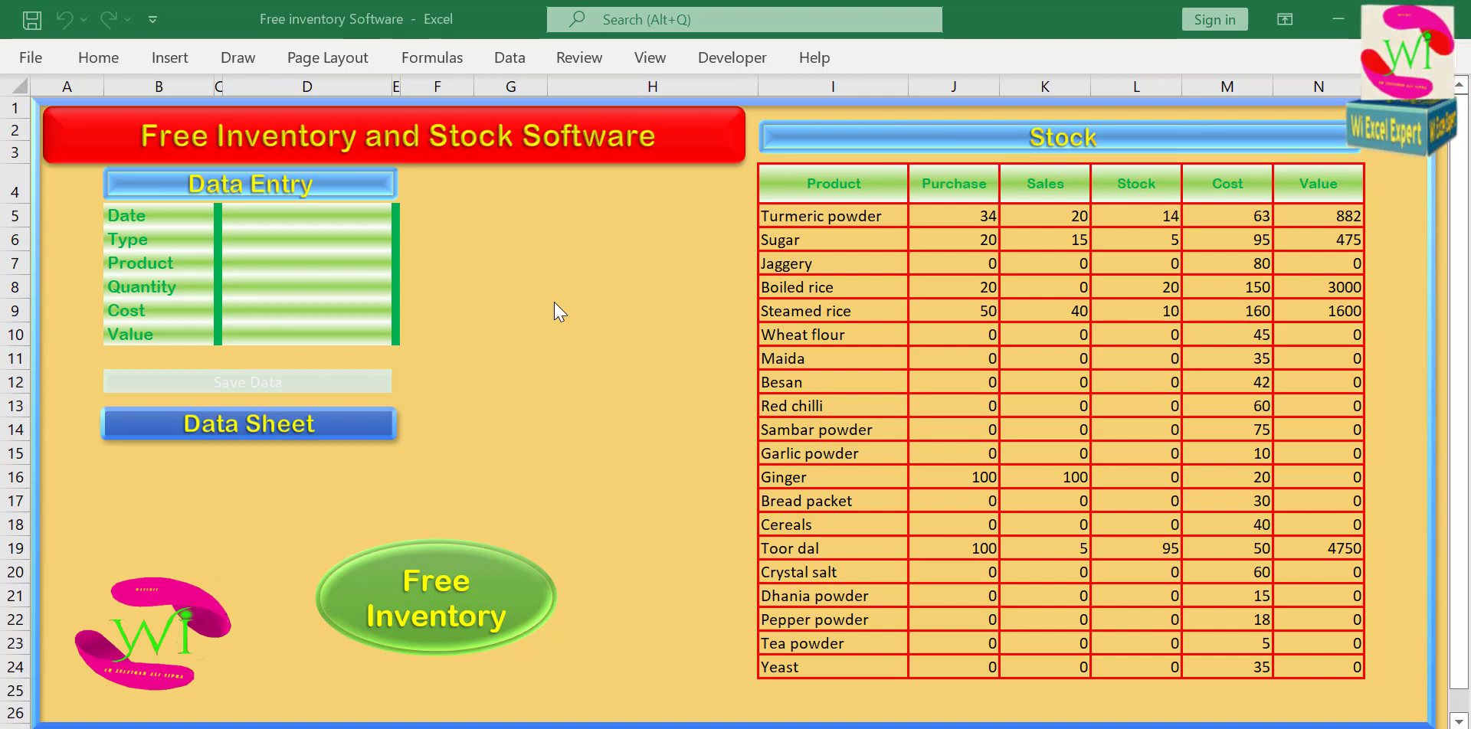
left_click(454, 257)
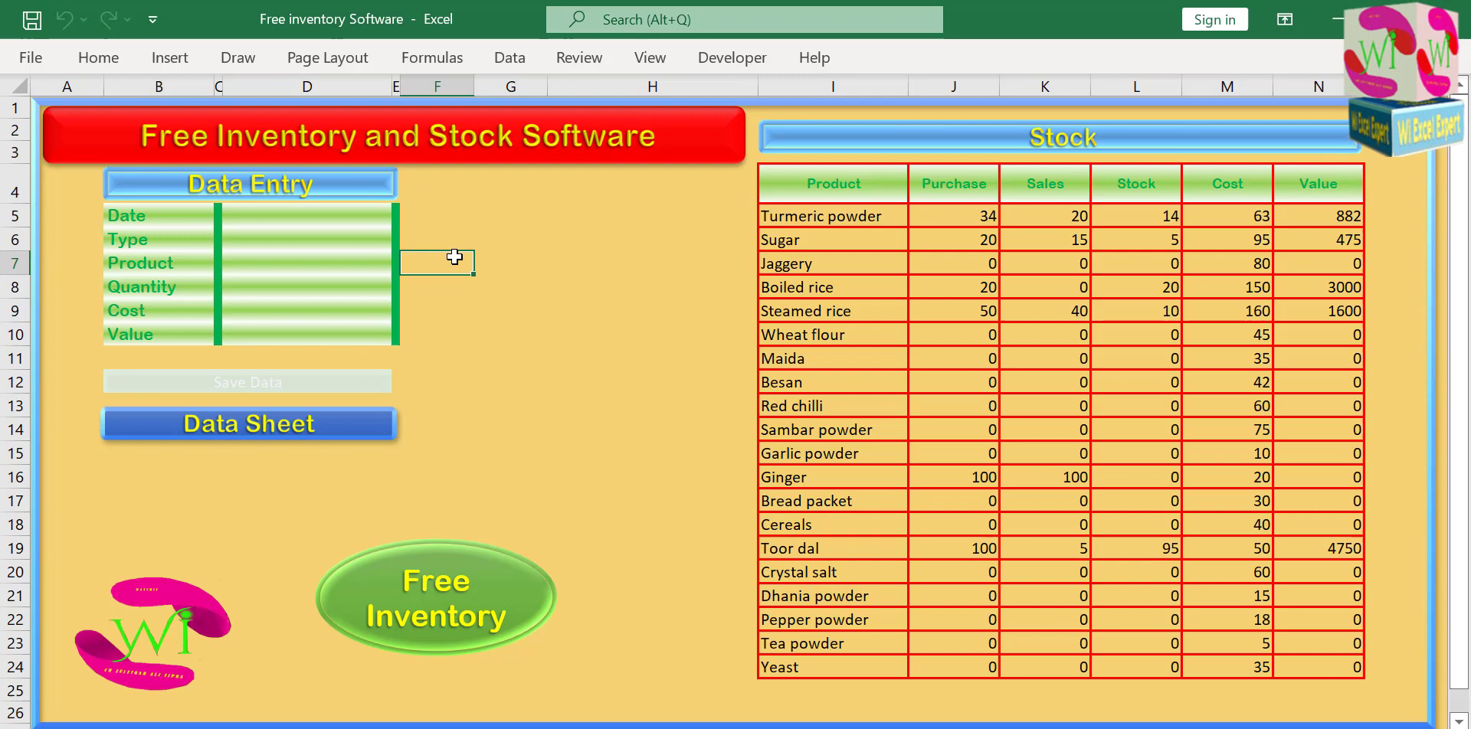
left_click(453, 201)
left_click(455, 222)
left_click(524, 218)
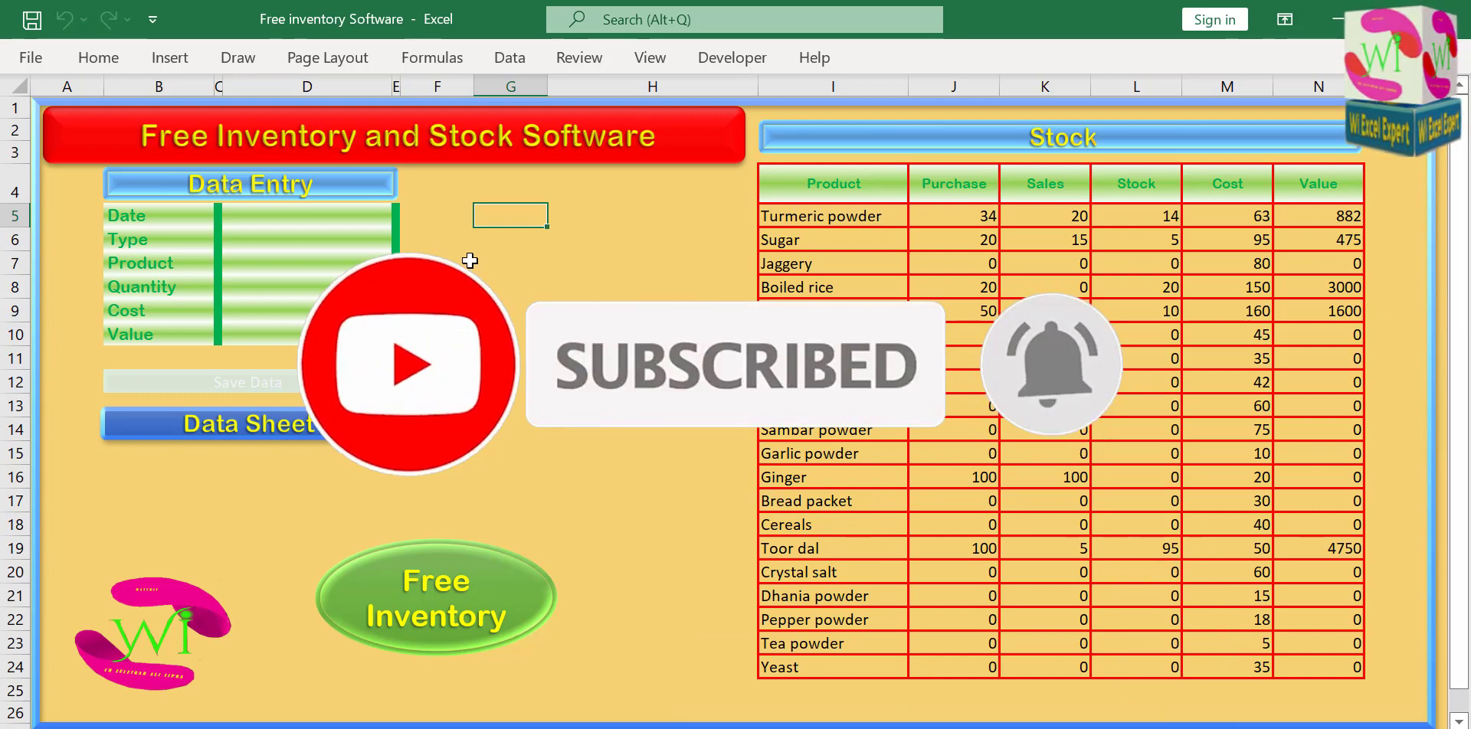
Enter 6-5-2022 as the date in the data entry form and set the type to Purchase.
left_click(384, 222)
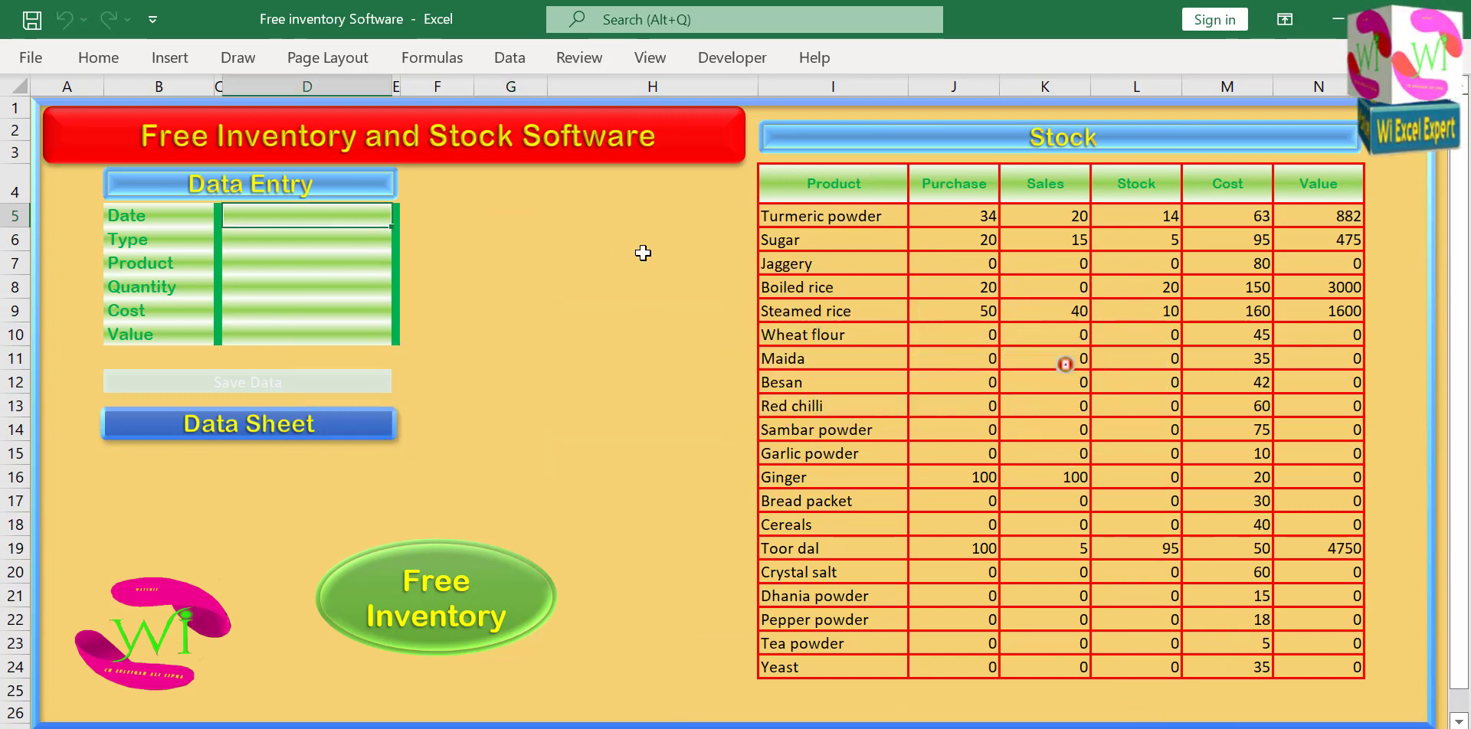
type("6")
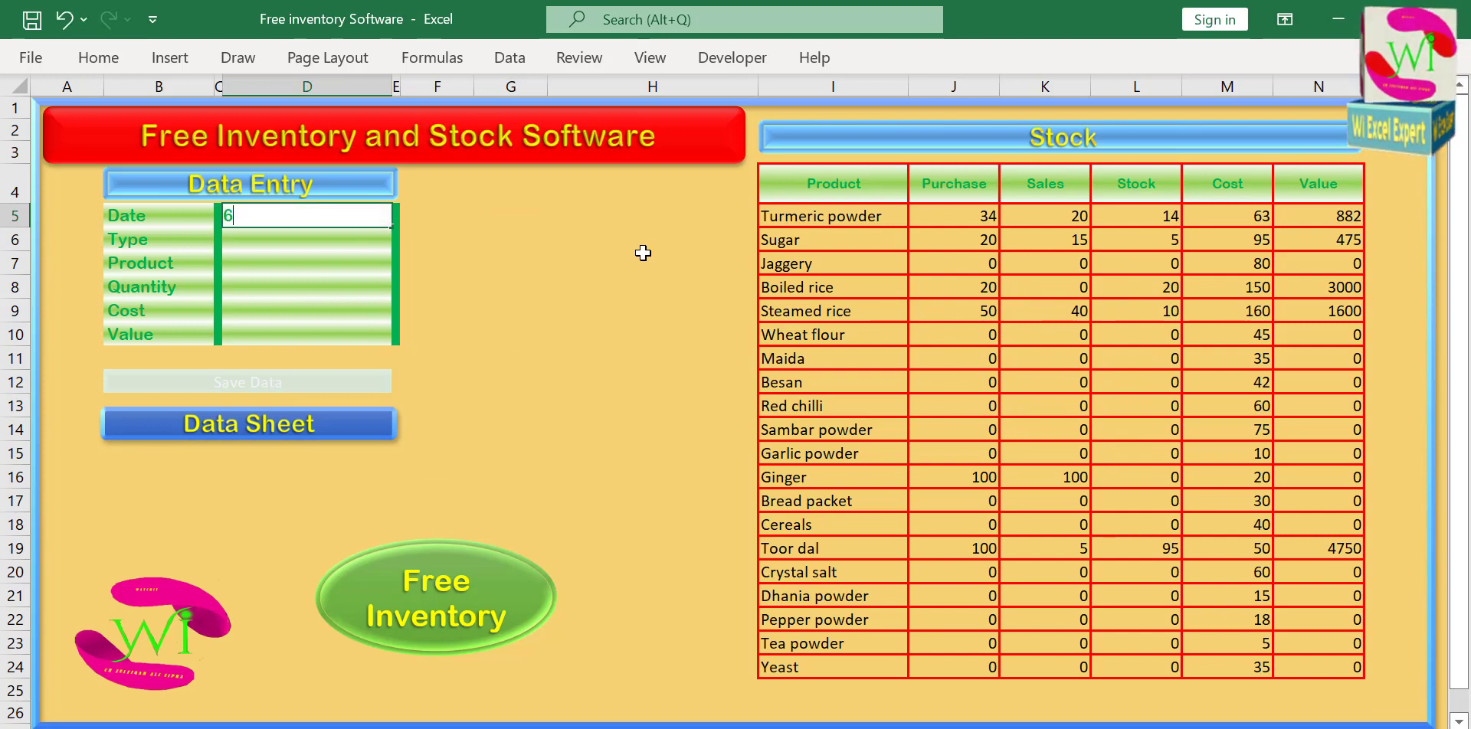
type("-5-2022")
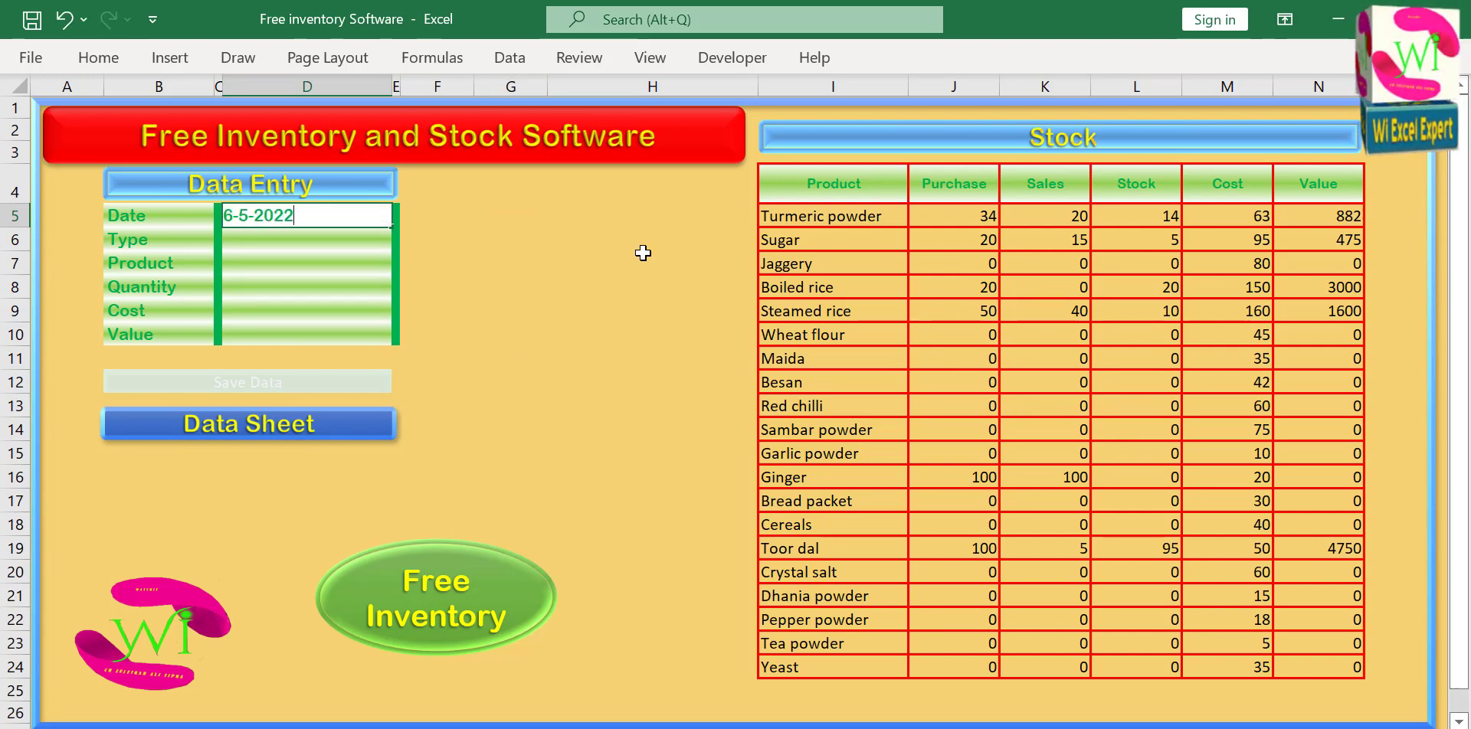
key("Return")
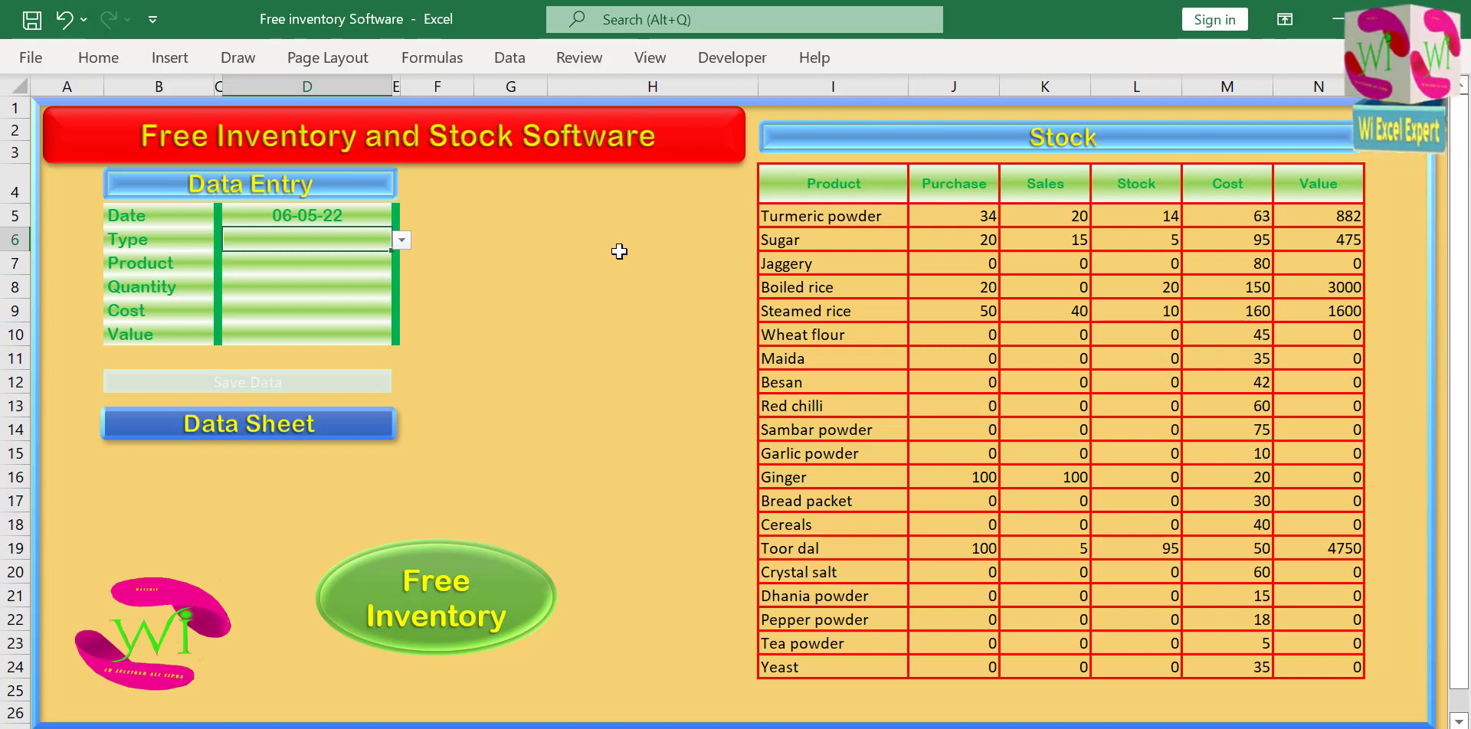
left_click(402, 241)
left_click(340, 263)
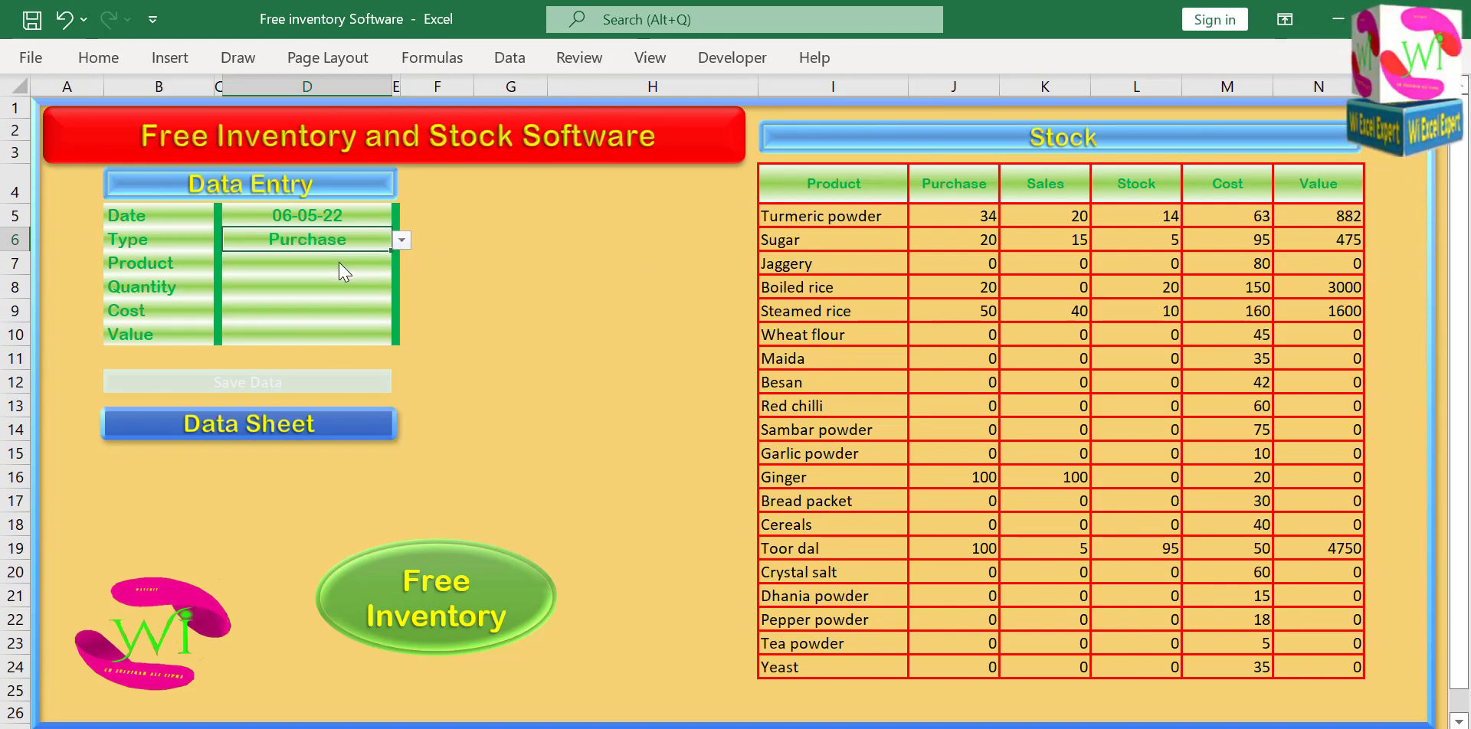
Choose Sambar powder as the product and enter a quantity of 50 for the purchase.
left_click(343, 268)
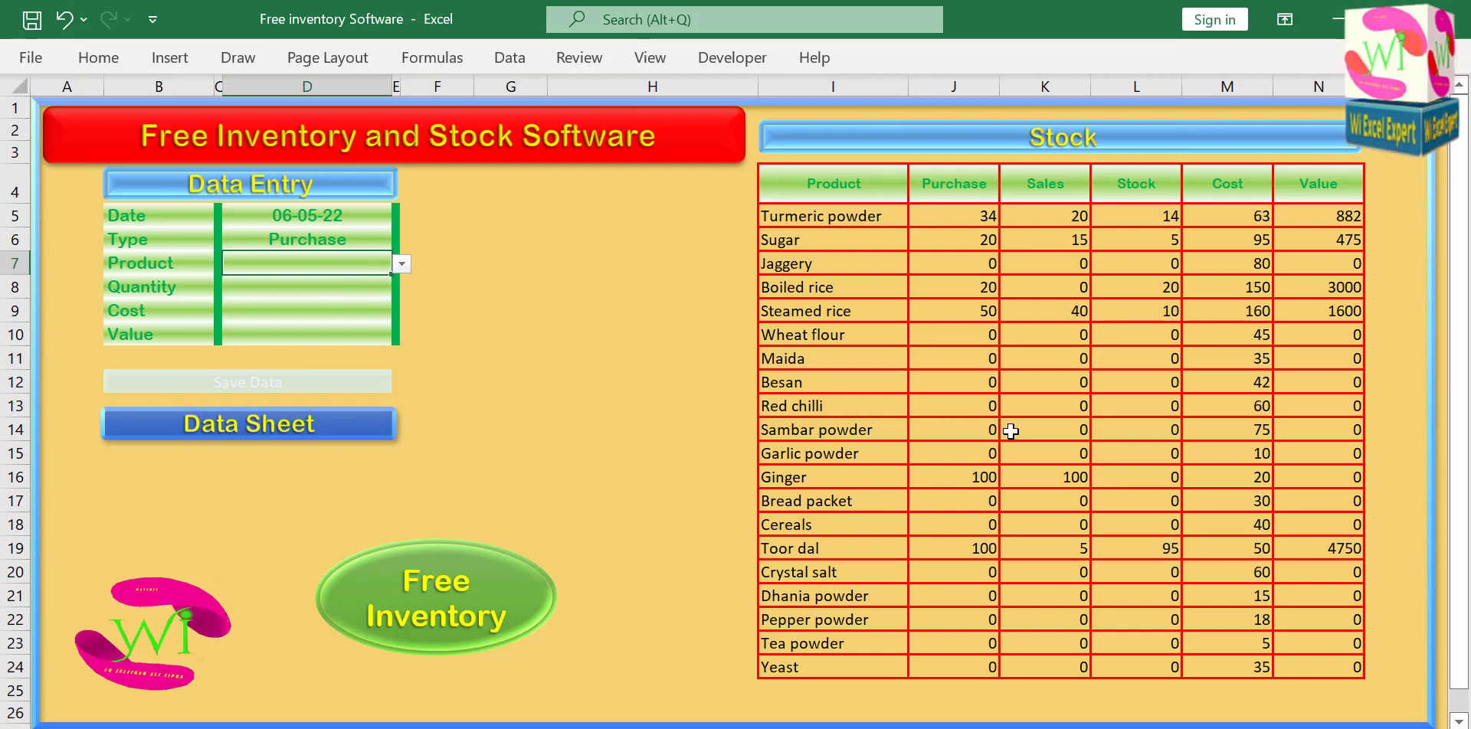
left_click(401, 264)
left_click_drag(400, 313, 400, 331)
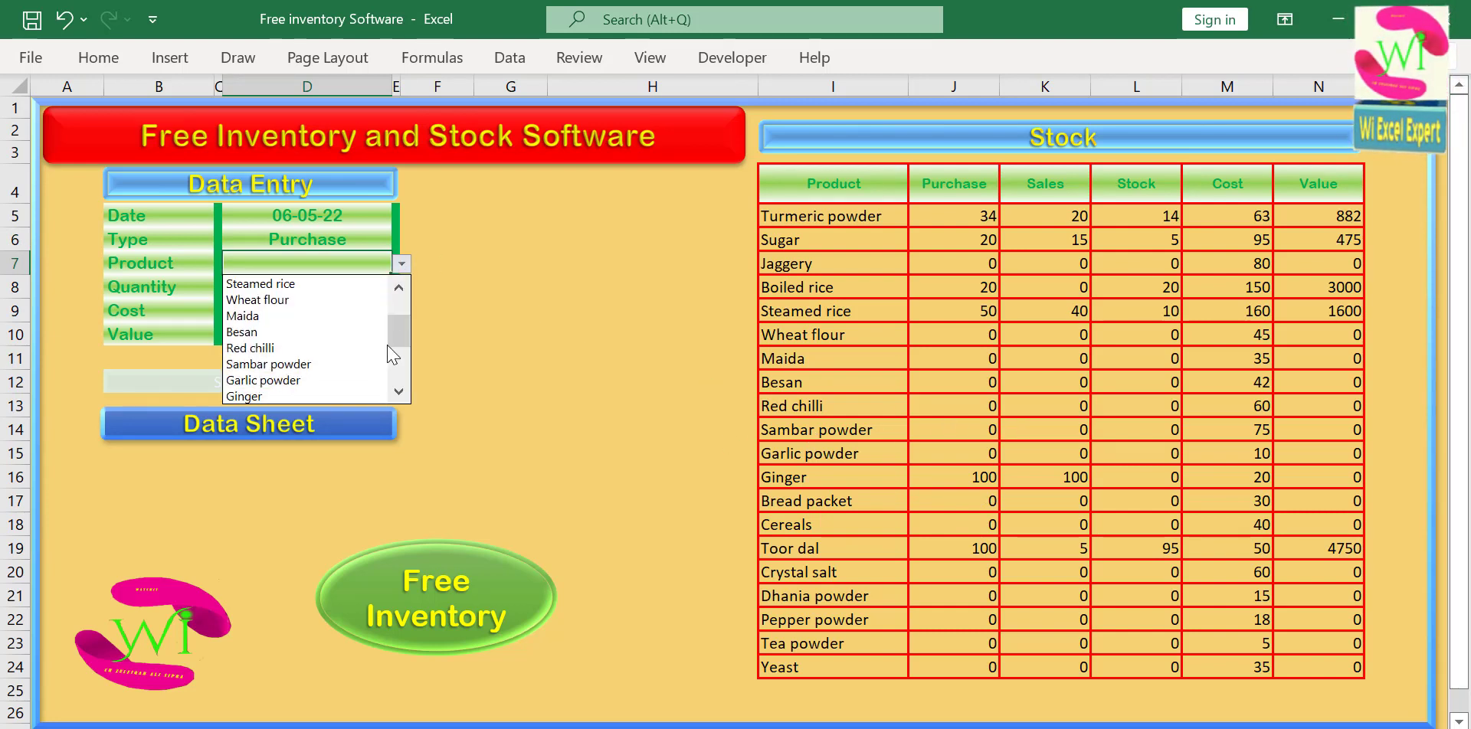
left_click(321, 364)
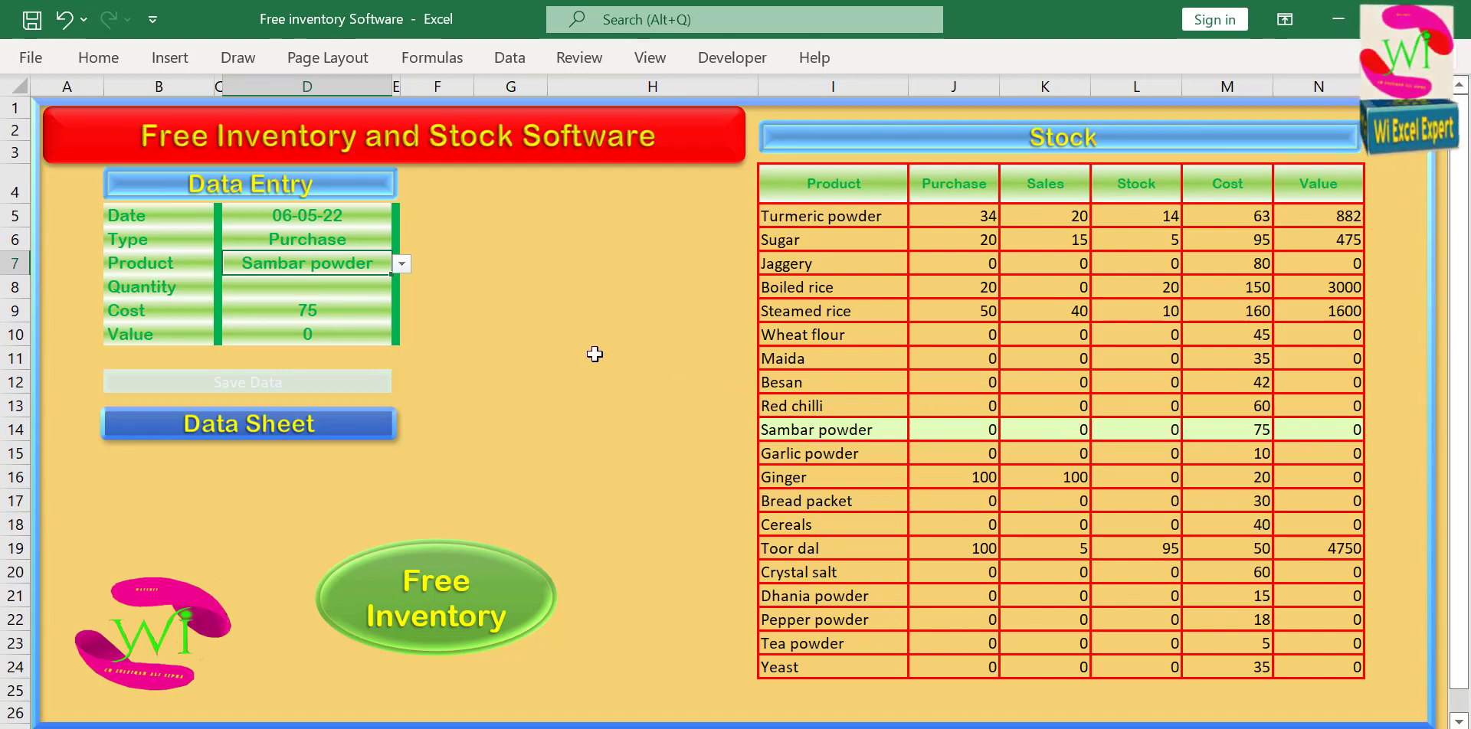
left_click(341, 285)
type("5")
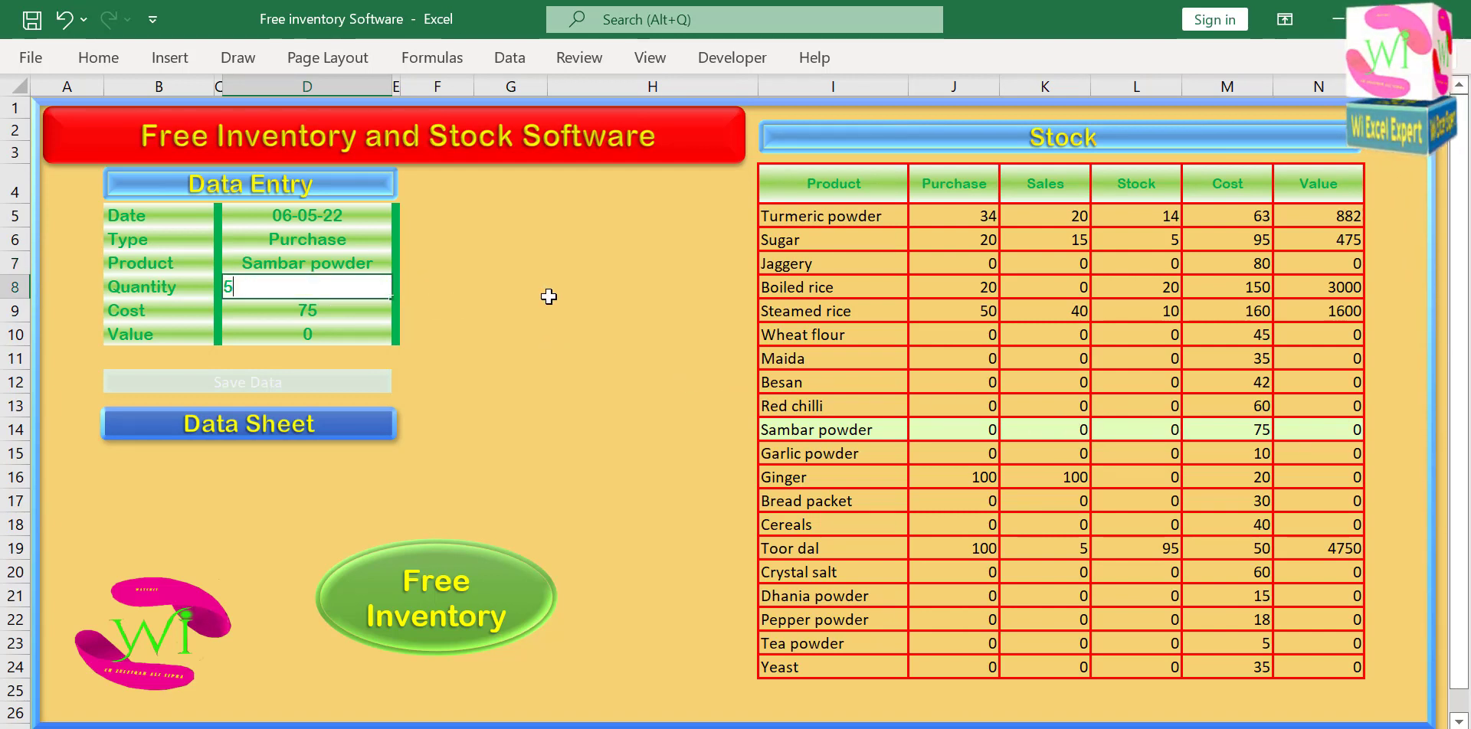
type("0")
left_click(548, 297)
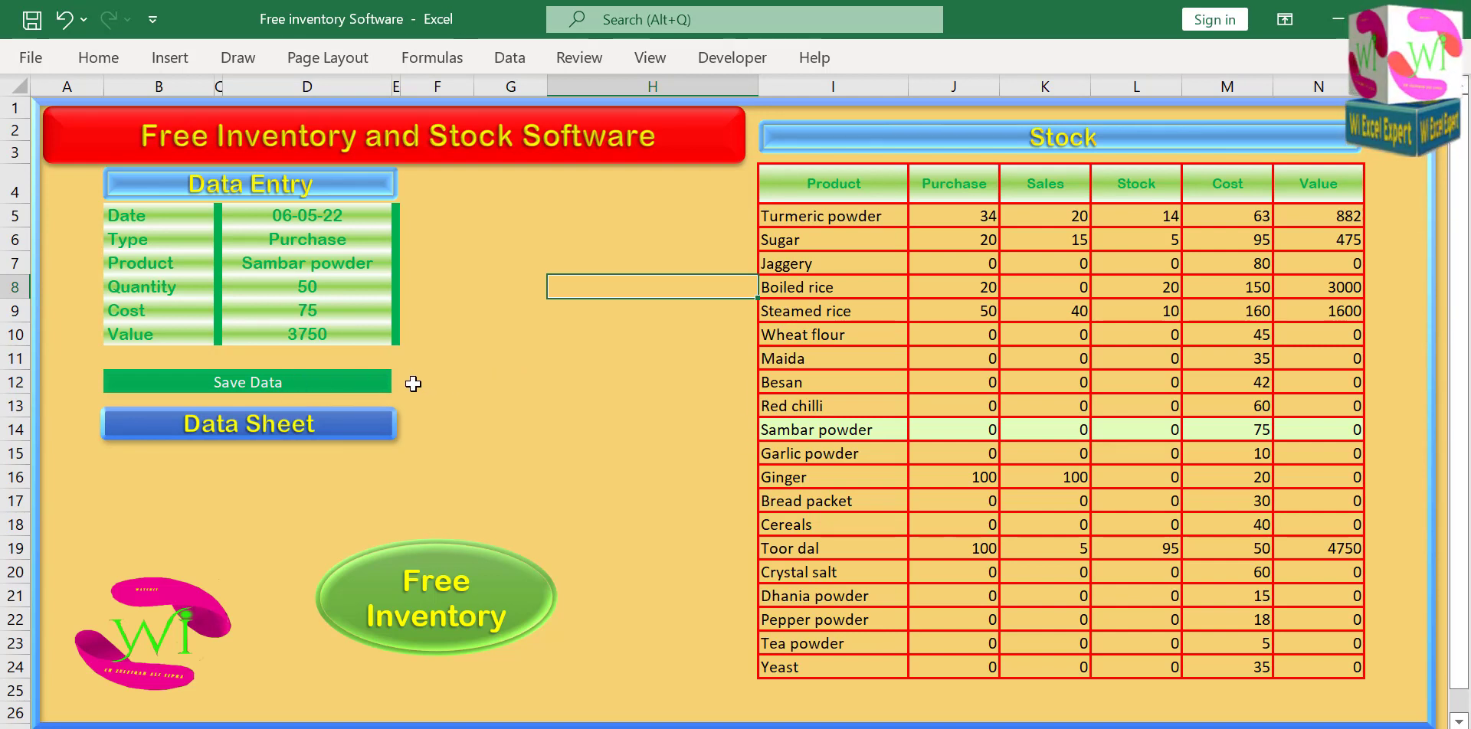
Save the Sambar powder purchase and check its record on the data sheet before returning to the entry form.
left_click(256, 387)
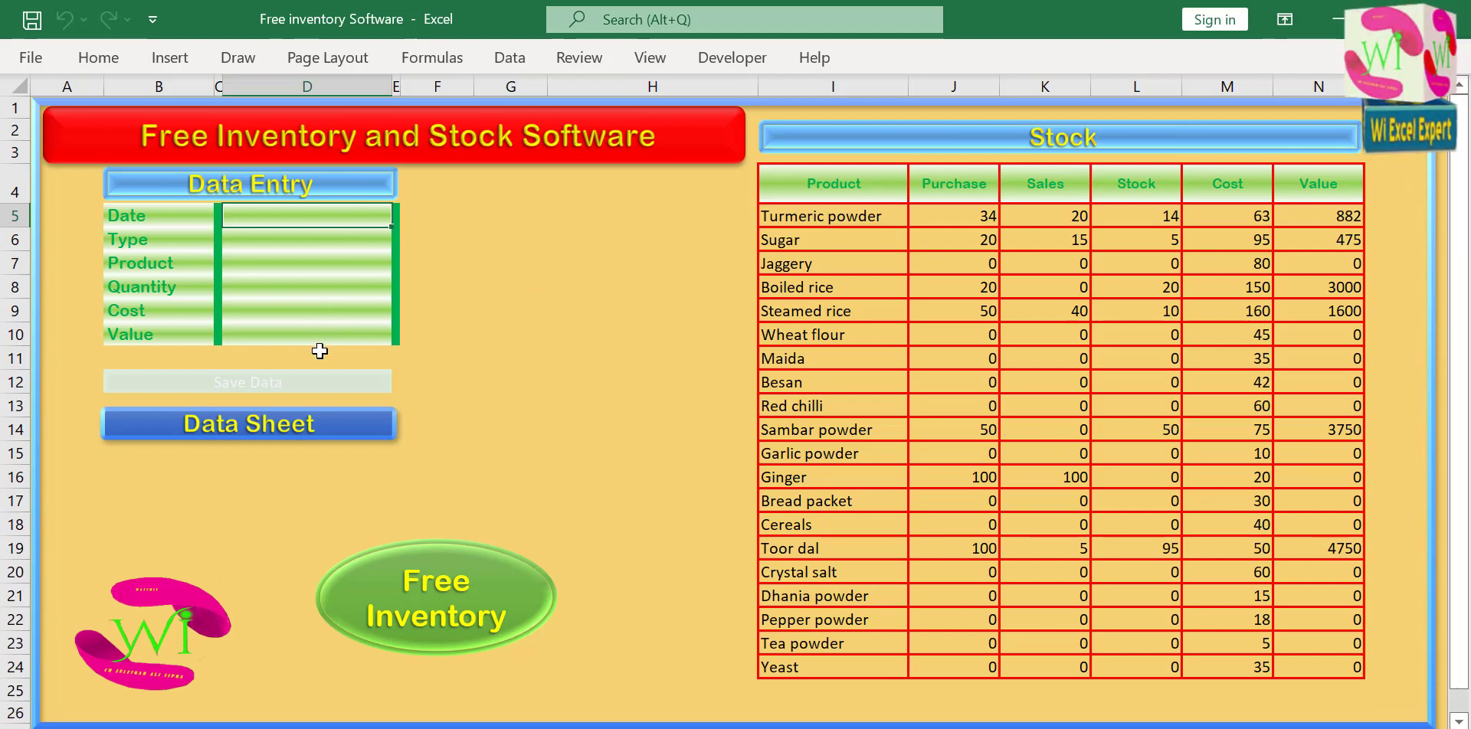
left_click(297, 434)
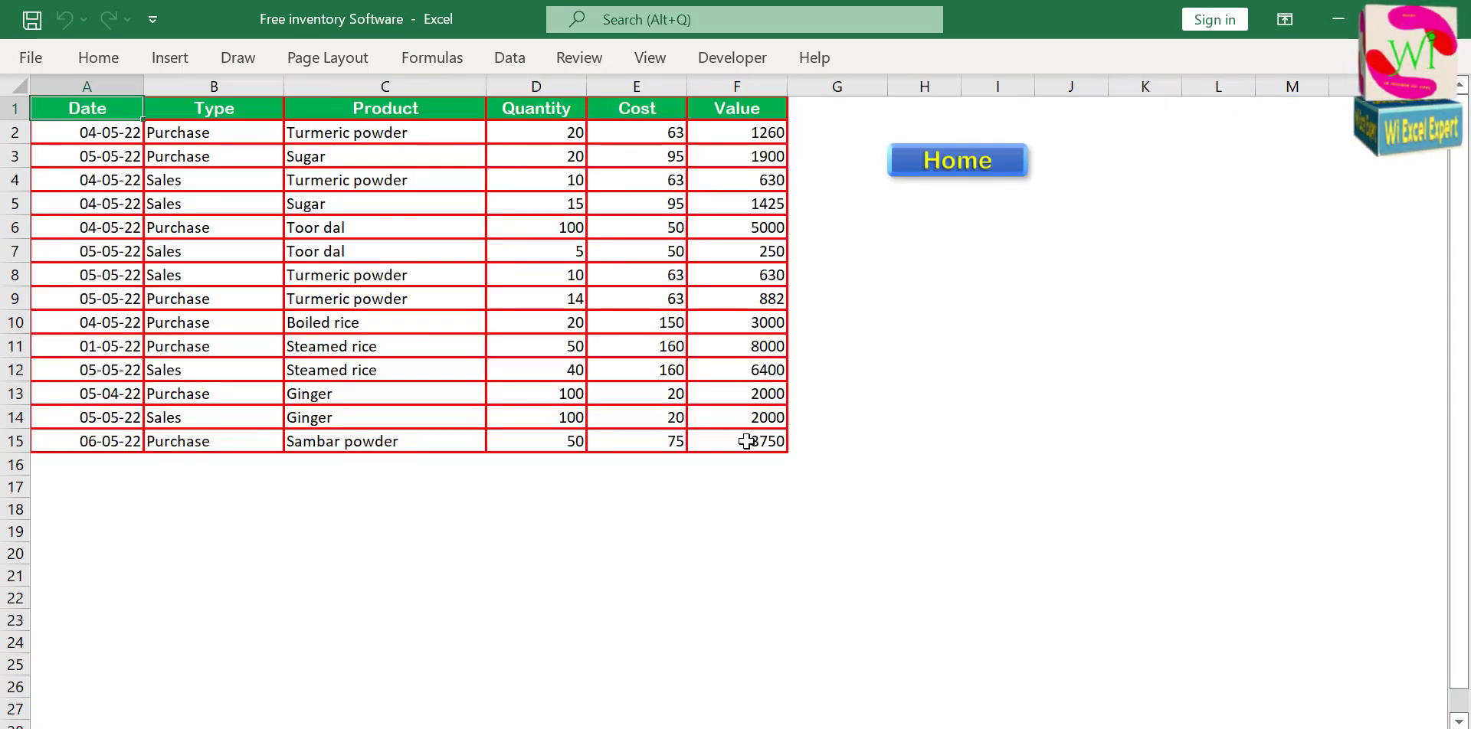
left_click(956, 167)
Start a new entry dated 5-5-2022 and set its type to Sales.
left_click(367, 223)
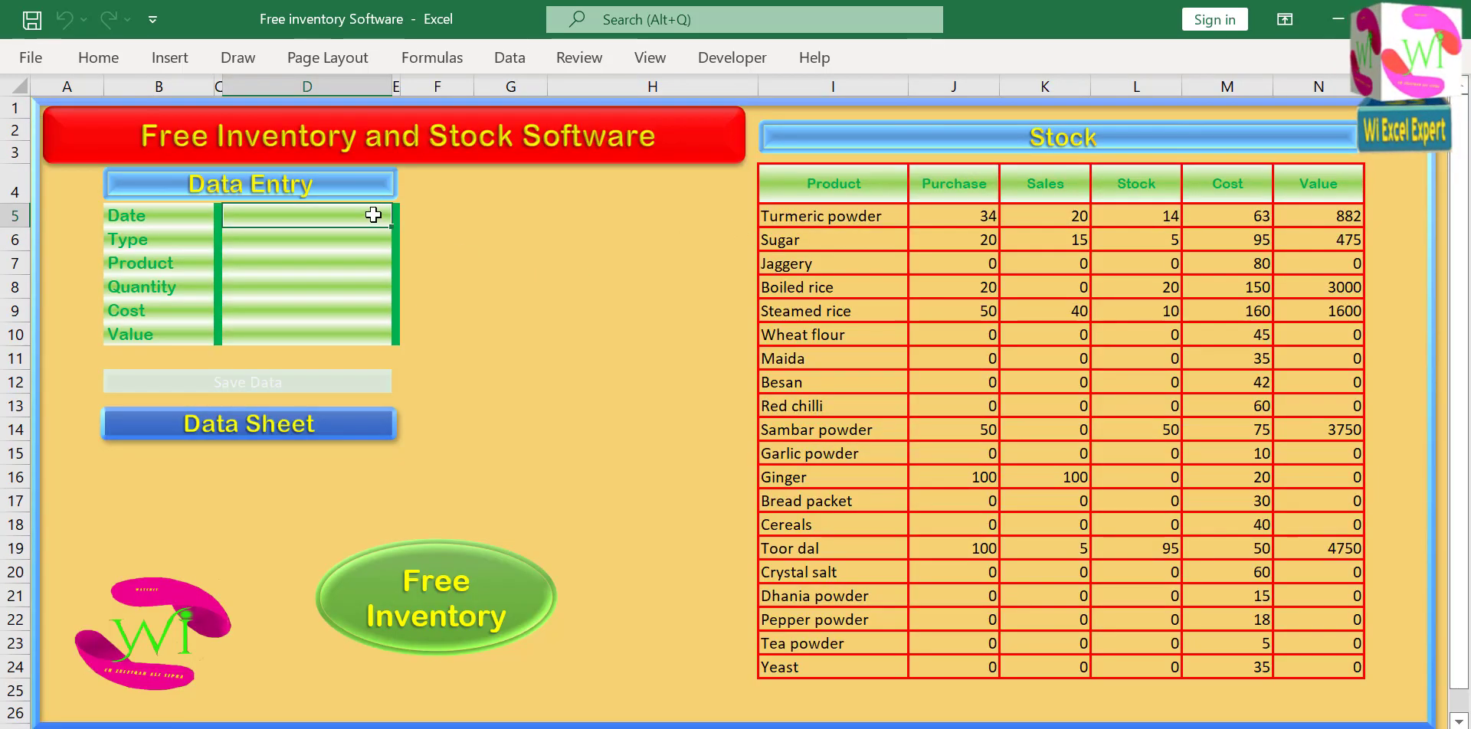
type("5-5-2022")
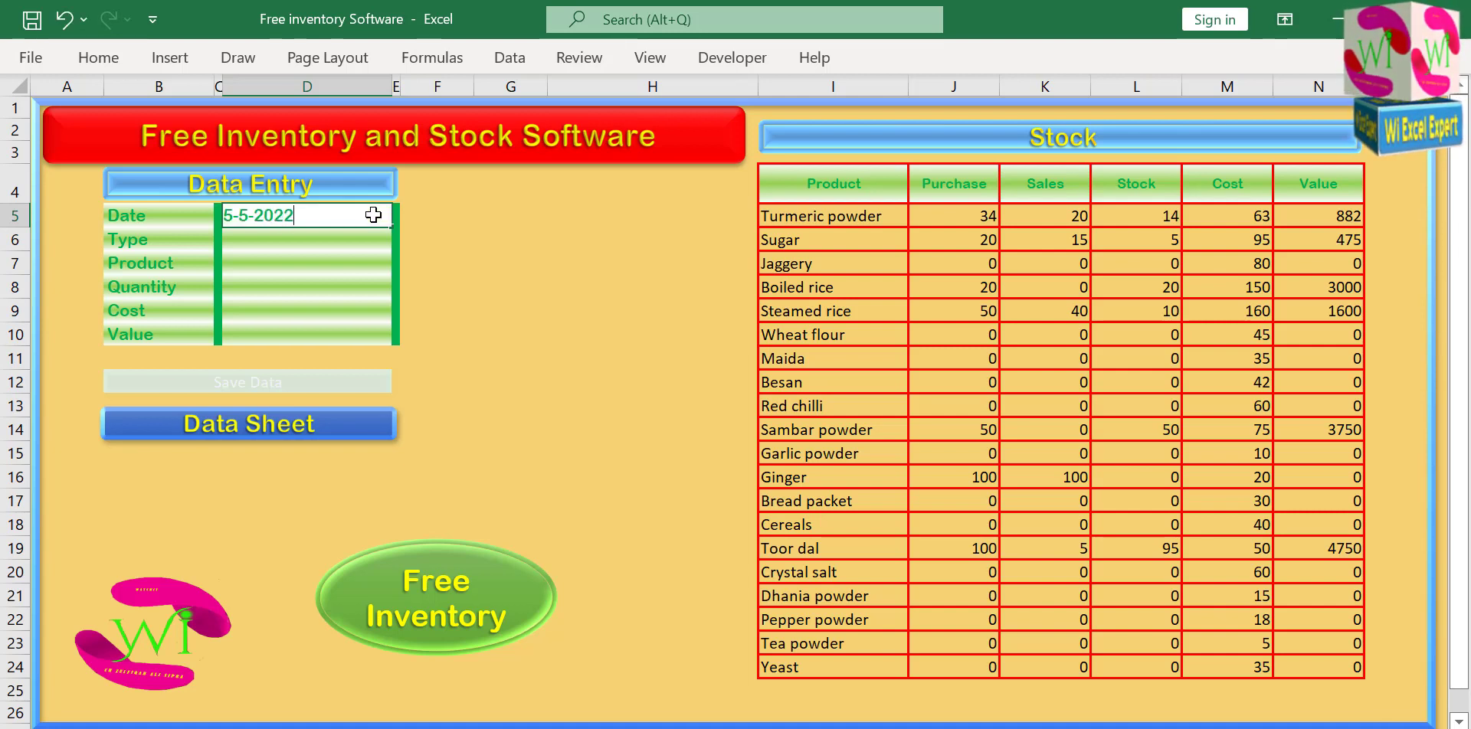
key("Return")
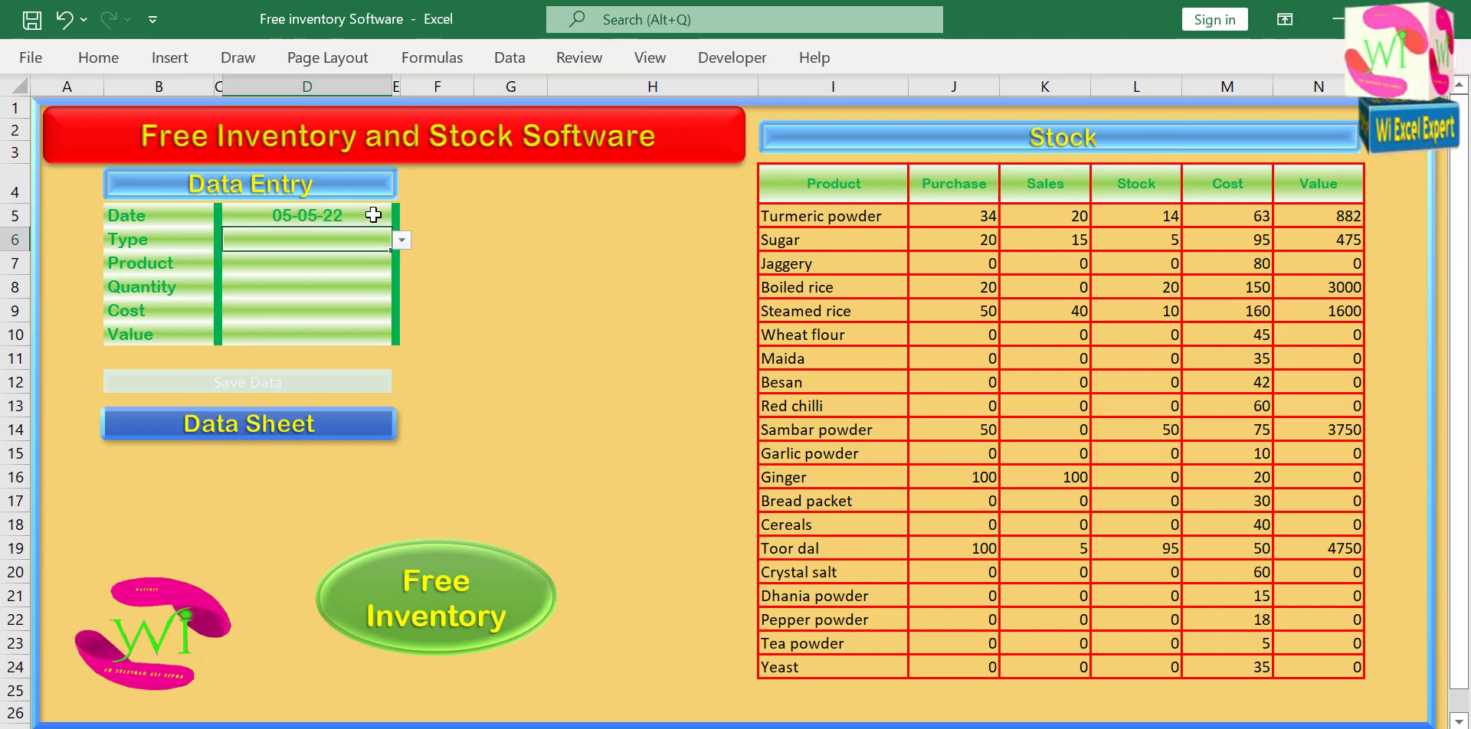
left_click(400, 240)
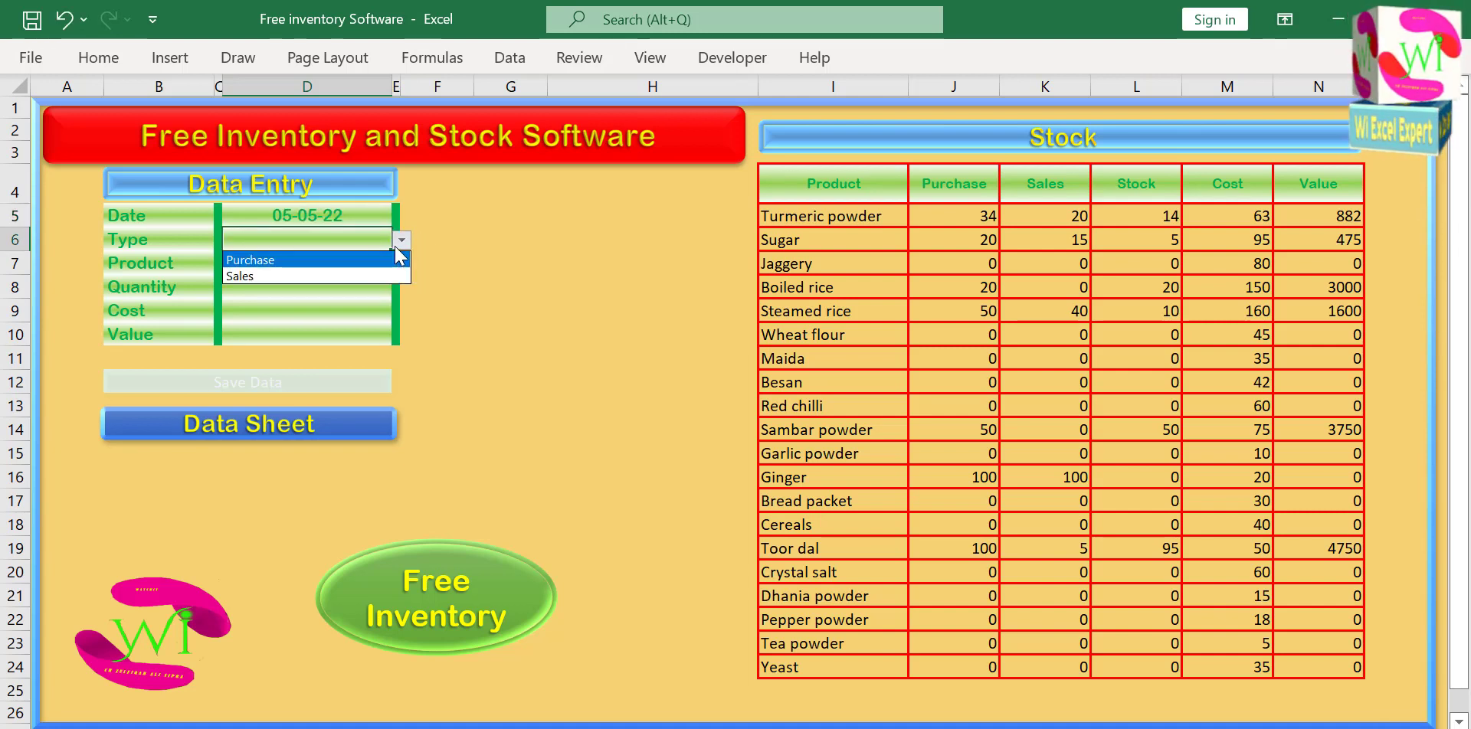
left_click(306, 276)
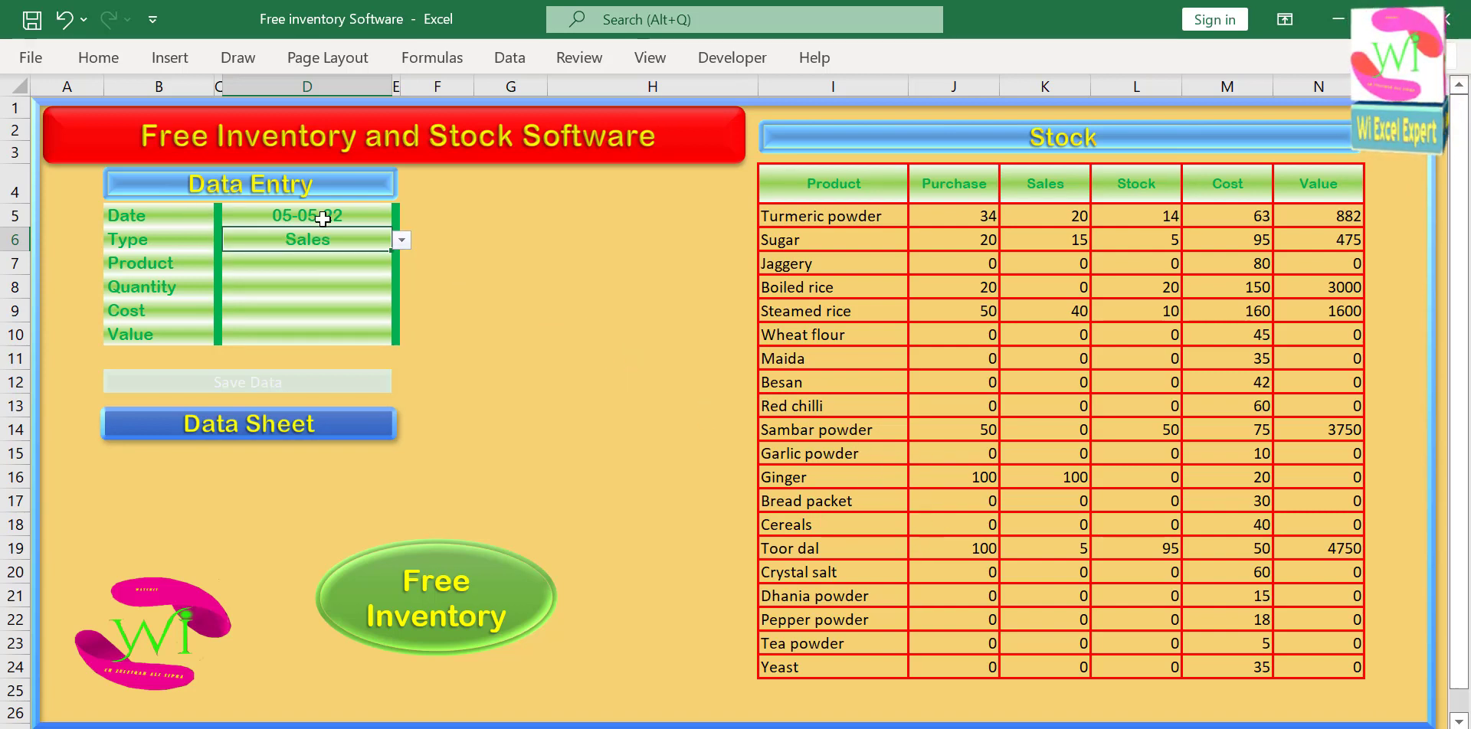
Choose Sambar powder as the product of the sales entry.
left_click(343, 263)
left_click(401, 265)
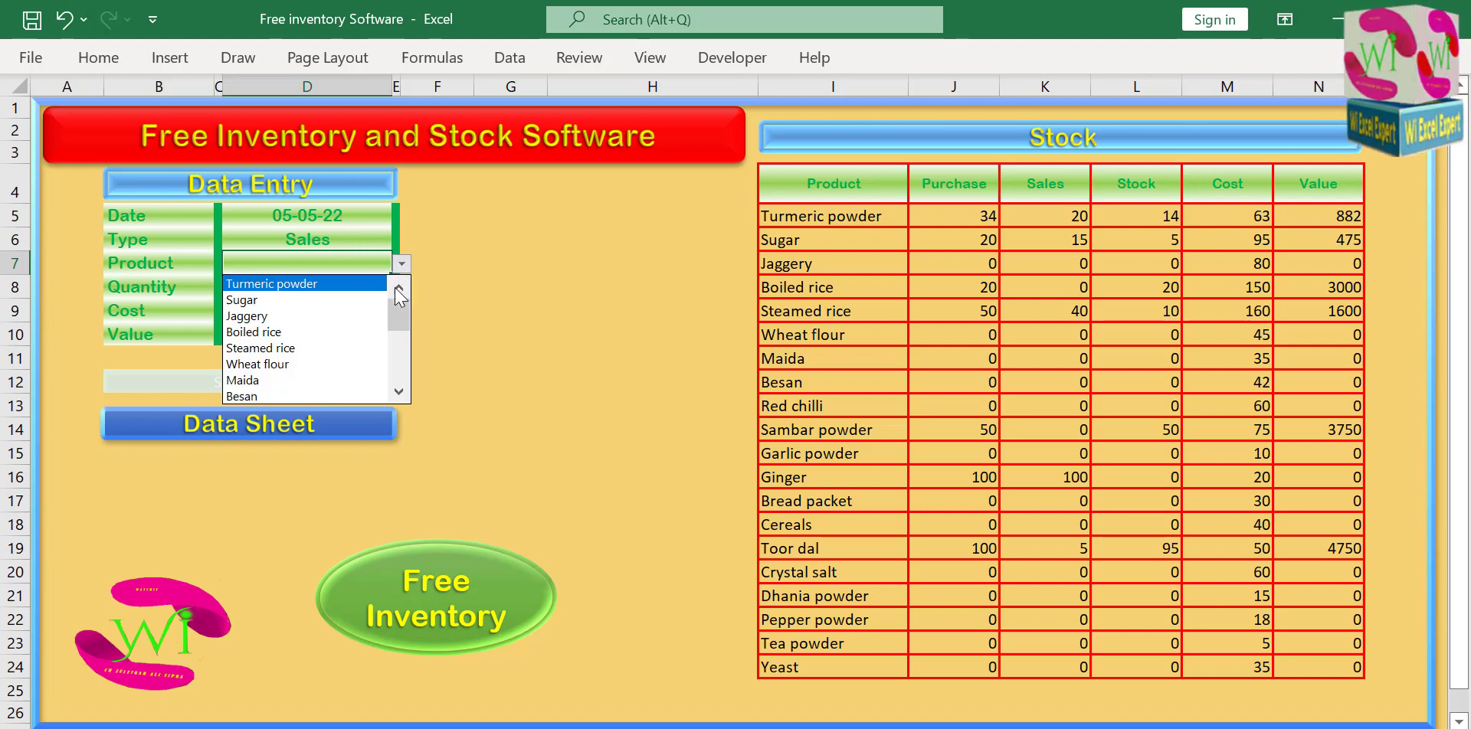
scroll(398, 331, "down", 1)
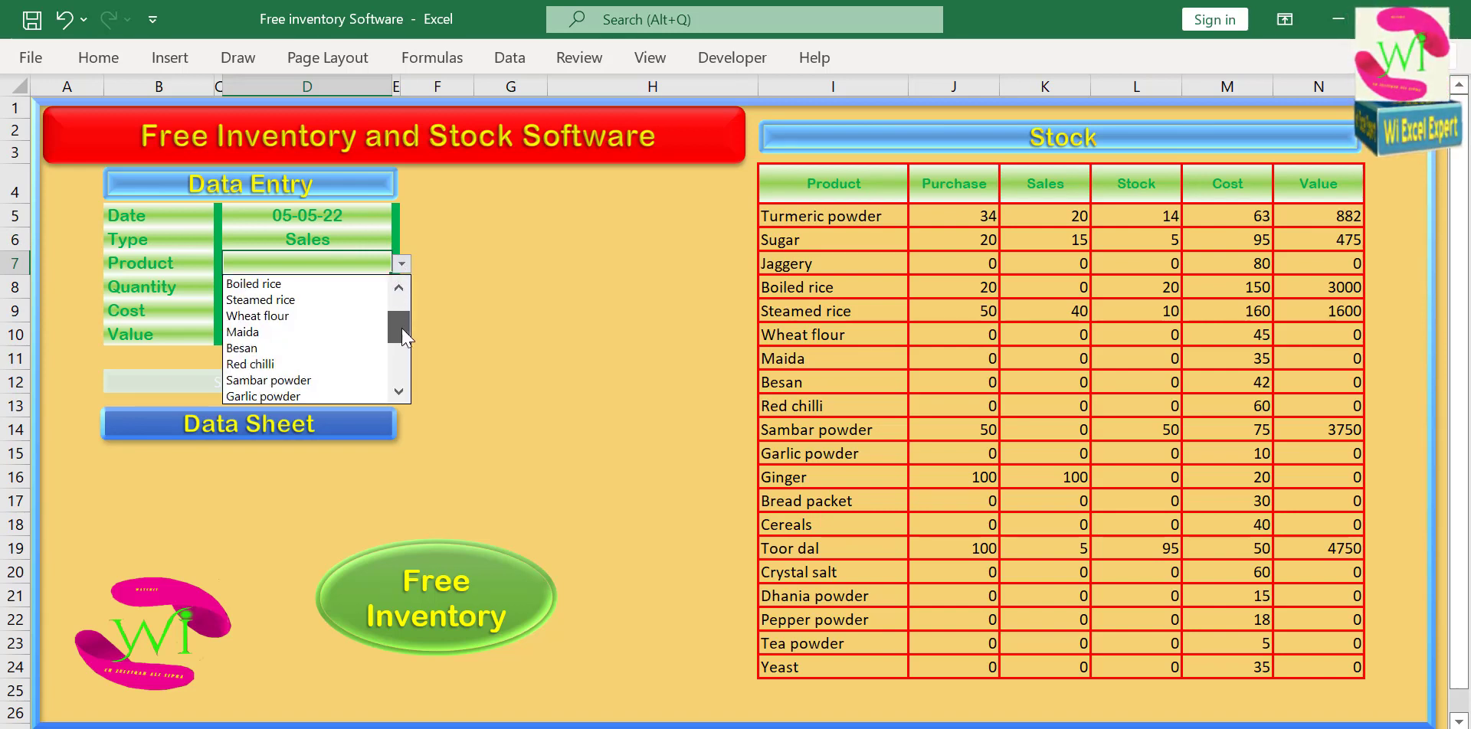
left_click(352, 380)
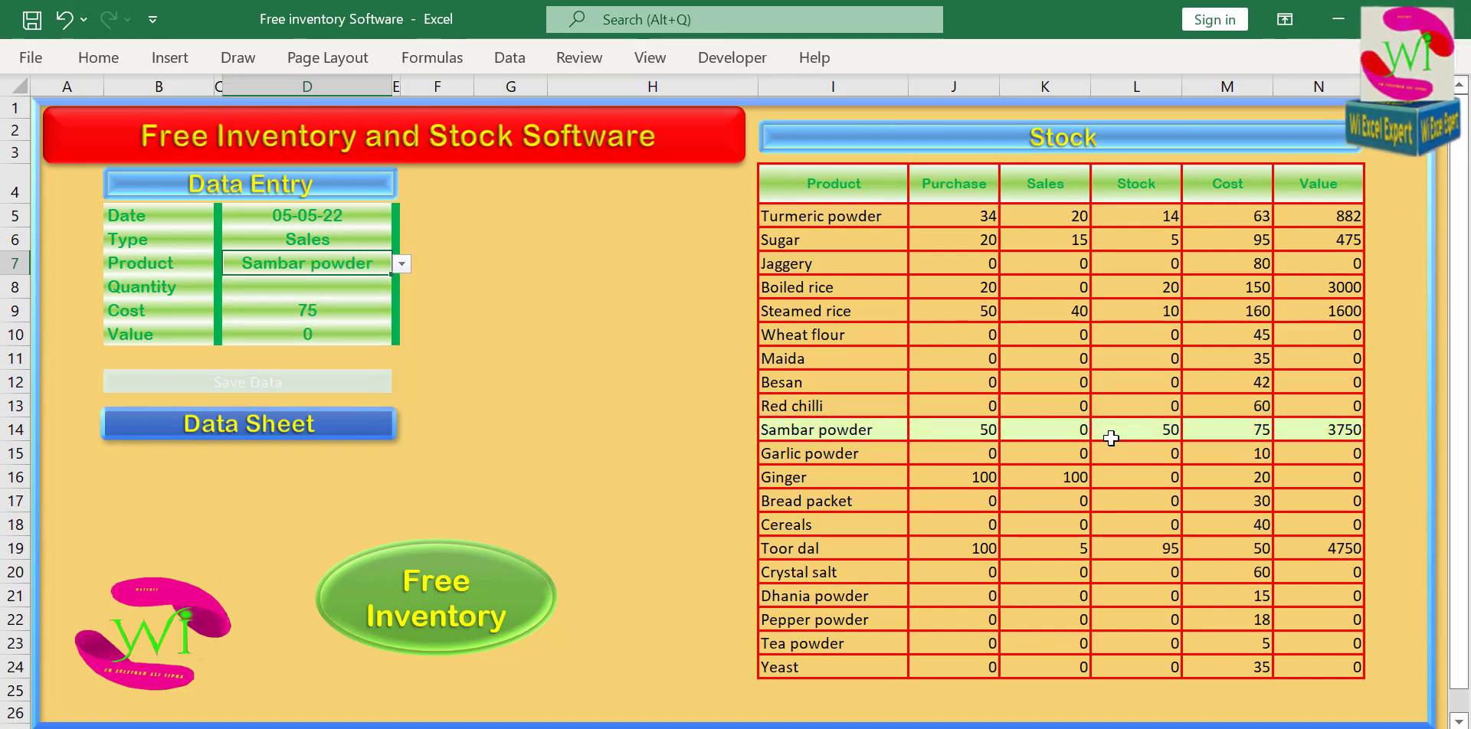
Try a quantity of 51 for the Sambar powder sale to test the stock check.
left_click(301, 285)
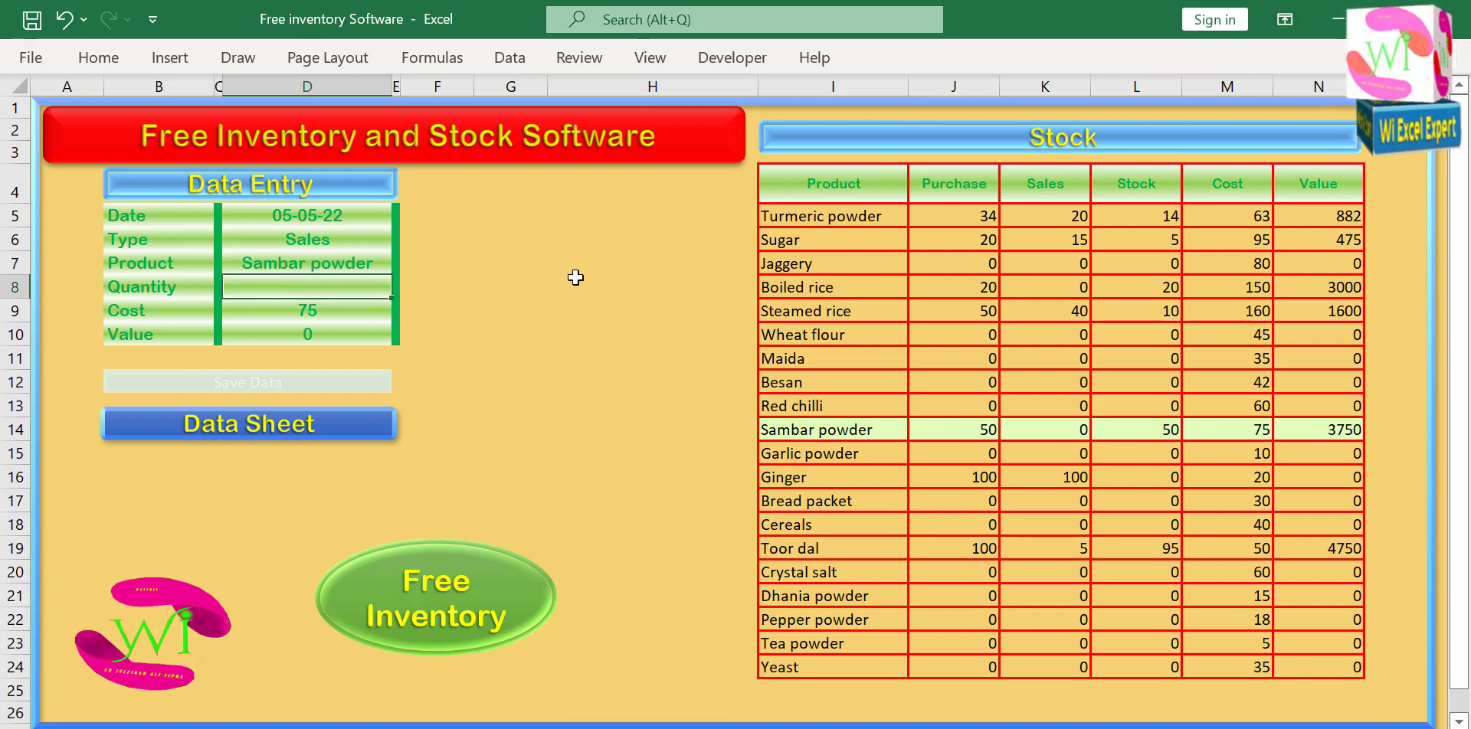
type("51")
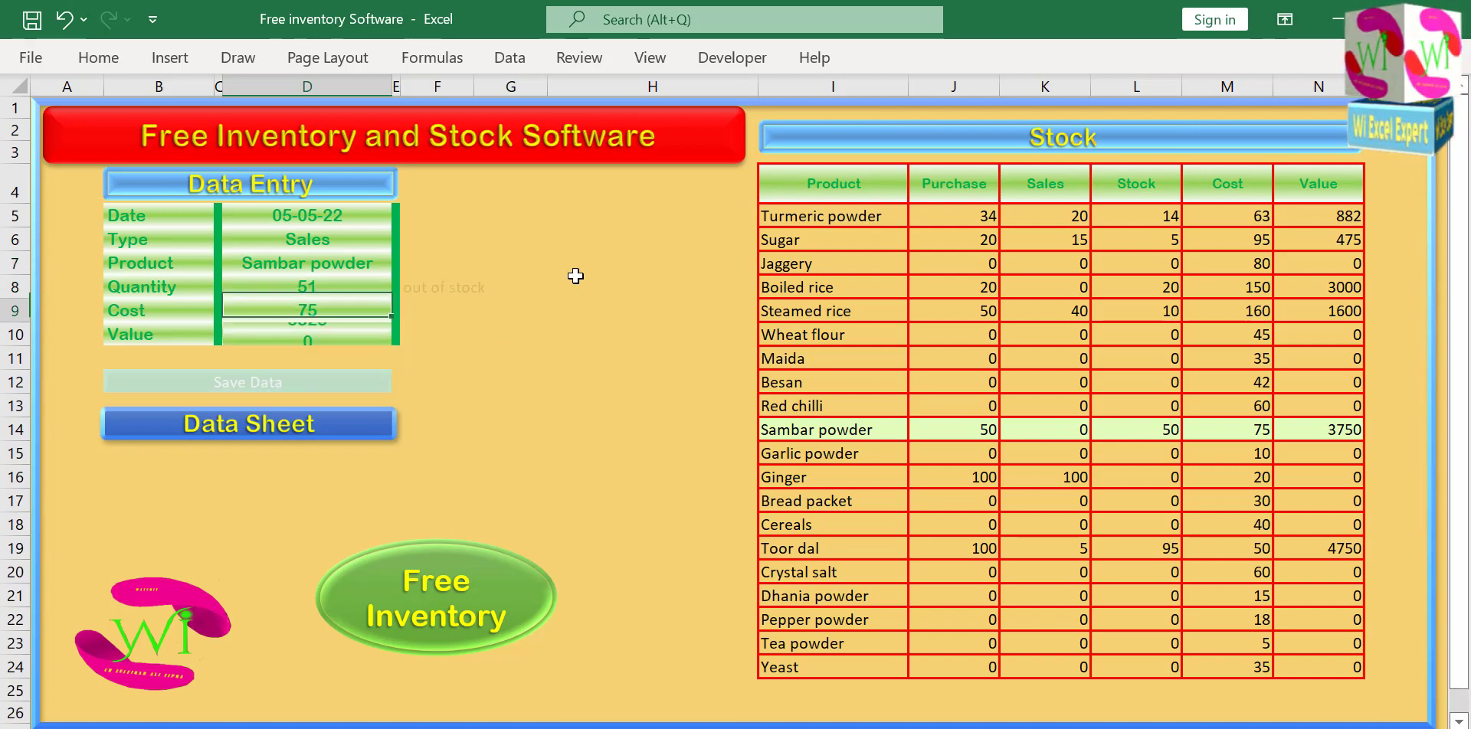
key("Return")
Set the quantity of the Sambar powder sale to 45.
key("Up")
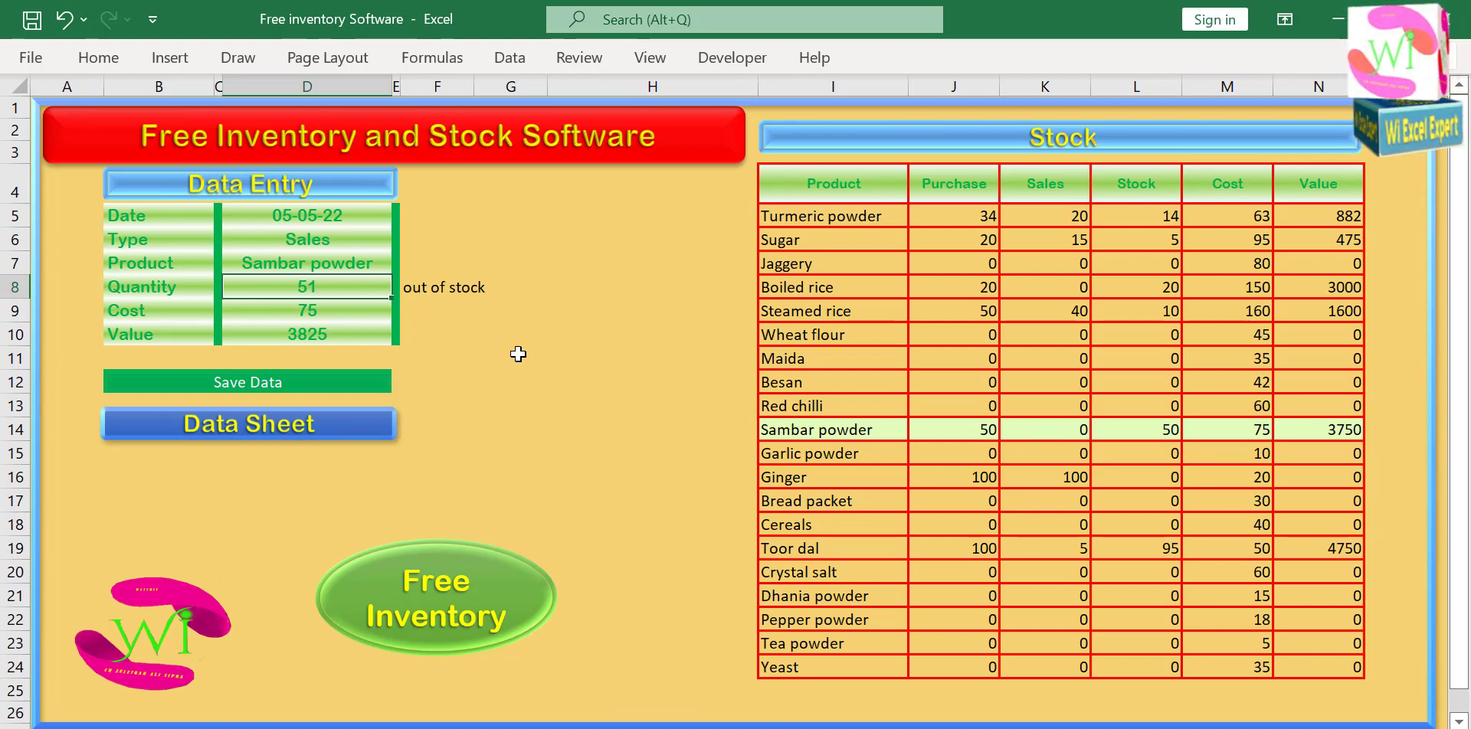
type("45")
key("Return")
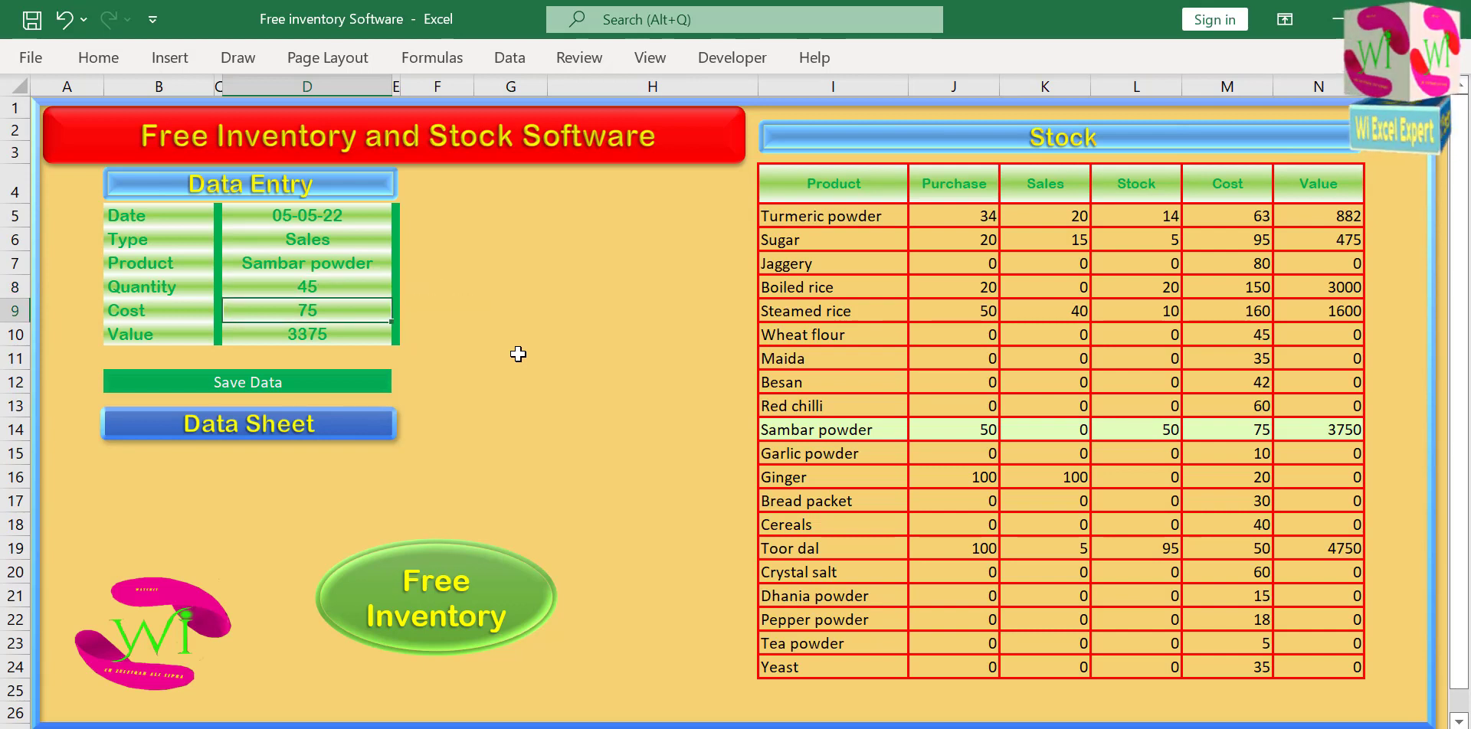
key("Up")
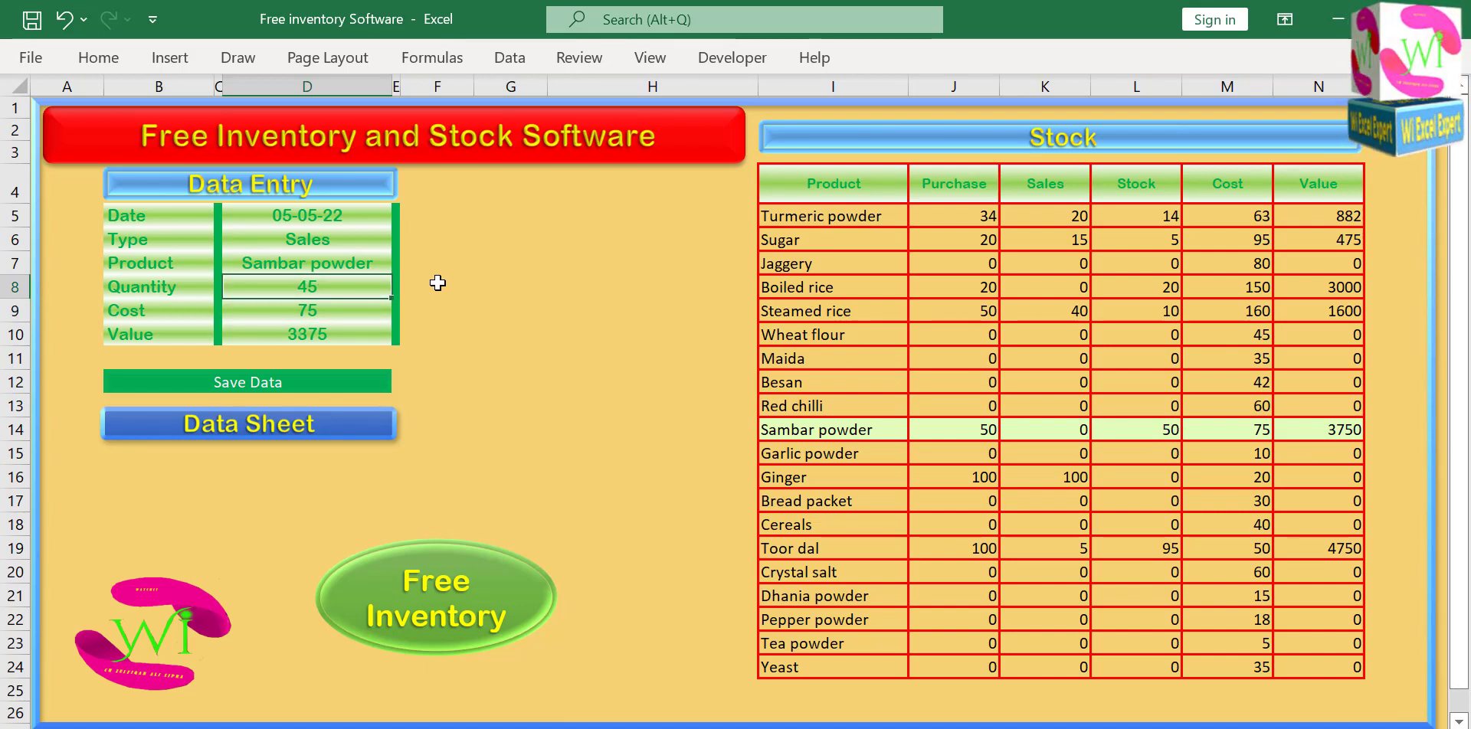
Save the Sambar powder sale and check its record on the data sheet, returning to the entry form.
left_click(257, 389)
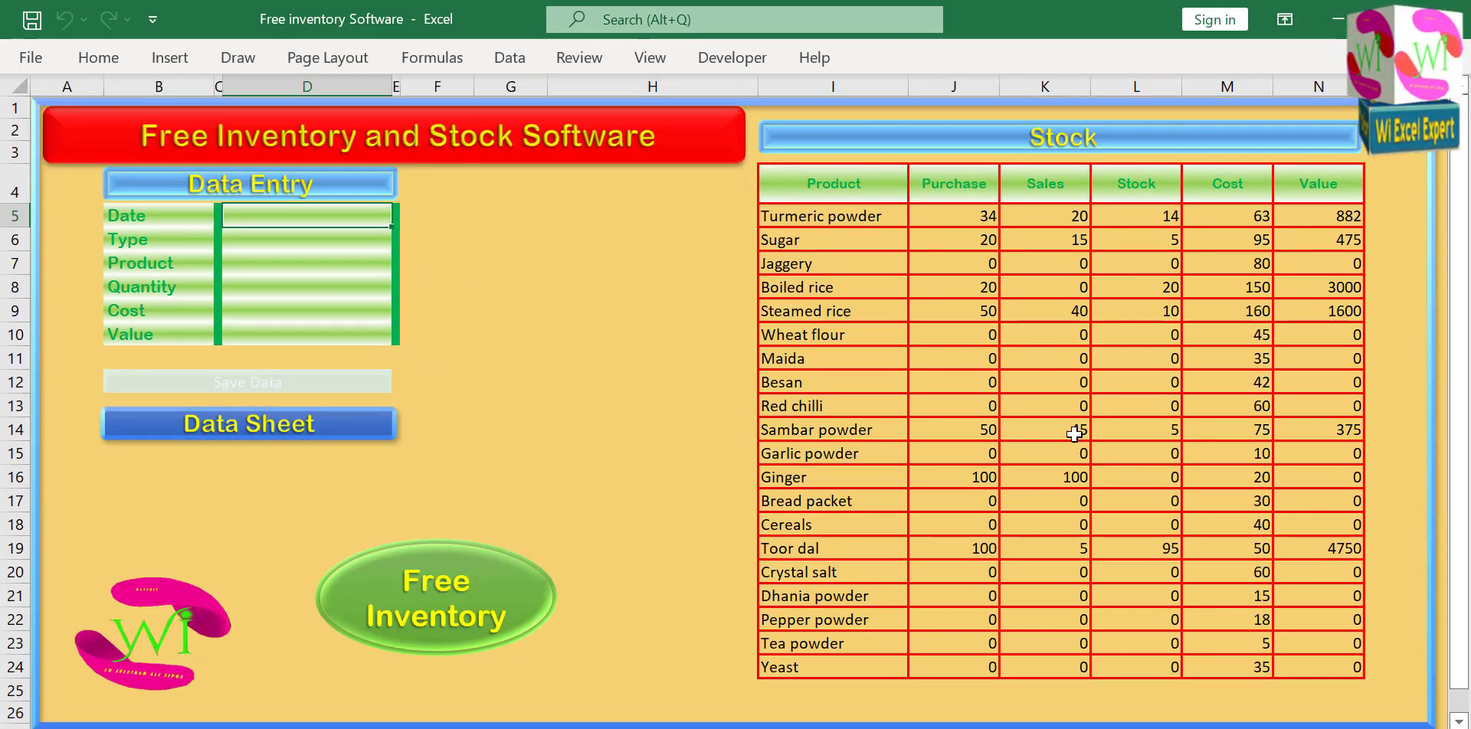
left_click(293, 436)
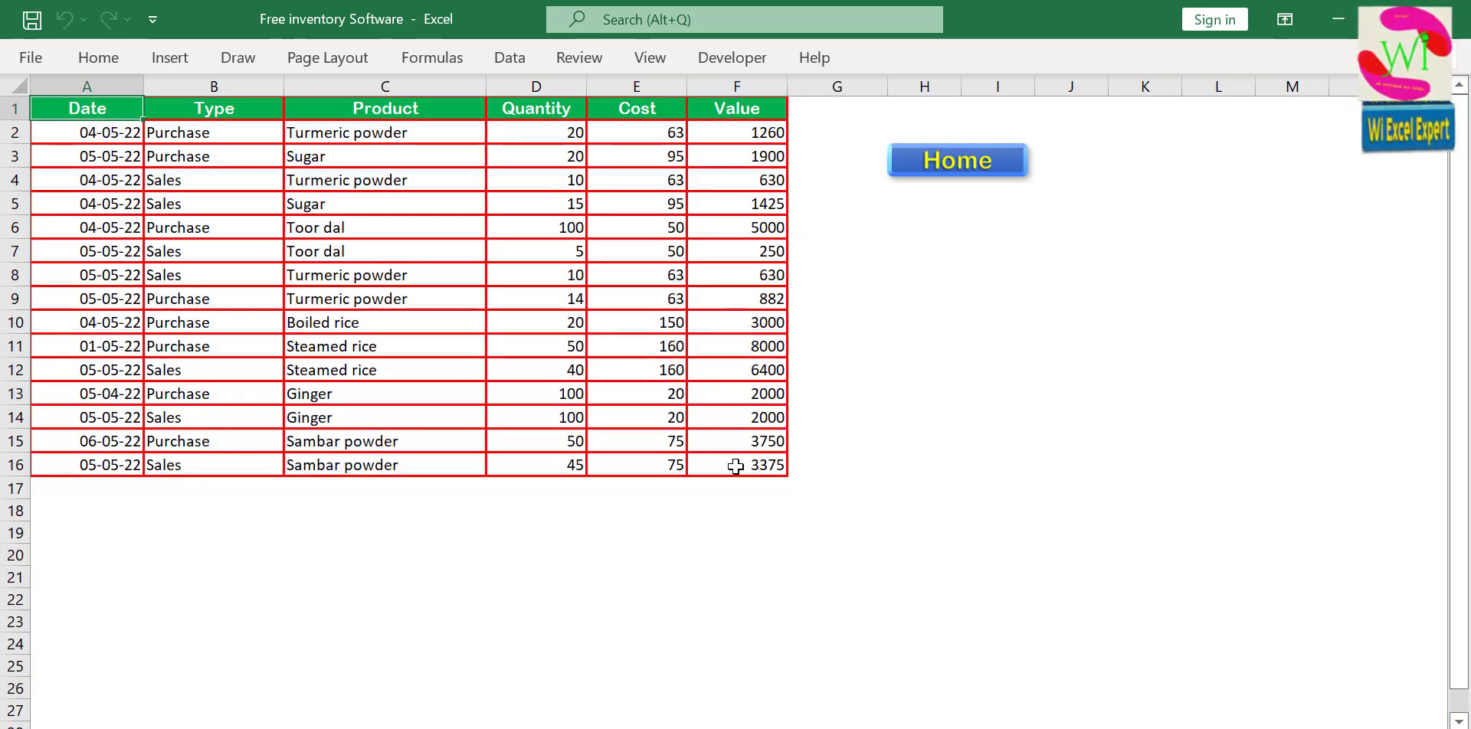
left_click(951, 170)
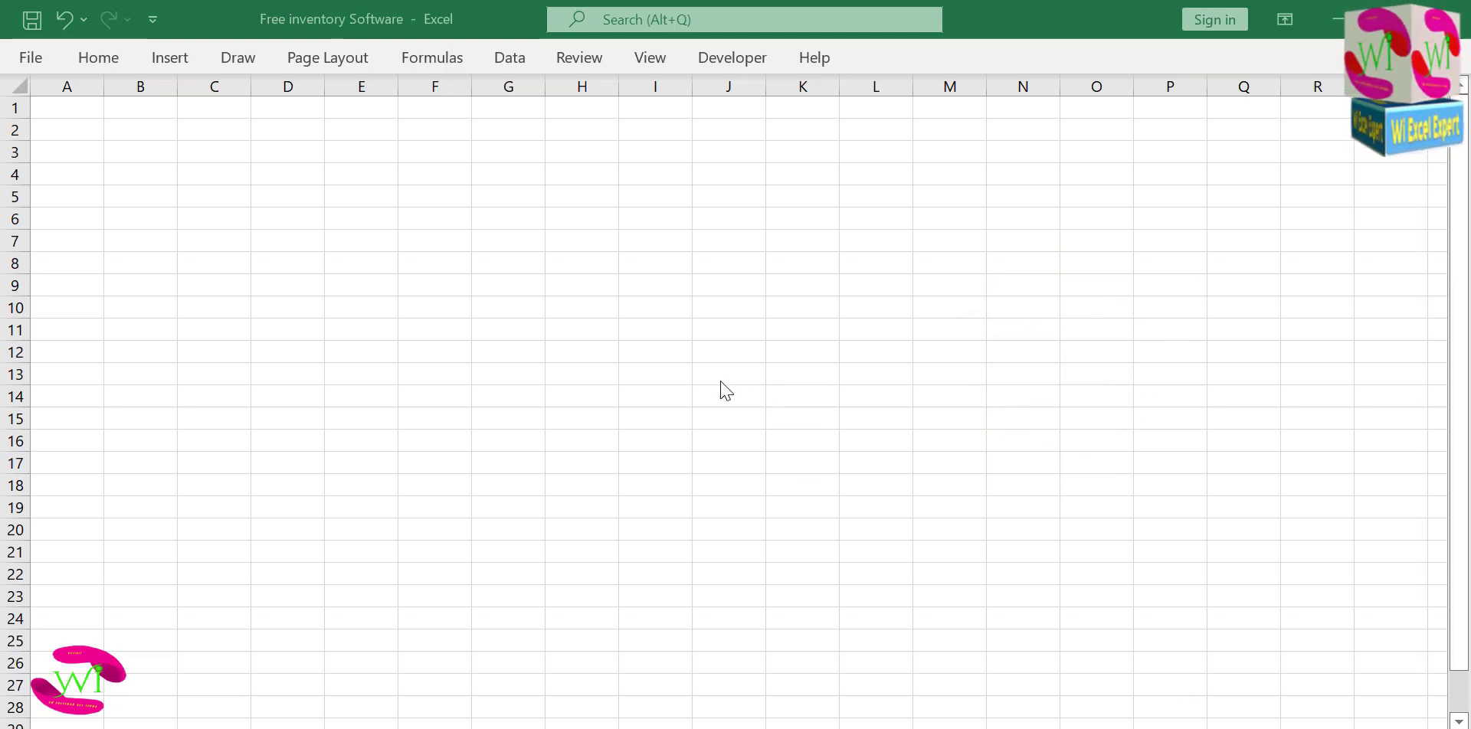
Enter the form labels Date, Type and Product in cells B5 to B7.
left_click(154, 197)
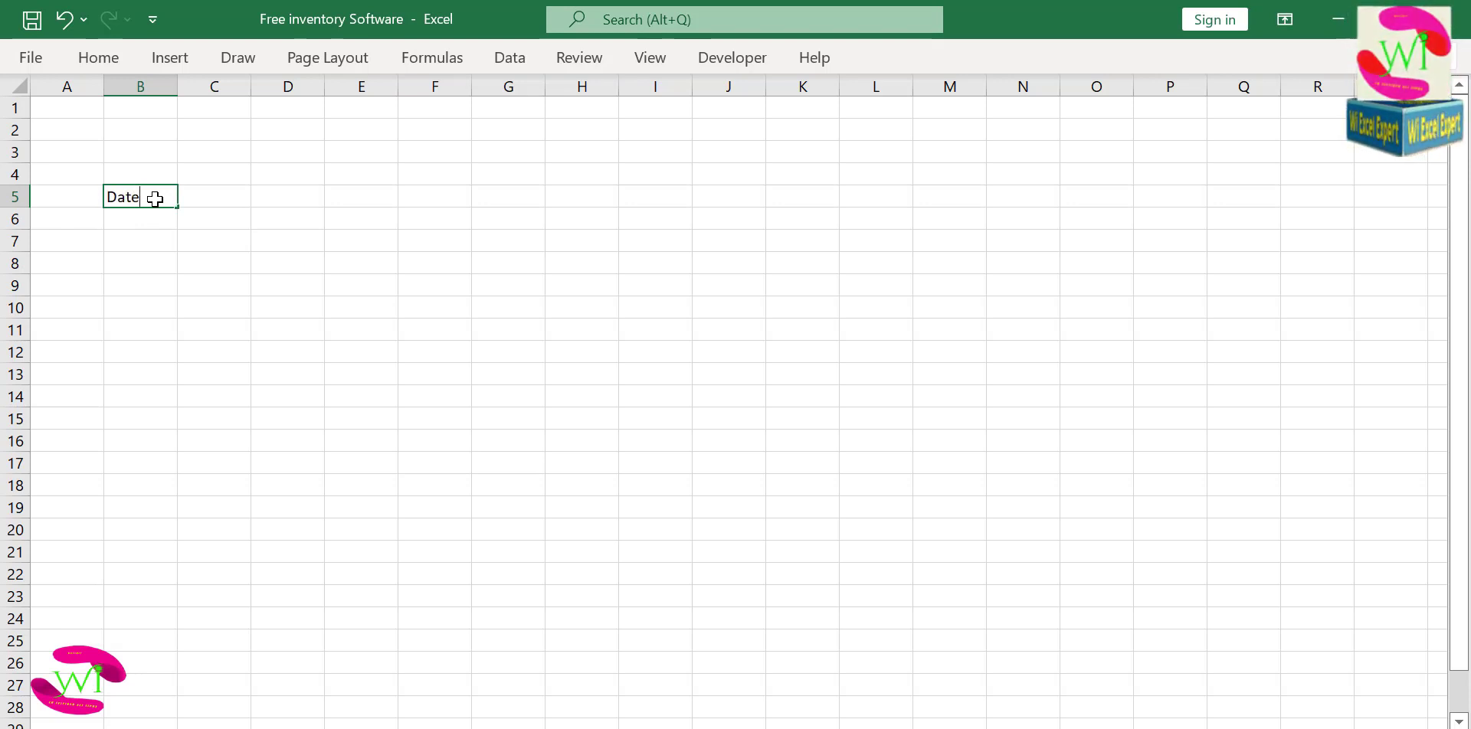
type("Date")
key("Return")
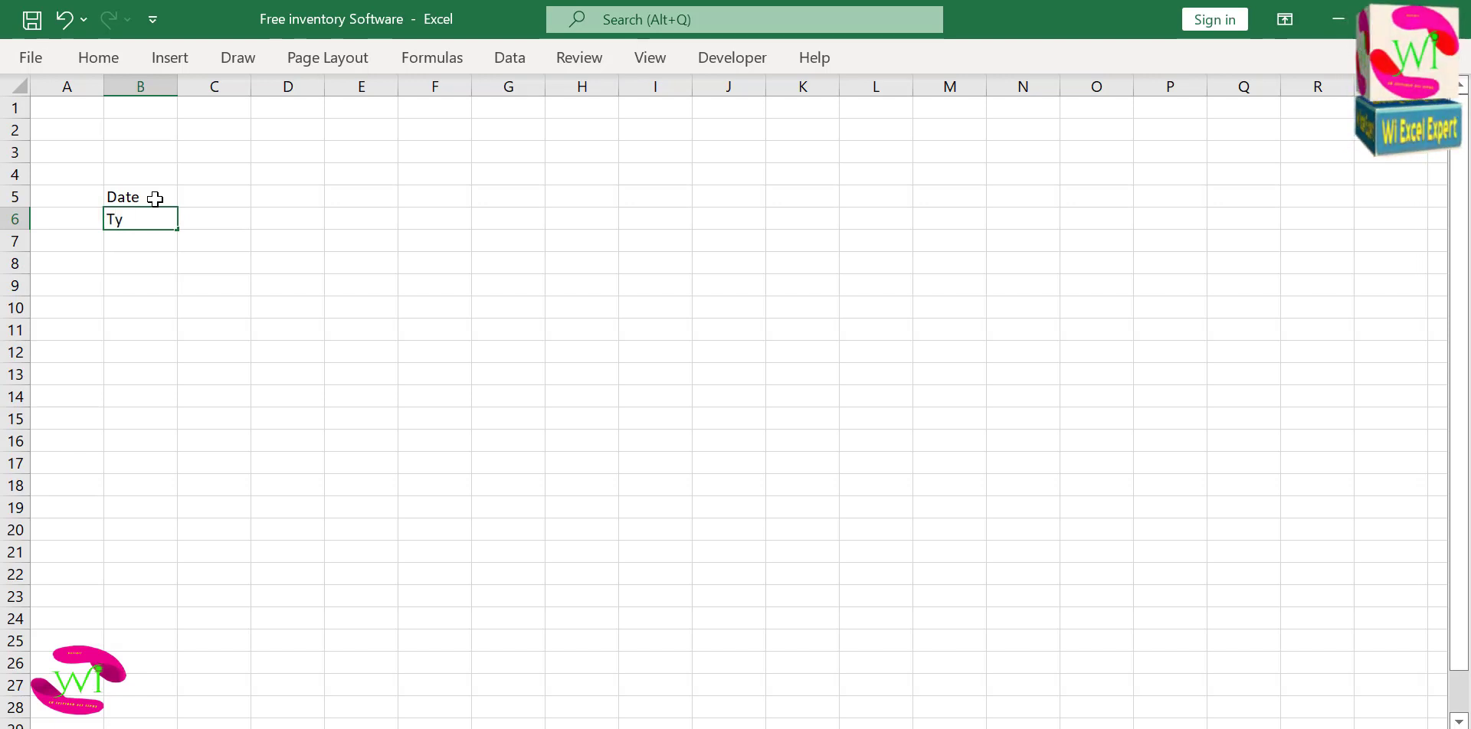
type("Type")
key("Return")
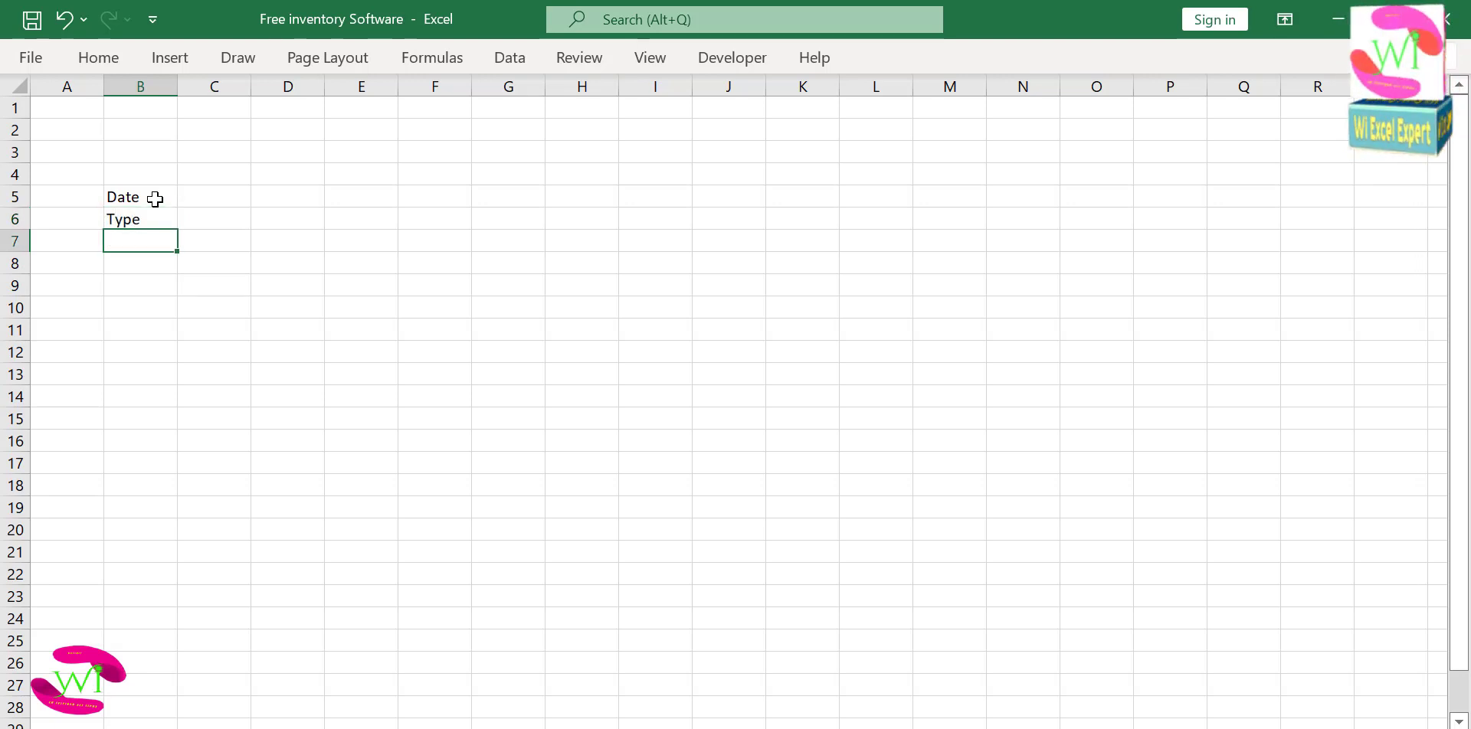
type("Product")
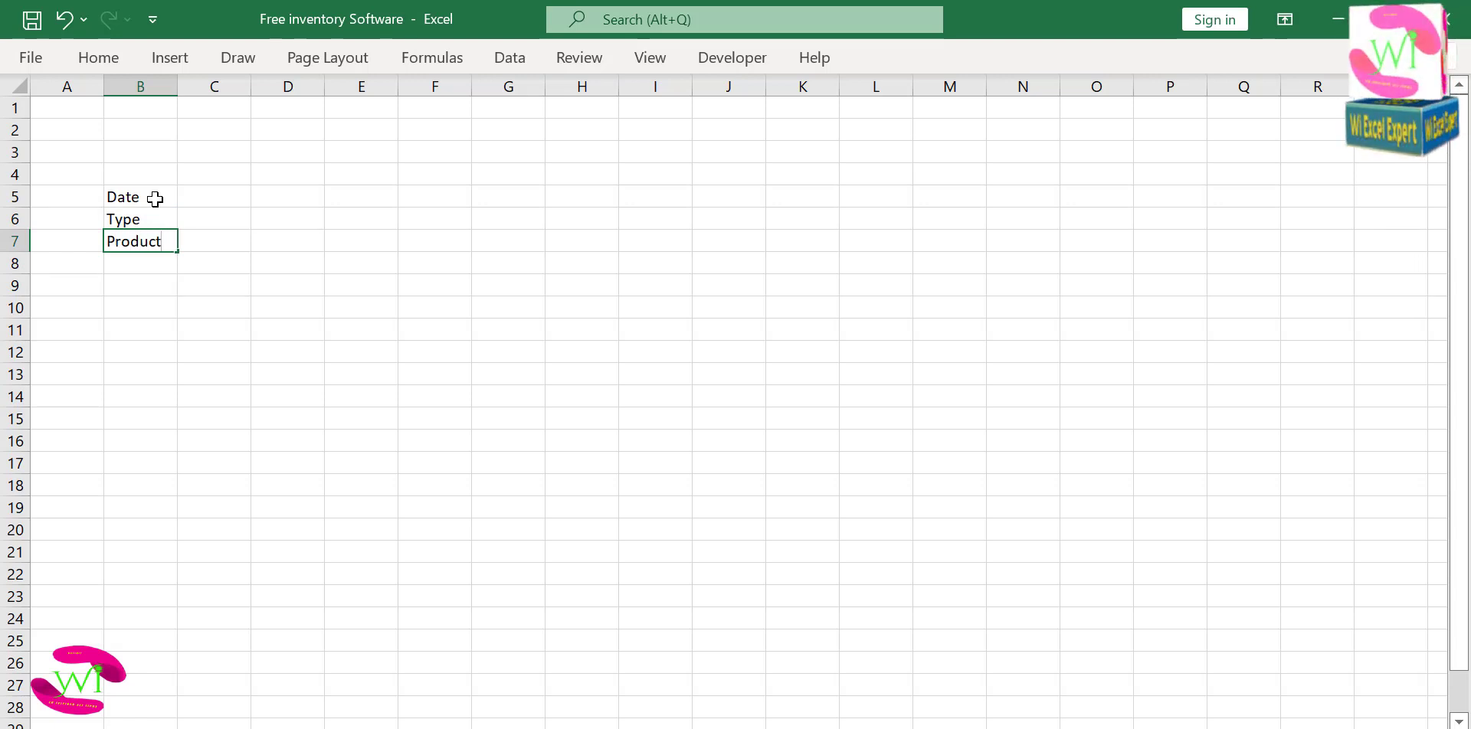
key("Return")
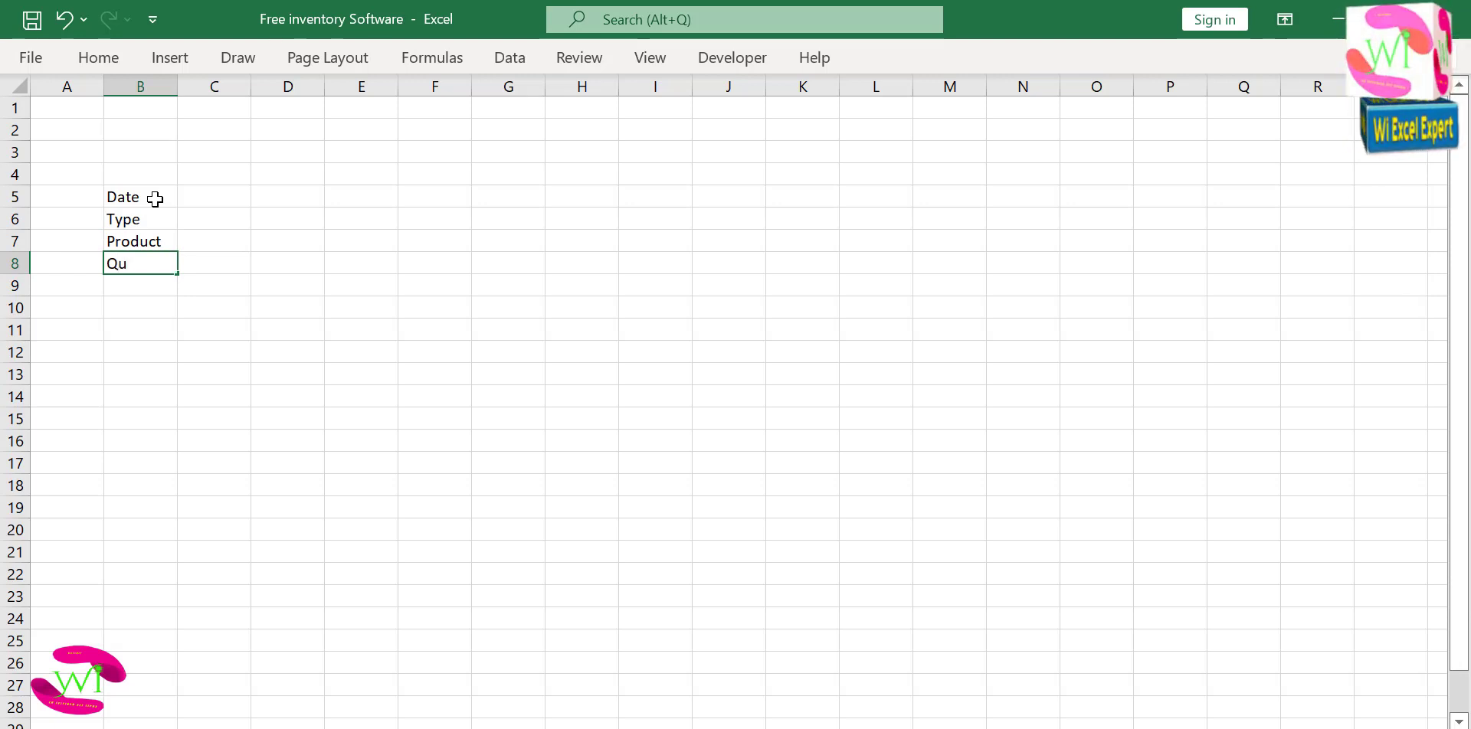
Add the form labels Quantity, Cost and Value in cells B8 to B10.
type("Quan")
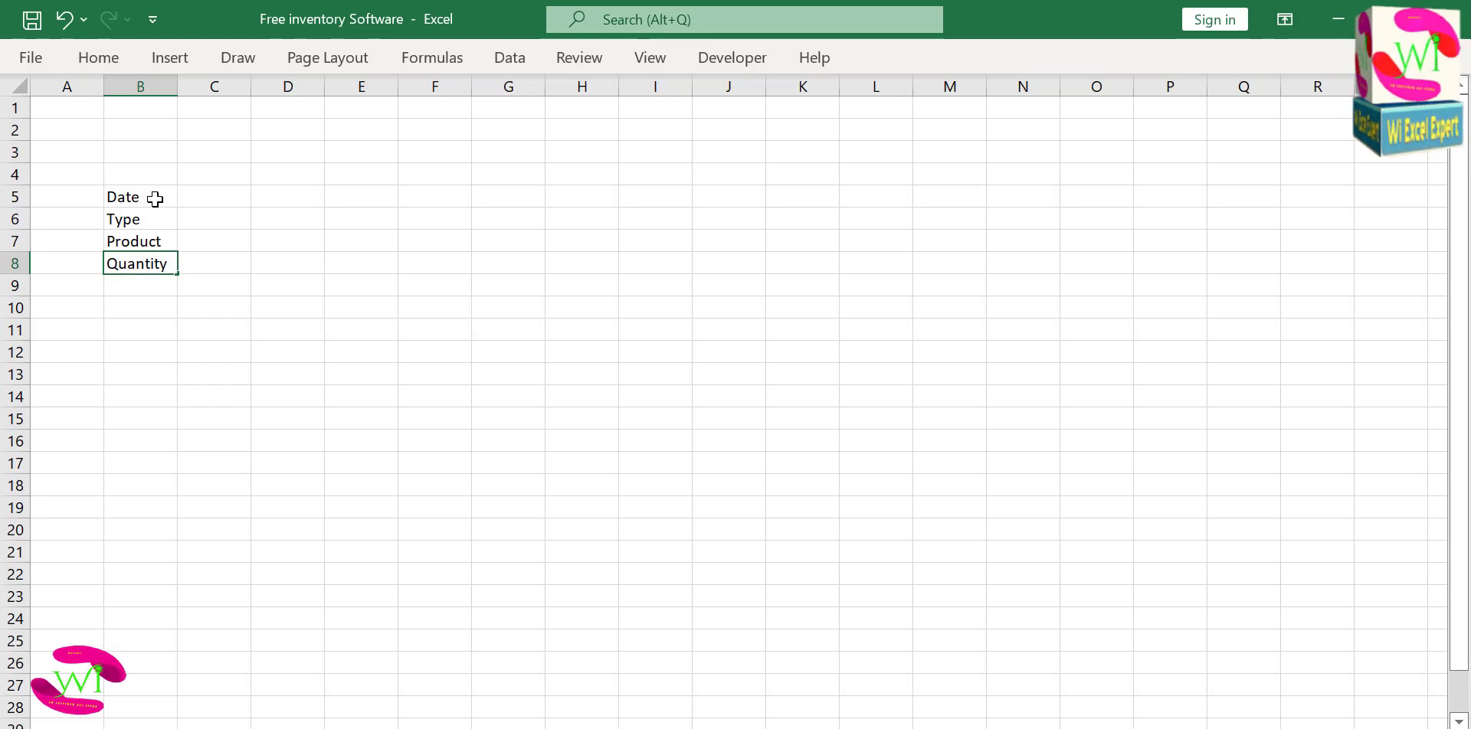
type("tity")
key("Return")
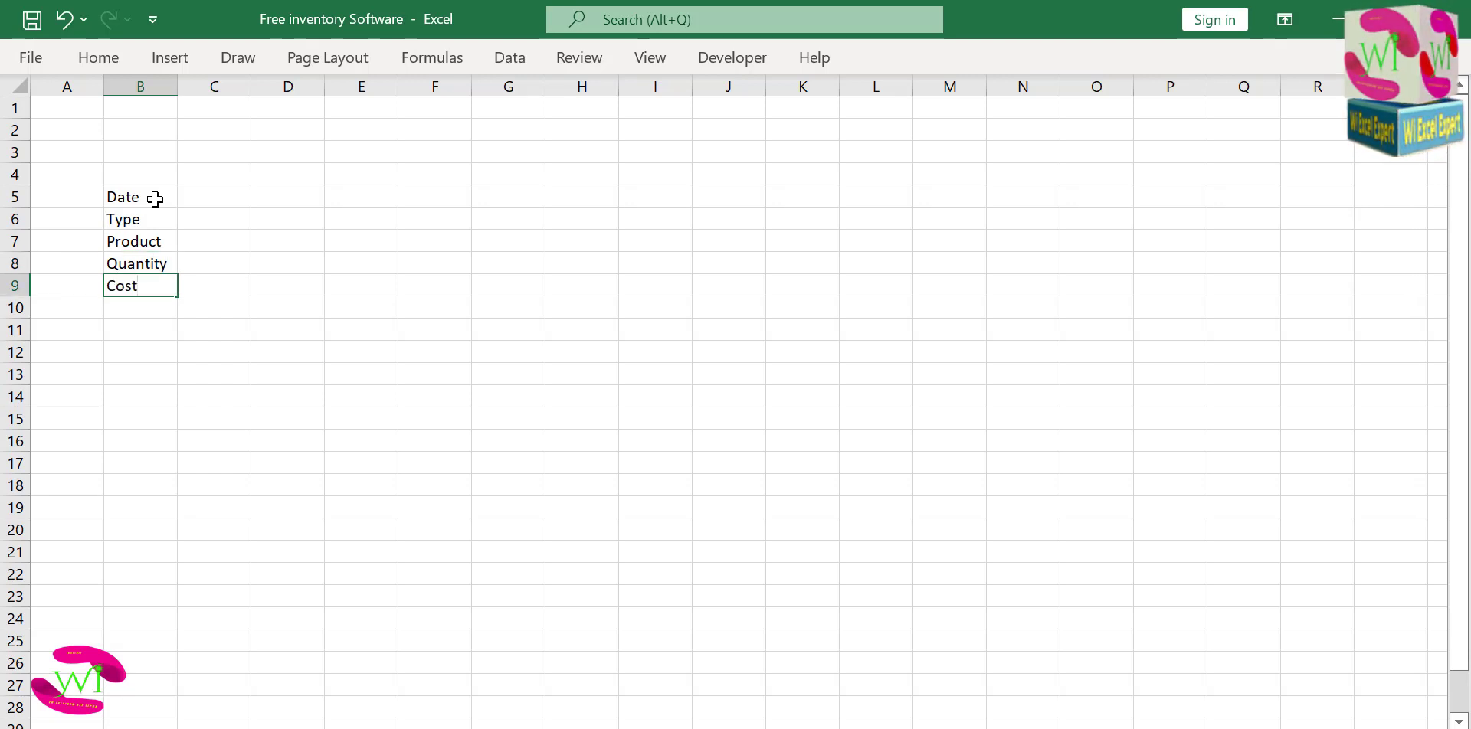
key("Return")
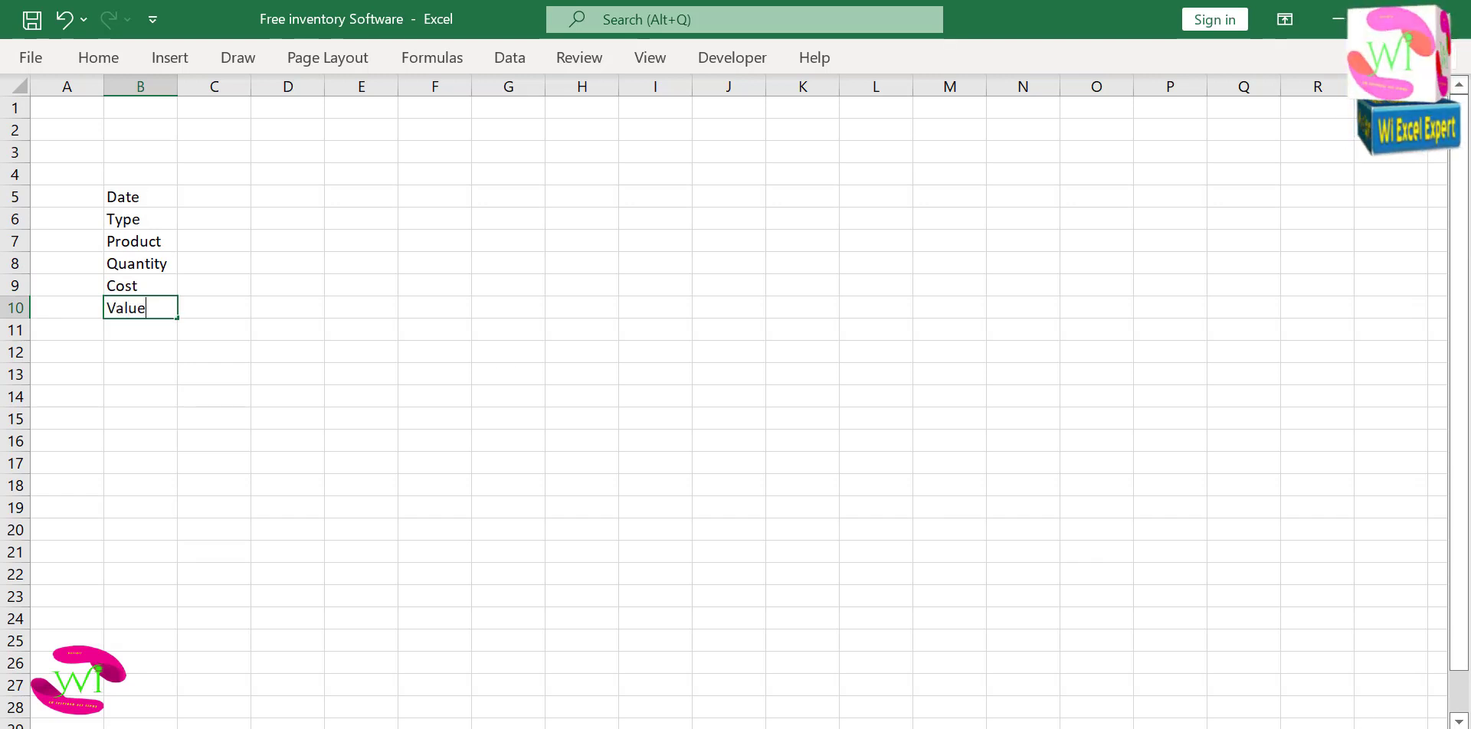
left_click(170, 330)
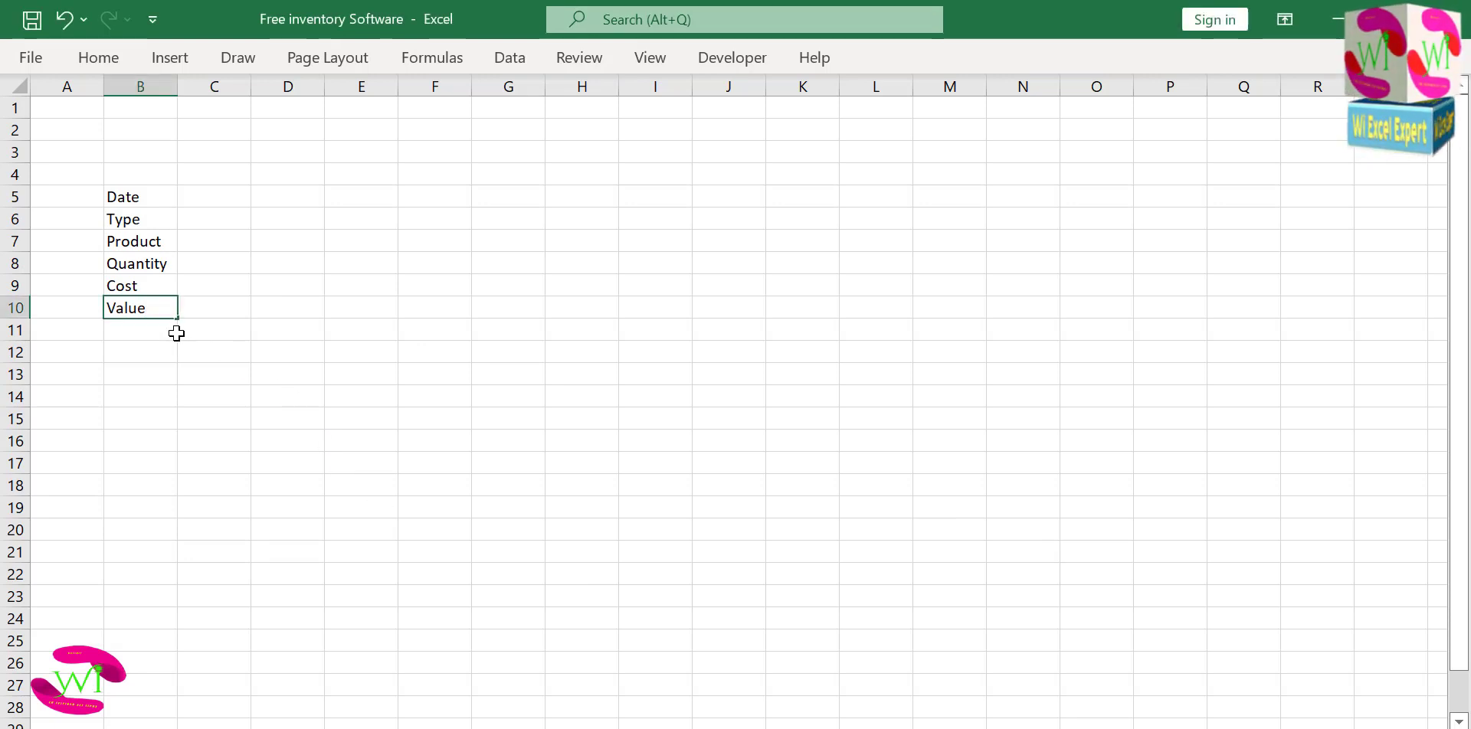
key("Return")
Draw a thin rounded rectangle spanning columns B to D over the form labels in rows 8 and 9.
left_click(131, 168)
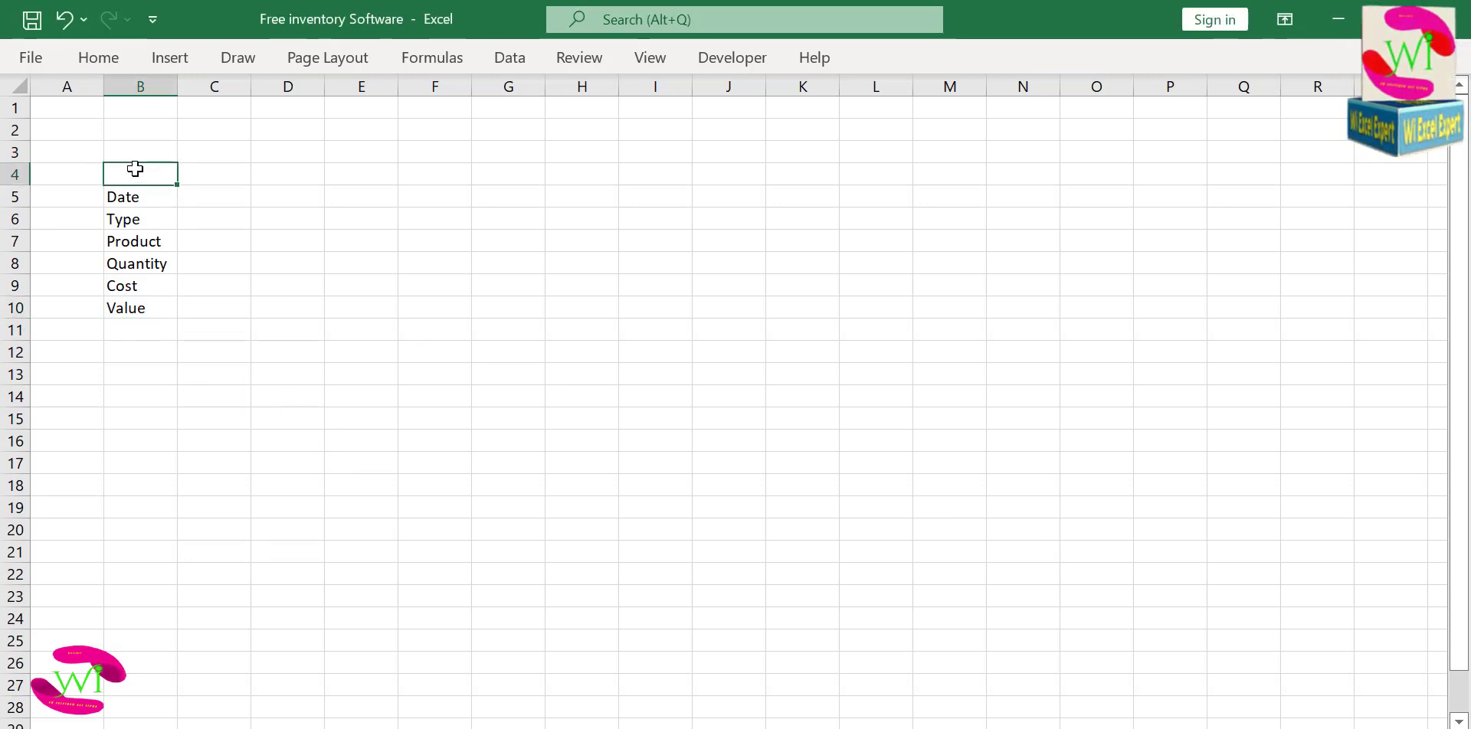
left_click(216, 175)
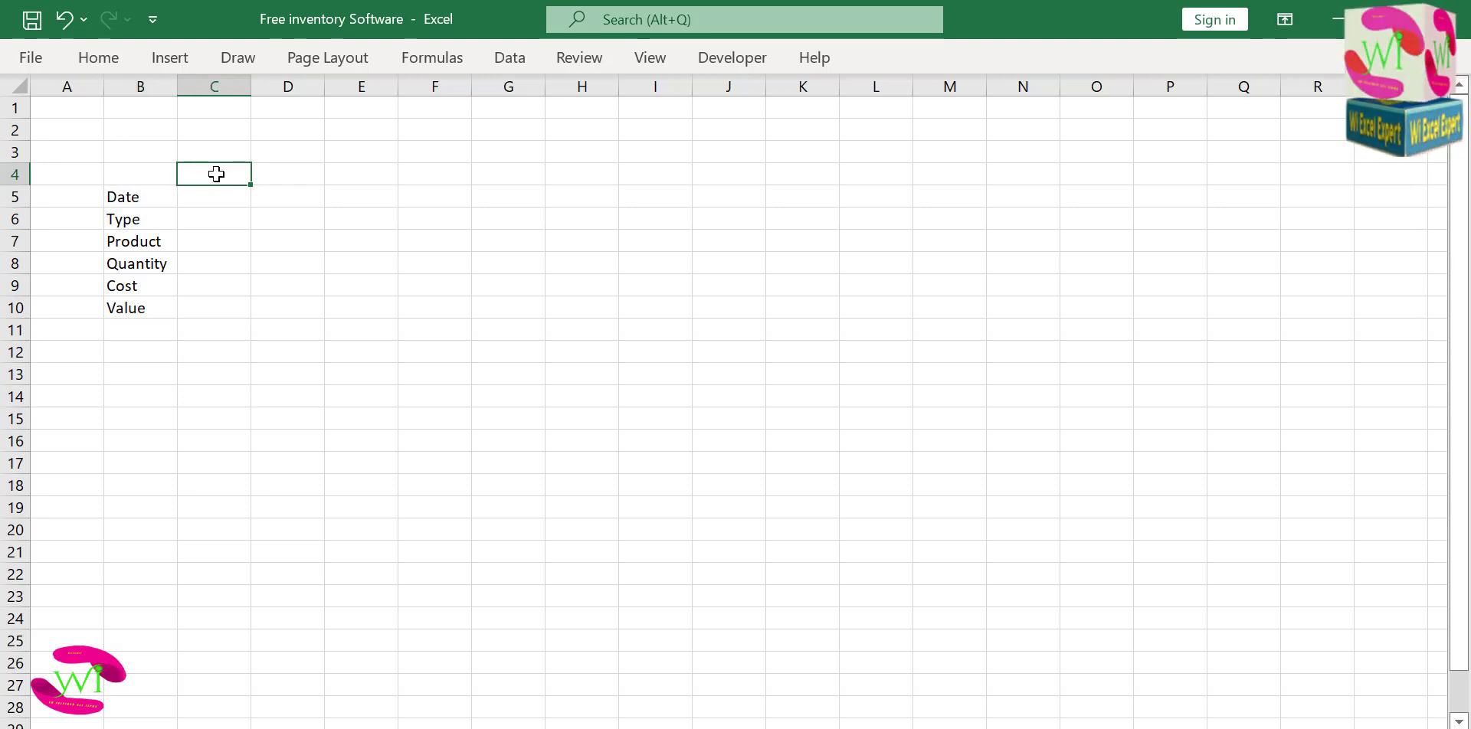
left_click_drag(152, 175, 266, 167)
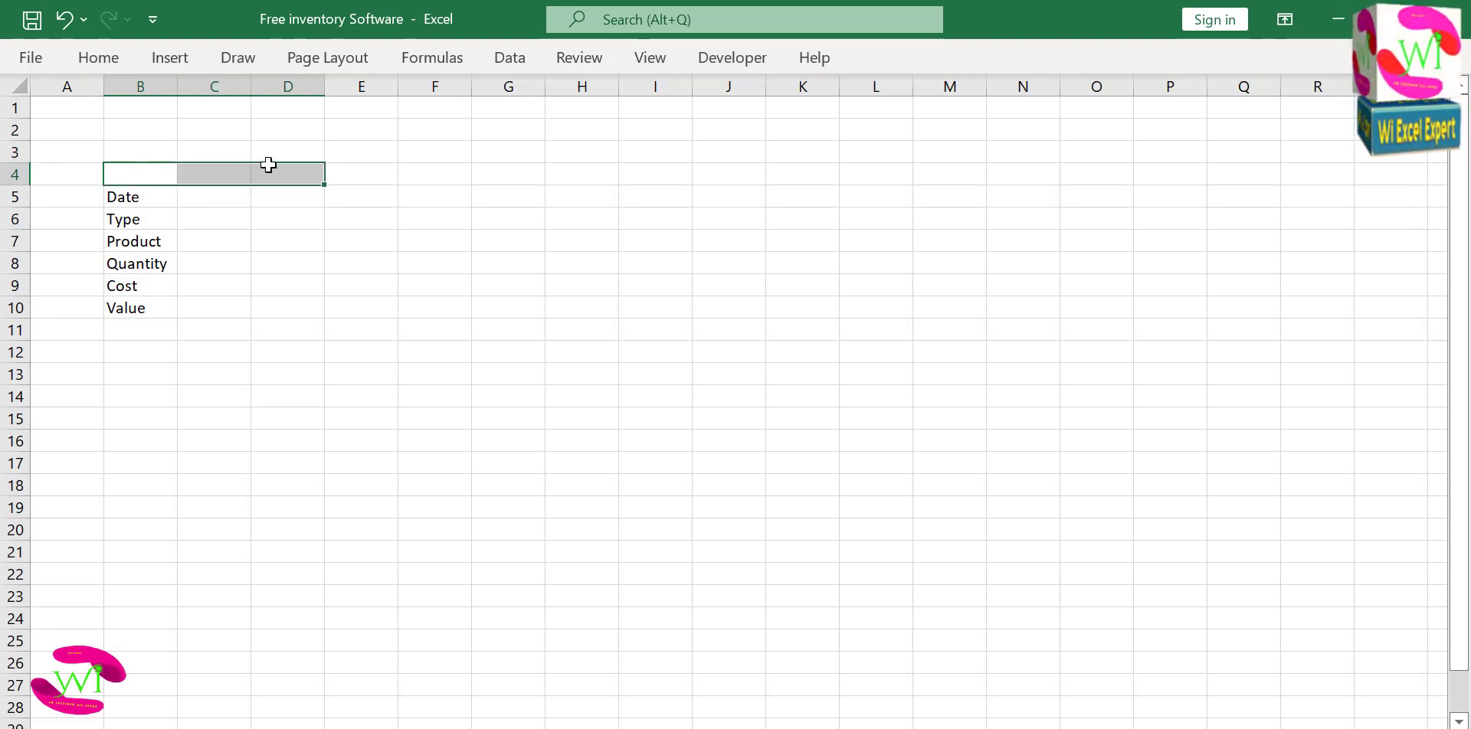
left_click(181, 58)
left_click(289, 138)
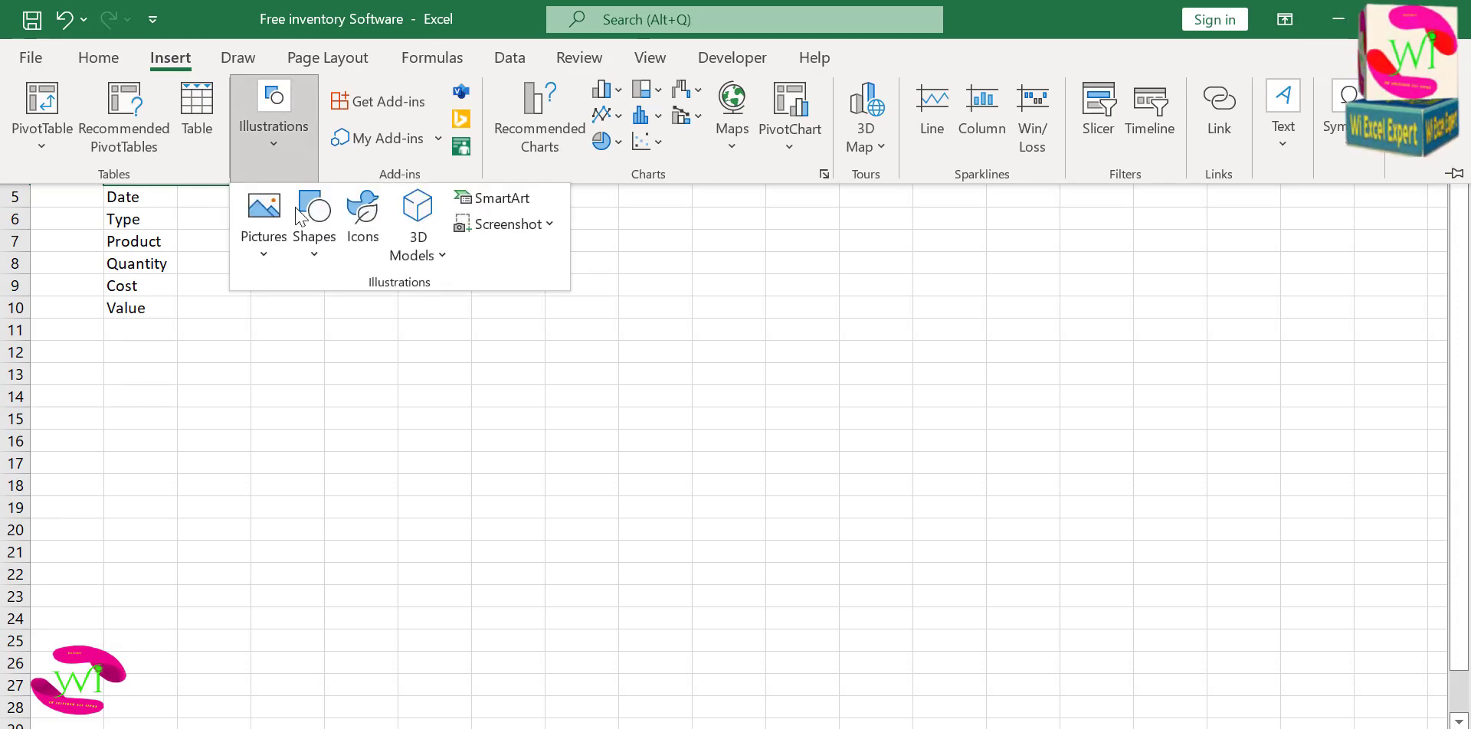
left_click(311, 251)
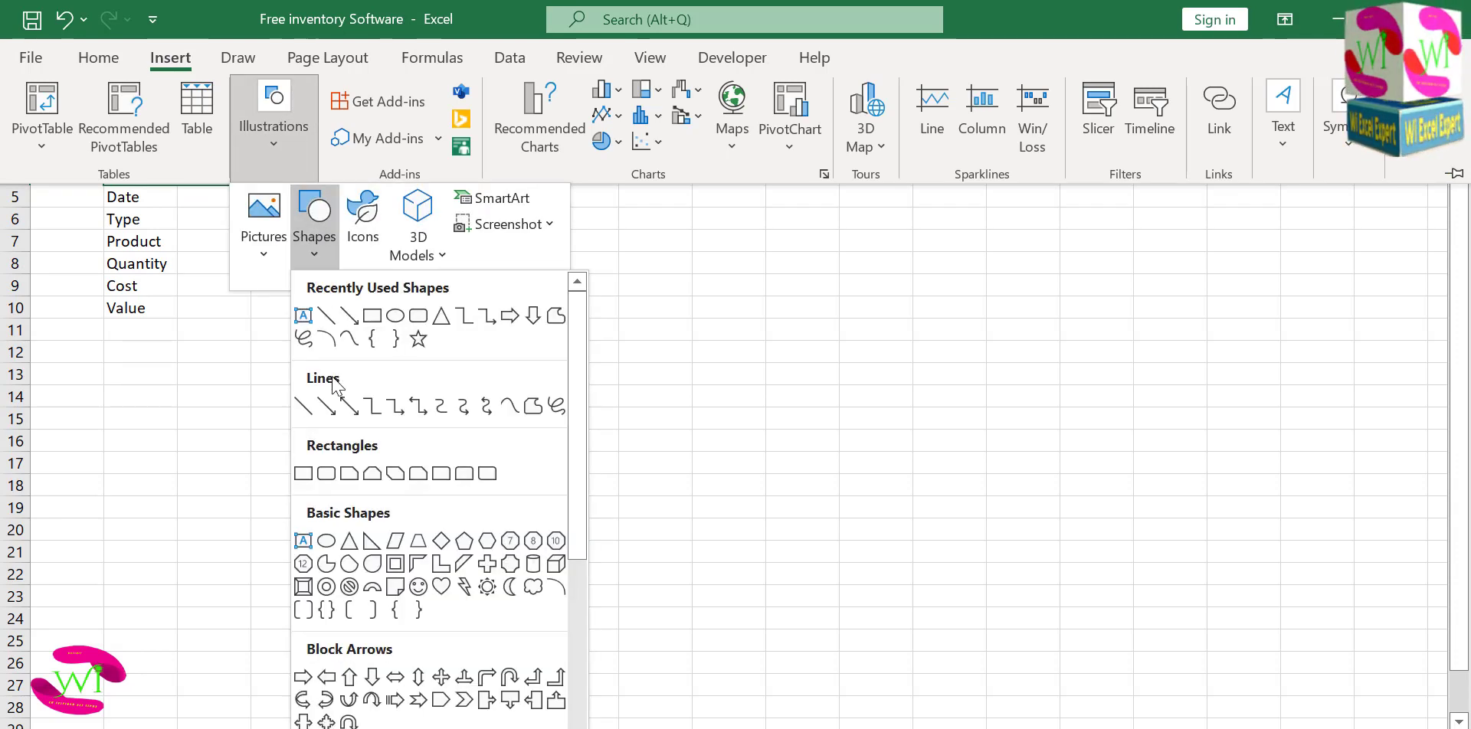
left_click(331, 476)
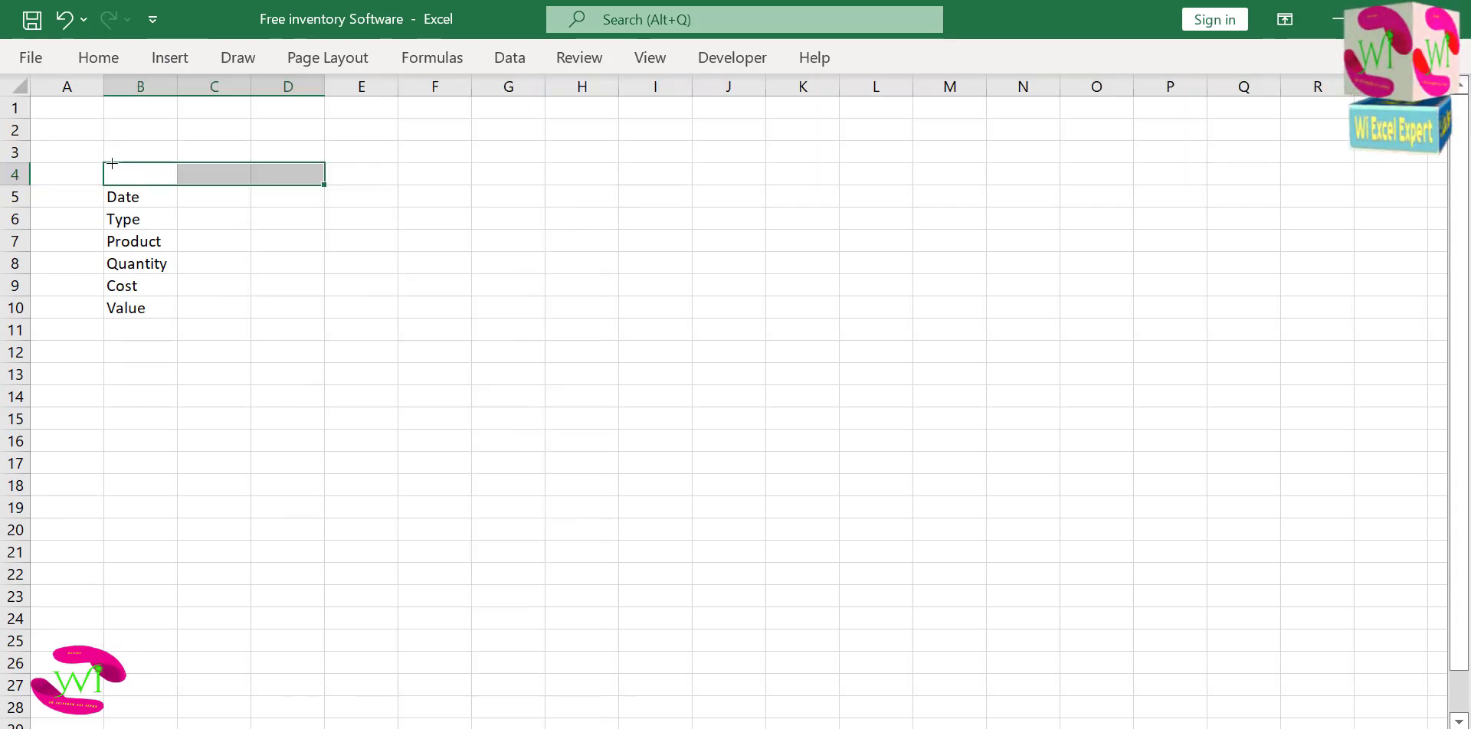
left_click_drag(106, 162, 302, 266)
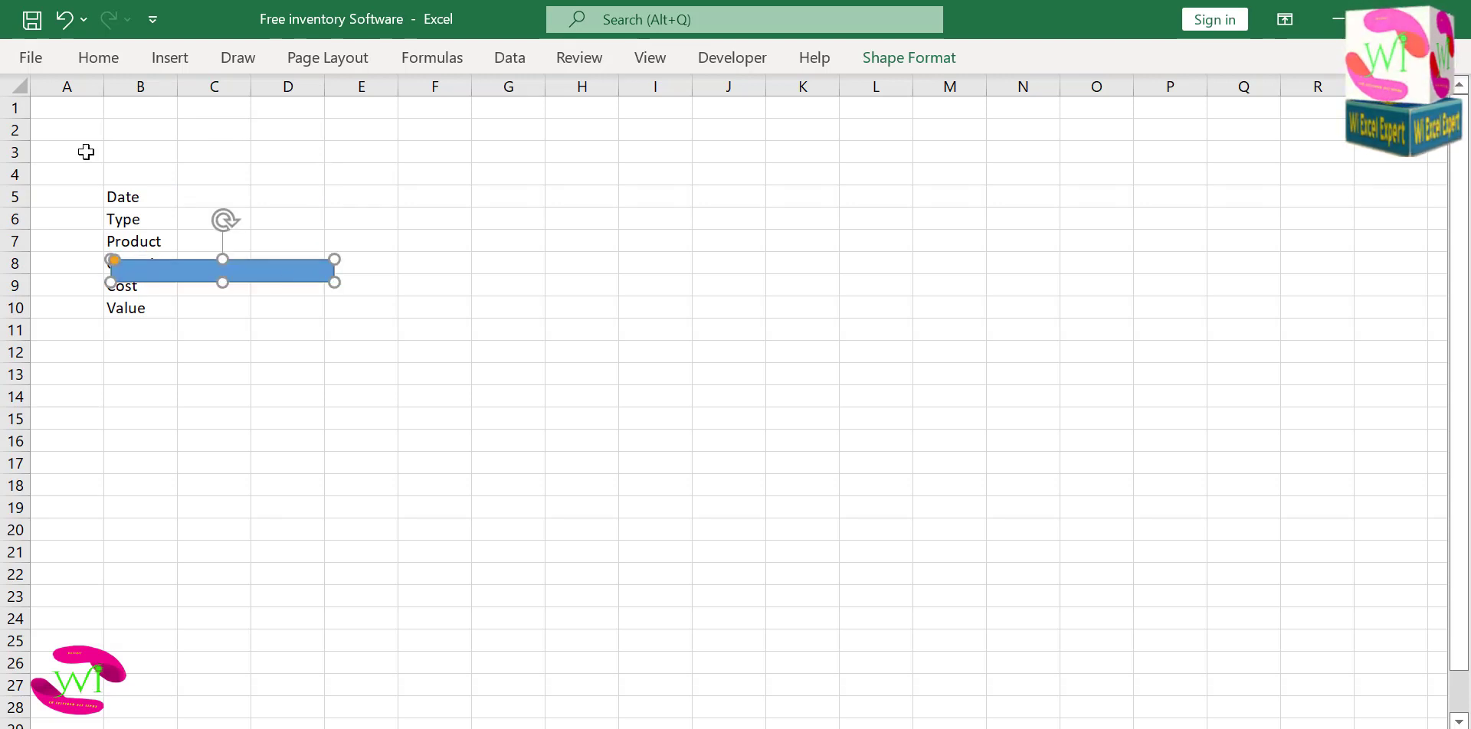
left_click(7, 176)
mouse_move(13, 162)
left_mouse_down()
mouse_move(13, 148)
mouse_move(20, 186)
left_mouse_up()
key("ctrl+z")
key("ctrl+z")
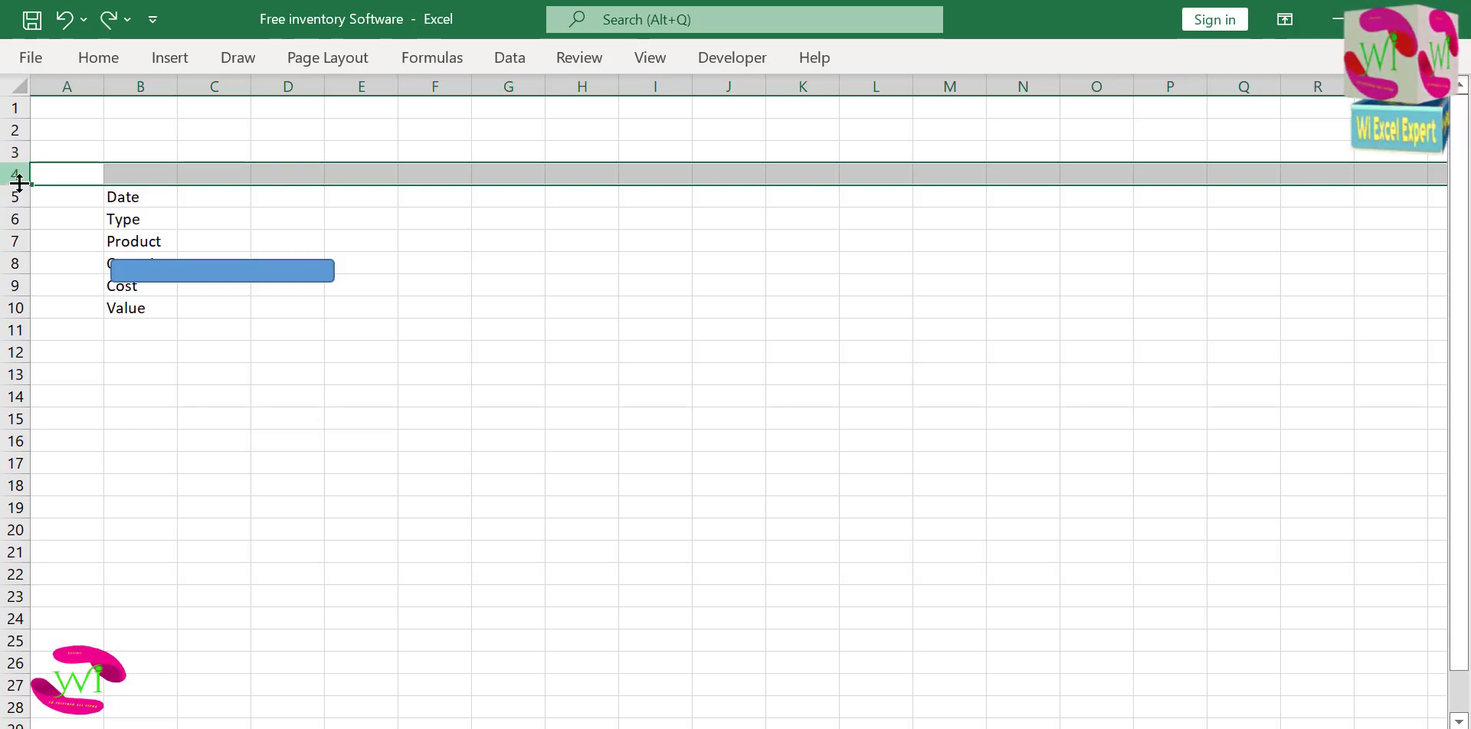
Make row 4 and column C each about twice their size, moving the rounded rectangle away from the labels.
left_click_drag(16, 185, 16, 203)
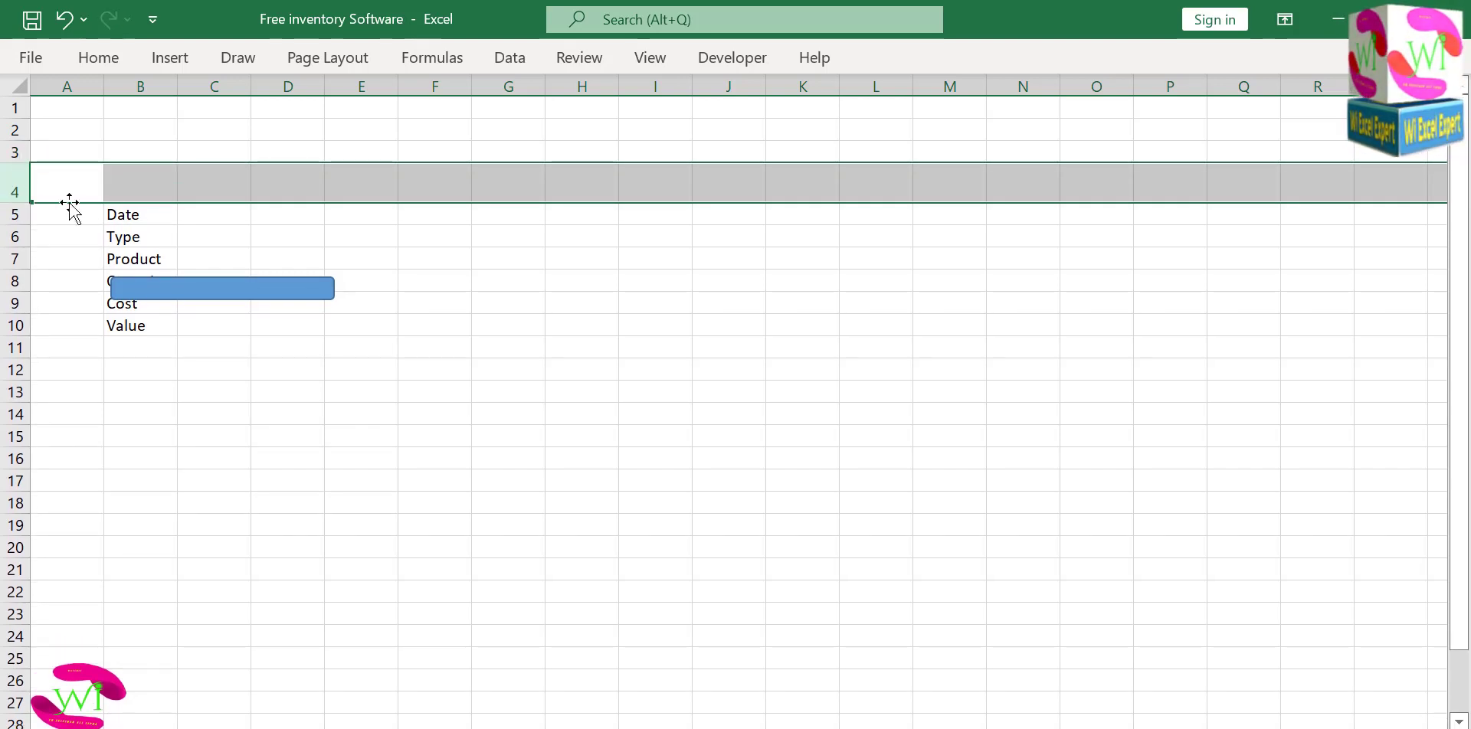
left_click_drag(203, 287, 812, 161)
left_click_drag(250, 88, 332, 92)
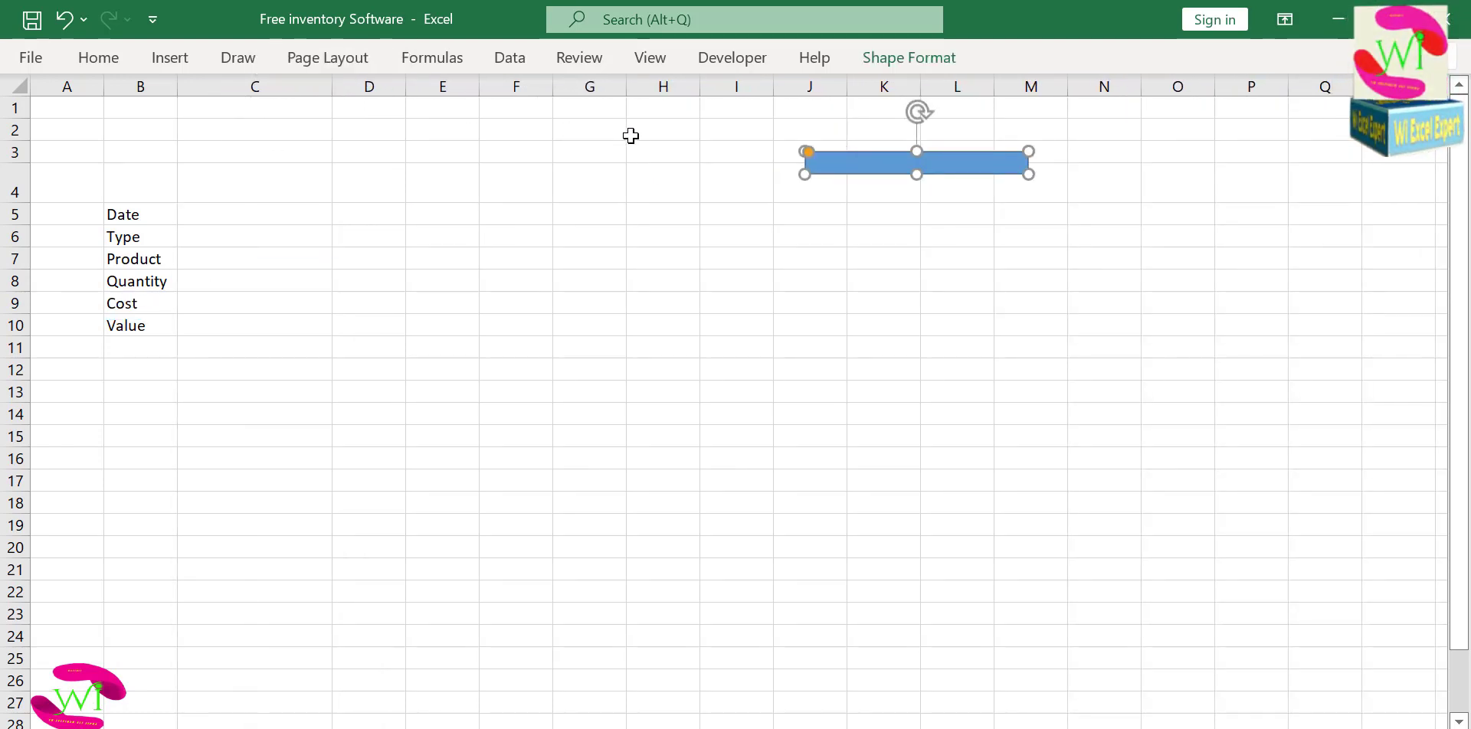
Fit the rounded rectangle over cells B4 to C4 above the labels and enter the heading Data Entry in it.
left_click_drag(860, 148, 214, 200)
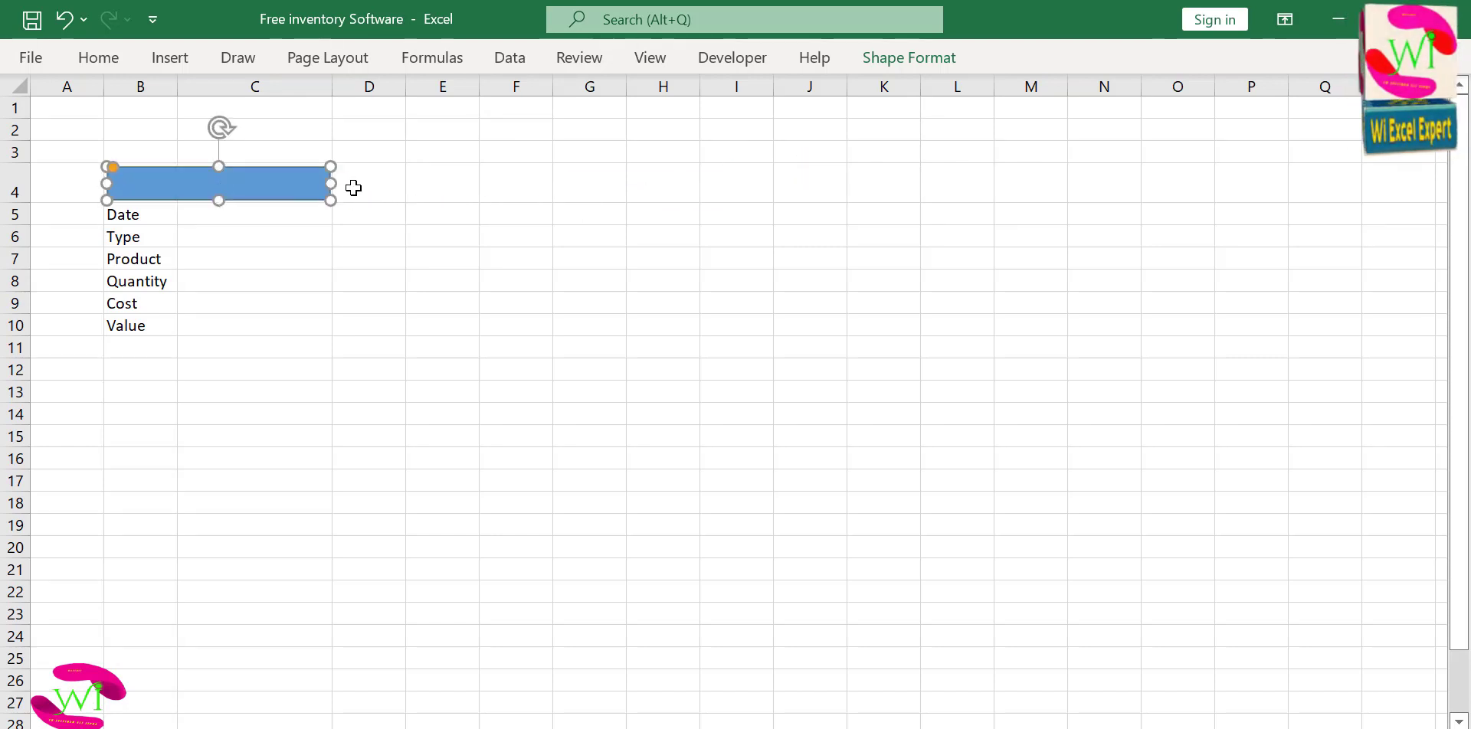
left_click_drag(329, 181, 330, 183)
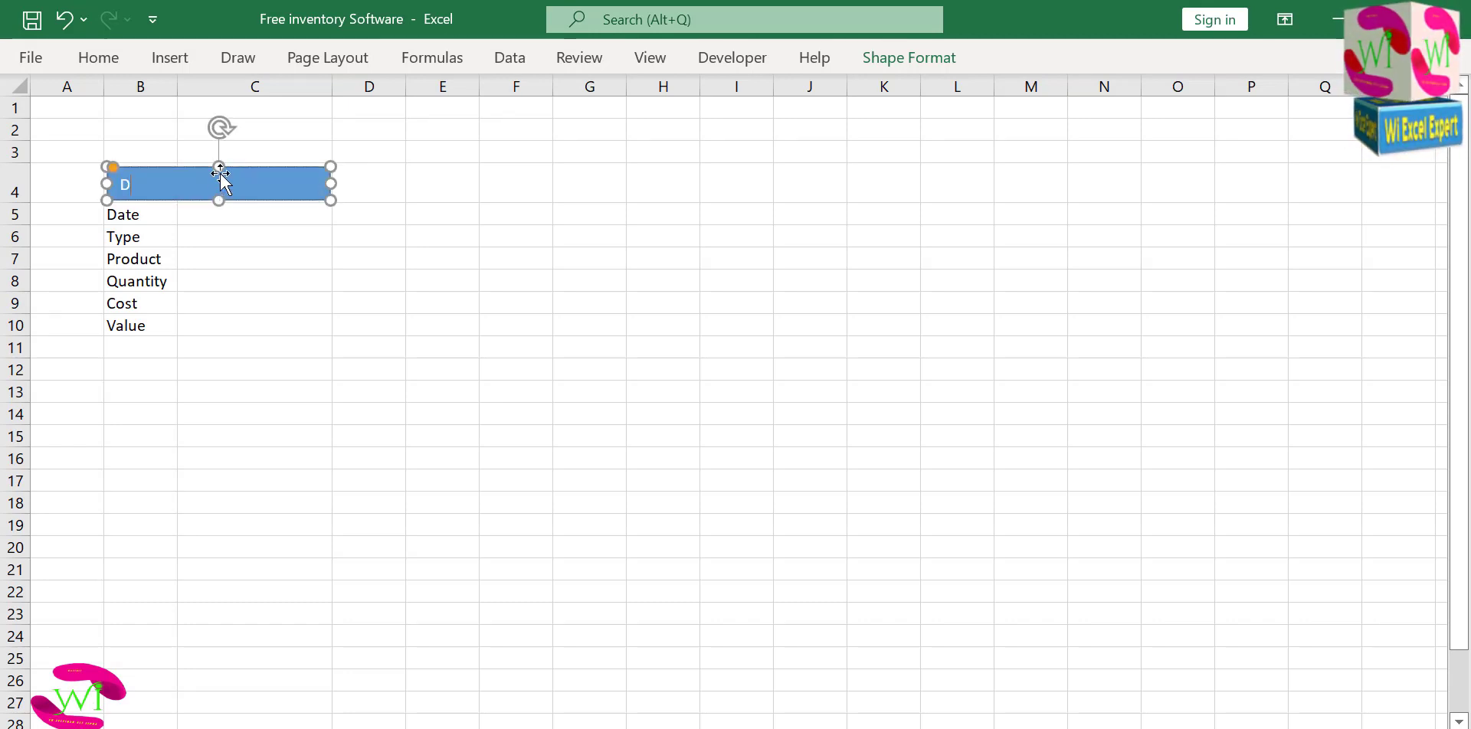
type("ata Entry")
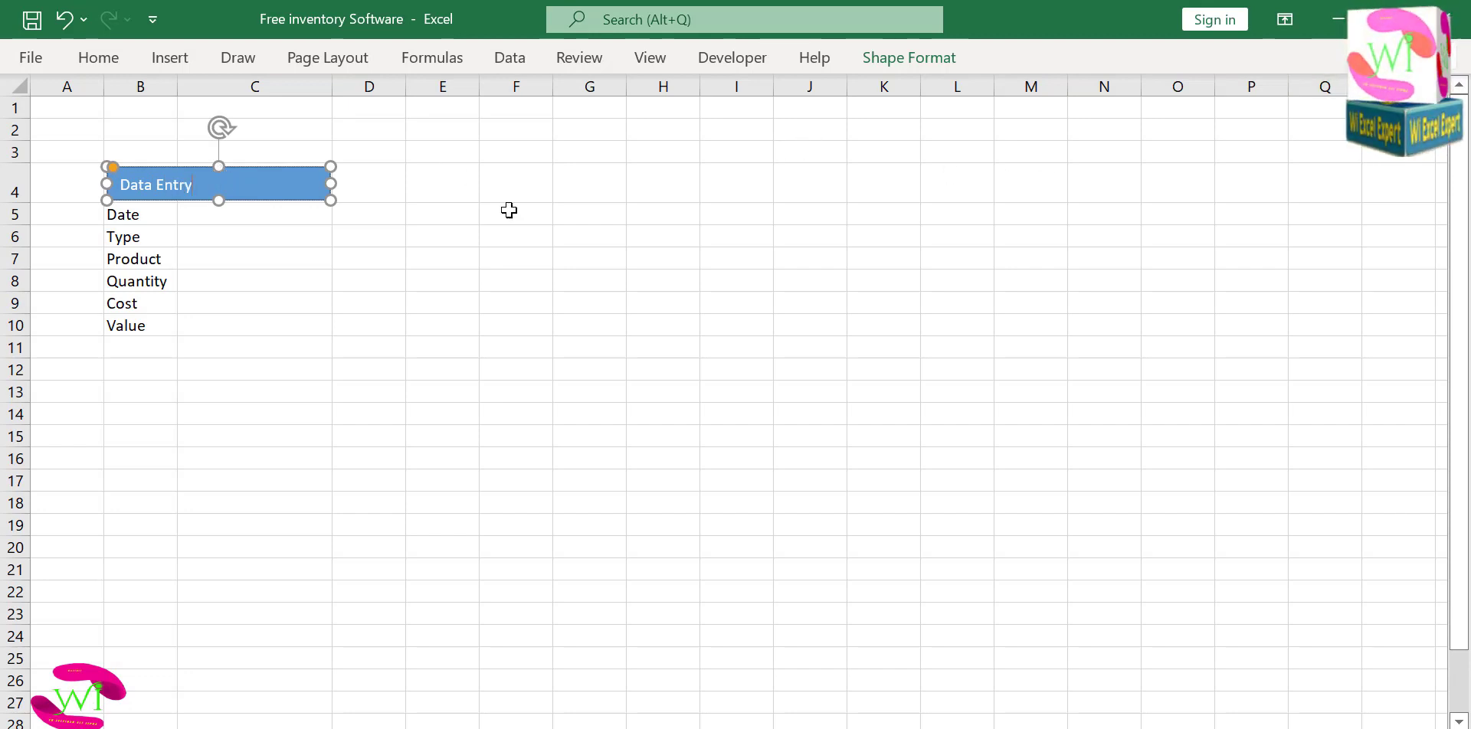
left_click(410, 258)
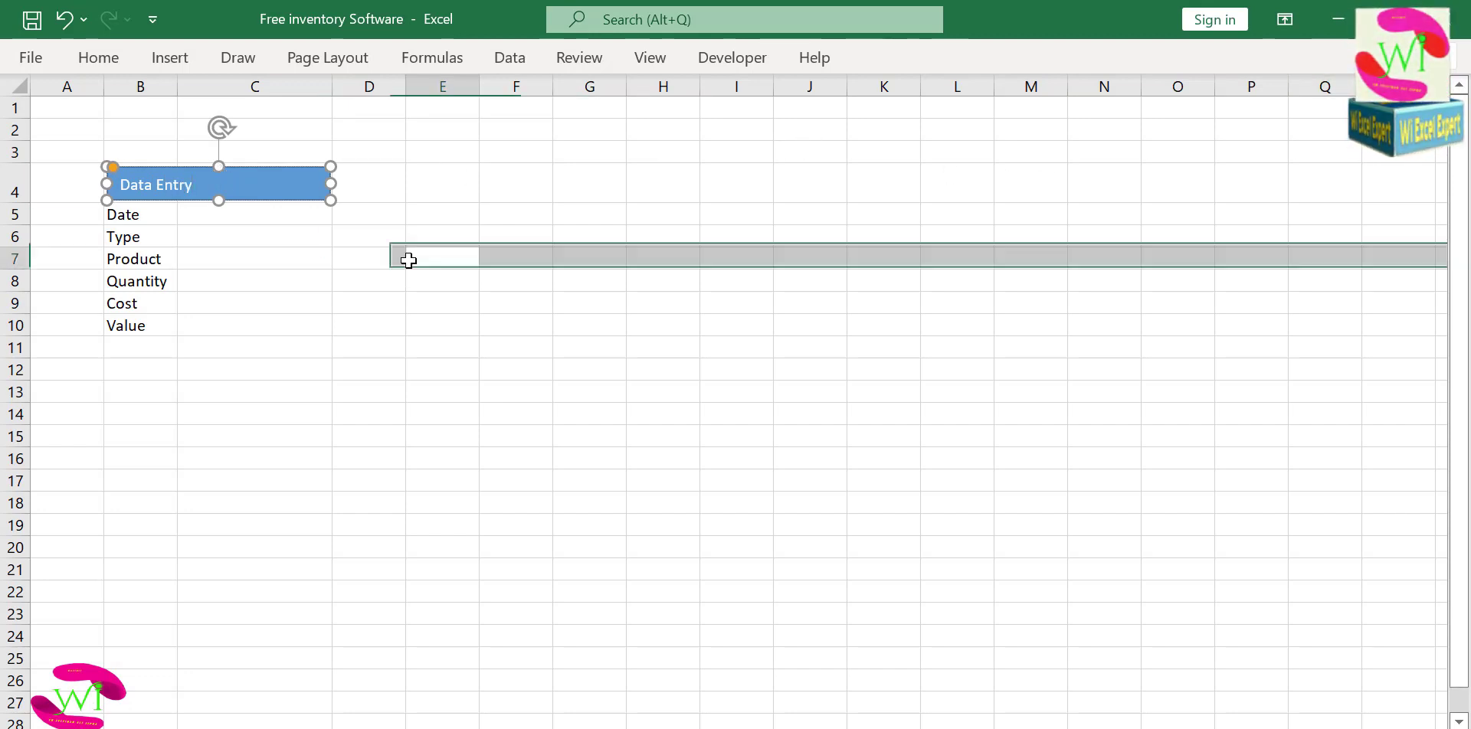
Set the font of the Data Entry heading shape to Arial Rounded MT Bold.
left_click(295, 194)
left_click(98, 61)
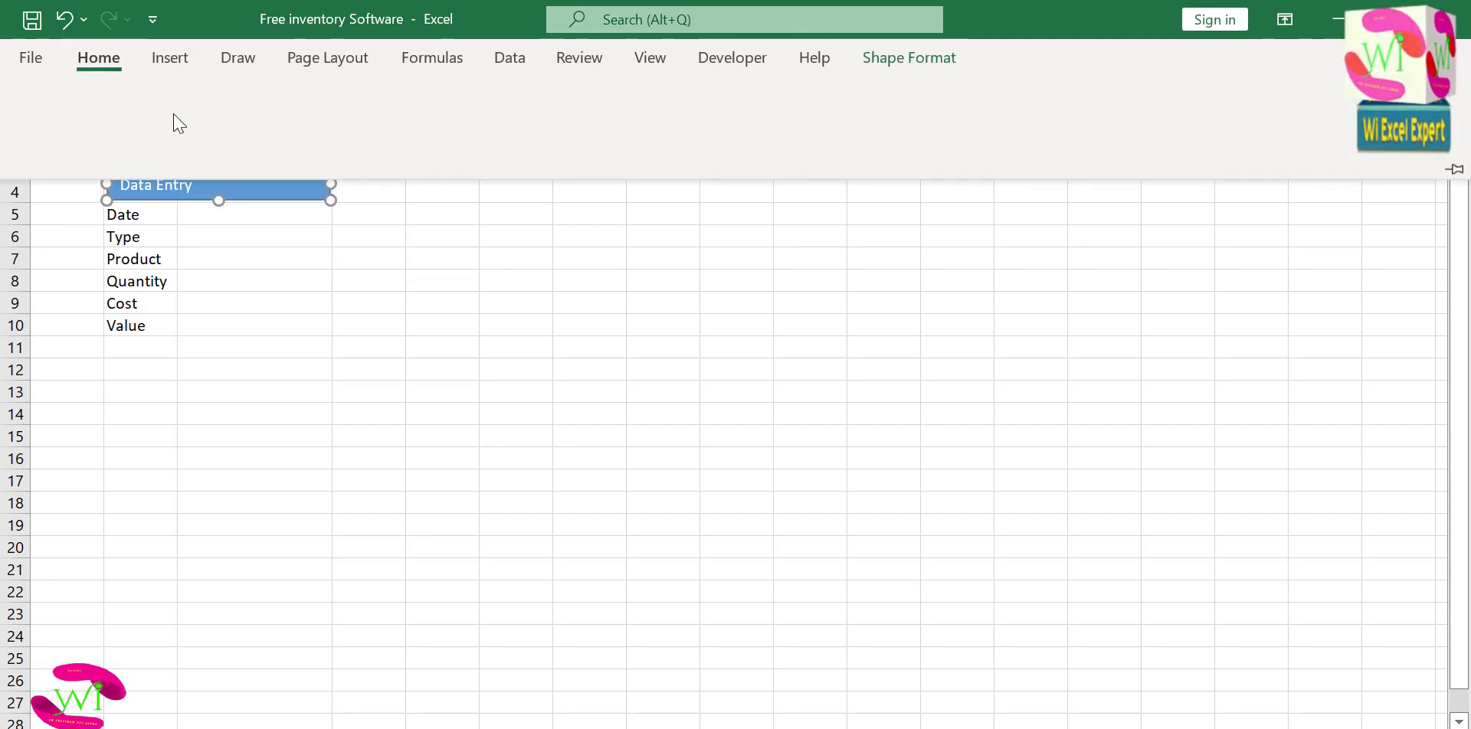
left_click(241, 101)
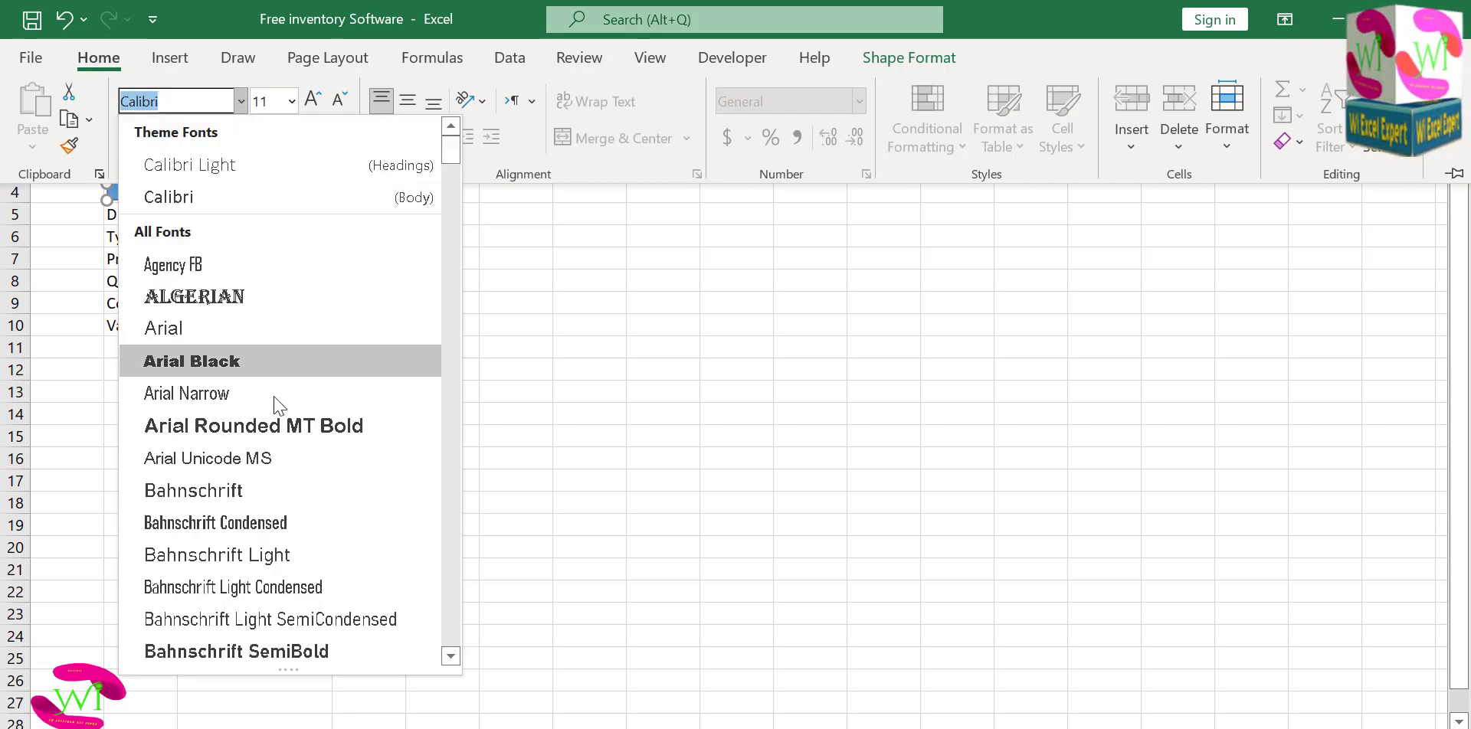
left_click(276, 423)
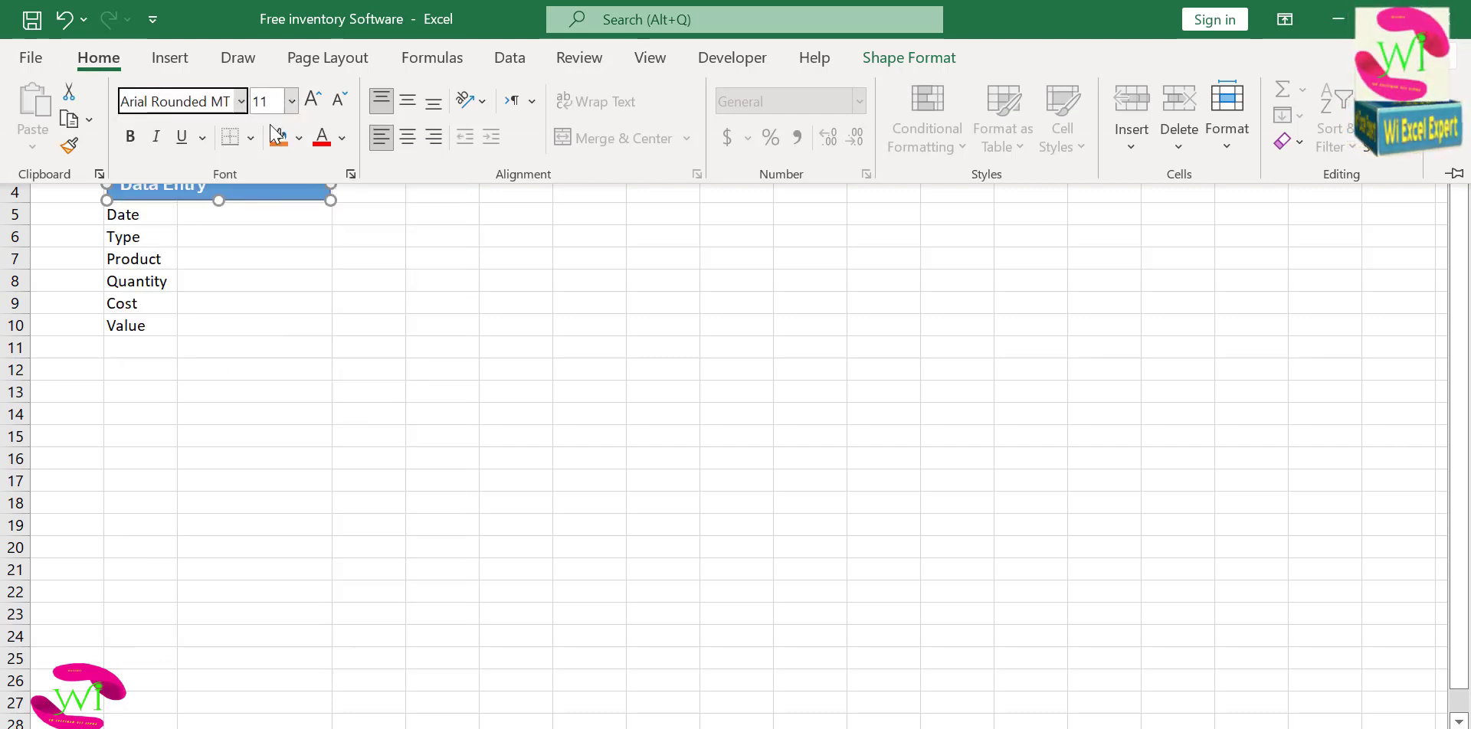
left_click(152, 217)
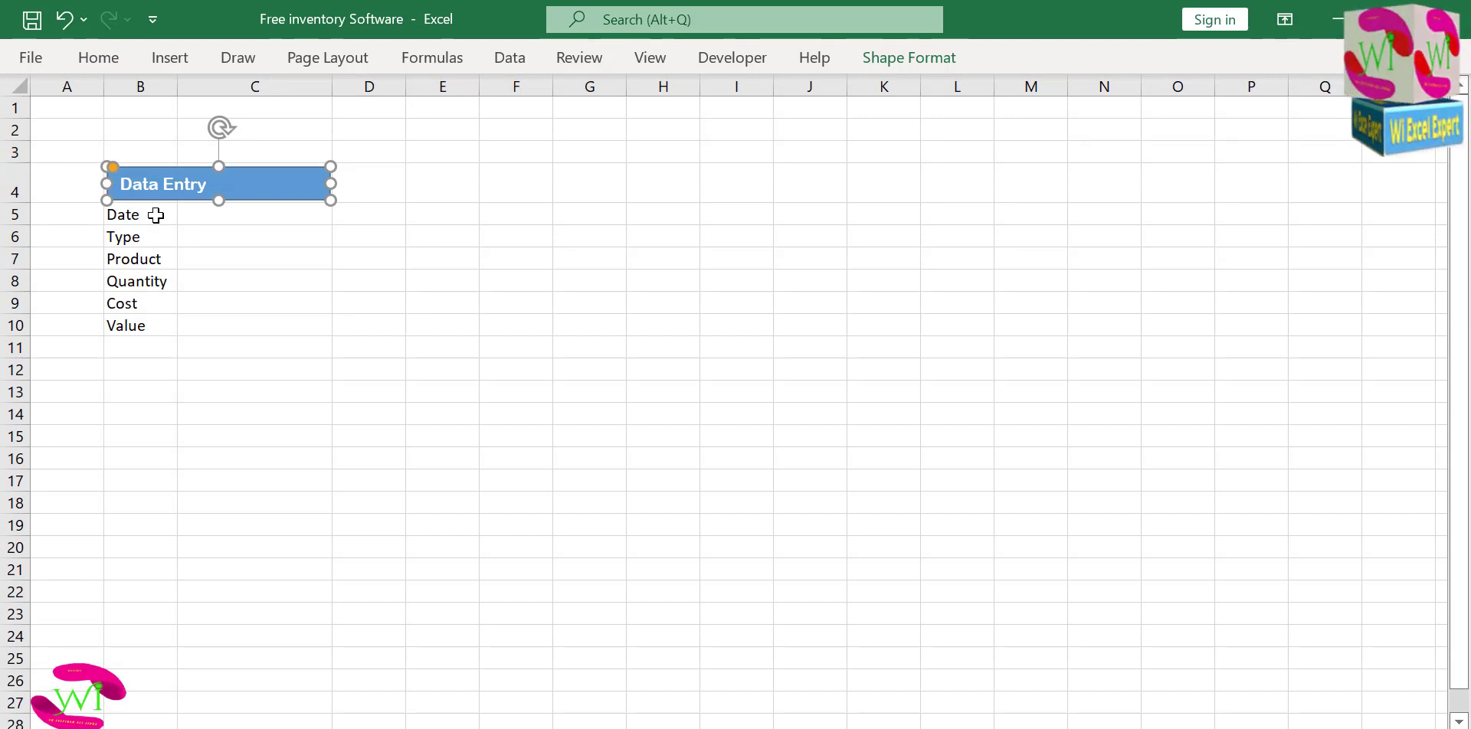
Set the labels in B5:B10 to Arial Rounded MT Bold and autofit column B to them.
left_click_drag(155, 215, 150, 324)
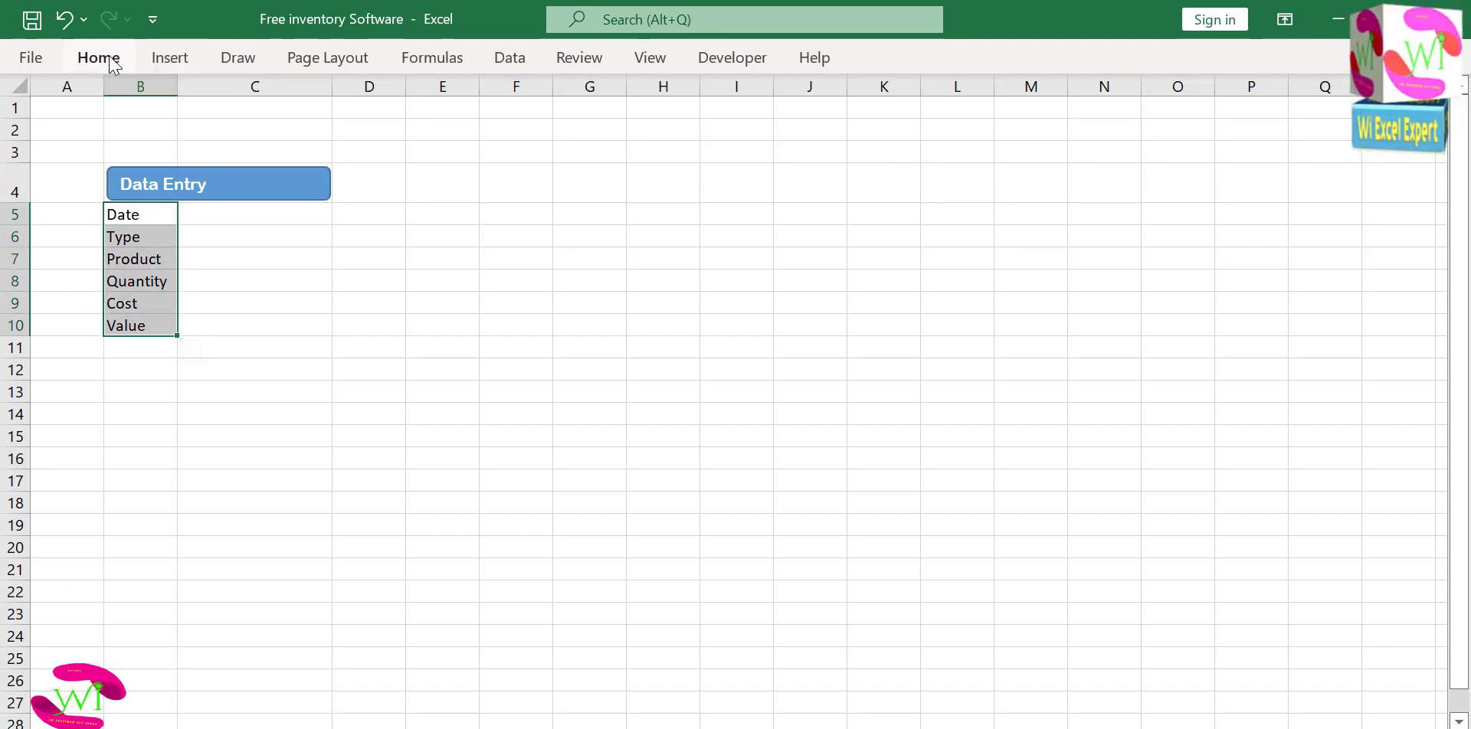
left_click(98, 58)
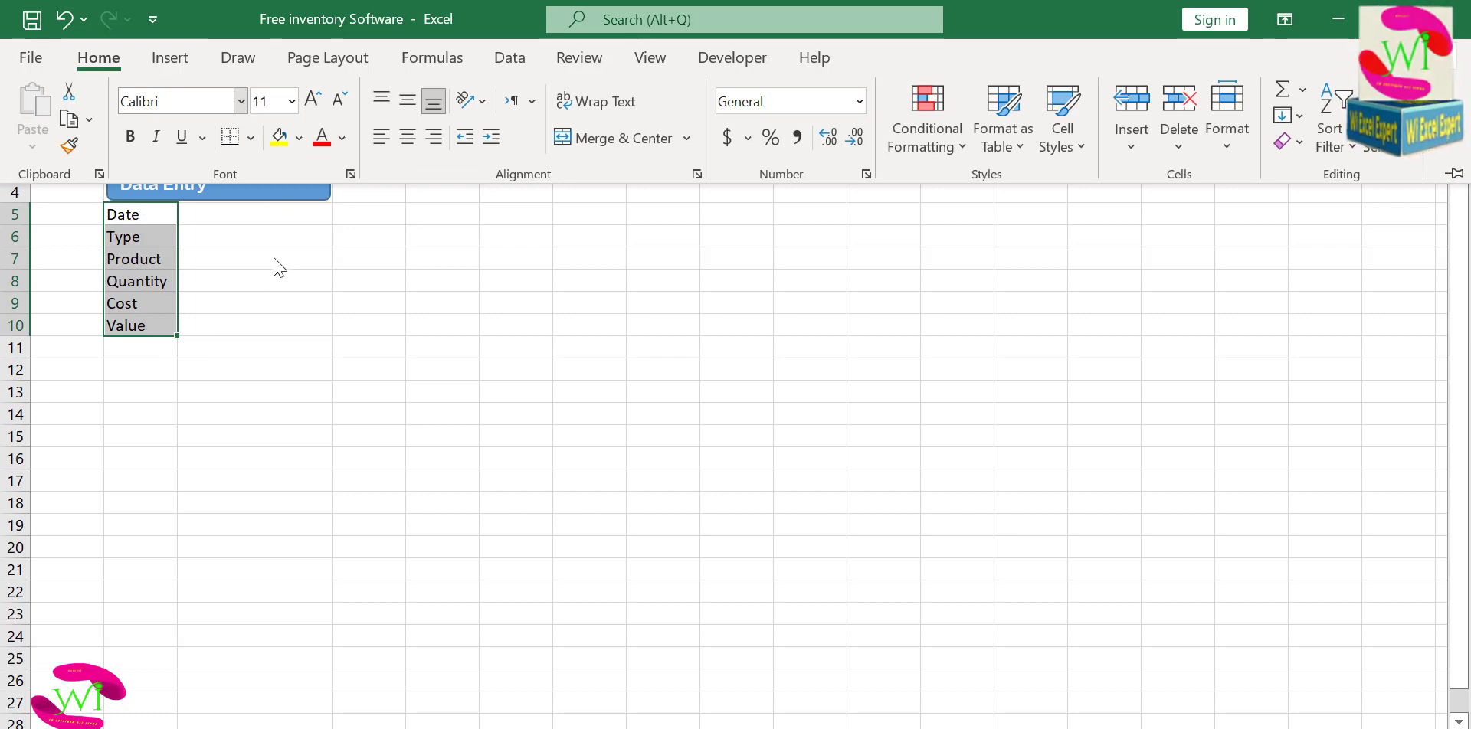
left_click(240, 101)
left_click(276, 423)
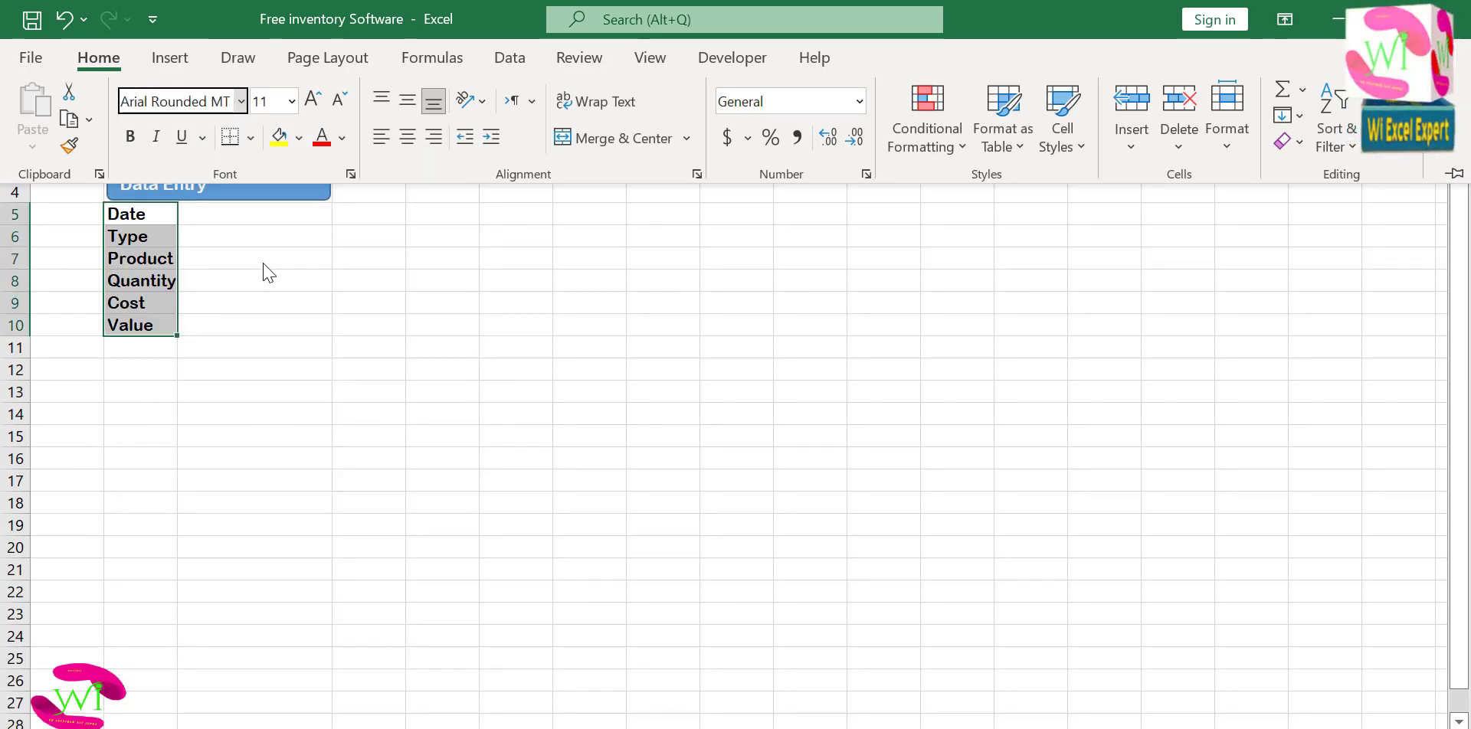
double_click(177, 89)
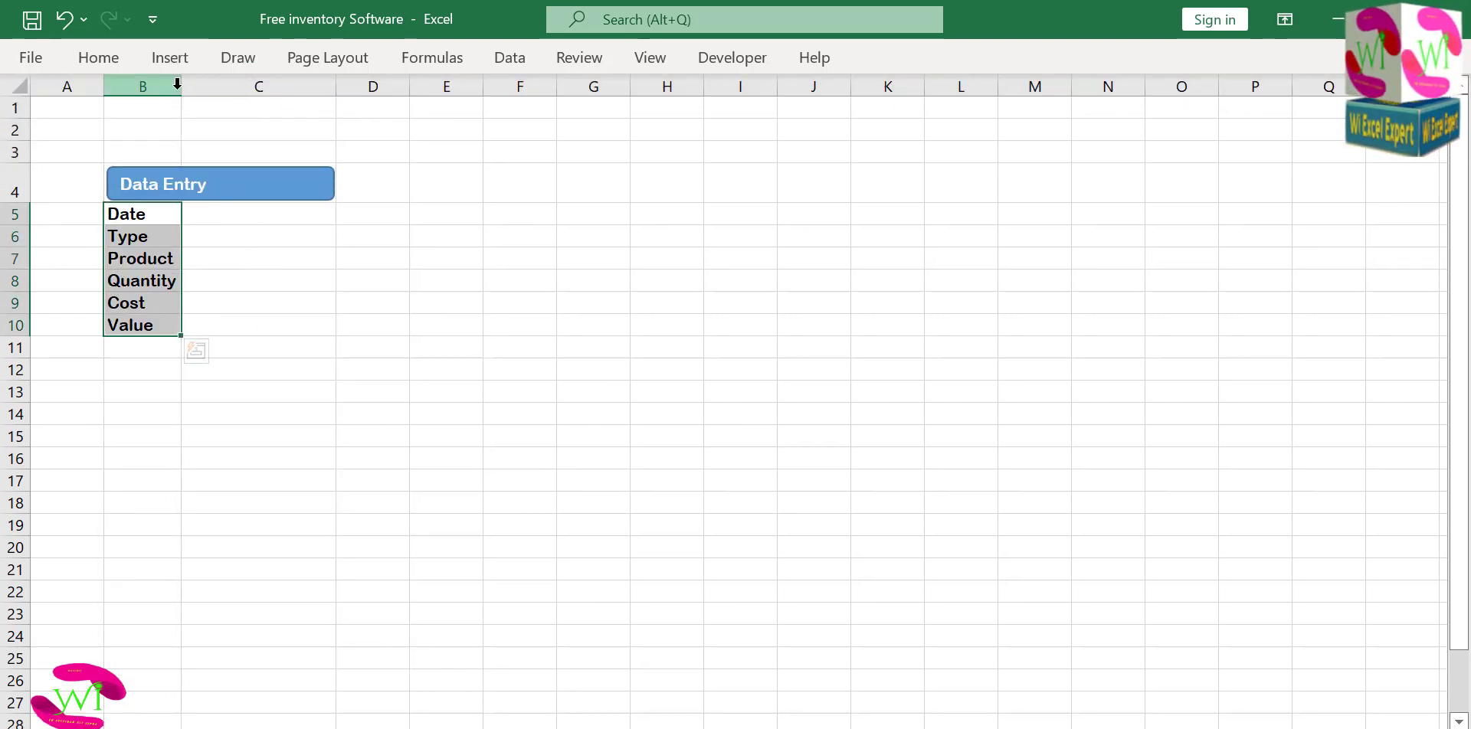
Centre the Data Entry heading horizontally and vertically in its shape and enlarge its font size to 14.
left_click(248, 216)
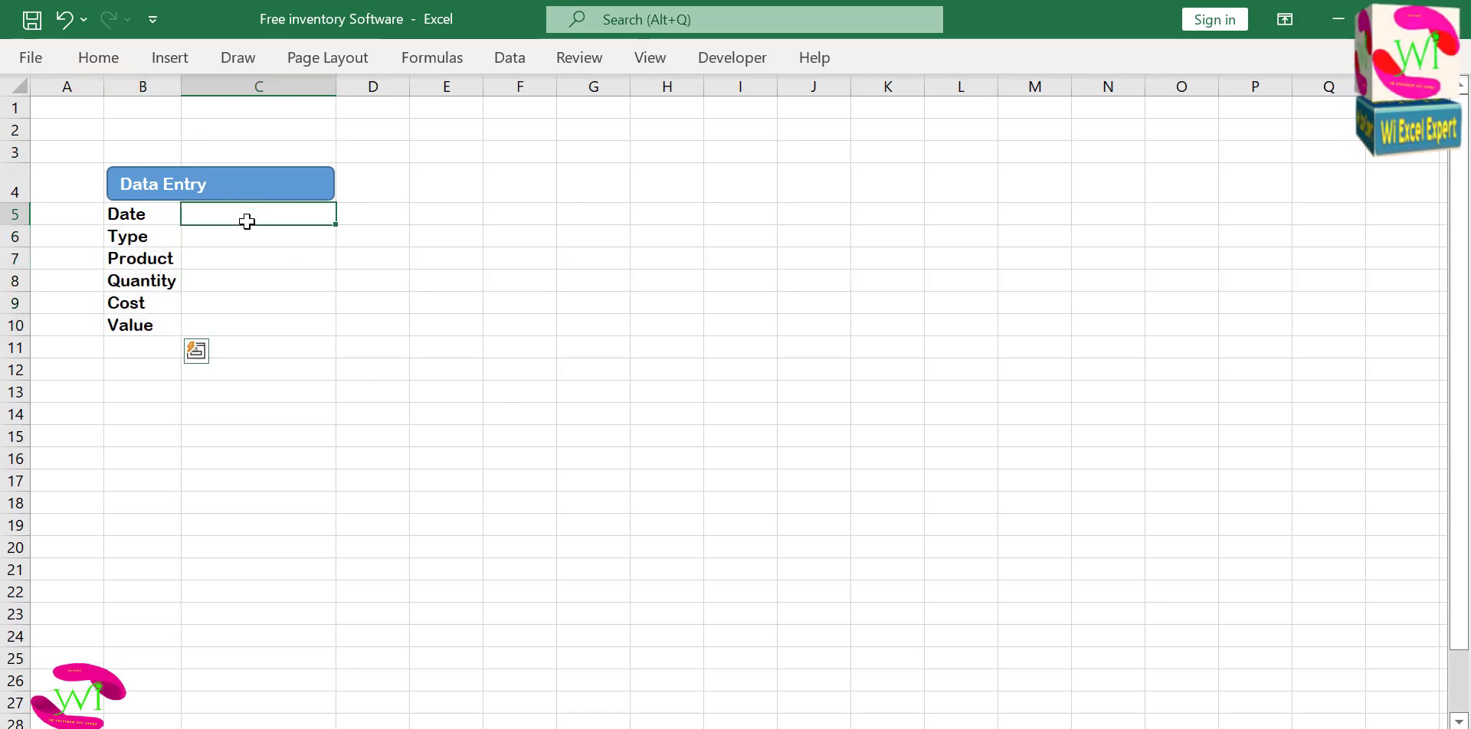
left_click(251, 198)
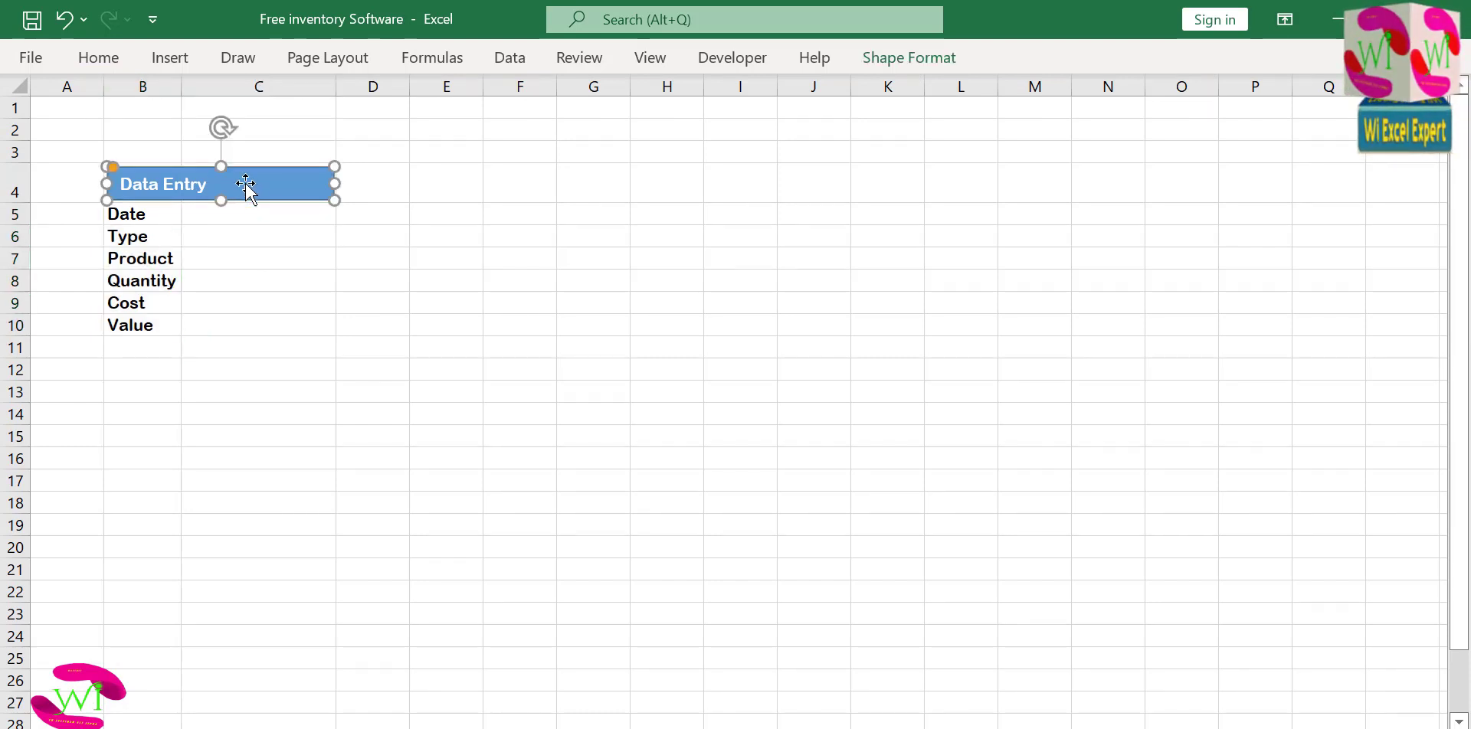
left_click(94, 61)
left_click(407, 136)
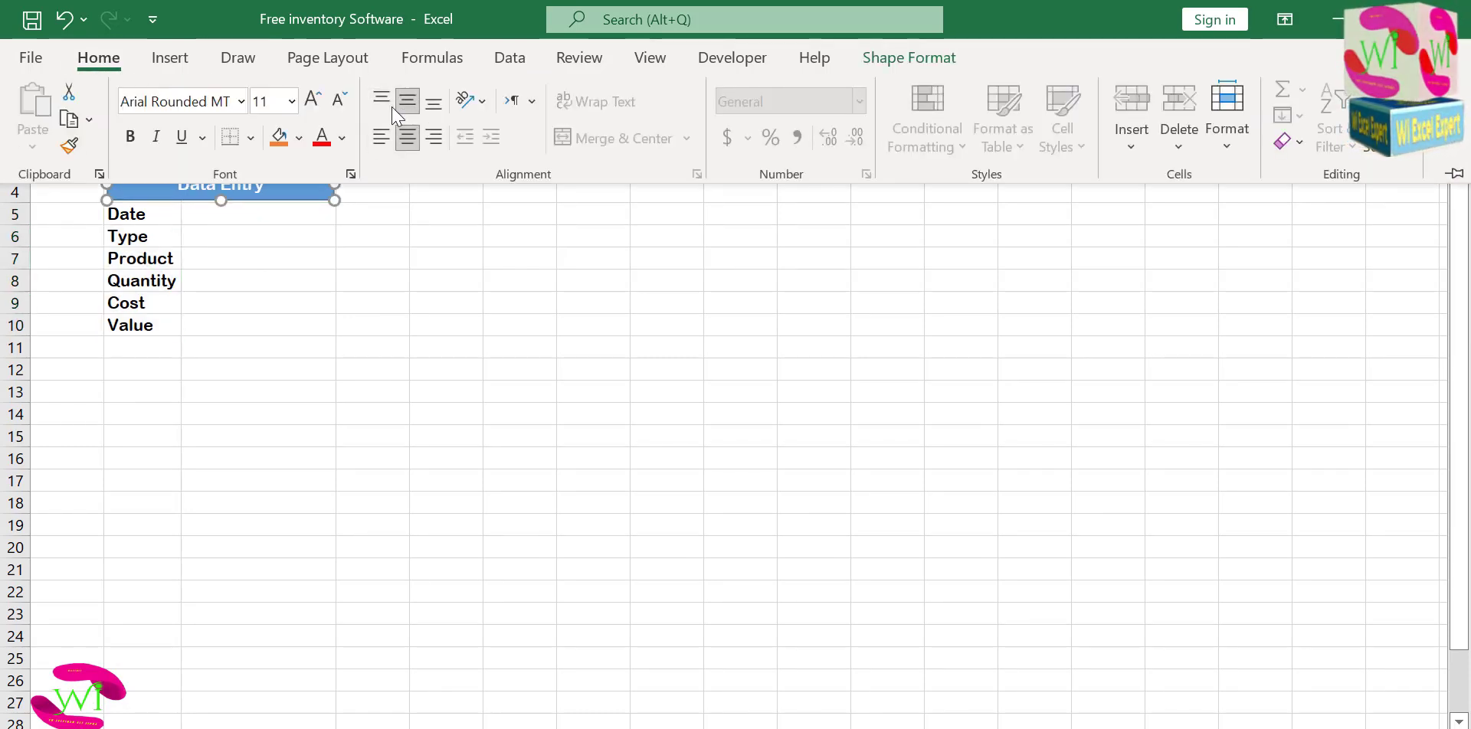
left_click(312, 99)
left_click(312, 100)
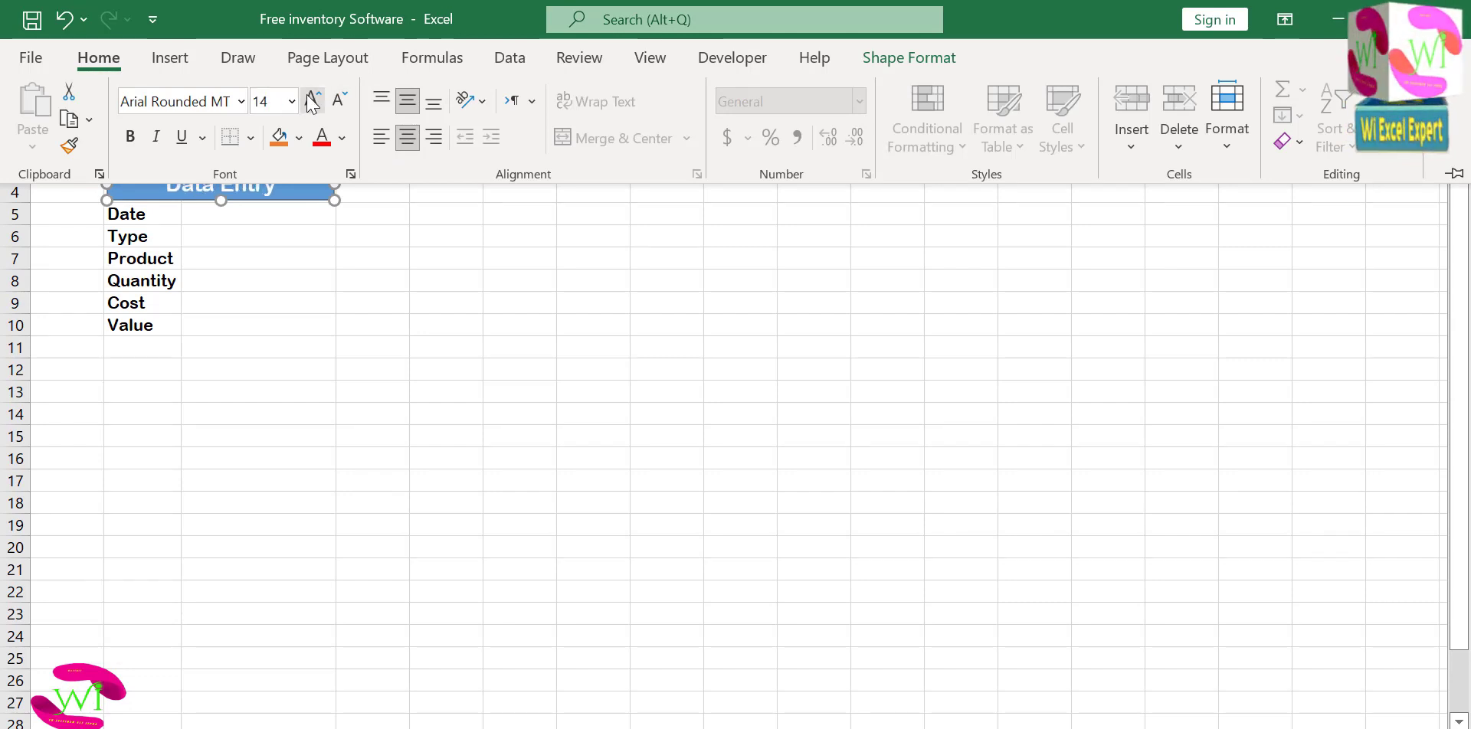
Enlarge the Data Entry heading's font size to 16 and move its shape down over rows 7 and 8.
left_click(312, 100)
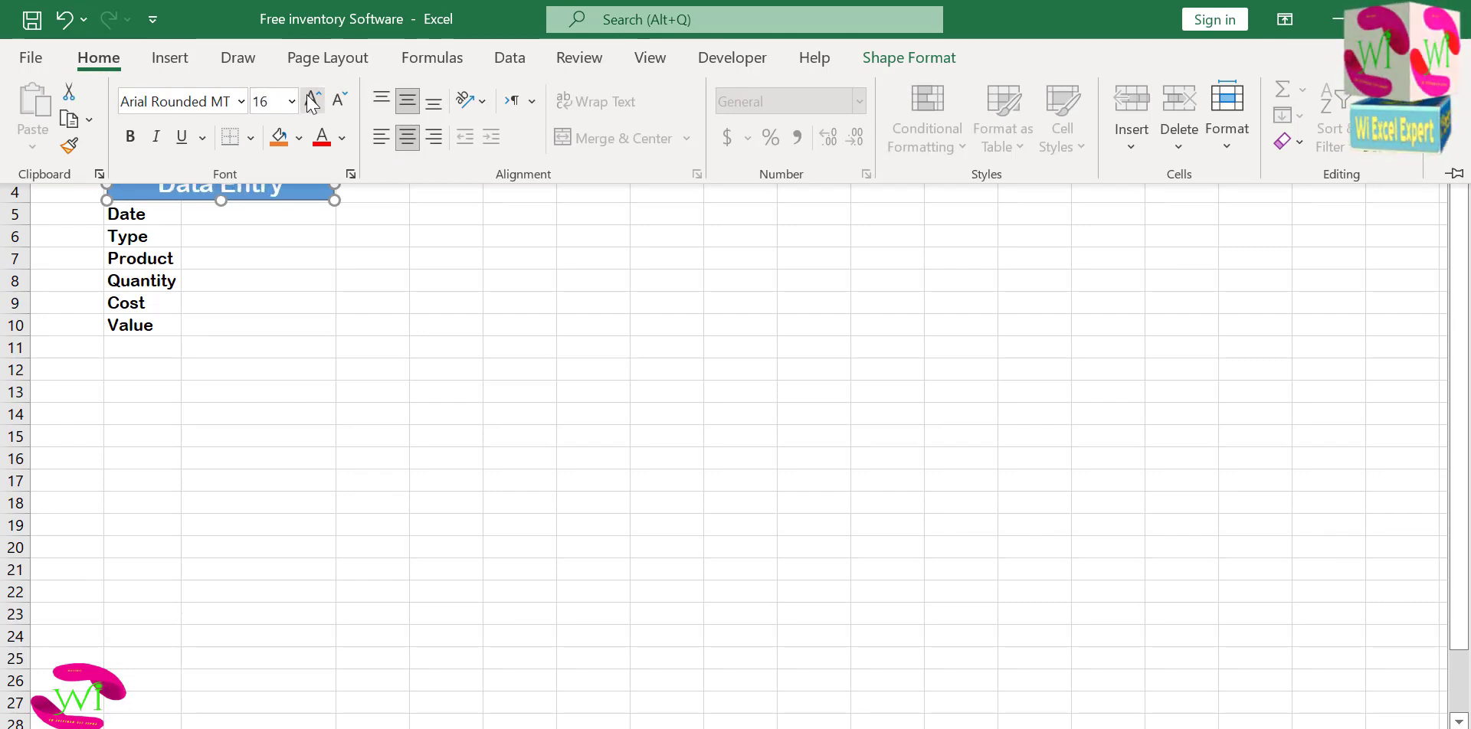
left_click(906, 60)
left_click(293, 278)
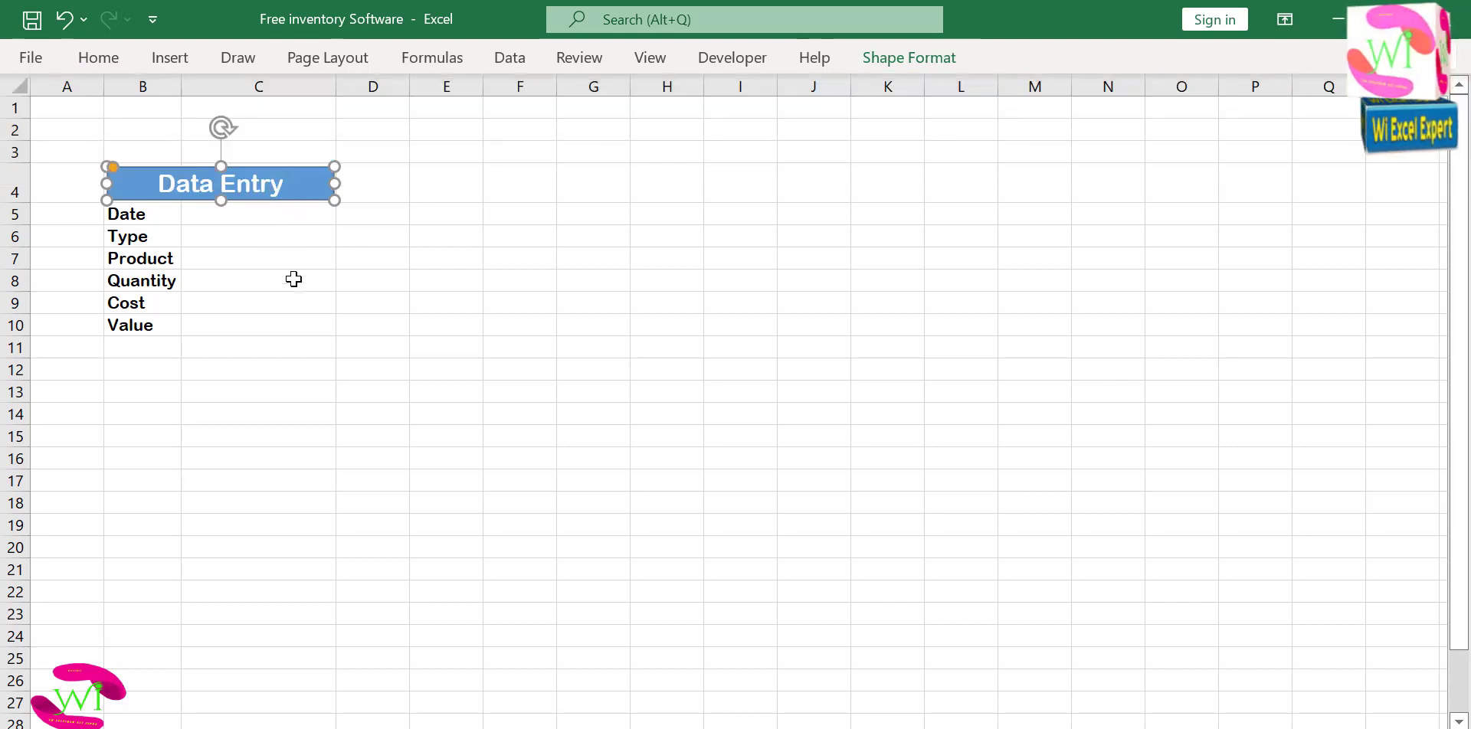
left_click_drag(296, 203, 298, 294)
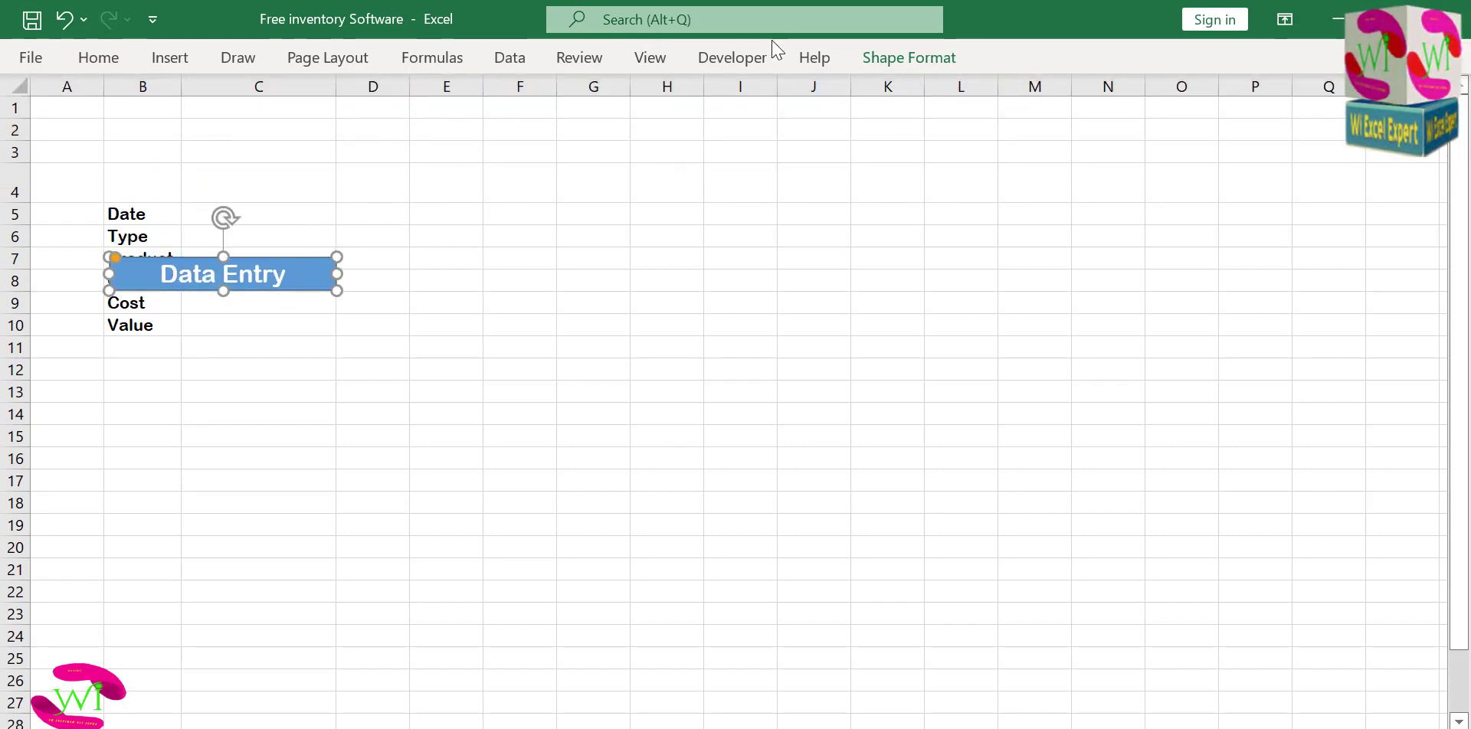
Apply the beveled preset shape effect from the second row, third column of presets to the Data Entry shape.
left_click(889, 58)
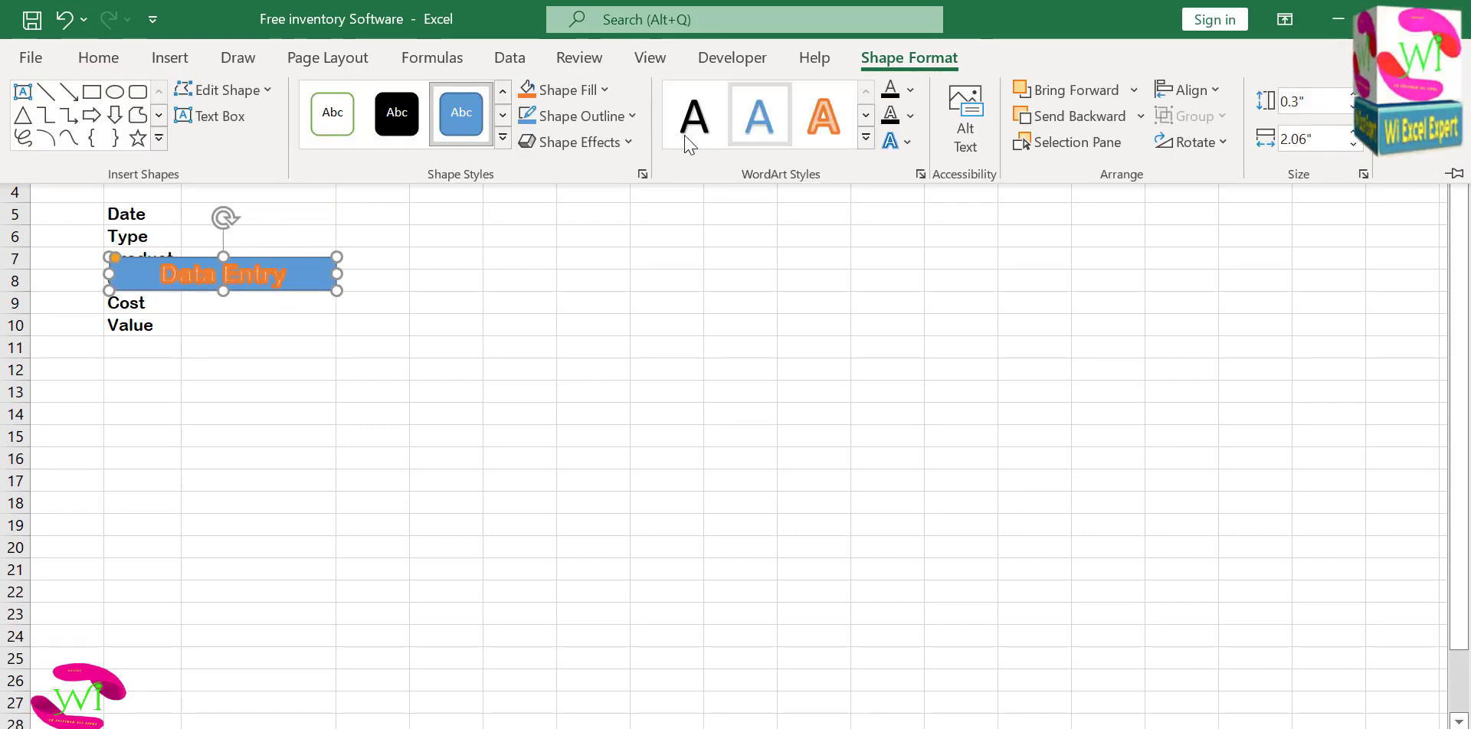
left_click(637, 143)
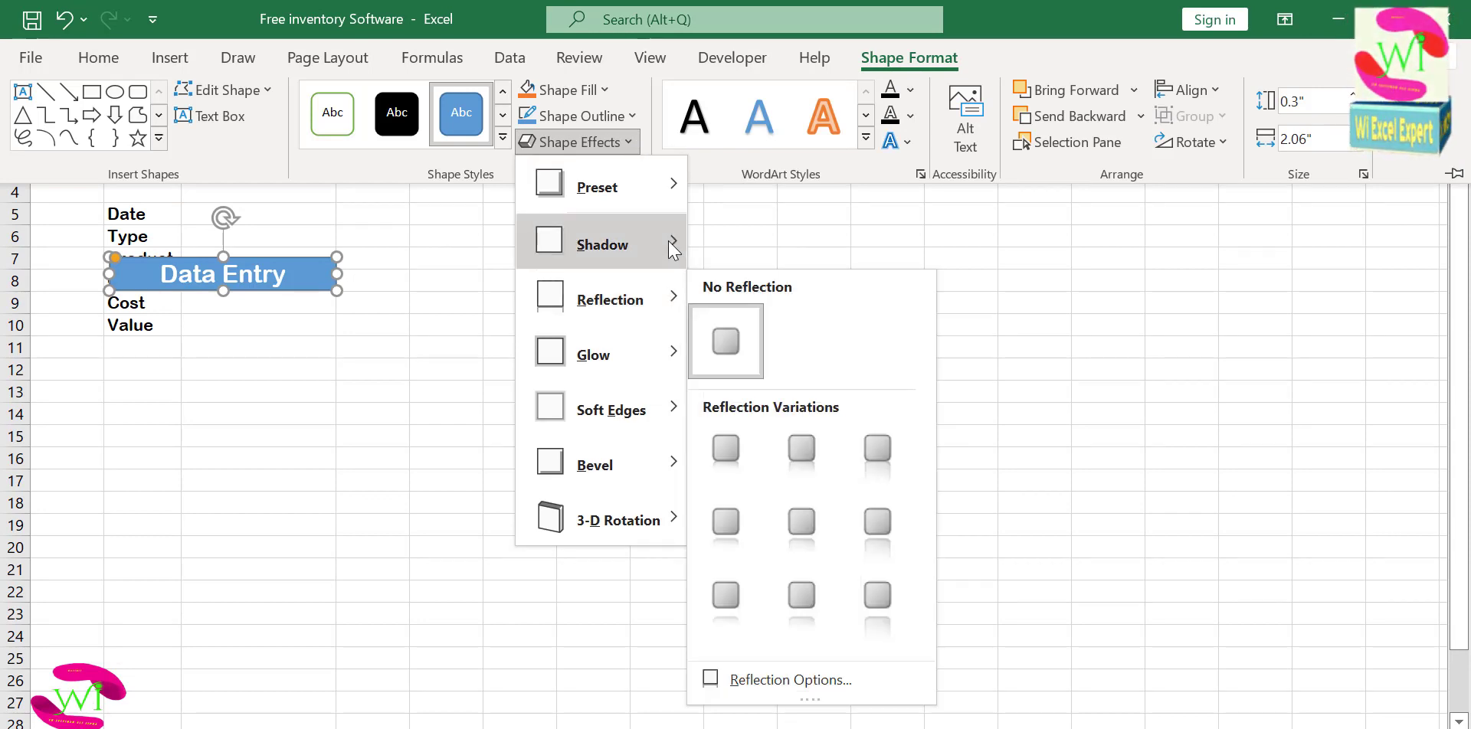
mouse_move(669, 193)
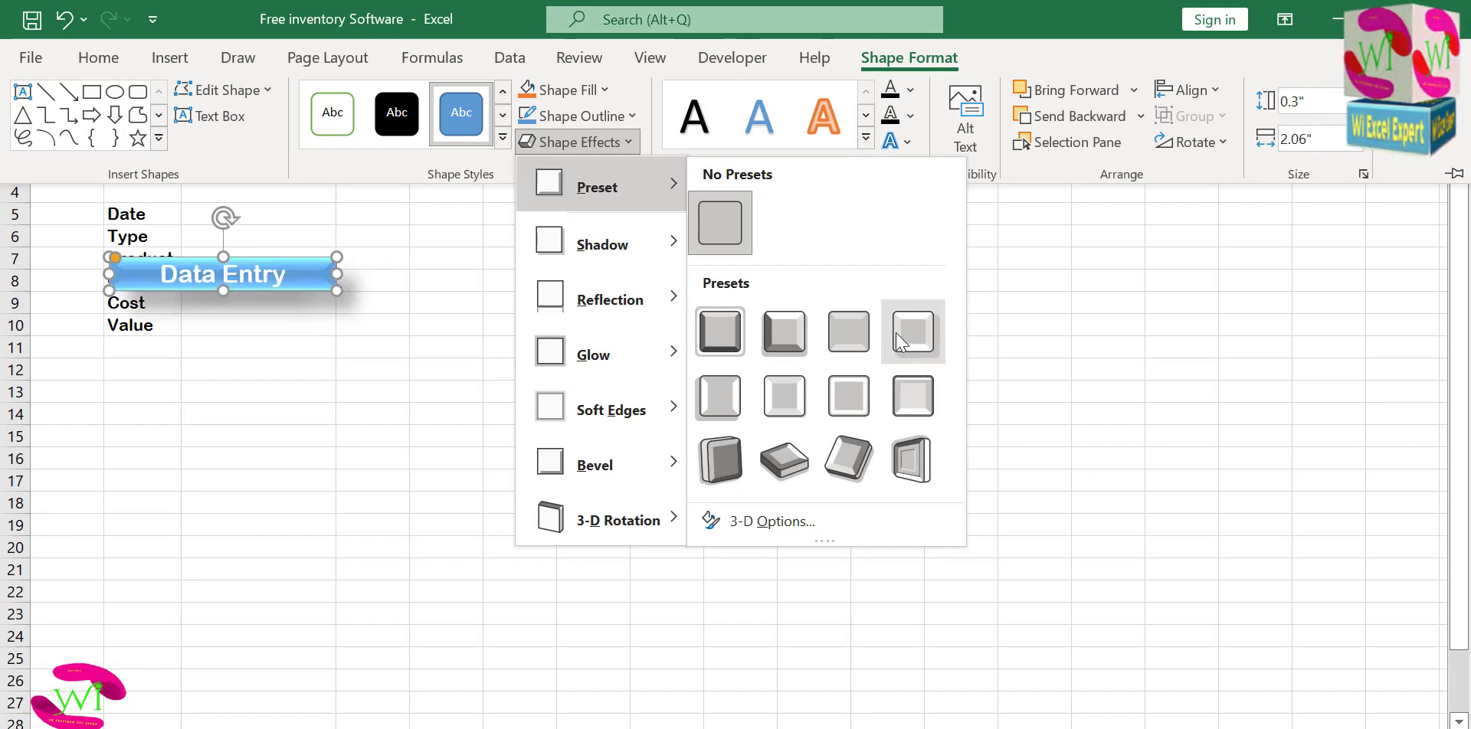
left_click(842, 386)
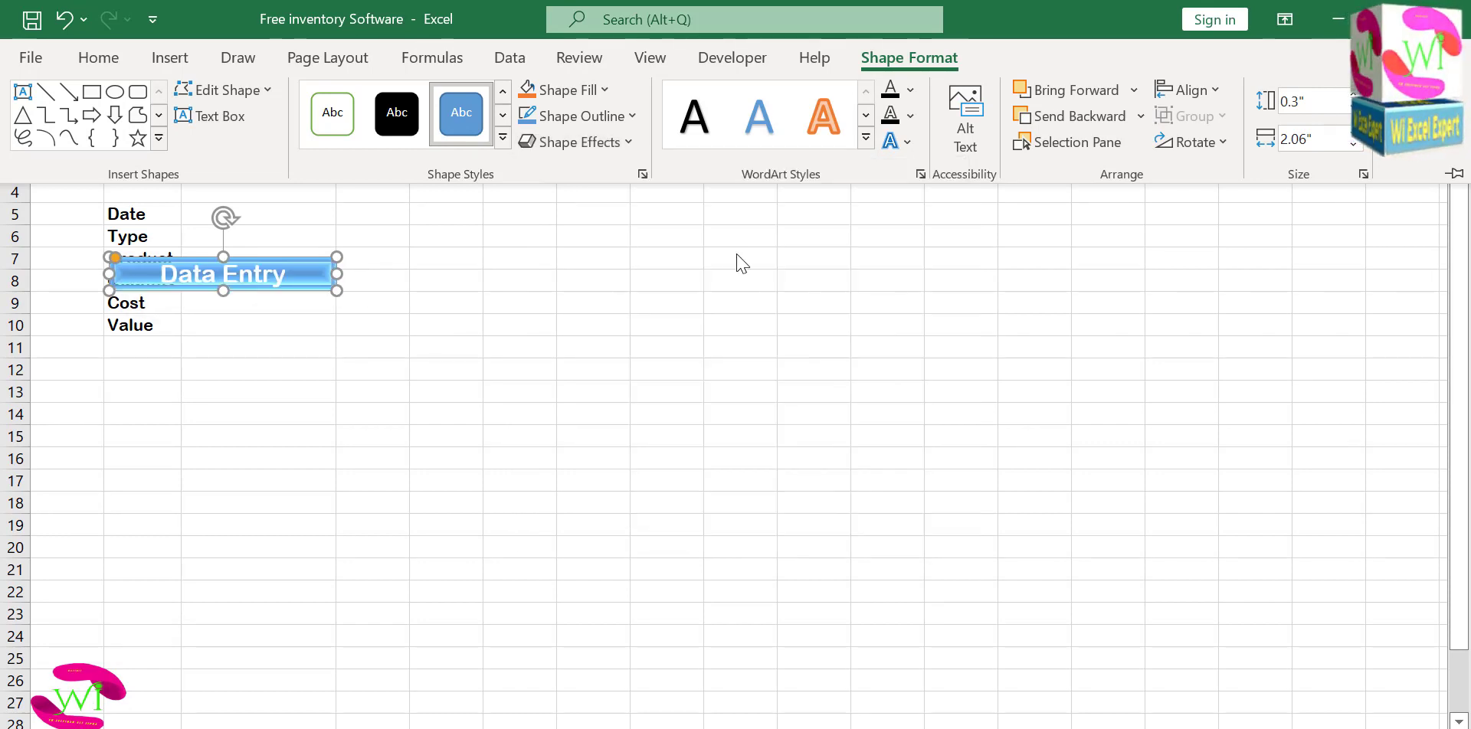
Add an Offset: Bottom Left outer shadow to the white Data Entry heading text.
left_click(906, 142)
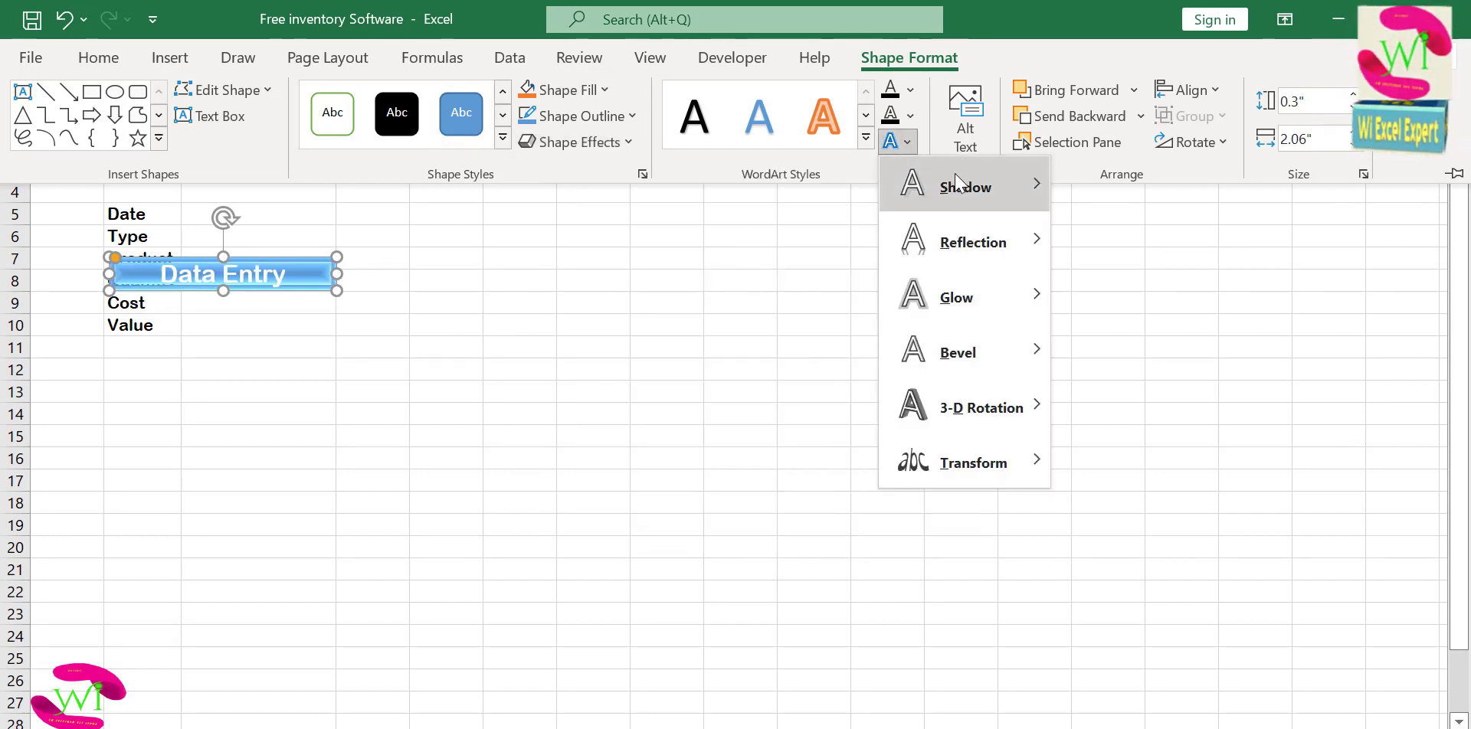
mouse_move(988, 186)
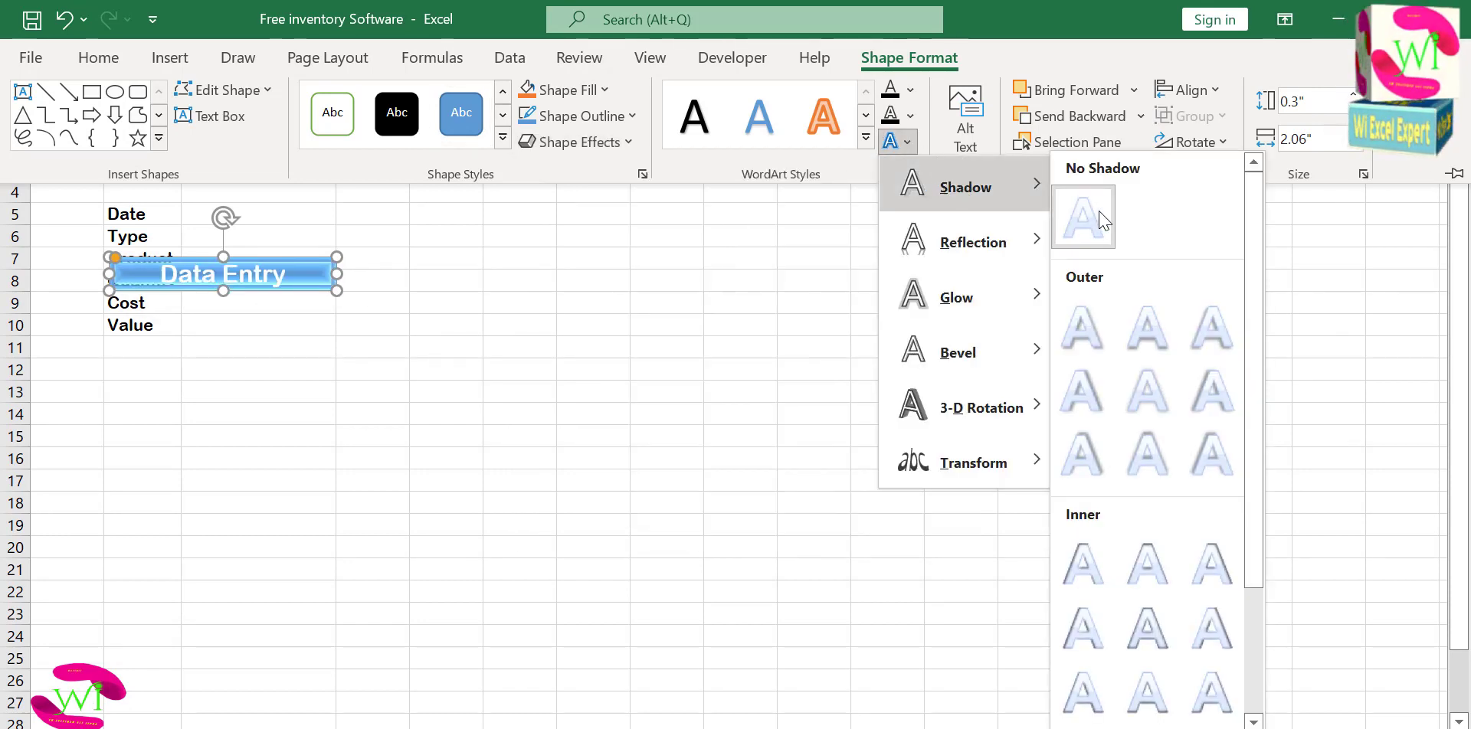
left_click(1228, 342)
Apply the gold WordArt style to the Data Entry text and give it an Offset: Bottom Left outer shadow.
left_click(866, 138)
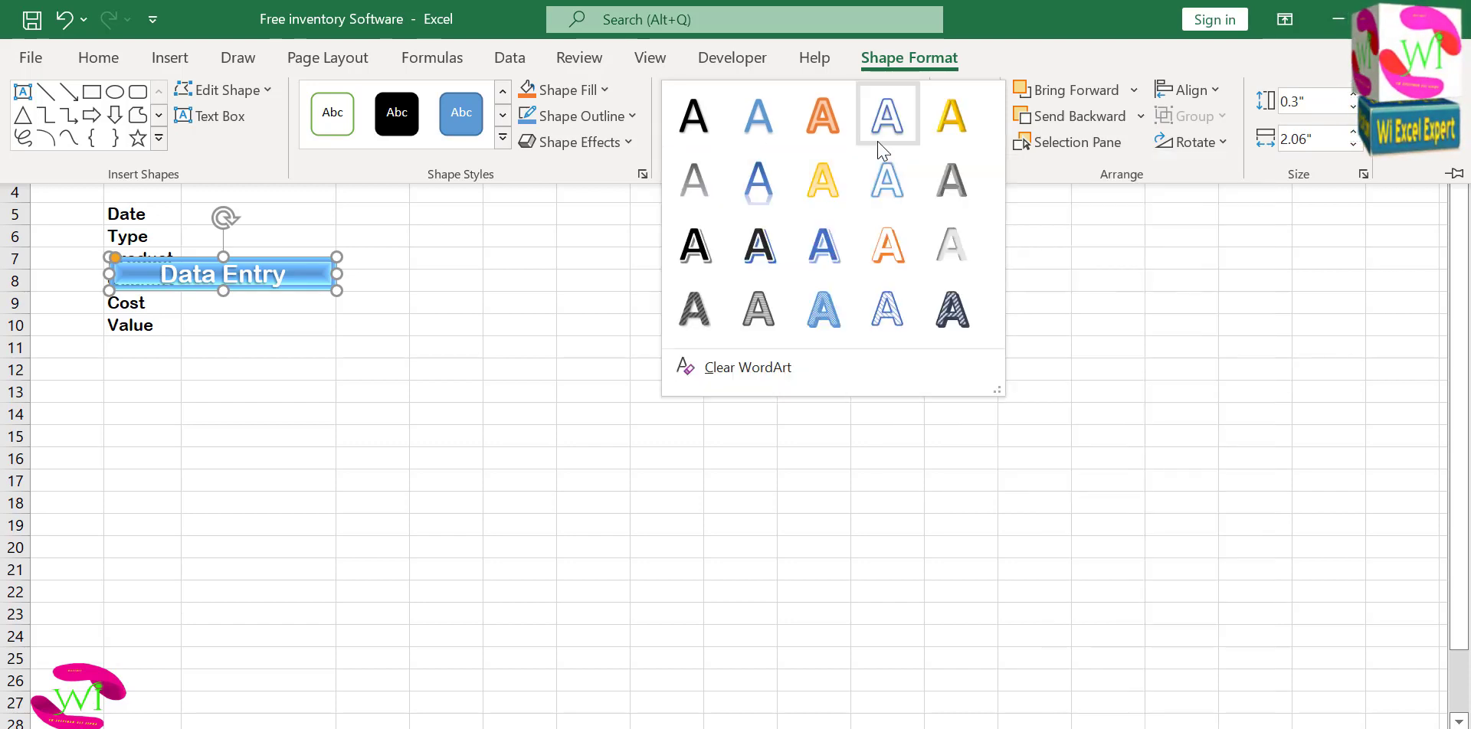
left_click(956, 128)
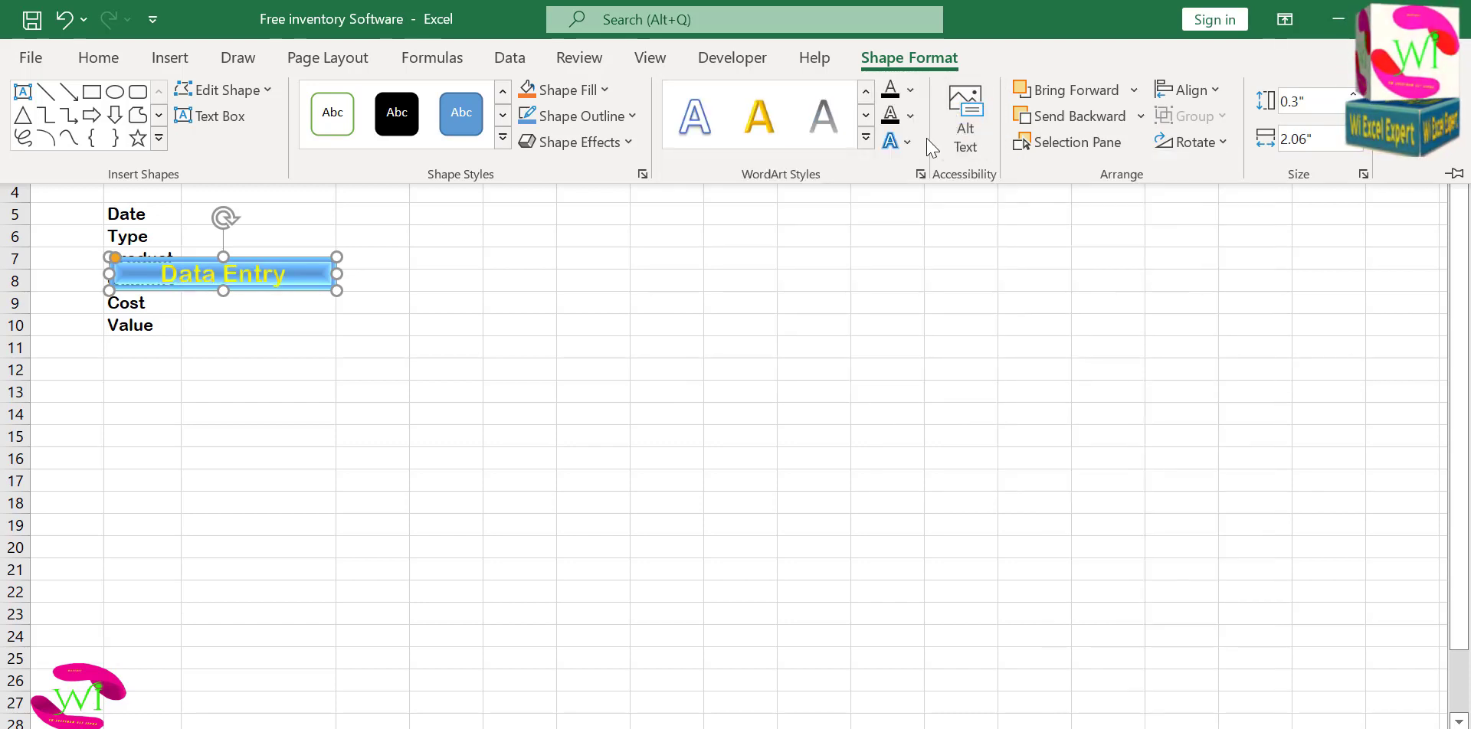
left_click(896, 141)
mouse_move(967, 183)
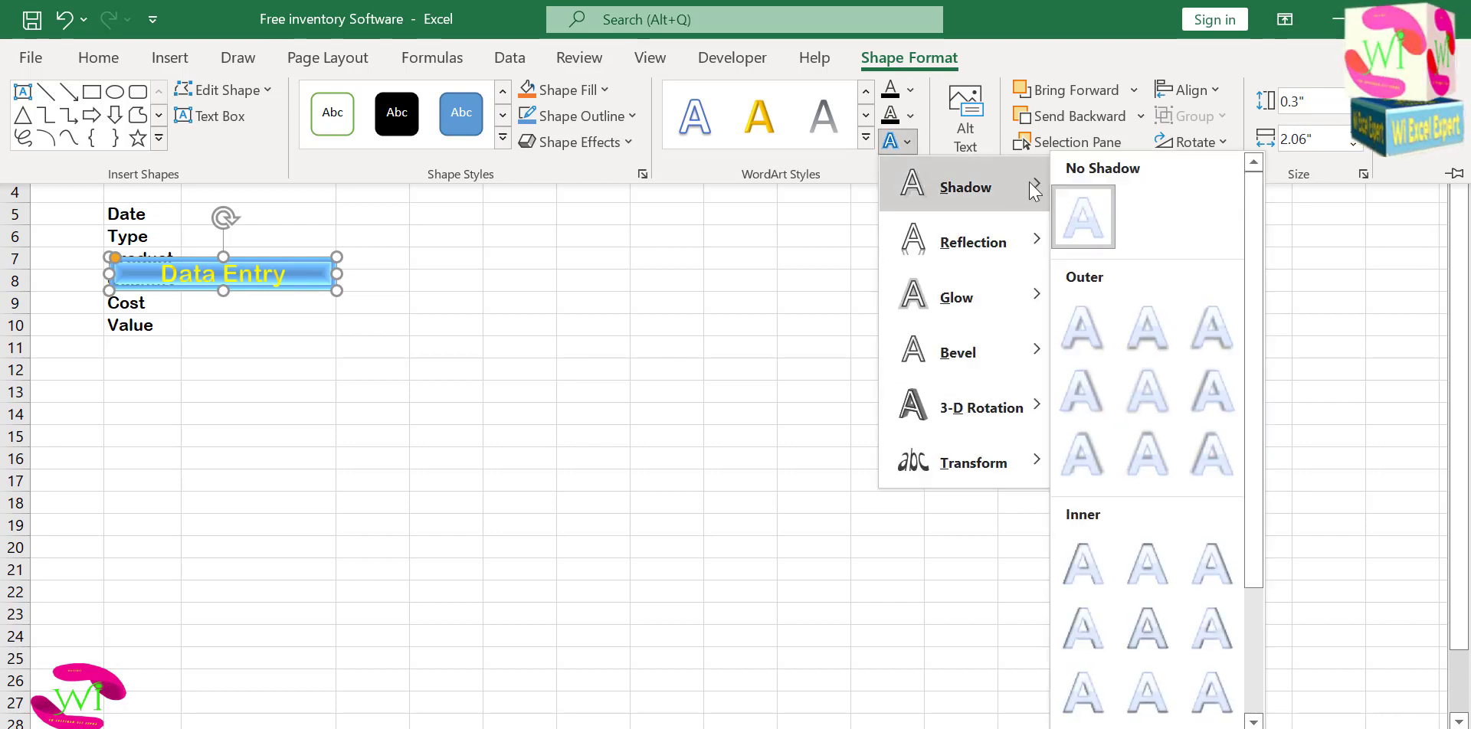
left_click(1211, 319)
Move the Data Entry shape back above the labels, over cells B4 to C4.
left_click(490, 362)
left_click(368, 350)
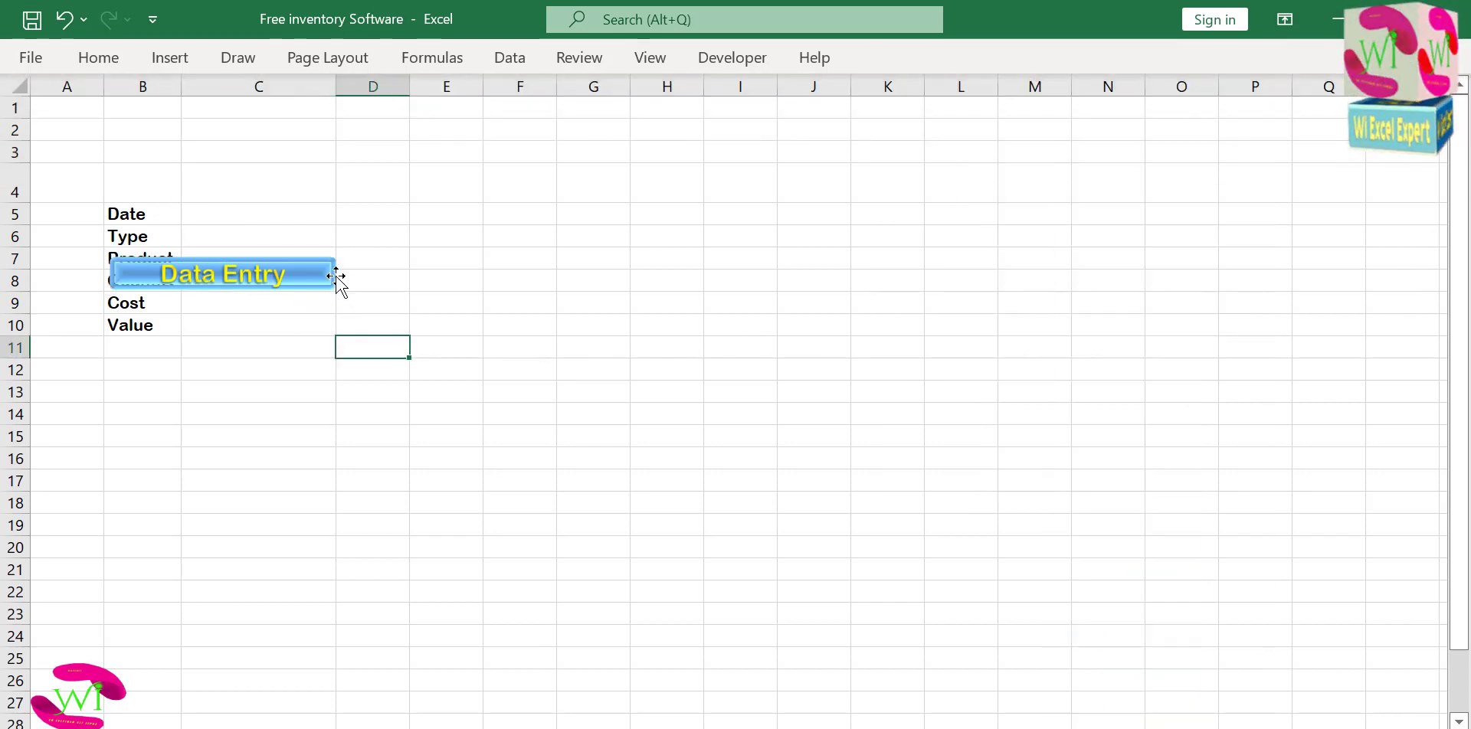
left_click_drag(324, 276, 321, 188)
left_click(242, 227)
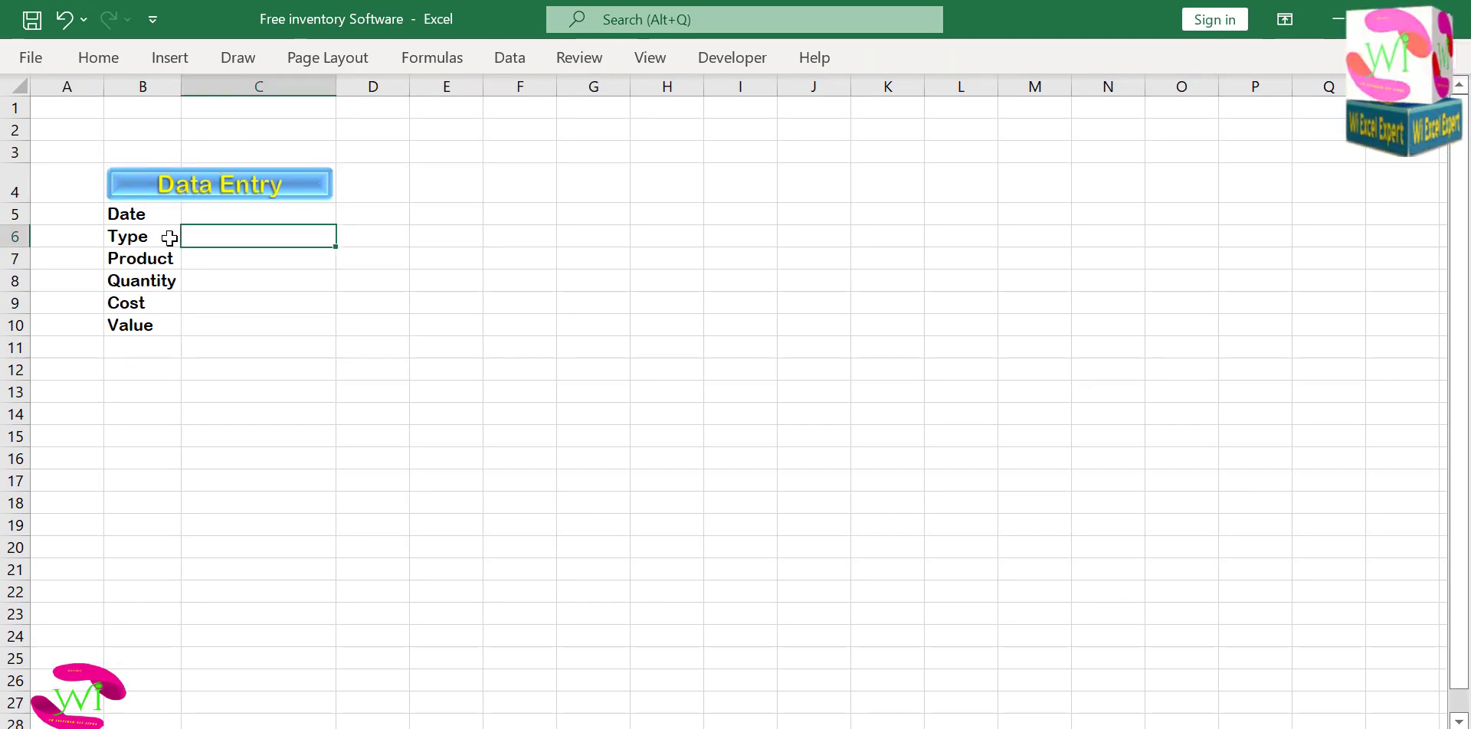
left_click_drag(208, 213, 218, 326)
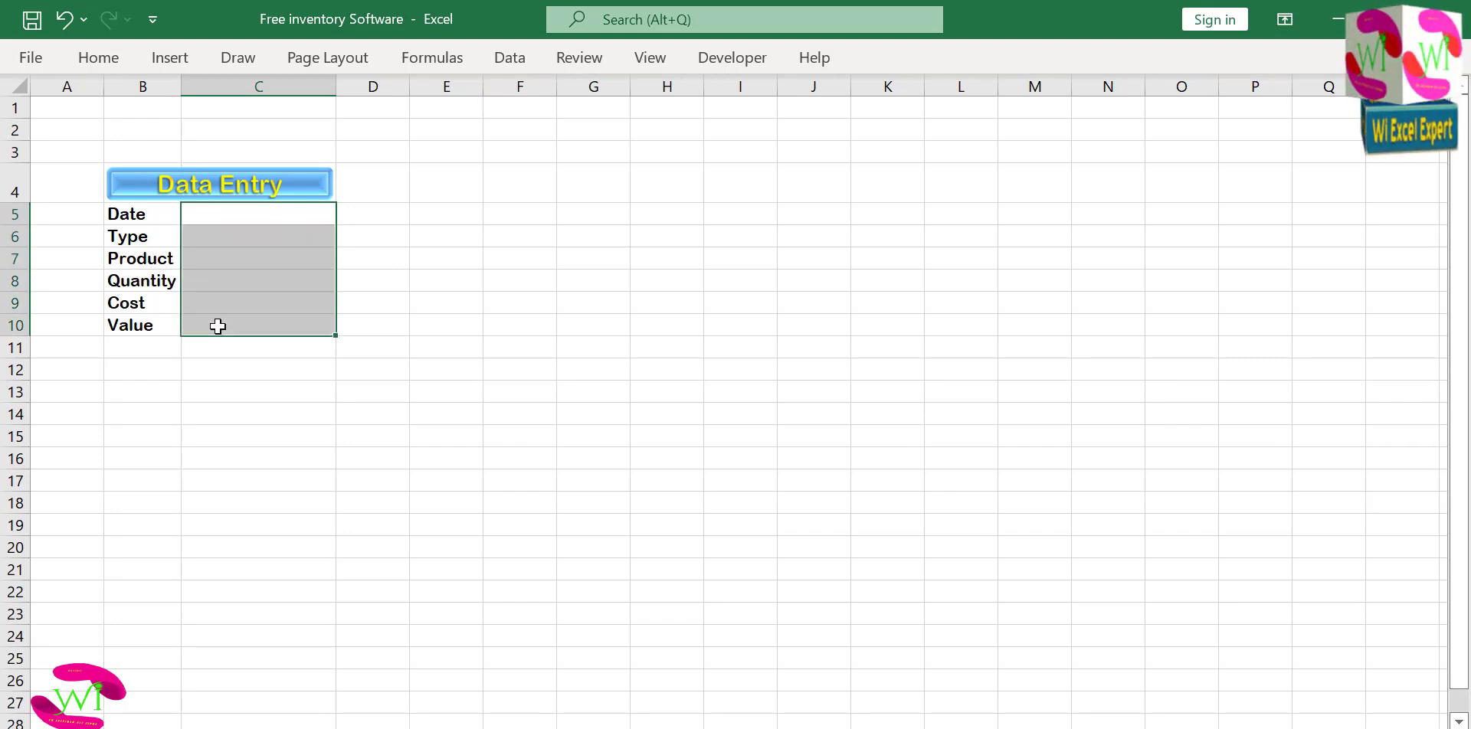
left_click(110, 68)
left_click(954, 146)
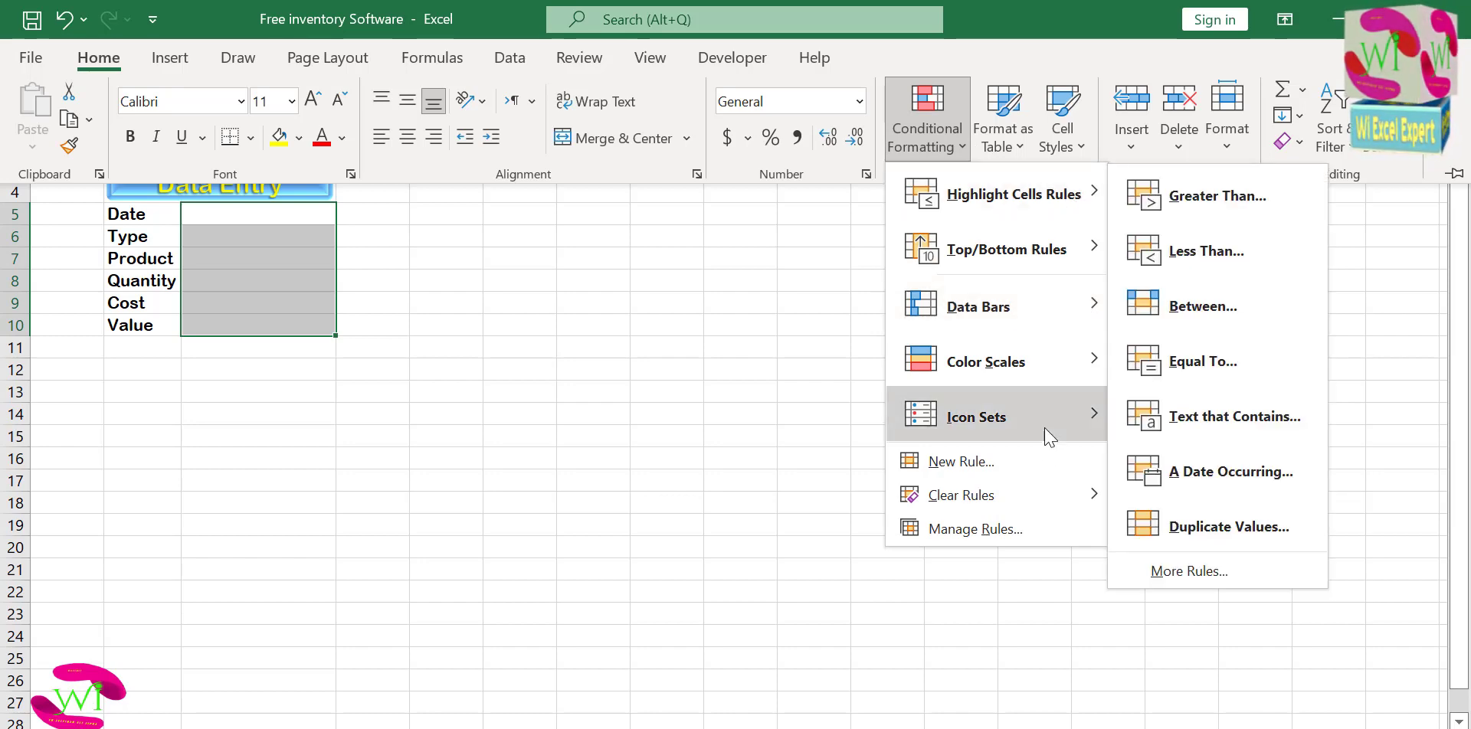
left_click(1039, 471)
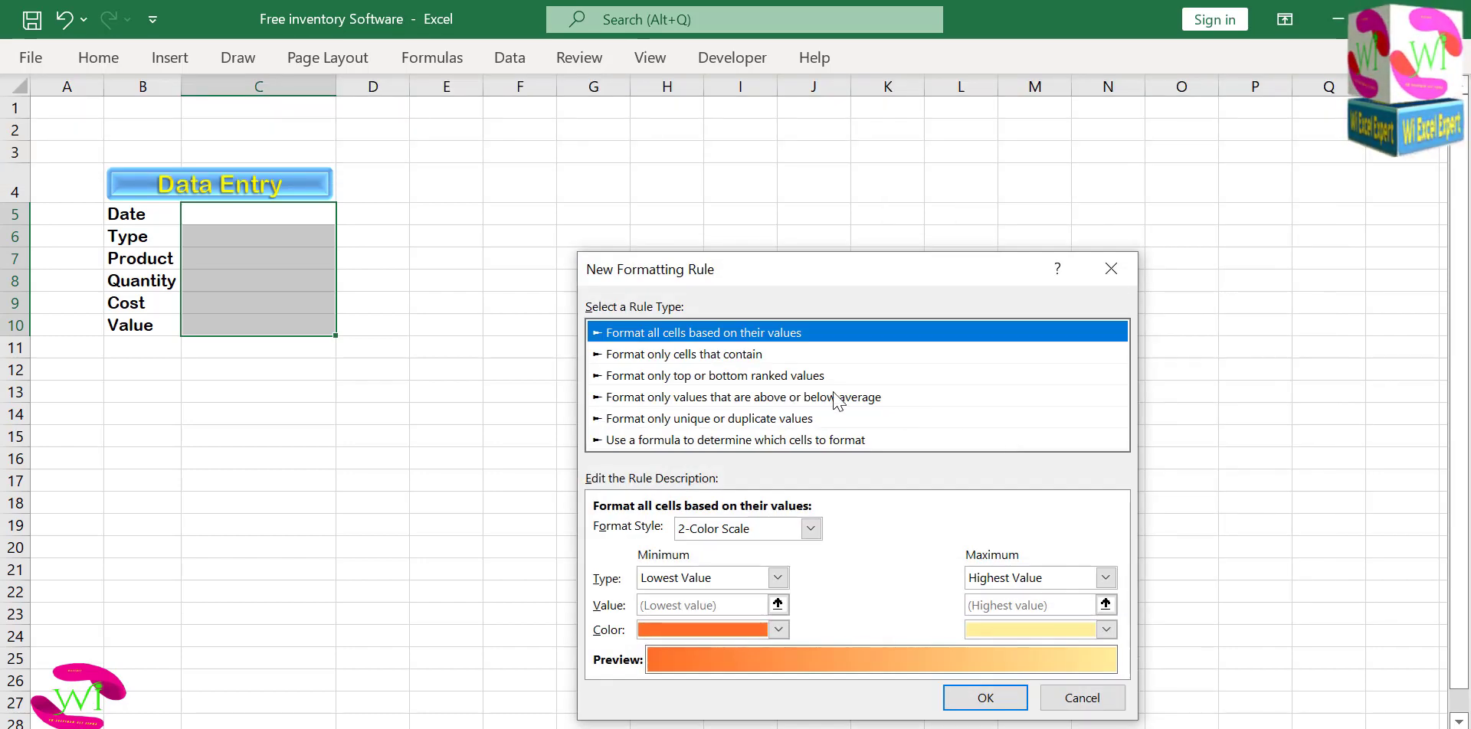
left_click_drag(774, 273, 814, 115)
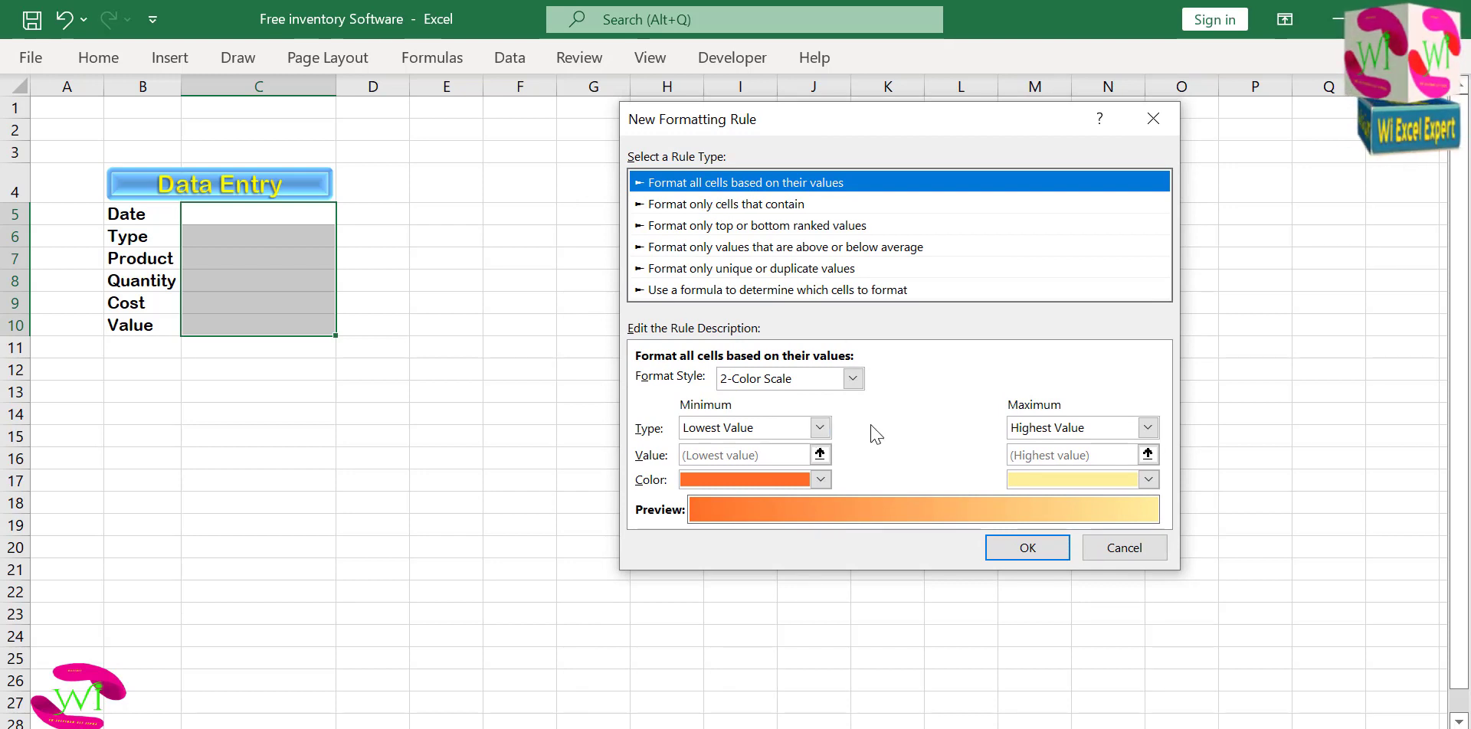
left_click(853, 379)
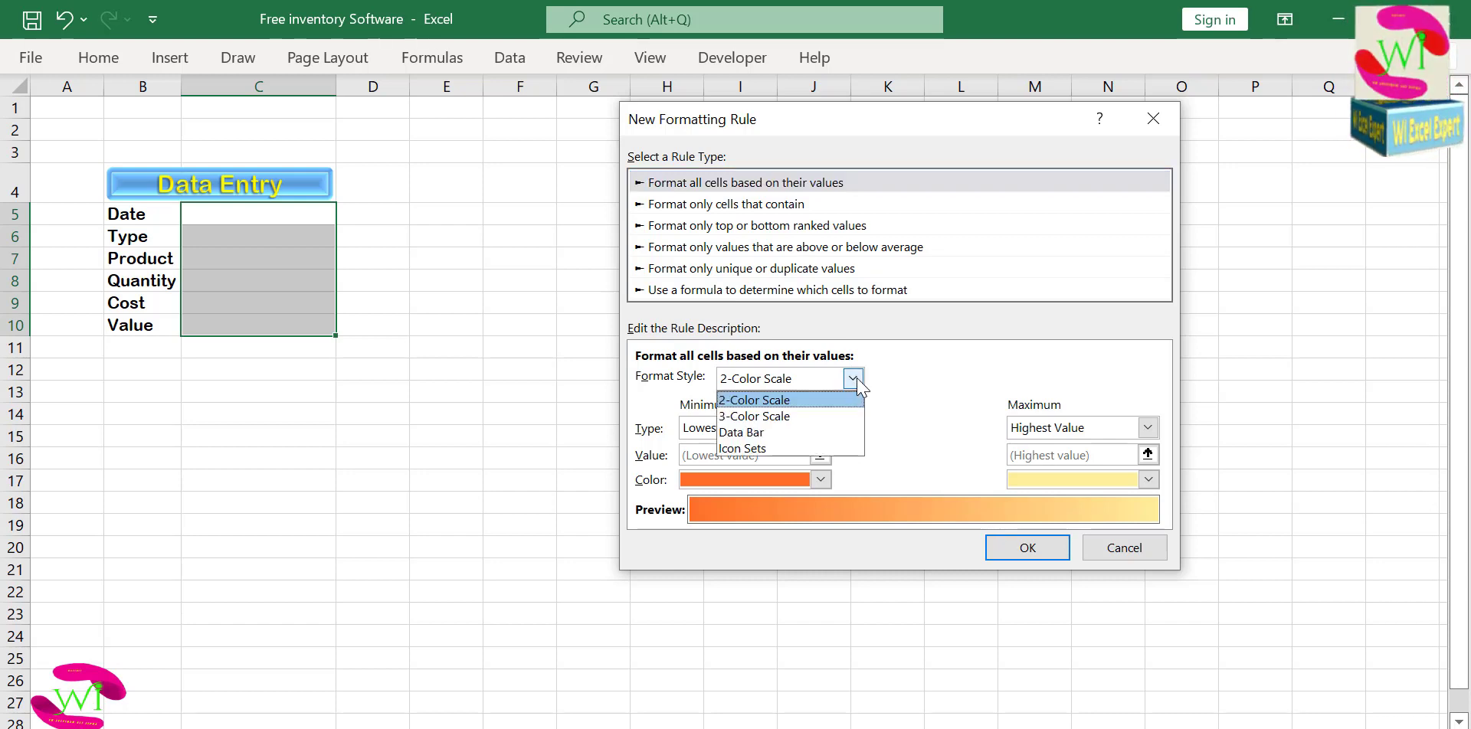
left_click(853, 383)
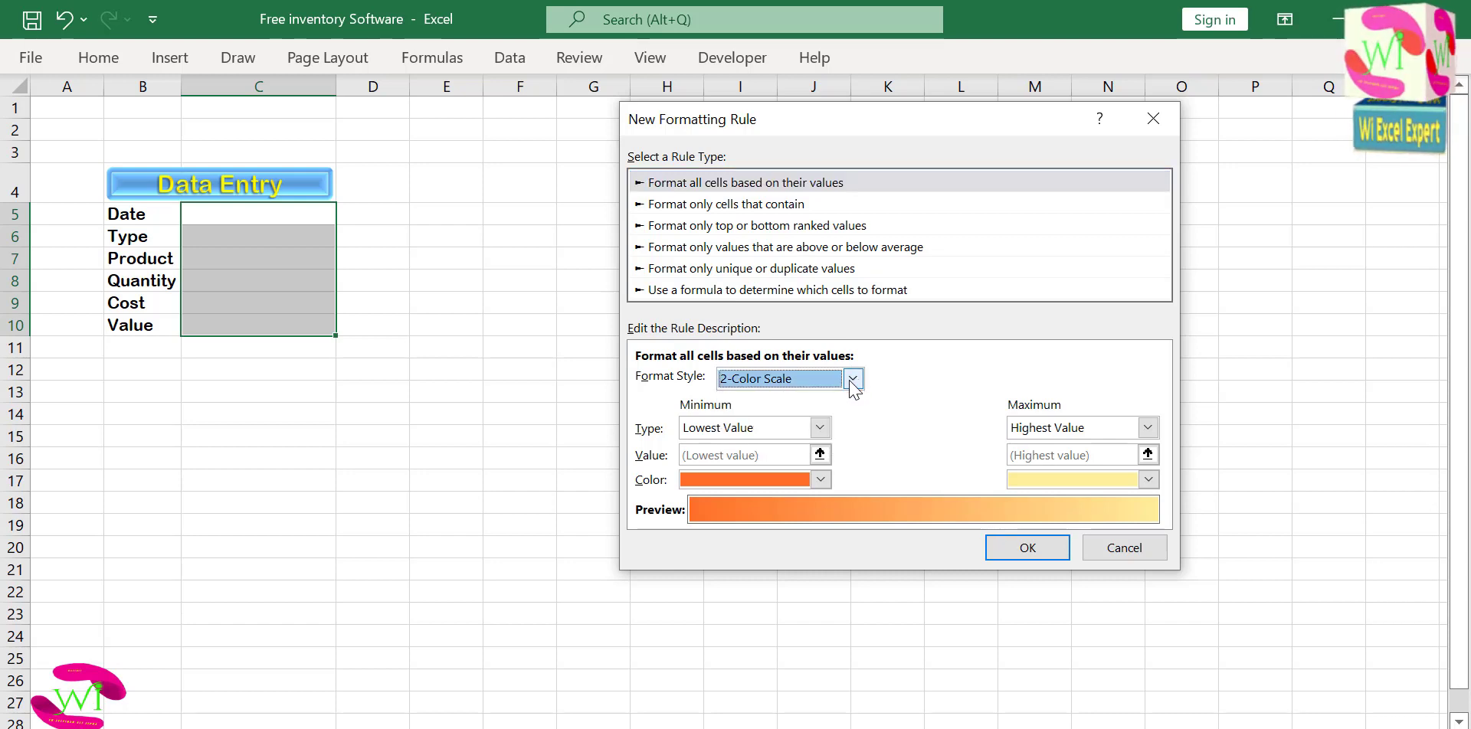
left_click(852, 381)
left_click(851, 383)
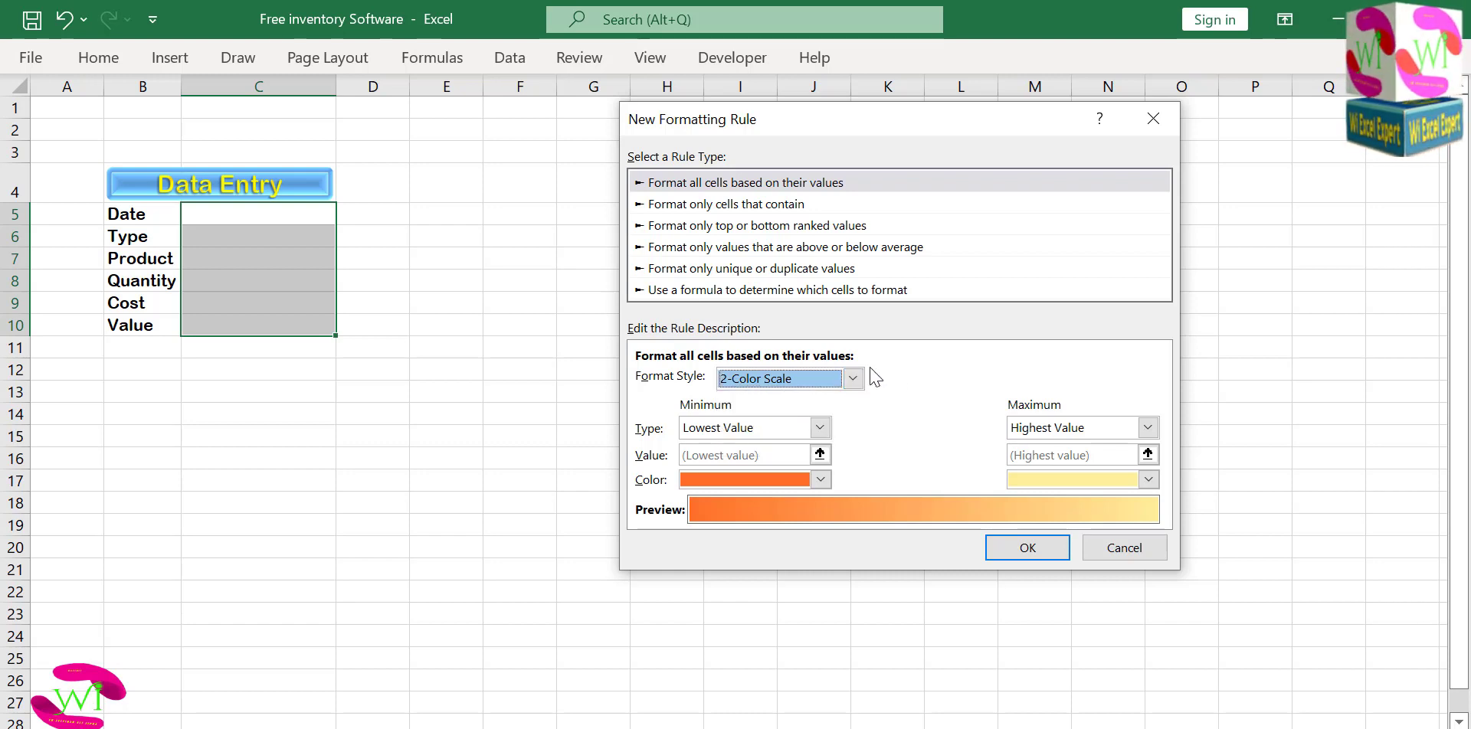
left_click(1124, 545)
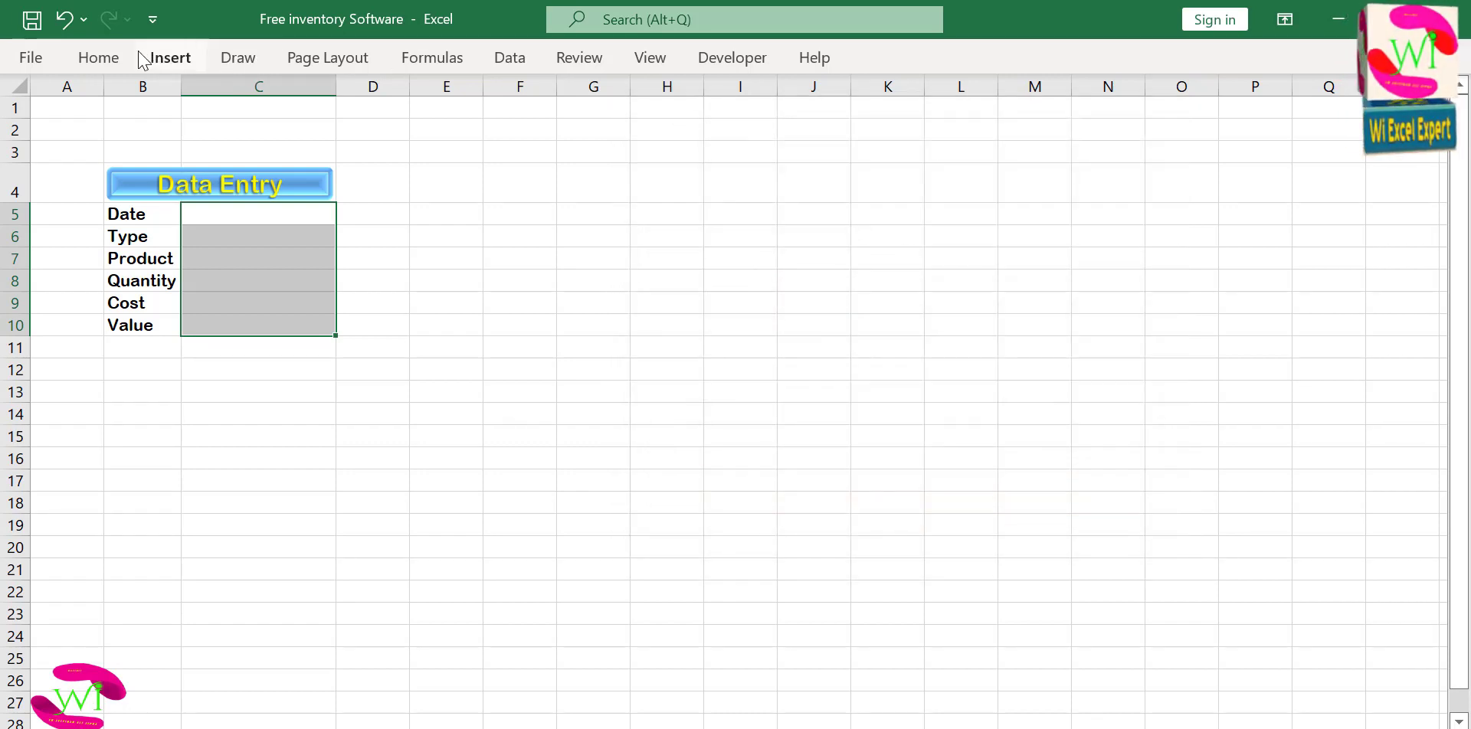
Fill the entry cells C5:C10 with a horizontal two-color white and blue gradient, using the variant with the blue band in the middle.
left_click(89, 57)
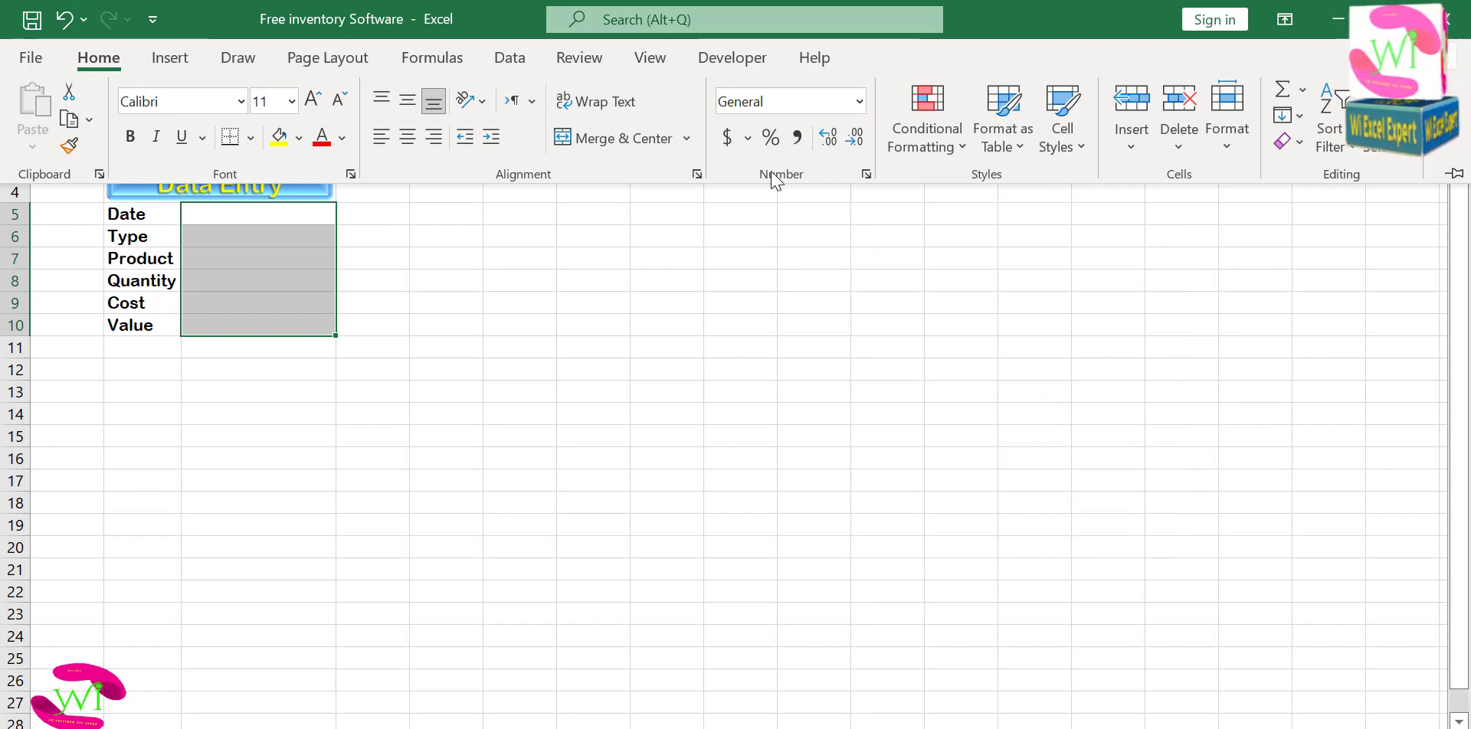
left_click(870, 173)
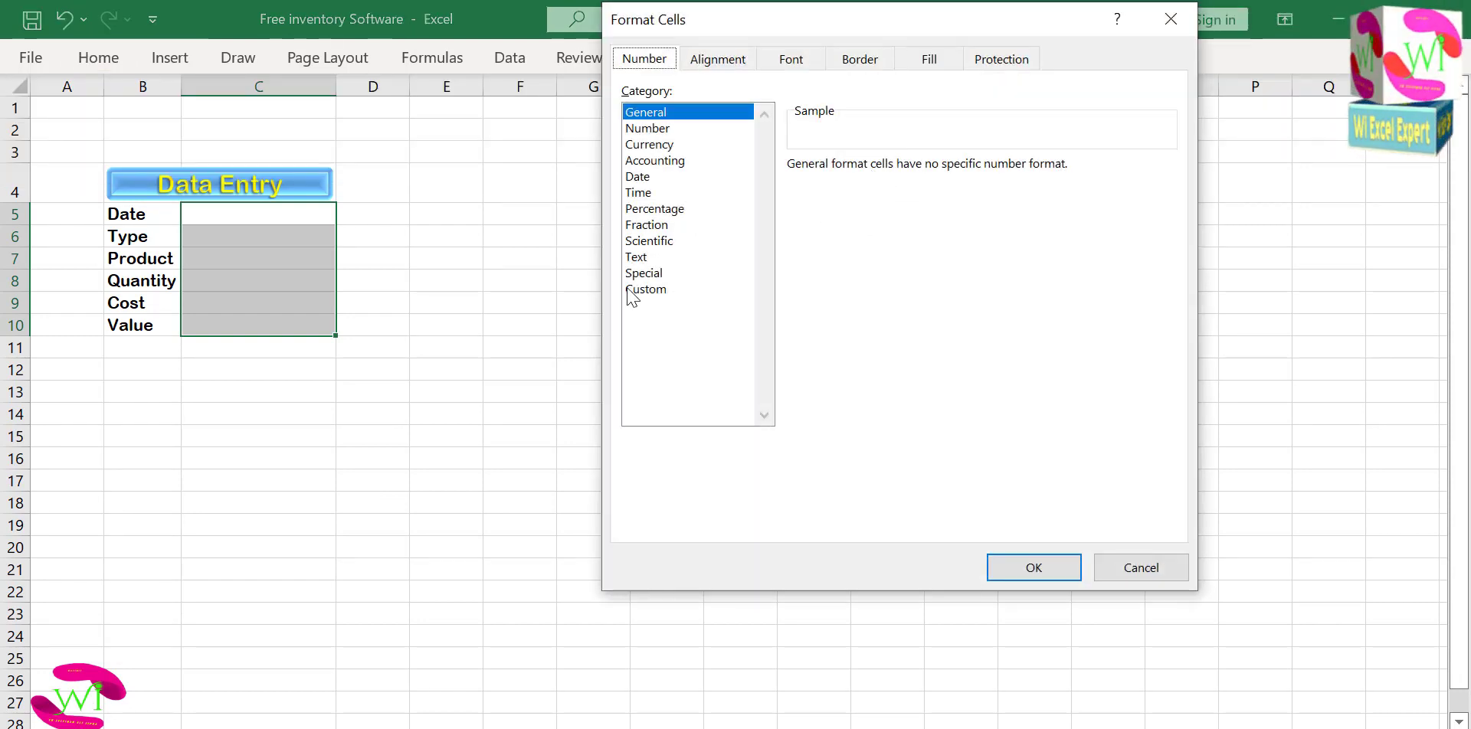
left_click(925, 61)
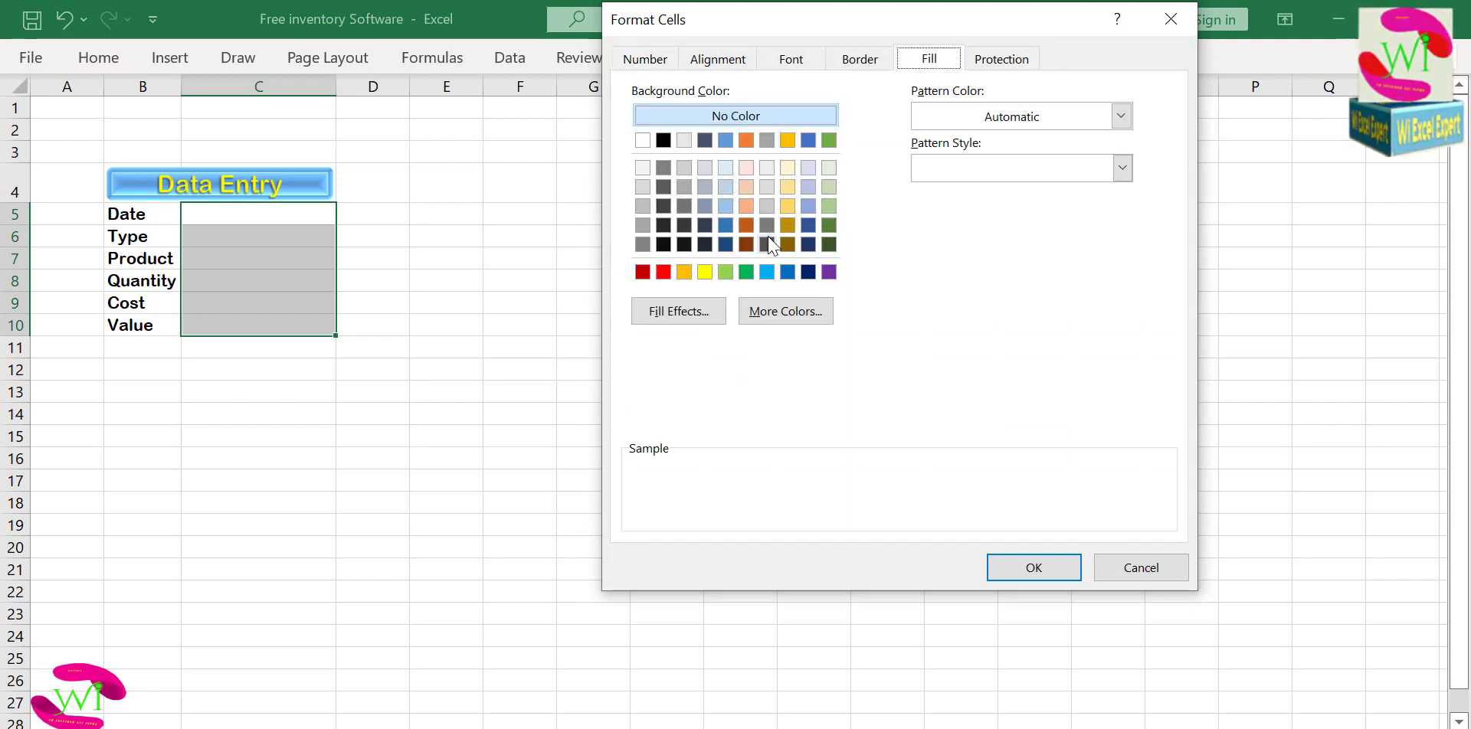
left_click(709, 311)
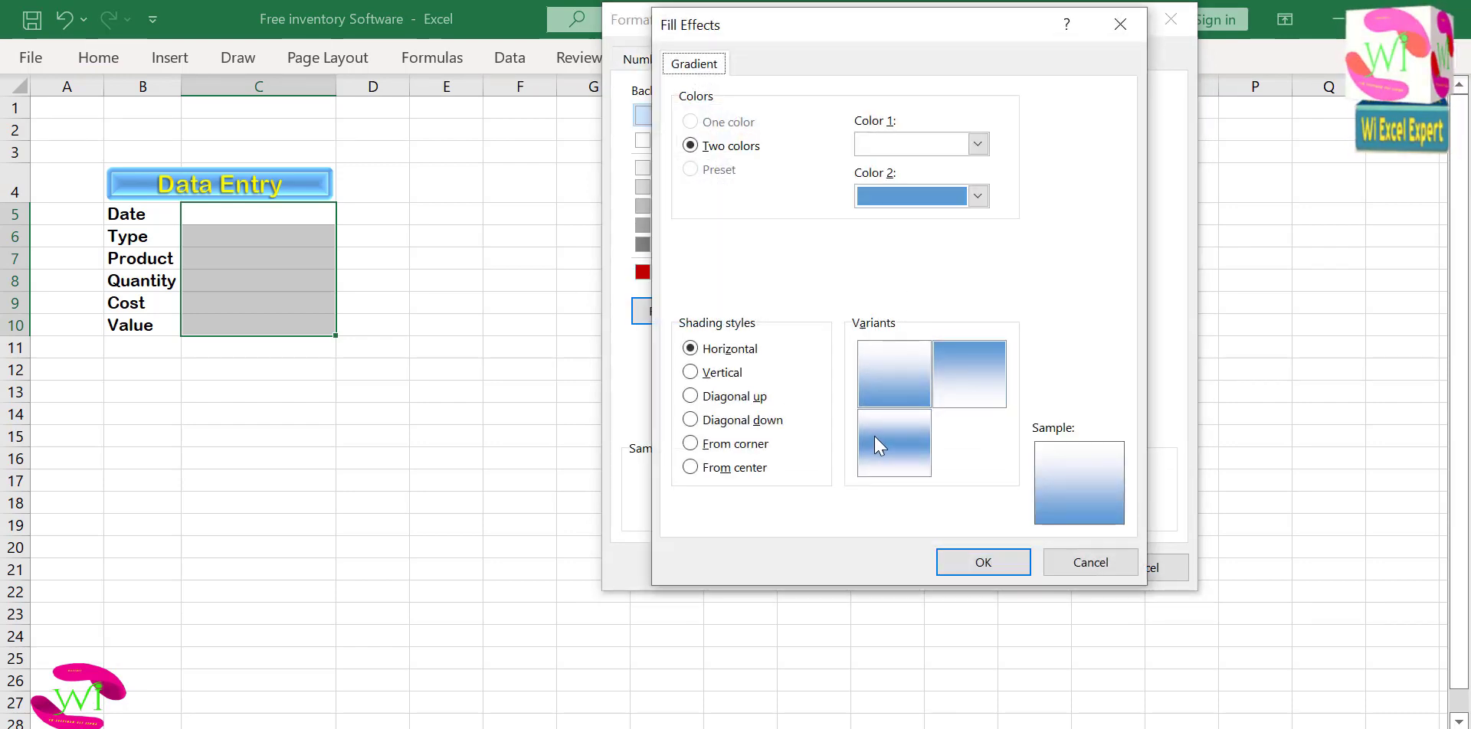
left_click(877, 434)
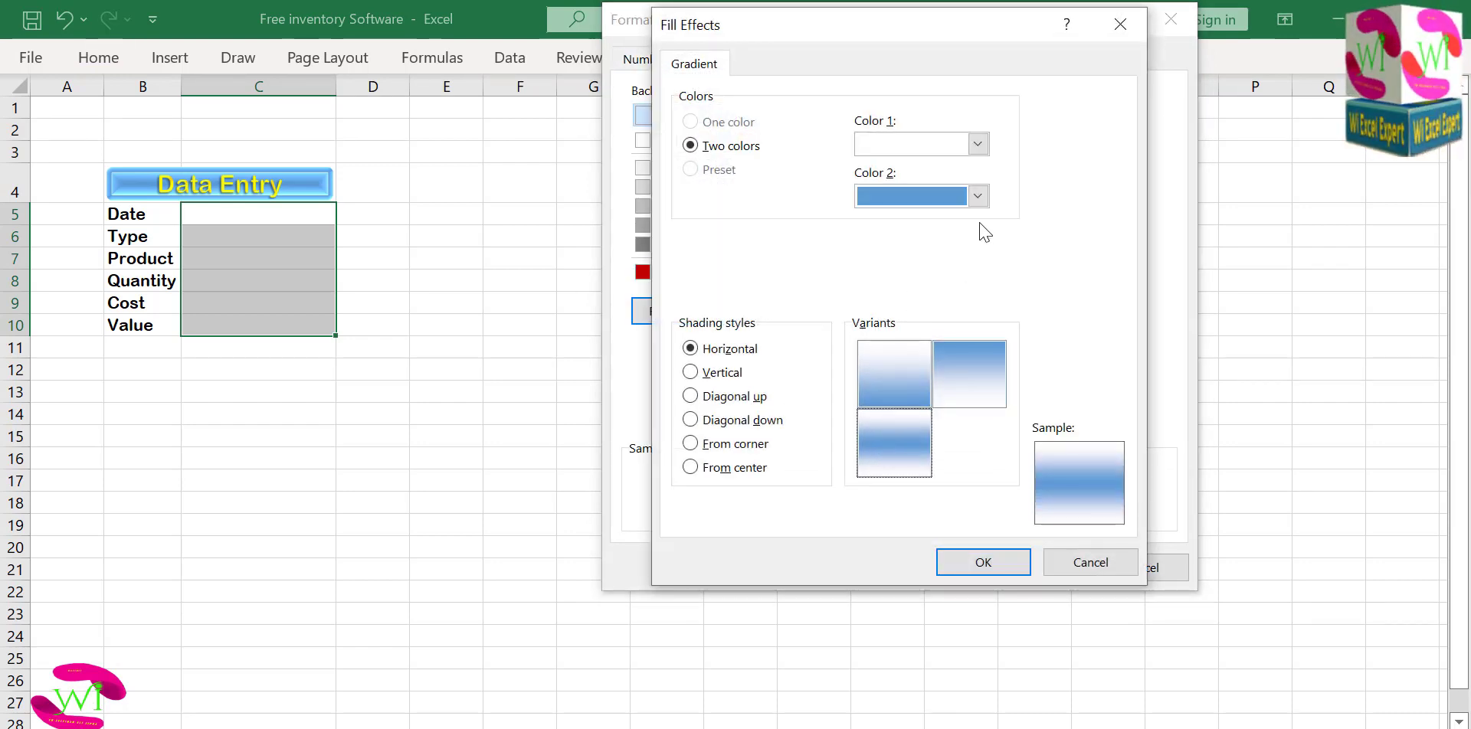
left_click(973, 565)
left_click(1007, 565)
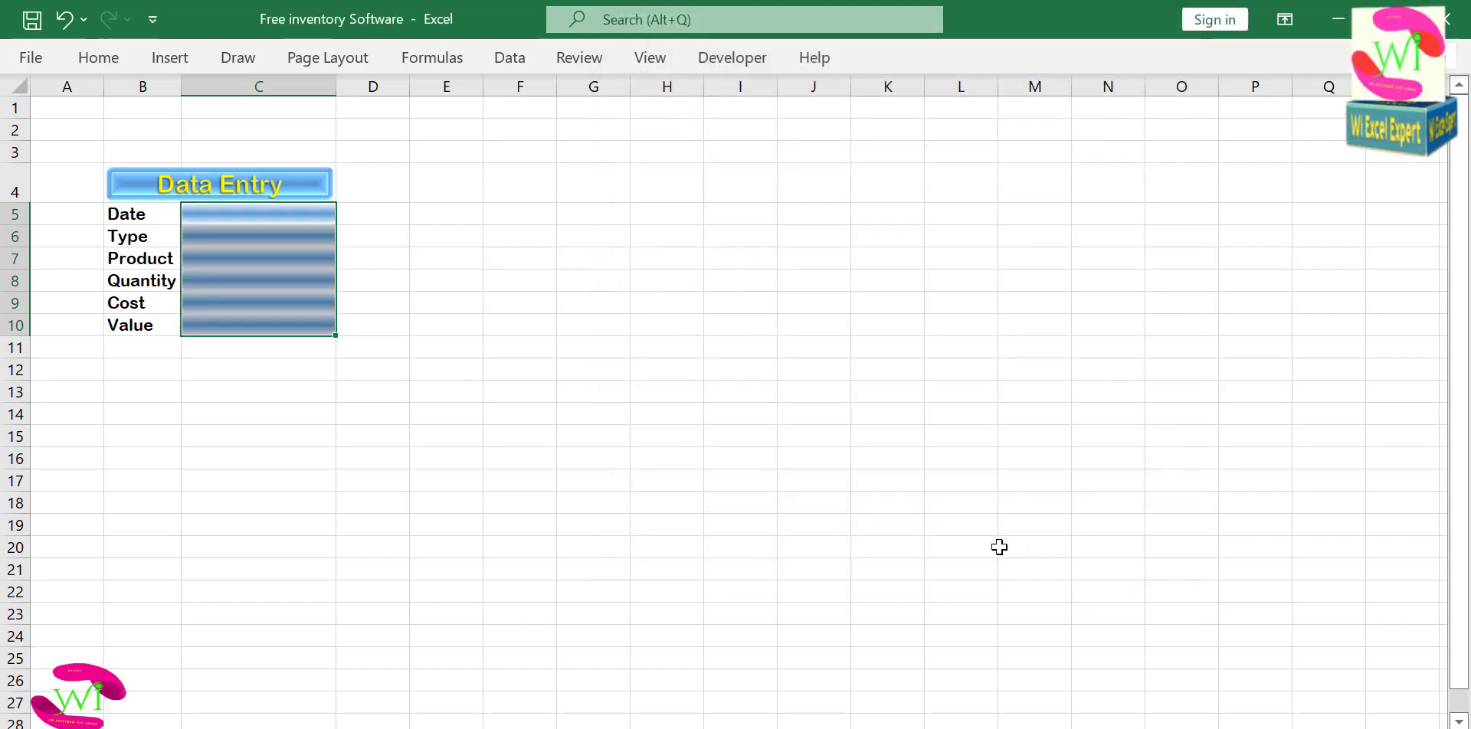
left_click(497, 348)
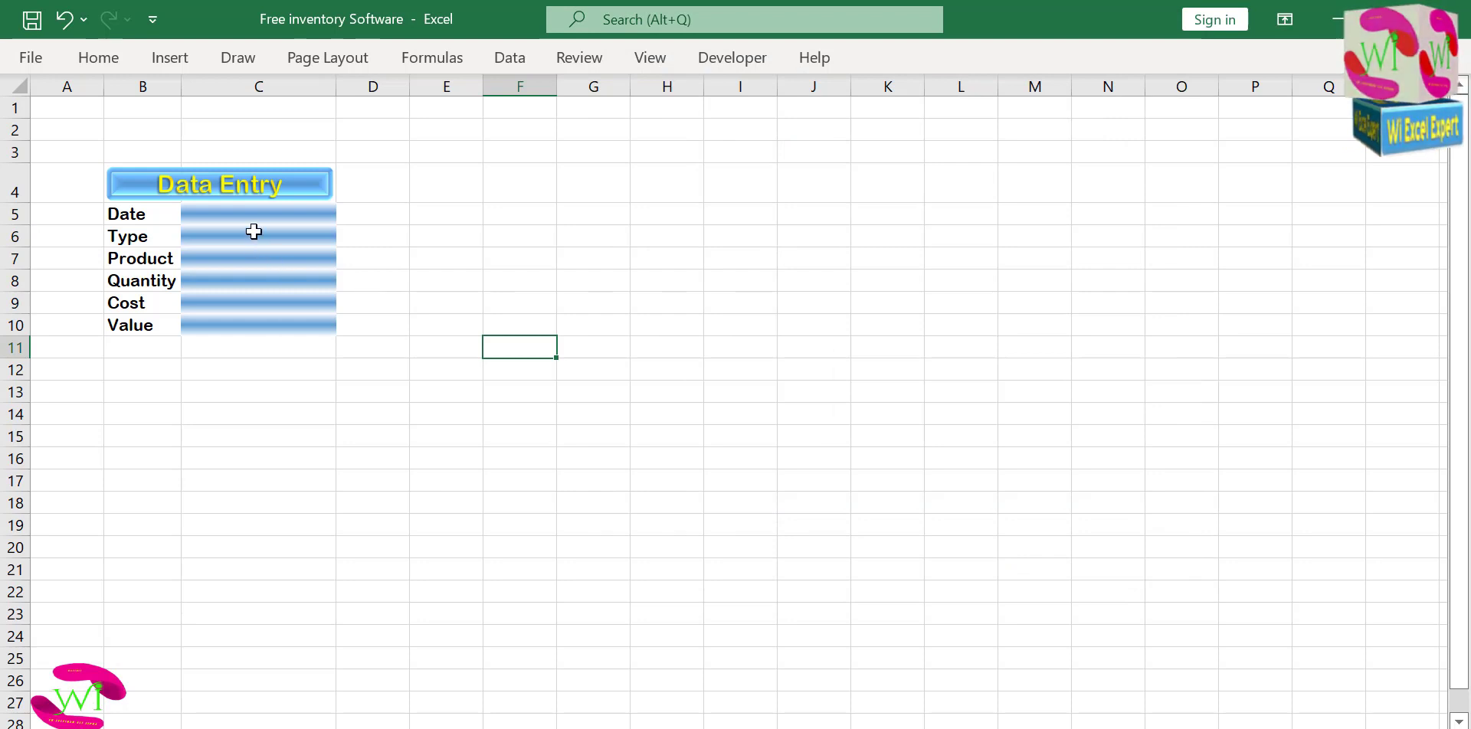
Fill the label cells B5:B10 with a horizontal two-color white and blue gradient, using the variant with the blue band in the middle.
left_click_drag(254, 215, 256, 315)
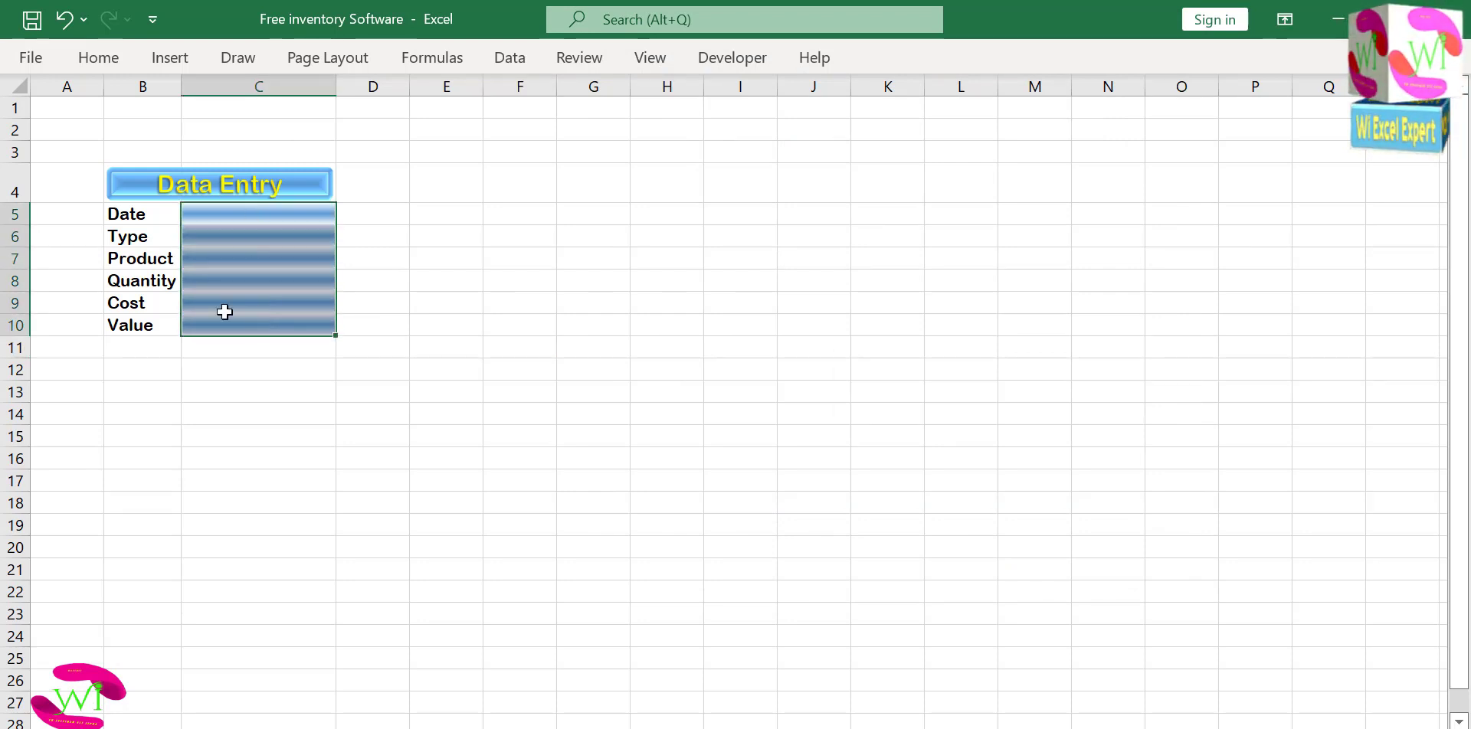
left_click_drag(143, 209, 144, 328)
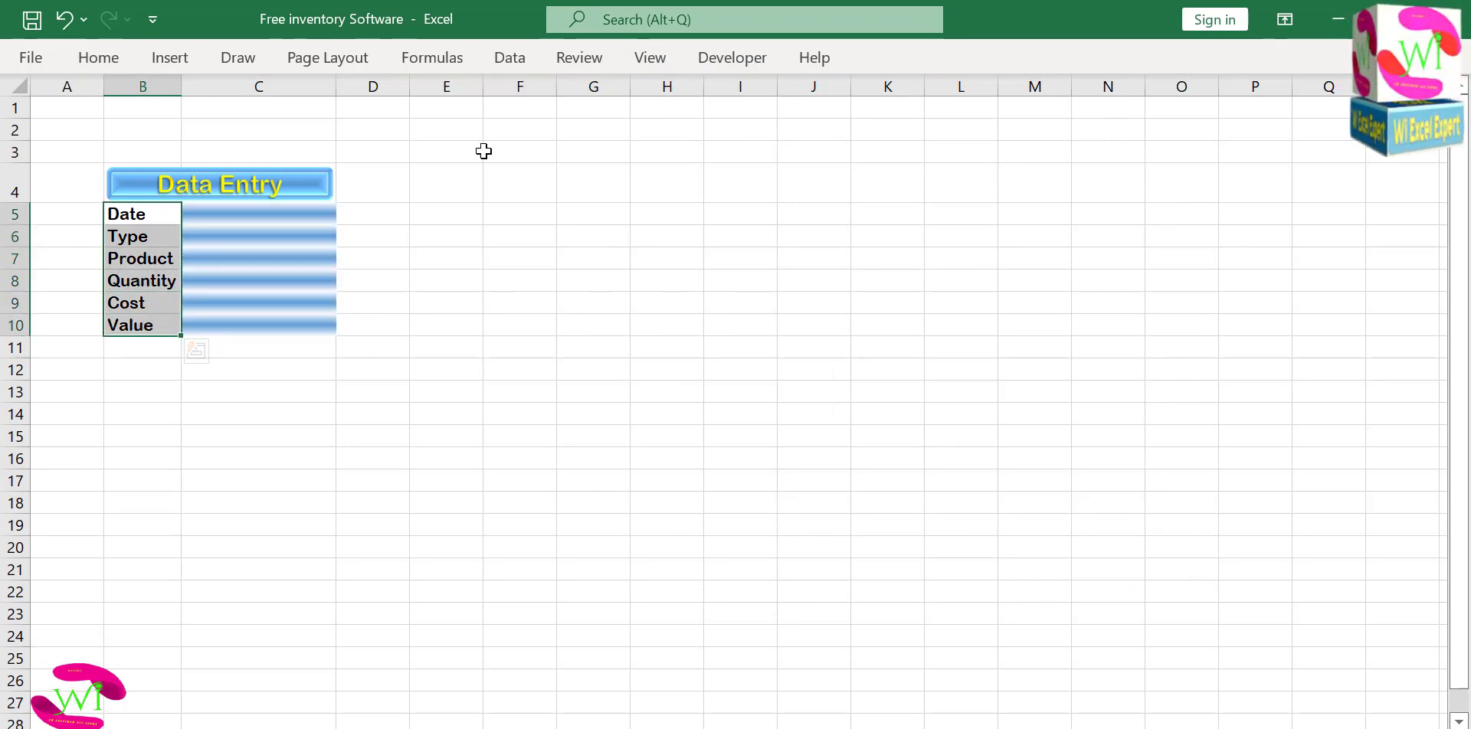
left_click(736, 63)
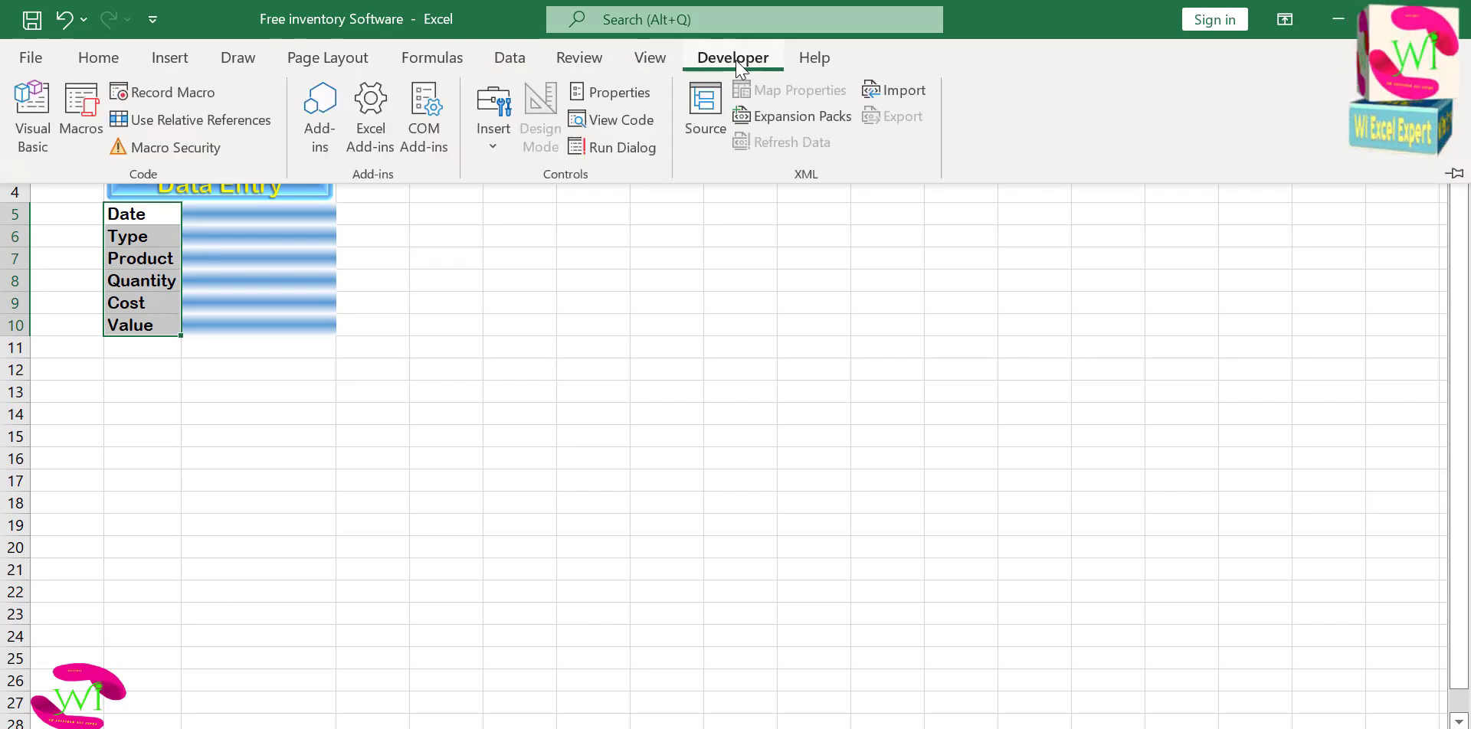
left_click(98, 57)
left_click(865, 176)
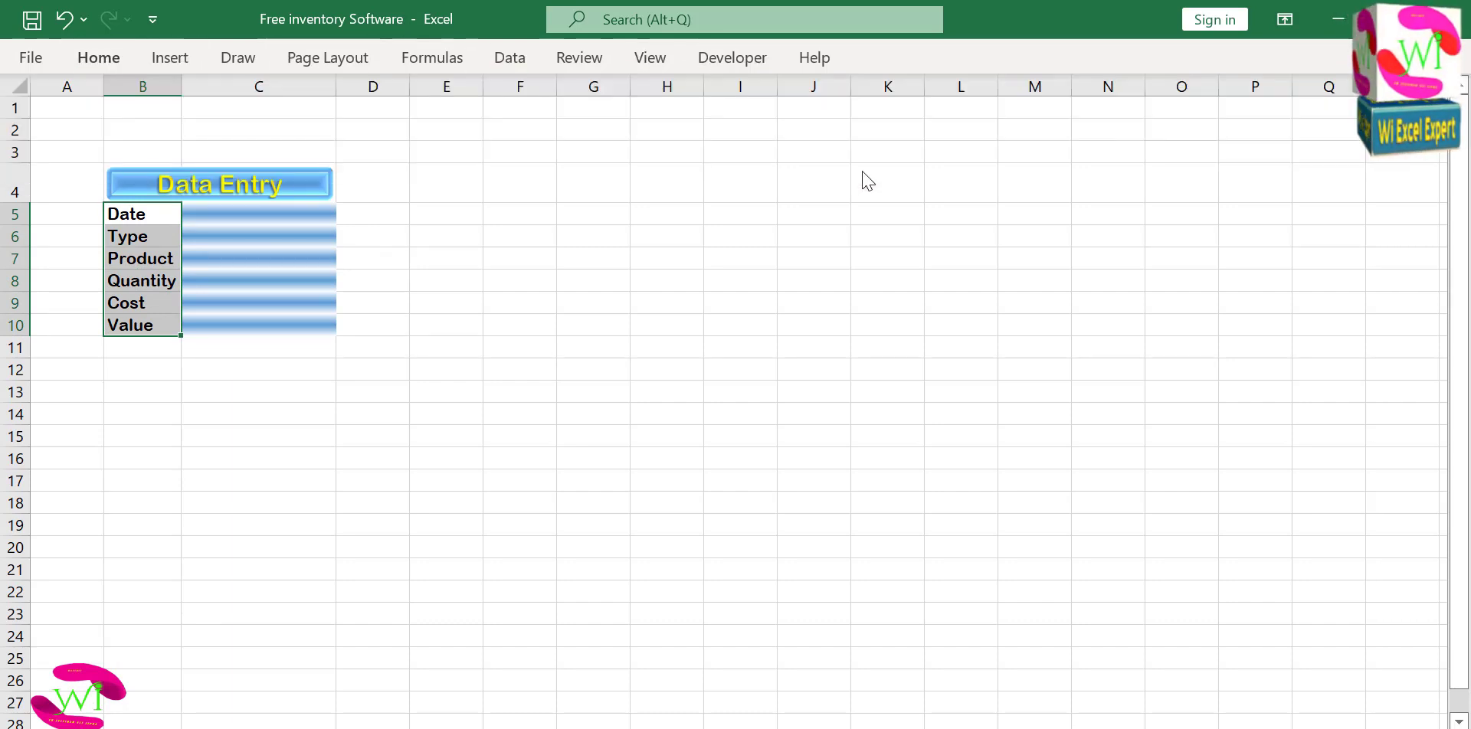
left_click(931, 60)
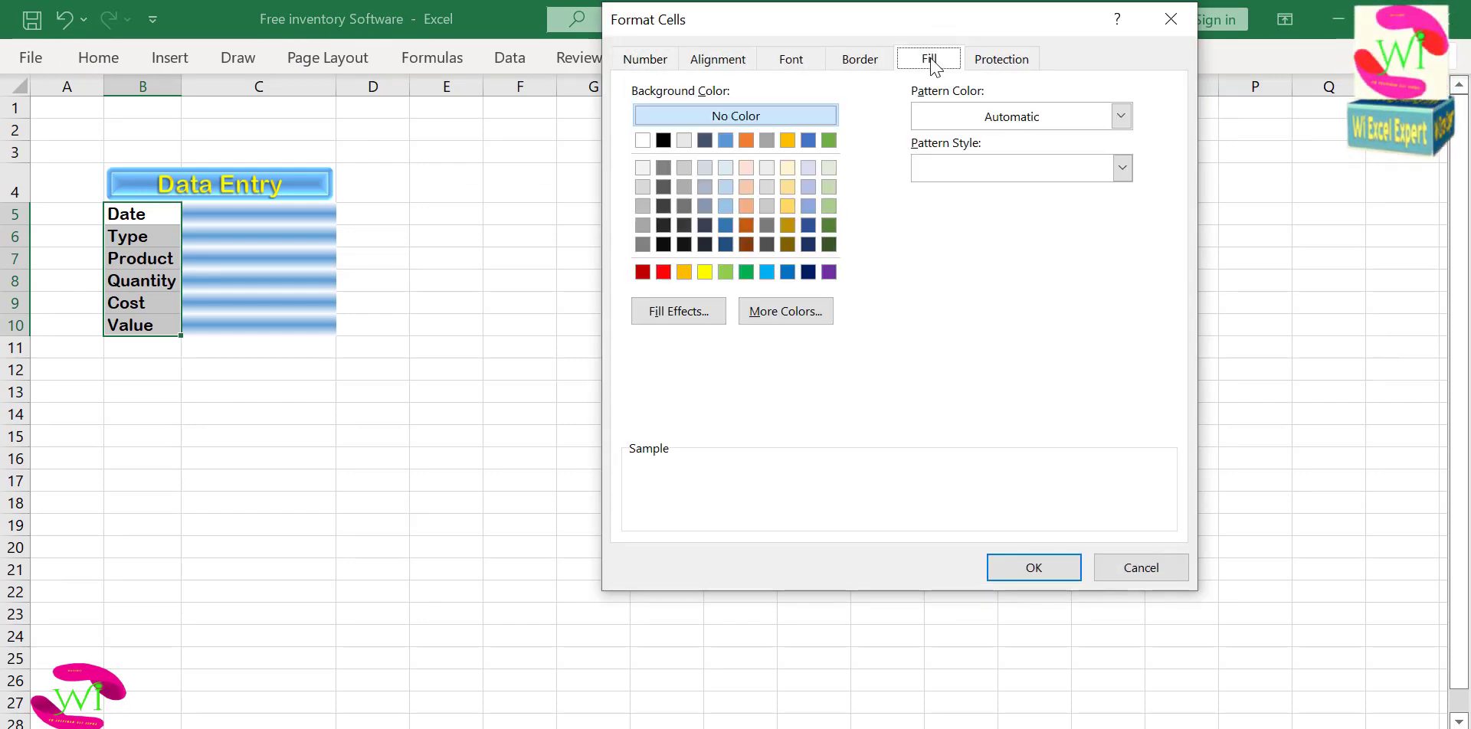
left_click(698, 312)
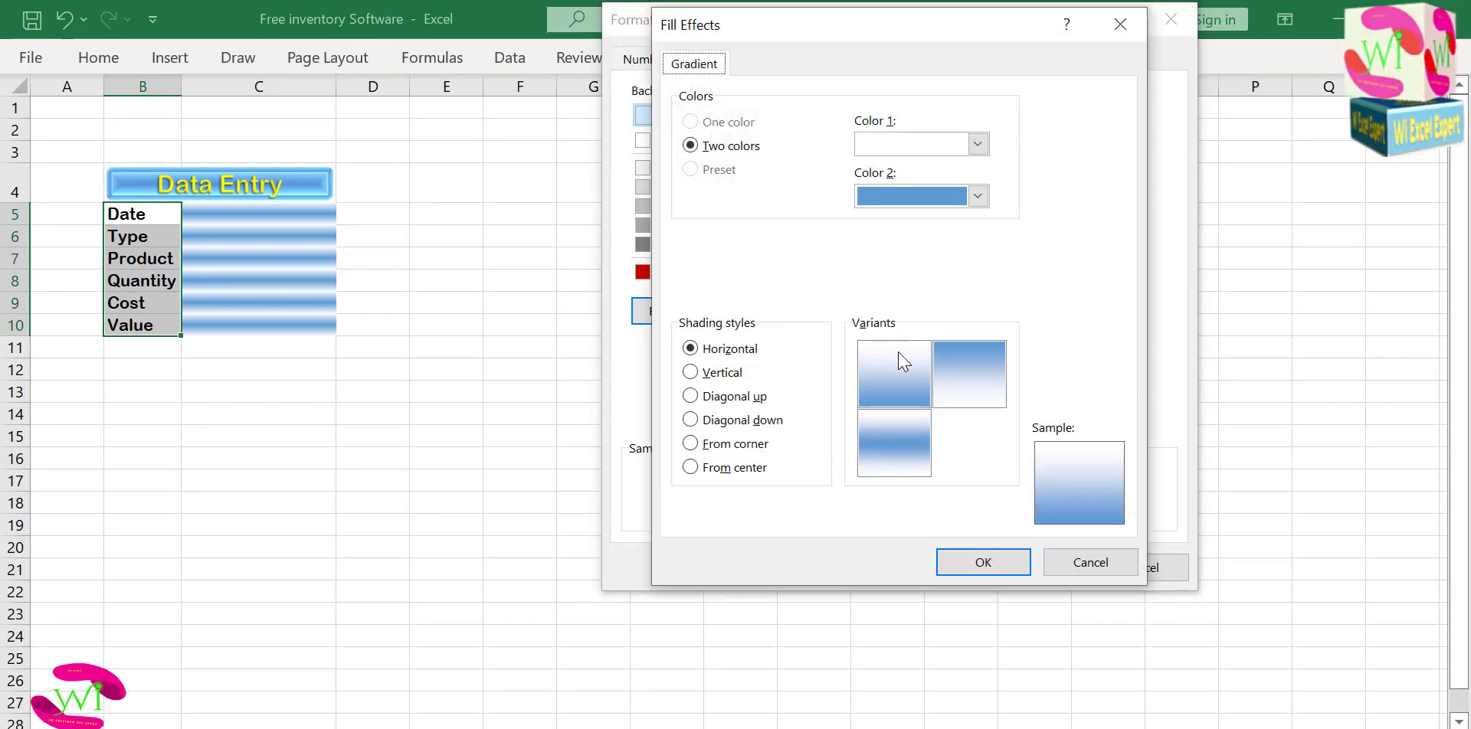
left_click(890, 434)
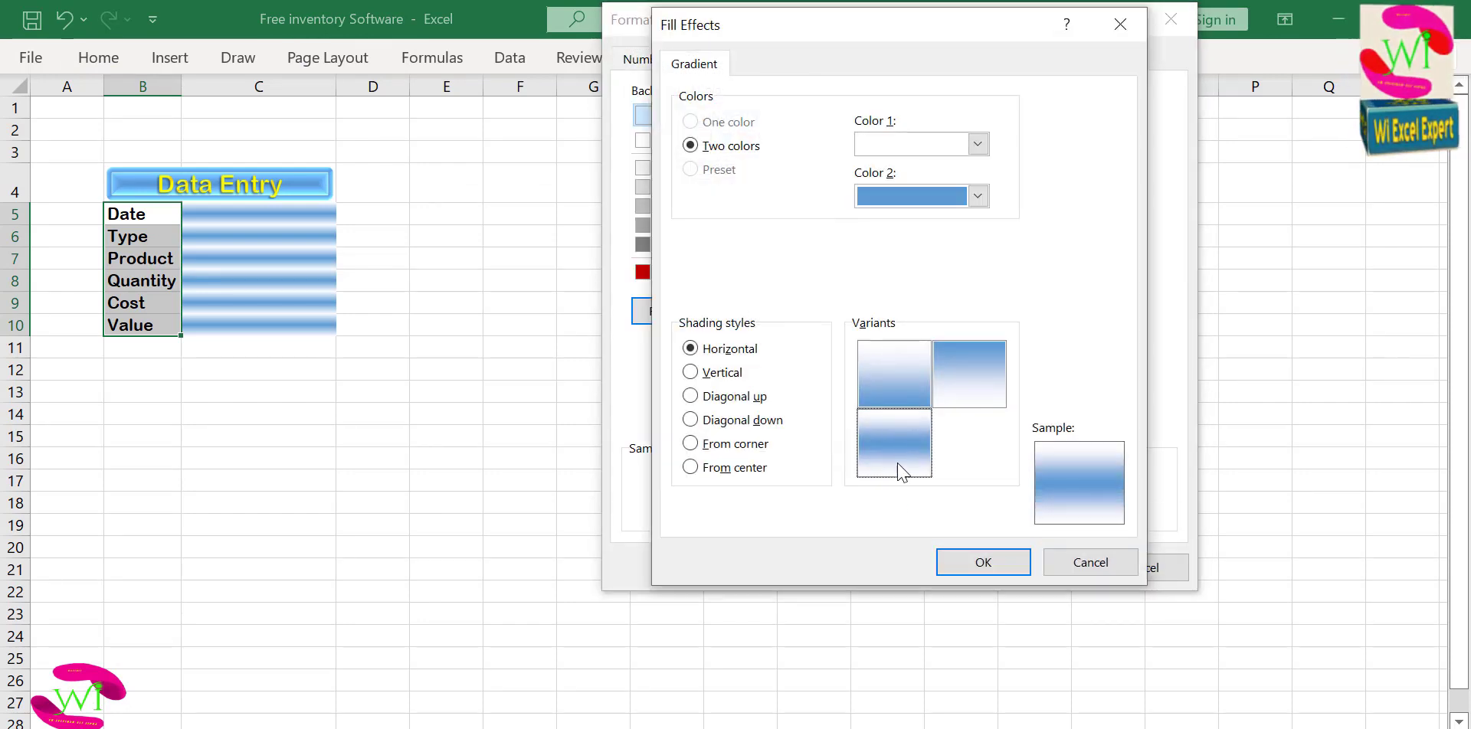
left_click(980, 567)
left_click(999, 566)
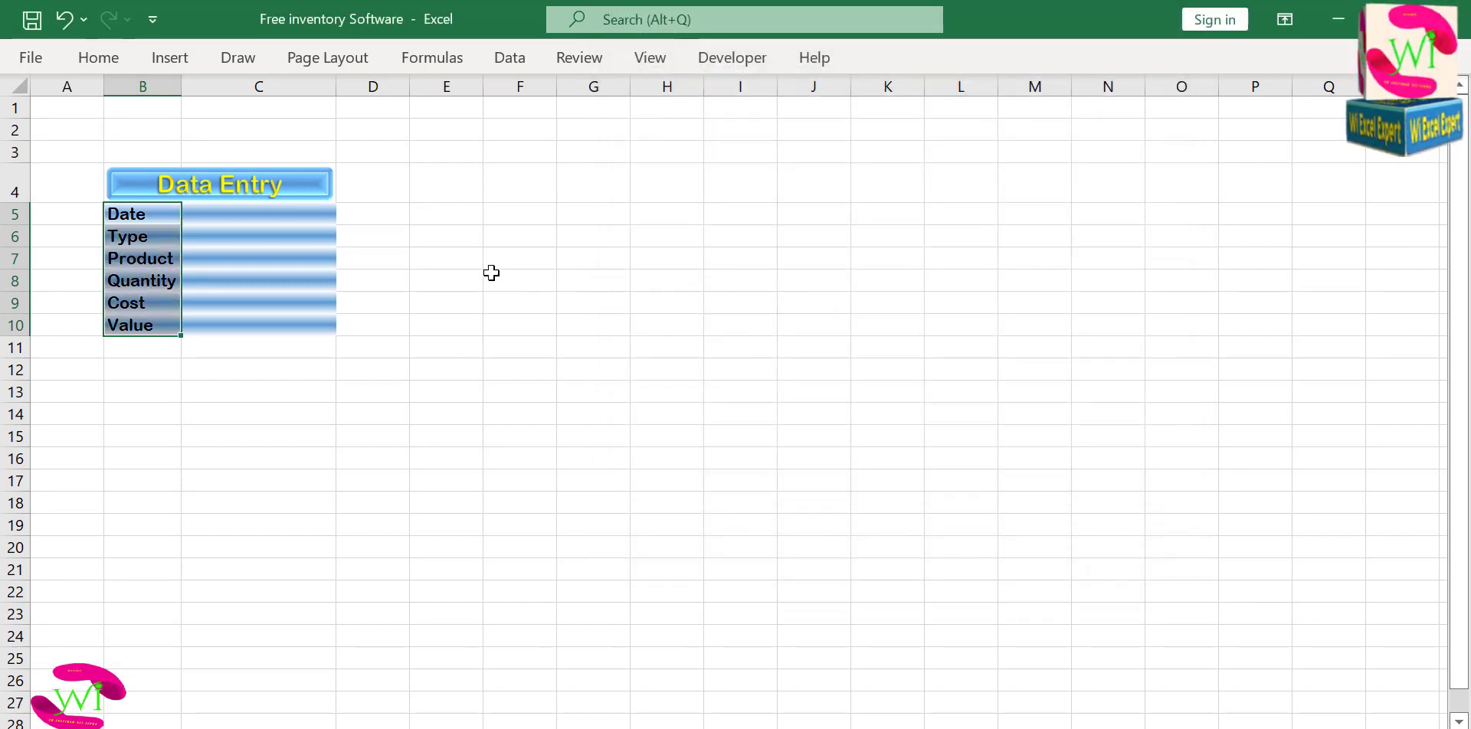
left_click(491, 275)
Insert a new column between the labels and the entry cells, and select its cells C5:C10.
left_click(233, 215)
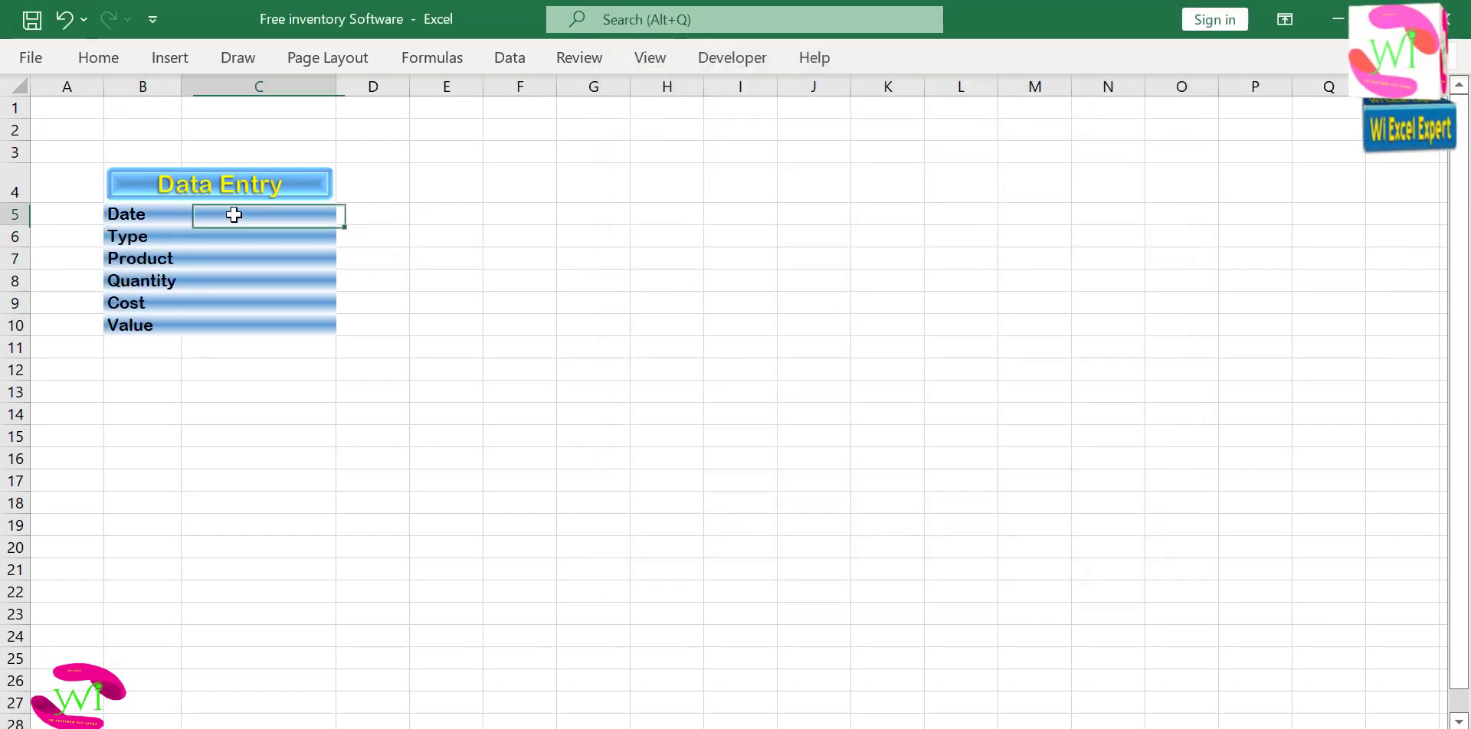
left_click(219, 87)
right_click(218, 85)
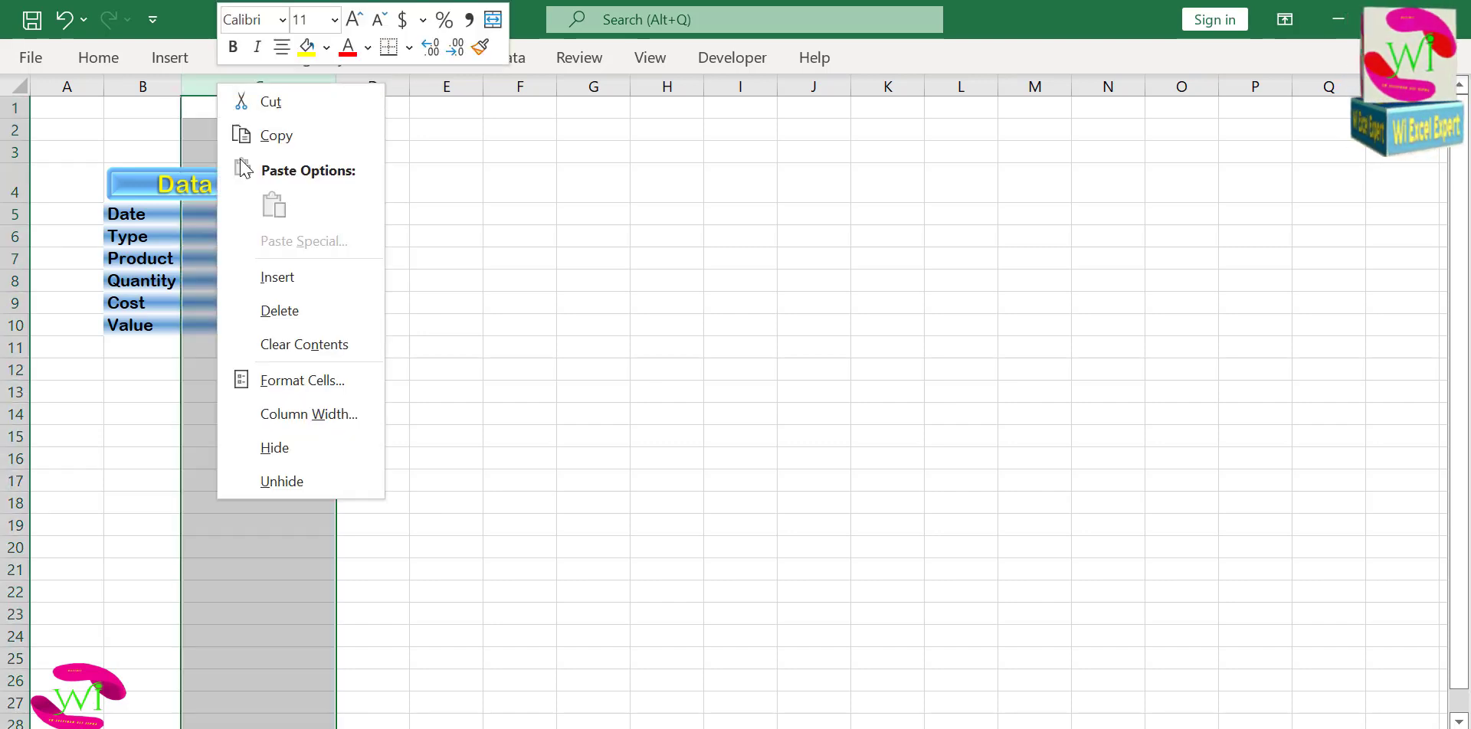
left_click(279, 277)
left_click_drag(229, 214, 231, 326)
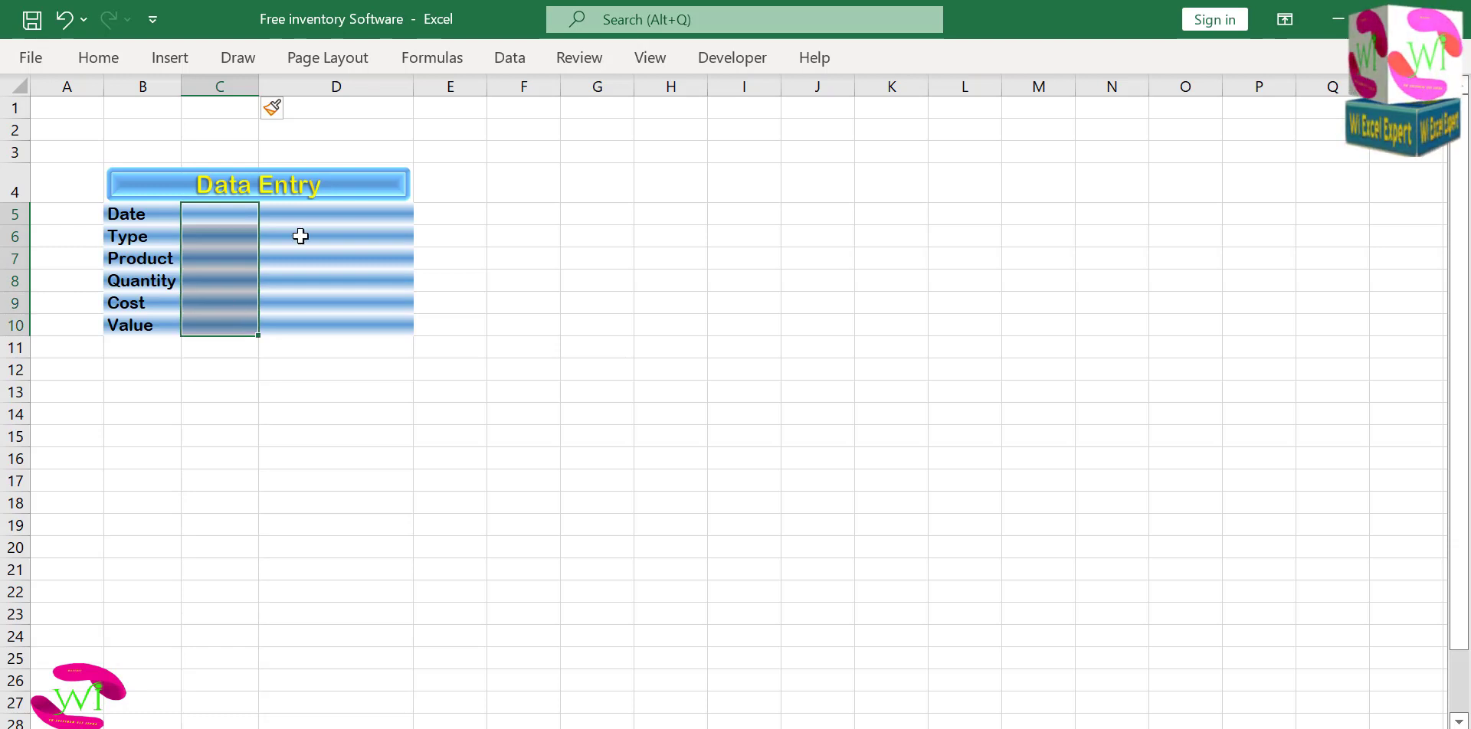
left_click(107, 61)
left_click(961, 149)
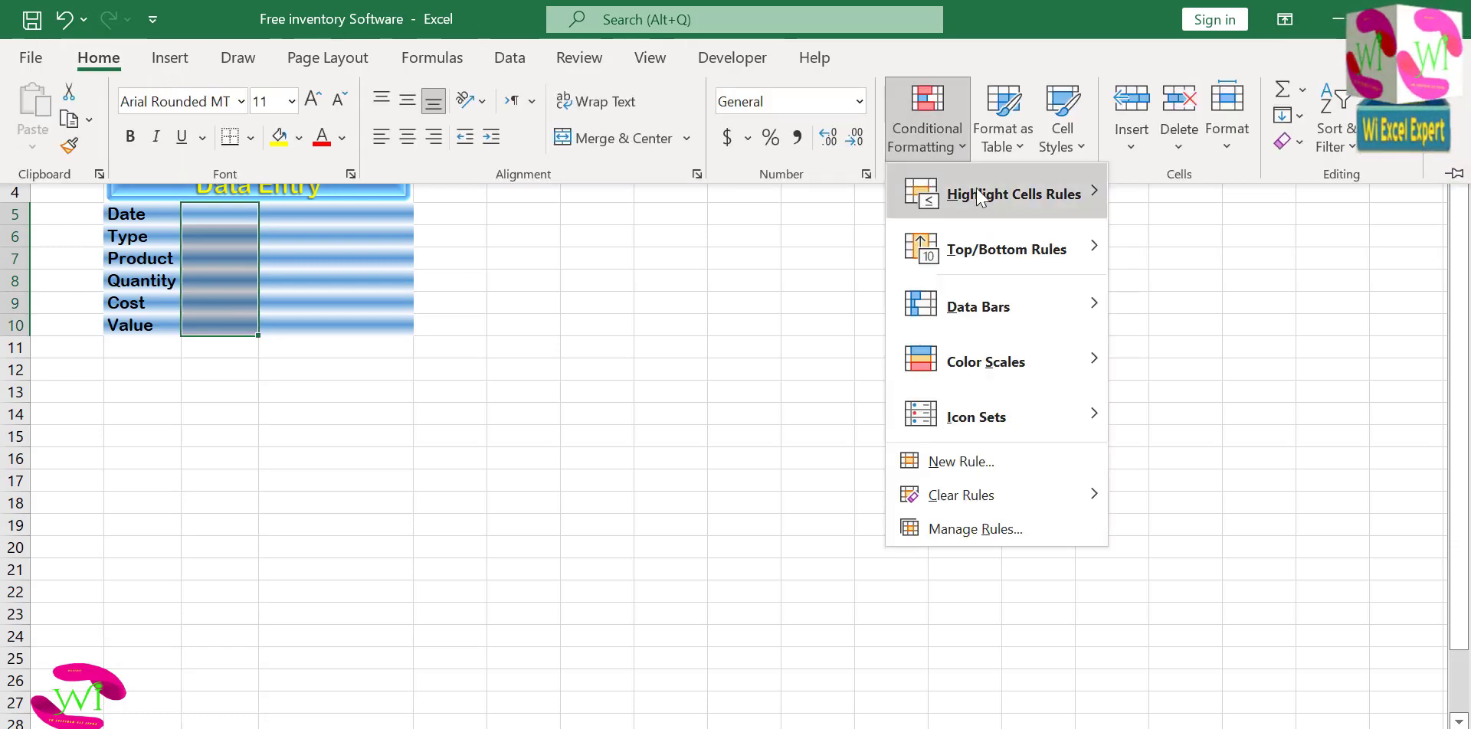
mouse_move(1070, 511)
left_click(1170, 502)
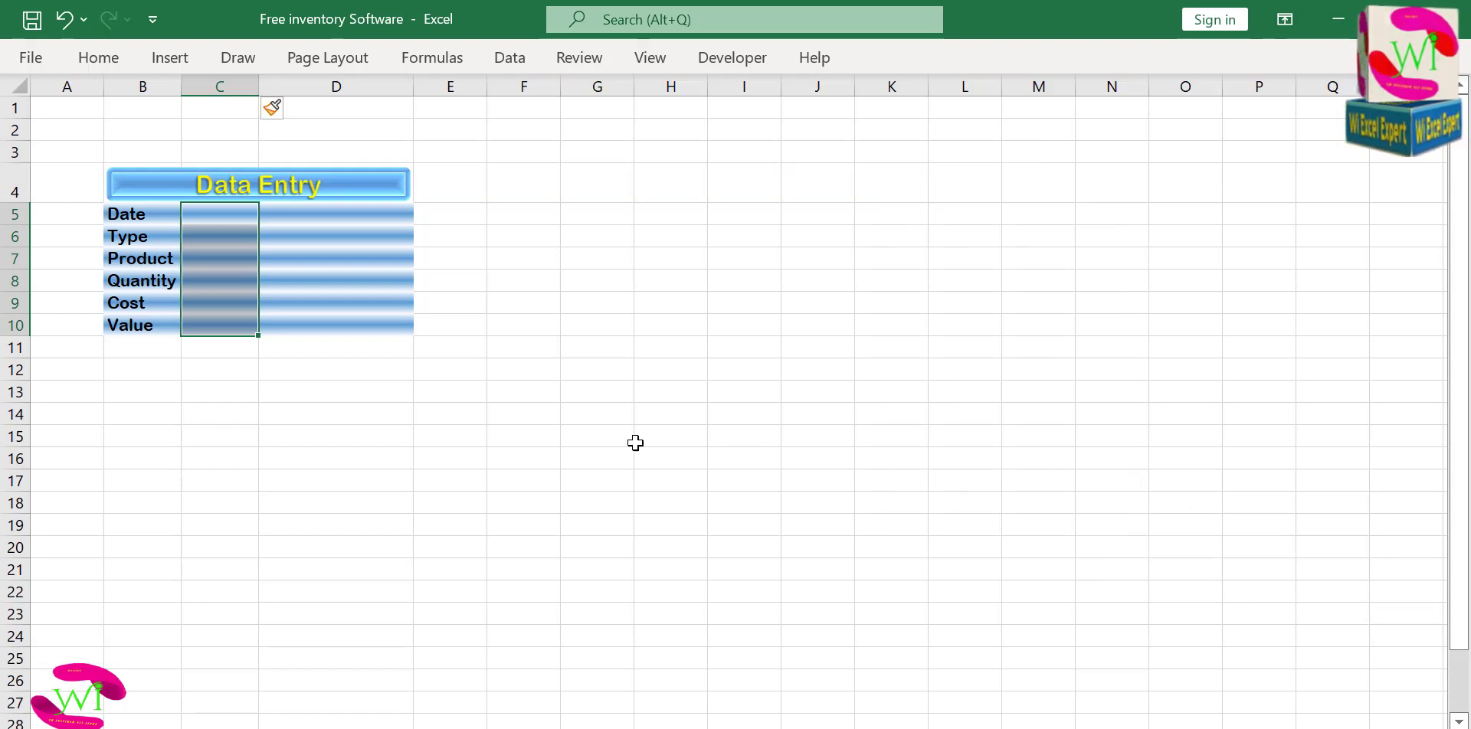
Make the gradient fill of the new column's cells C5:C10 plain white by setting its second color to white.
left_click(98, 57)
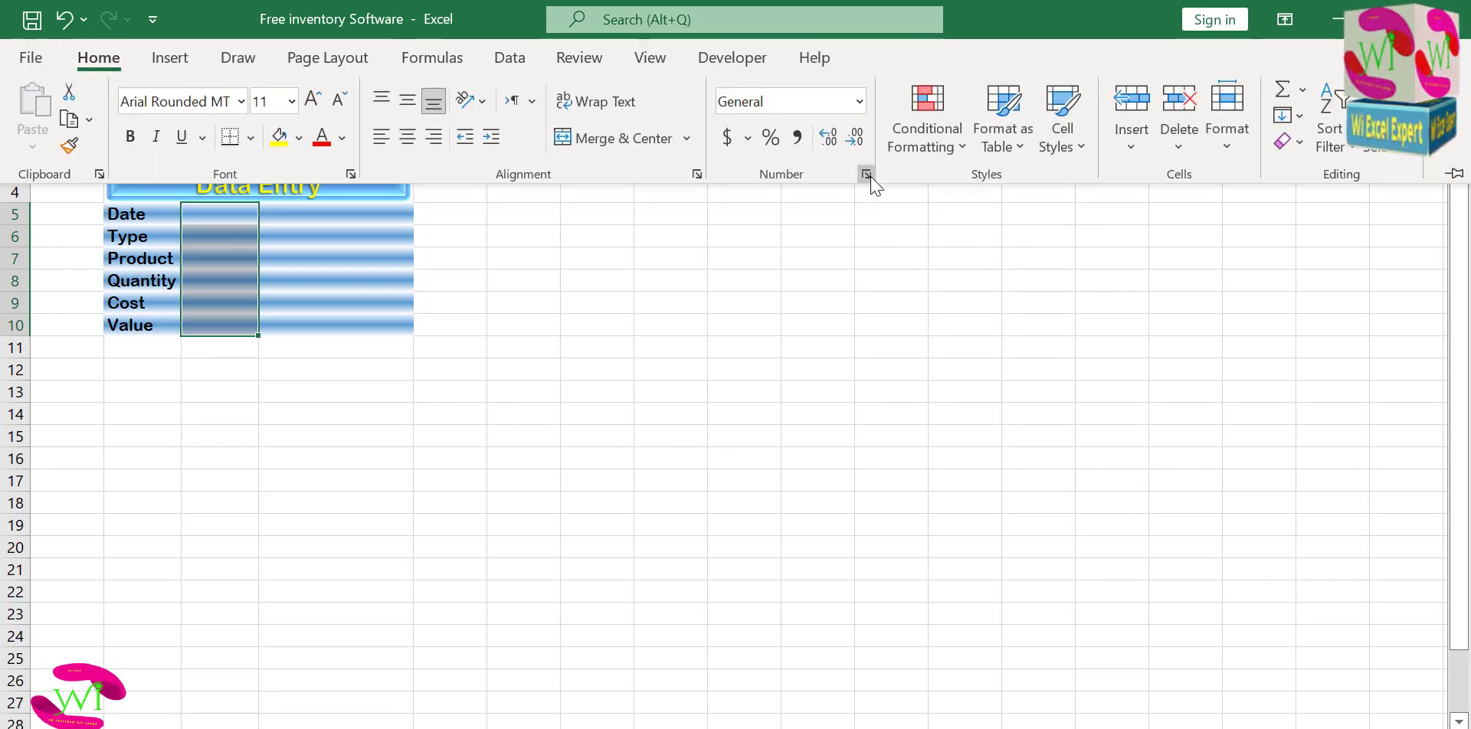
left_click(867, 174)
left_click(927, 59)
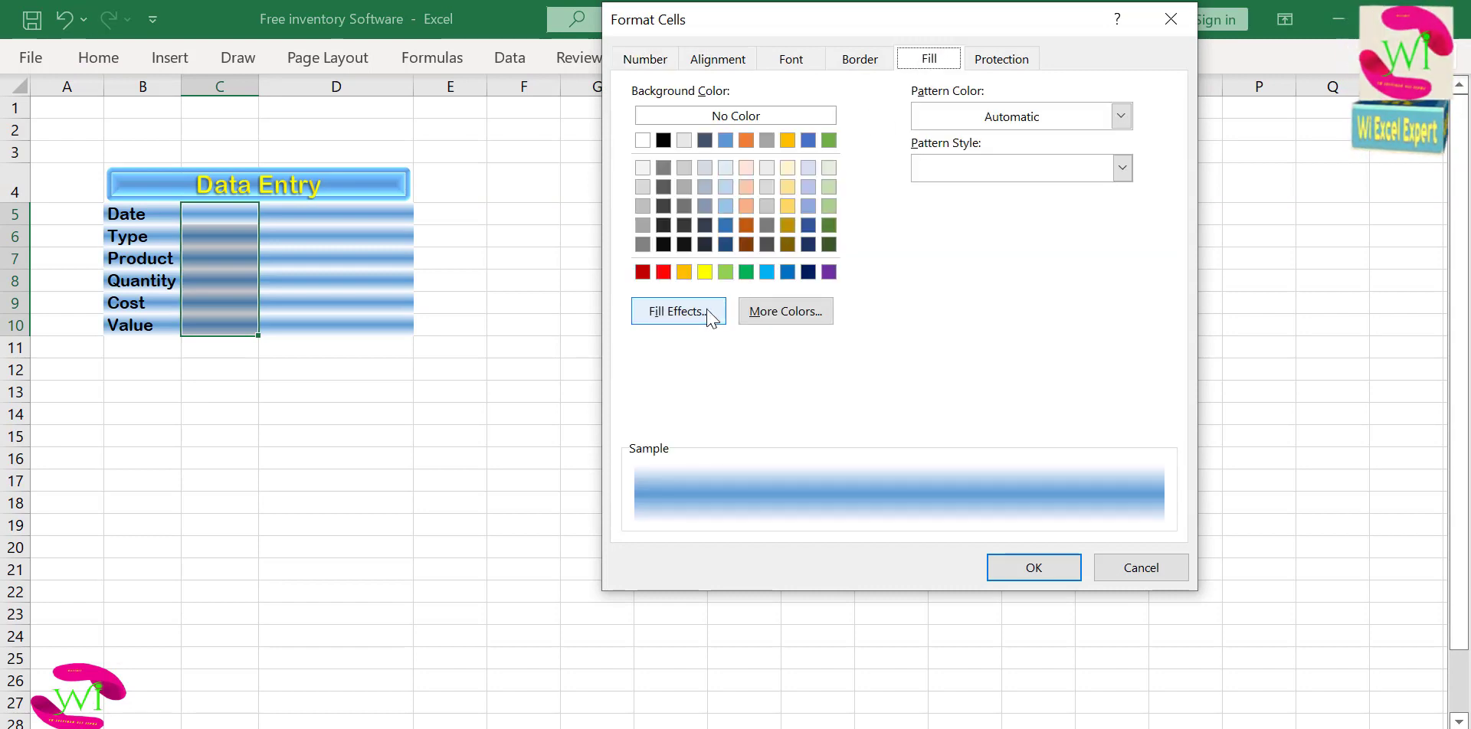
left_click(677, 311)
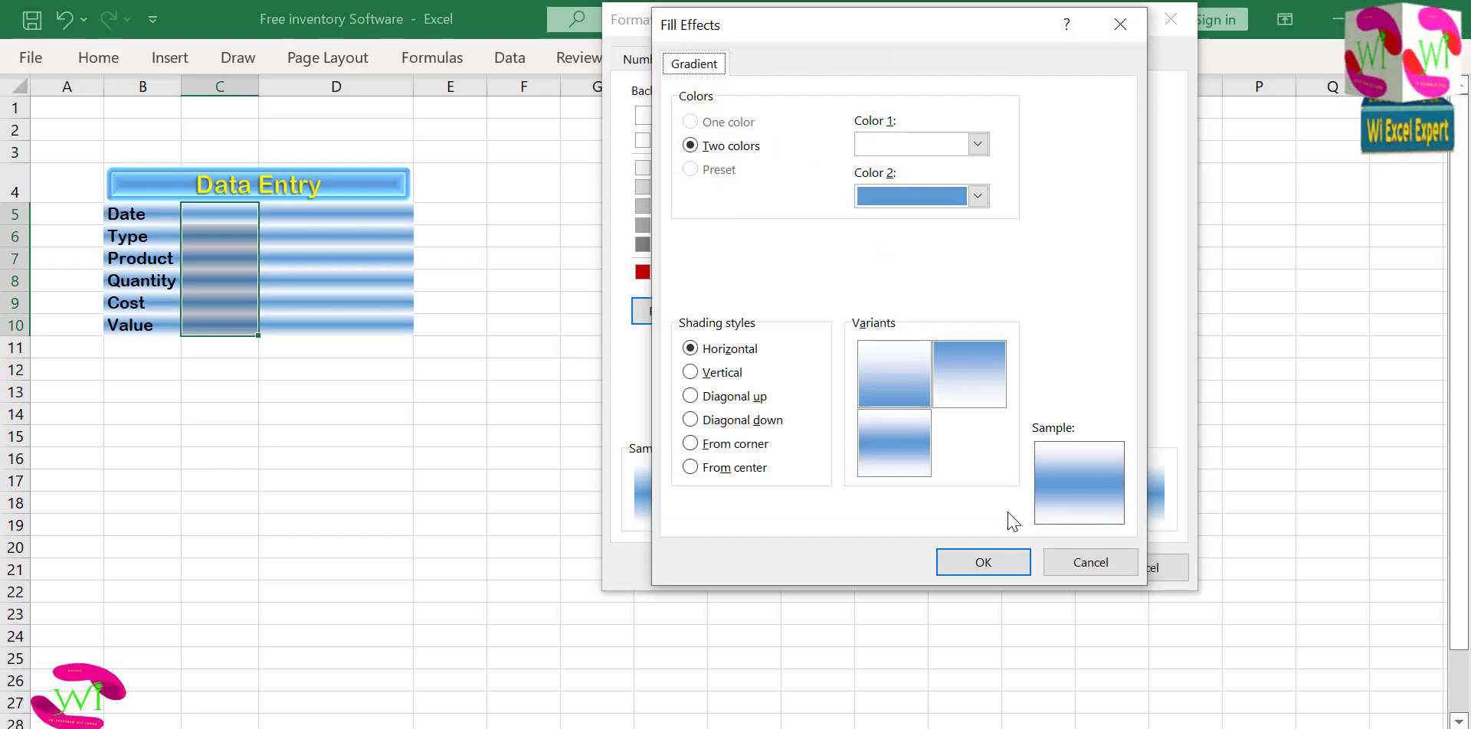
left_click(916, 146)
left_click(913, 150)
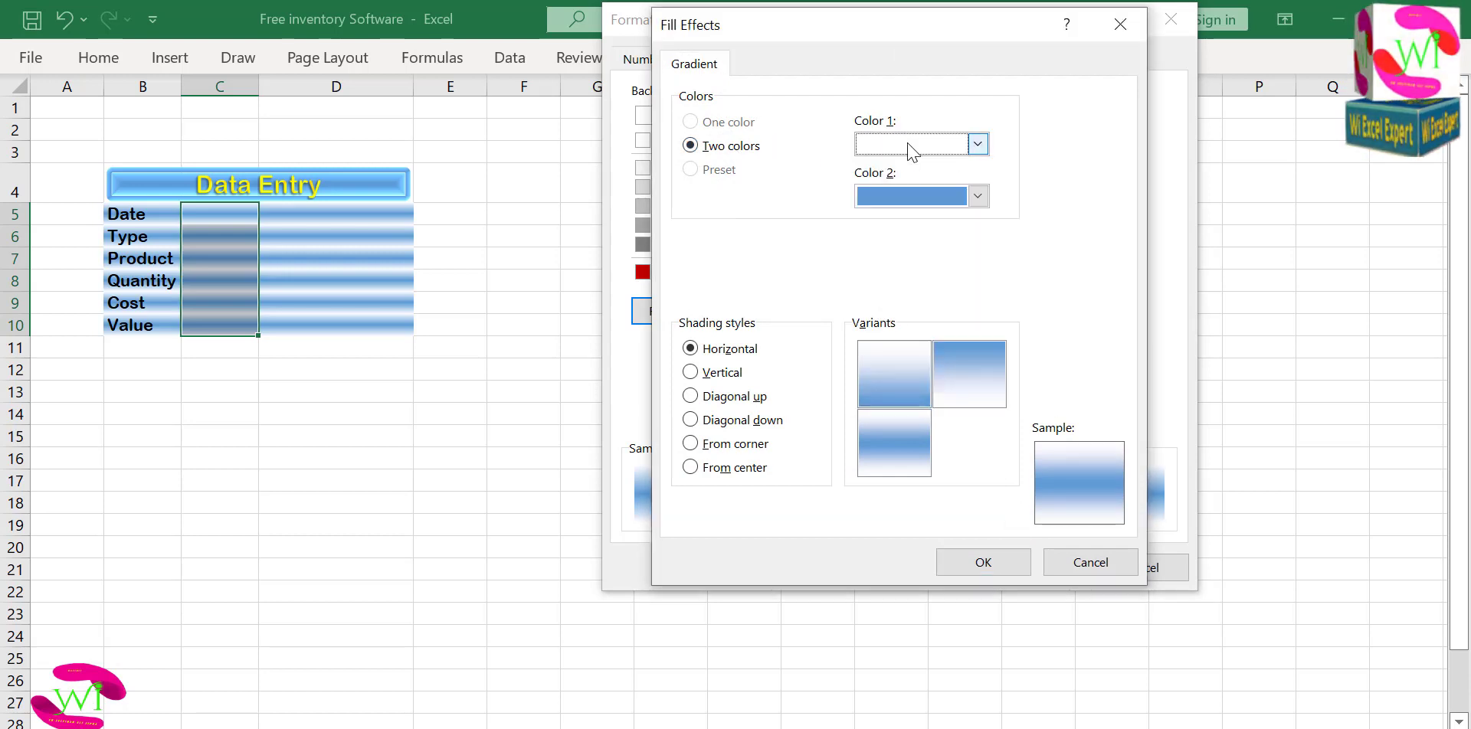
left_click(908, 201)
left_click(875, 253)
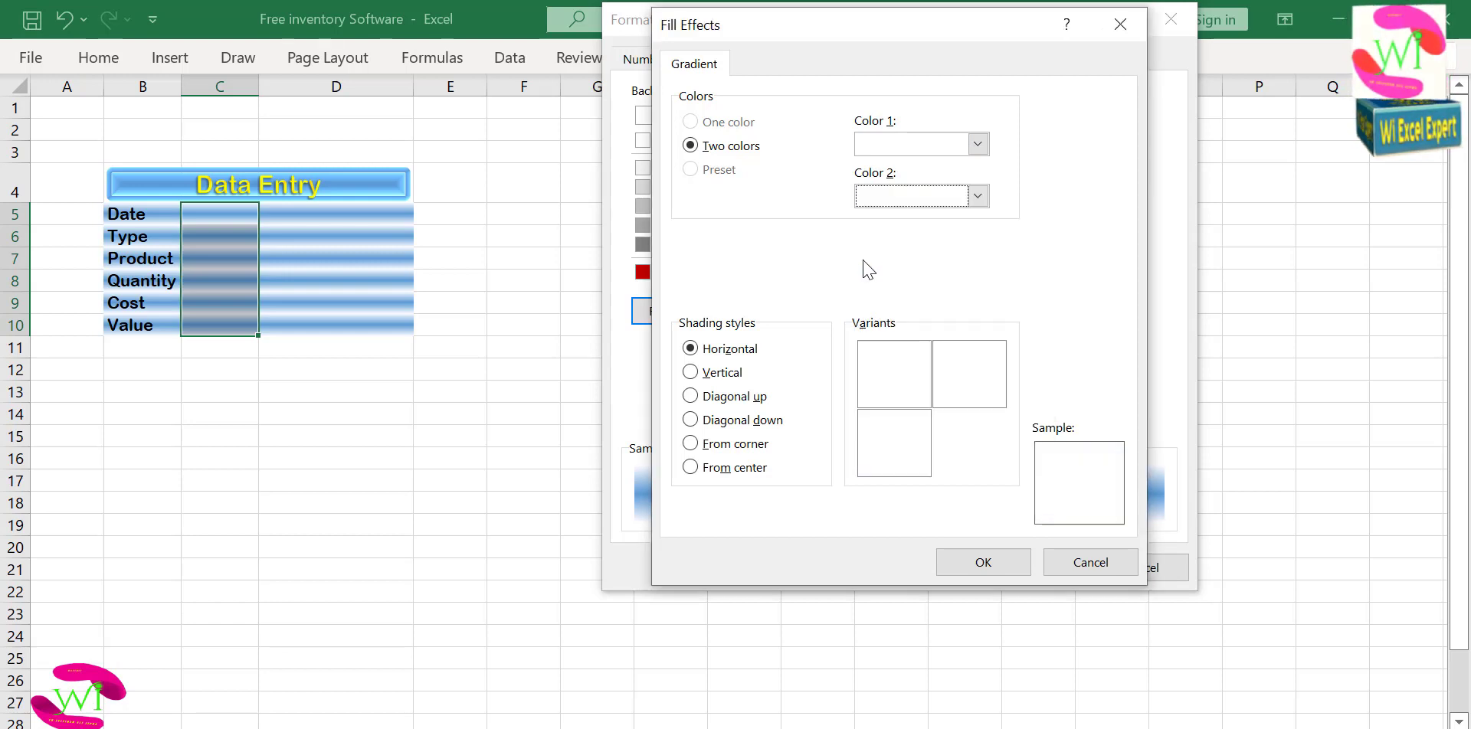
left_click(983, 563)
left_click(1027, 568)
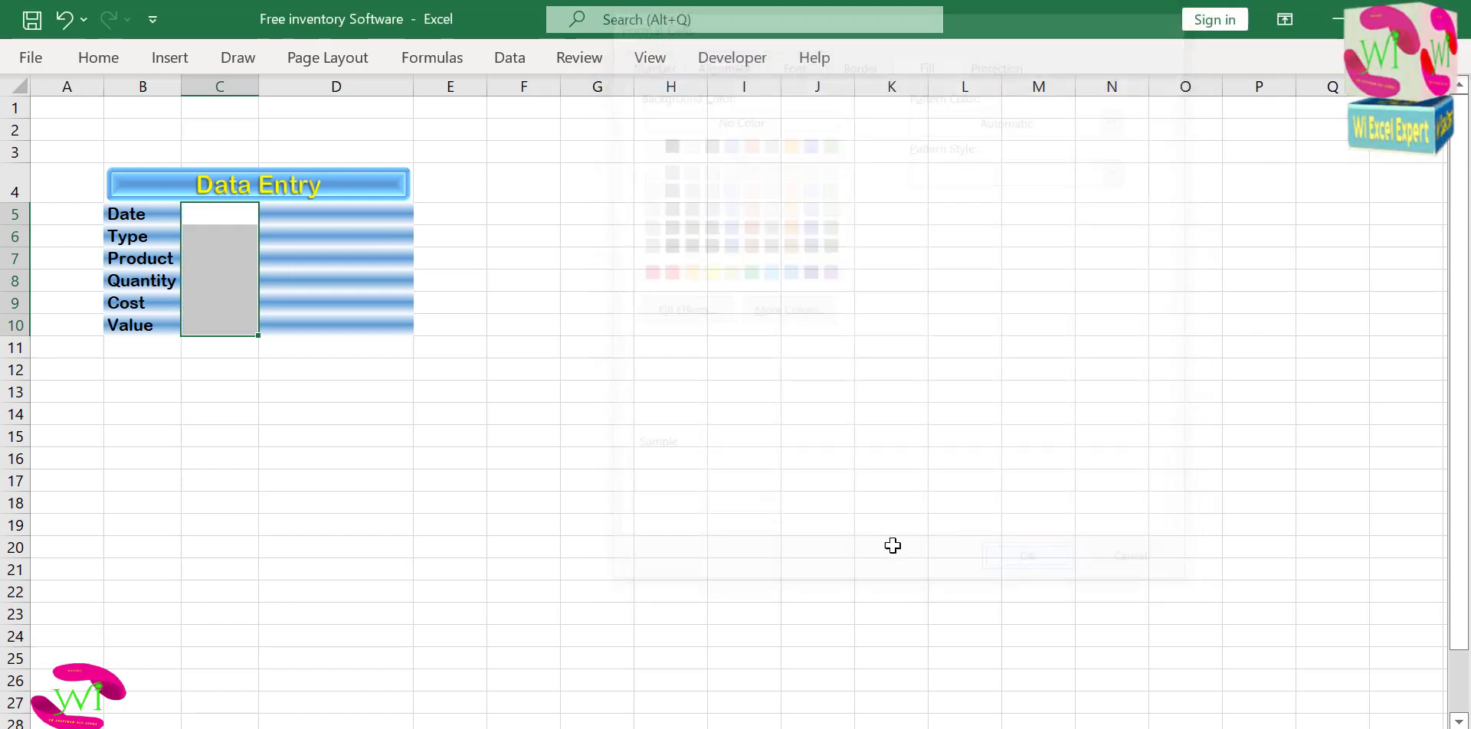
left_click(541, 498)
Narrow columns C and E to slim spacer columns beside the entry cells.
left_click(216, 347)
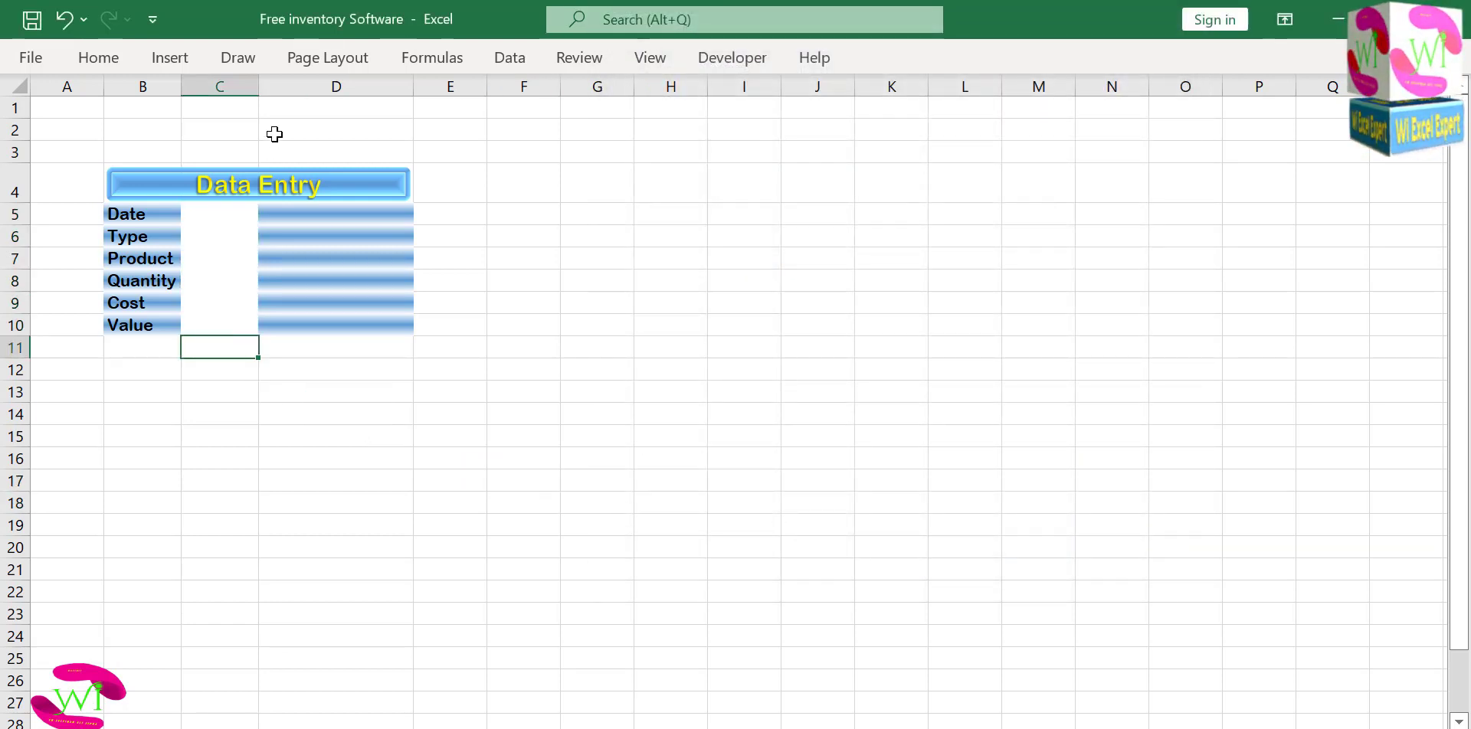
left_click_drag(259, 82, 189, 84)
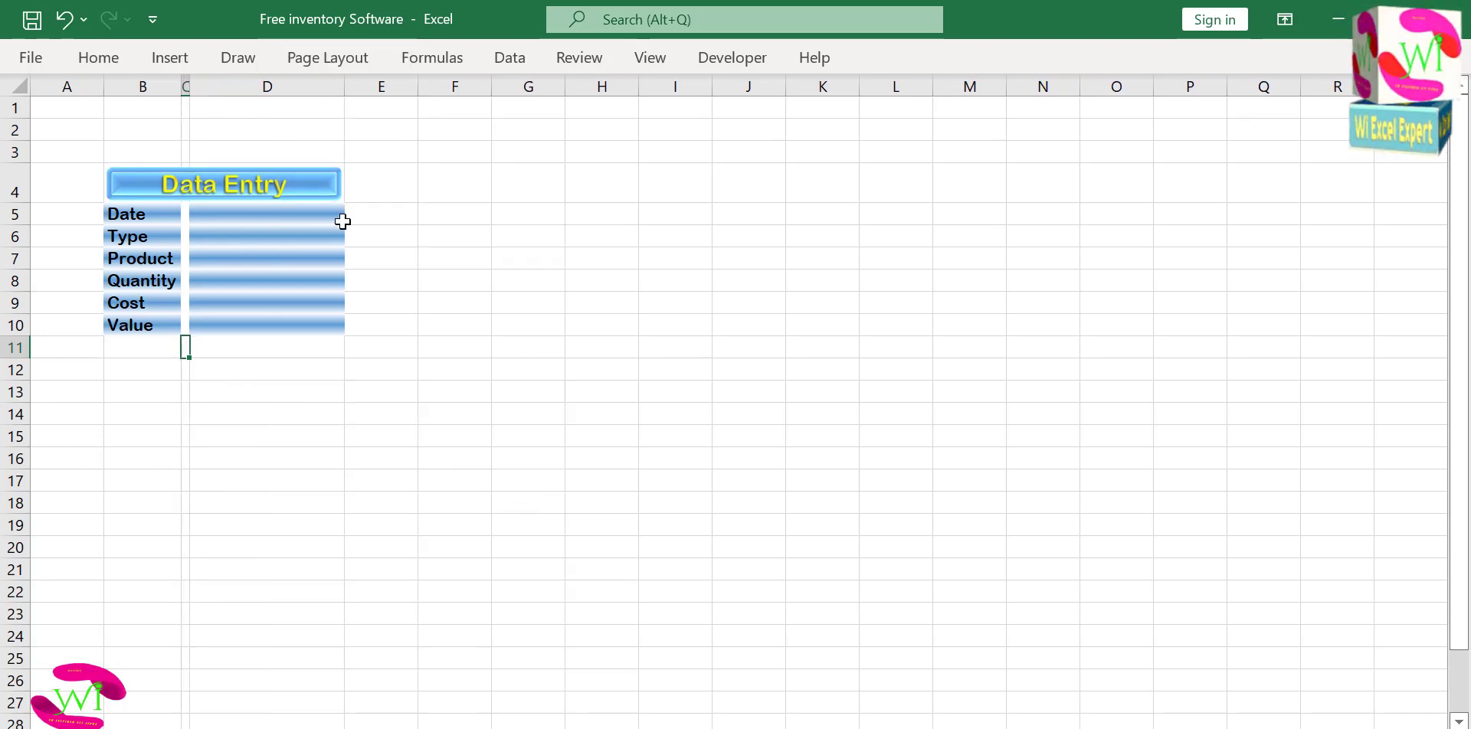
left_click(379, 265)
left_click_drag(416, 79, 352, 88)
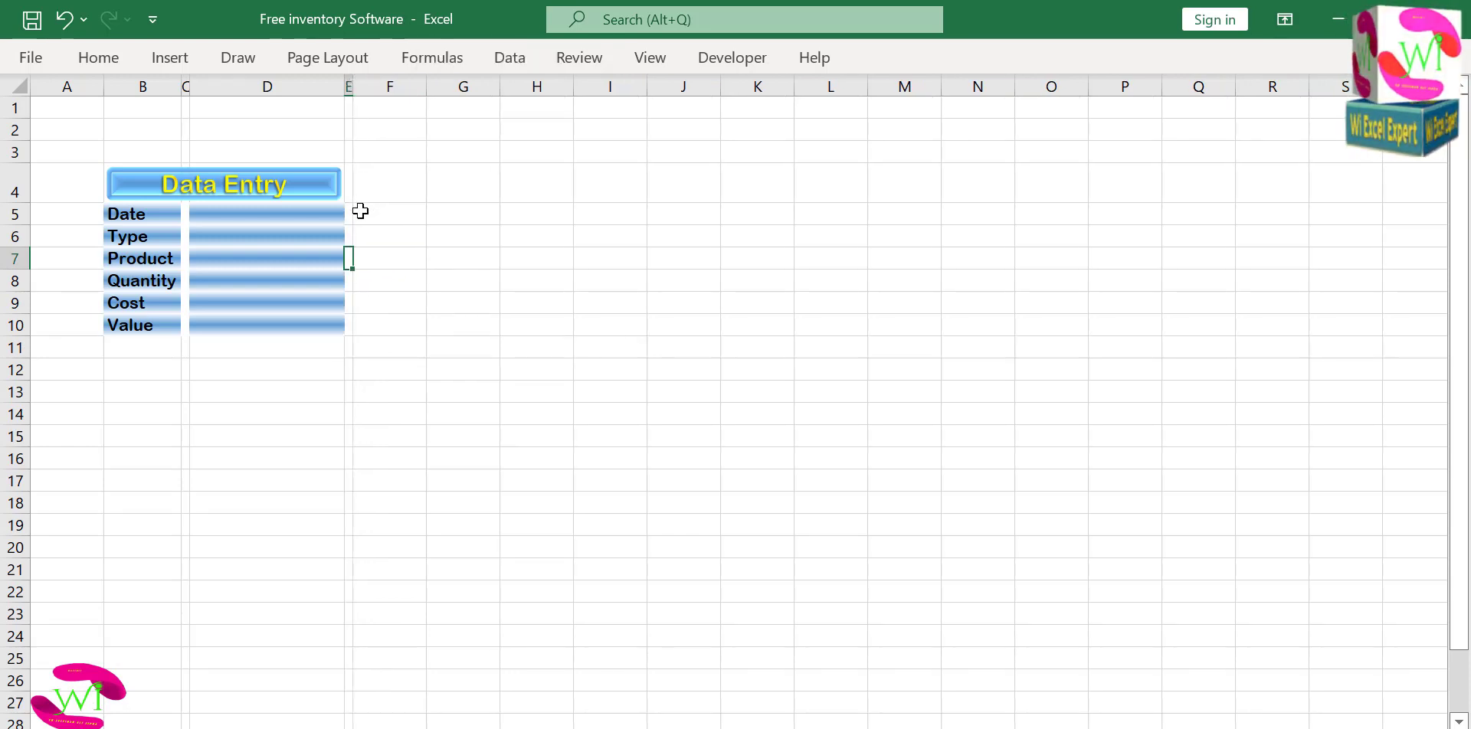
left_click_drag(310, 361, 298, 341)
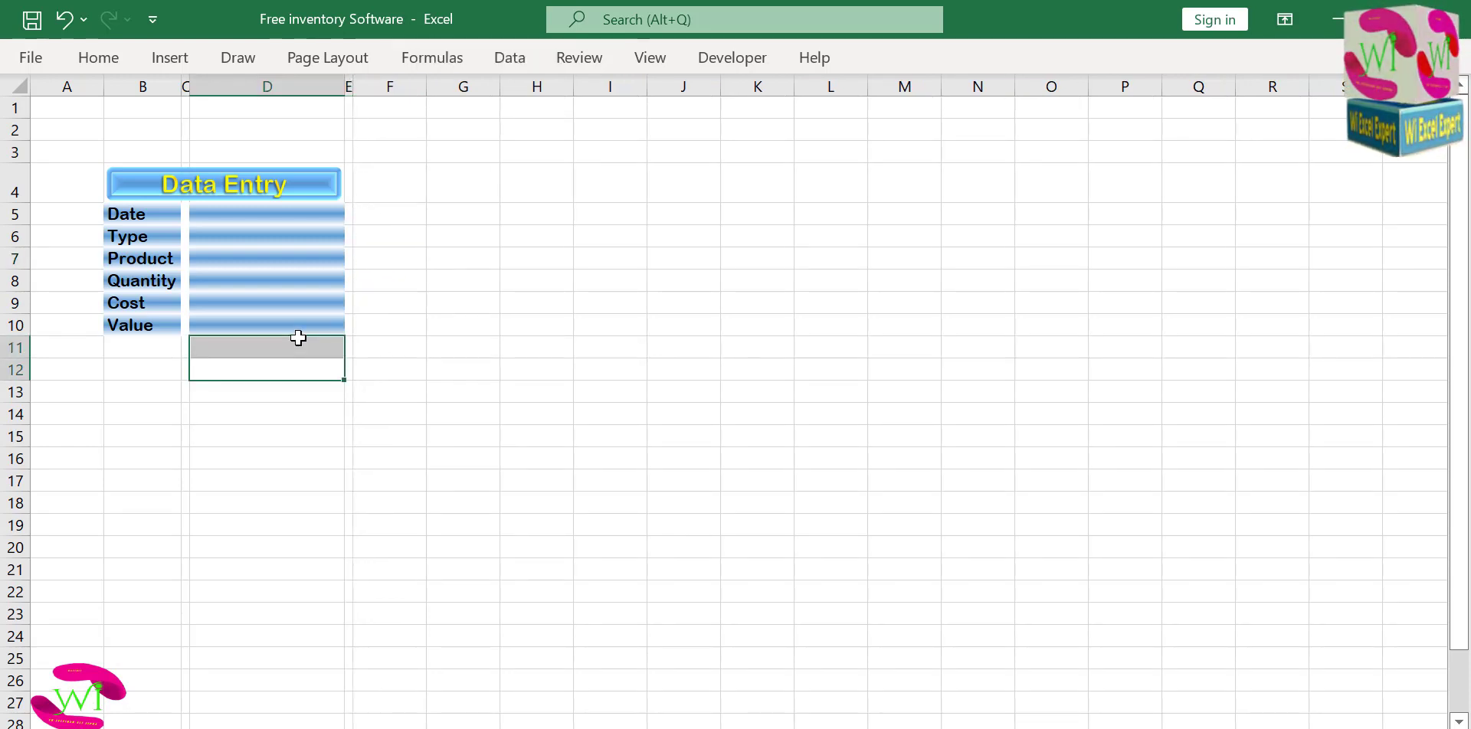
left_click(184, 213)
left_click_drag(185, 213, 184, 331)
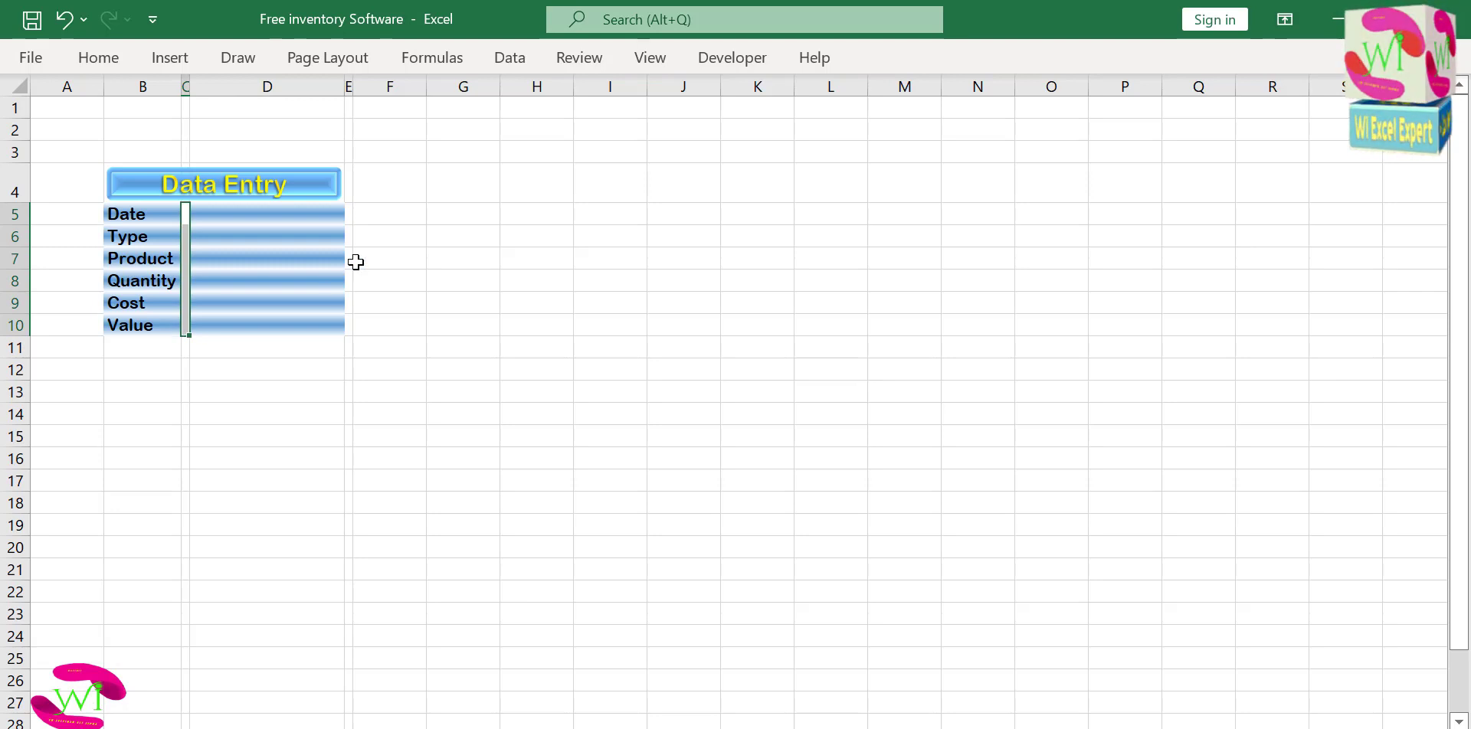
left_click_drag(348, 207, 346, 315)
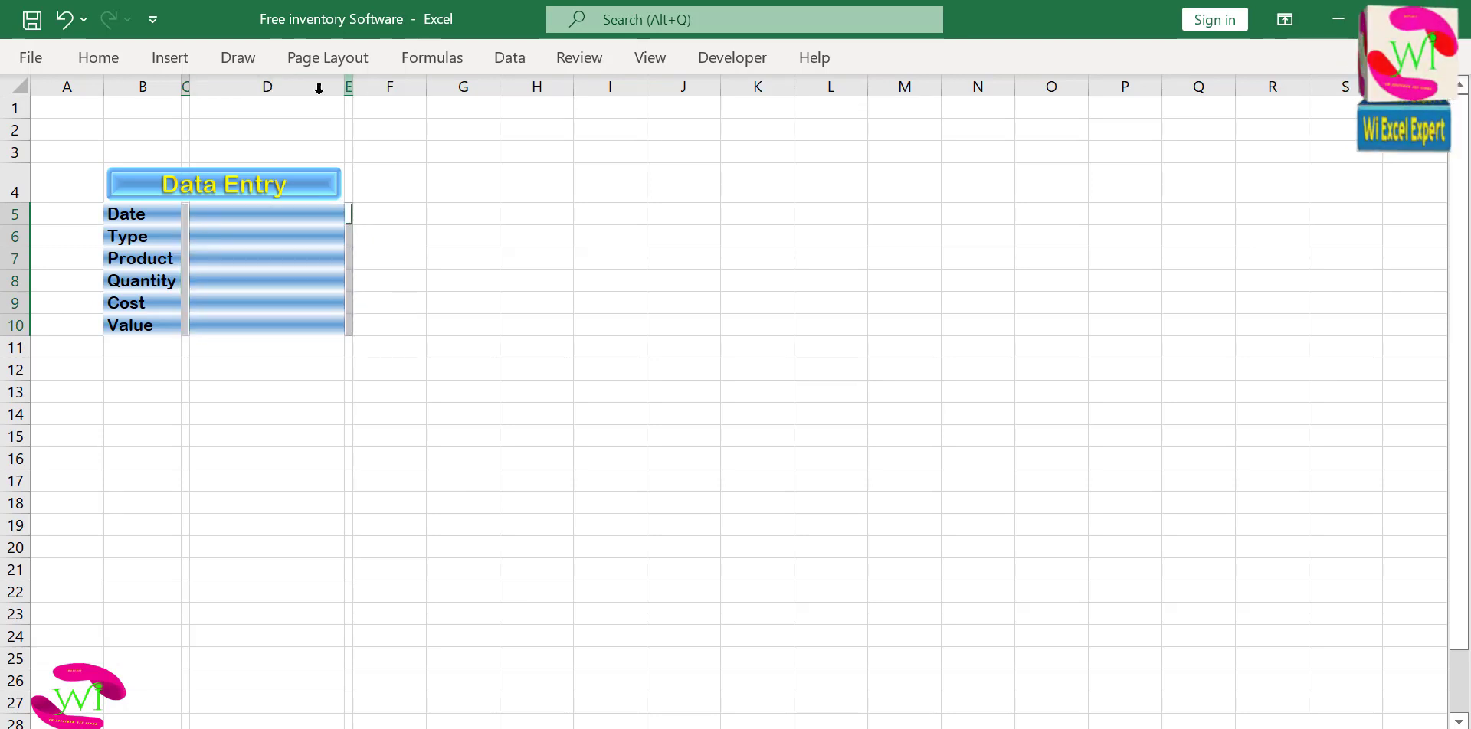
left_click(95, 59)
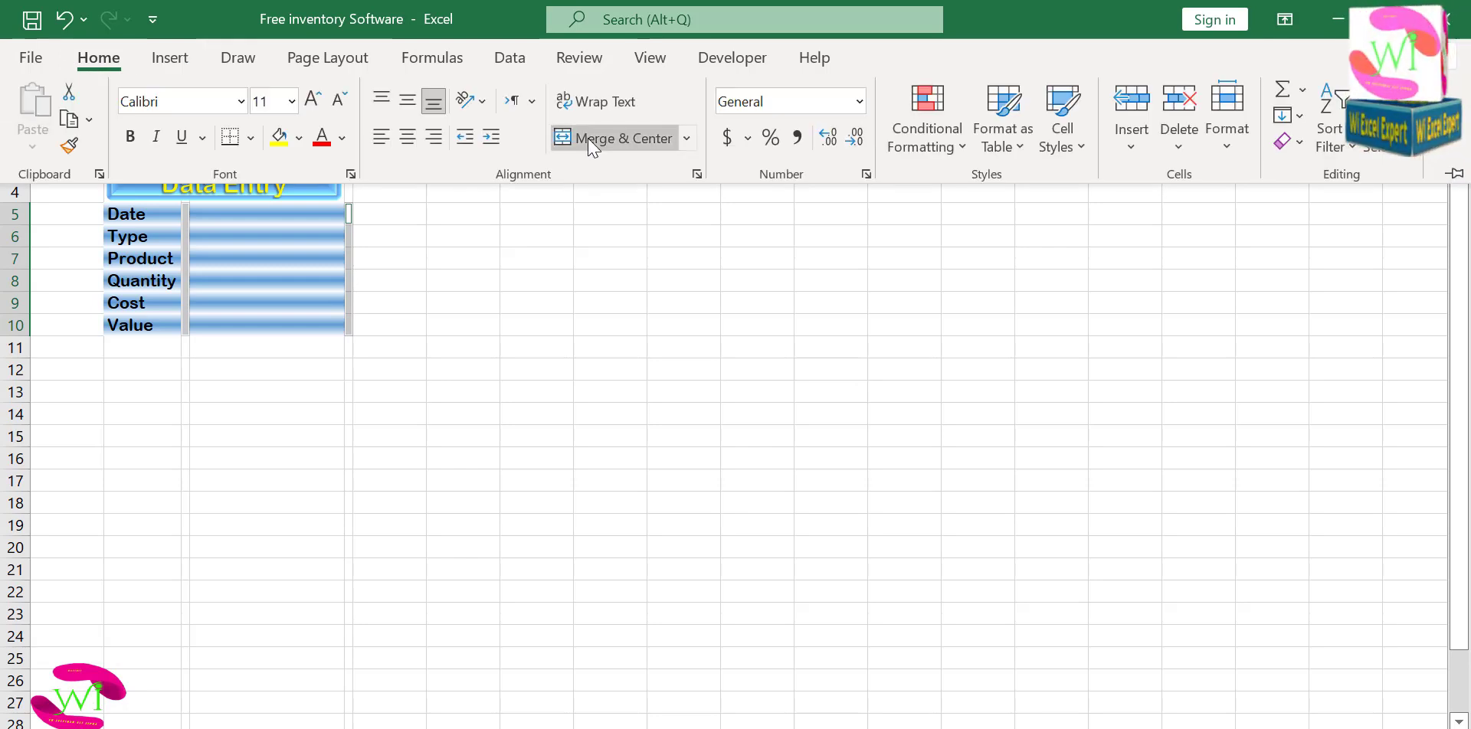
left_click(407, 242)
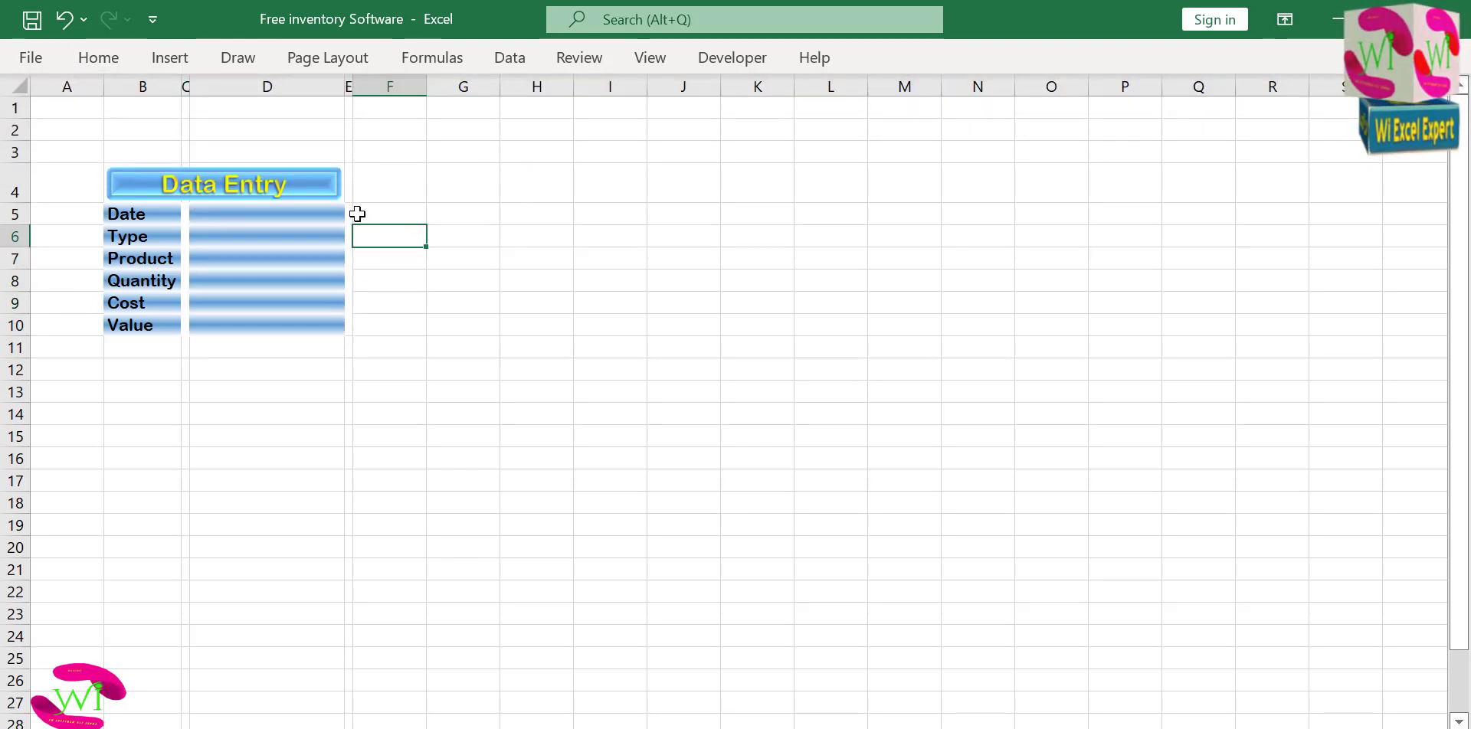
left_click(350, 186)
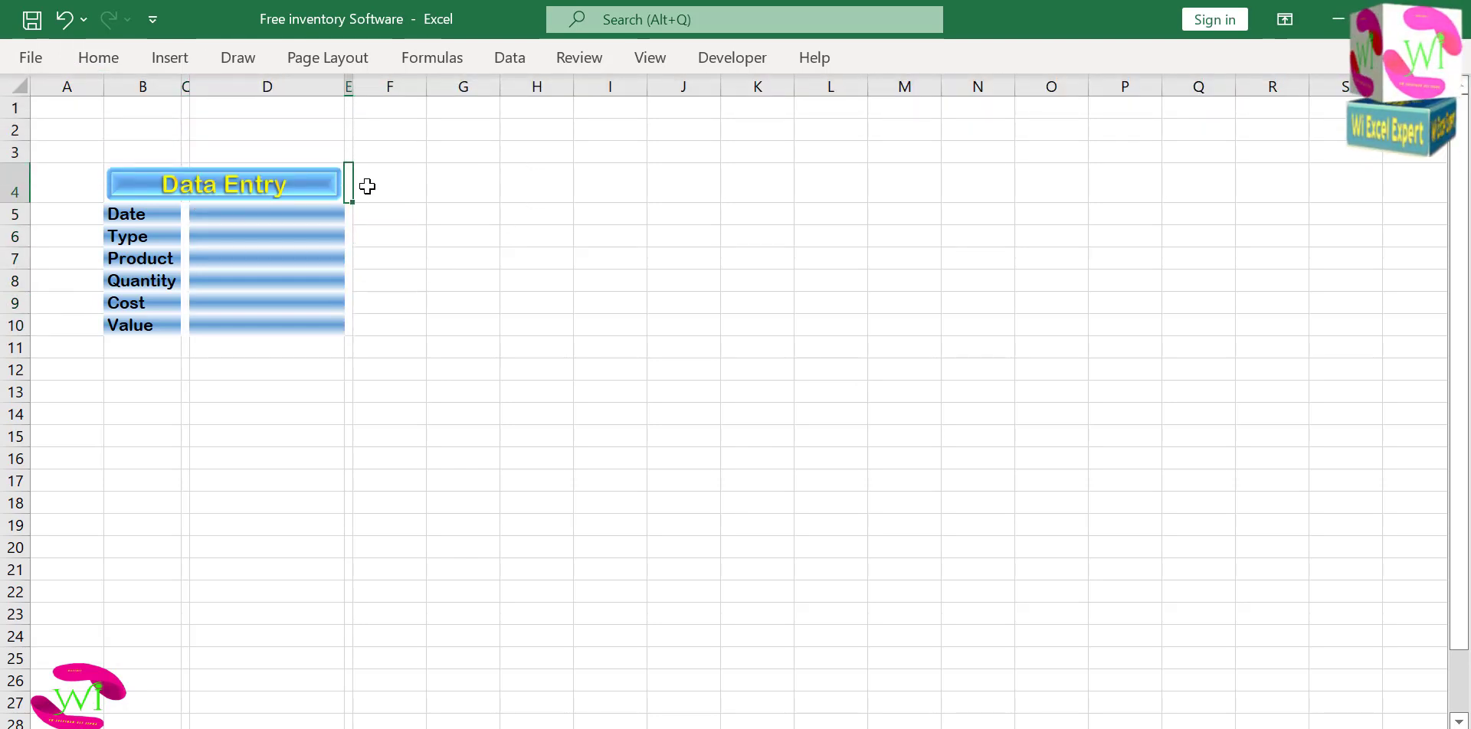
left_click(394, 182)
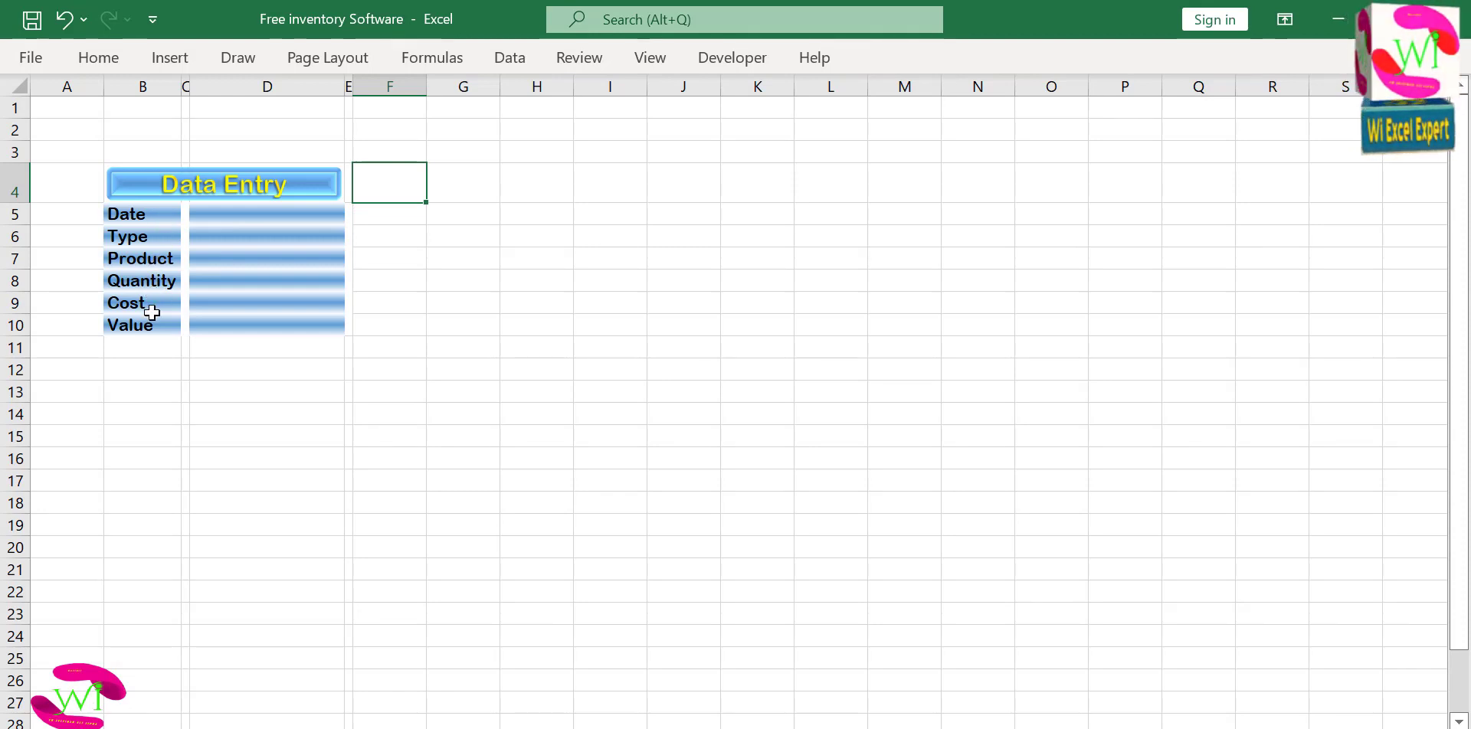
left_click(157, 366)
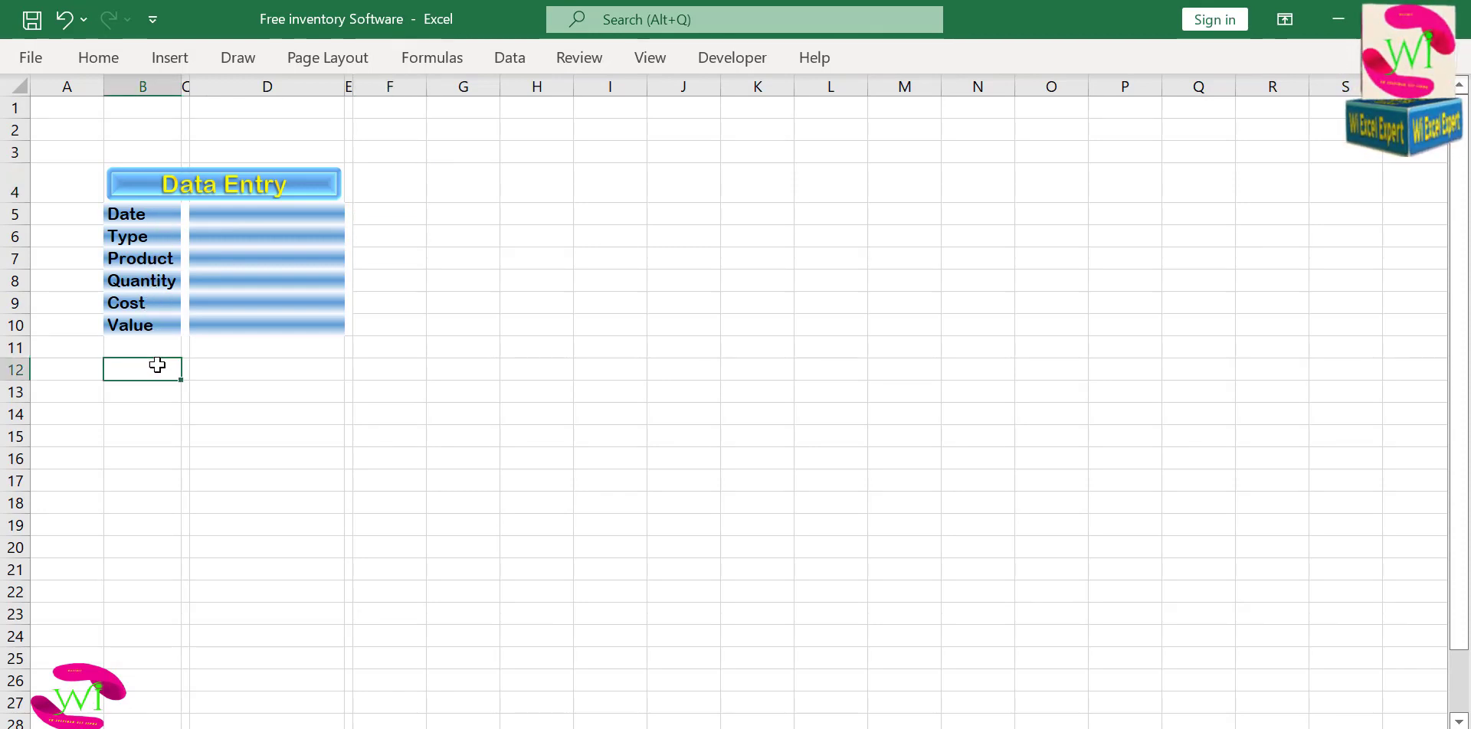
Fill the entire worksheet with a light aqua green chosen from the standard color hexagon.
left_click(18, 84)
left_click(89, 56)
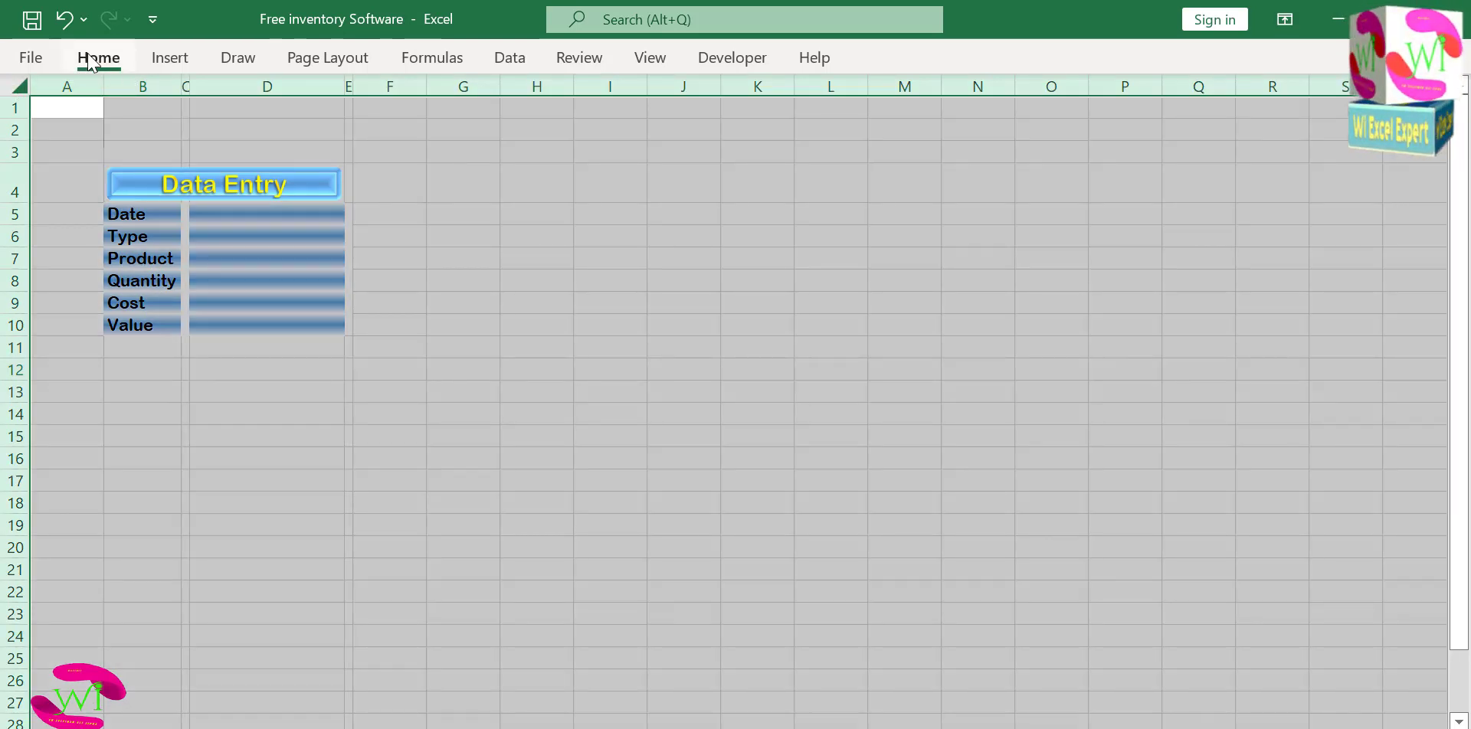
left_click(300, 138)
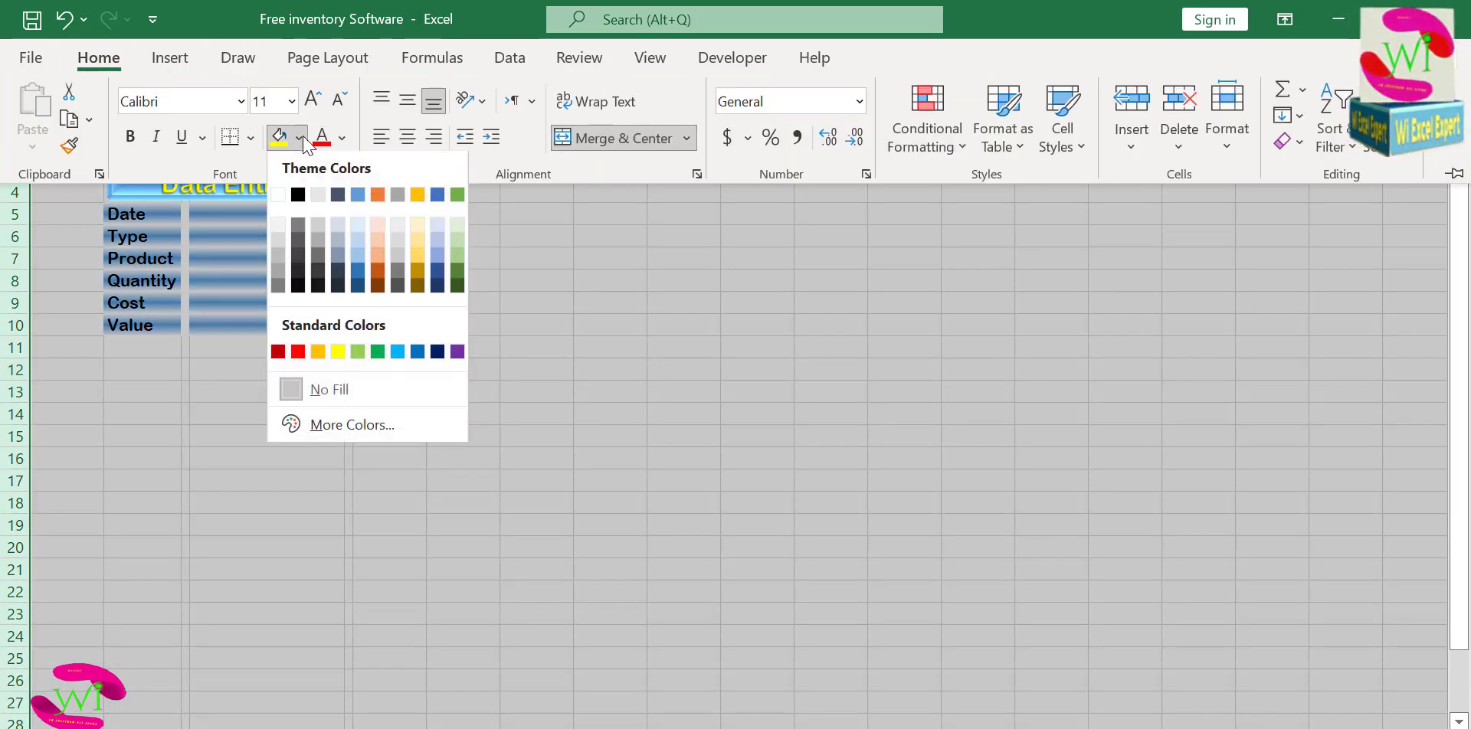
left_click(351, 434)
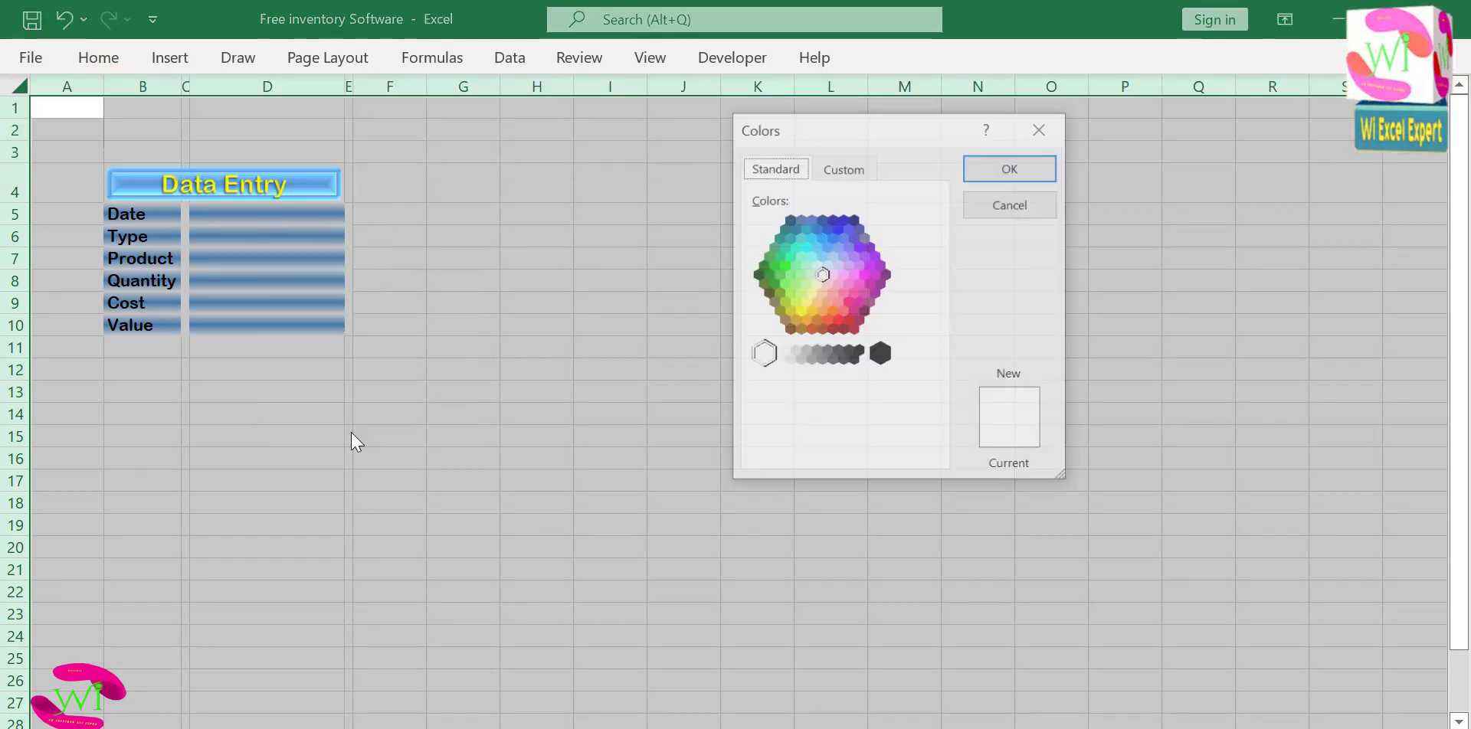
left_click(802, 259)
left_click(1041, 170)
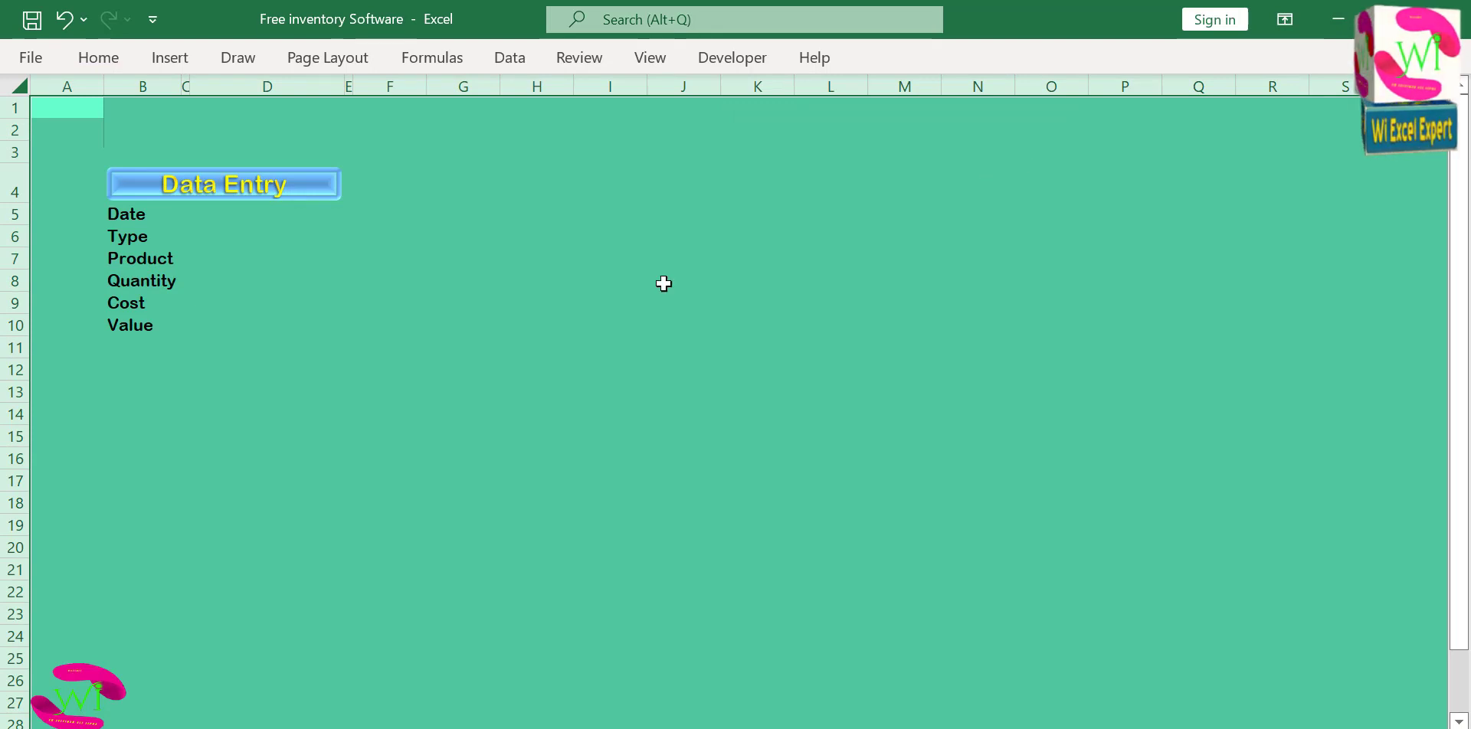
left_click(421, 344)
left_click(215, 236)
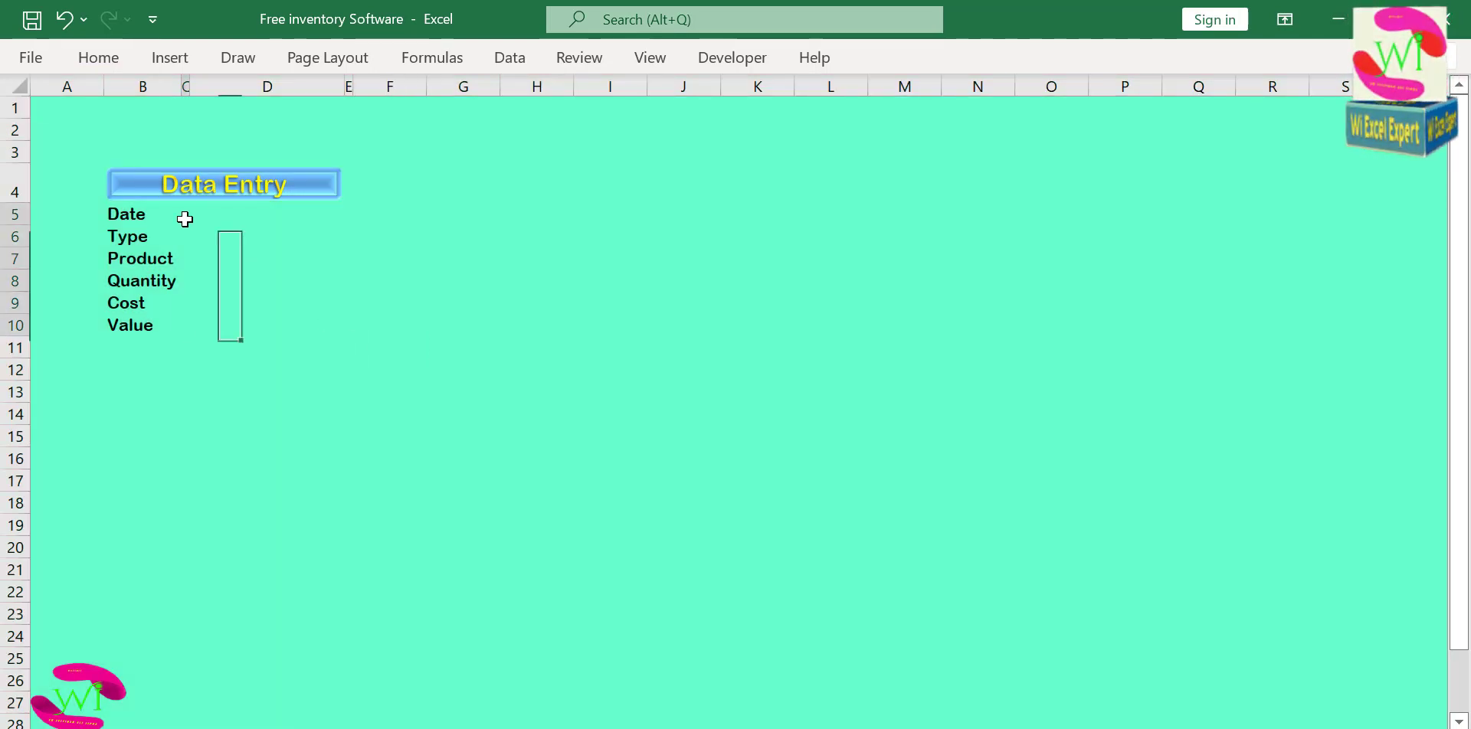
Give the label cells B5:B10 and entry cells D5:D10 a white-to-green horizontal gradient fill with the green band in the middle.
left_click_drag(131, 217, 145, 325)
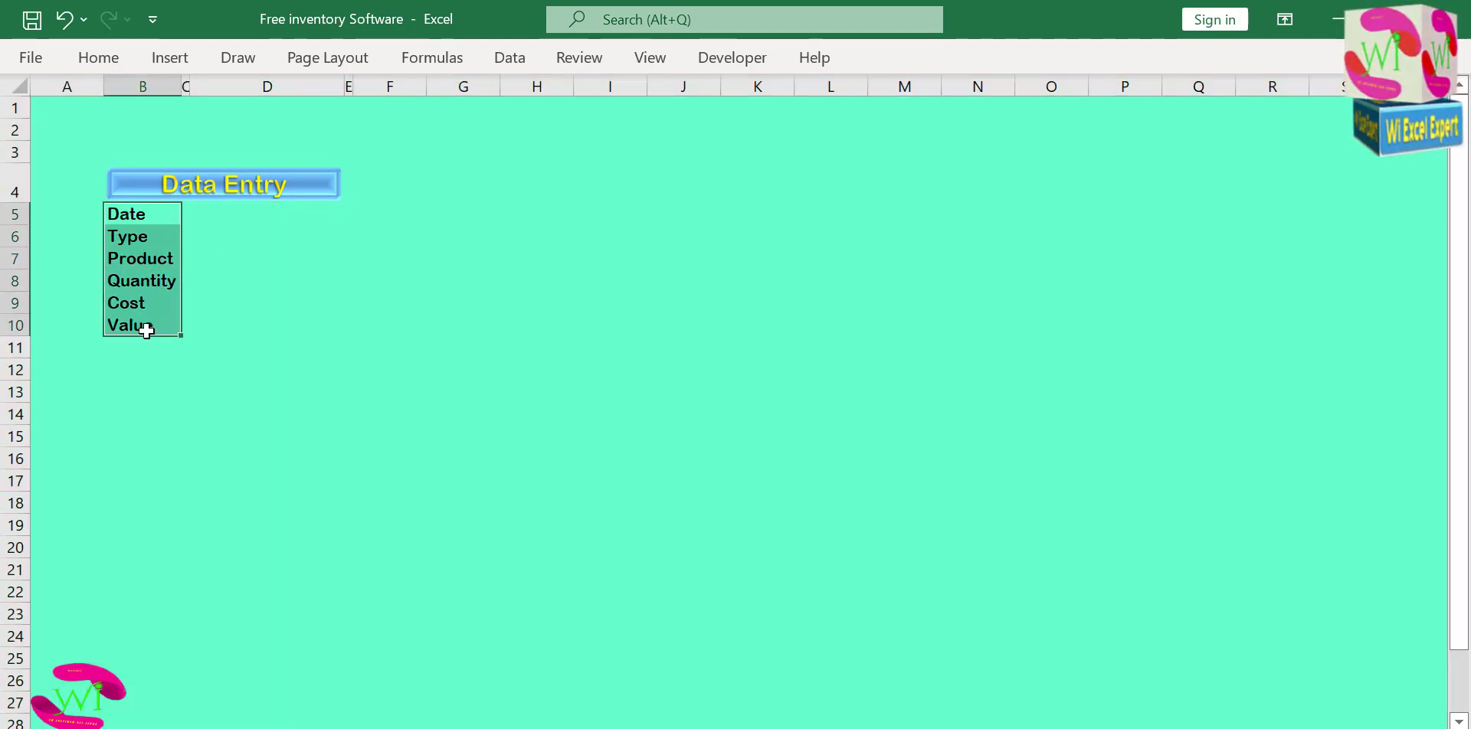
left_click_drag(296, 217, 279, 316)
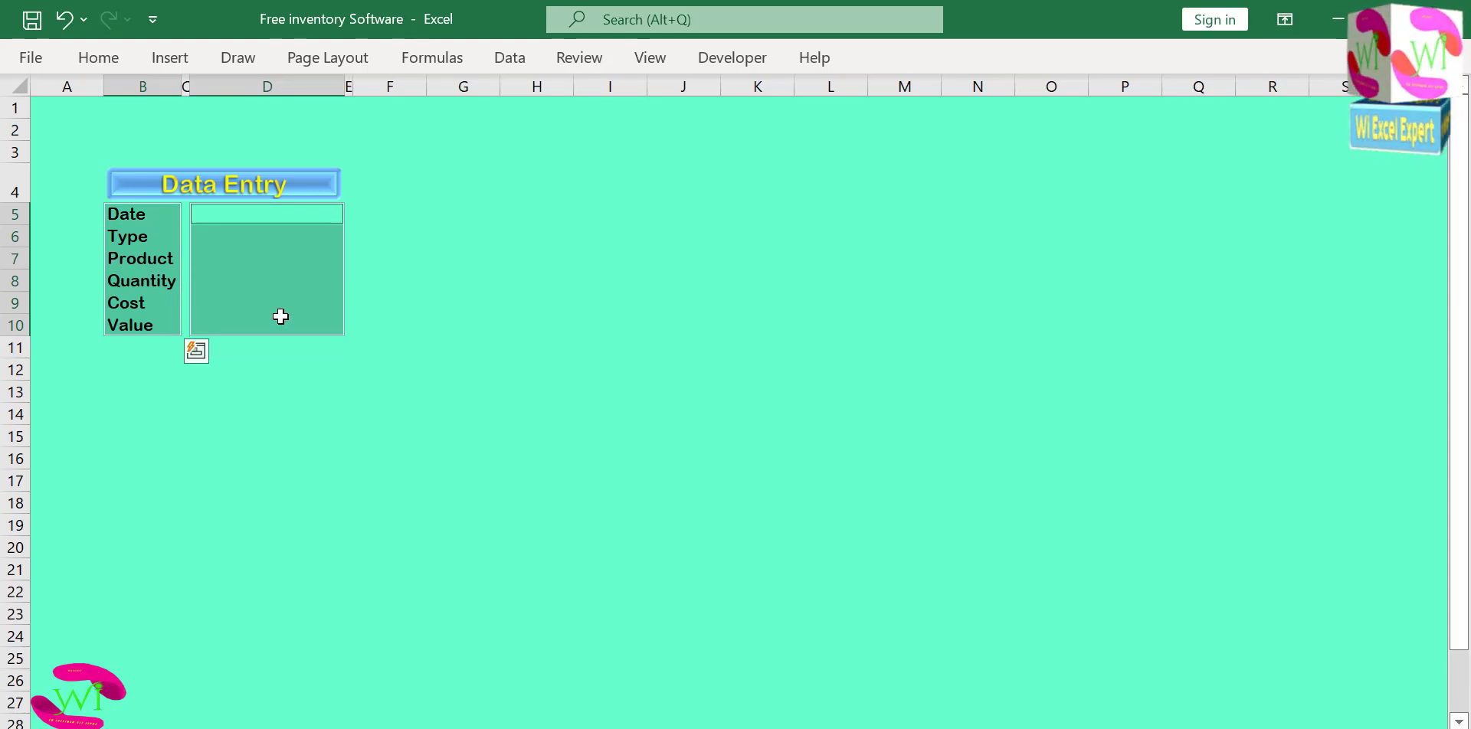
left_click(98, 57)
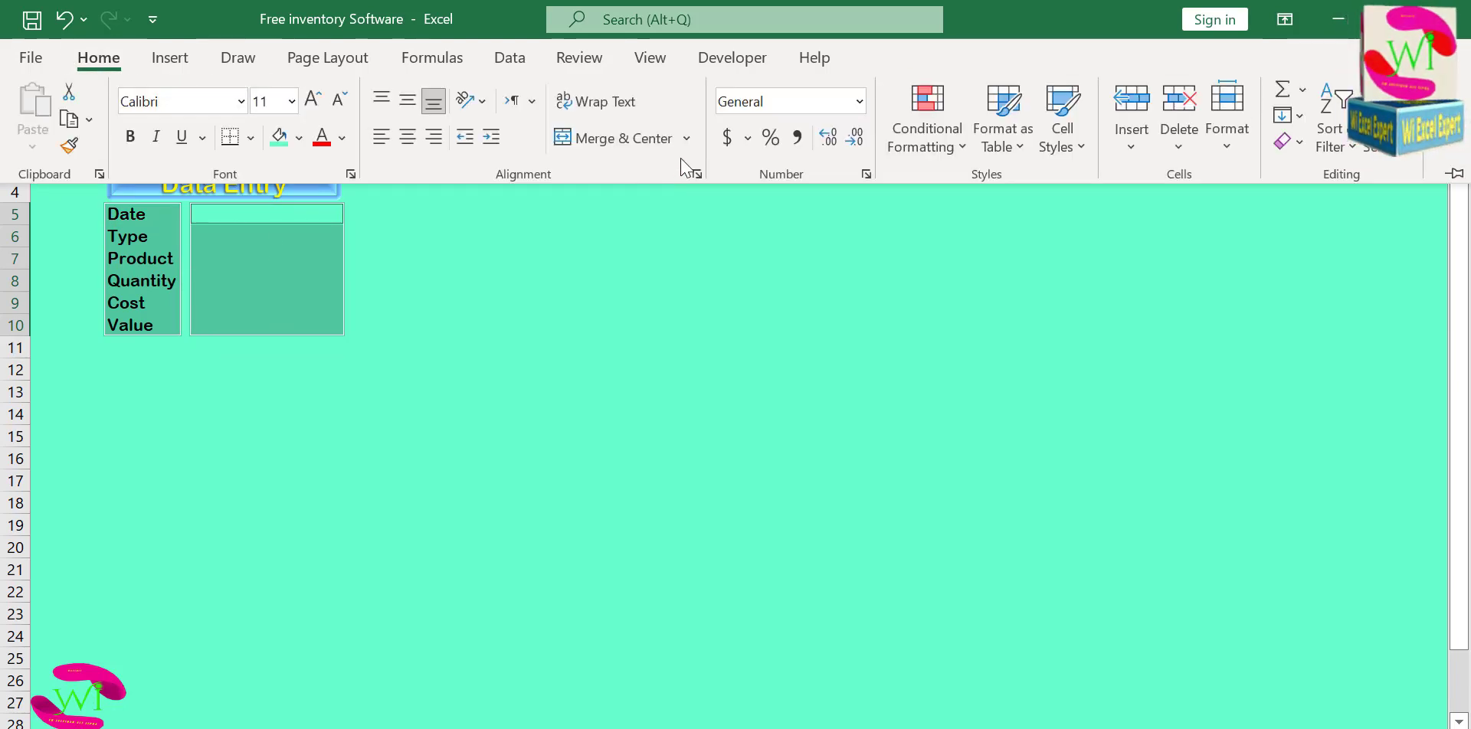
left_click(866, 174)
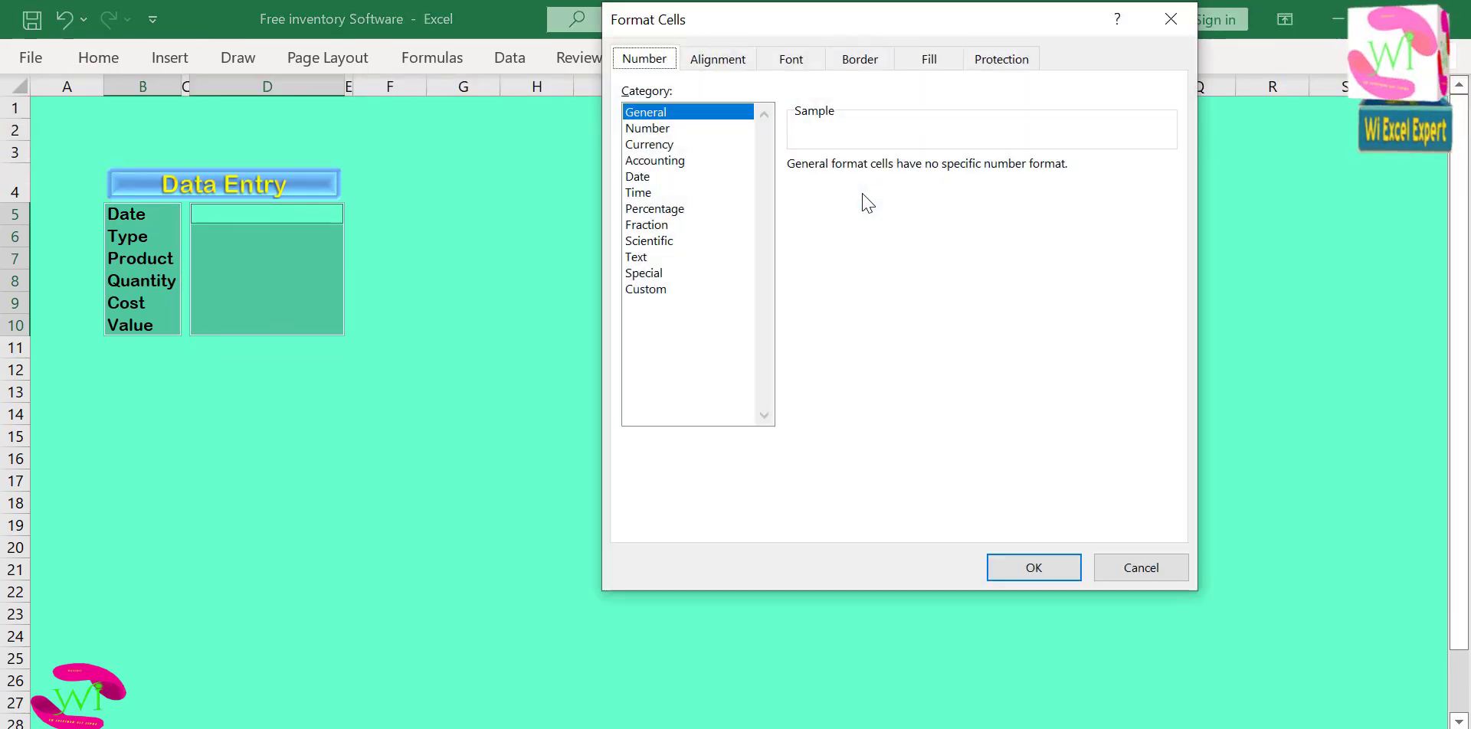
left_click(927, 59)
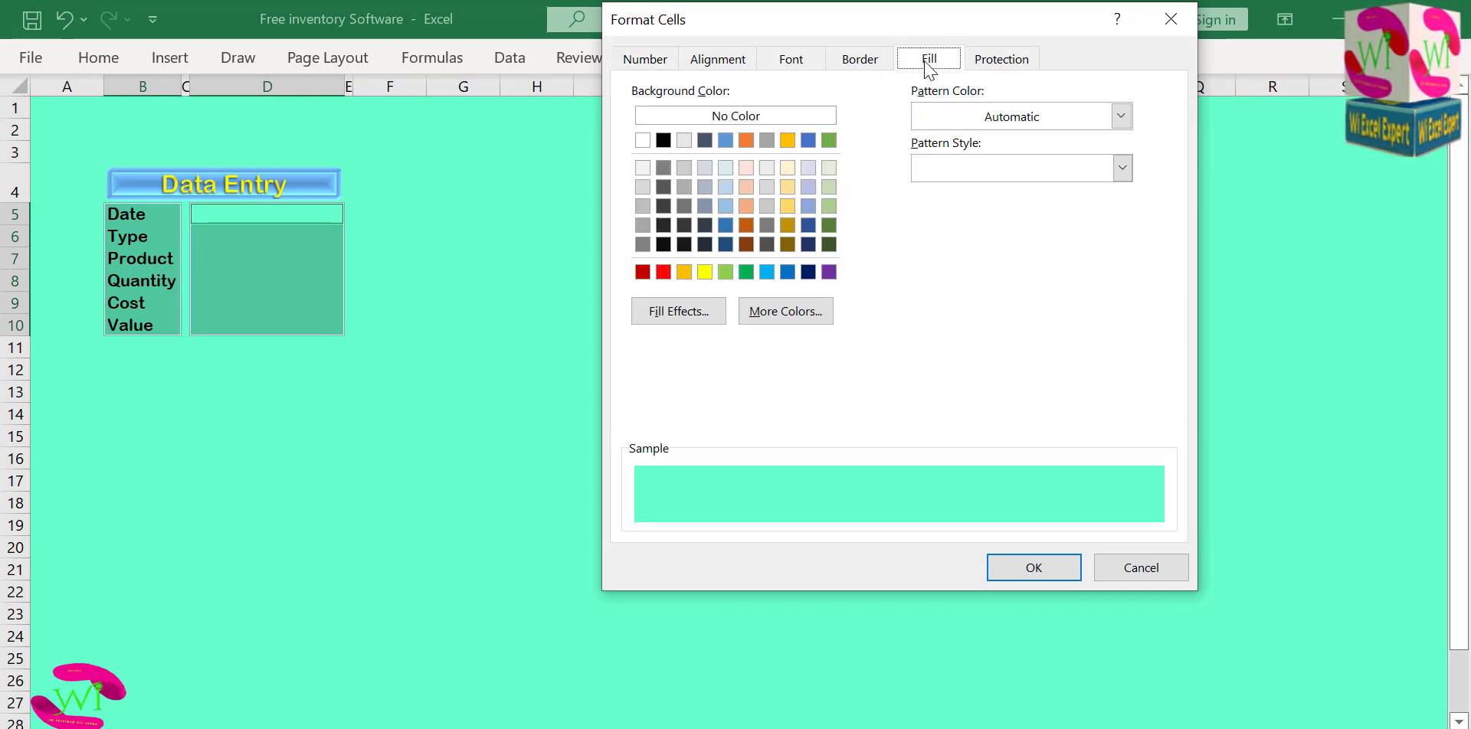
left_click(689, 316)
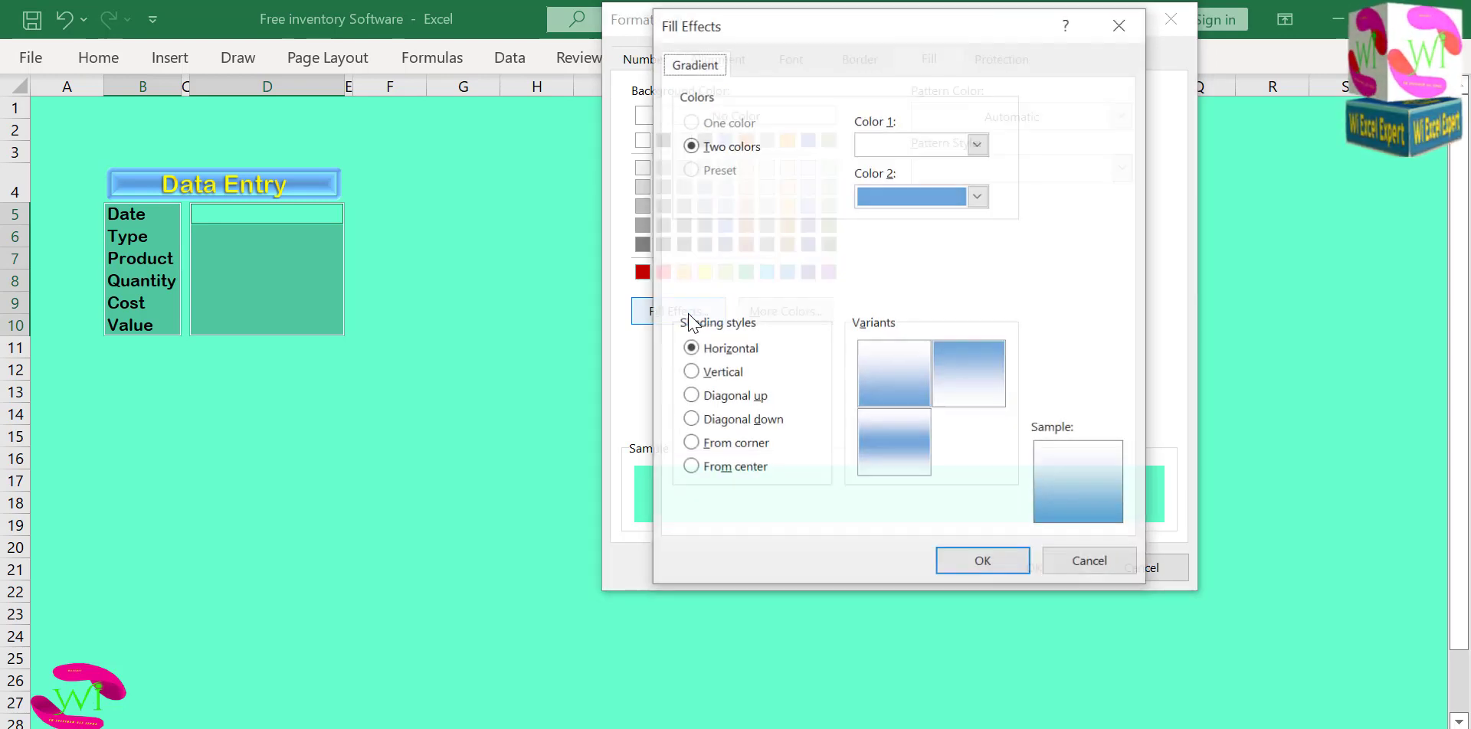
left_click(978, 196)
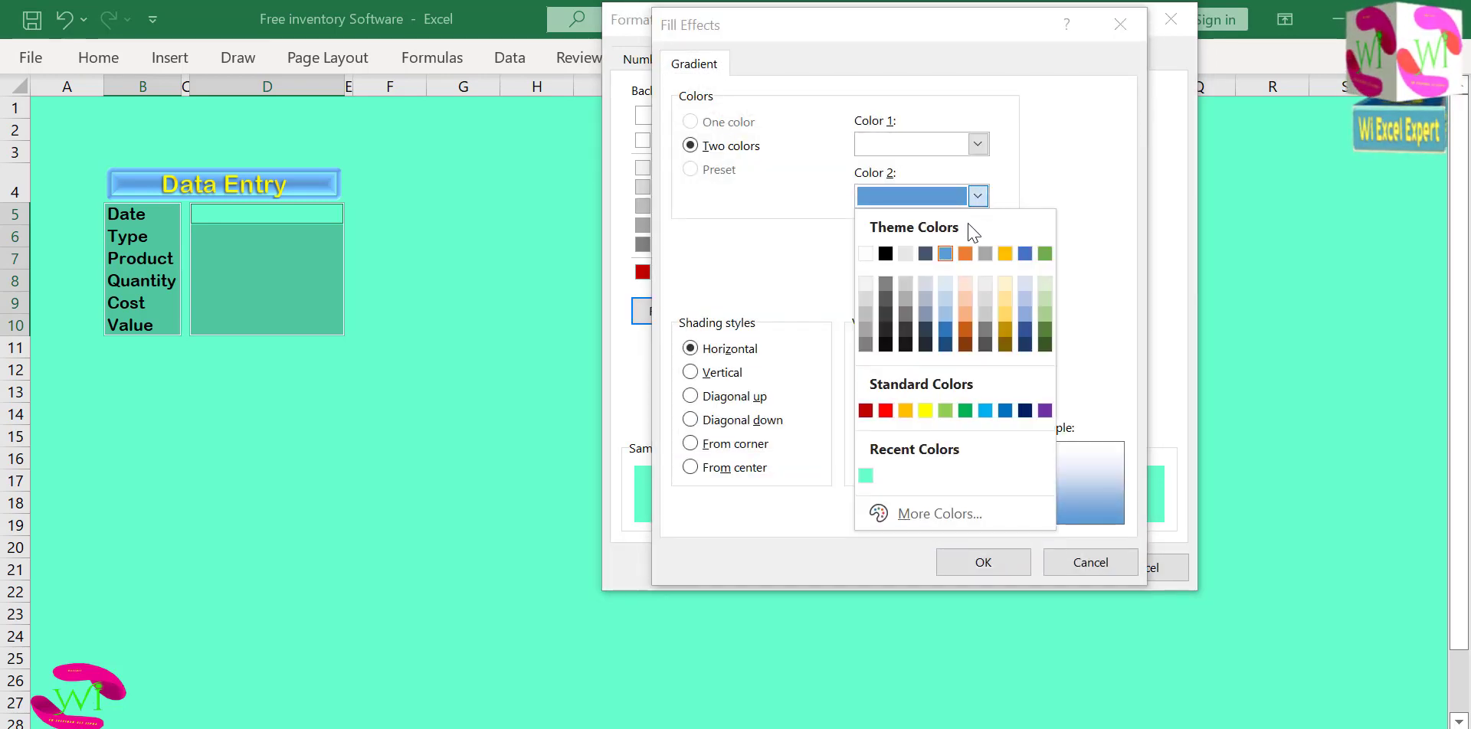
left_click(965, 411)
left_click(883, 431)
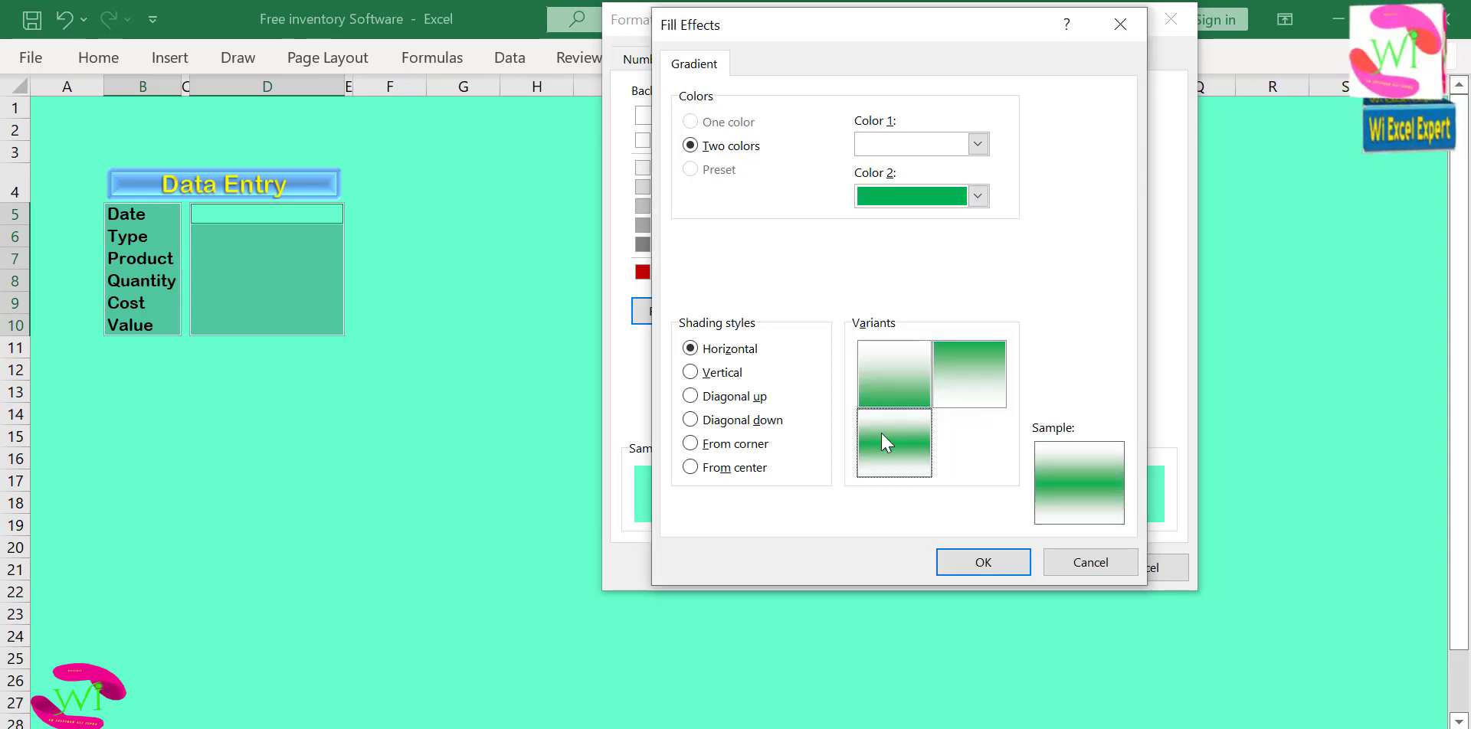
left_click(974, 567)
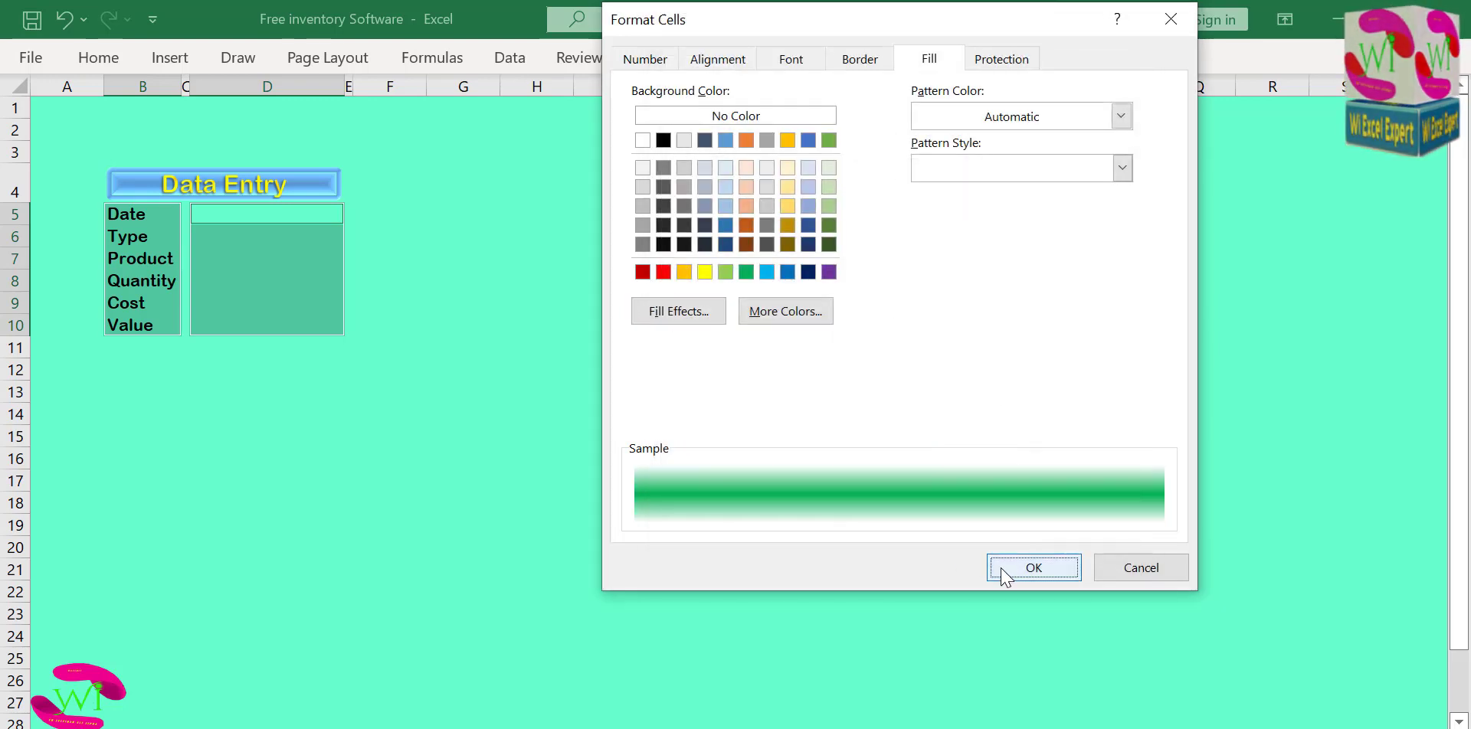
left_click(993, 566)
left_click(517, 362)
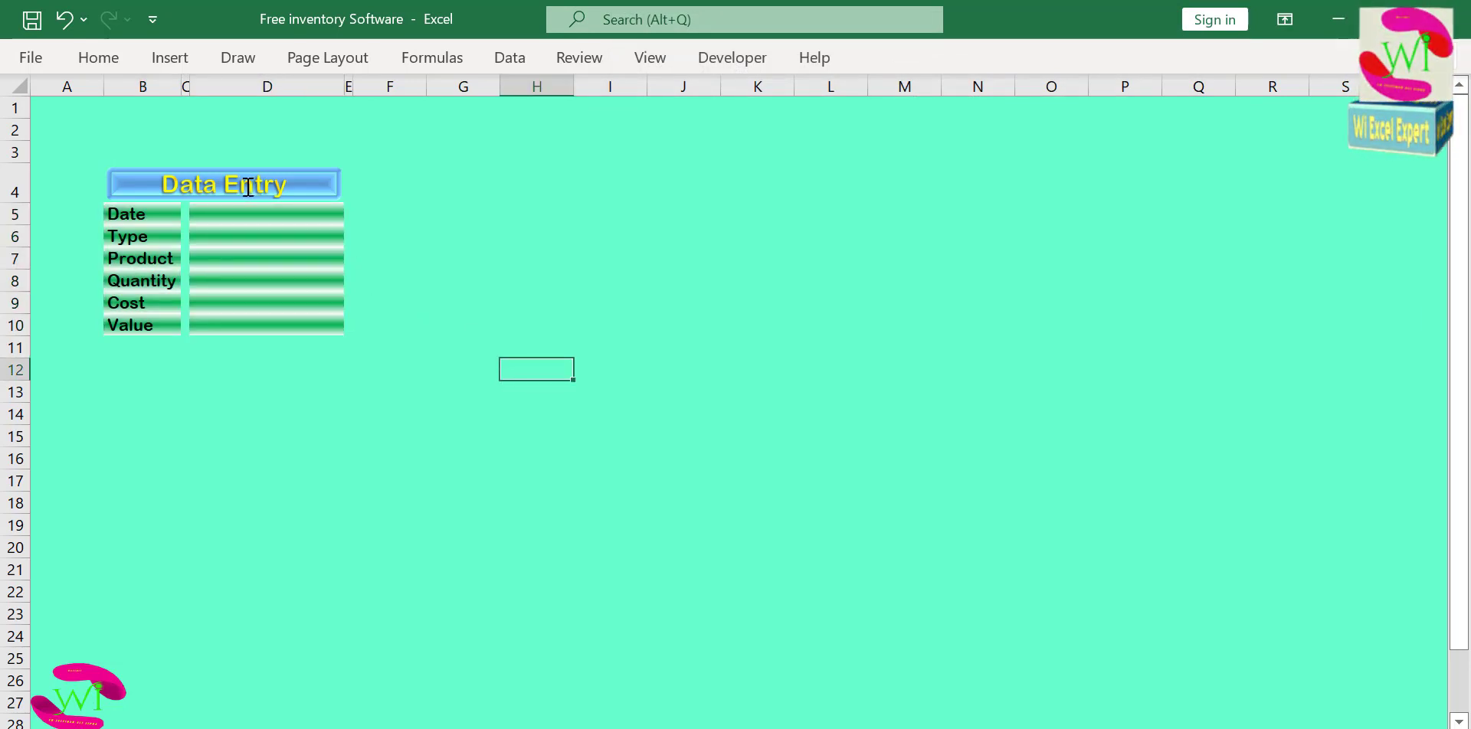
Fill the entire worksheet with the custom light gold color #F5D271.
left_click(14, 85)
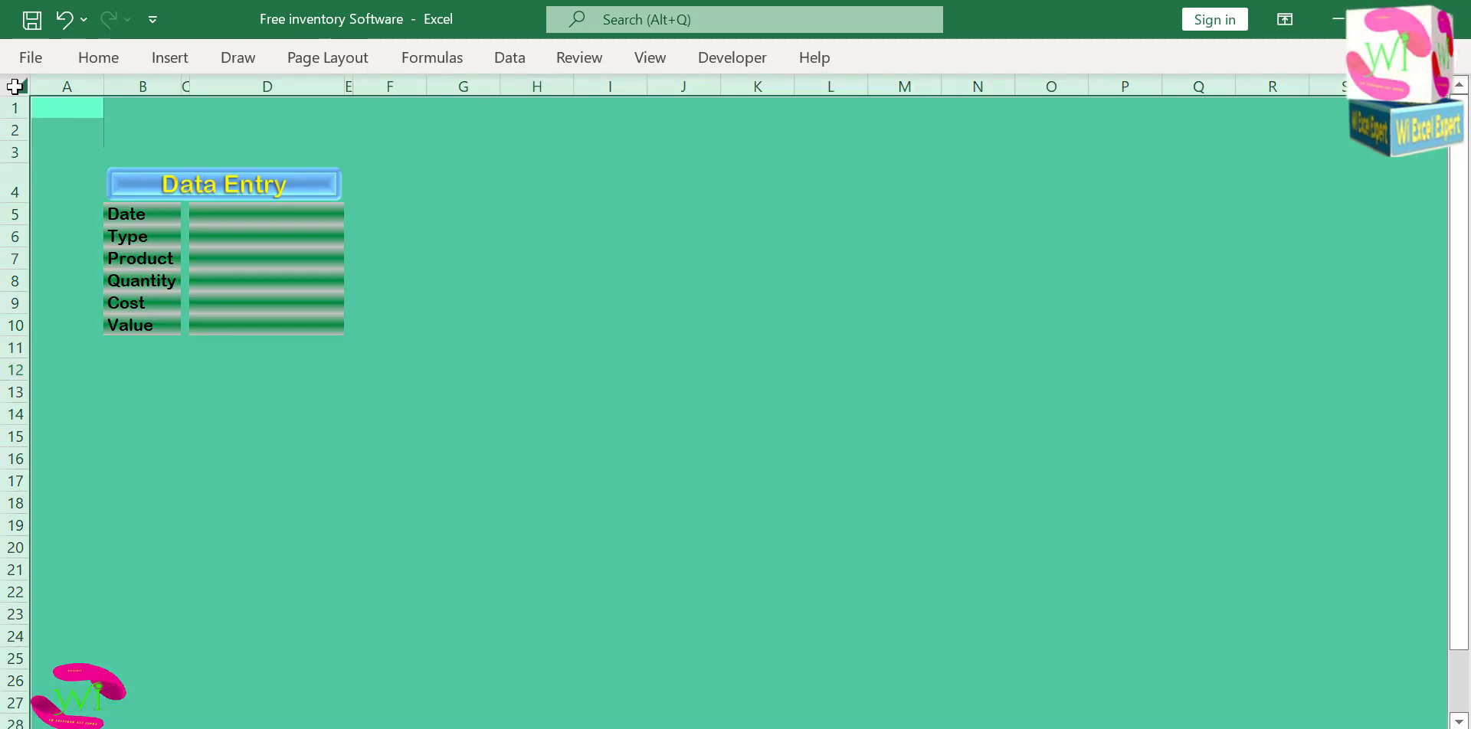
left_click(98, 58)
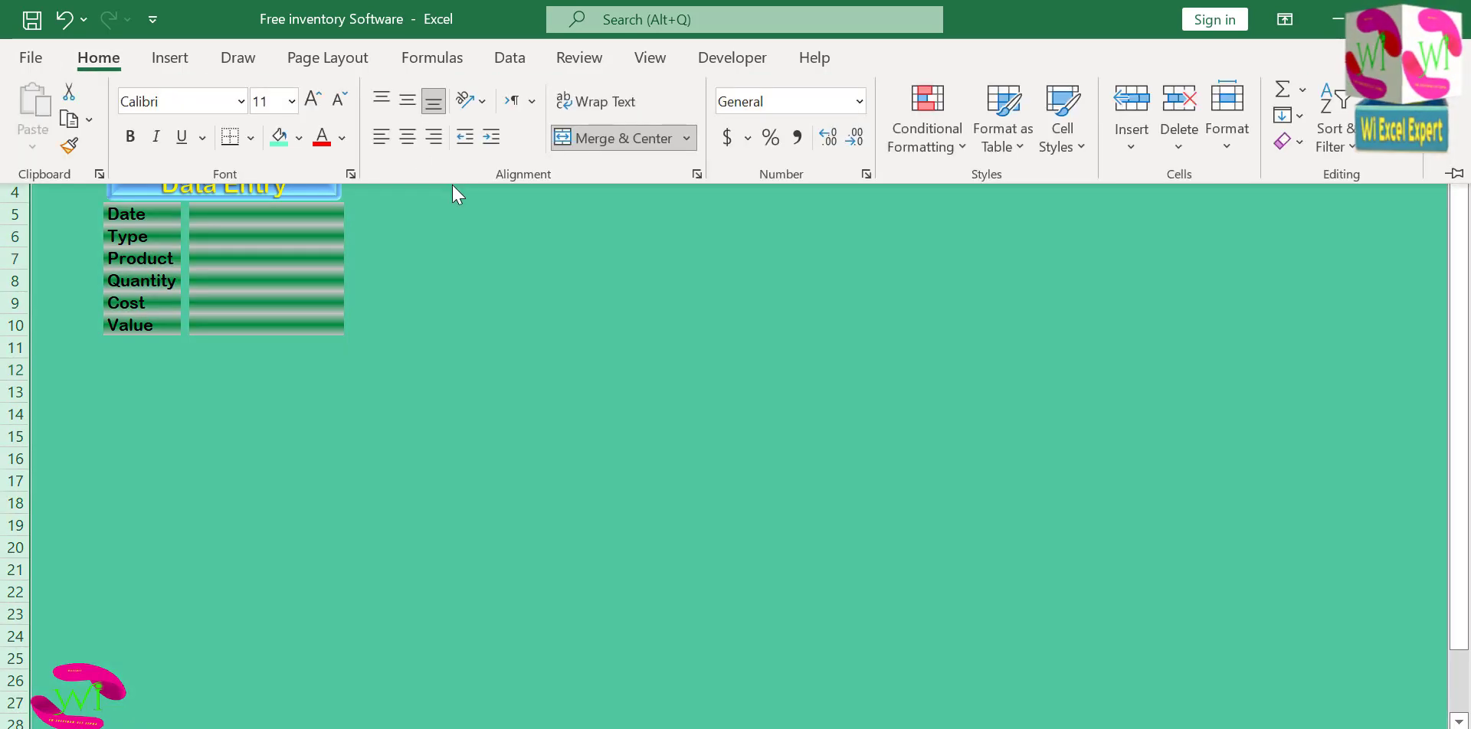
left_click(299, 138)
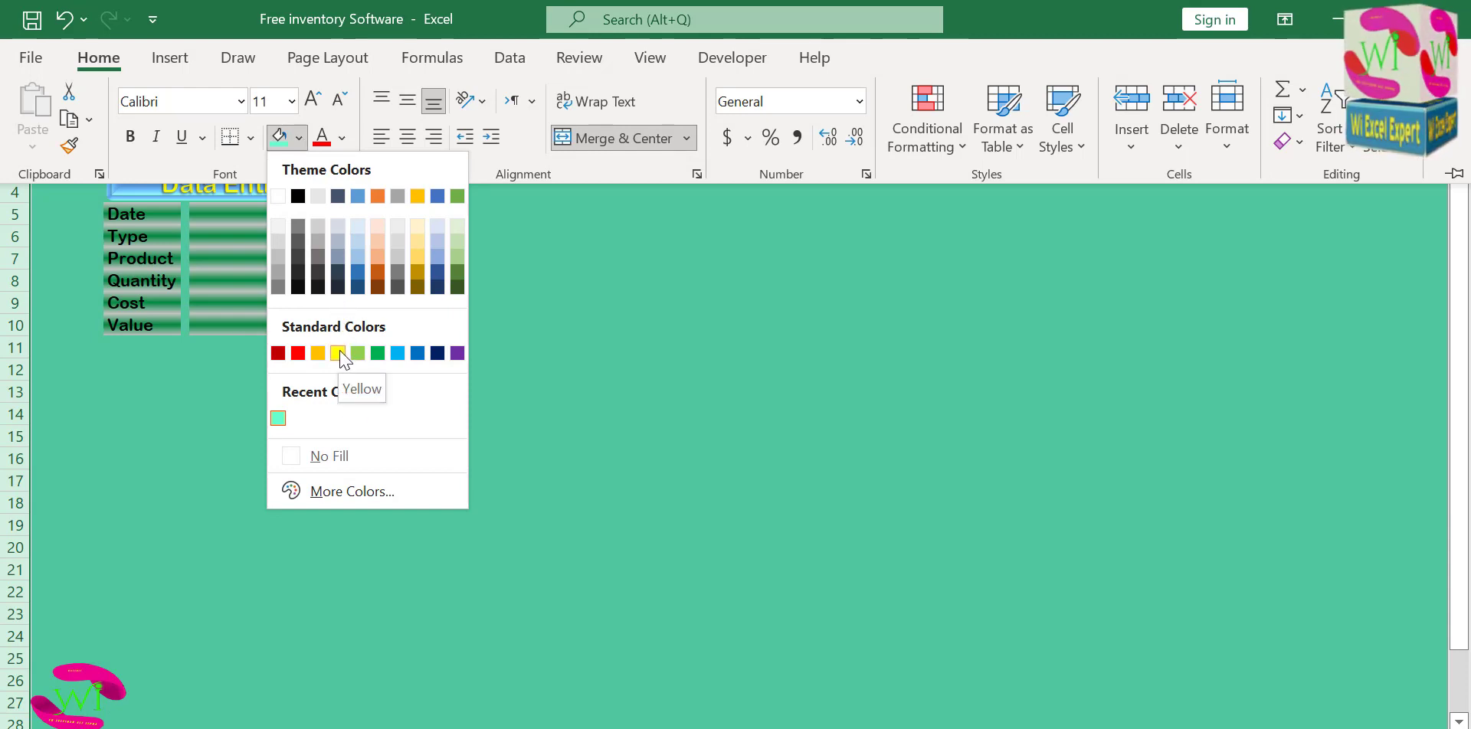
left_click(349, 491)
left_click(854, 169)
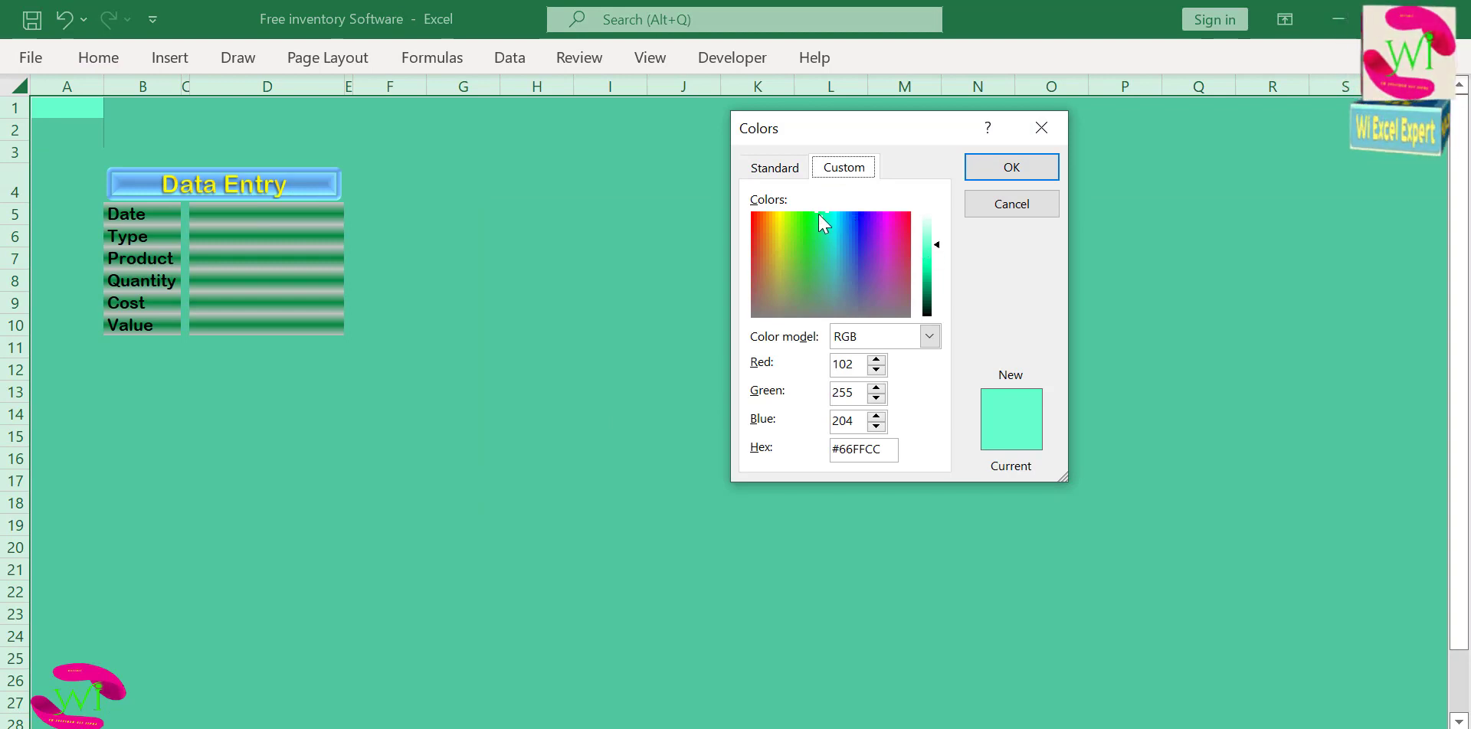
left_click_drag(818, 216, 774, 230)
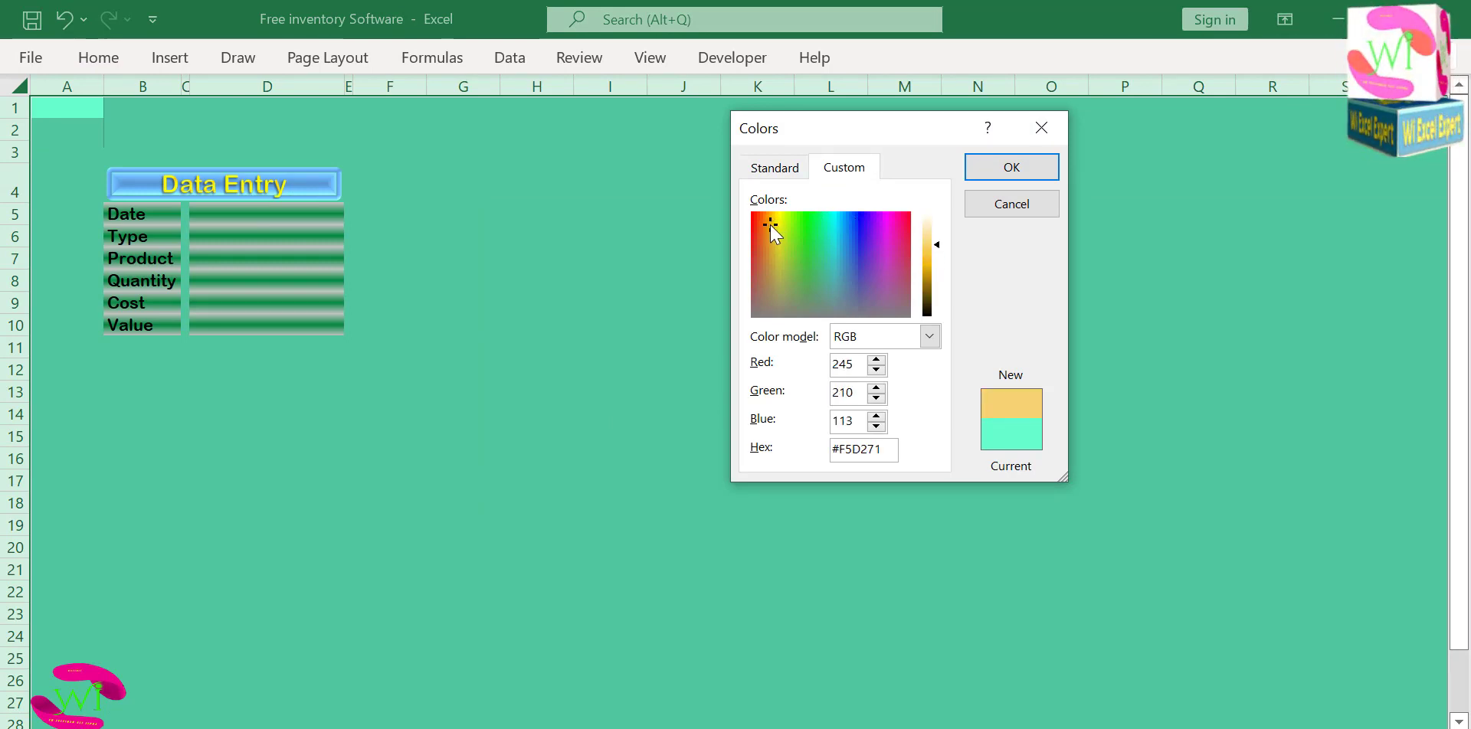
left_click(1008, 165)
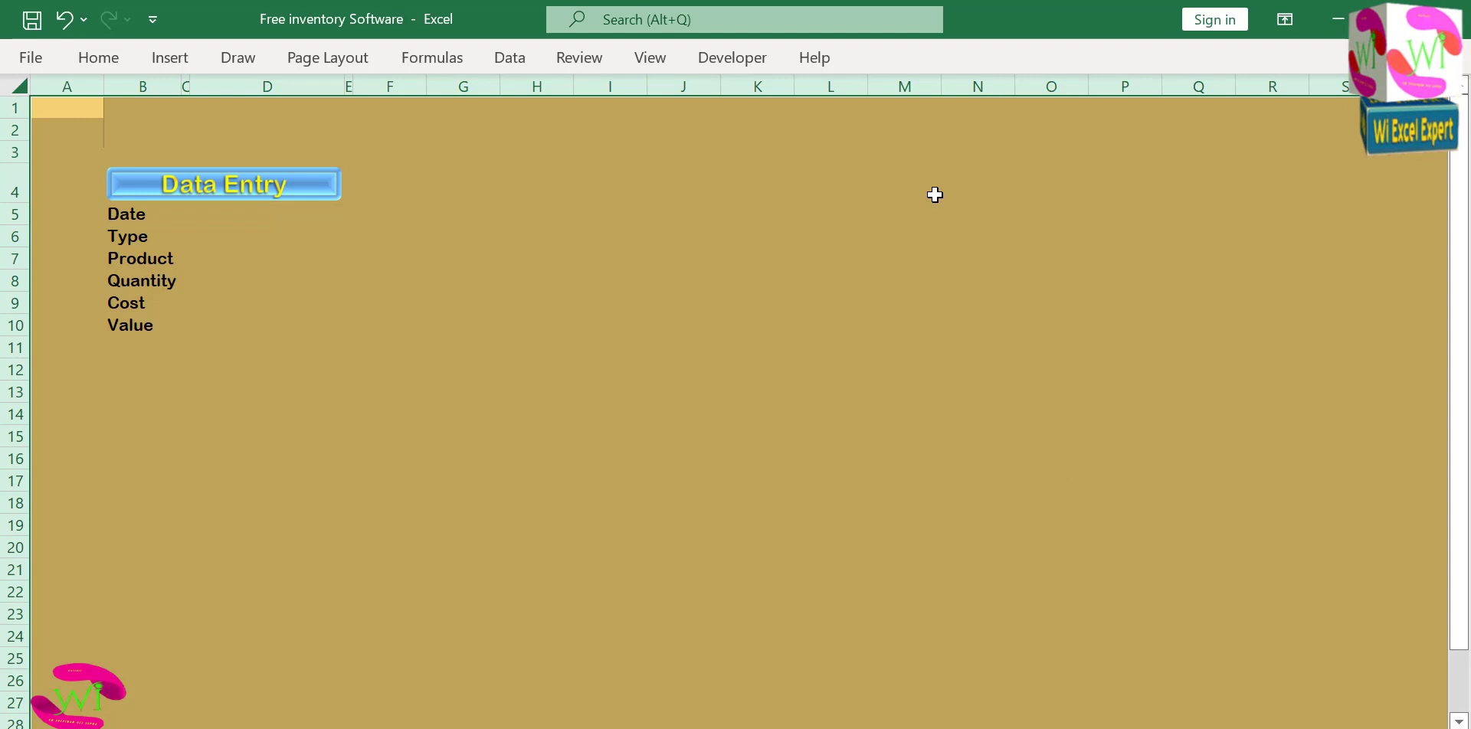
left_click(493, 329)
left_click(204, 215)
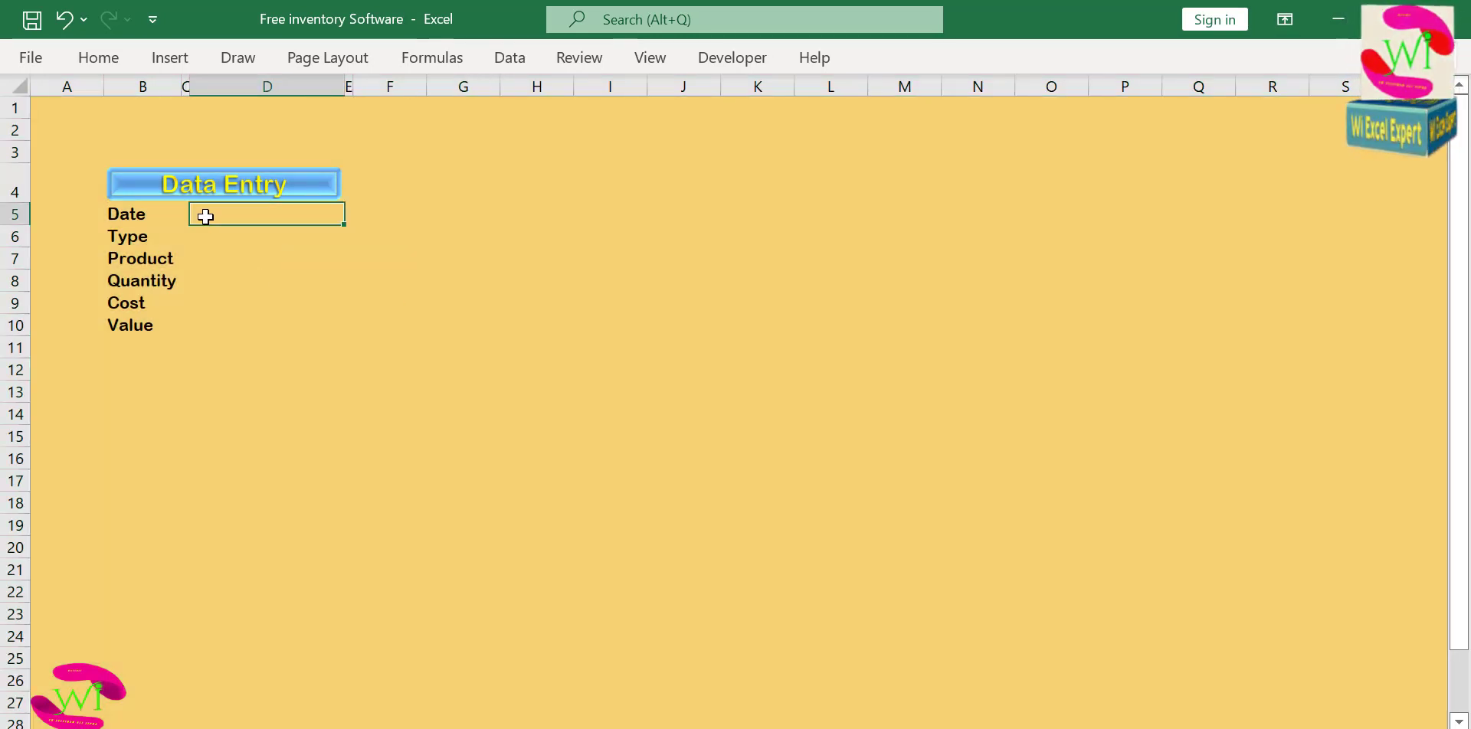
left_click_drag(119, 214, 115, 304)
left_click(137, 220)
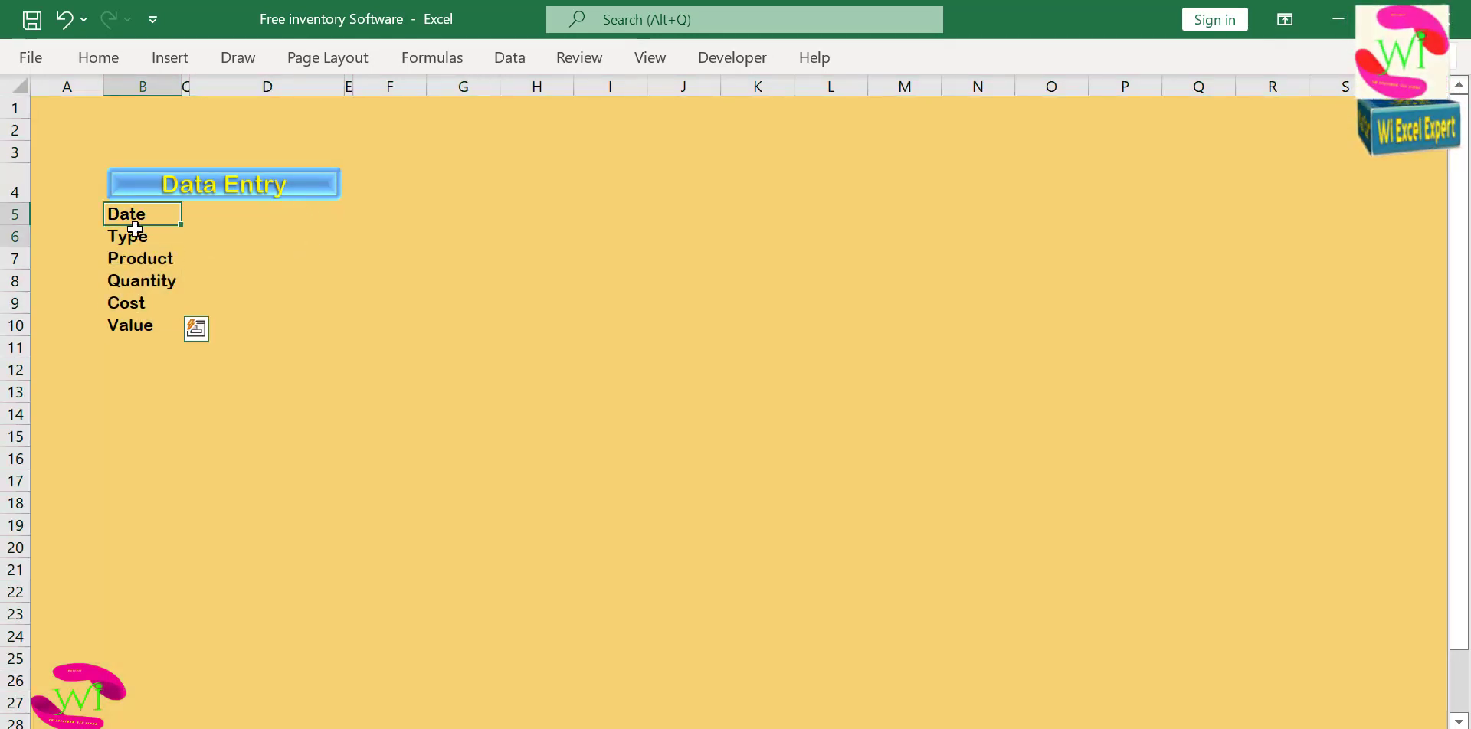
left_click_drag(134, 228, 139, 328)
mouse_move(298, 206)
left_mouse_down()
mouse_move(312, 279)
mouse_move(296, 210)
left_mouse_up()
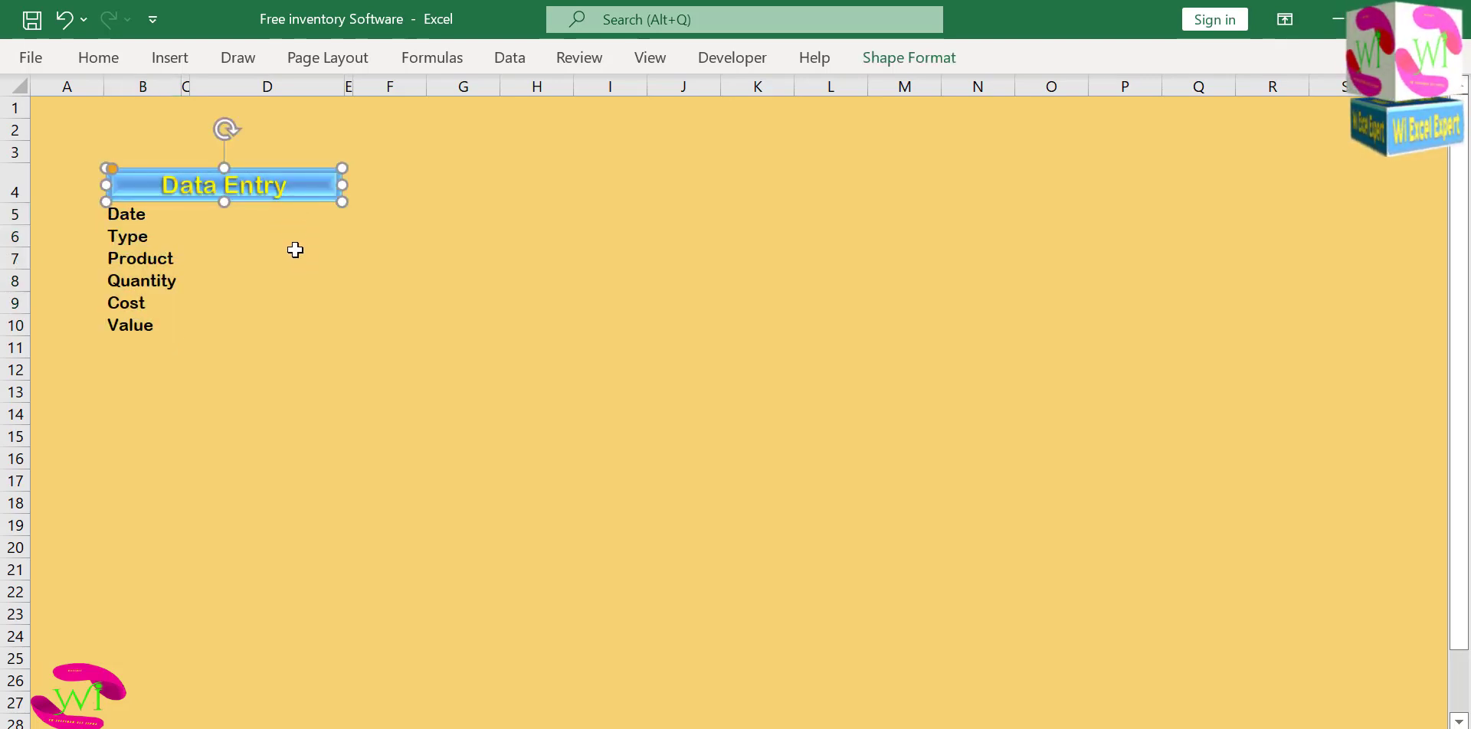
key("ctrl+z")
left_click_drag(149, 222, 145, 328)
left_click_drag(311, 319, 310, 303)
Set a white and light green horizontal gradient fill with a central green band for label cells B5:B10 and entry cells D5:D10.
left_click_drag(141, 216, 142, 325)
left_click_drag(282, 219, 286, 320)
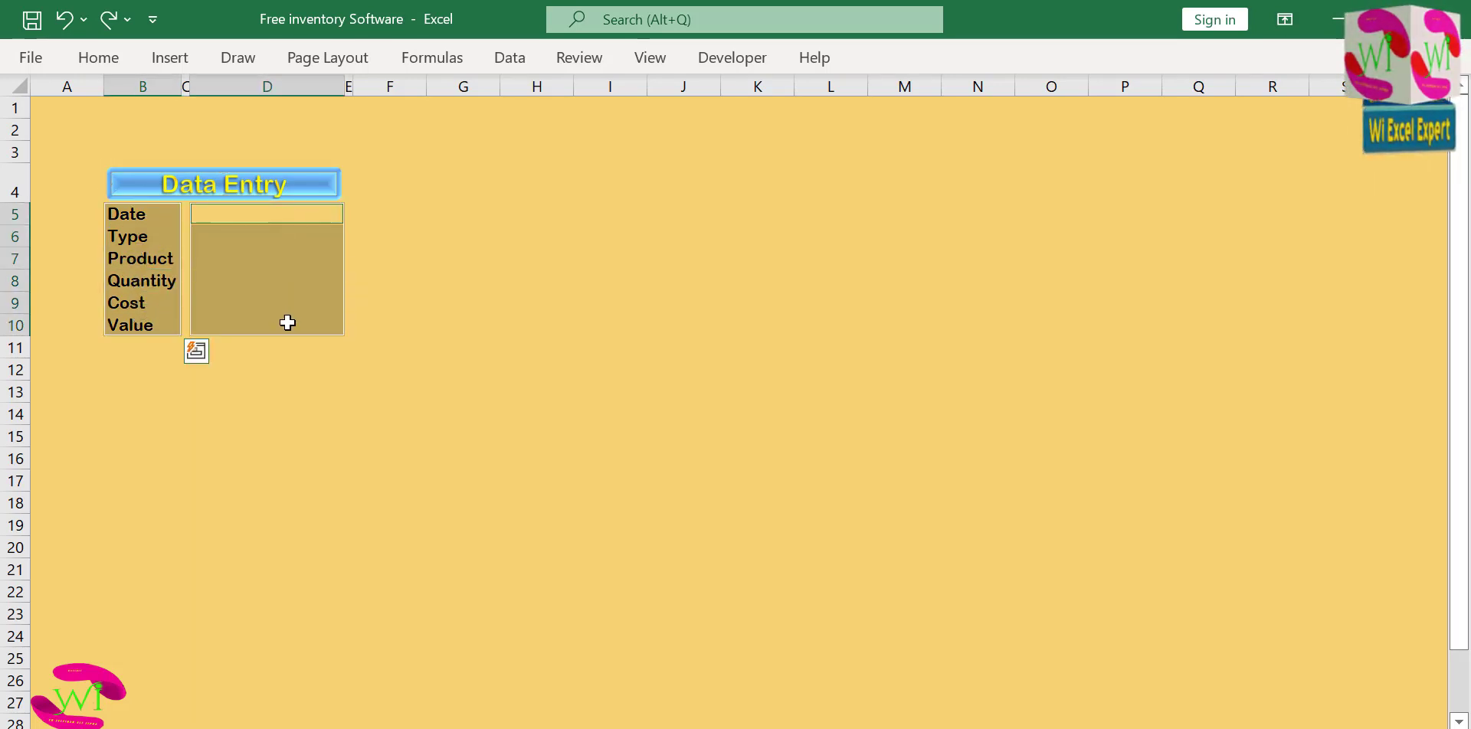
left_click(114, 66)
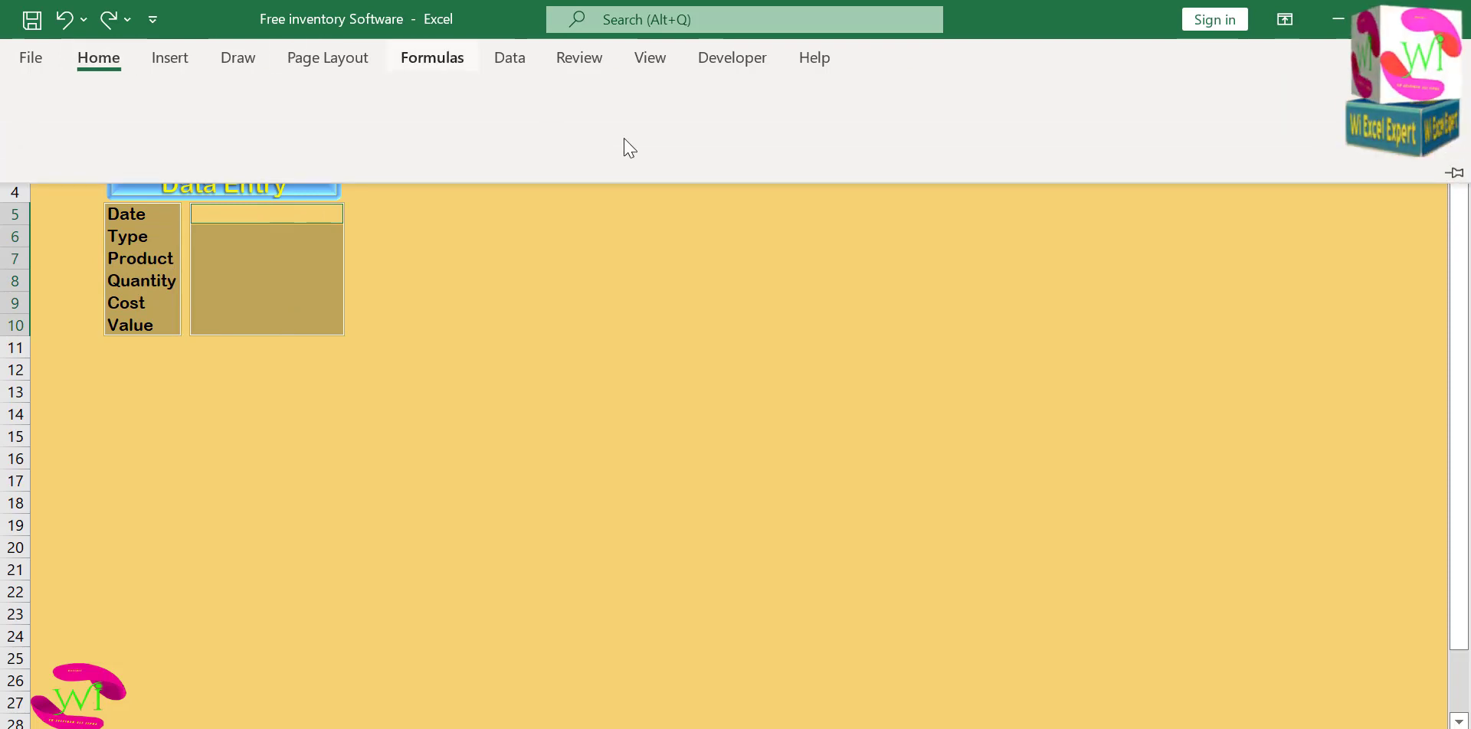
left_click(866, 176)
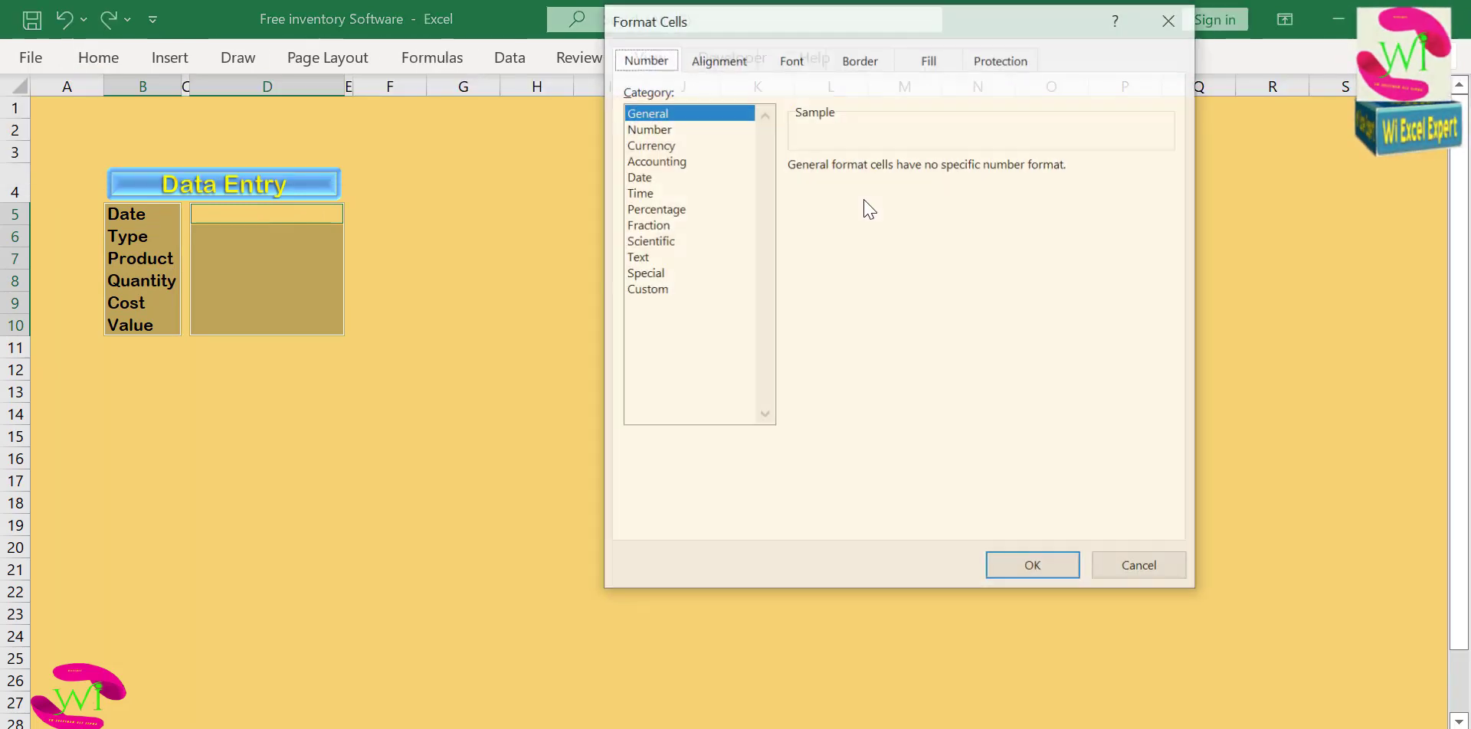
left_click(651, 289)
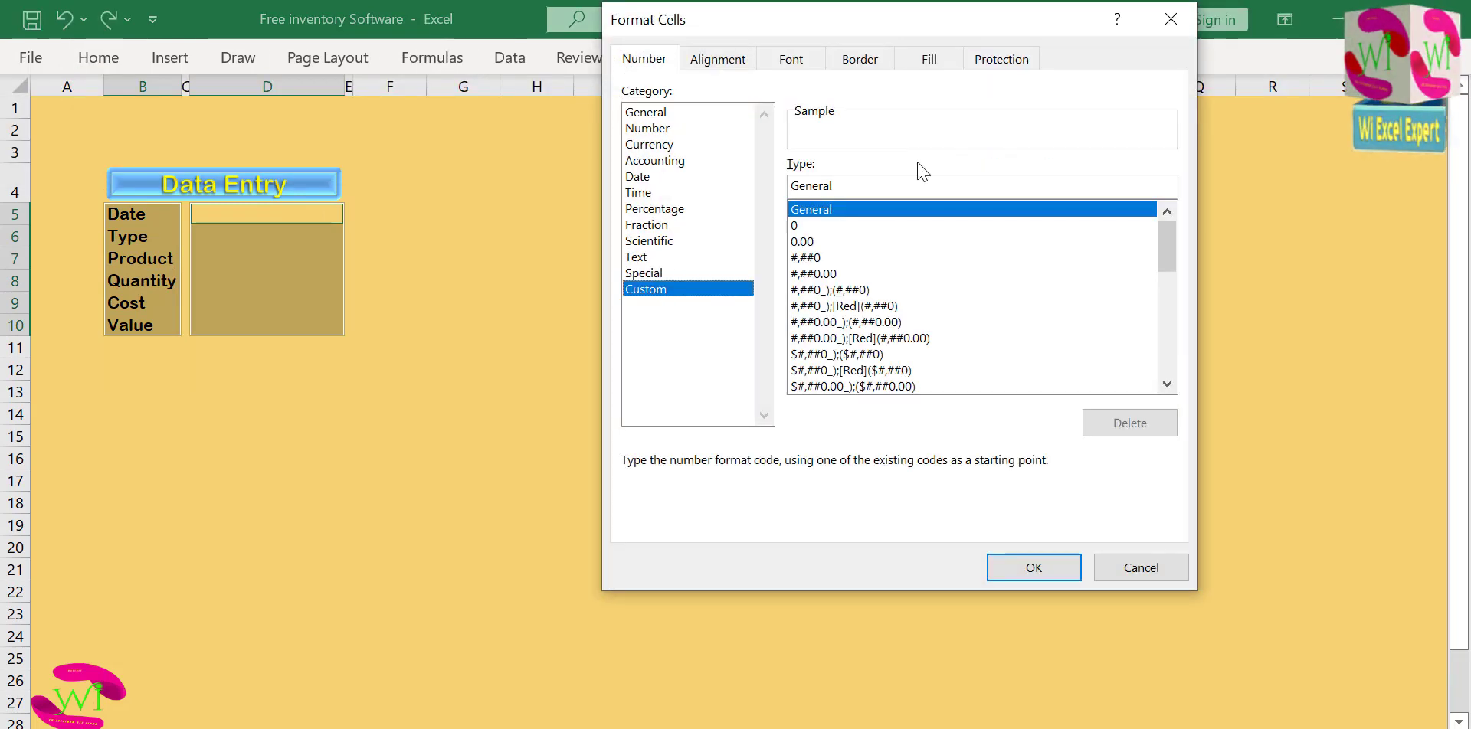
left_click(942, 69)
left_click(697, 310)
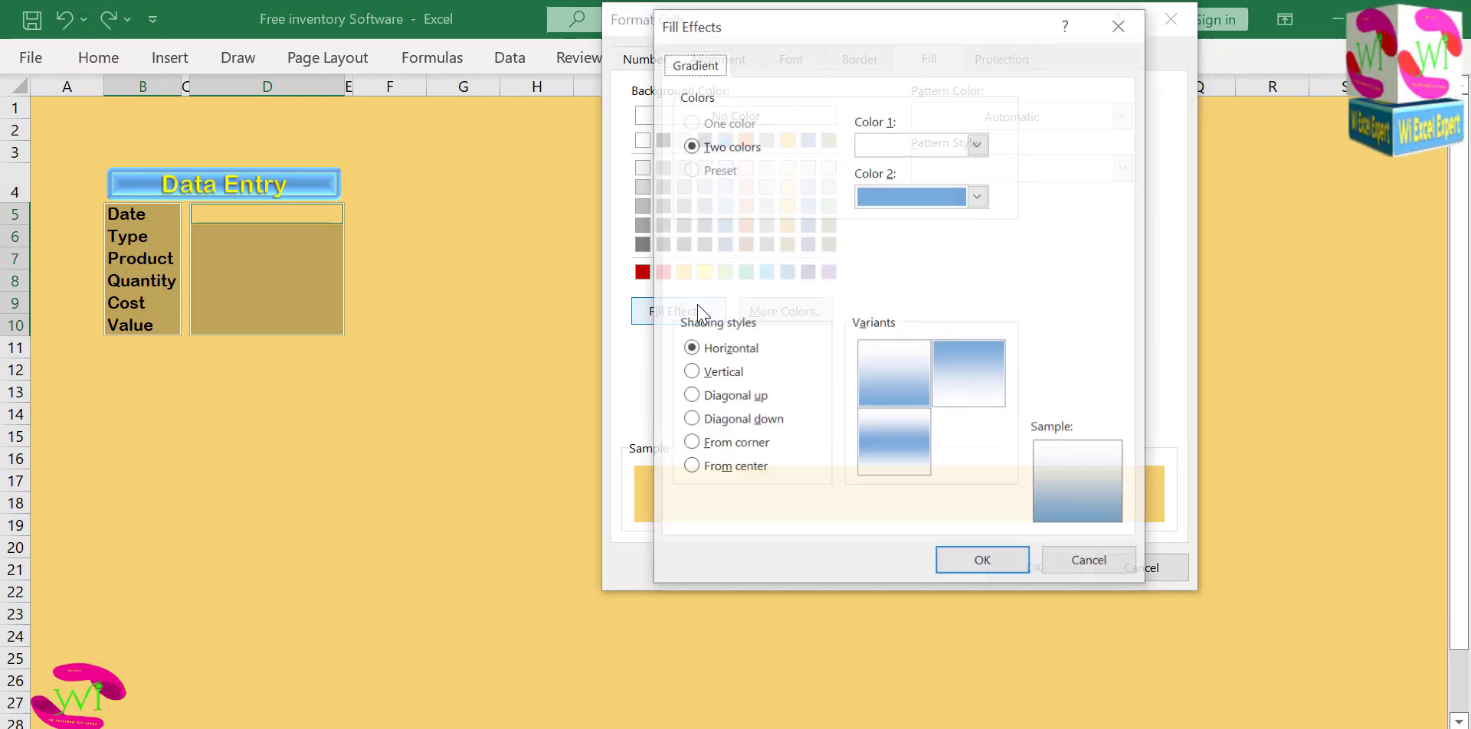
left_click(978, 196)
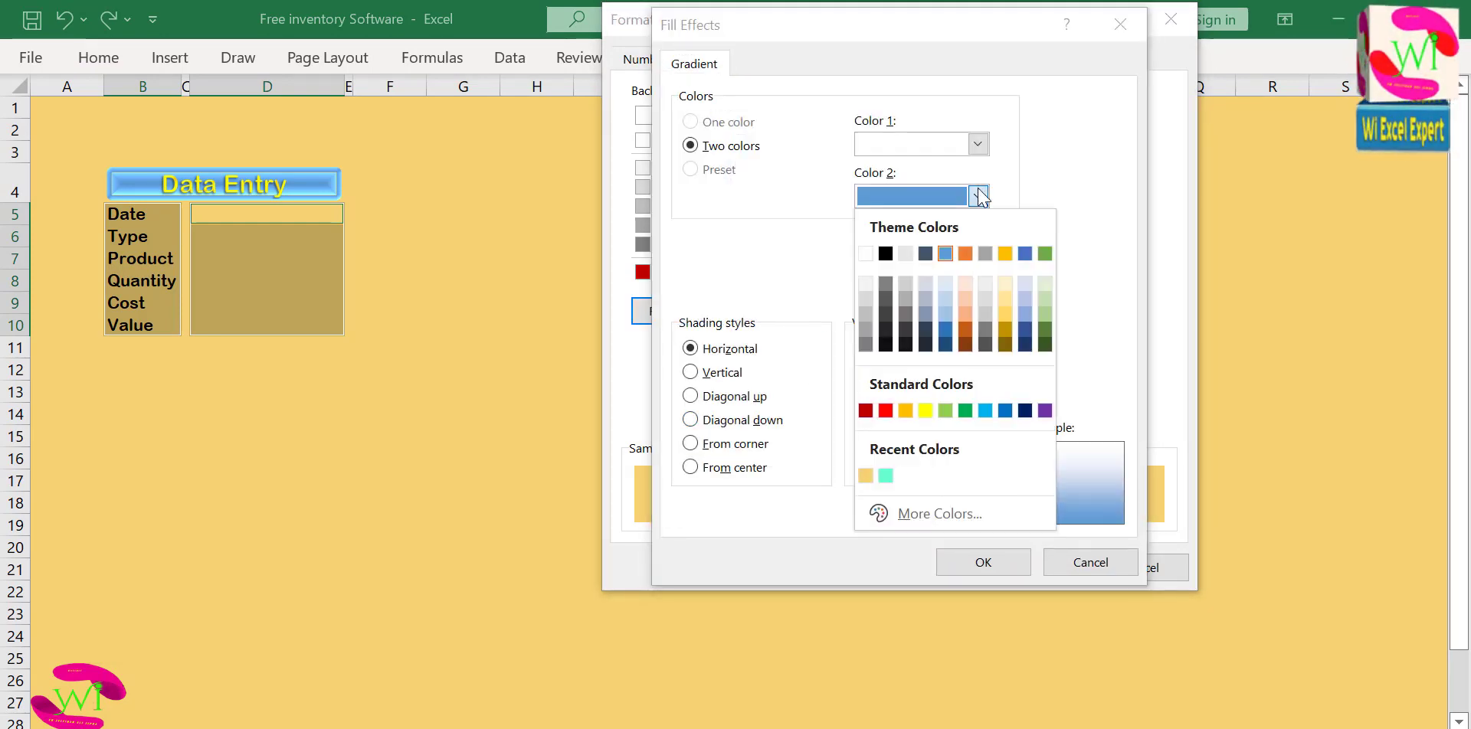
left_click(965, 329)
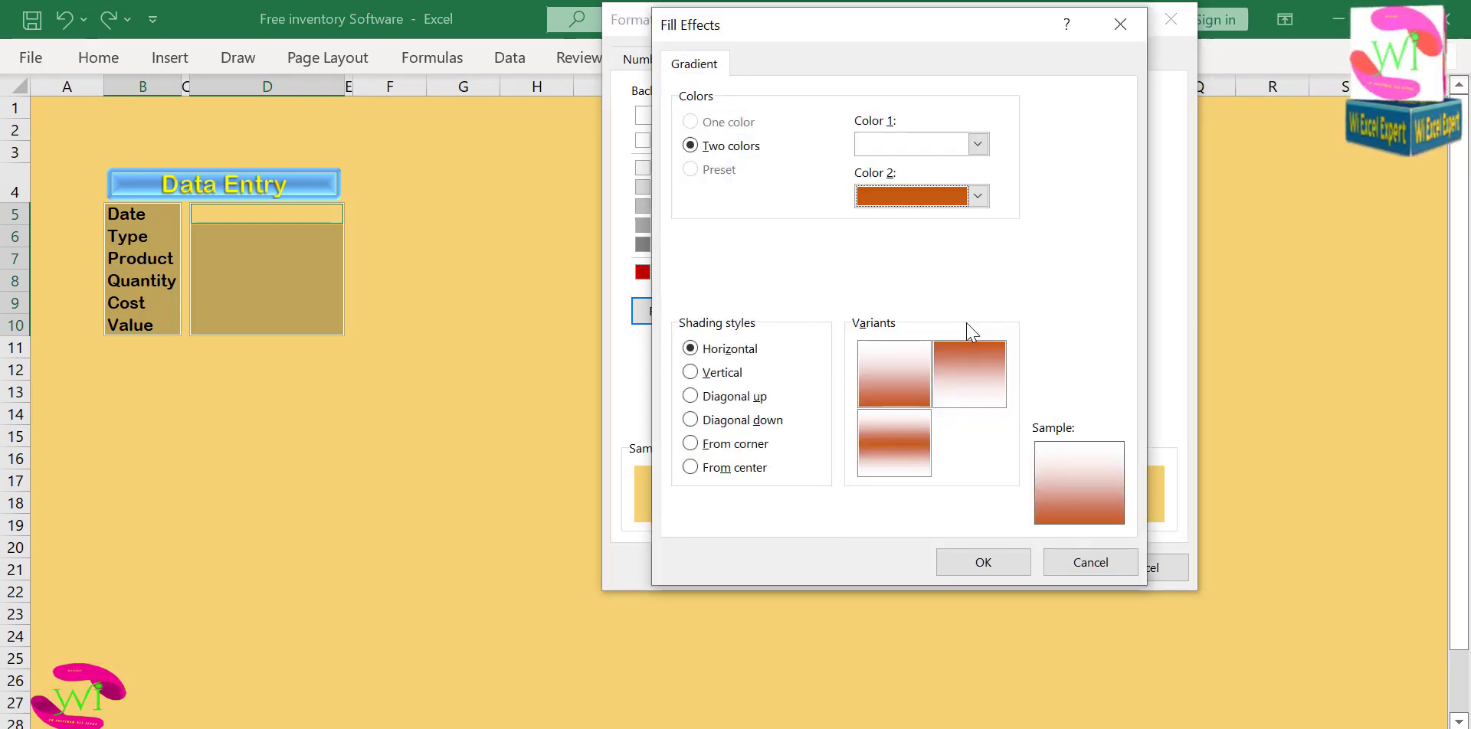
left_click(978, 196)
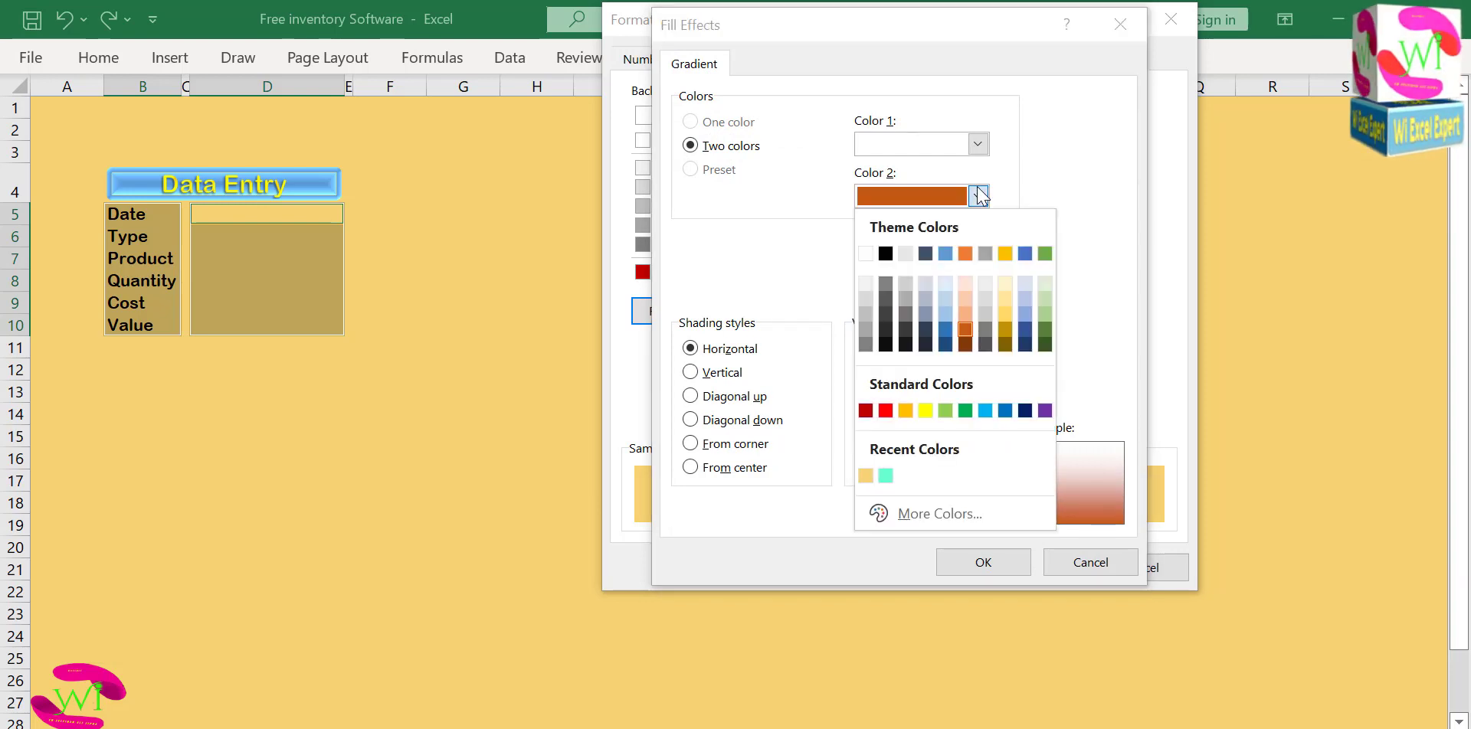
left_click(945, 411)
left_click(894, 445)
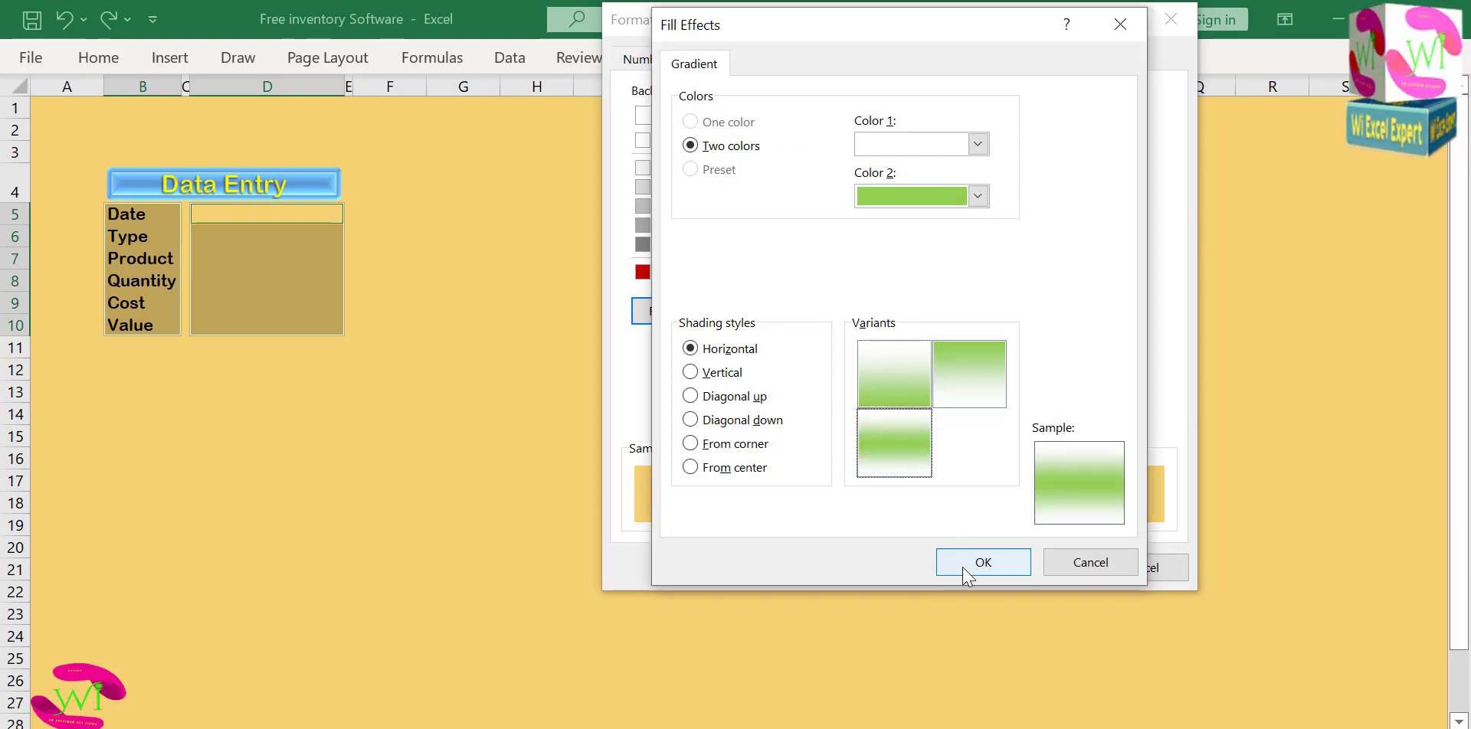
left_click(963, 563)
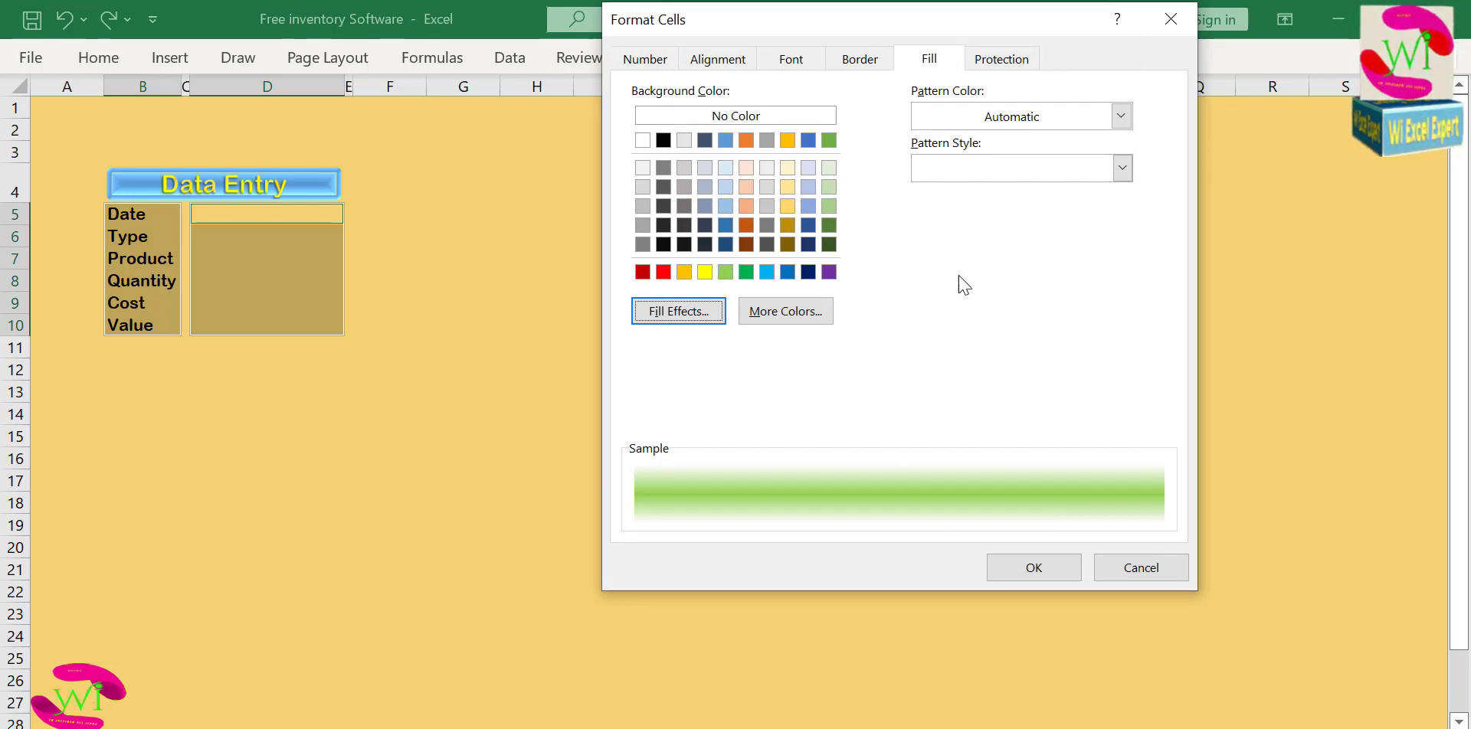
Set the font color of the label and entry cells to standard yellow and apply the formatting.
left_click(799, 68)
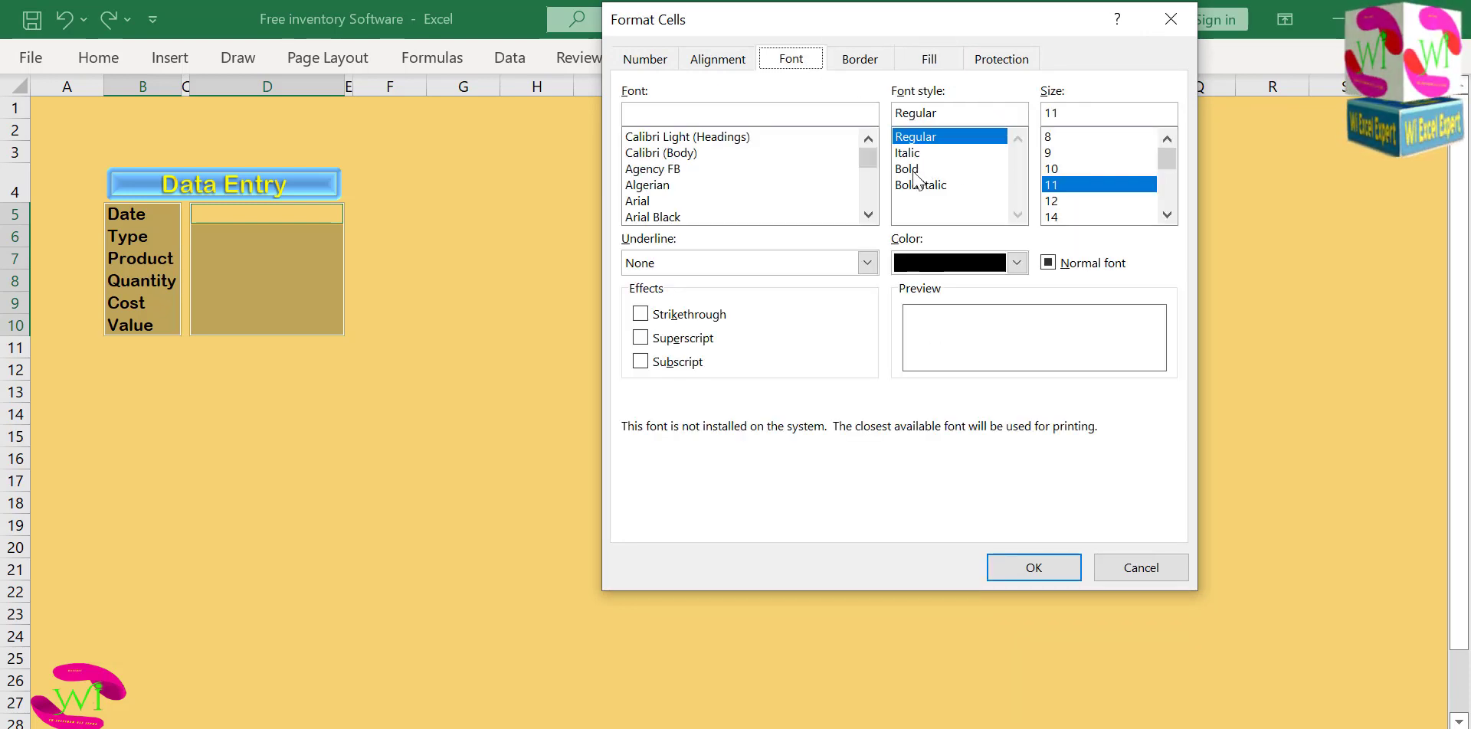
left_click(1016, 263)
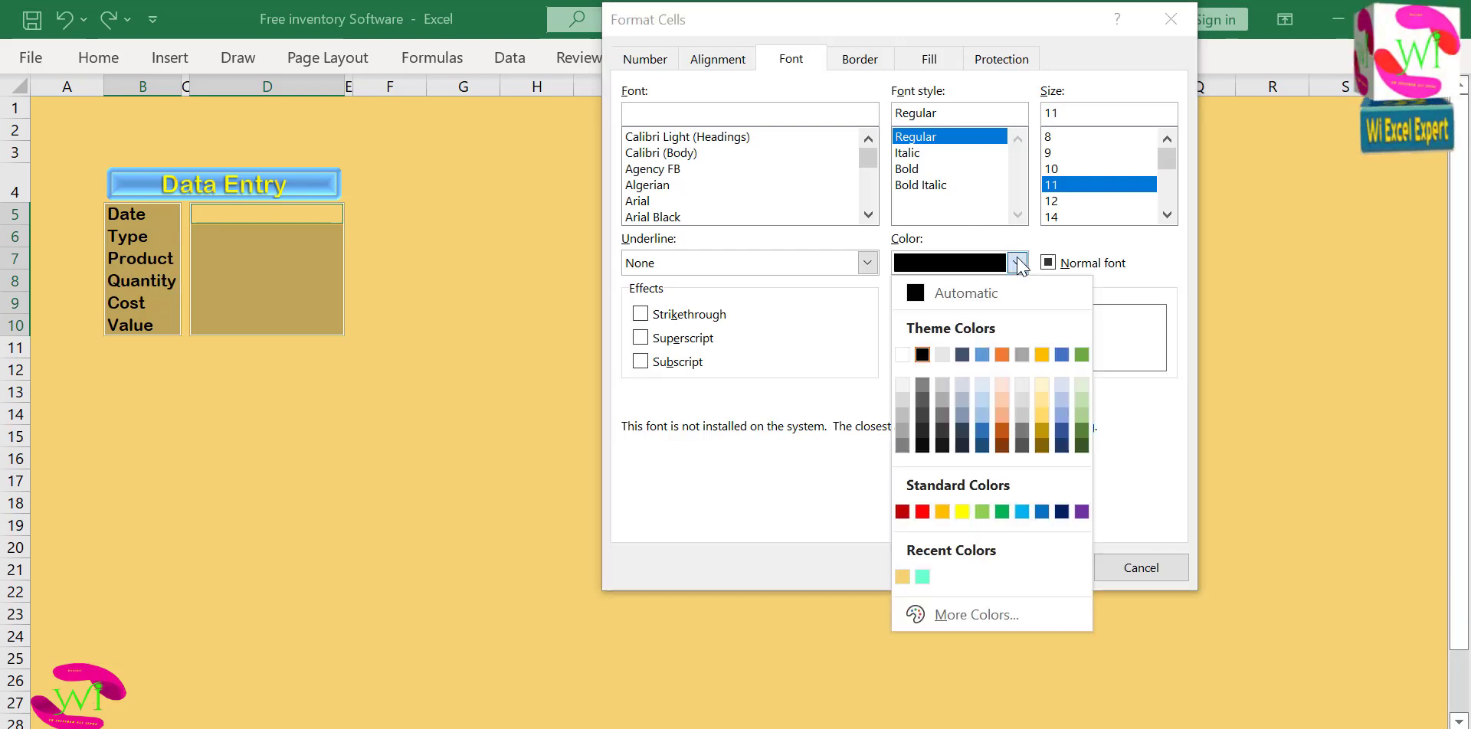
left_click(961, 511)
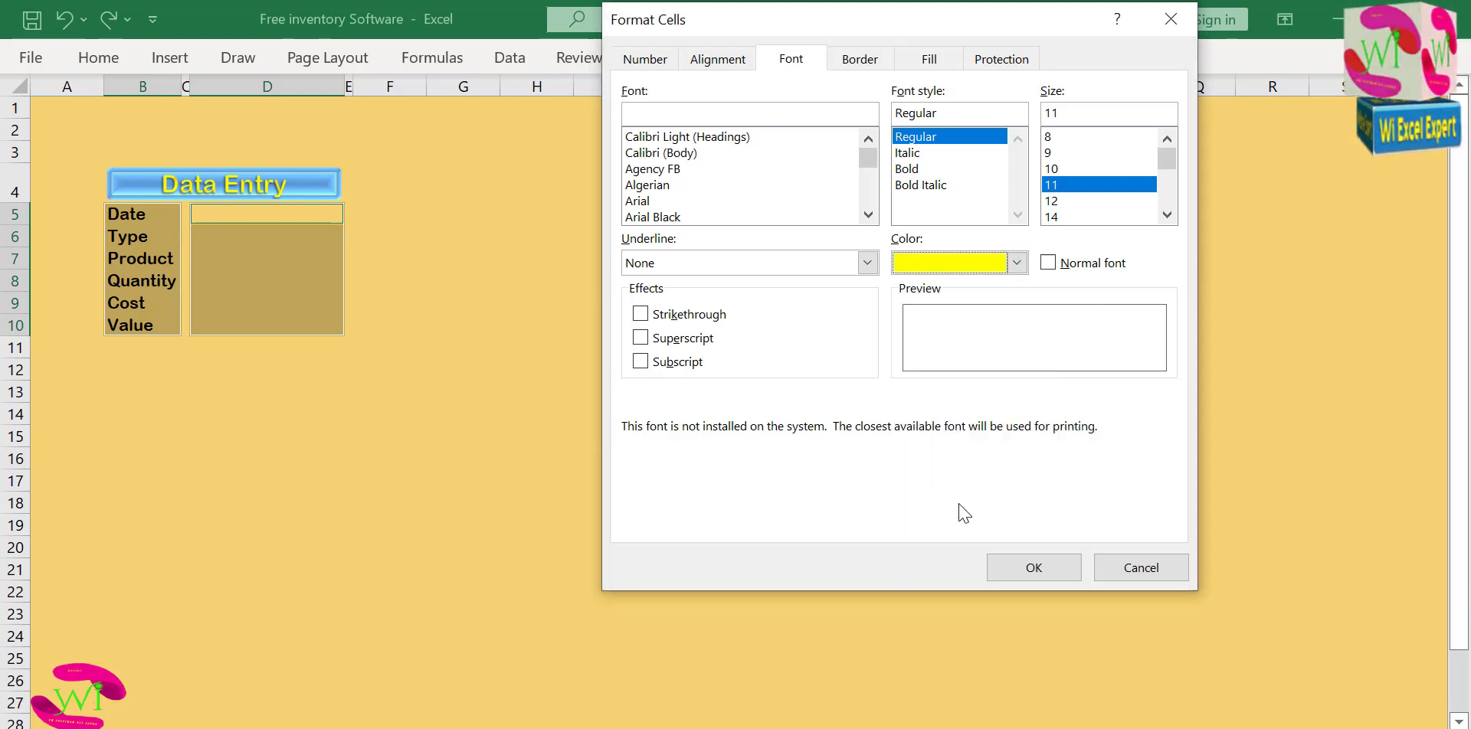
left_click(1011, 568)
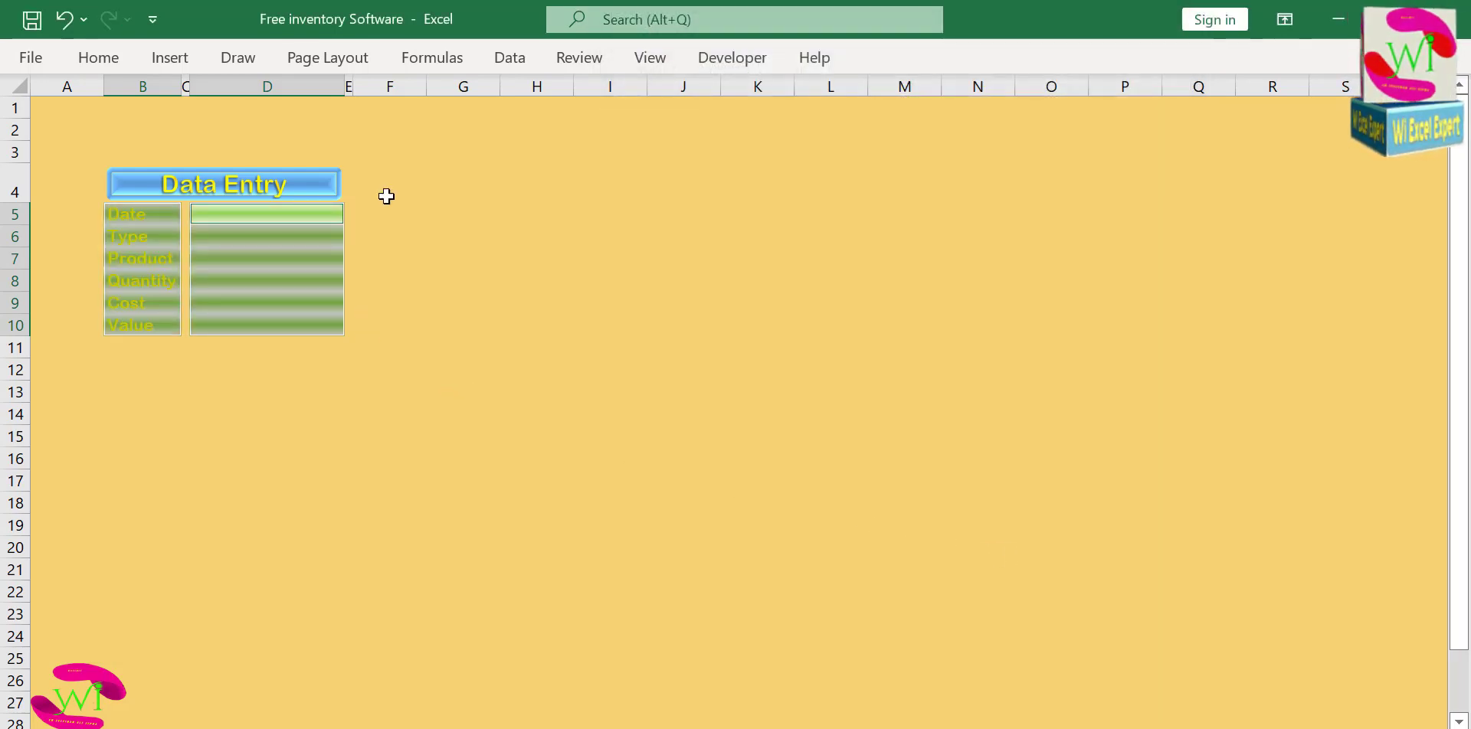
left_click(421, 246)
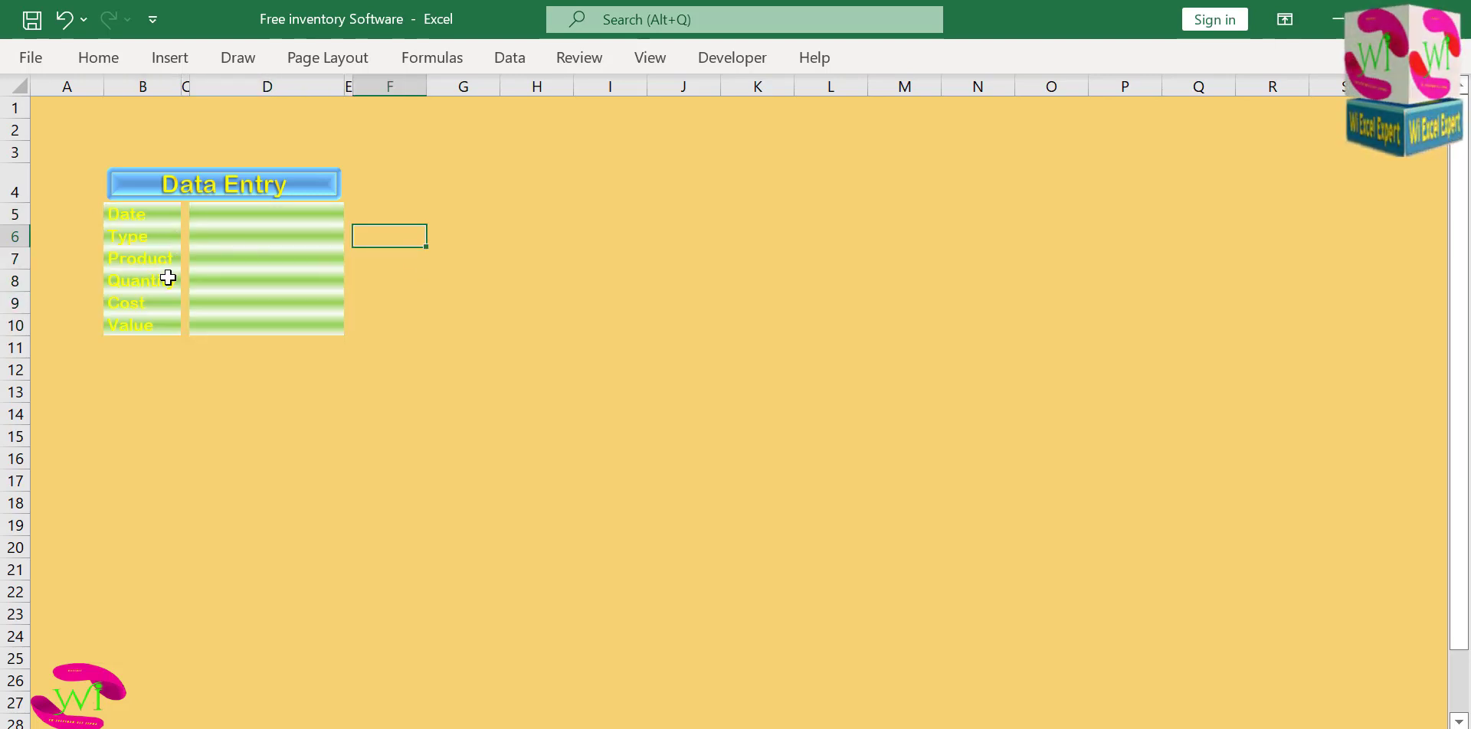
left_click(153, 216)
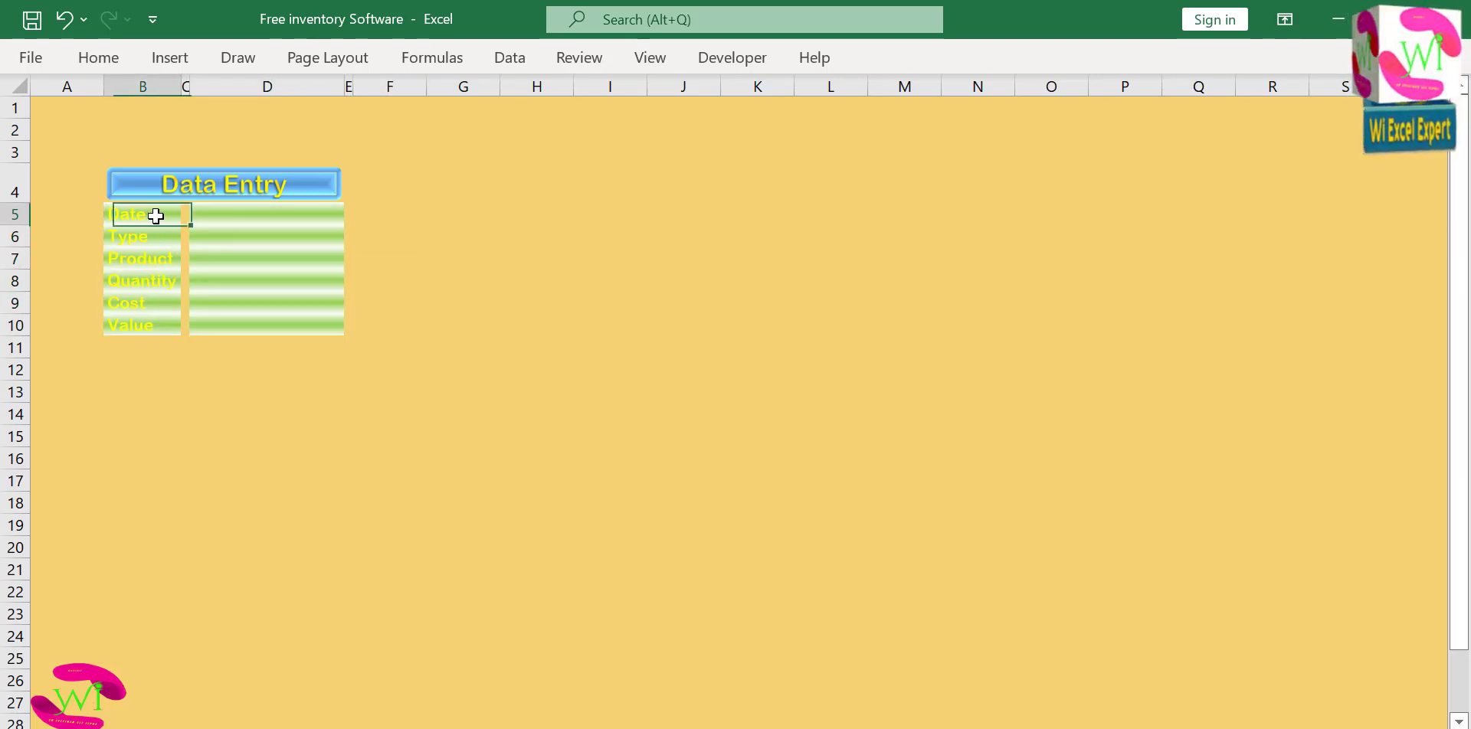
key("ctrl+z")
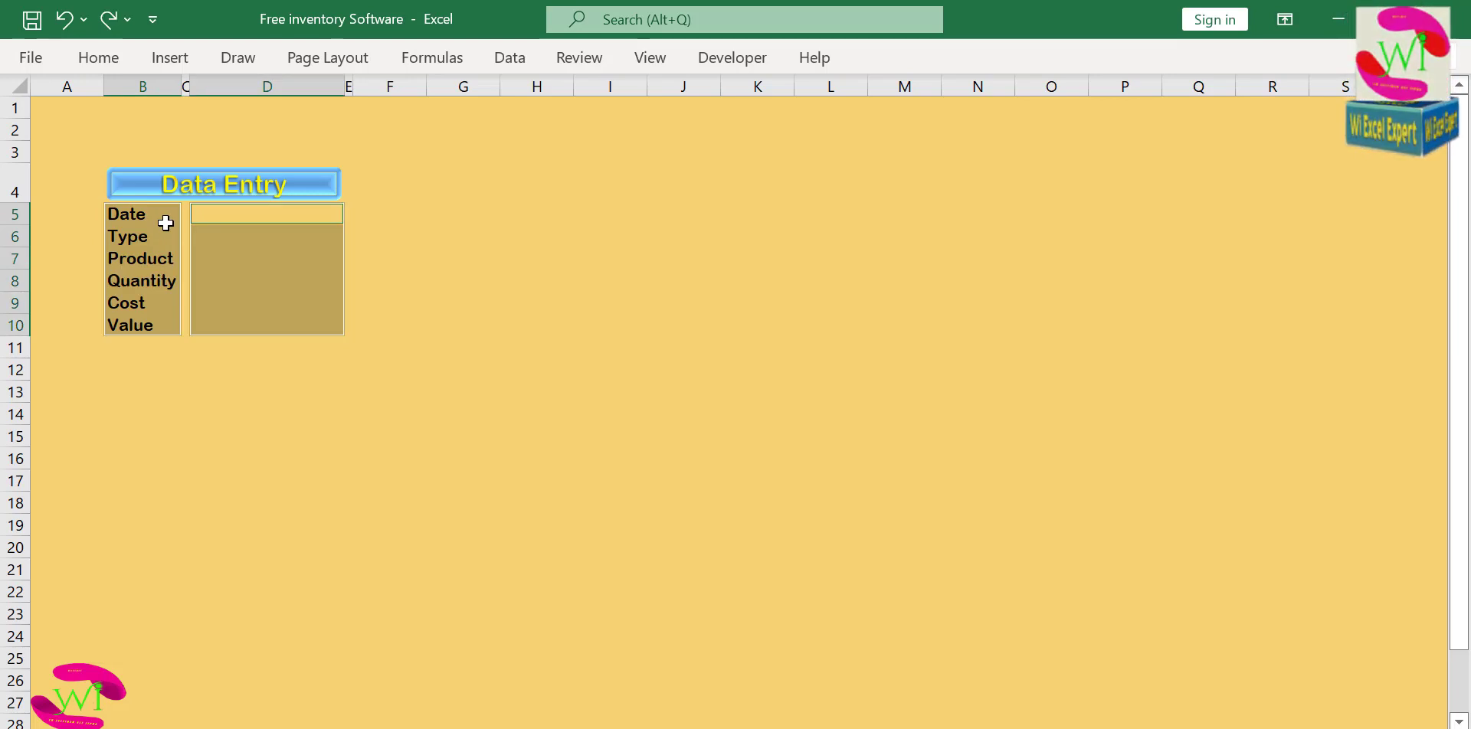
left_click(108, 21)
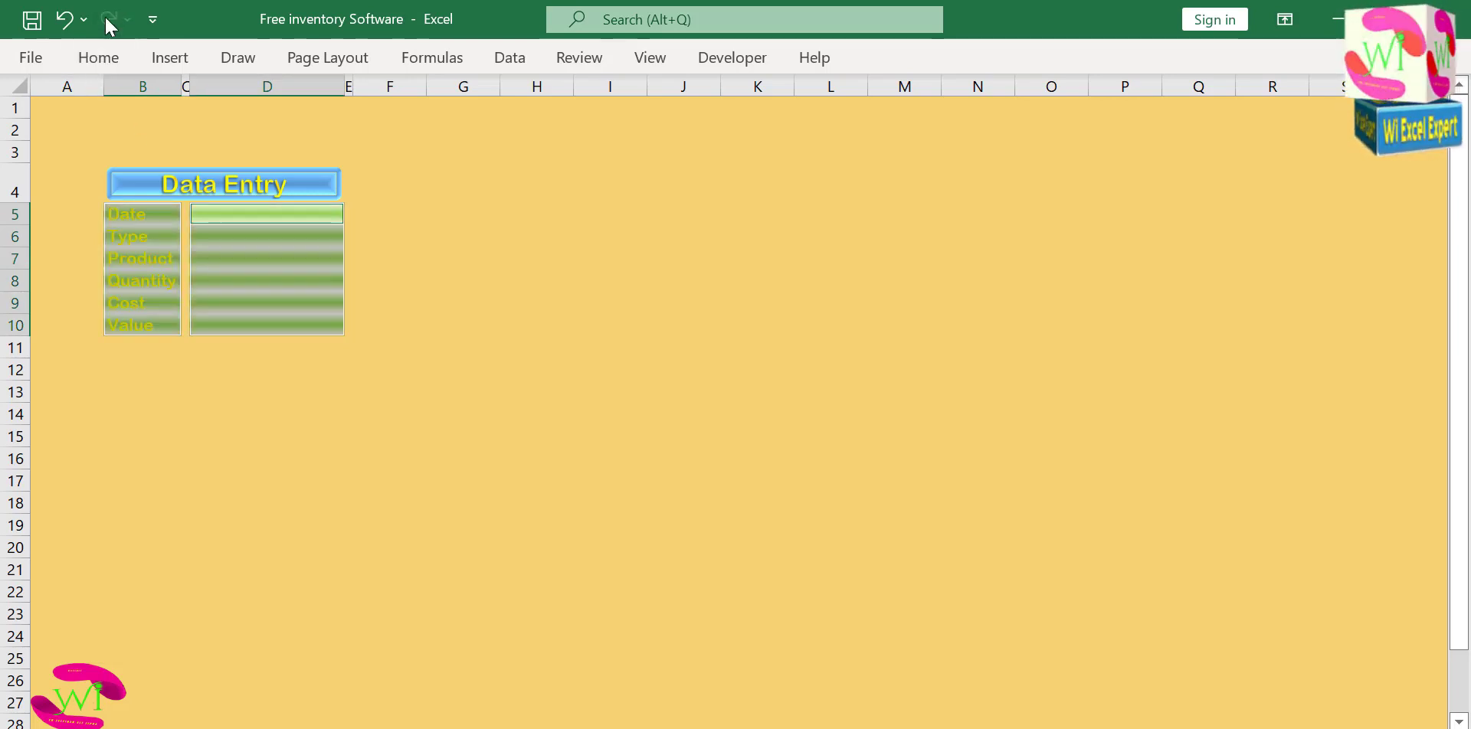
Set the font color of label cells B5:B10 and entry cells D5:D10 to standard green.
left_click_drag(125, 214, 123, 321)
left_click(197, 328)
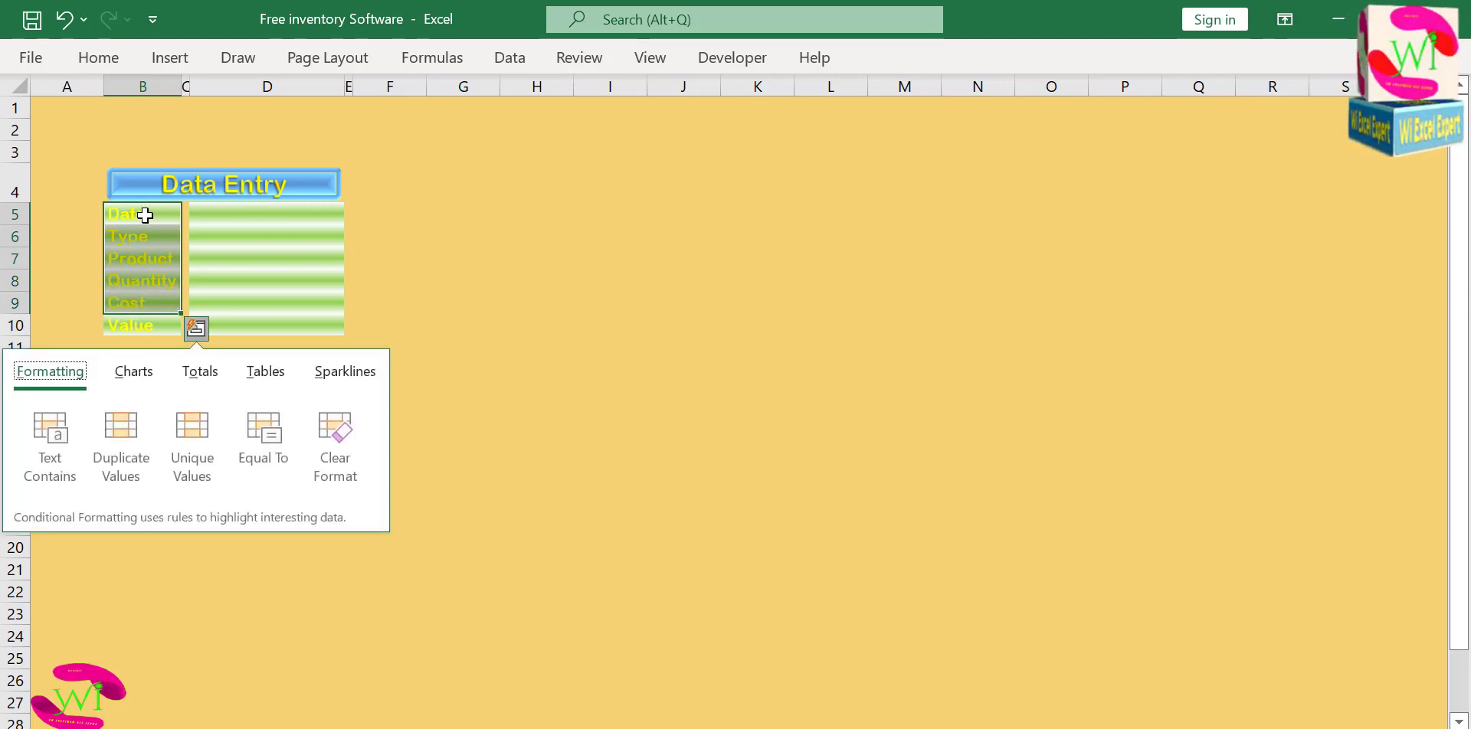
left_click_drag(141, 213, 162, 325)
left_click_drag(246, 214, 246, 322, "ctrl")
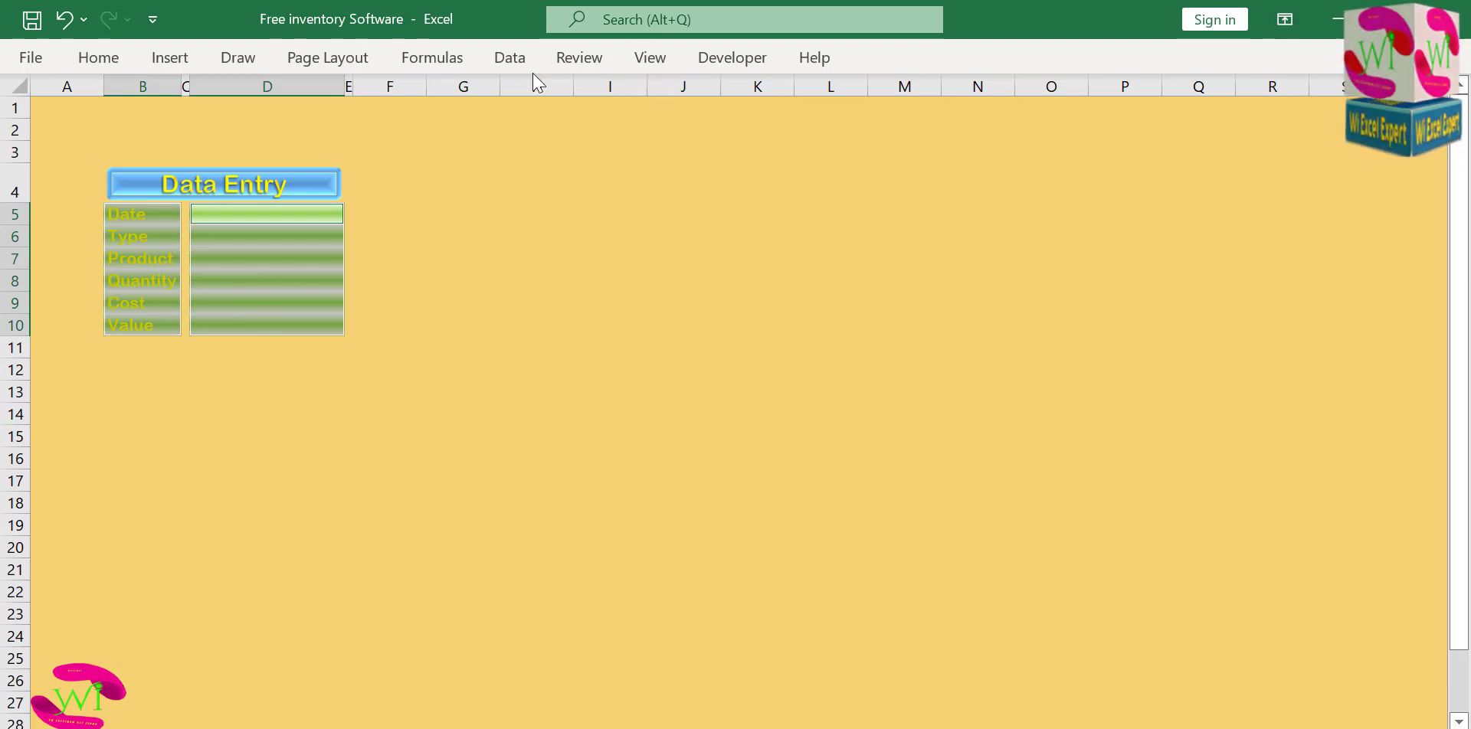
left_click(98, 58)
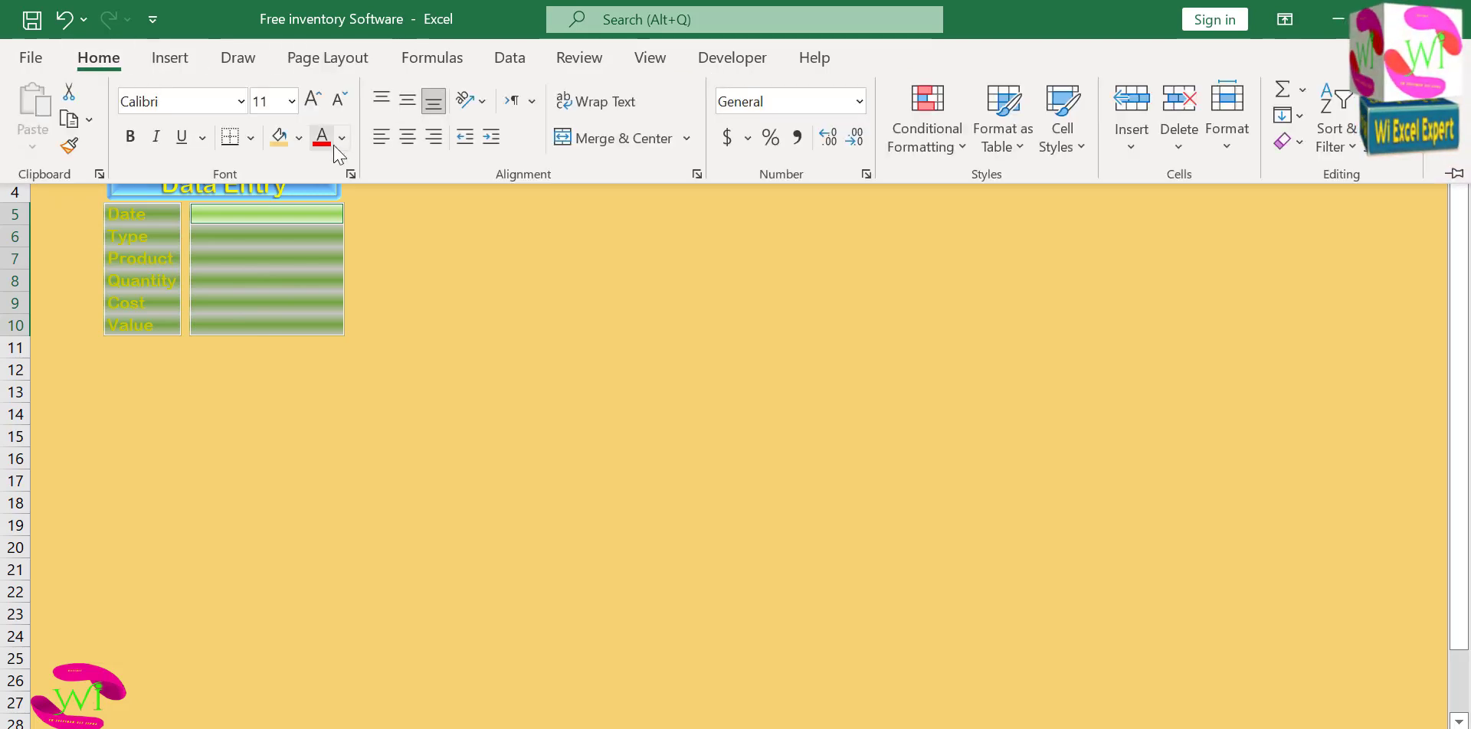
left_click(342, 138)
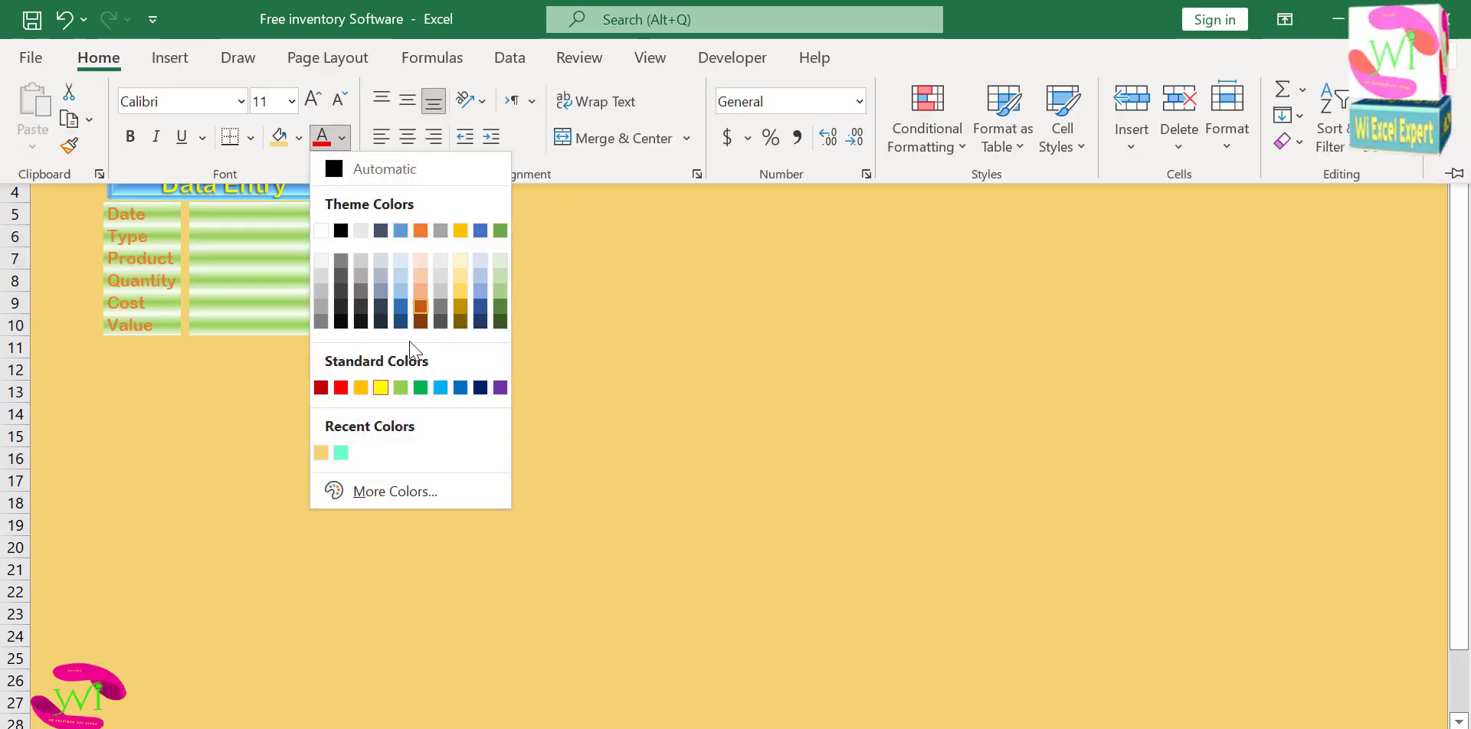
left_click(421, 388)
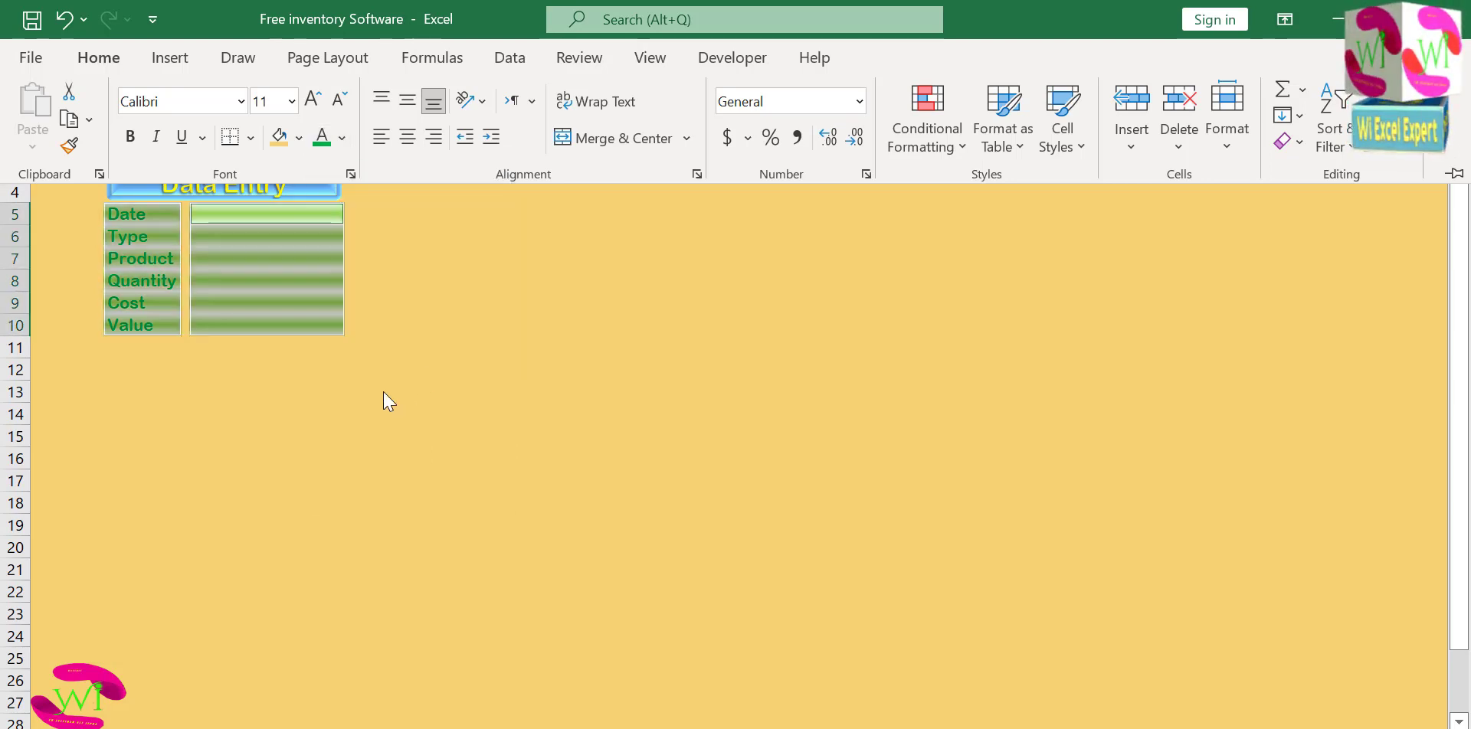
left_click(385, 392)
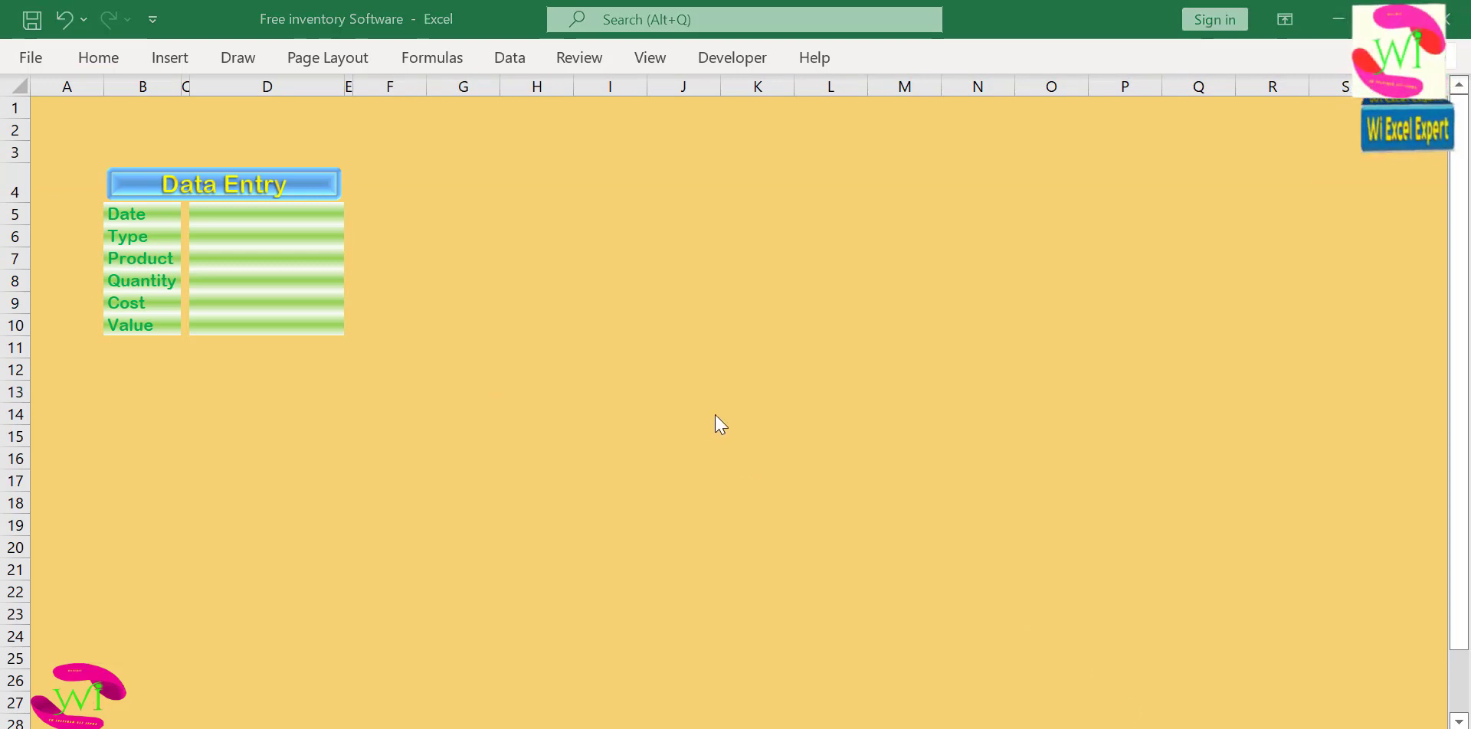
left_click(429, 218)
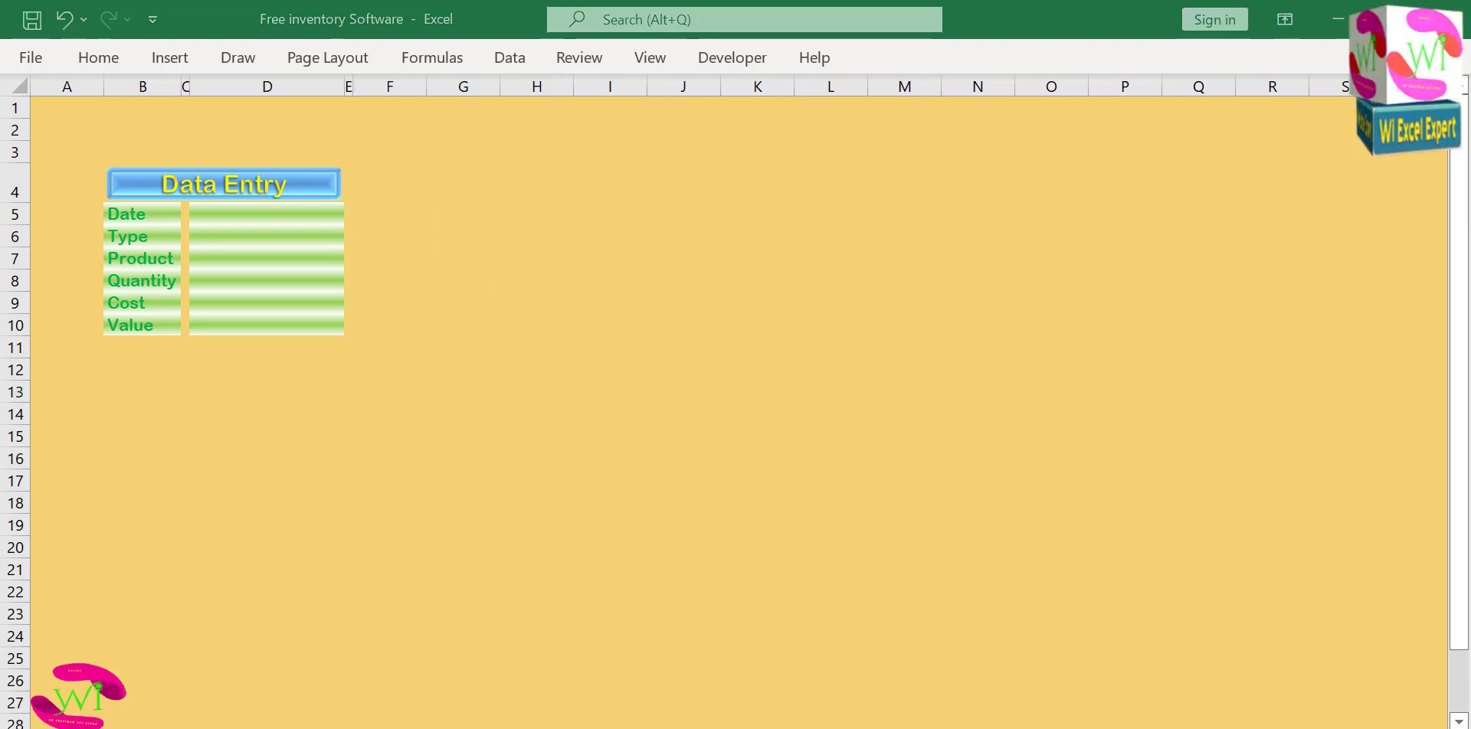
Copy the form labels in B5:B10 and select cell I4 as the paste destination.
left_click(162, 216)
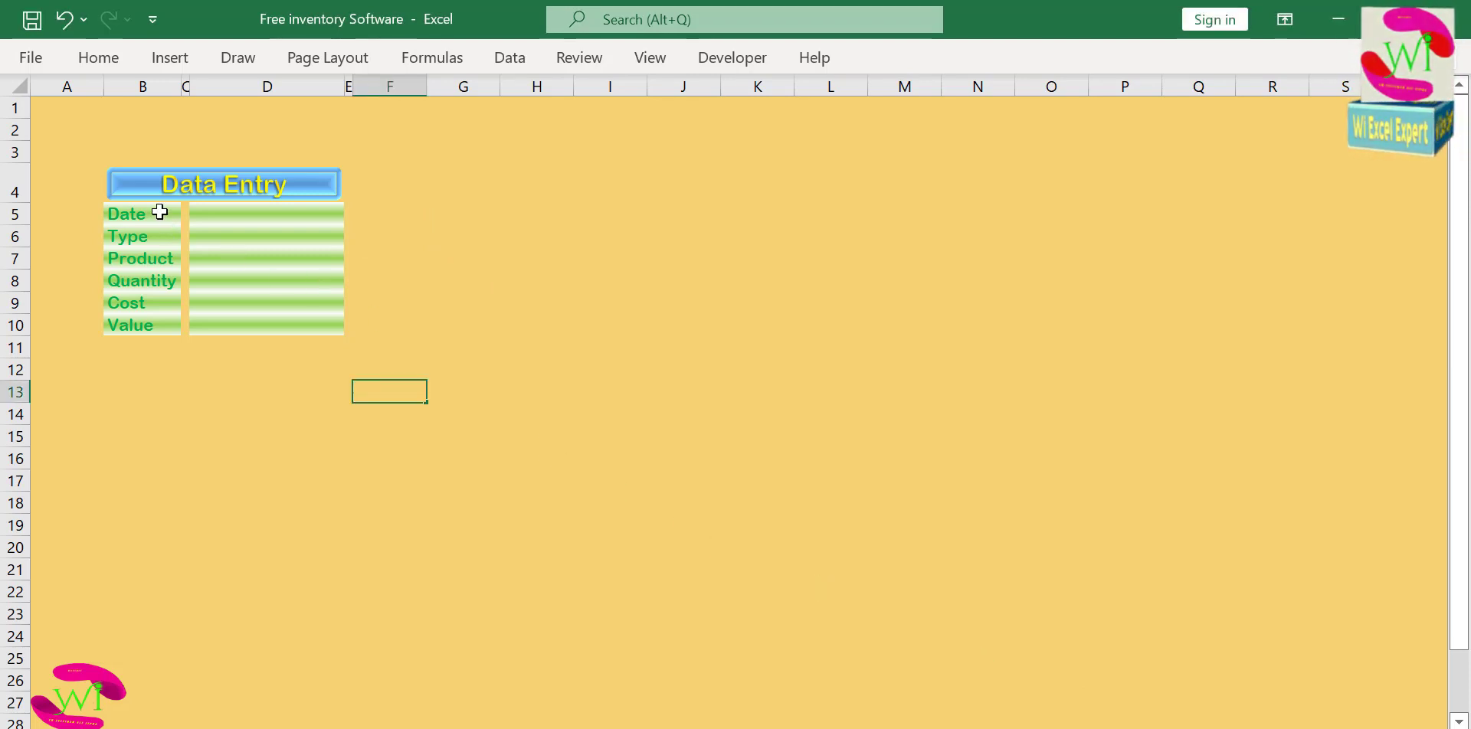
left_click_drag(157, 214, 165, 328)
key("ctrl+c")
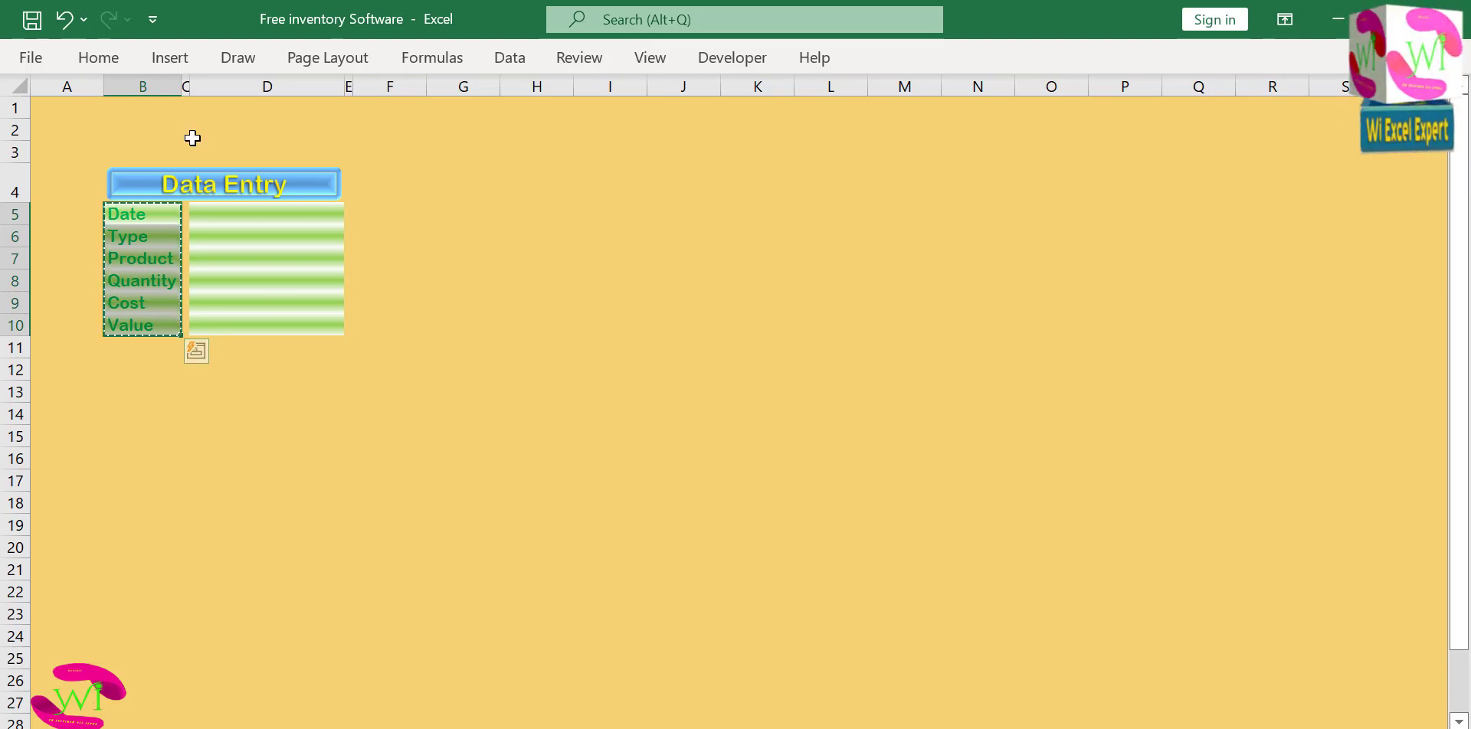
left_click(102, 63)
left_click(495, 223)
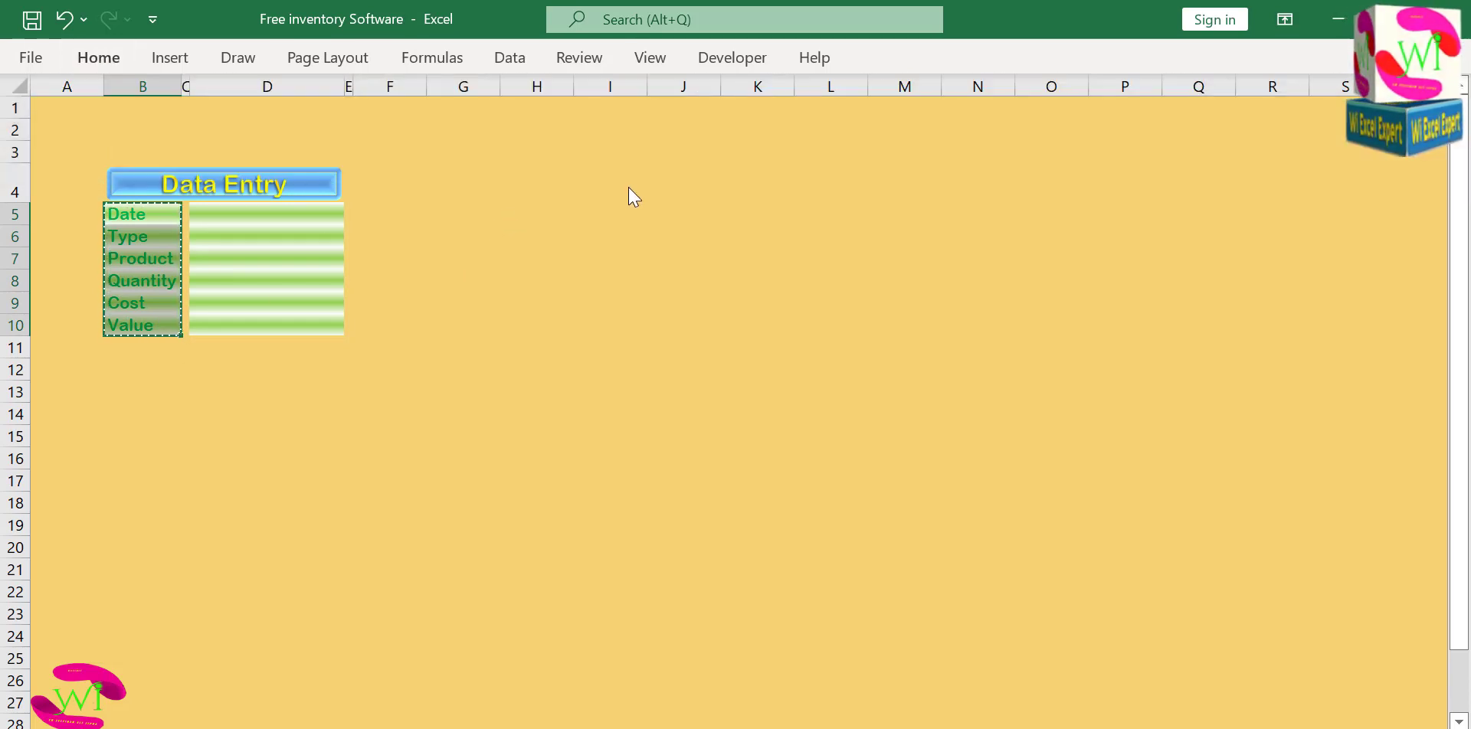
left_click(651, 178)
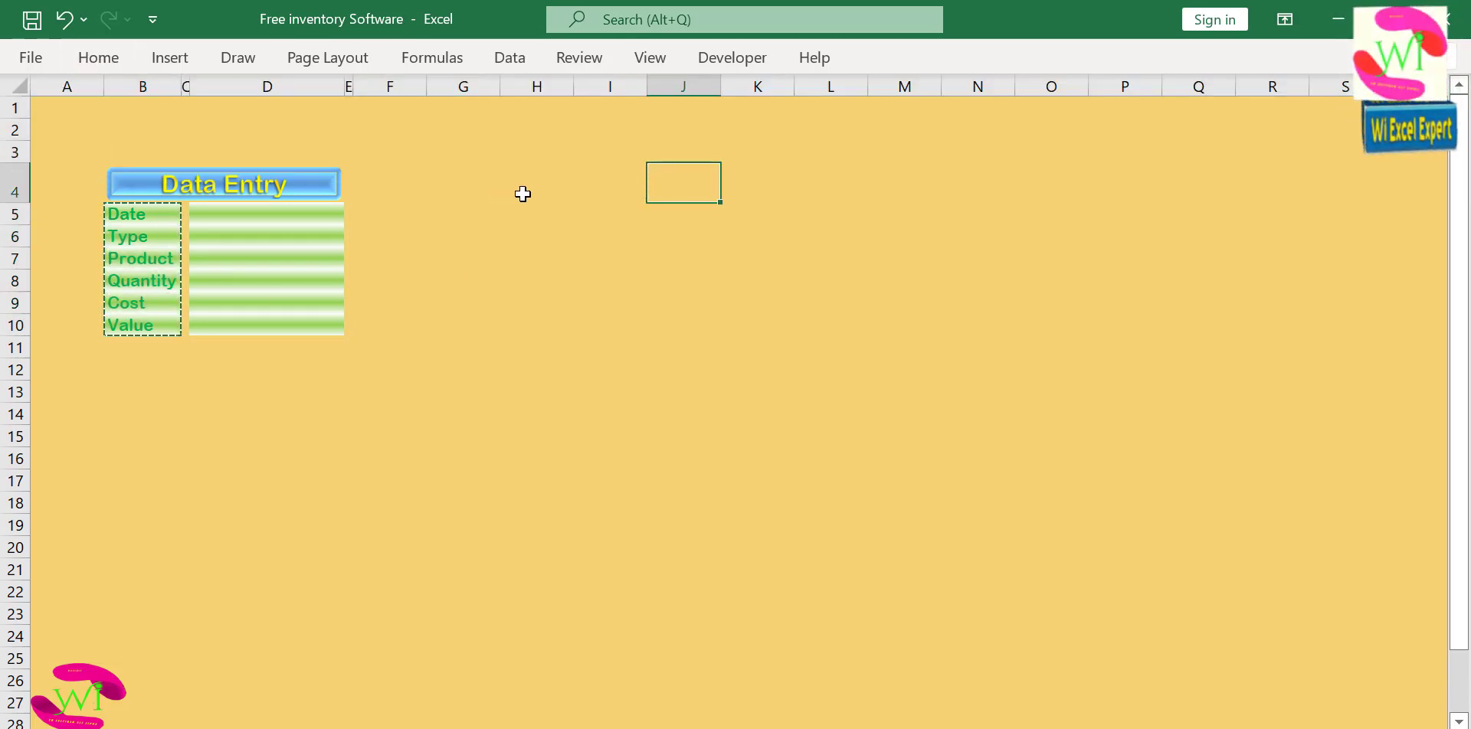
left_click(622, 180)
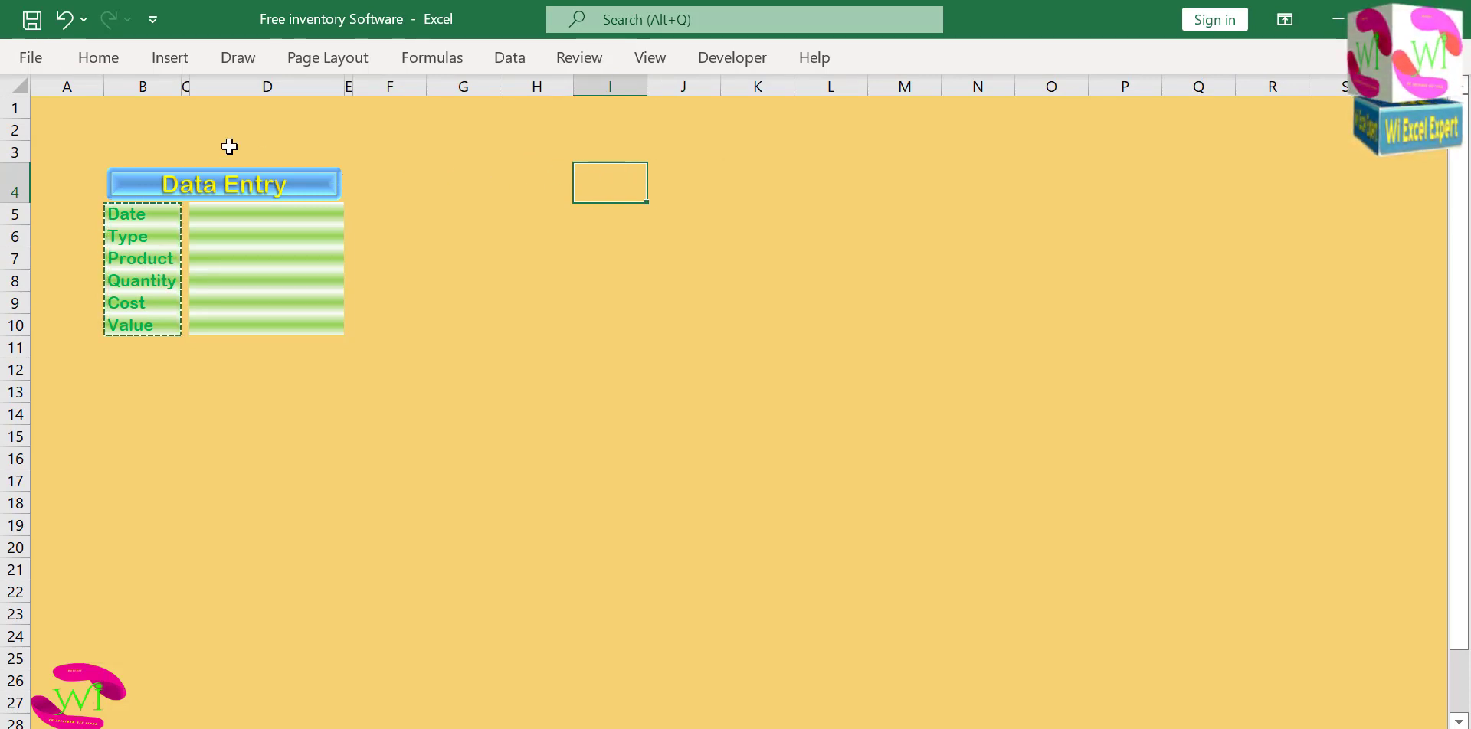
Paste the copied labels as transposed values across row 4, starting at cell I4.
left_click(92, 63)
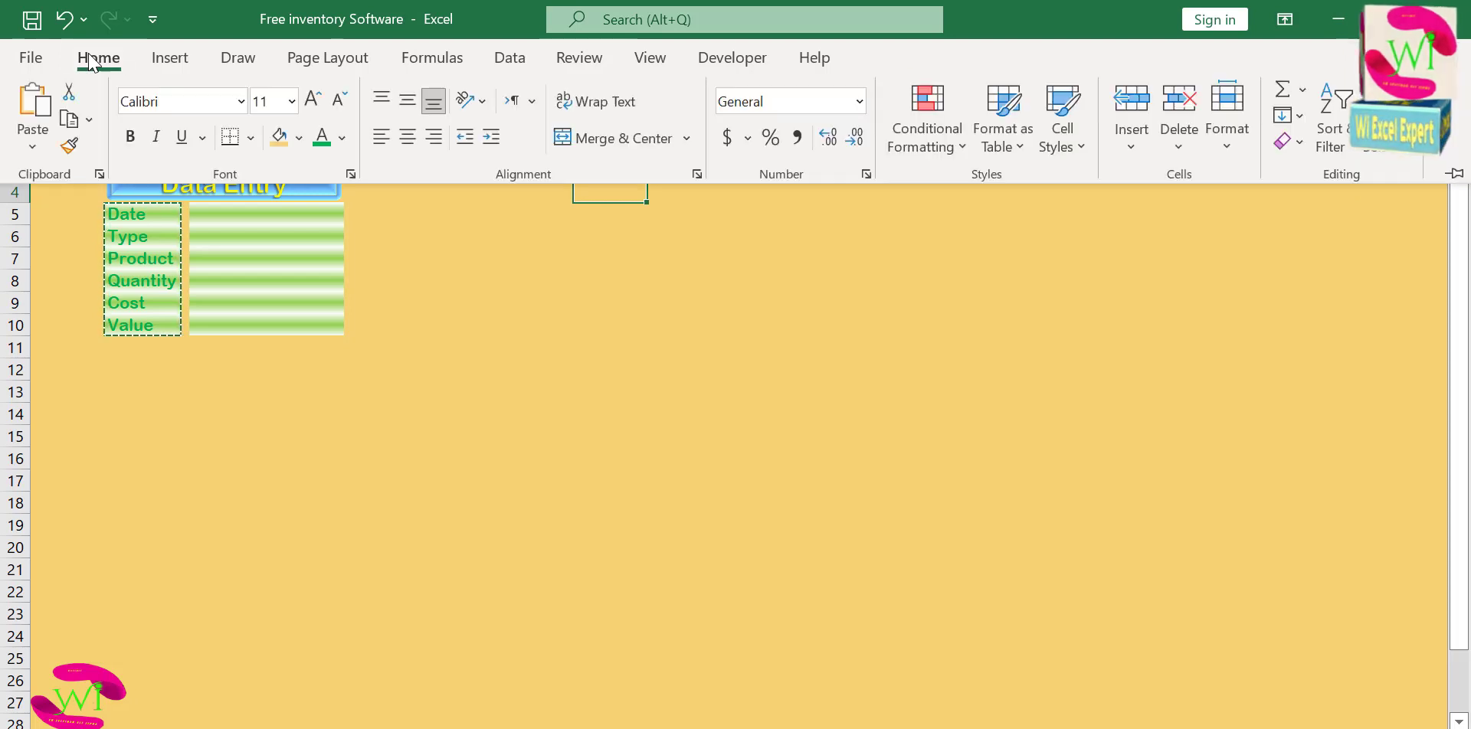
left_click(17, 150)
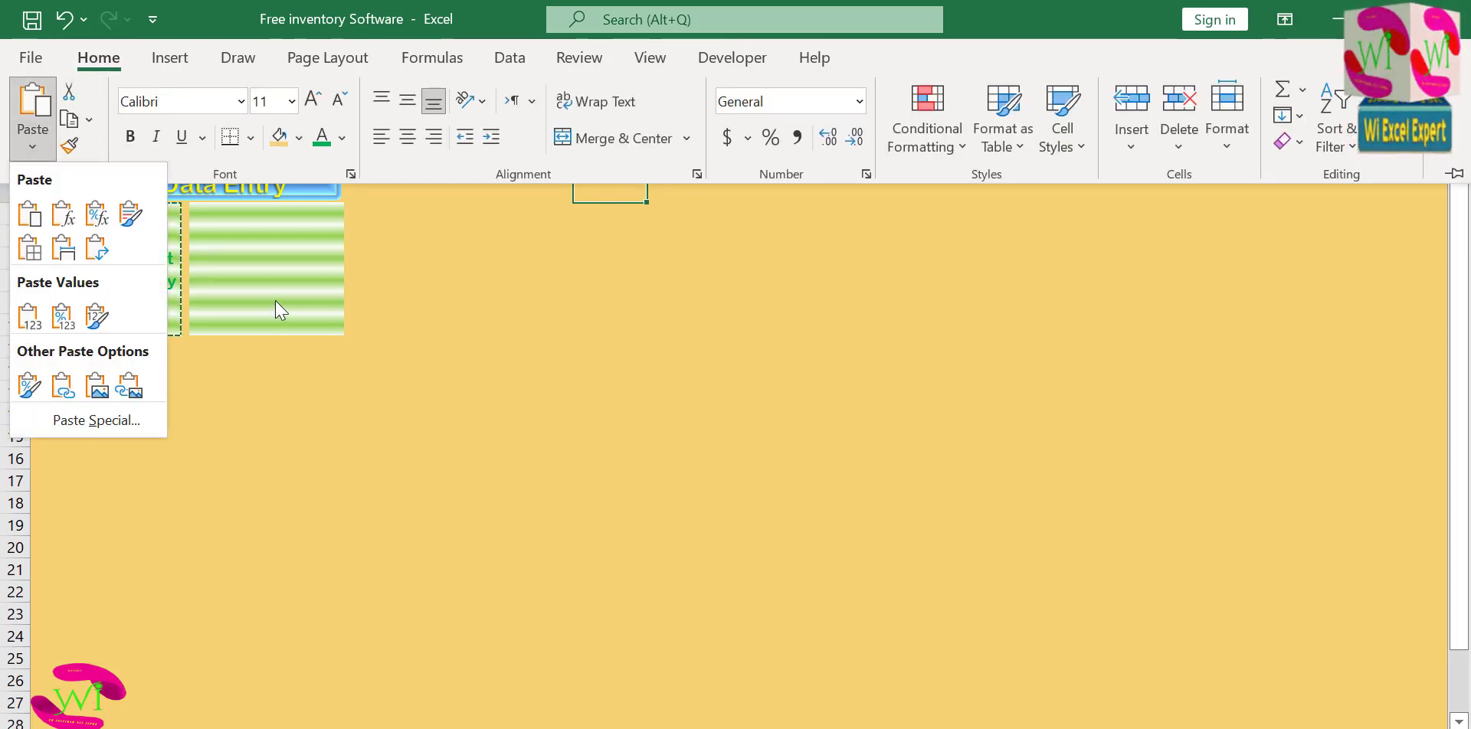
left_click(475, 223)
left_click(503, 209)
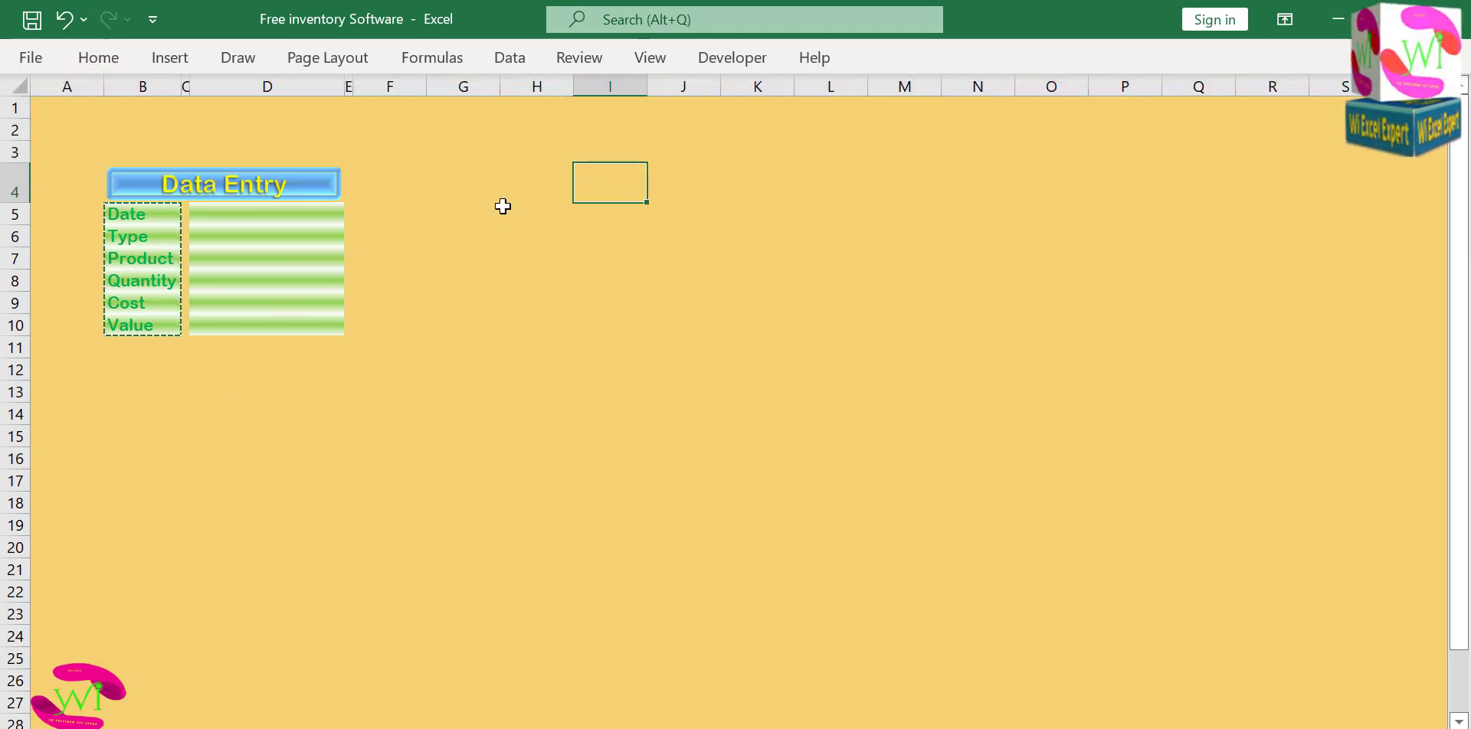
key("ctrl+alt+v")
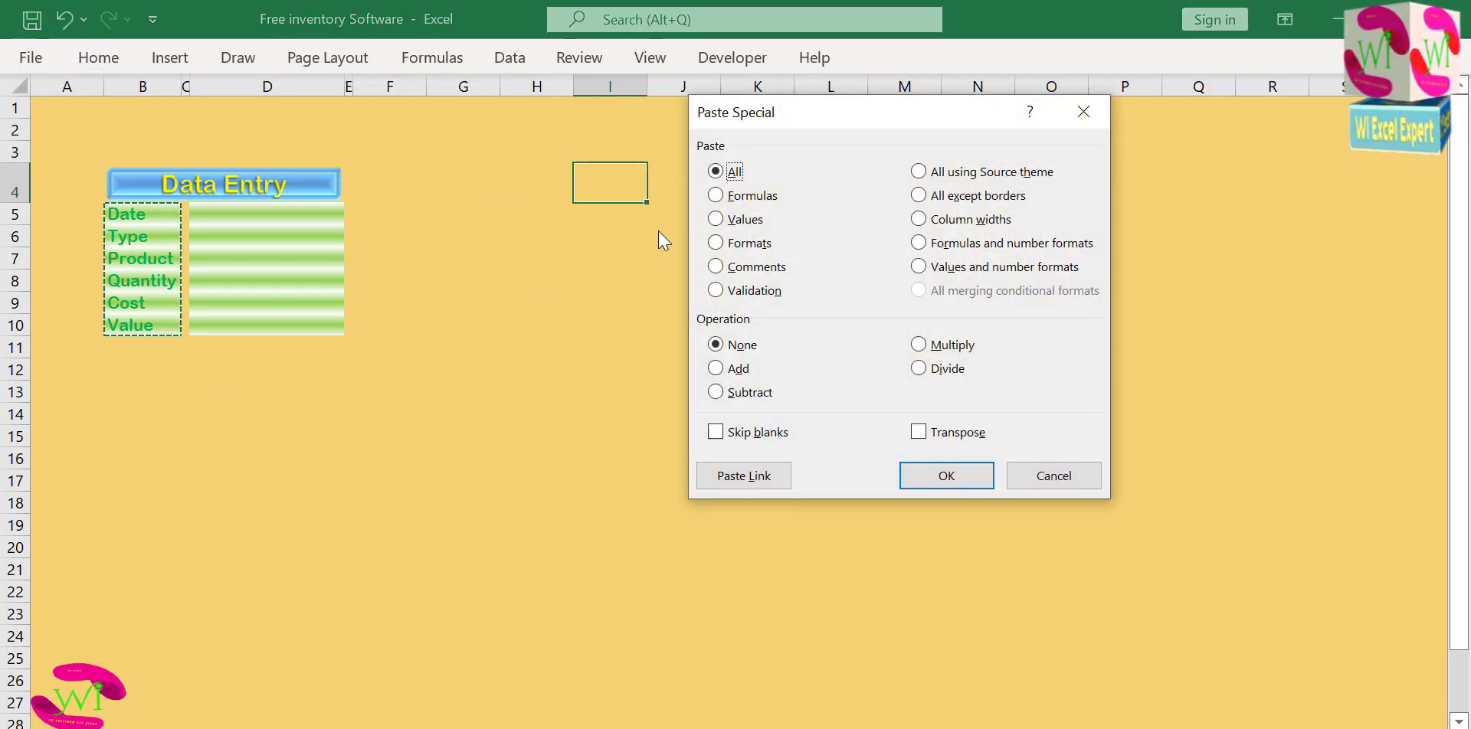
left_click(720, 222)
left_click(918, 432)
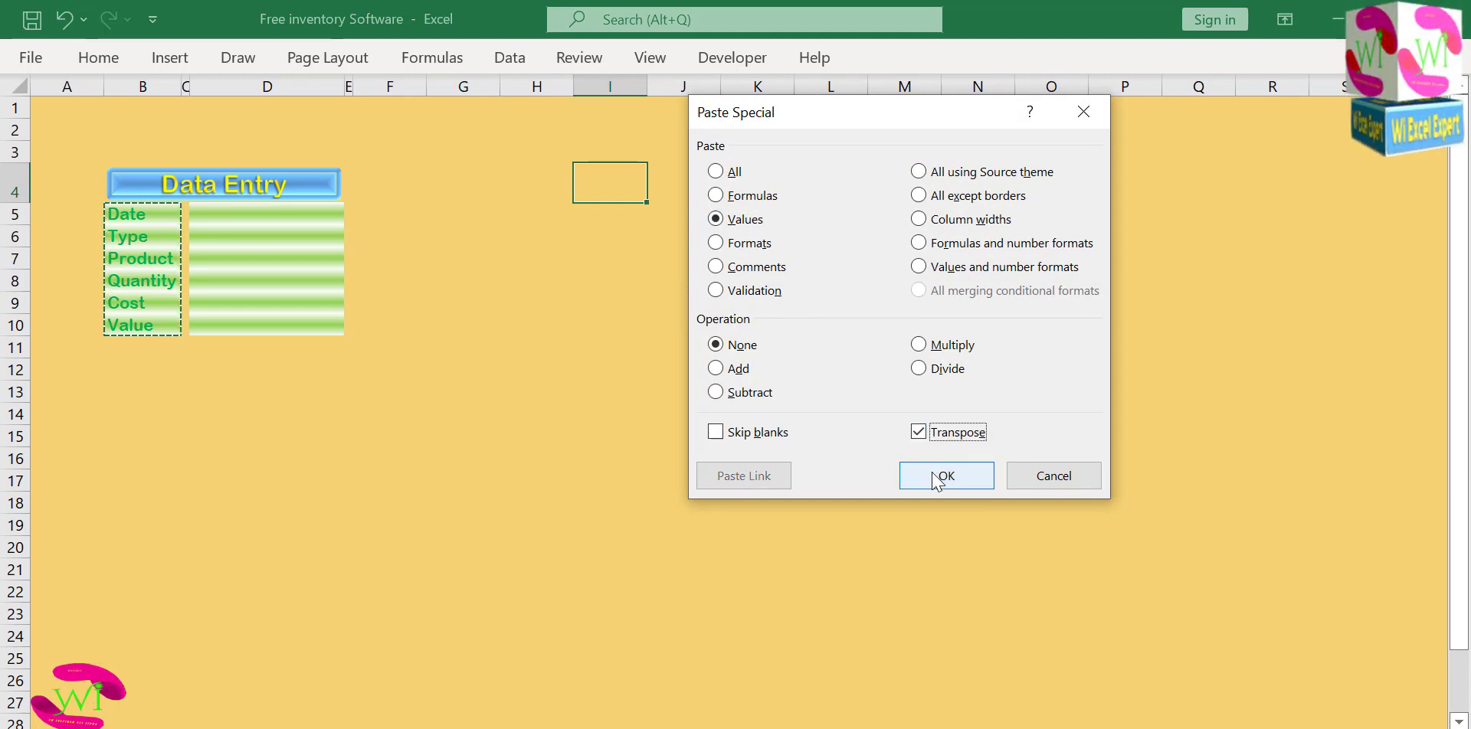
left_click(938, 478)
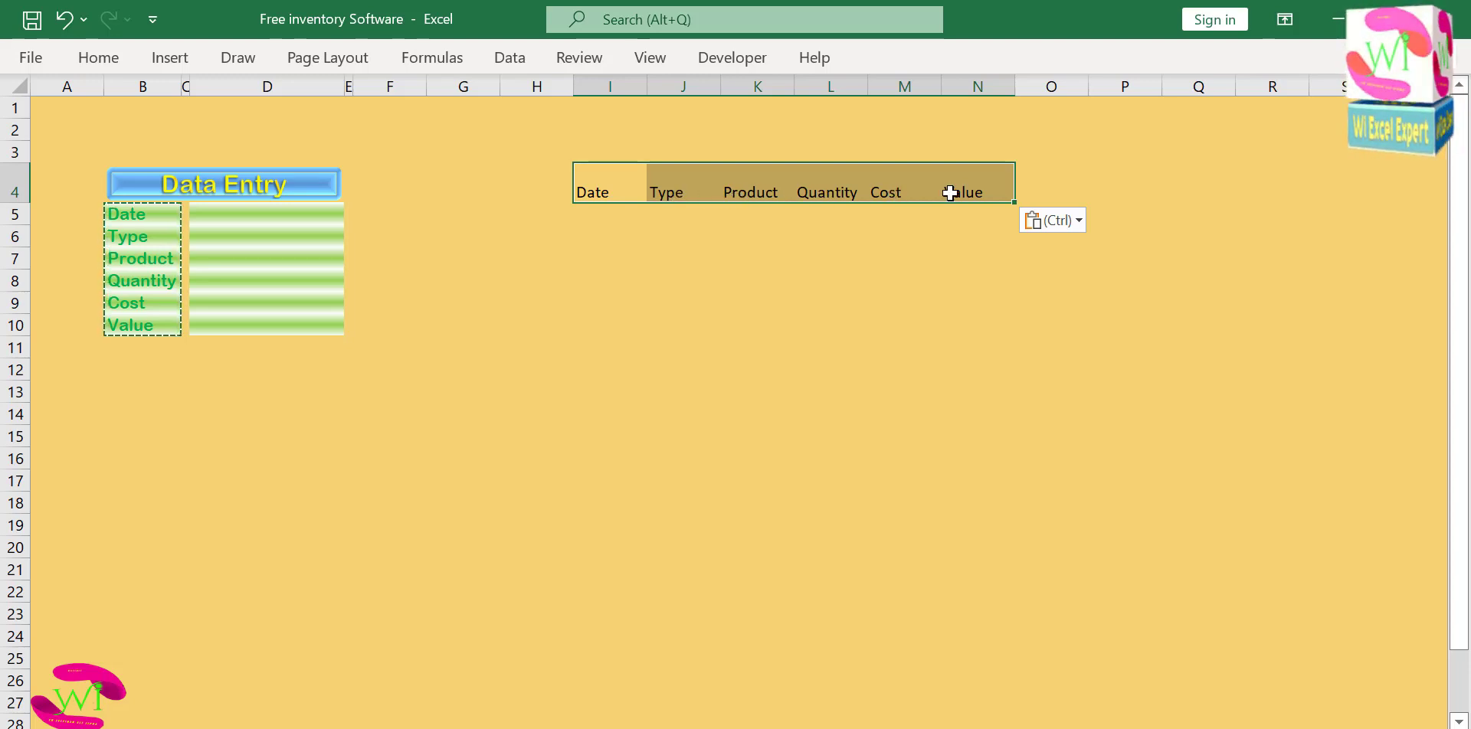
Delete the two worksheet columns holding the pasted Date and Type headers.
left_click(612, 88)
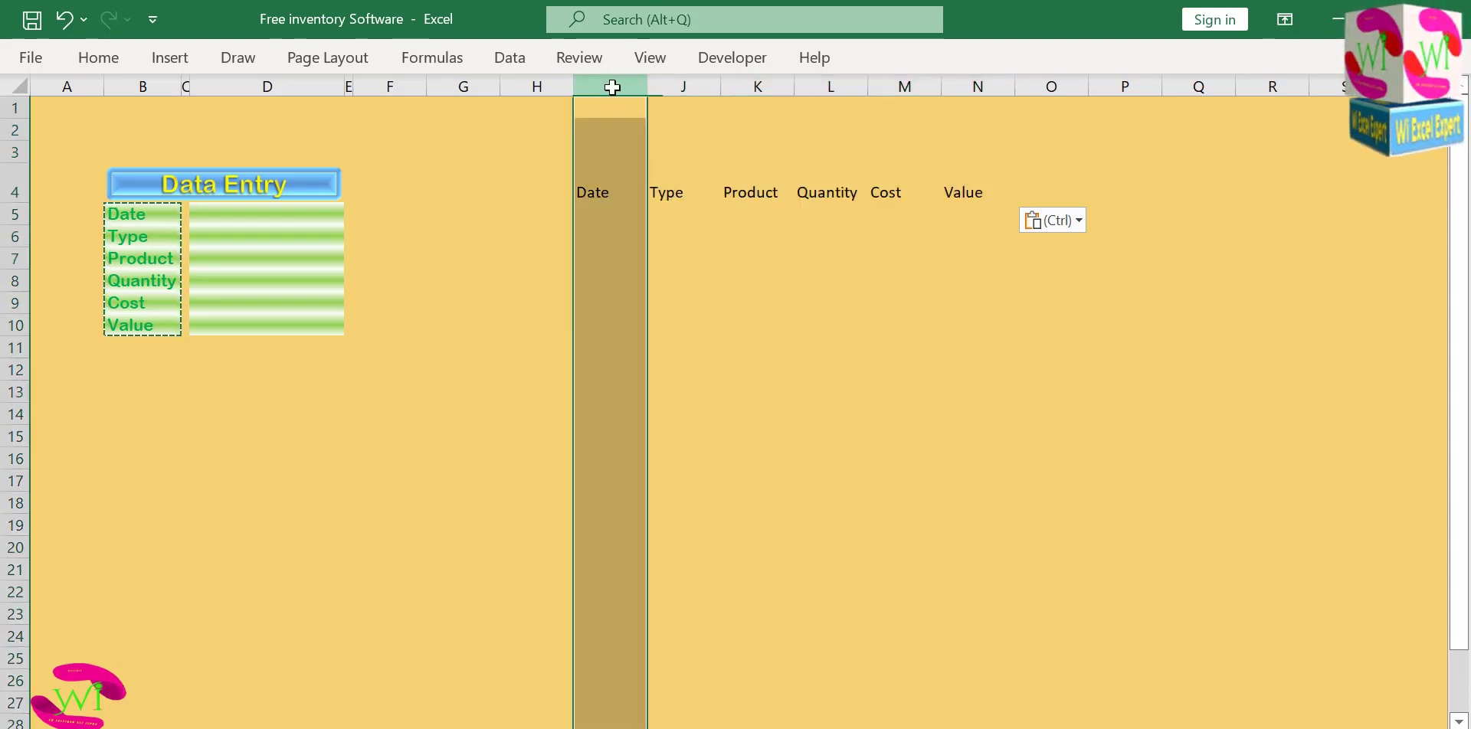
right_click(609, 83)
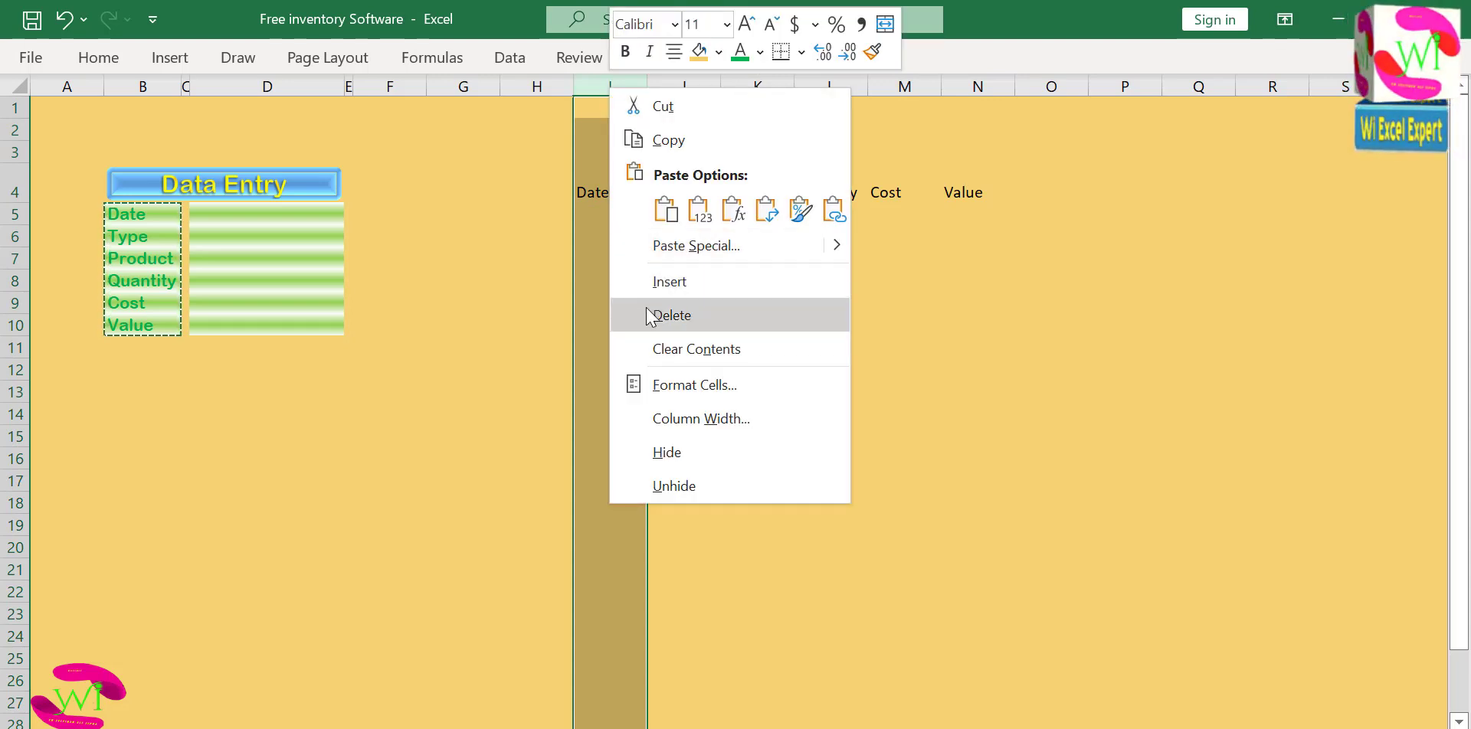
left_click(671, 311)
left_click(586, 193)
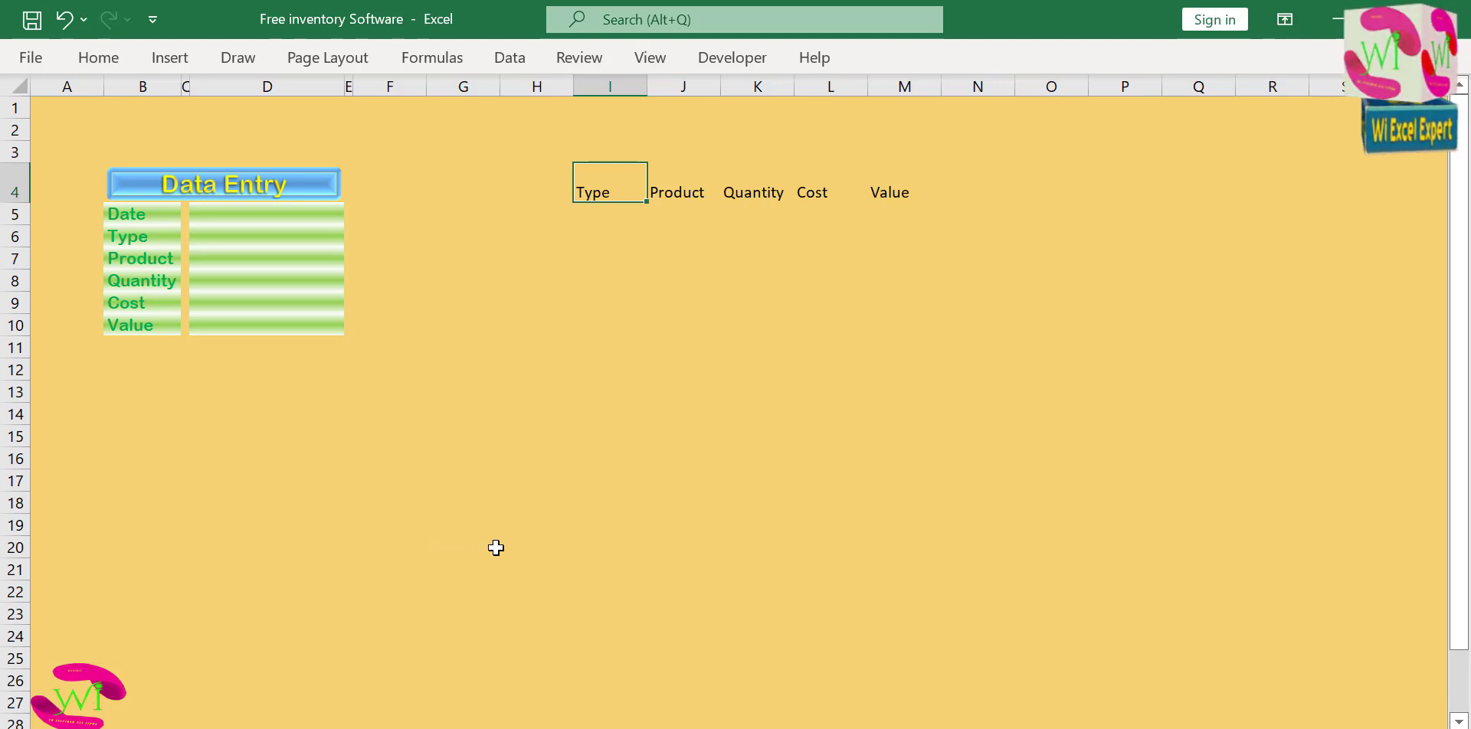
key("ctrl+t")
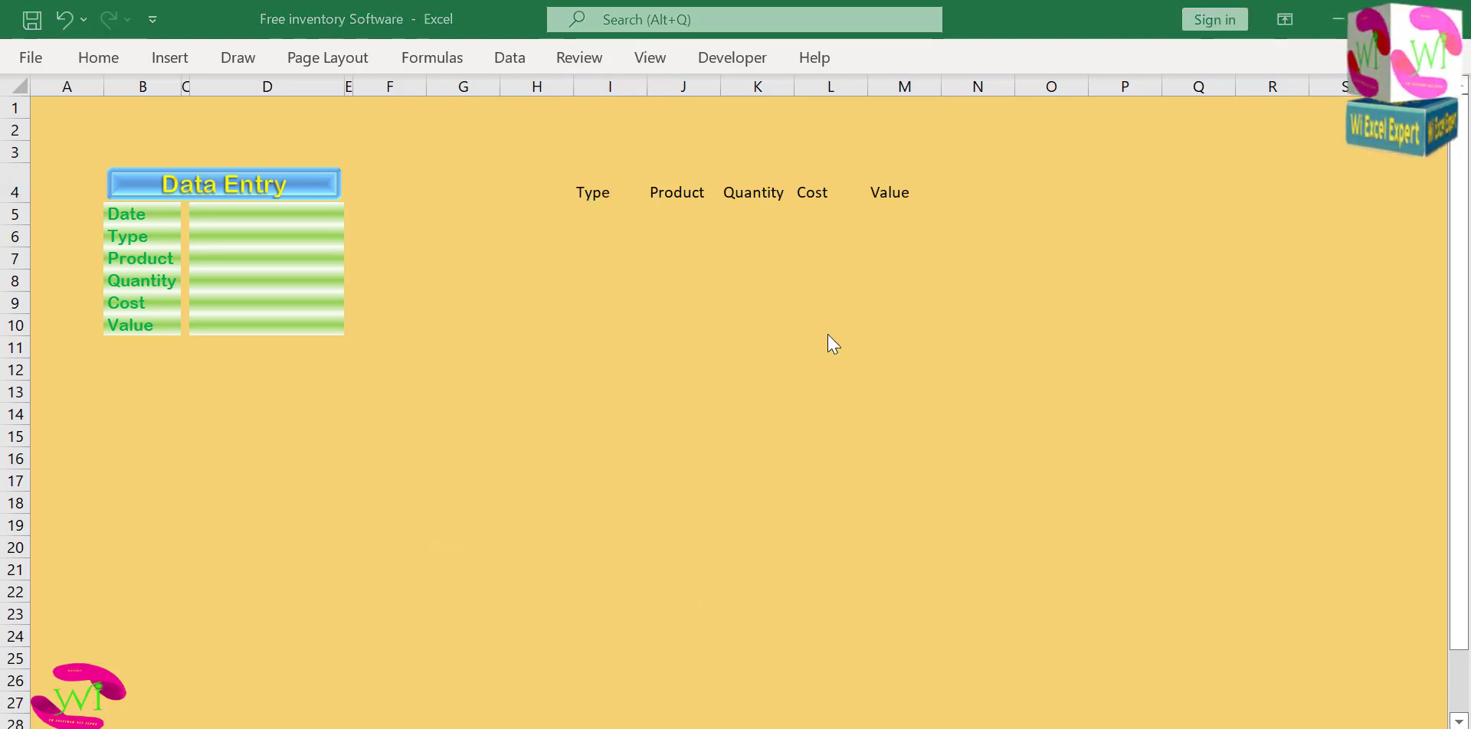
left_click(593, 87)
right_click(592, 88)
left_click(673, 314)
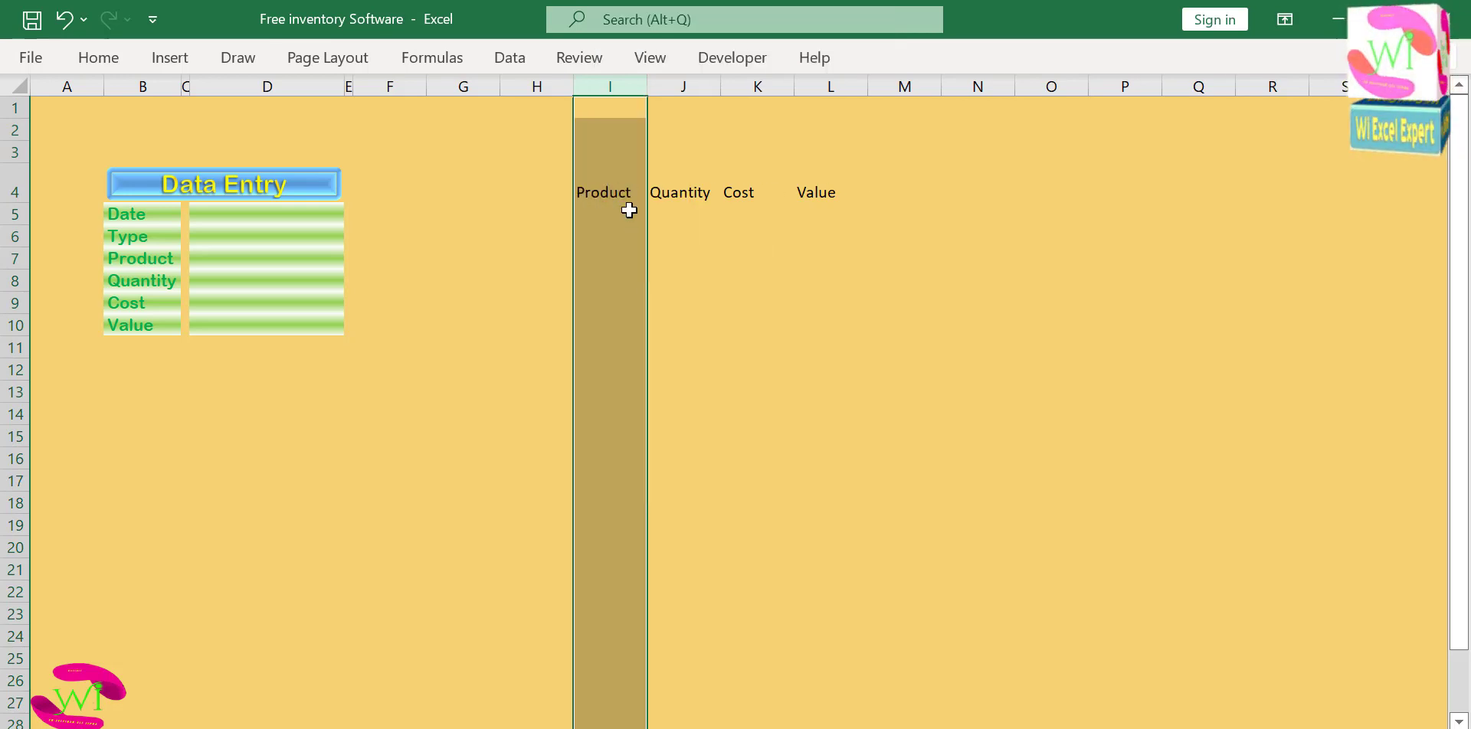
Replace the row 4 headers Quantity, Cost and Value in J4:L4 with Purchase, Sales and Stock.
left_click(616, 196)
left_click(696, 196)
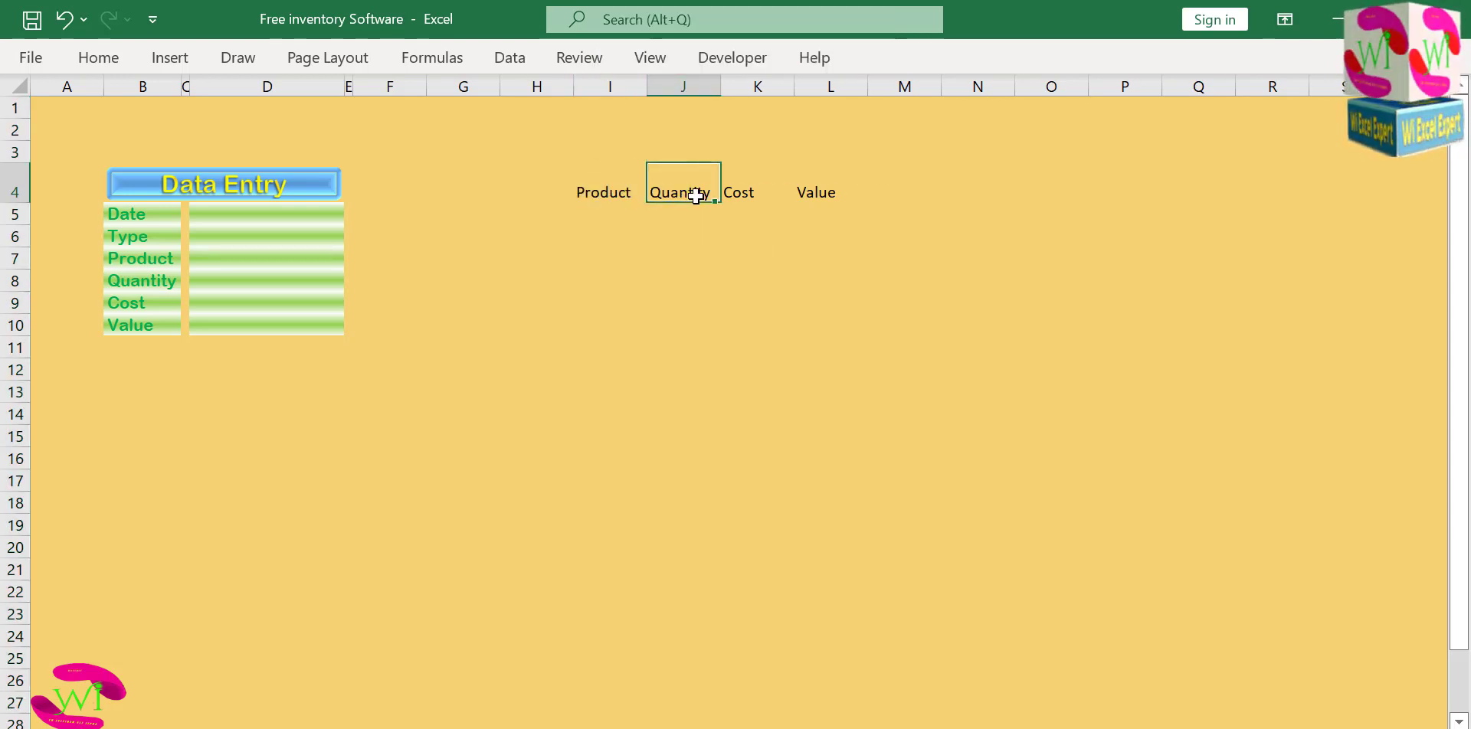
left_click(746, 196)
left_click(596, 193)
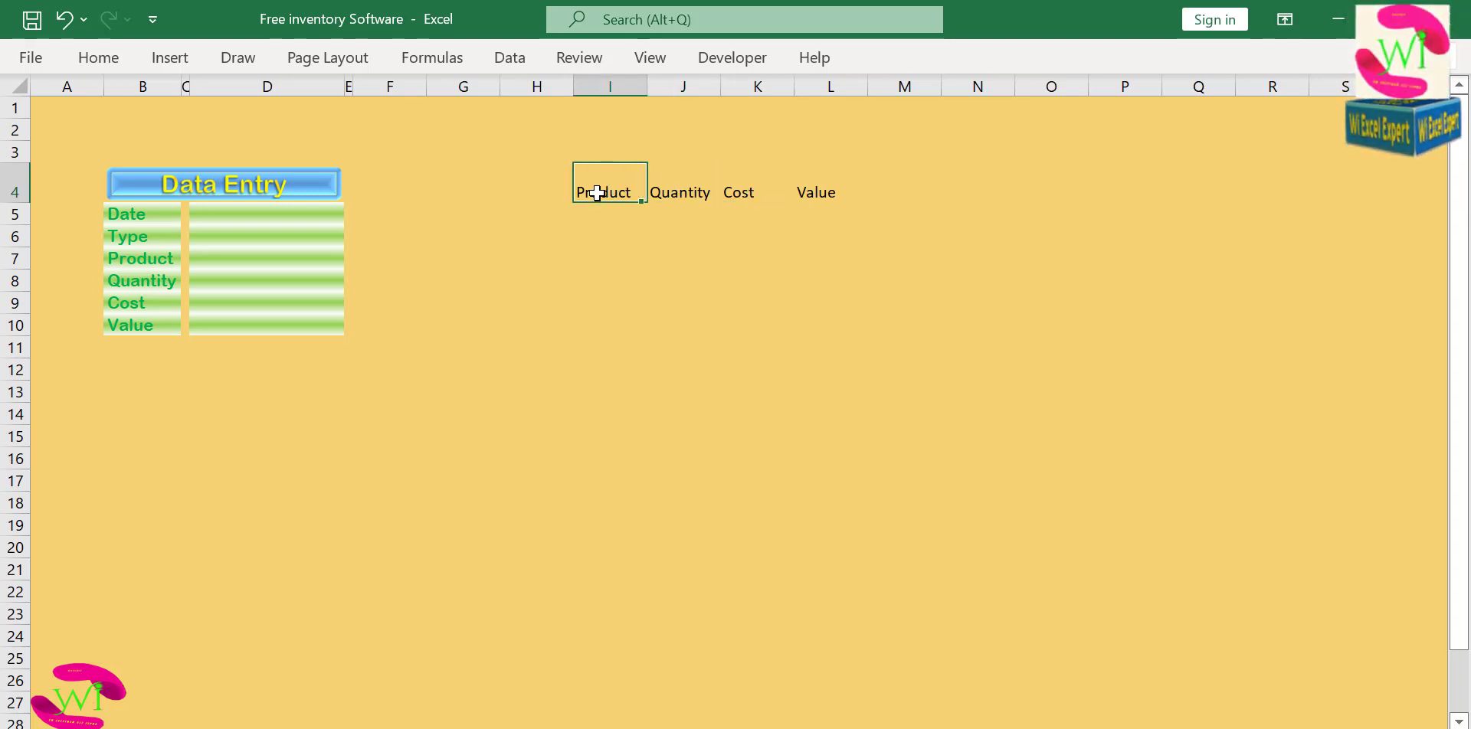
left_click(671, 193)
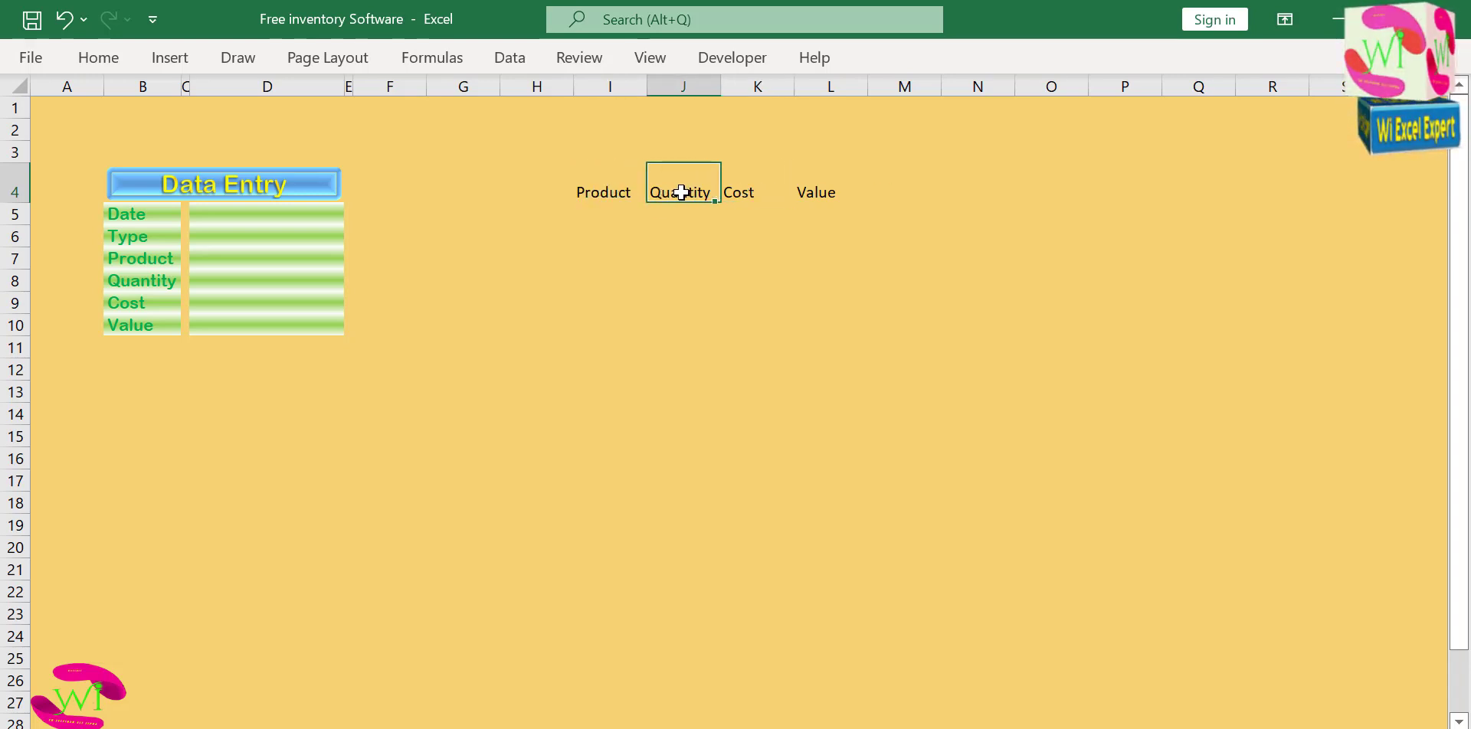
type("Purchase")
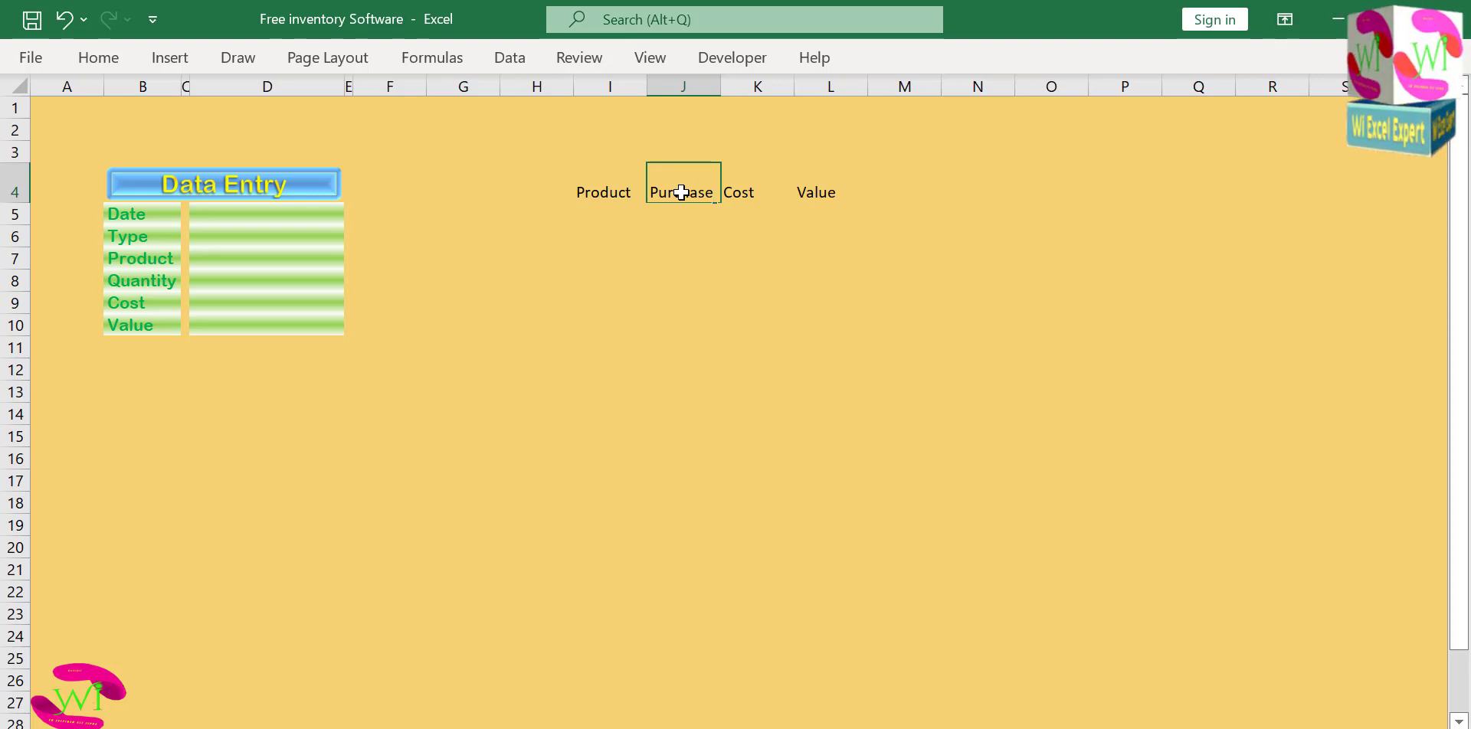
key("Tab")
type("Sales")
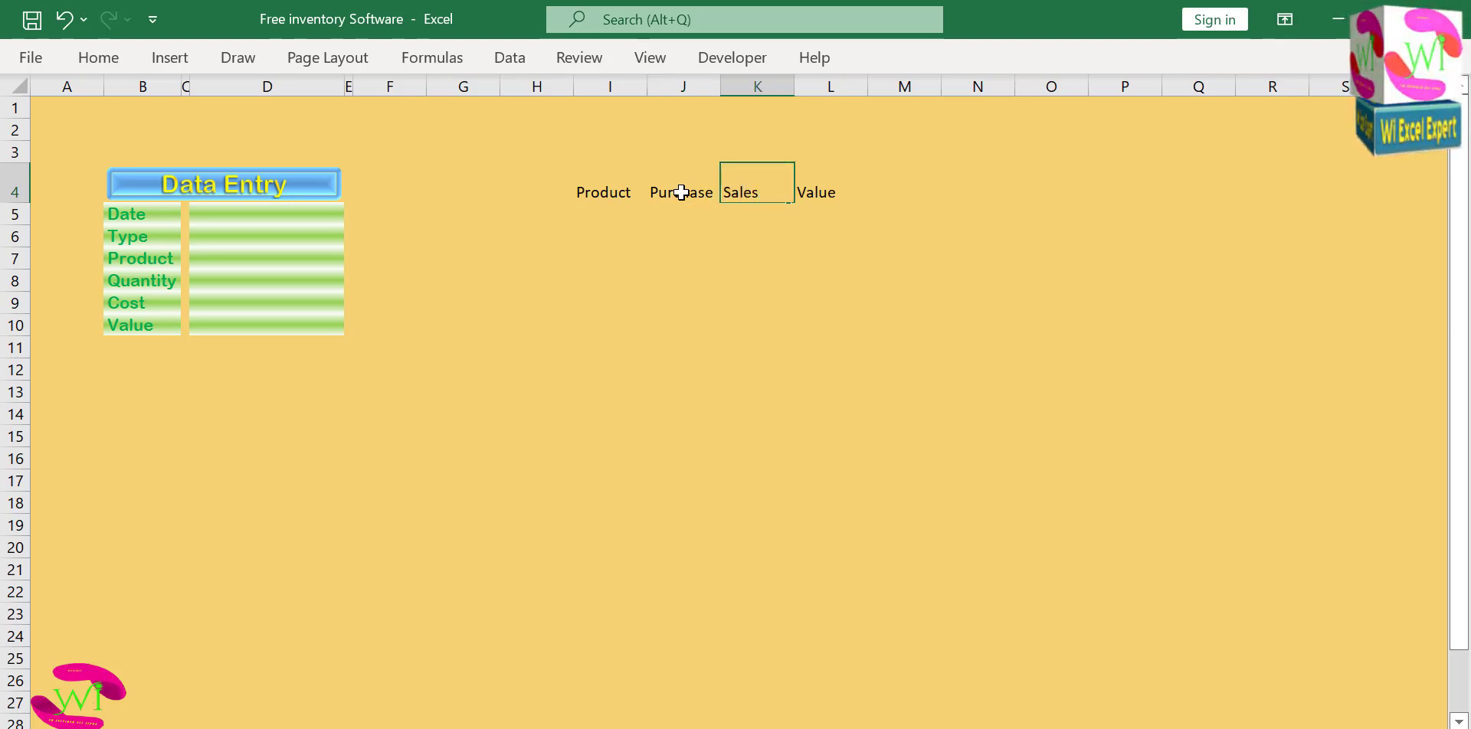
key("Tab")
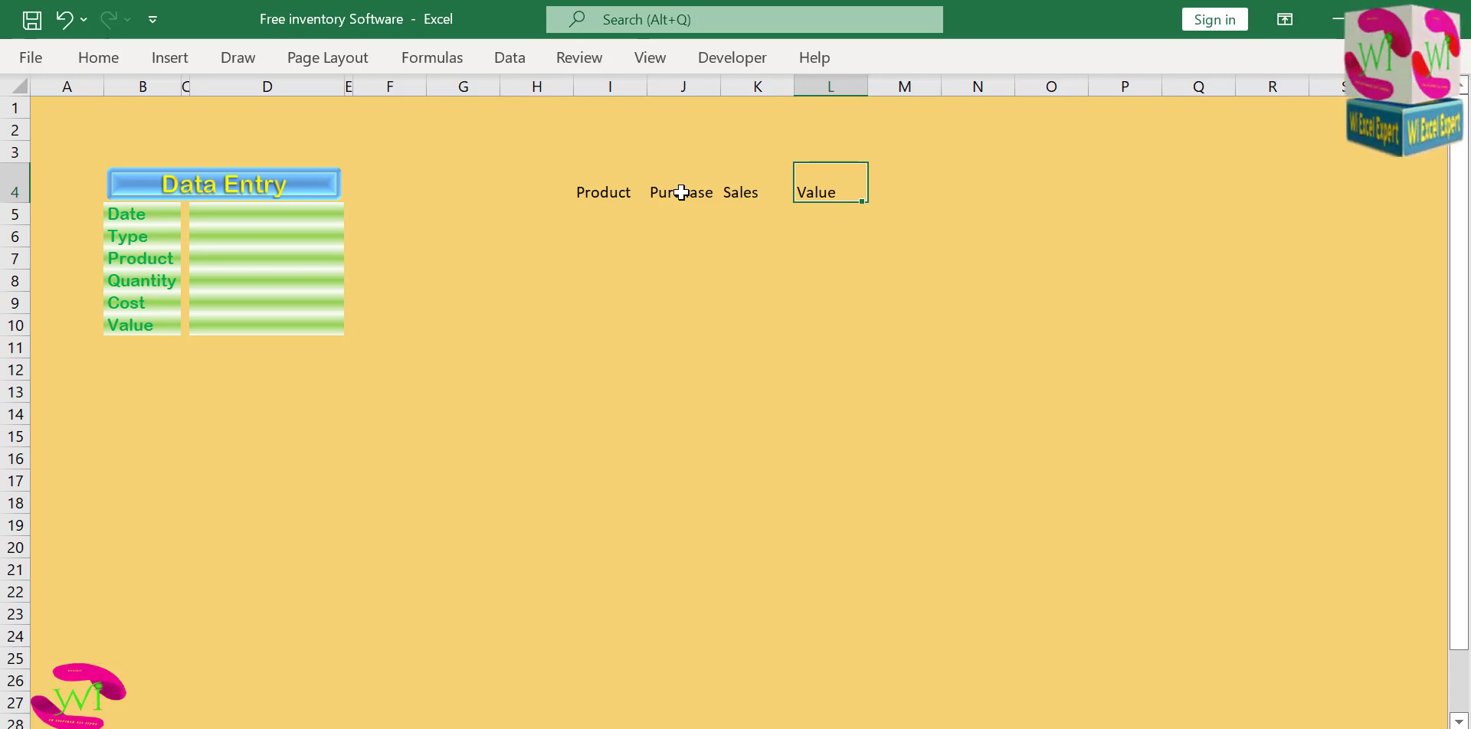
type("Stock")
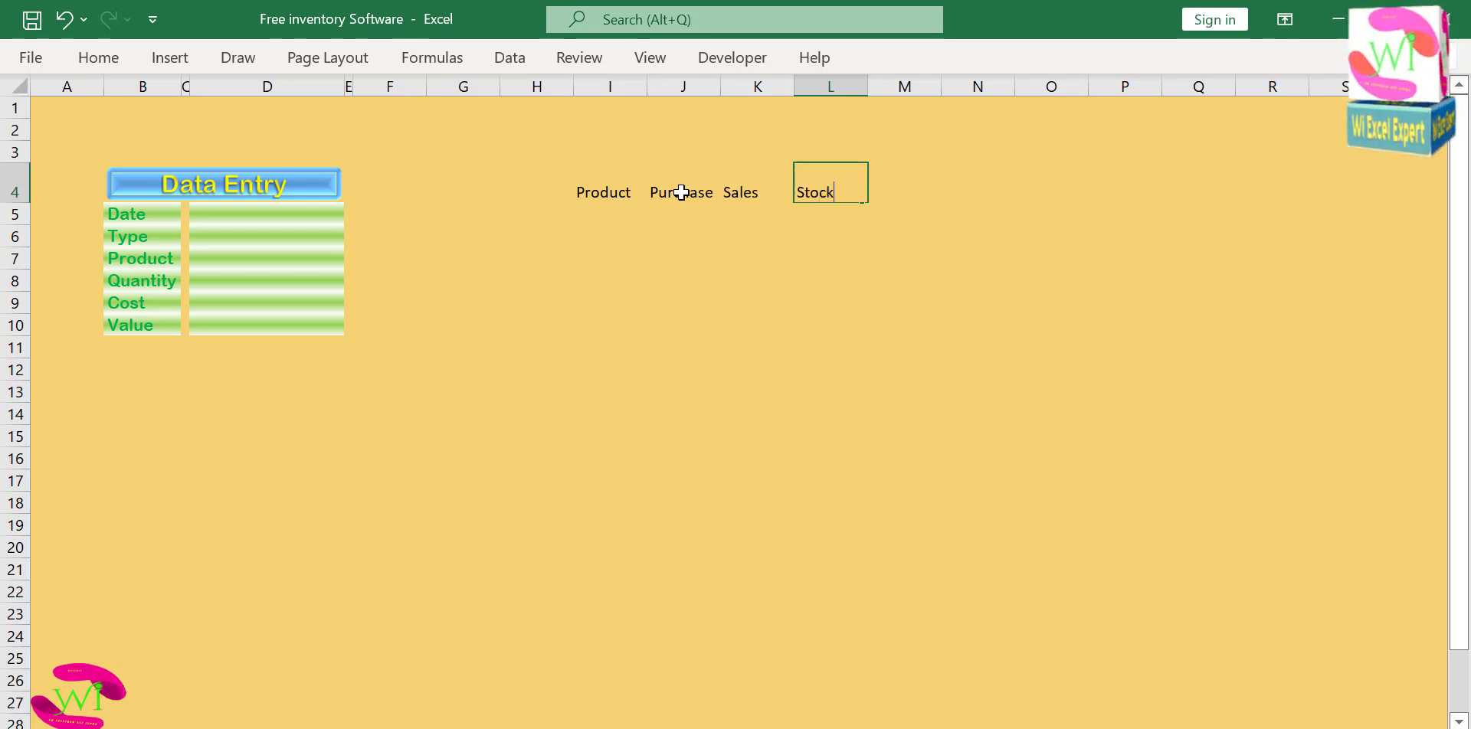
key("Return")
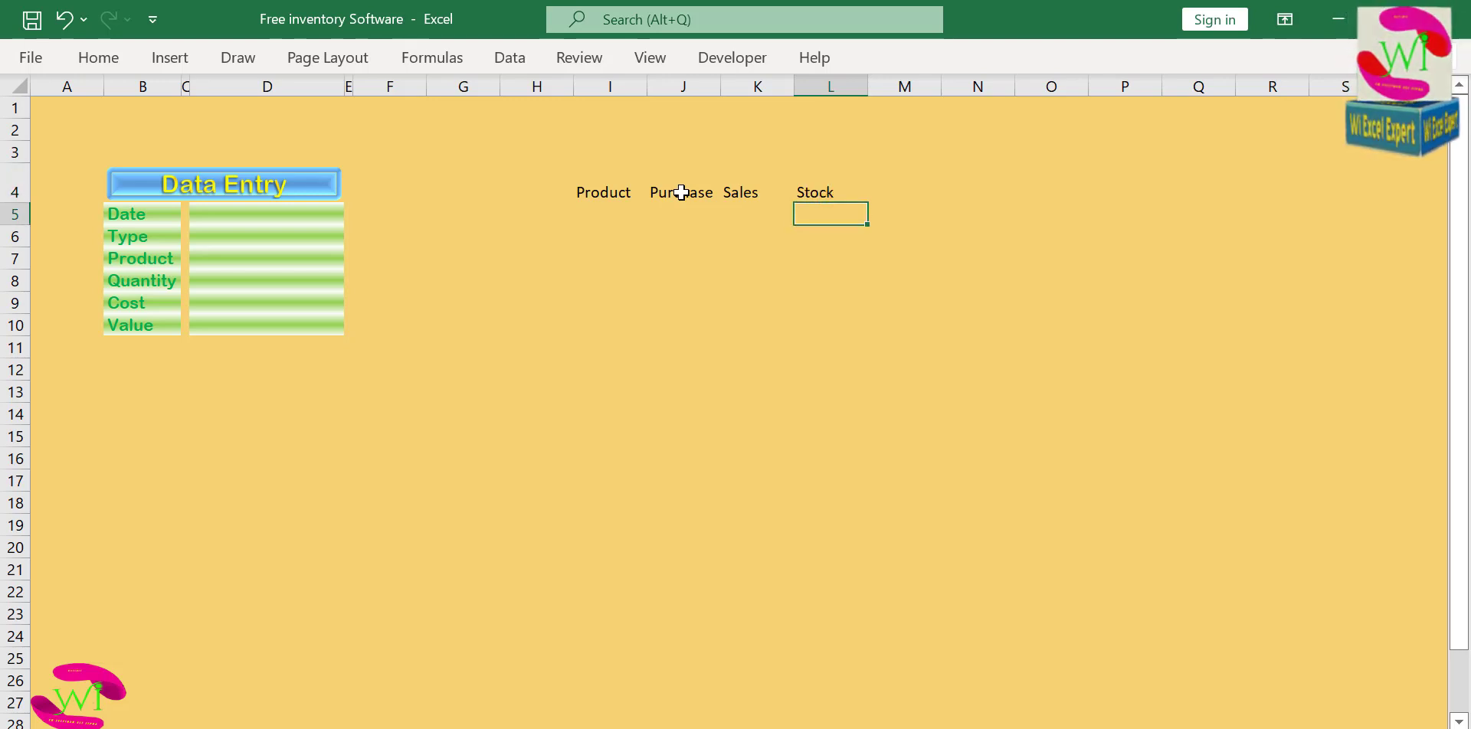
key("Left")
key("Up")
key("Left")
key("Right")
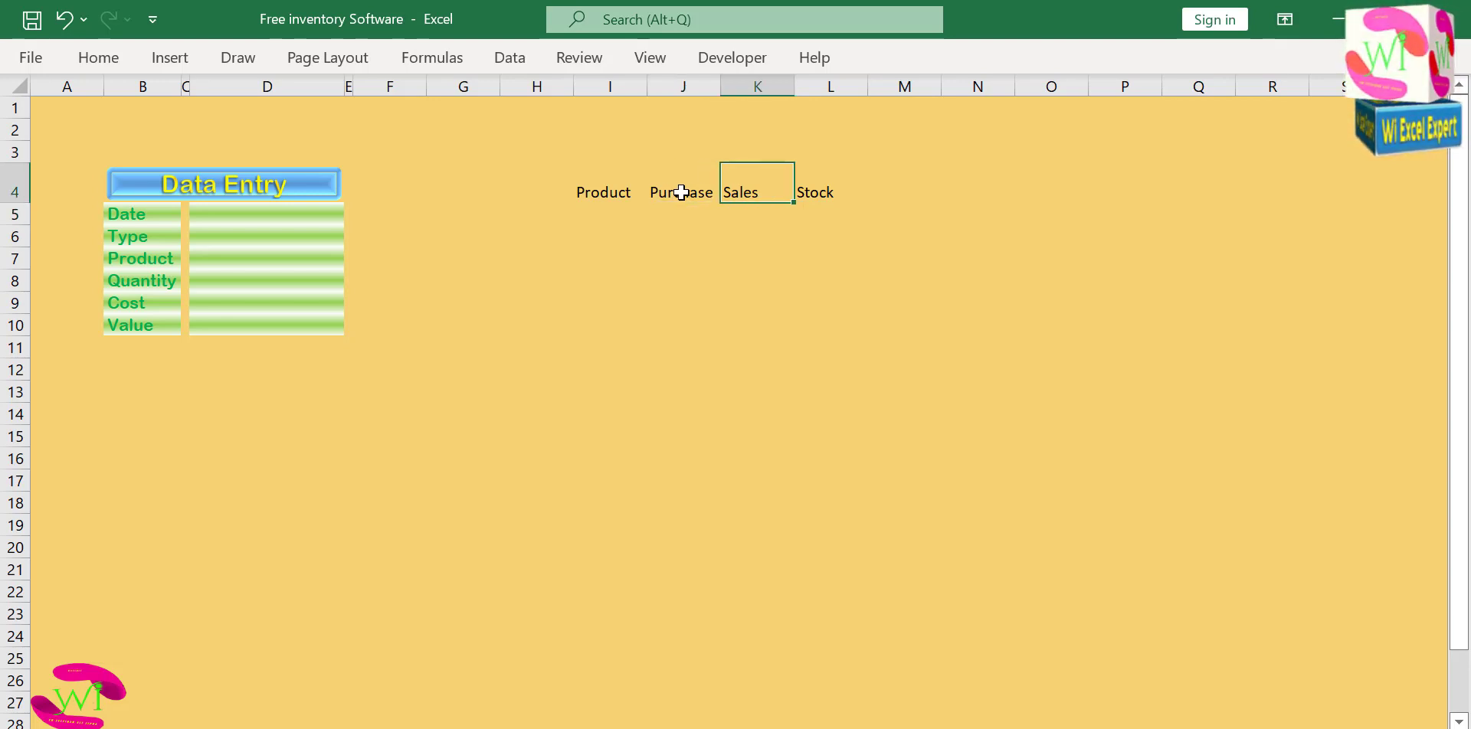
key("Right")
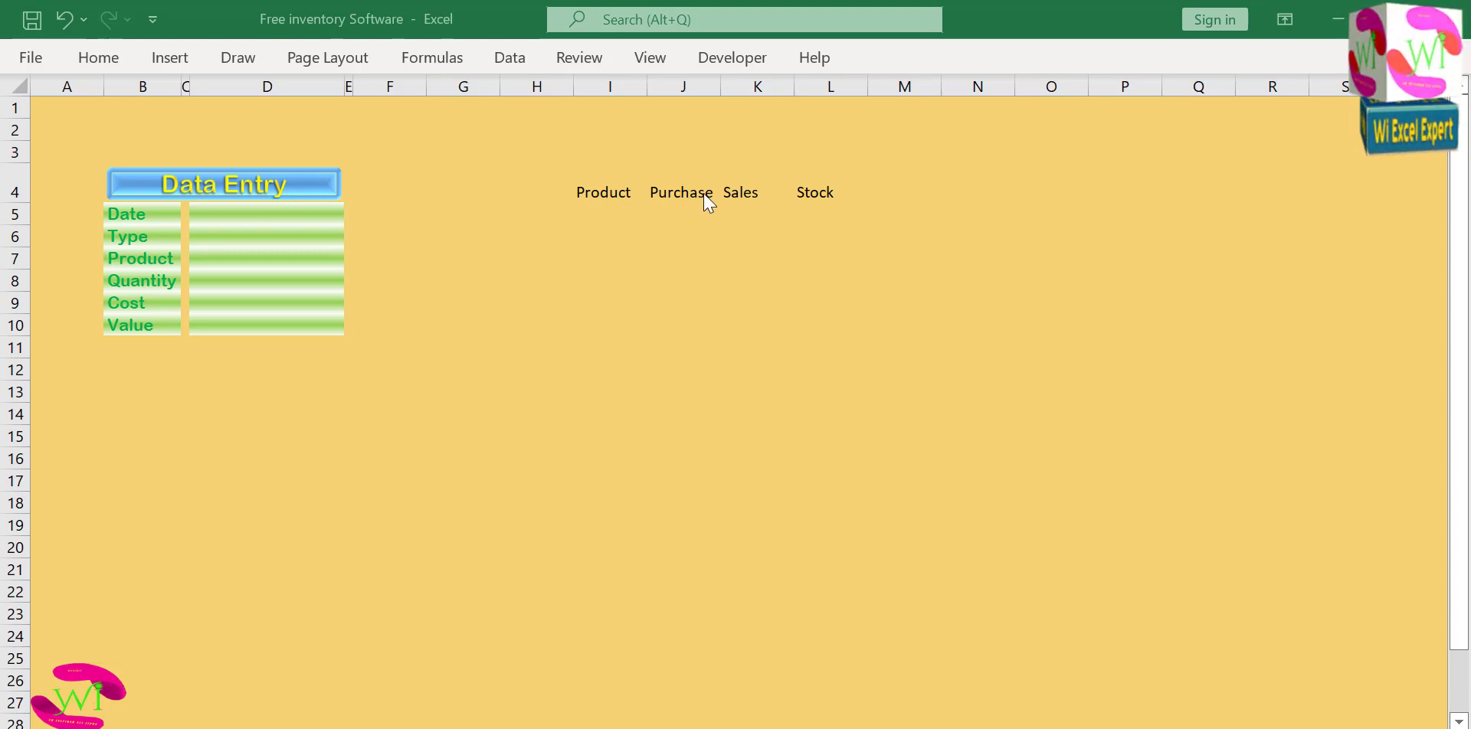
left_click(684, 86)
right_click(686, 89)
left_click(714, 272)
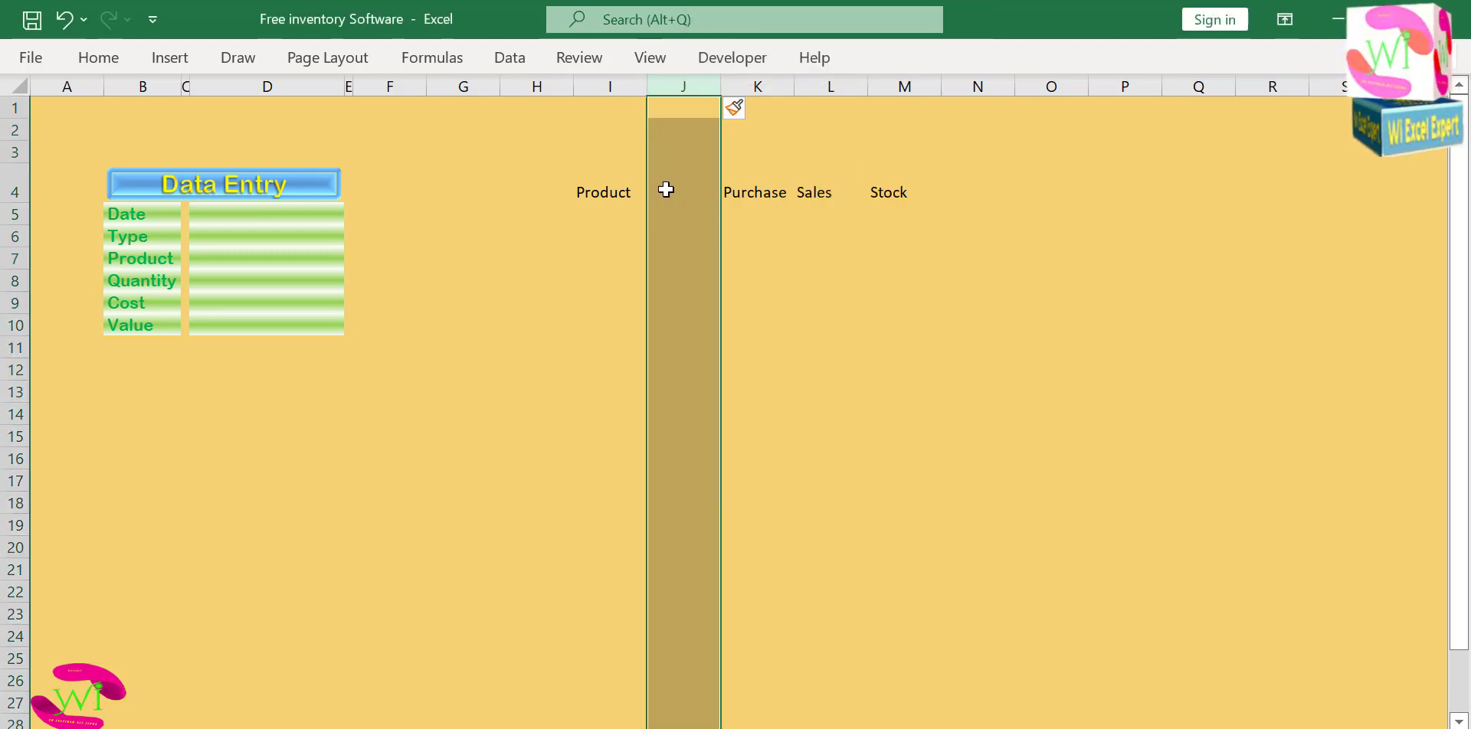
left_click(666, 189)
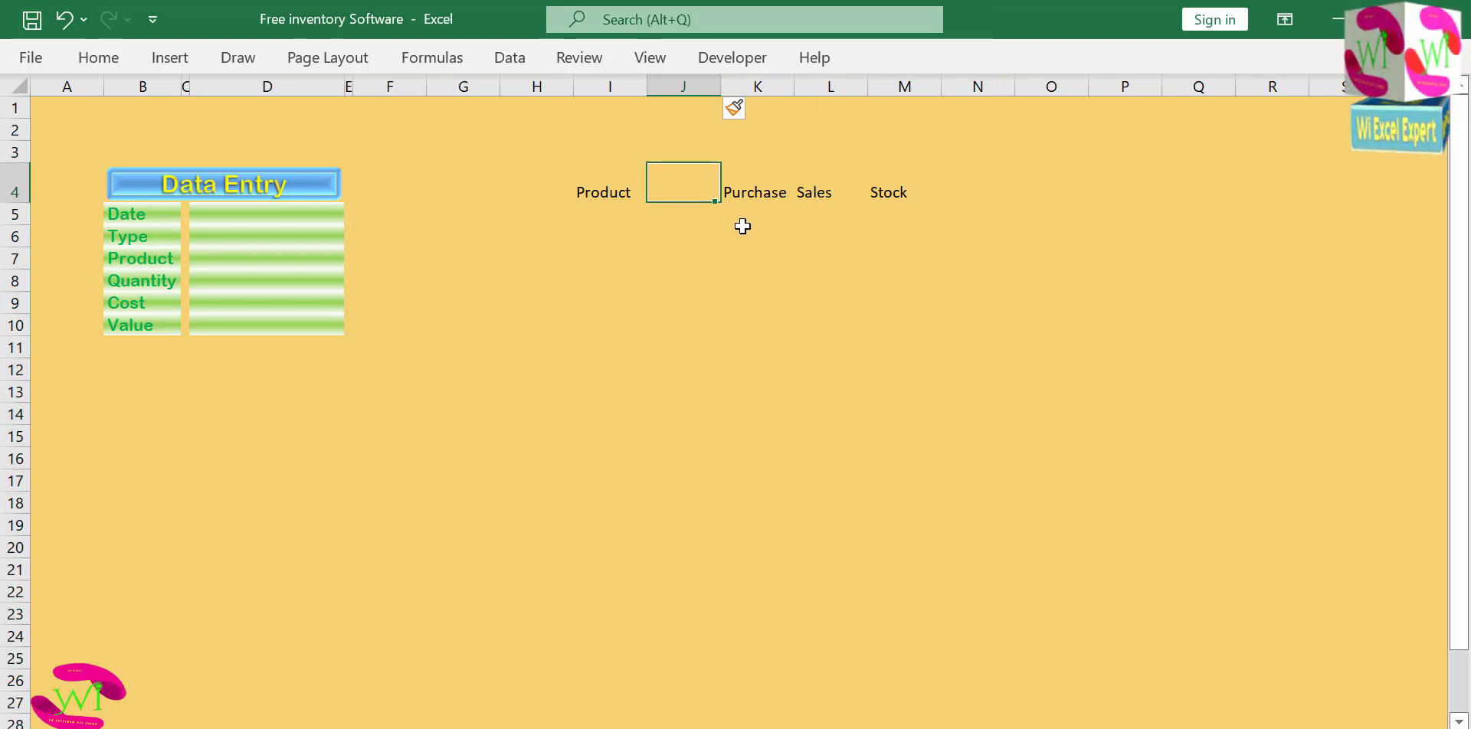
key("ctrl+z")
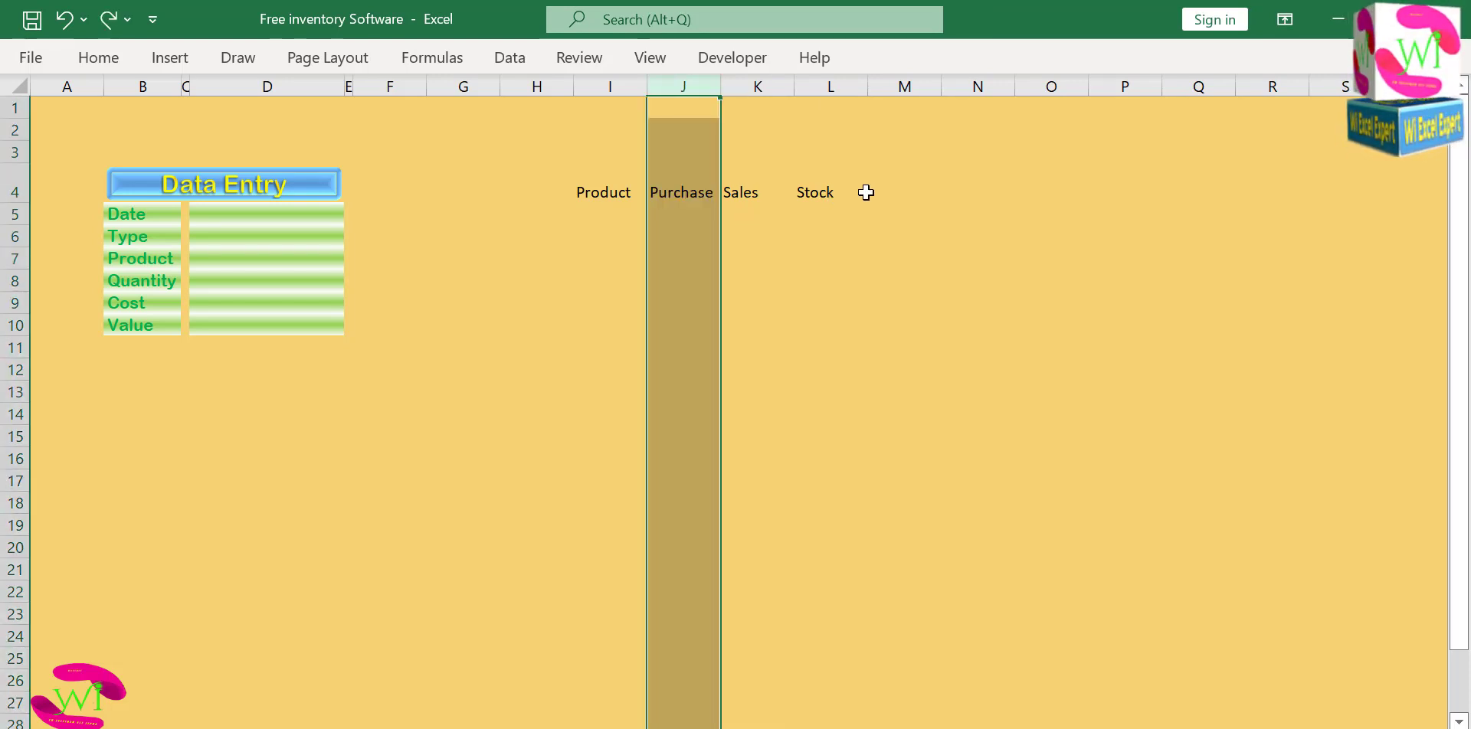
Add the headers Cost and Value in cells M4 and N4 beside the Stock header.
left_click(868, 194)
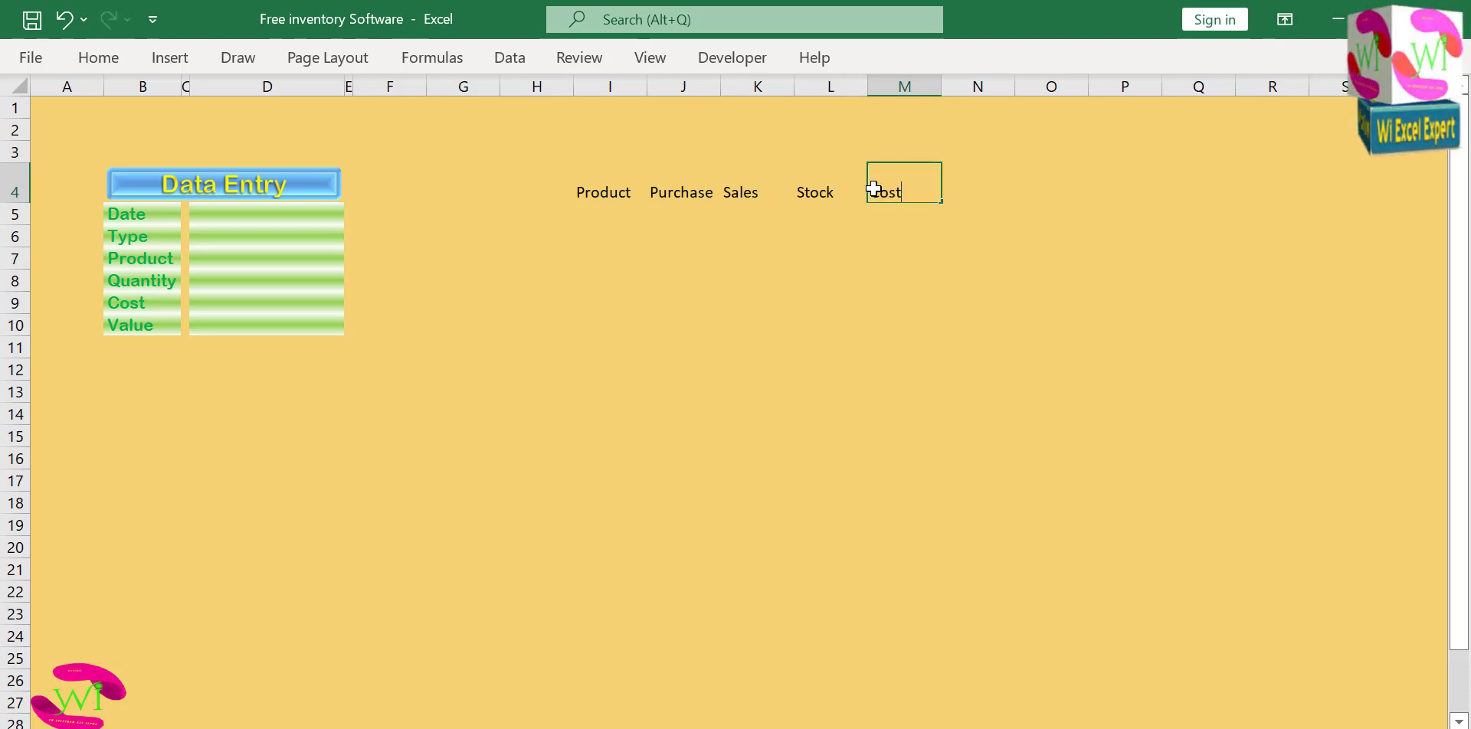
key("Tab")
type("Value")
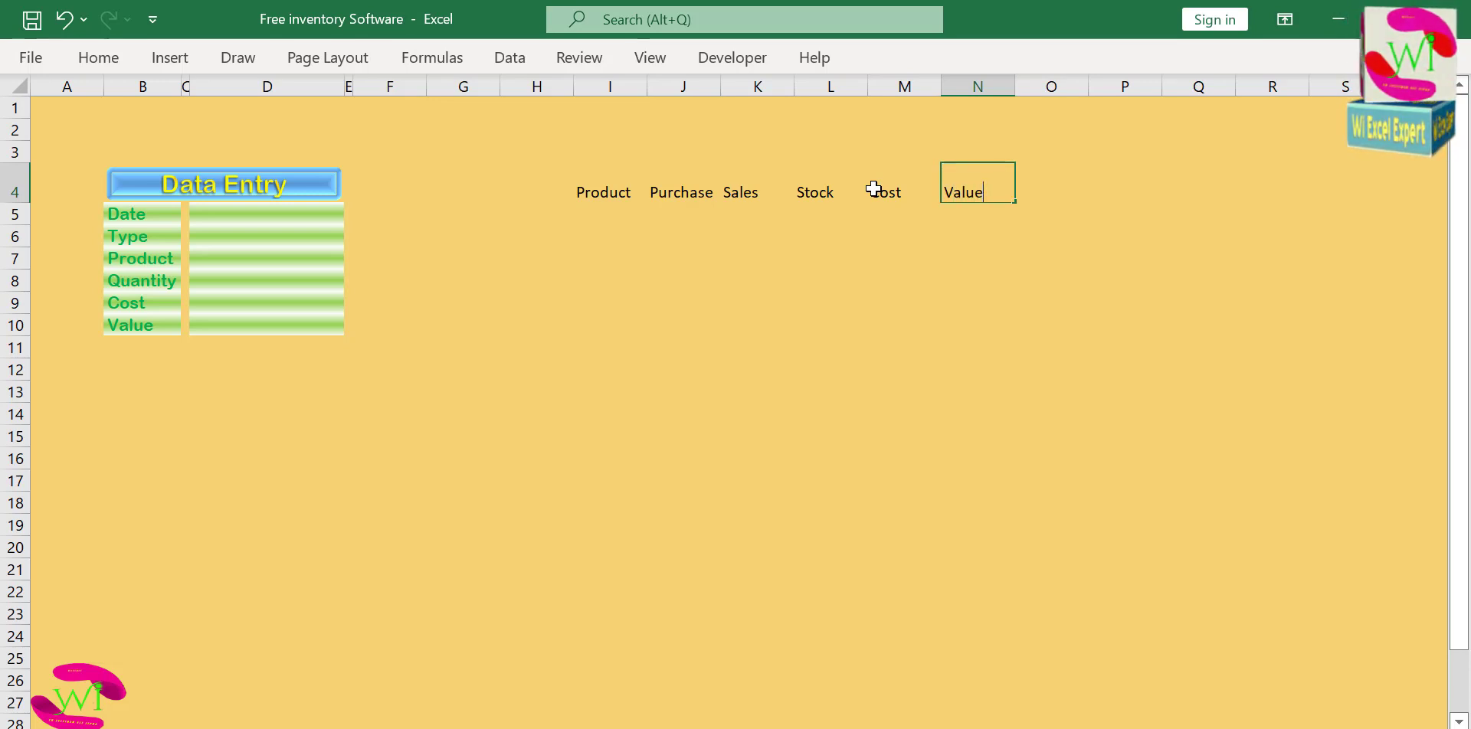
left_click(824, 227)
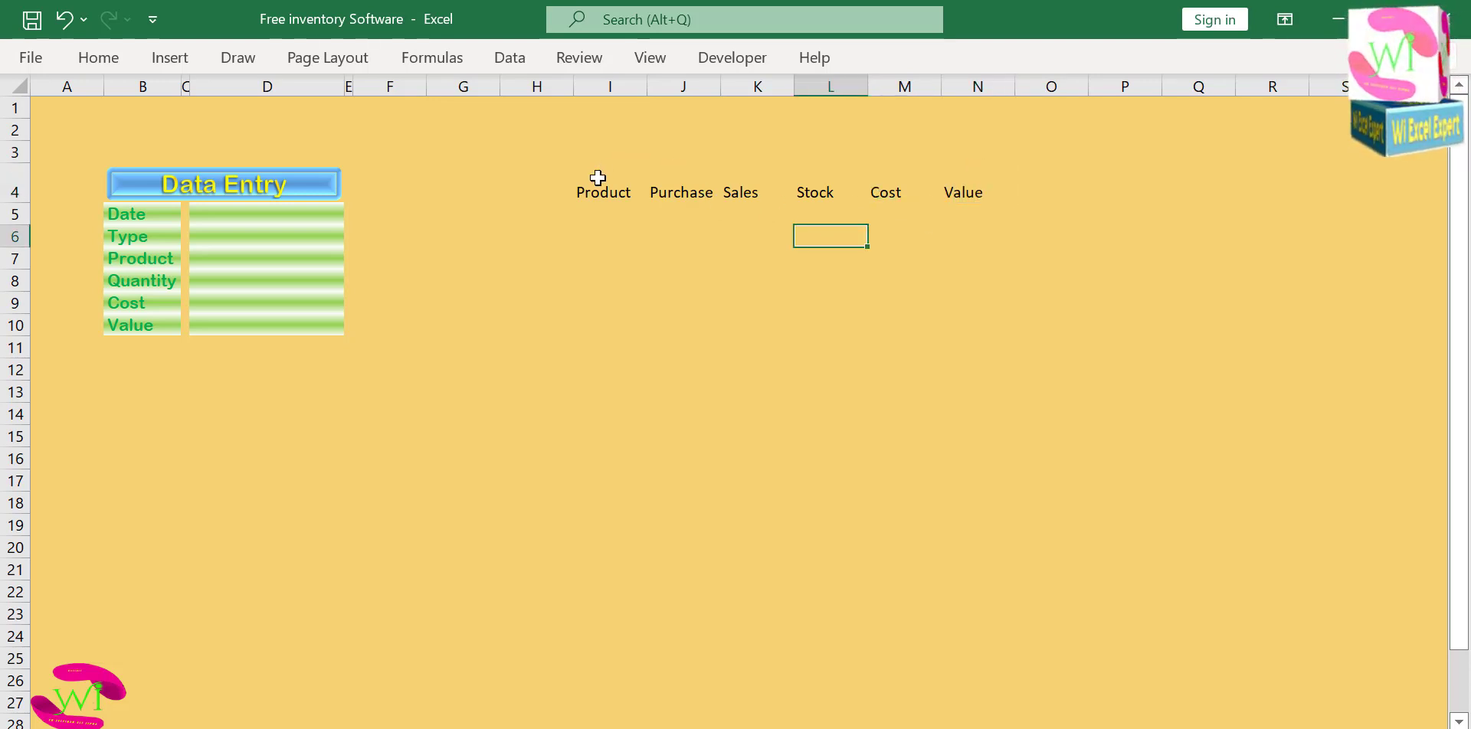
Copy the green gradient formatting of form cell D5 onto the header row I4:N4 with Format Painter.
left_click_drag(597, 178, 952, 183)
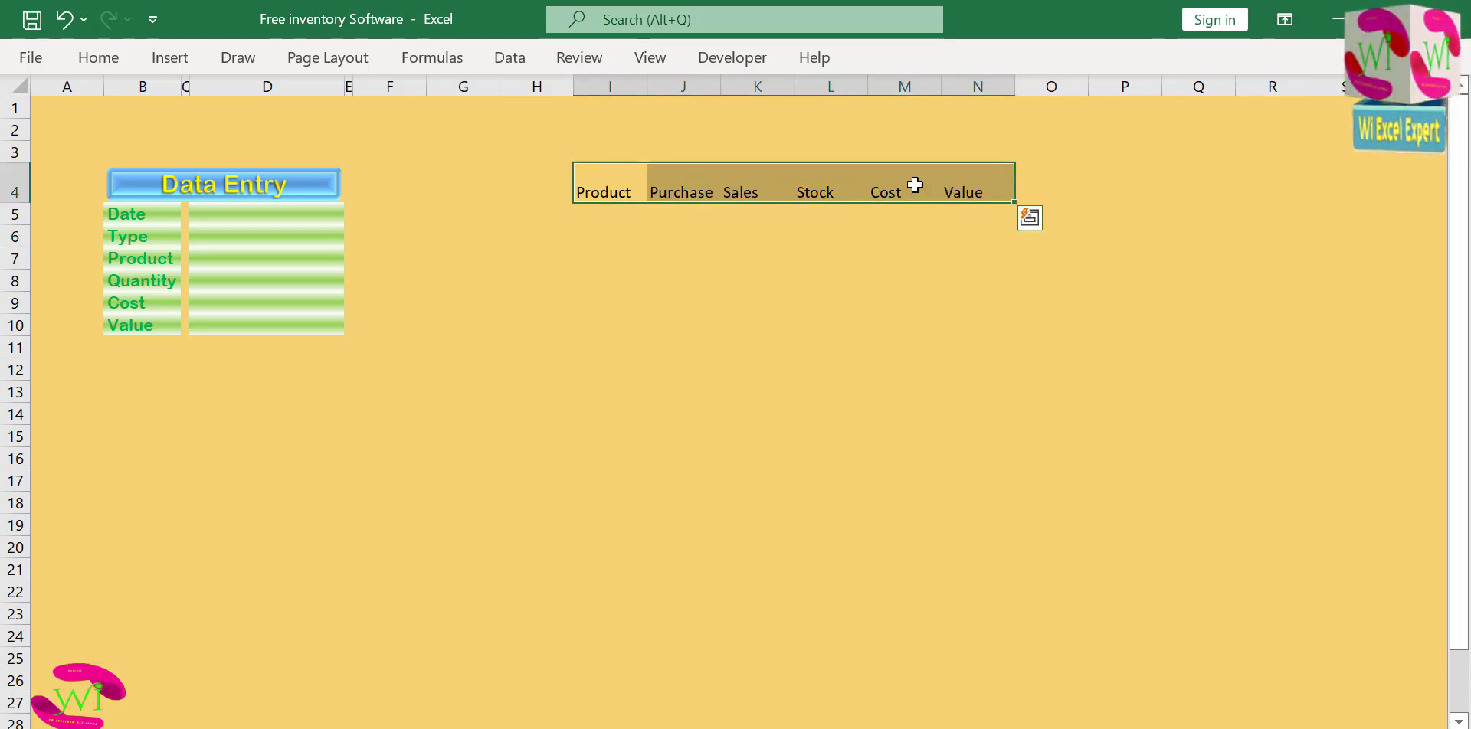
left_click(277, 214)
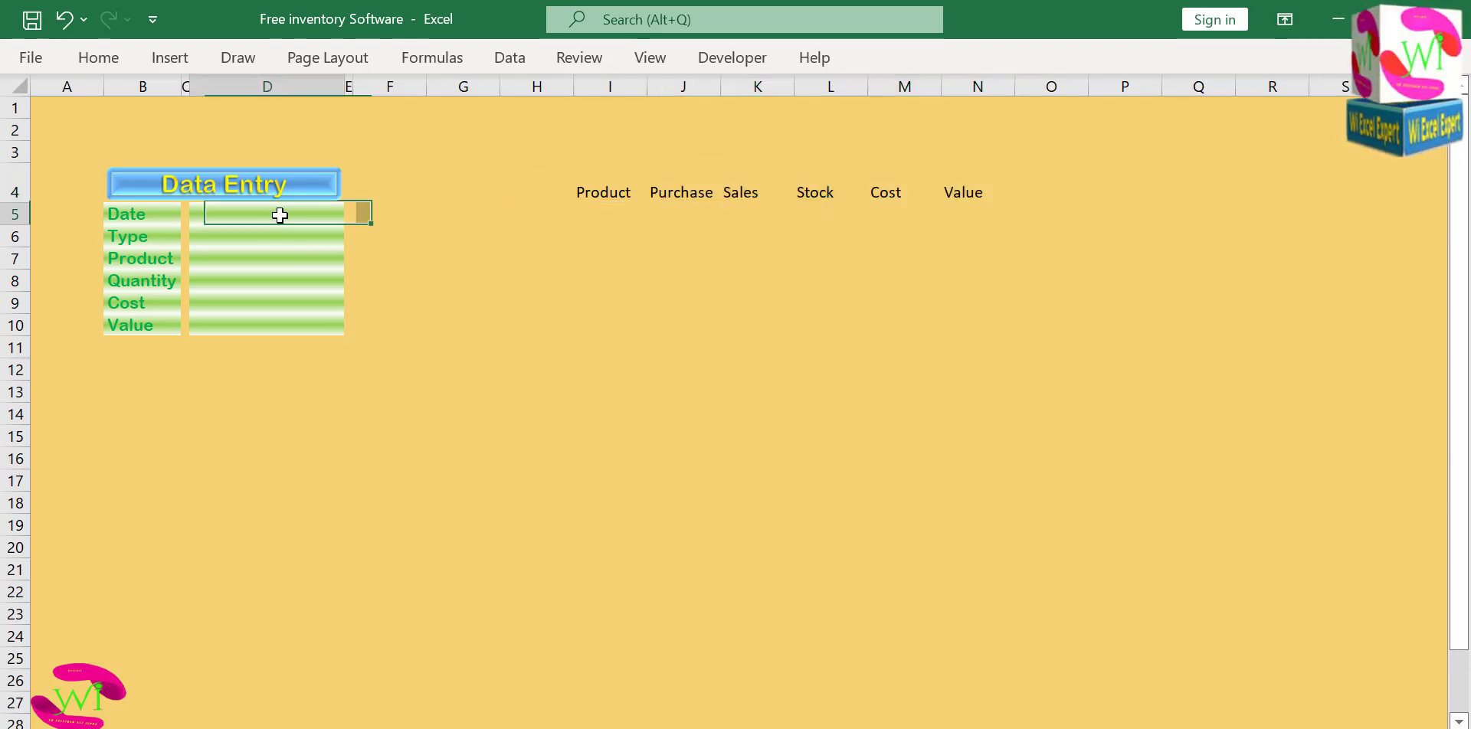
left_click(86, 57)
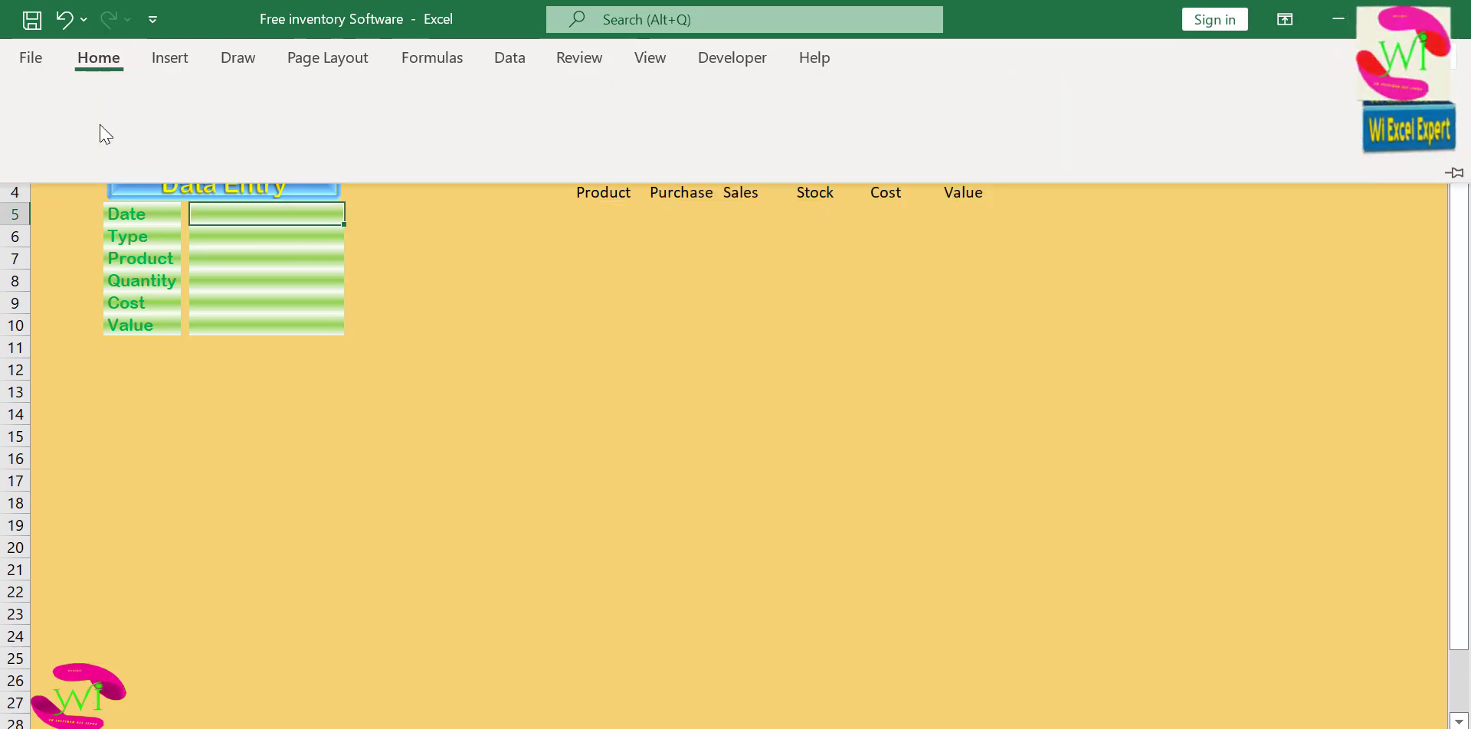
left_click(69, 148)
left_click(625, 207)
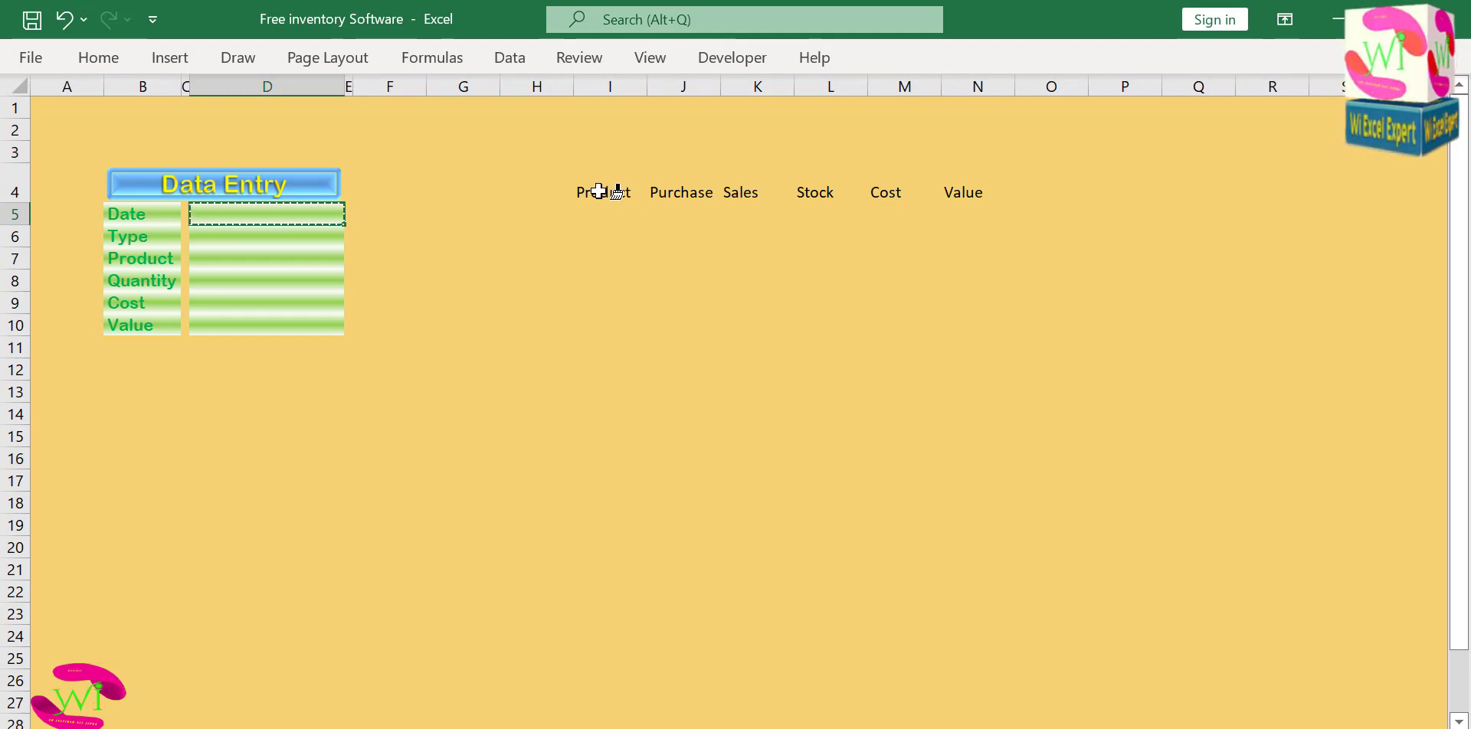
left_click_drag(603, 192, 972, 194)
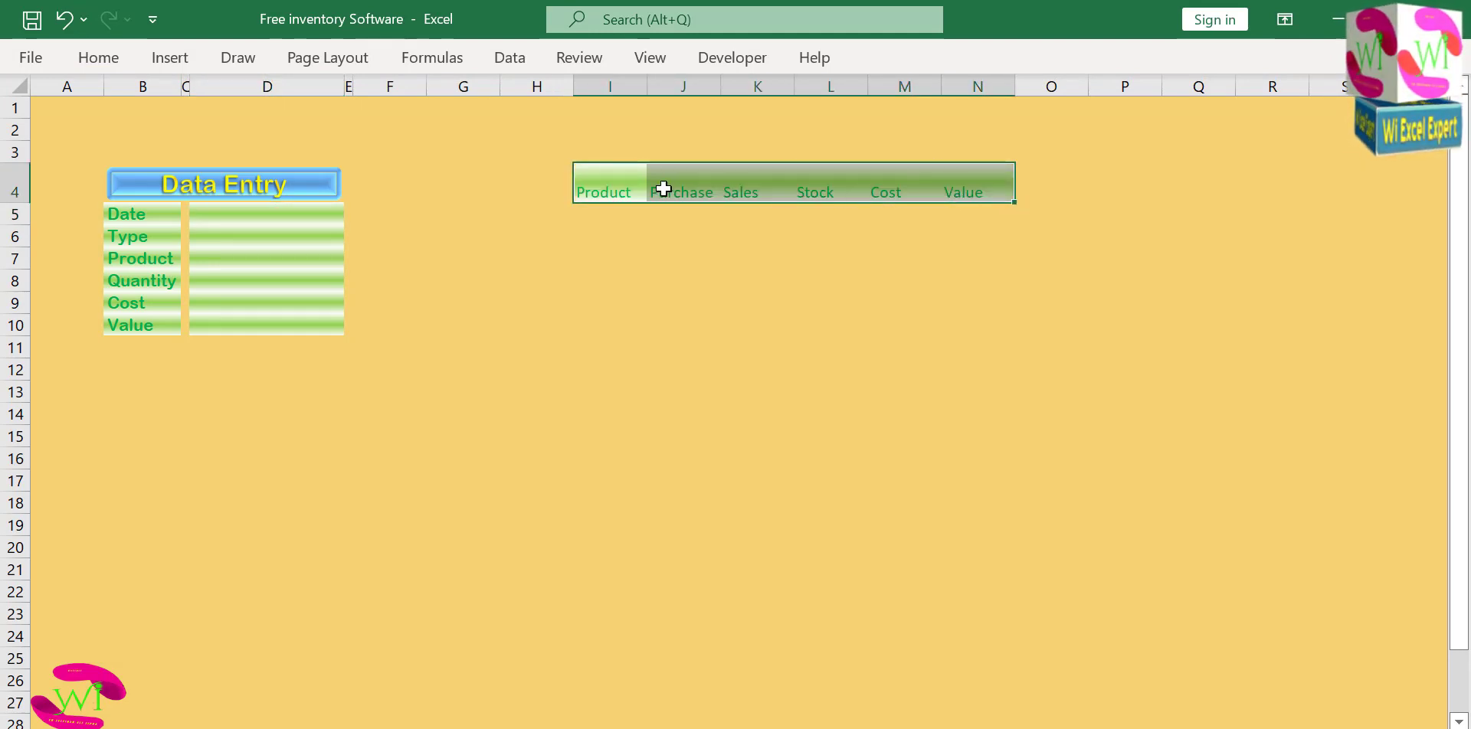
Set the headers in I4:N4 to Arial Rounded MT Bold and center them horizontally and vertically.
left_click(95, 58)
left_click(240, 101)
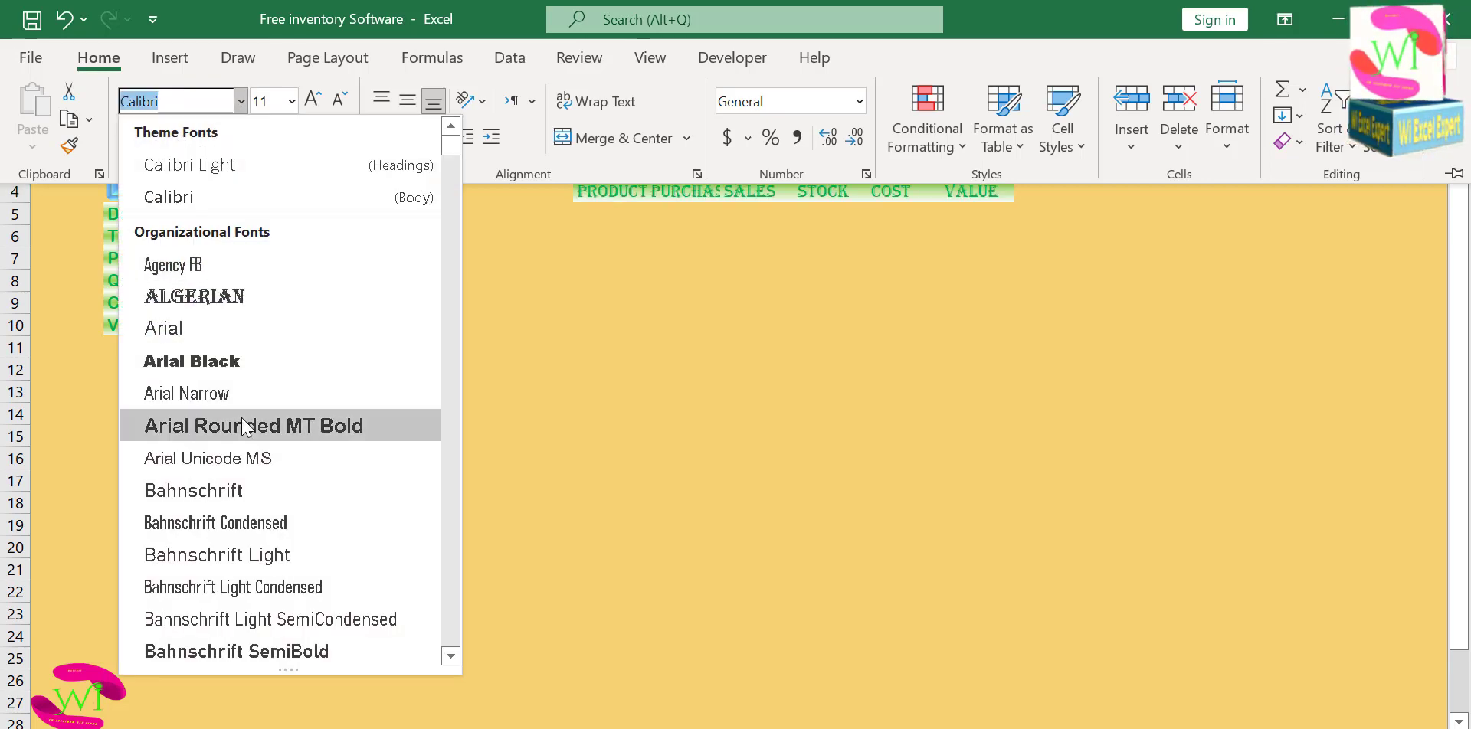
left_click(230, 518)
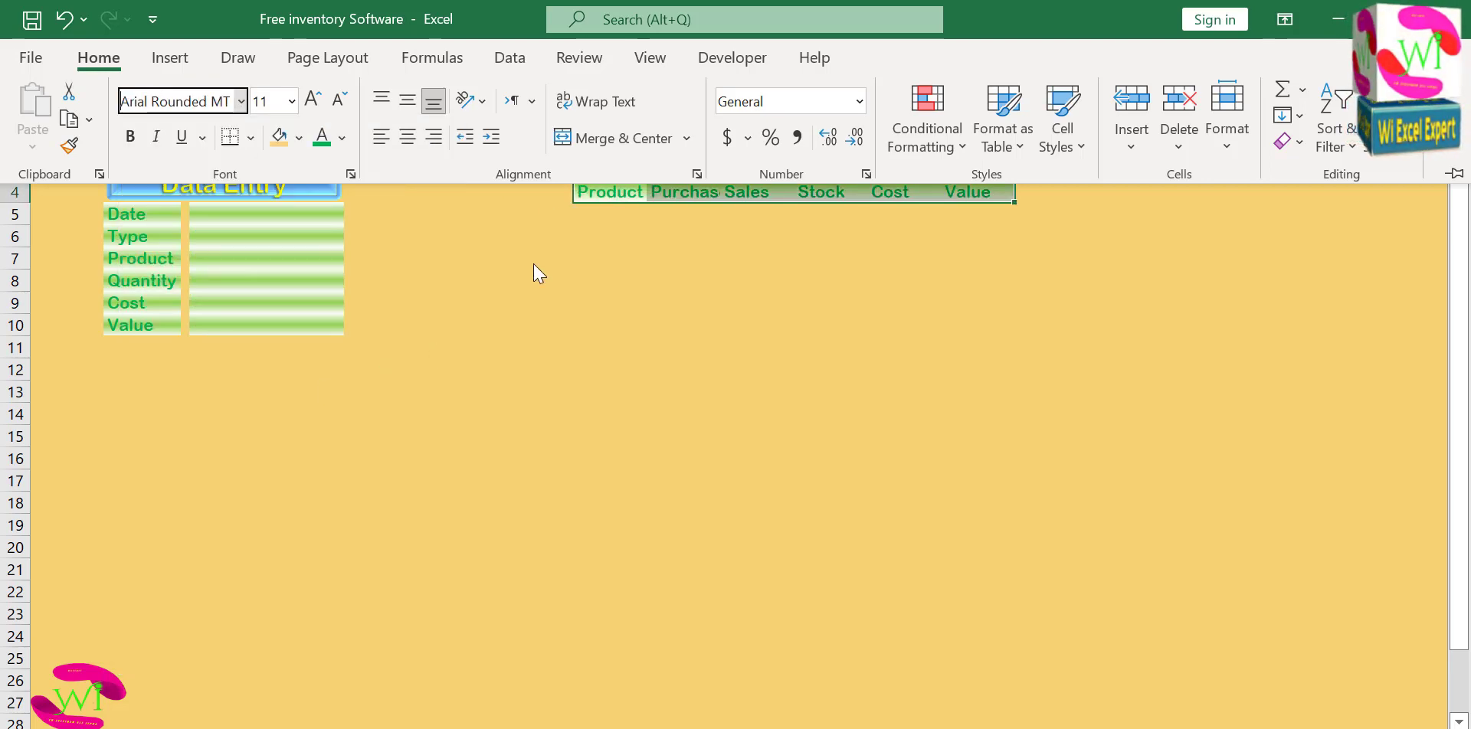
left_click(406, 136)
left_click(406, 99)
left_click(568, 207)
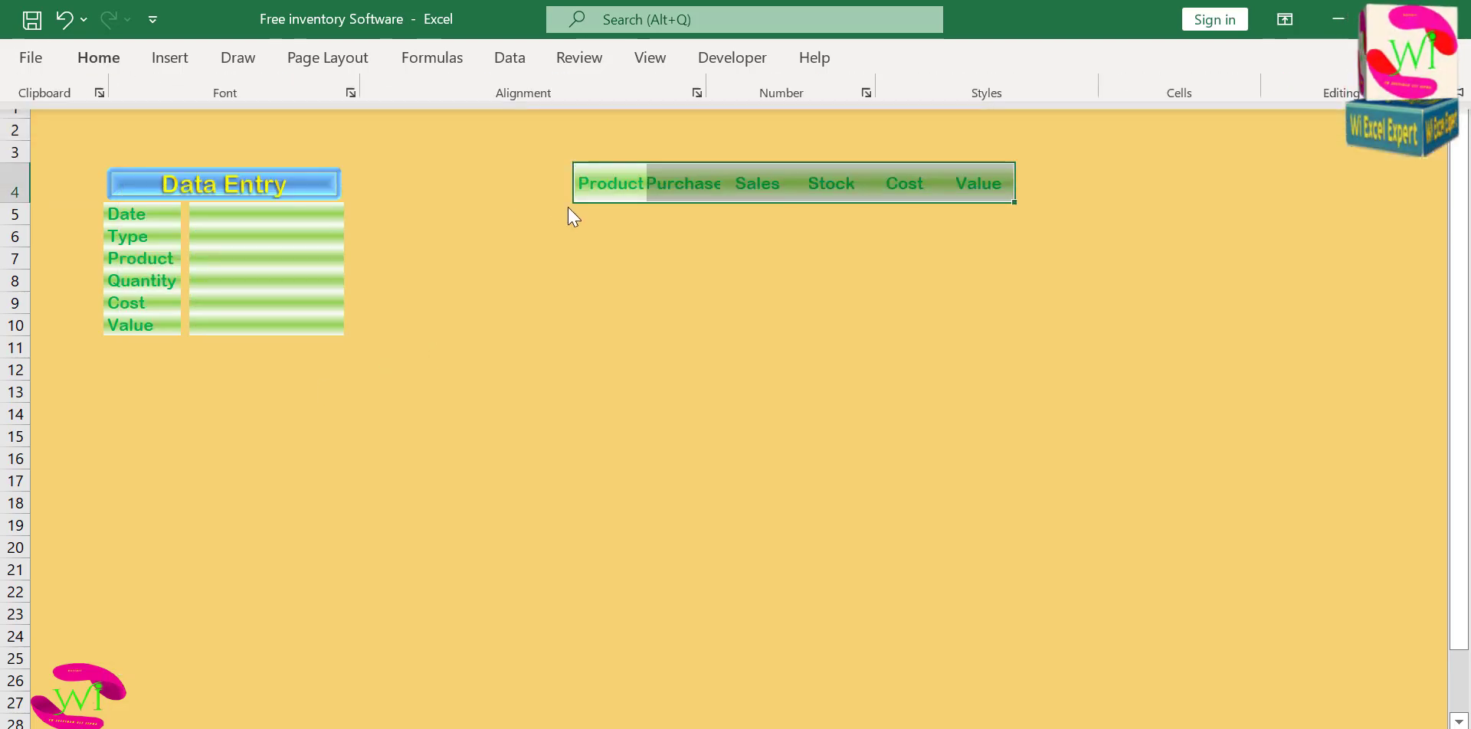
Reduce the font size of the headers in I4:N4 to 9.
left_click(650, 190)
left_click_drag(618, 184, 967, 179)
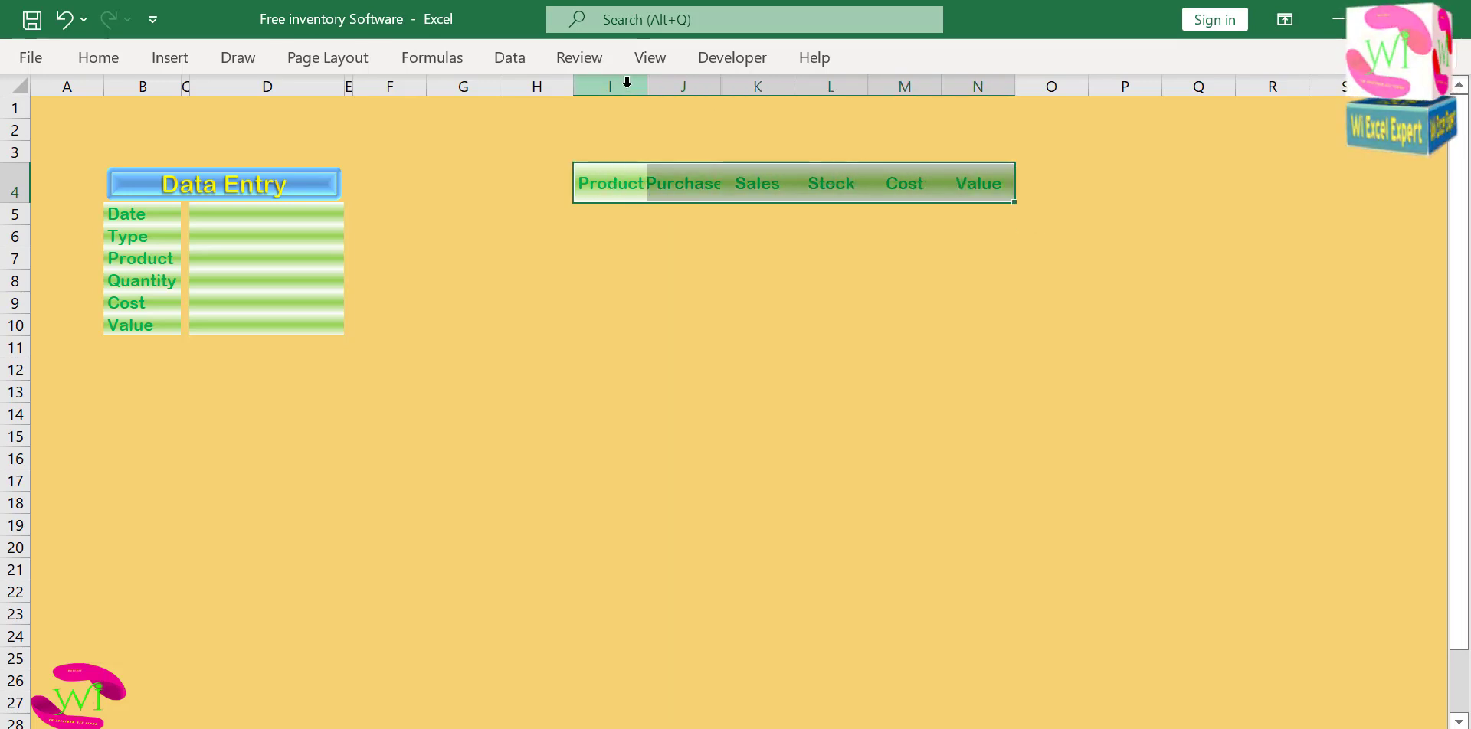
left_click_drag(610, 87, 979, 95)
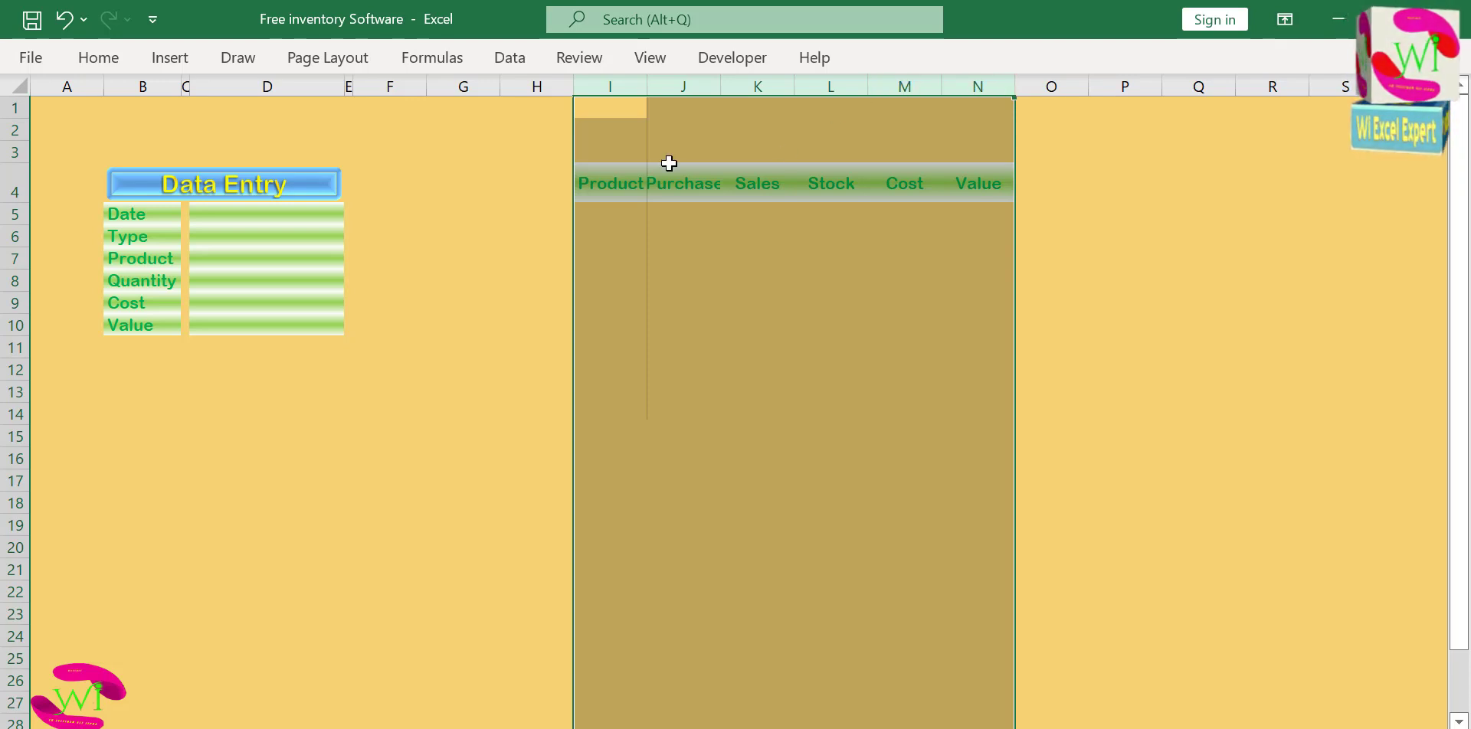
left_click_drag(612, 170, 969, 174)
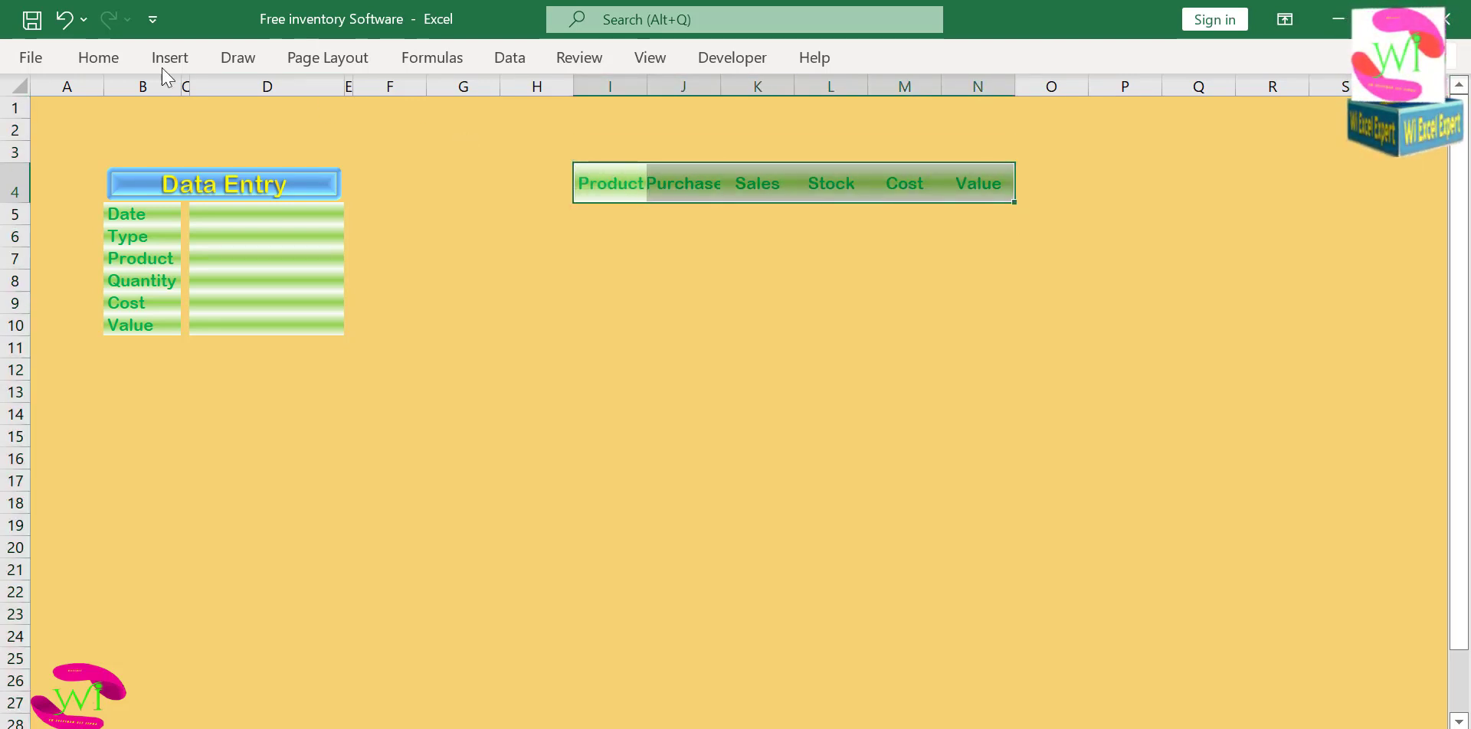
left_click(98, 57)
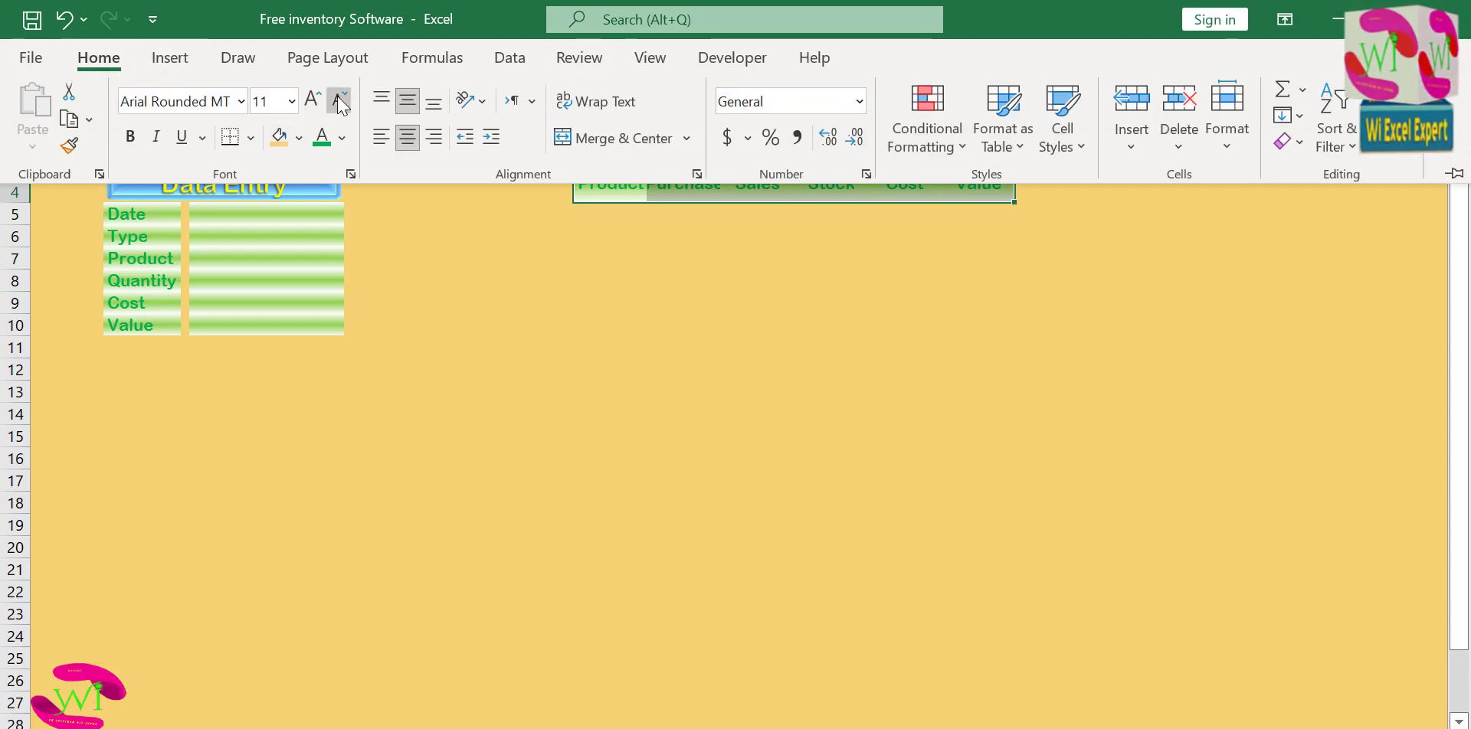
left_click(339, 100)
left_click(609, 278)
left_click(610, 265)
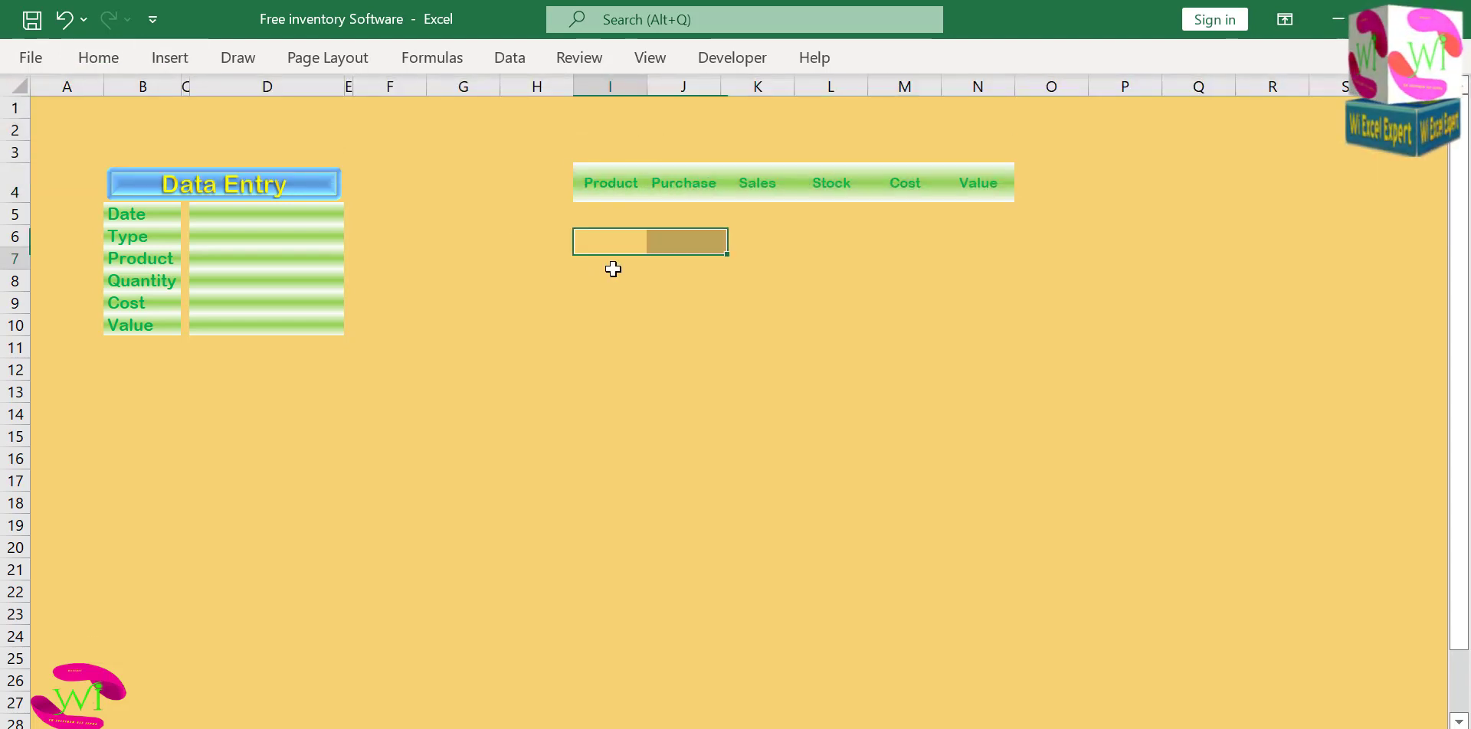
left_click(618, 195)
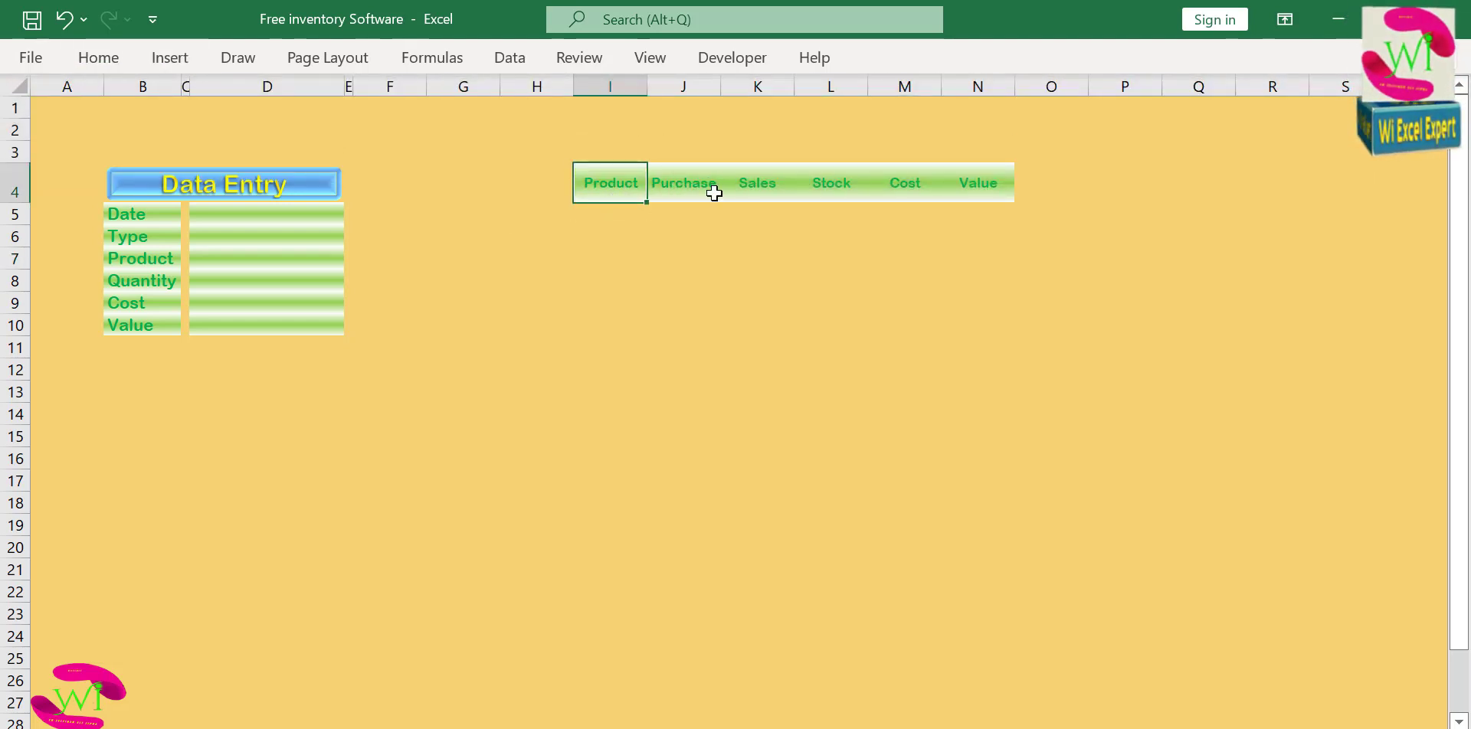
left_click(714, 192)
left_click(753, 192)
left_click(833, 187)
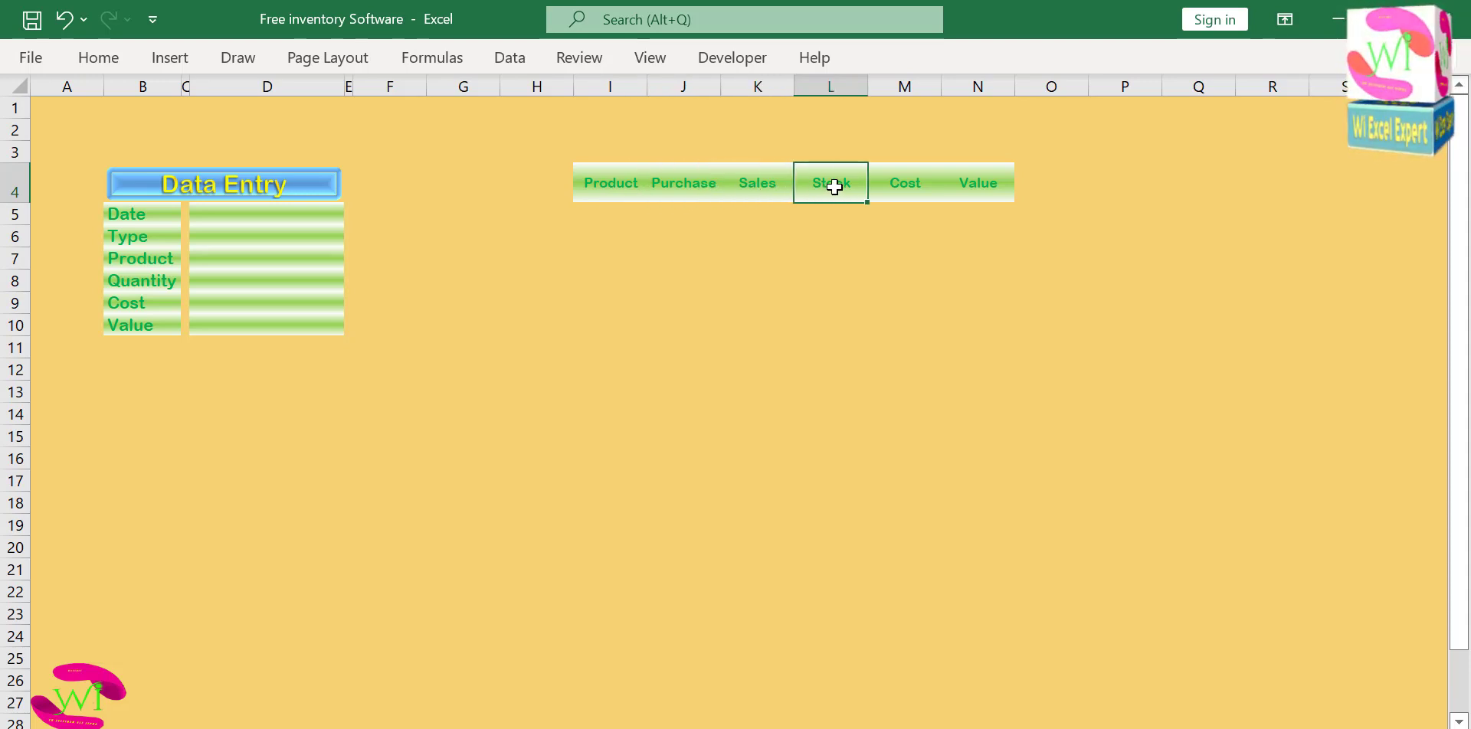
left_click(902, 191)
left_click(985, 185)
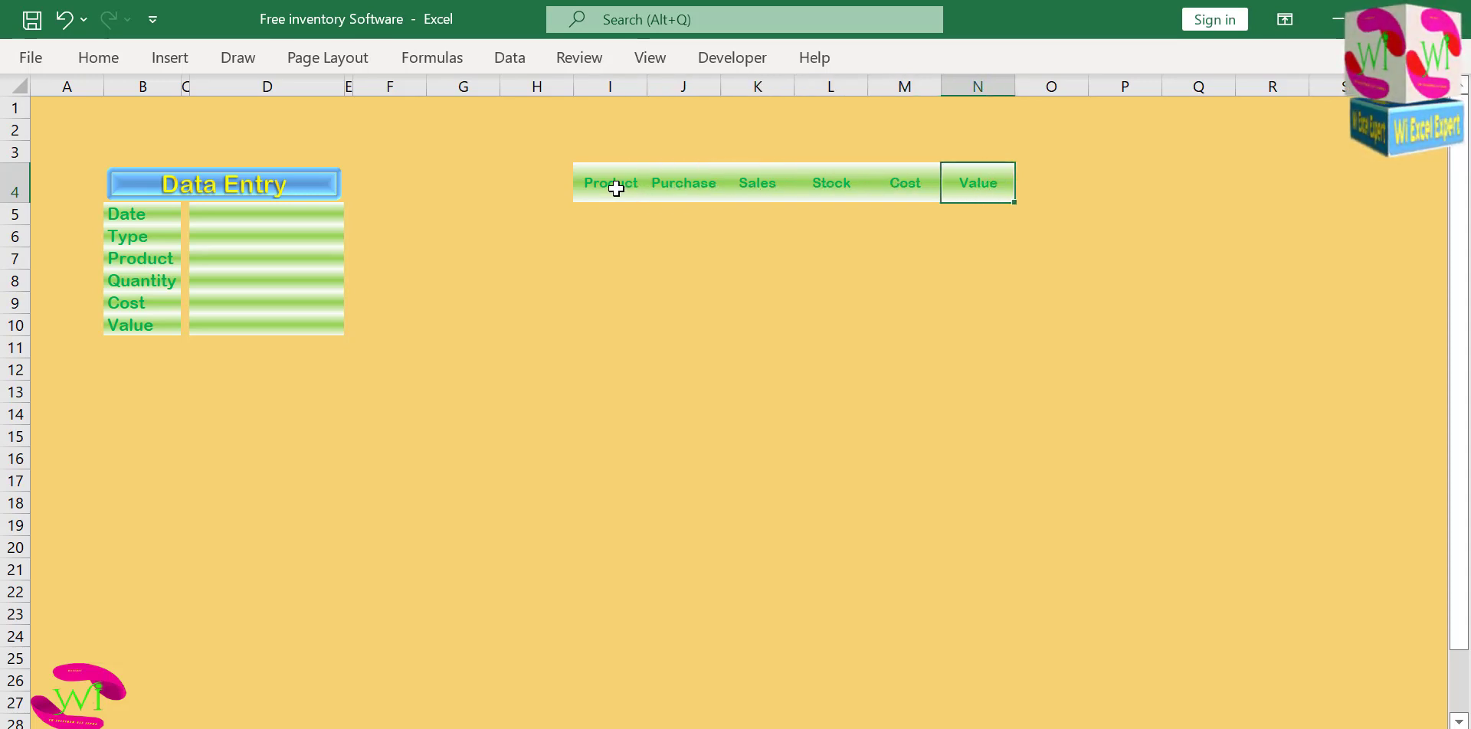
Select the header row I4:N4 and set the border line color to the standard red.
left_click_drag(613, 187, 962, 187)
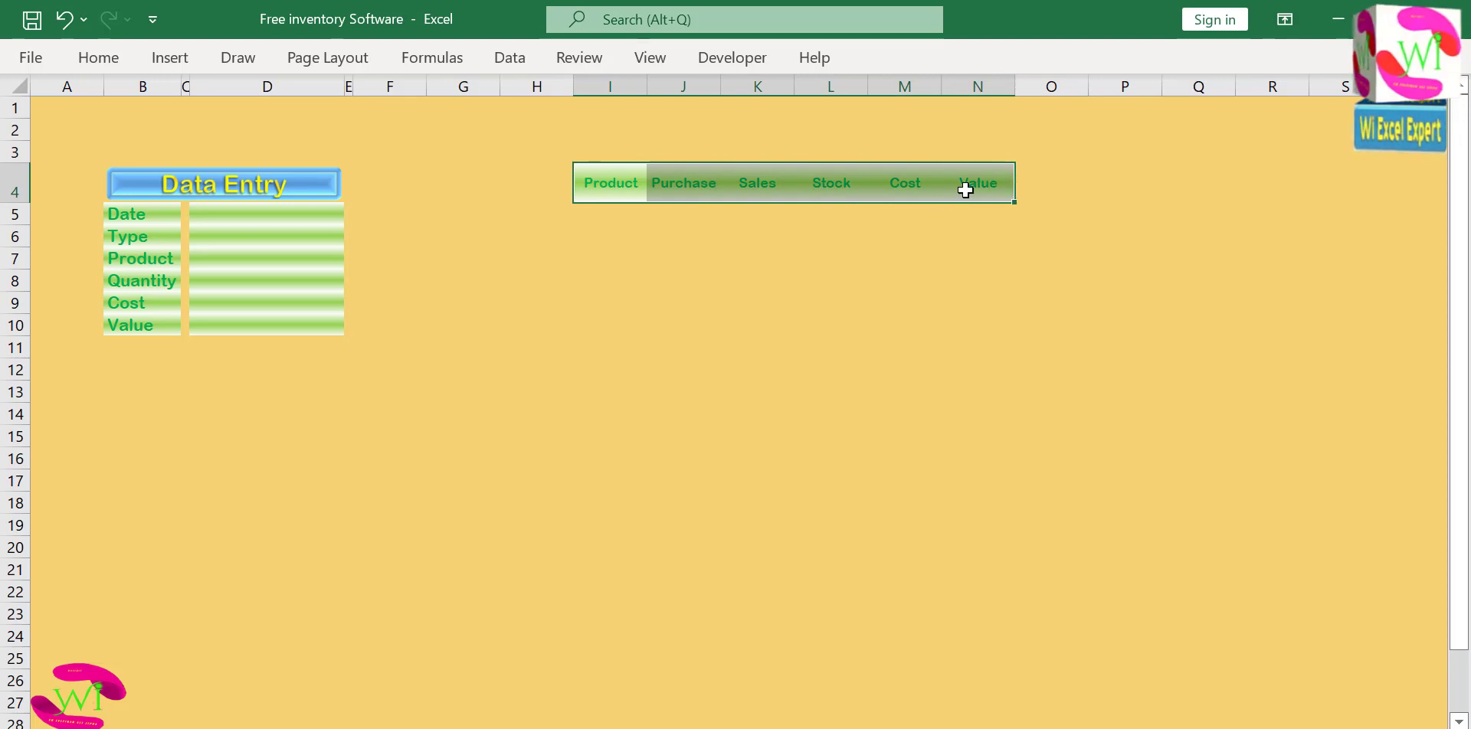
left_click(95, 59)
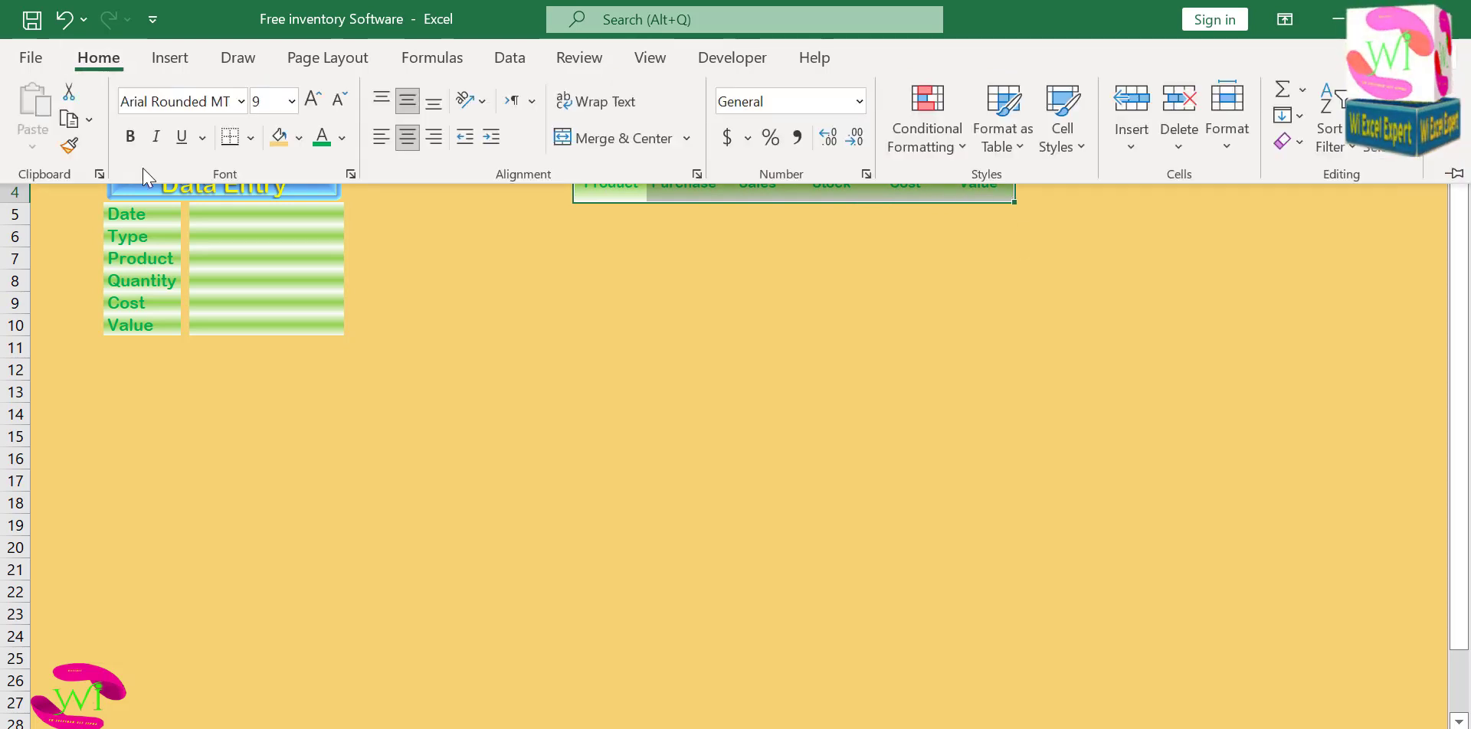
left_click(251, 138)
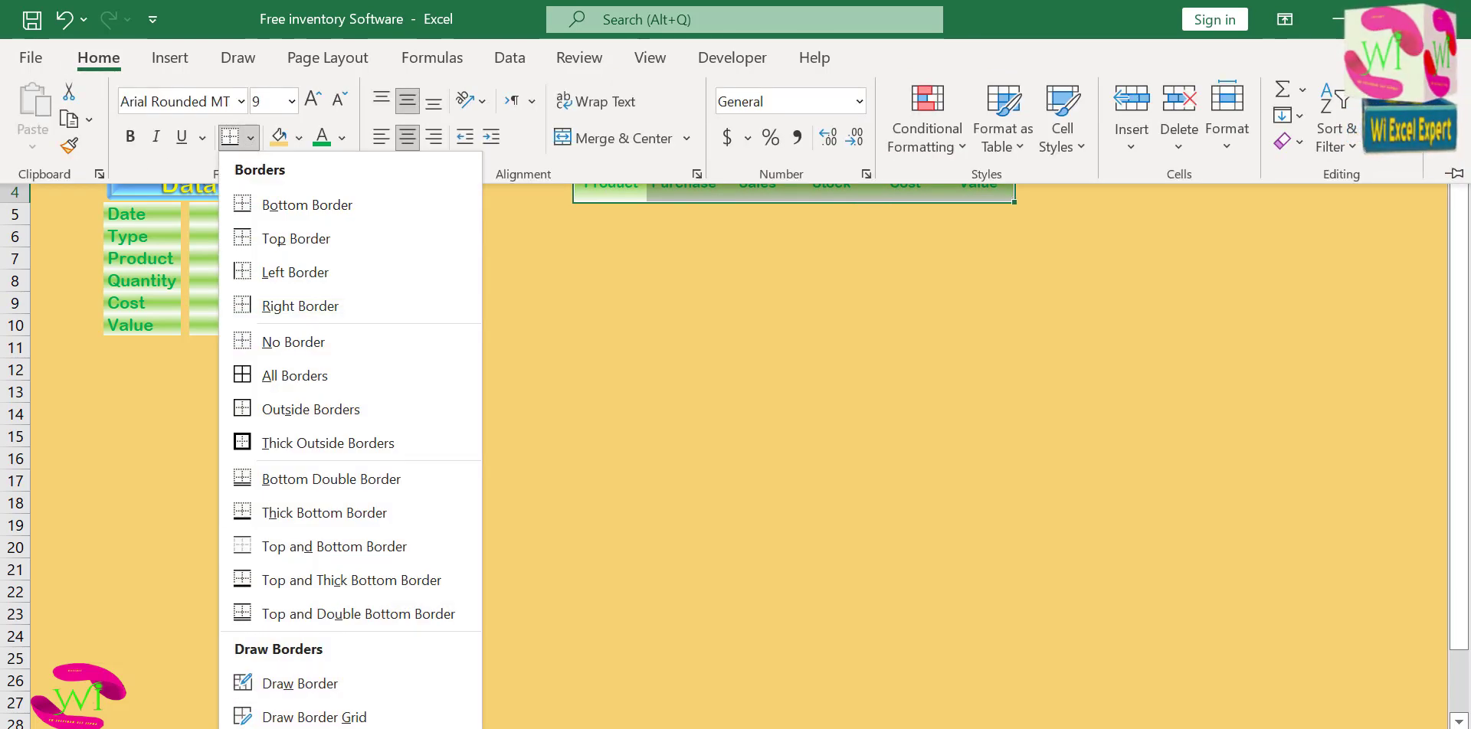
scroll(350, 440, "down", 2)
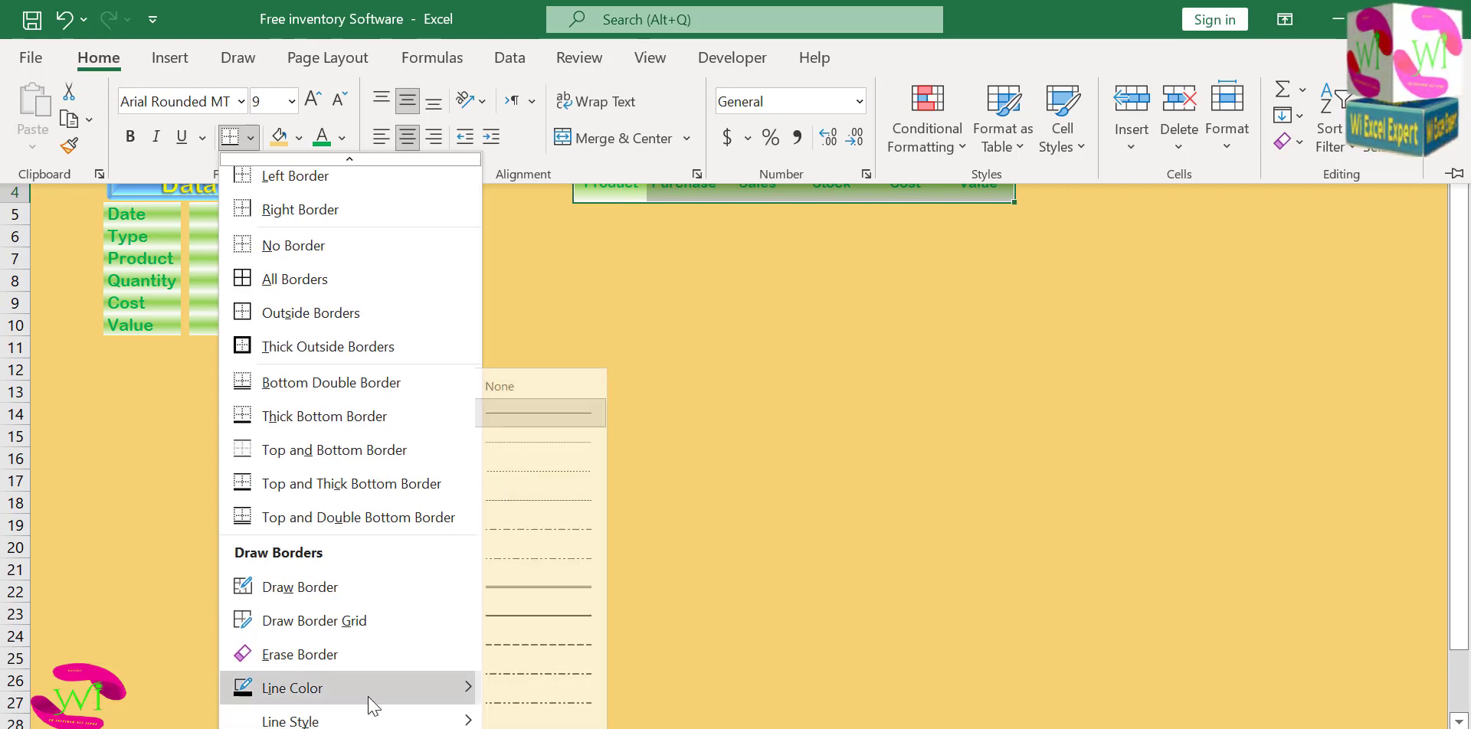
mouse_move(376, 699)
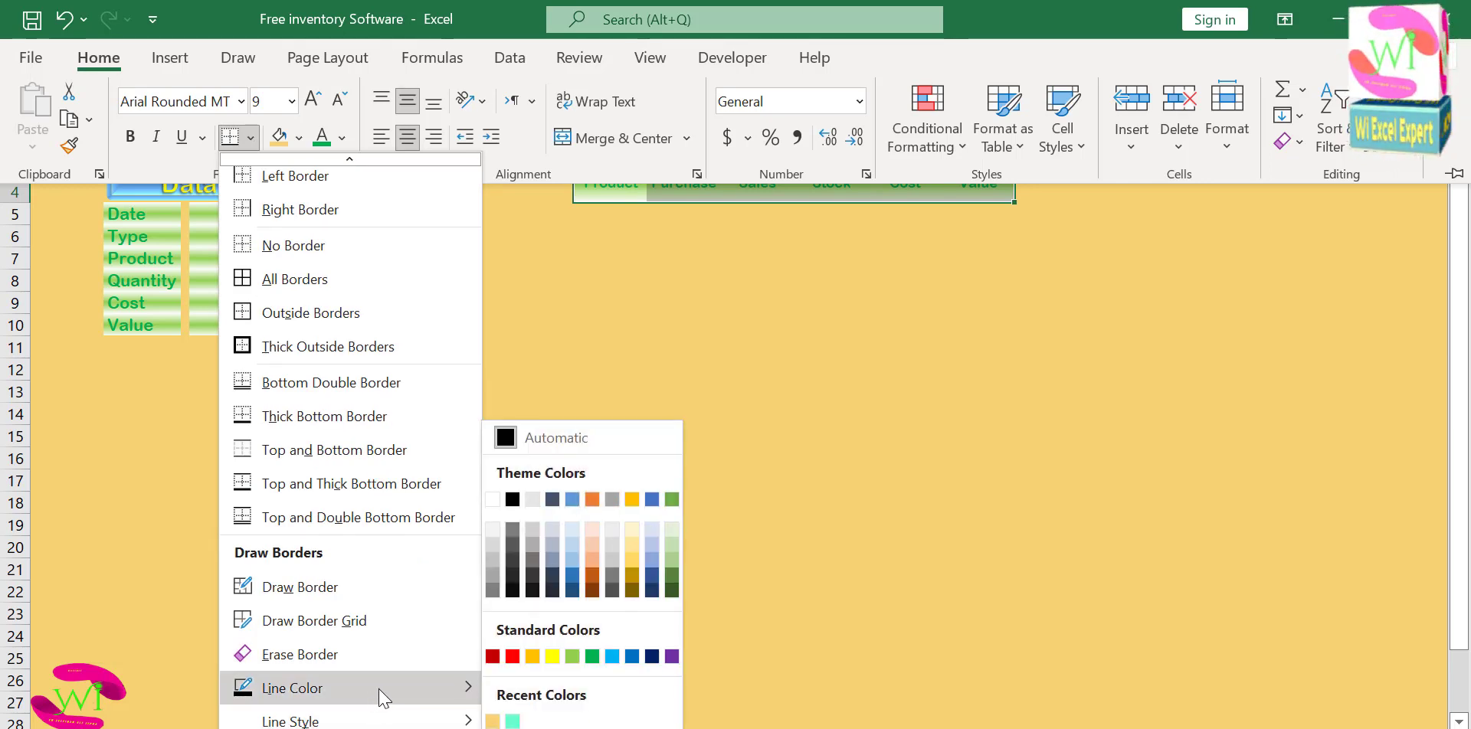
left_click(512, 657)
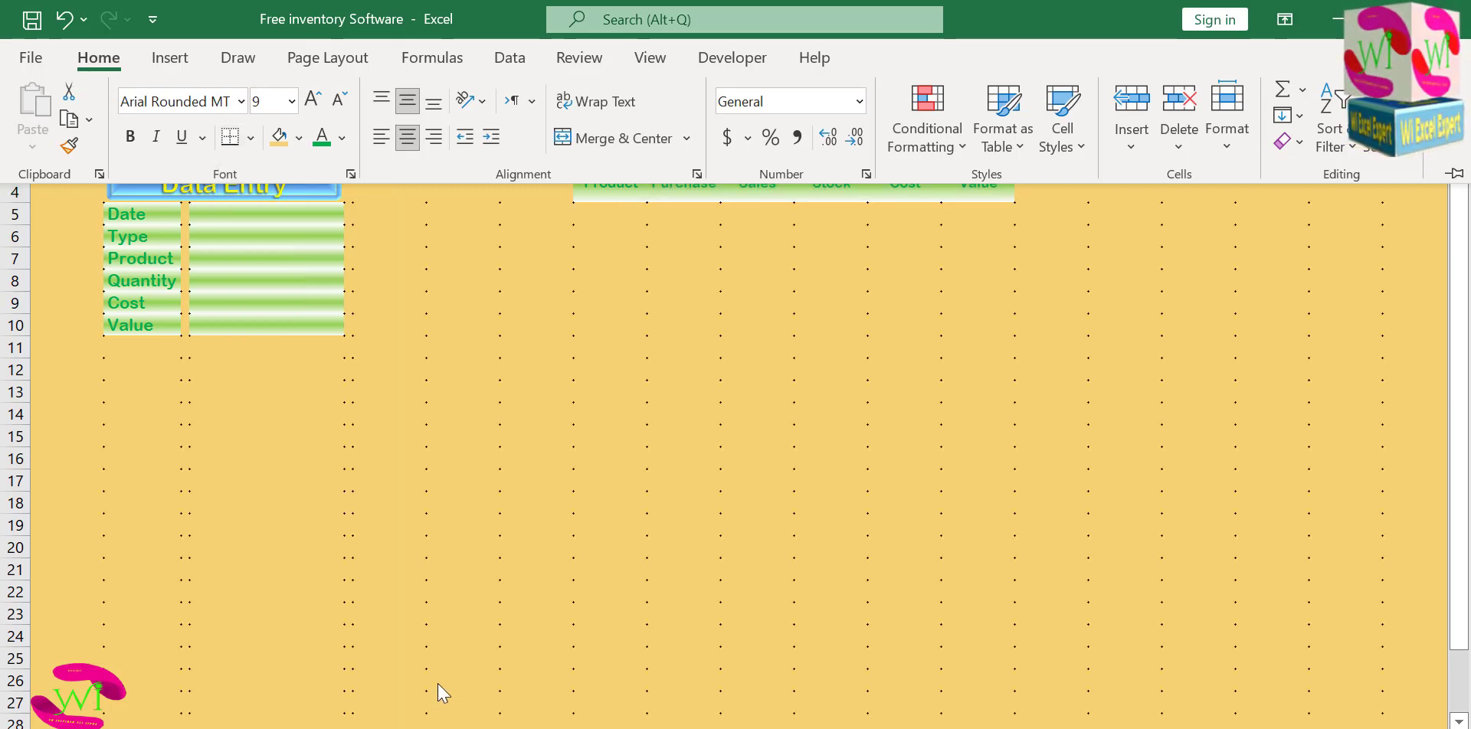
Choose a solid border line style and draw an outer border around the table range I4:N24.
left_click(250, 138)
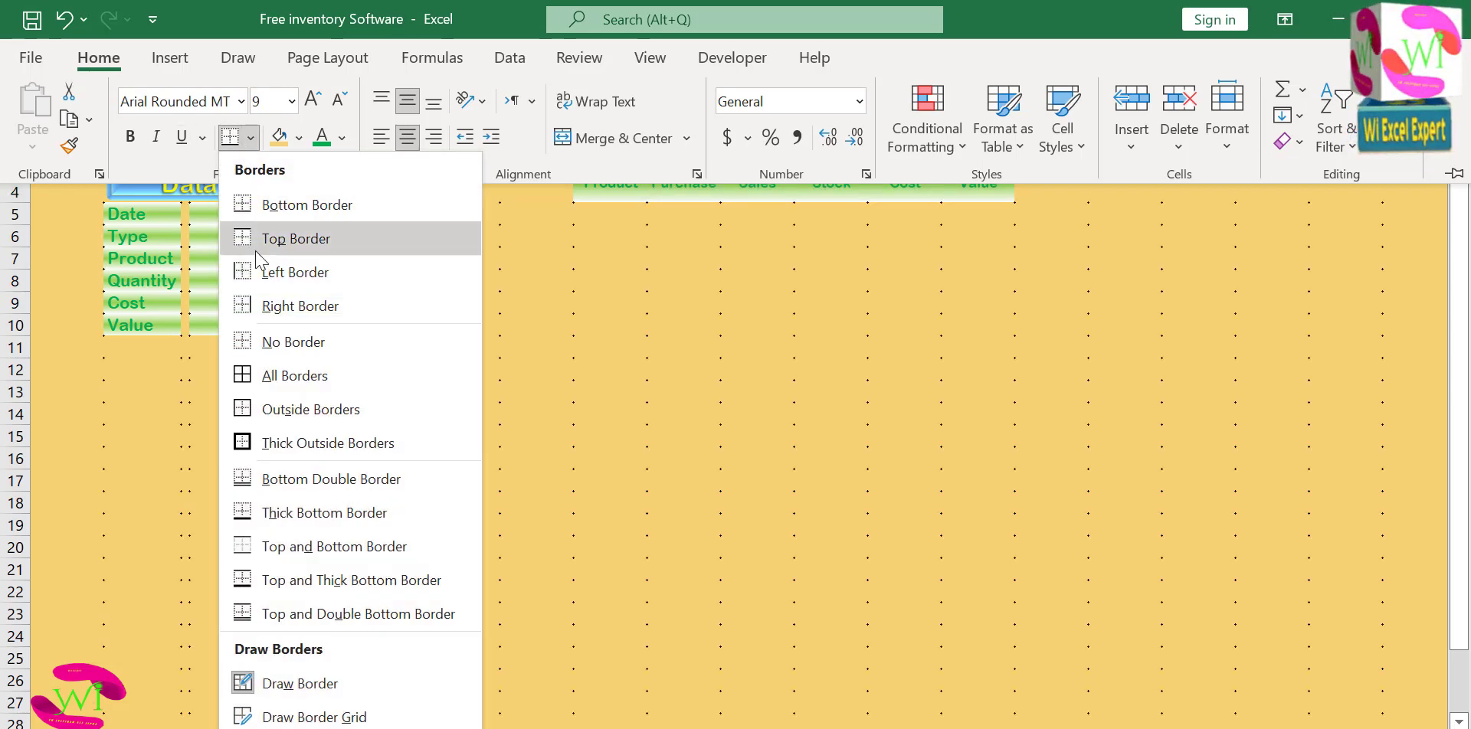
scroll(310, 720, "down", 3)
mouse_move(311, 723)
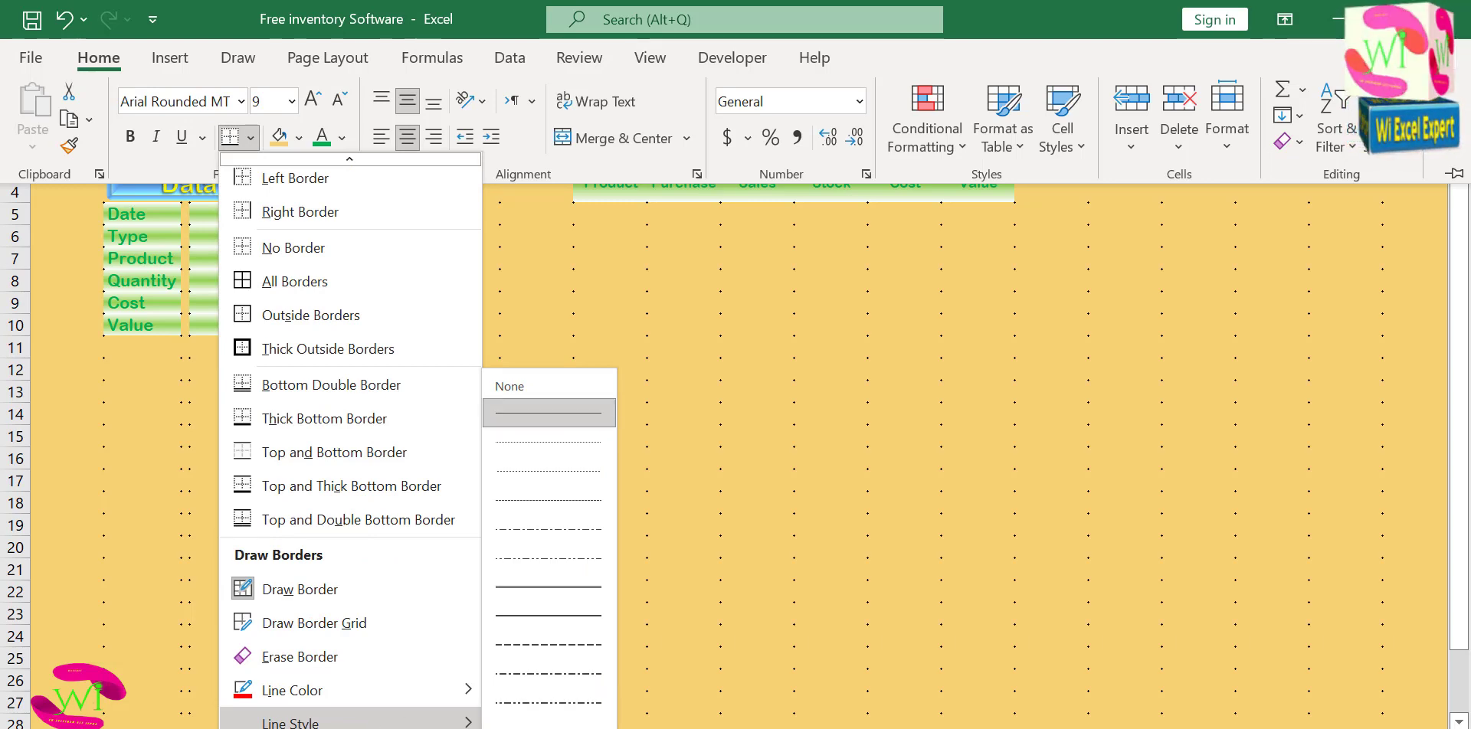
left_click(549, 414)
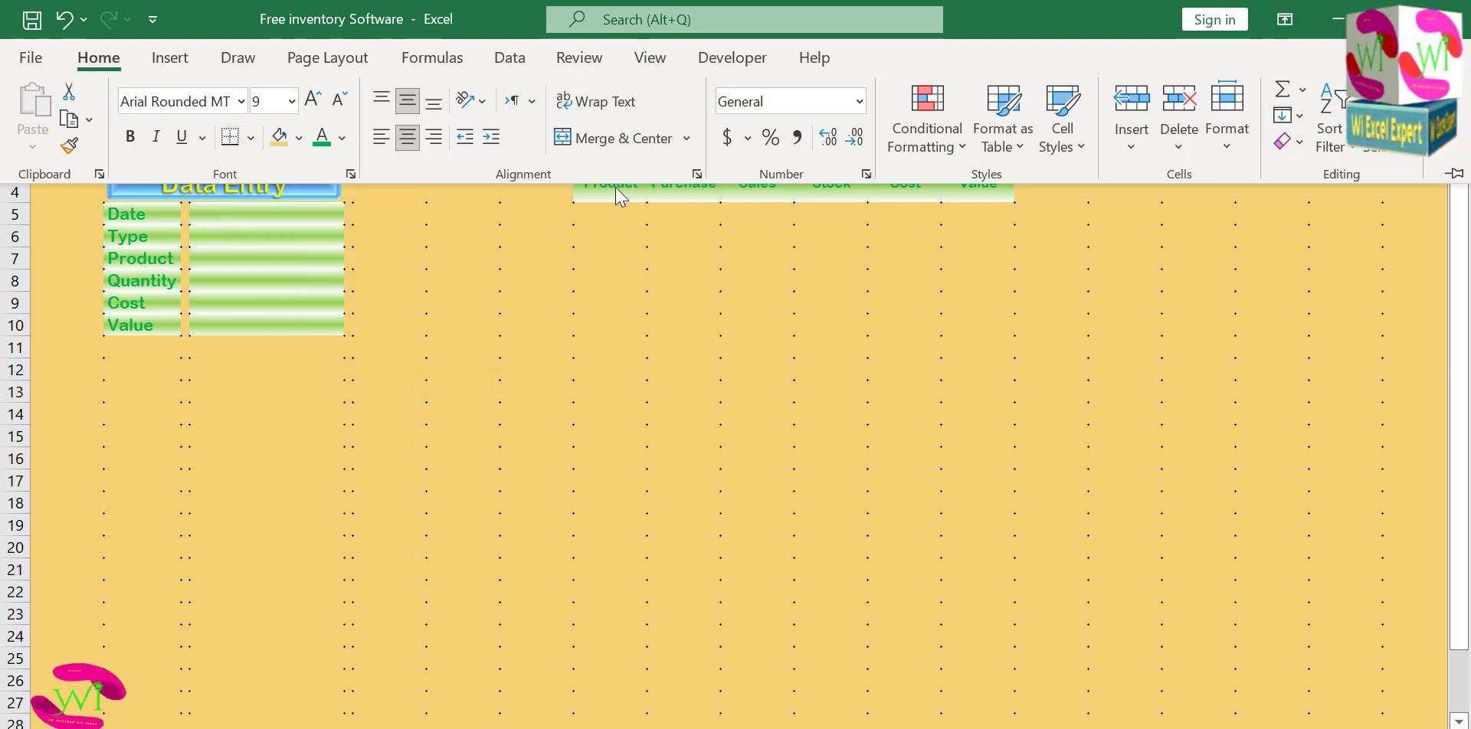
mouse_move(590, 162)
left_mouse_down()
mouse_move(657, 184)
mouse_move(922, 180)
mouse_move(976, 224)
mouse_move(988, 624)
left_mouse_up()
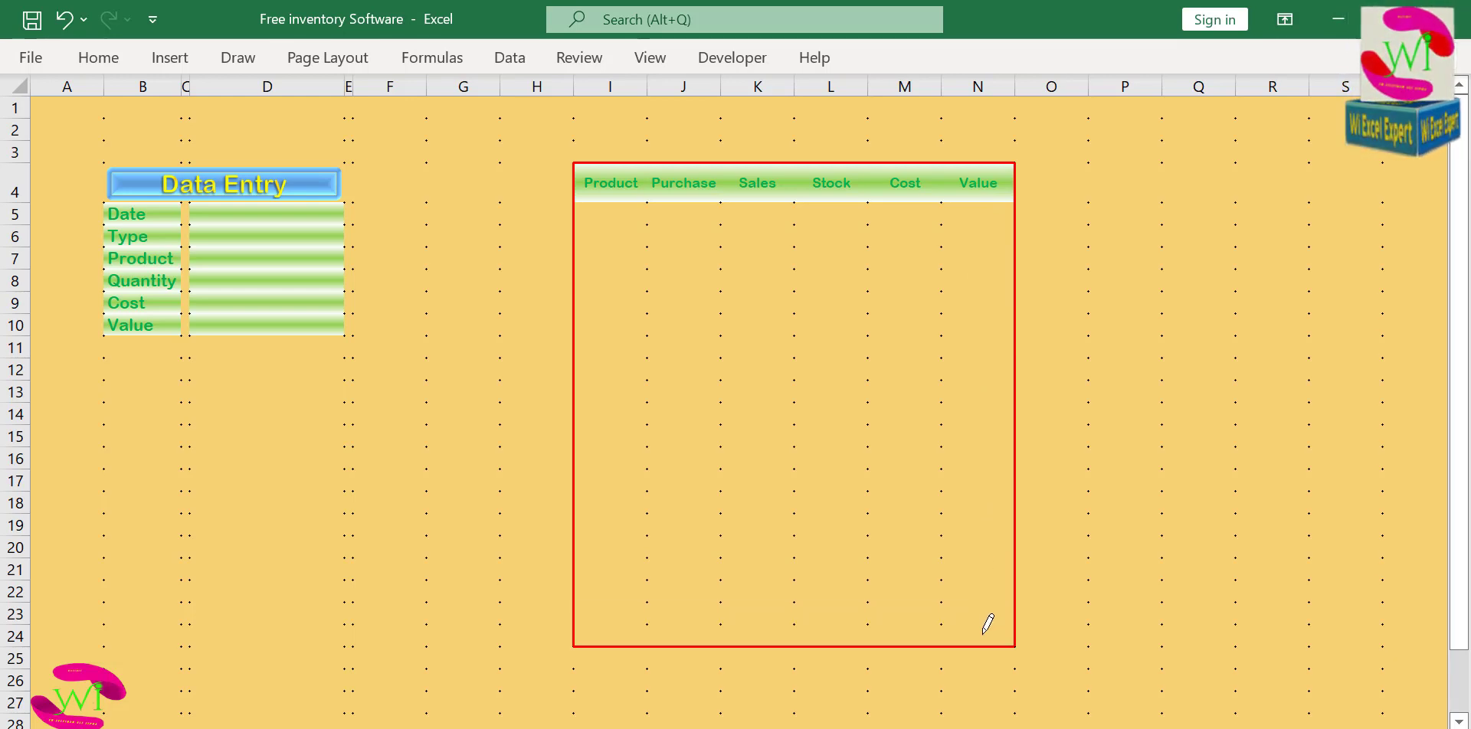
Save the workbook and apply all borders to the table range I4:N24.
left_click(98, 62)
left_click(32, 23)
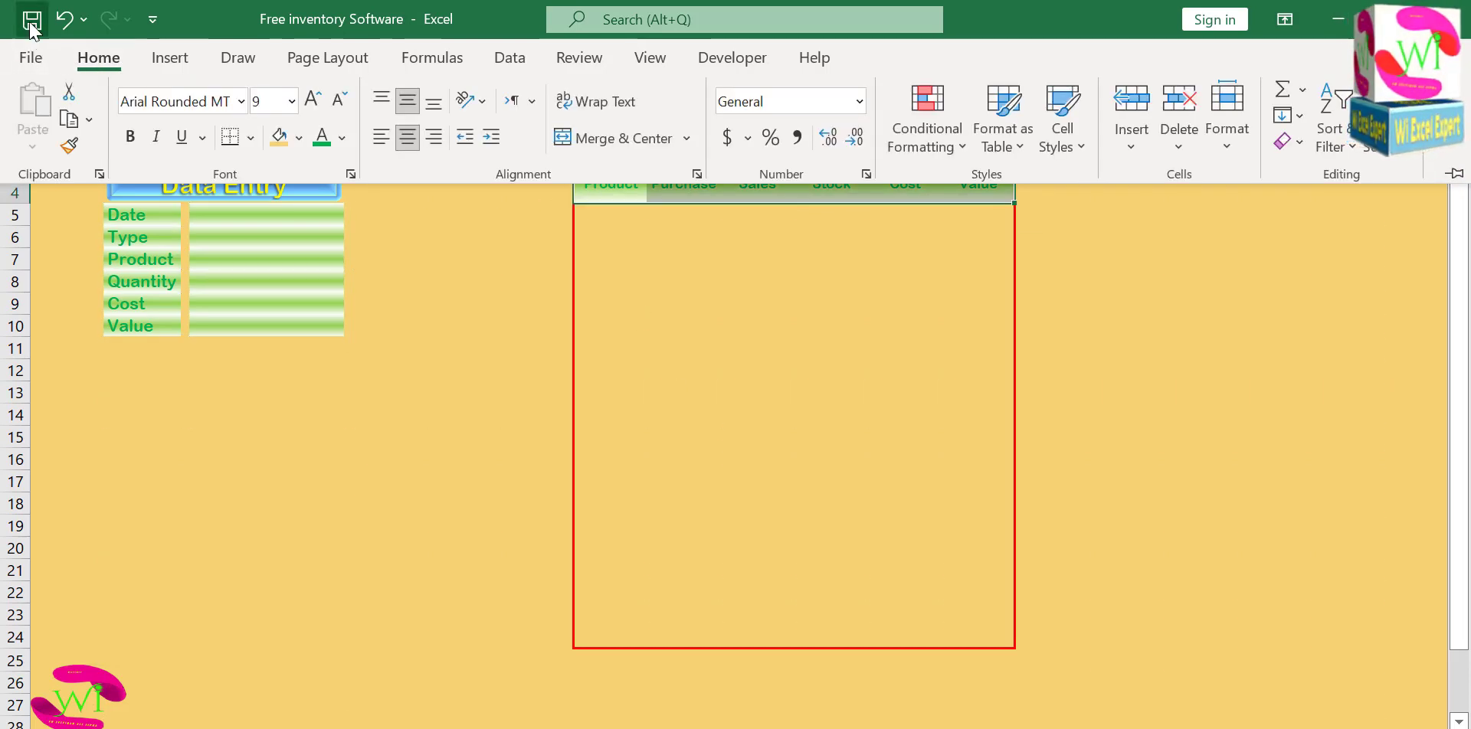
left_click_drag(618, 197, 971, 630)
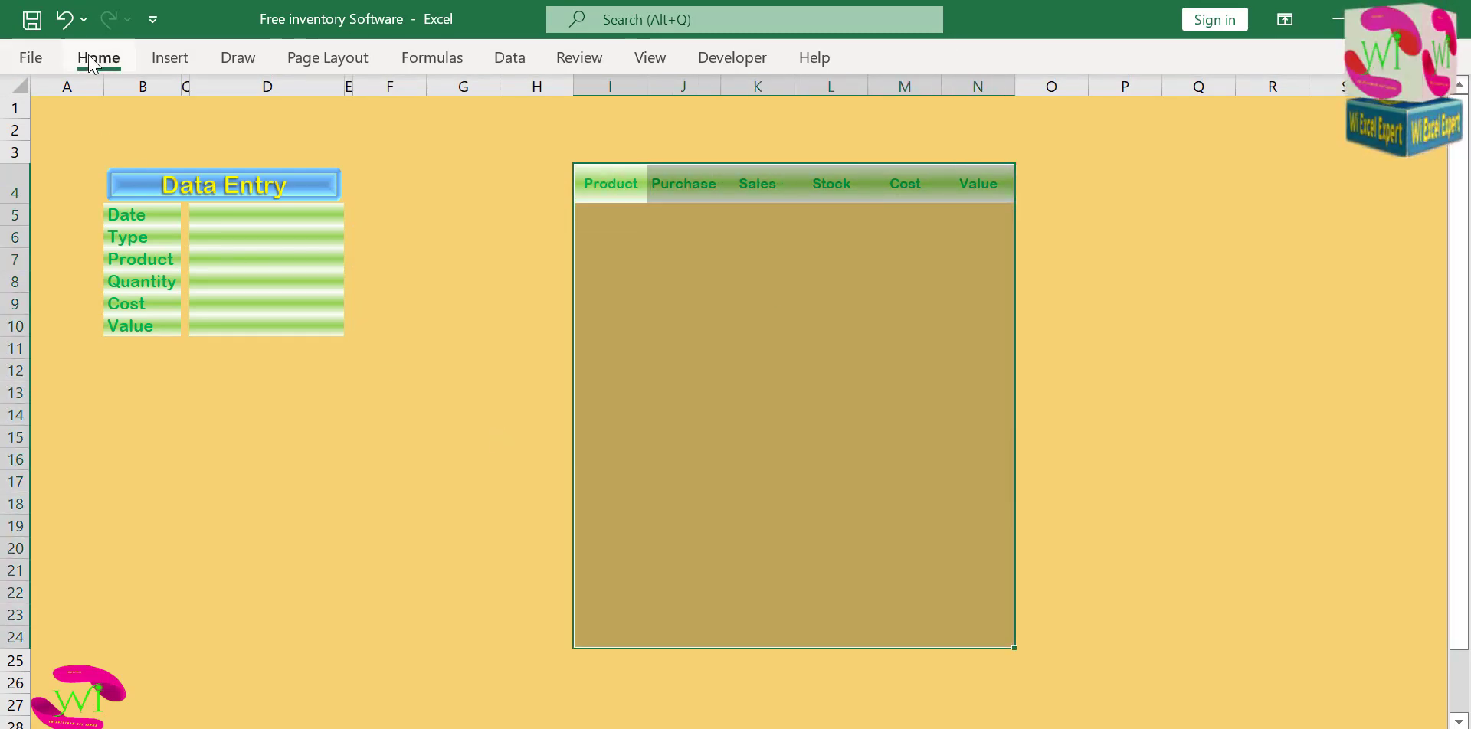
left_click(92, 60)
left_click(250, 138)
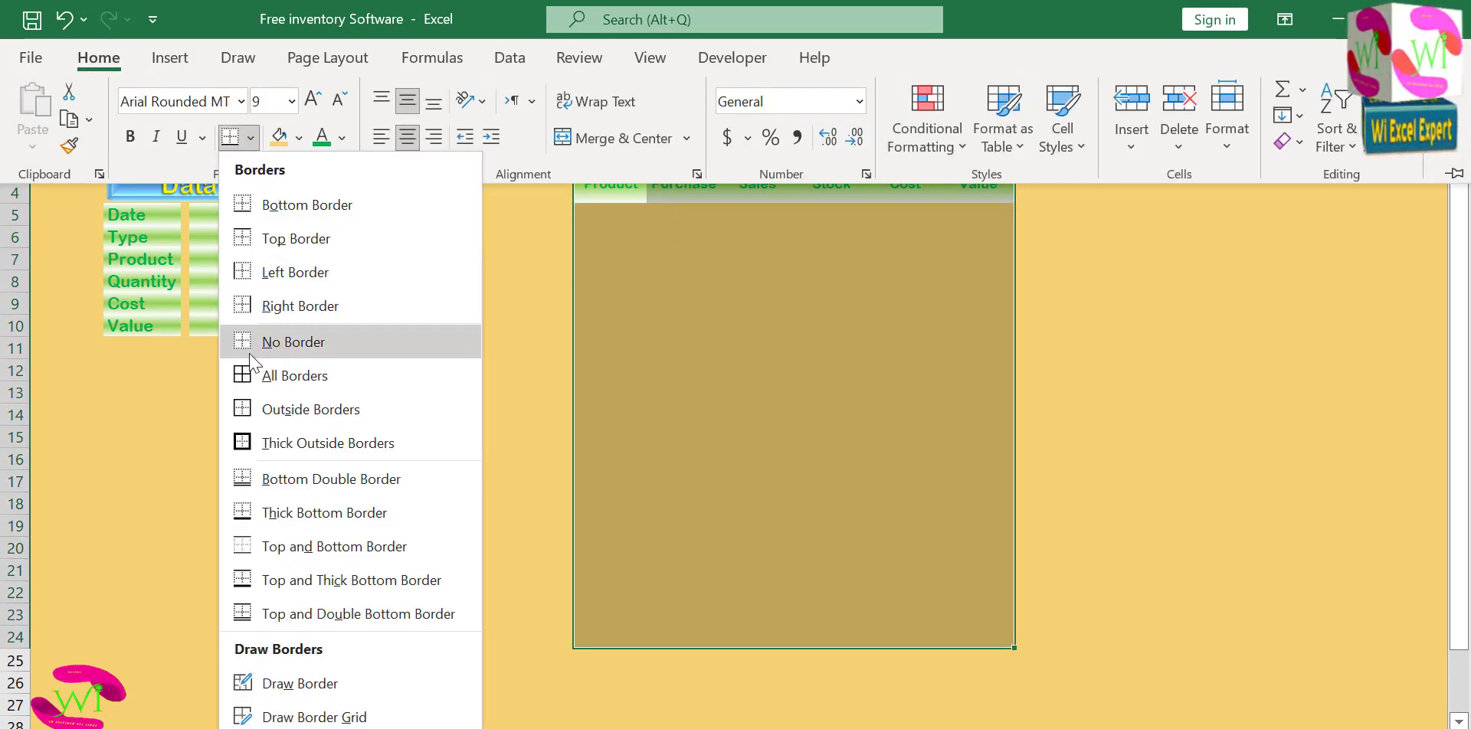
left_click(245, 375)
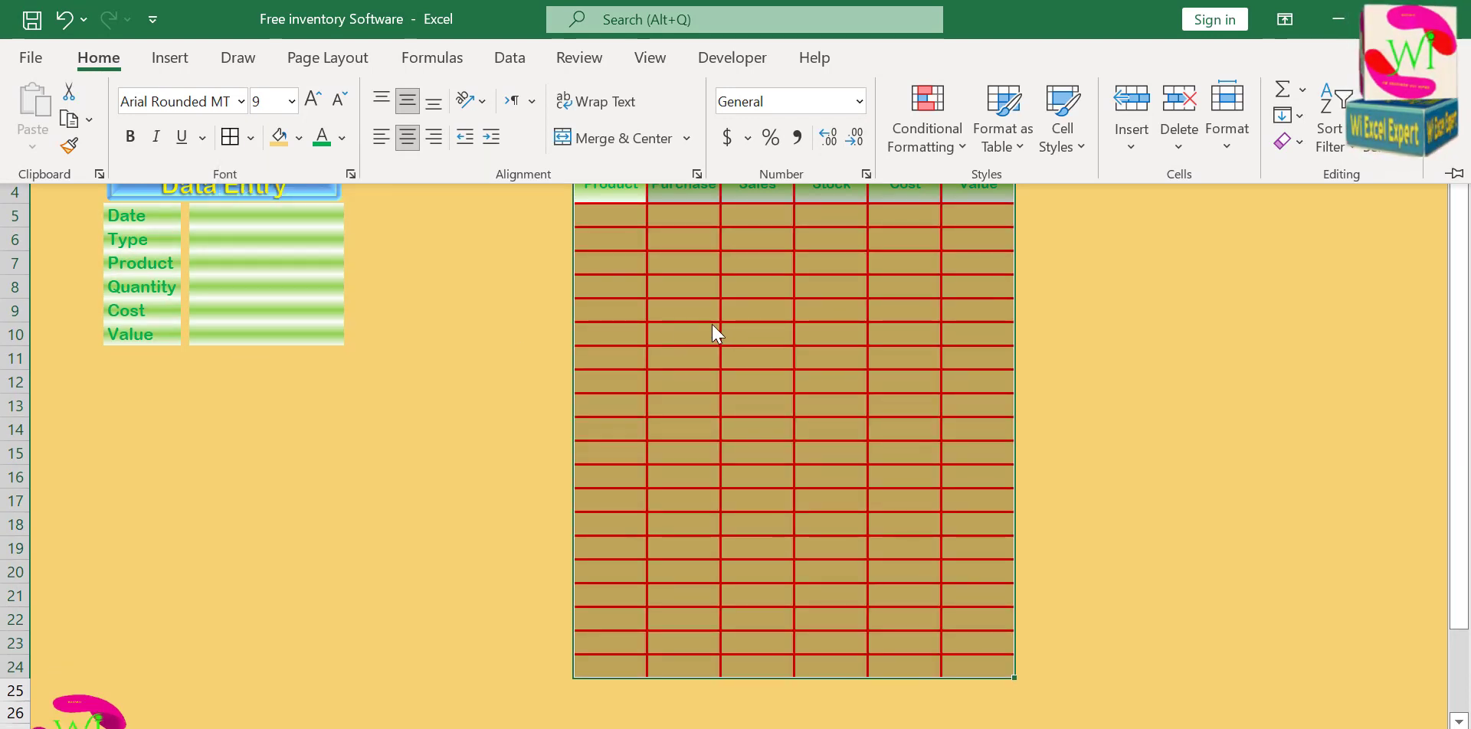
left_click(737, 287)
left_click(689, 259)
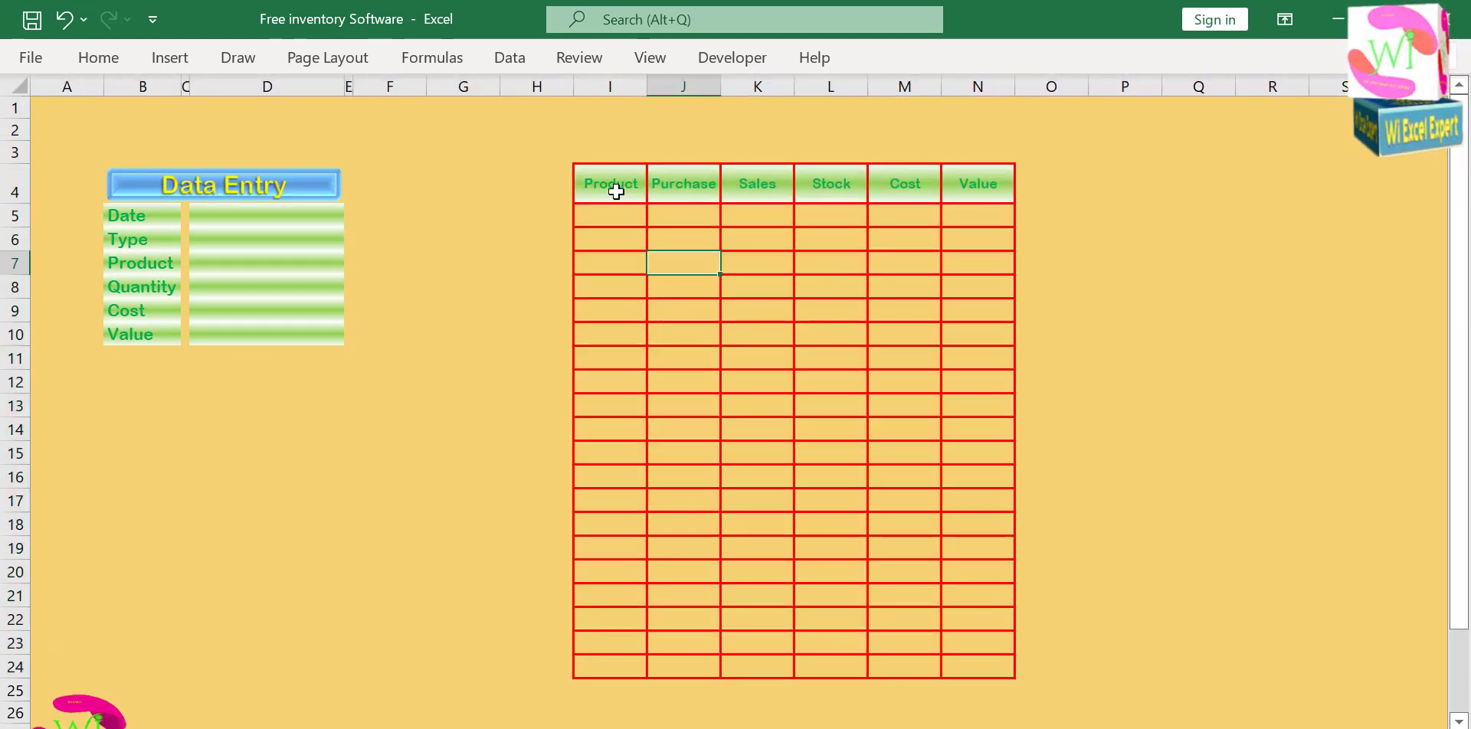
Widen the Product column I to about twice its width and give columns J through N a slightly wider equal width.
left_click_drag(646, 87, 901, 85)
left_click(774, 184)
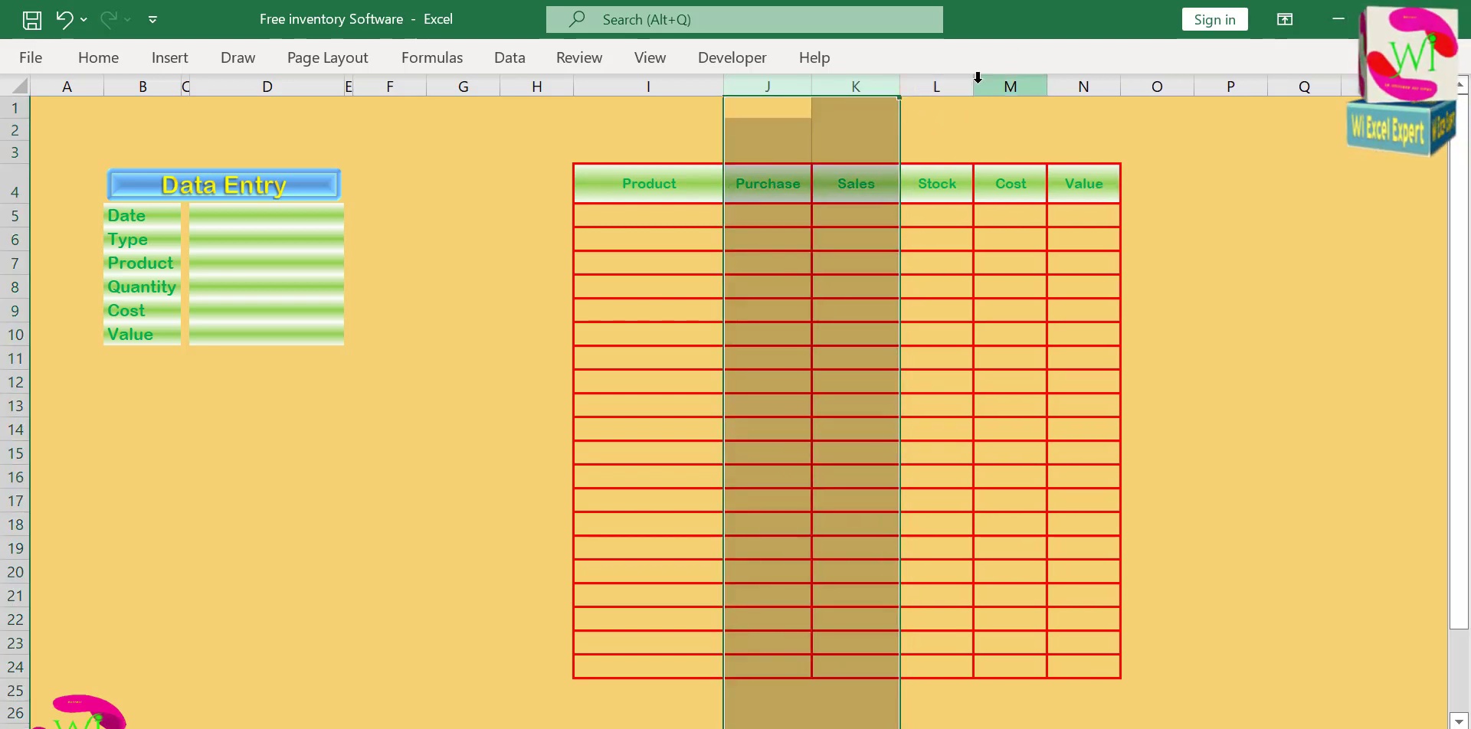
left_click(978, 83)
left_click_drag(770, 84, 1083, 84)
left_click_drag(811, 87, 813, 87)
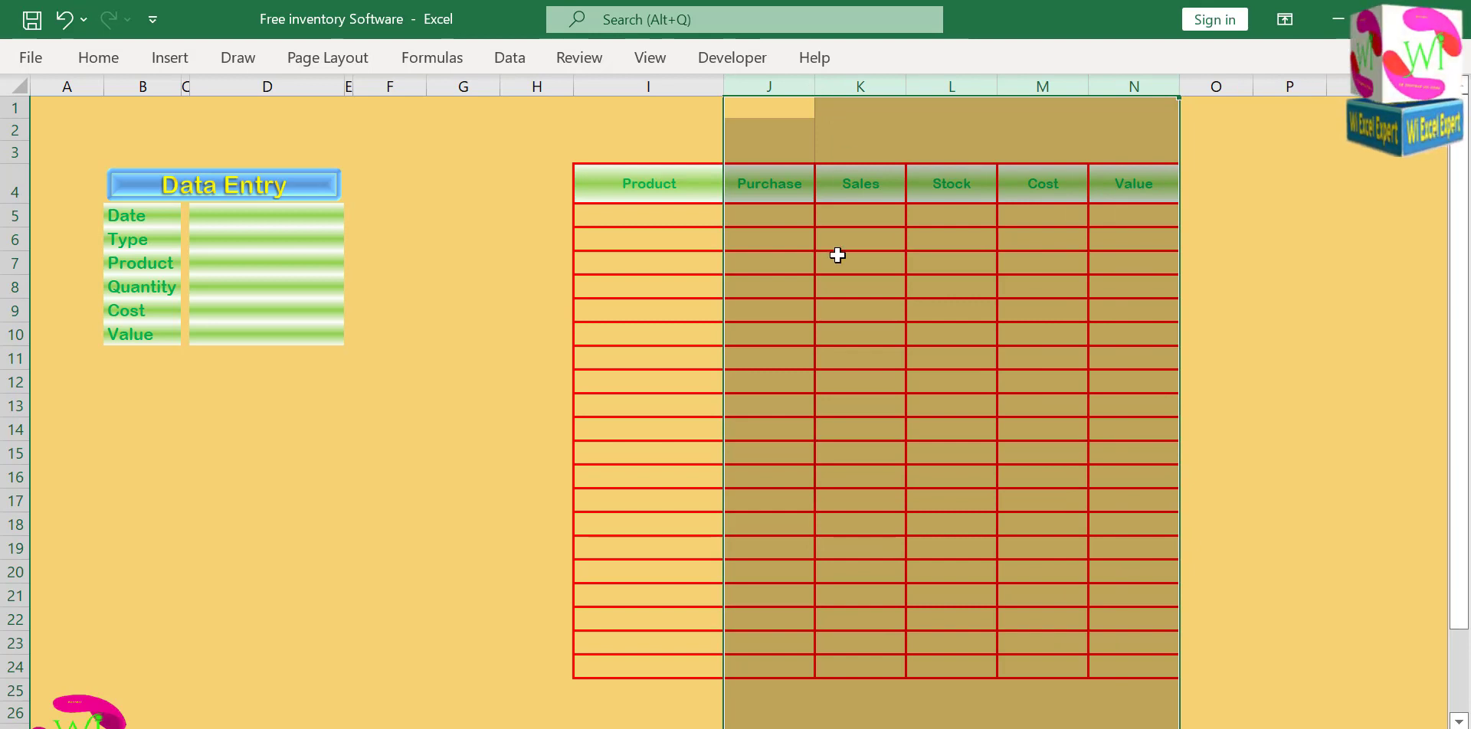
left_click(837, 255)
left_click(662, 217)
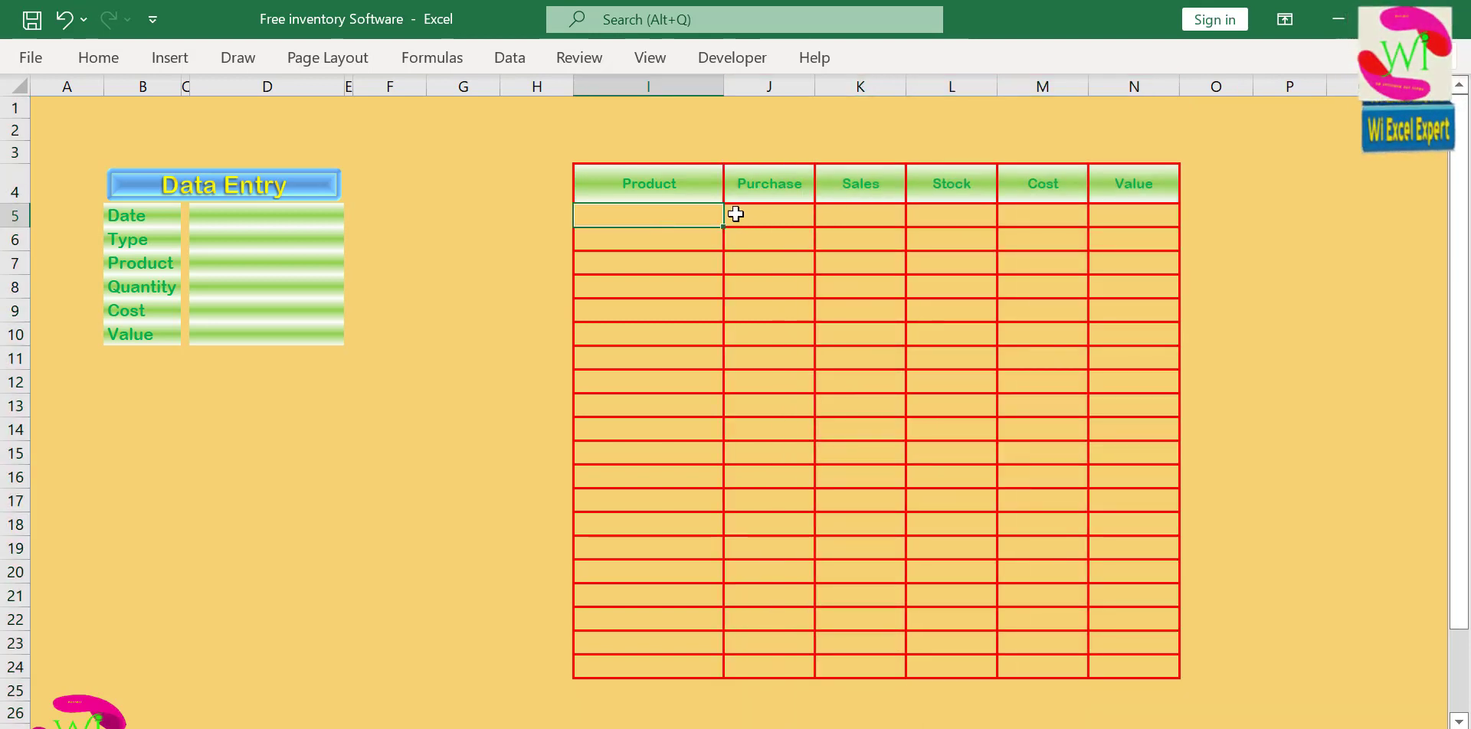
left_click(782, 206)
left_click(890, 211)
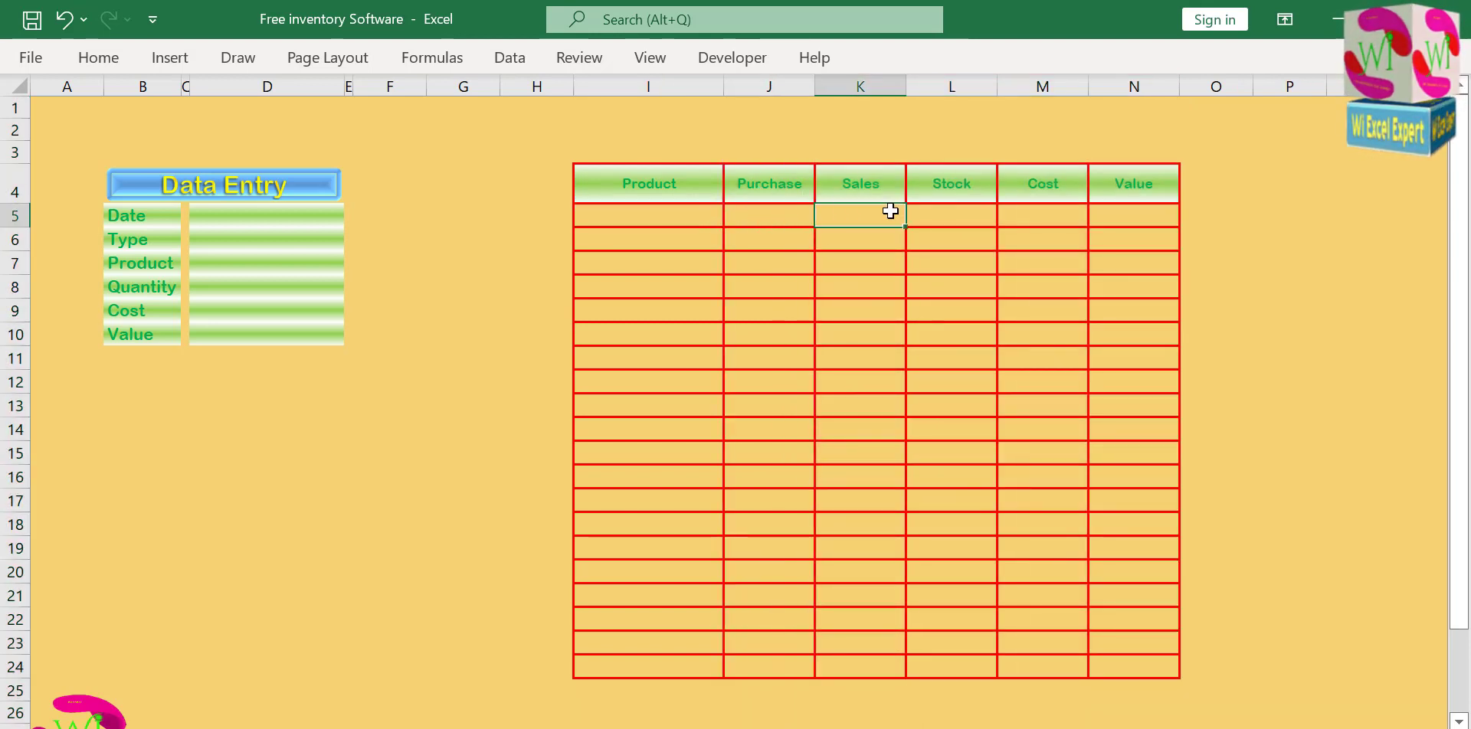
left_click(948, 214)
left_click(1042, 216)
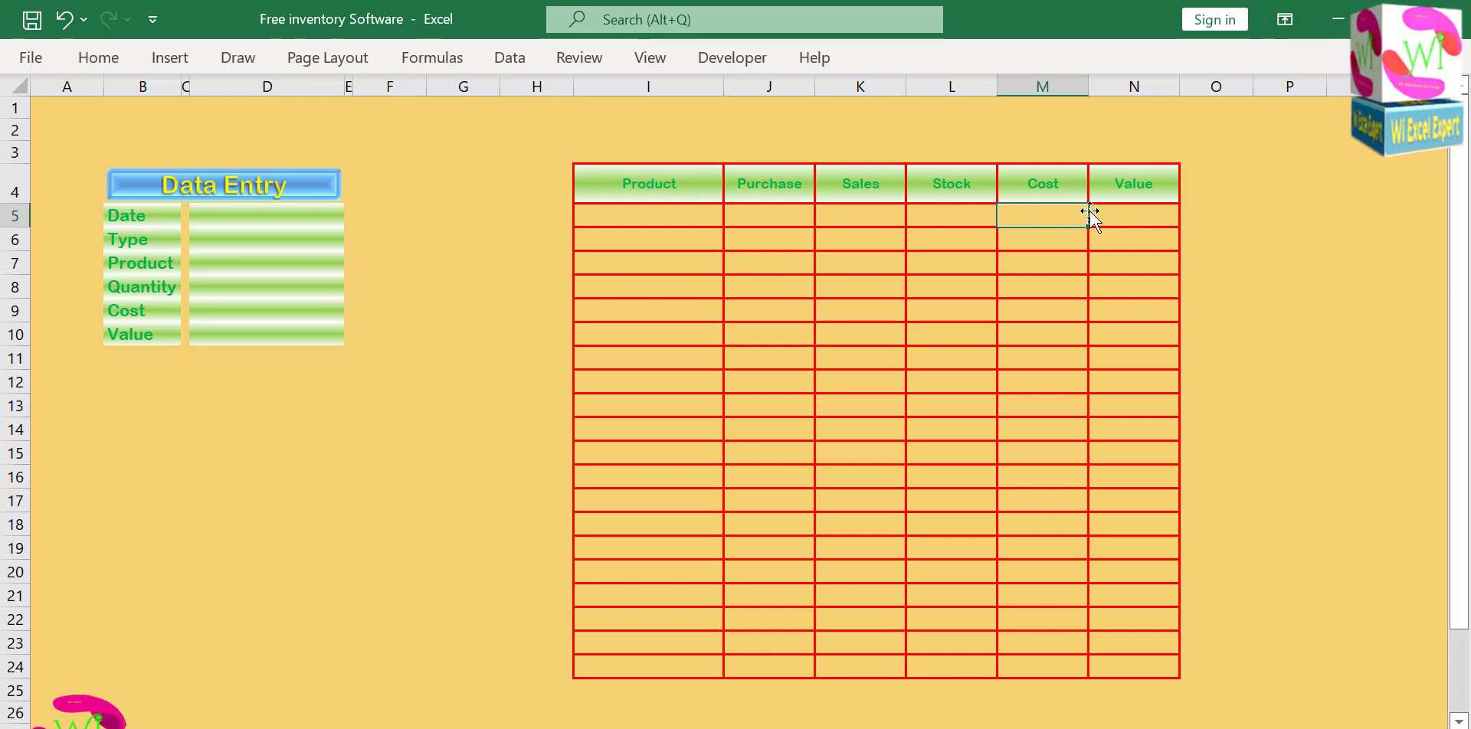
left_click(1131, 212)
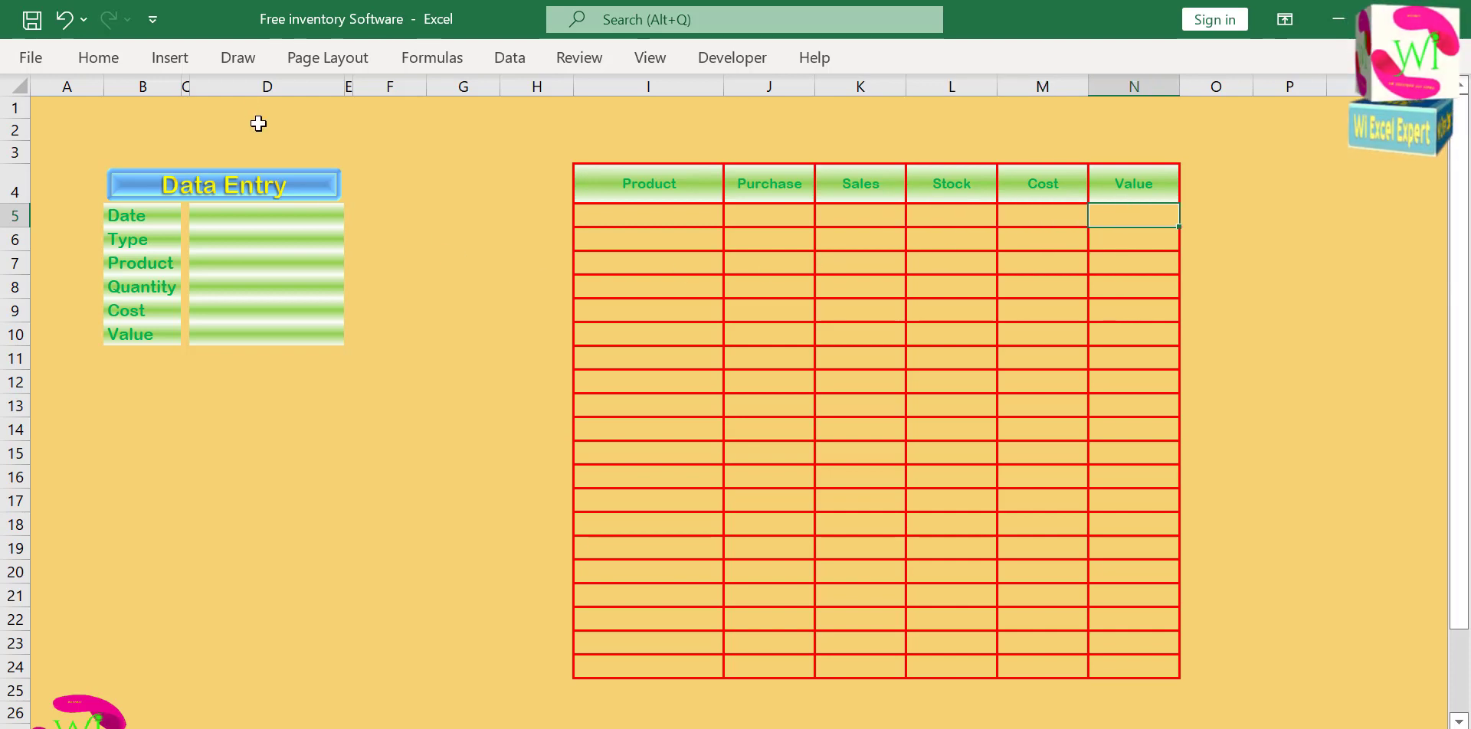
Widen the data entry form's input column D slightly and its label column B noticeably.
left_click(251, 86)
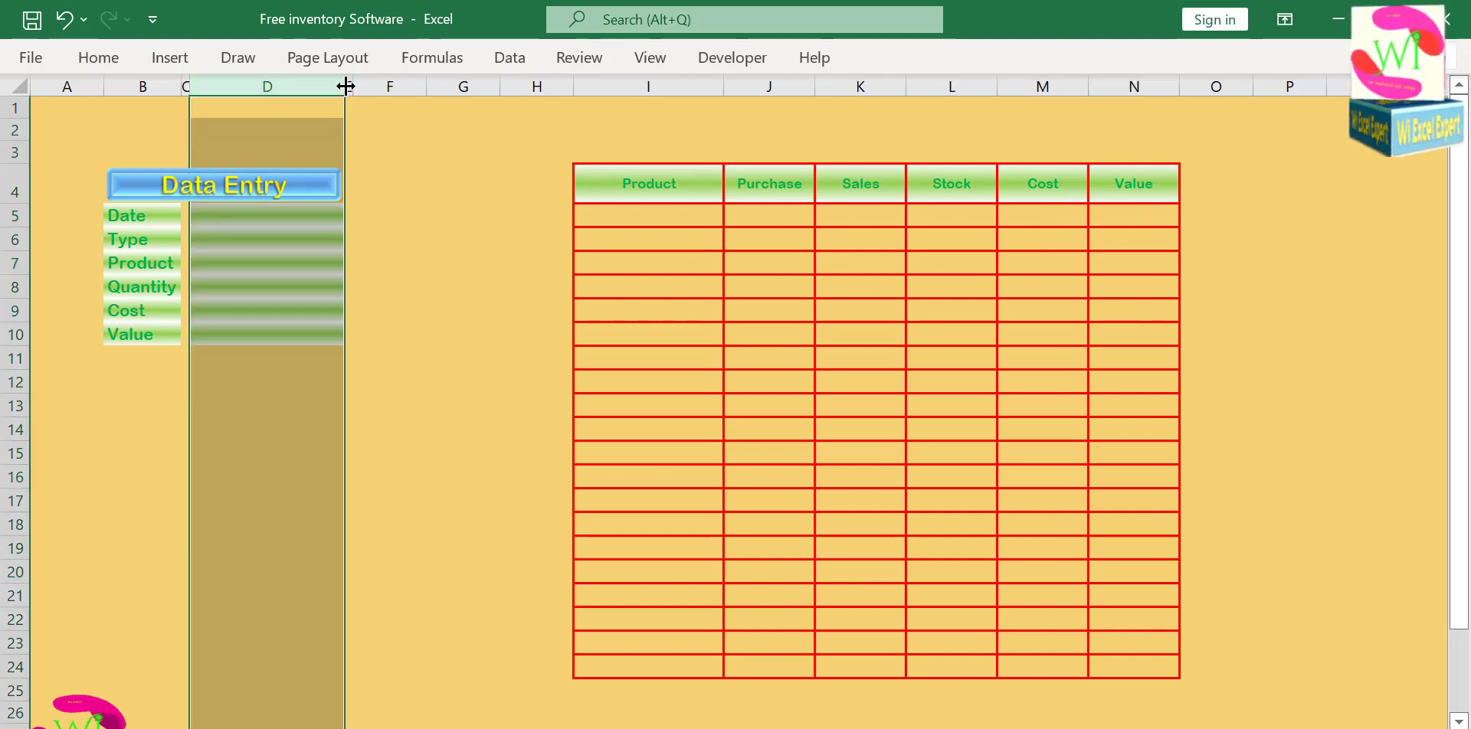
left_click_drag(346, 86, 358, 85)
left_click(165, 85)
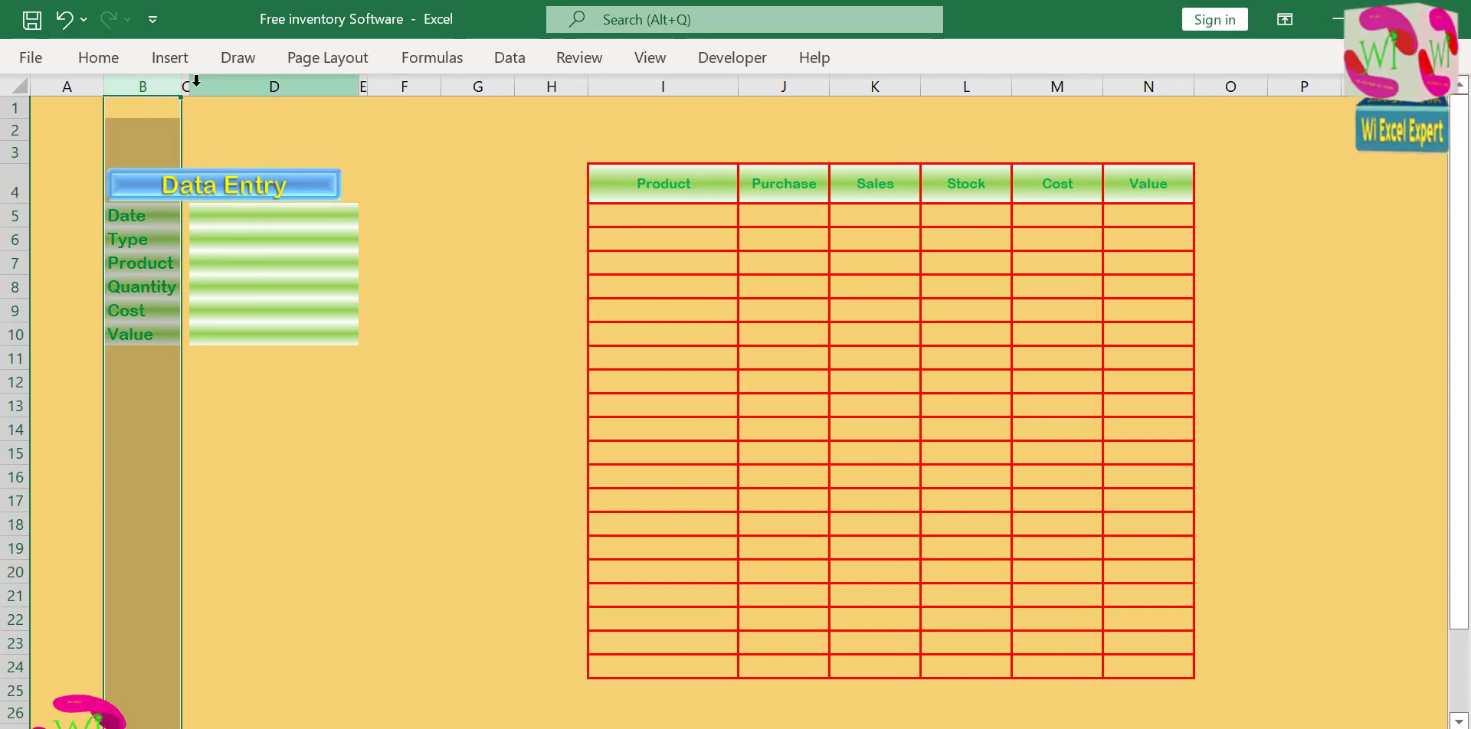
left_click_drag(183, 86, 214, 83)
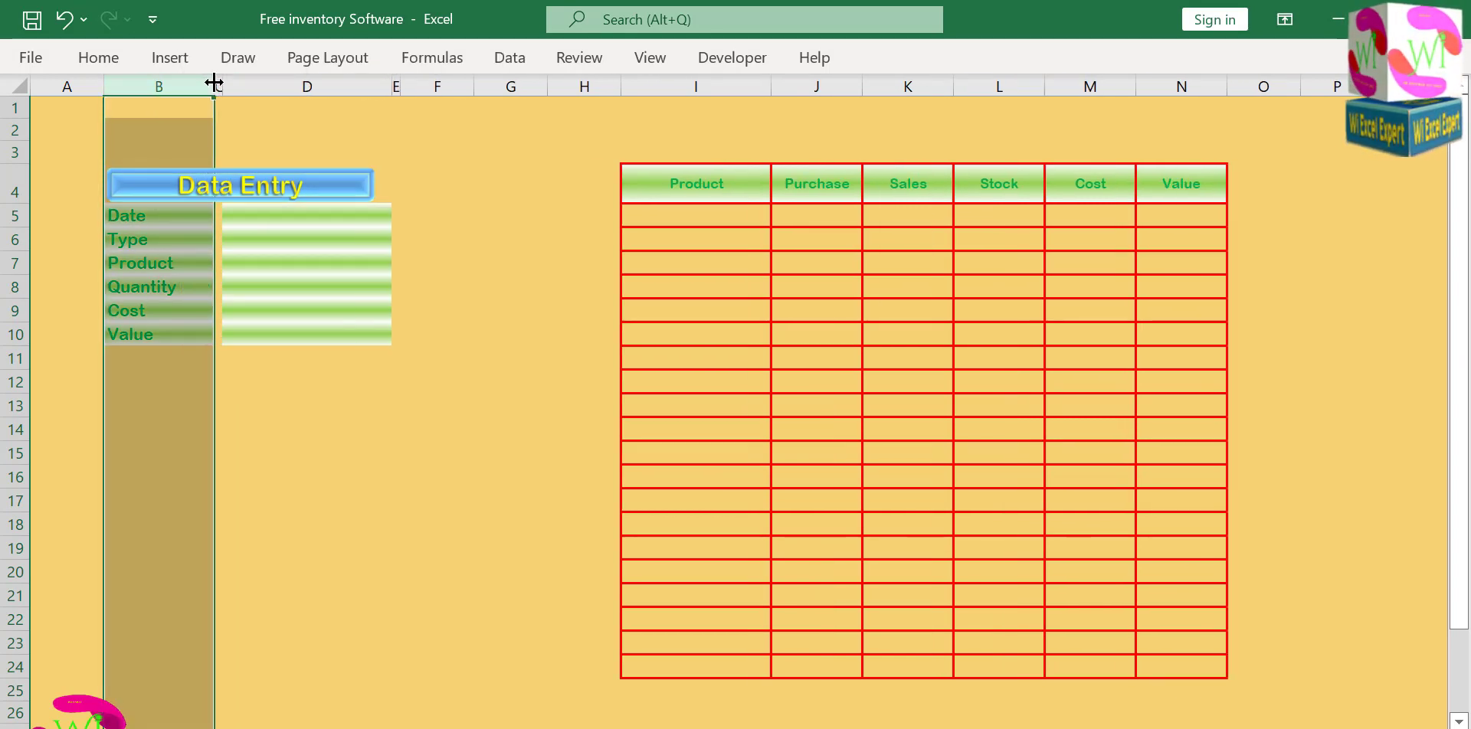
left_click(280, 405)
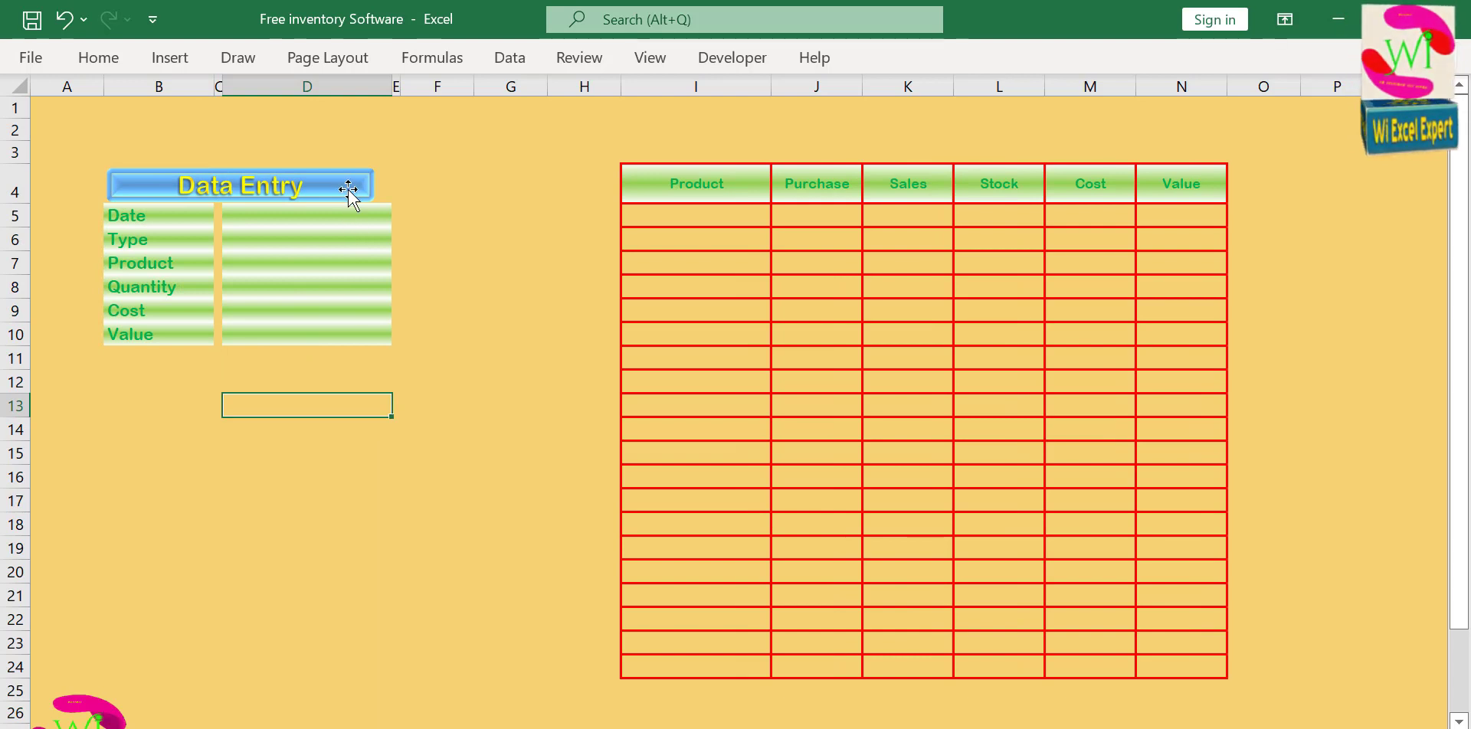
Place a copy of the Data Entry banner above the summary table and change its text to Updated Stock.
left_click_drag(348, 189, 1039, 147)
left_click(478, 333)
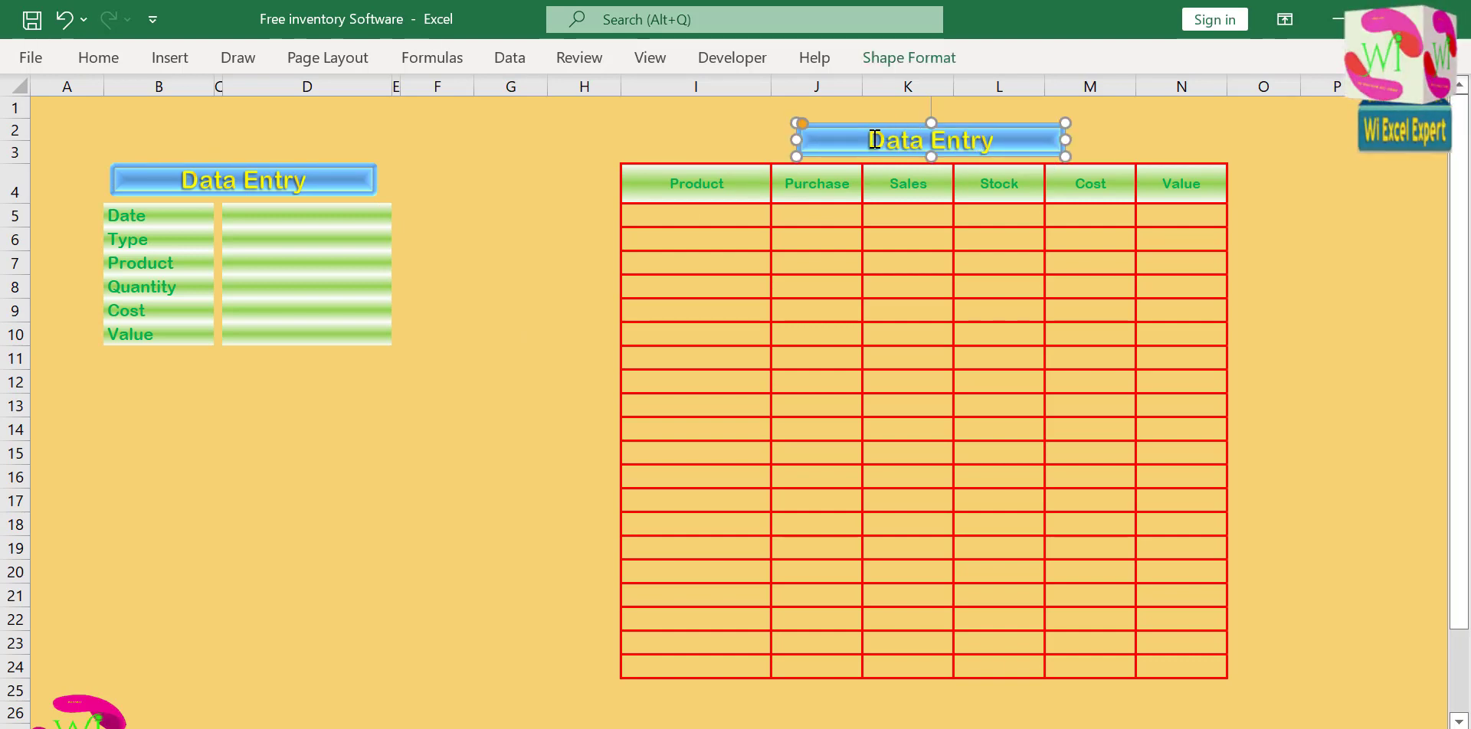
left_click_drag(872, 140, 1024, 138)
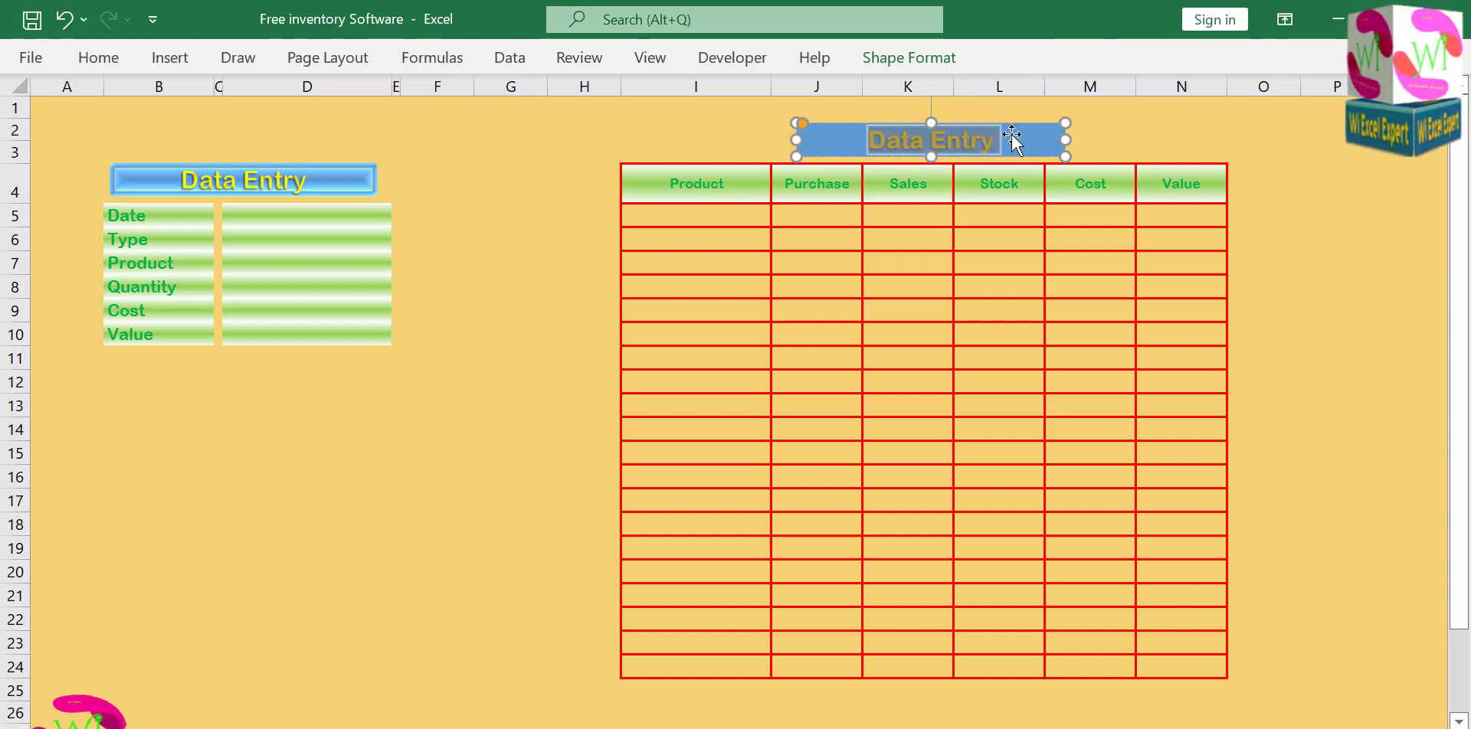
type("Updated")
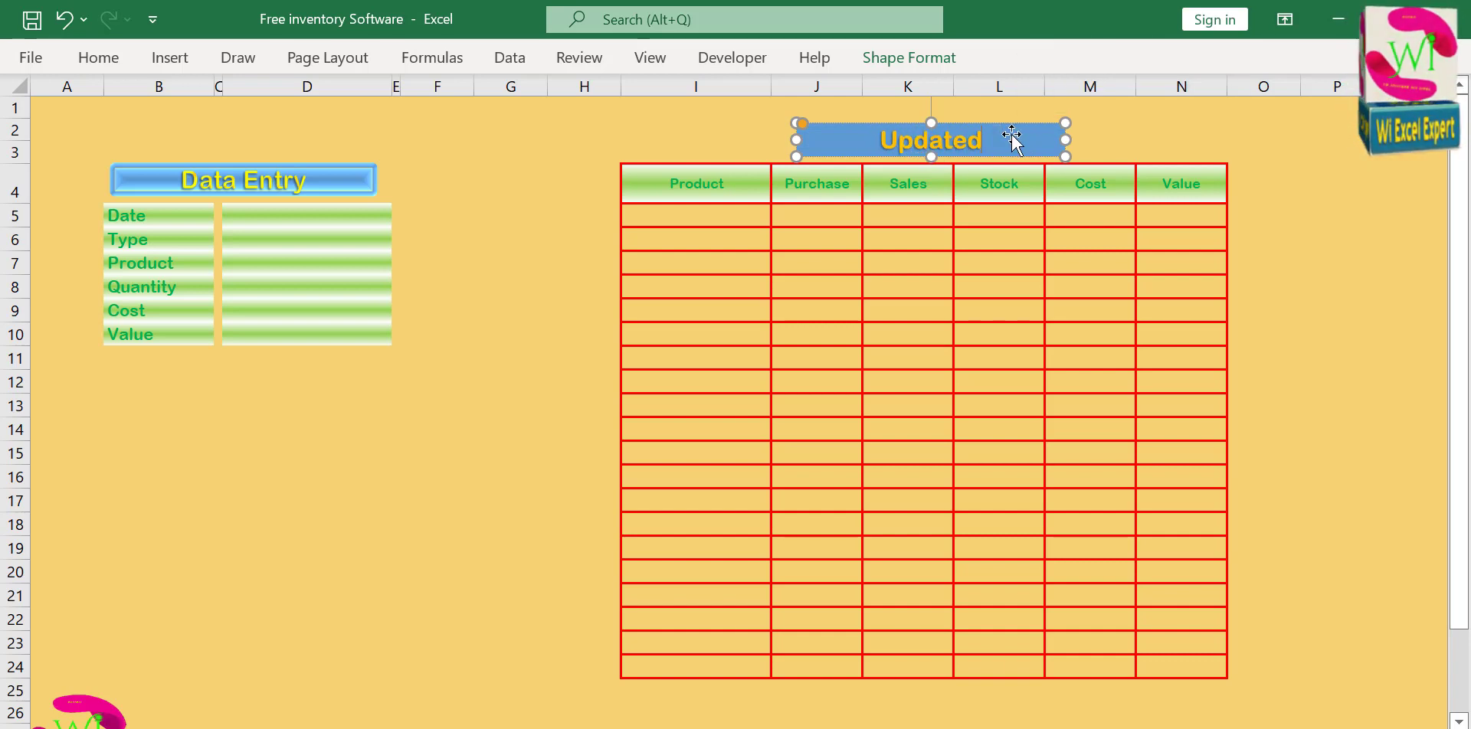
type(" Stock")
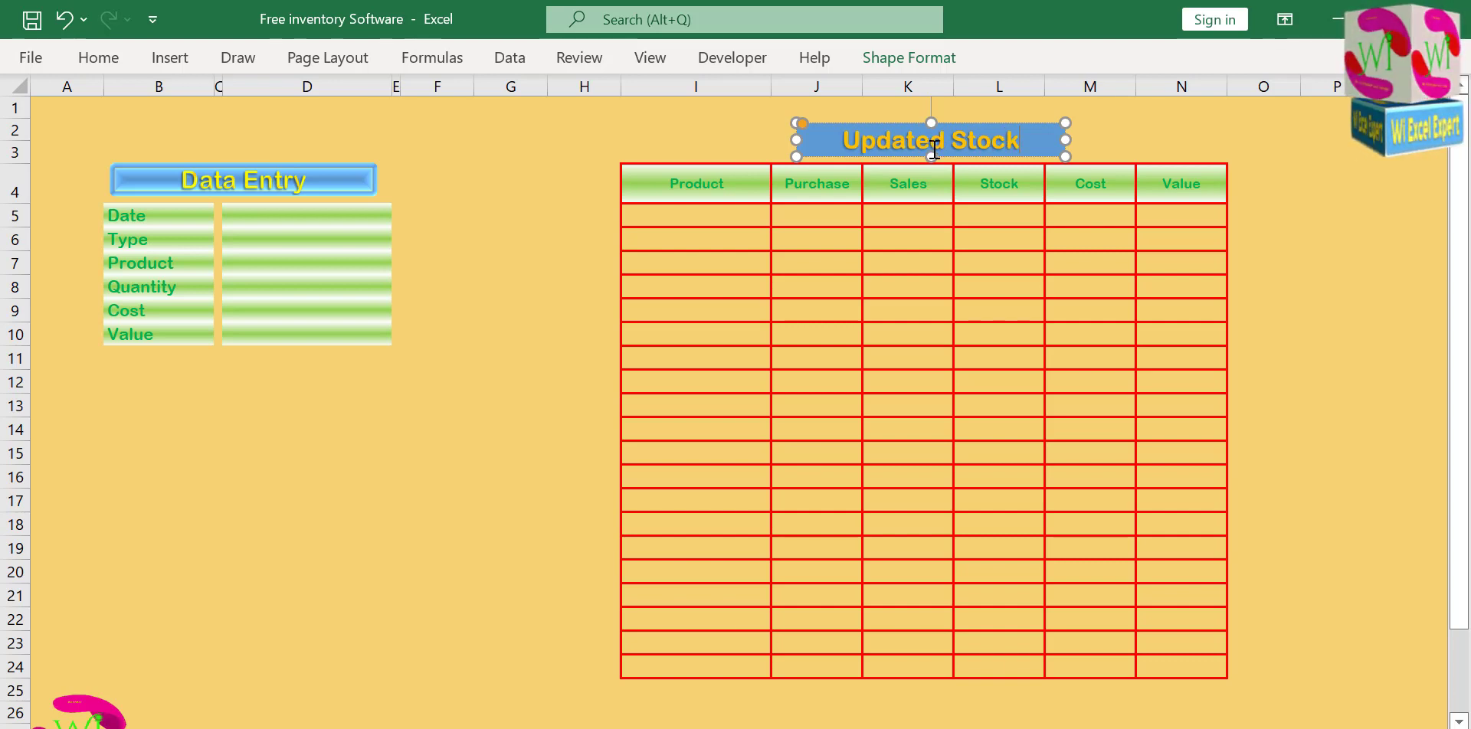
Remove the word Updated from the banner above the summary table, leaving Stock as its title.
left_click_drag(950, 138, 797, 130)
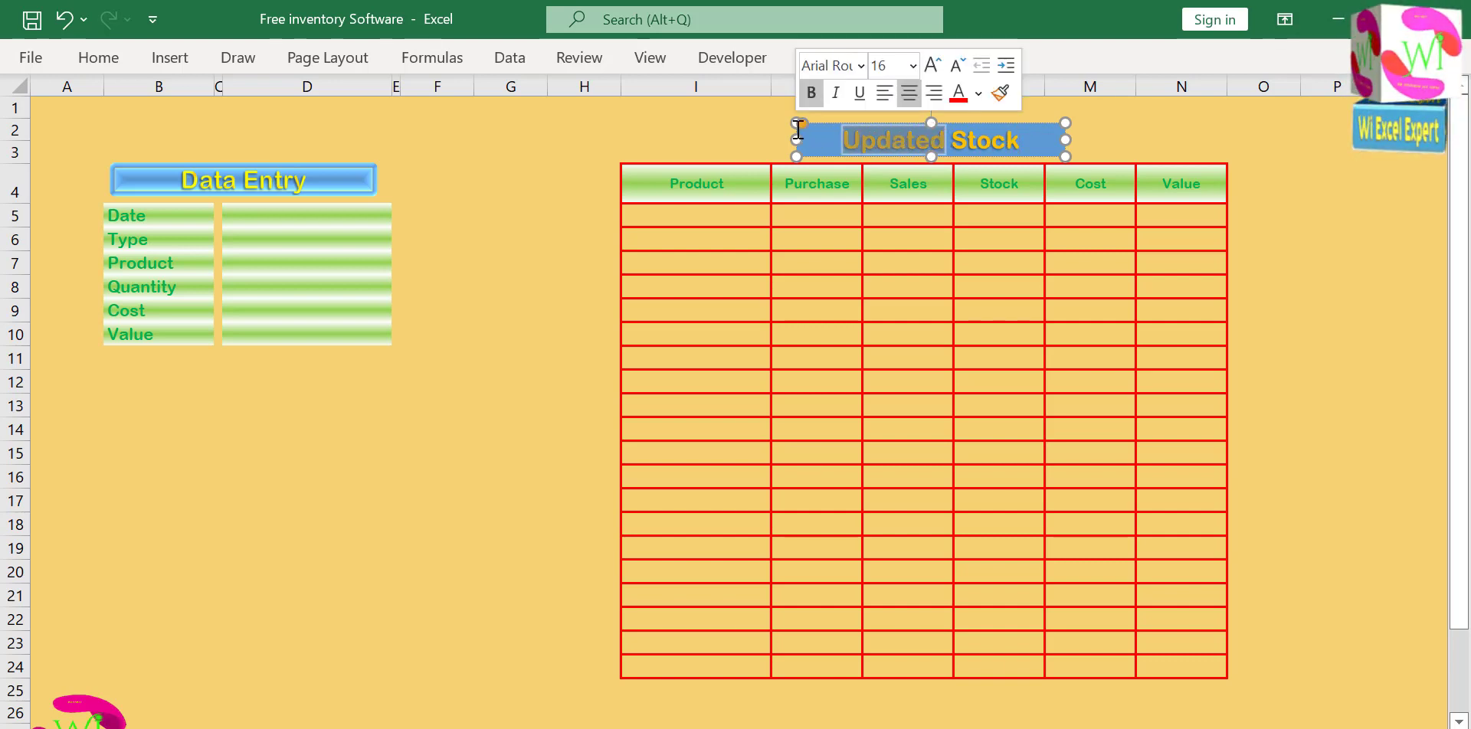
key("BackSpace")
left_click_drag(993, 146, 991, 144)
left_click(974, 133)
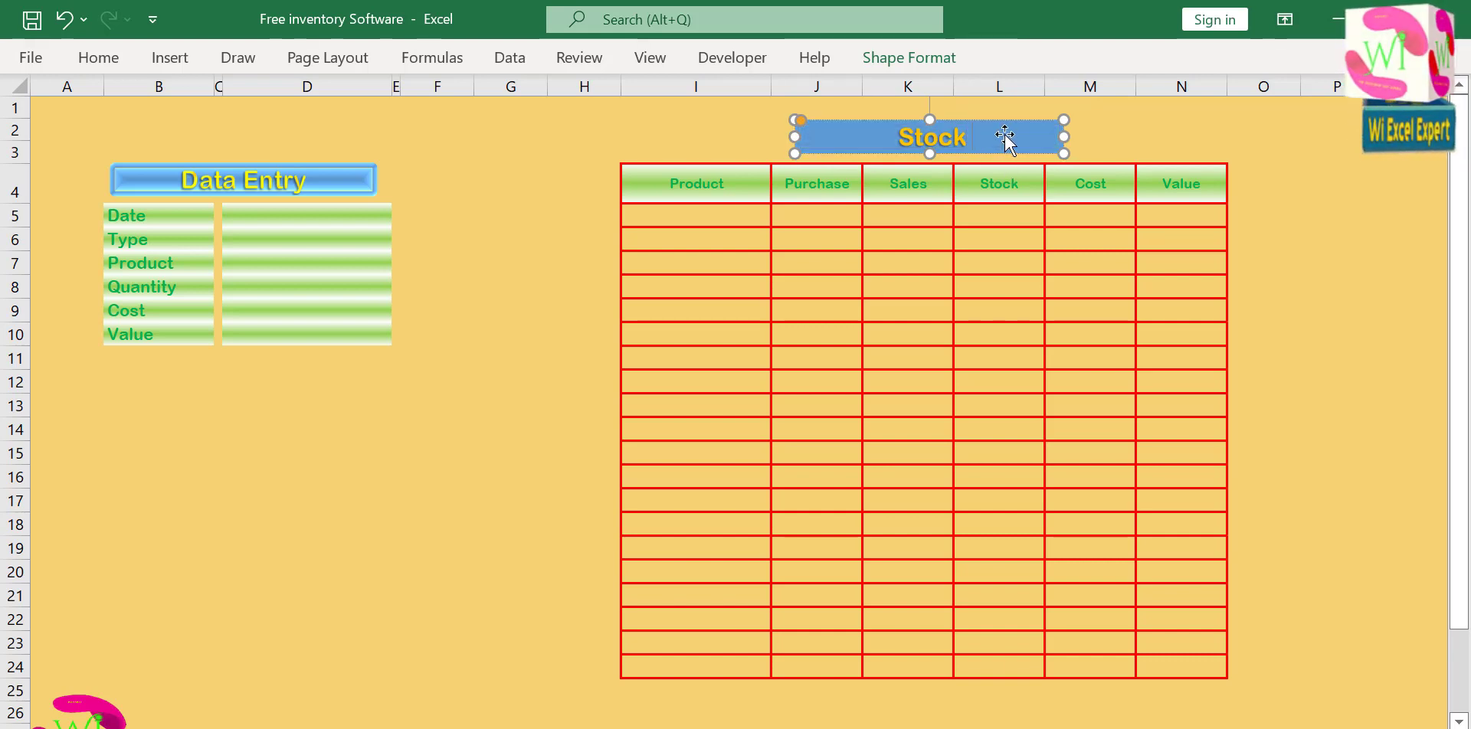
type("Balance")
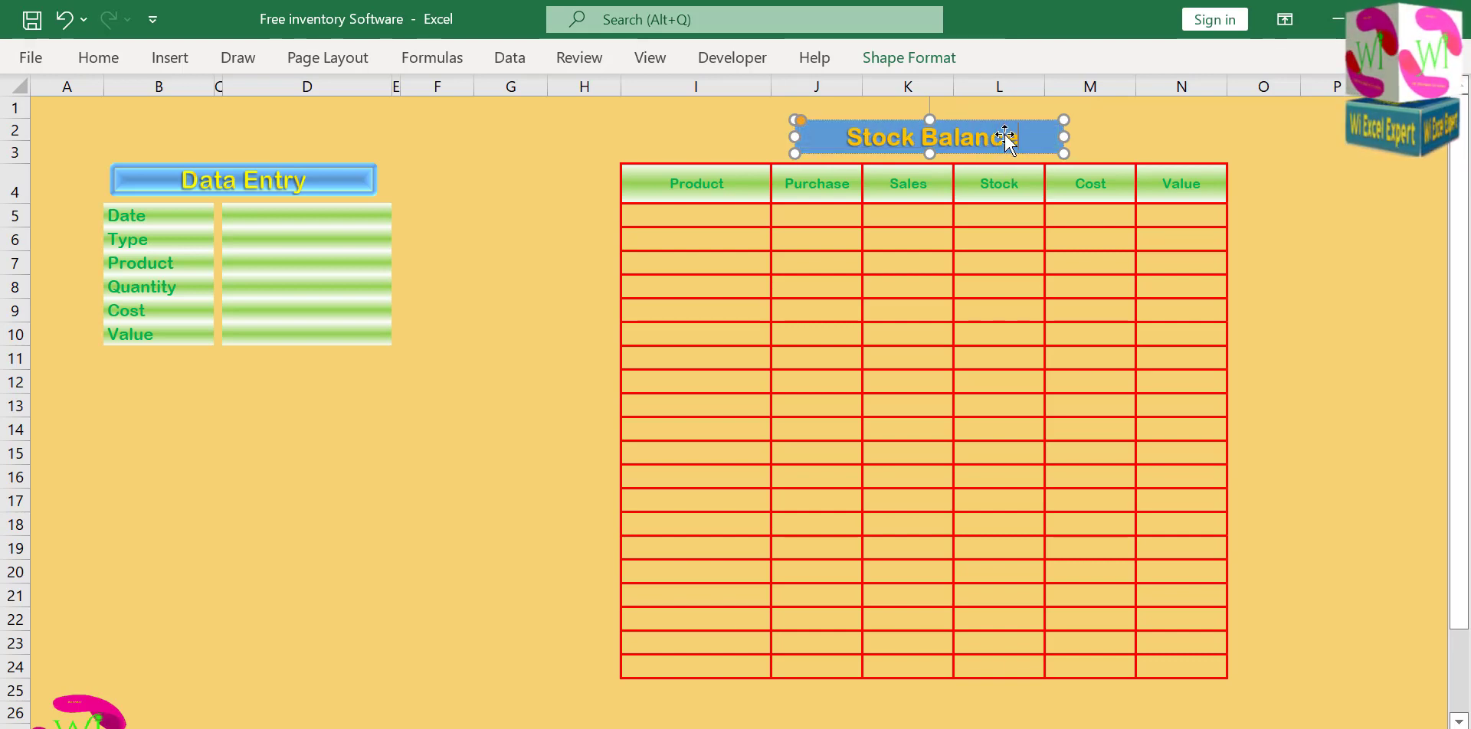
key("BackSpace")
key("BackSpace")
key("BackSpace")
key("BackSpace")
key("BackSpace")
key("BackSpace")
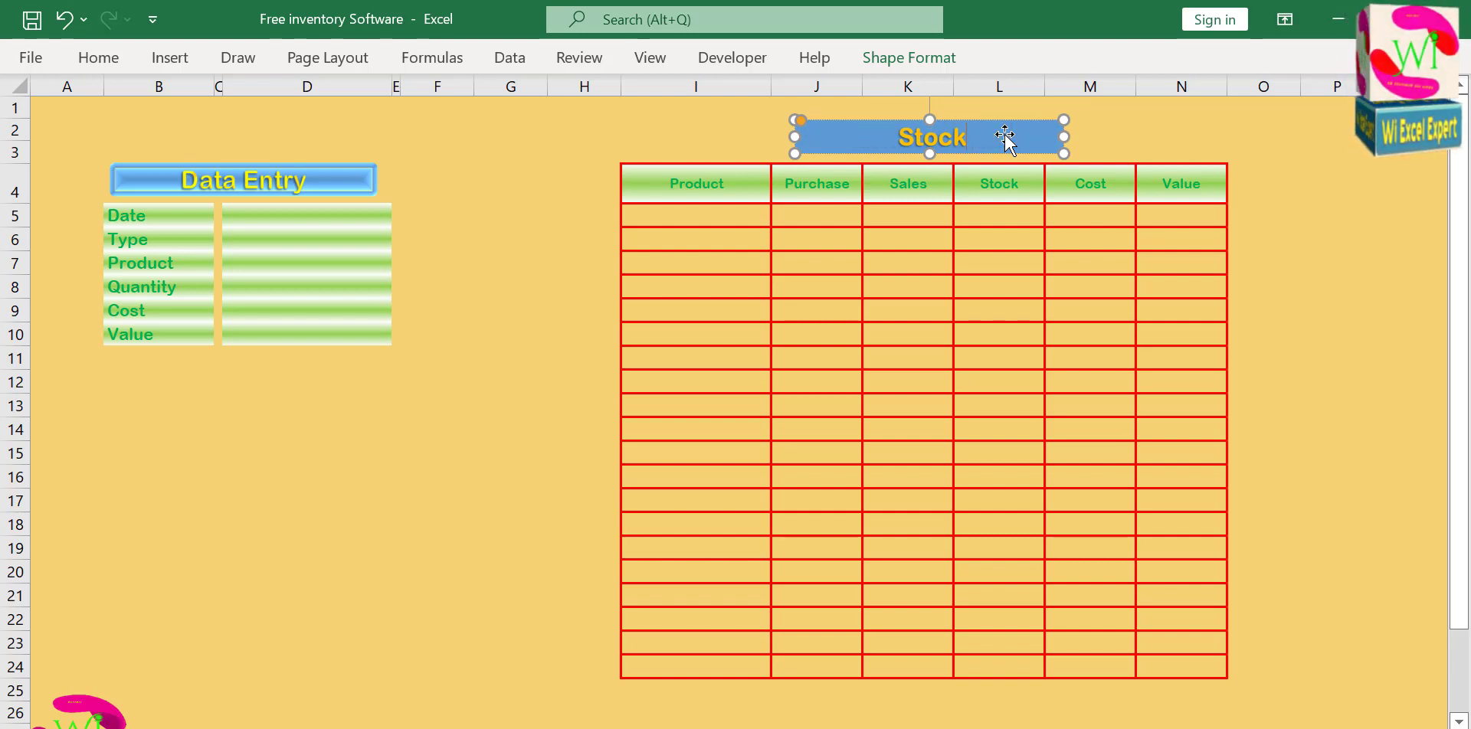
left_click(981, 320)
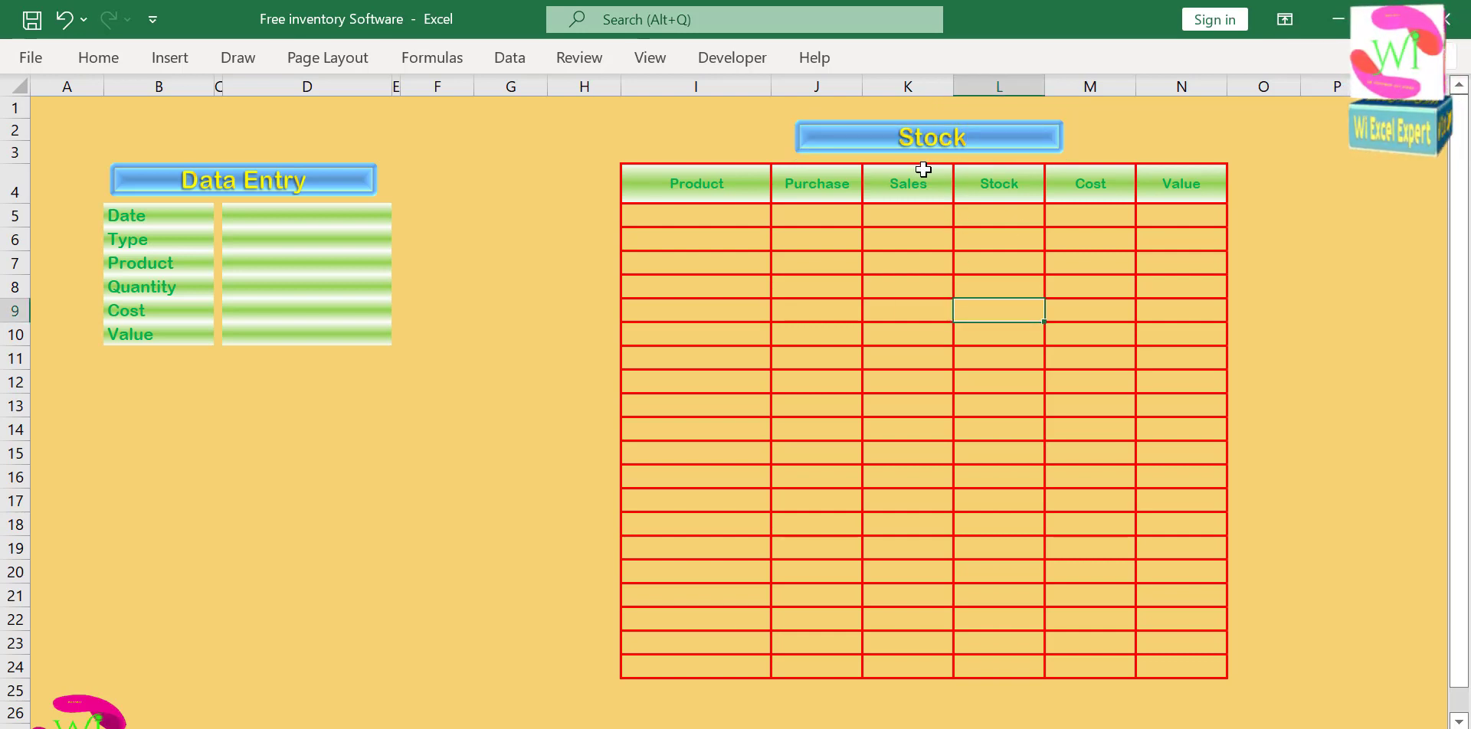
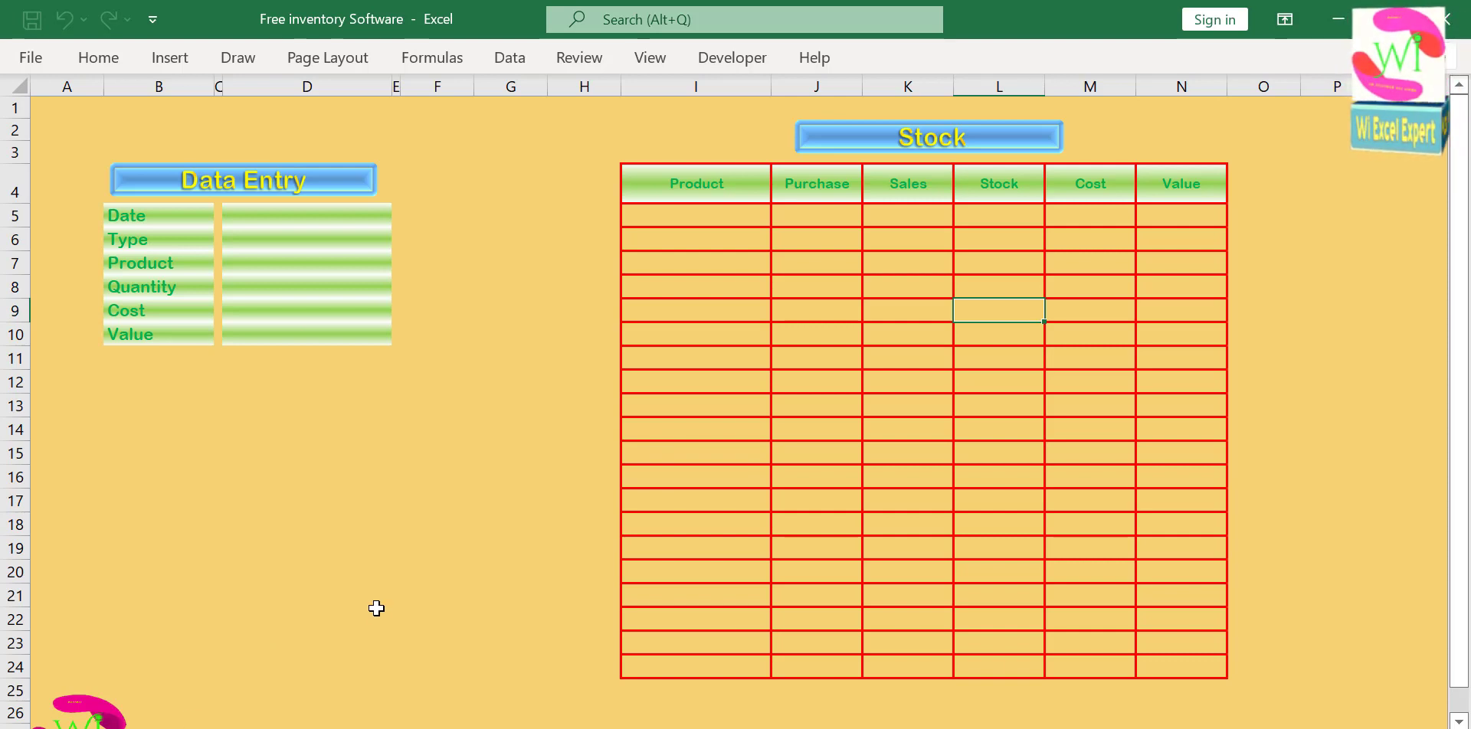
left_click(308, 596)
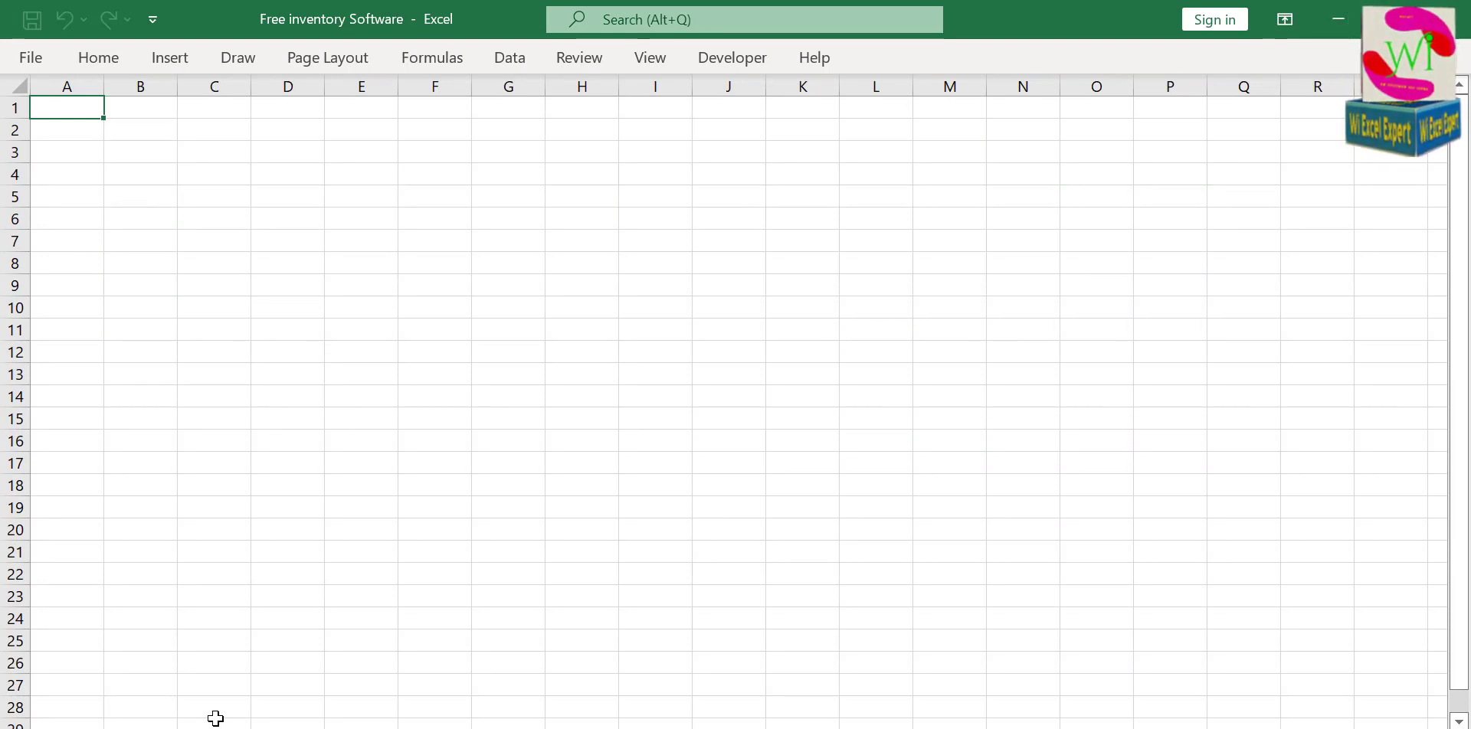
left_click(196, 680)
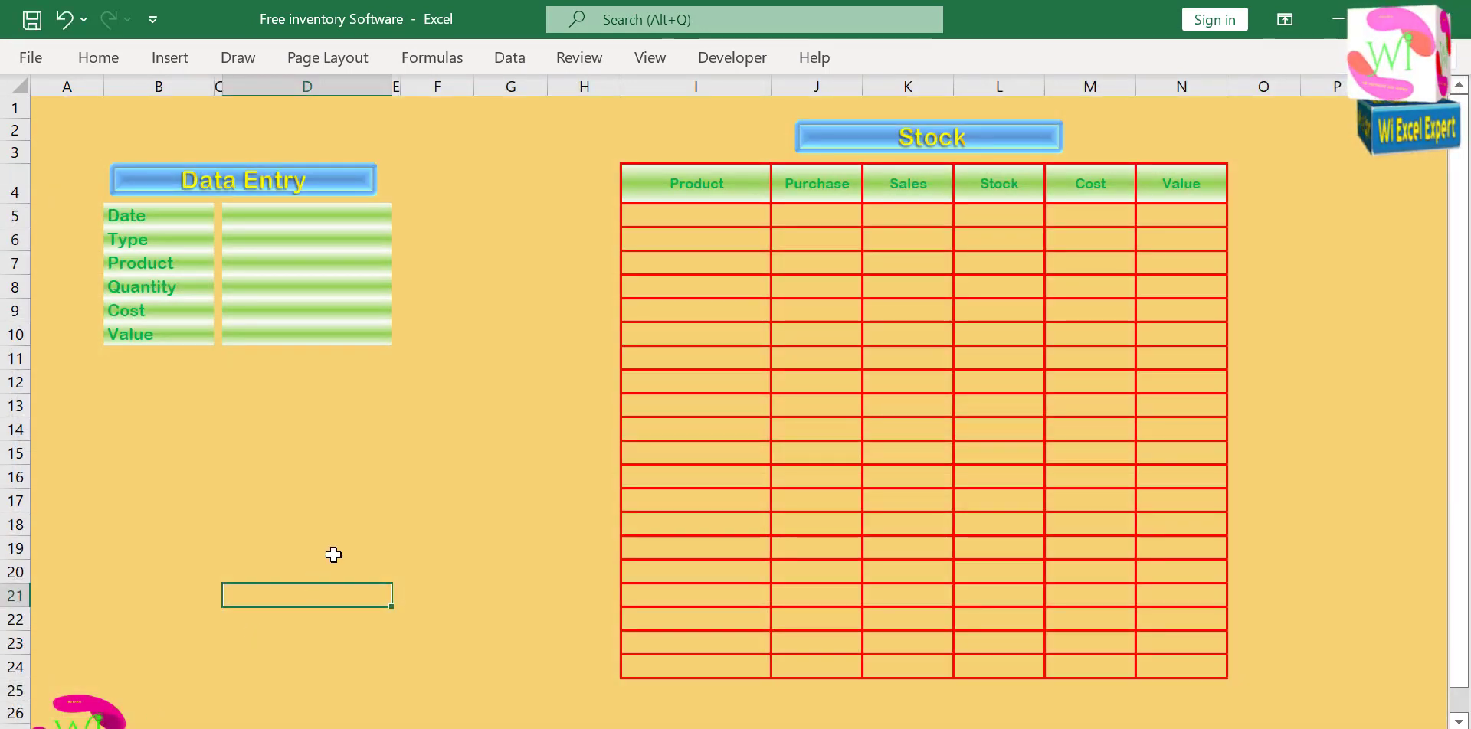
left_click(334, 553)
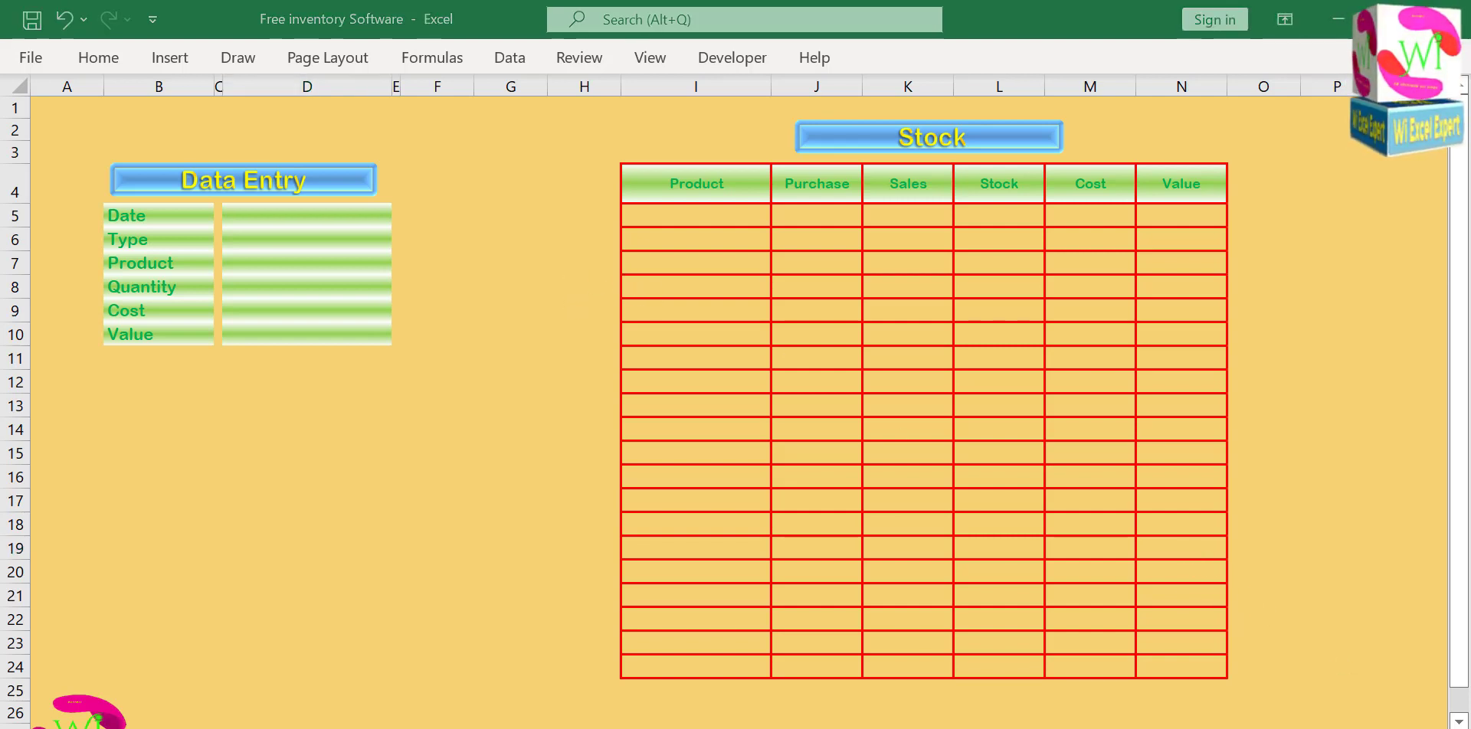
Fill the form's narrow spacer cells C5:C10 and E5:E10 with the standard green color.
left_click(401, 215)
left_click(397, 215)
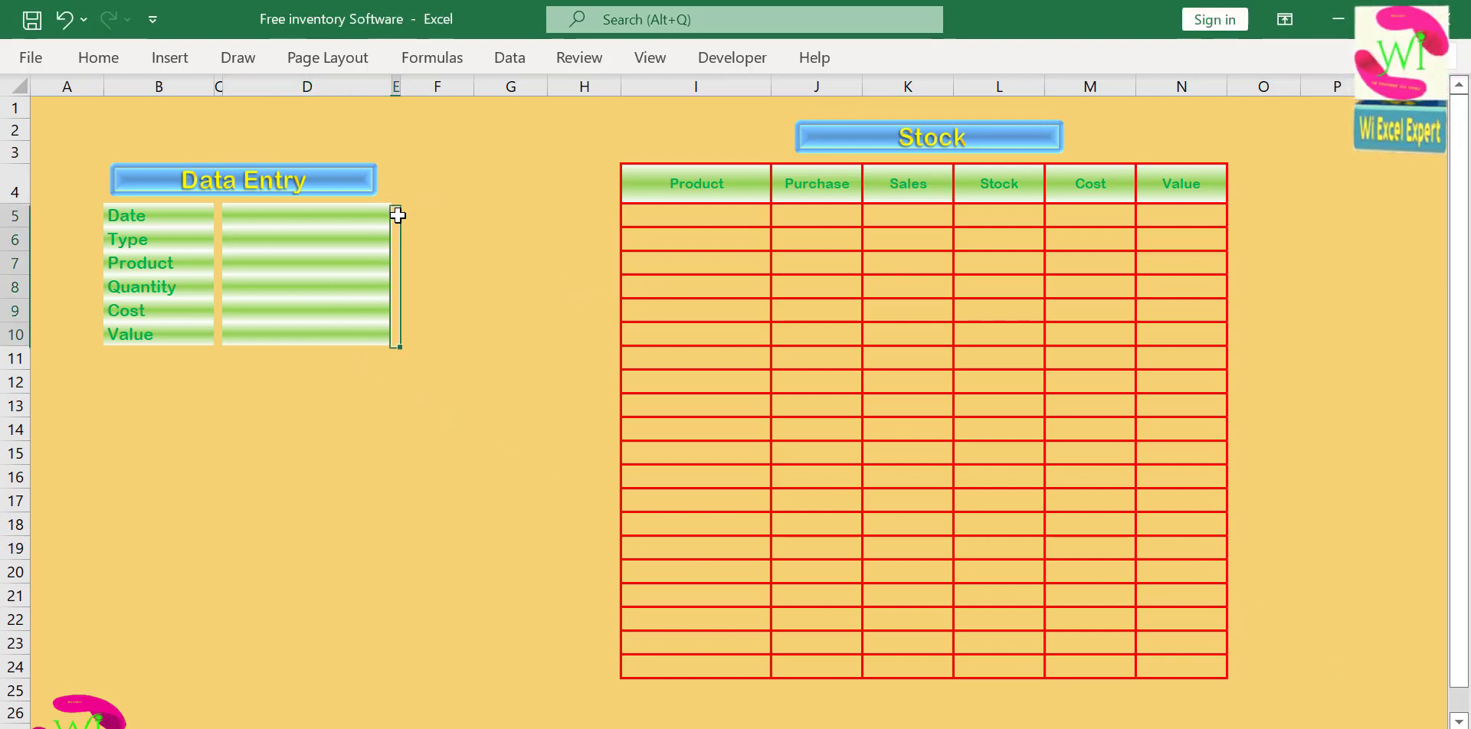
left_click(219, 209, "ctrl")
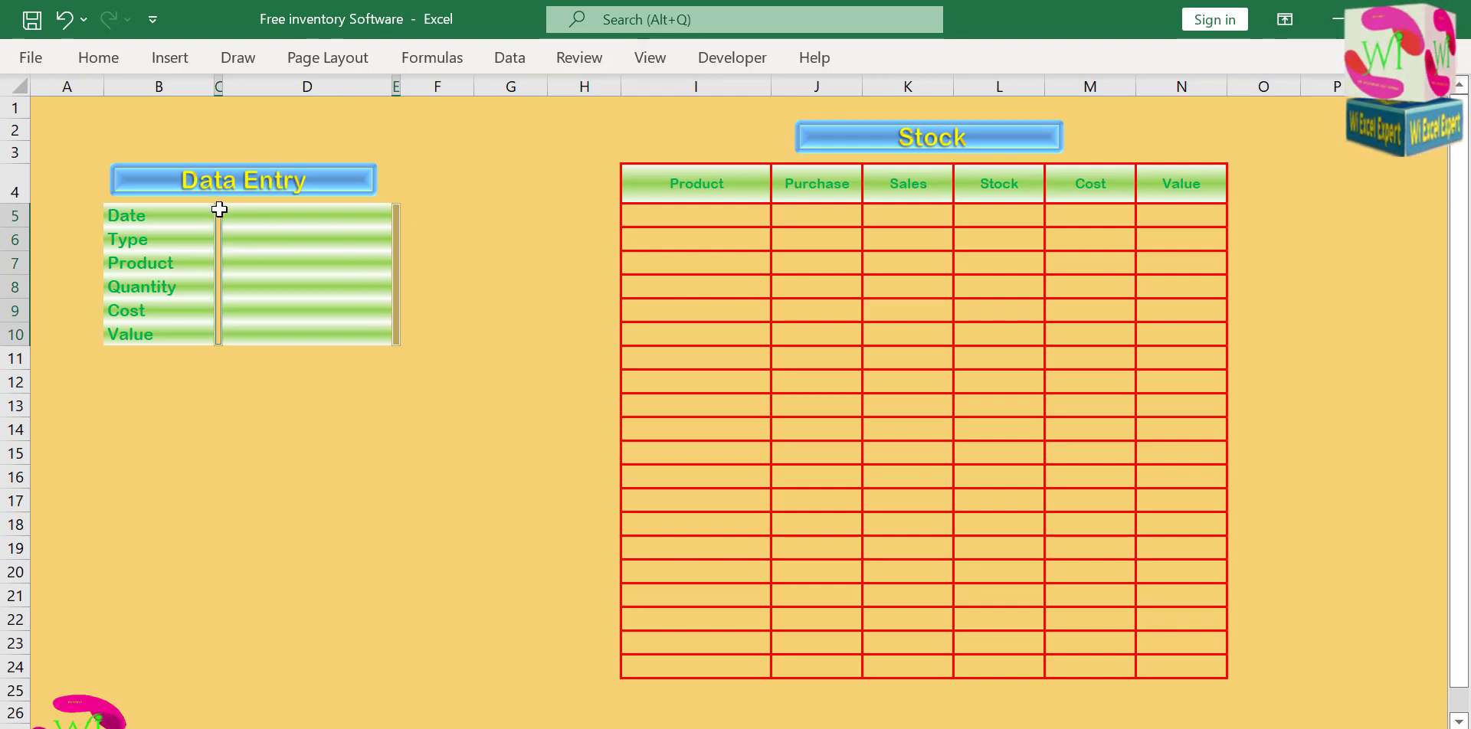
left_click(92, 59)
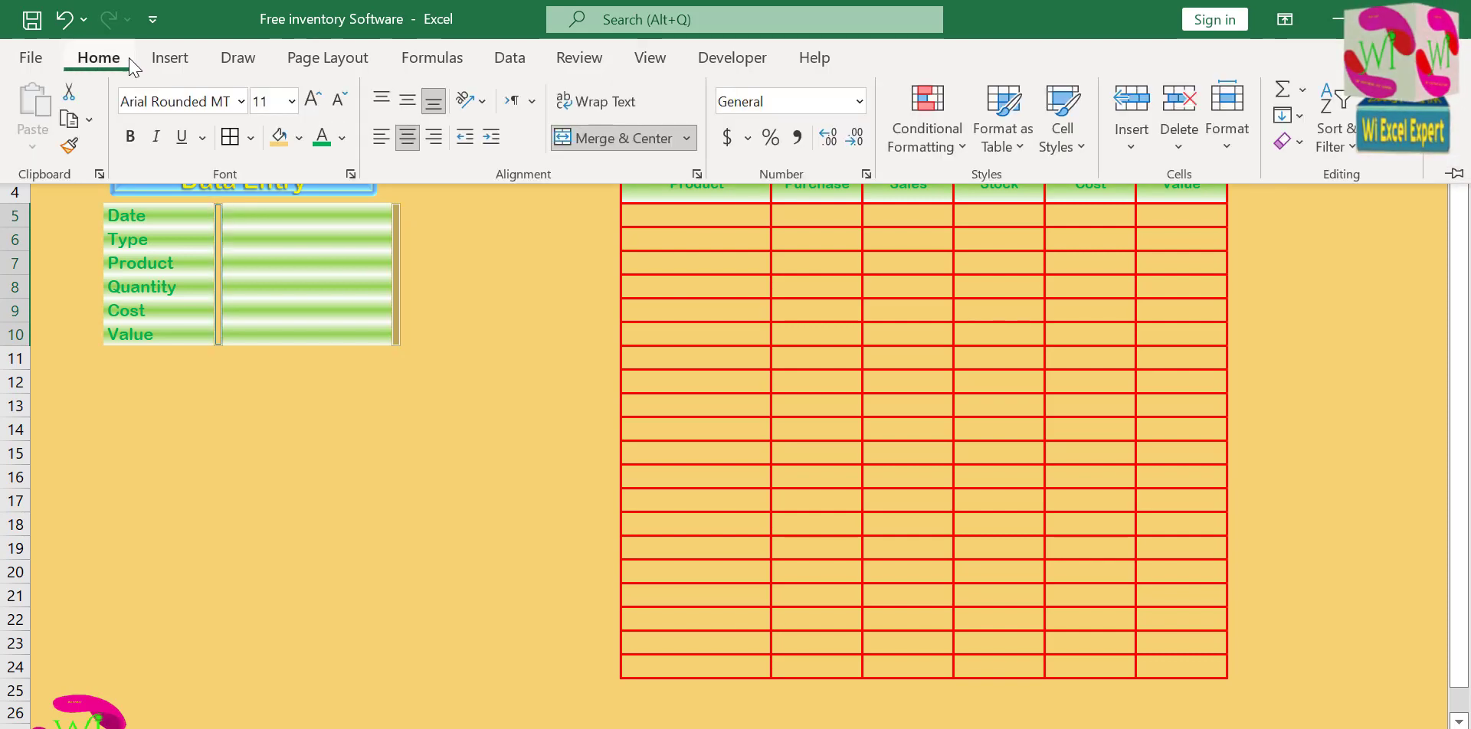
left_click(299, 139)
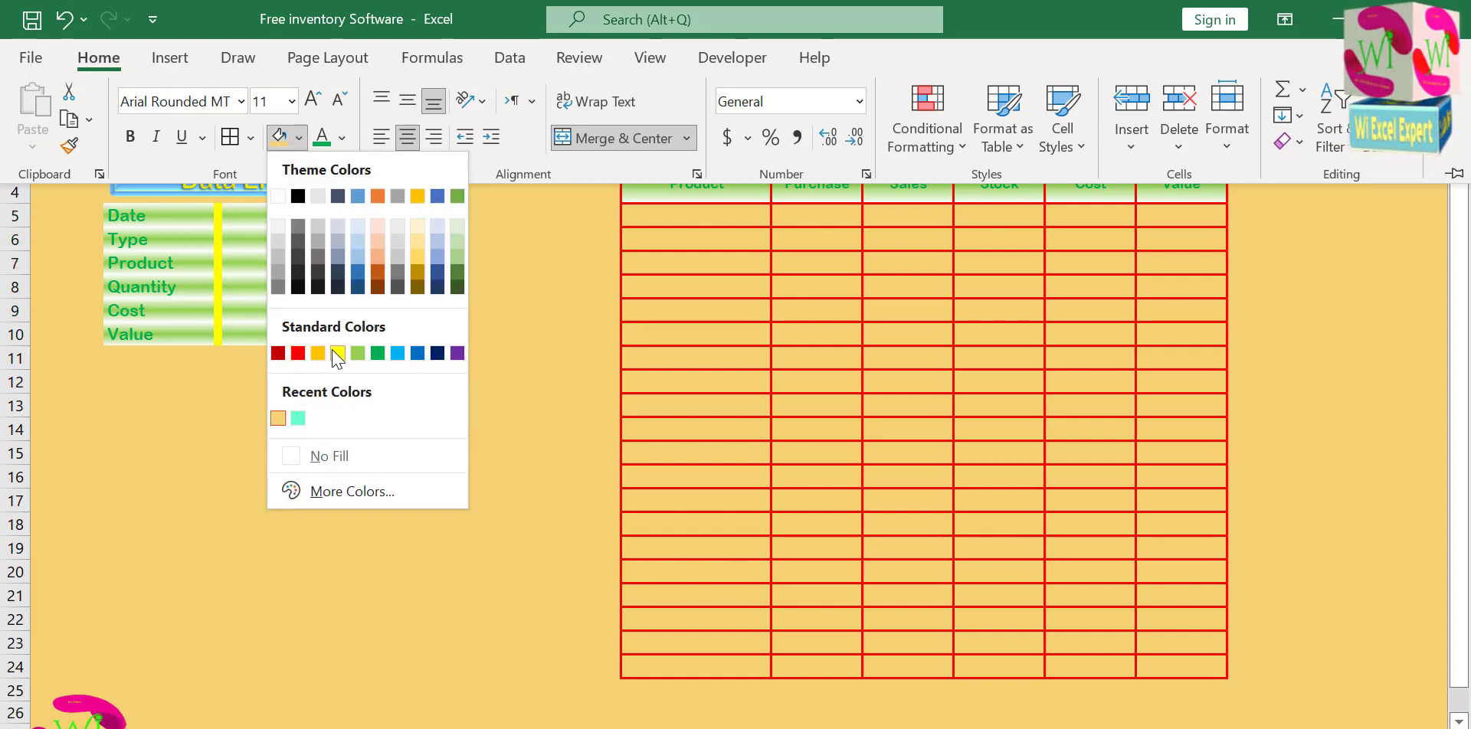
left_click(377, 353)
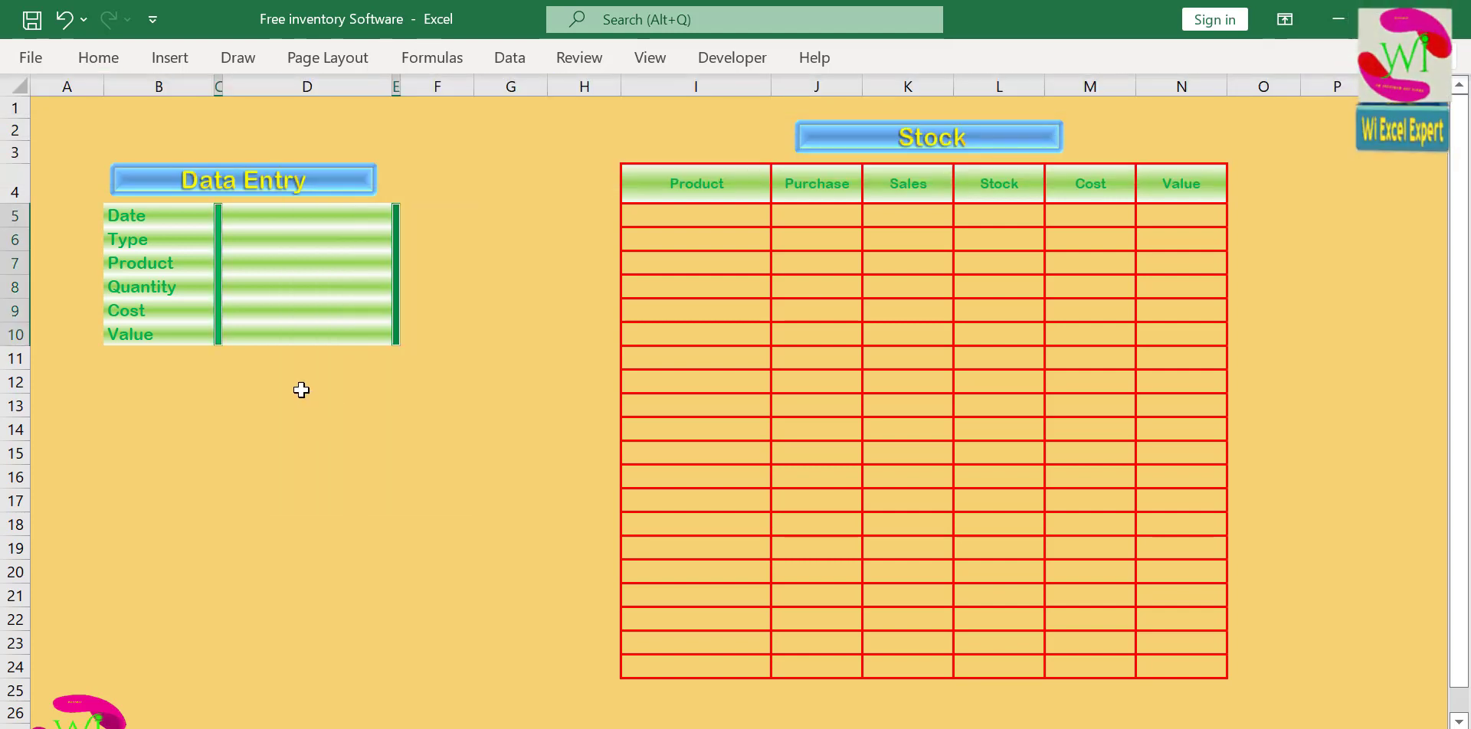
left_click(301, 388)
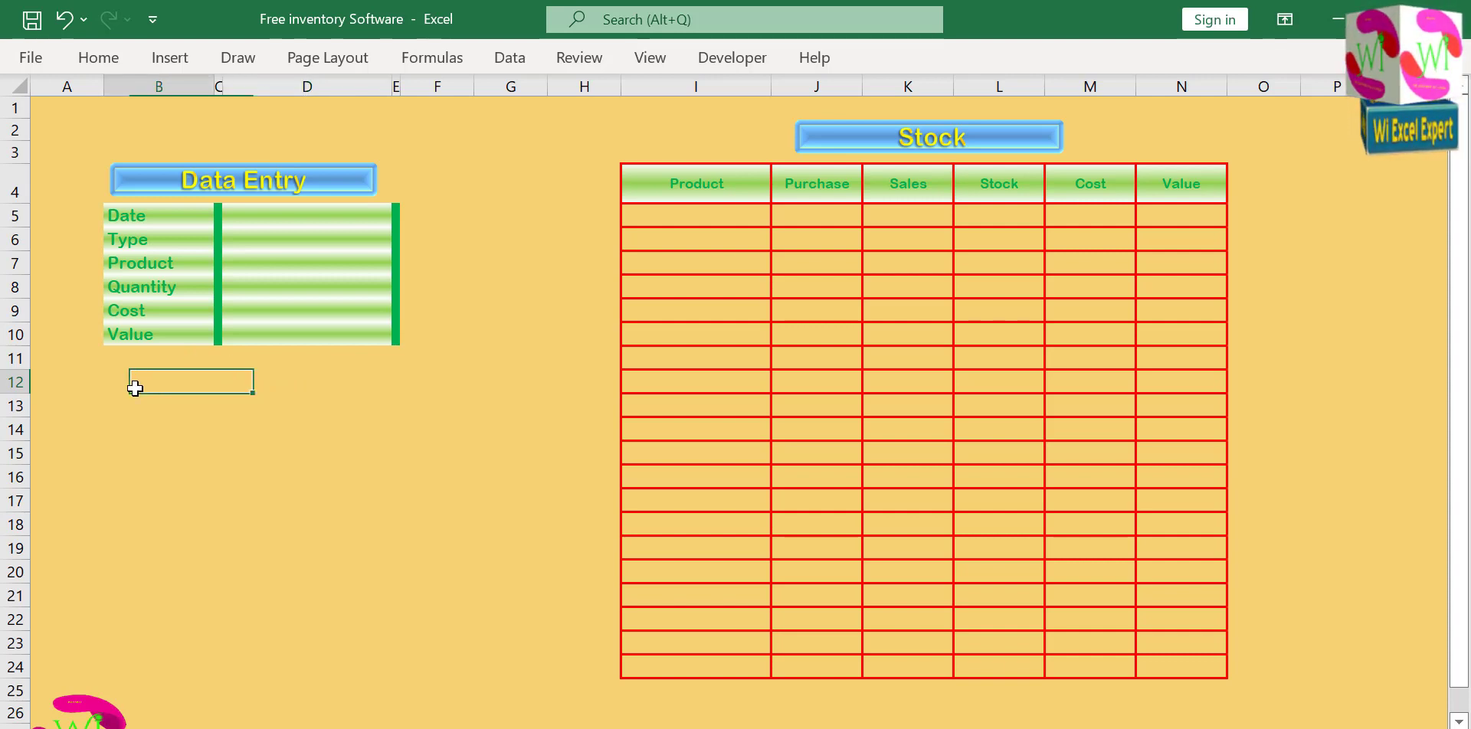
Merge and center cells B12:D12 below the data entry form and fill them with the lightest theme green.
left_click_drag(131, 381, 321, 381)
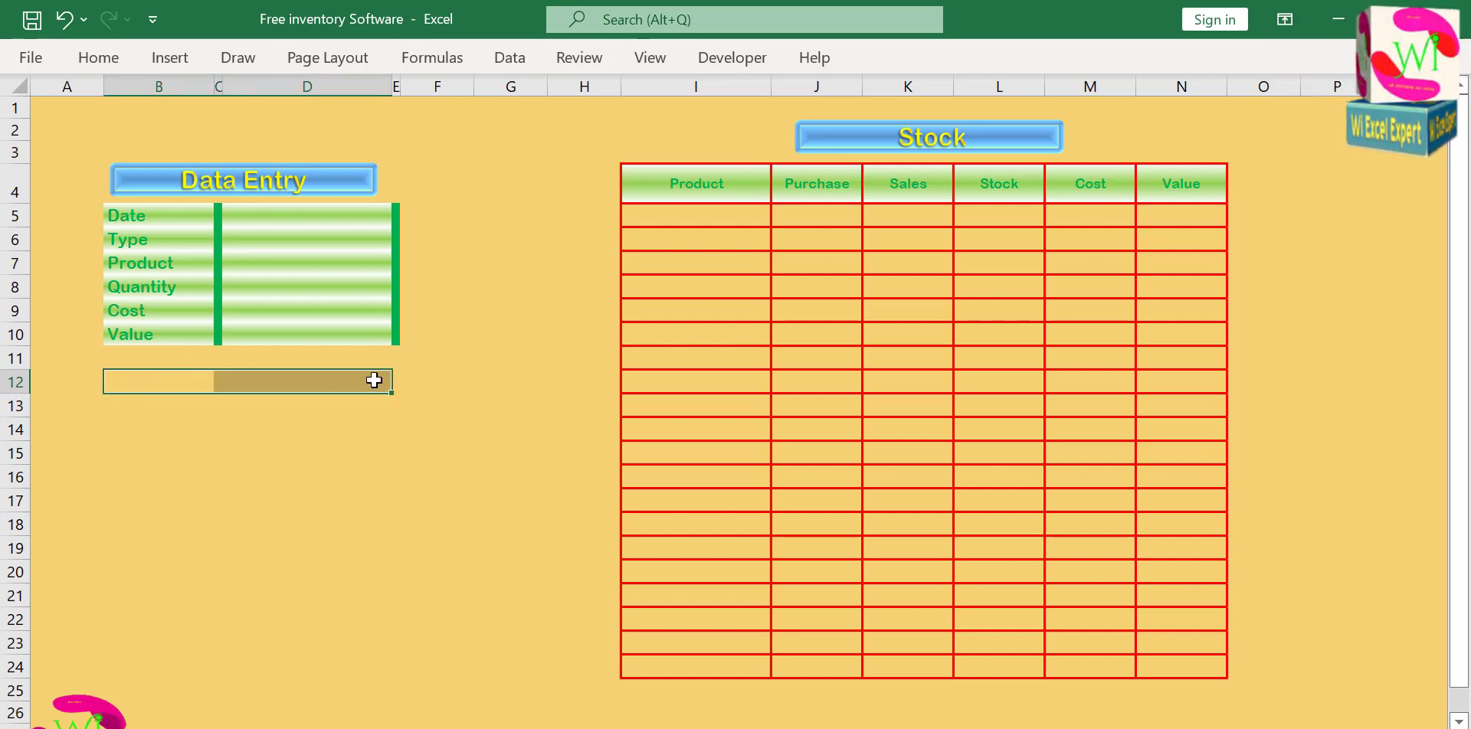
left_click(106, 61)
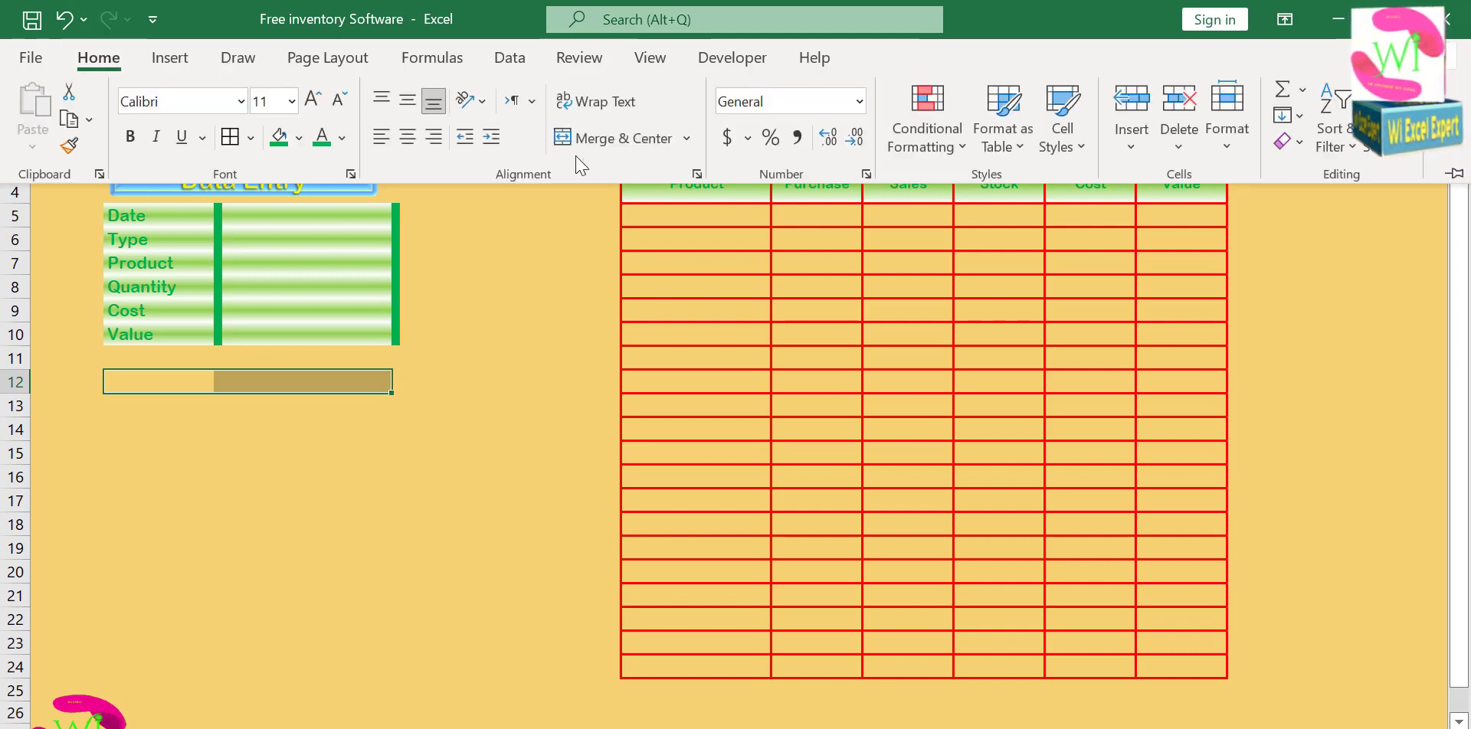
left_click(613, 138)
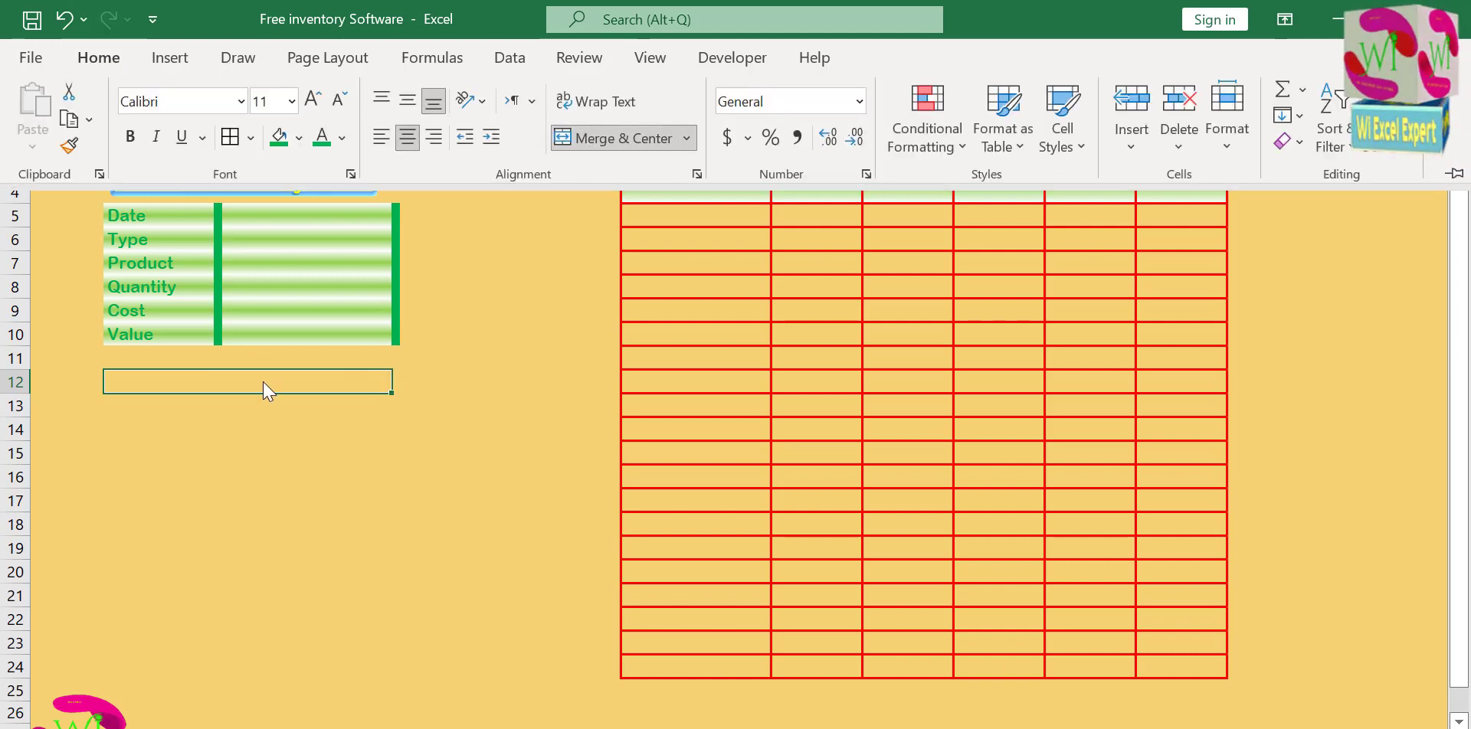
left_click(257, 383)
left_click(98, 58)
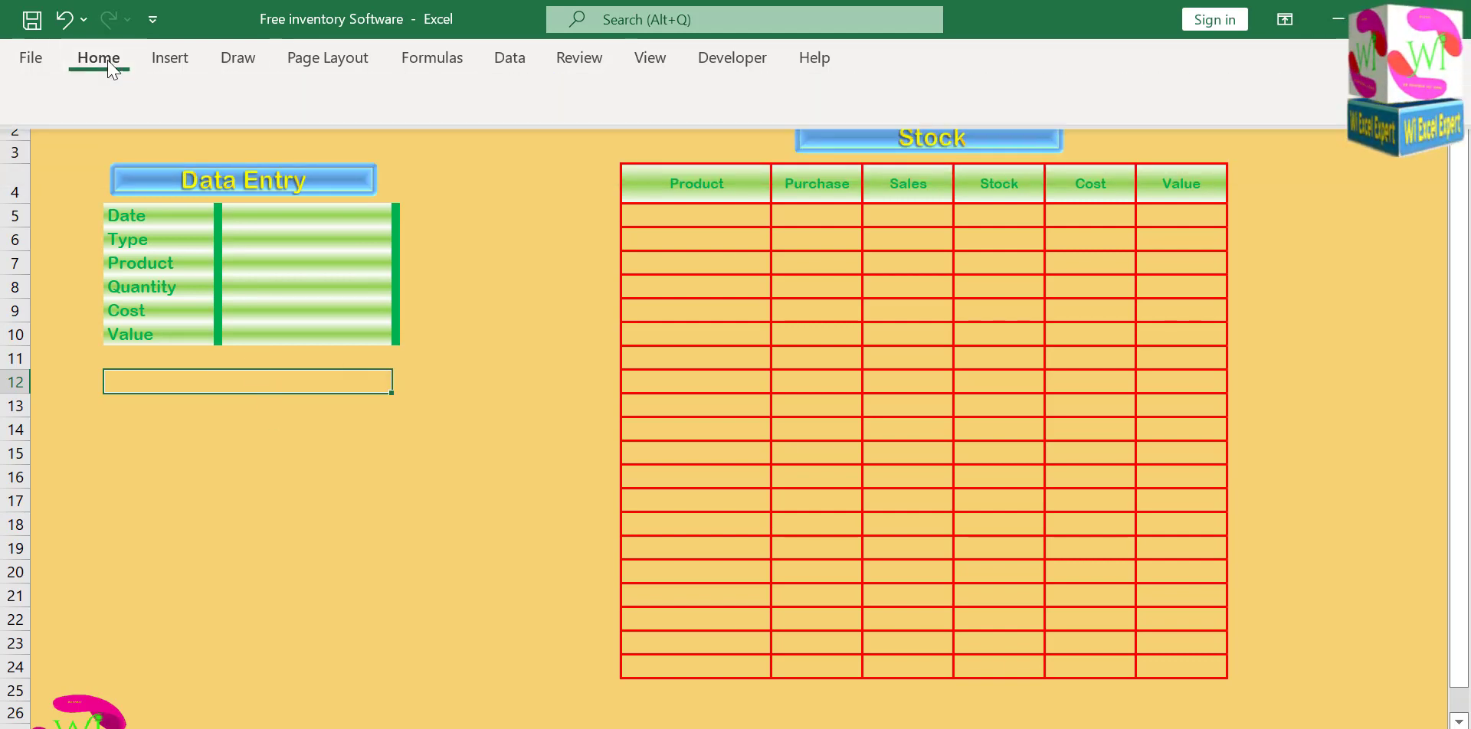
left_click(299, 138)
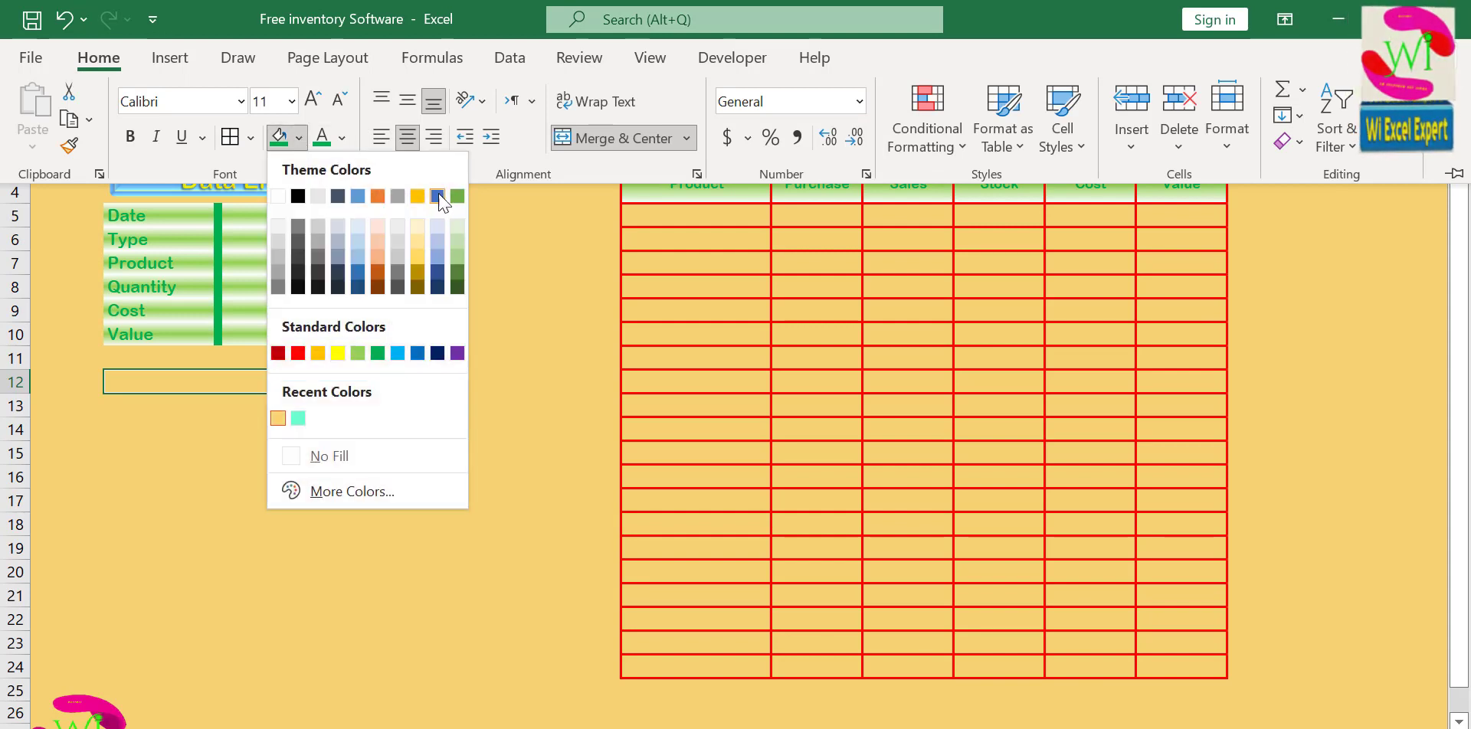
left_click(457, 230)
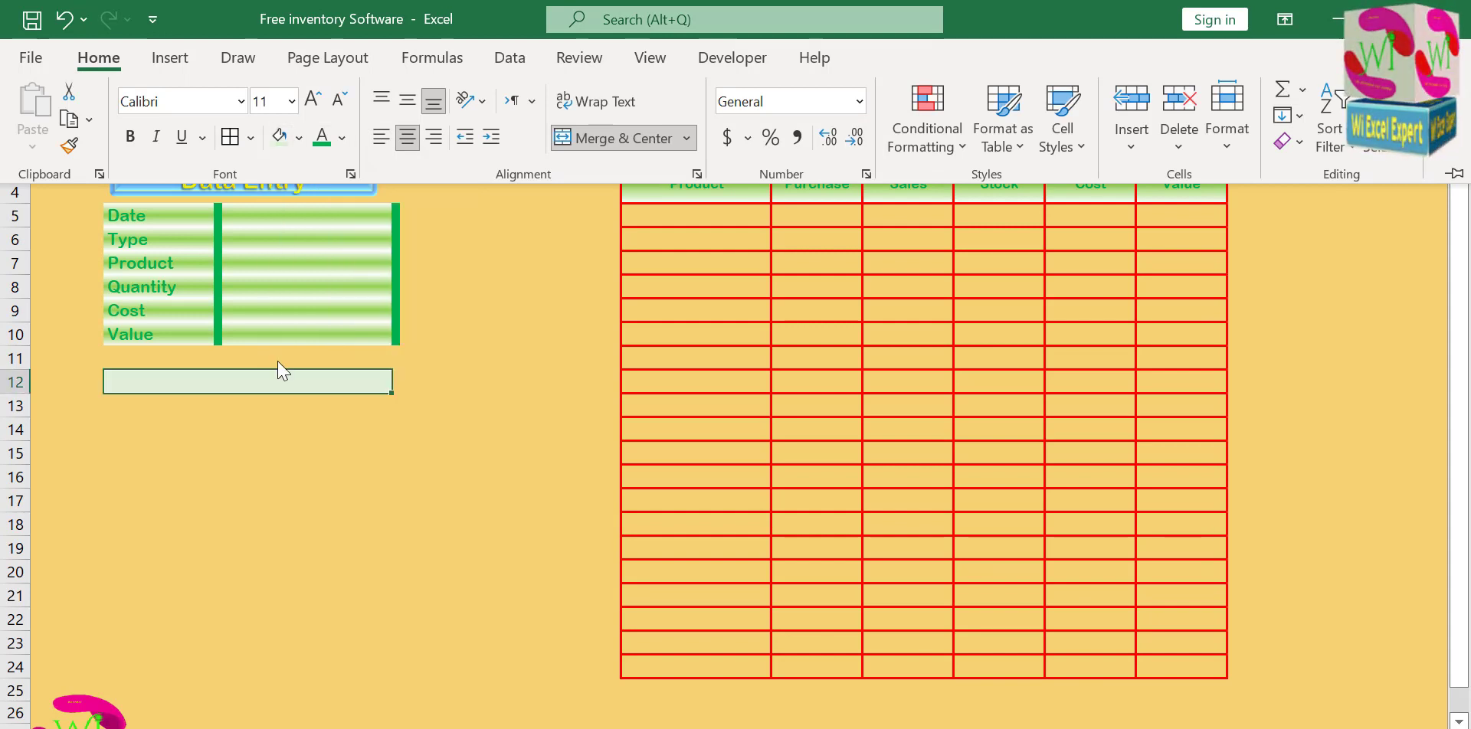
Enter the text Save Data in the merged cell below the form.
left_click(242, 386)
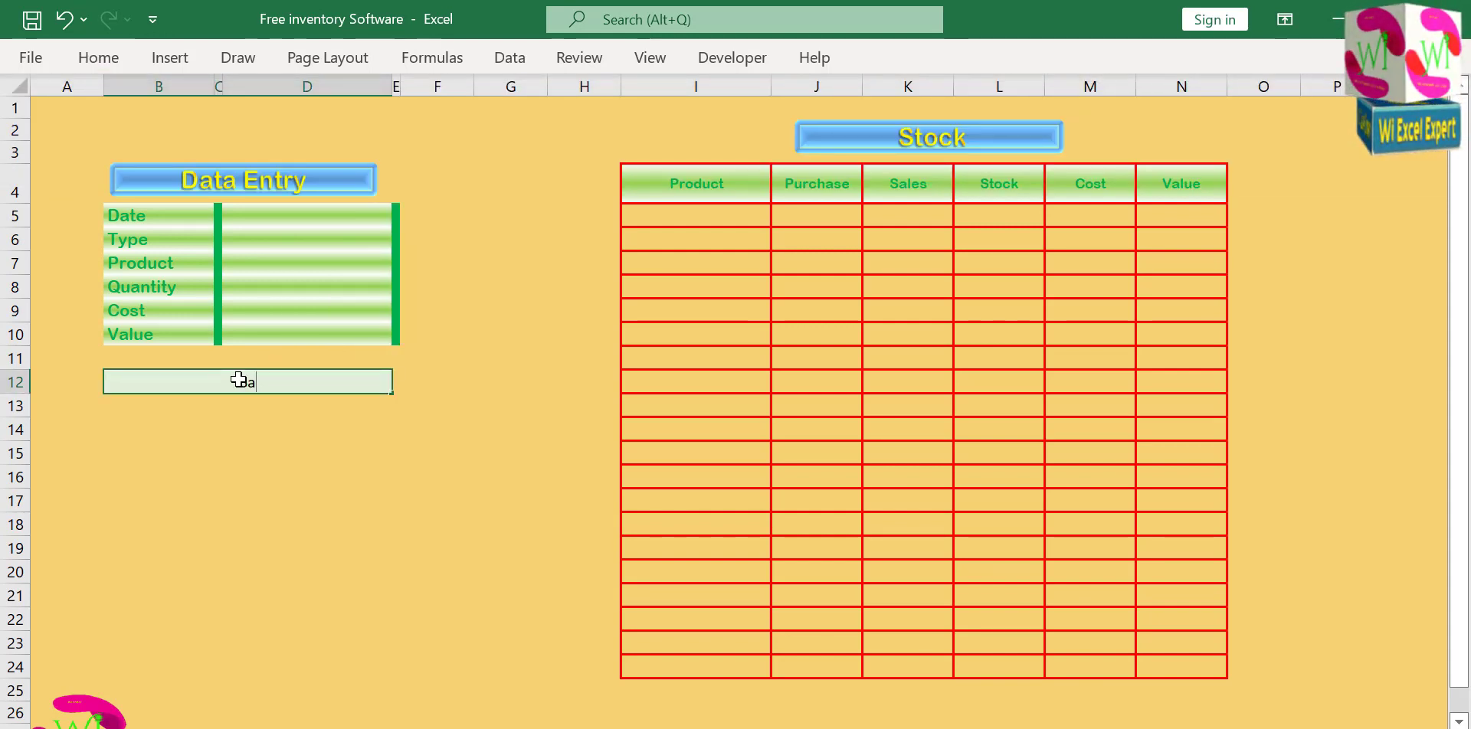
type("Save Data")
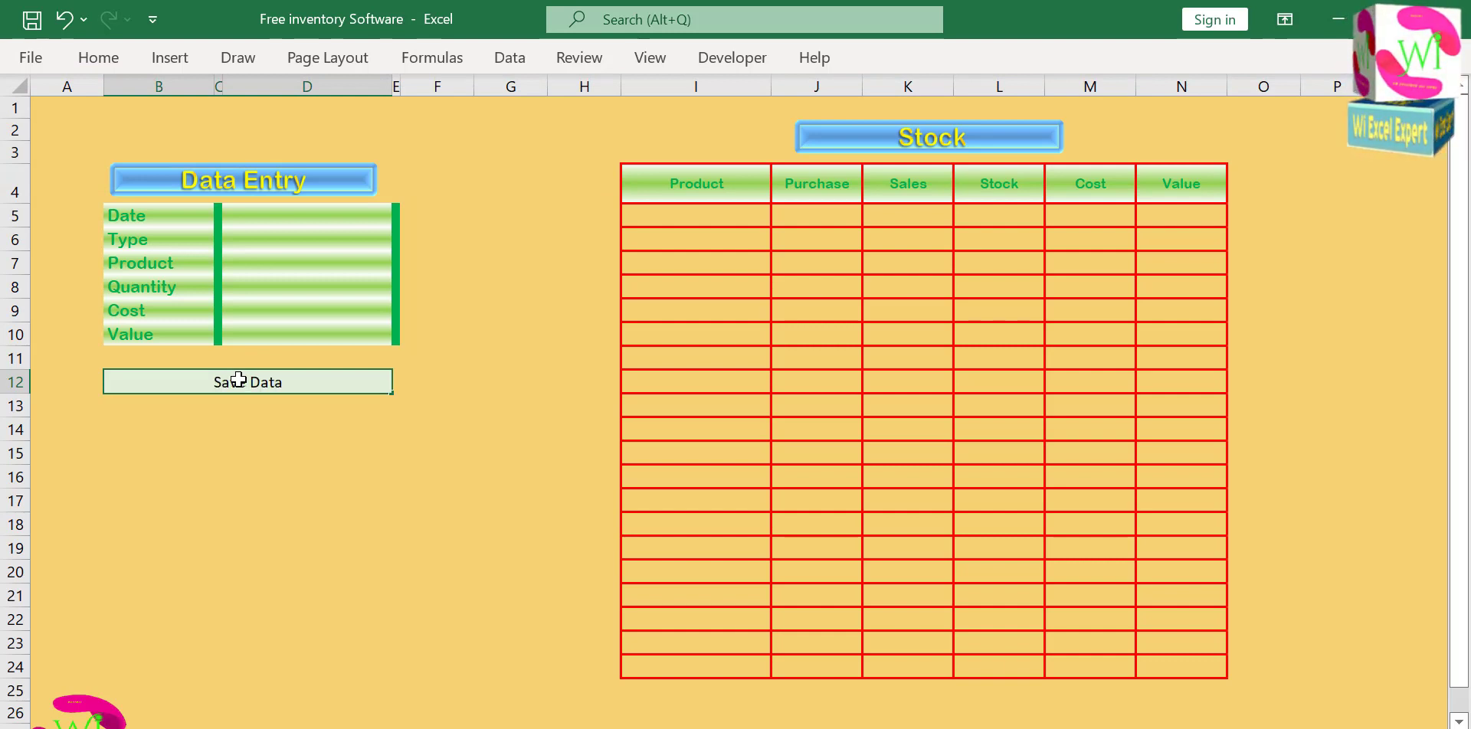
left_click(264, 404)
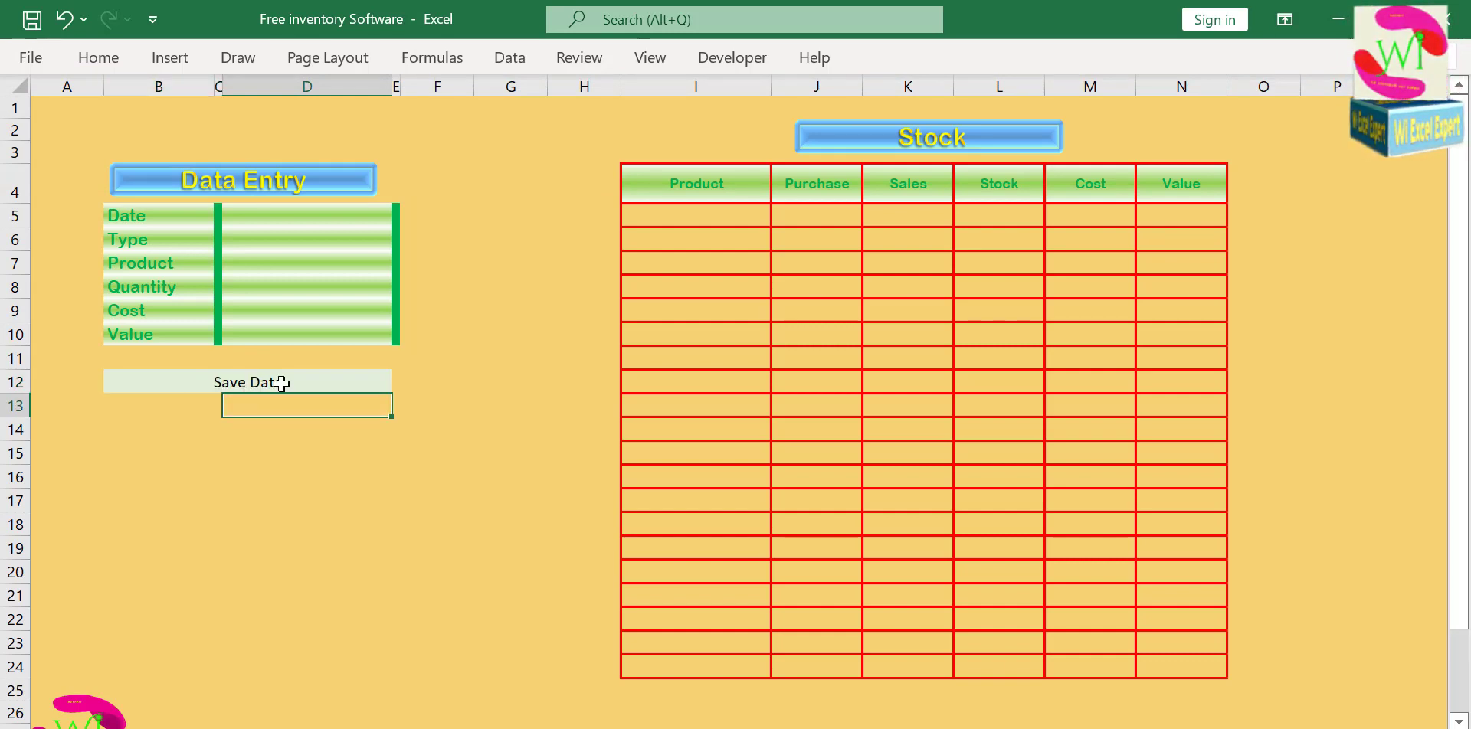
Change the Save Data cell's font color to white.
left_click(281, 384)
left_click(105, 59)
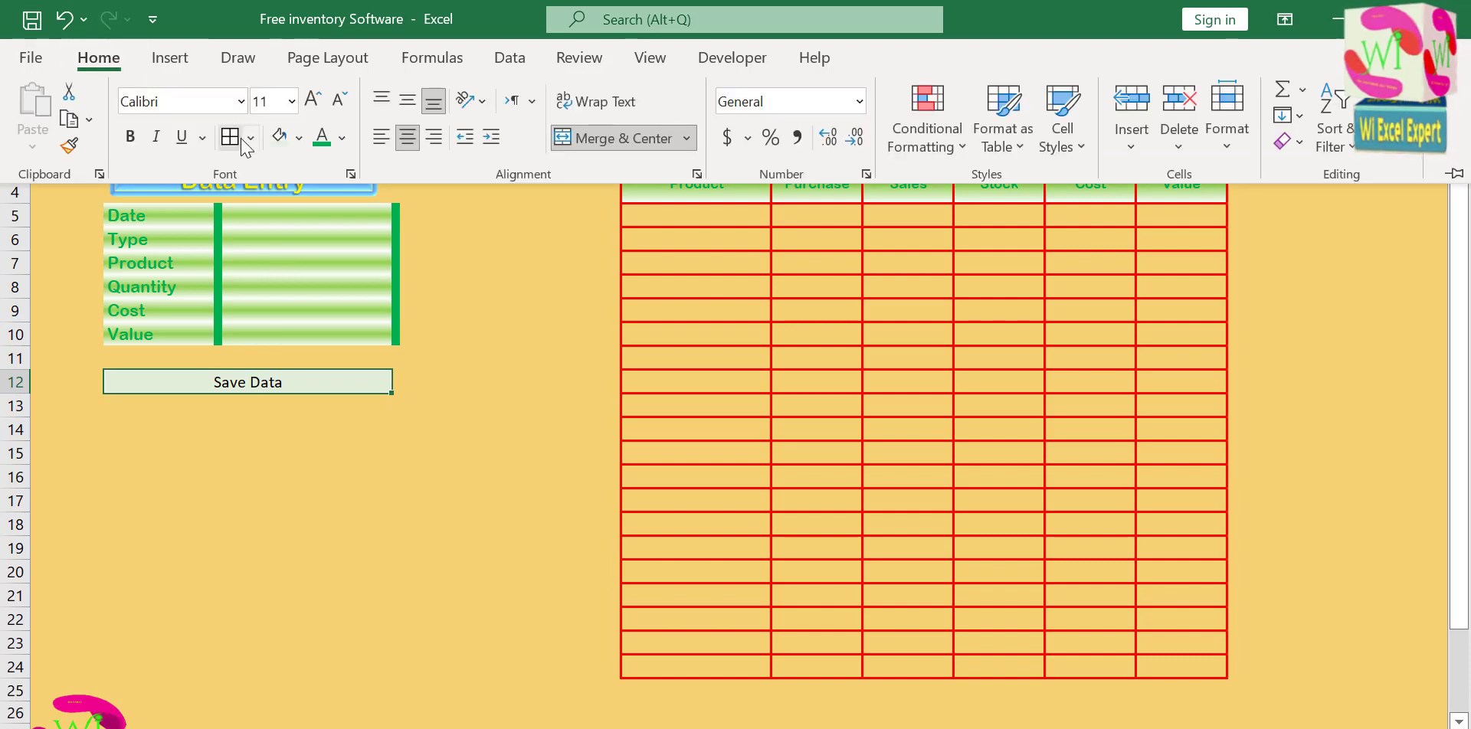
left_click(300, 138)
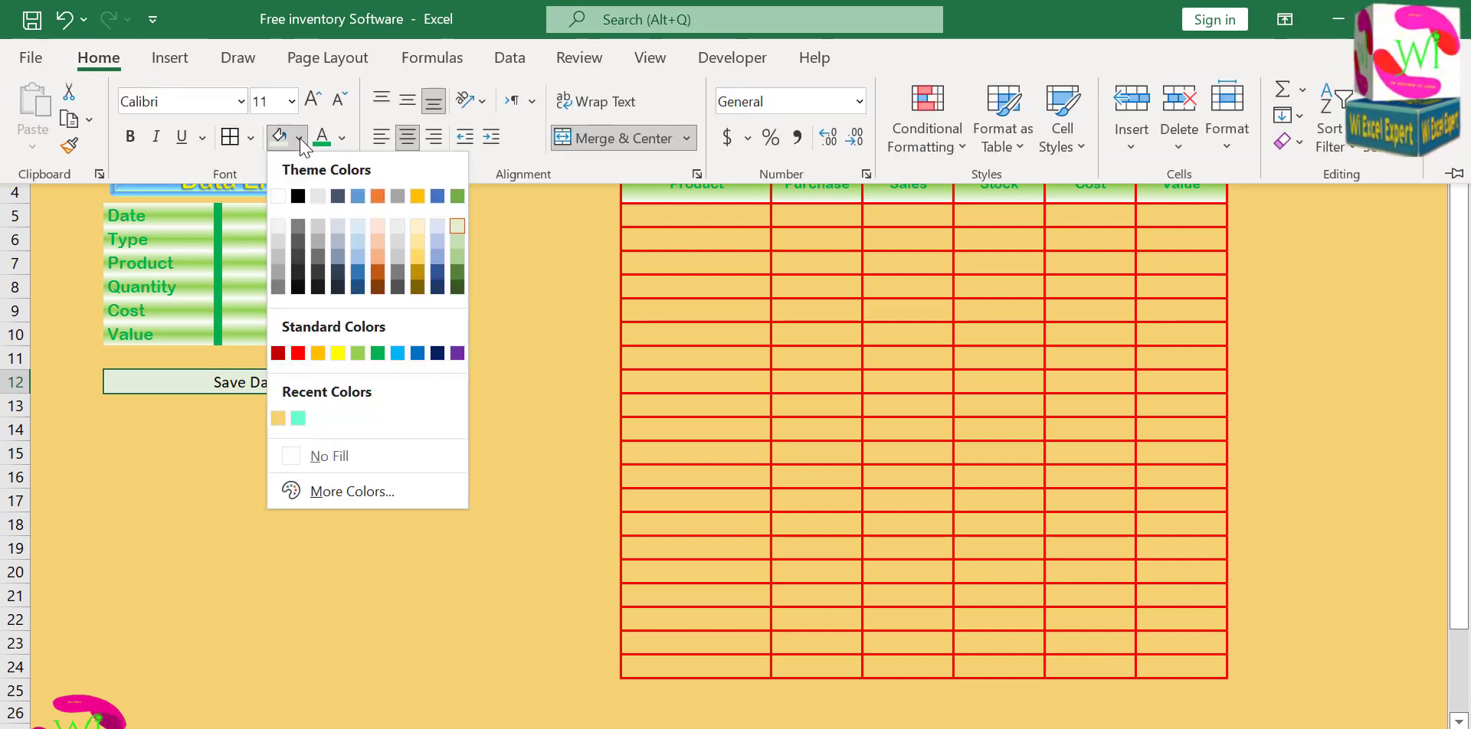
left_click(342, 138)
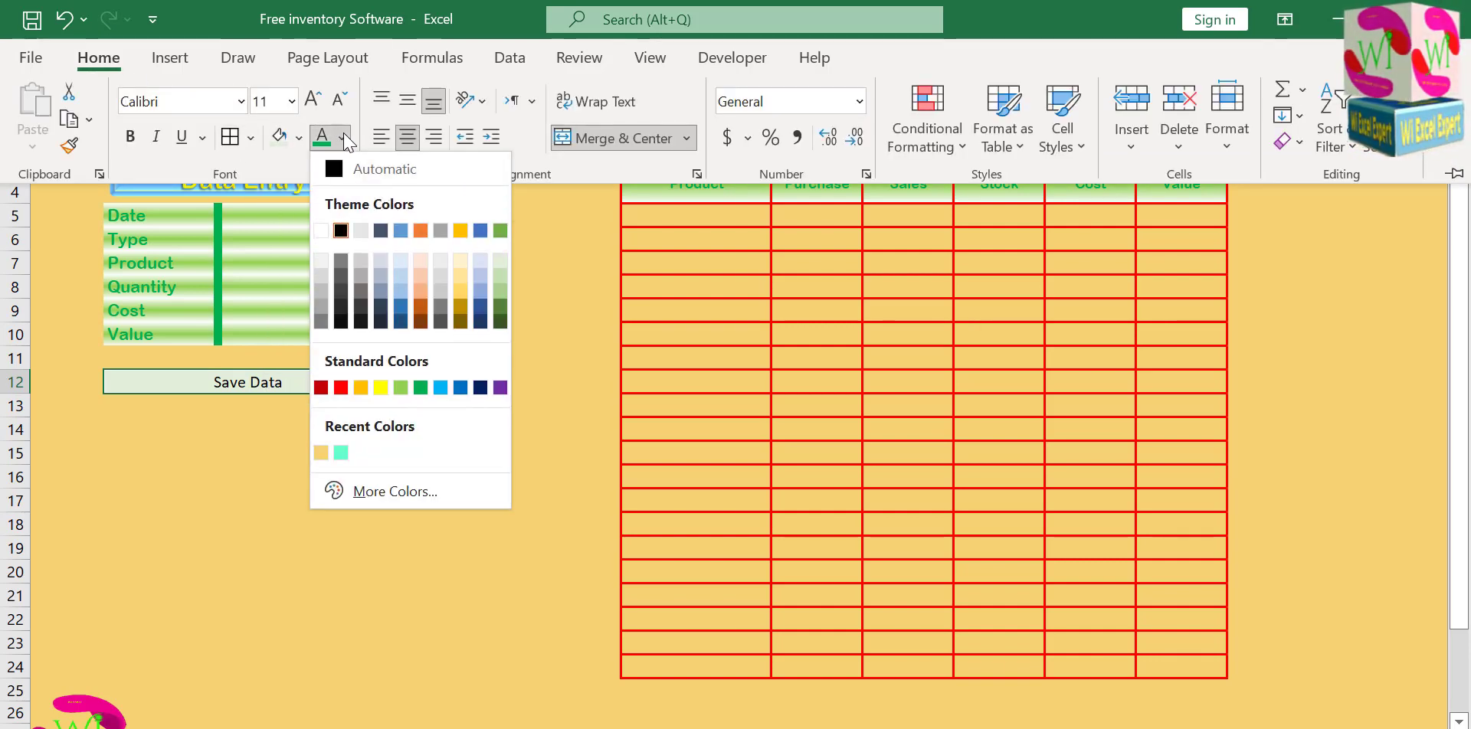
left_click(321, 231)
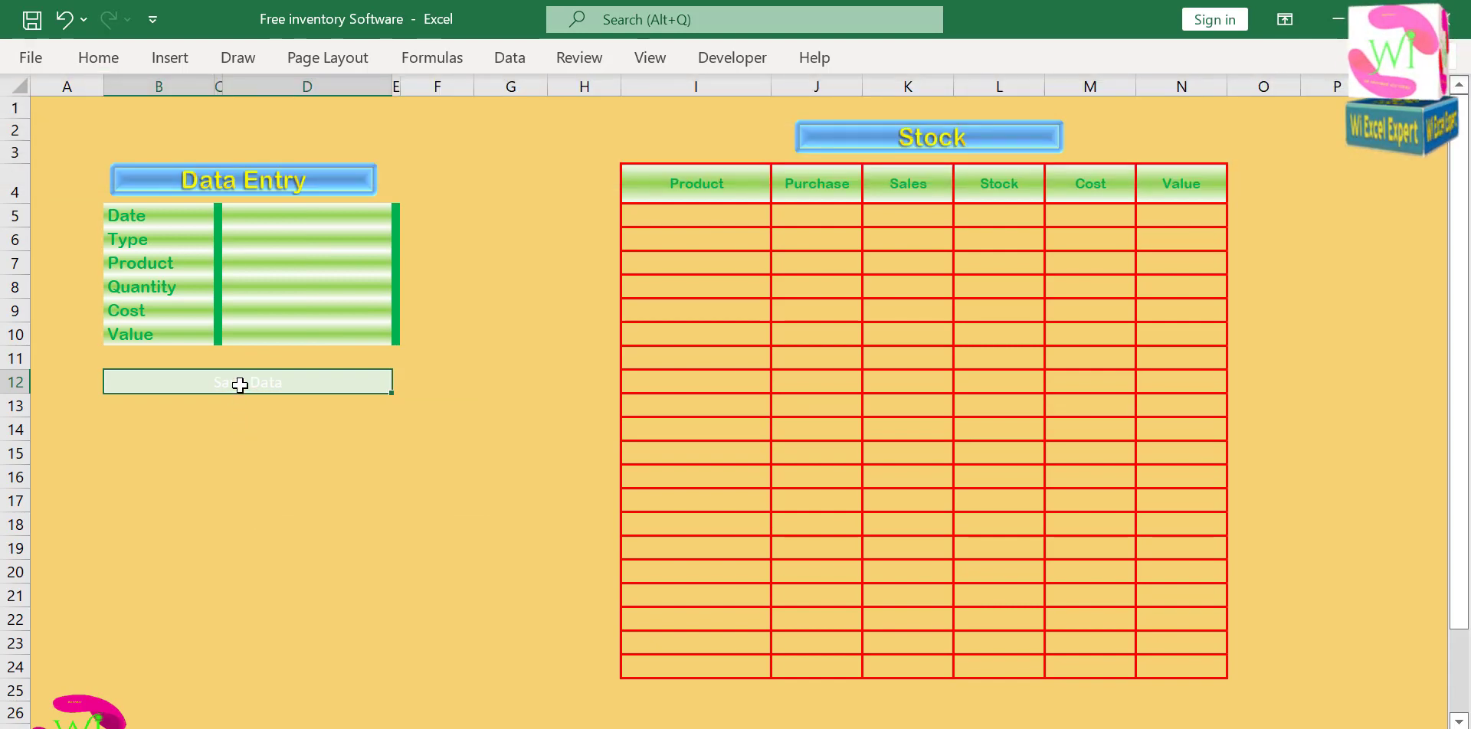
left_click(288, 420)
left_click(294, 385)
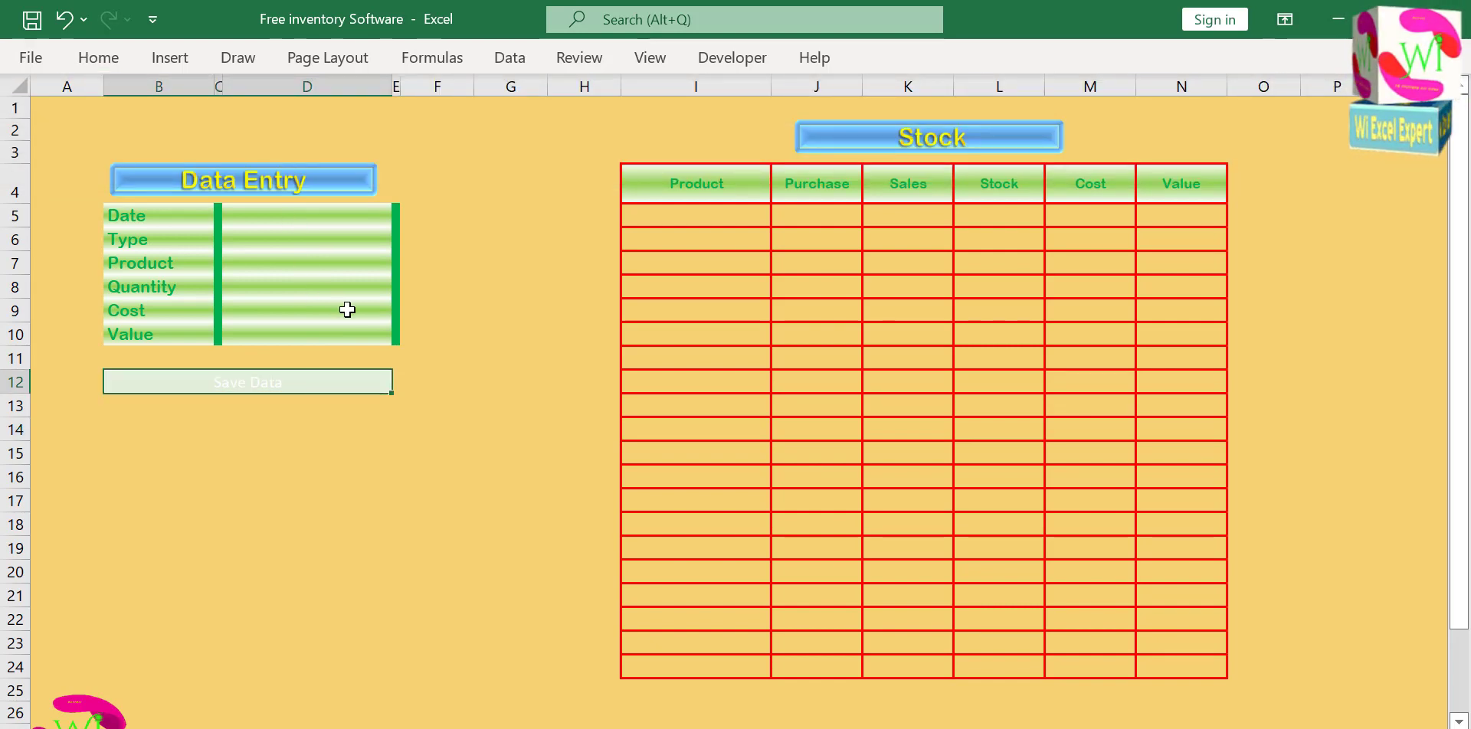
Stretch the Data Entry banner on both sides to span the form from column B through column E.
left_click(329, 178)
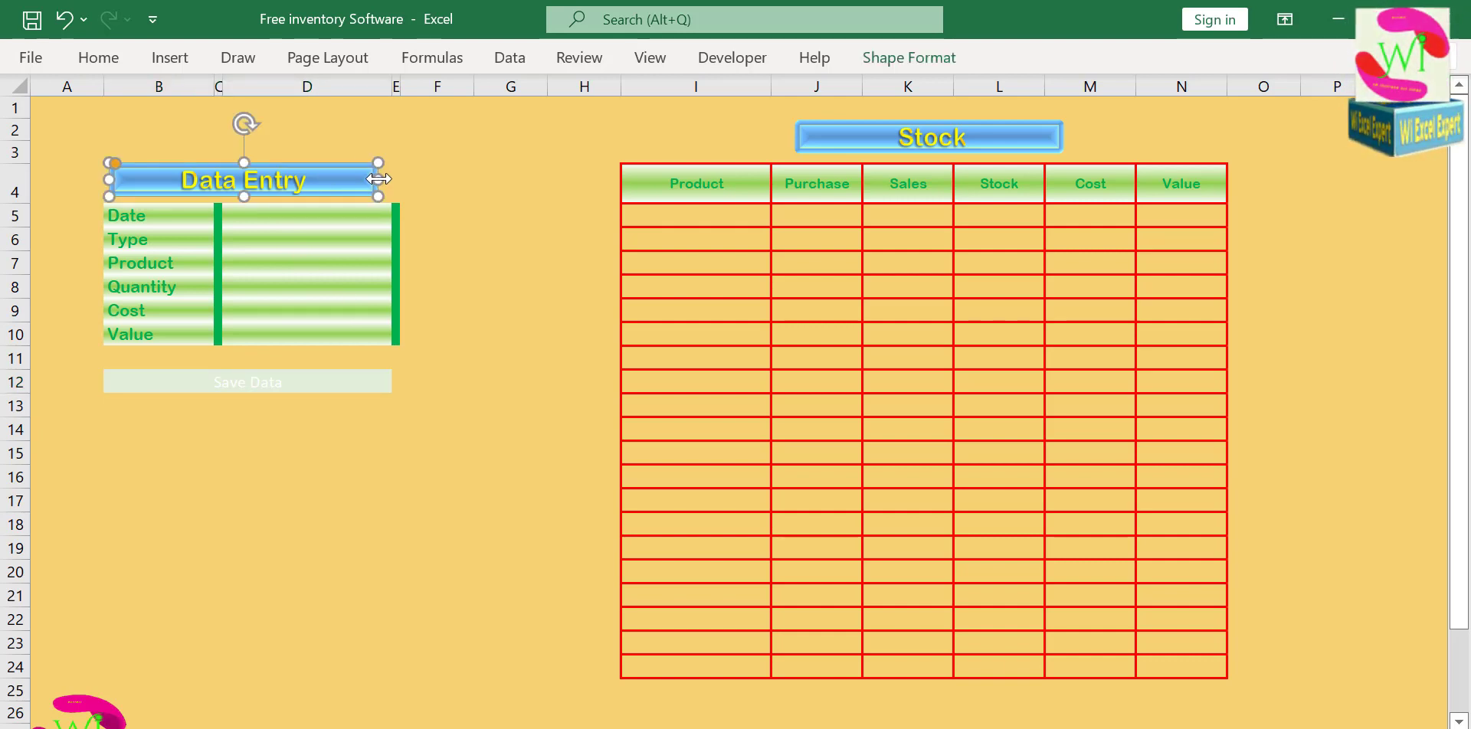
left_click_drag(377, 178, 398, 178)
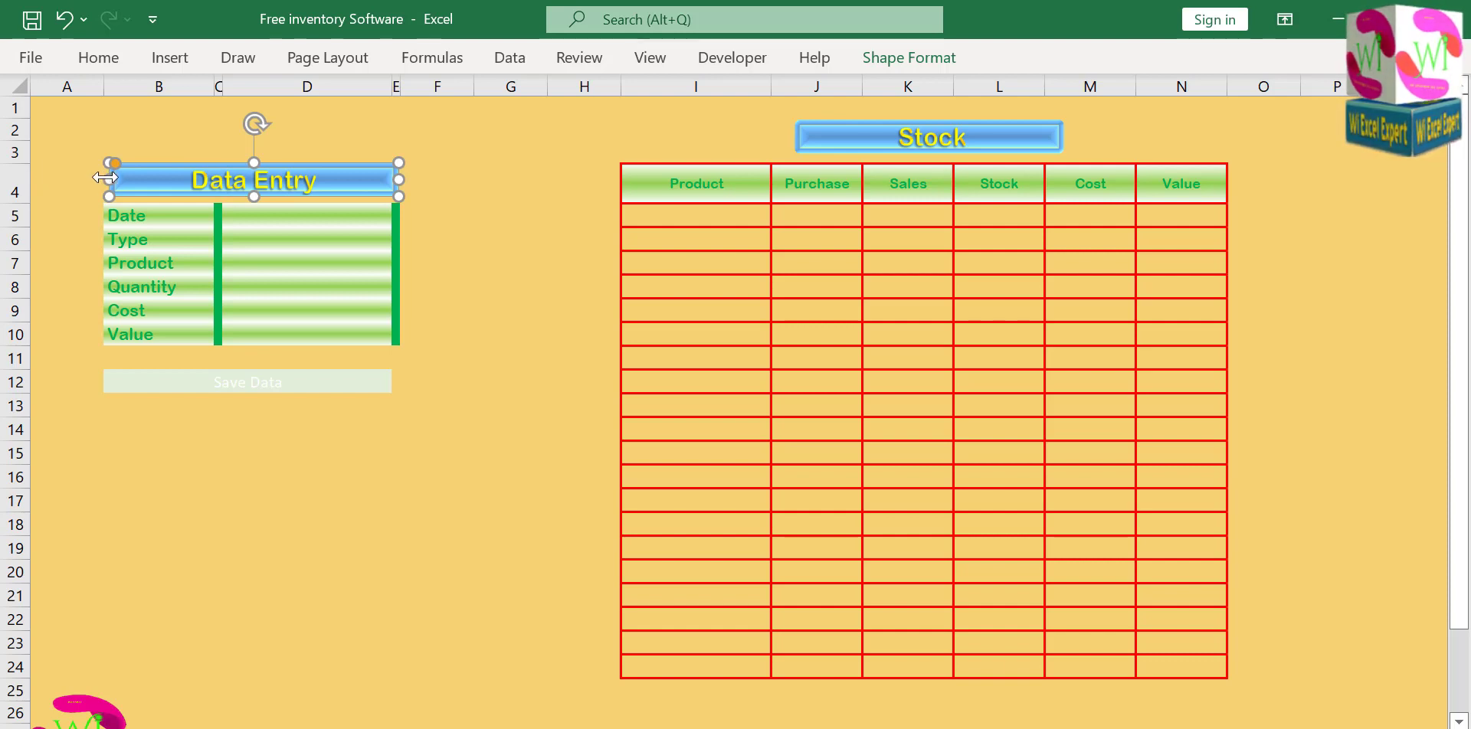
left_click_drag(105, 178, 98, 179)
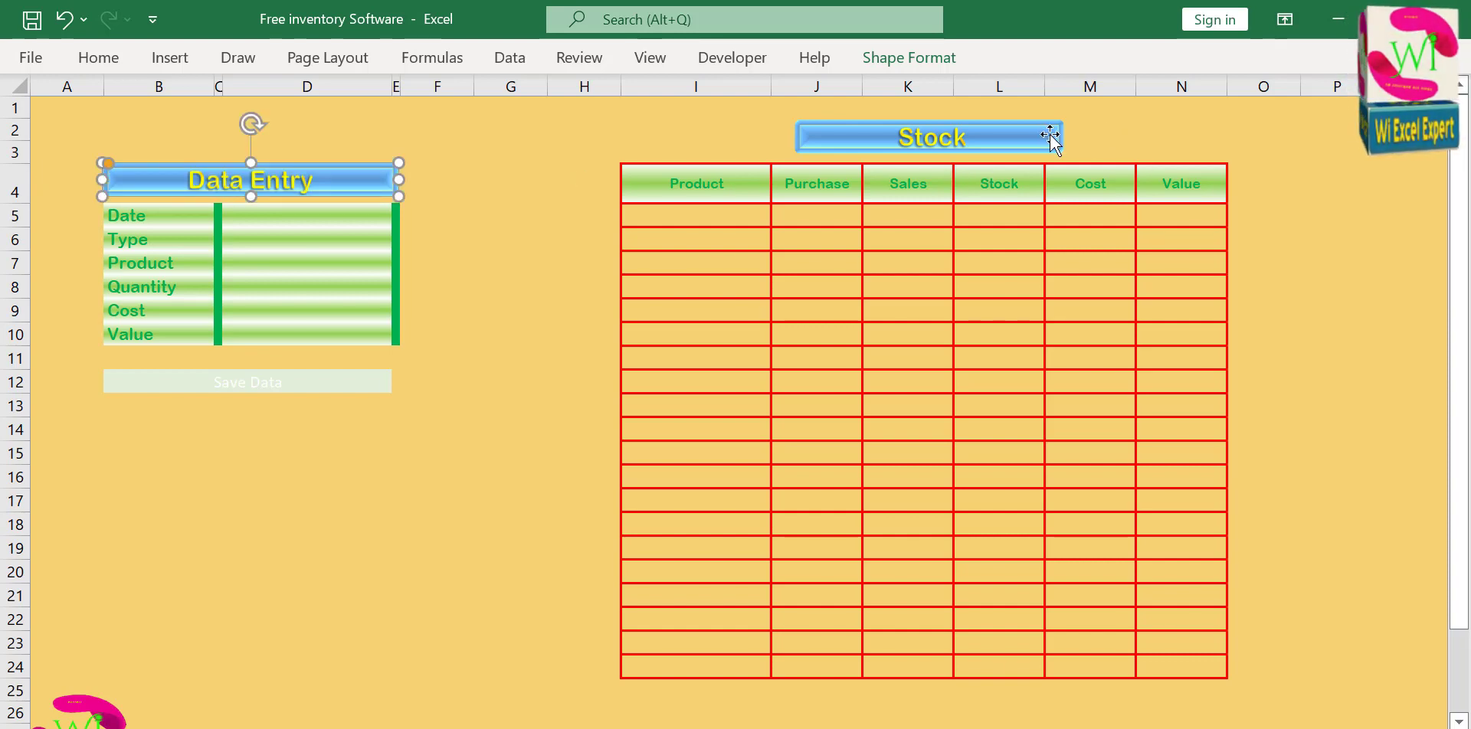
Stretch the Stock banner on both sides to span the summary table from column I through column N.
left_click(948, 145)
left_click_drag(788, 137, 619, 136)
left_click_drag(1061, 137, 1225, 136)
left_click(556, 208)
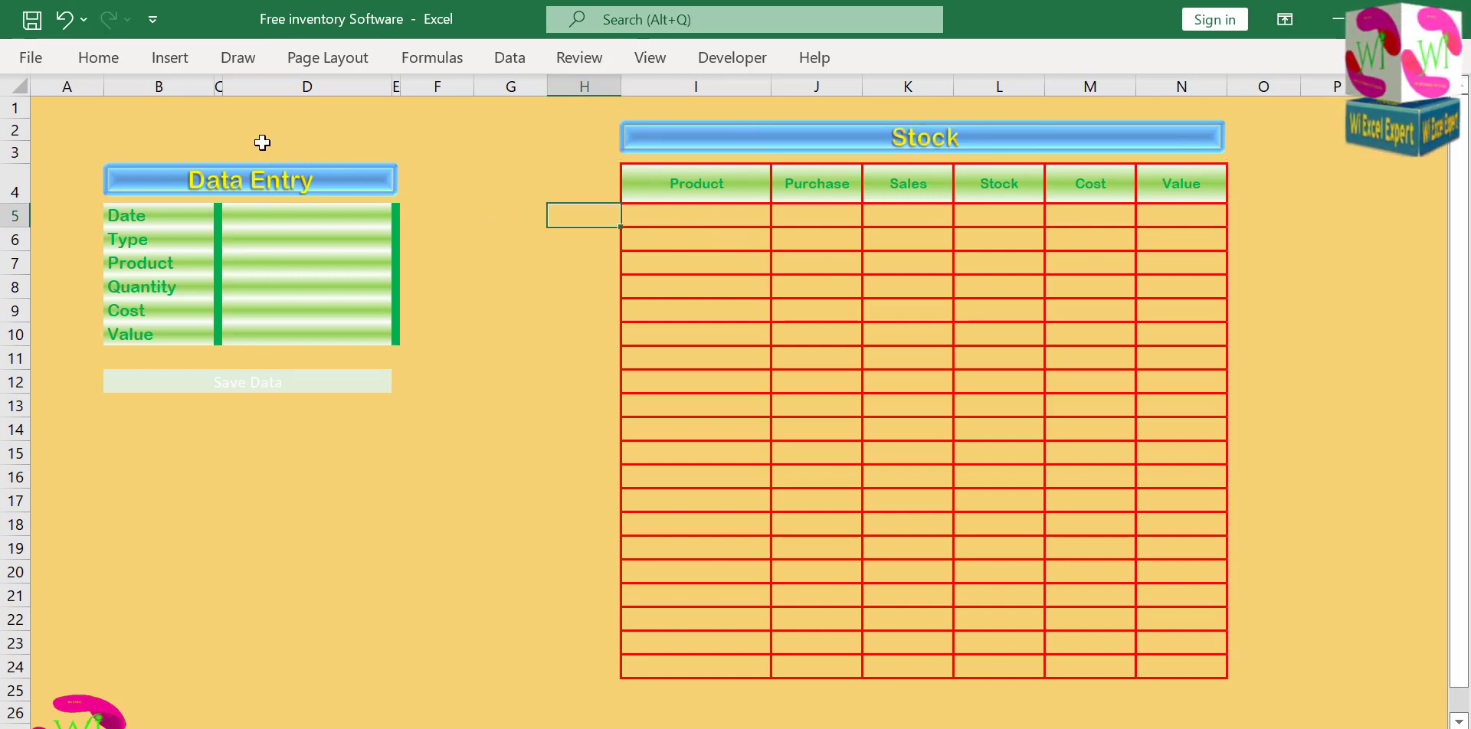
Place a copy of the Stock banner above the Data Entry banner and make it slightly narrower and taller.
left_click(145, 129)
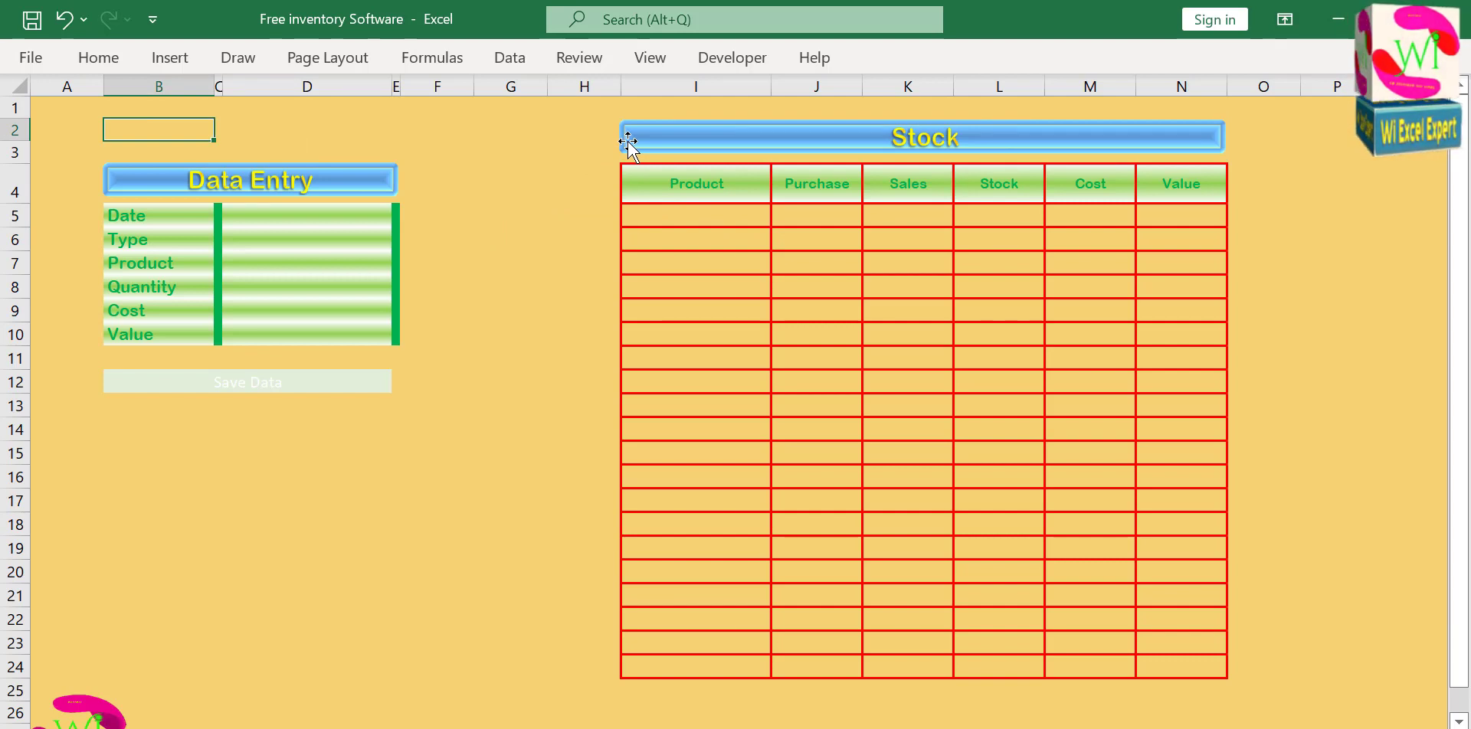
left_click_drag(628, 142, 10, 126)
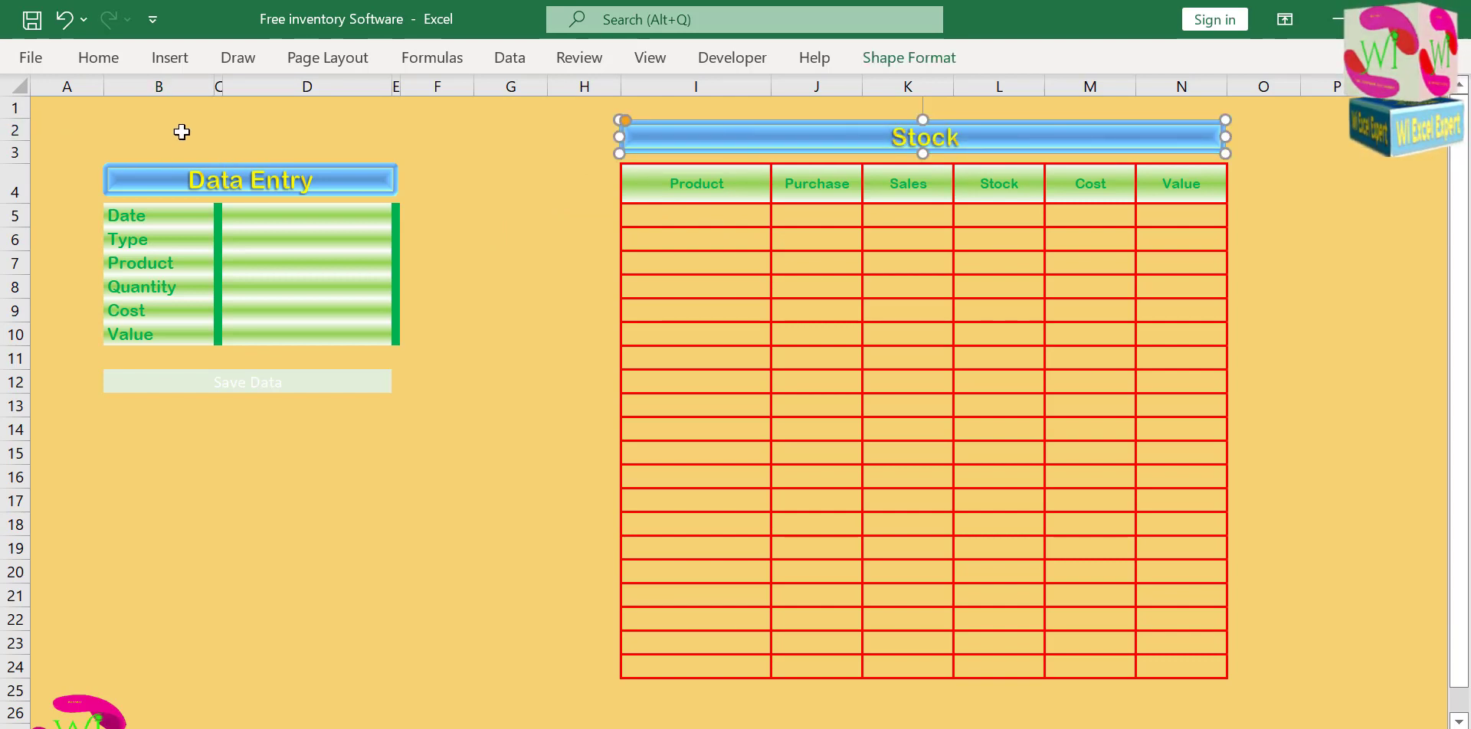
left_click_drag(666, 149, 95, 138)
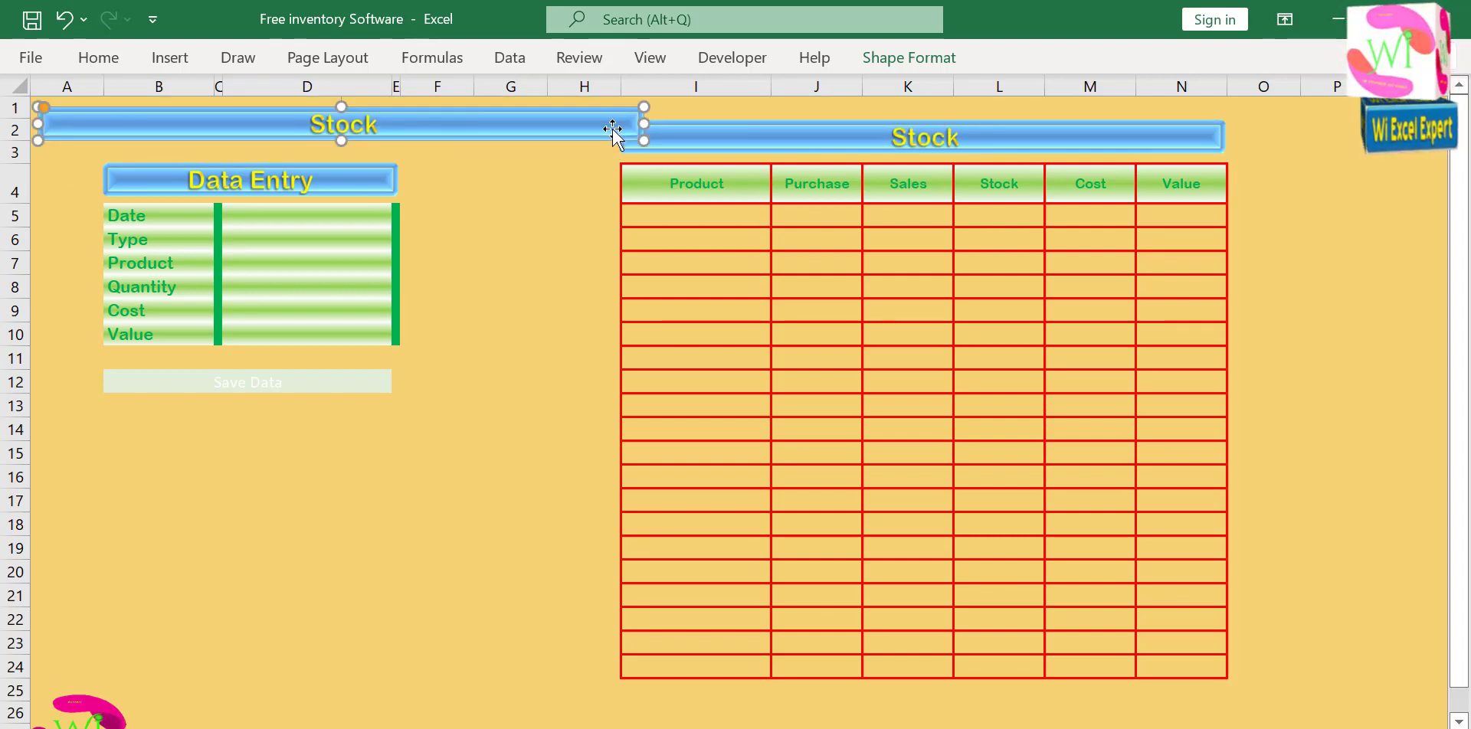
left_click_drag(640, 122, 601, 123)
left_click_drag(320, 141, 320, 157)
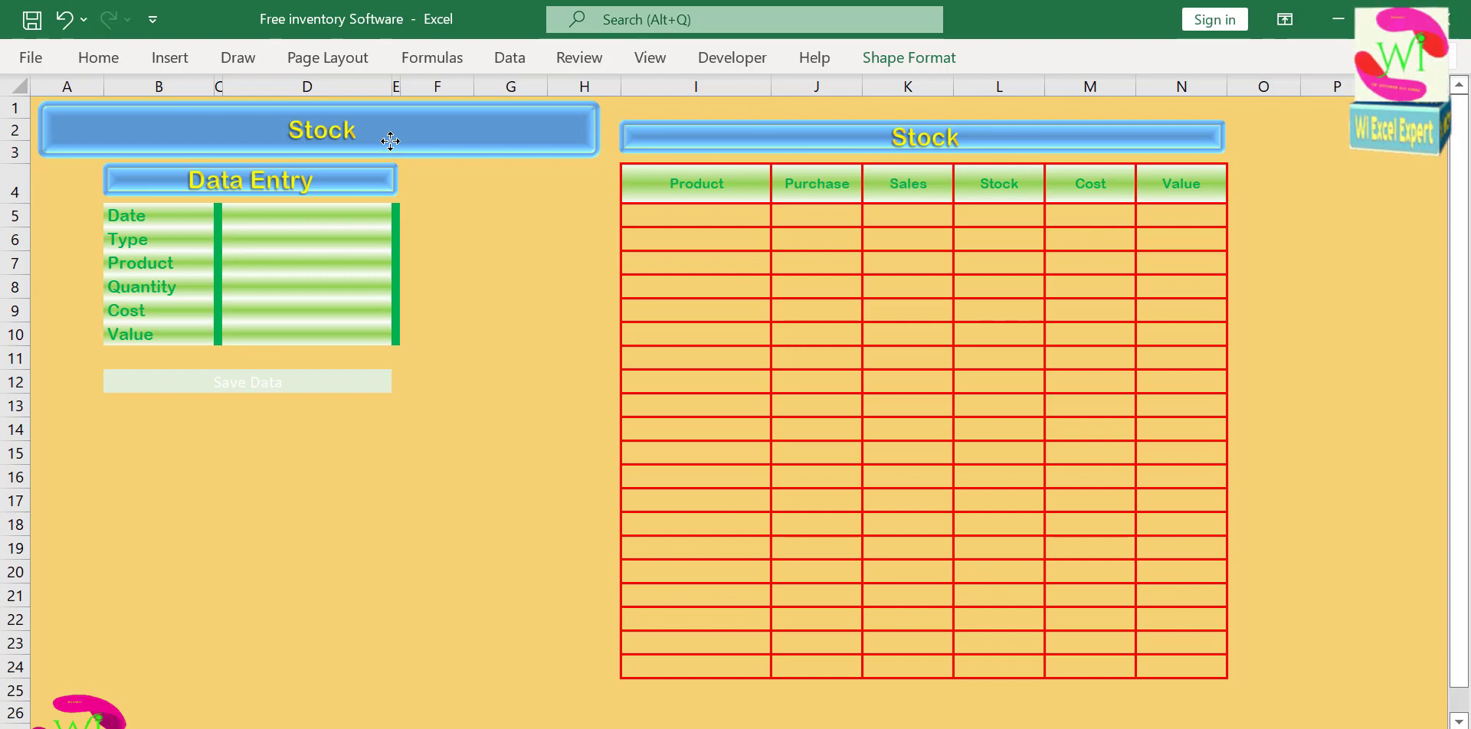
Fill the copied Stock banner with orange.
left_click(170, 58)
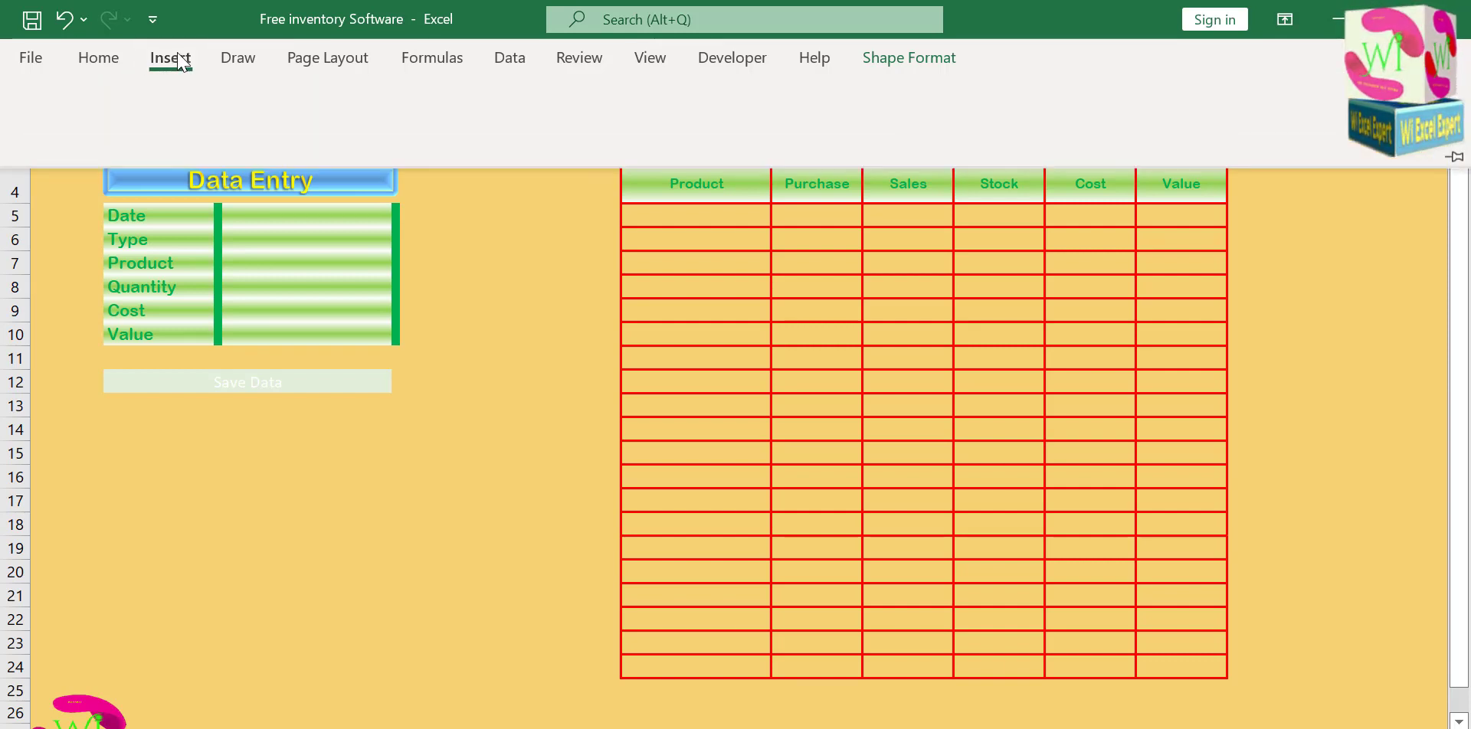
left_click(100, 59)
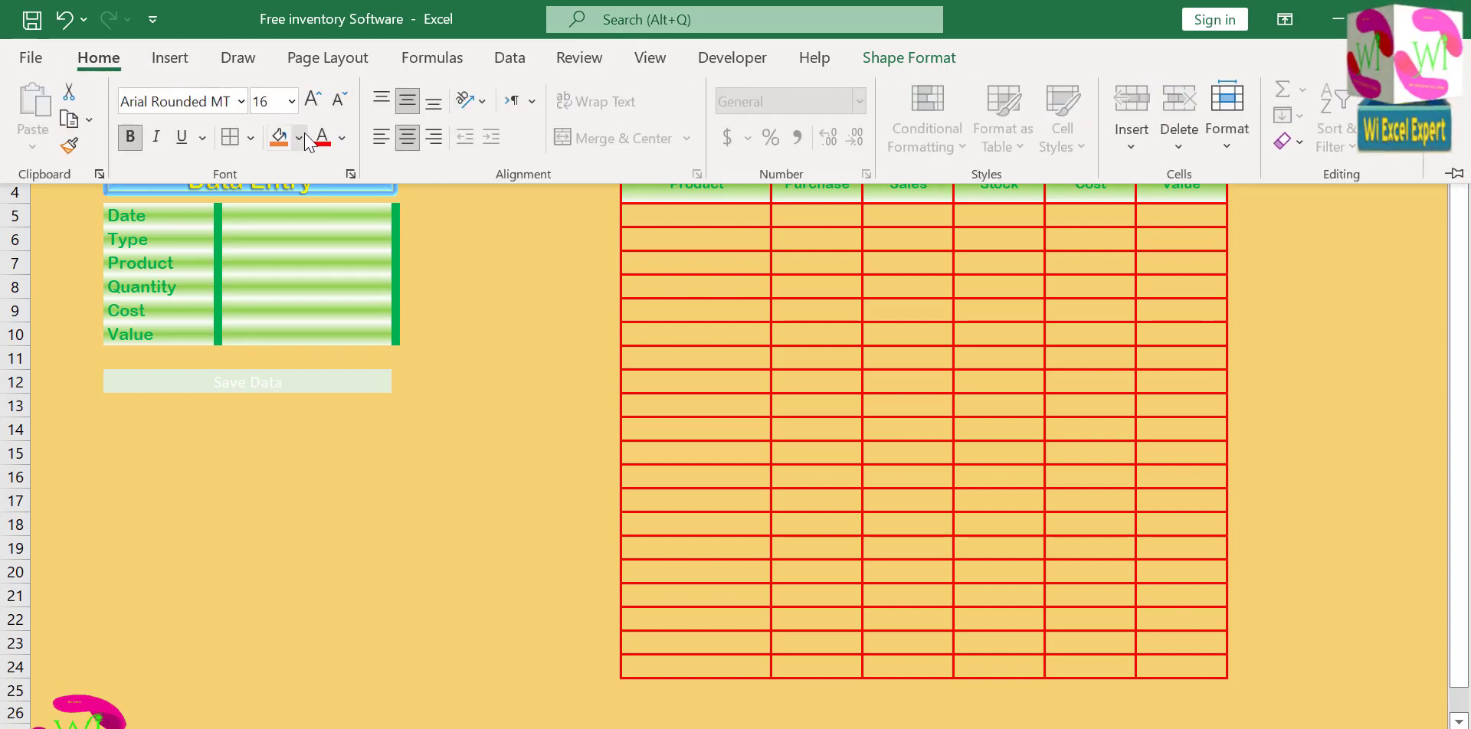
left_click(392, 223)
Move the orange banner below the Save Data button and retitle it "Free Inventory and Stock Software".
left_click_drag(460, 135, 430, 460)
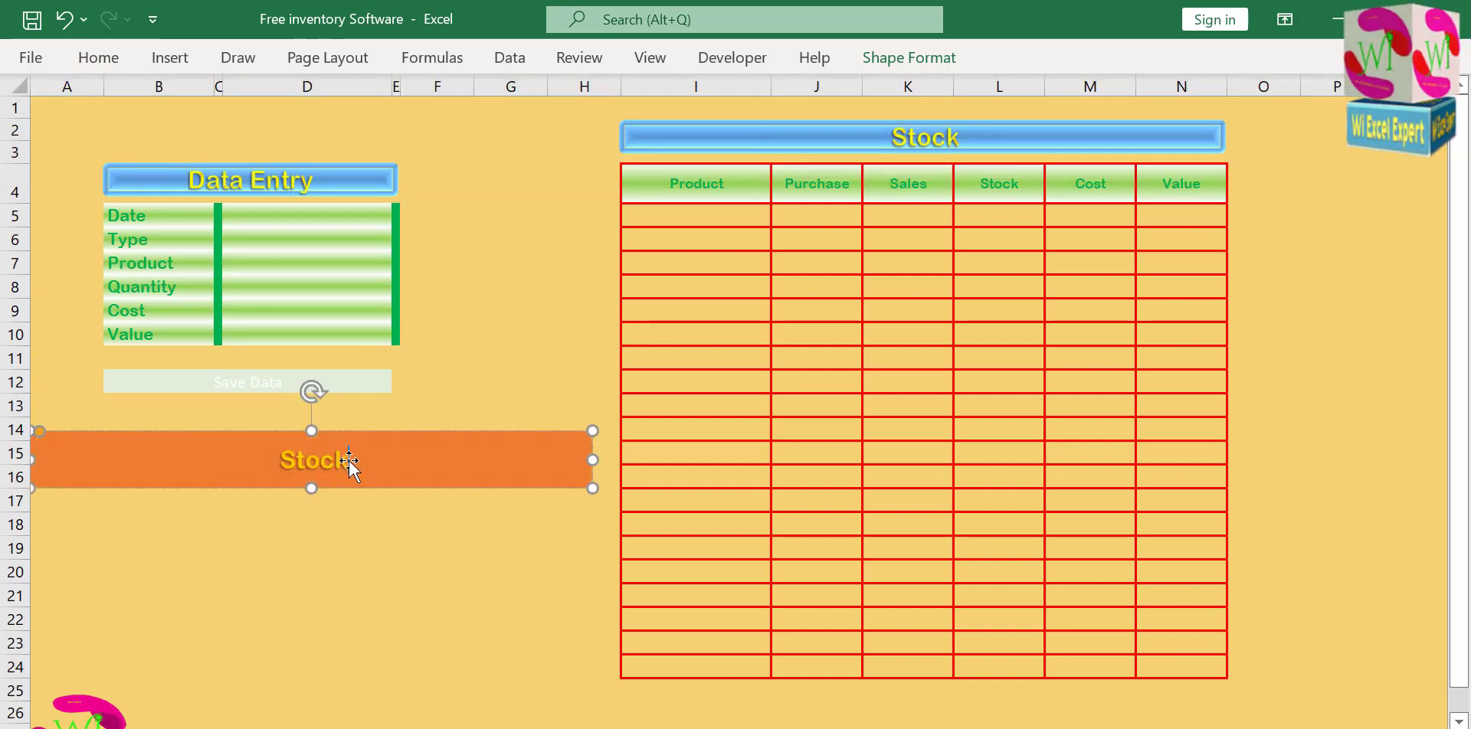
left_click_drag(350, 460, 265, 462)
double_click(294, 466)
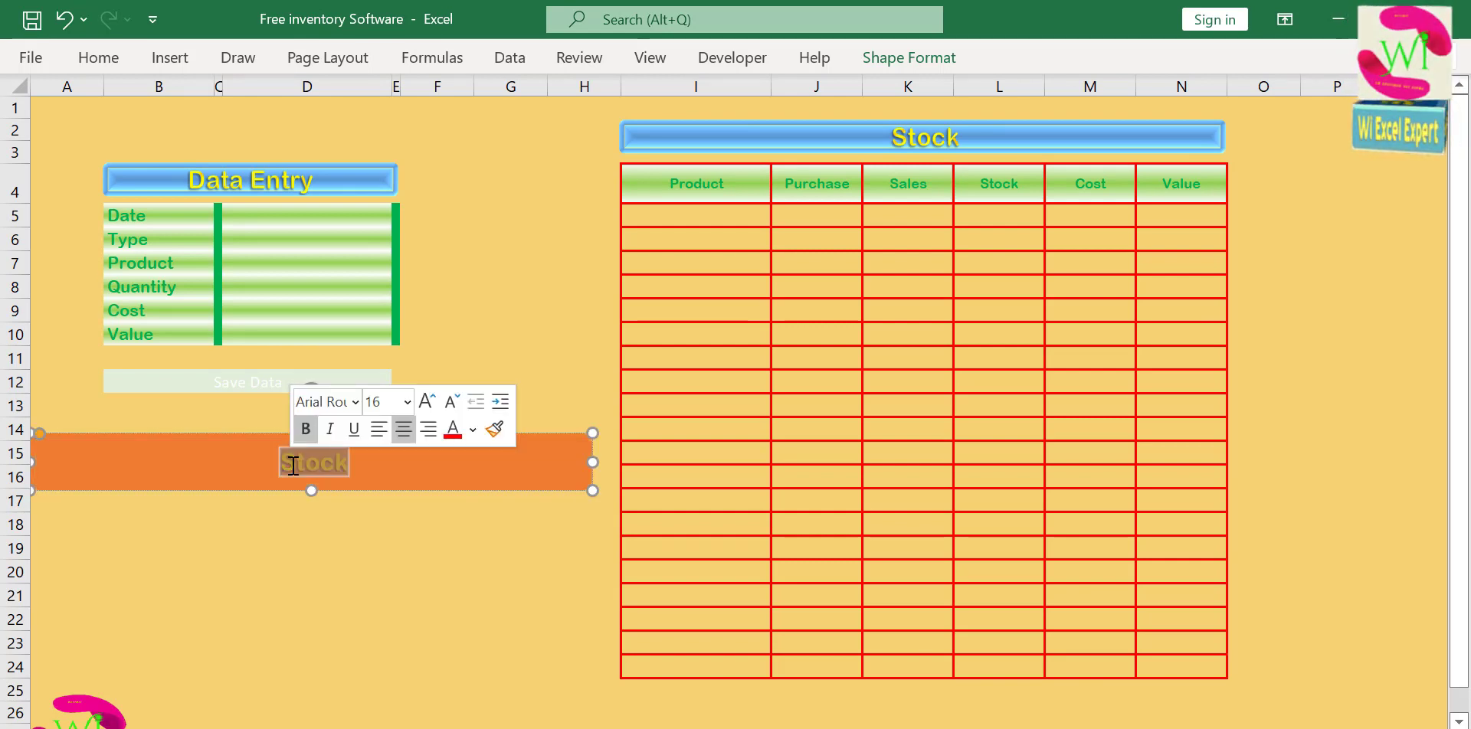
type("Free ")
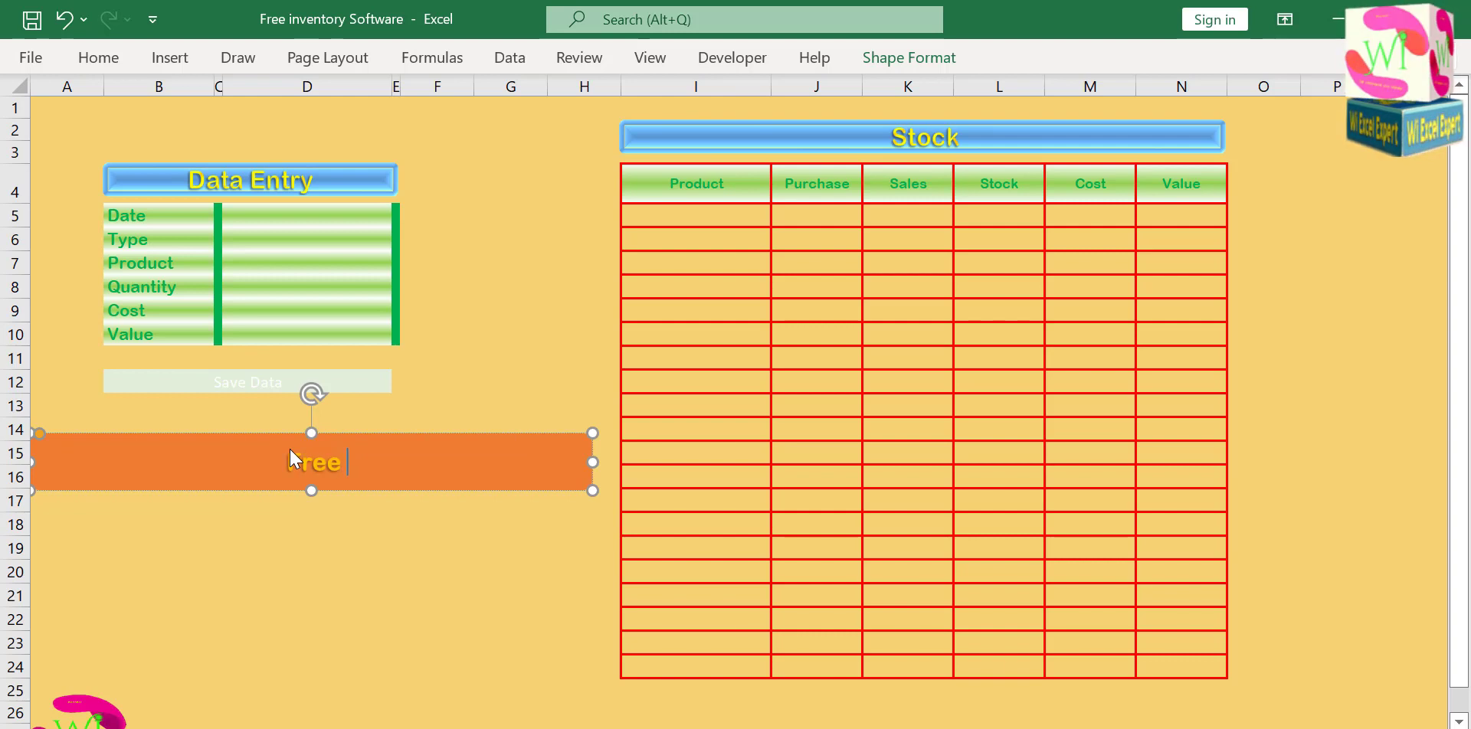
type("Inve")
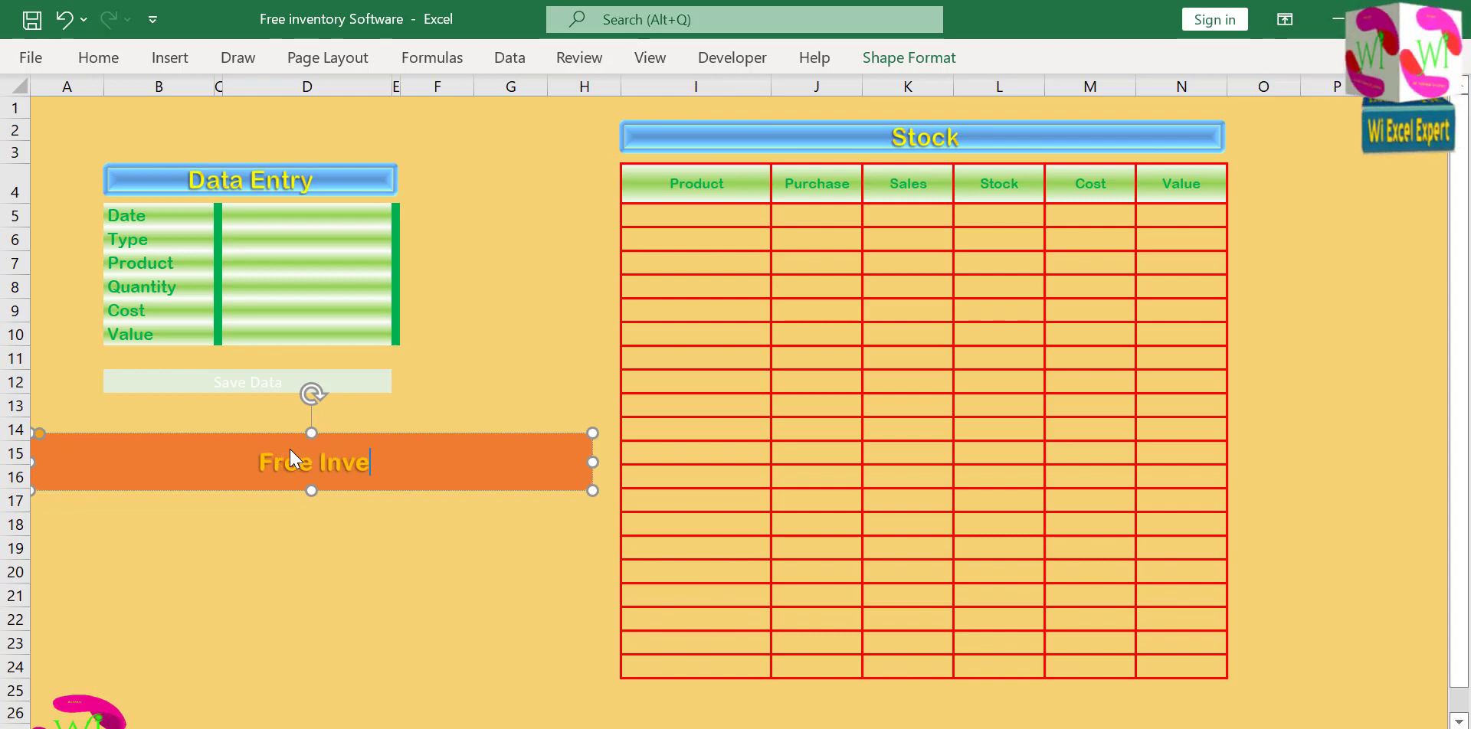
type("ntory ")
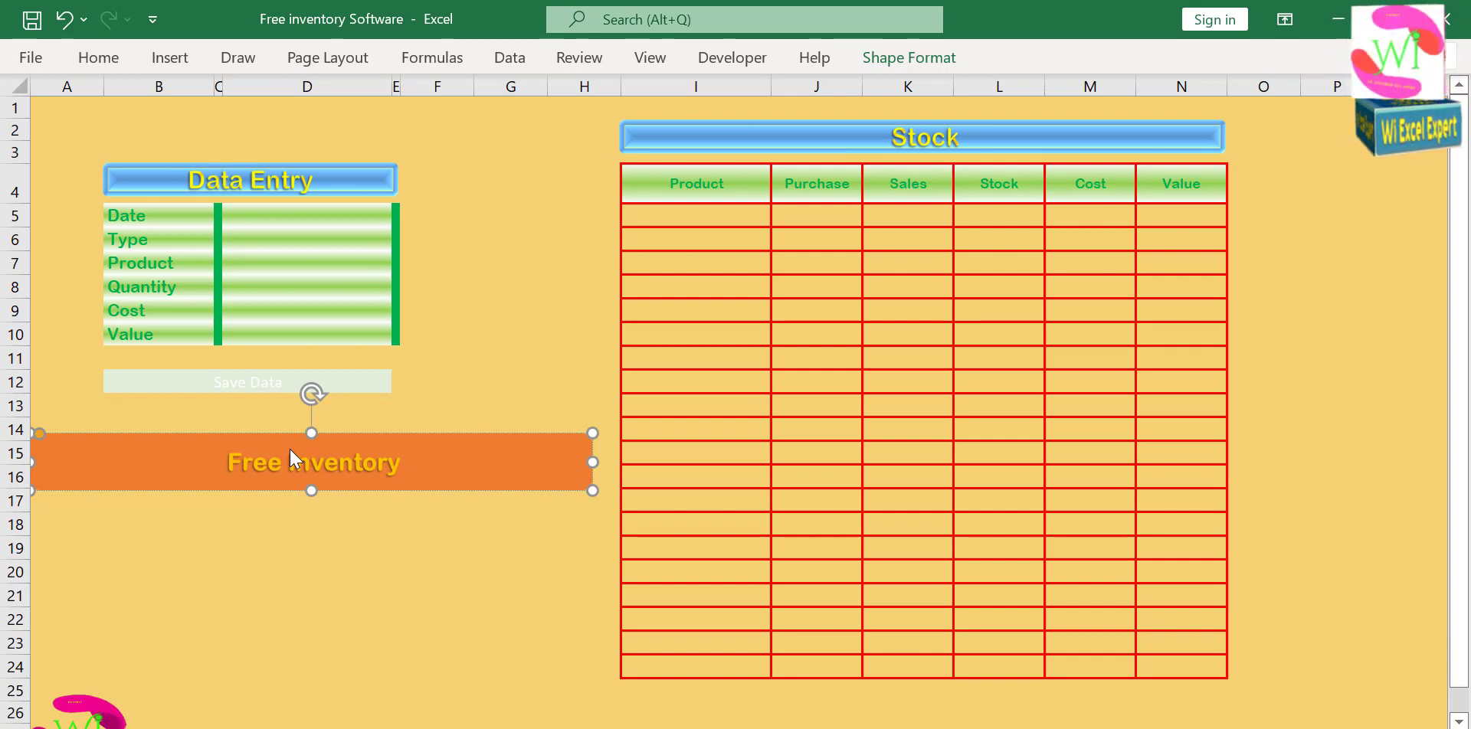
type("and St")
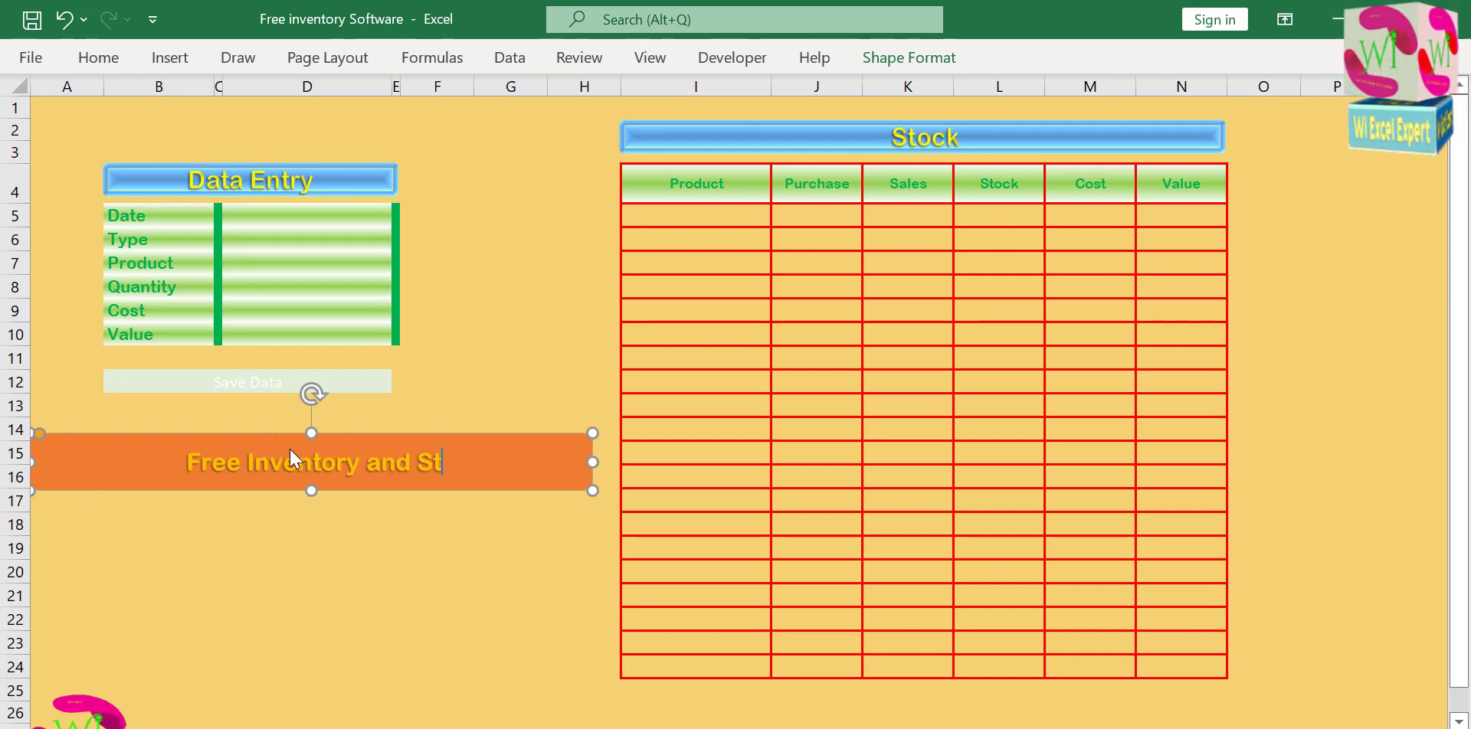
type("ock ")
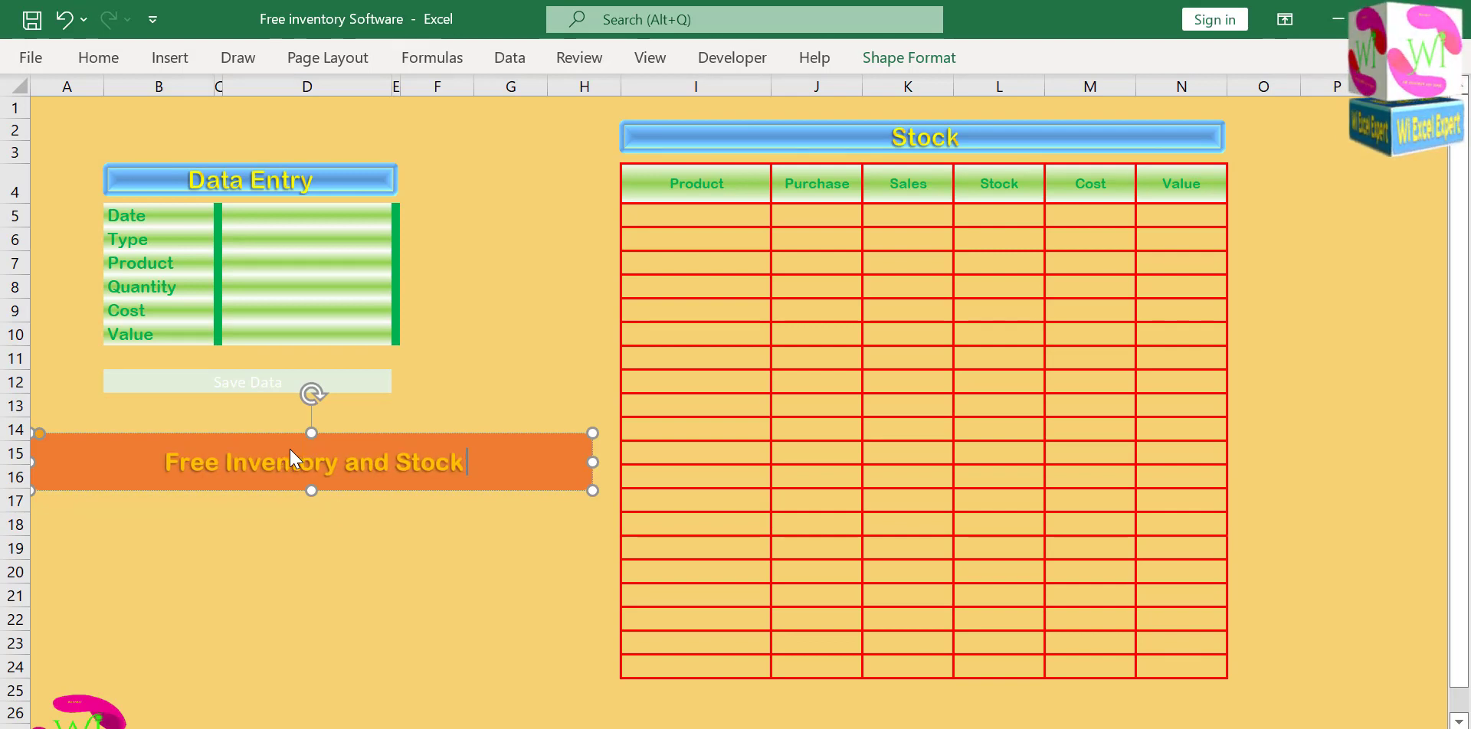
type("Software")
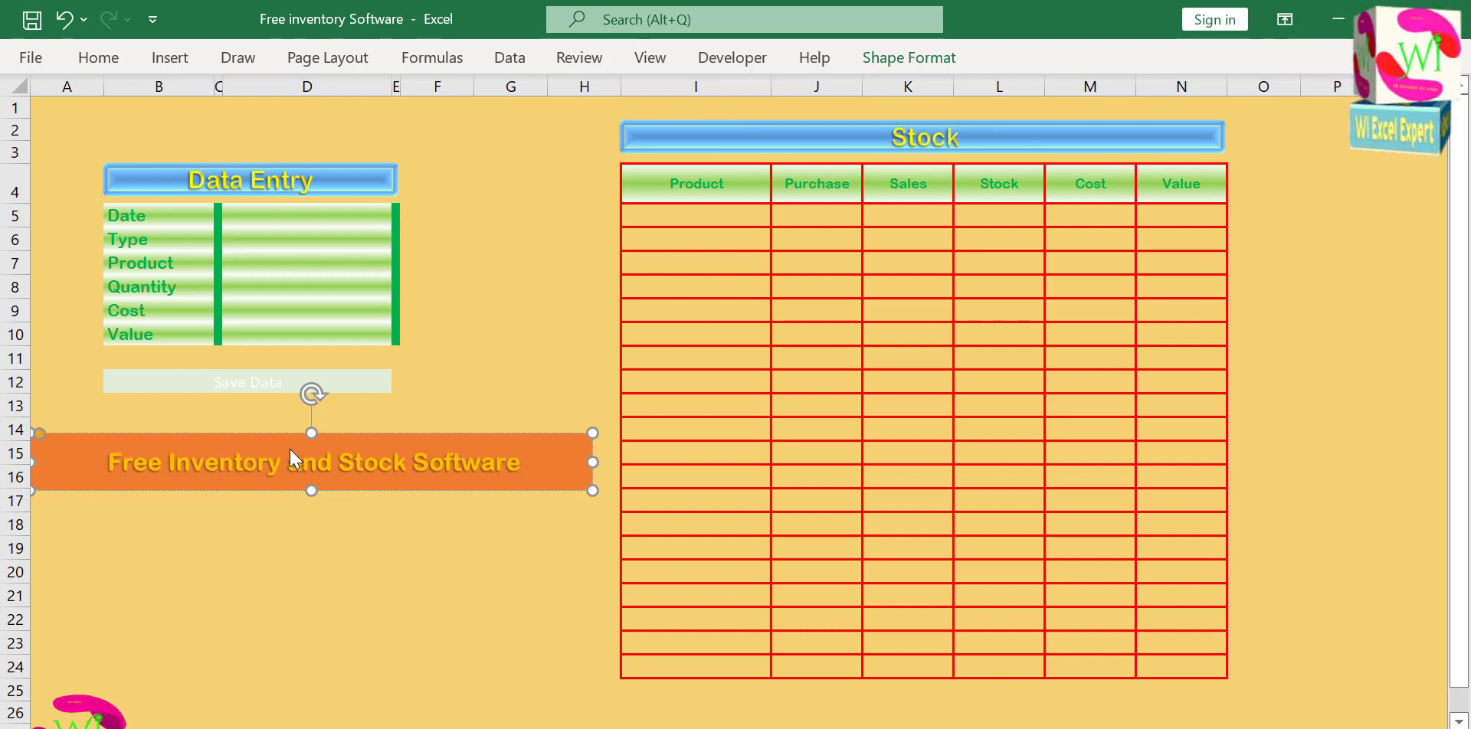
left_click(410, 551)
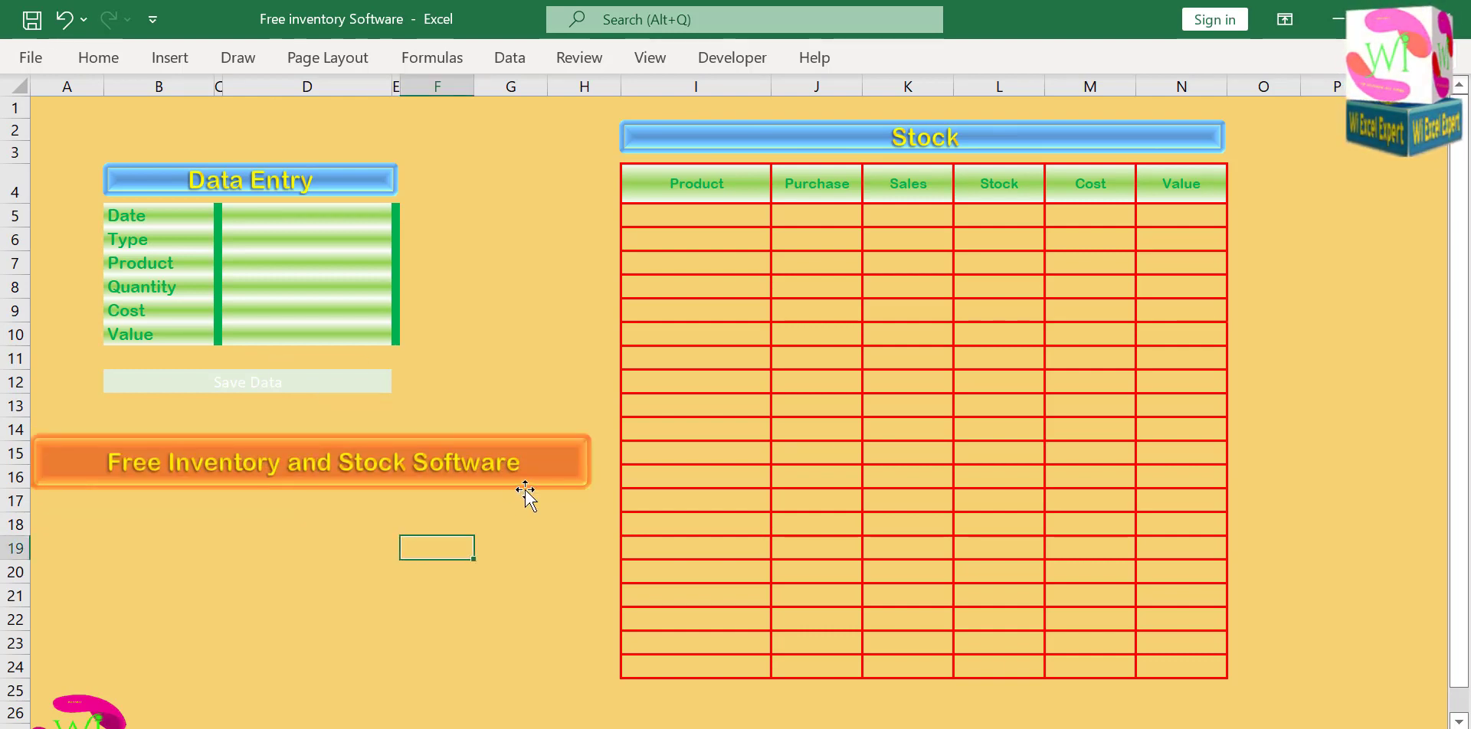
Fill the Free Inventory and Stock Software banner with green and enlarge its text to size 20.
left_click(537, 471)
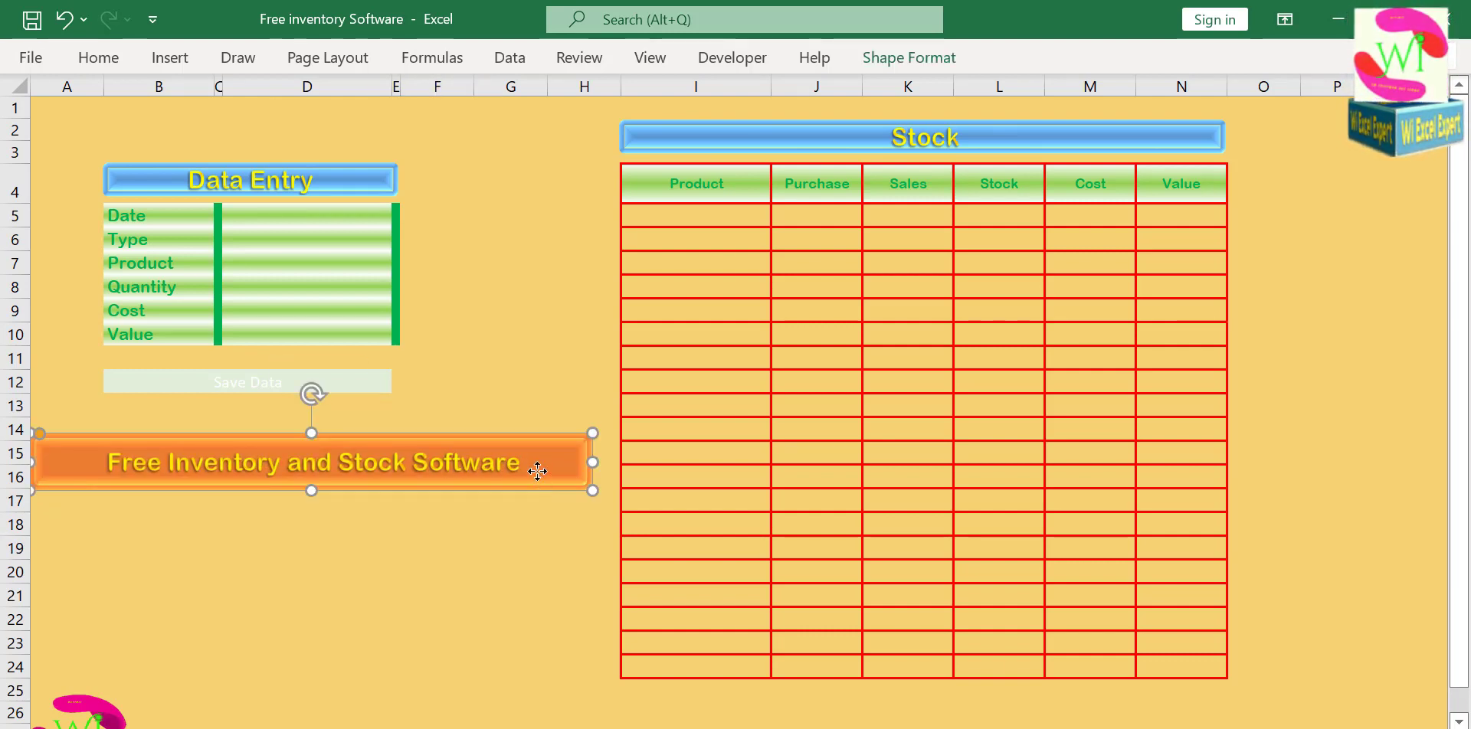
left_click(98, 57)
left_click(298, 138)
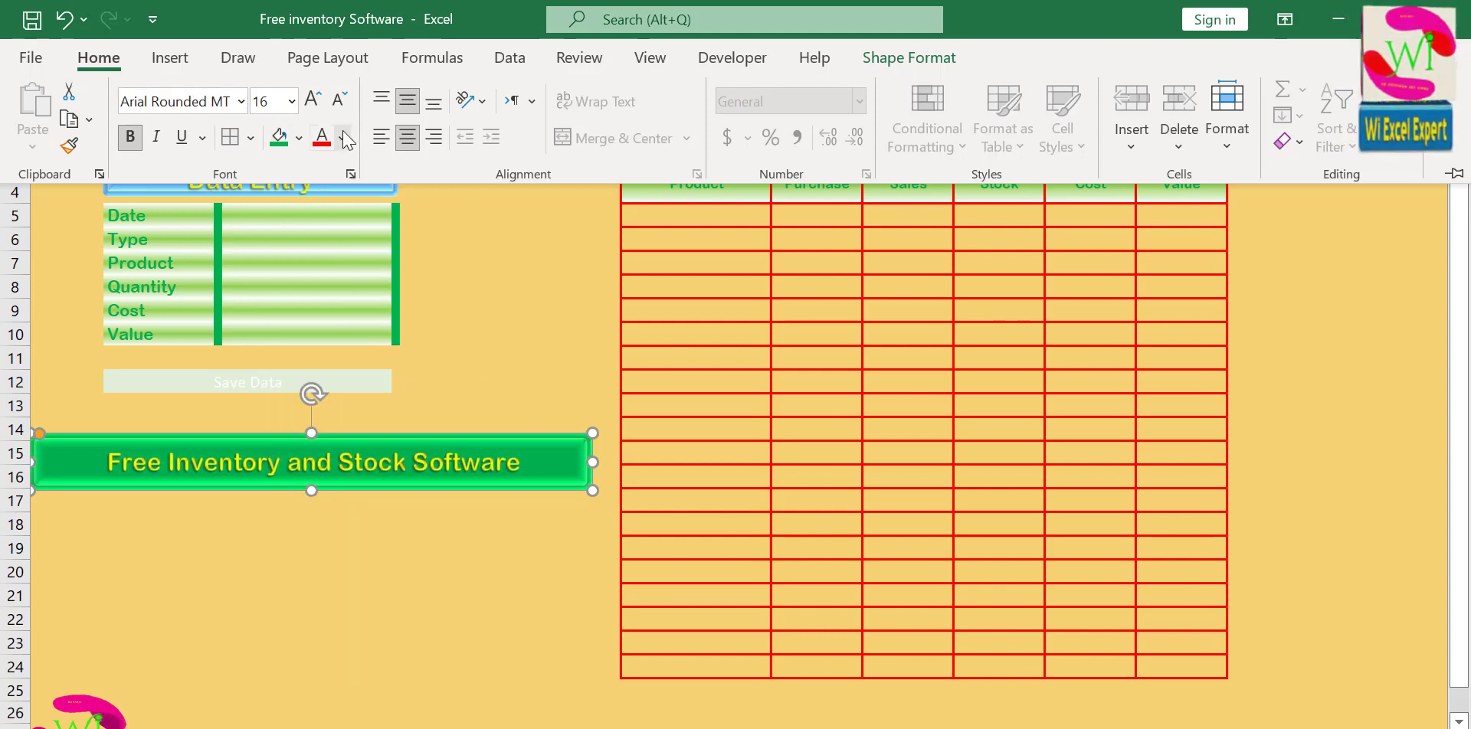
left_click(314, 100)
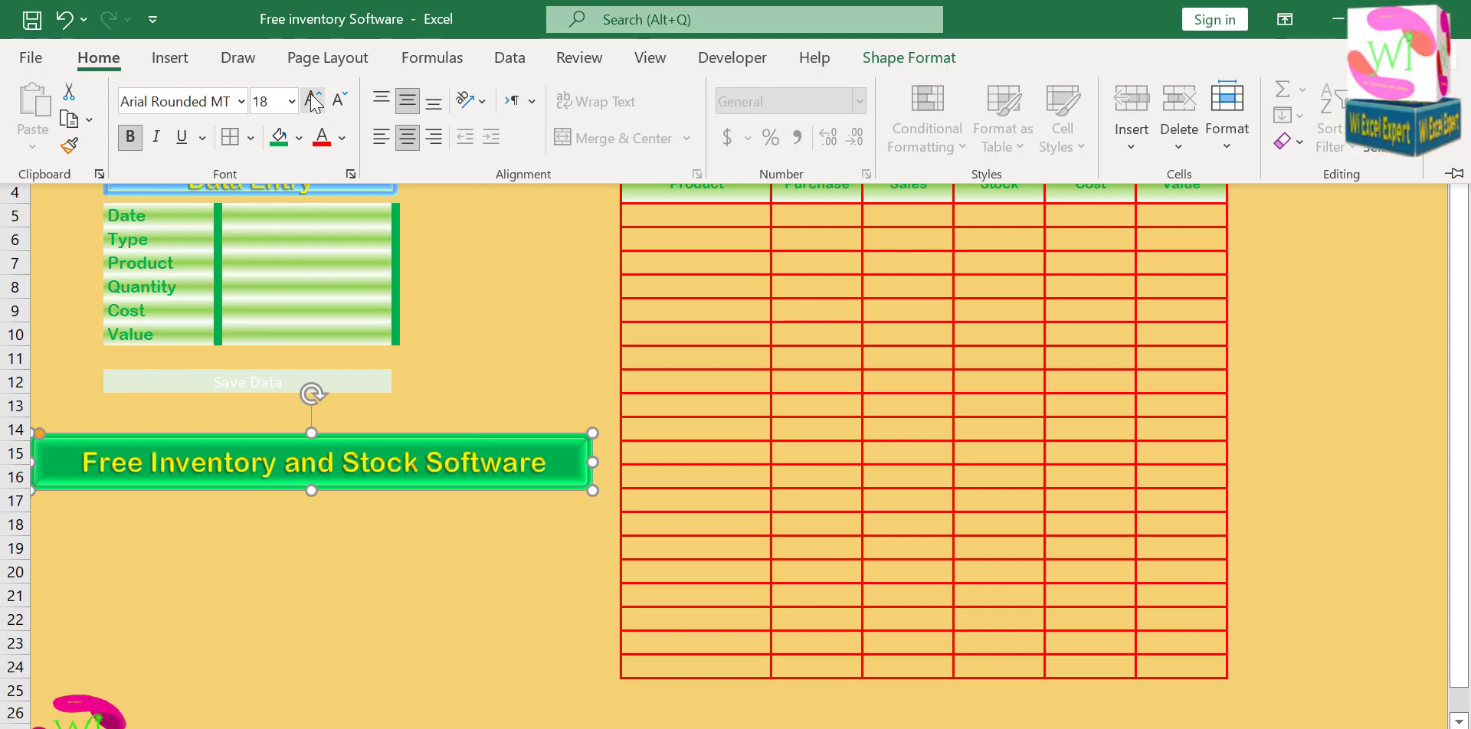
left_click(313, 100)
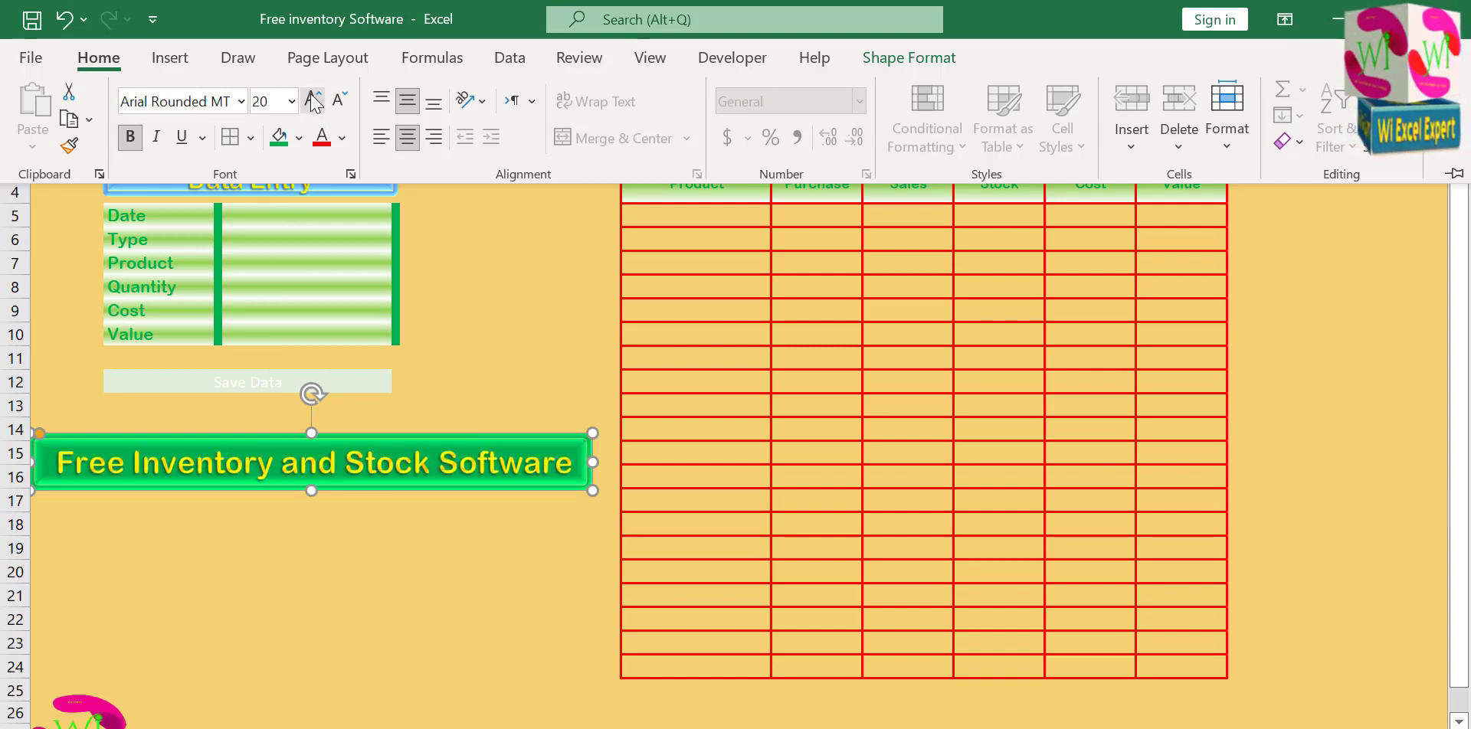
Apply the Preset 2 shape effect to the Free Inventory and Stock Software banner.
left_click(903, 59)
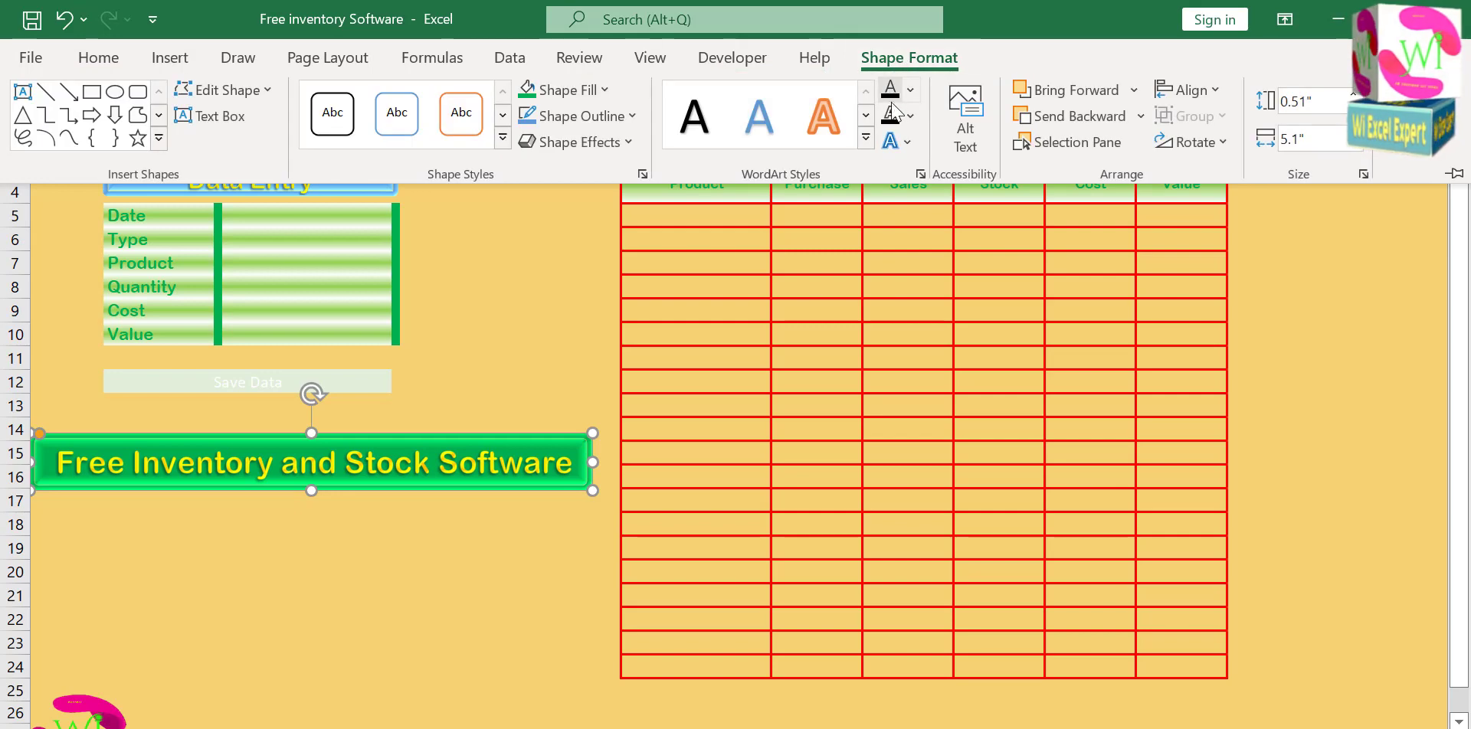
left_click(905, 89)
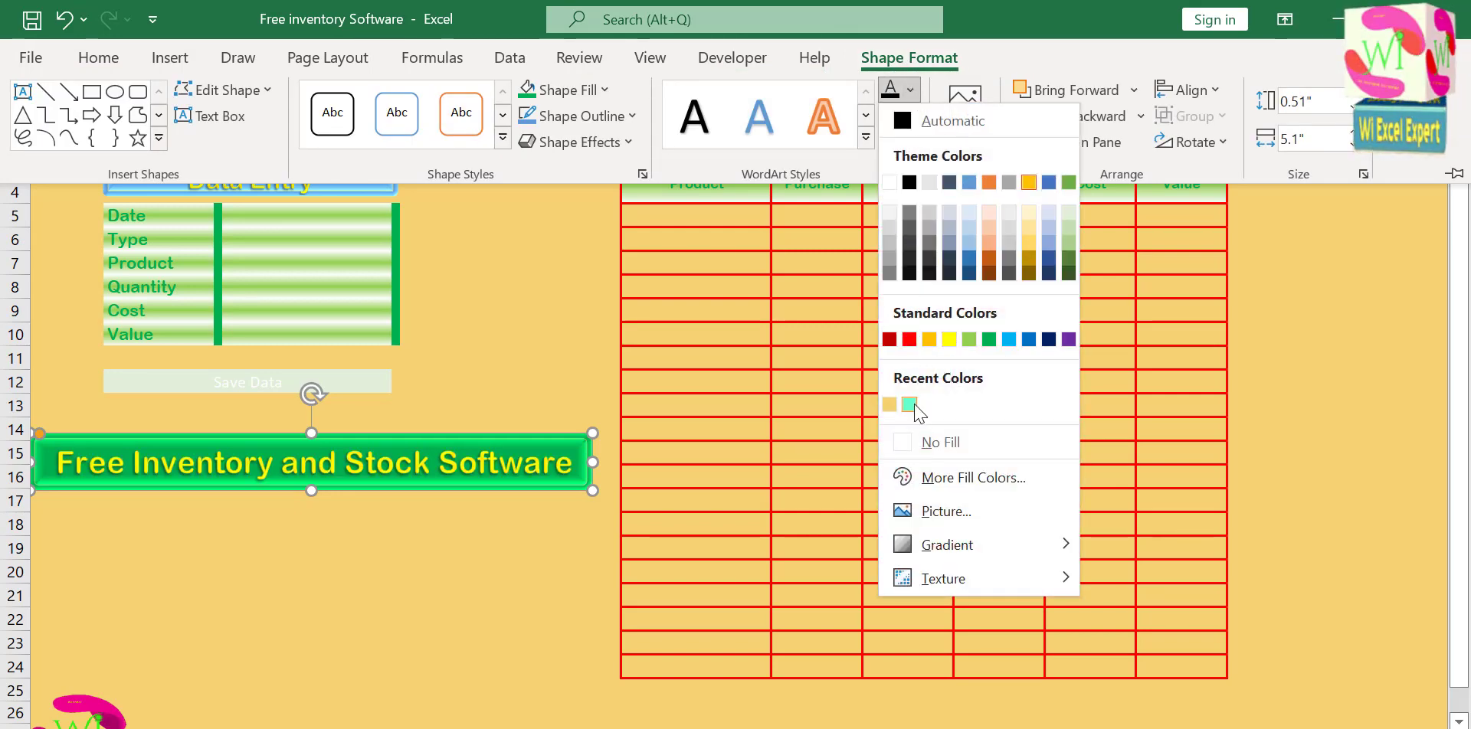
left_click(576, 142)
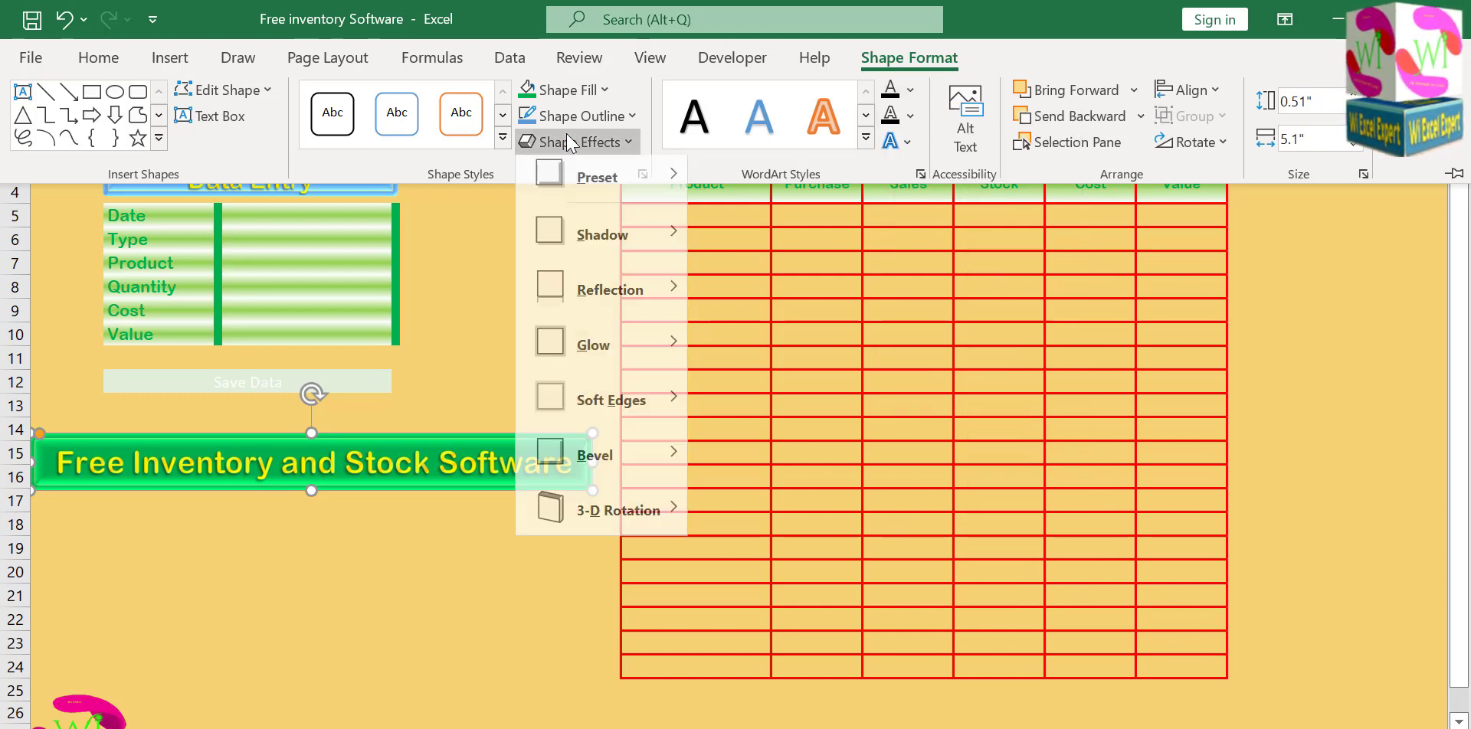
mouse_move(606, 177)
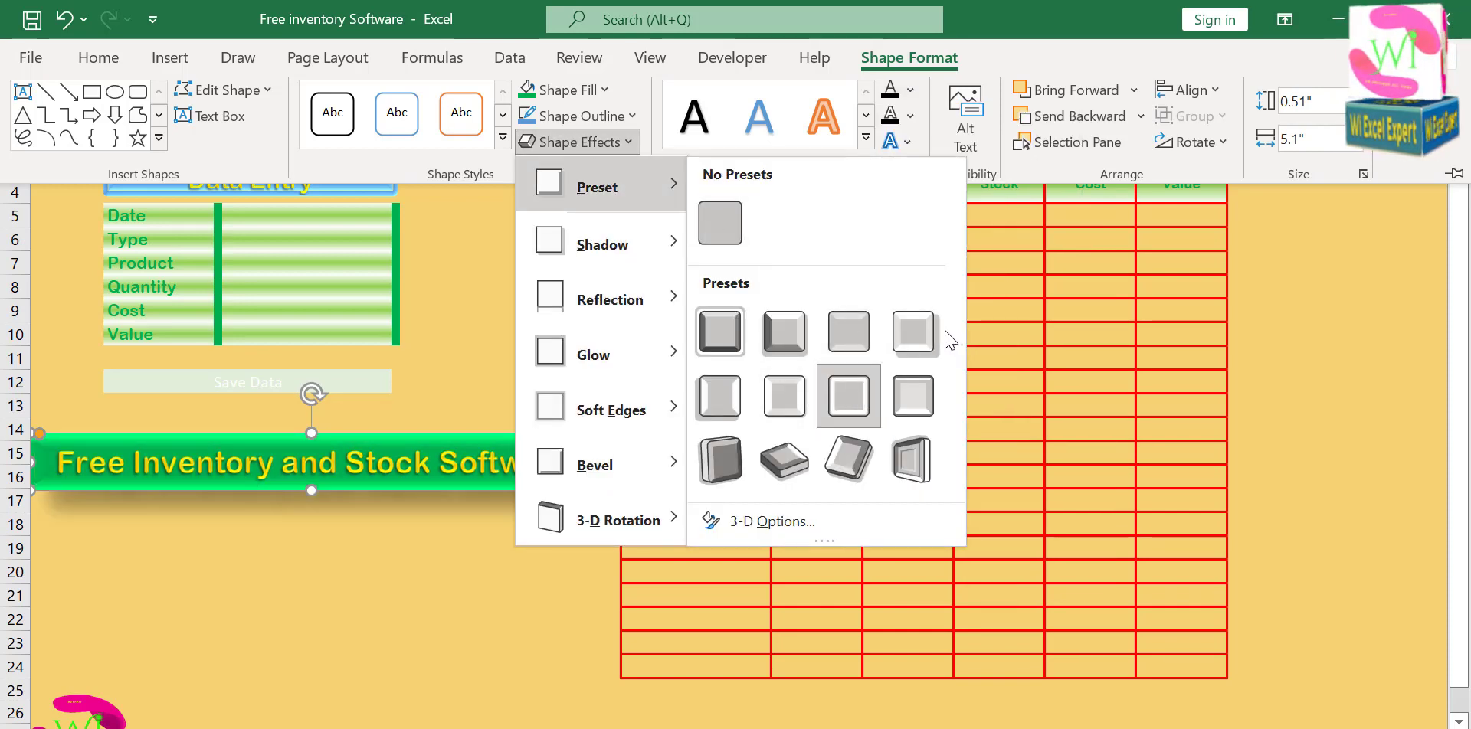
left_click(783, 351)
Change the fill of the Free Inventory and Stock Software banner to standard red.
left_click(502, 137)
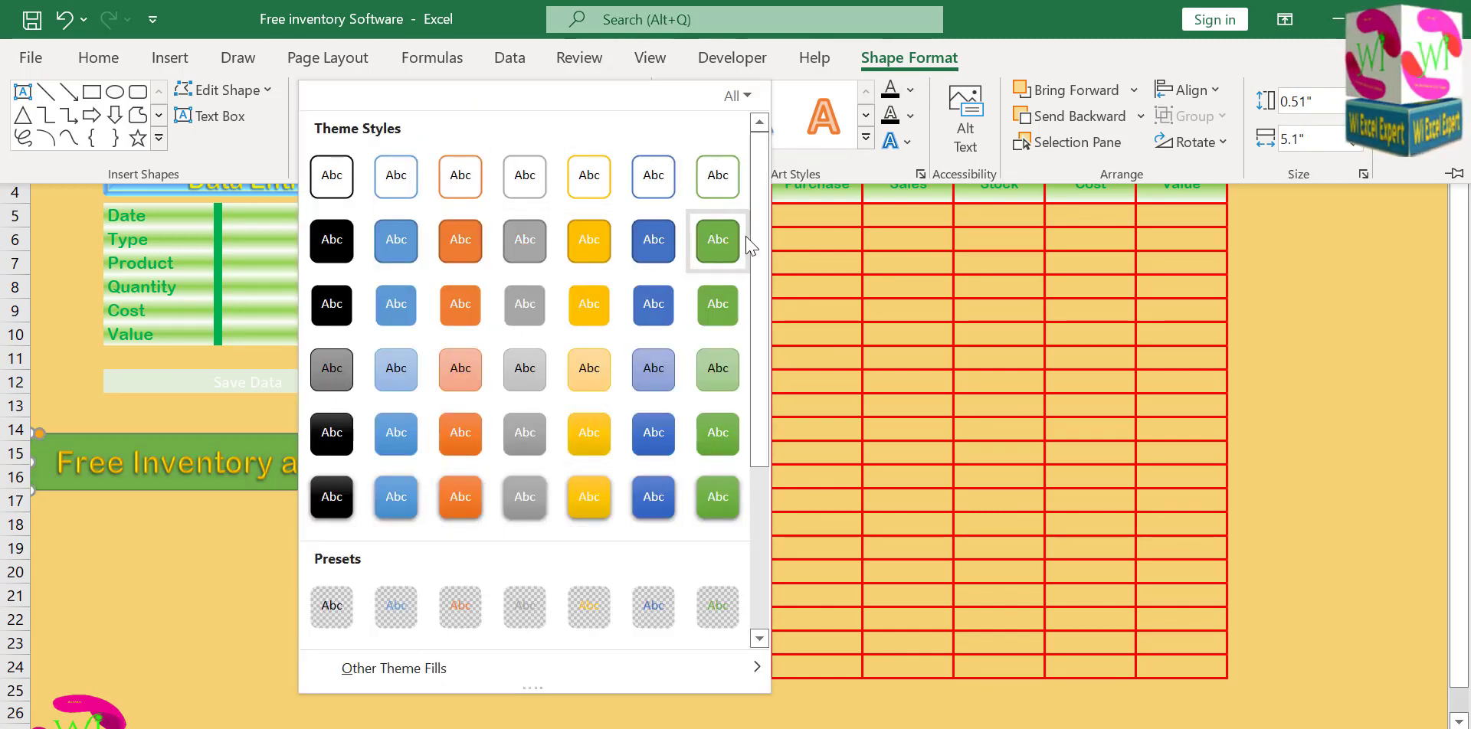
left_click(856, 310)
left_click(563, 89)
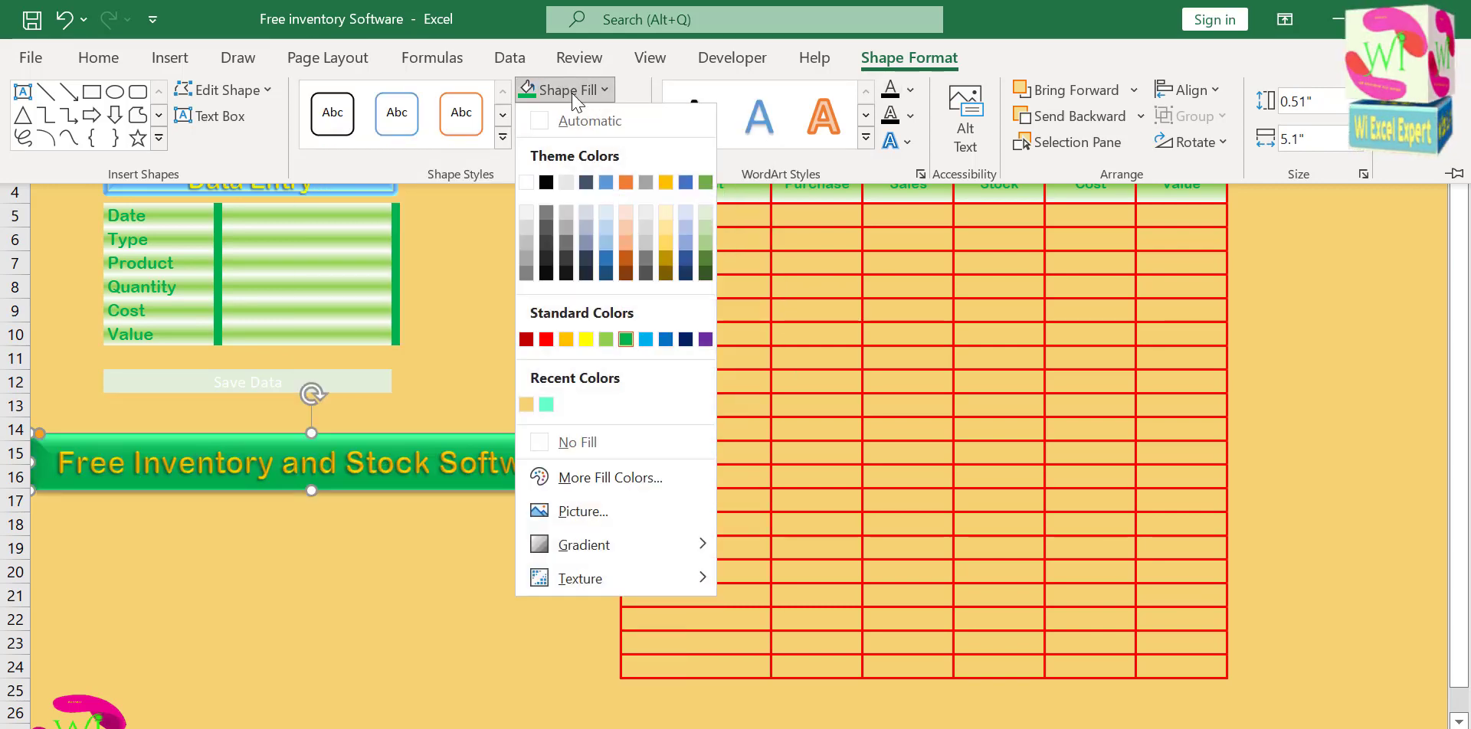
left_click(546, 339)
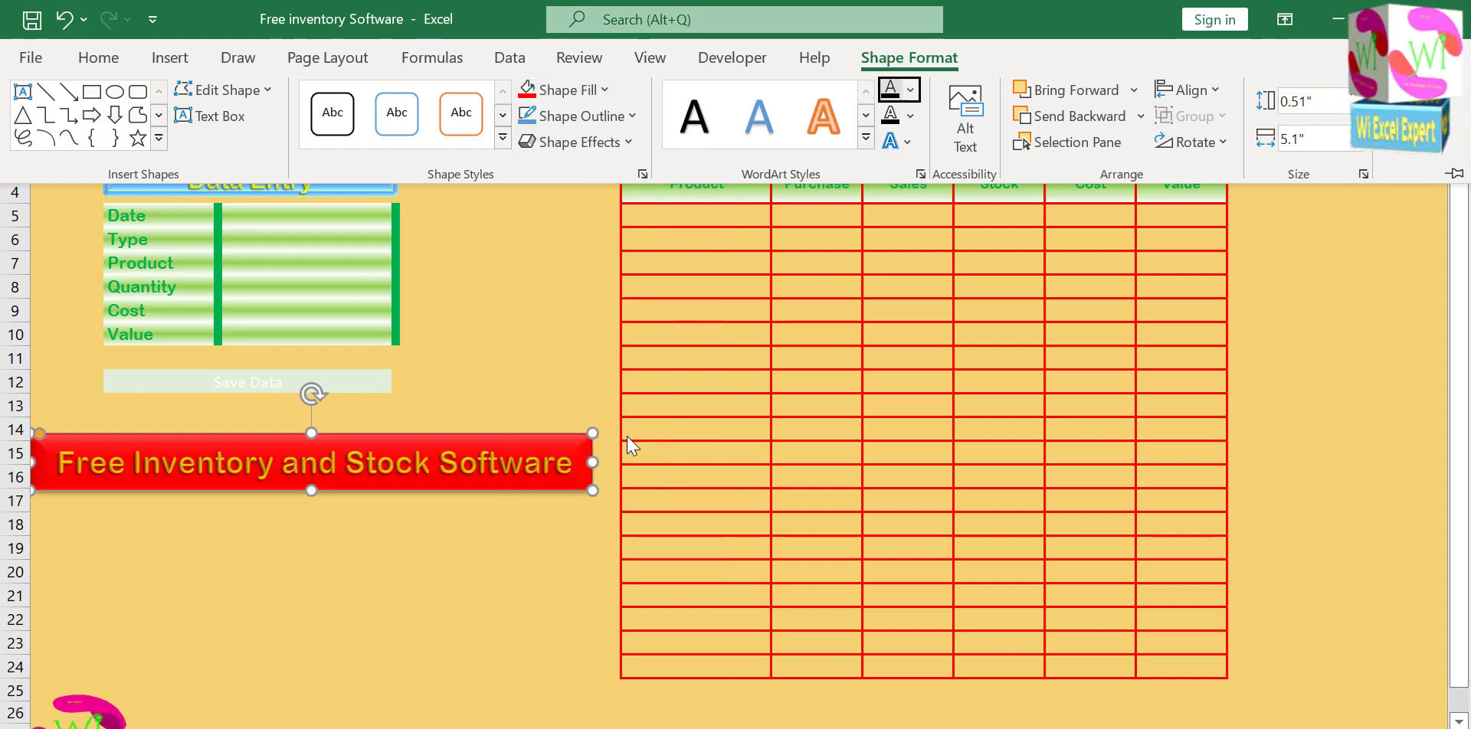
Set the text fill of the red Free Inventory and Stock Software banner to standard yellow.
left_click(574, 469)
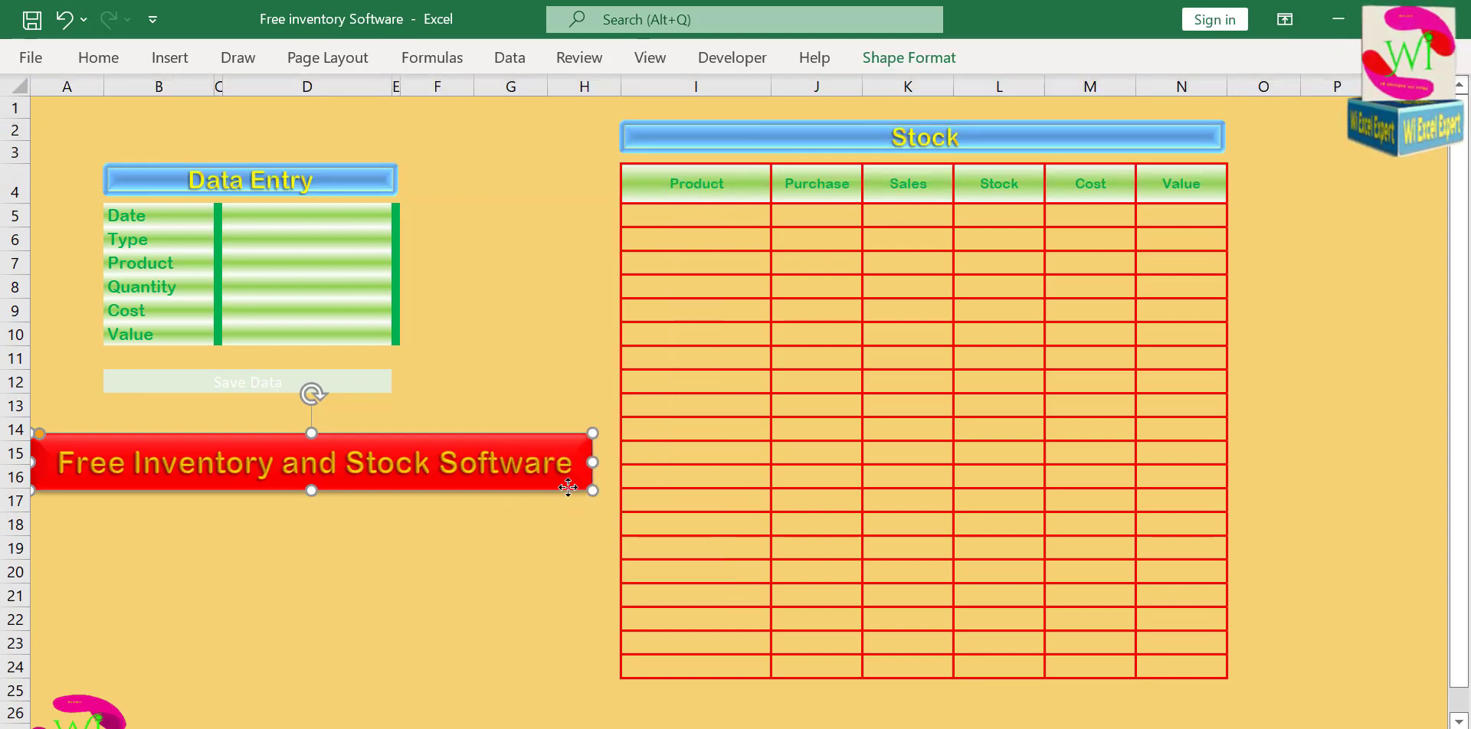
left_click_drag(574, 467, 559, 531)
left_click(910, 60)
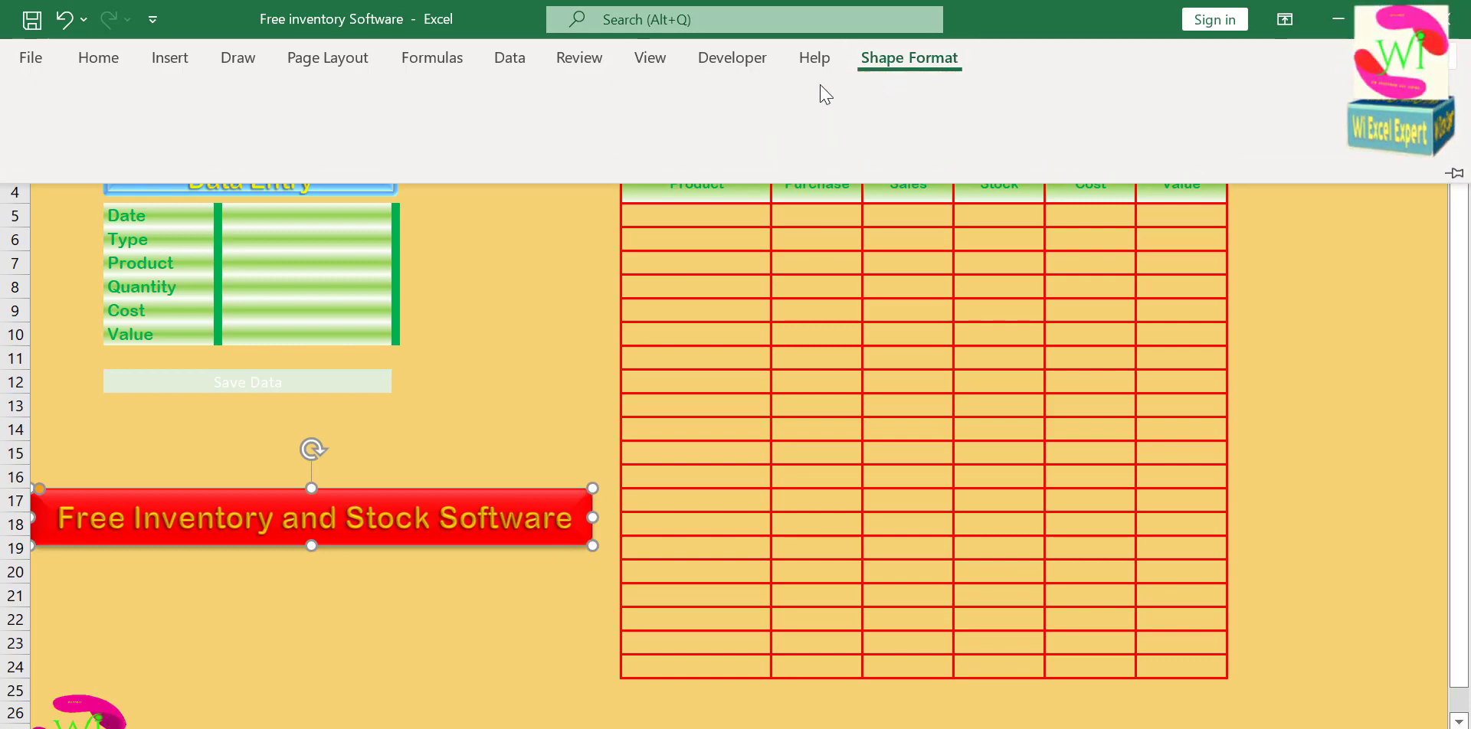
left_click(910, 90)
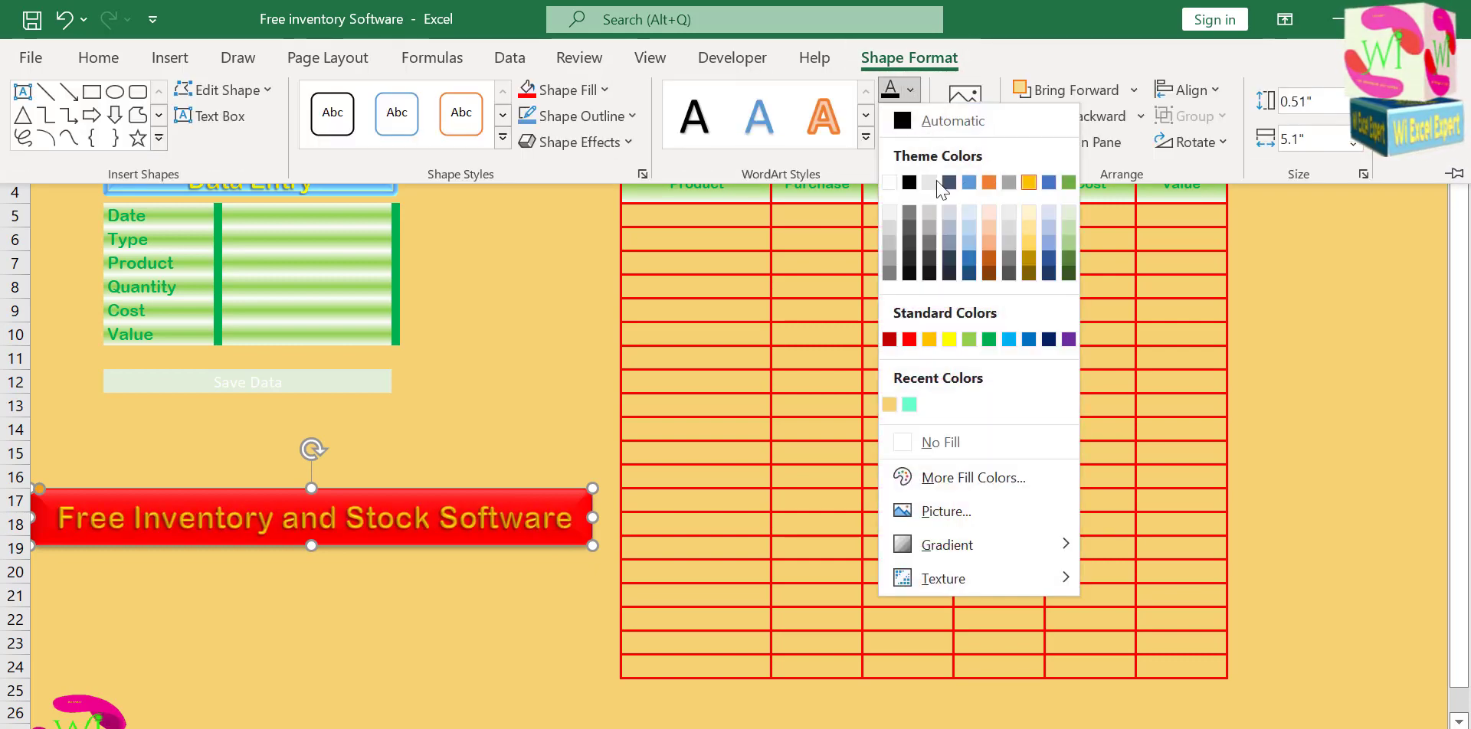
left_click(949, 339)
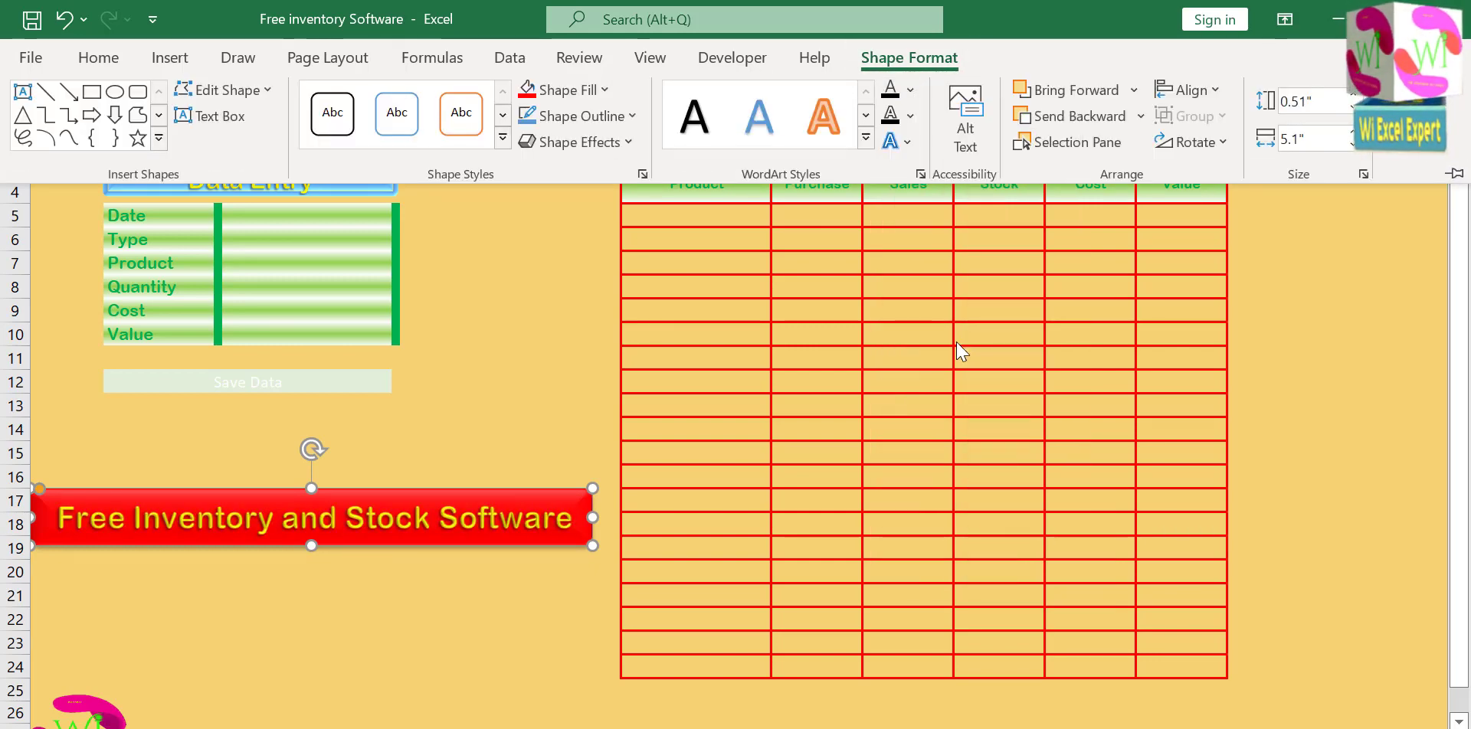
Move the red title banner to the top of the sheet, just above the Data Entry banner.
left_click(565, 540)
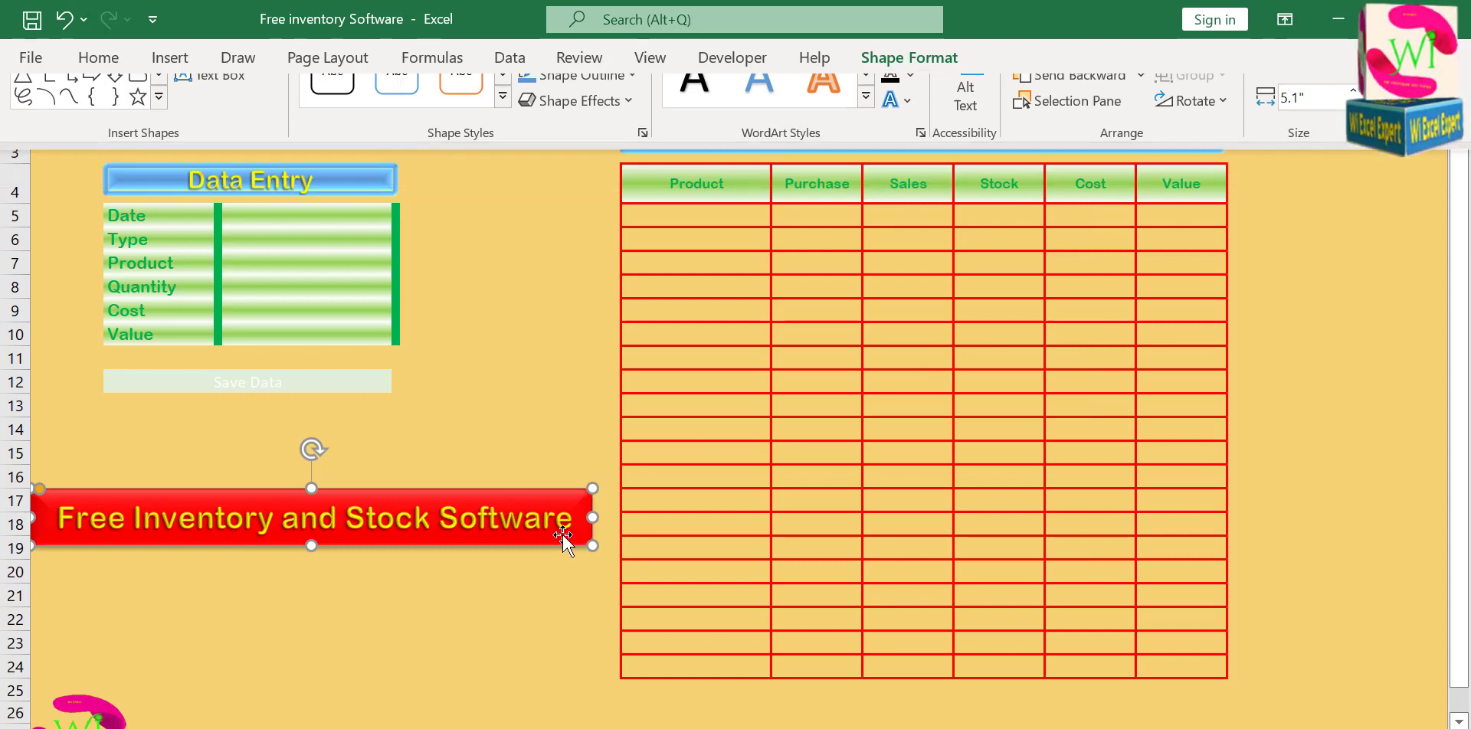
left_click_drag(565, 540, 571, 145)
left_click(562, 284)
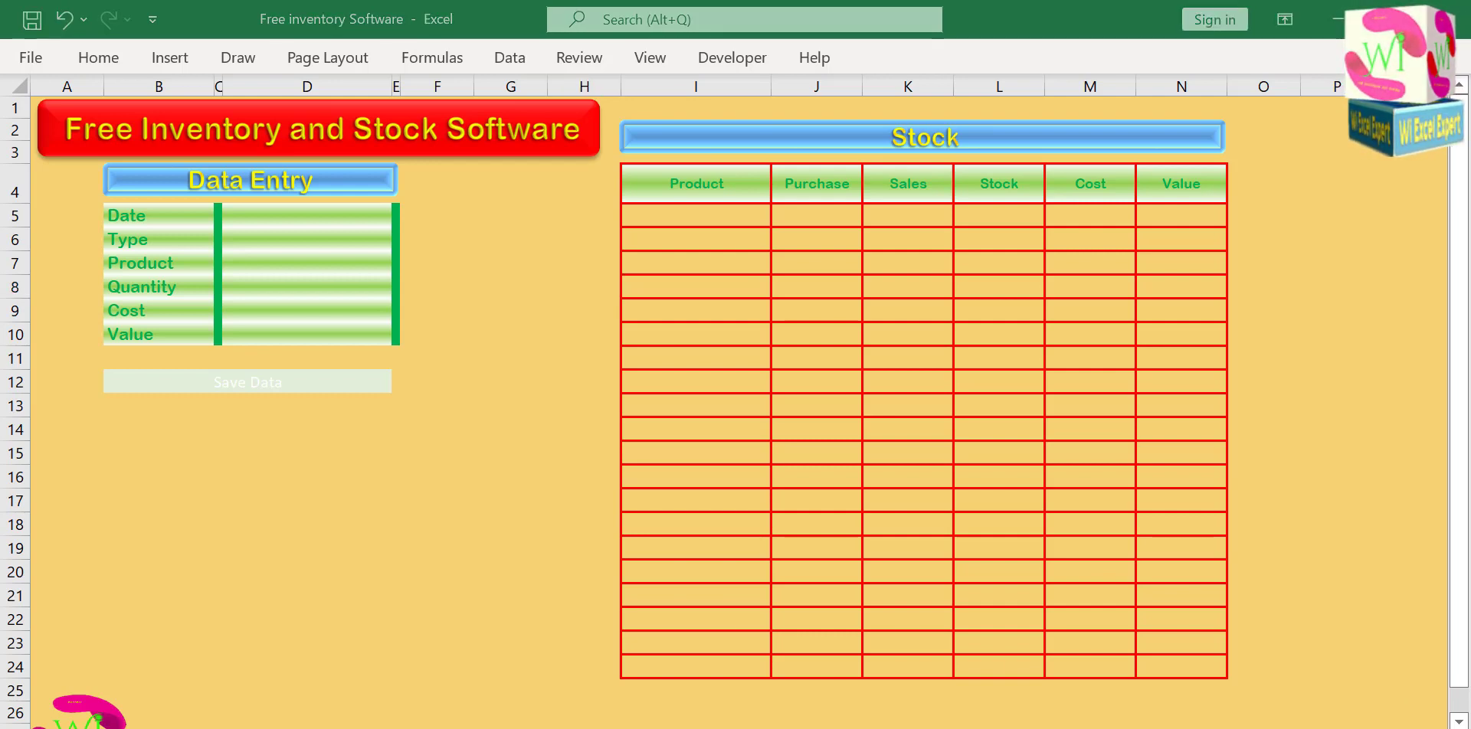
Add list data validation to the Type field in cell D6 with the source "Purchase,Sales".
left_click(334, 241)
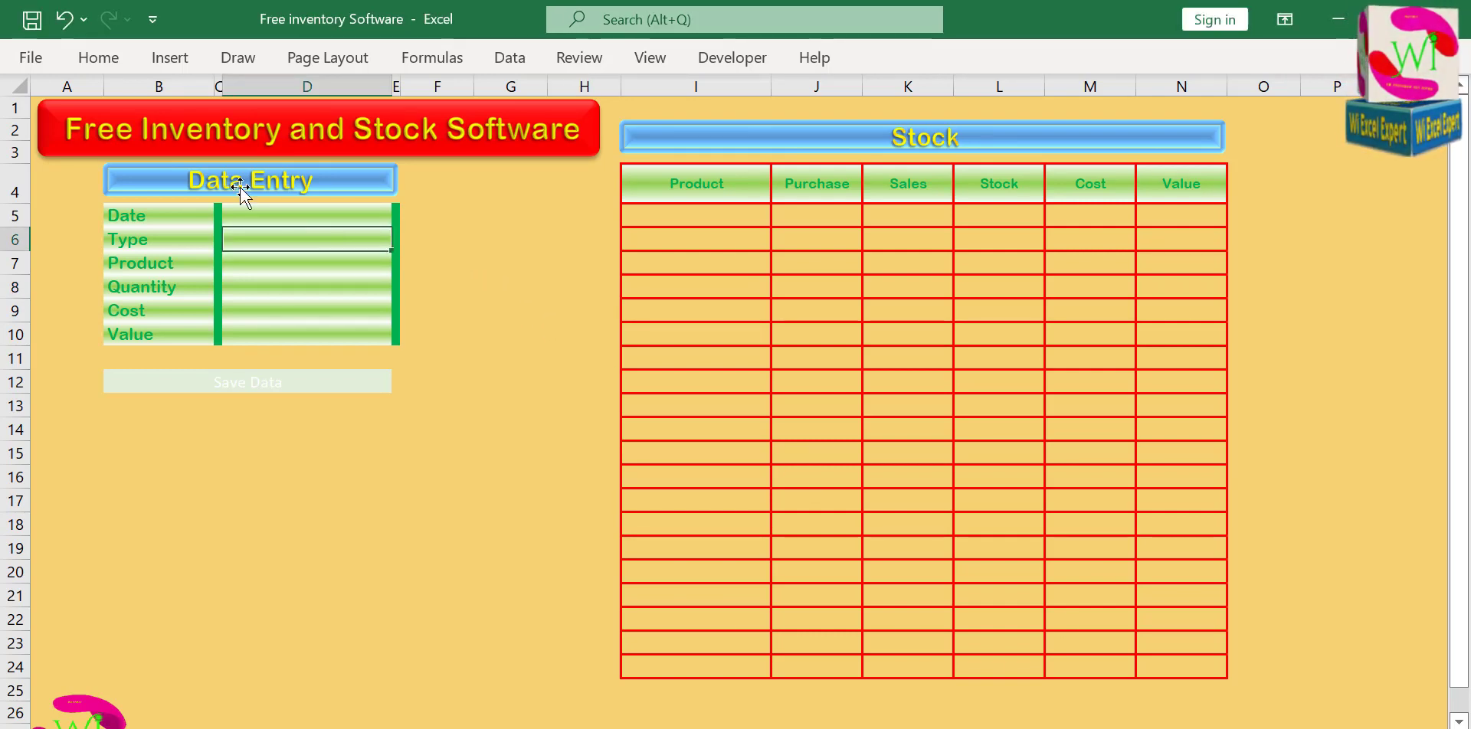
left_click(510, 57)
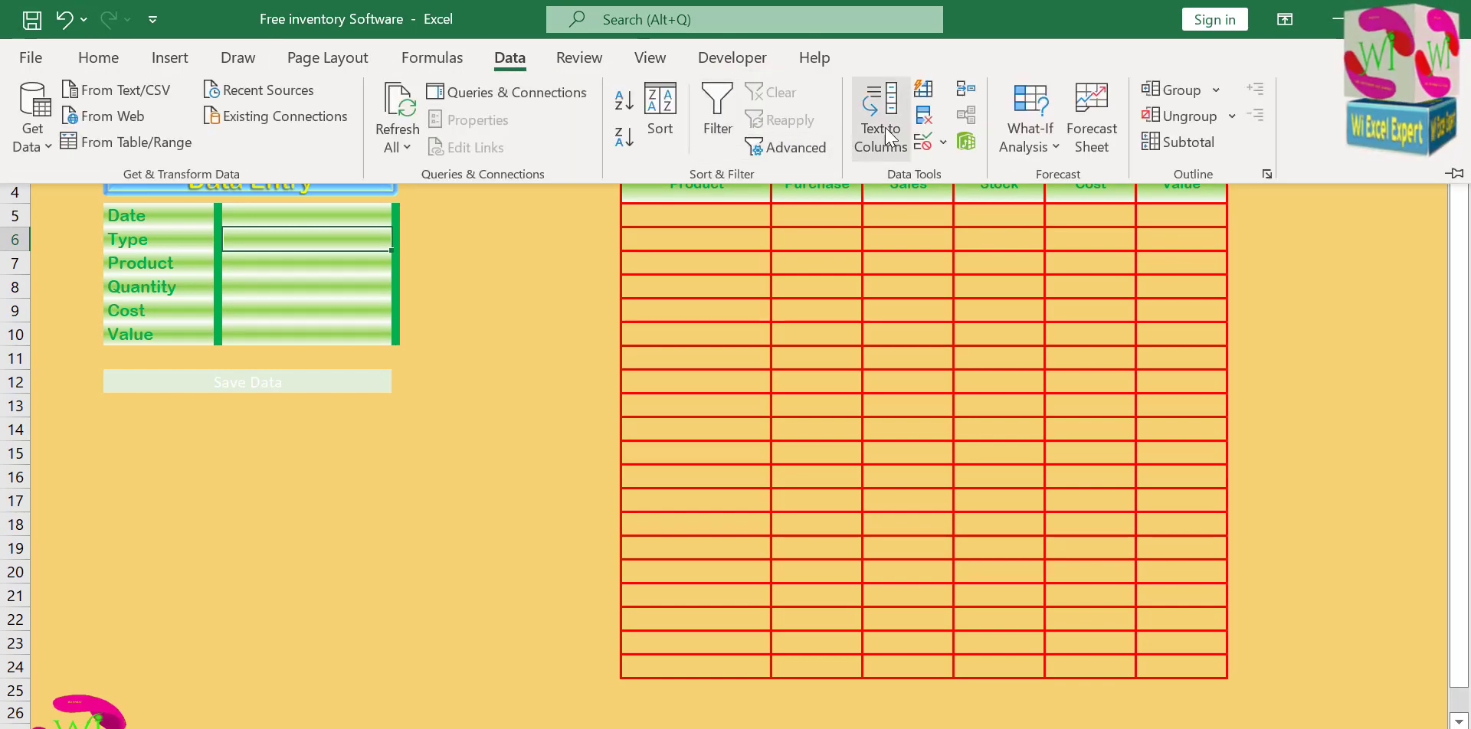
left_click(929, 143)
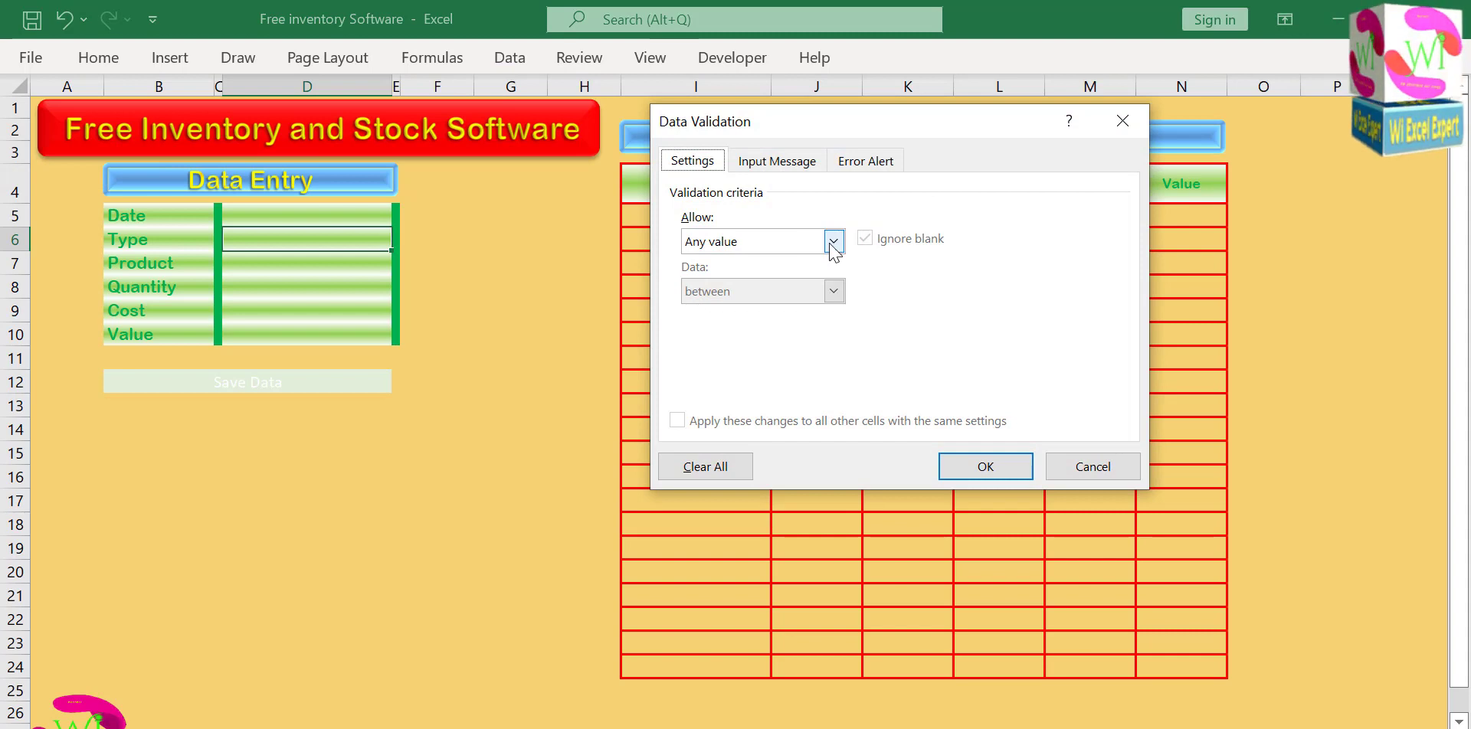
left_click(833, 241)
left_click(726, 314)
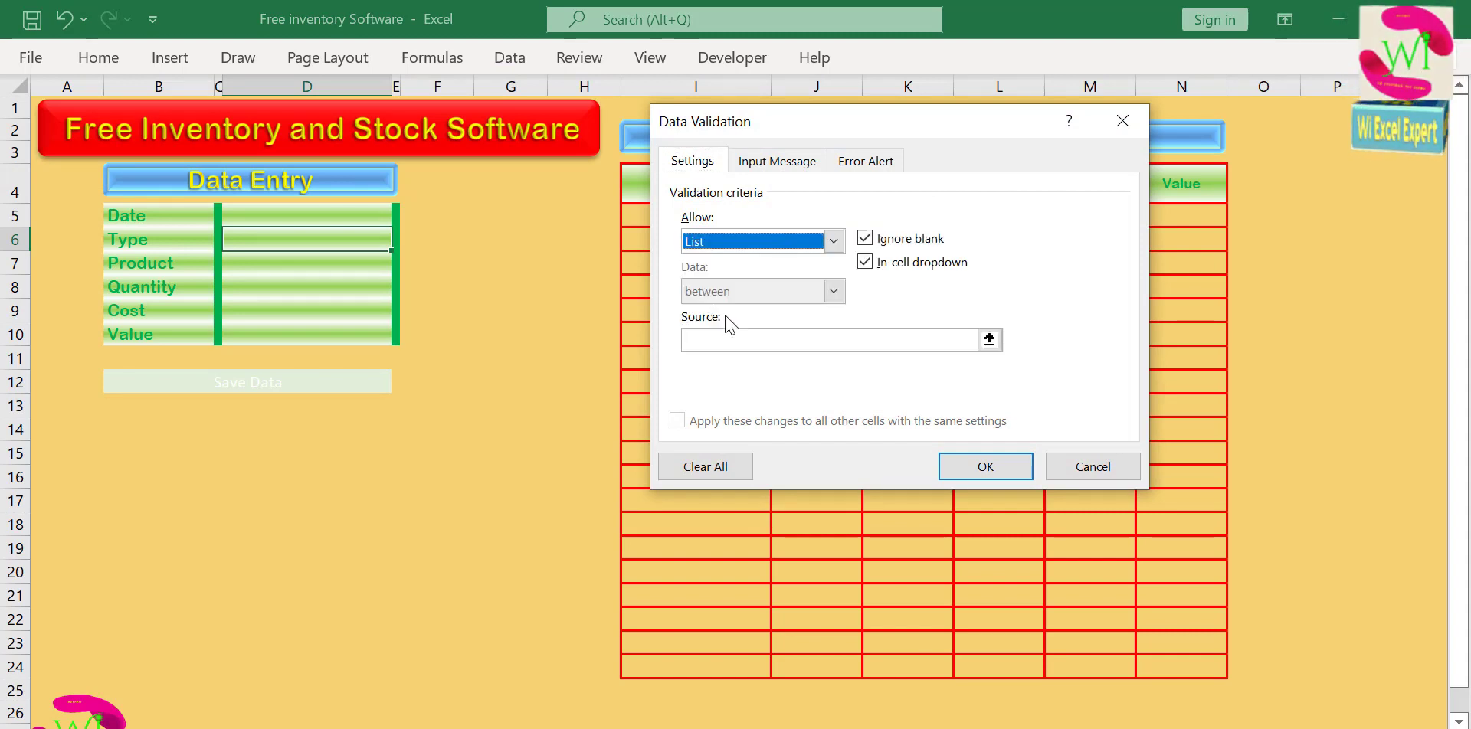
left_click(731, 338)
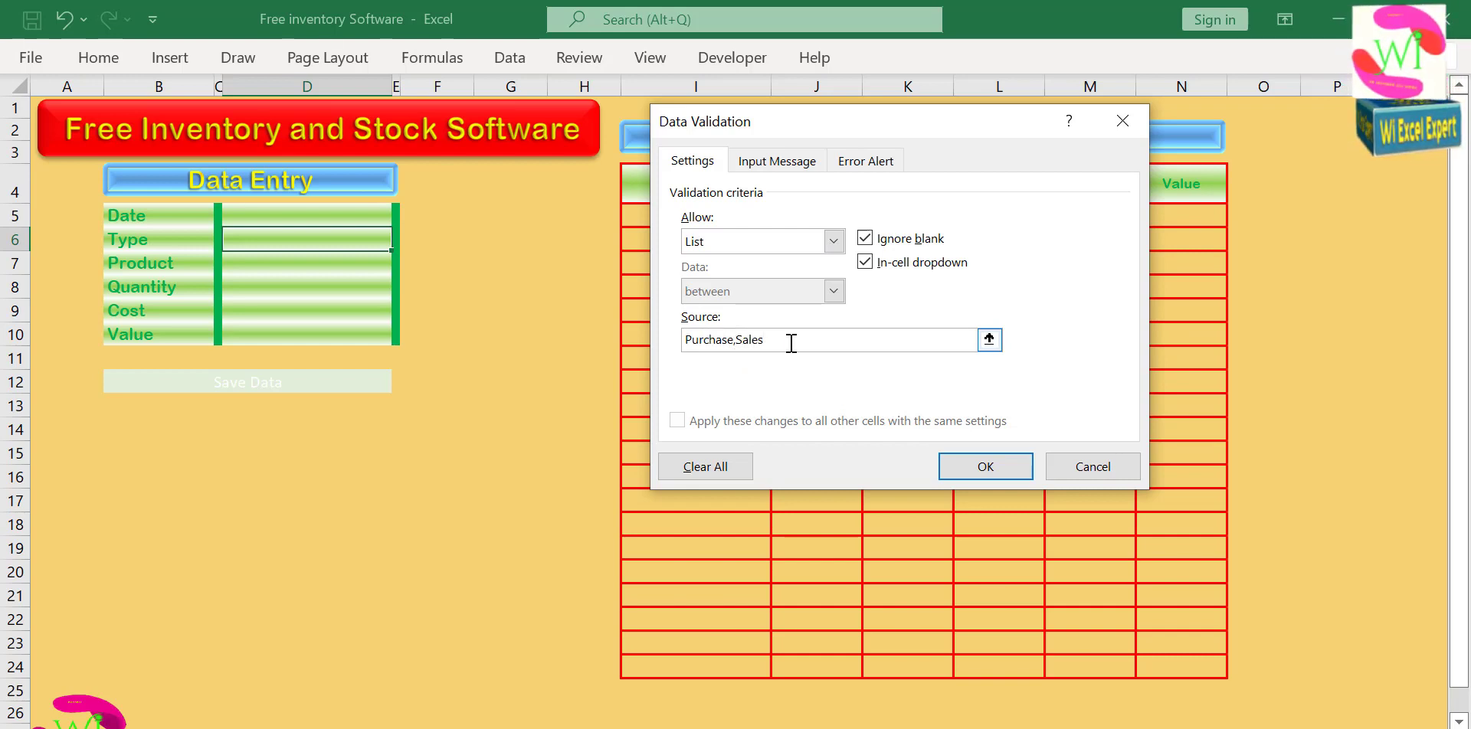
type("Purchase,Sales")
left_click(985, 467)
Test the Type dropdown in D6 by choosing Purchase and Sales in turn, and clear the cell.
left_click(402, 240)
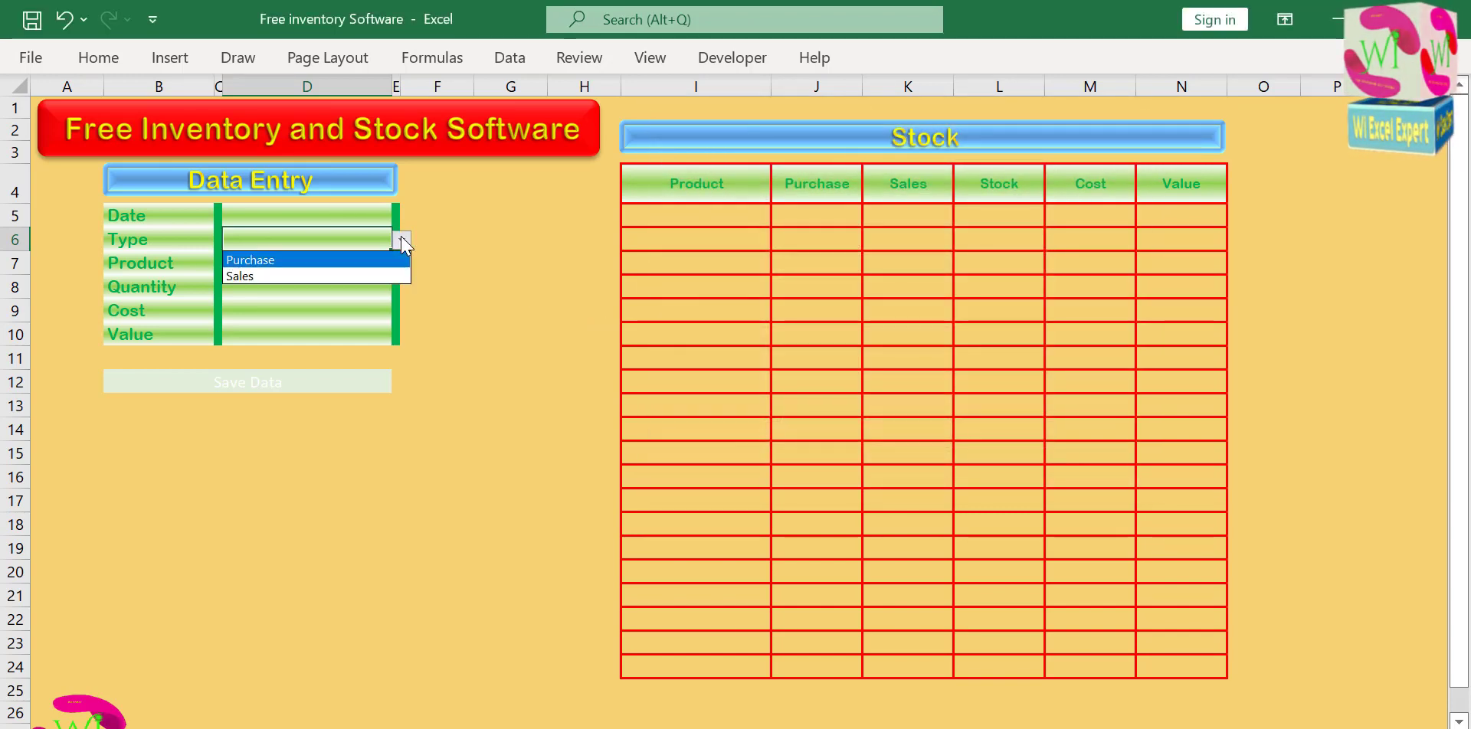
left_click(396, 257)
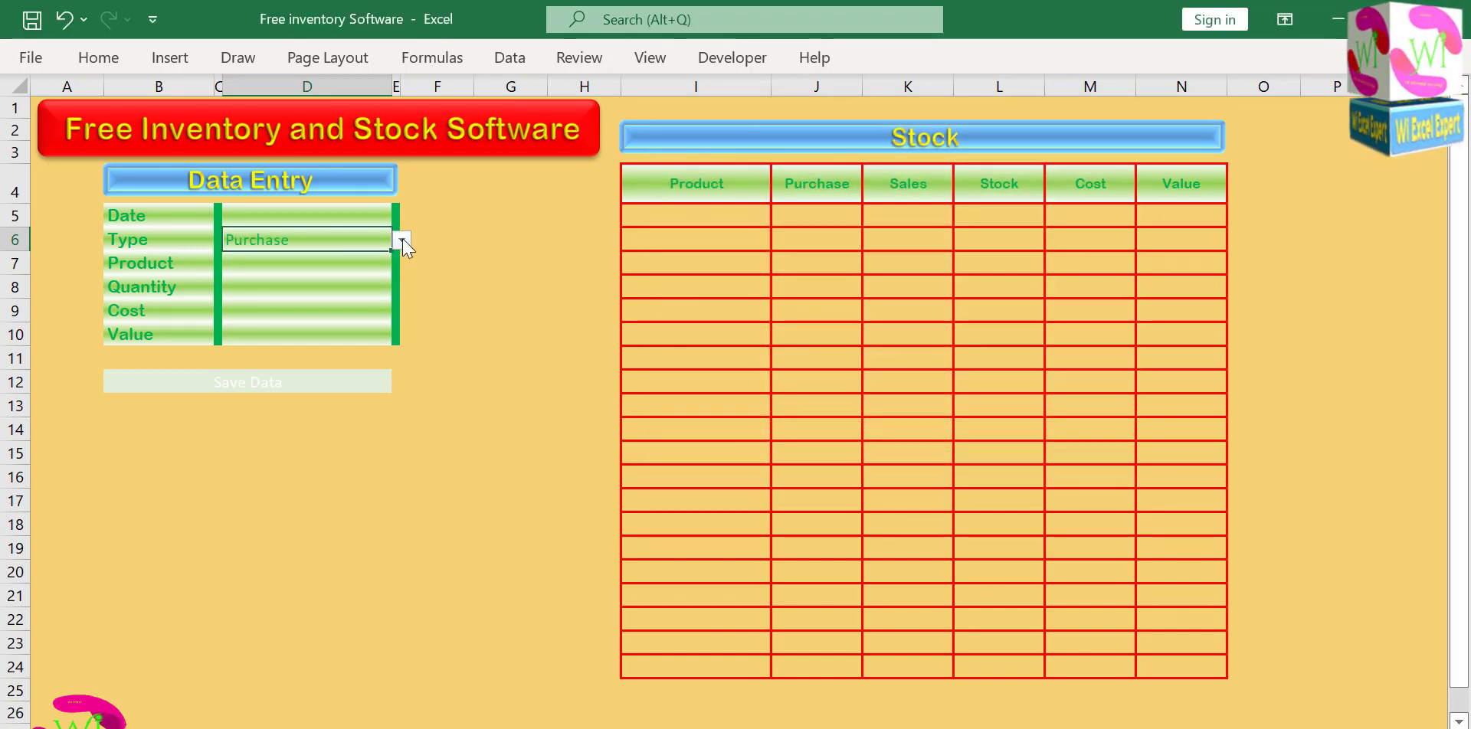
left_click(401, 240)
left_click(379, 276)
left_click(402, 241)
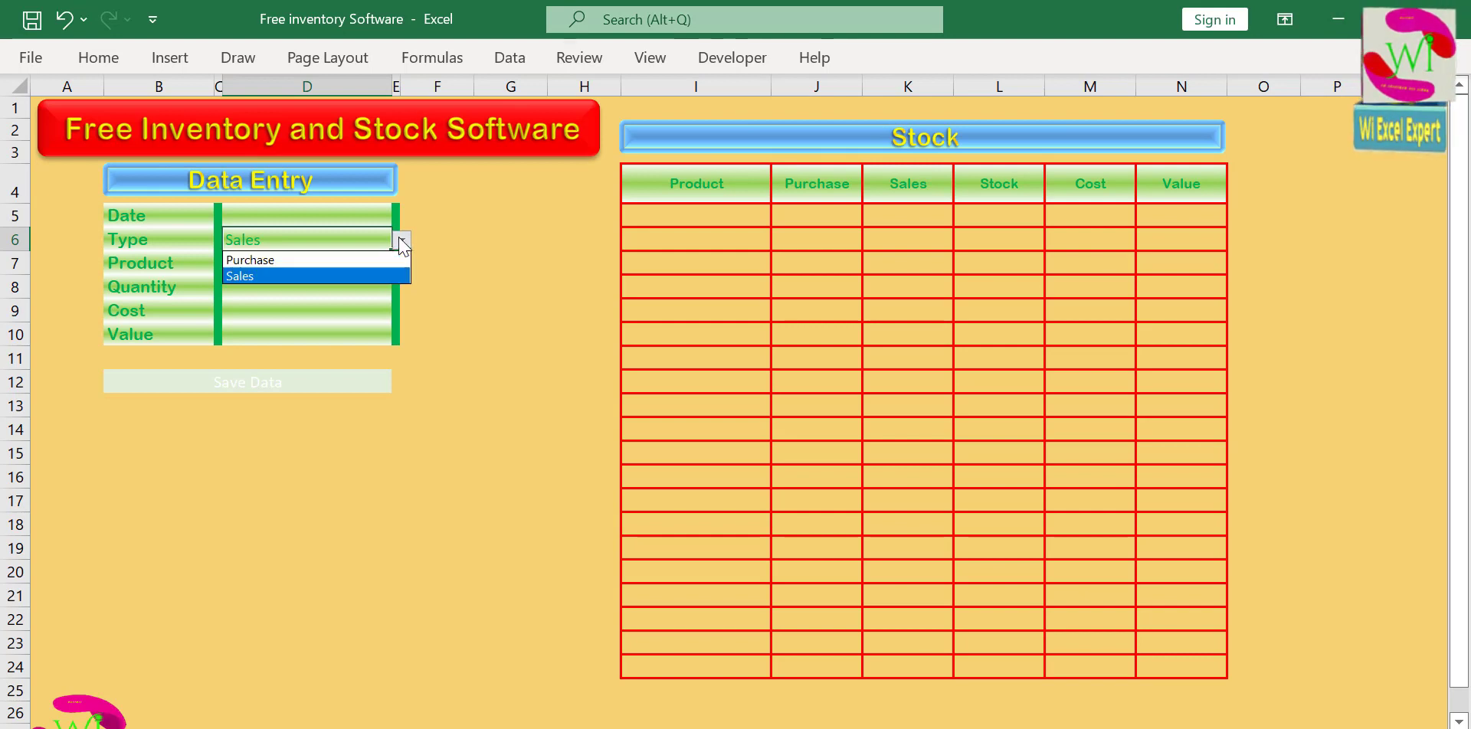
left_click(366, 242)
key("BackSpace")
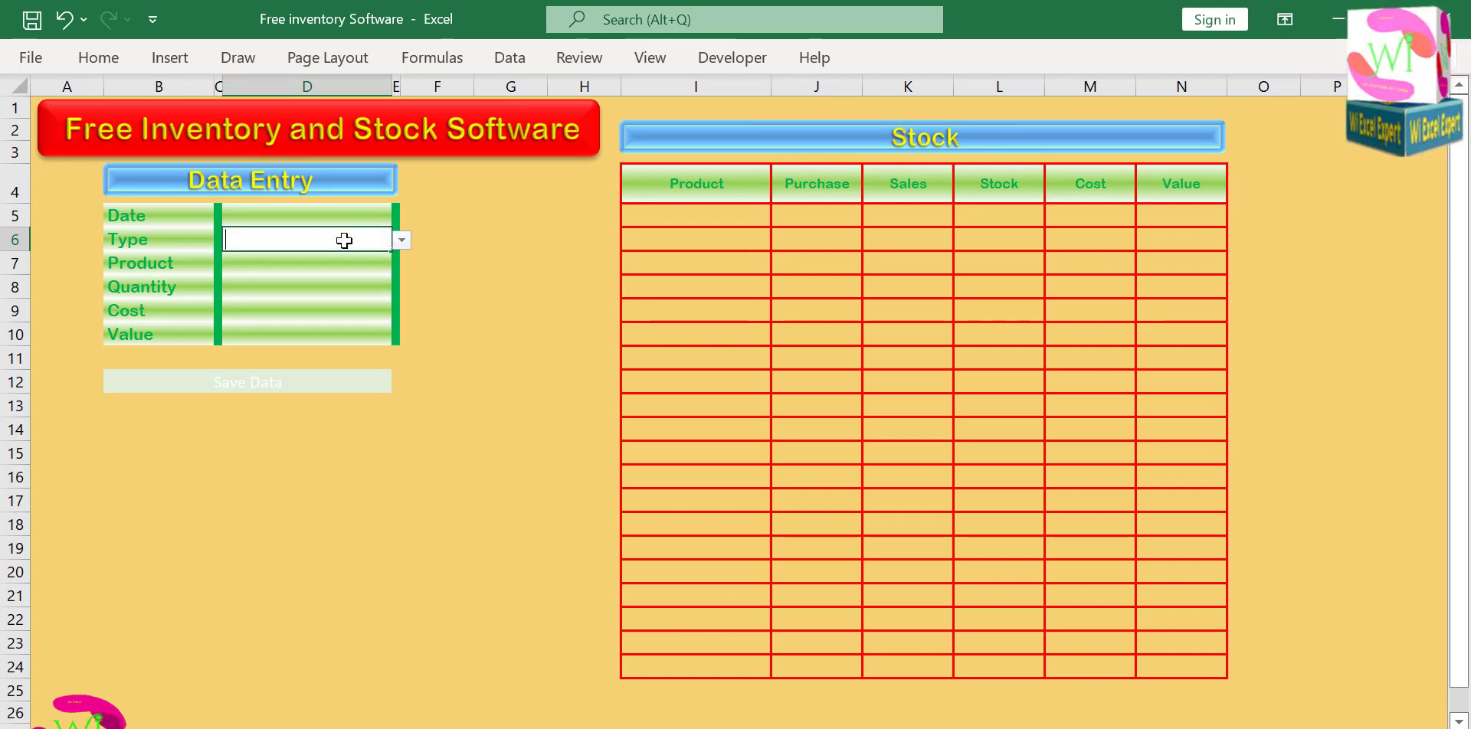
Fill the Stock table's Product column, I5:I24, with the twenty grocery products from Turmeric powder to Yeast.
left_click(337, 262)
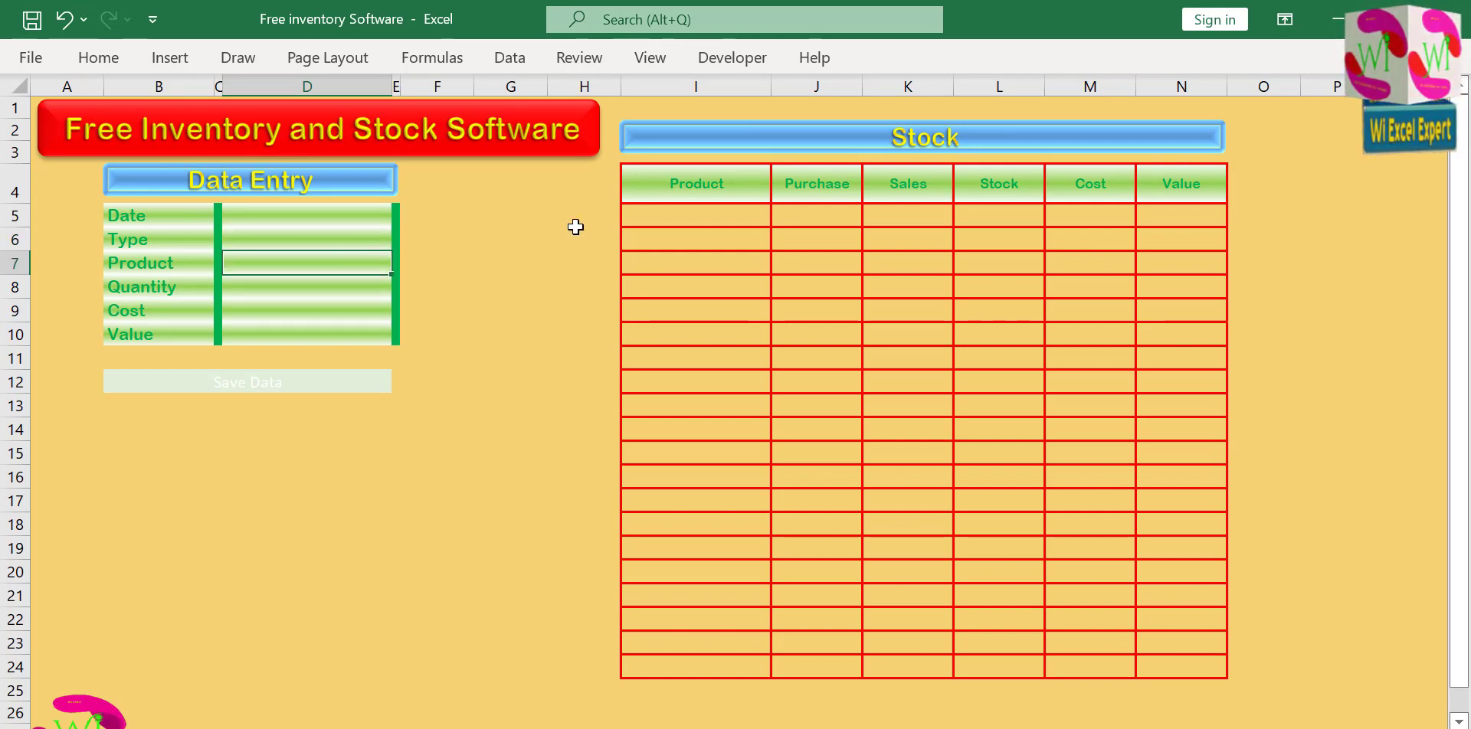
left_click(697, 217)
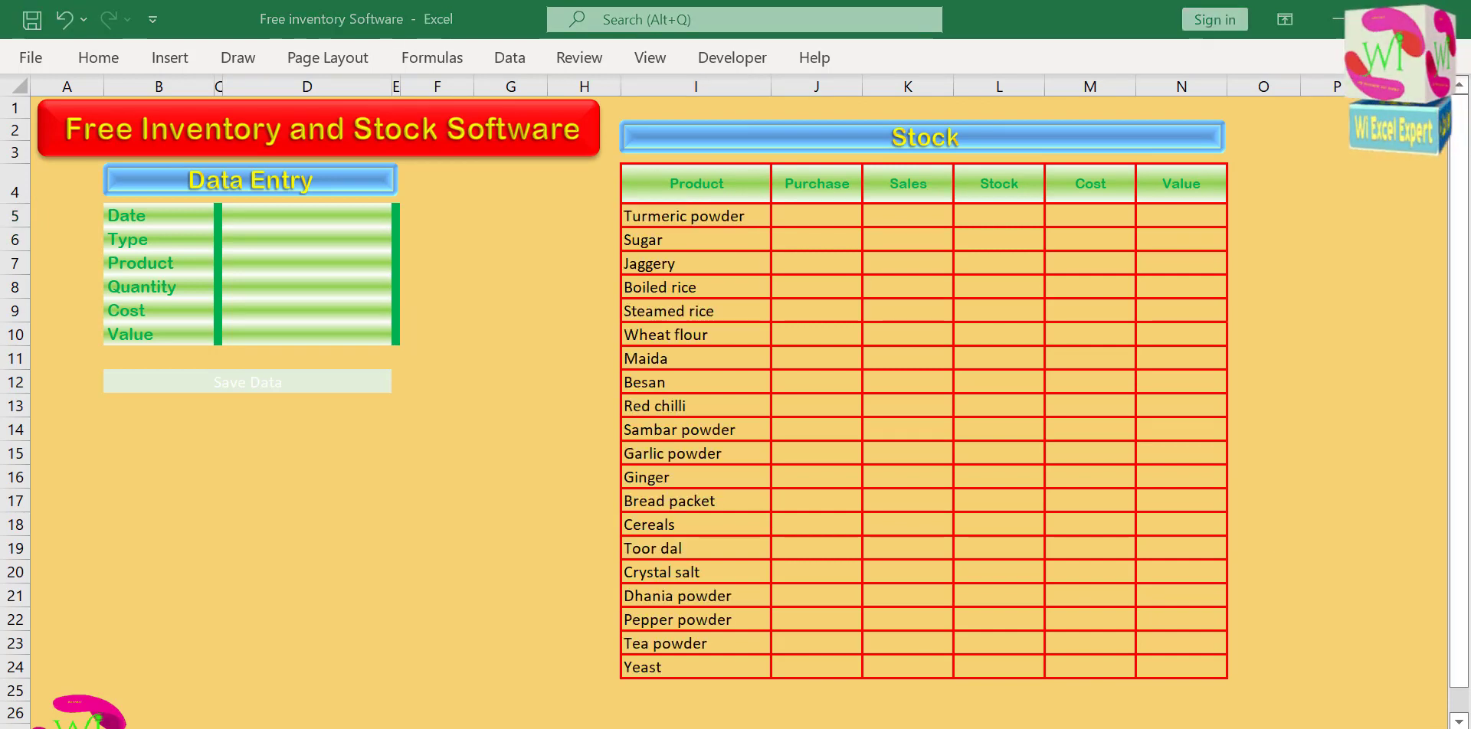
left_click(681, 222)
left_click_drag(688, 218, 684, 666)
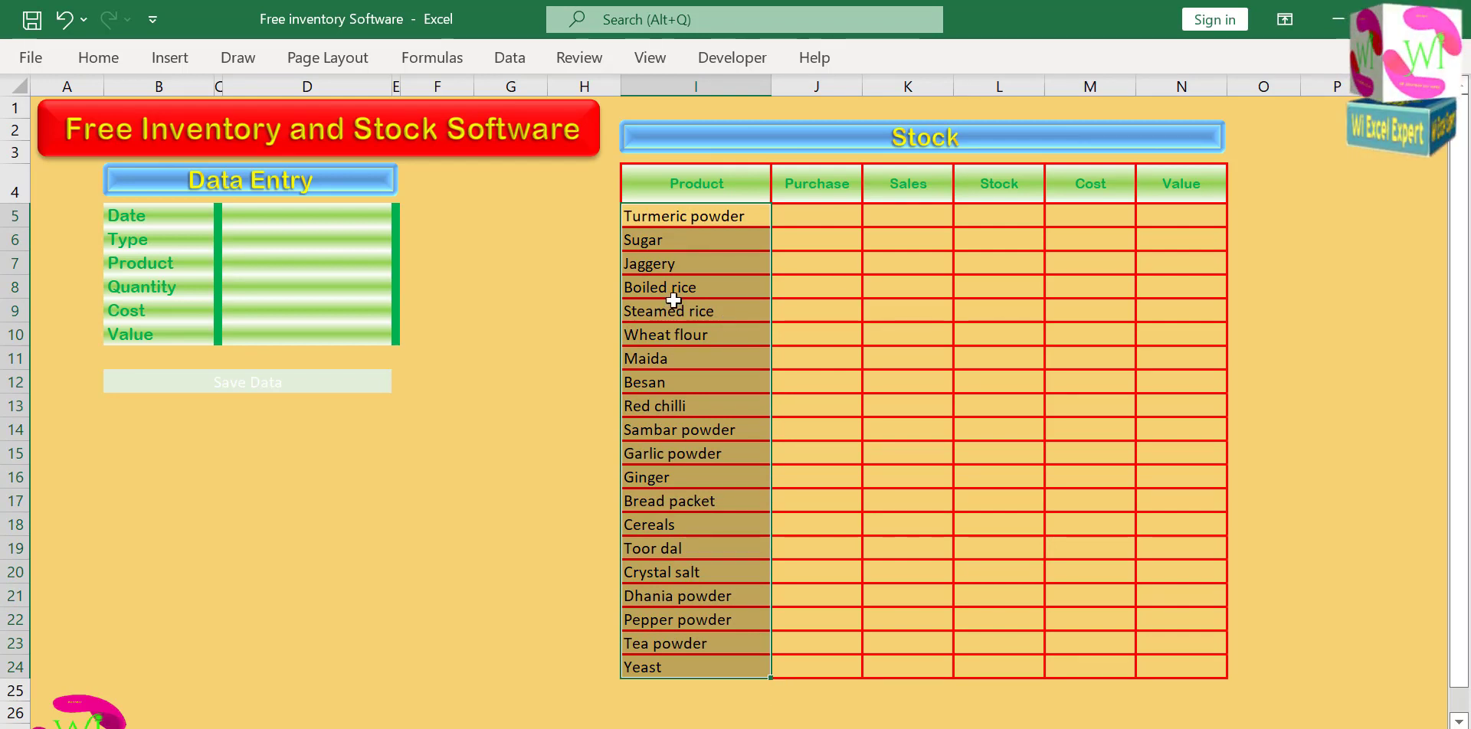
Add list data validation to the Product field in cell D7 with the source =$I$5:$I$24.
left_click(342, 250)
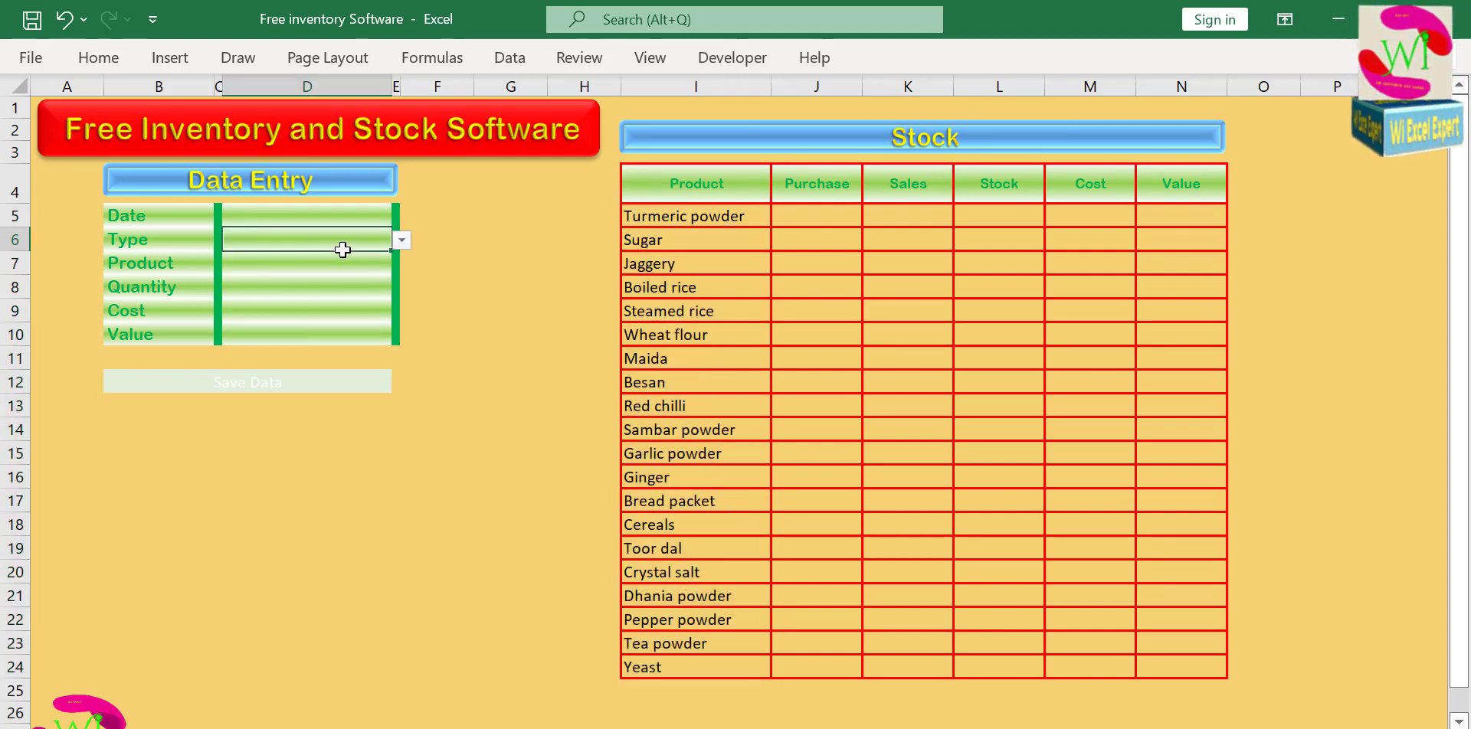
left_click(330, 265)
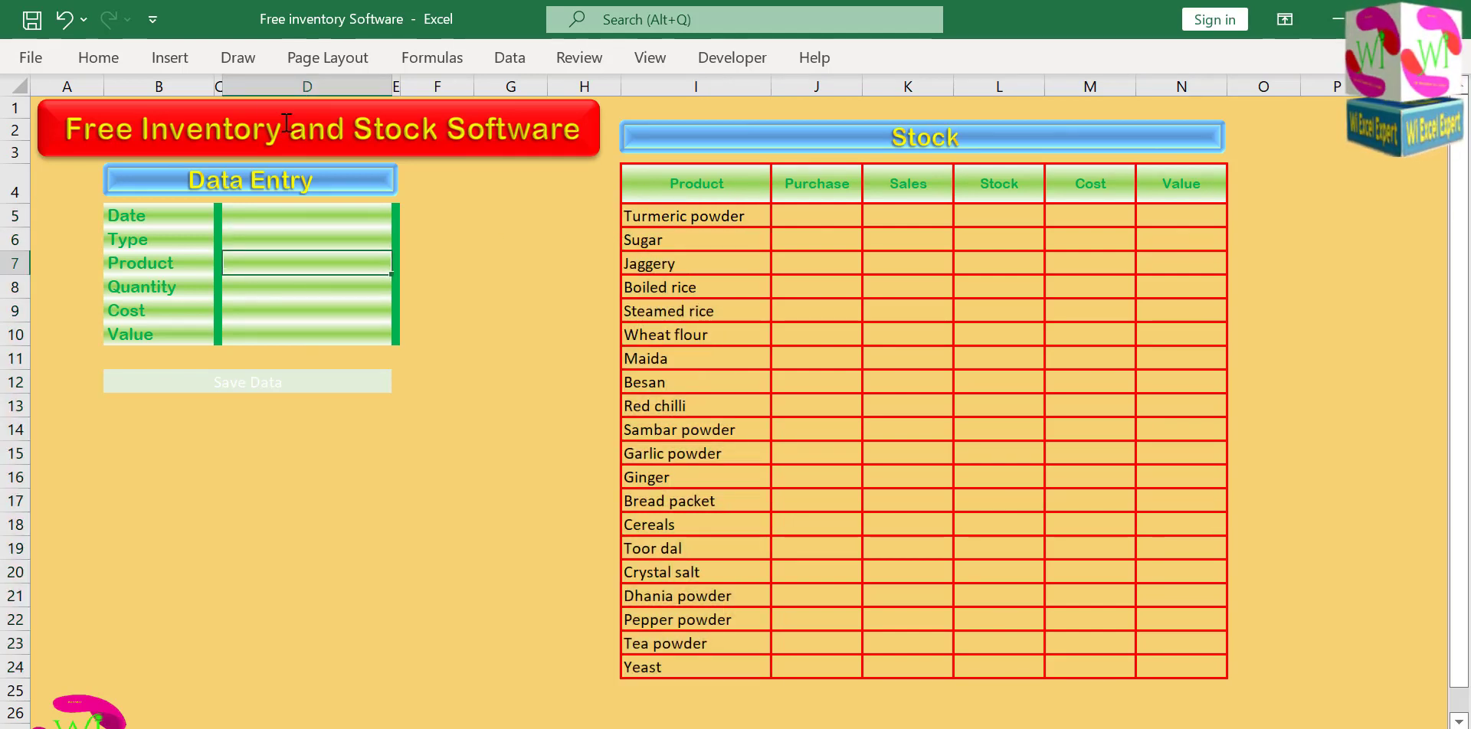
left_click(507, 58)
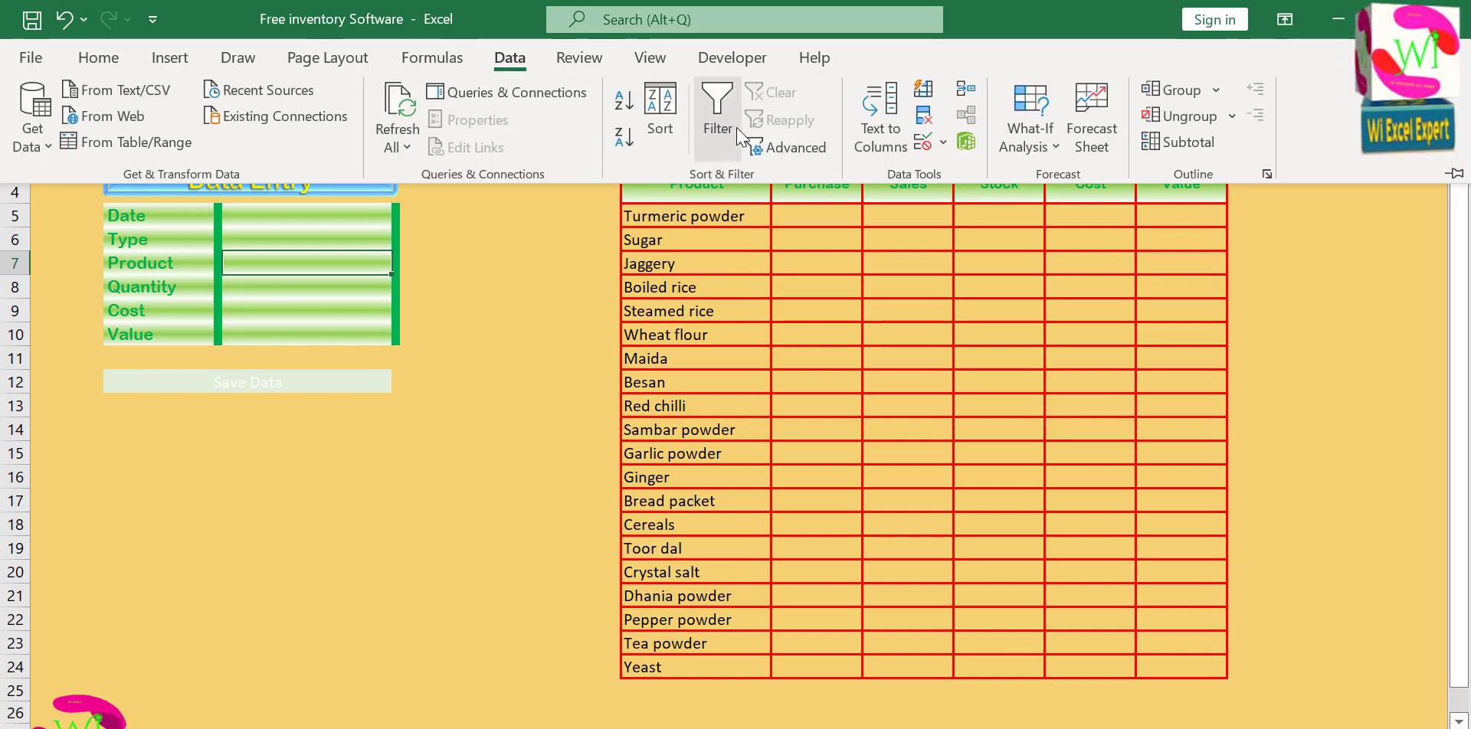
left_click(932, 142)
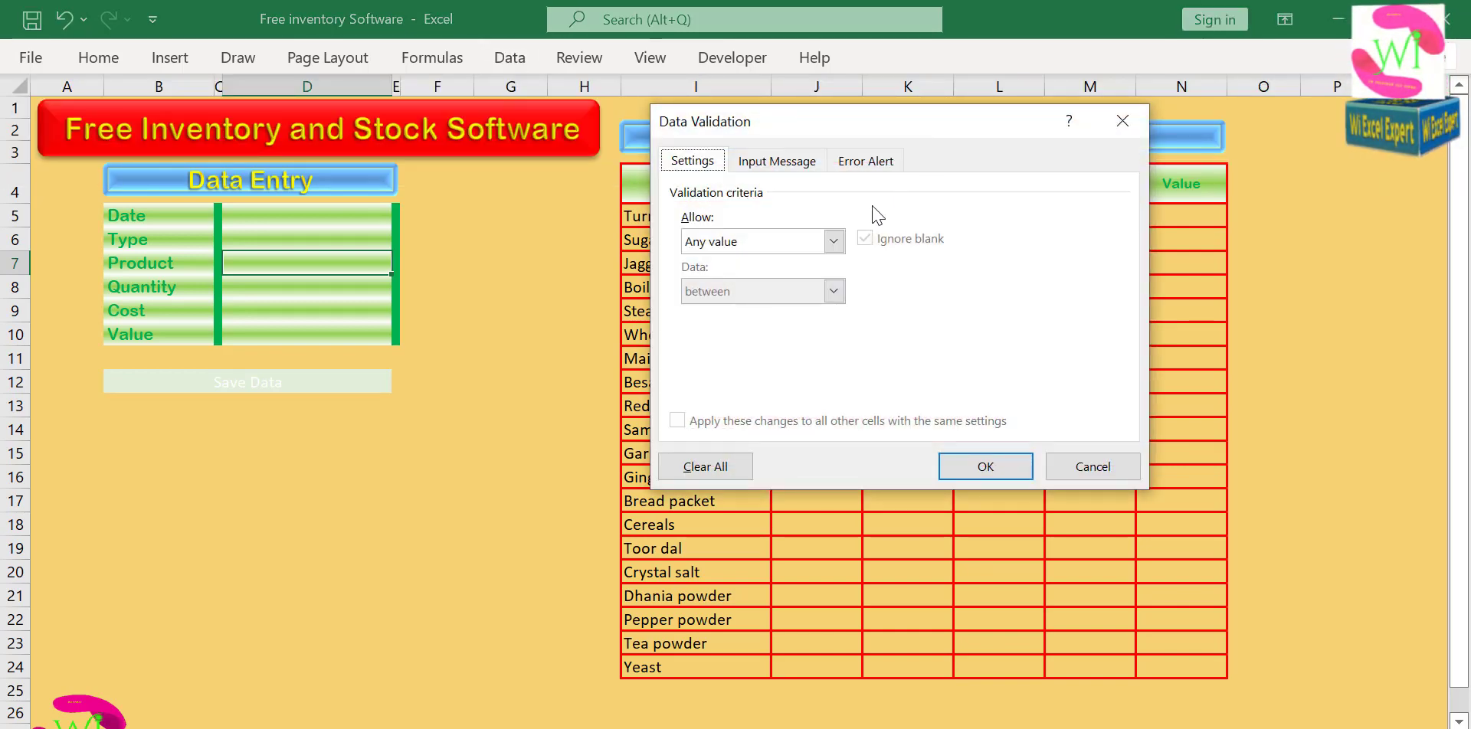
left_click(833, 240)
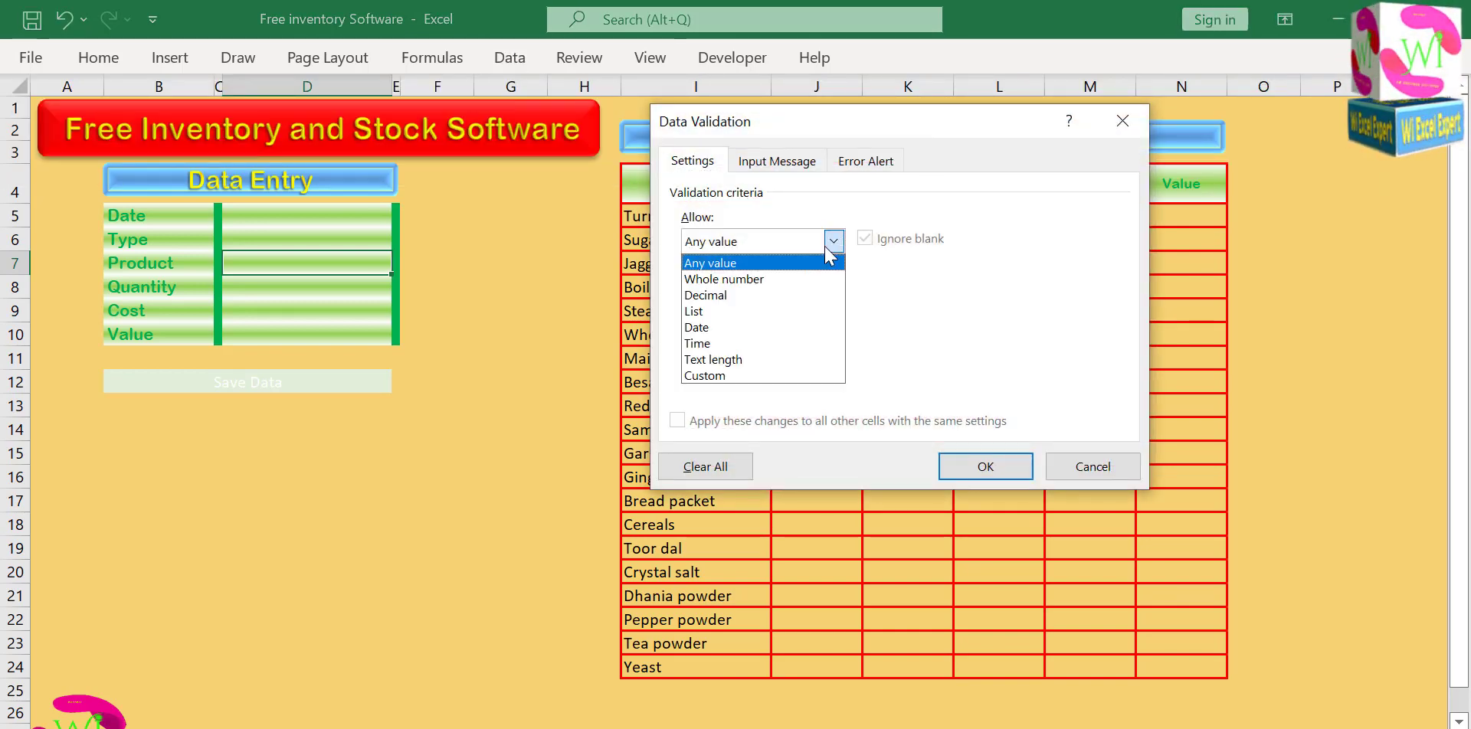
left_click(717, 314)
left_click_drag(903, 121, 1117, 87)
left_click(948, 310)
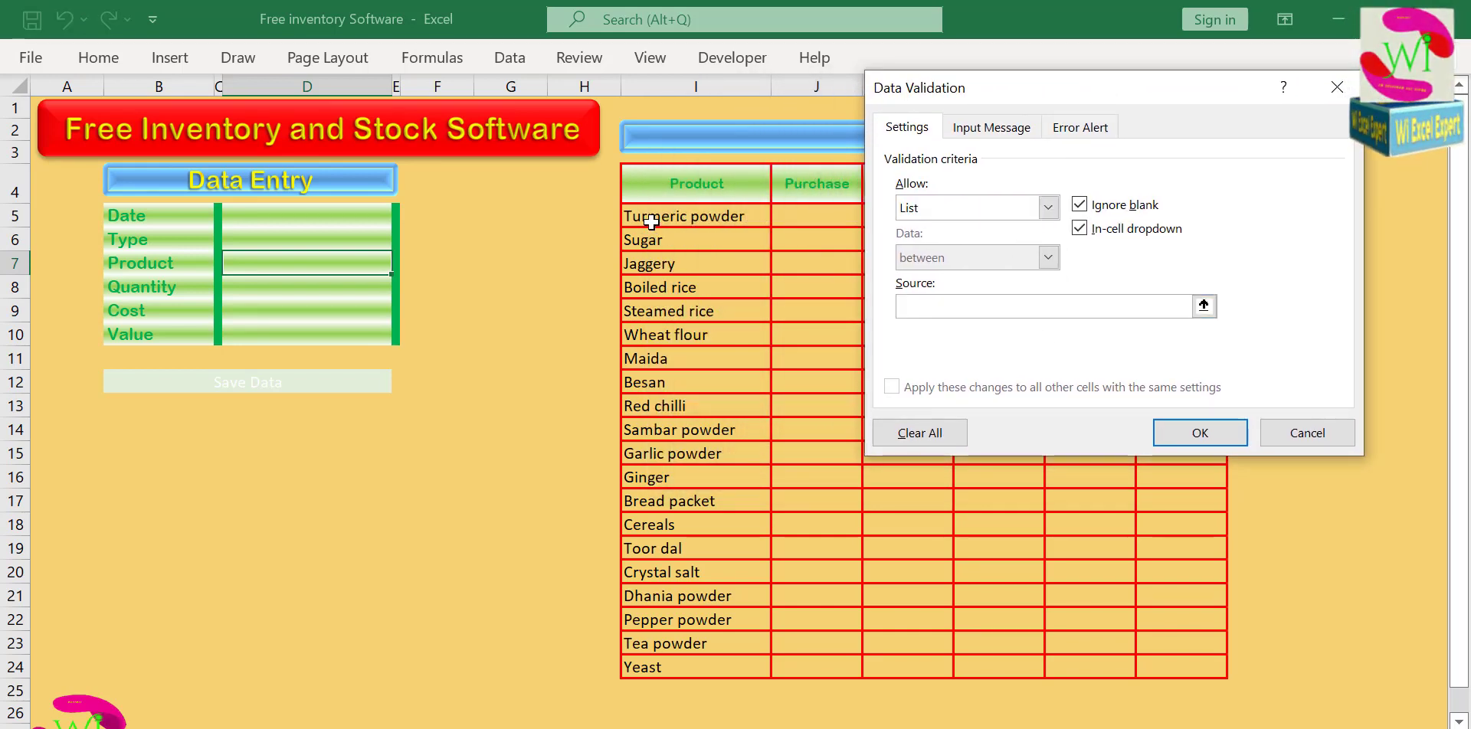
left_click_drag(653, 216, 653, 668)
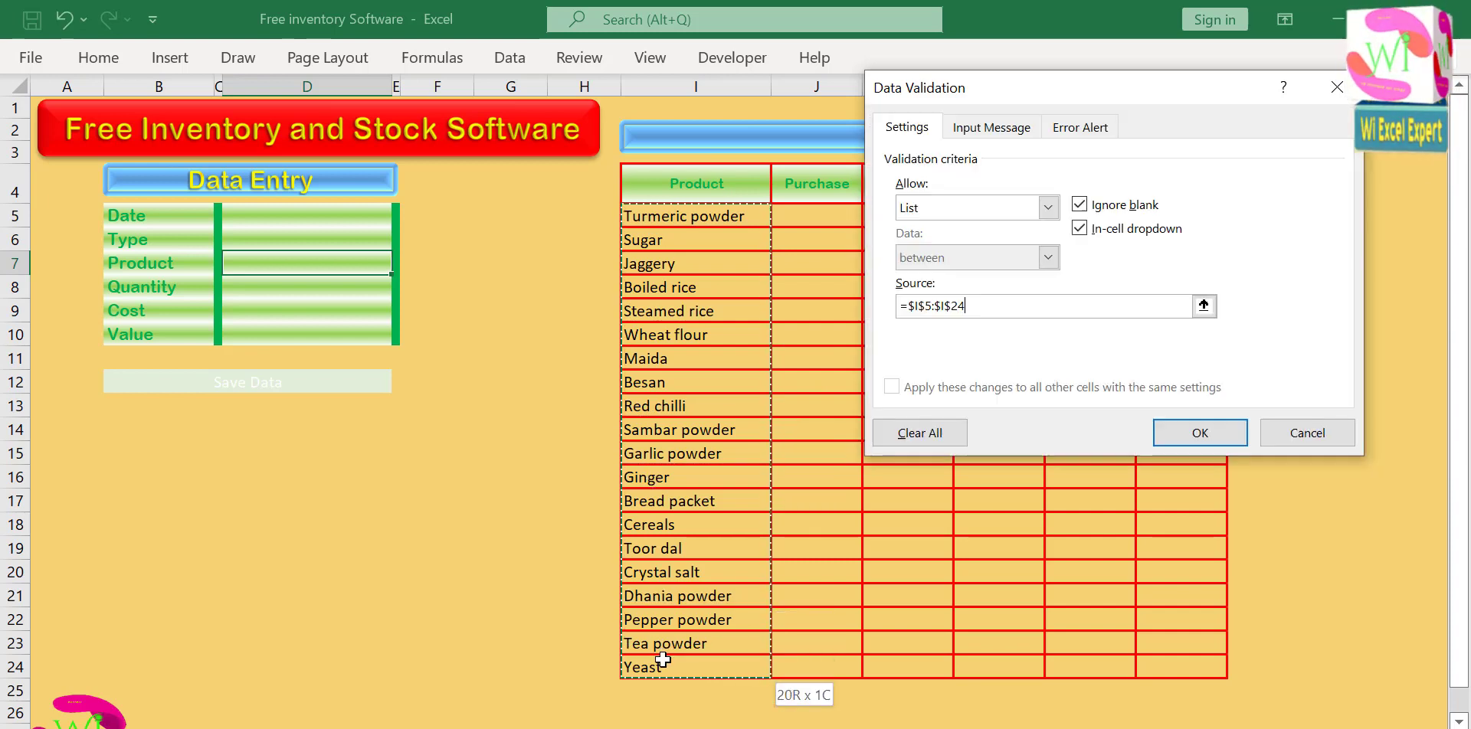
left_click(1201, 433)
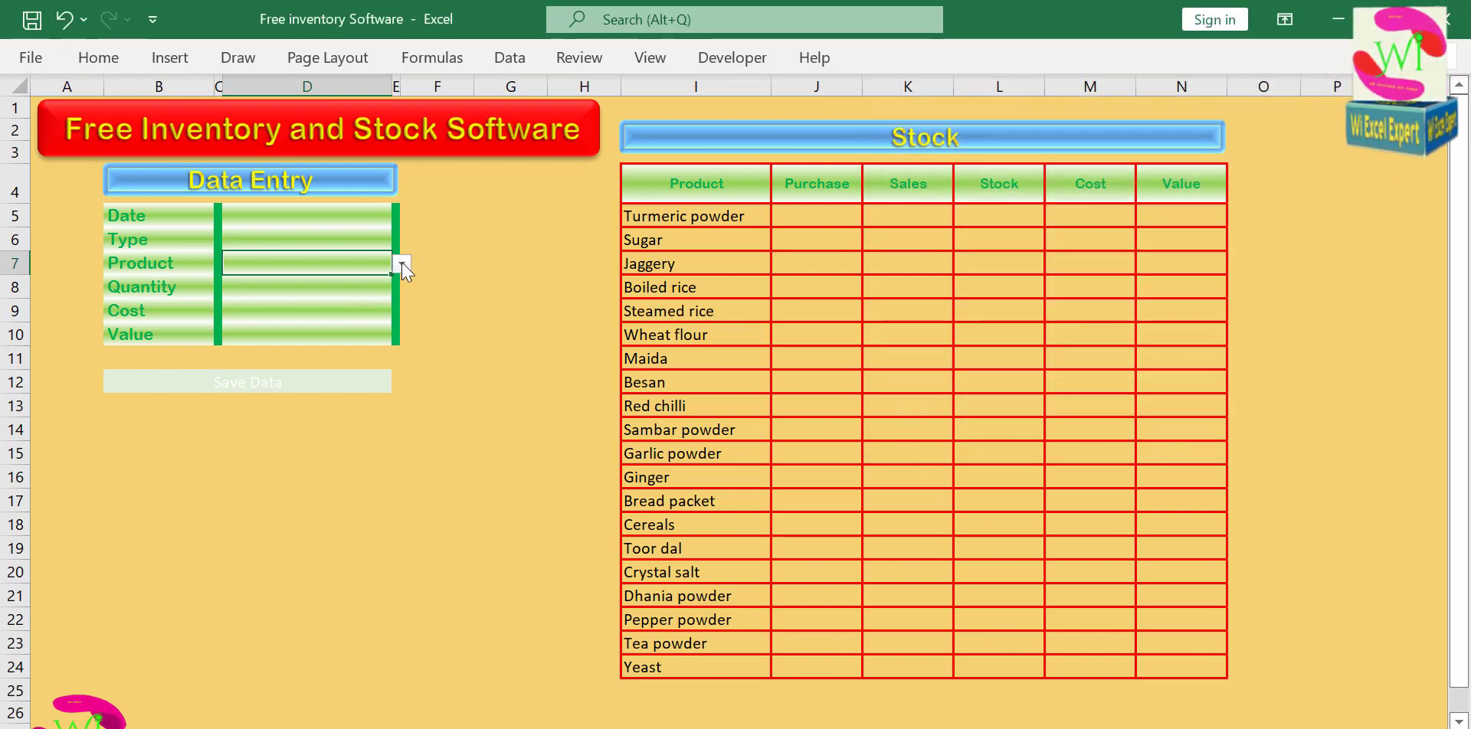
Check the choices in the Product dropdown in D7 without picking one, and look over the Quantity, Cost and Value fields.
left_click(402, 265)
mouse_move(397, 317)
left_mouse_down()
mouse_move(398, 367)
mouse_move(398, 314)
left_mouse_up()
key("Escape")
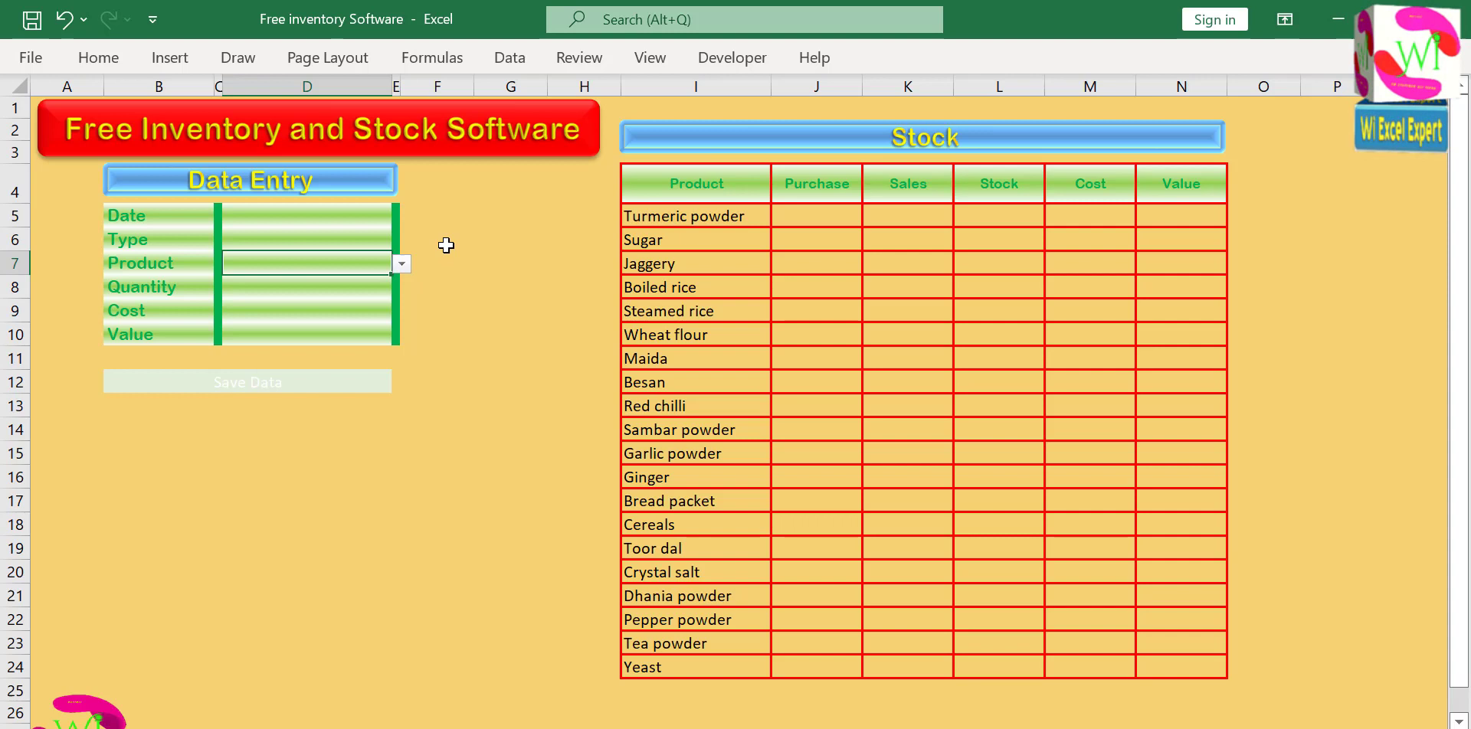
left_click(321, 294)
left_click(306, 310)
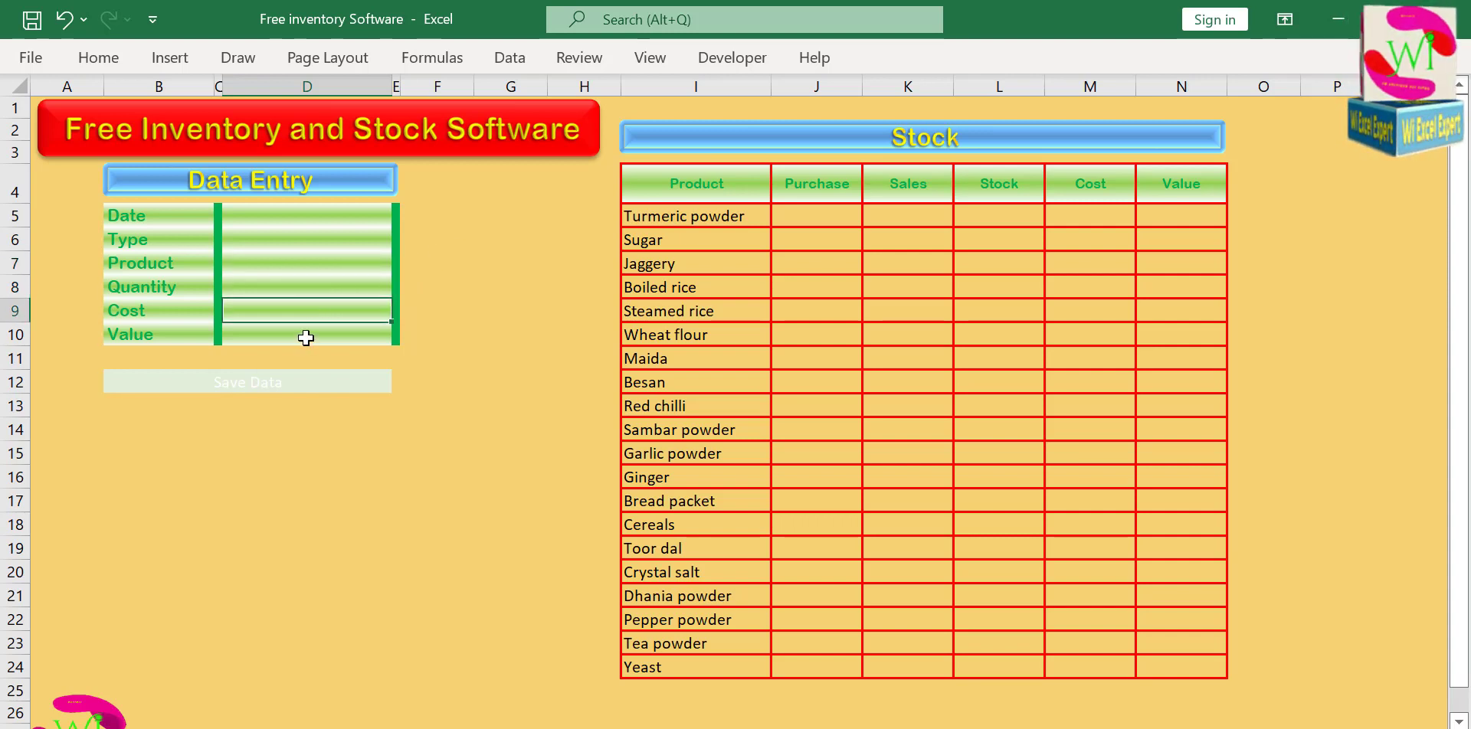
left_click(304, 336)
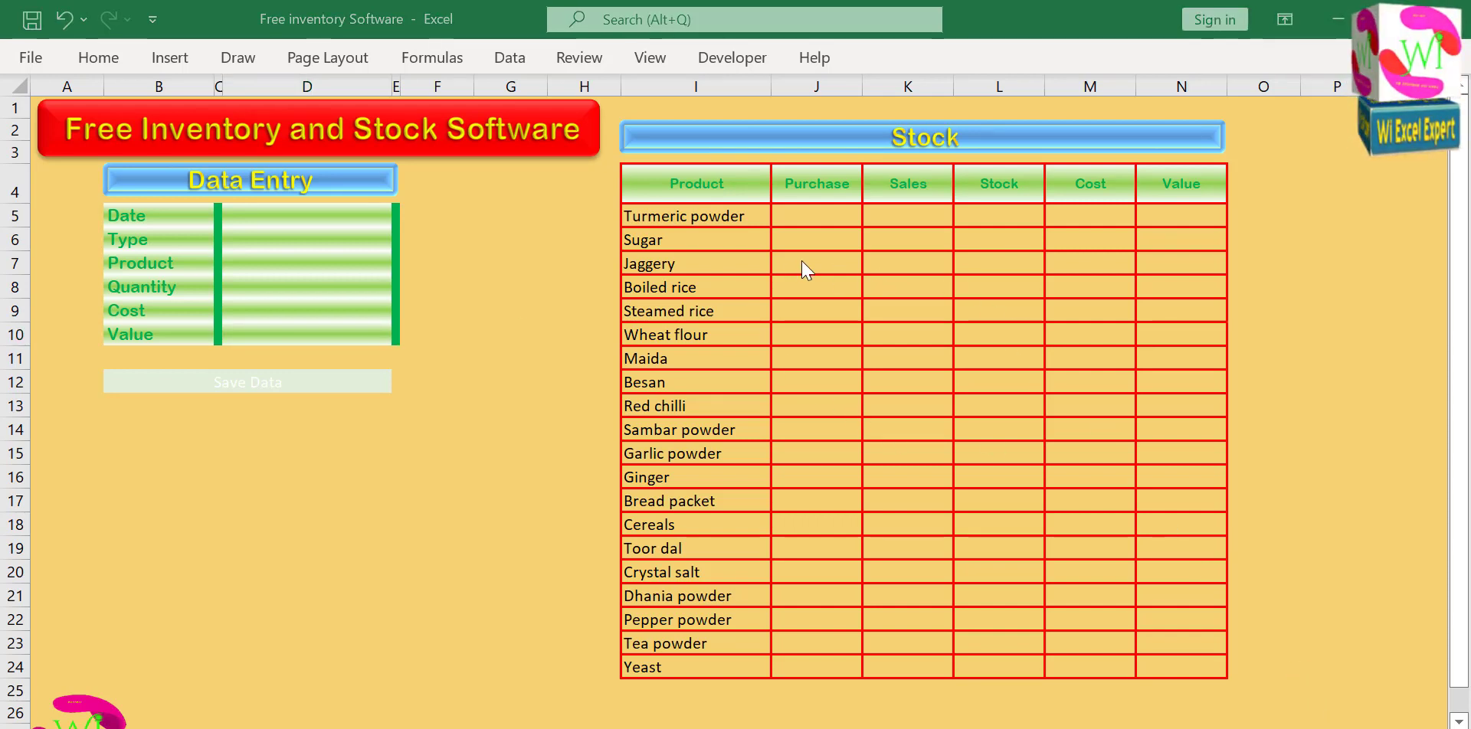
Enter the first costs in the Stock table: 100 for Turmeric powder, 95 for Sugar and 80 for Jaggery.
left_click(798, 213)
left_click(1101, 213)
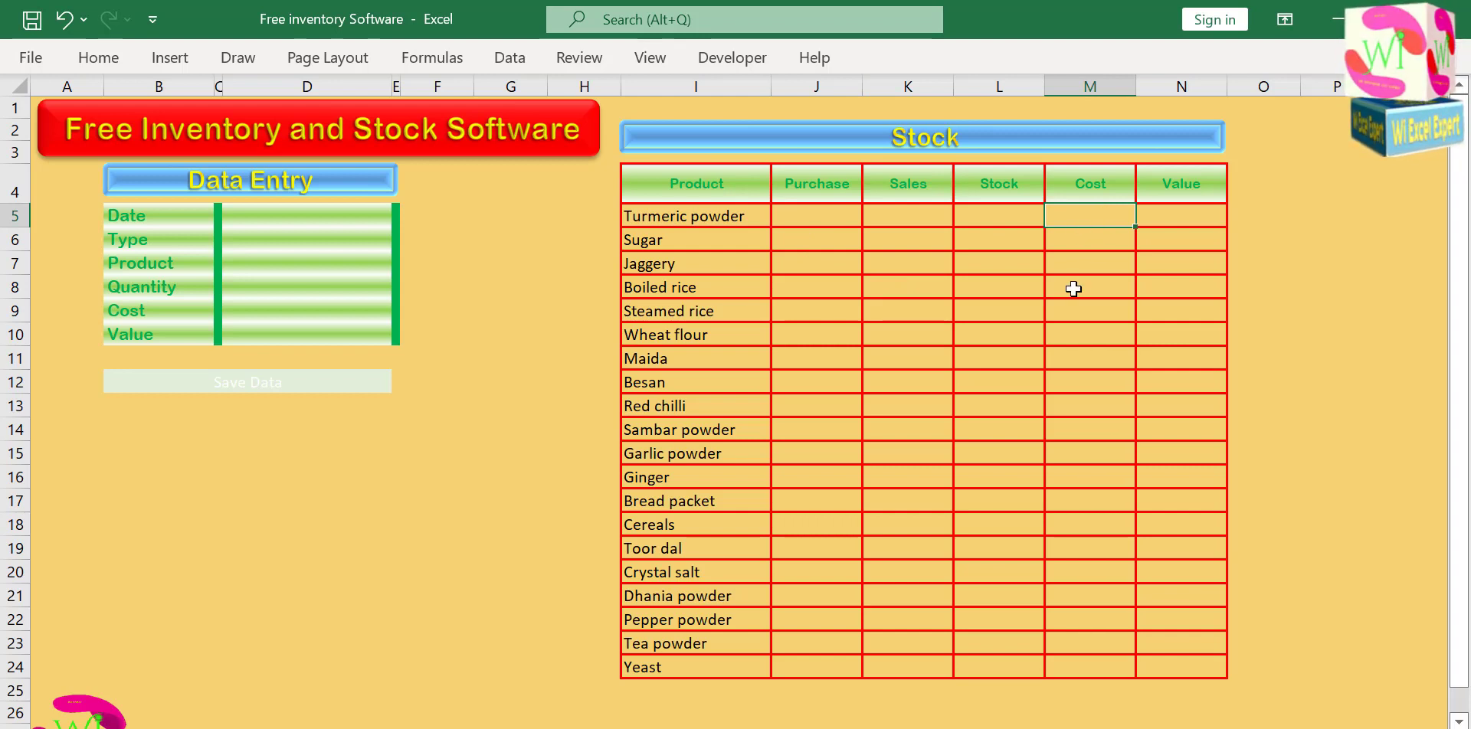
type("100")
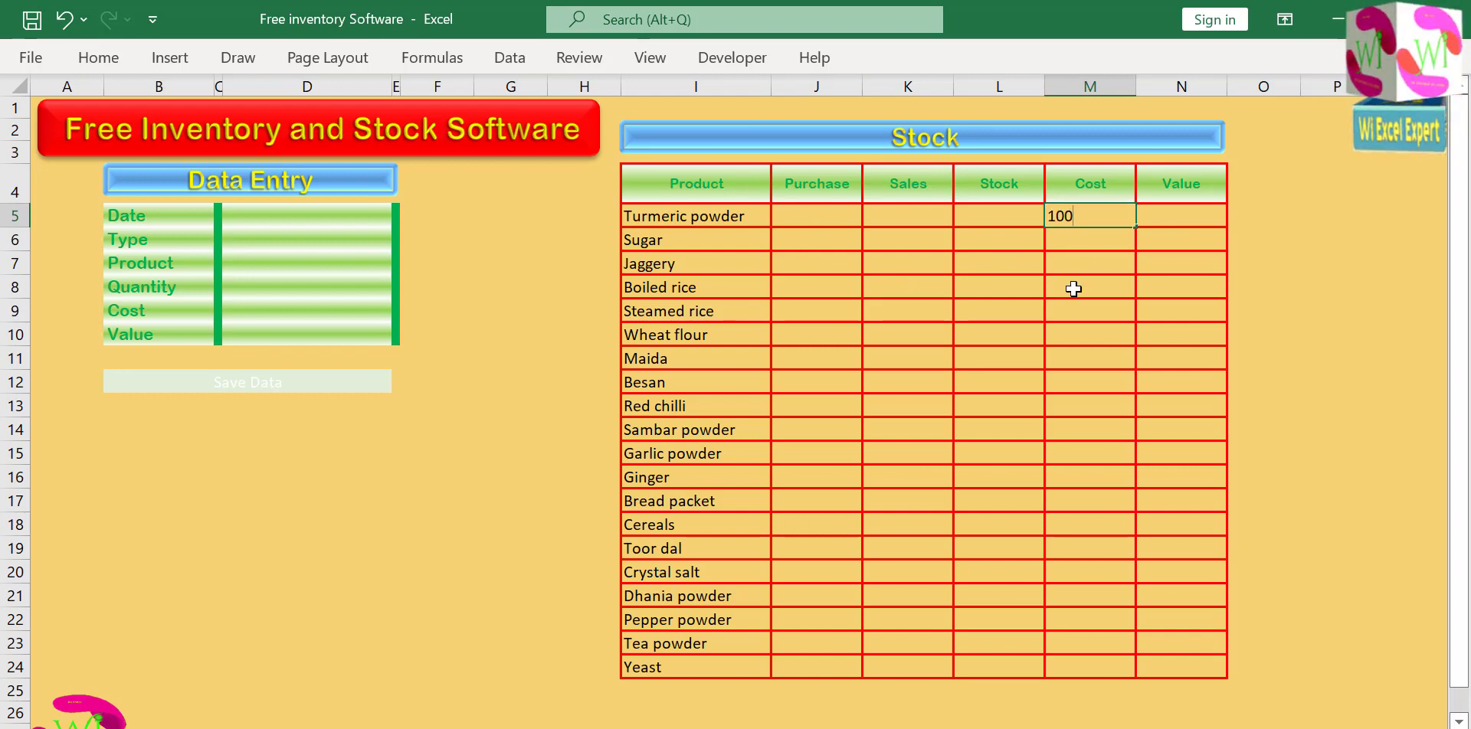
key("Return")
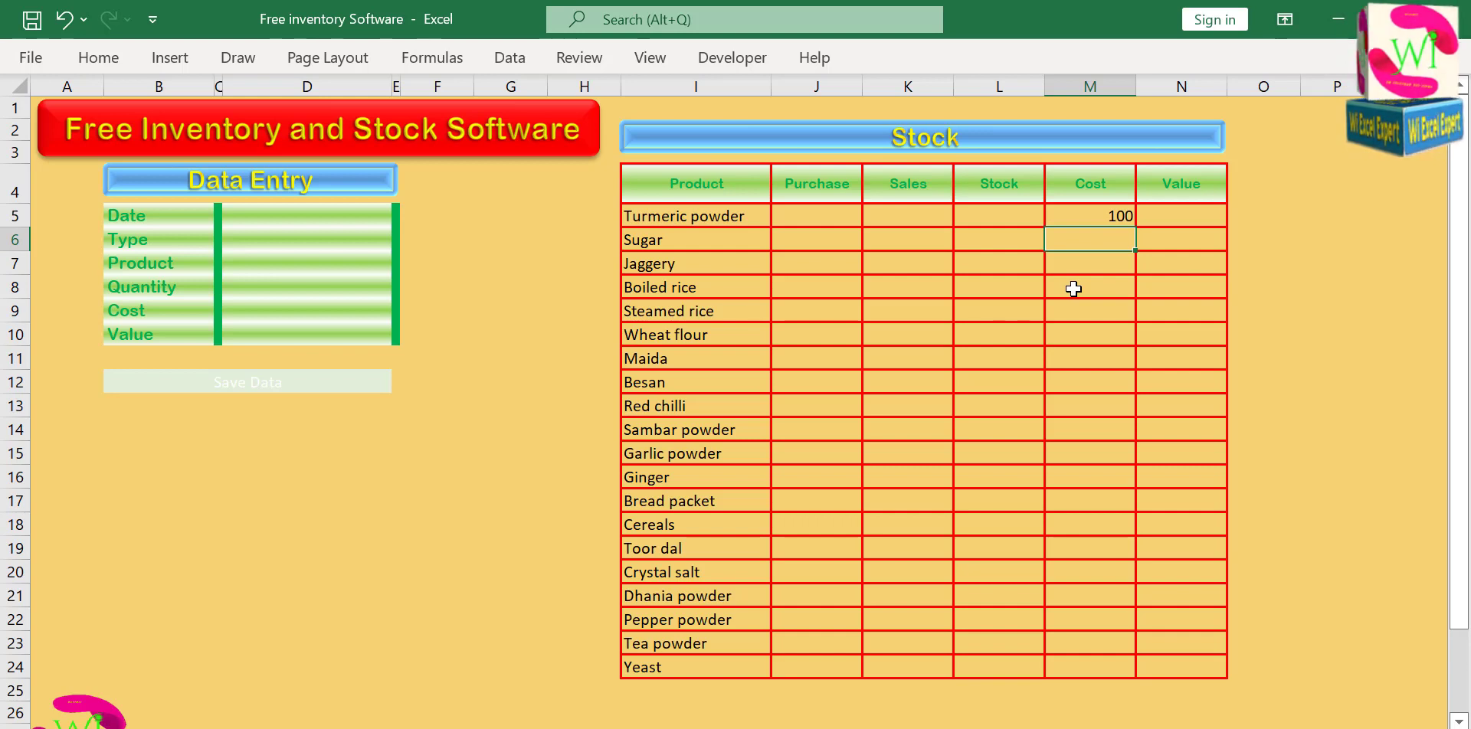
key("Return")
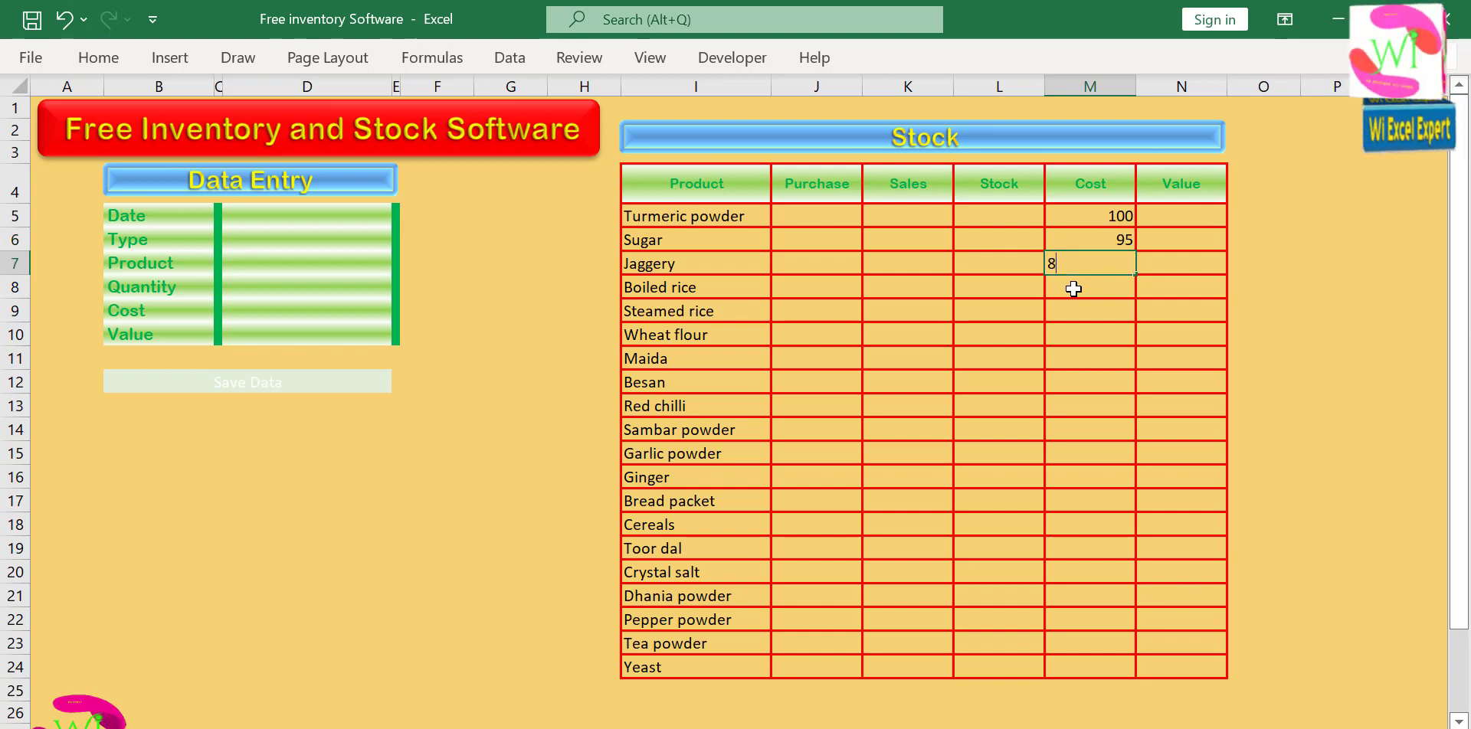
key("Return")
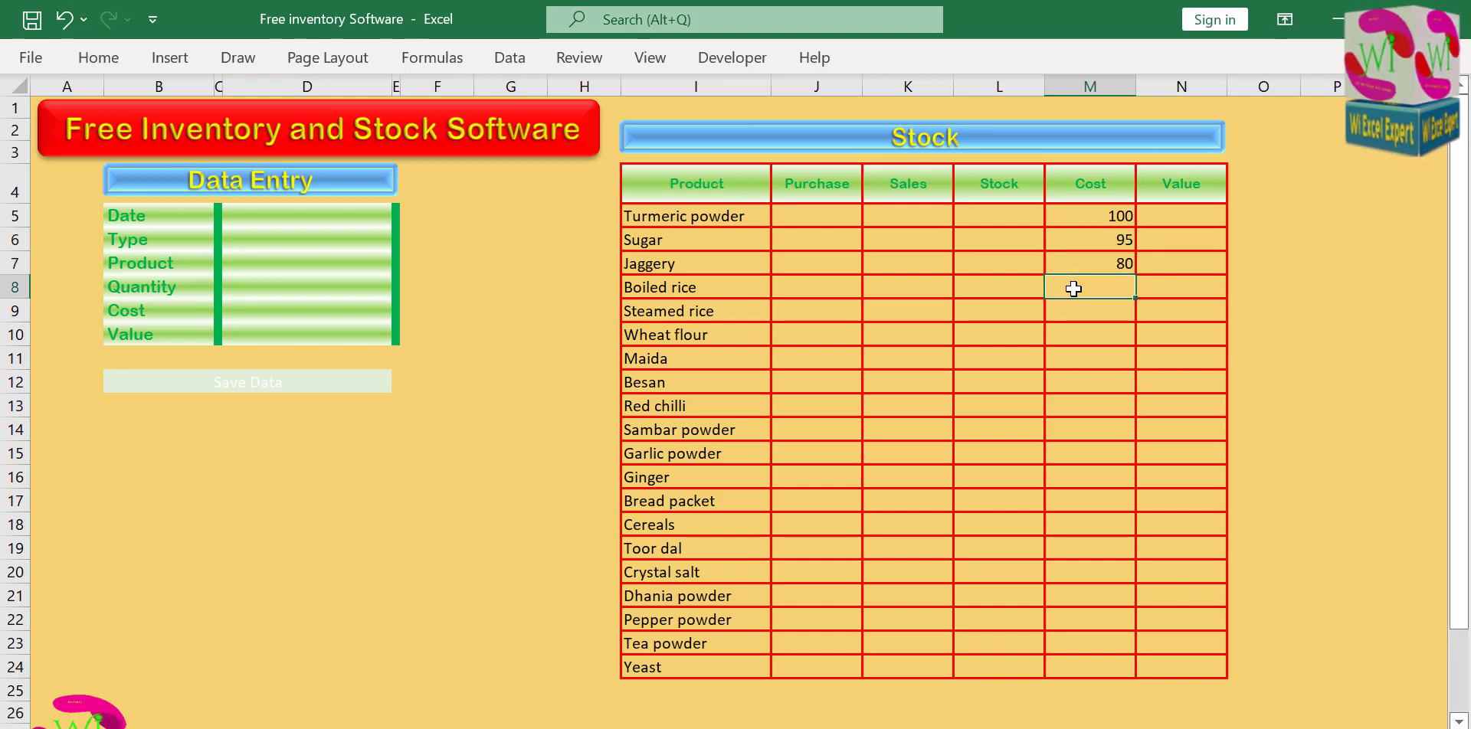
Enter the costs 150 for Boiled rice, 160 for Steamed rice and 45 for Wheat flour in the Stock table.
type("150")
key("Return")
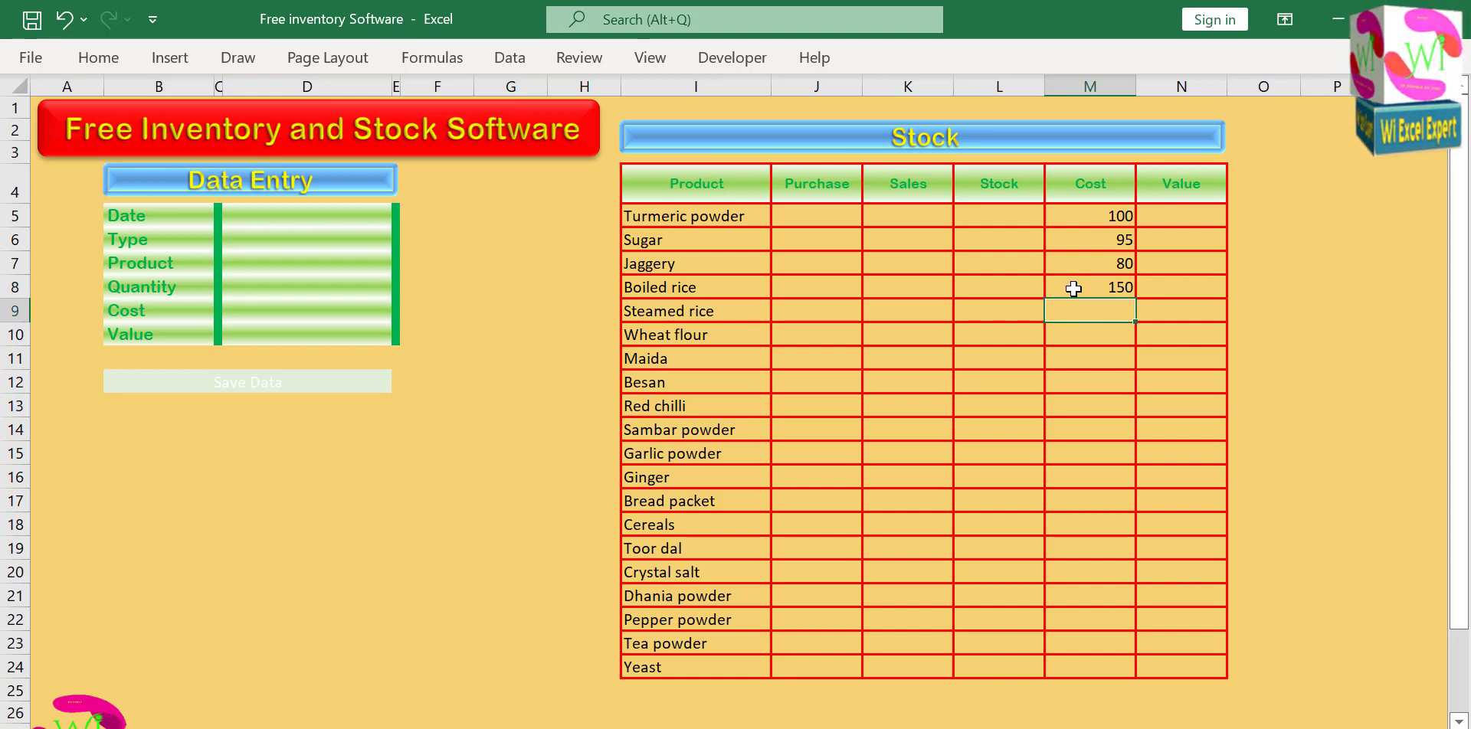
type("160")
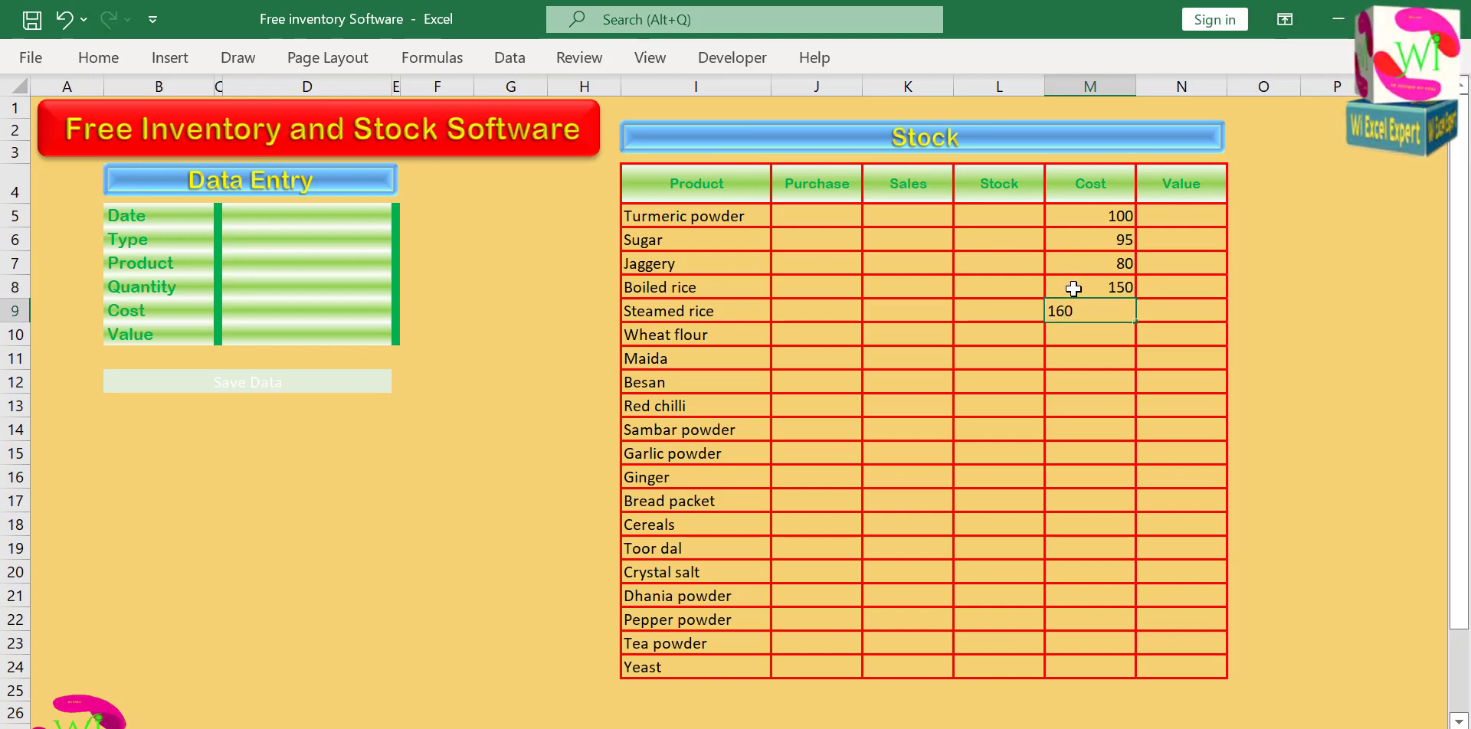
key("Return")
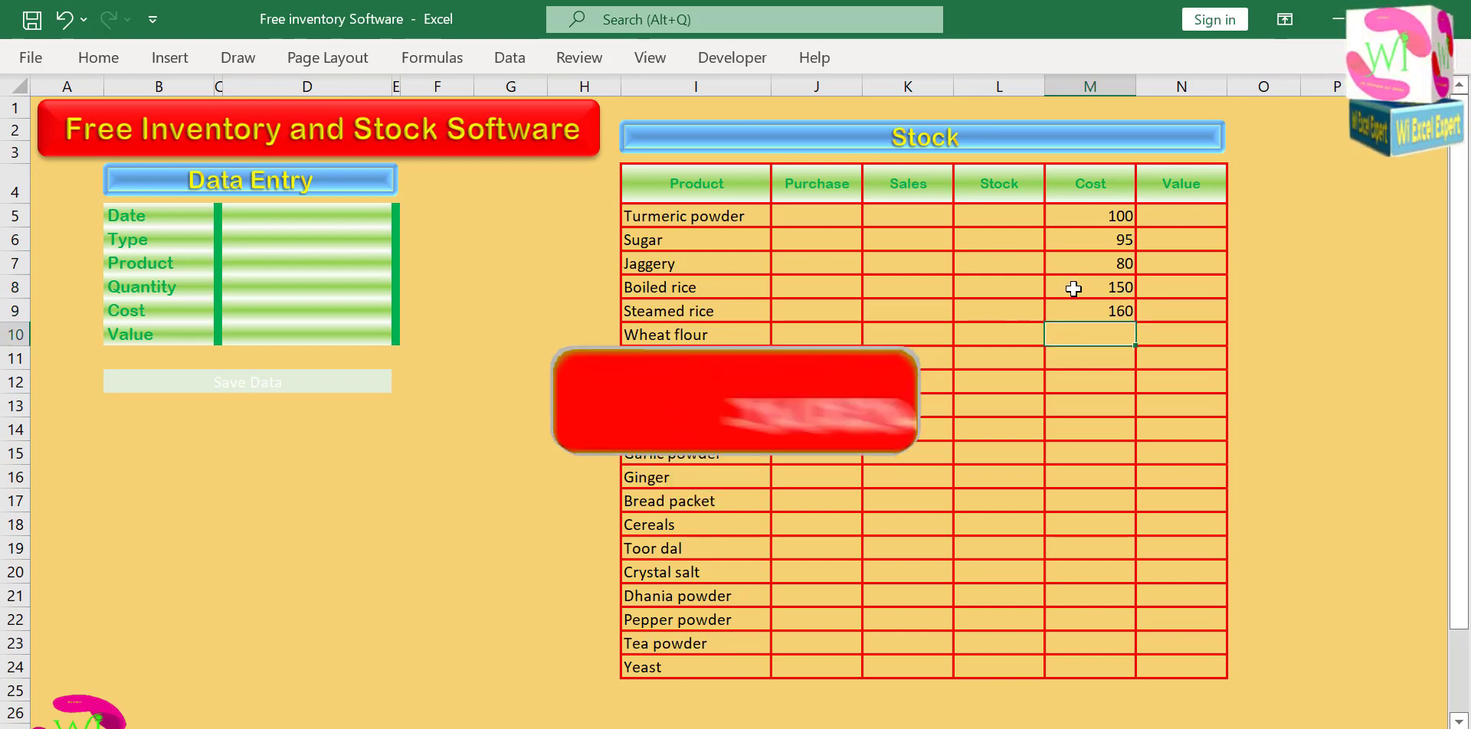
type("45")
key("Return")
Enter the costs 35 for Maida, 42 for Besan and 60 for Red chilli in the Stock table.
type("35")
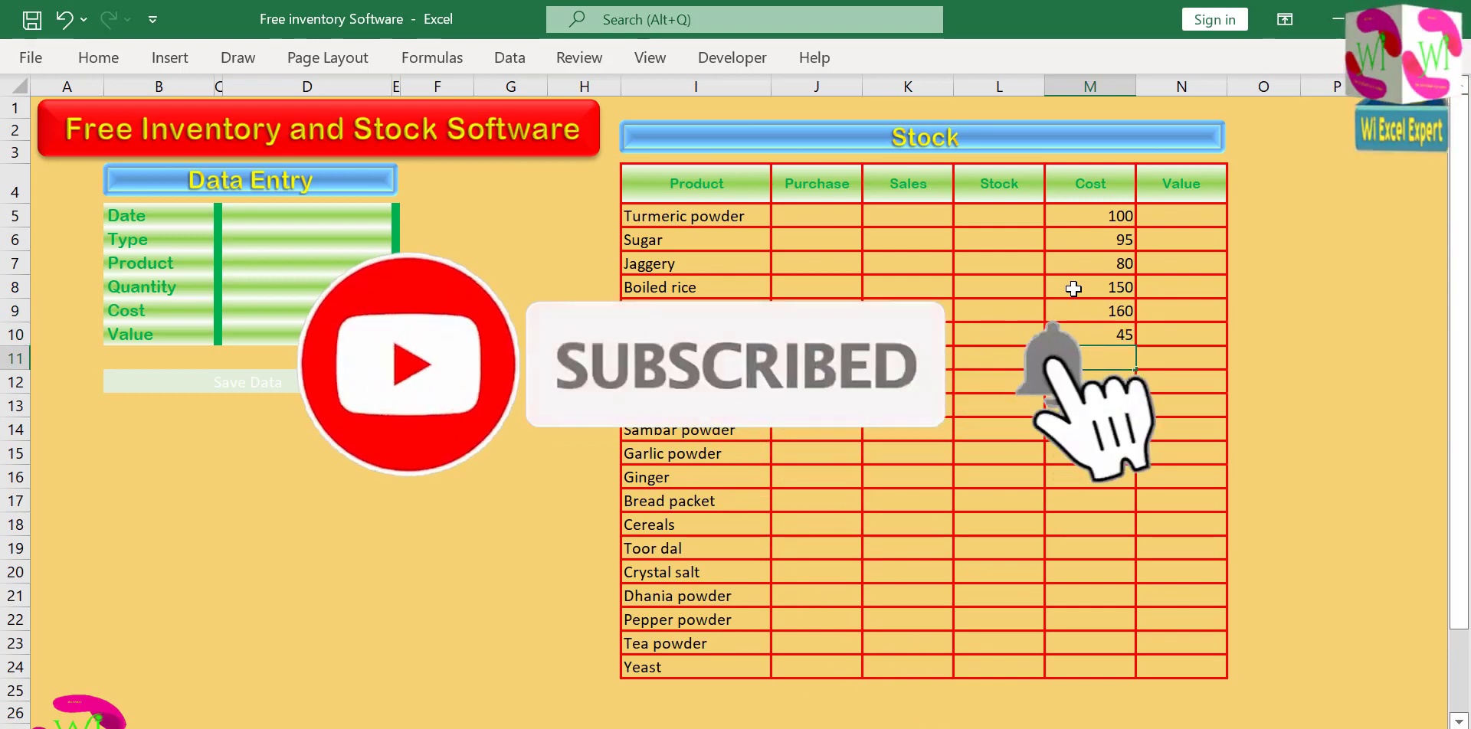
key("Return")
type("42")
key("Return")
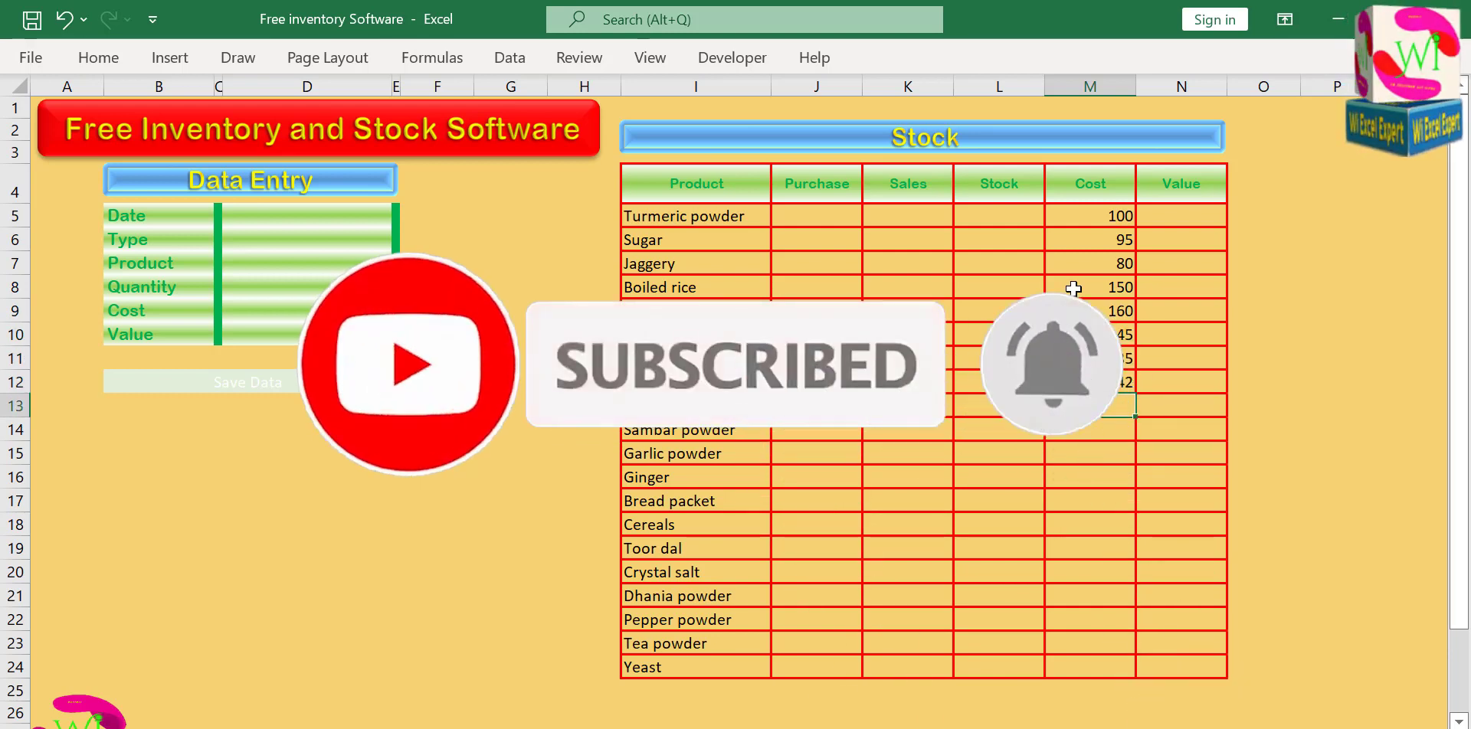
type("60")
key("Return")
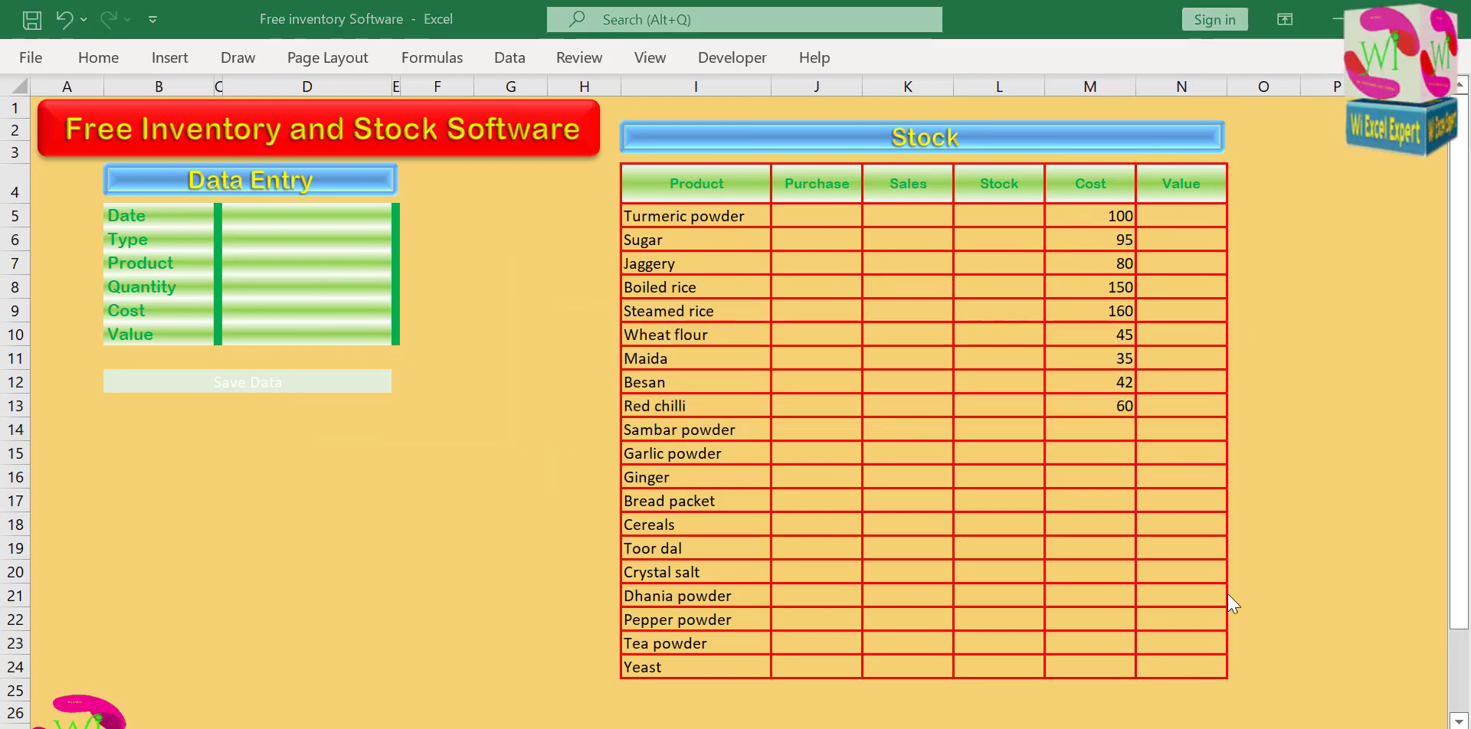
Enter the costs 75 for Sambar powder, 10 for Garlic powder and 20 for Ginger in the Stock table.
left_click(1100, 422)
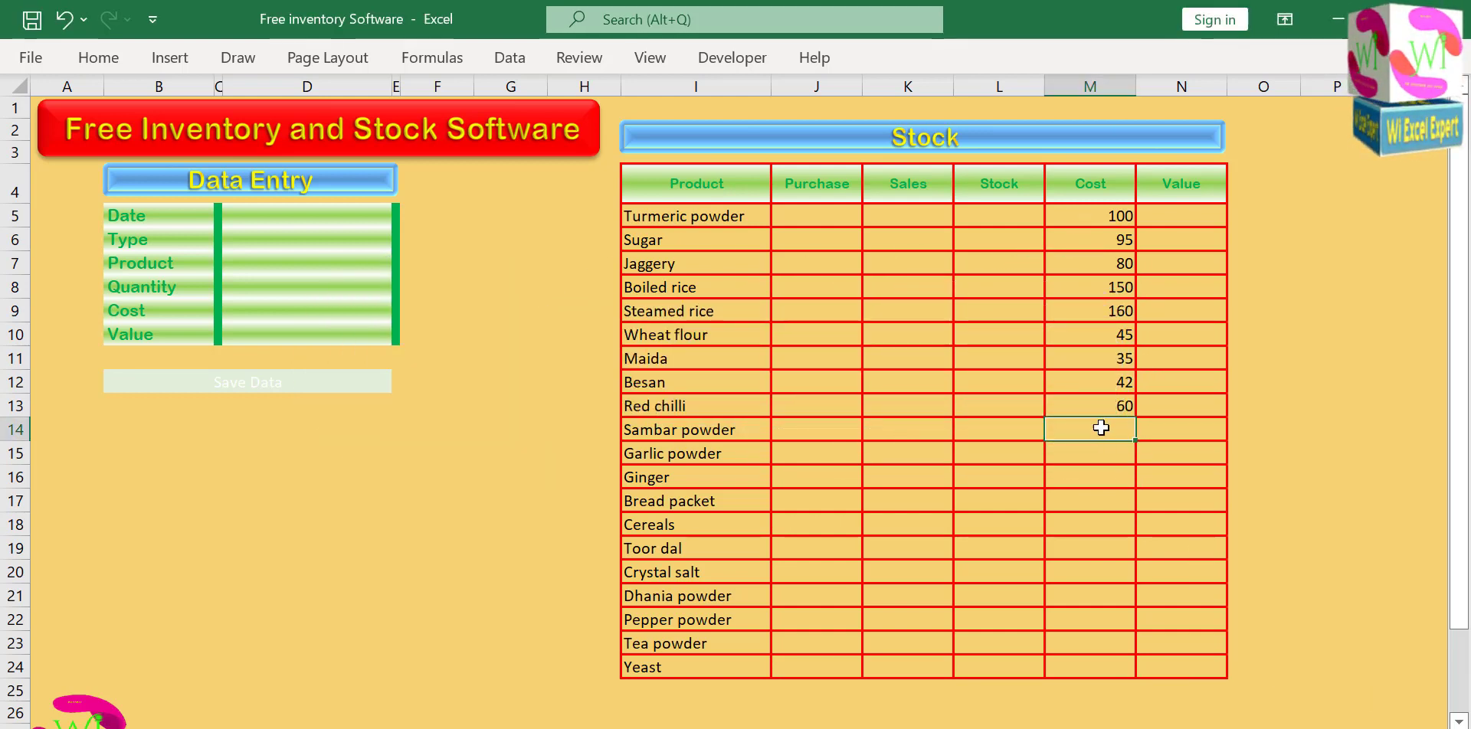
type("75")
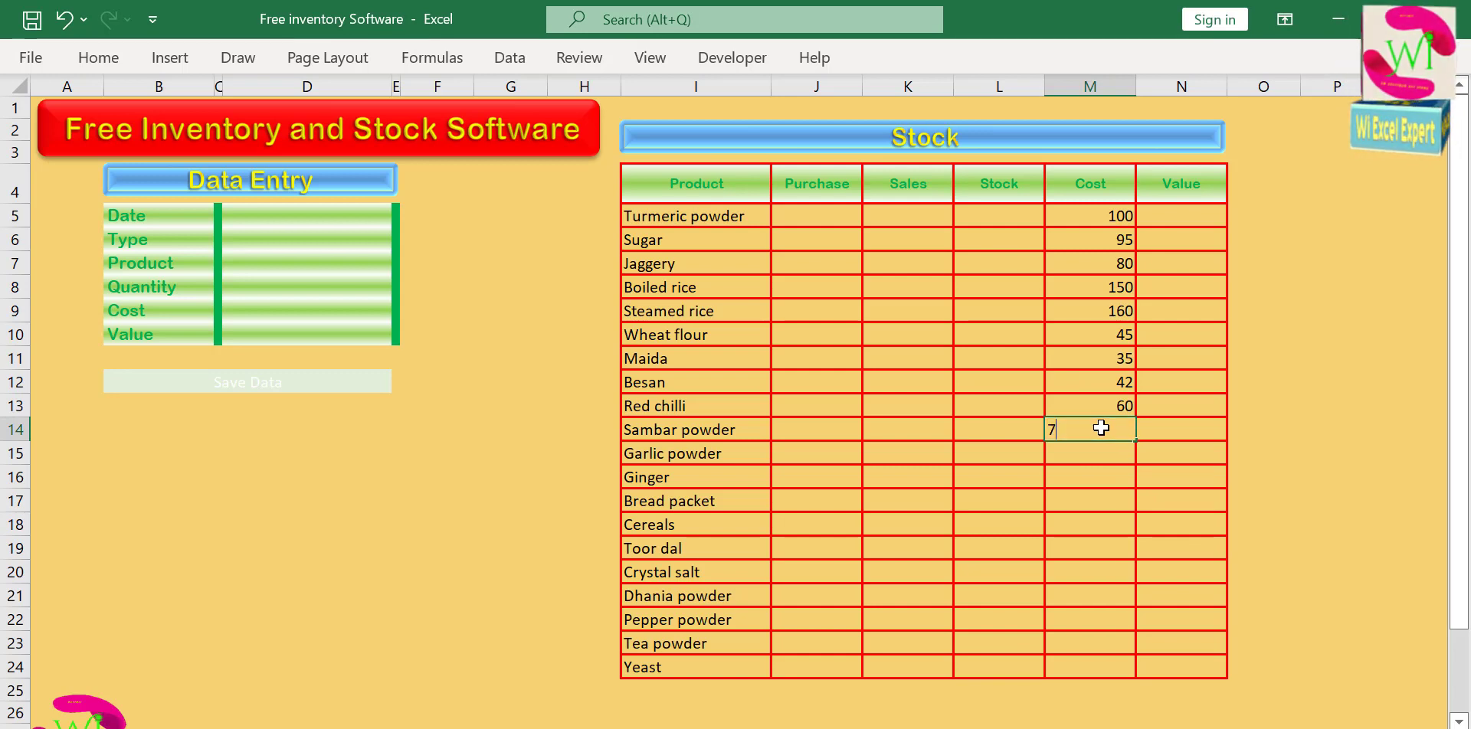
key("Return")
type("10")
key("Return")
type("20")
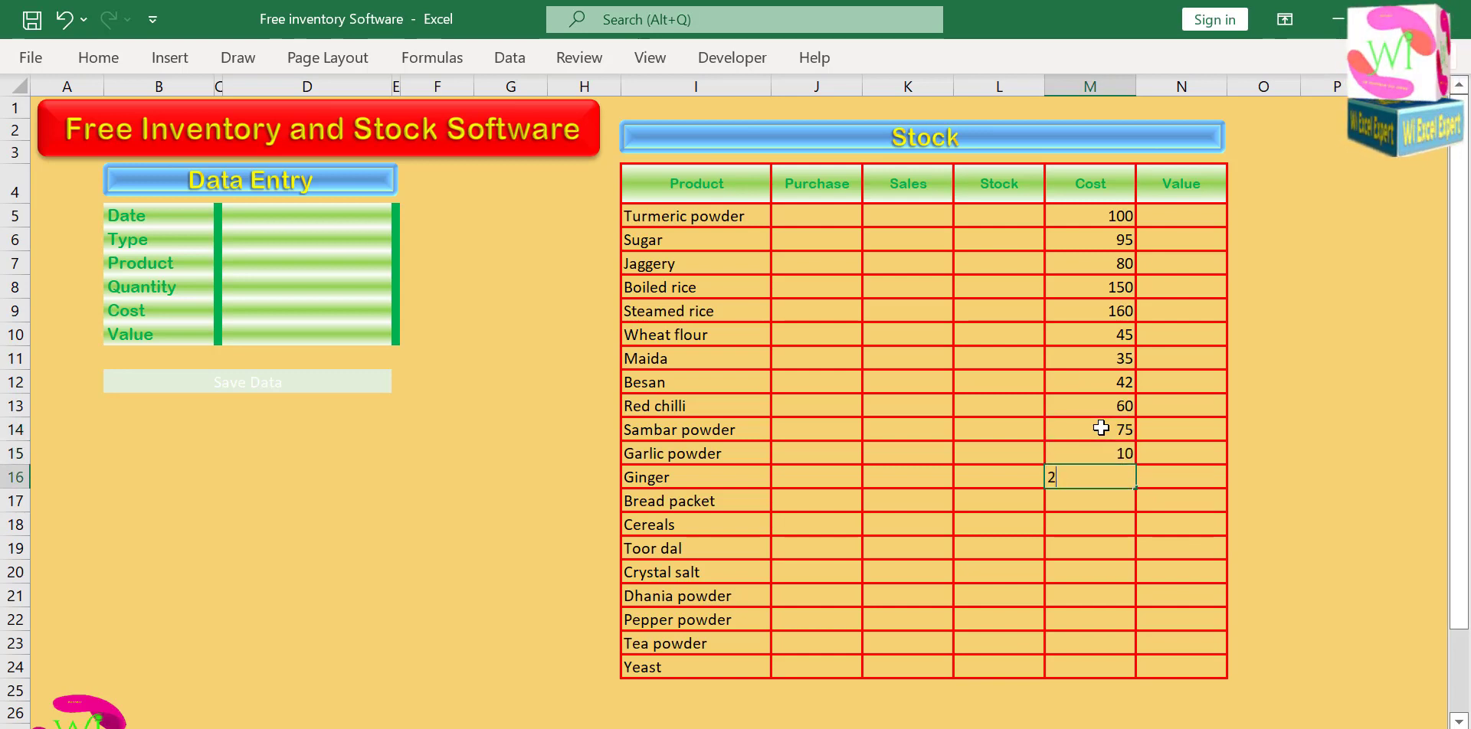
key("Return")
Enter the costs 30 for Bread packet, 40 for Cereals, 50 for Toor dal and 60 for Crystal salt.
type("30")
key("Return")
type("40")
key("Return")
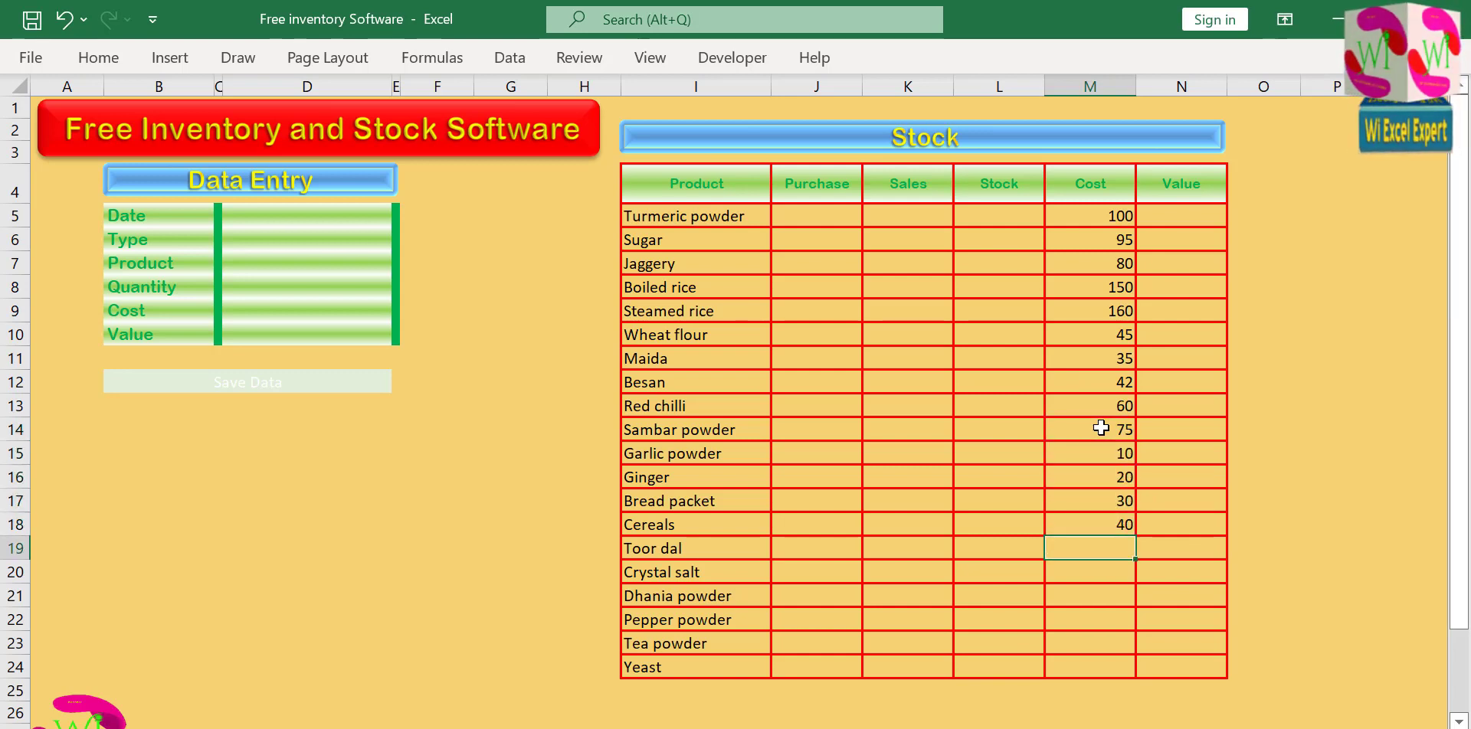
type("50")
key("Return")
type("60")
key("Return")
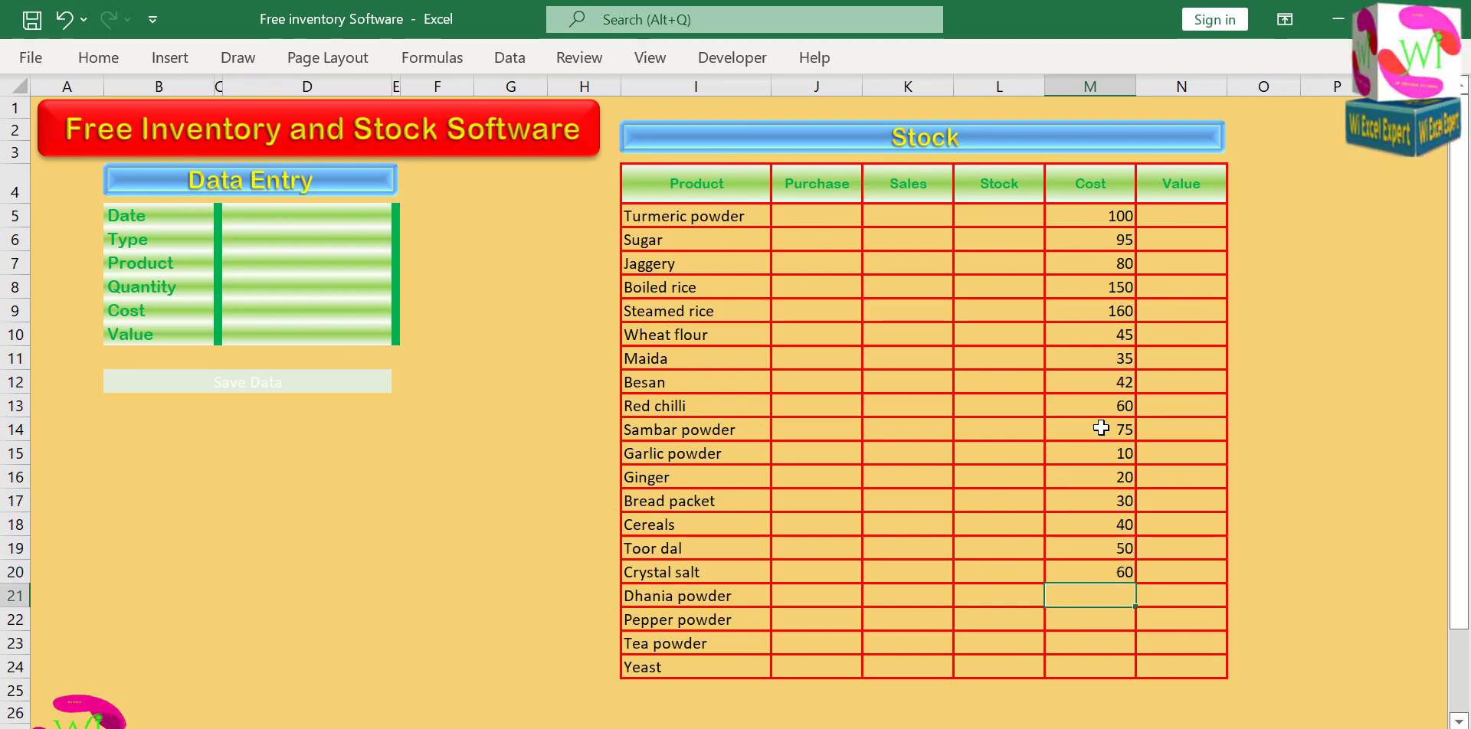
Complete the Cost column with 15 for Dhania powder, 18 for Pepper powder, 5 for Tea powder and 35 for Yeast.
type("6")
type("15")
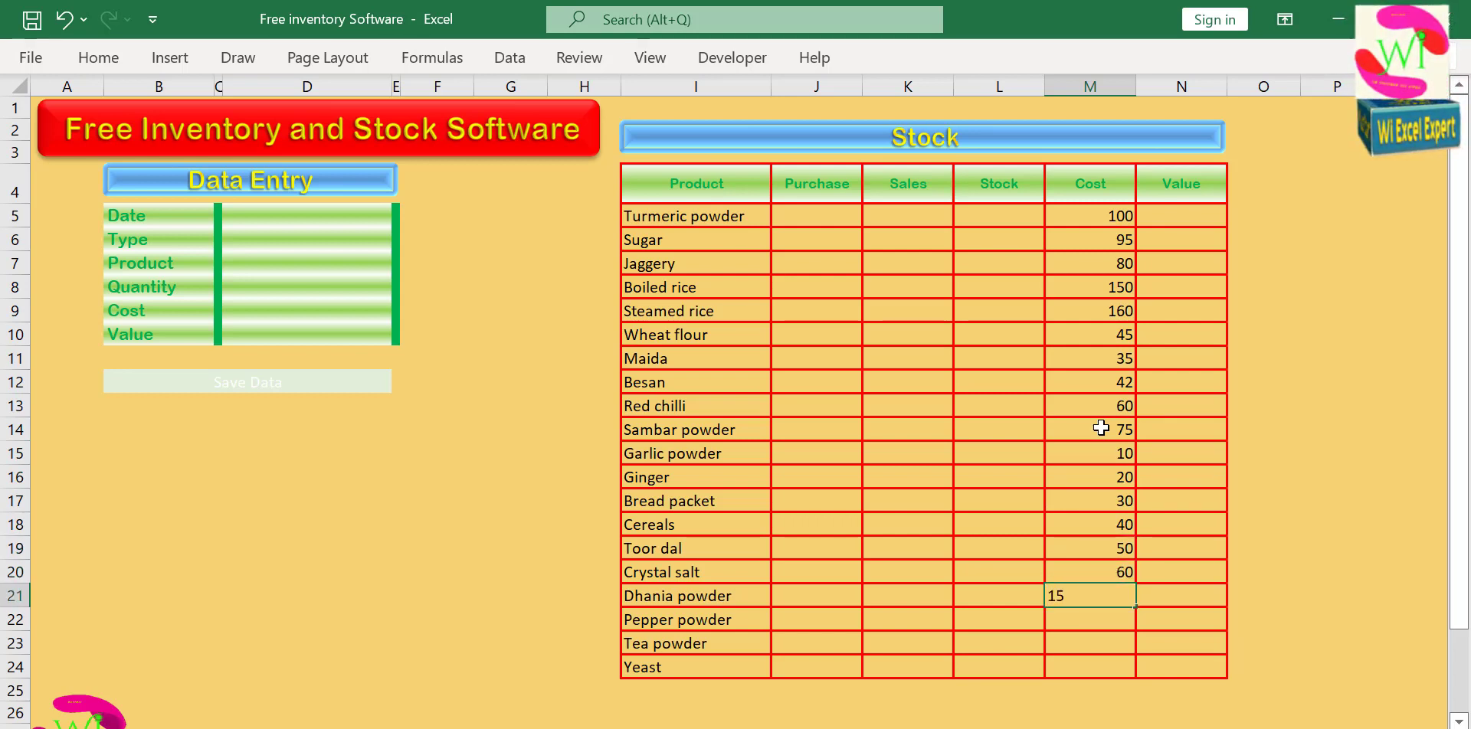
key("Return")
type("10")
key("Return")
type("5")
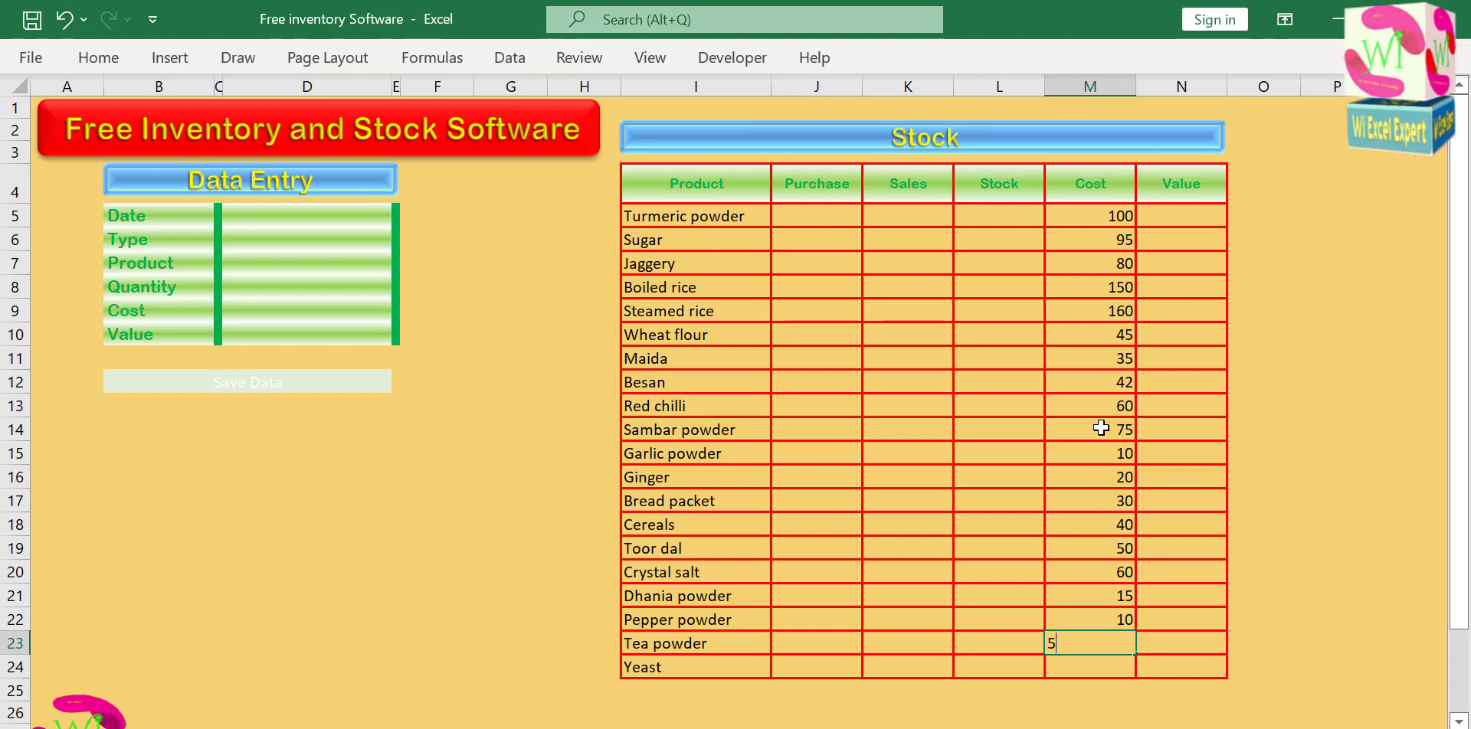
key("Return")
key("Up")
key("Up")
key("Return")
key("Return")
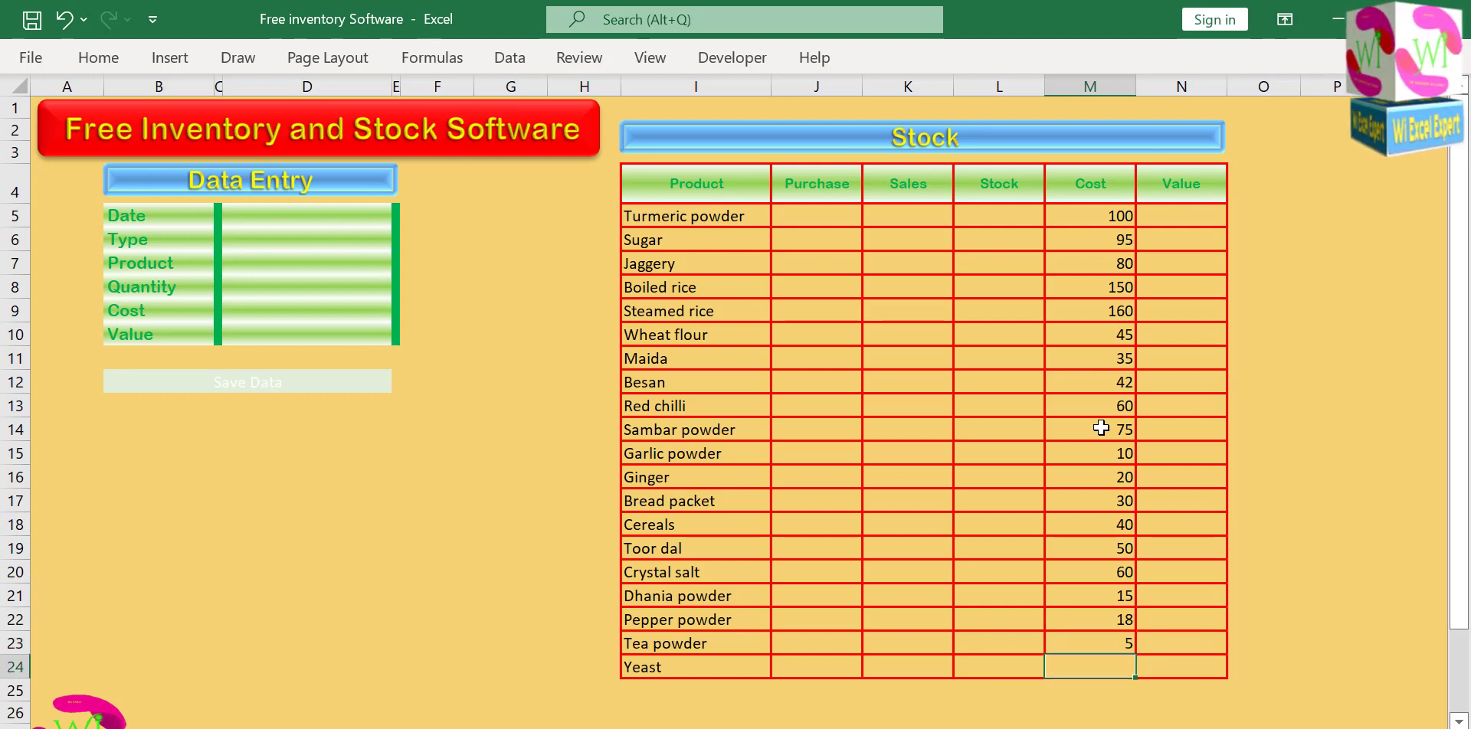
type("35")
key("Up")
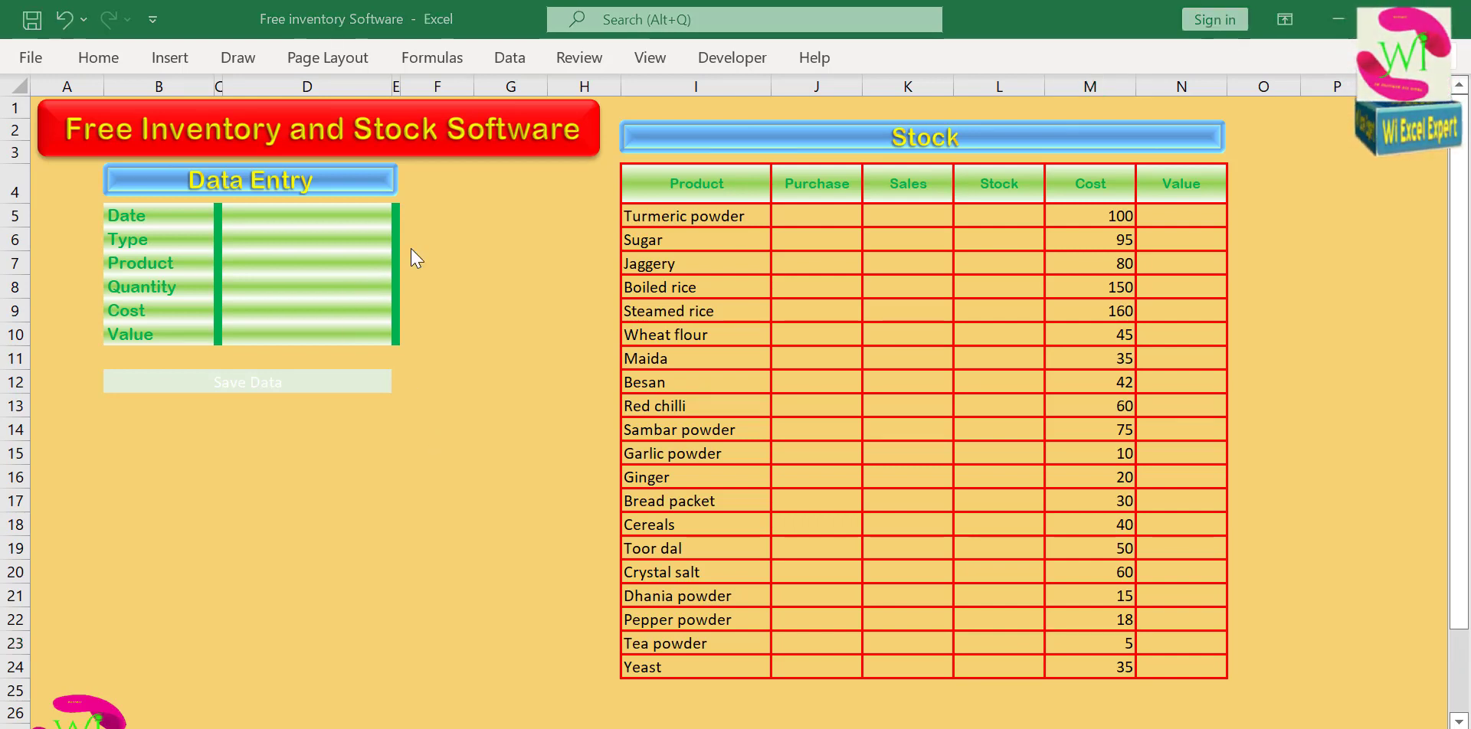
Choose Turmeric powder as the Product in the Data Entry form.
left_click(332, 263)
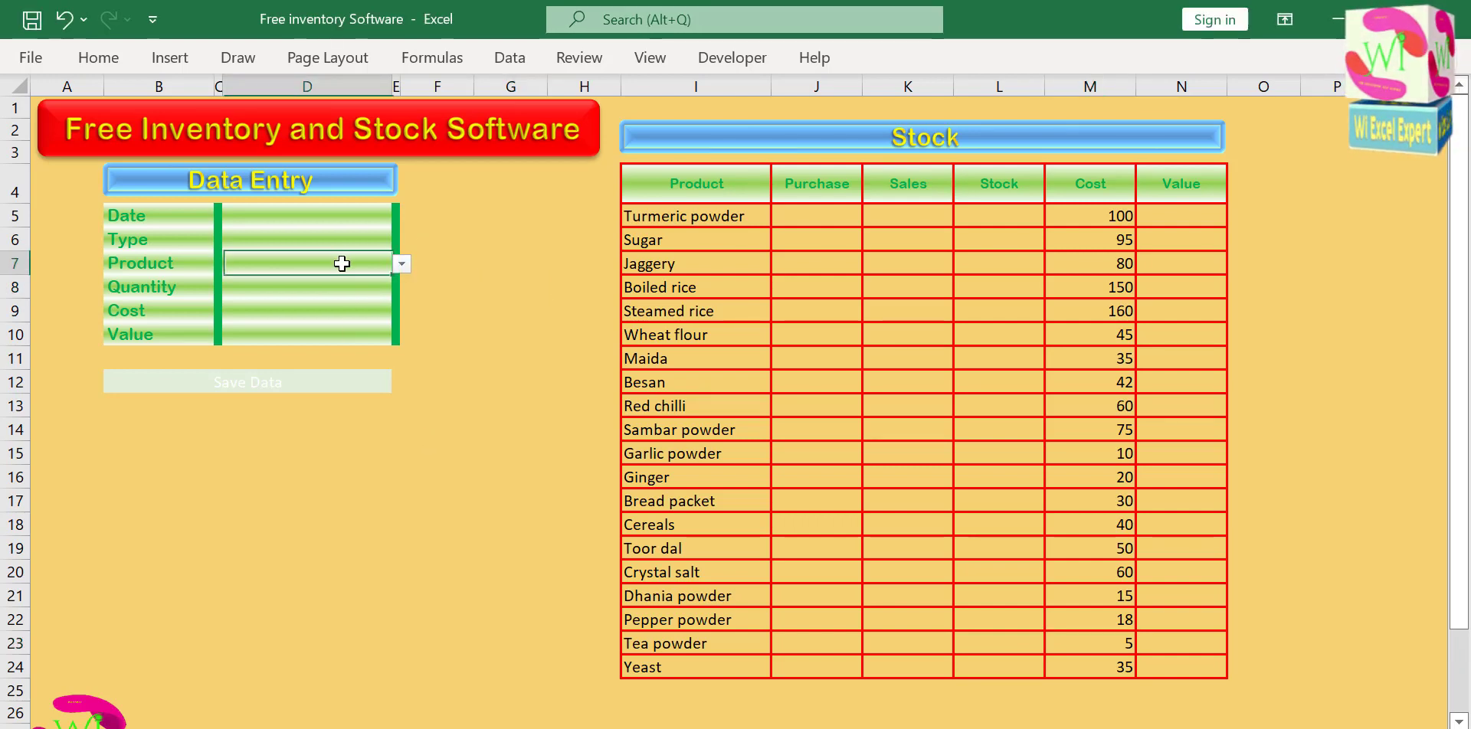
left_click(401, 264)
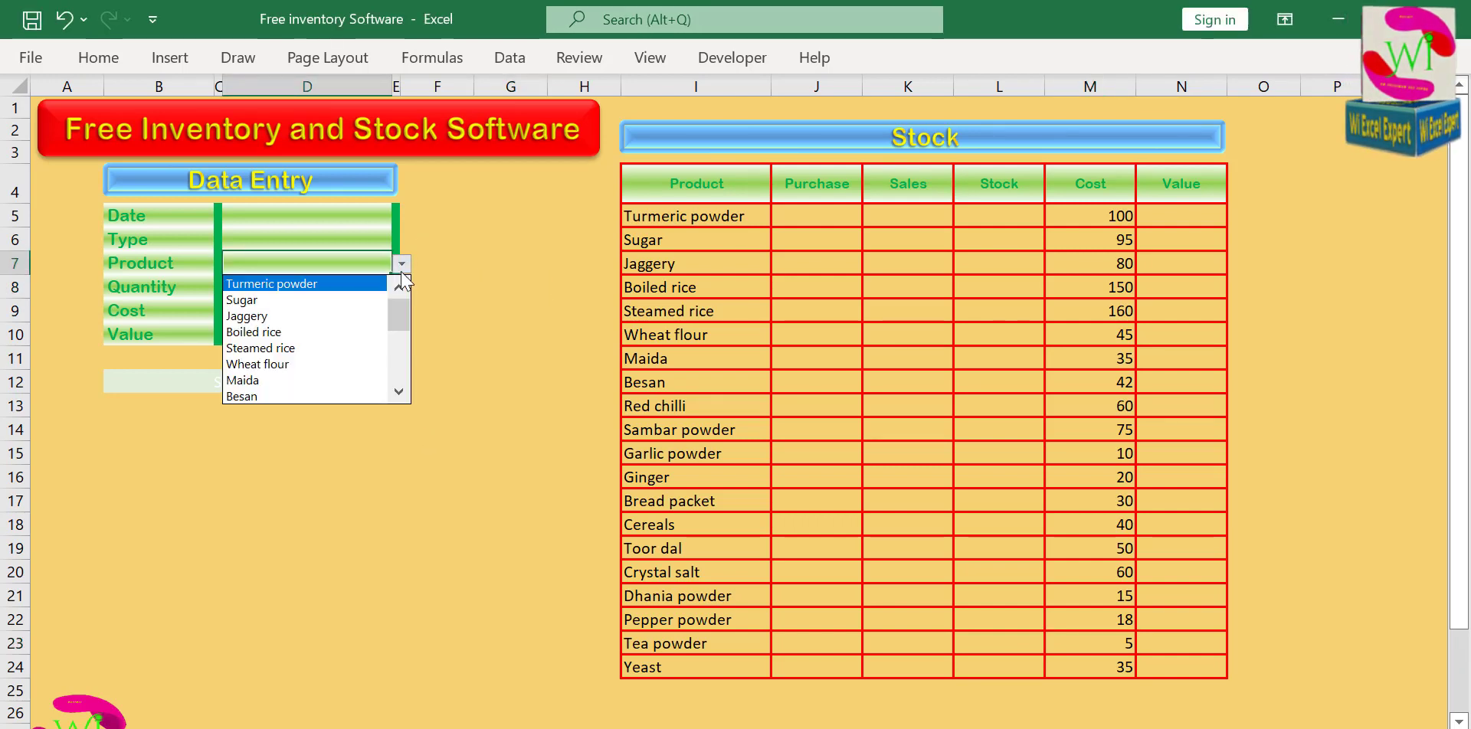
left_click(344, 284)
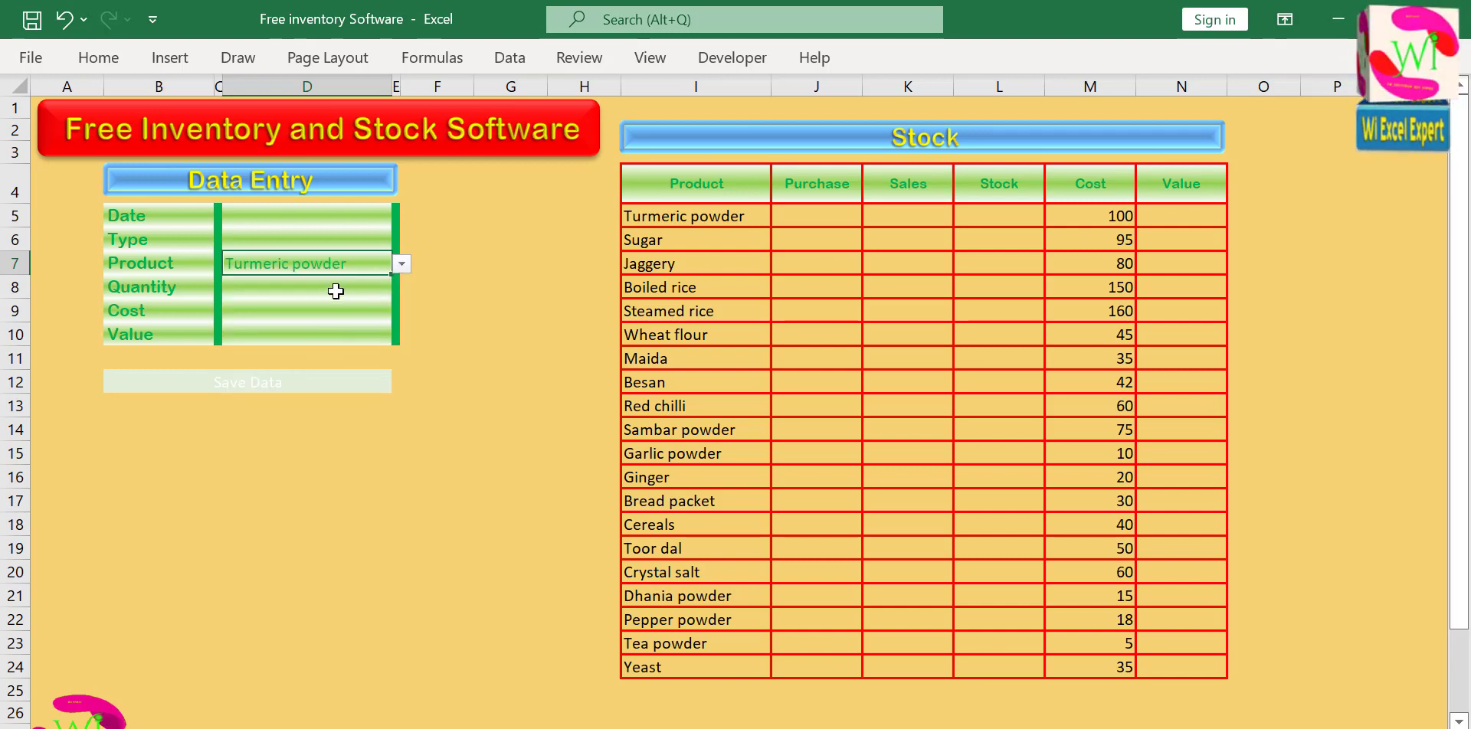
Begin a VLOOKUP formula in the Quantity cell of the Data Entry form.
left_click(343, 289)
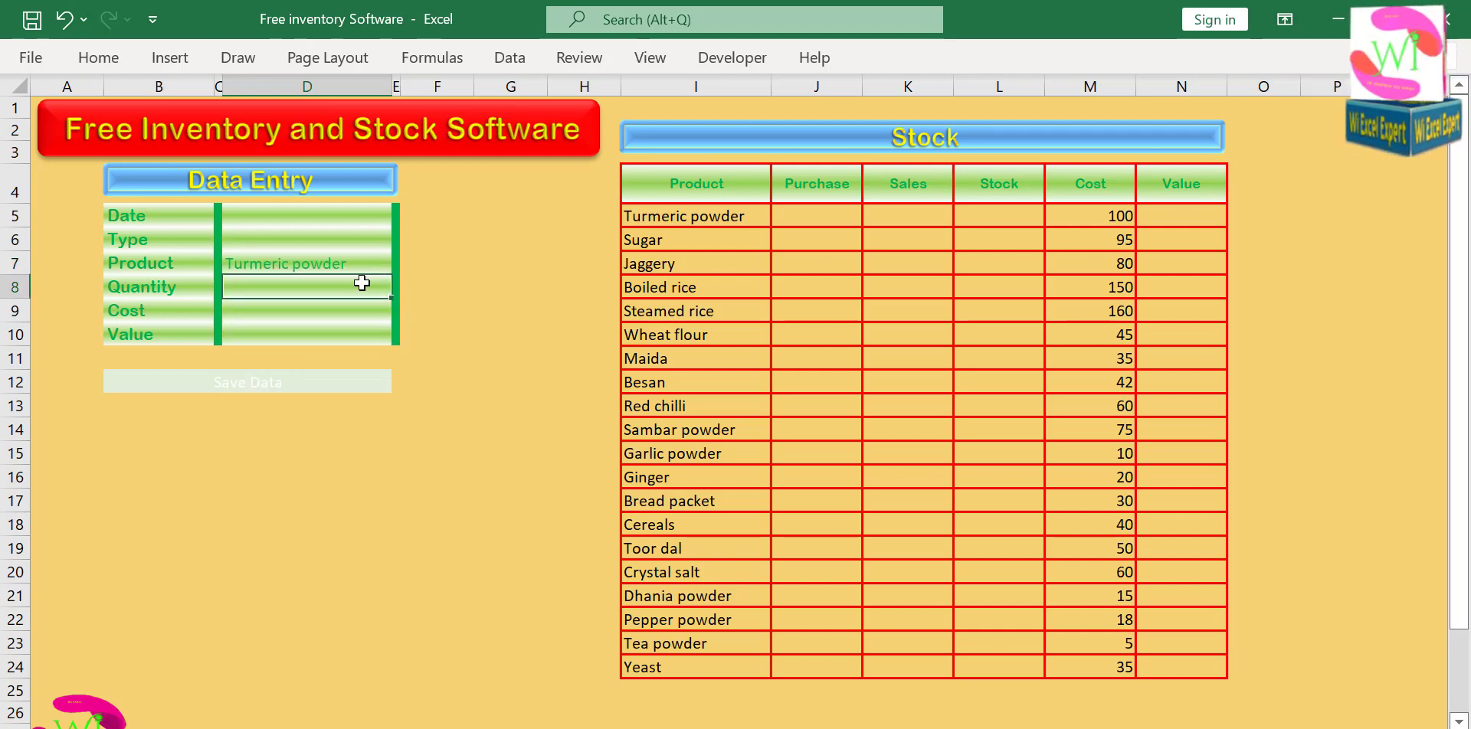
type("=v")
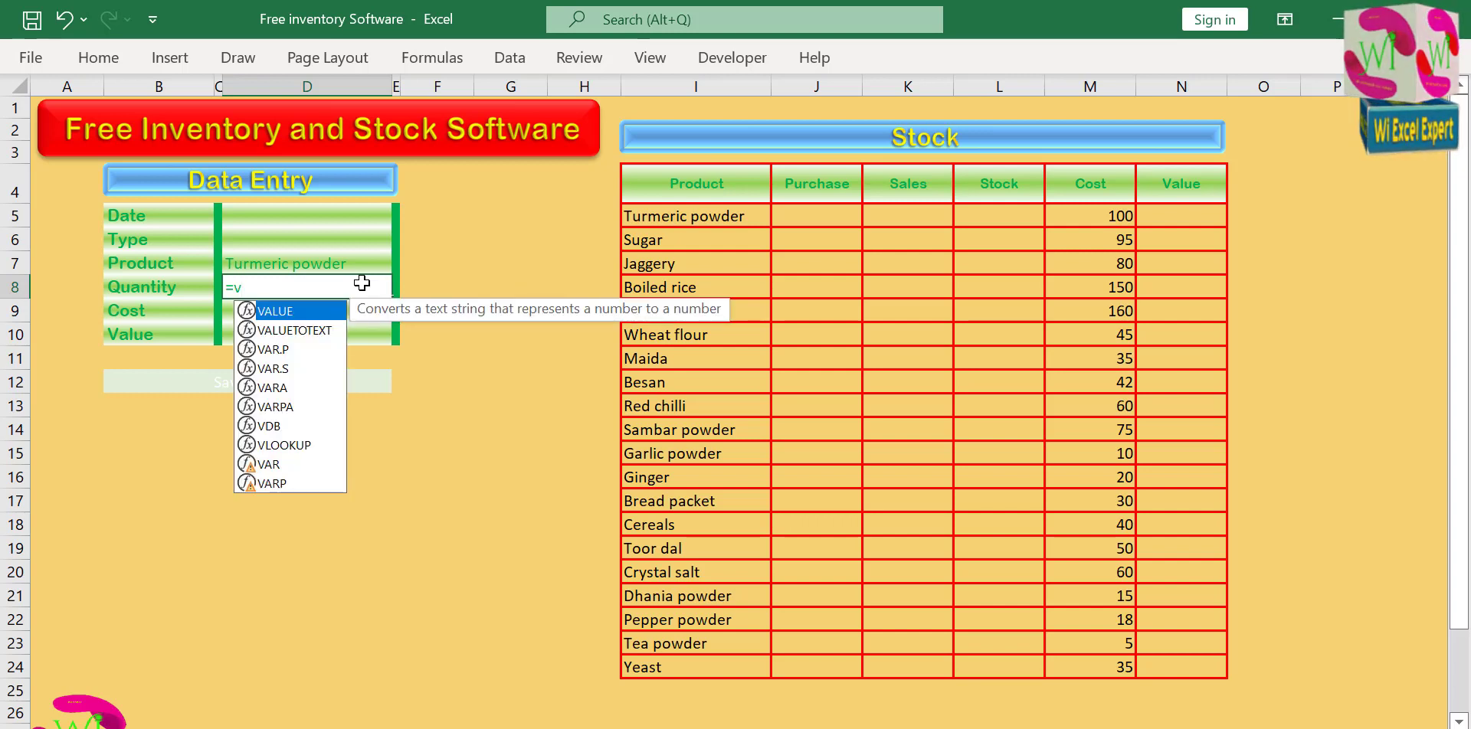
type("loo")
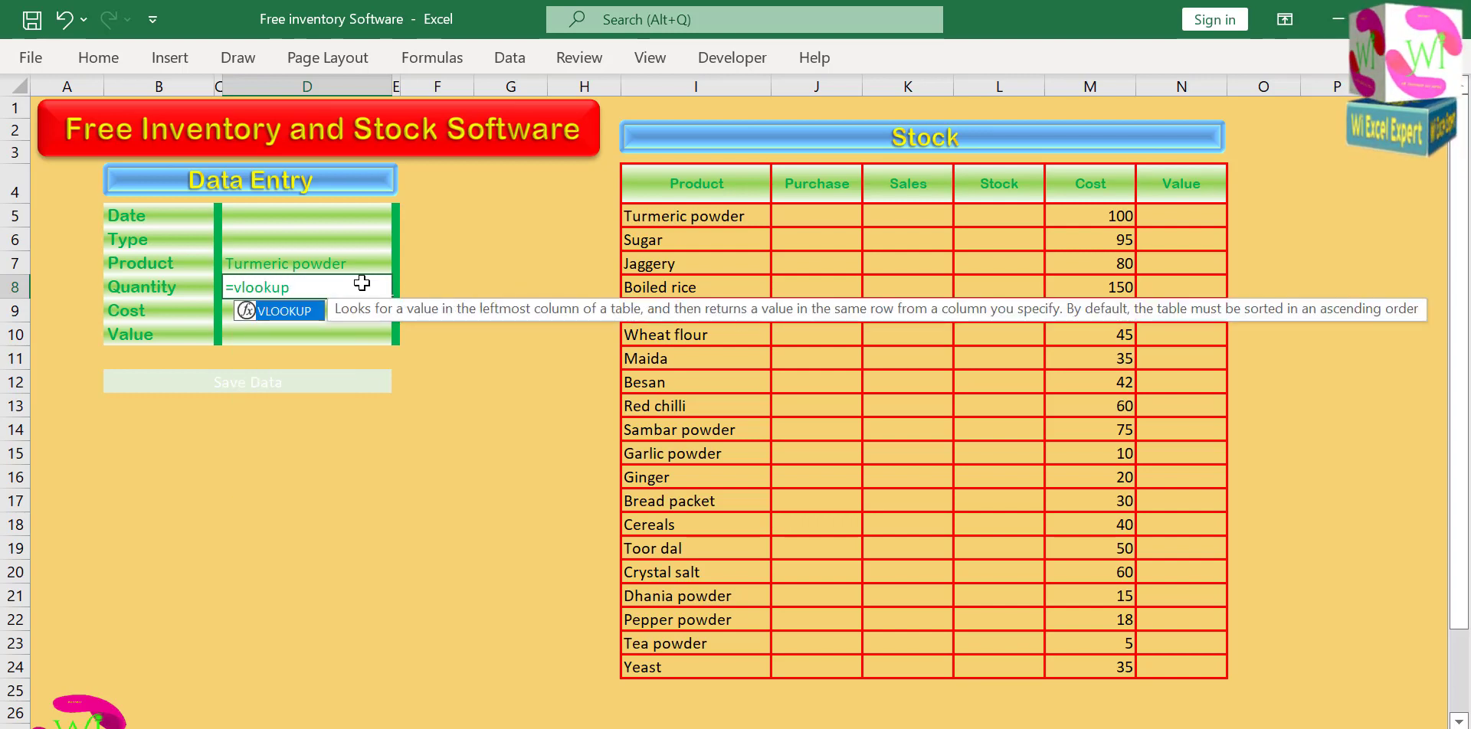
type("kup")
double_click(294, 312)
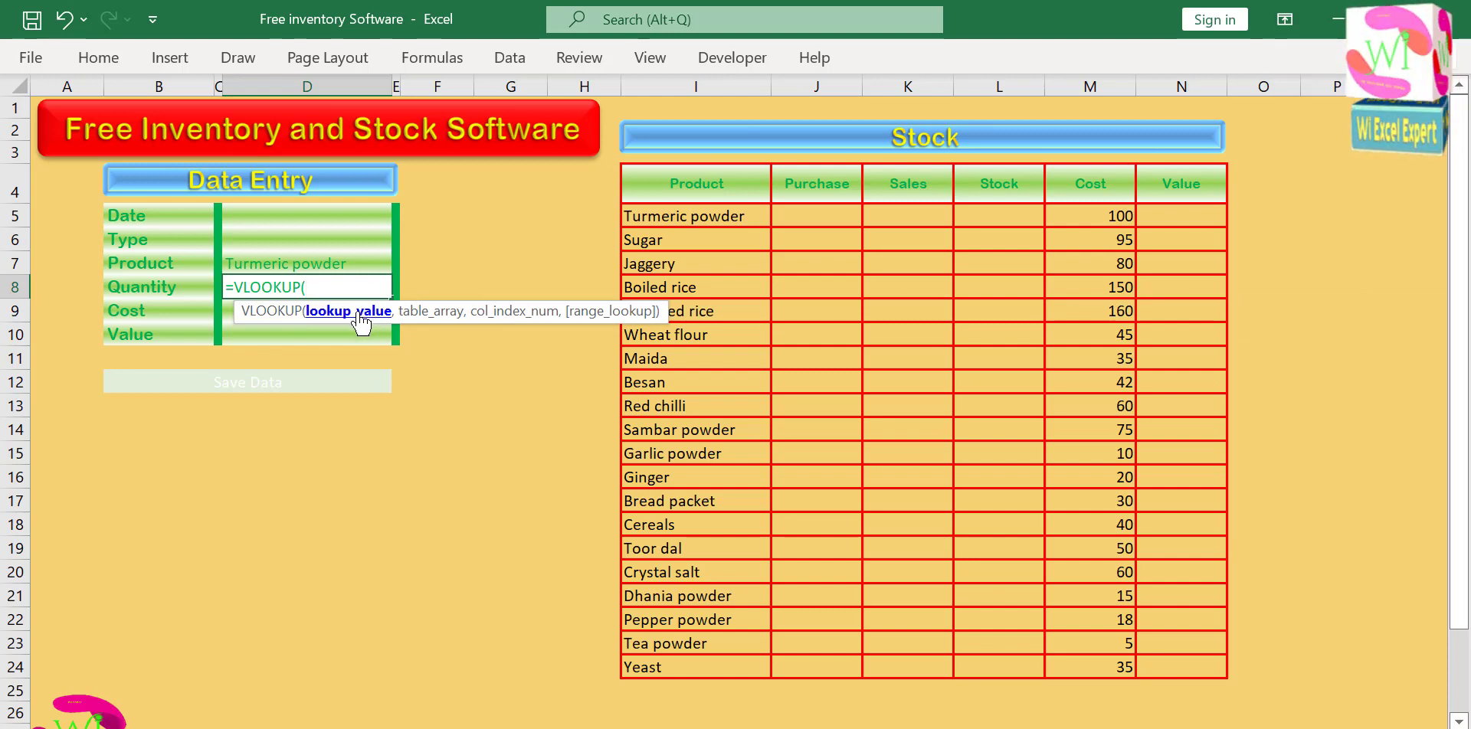
left_click(340, 265)
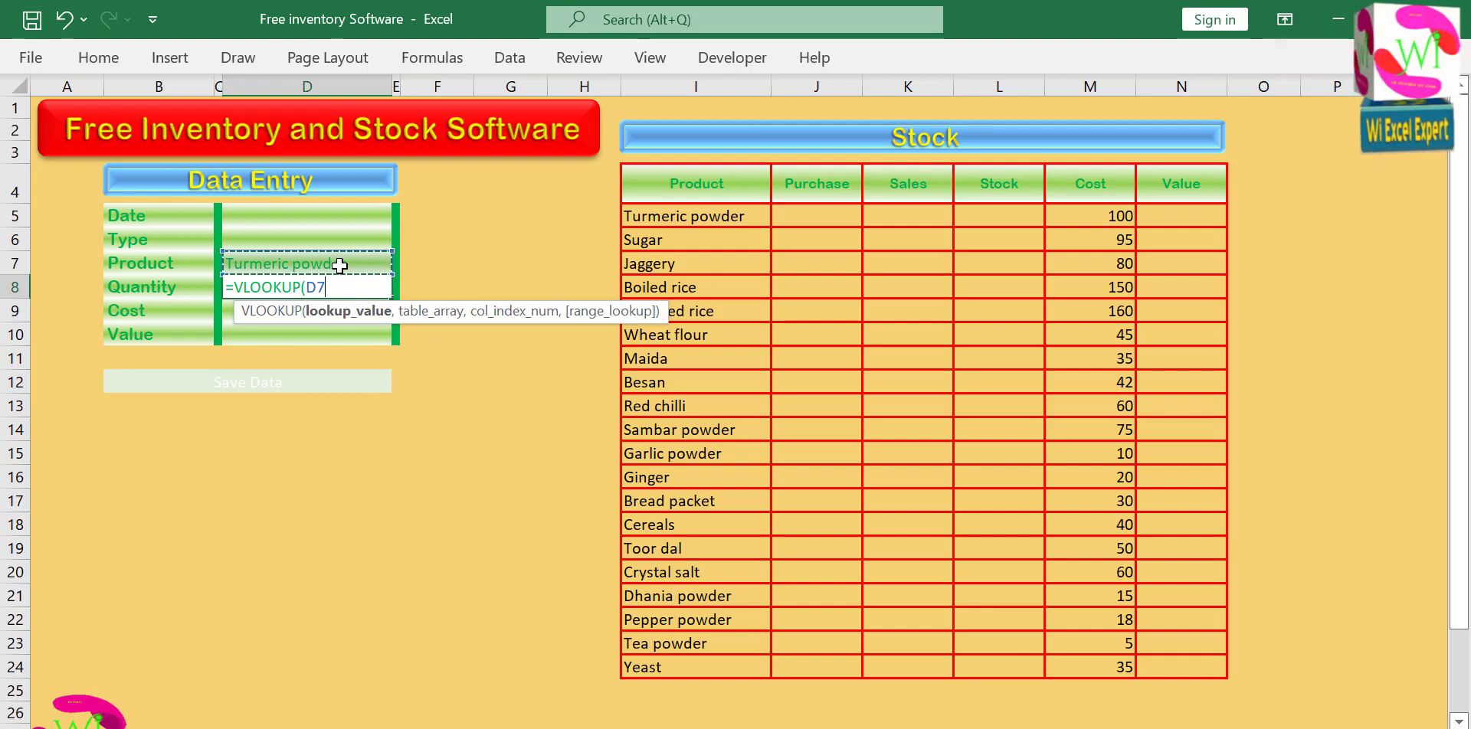
type(",")
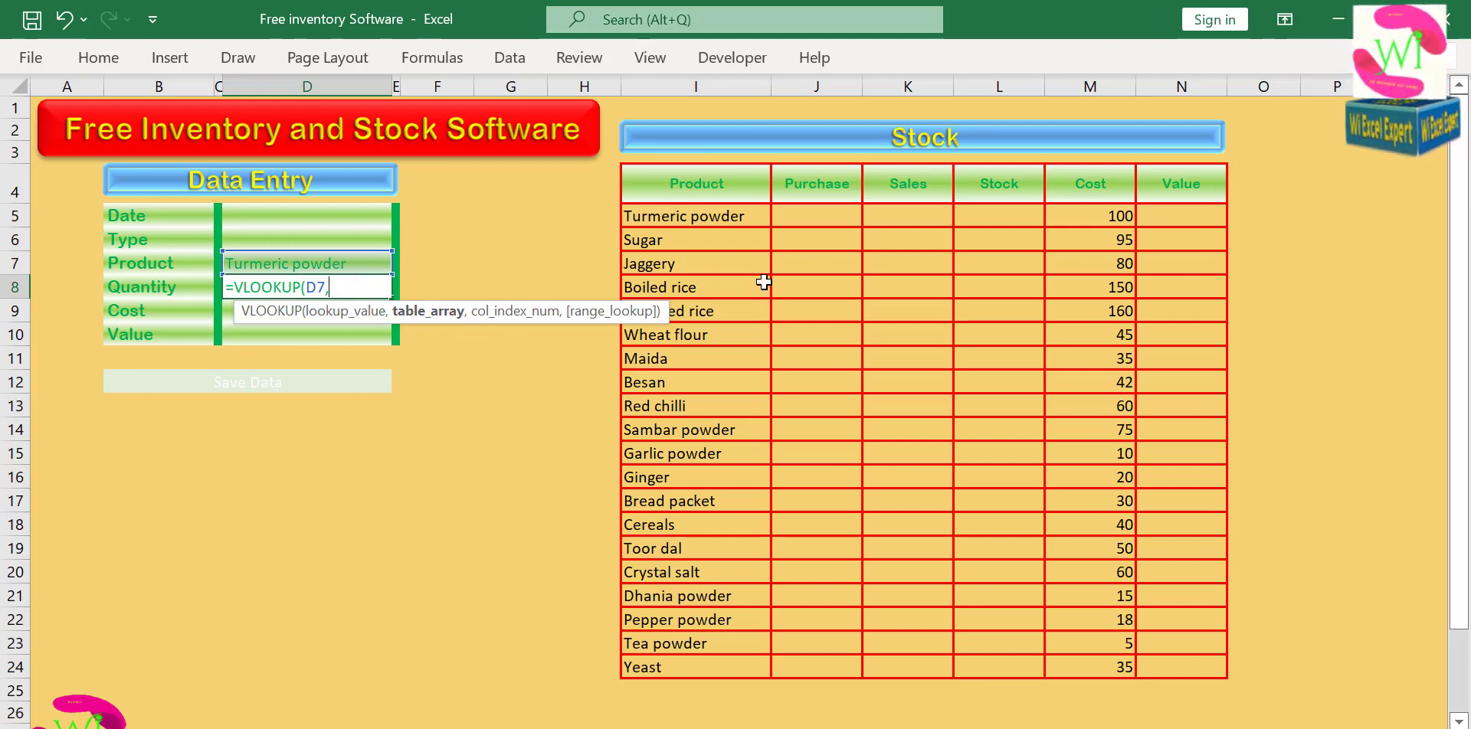
left_click_drag(654, 217, 1162, 674)
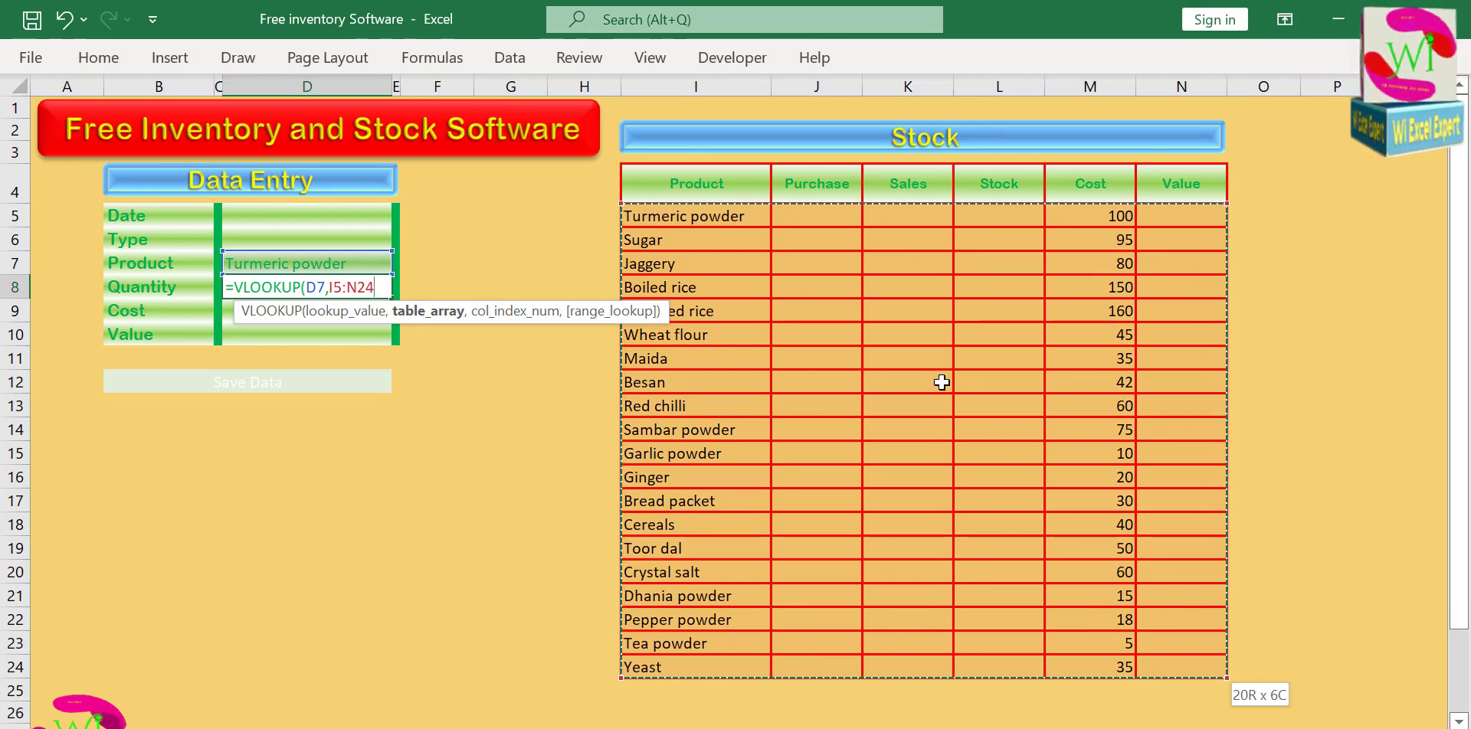
key("BackSpace")
key("BackSpace")
key("BackSpace")
key("BackSpace")
key("BackSpace")
key("BackSpace")
key("BackSpace")
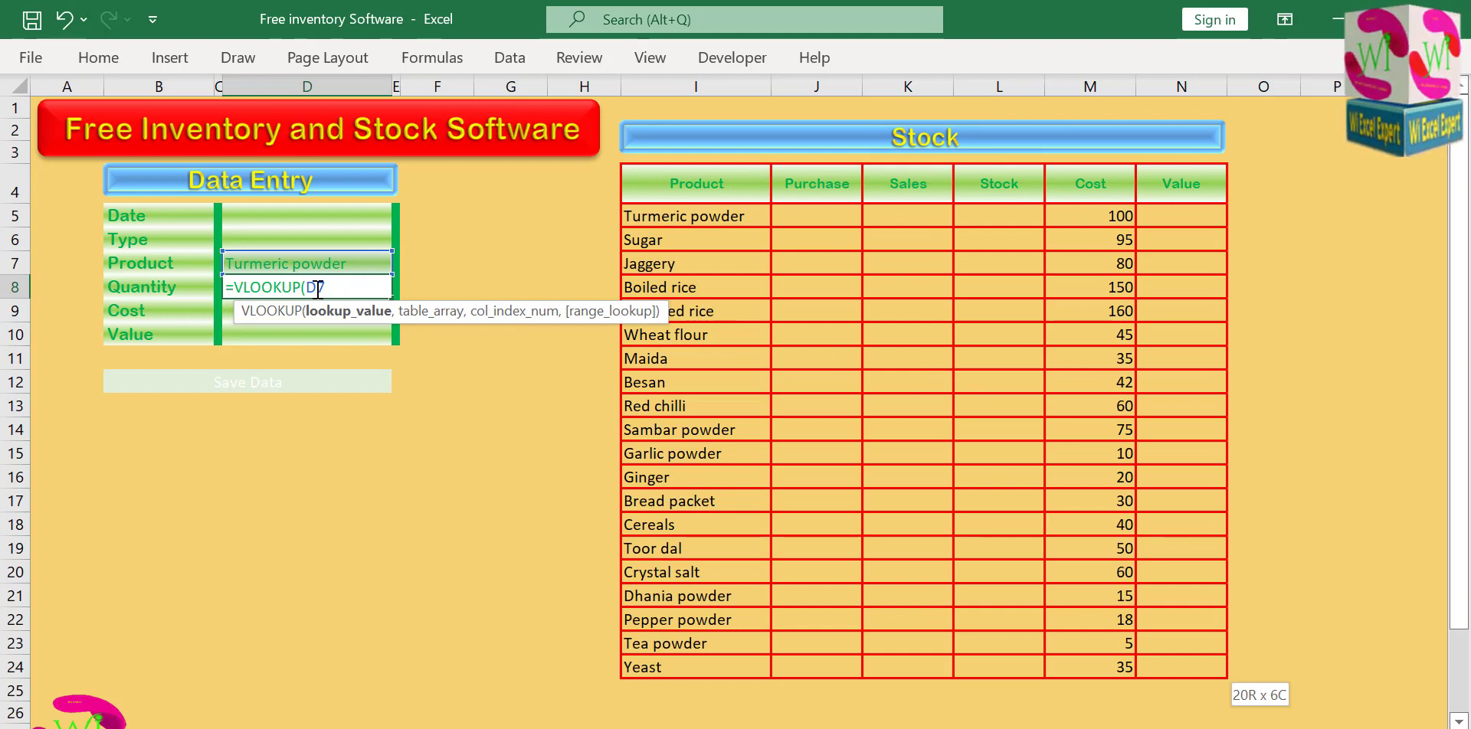
key("Return")
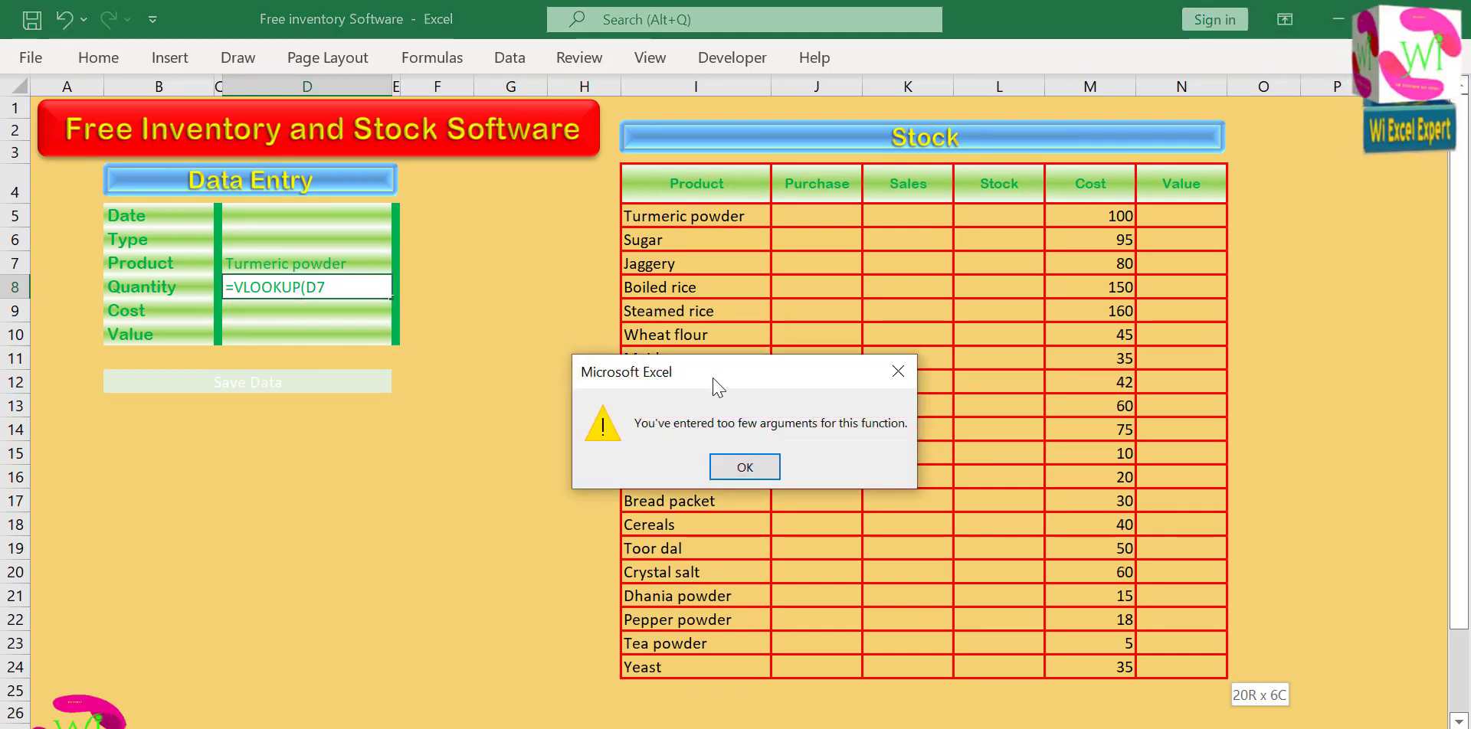
left_click(747, 470)
key("BackSpace")
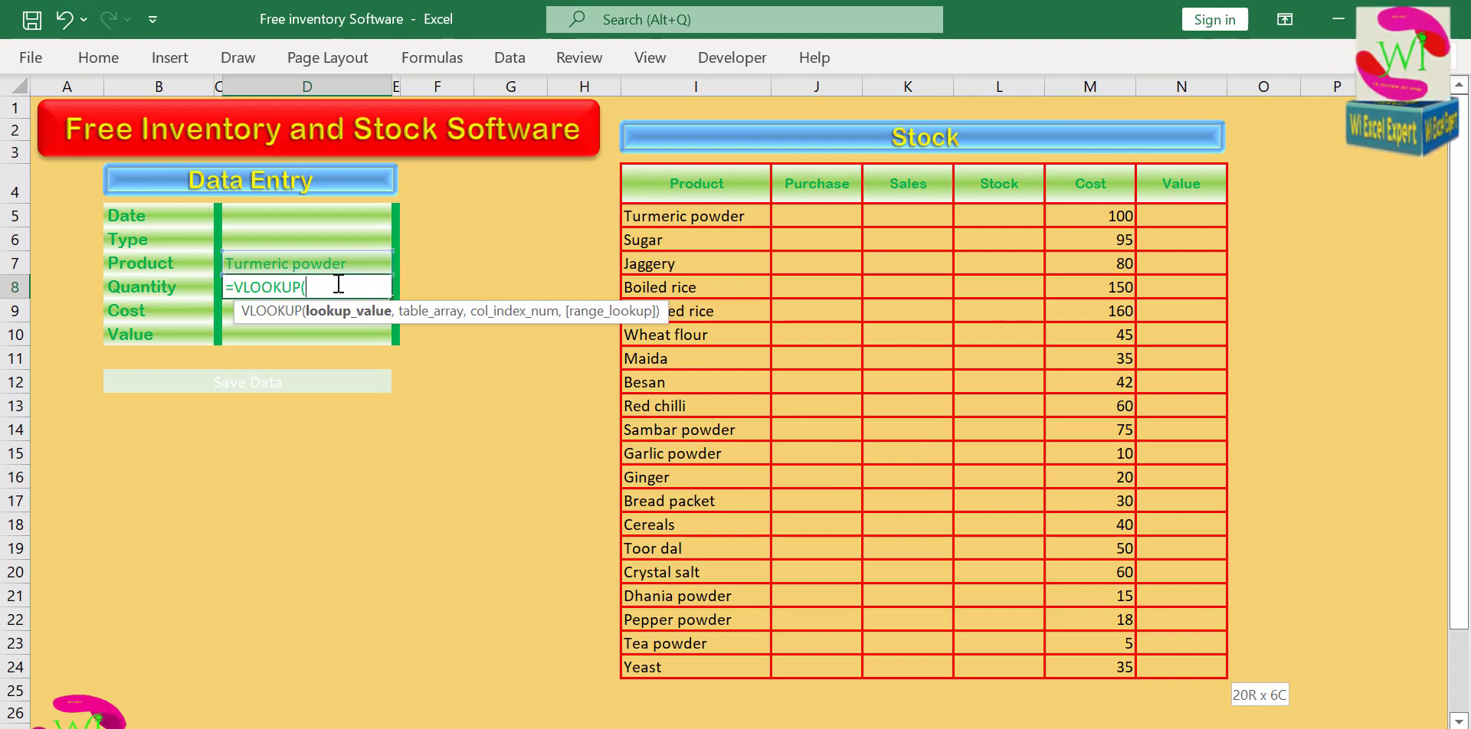
Complete the Quantity cell's VLOOKUP with absolute lookup value $D$7, table $I$5:$N$24, column index 5 and range lookup 0.
left_click(344, 263)
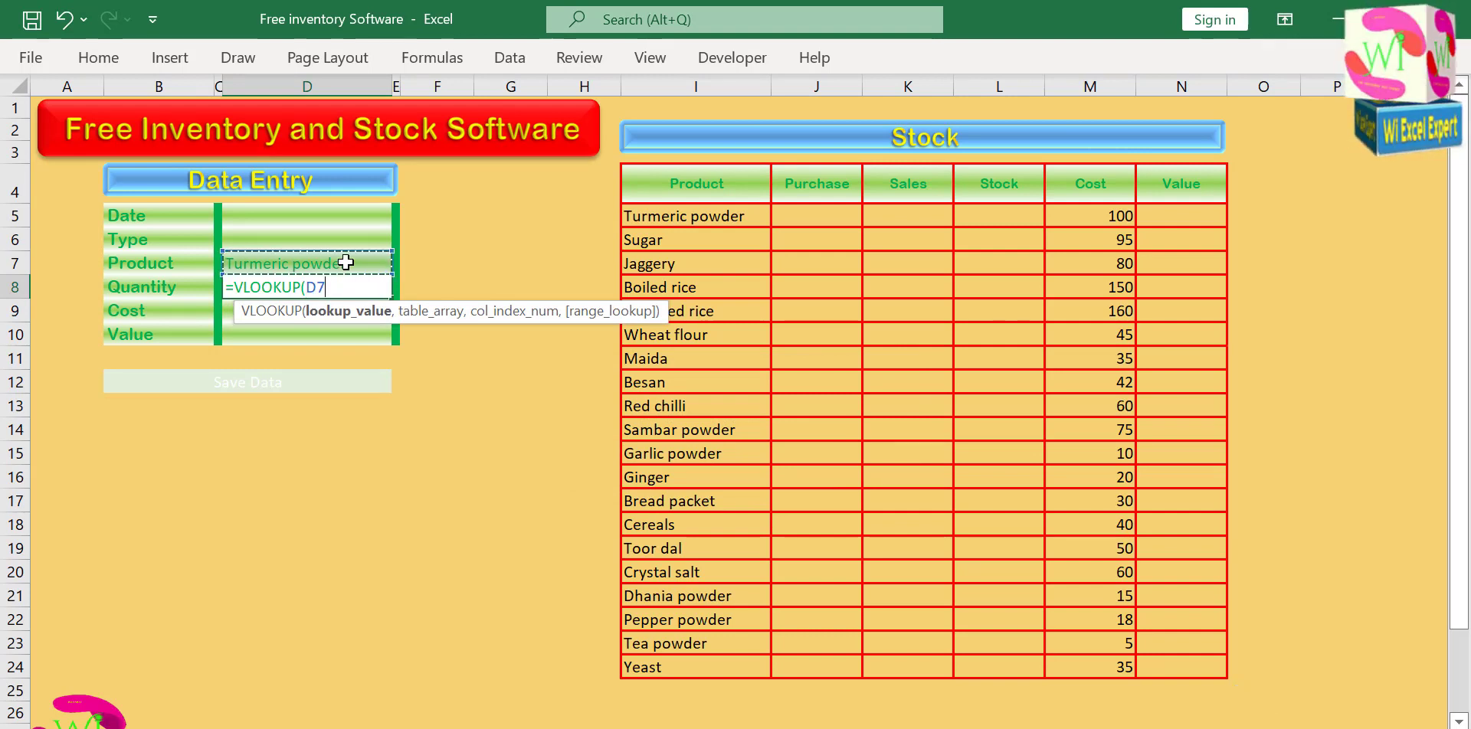
key("F4")
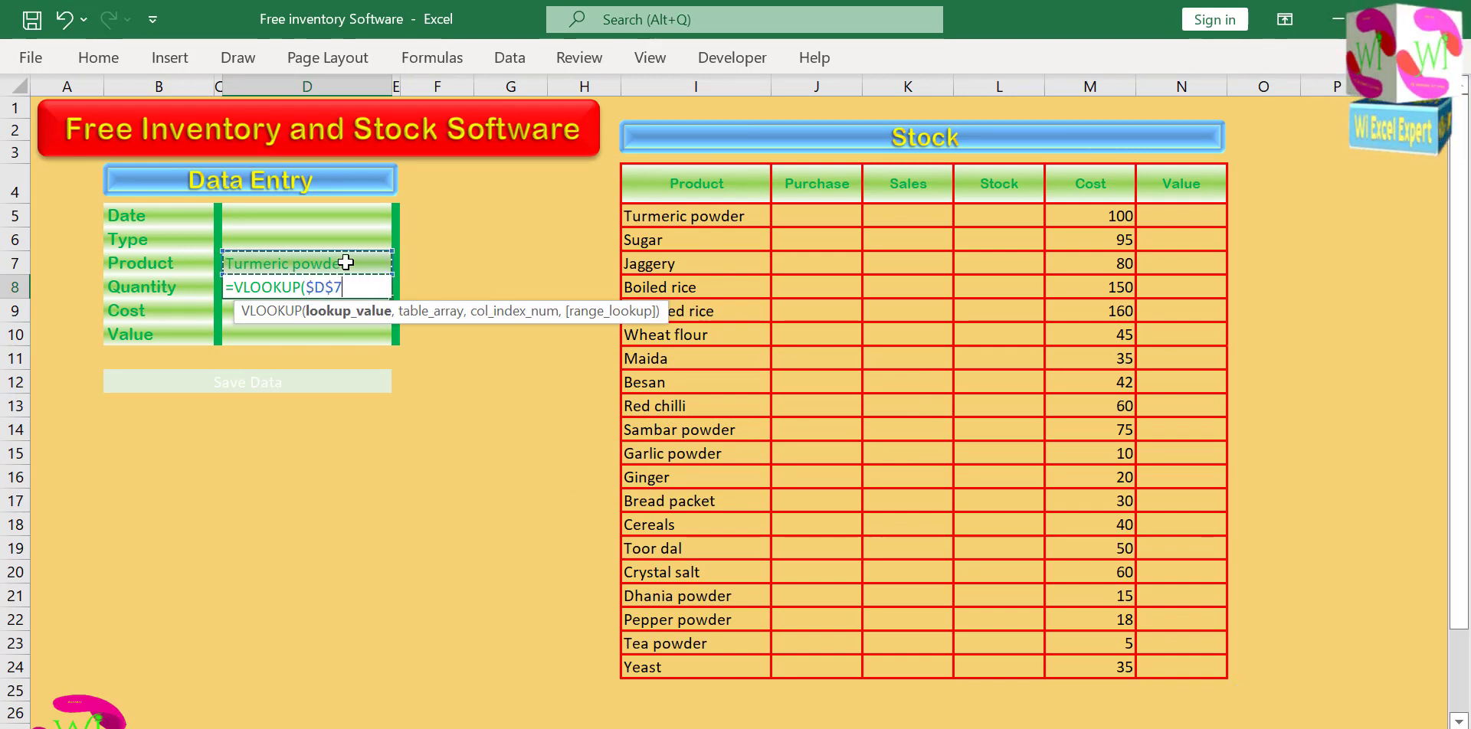
type(",")
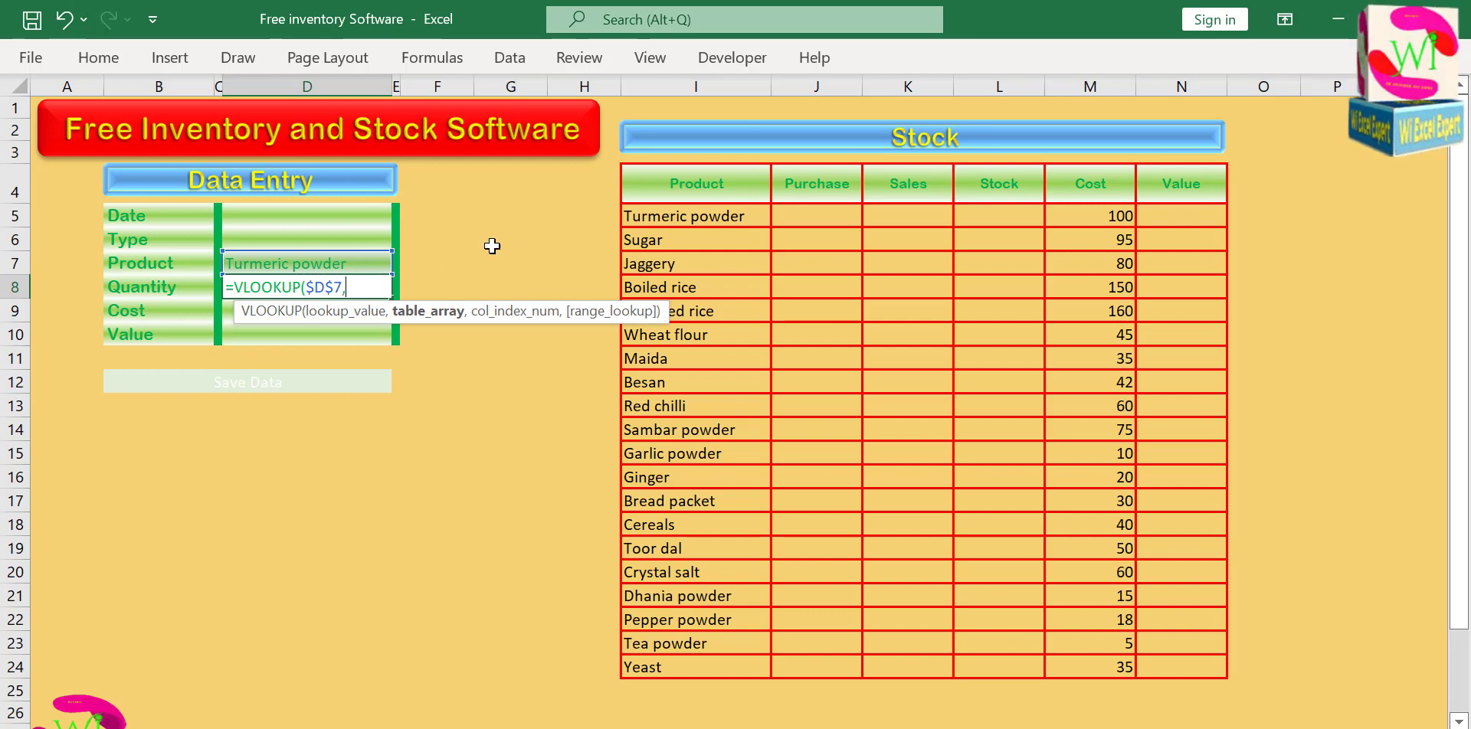
left_click_drag(674, 216, 1160, 668)
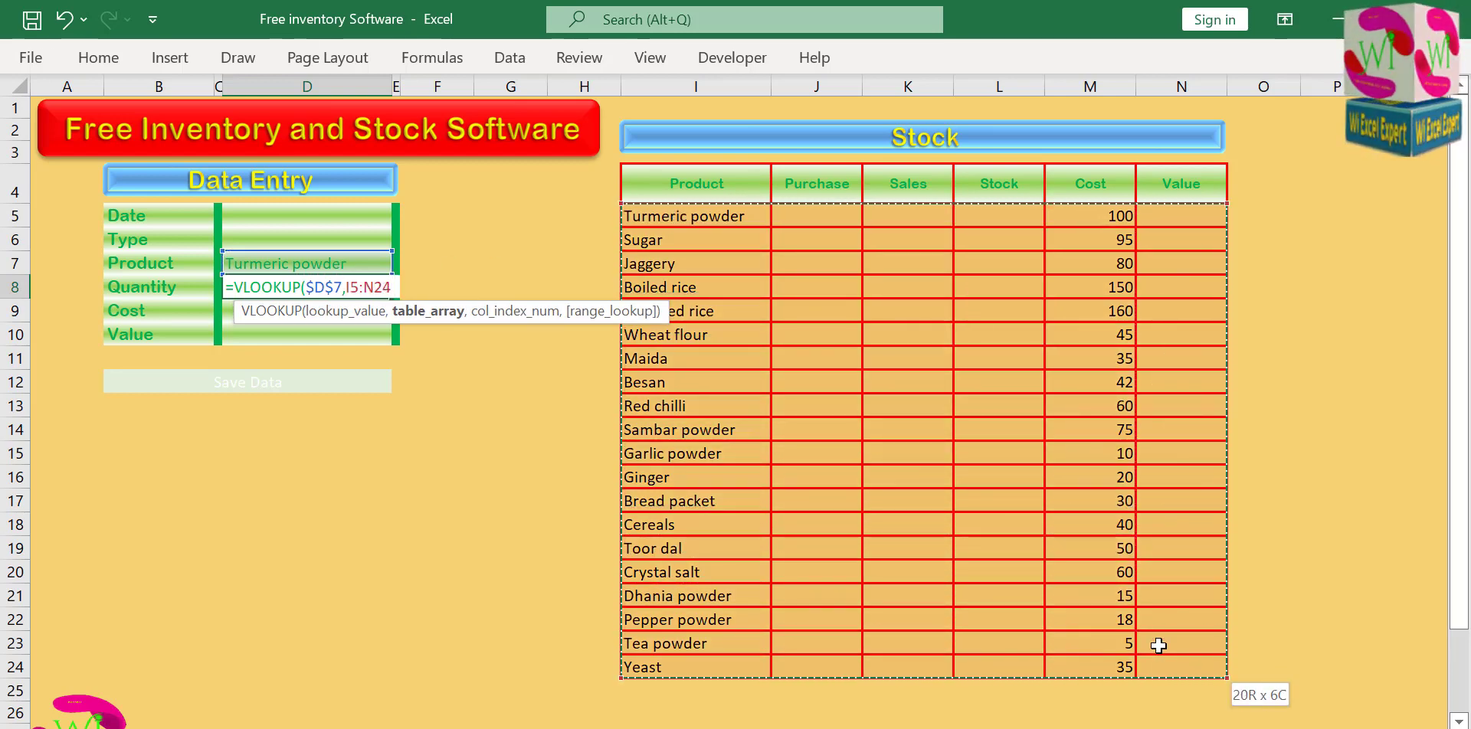
key("F4")
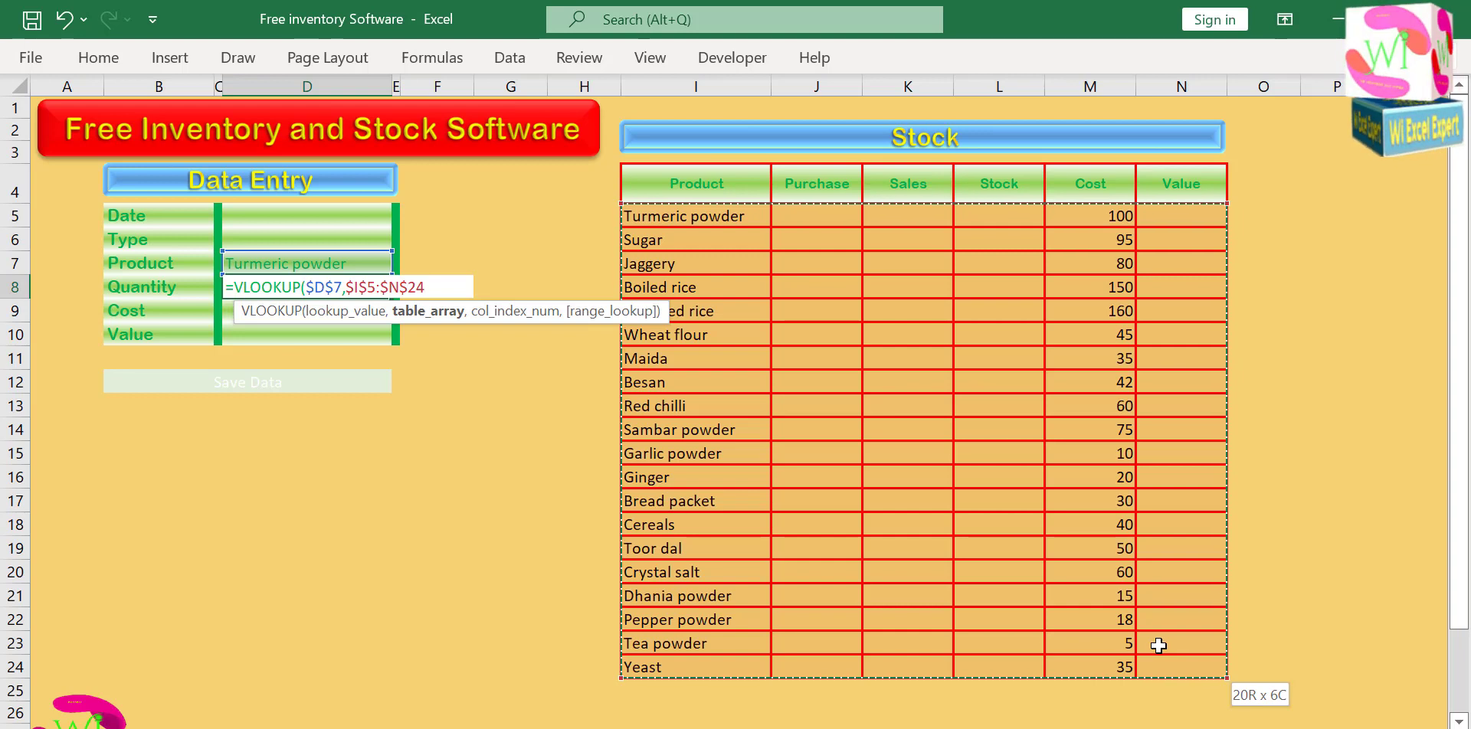
type(",5")
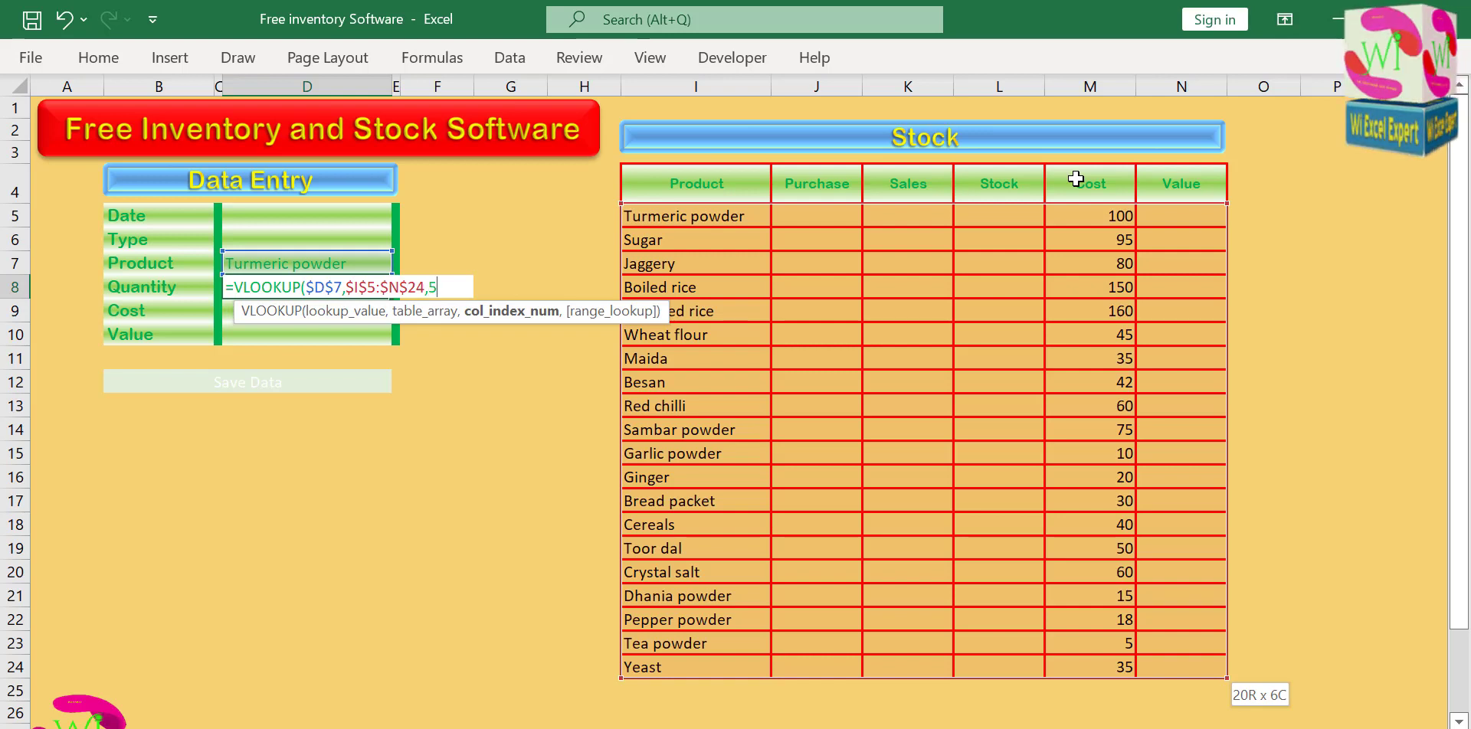
type(",")
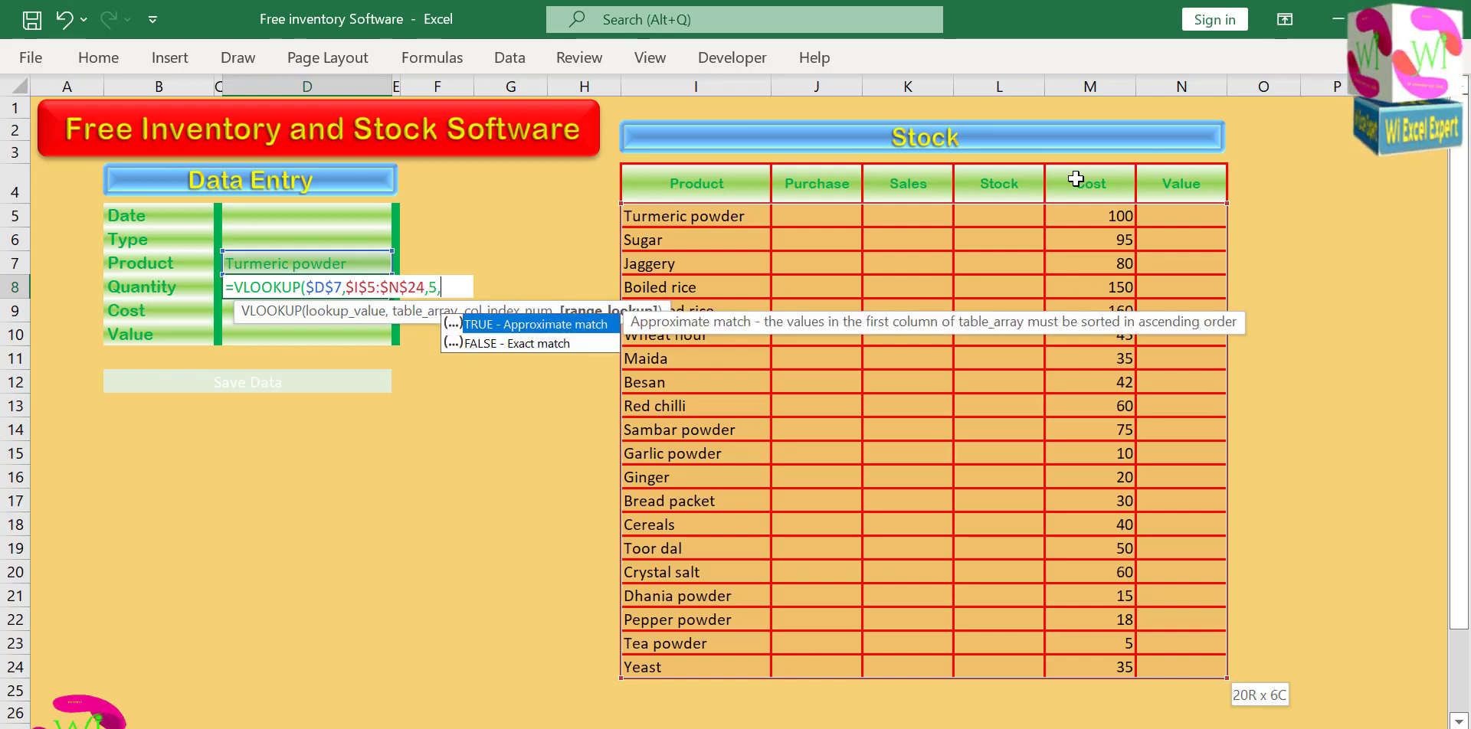
type("0")
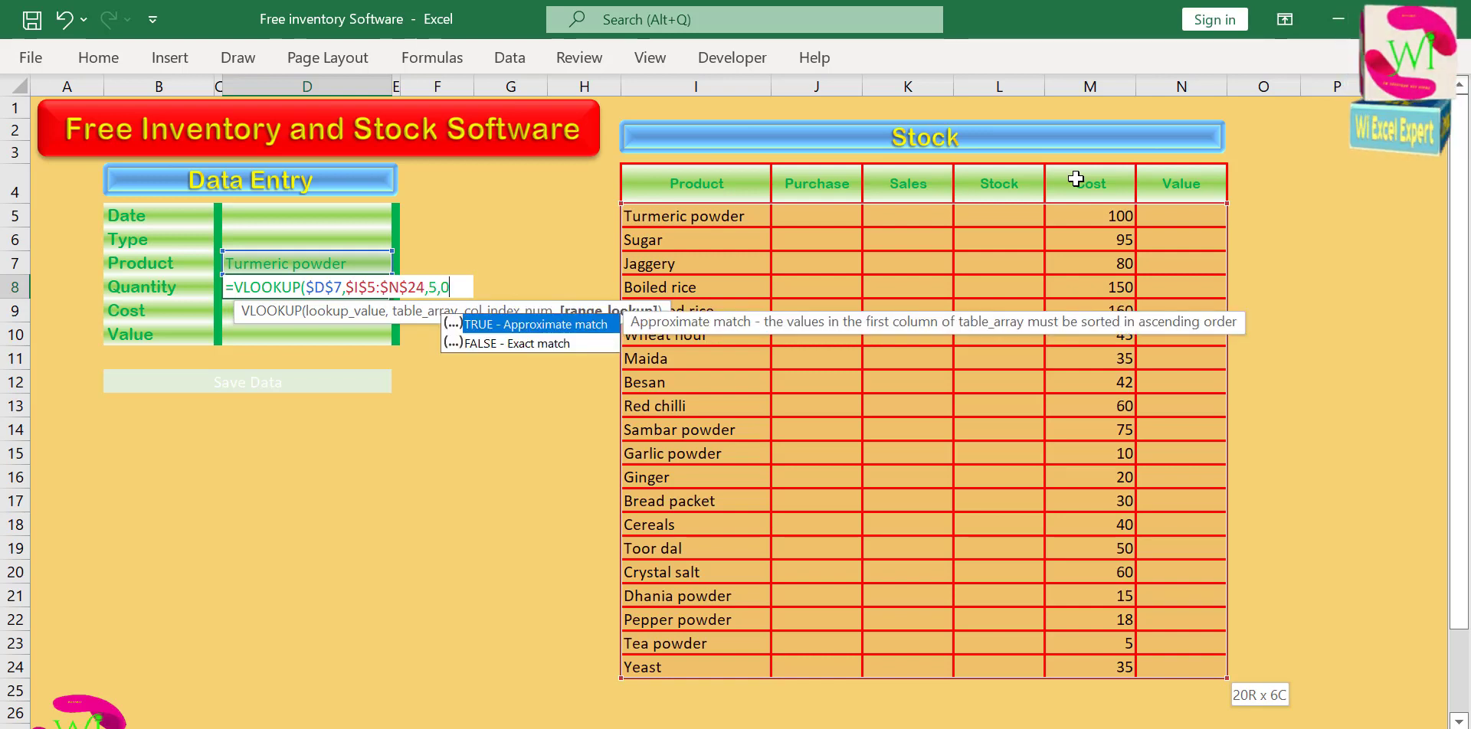
type(")")
key("Return")
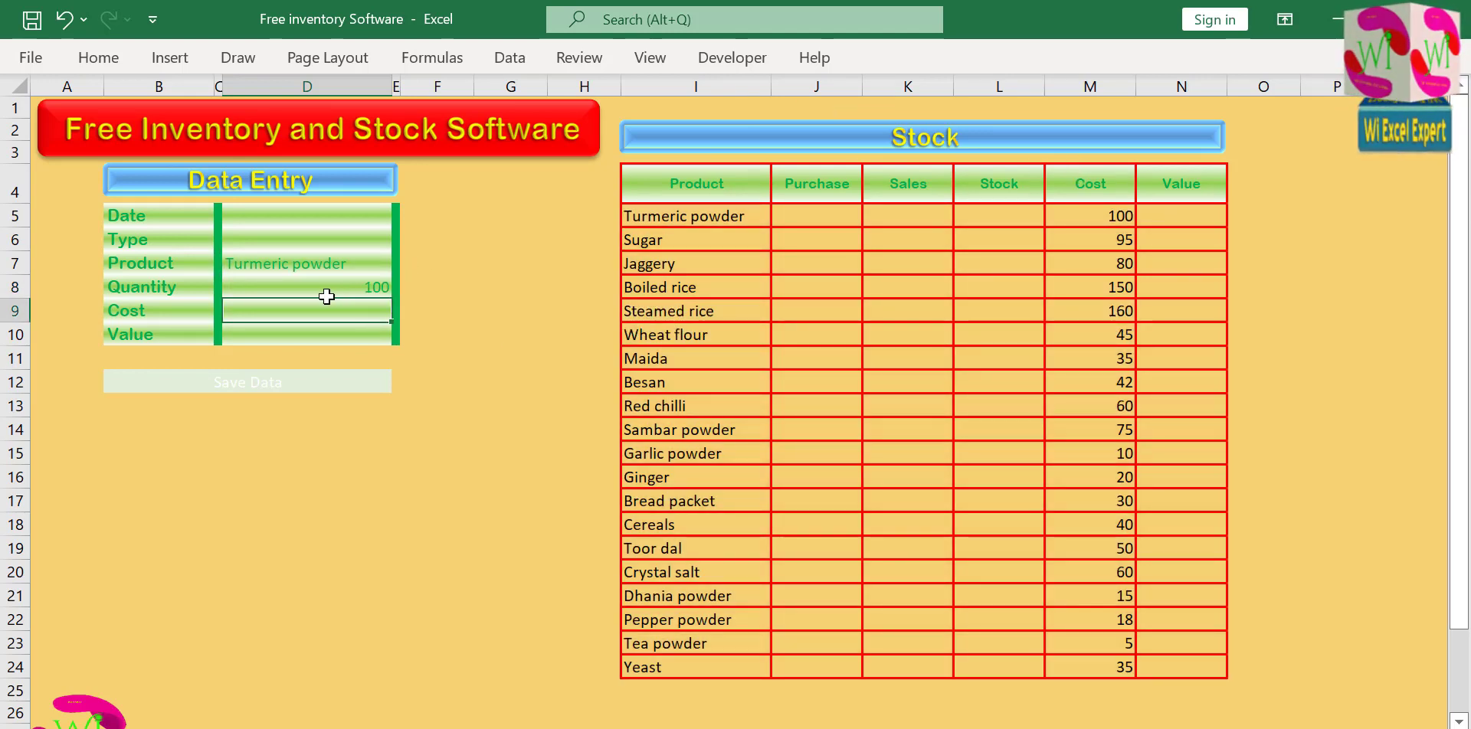
Copy the VLOOKUP formula from the Quantity cell into the Cost cell below and clear the Quantity cell.
left_click(303, 285)
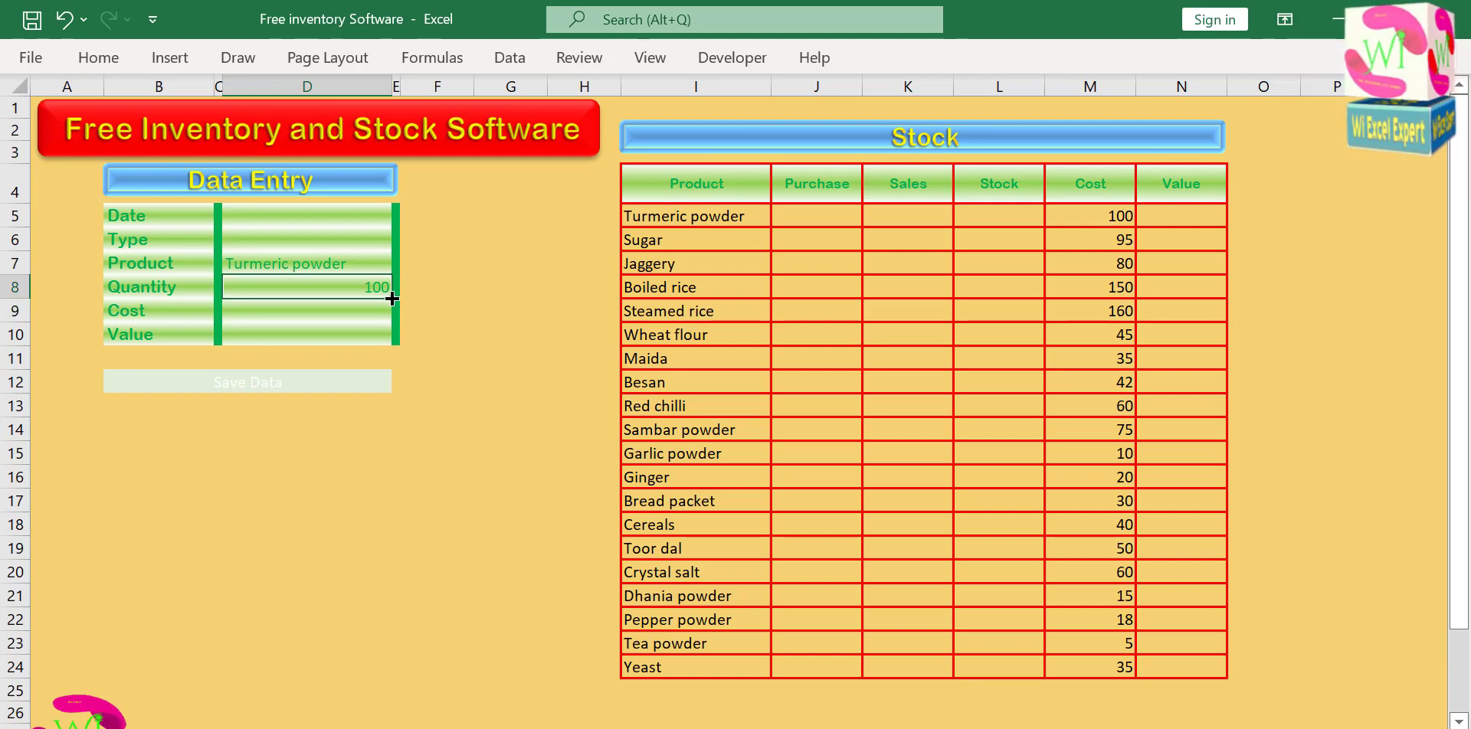
left_click_drag(391, 298, 389, 319)
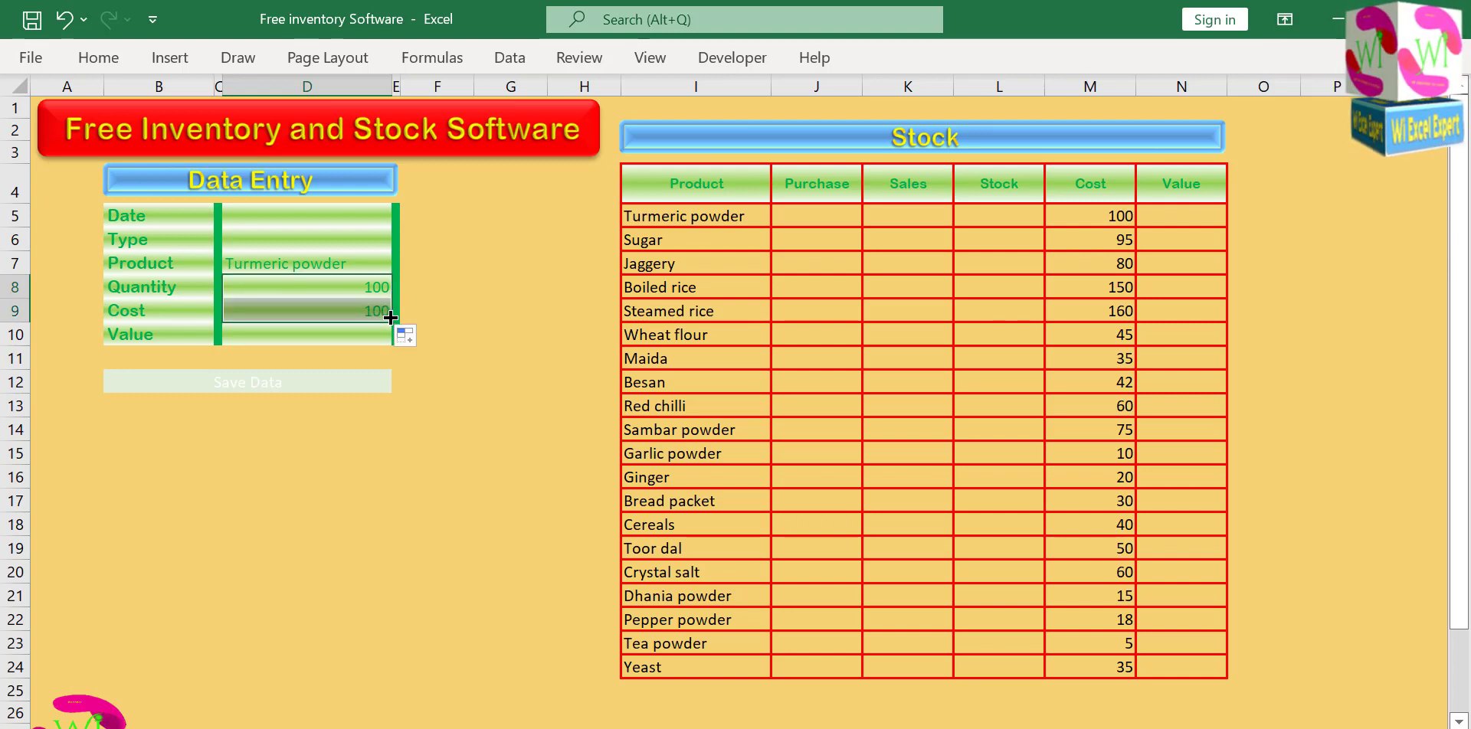
left_click(351, 289)
key("BackSpace")
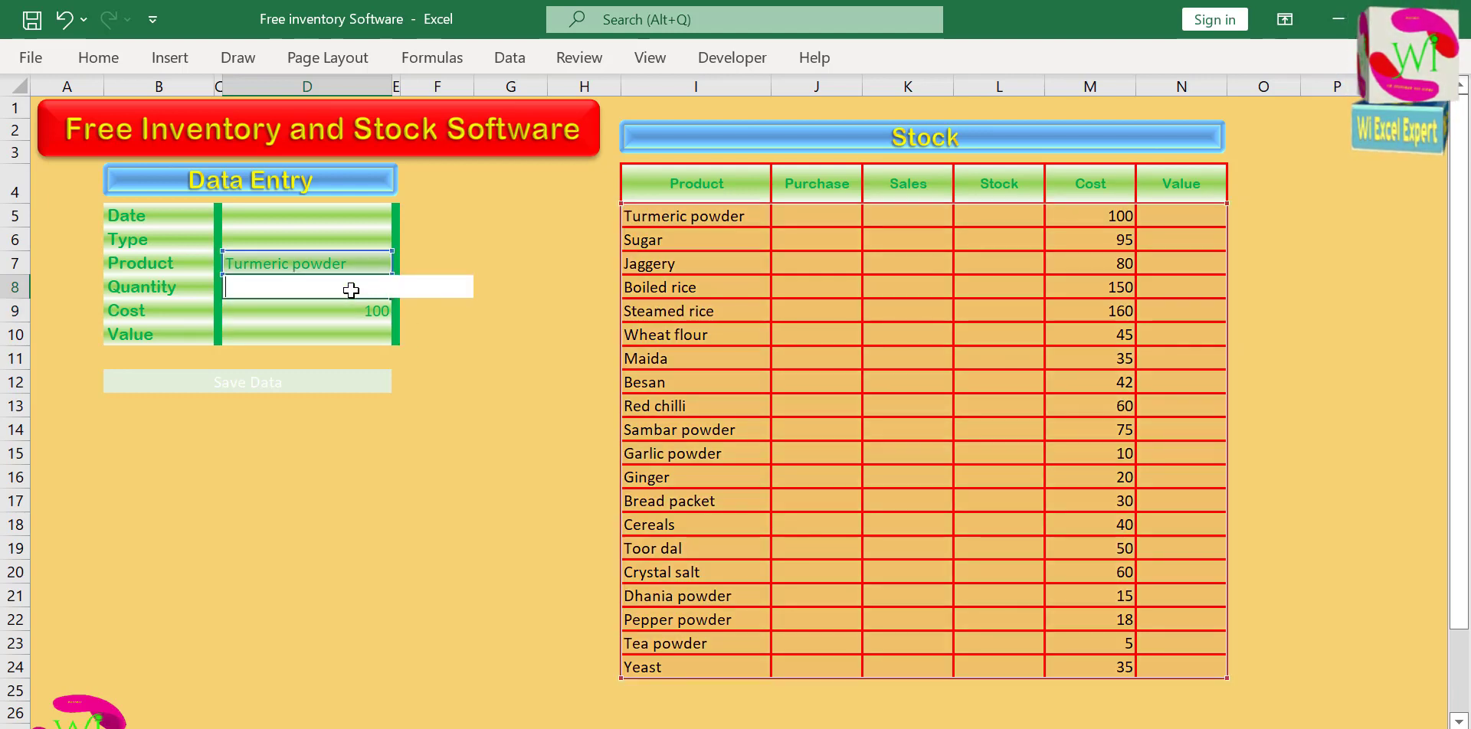
left_click(479, 352)
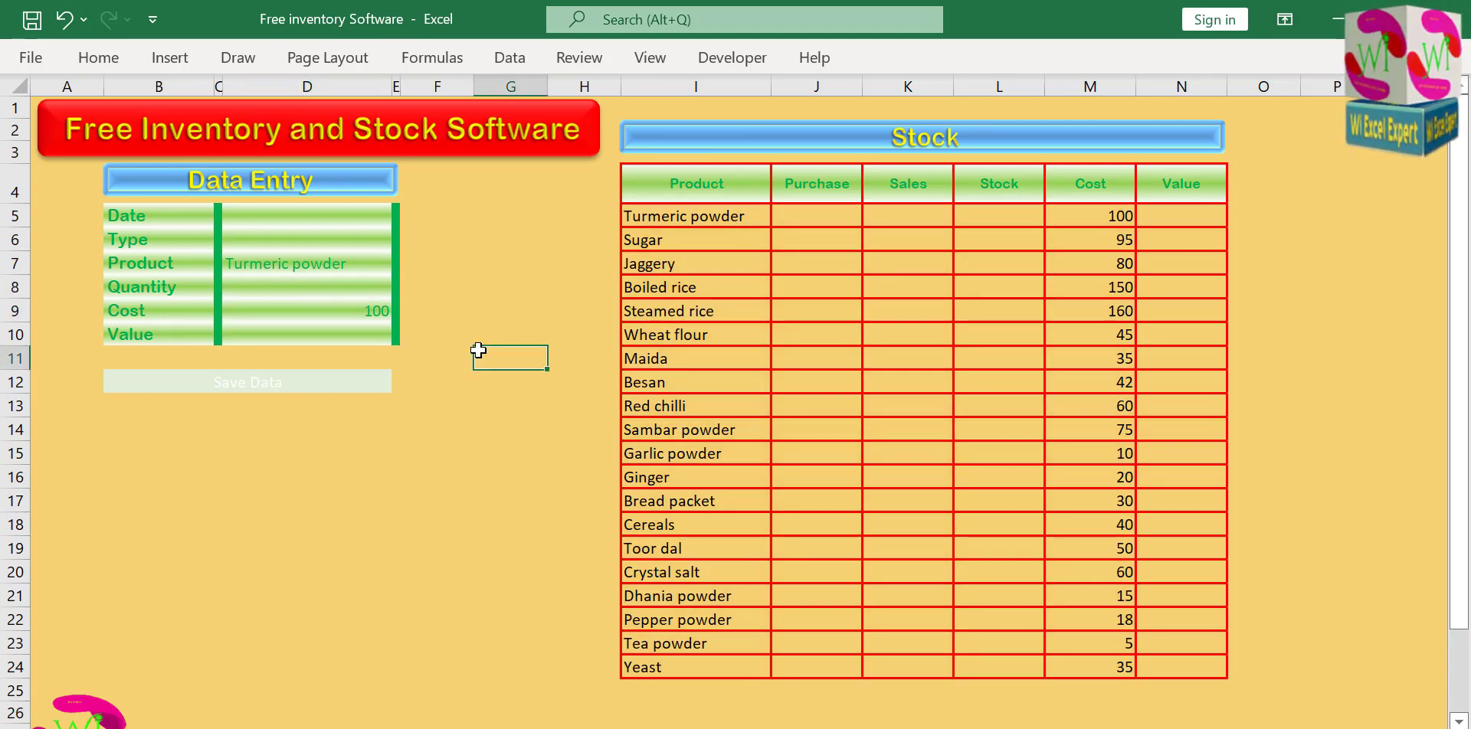
left_click(331, 291)
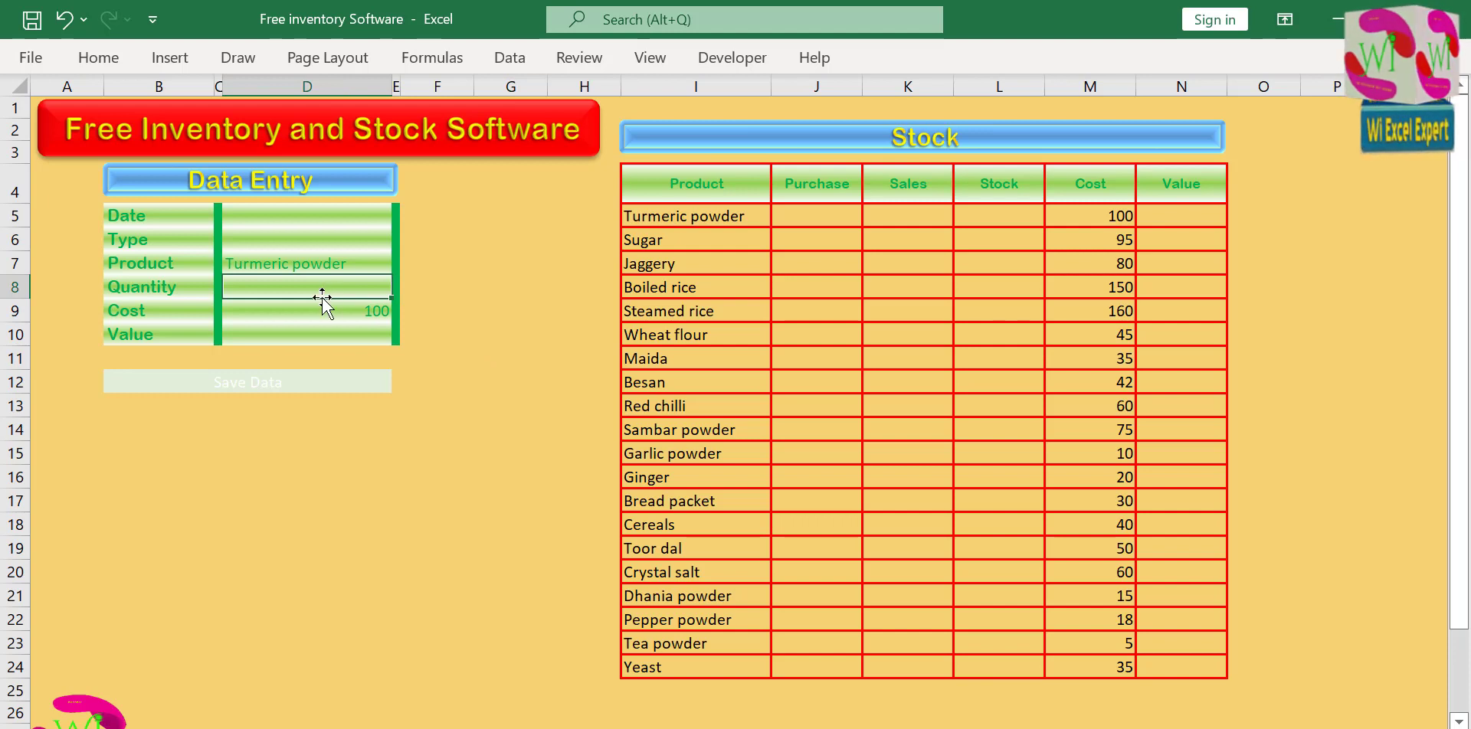
Format the Data Entry form's Cost cell with the Arial Rounded MT font and centre its value.
left_click(308, 310)
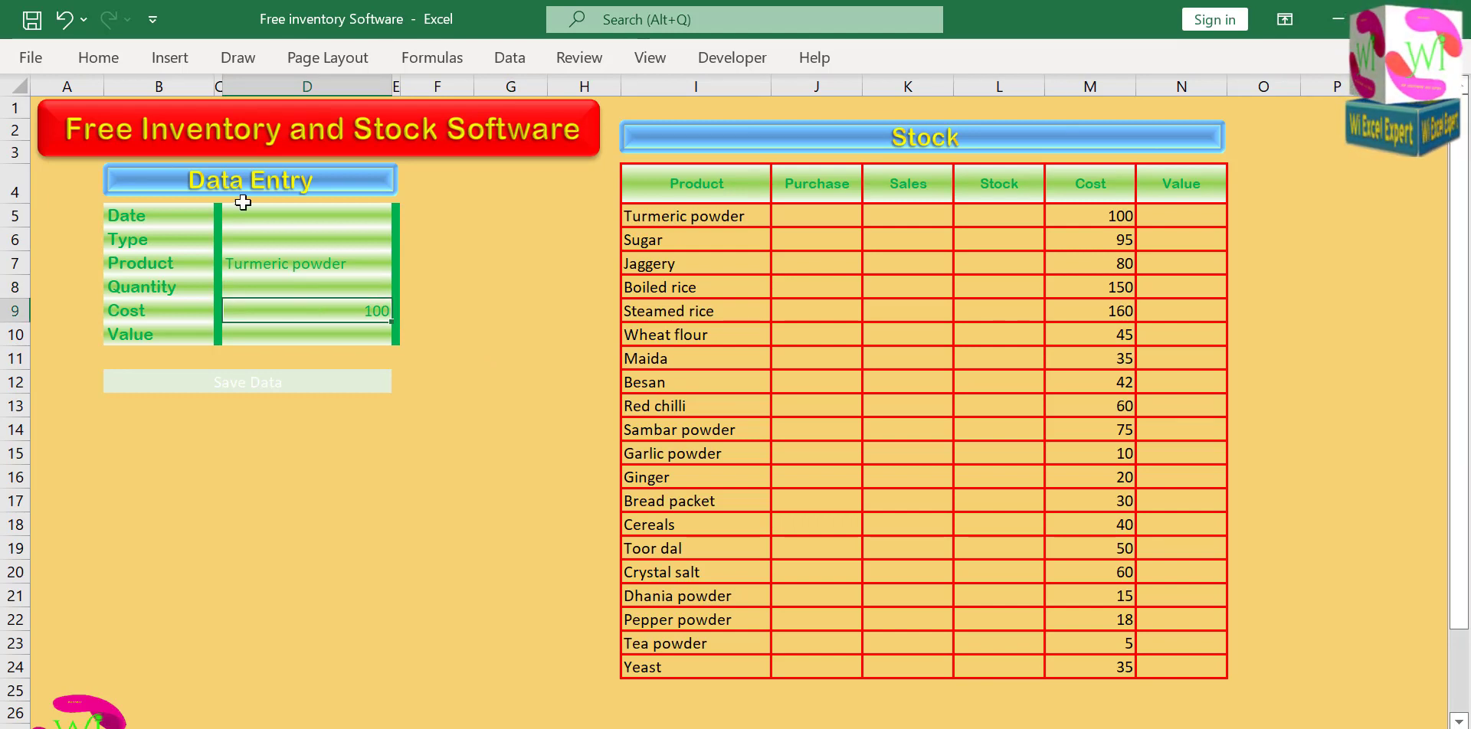
left_click(107, 60)
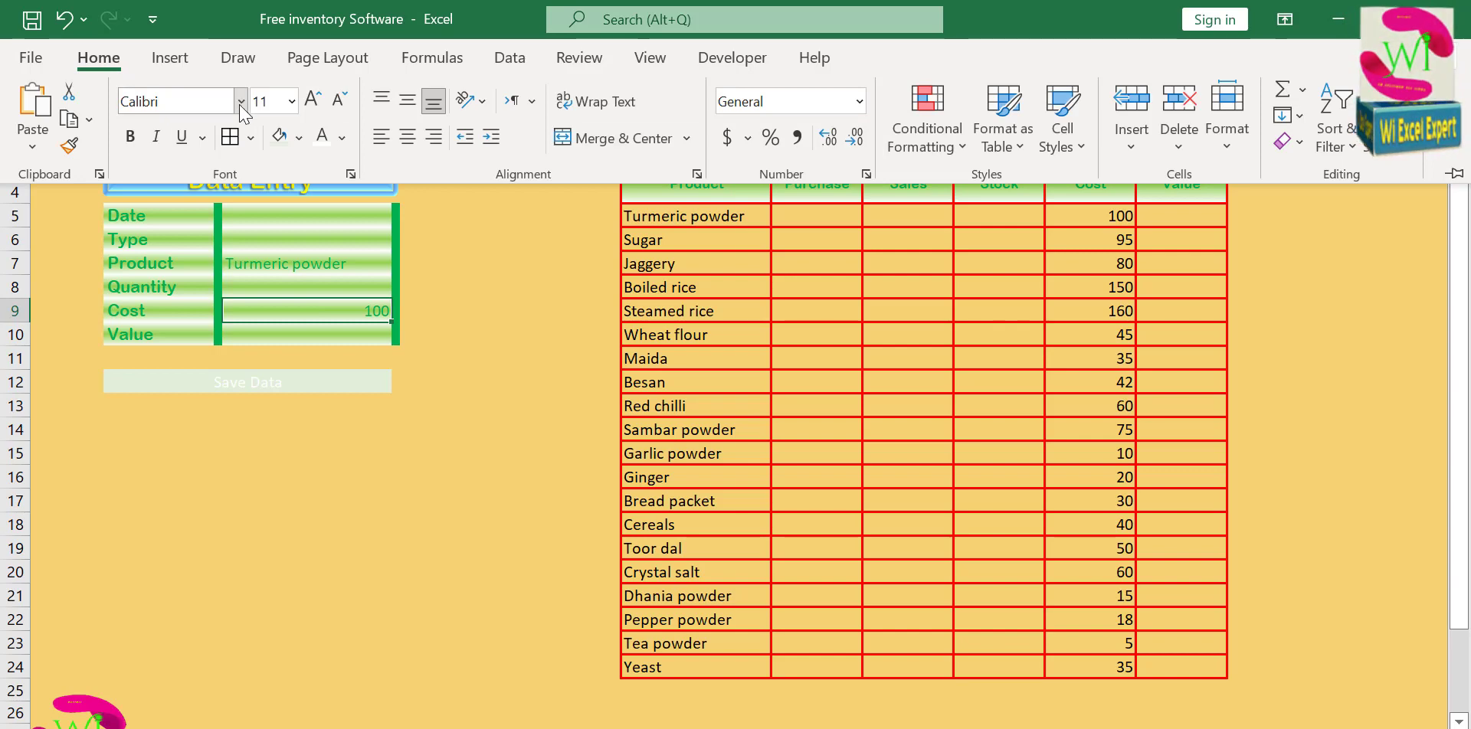
left_click(240, 101)
left_click(253, 425)
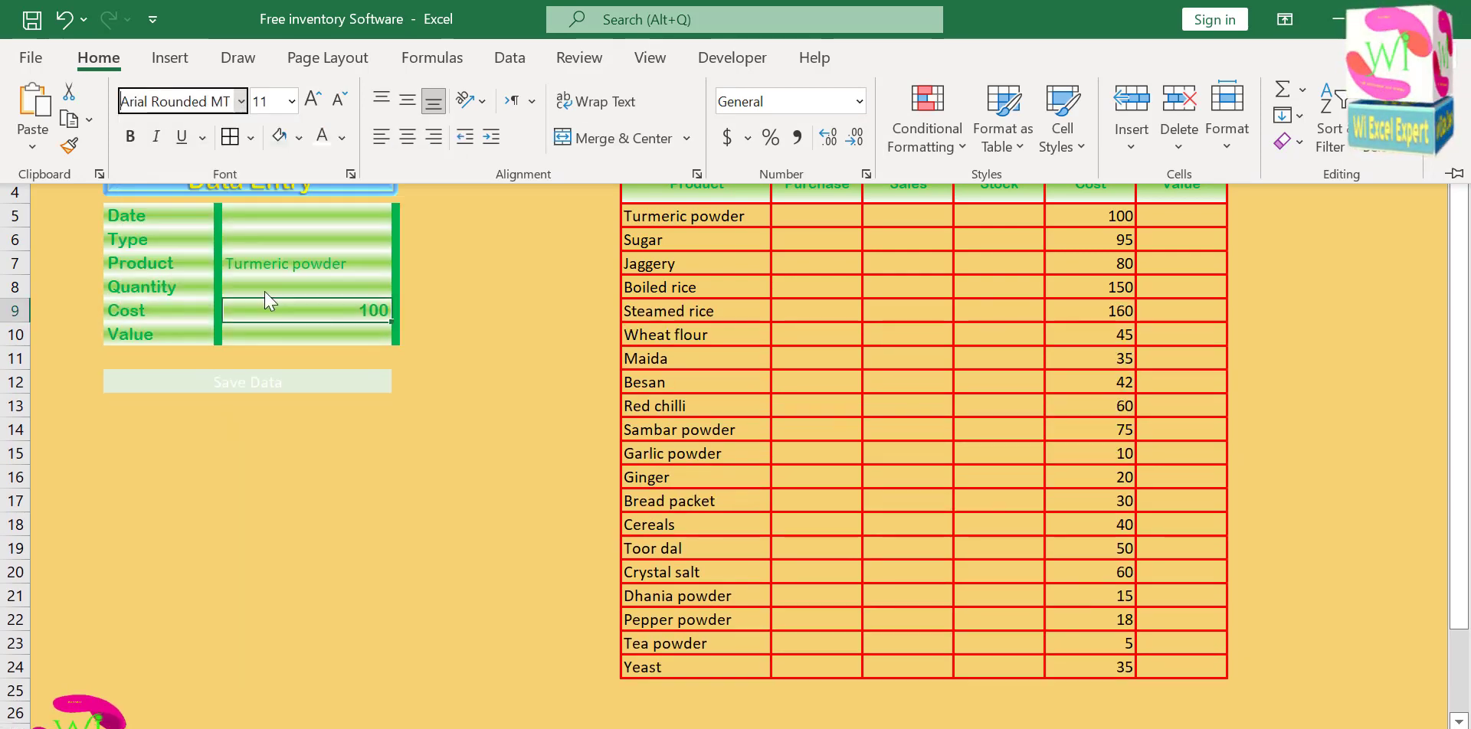
left_click(412, 135)
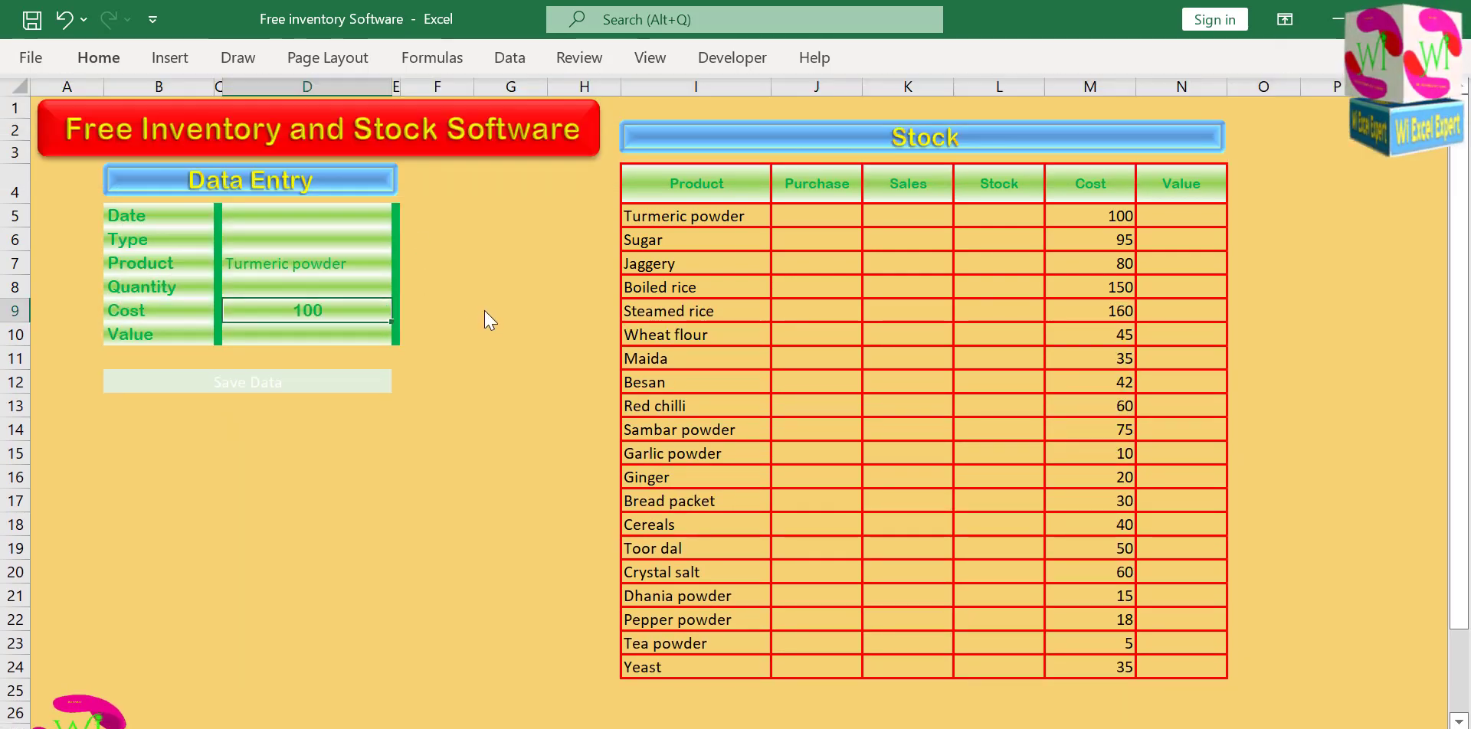
left_click(440, 268)
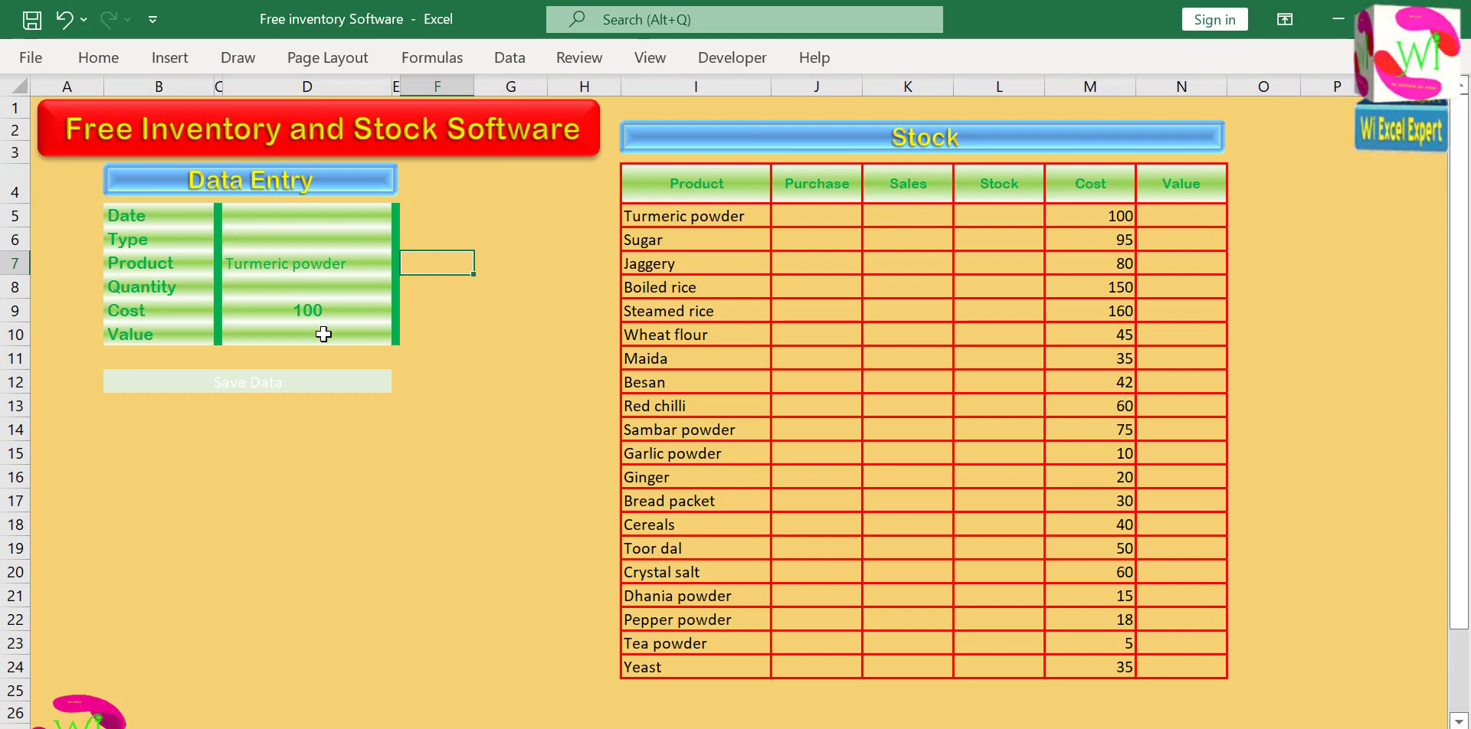
Test the Cost lookup by changing the form's Product to Sugar, followed by Steamed rice.
left_click(358, 264)
left_click(401, 264)
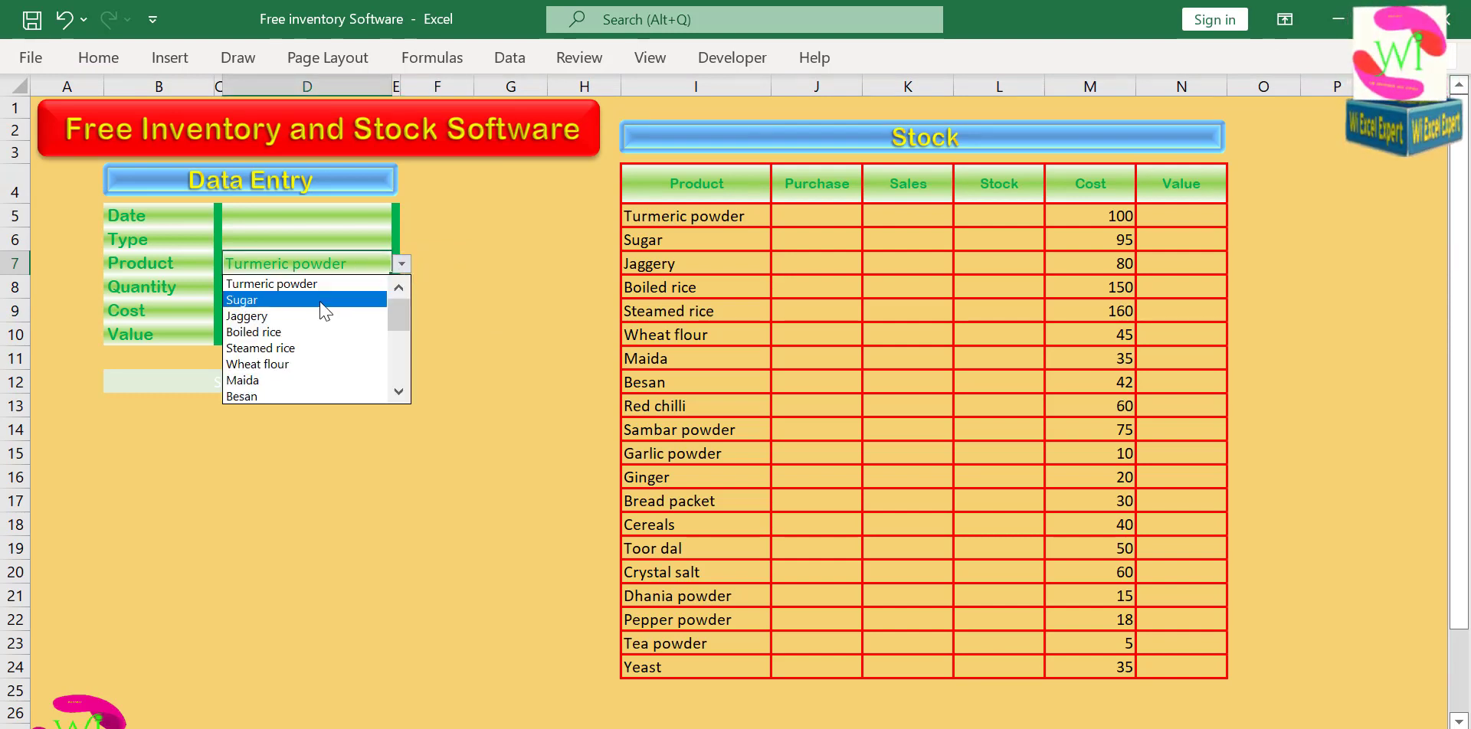
left_click(323, 300)
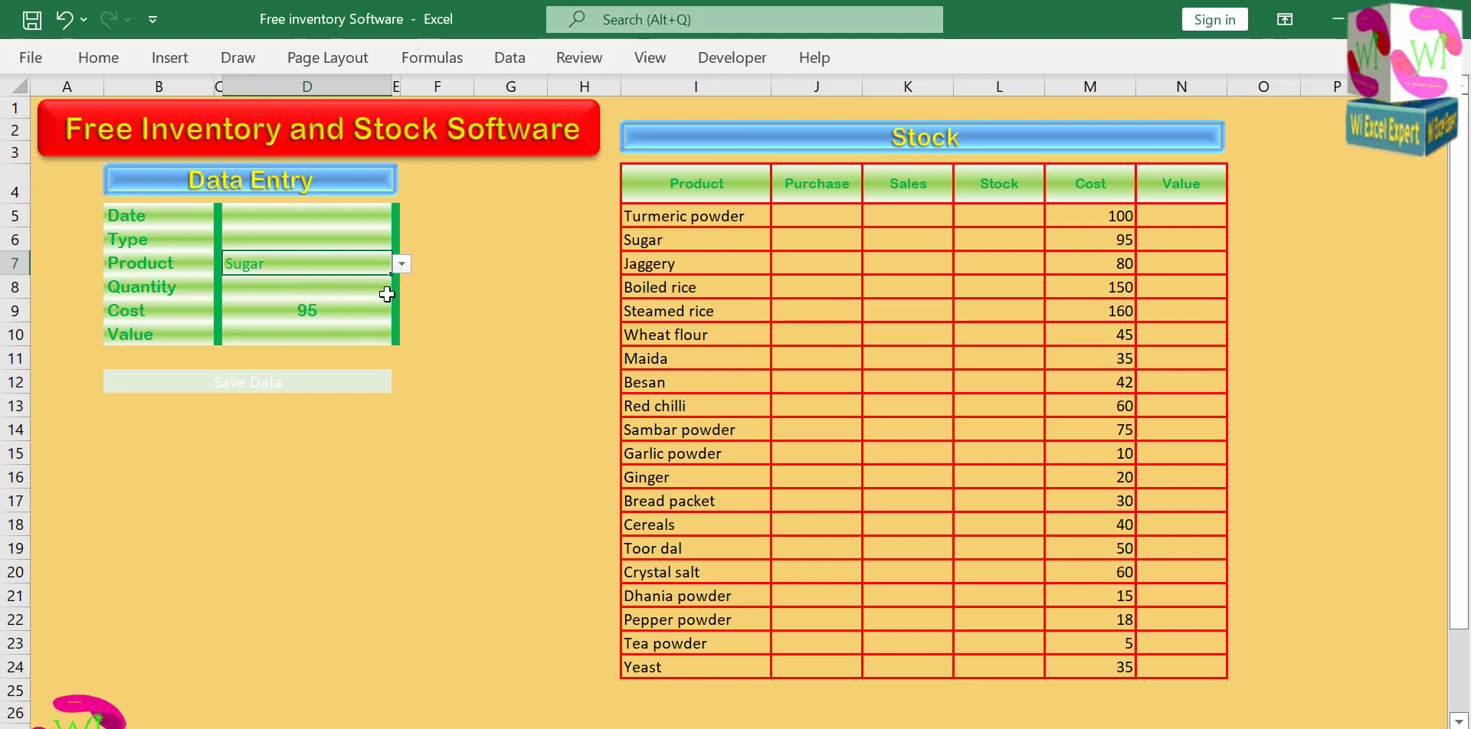
left_click(401, 264)
left_click(314, 328)
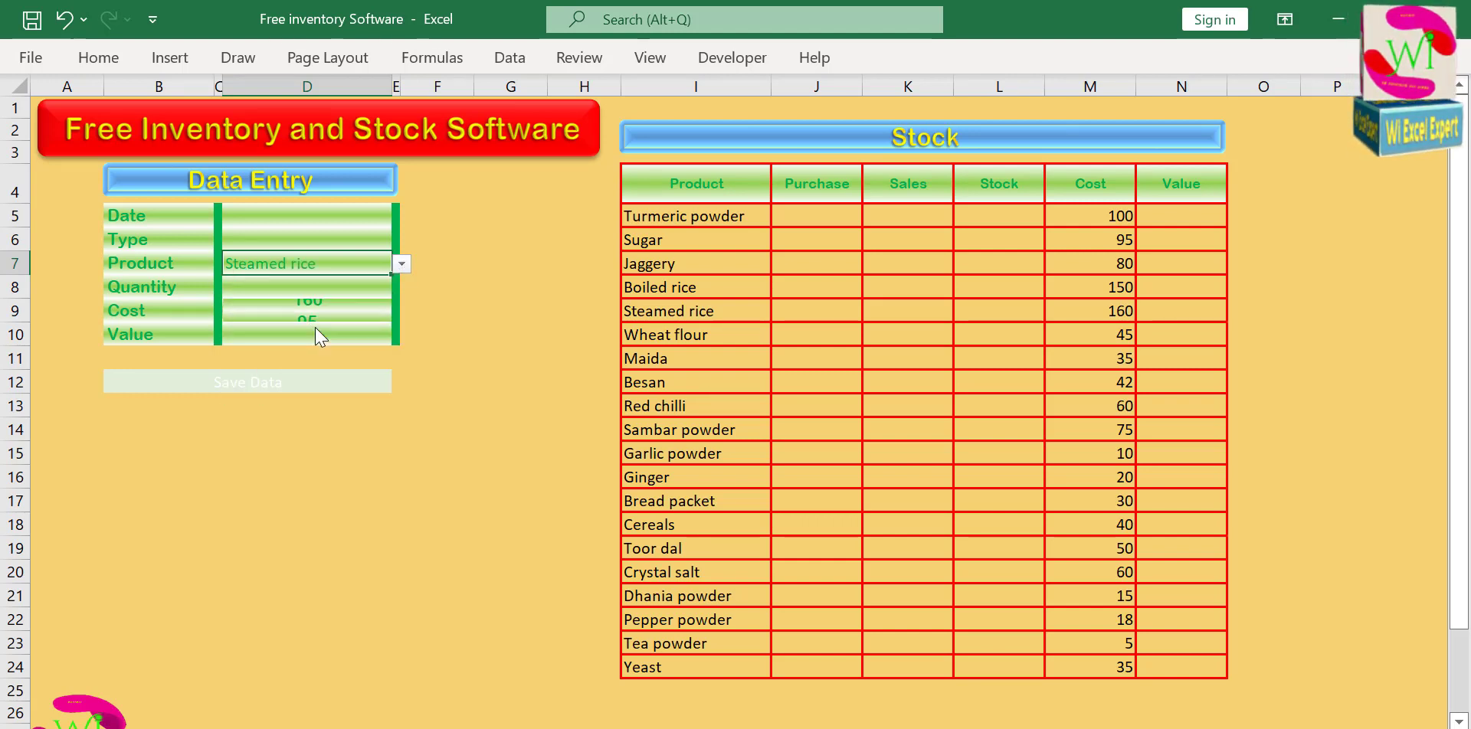
Test the Cost lookup by changing the form's Product to Red chilli, Yeast and finally Turmeric powder.
left_click(401, 265)
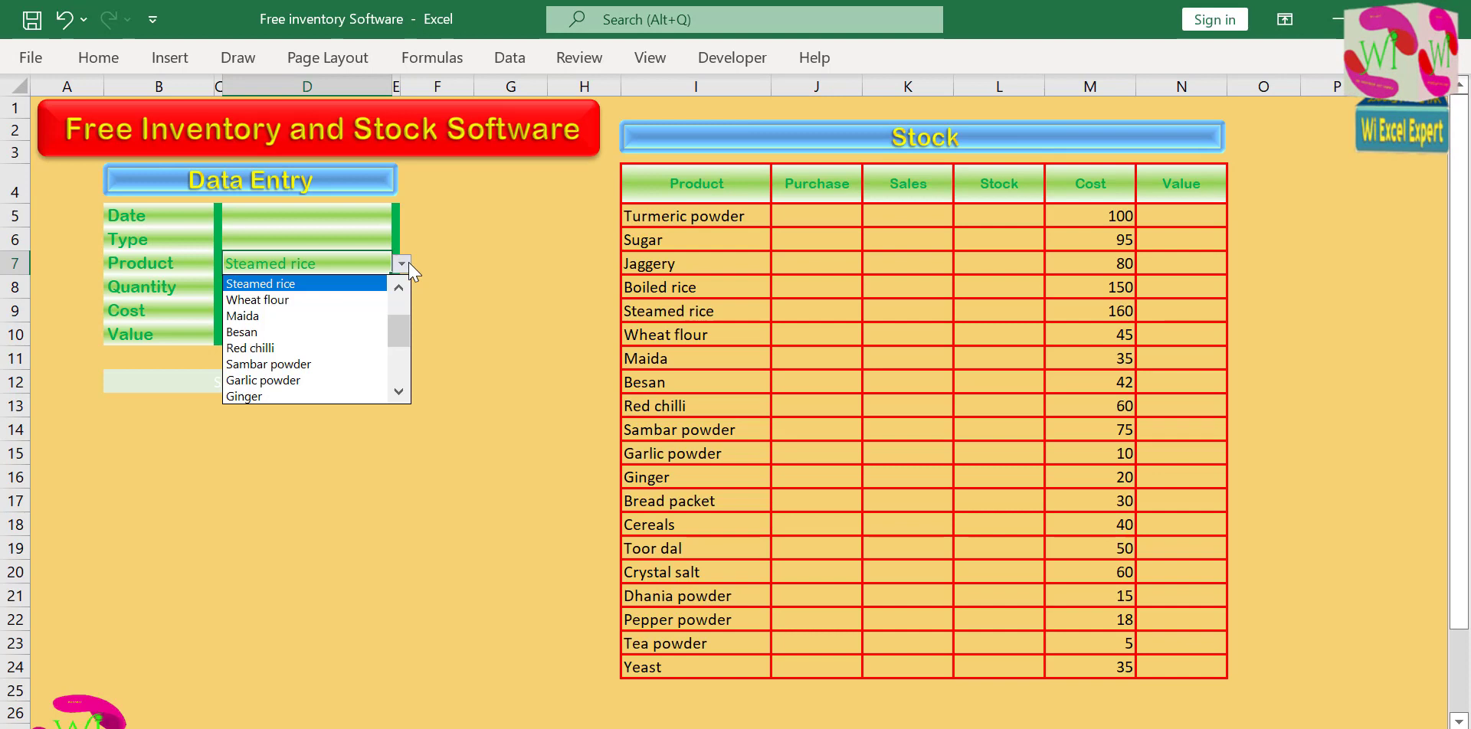
left_click(322, 345)
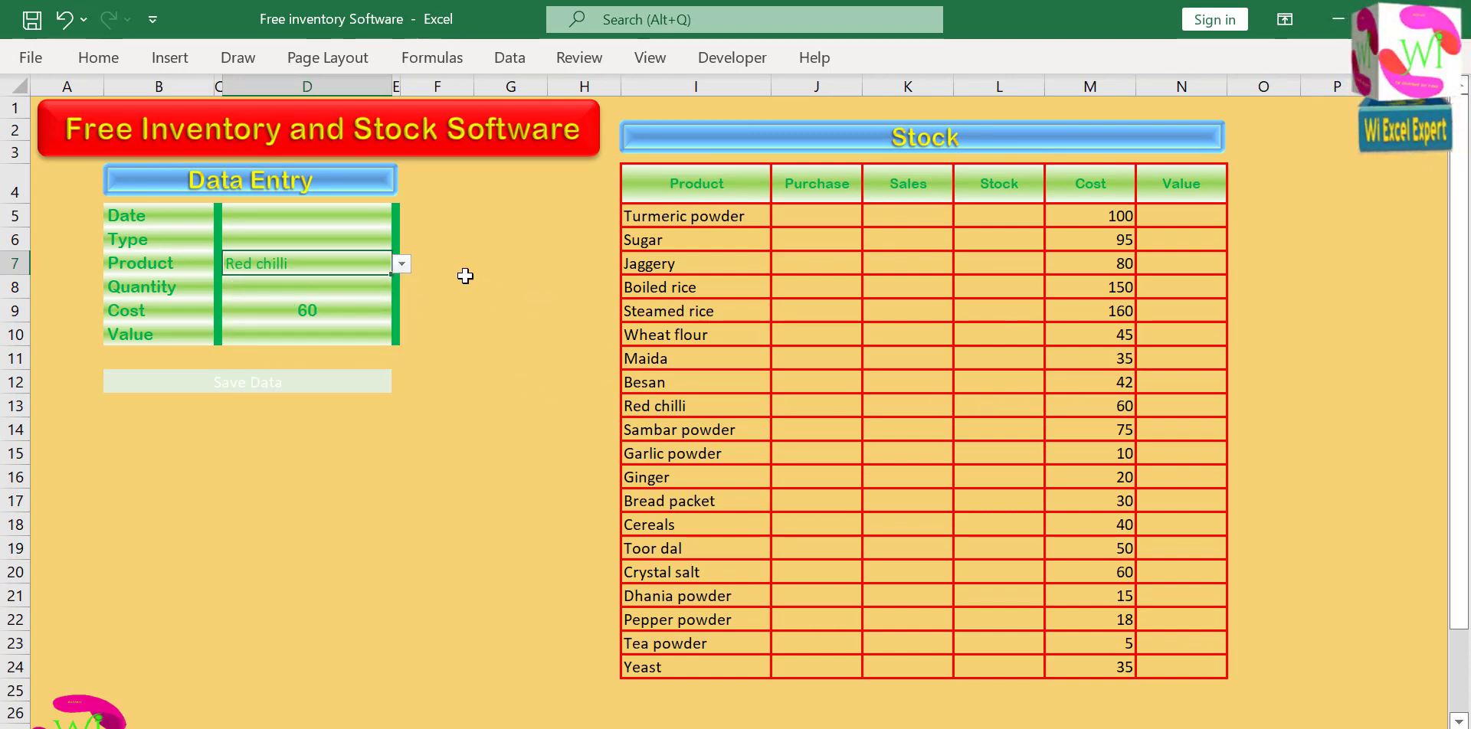
left_click(401, 264)
scroll(393, 338, "down", 2)
left_click(329, 397)
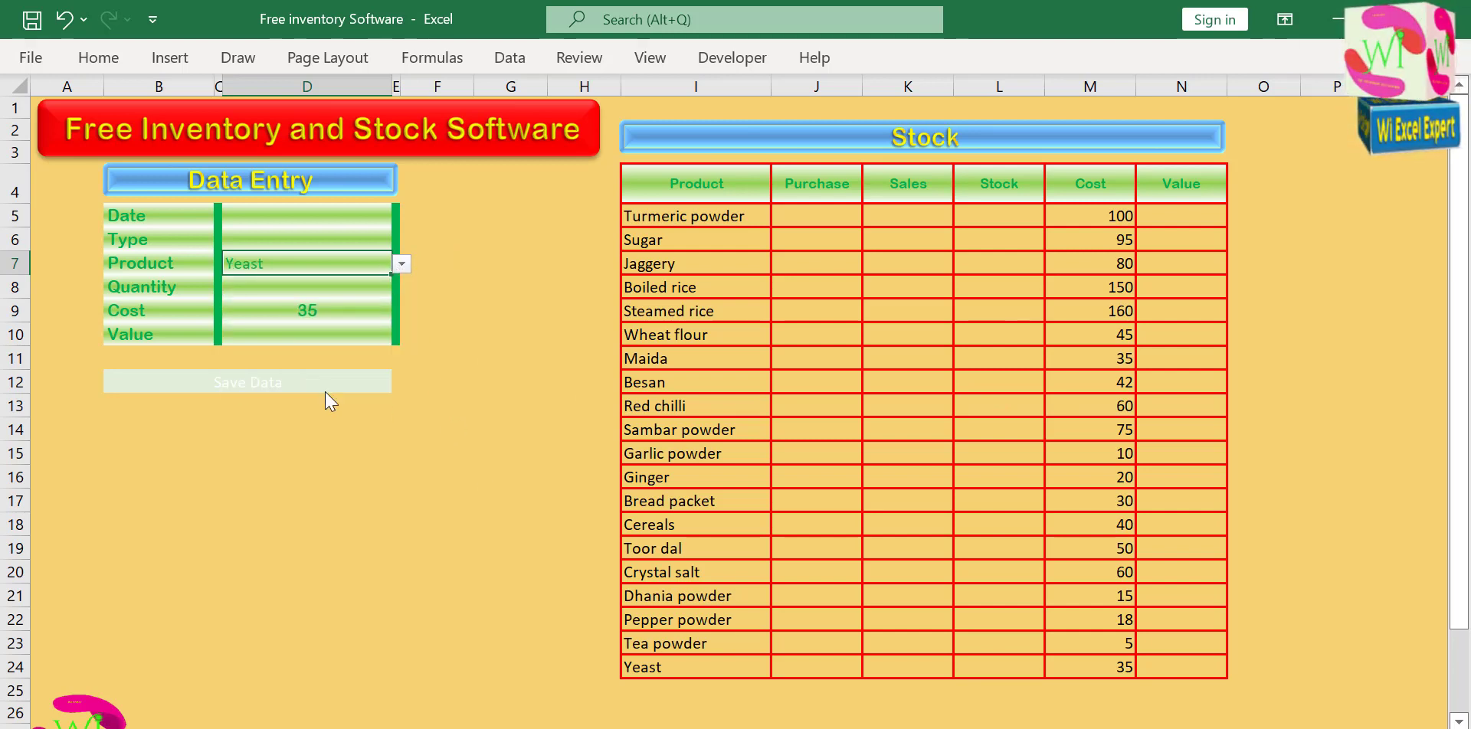
left_click(402, 264)
scroll(390, 293, "up", 4)
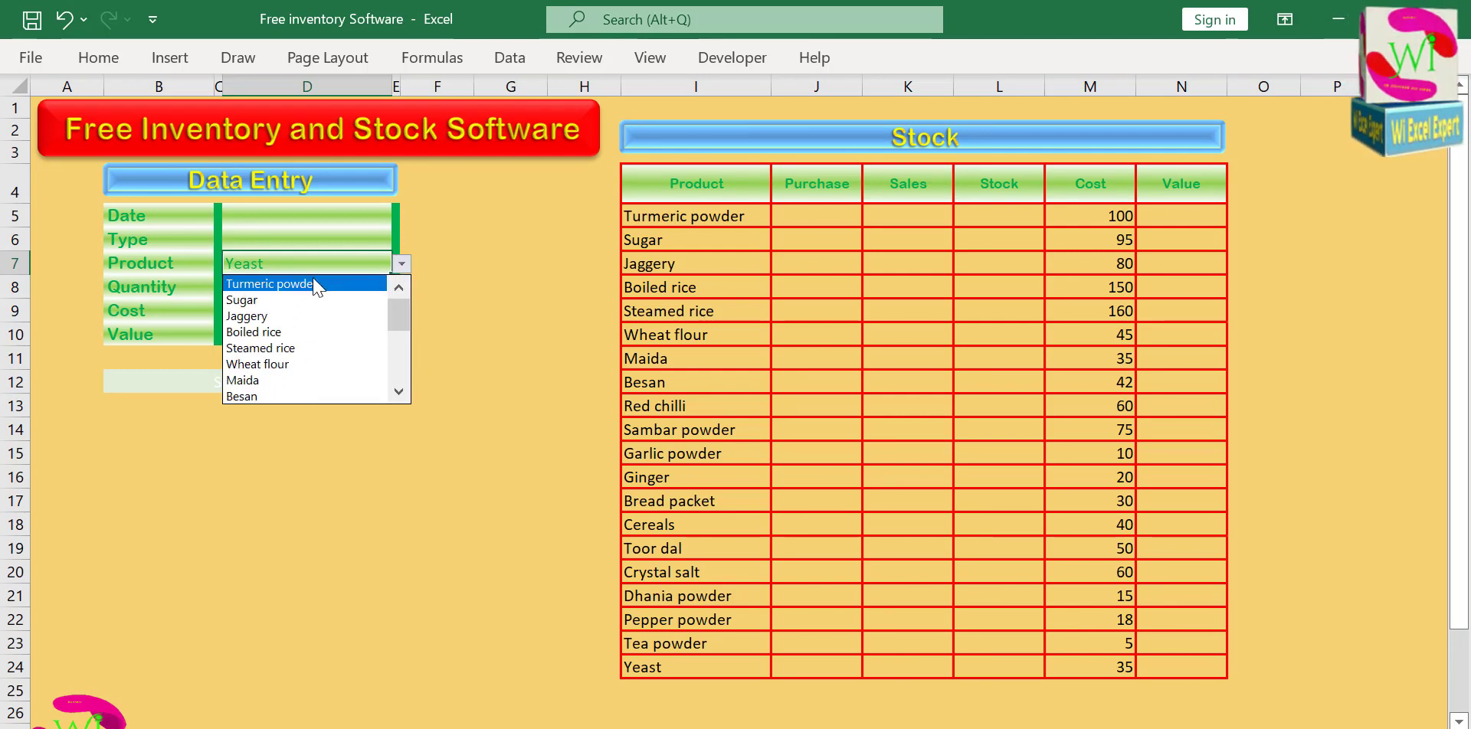
left_click(345, 285)
Set the cost of Turmeric powder in the Stock table to 63.
left_click(1110, 212)
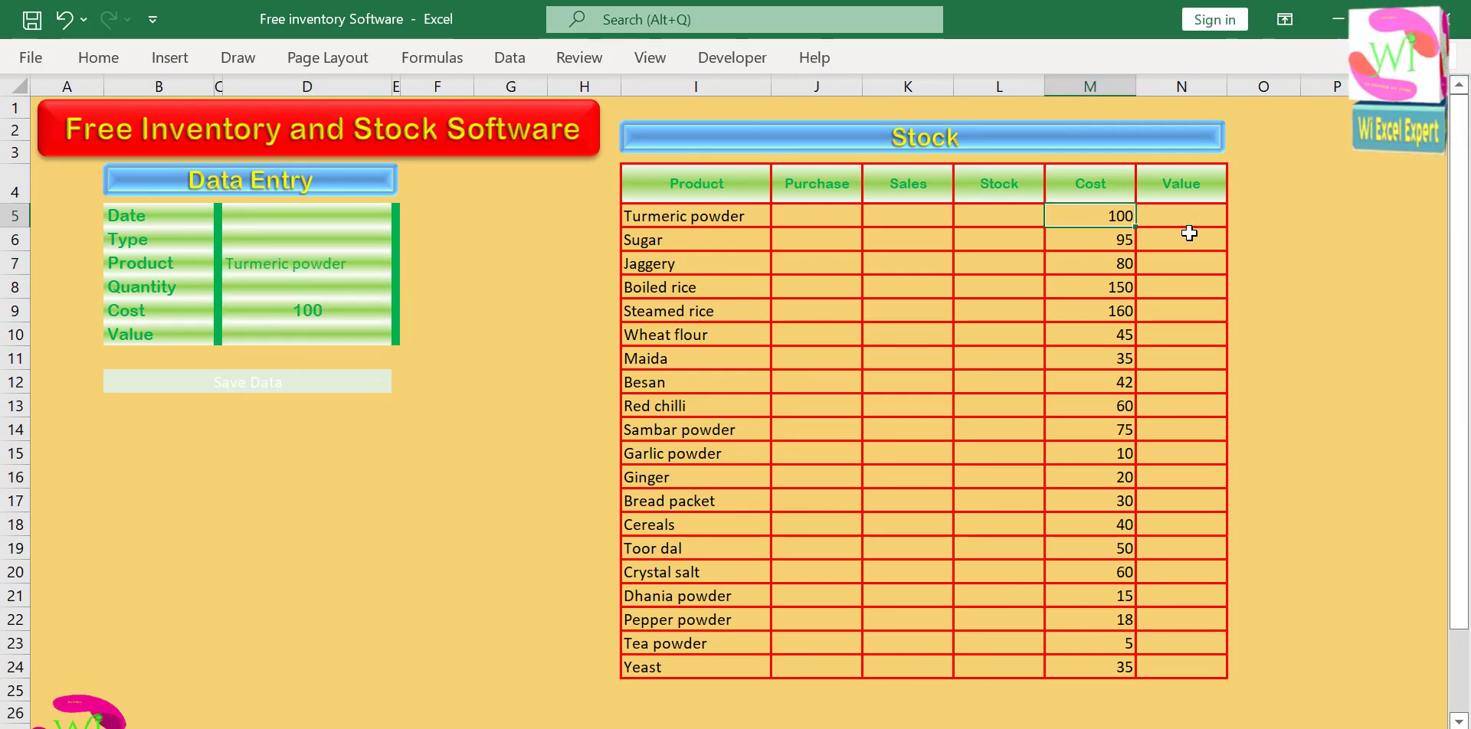
type("63")
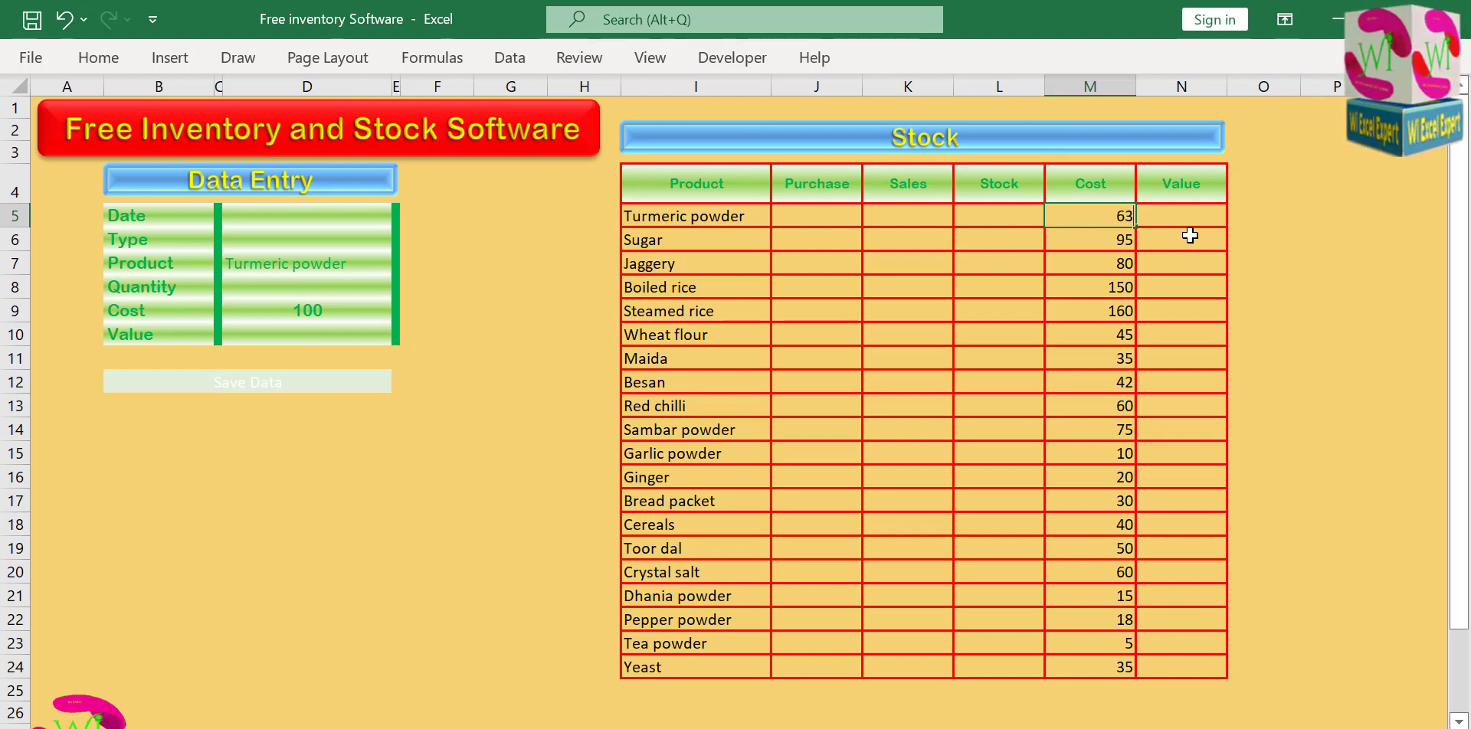
key("Return")
key("Up")
key("Left")
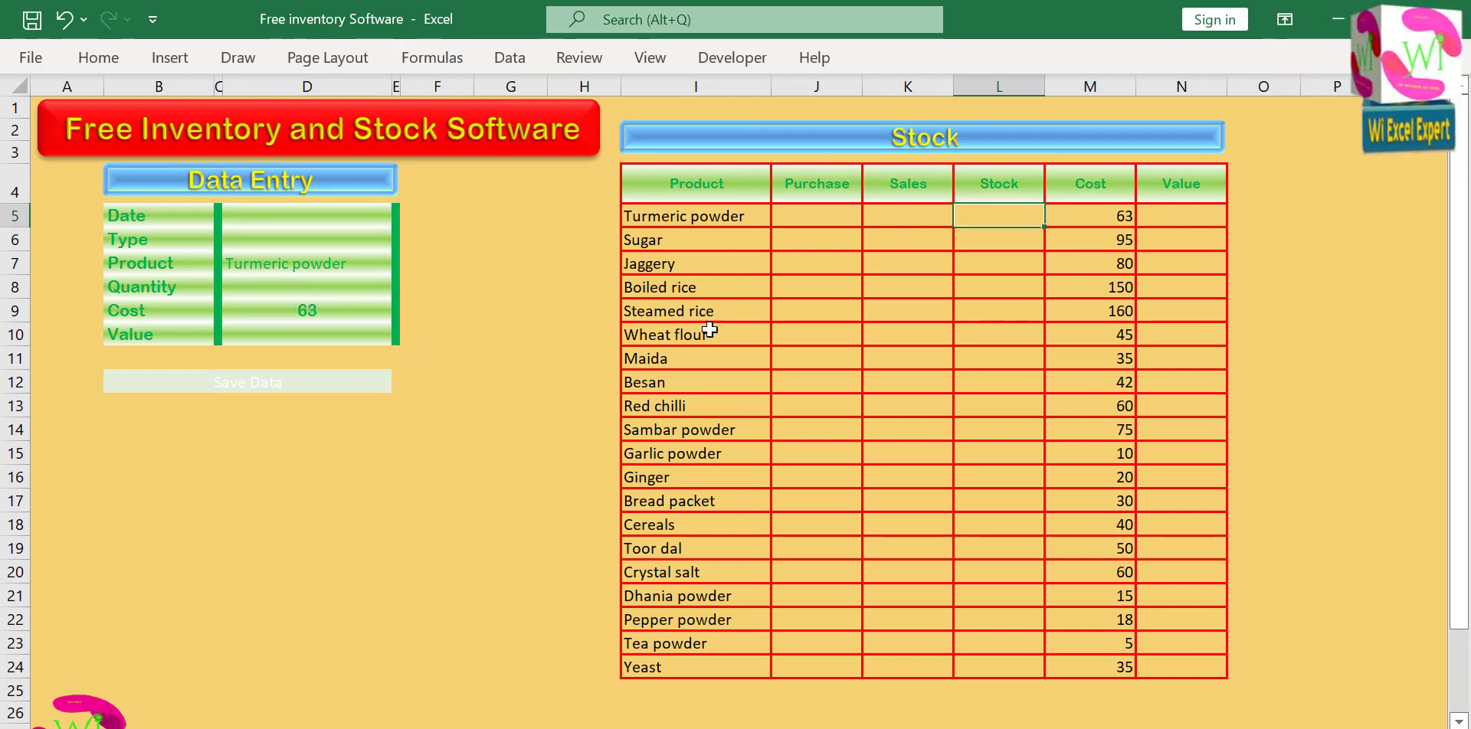
Try the formula =D9/*D8 in the form's Value cell and accept the suggested correction =D9/D8.
left_click(318, 333)
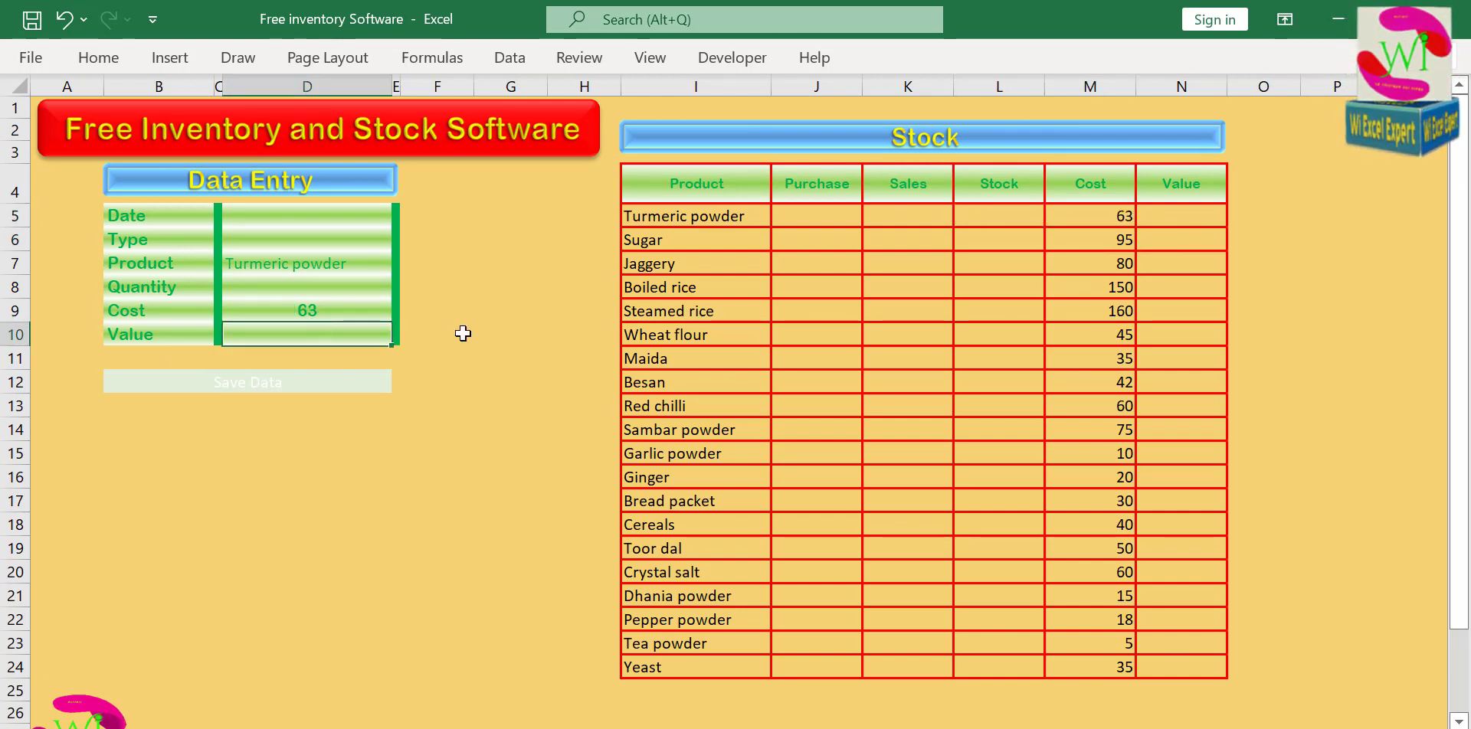
type("=")
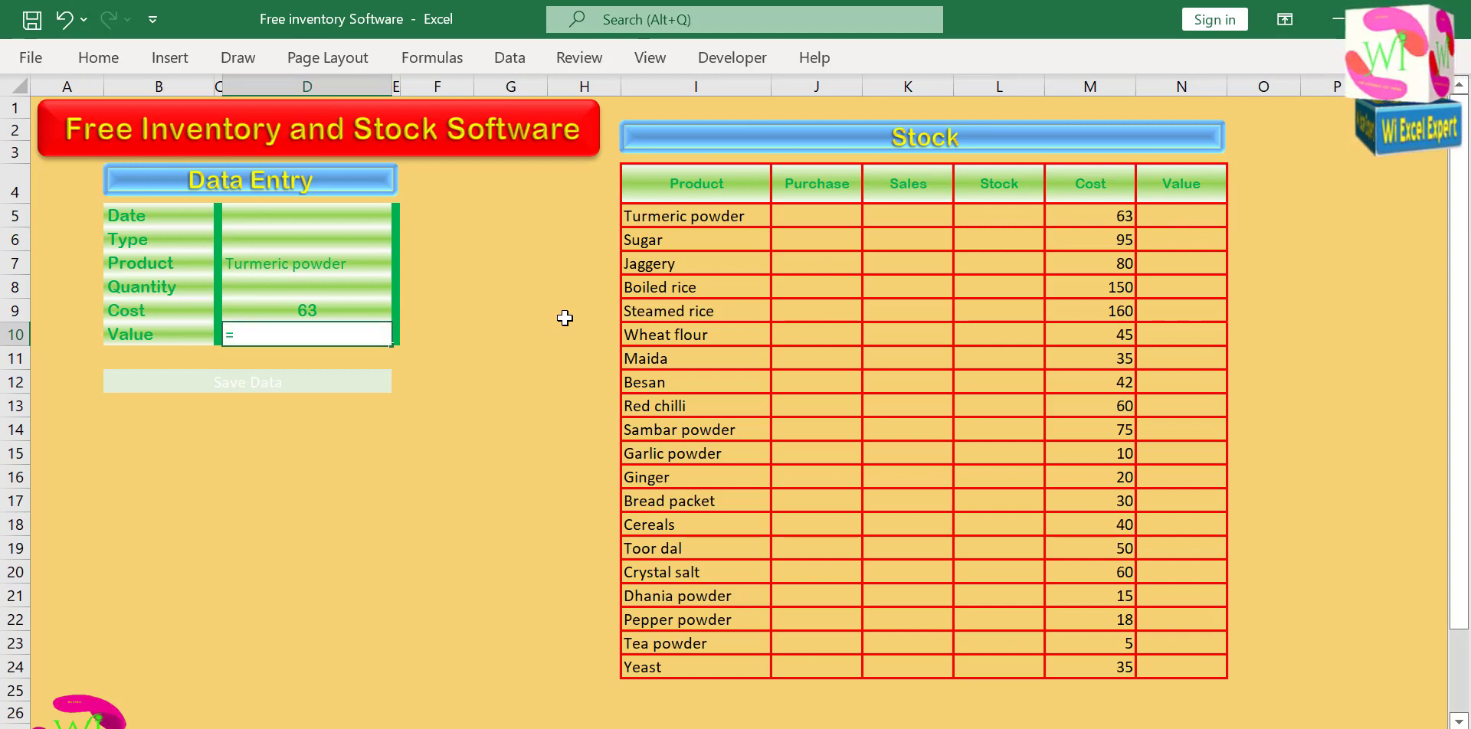
left_click(357, 309)
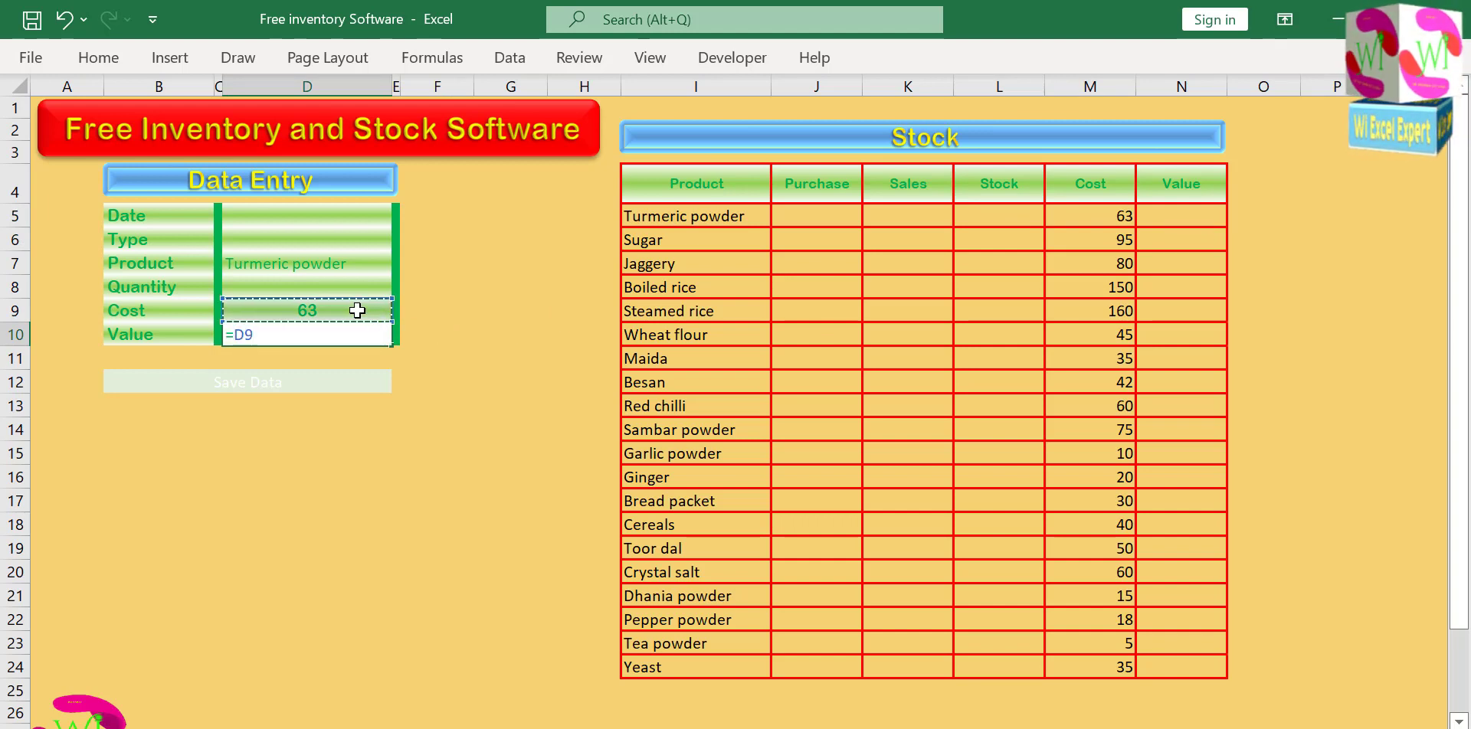
type("/*")
left_click(329, 288)
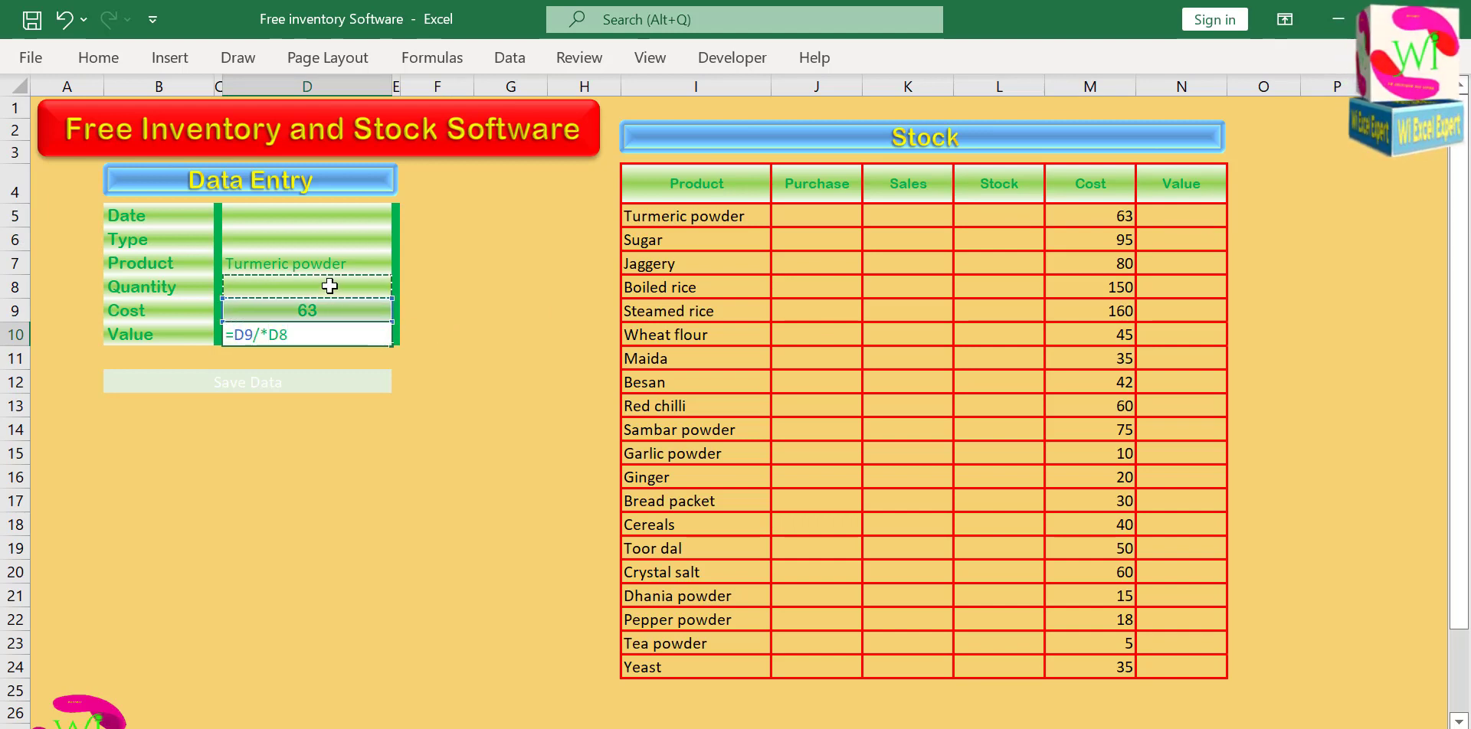
key("Return")
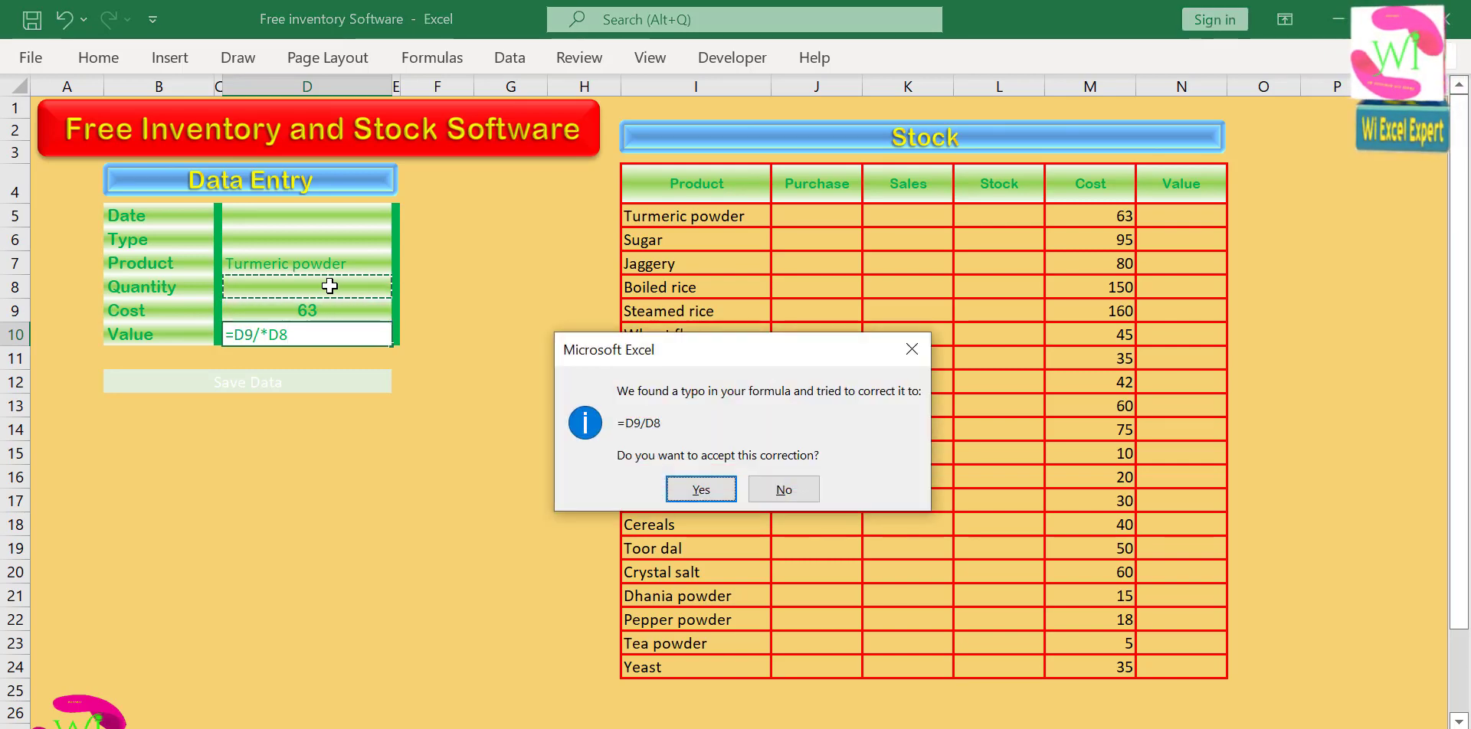
left_click(692, 493)
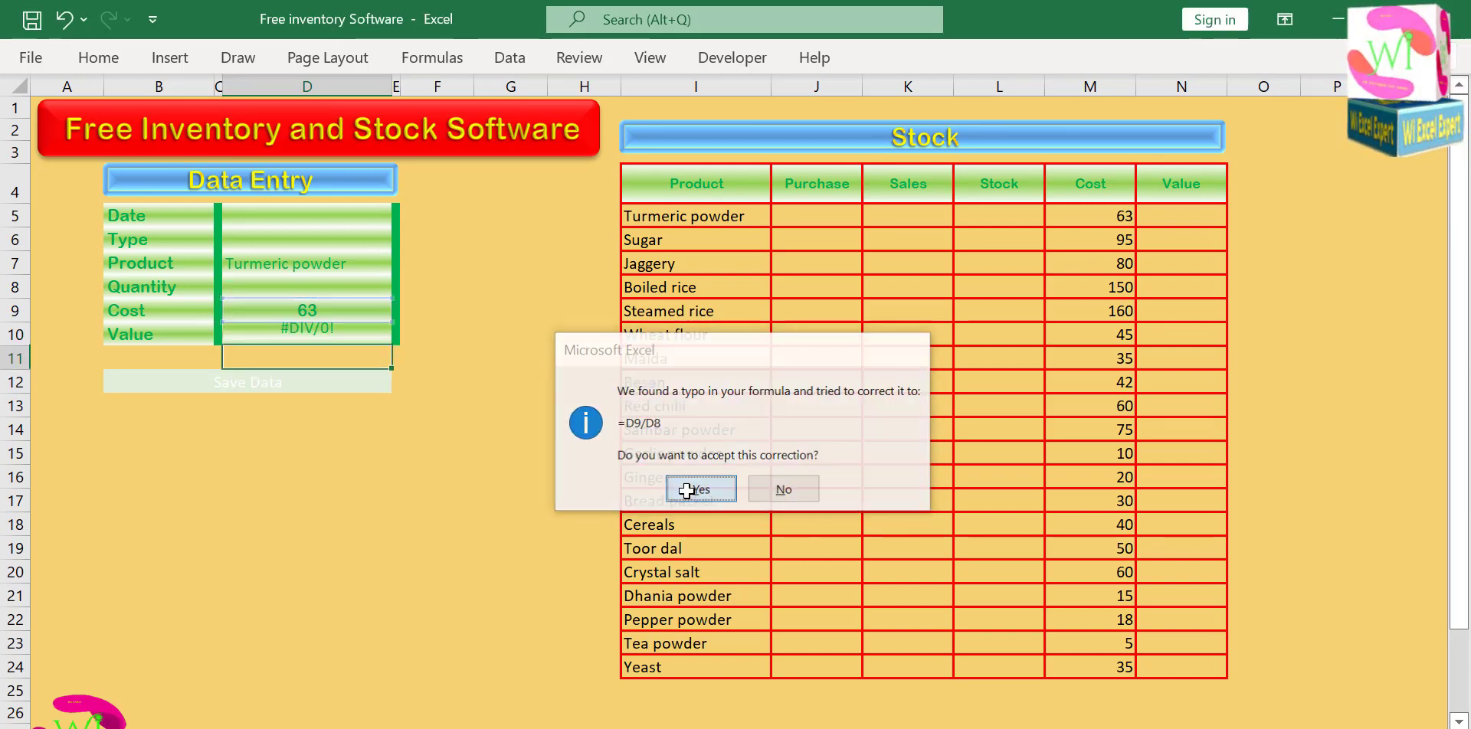
Remove the division formula from the form's Value cell, leaving the cell empty.
left_click(340, 331)
double_click(340, 332)
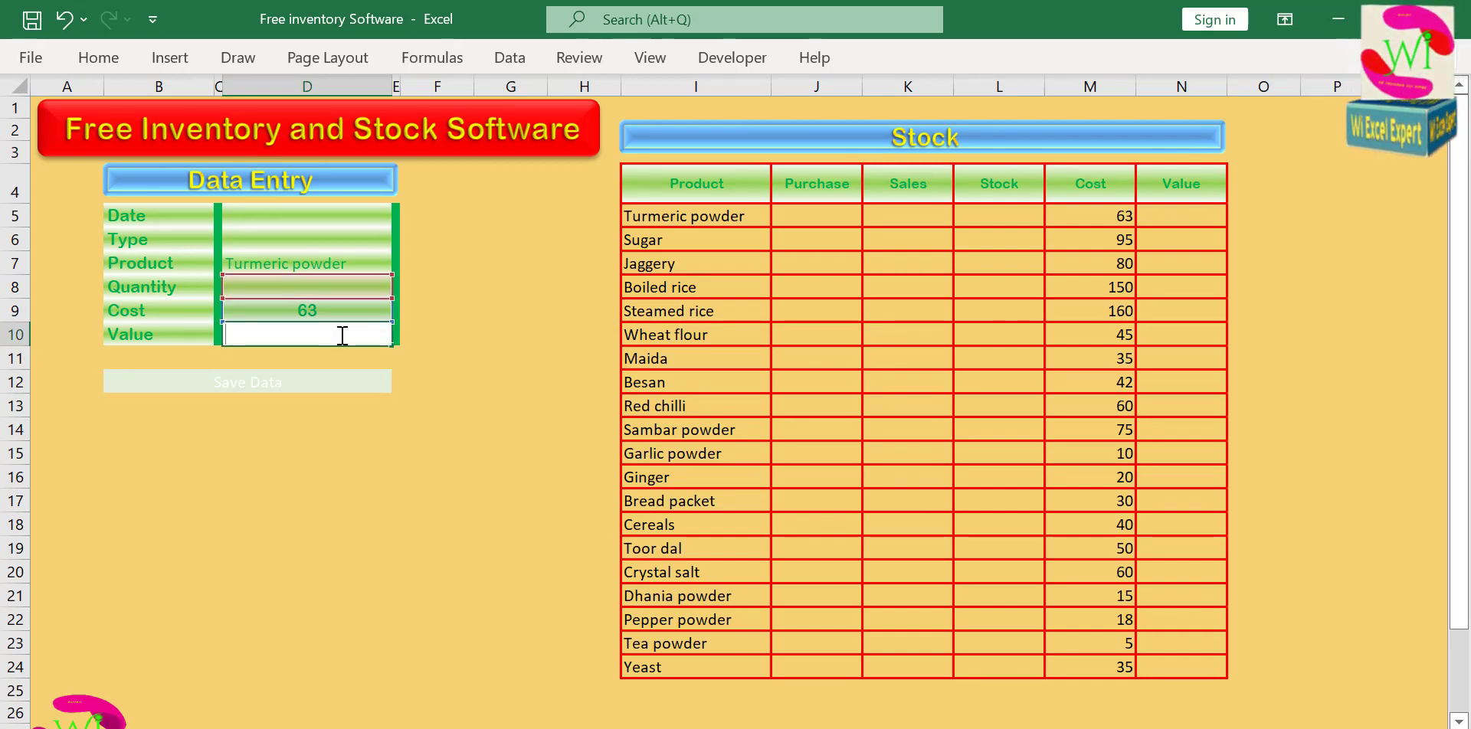
left_click(437, 328)
left_click(319, 335)
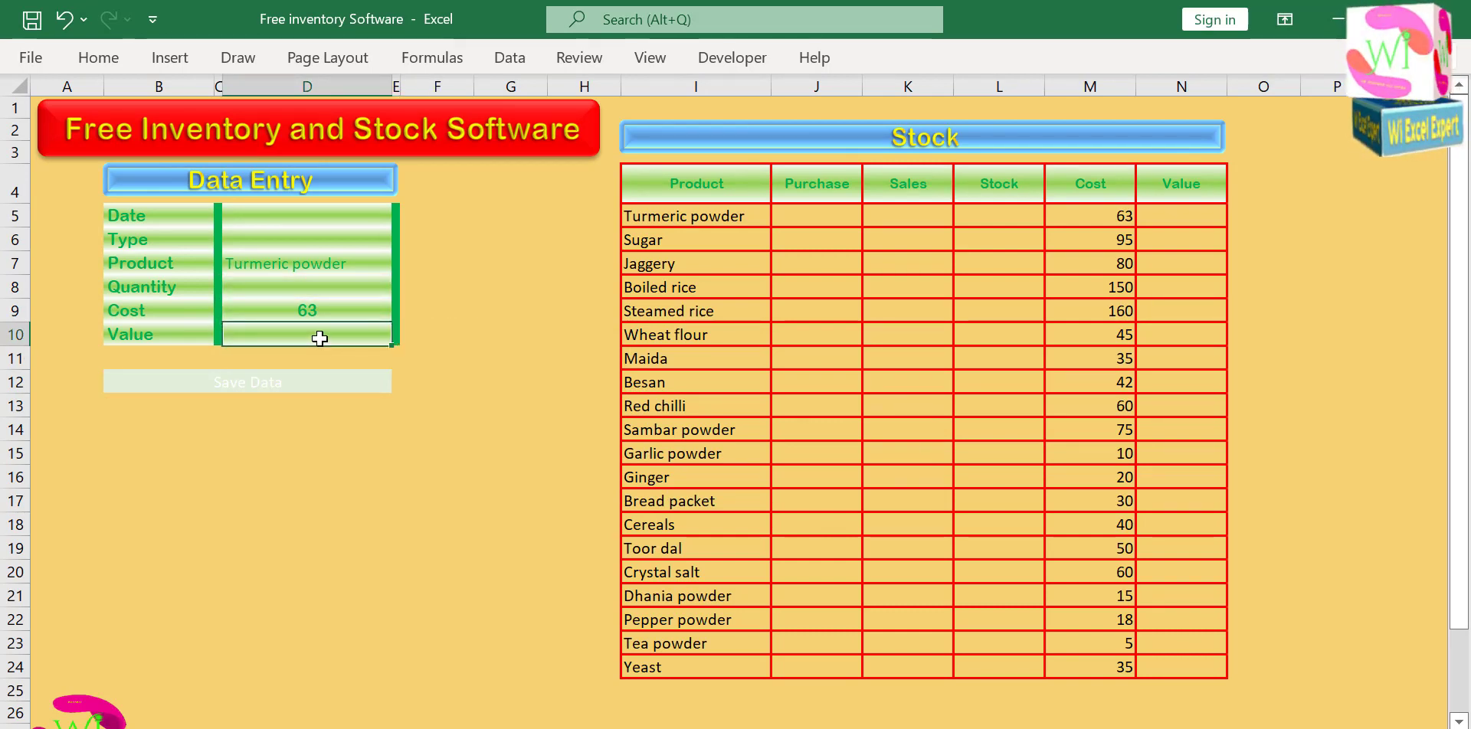
type("=")
key("BackSpace")
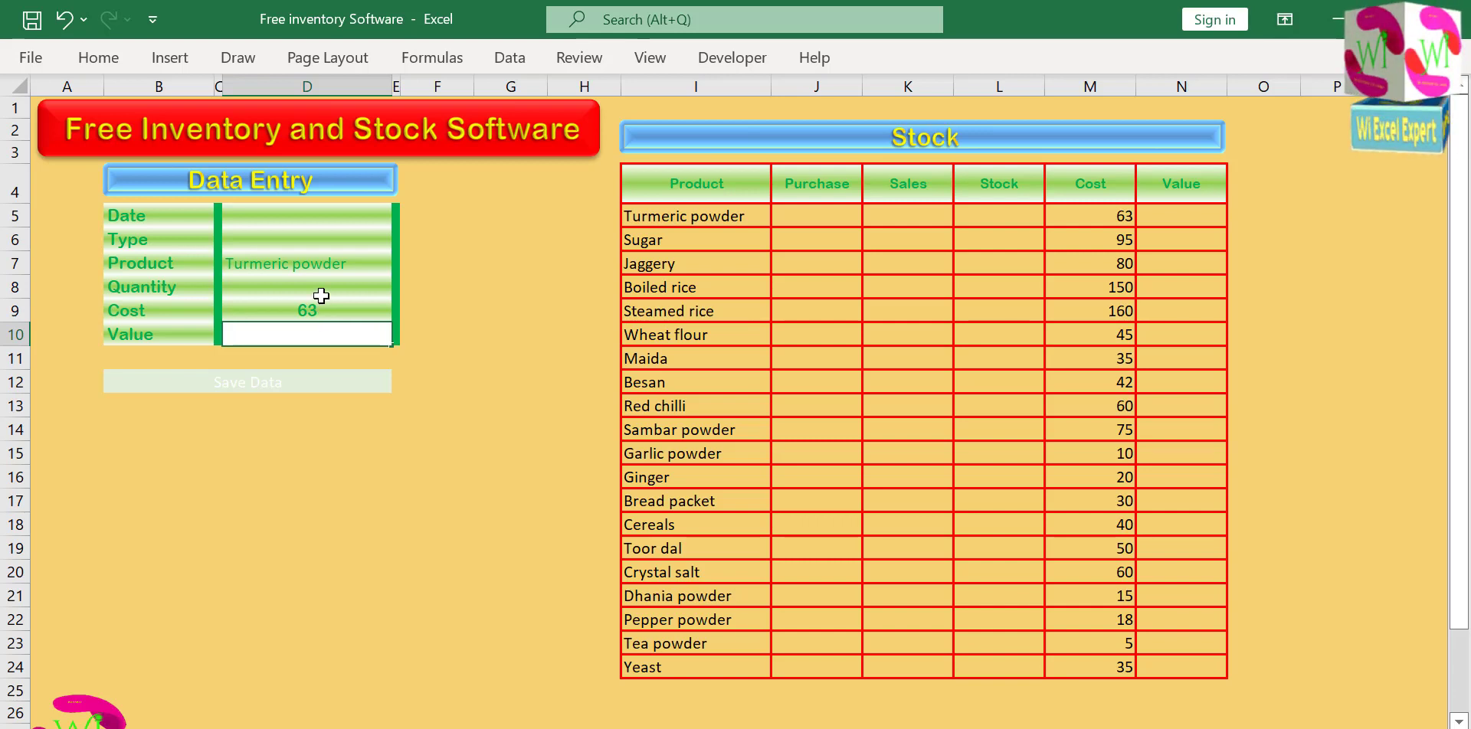
Enter a Quantity of 10 in the Data Entry form and centre it in its cell.
left_click(318, 293)
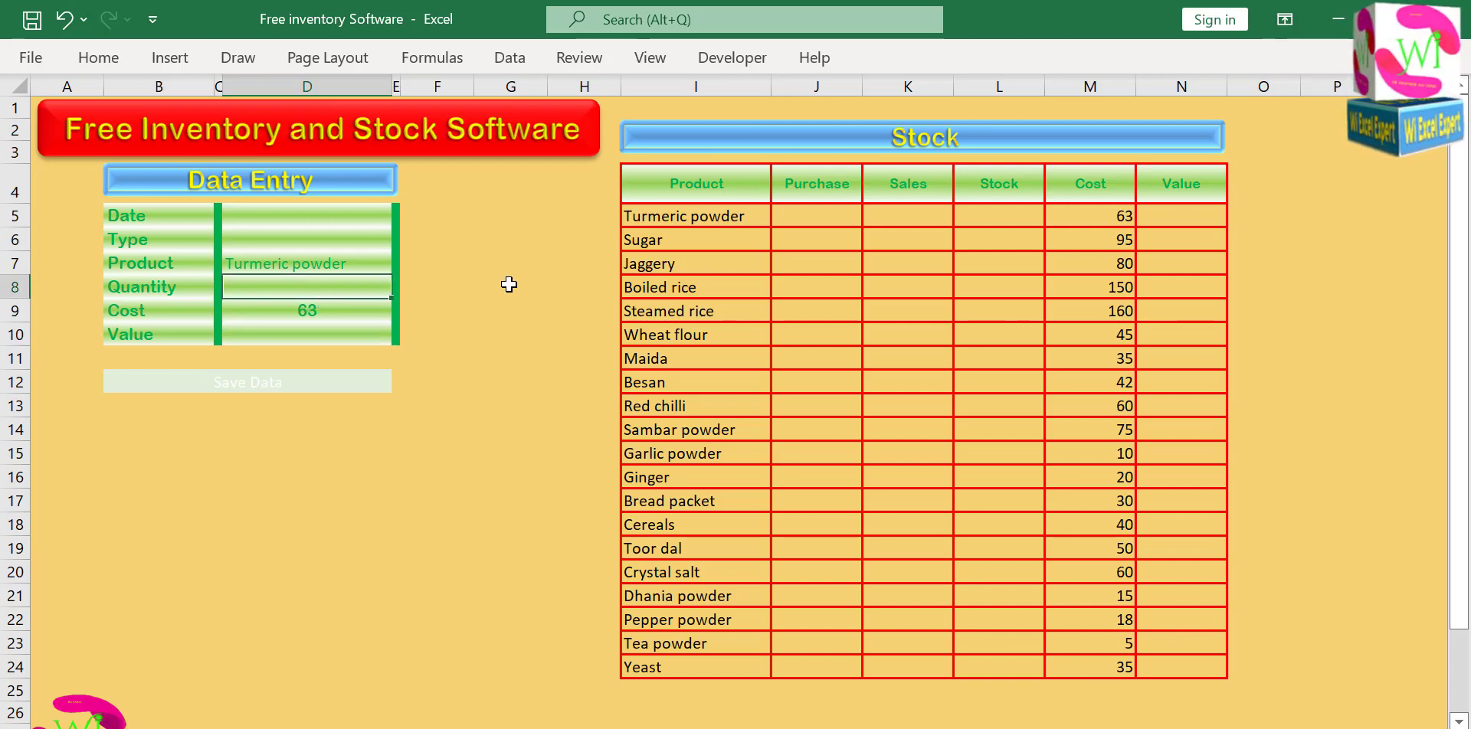
type("10")
left_click(503, 295)
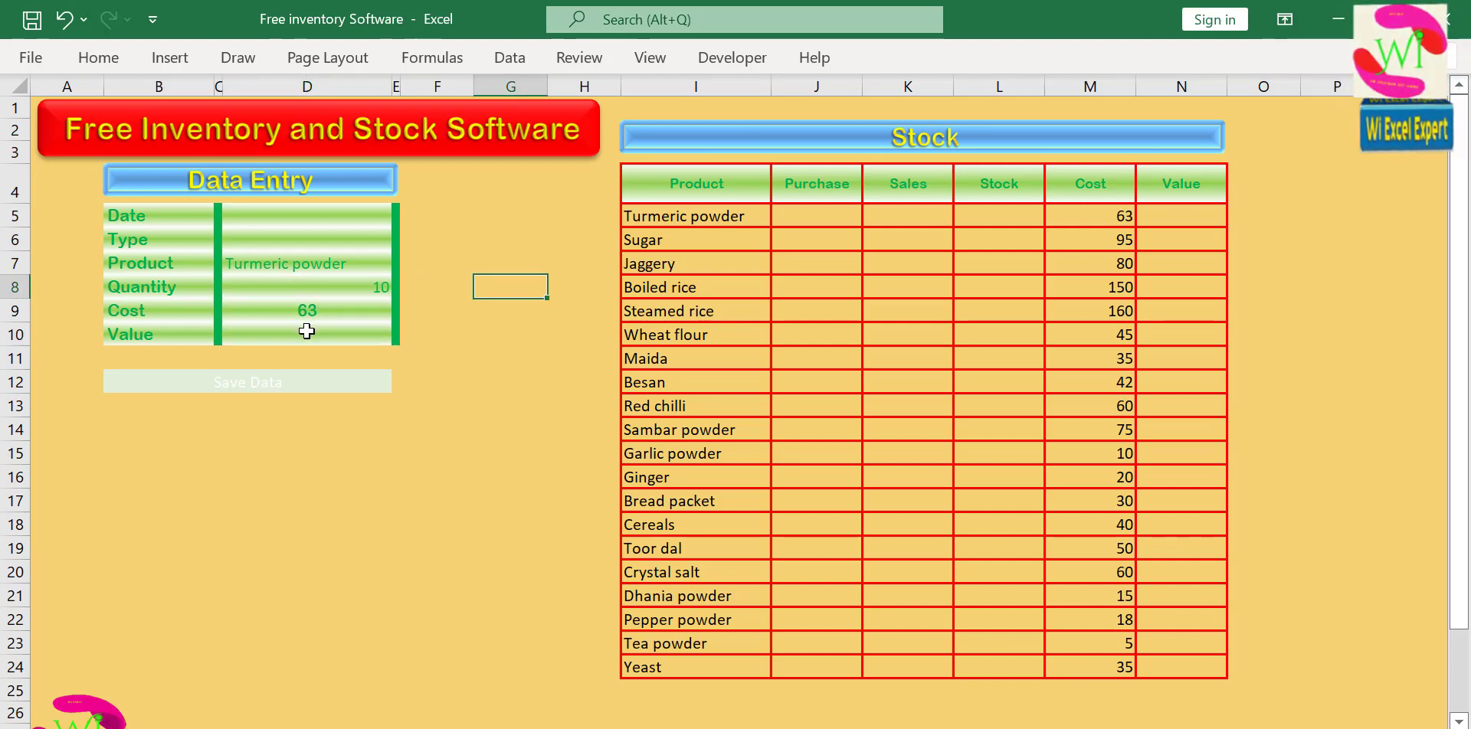
left_click(304, 287)
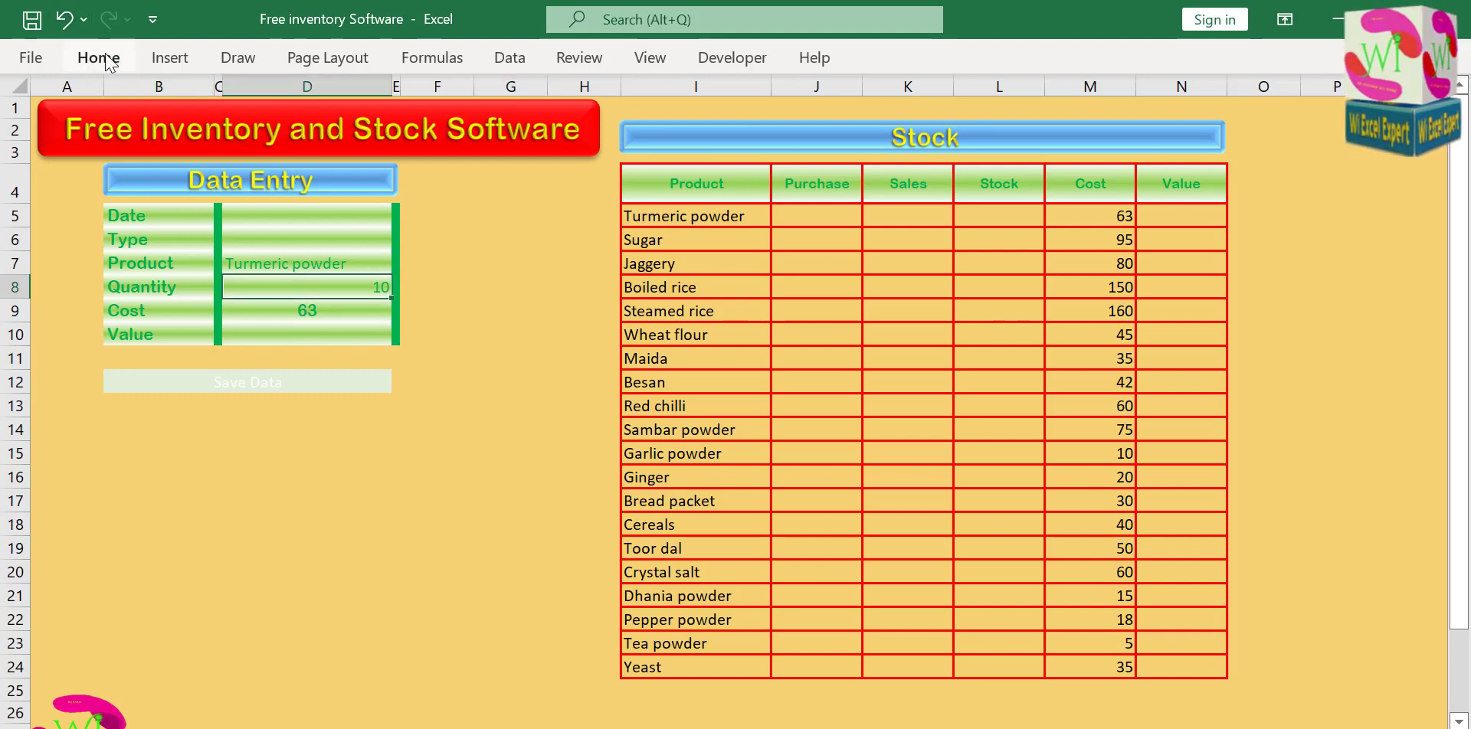
left_click(108, 62)
left_click(402, 139)
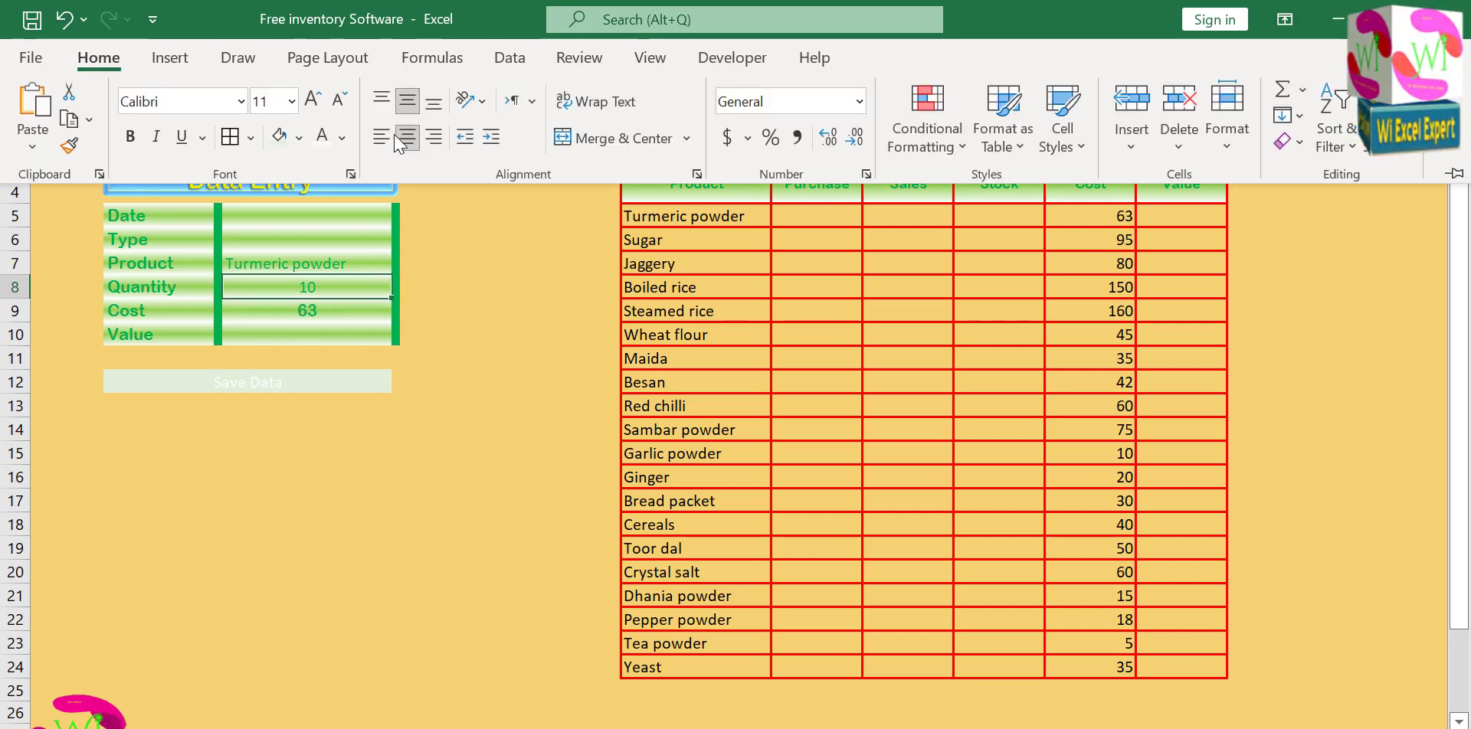
Calculate the form's Value as Quantity times Cost with the formula =D8*D9 and centre the result.
left_click(311, 333)
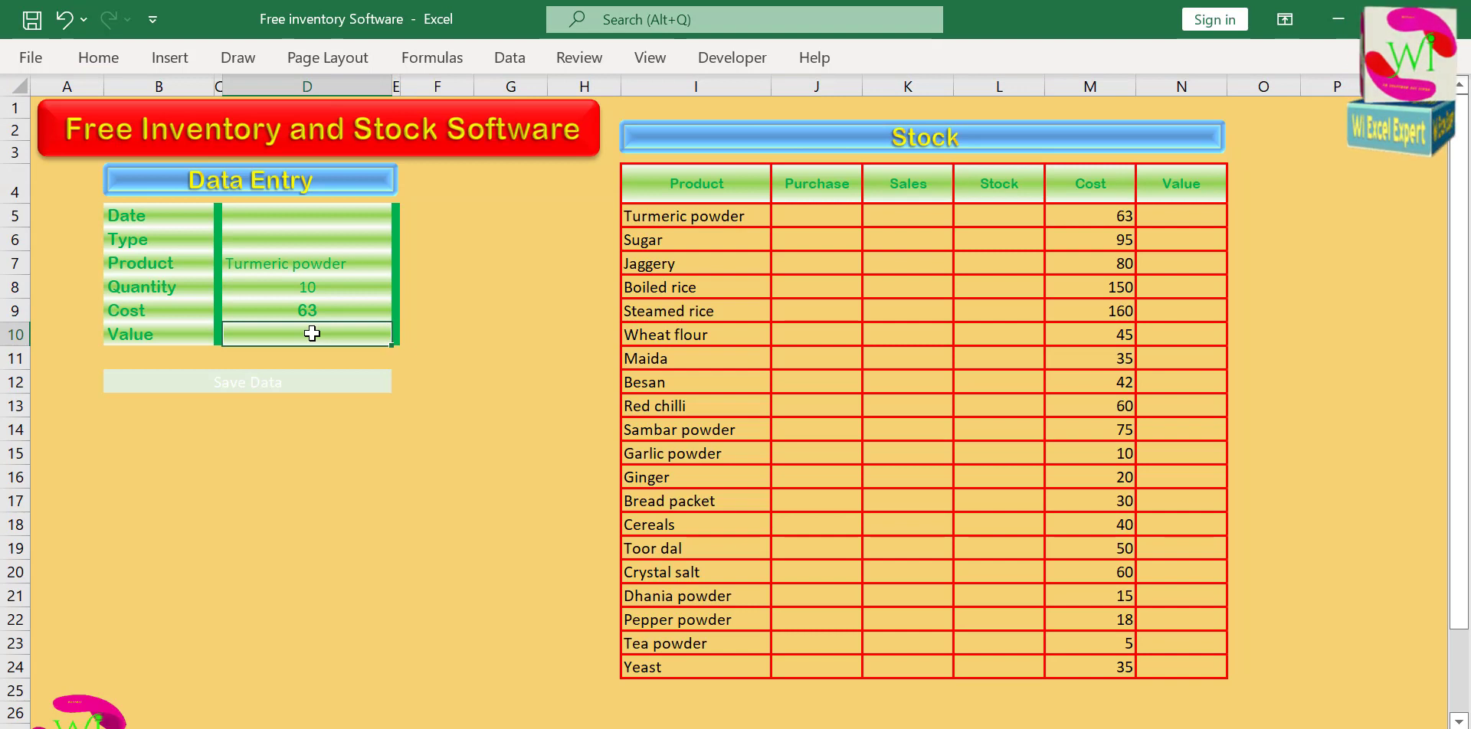
type("=")
left_click(293, 287)
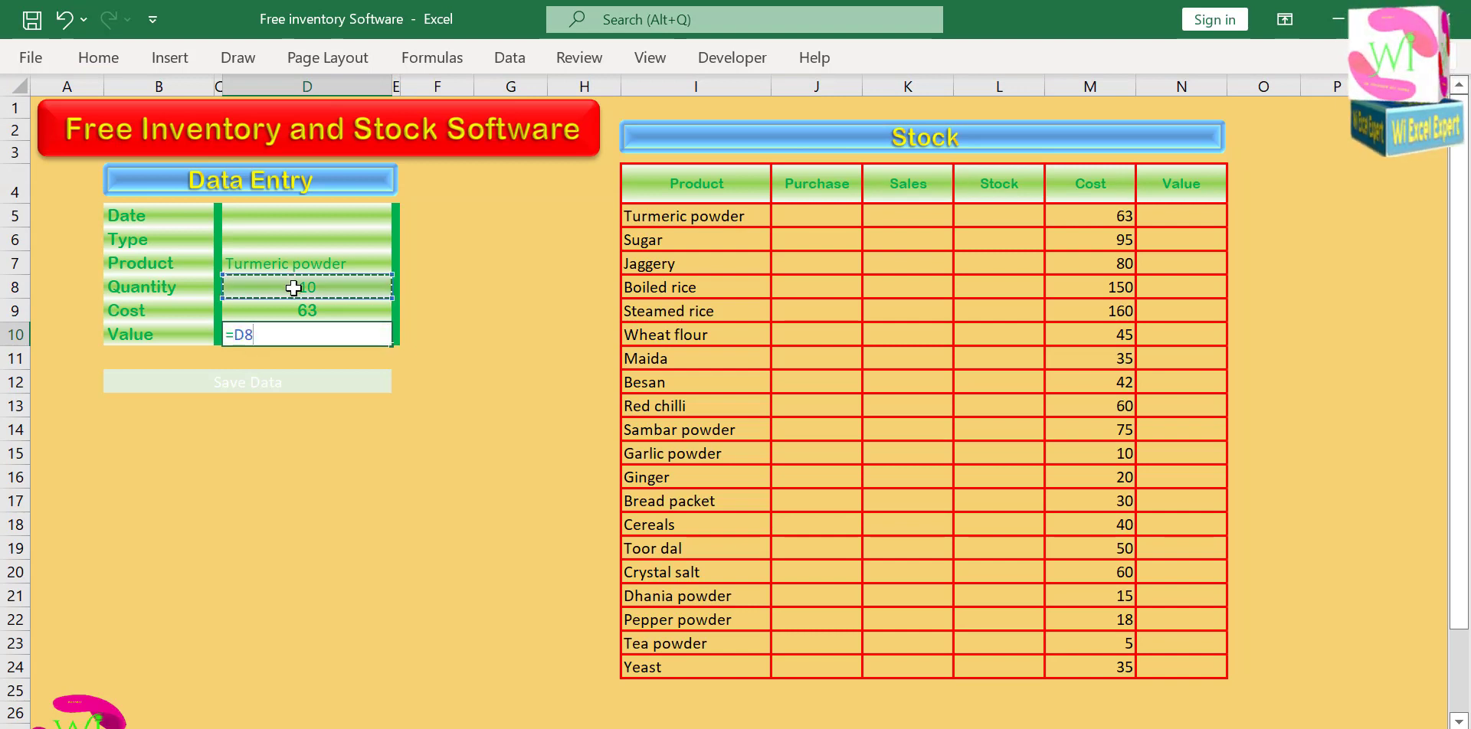
type("*")
left_click(307, 311)
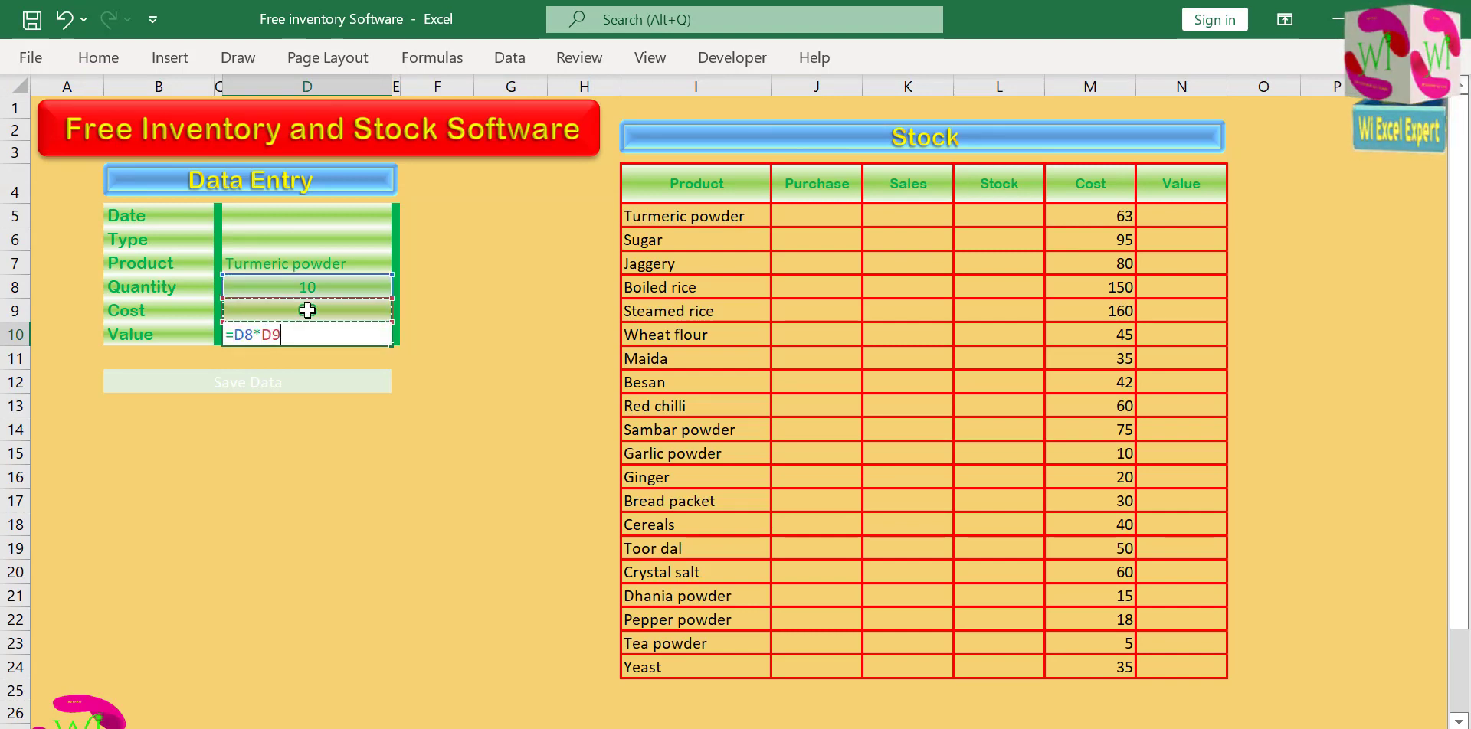
key("Return")
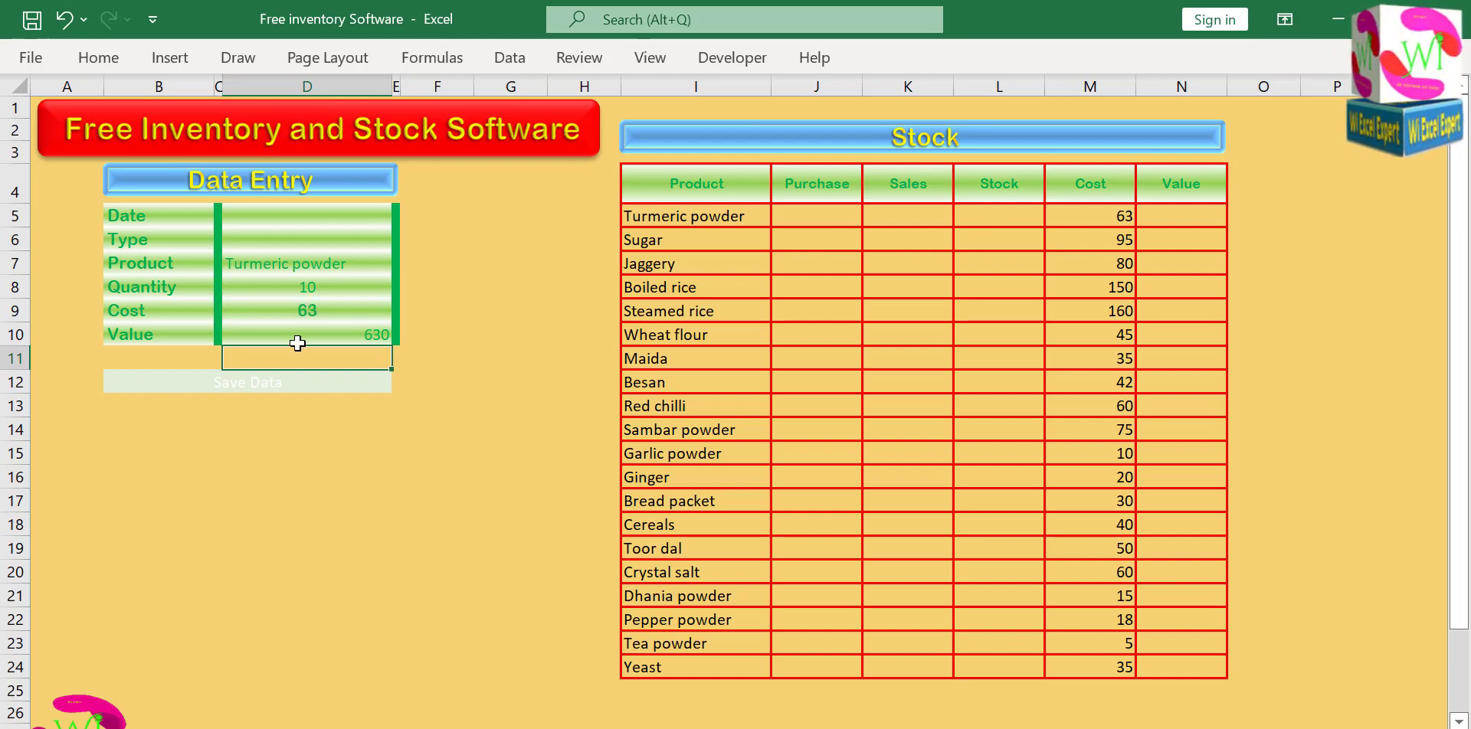
left_click(294, 336)
left_click(98, 57)
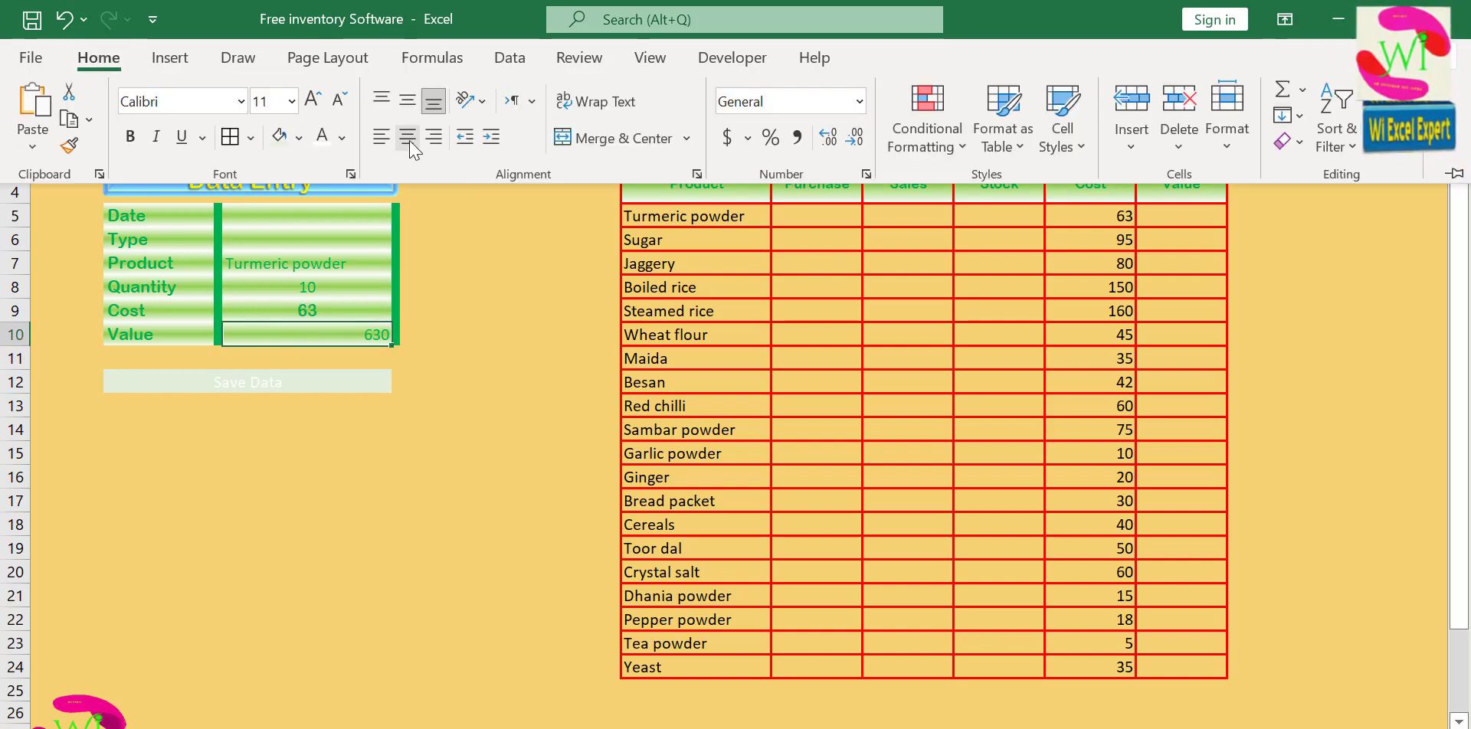
left_click(407, 137)
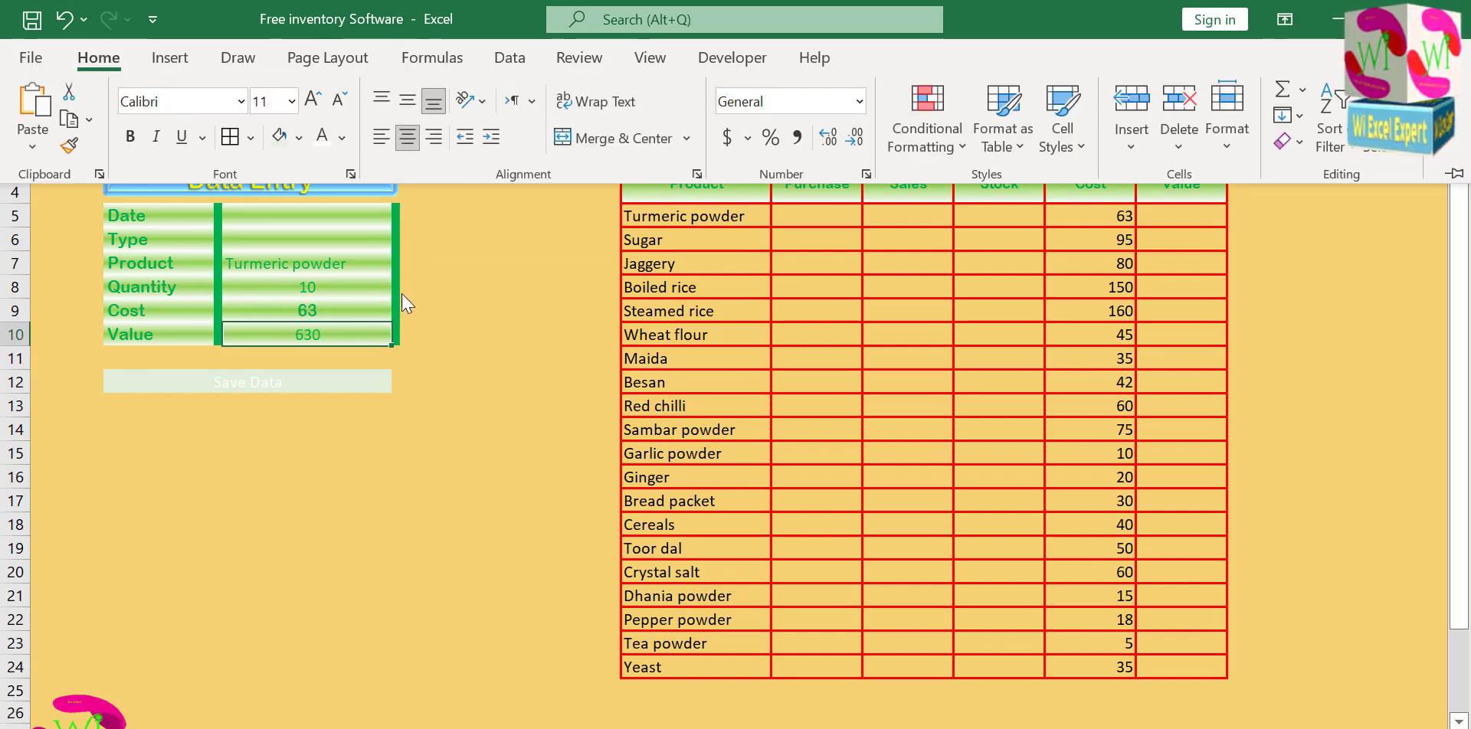
Format all the Data Entry form's input cells from Date to Value with centred Arial Rounded MT Bold text.
left_click(353, 287)
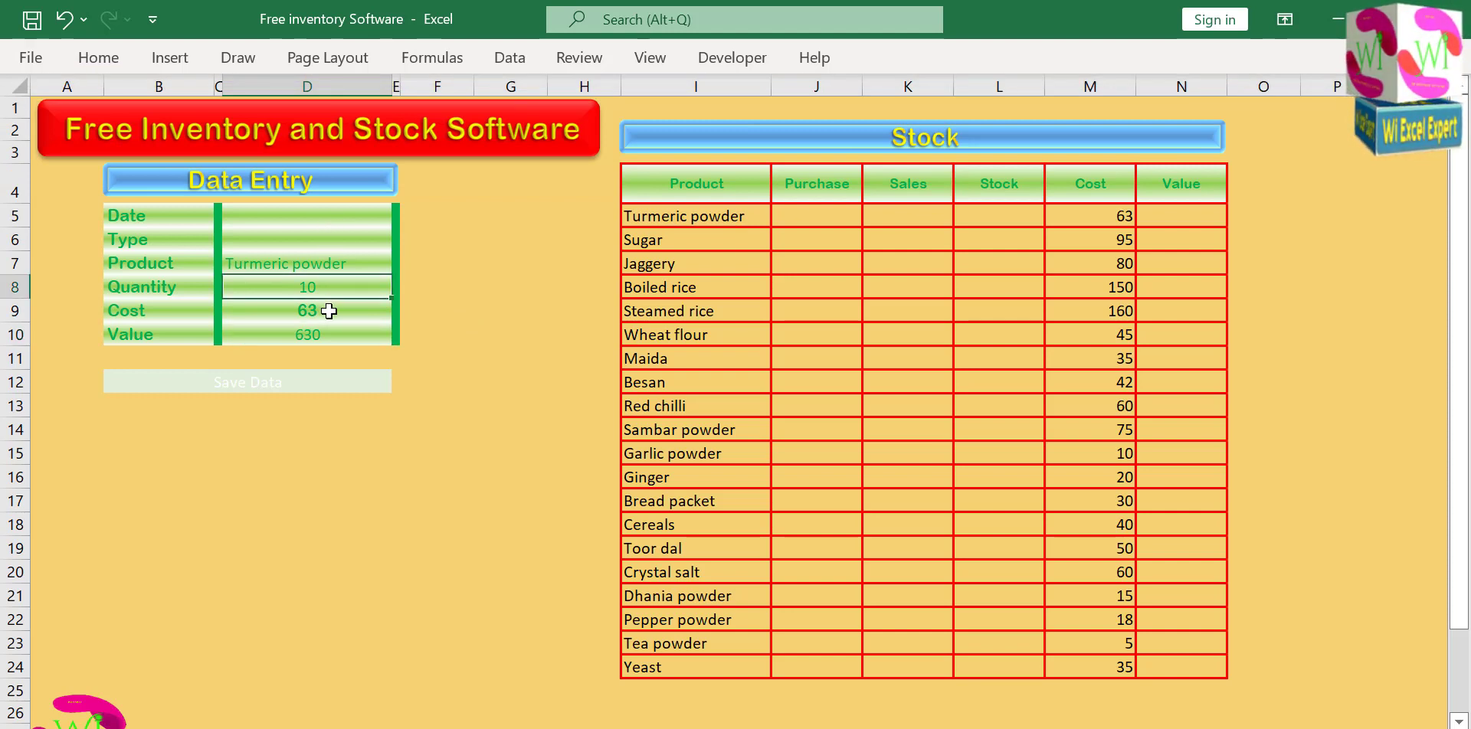
left_click(329, 334, "ctrl")
left_click_drag(293, 211, 306, 334)
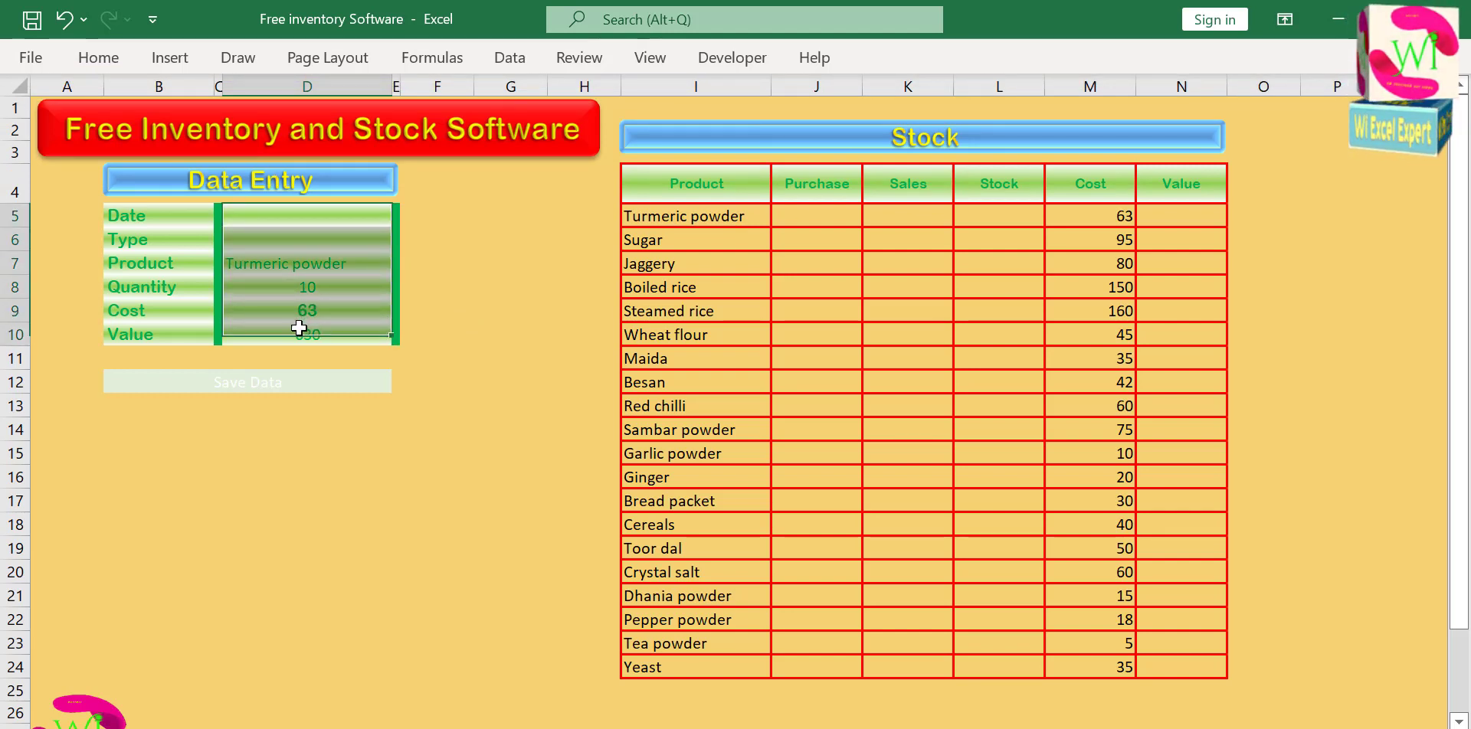
left_click(98, 58)
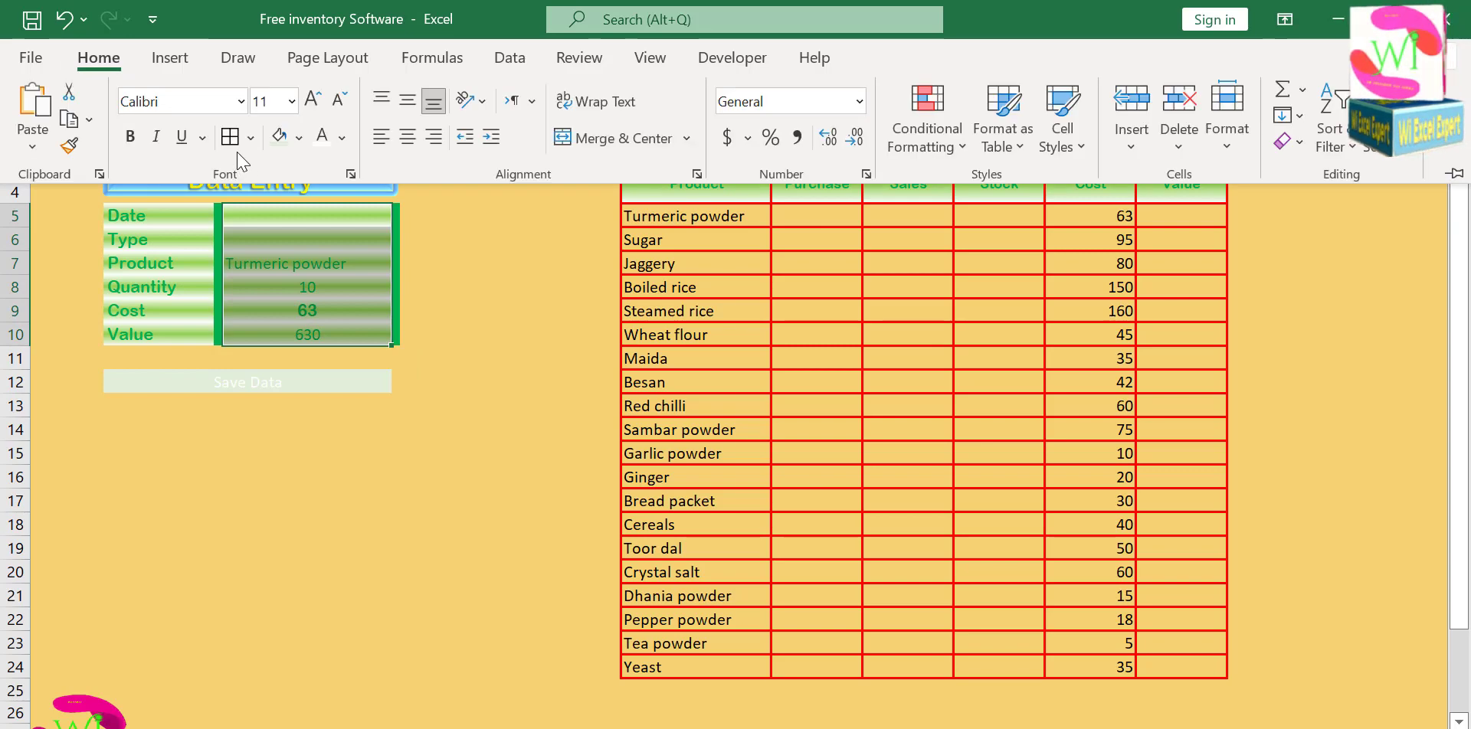
left_click(241, 100)
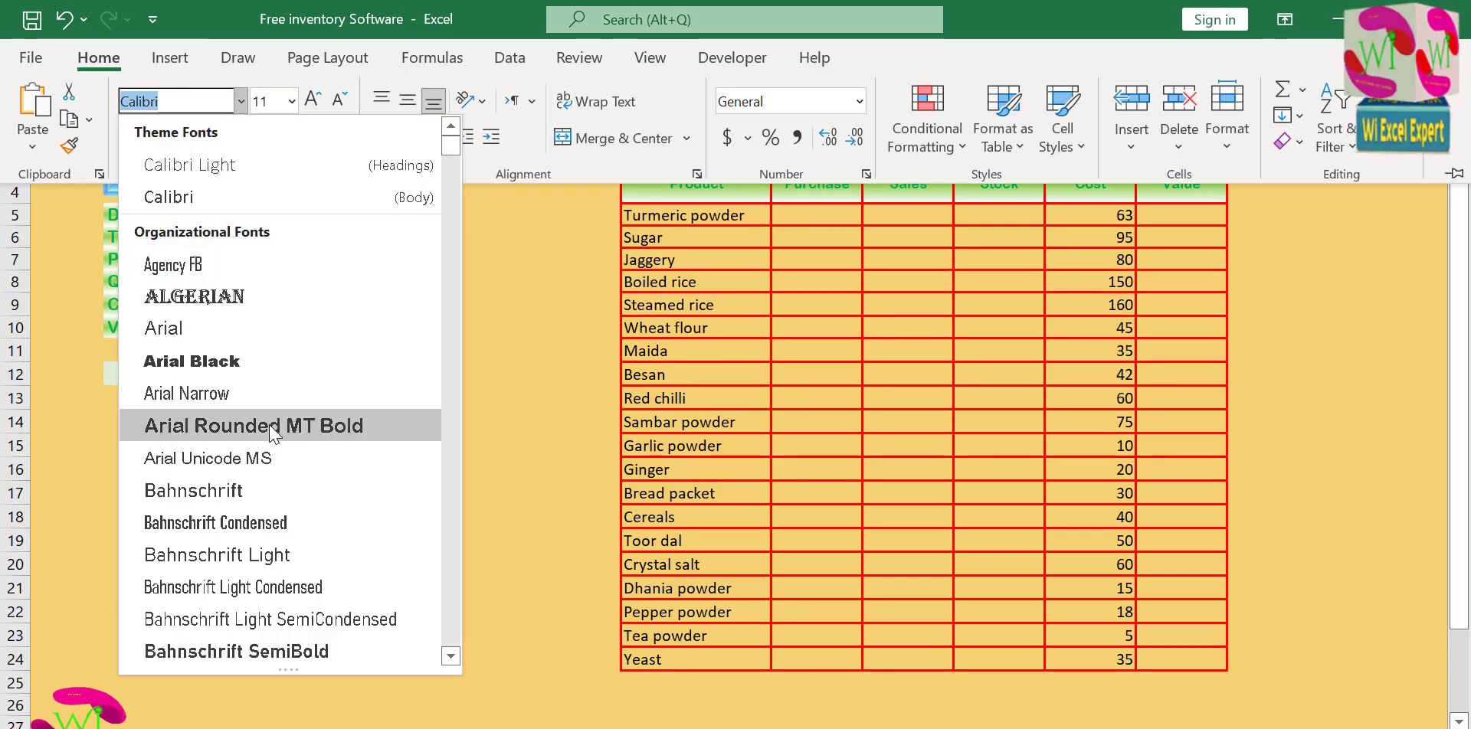
left_click(278, 425)
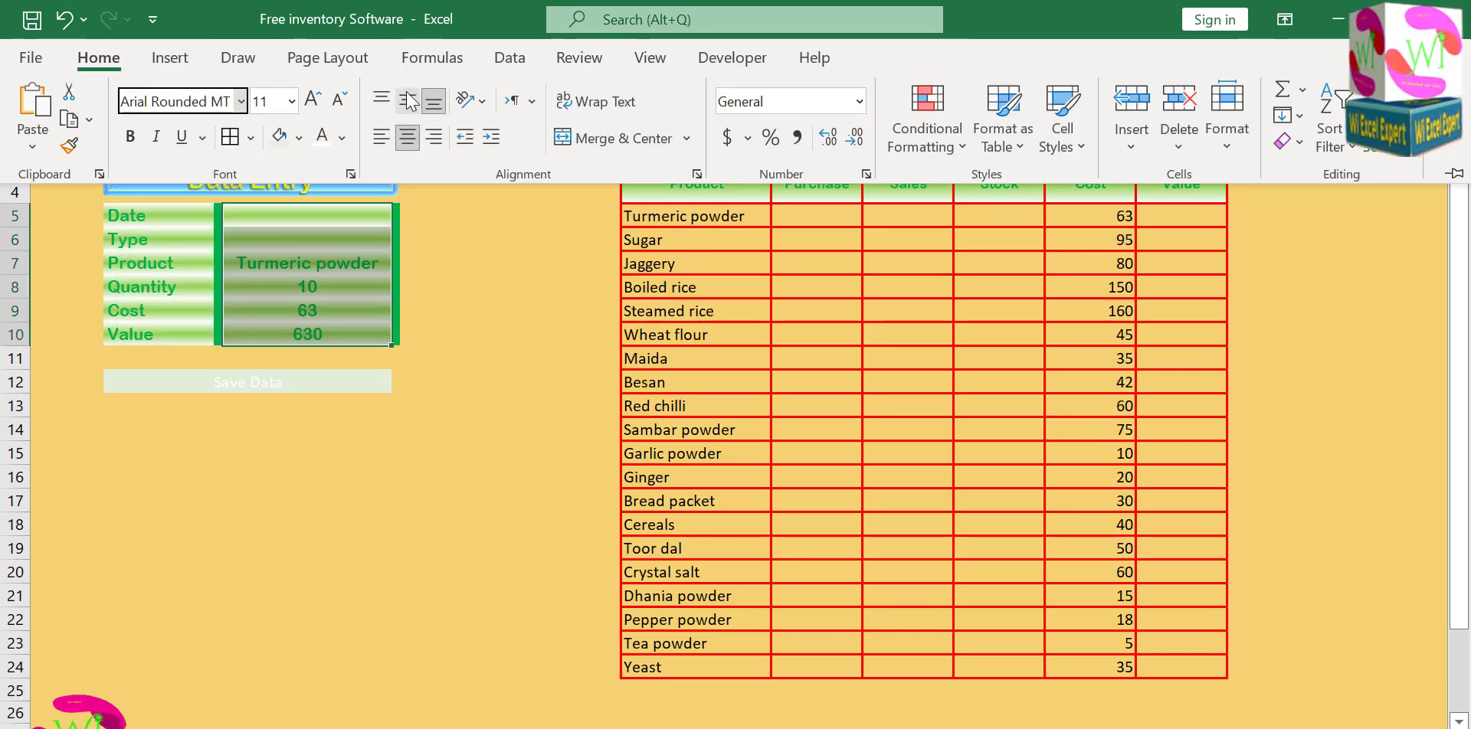
left_click(431, 266)
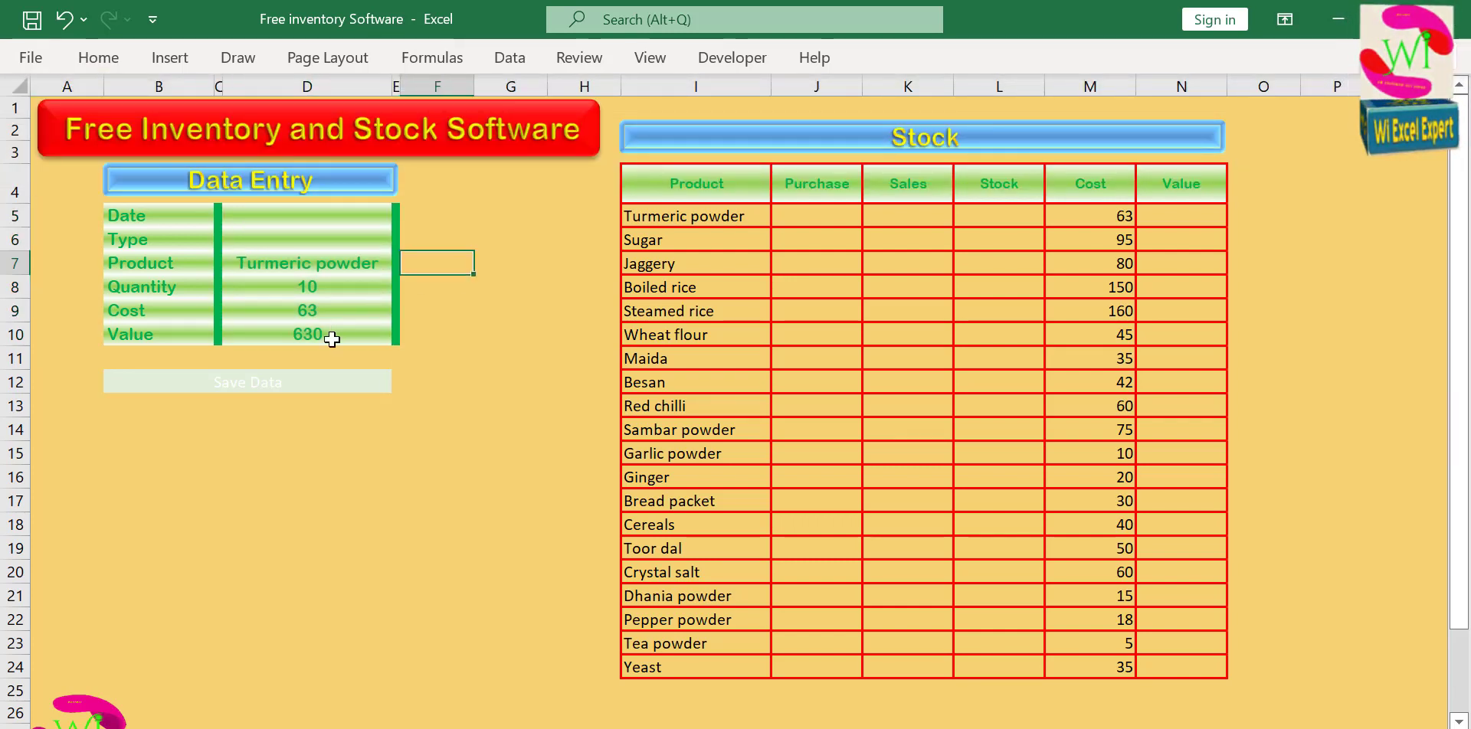
Clear the Data Entry form's Quantity cell to test the Value formula, and reselect the cell.
left_click(327, 294)
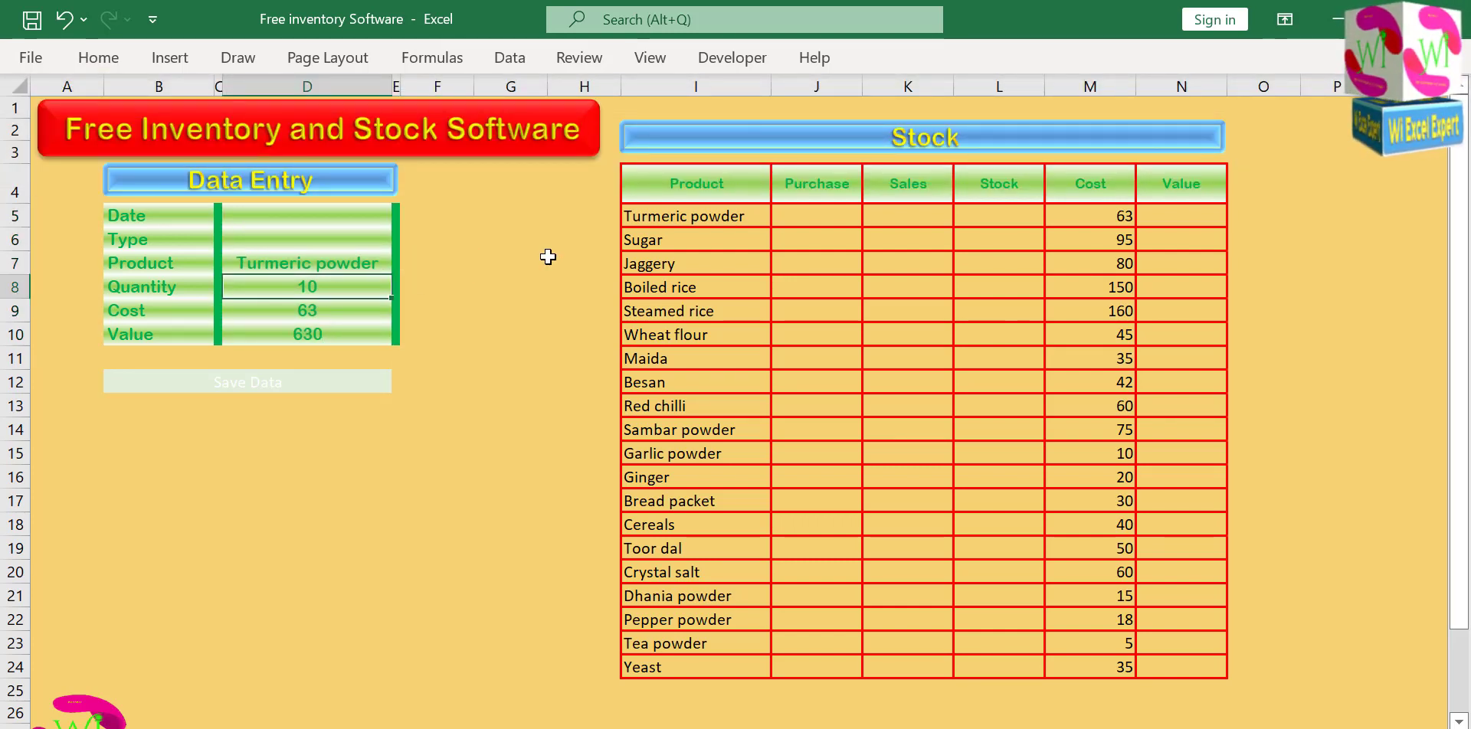
key("BackSpace")
left_click(495, 358)
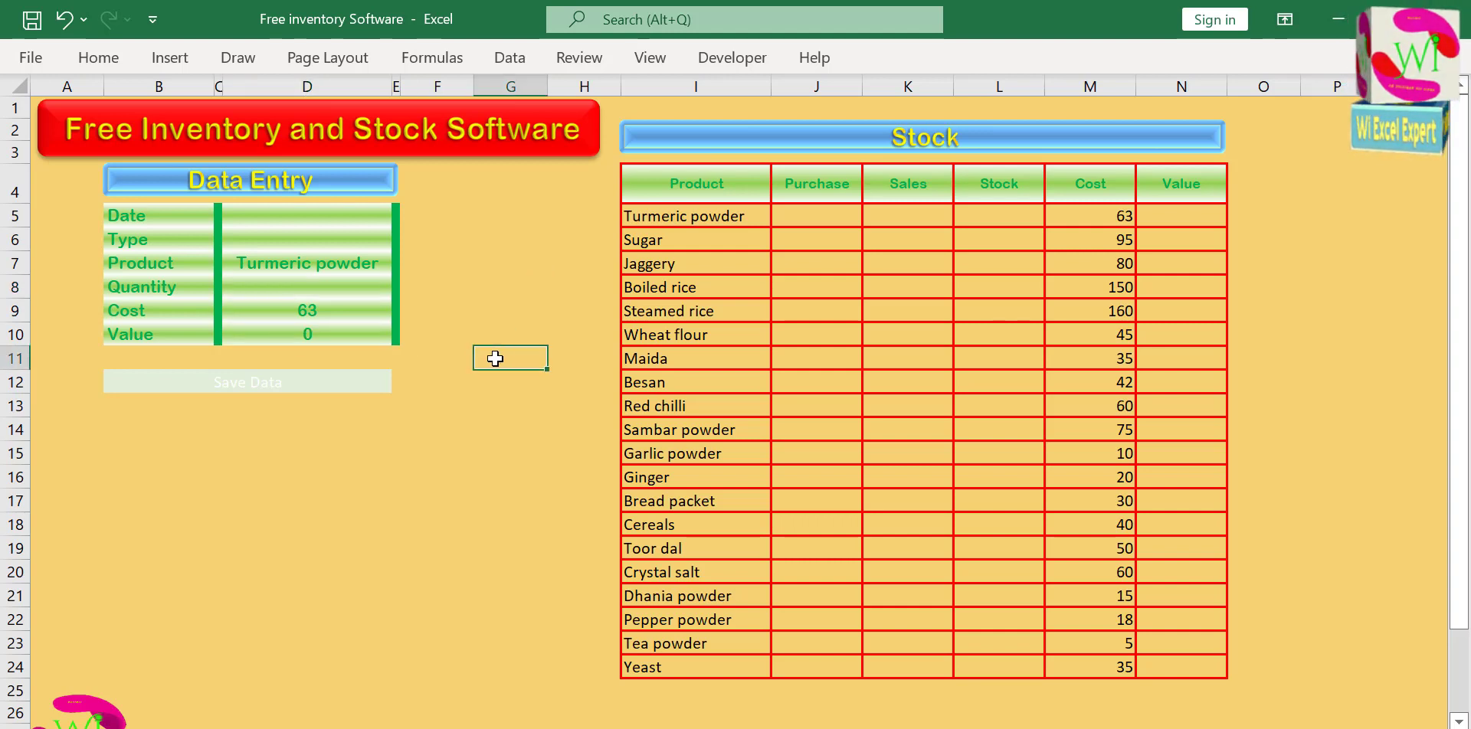
left_click(322, 285)
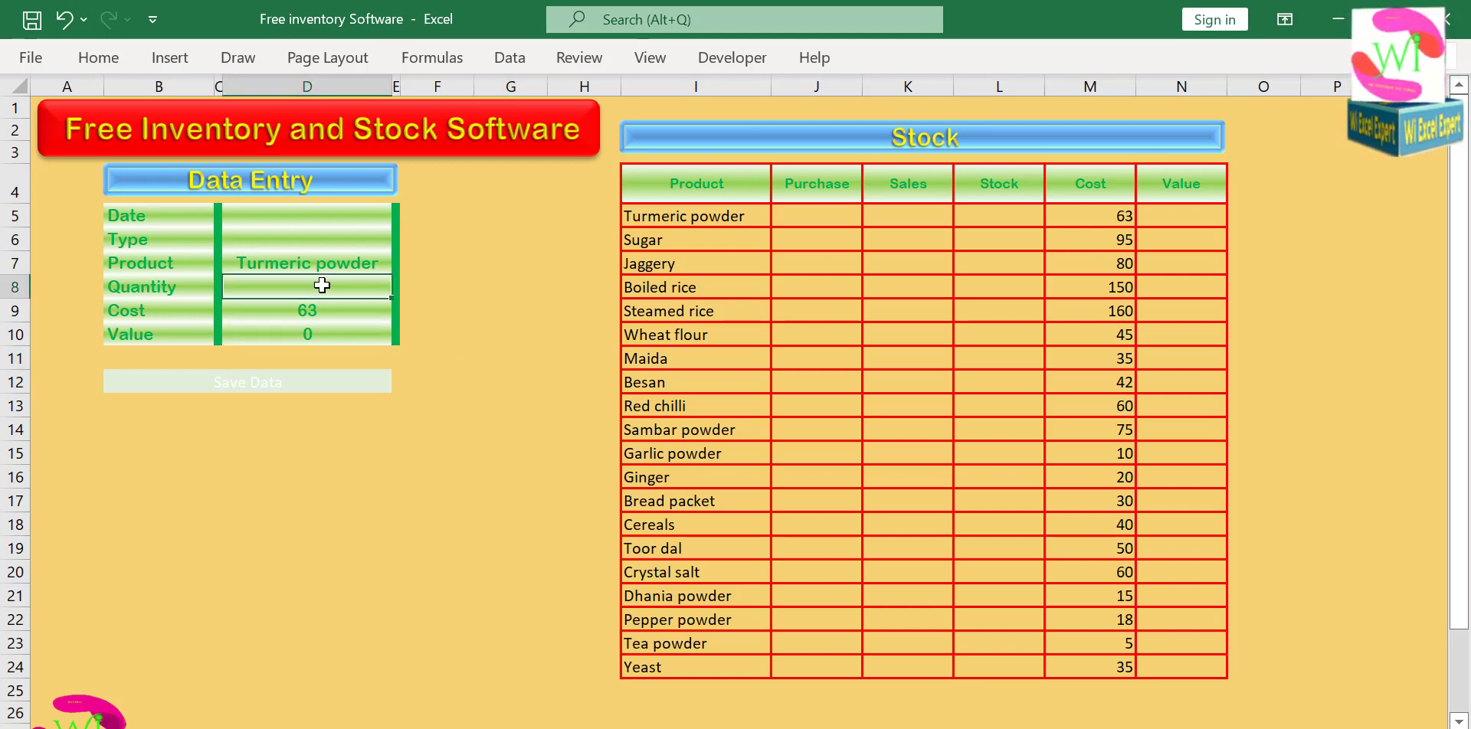
Choose Sugar as the Product in the Data Entry form and enter a Quantity of 10.
left_click(363, 265)
left_click(401, 264)
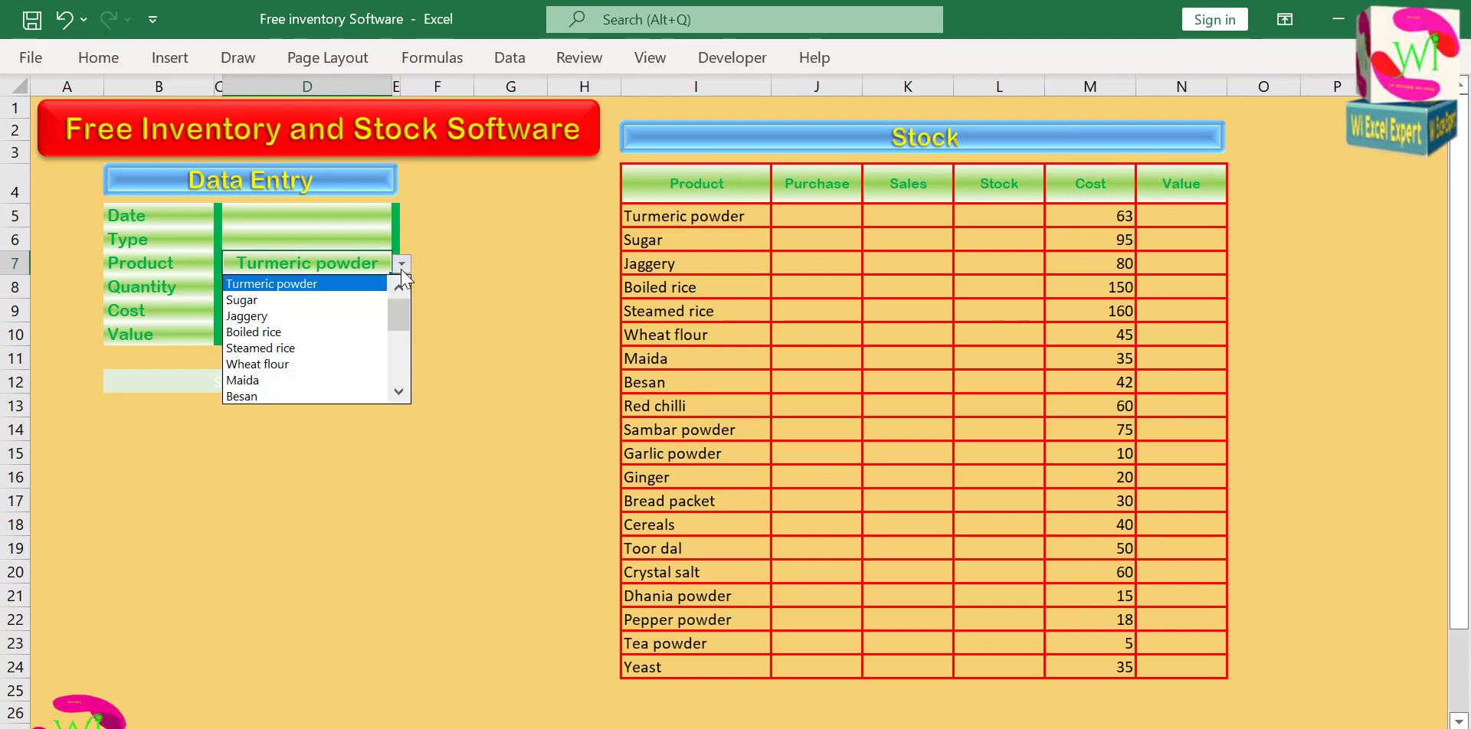
left_click(354, 301)
left_click(353, 284)
type("10")
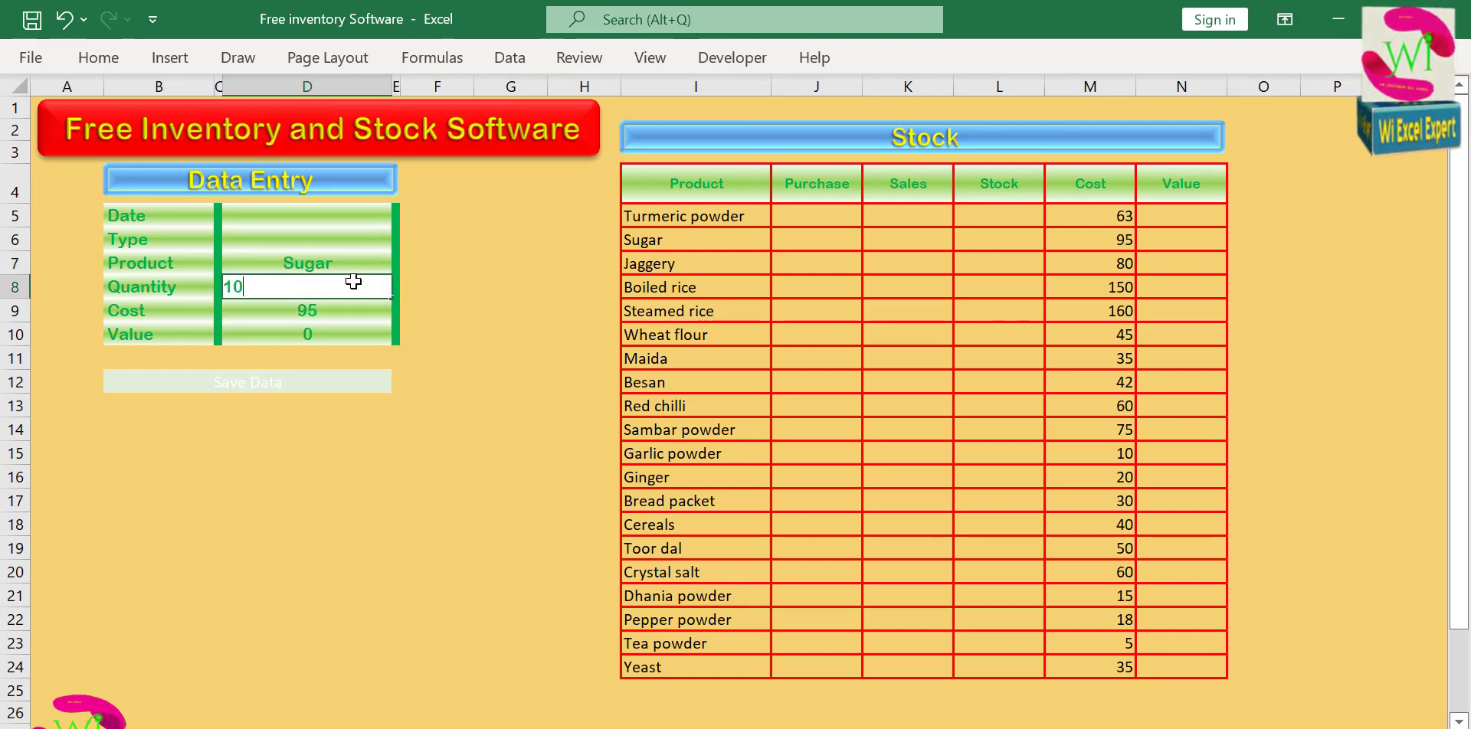
key("Return")
left_click(353, 282)
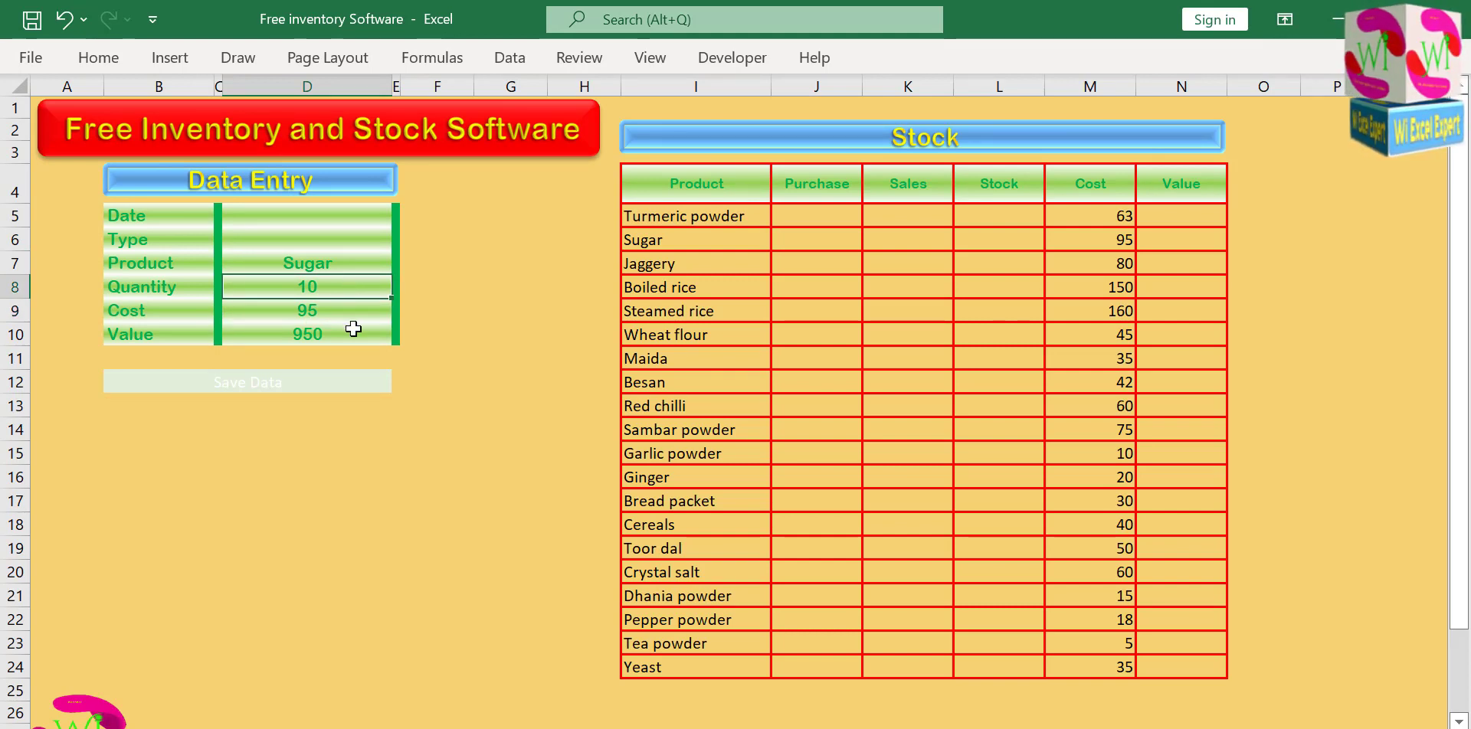
left_click(461, 295)
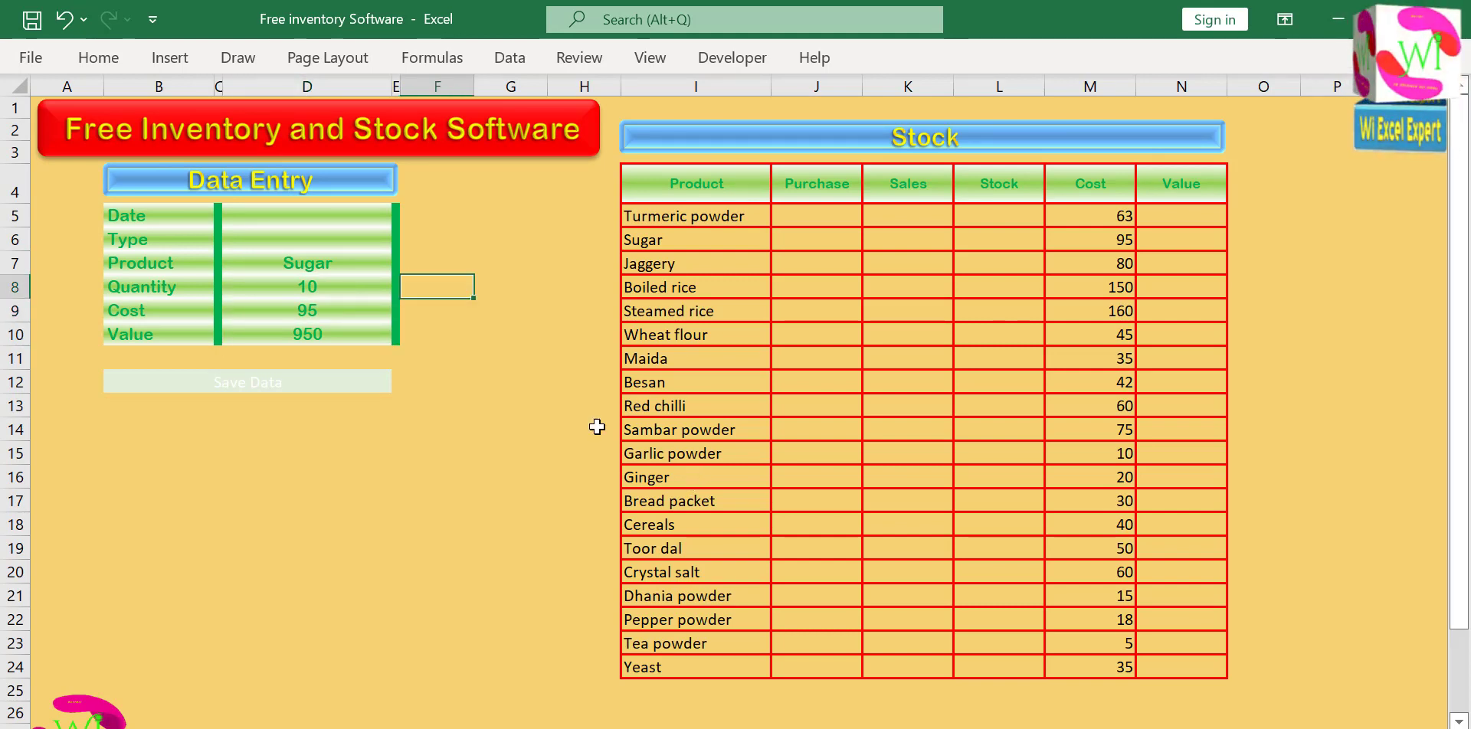
Enter 6-05-22 as the Date in the Data Entry form and choose Purchase as the Type.
left_click(342, 211)
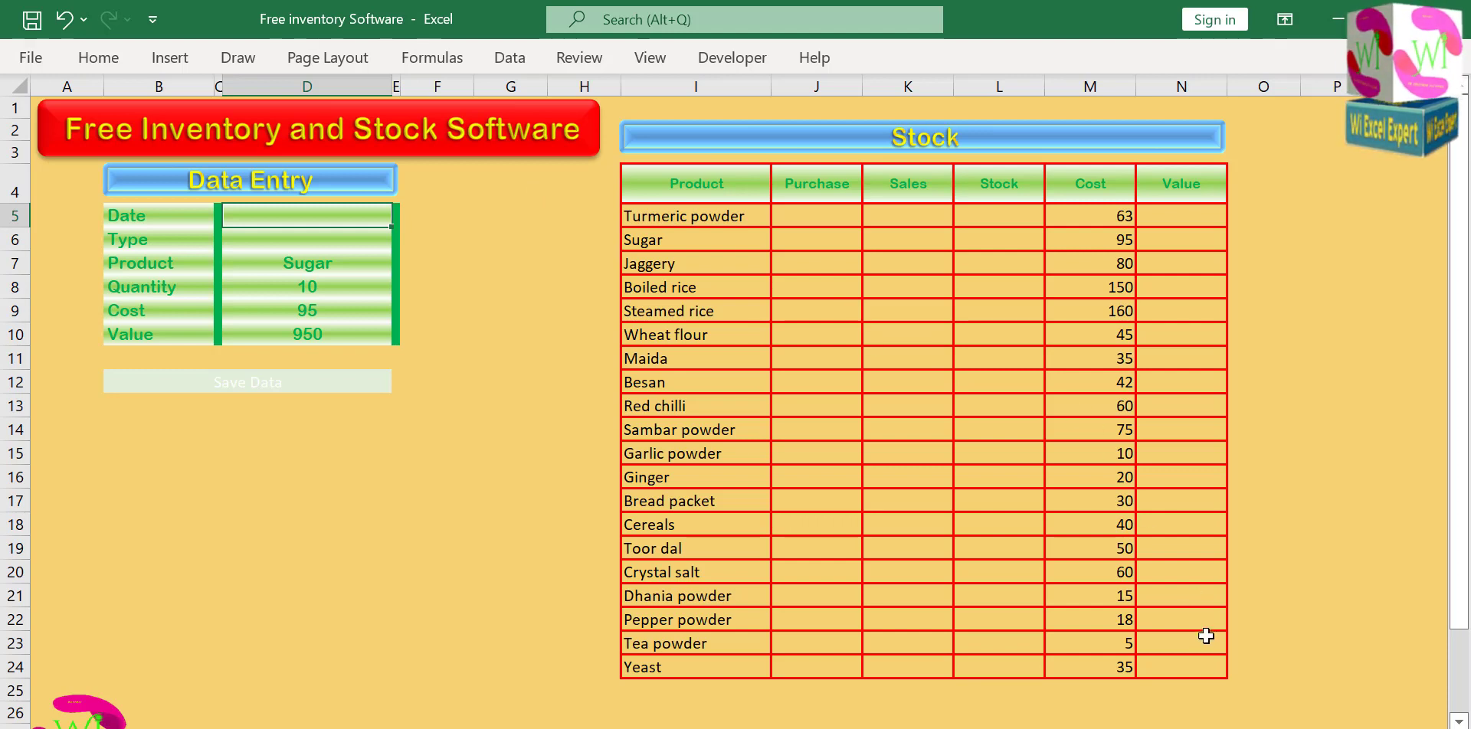
key("alt+Tab")
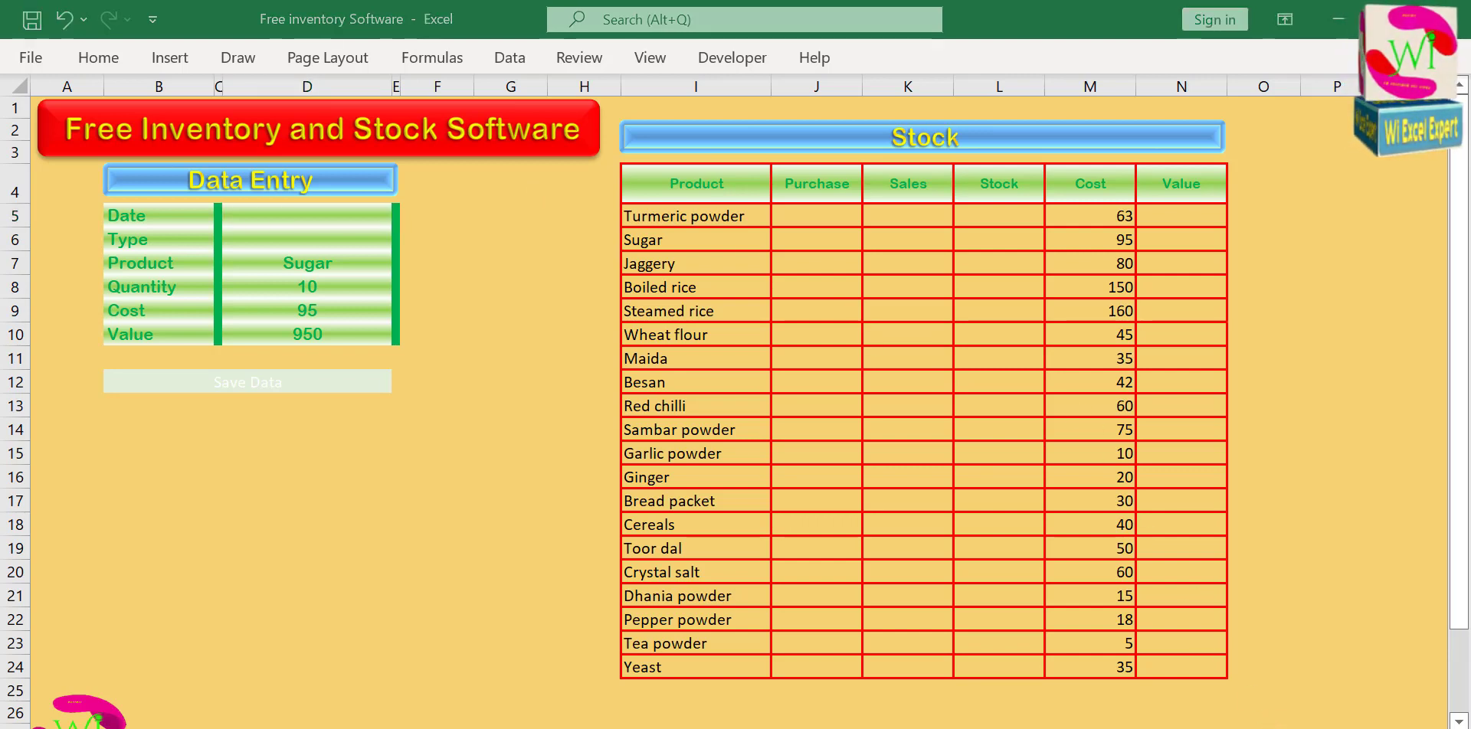
key("alt+Tab")
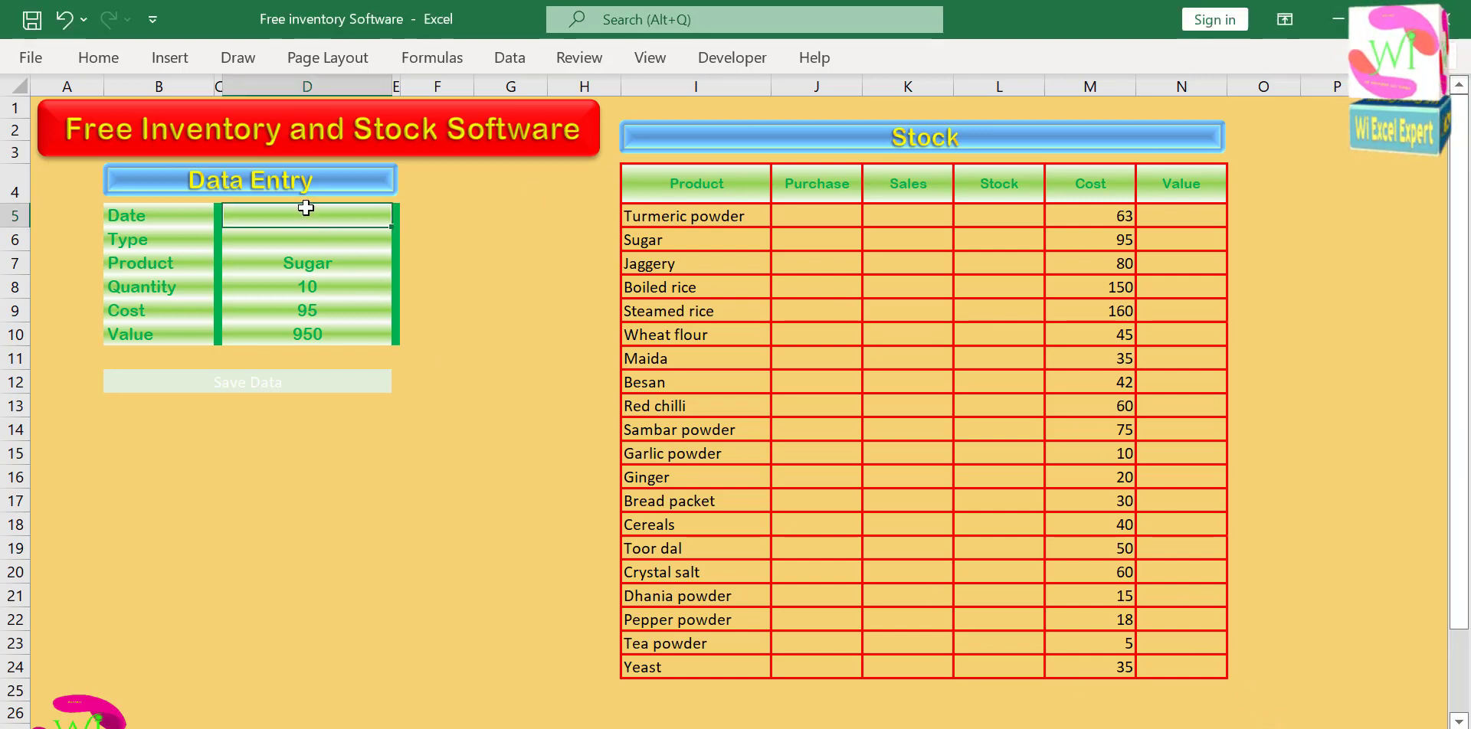
type("6-")
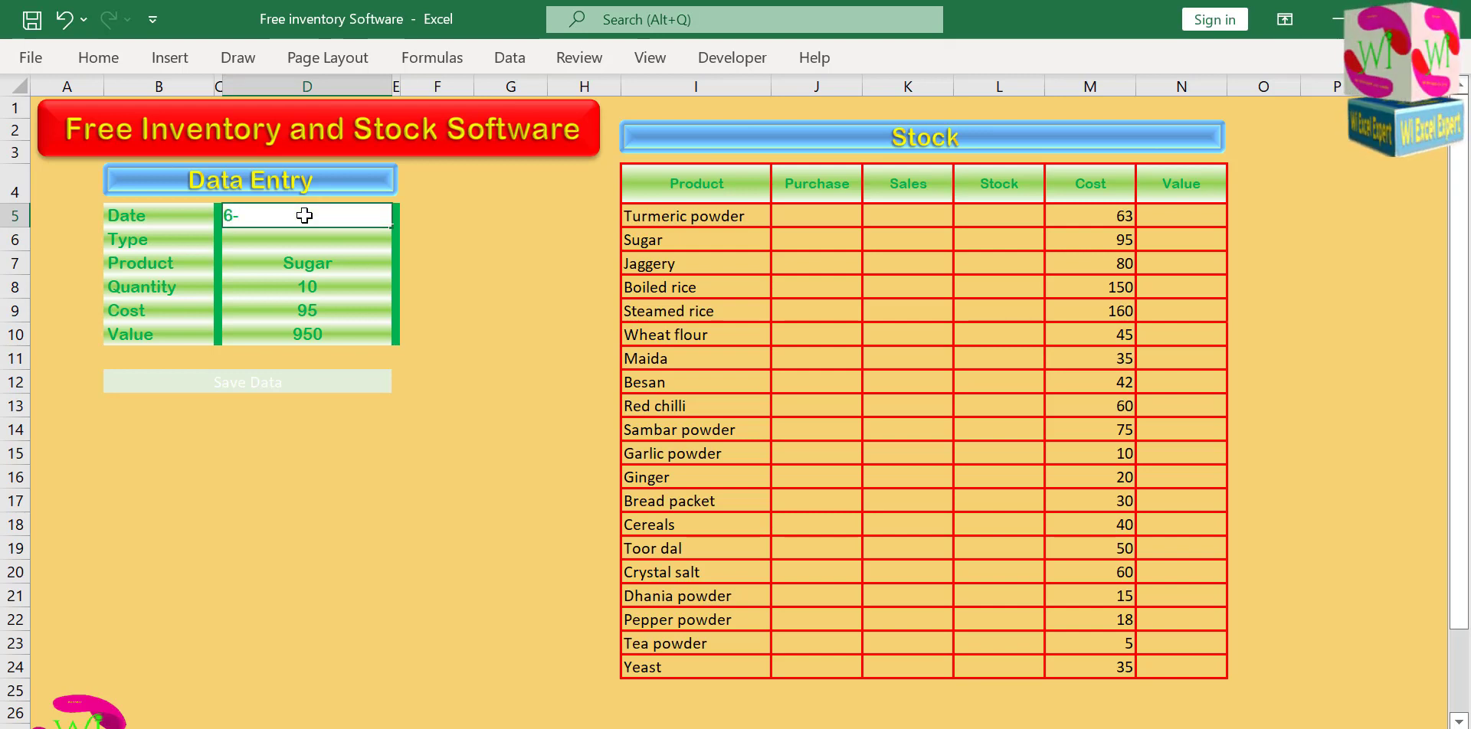
type("05-22")
key("Return")
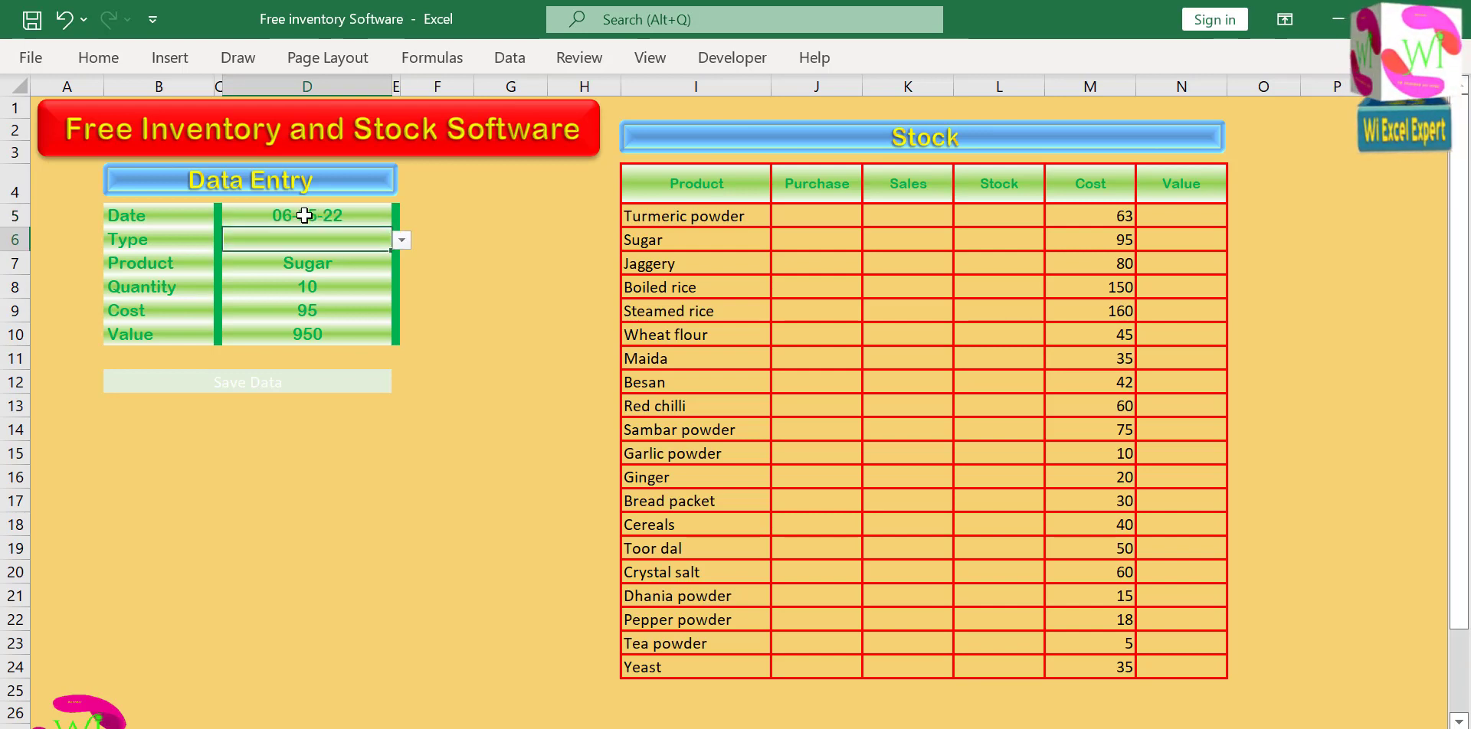
left_click(402, 240)
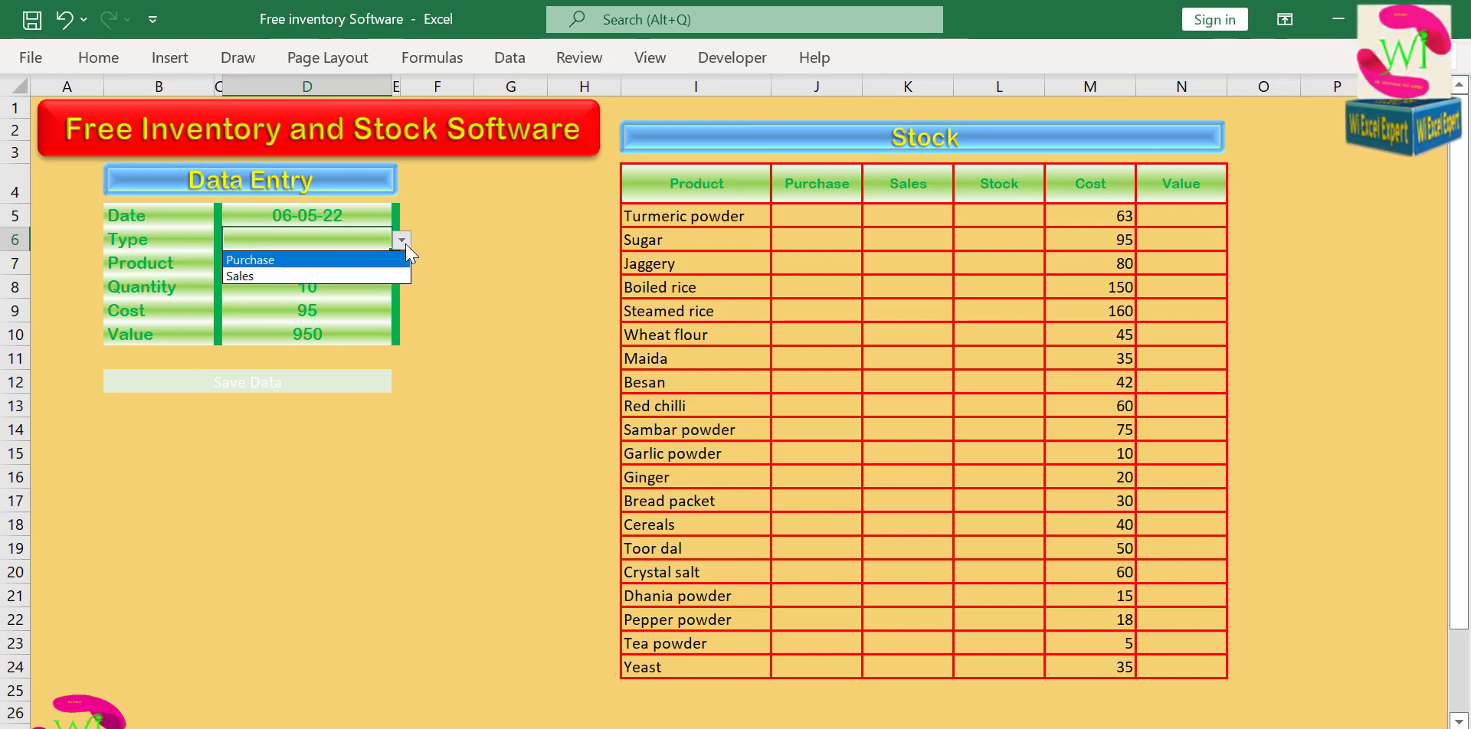
left_click(333, 262)
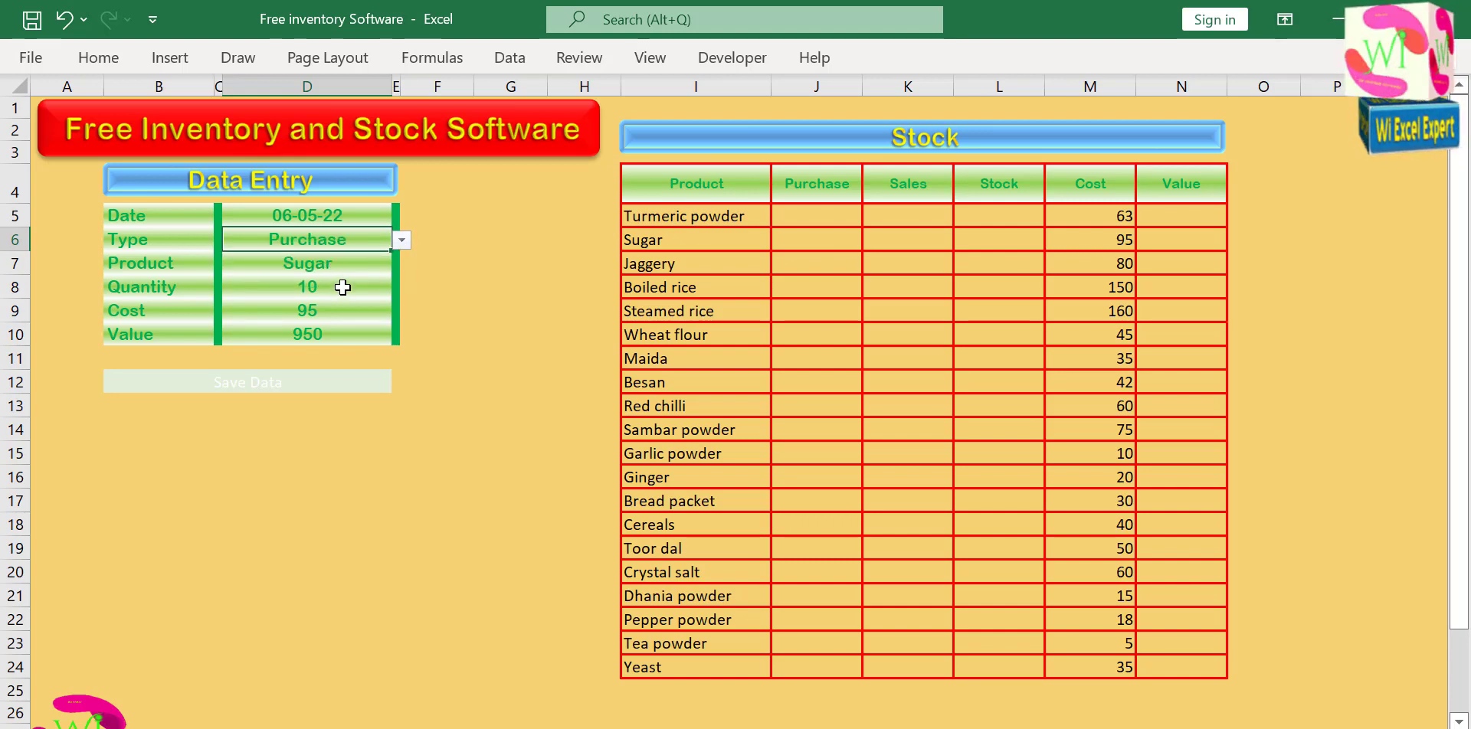
Change the Data Entry form's Product to Turmeric powder.
left_click(342, 287)
left_click(342, 264)
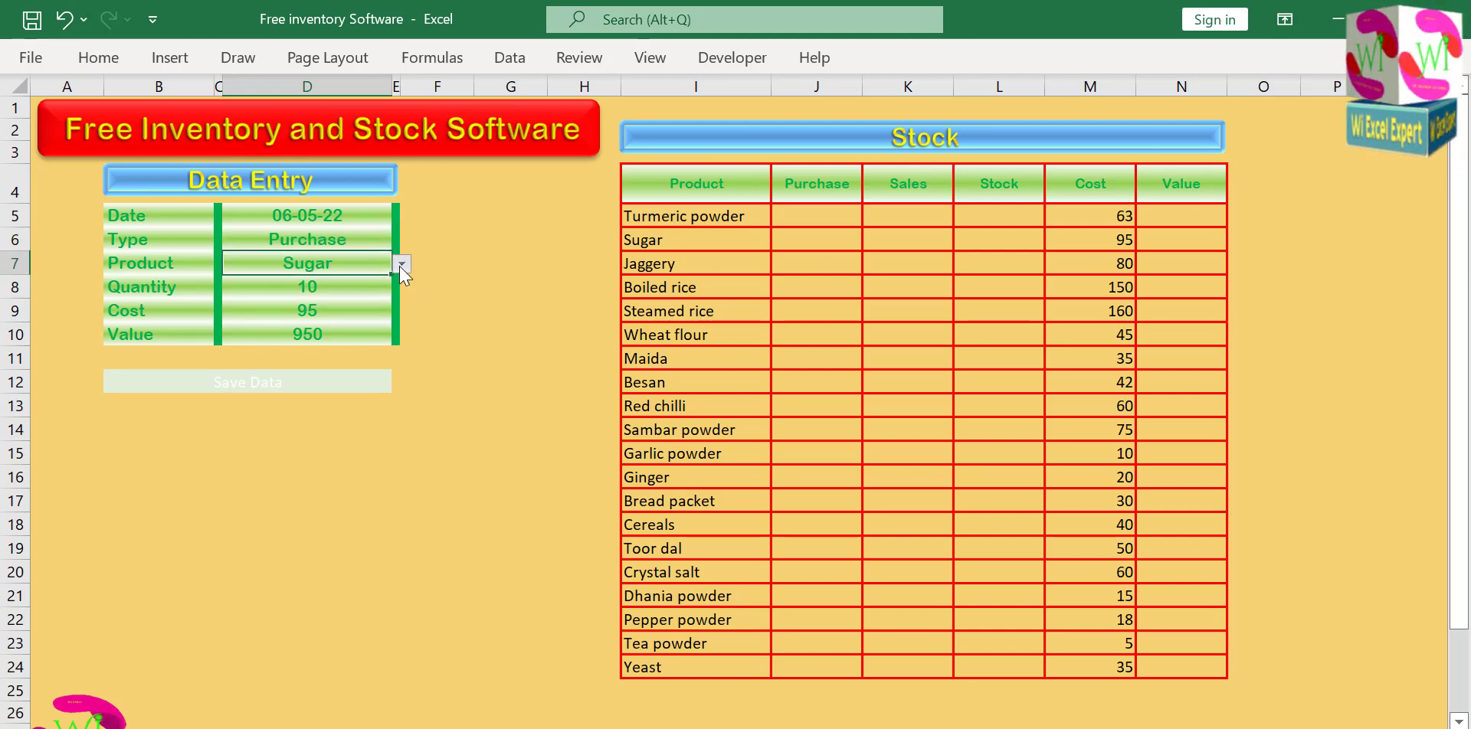
left_click(401, 264)
left_click(398, 289)
left_click(335, 282)
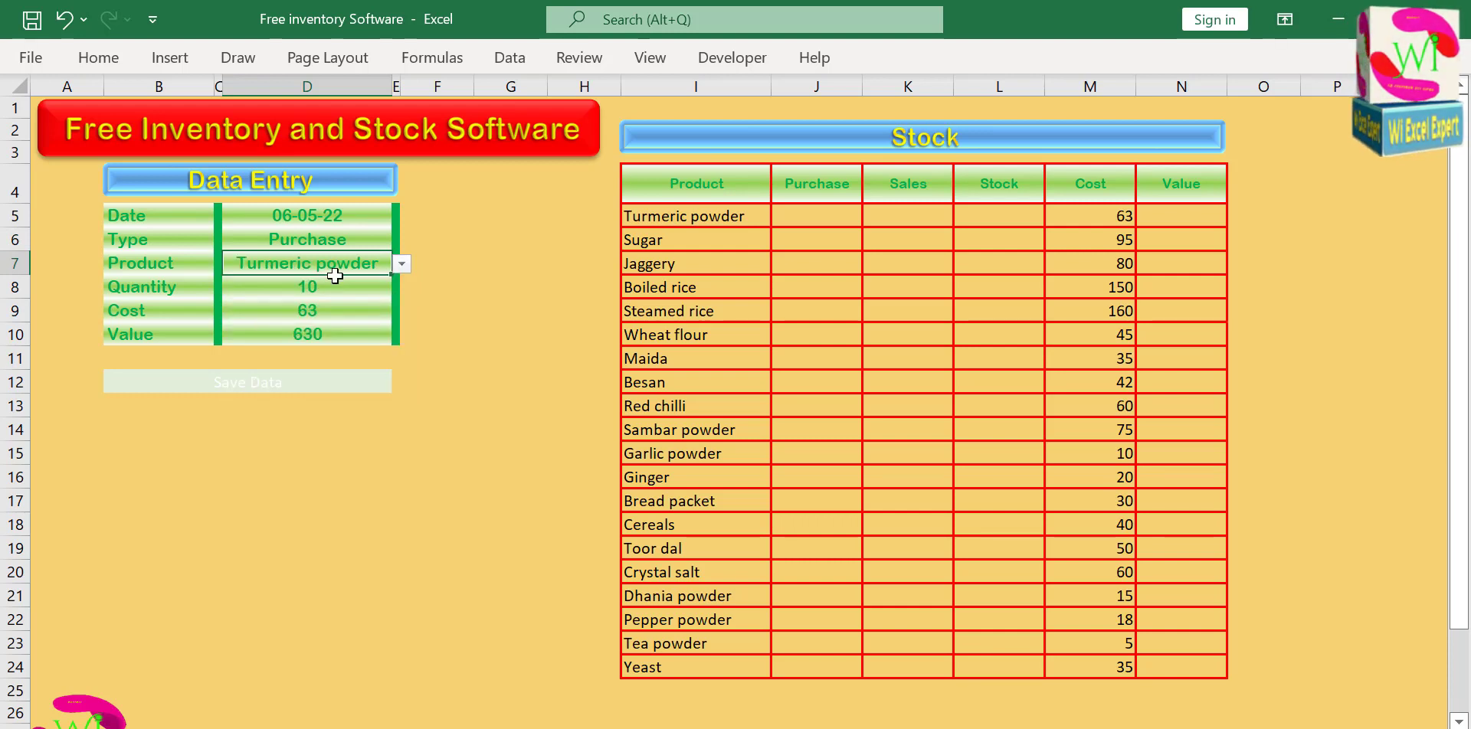
left_click(315, 358)
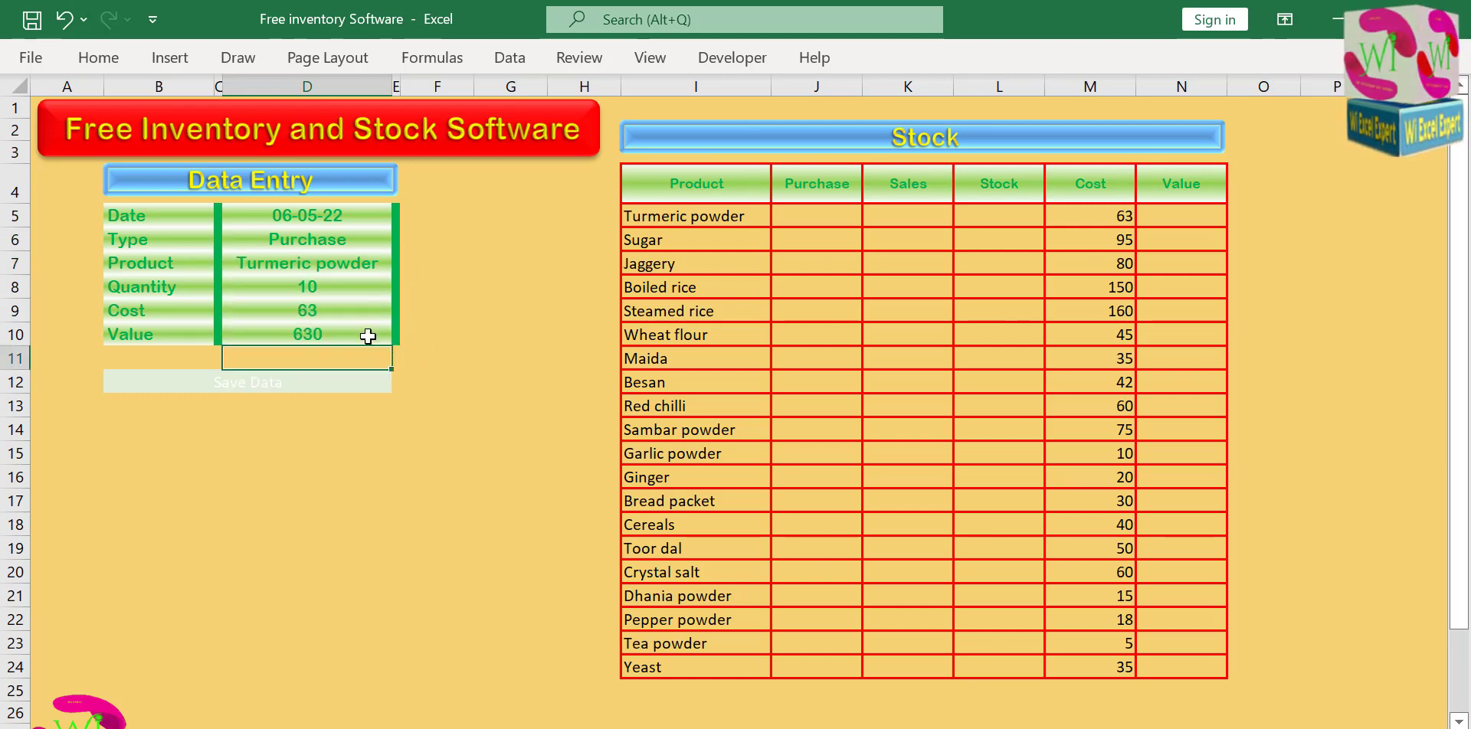
left_click_drag(348, 221, 340, 326)
left_click(312, 381)
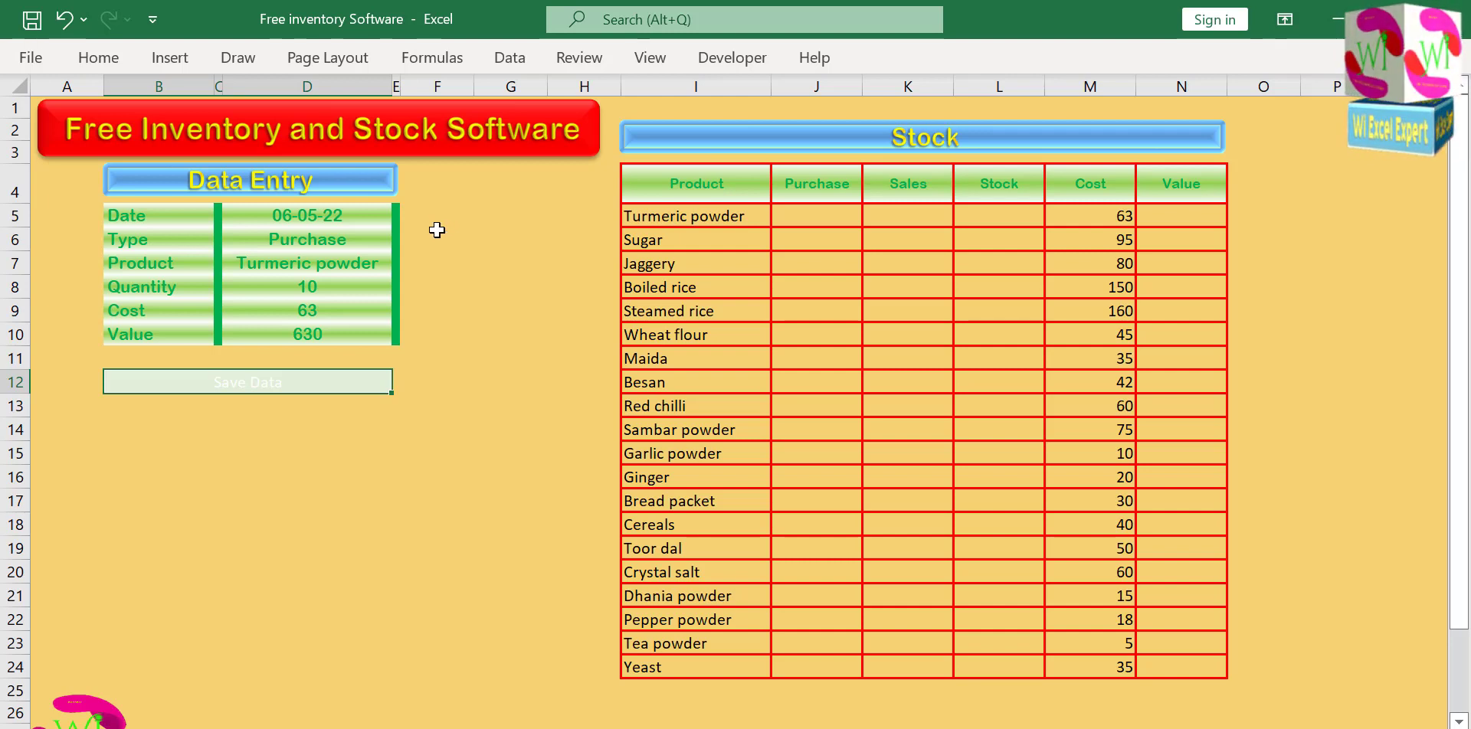
left_click(358, 217)
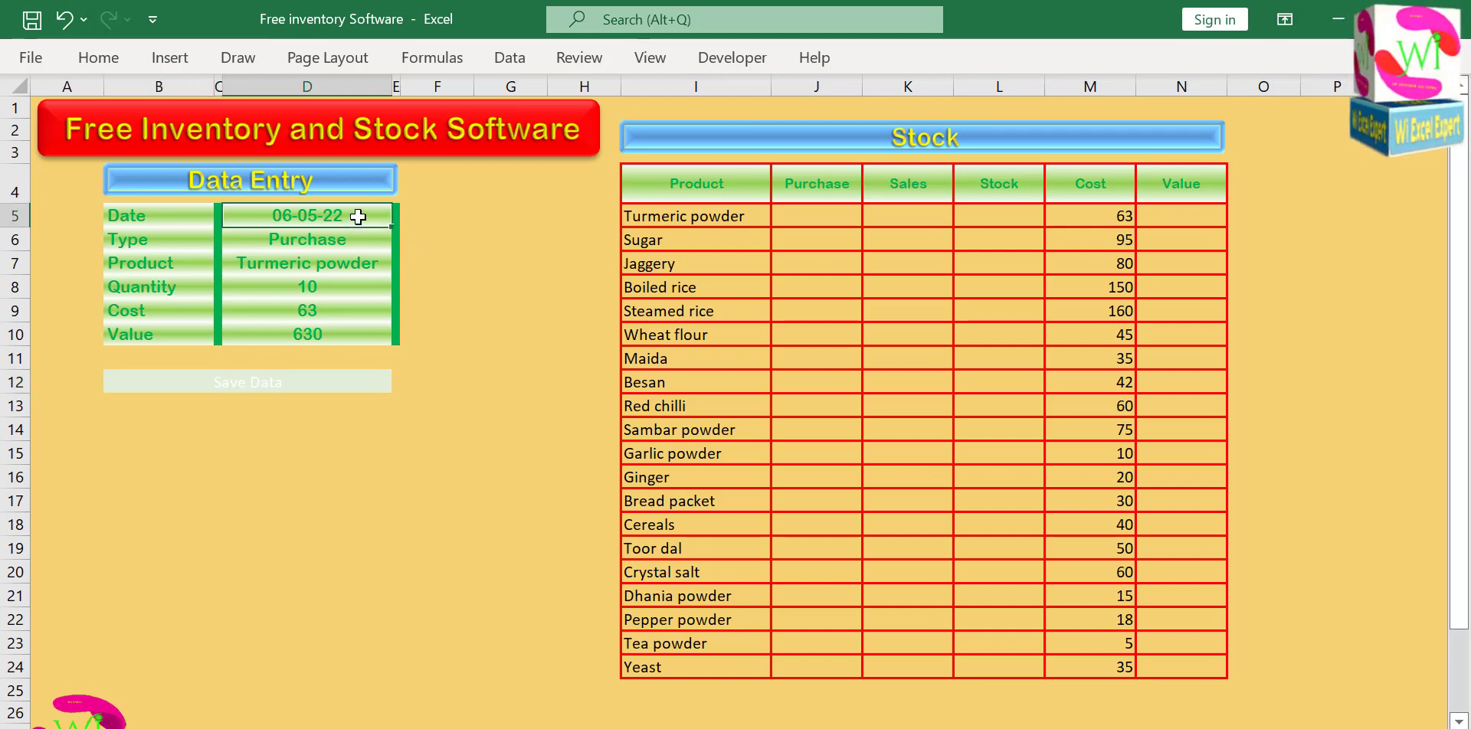
left_click_drag(366, 217, 363, 331)
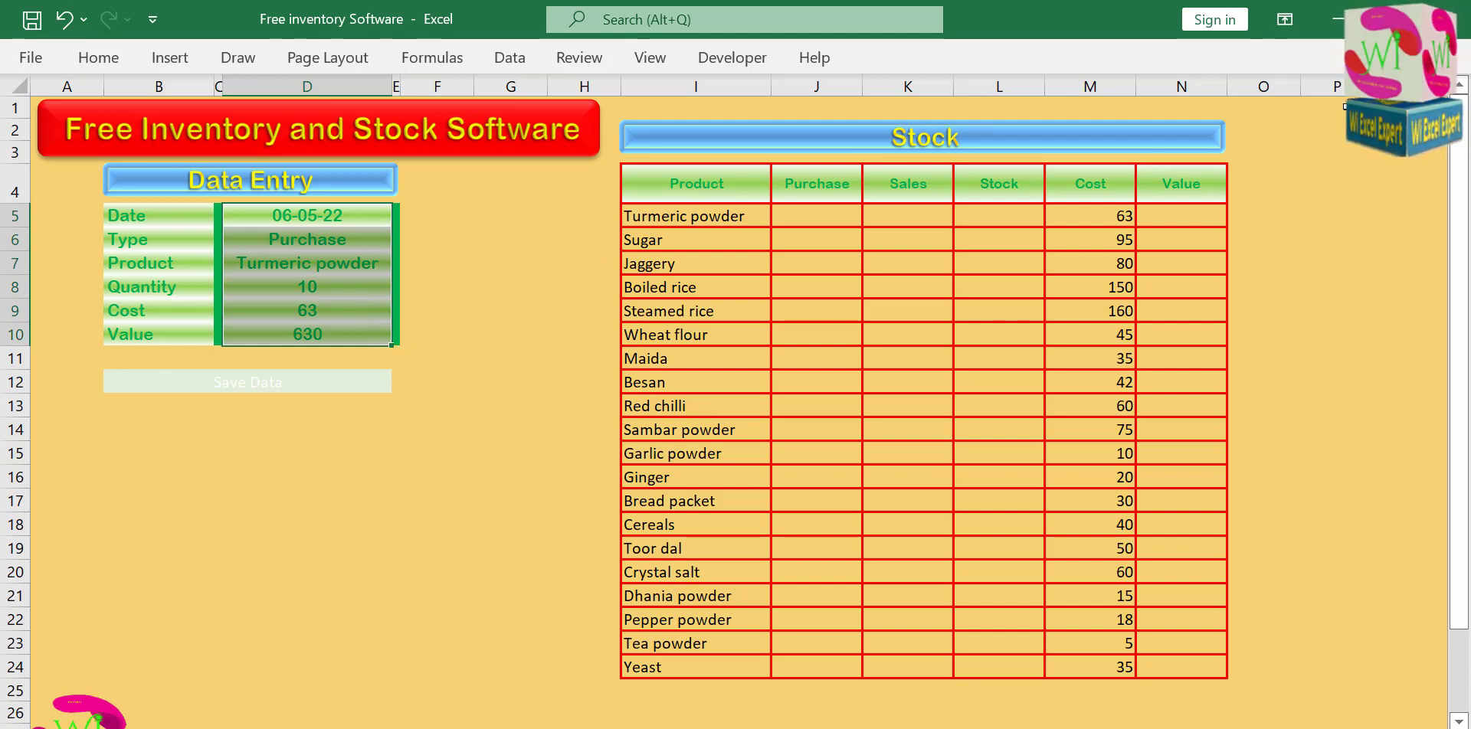
Count the filled Data Entry input cells from Date to Value in cell P1 with the formula =COUNTA(D5:D10).
left_click(1345, 107)
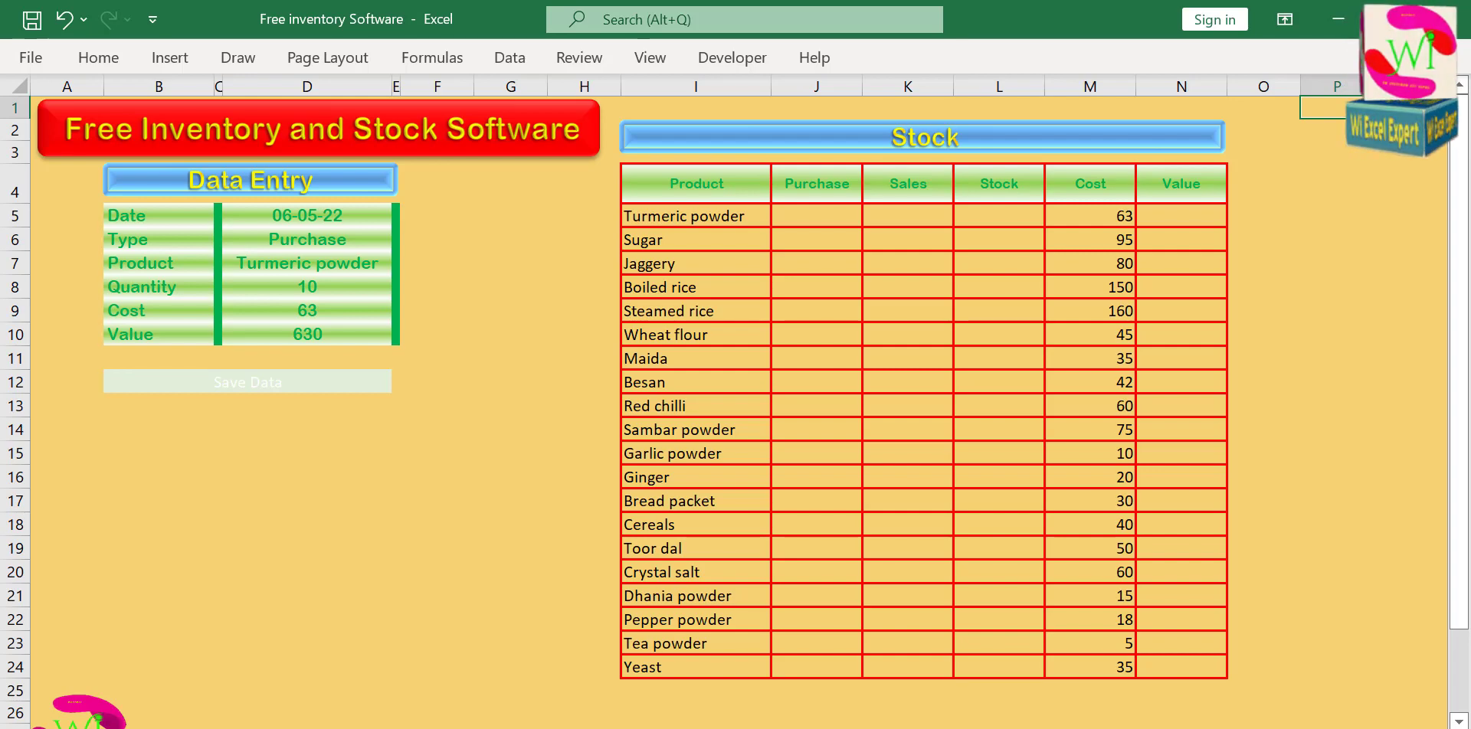
type("=c")
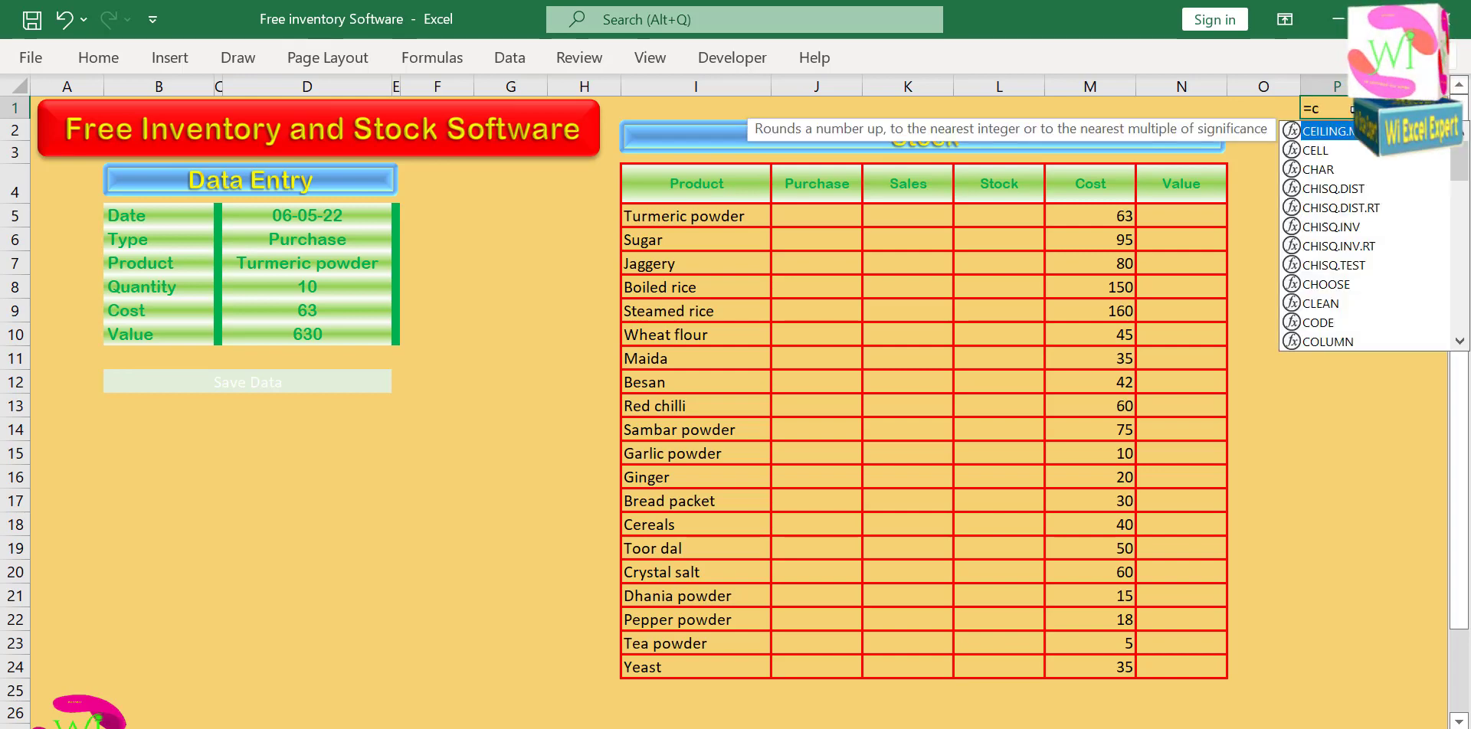
type("ounta")
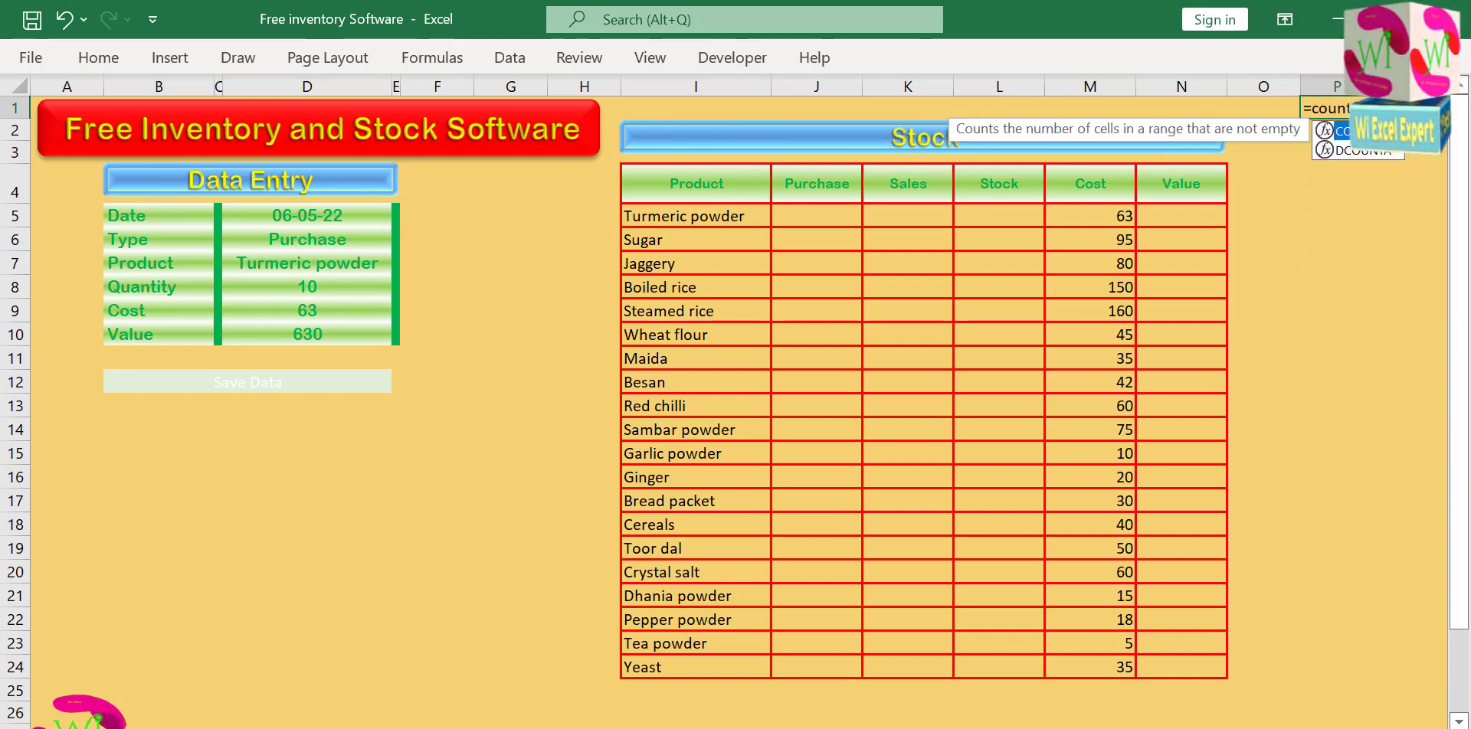
key("Tab")
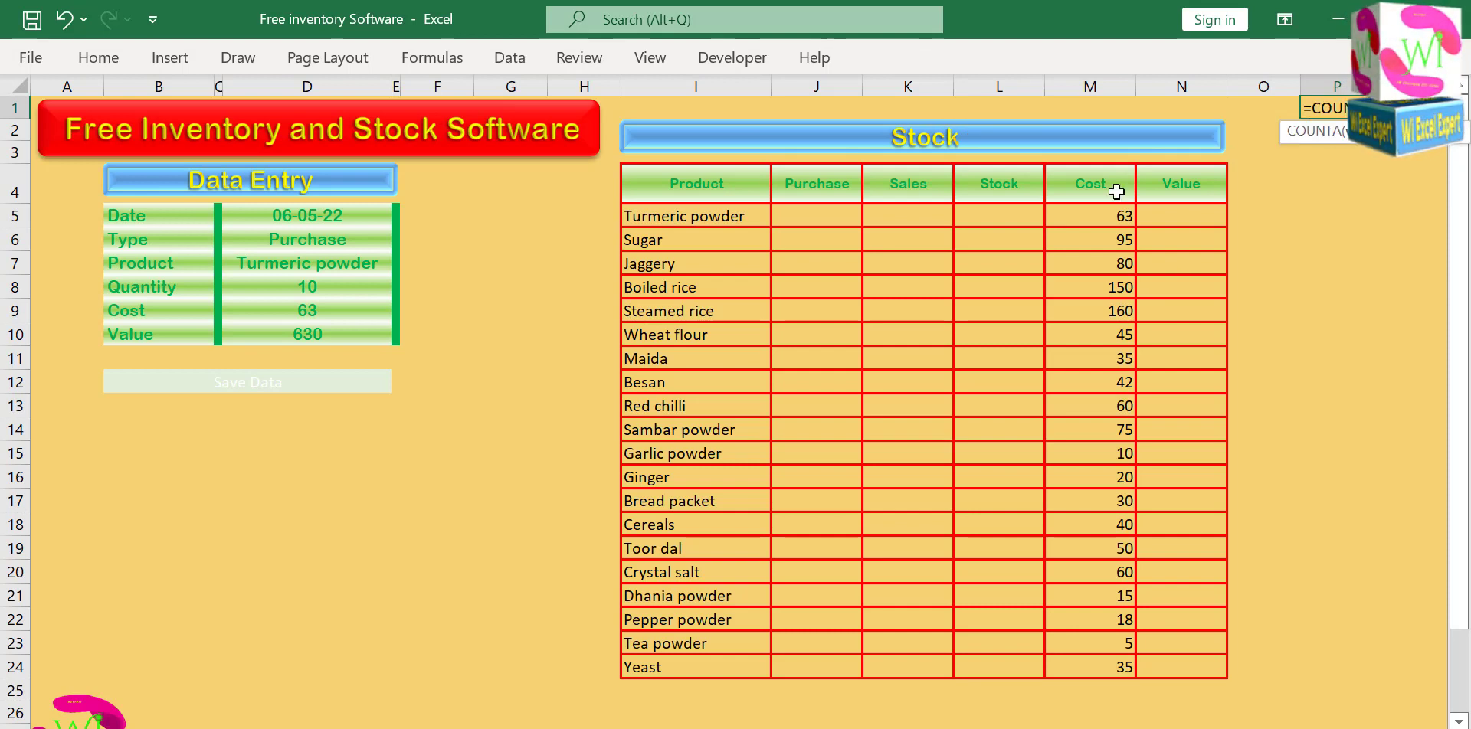
left_click_drag(339, 217, 333, 327)
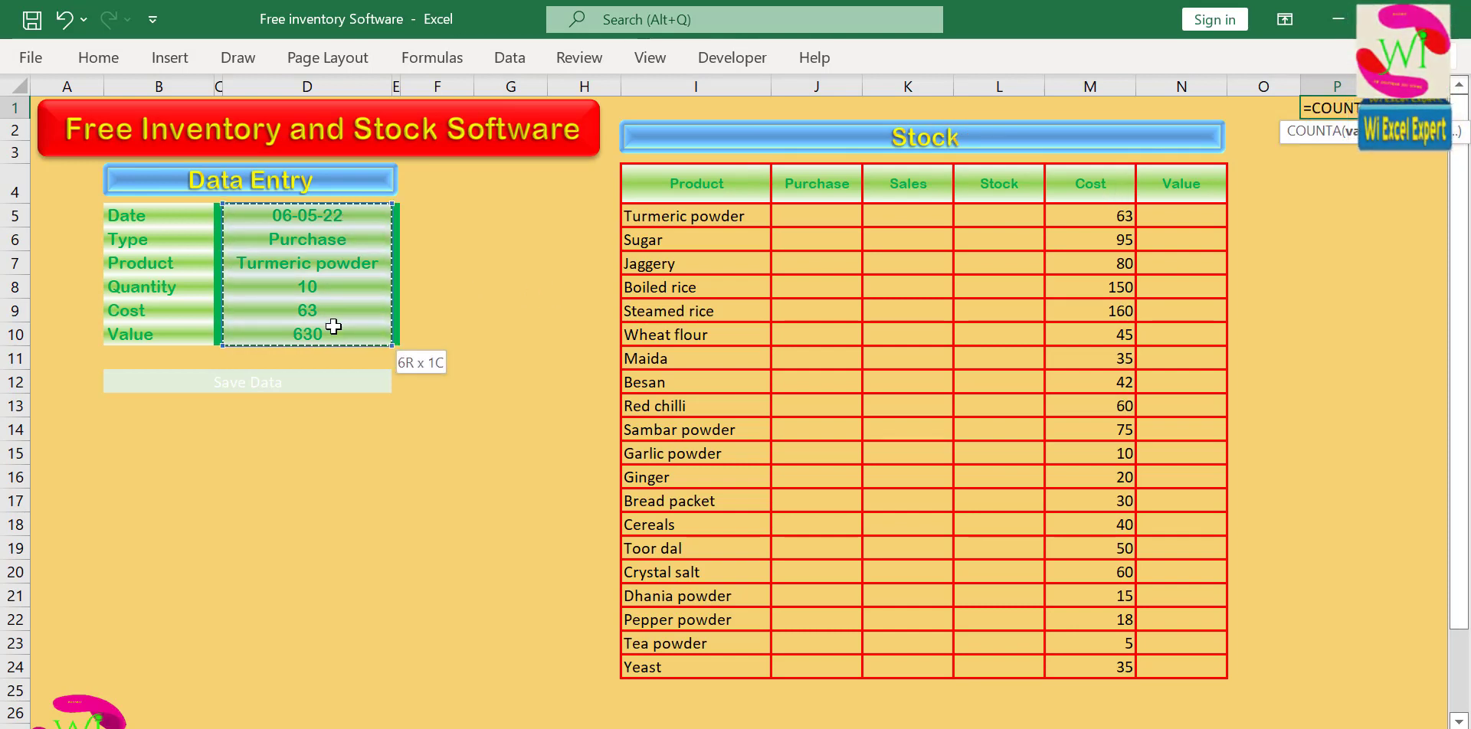
key("Return")
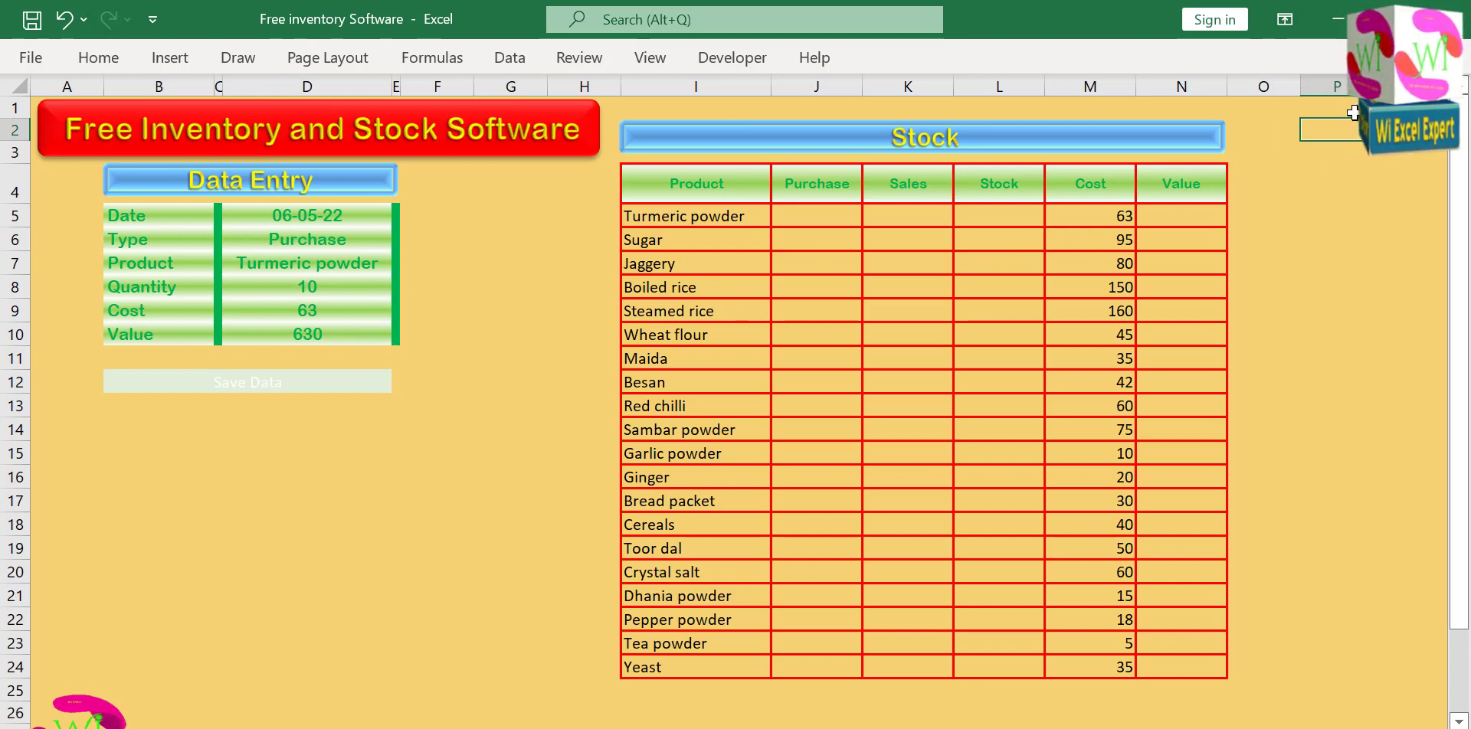
key("Up")
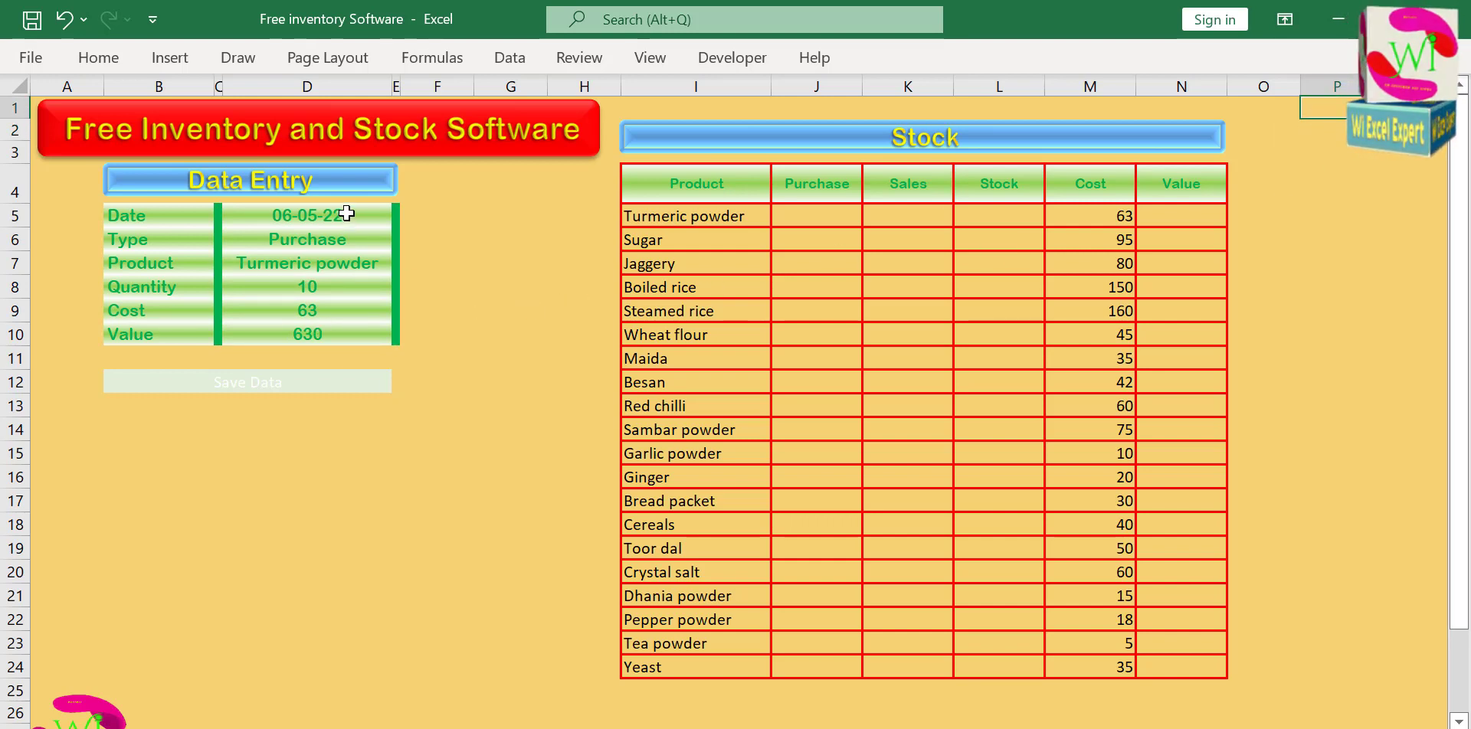
left_click_drag(346, 216, 347, 324)
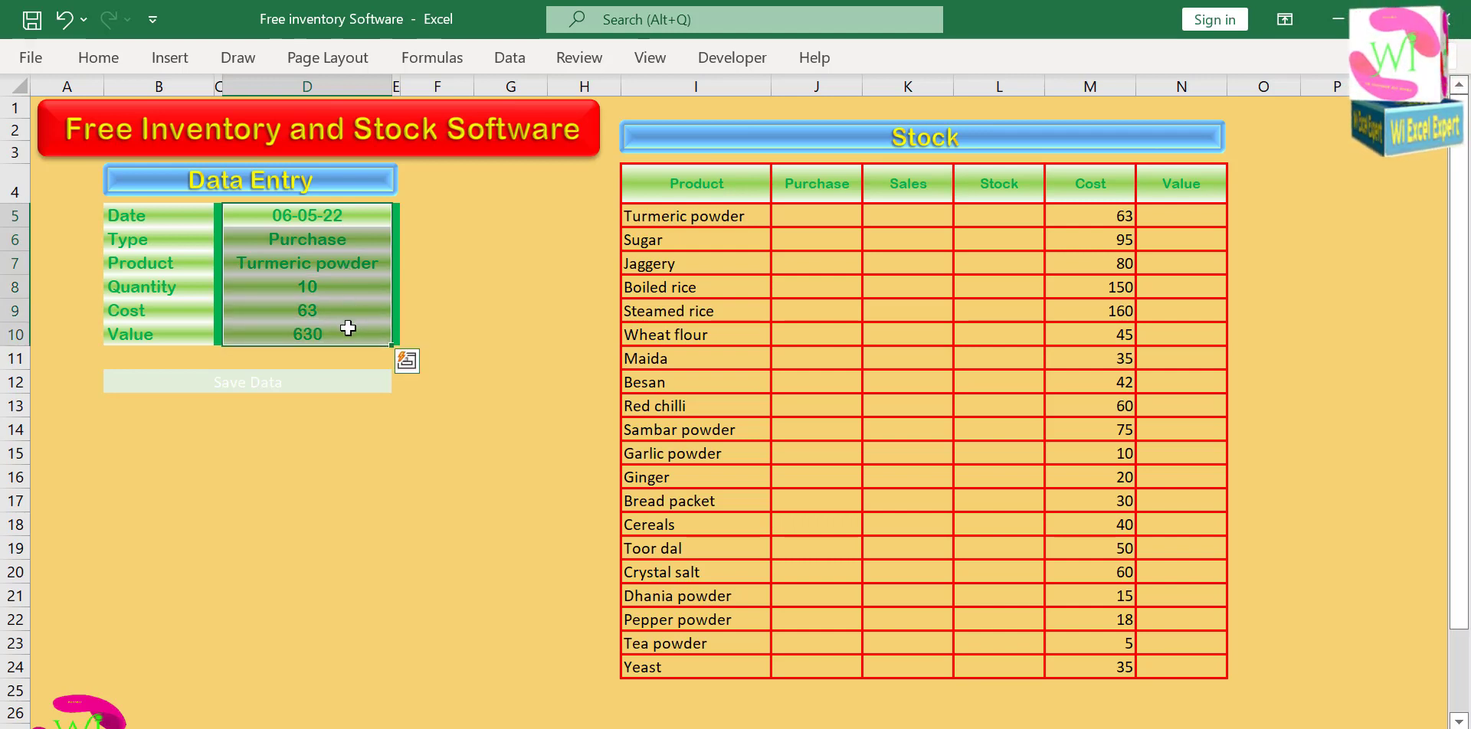
left_click(1347, 111)
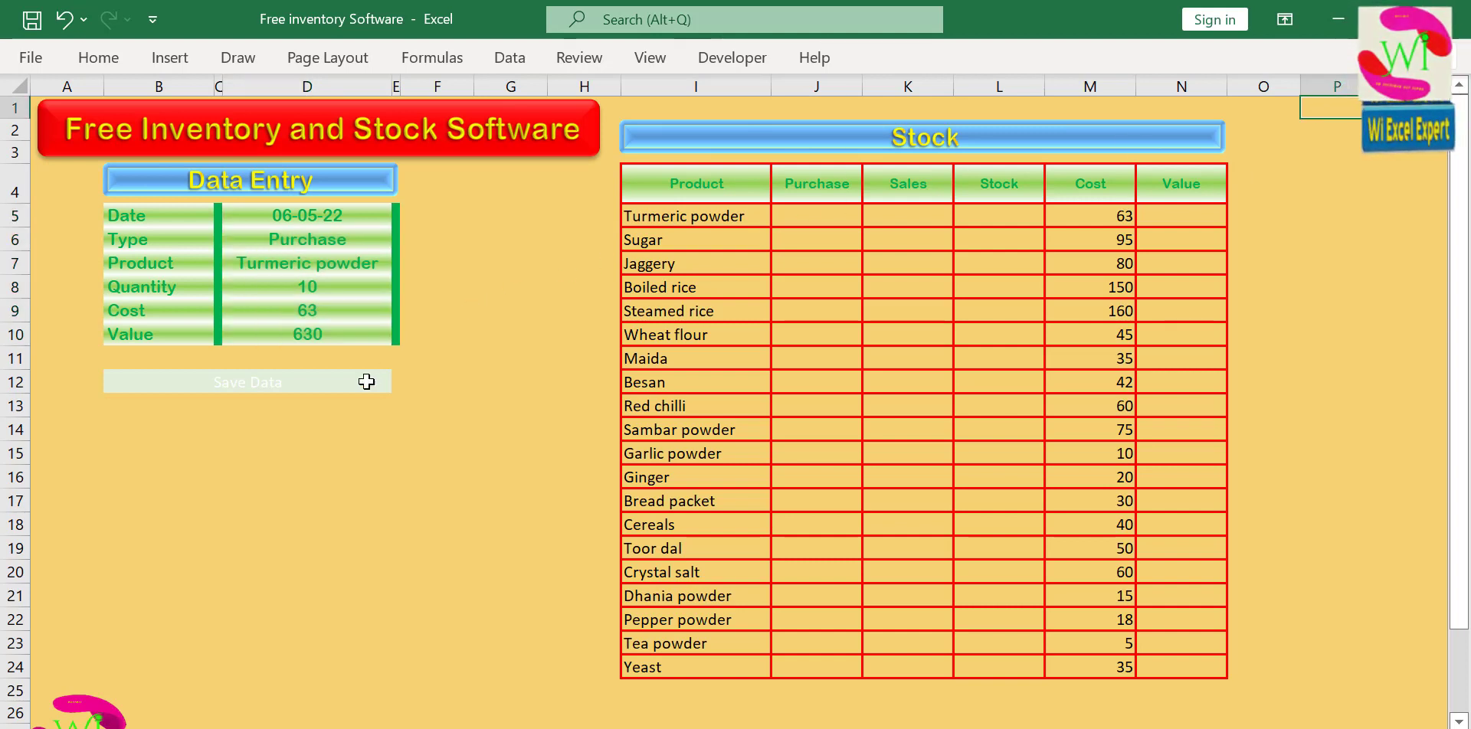
left_click(319, 386)
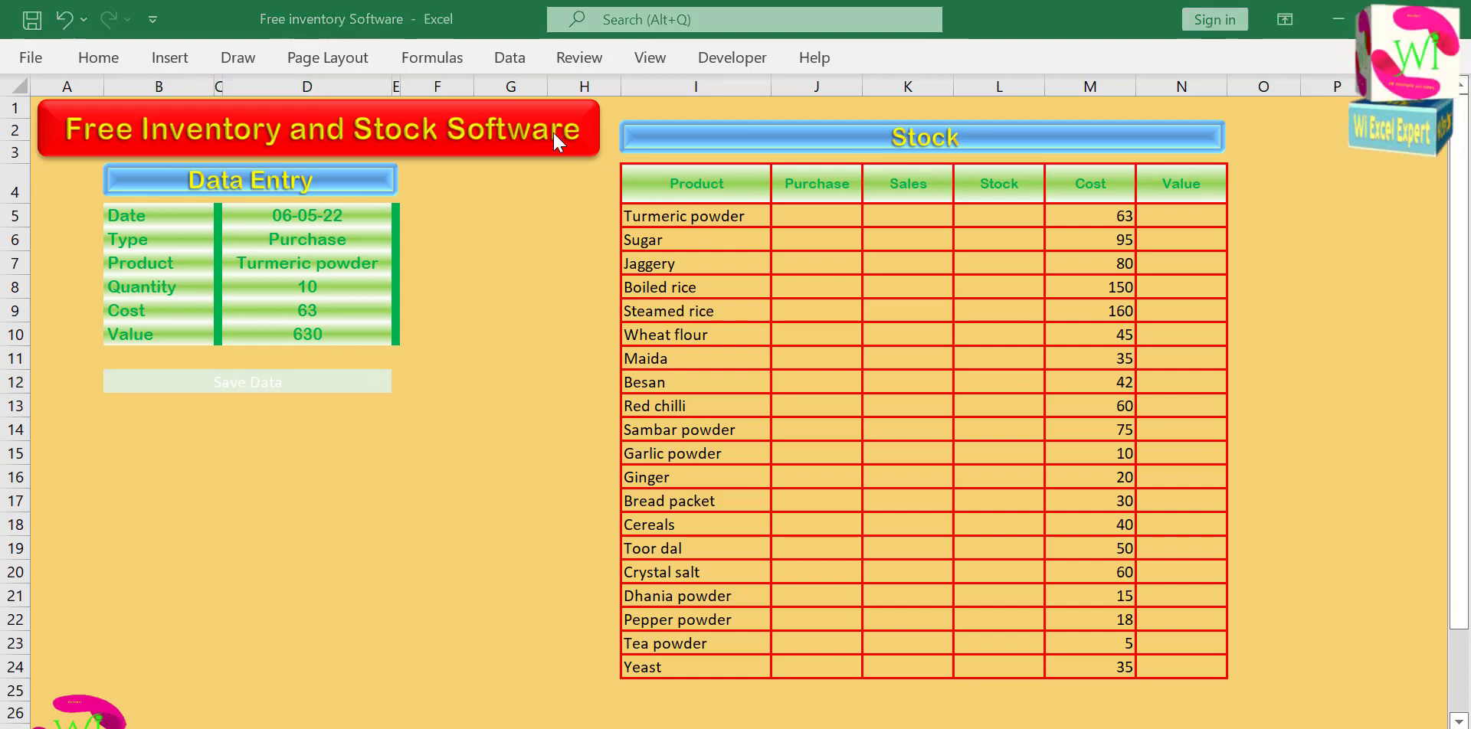
Start a formula-based conditional formatting rule for the Save Data cell, using the formula =$P$1=6.
left_click(291, 387)
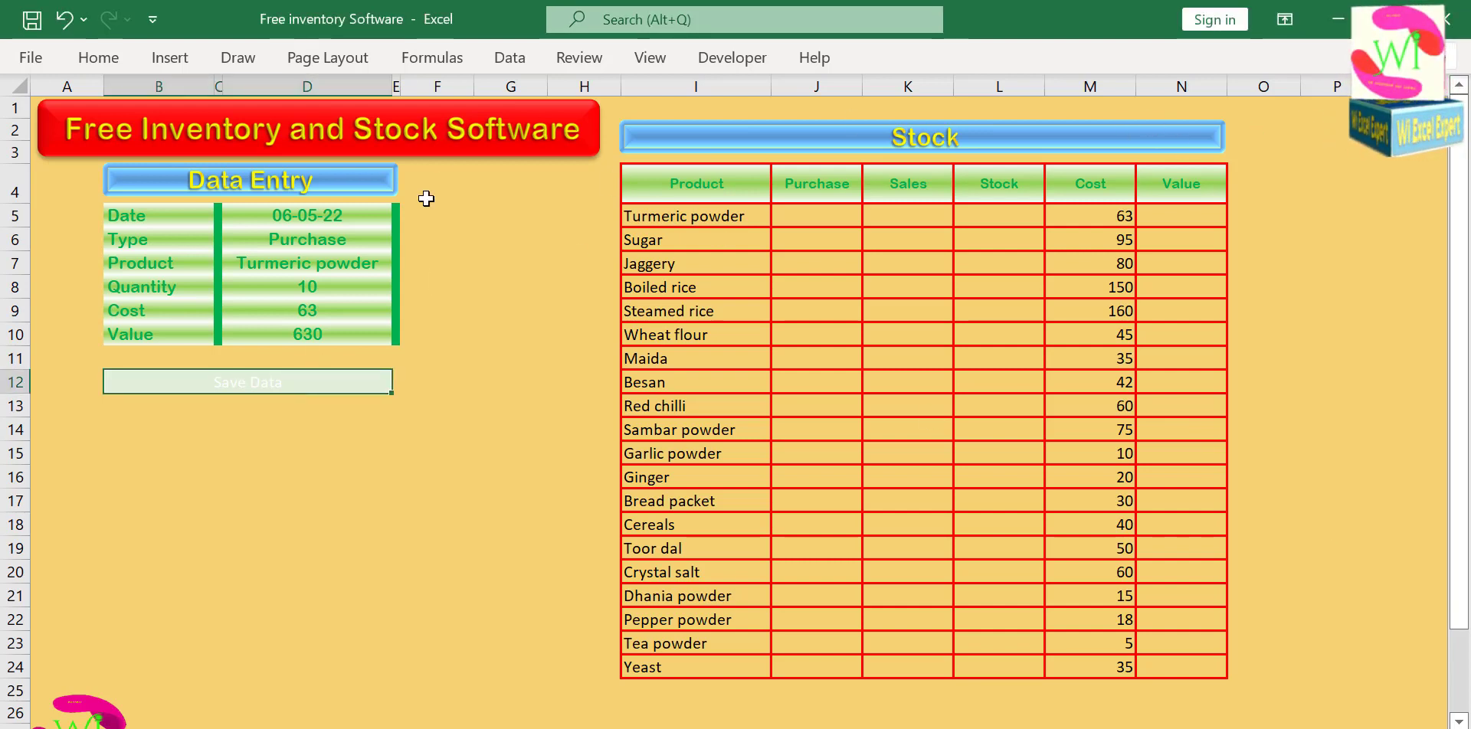
left_click(98, 58)
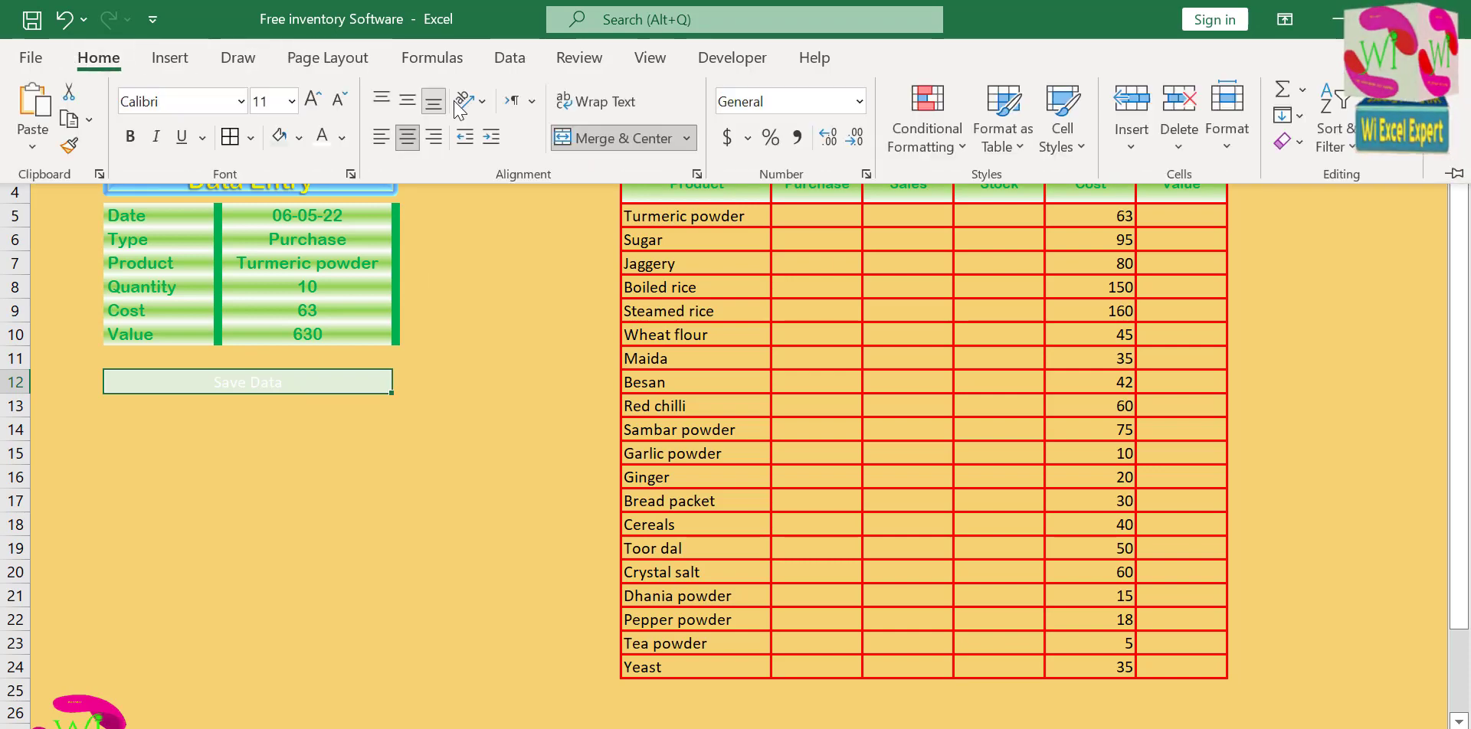
left_click(954, 145)
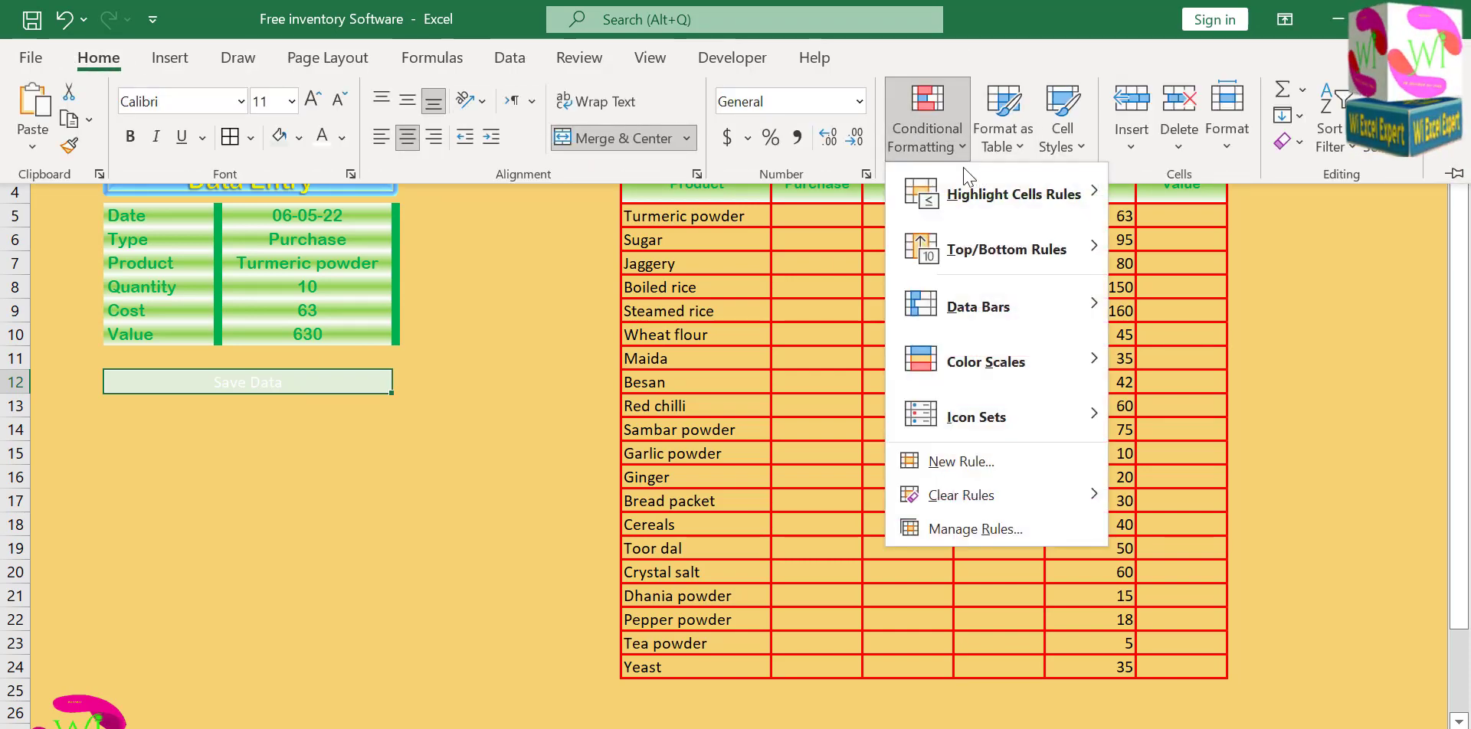
left_click(962, 461)
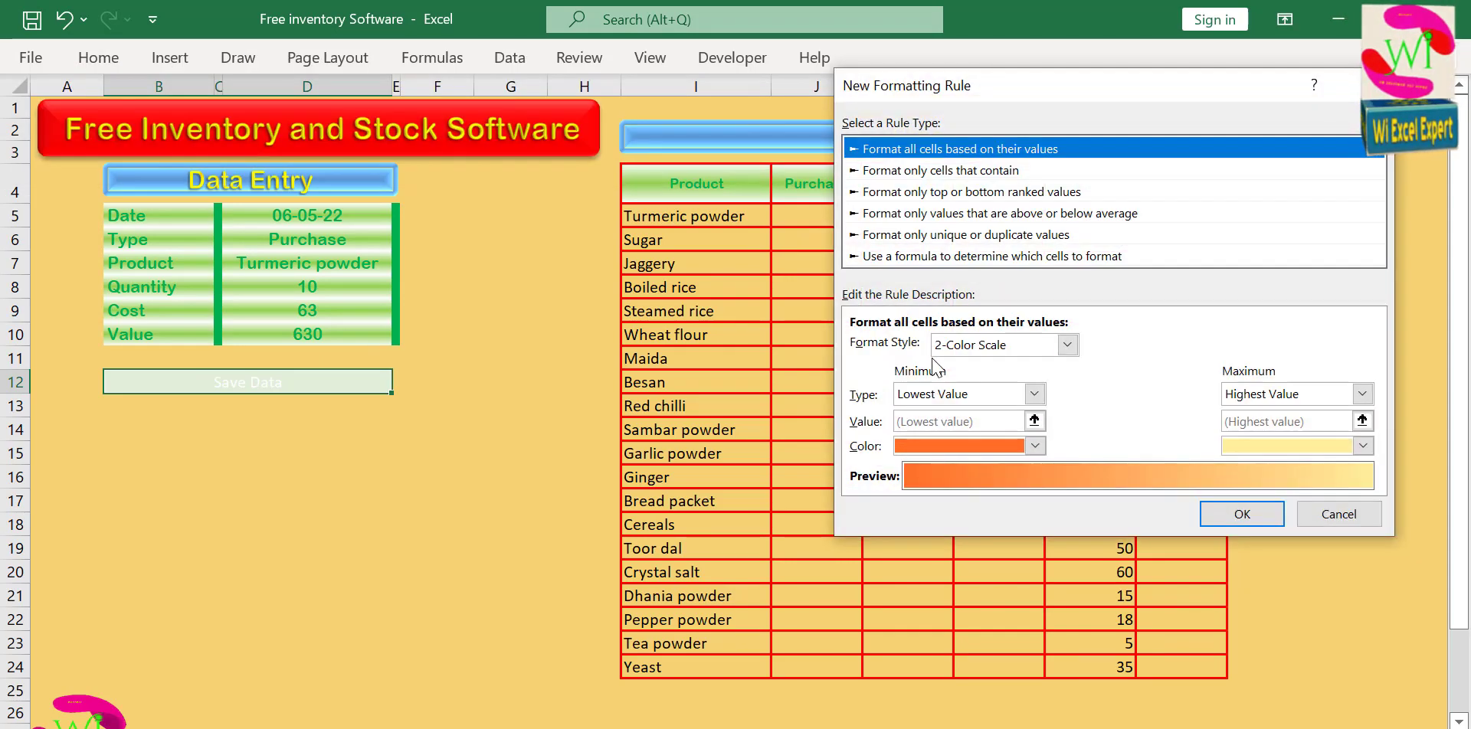
left_click(947, 258)
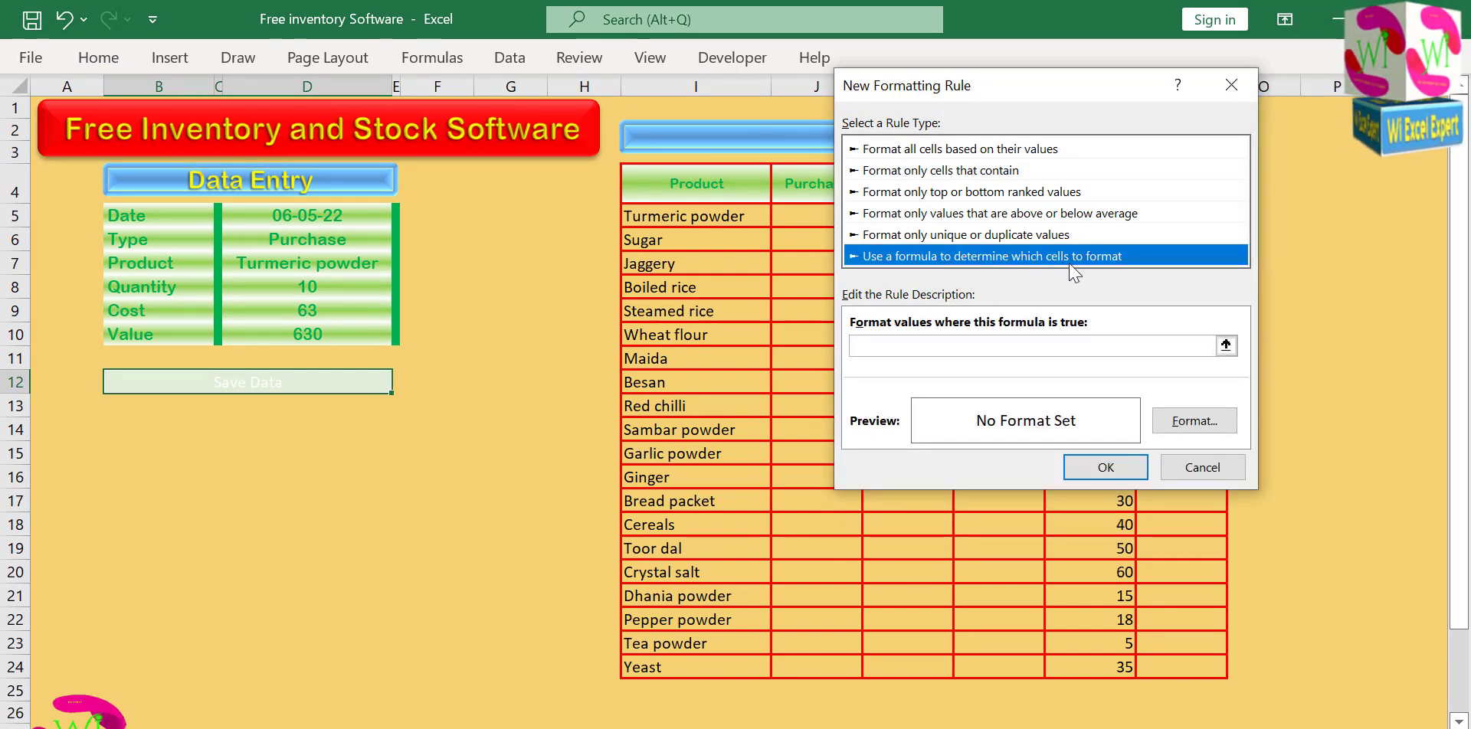
left_click(1082, 469)
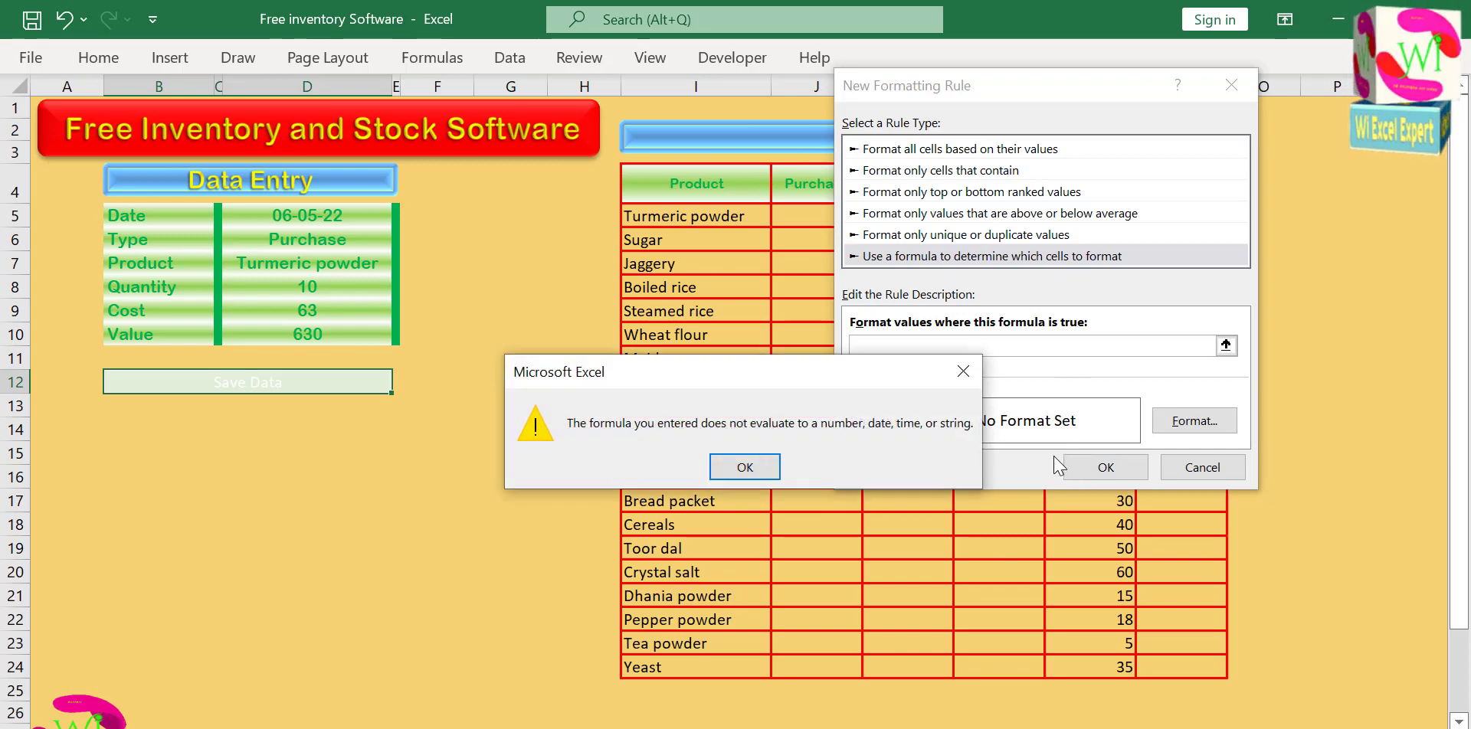
left_click(744, 466)
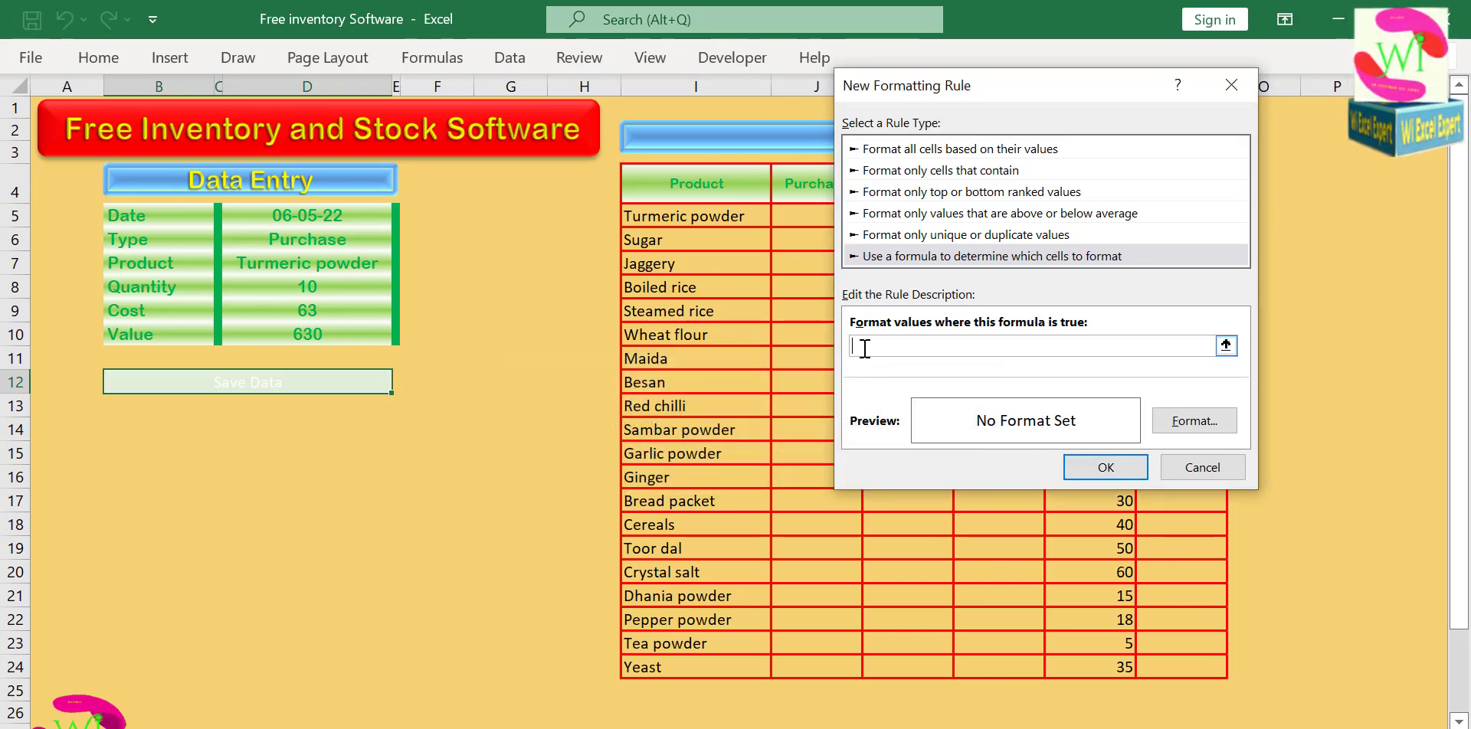
left_click_drag(1003, 95, 615, 109)
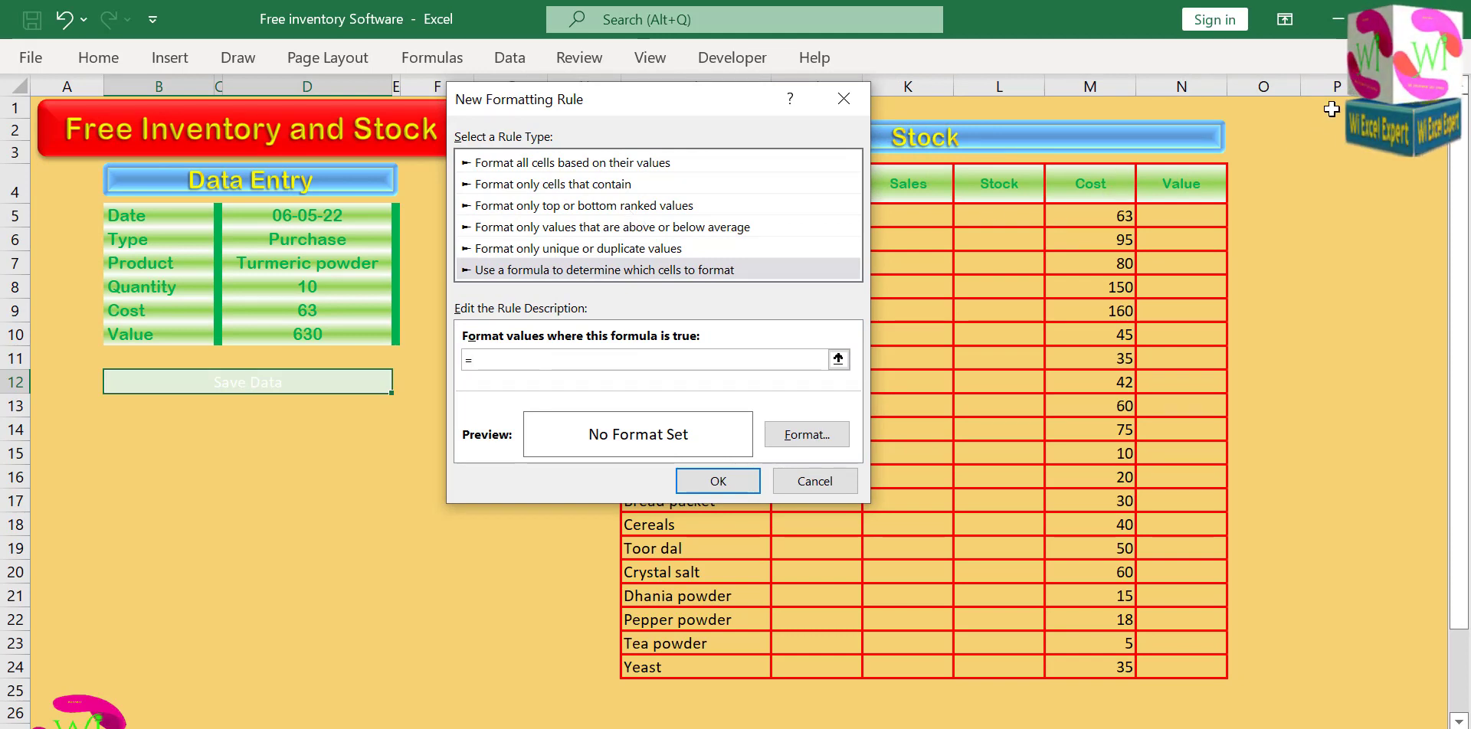
left_click(1328, 106)
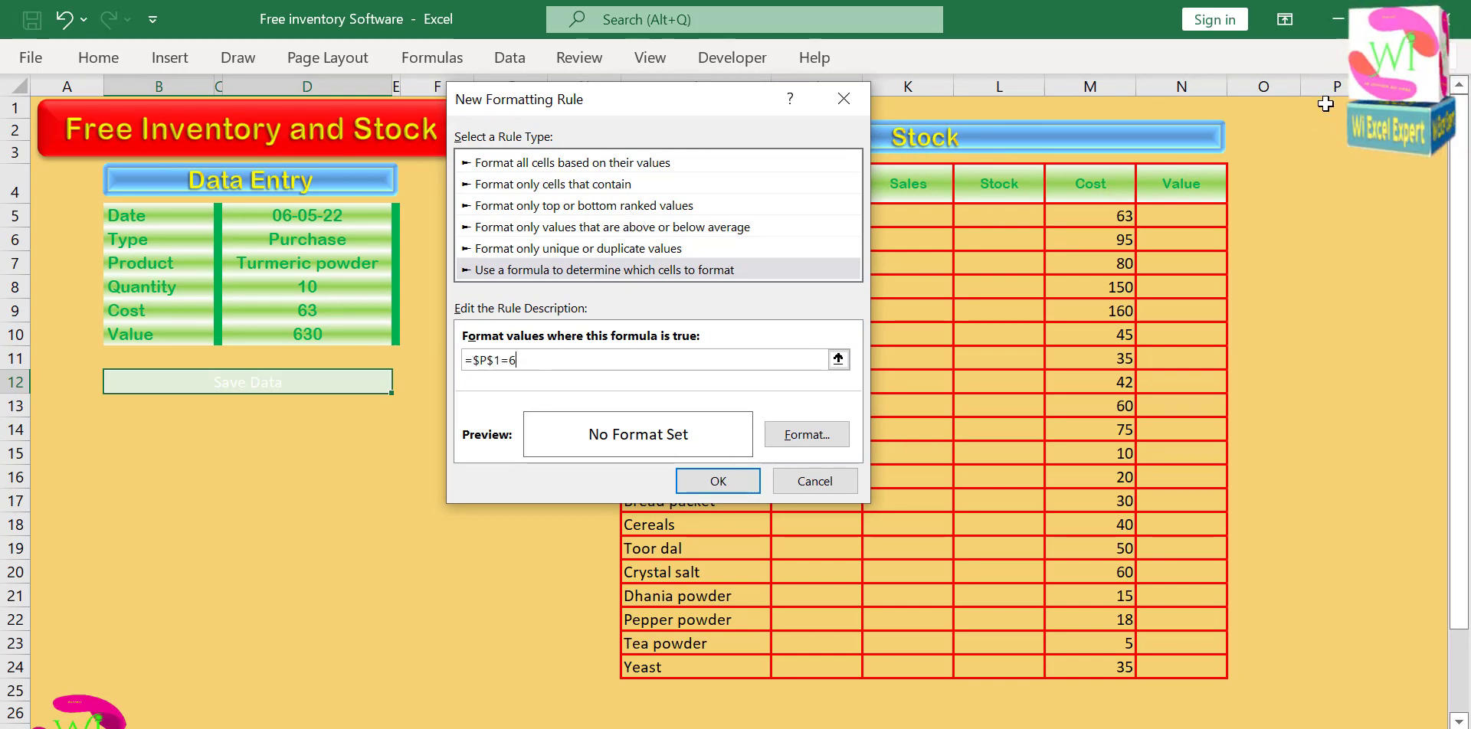
Give the Save Data rule a green fill with bold white text and apply it.
left_click(834, 436)
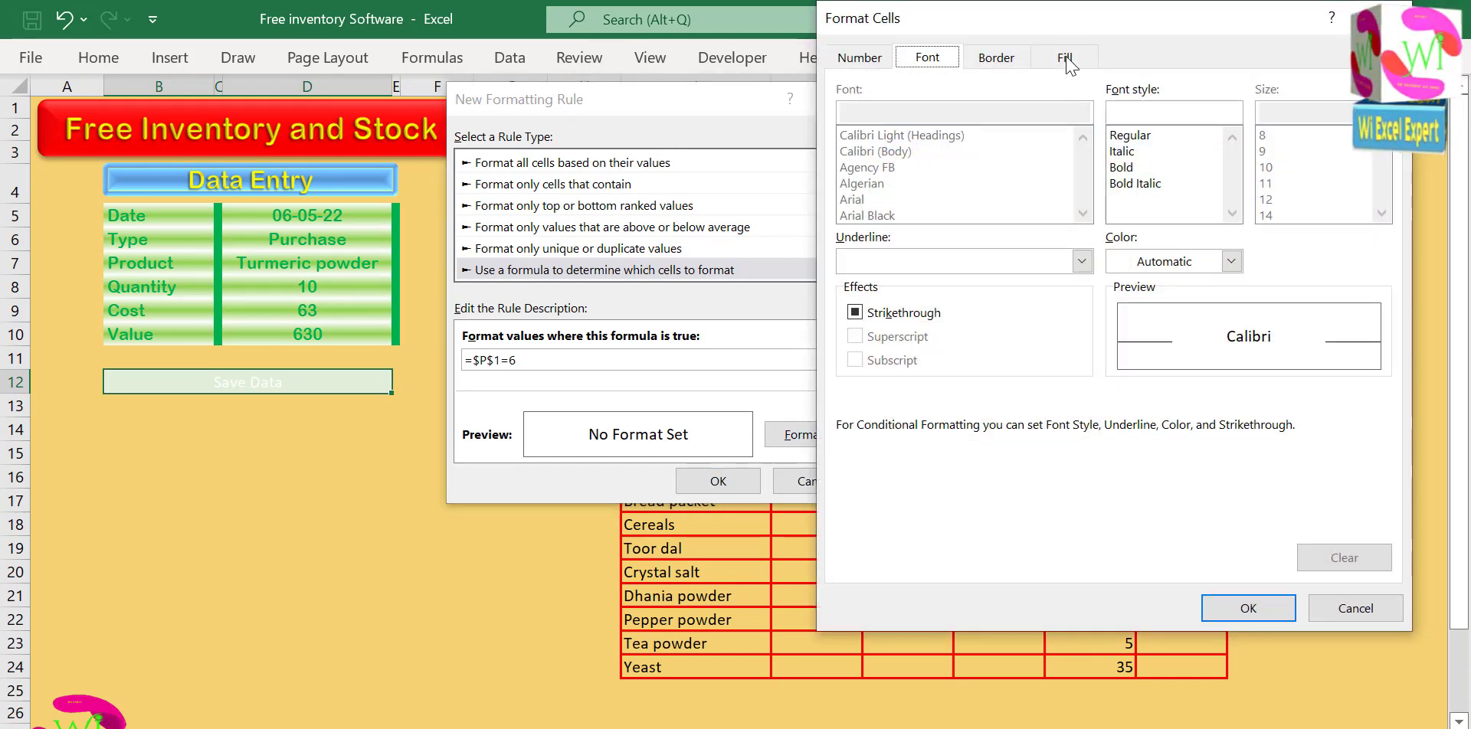
left_click(1065, 59)
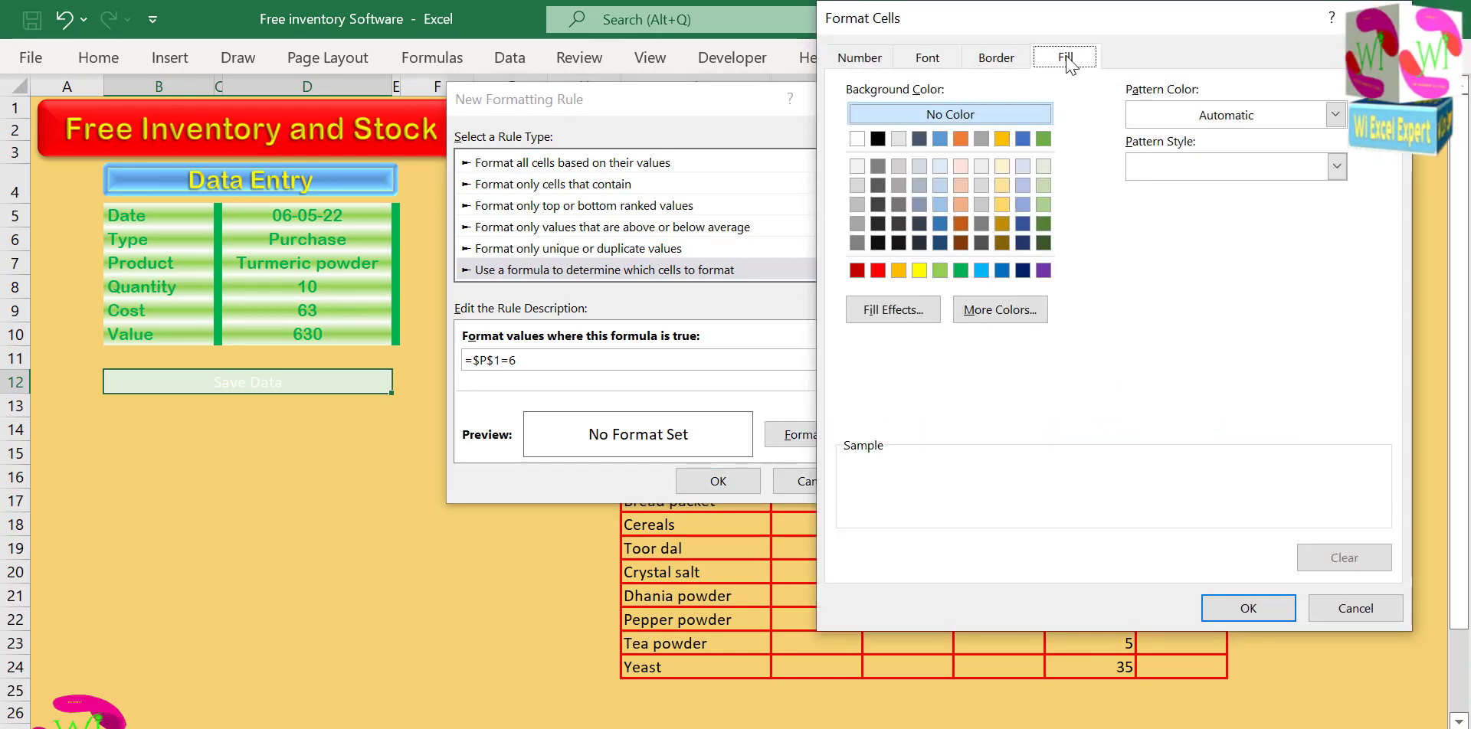
left_click(961, 271)
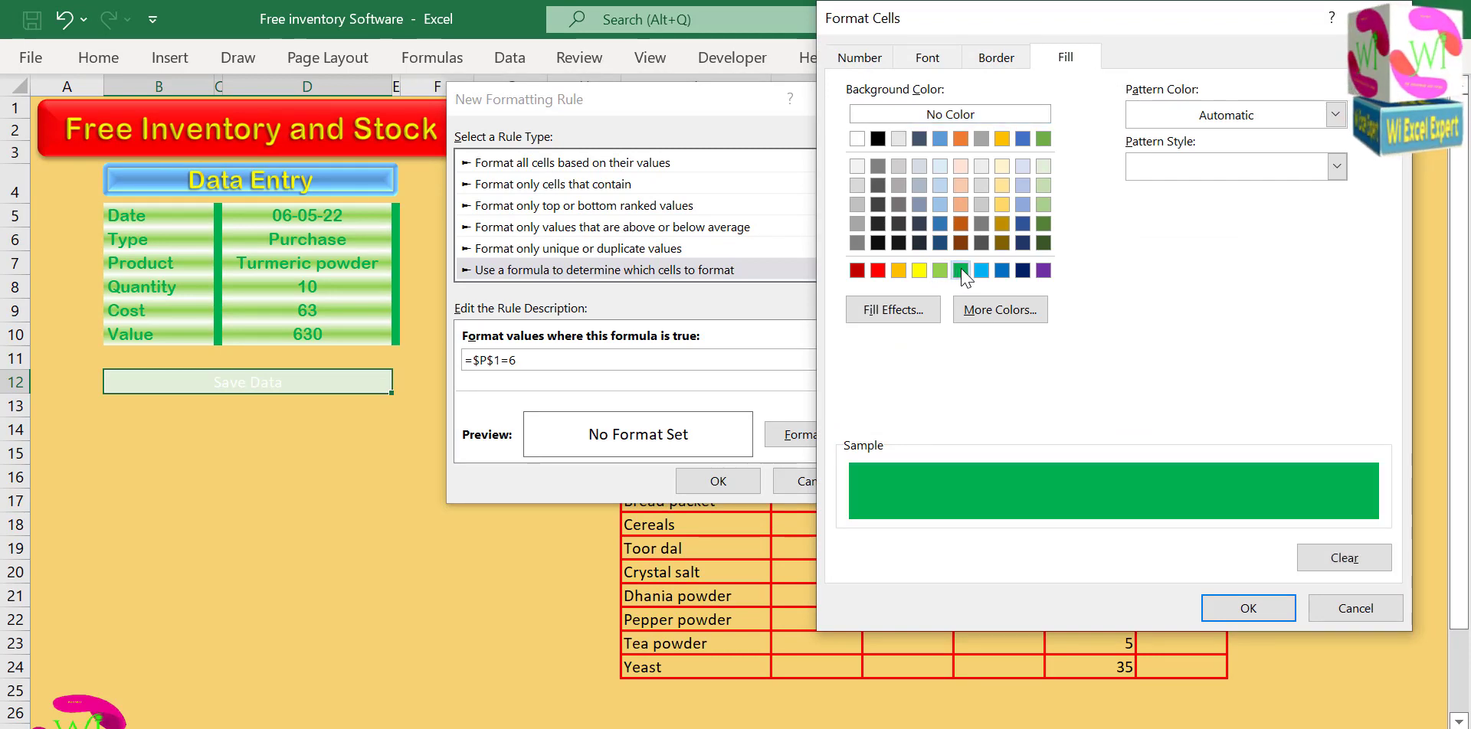
left_click(929, 58)
left_click(1122, 167)
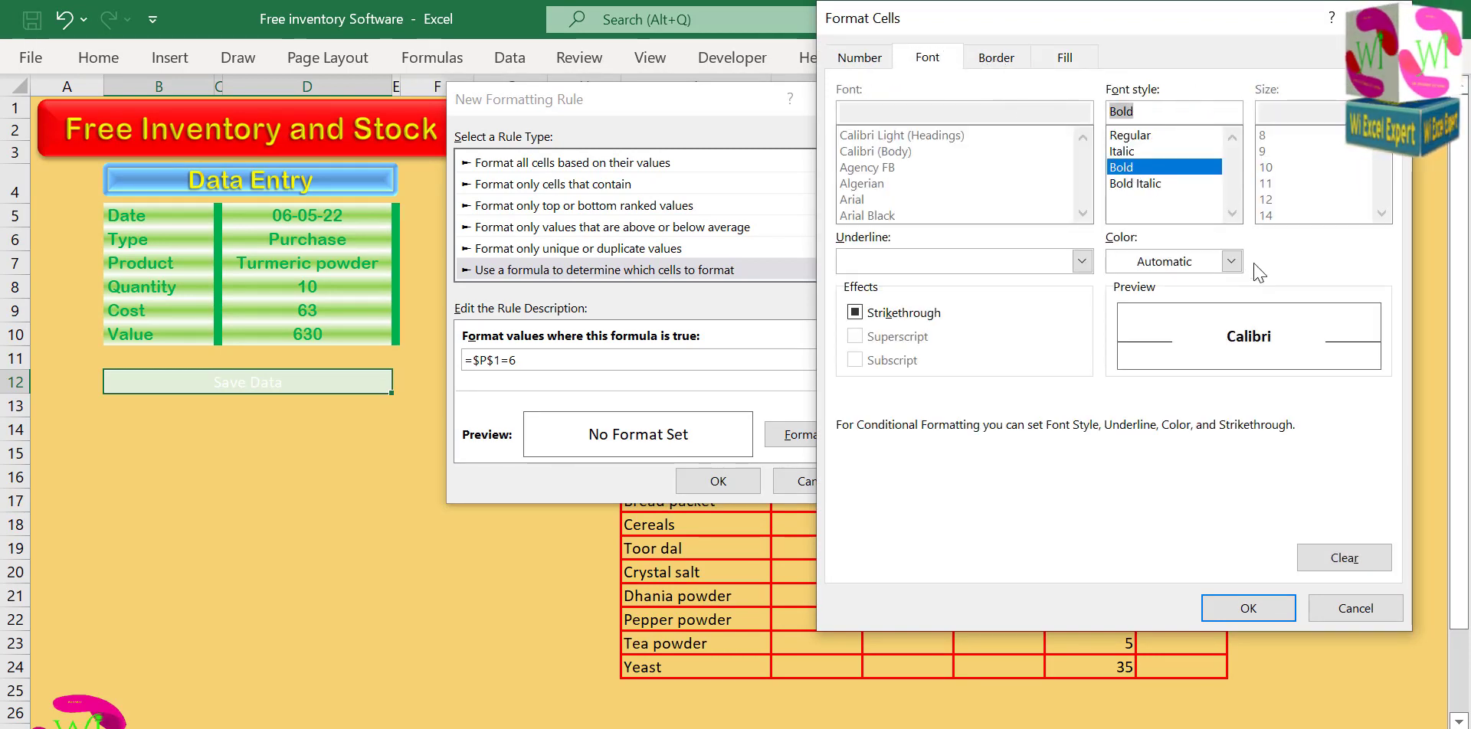
left_click(1231, 262)
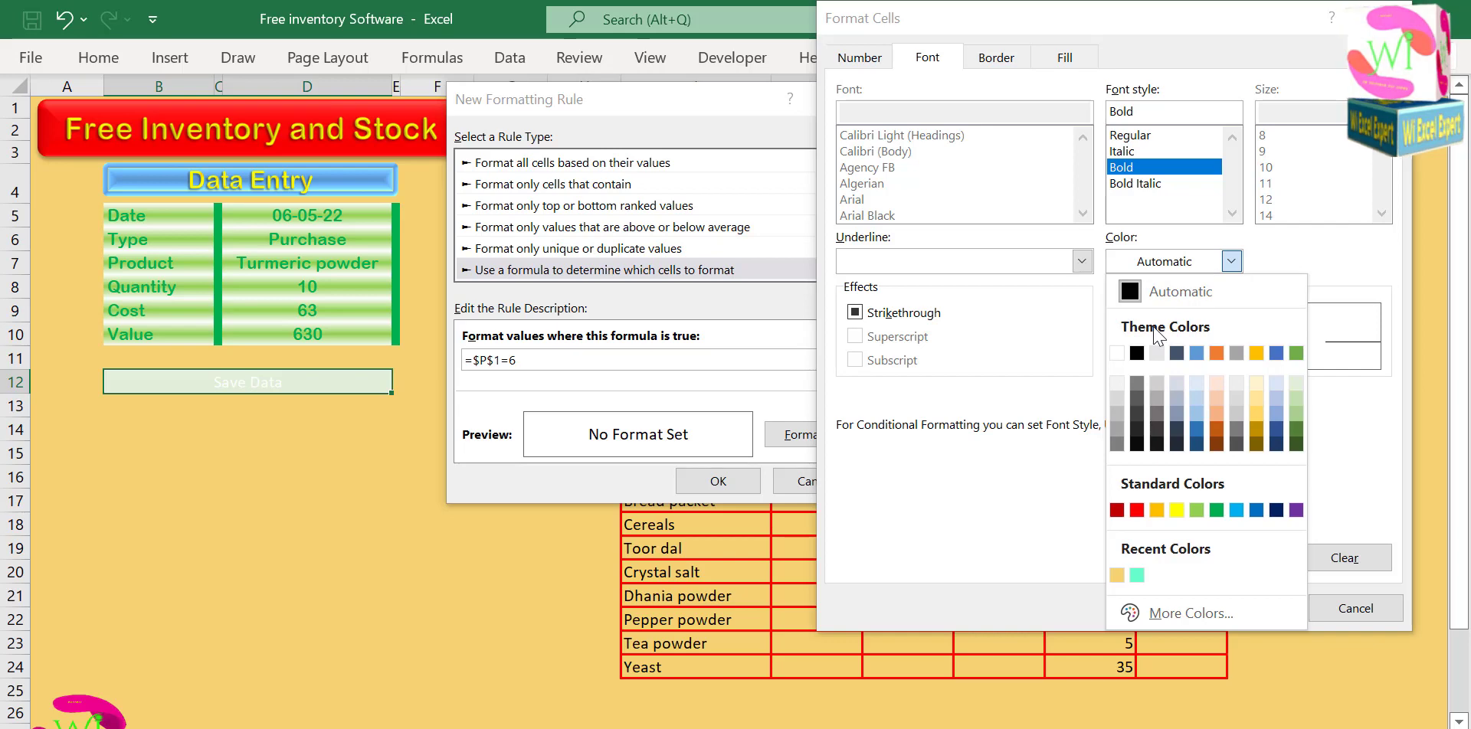
left_click(1121, 352)
left_click(1247, 607)
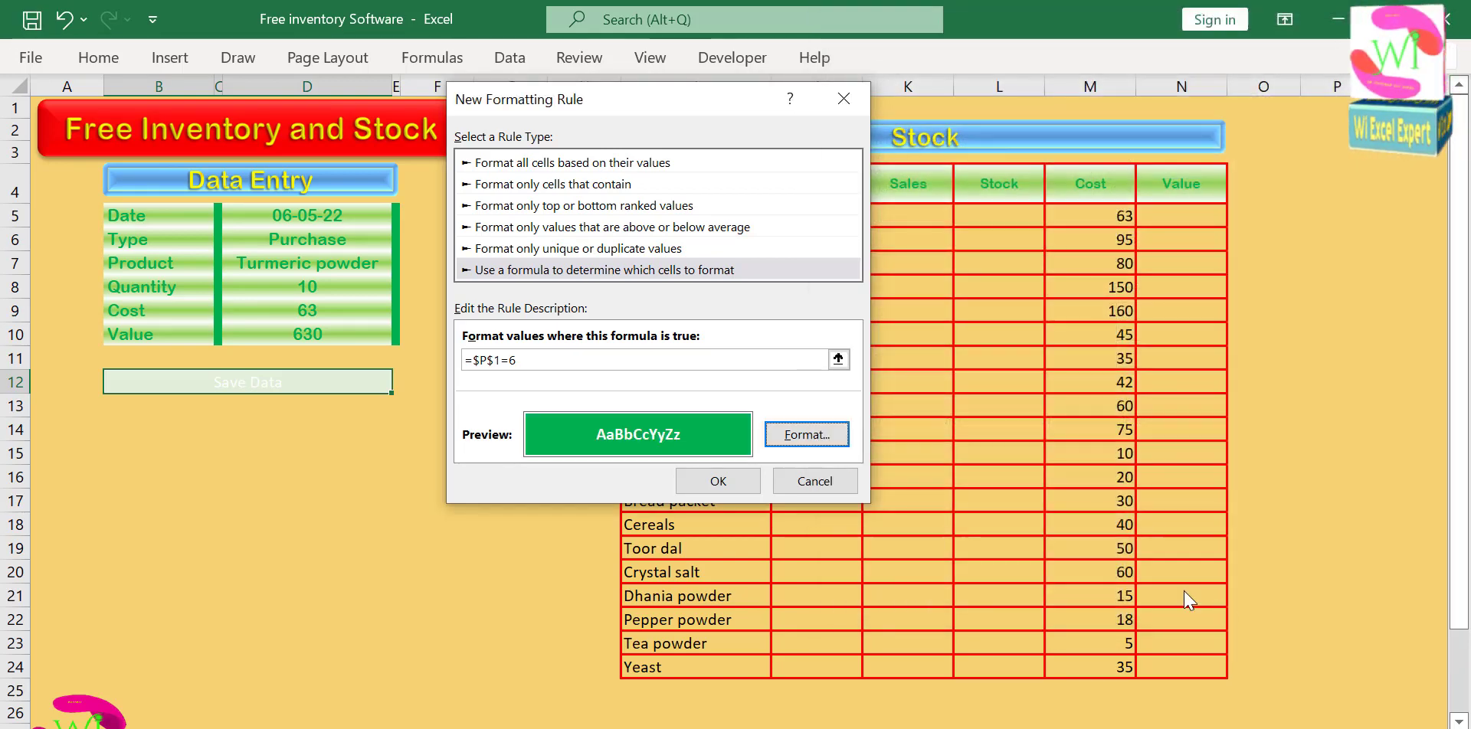
left_click(717, 481)
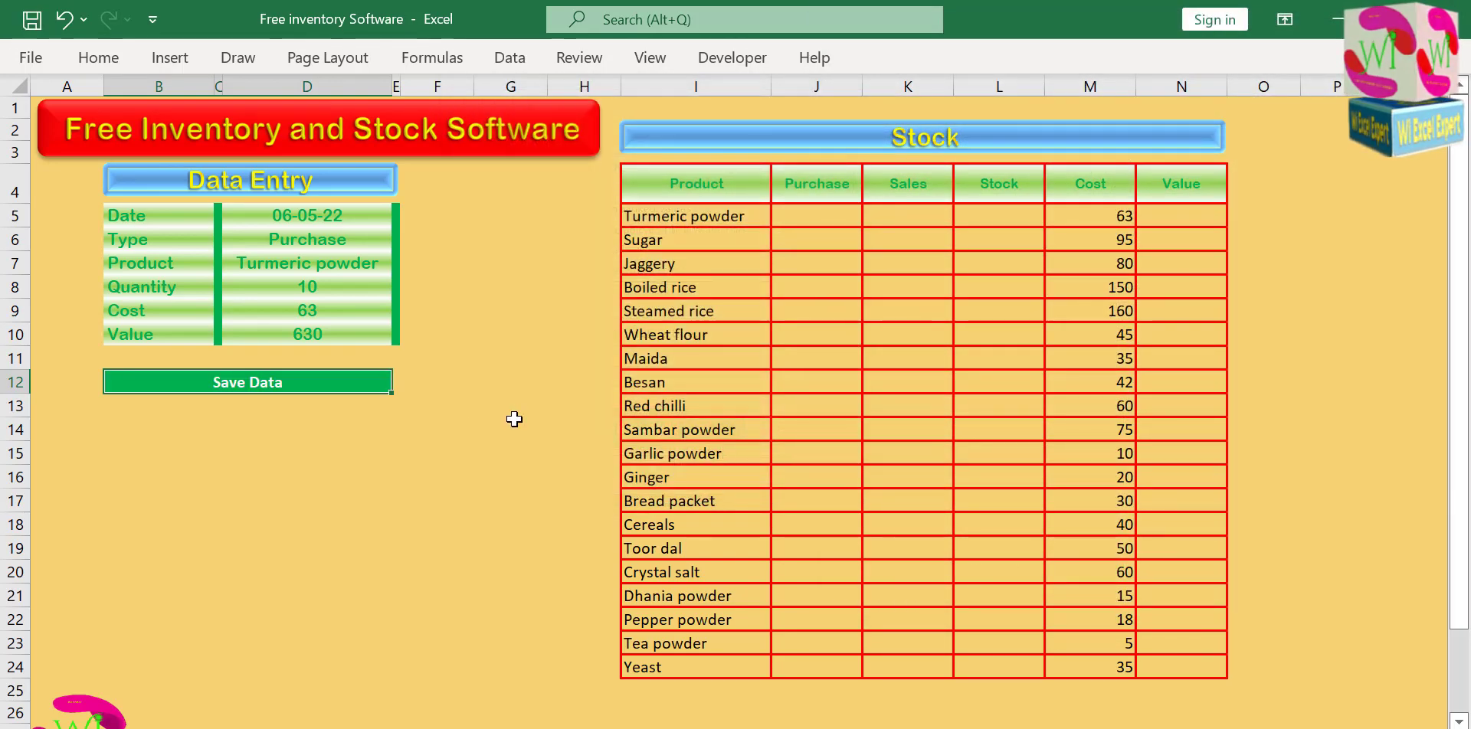
left_click(414, 406)
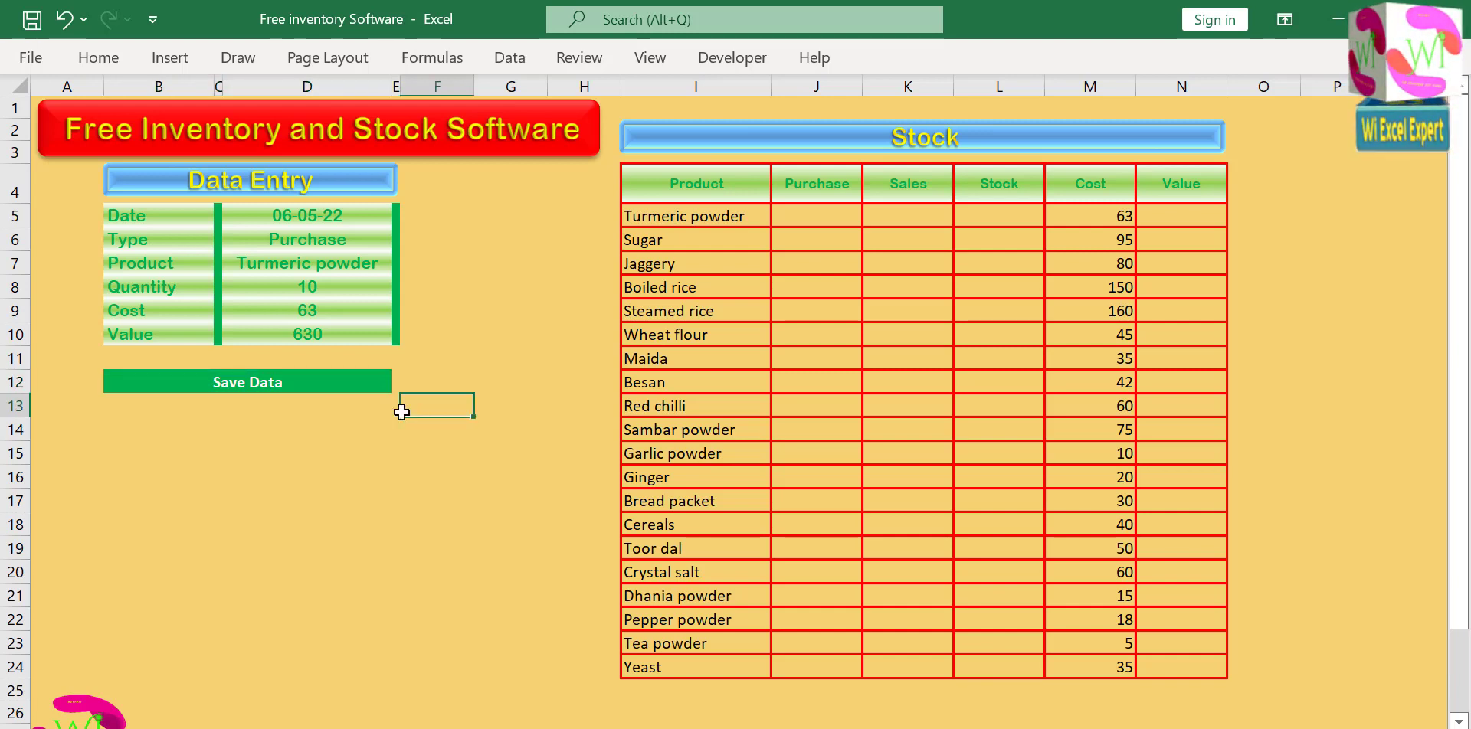
left_click(337, 385)
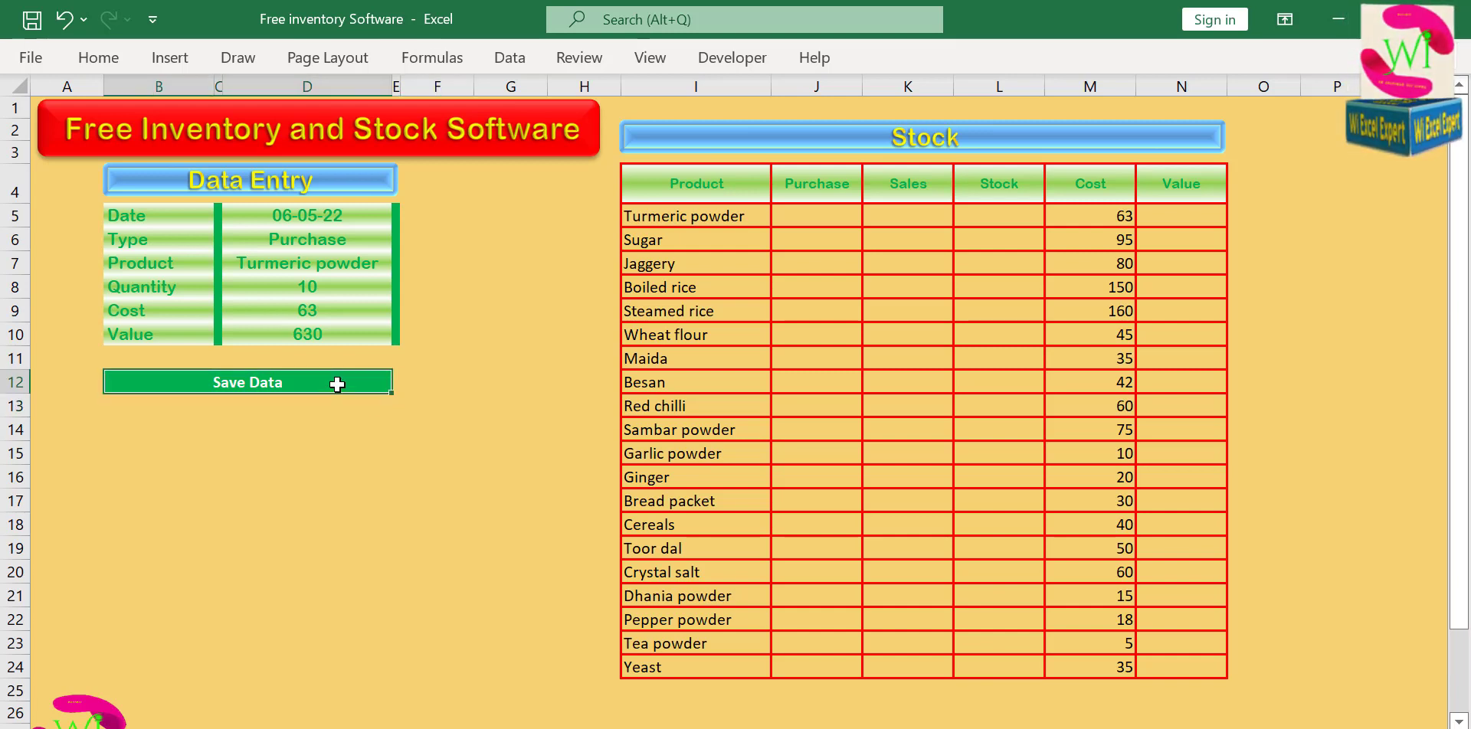
Clear the Date in the Data Entry form to test the Save Data cell's conditional formatting, and restore the date.
left_click(341, 244)
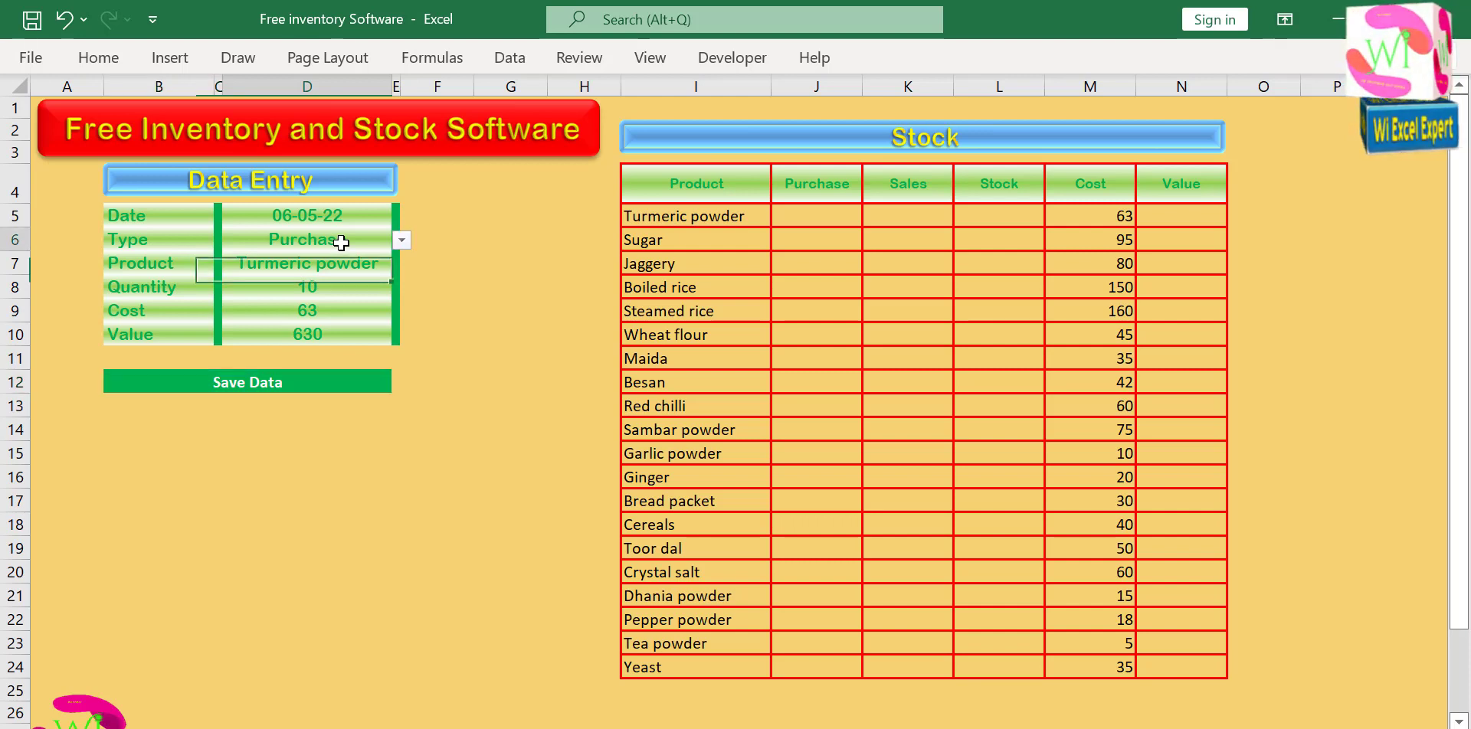
left_click(371, 219)
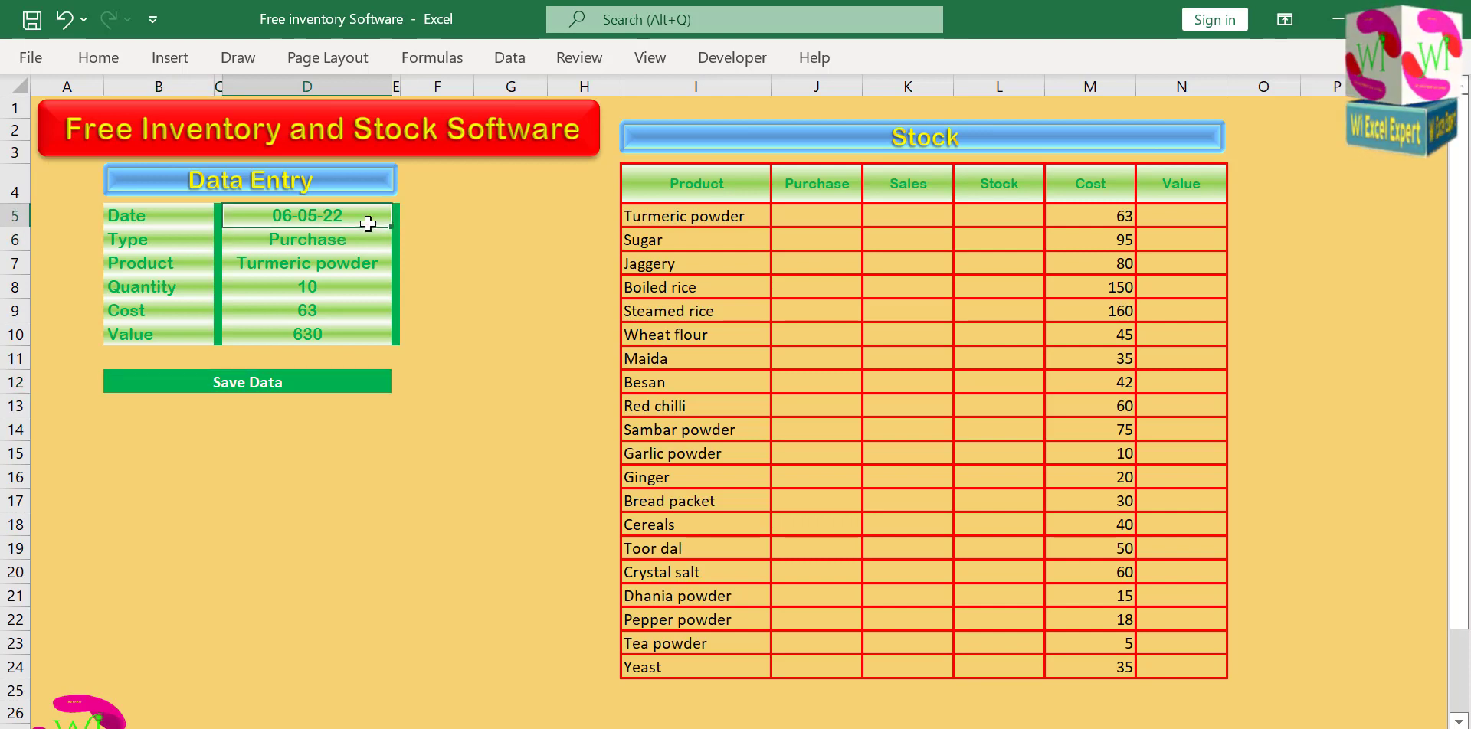
key("Delete")
left_click(491, 281)
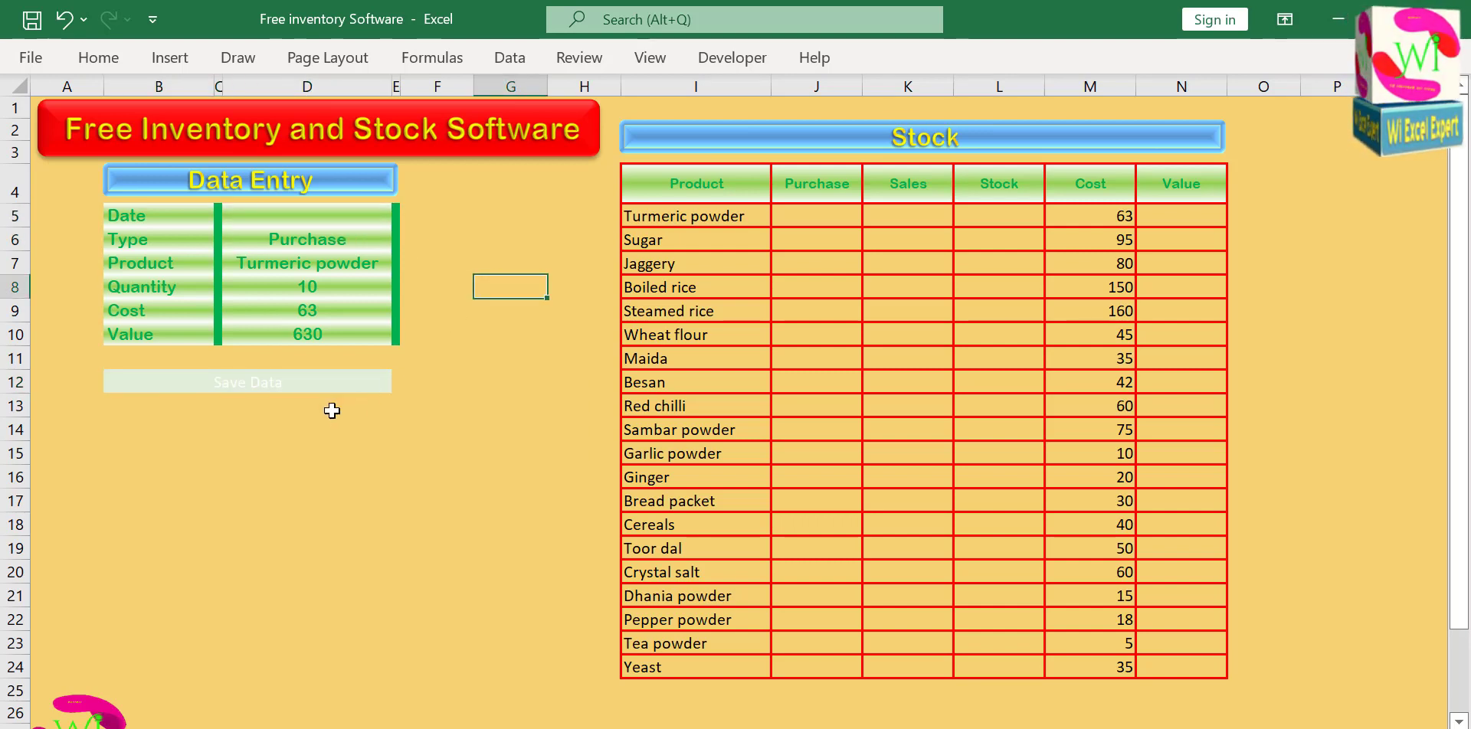
left_click(353, 217)
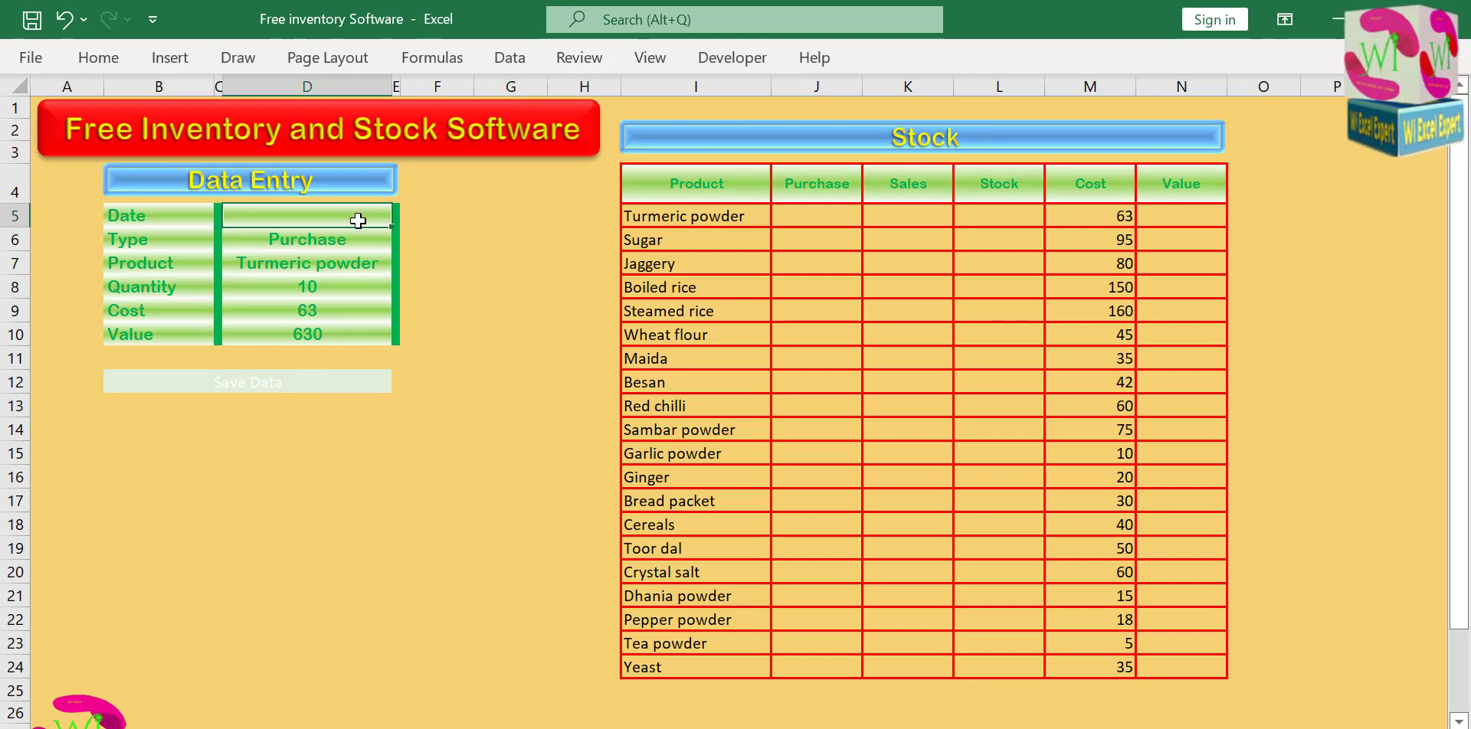
key("ctrl+semicolon")
left_click(490, 329)
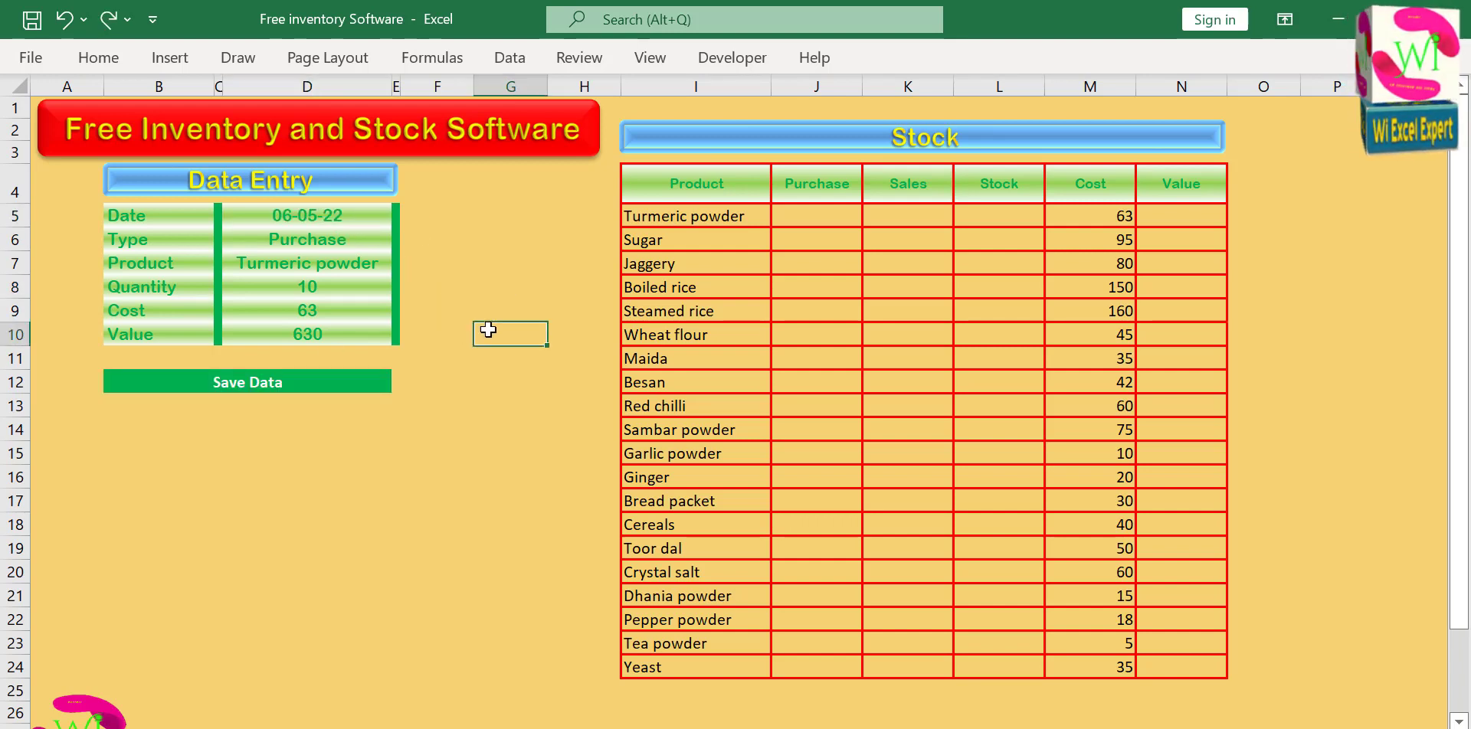
Draw a rectangle shape about 2.62" wide and 0.21" high exactly over the Save Data cell.
left_click(370, 387)
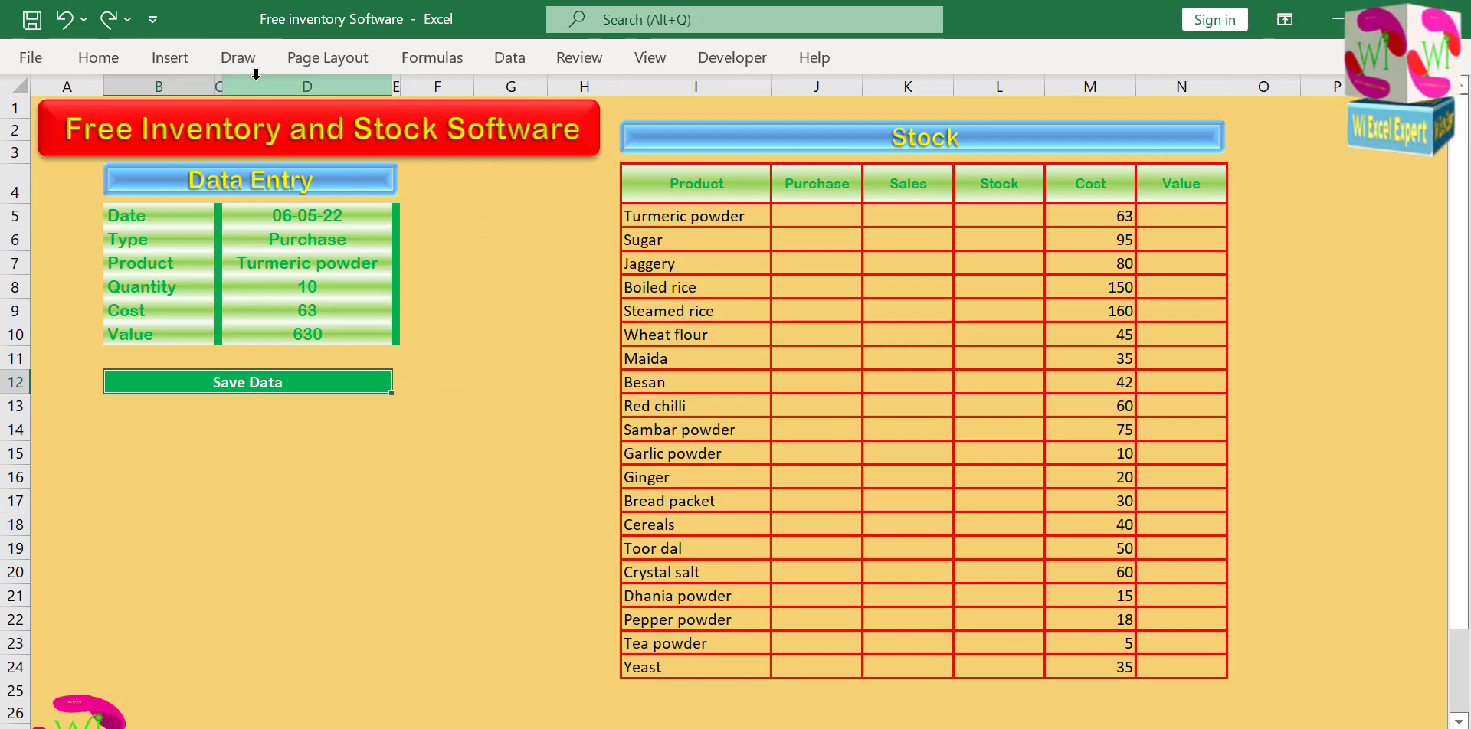
left_click(163, 61)
left_click(275, 123)
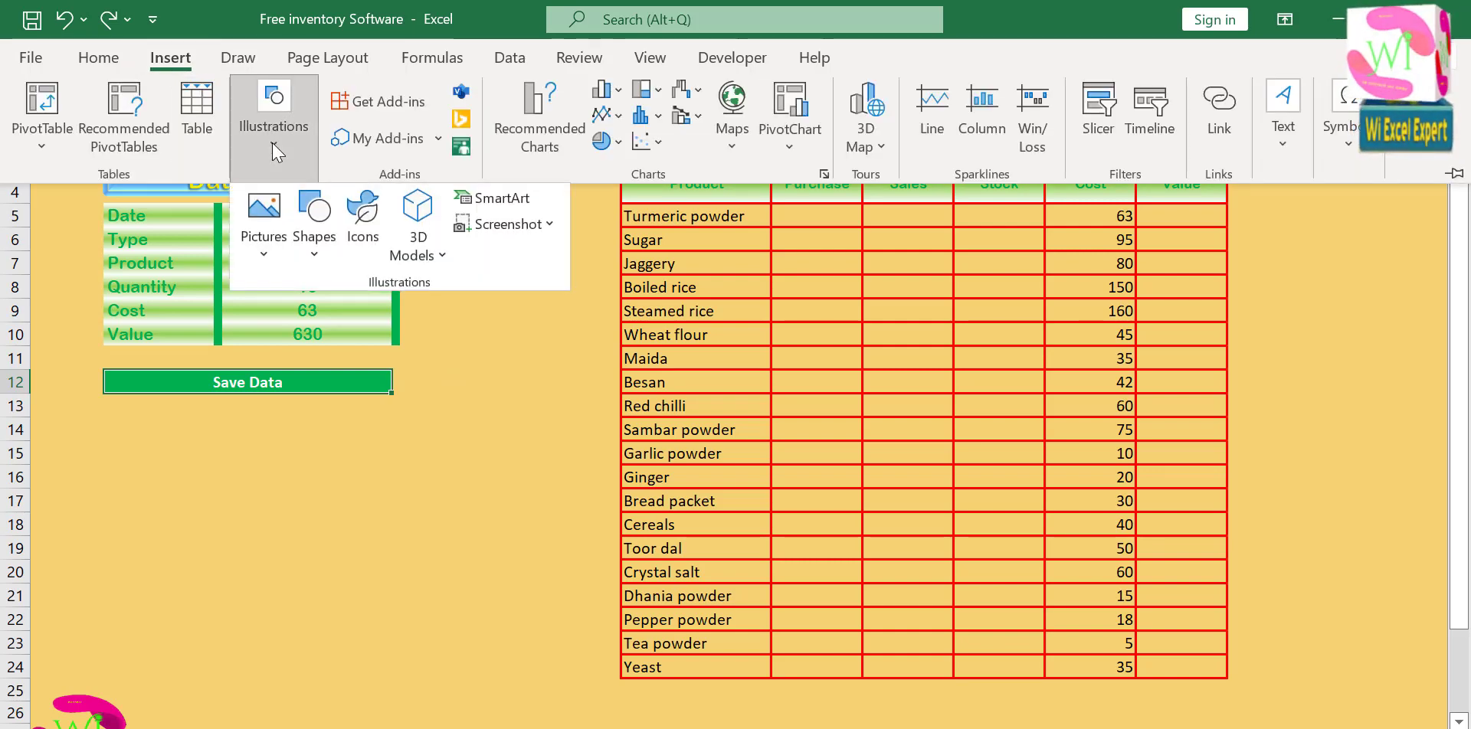
left_click(321, 224)
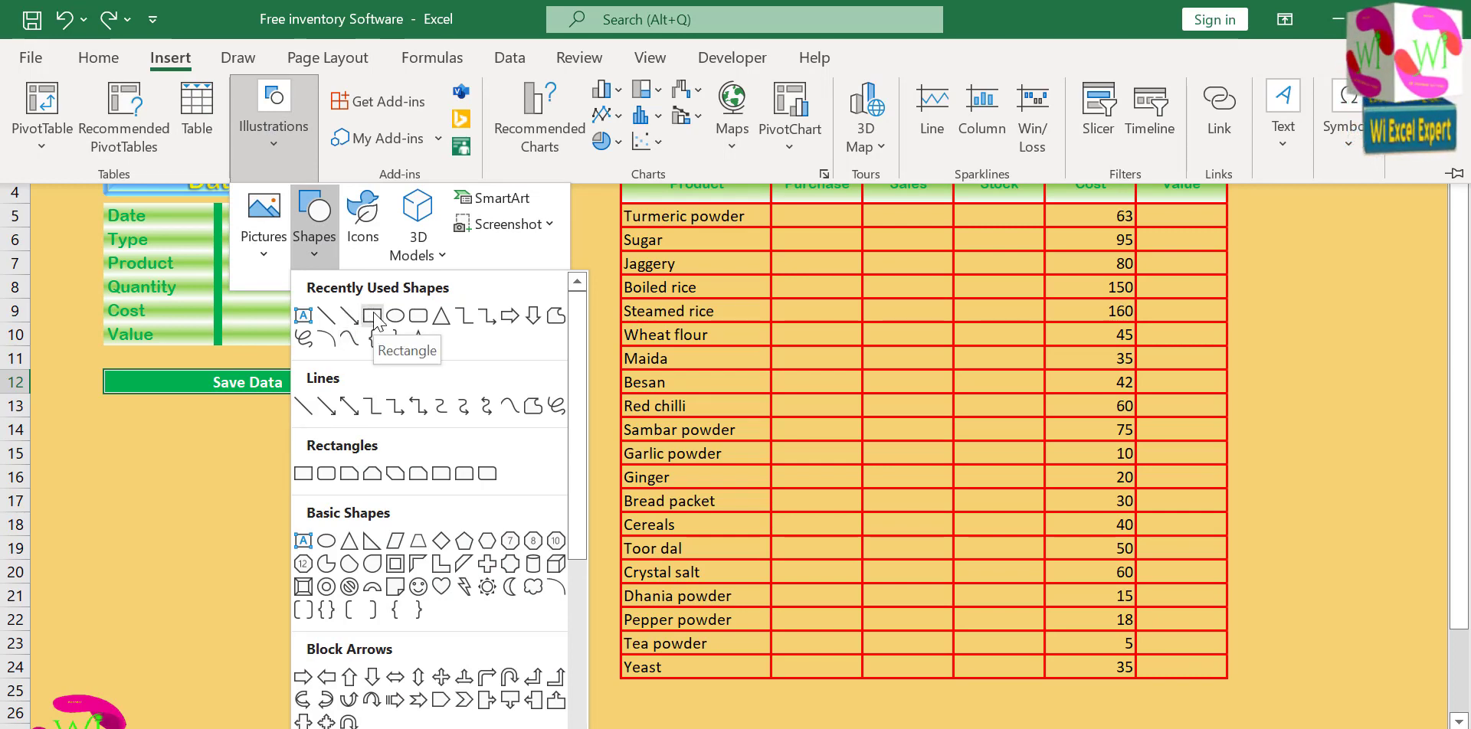
left_click(373, 316)
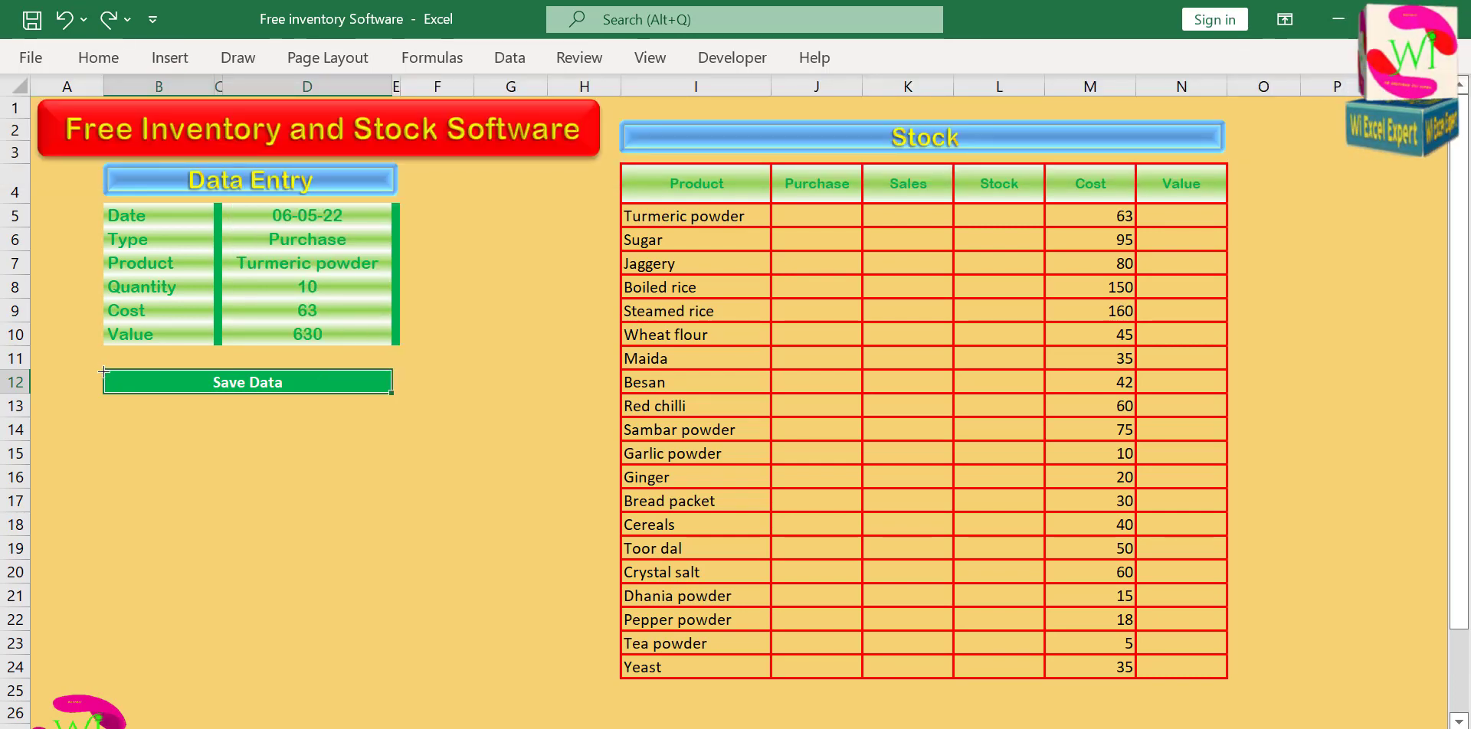
left_click_drag(139, 381, 392, 393)
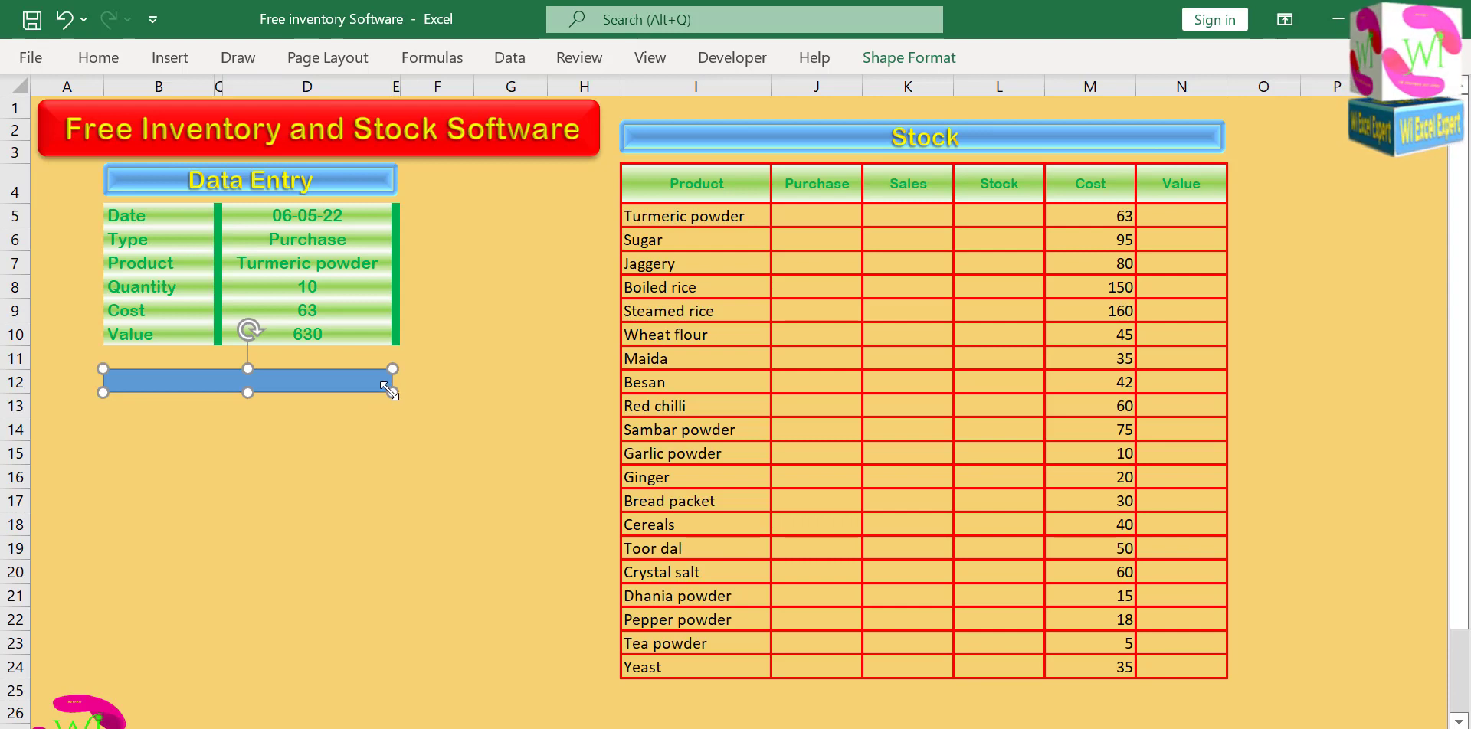
Set the rectangle over Save Data to No Fill and No Outline, and deselect it.
left_click(904, 60)
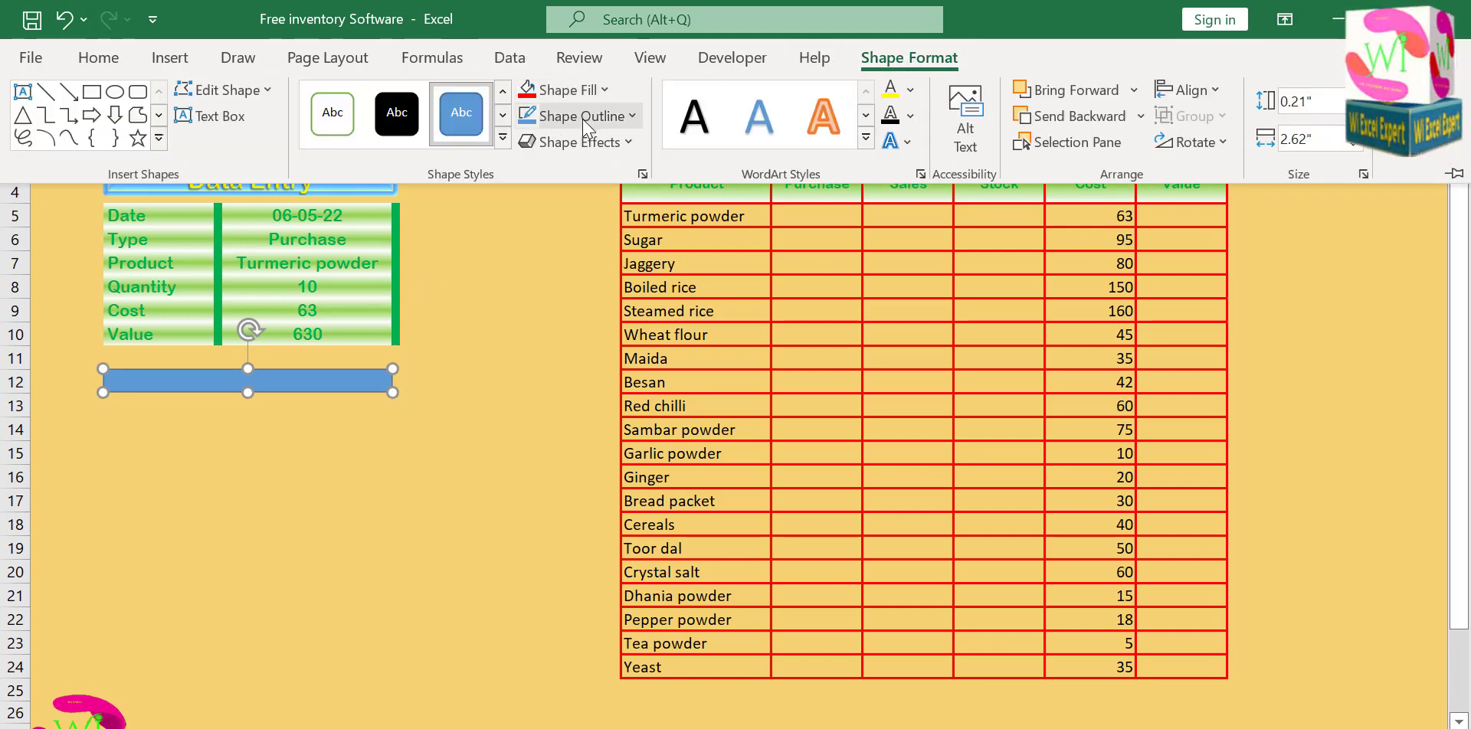
left_click(601, 91)
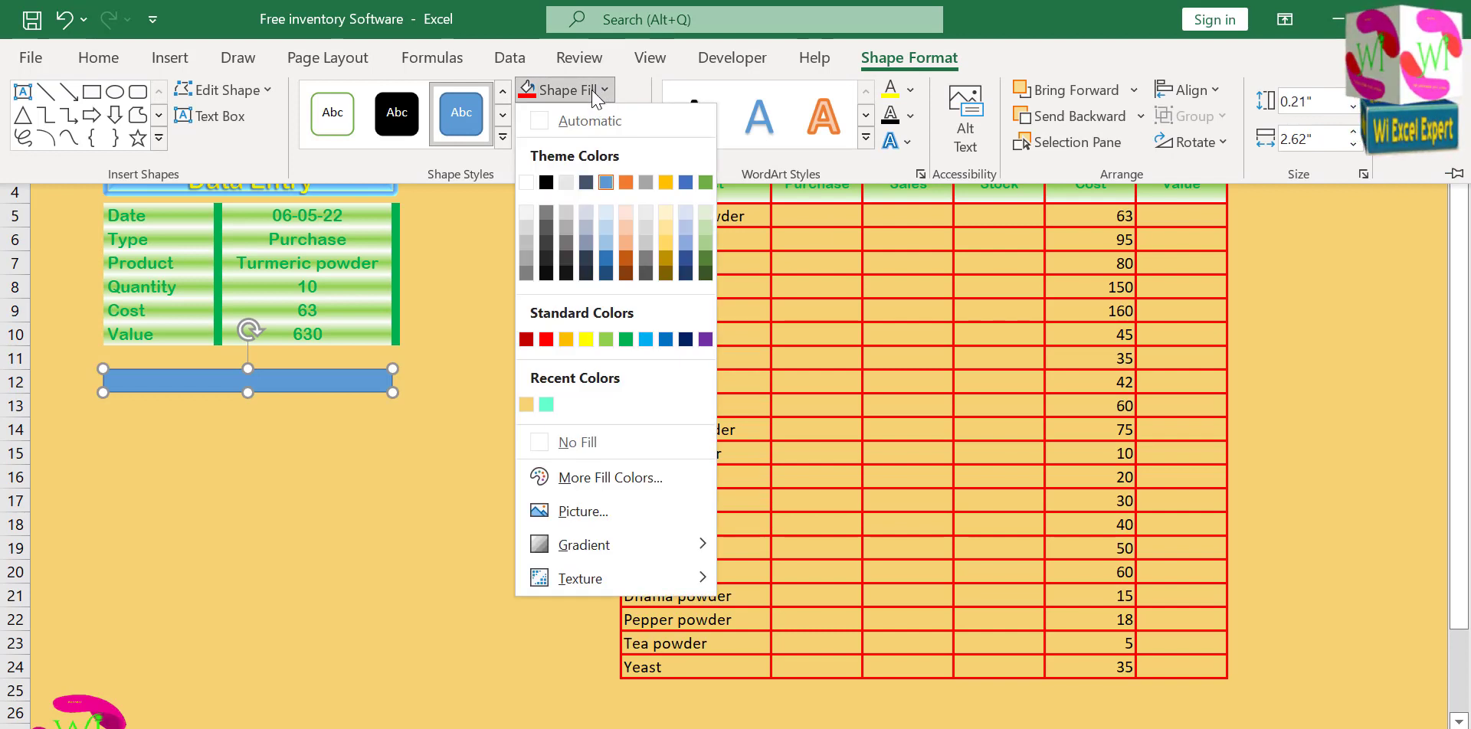
left_click(565, 442)
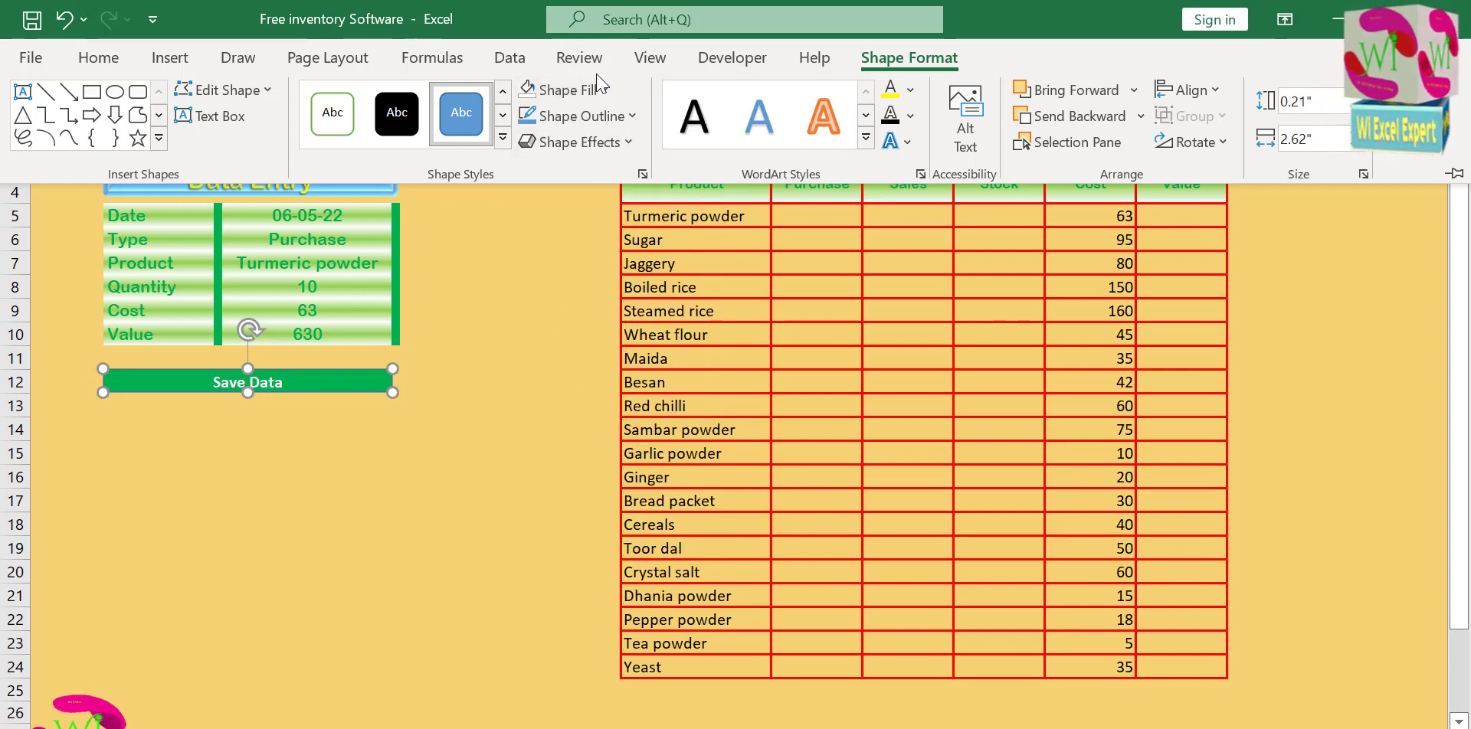
left_click(595, 116)
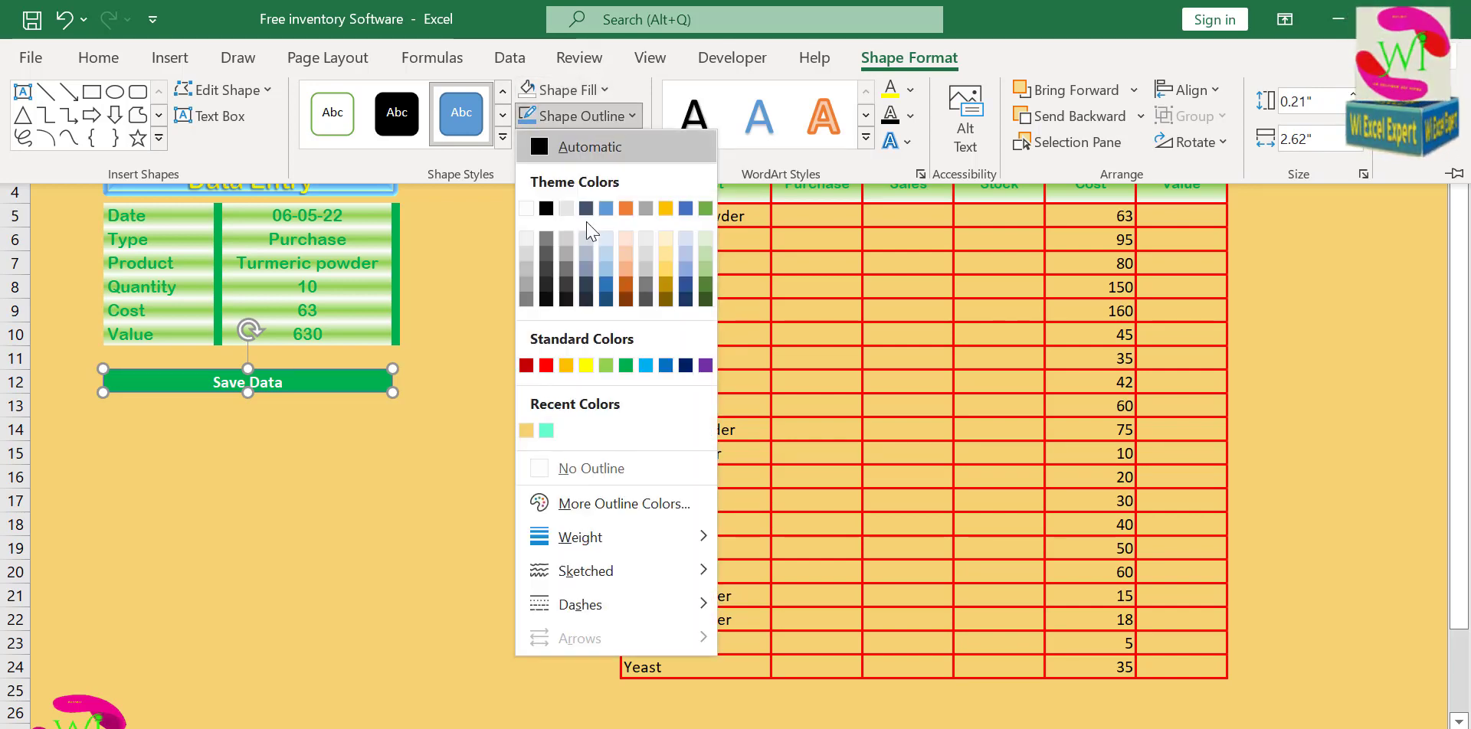
left_click(572, 470)
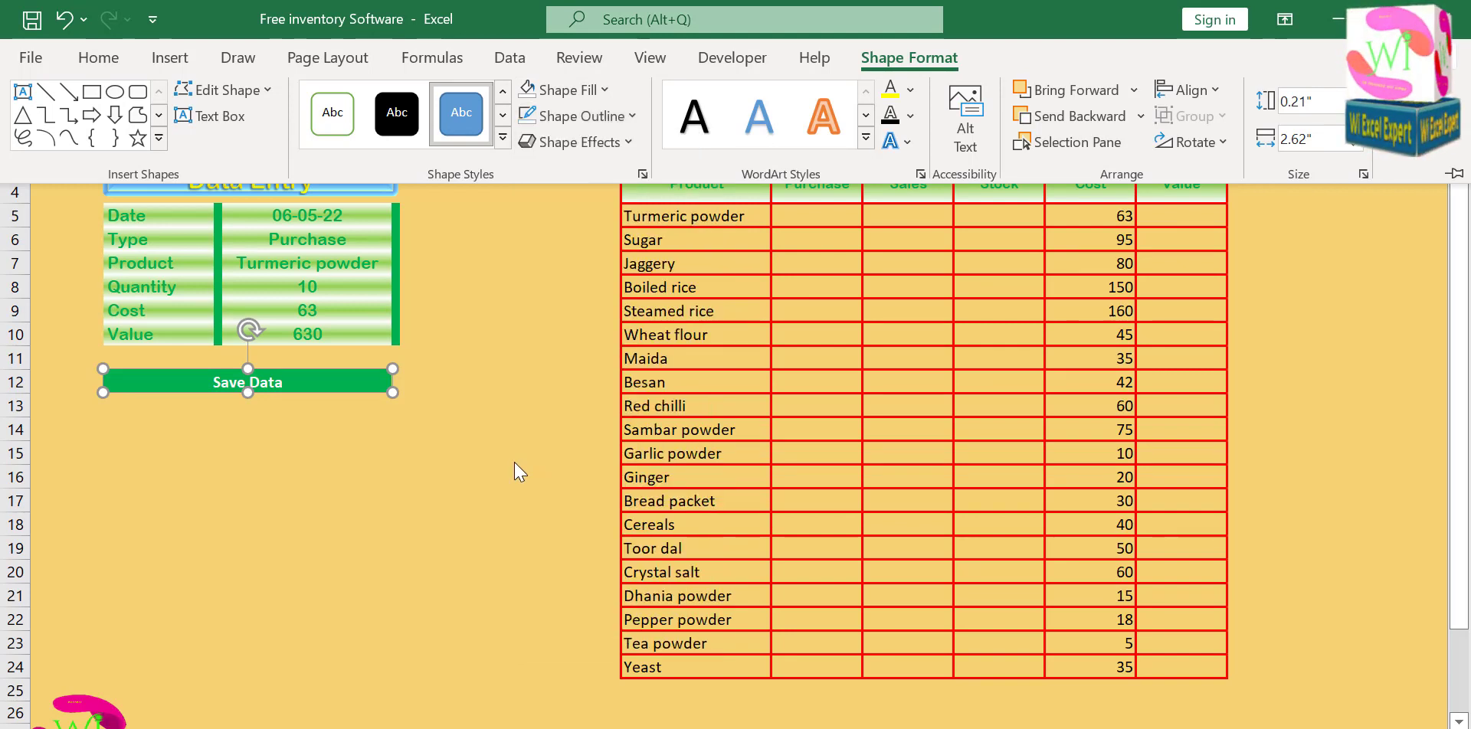
left_click(344, 422)
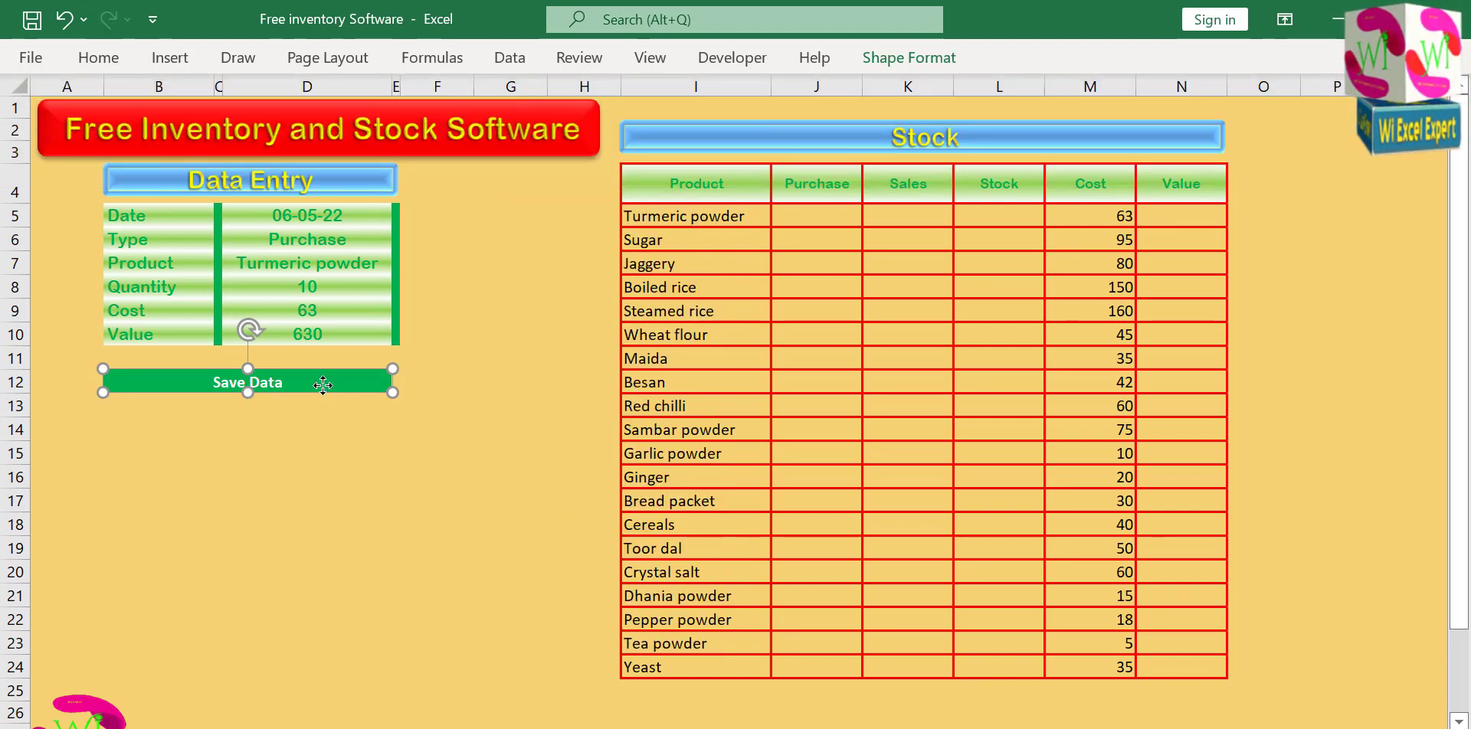
left_click(322, 416)
key("Up")
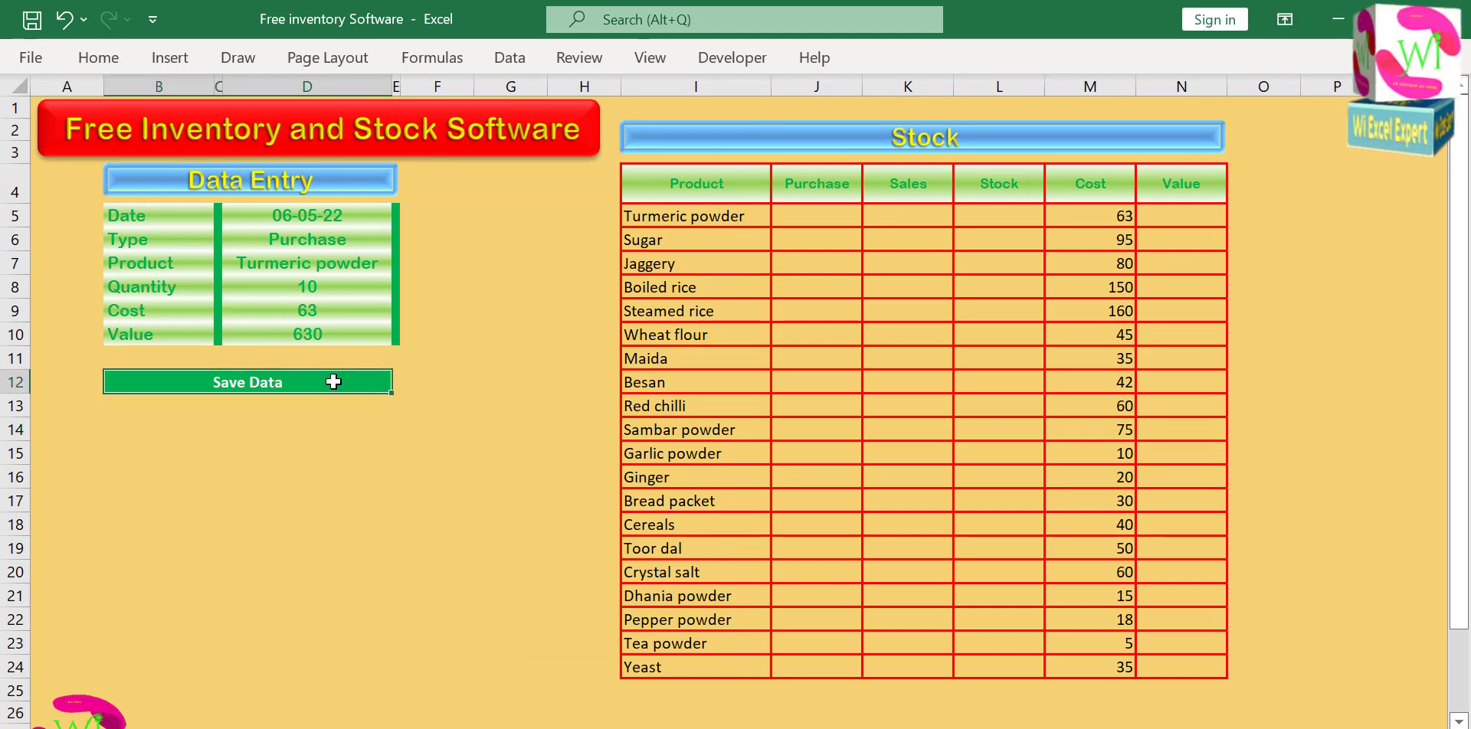
Give the rectangle over Save Data a solid fill with 95% transparency and close the shape formatting options.
left_click(337, 373)
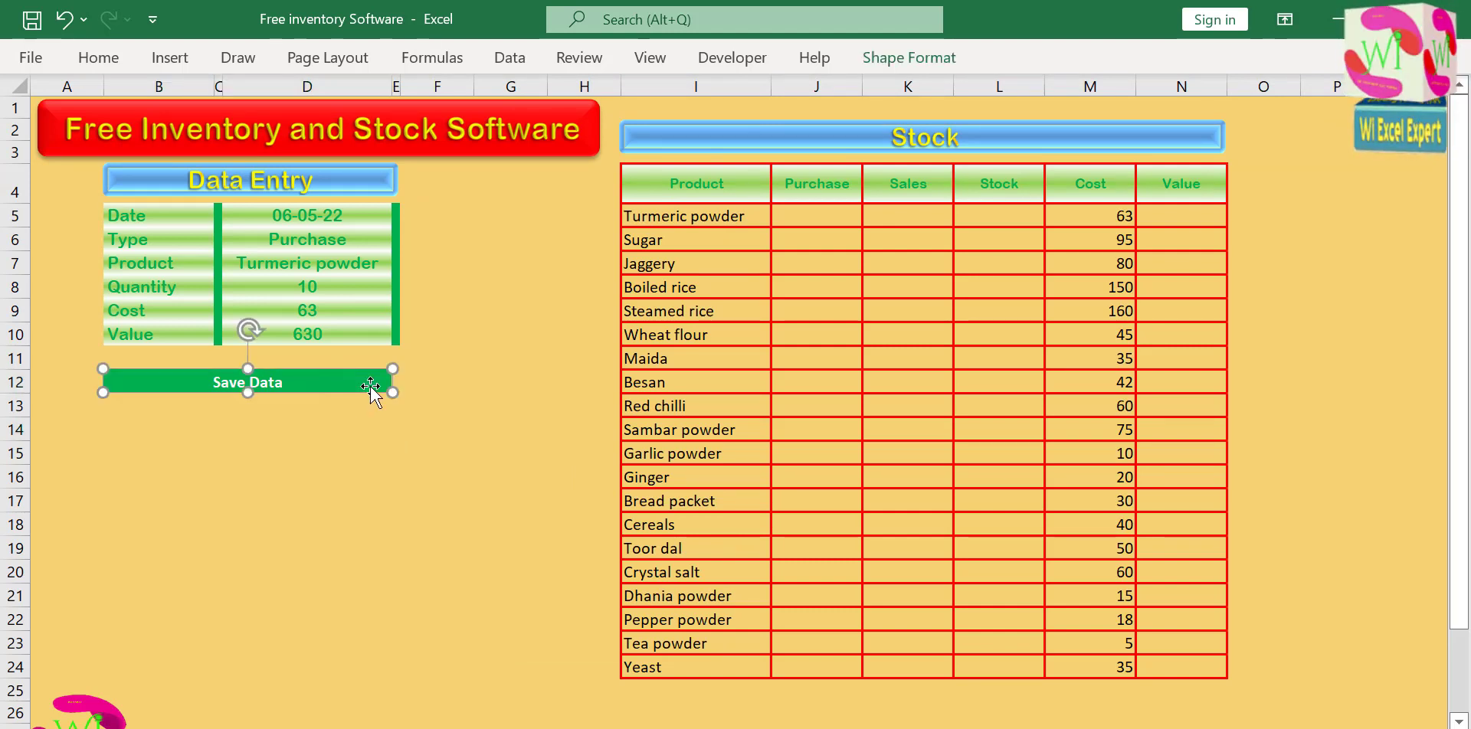
left_click(901, 66)
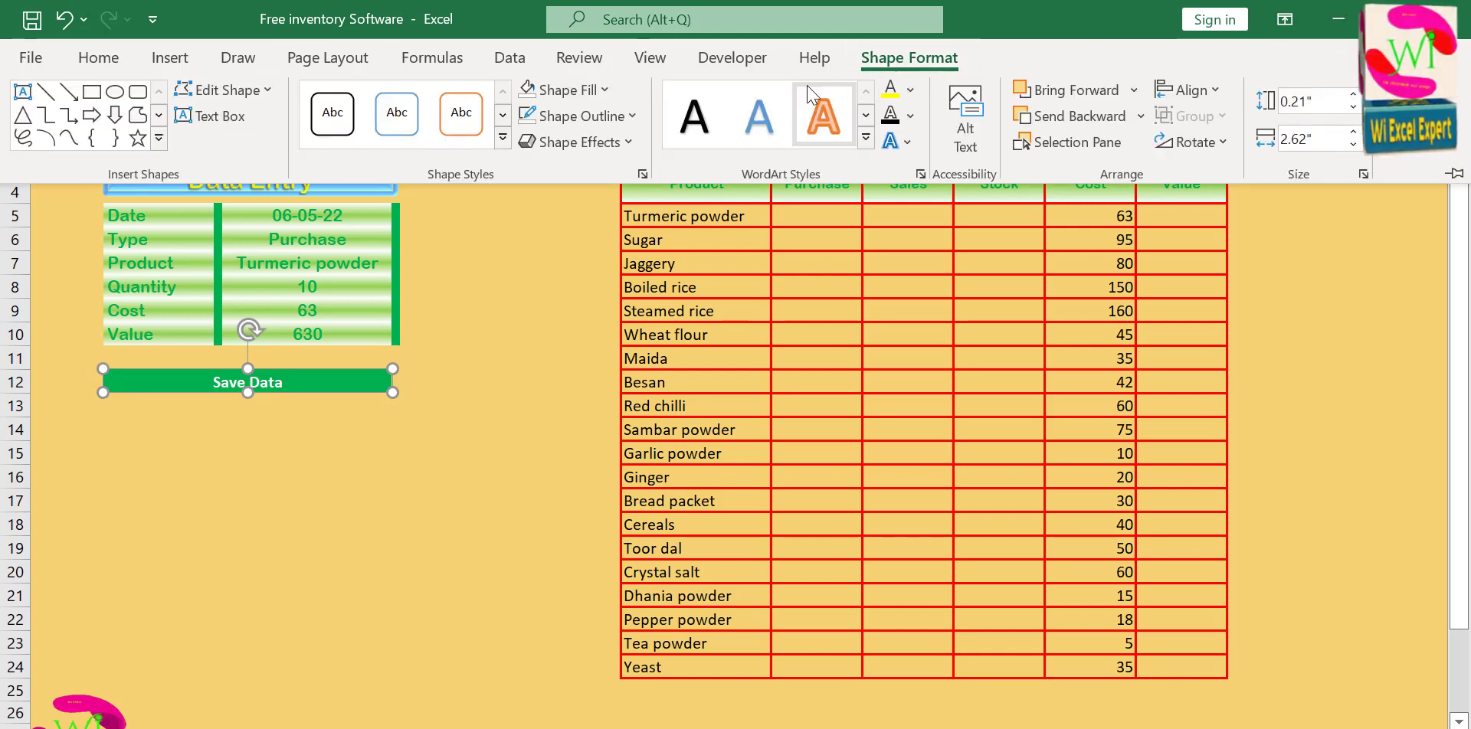
left_click(642, 173)
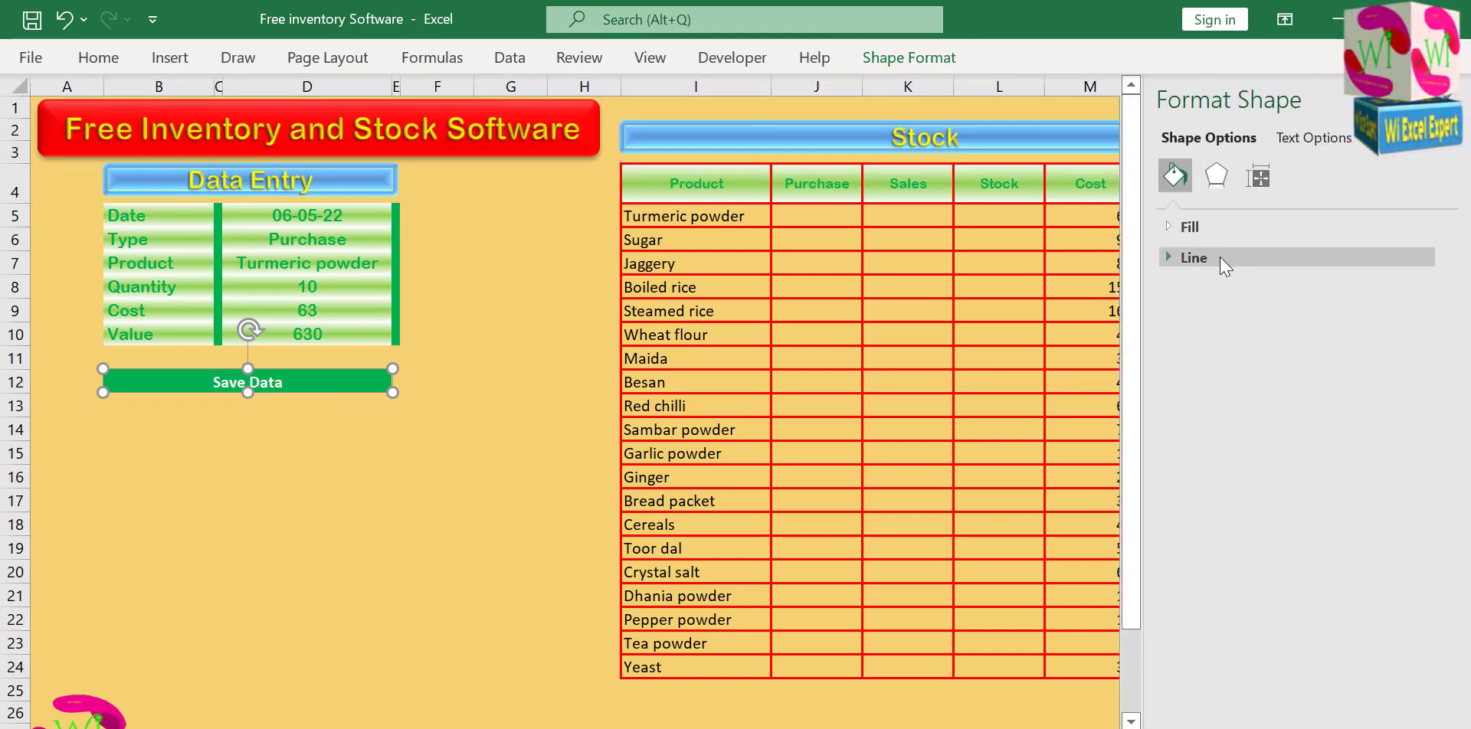
left_click(1179, 226)
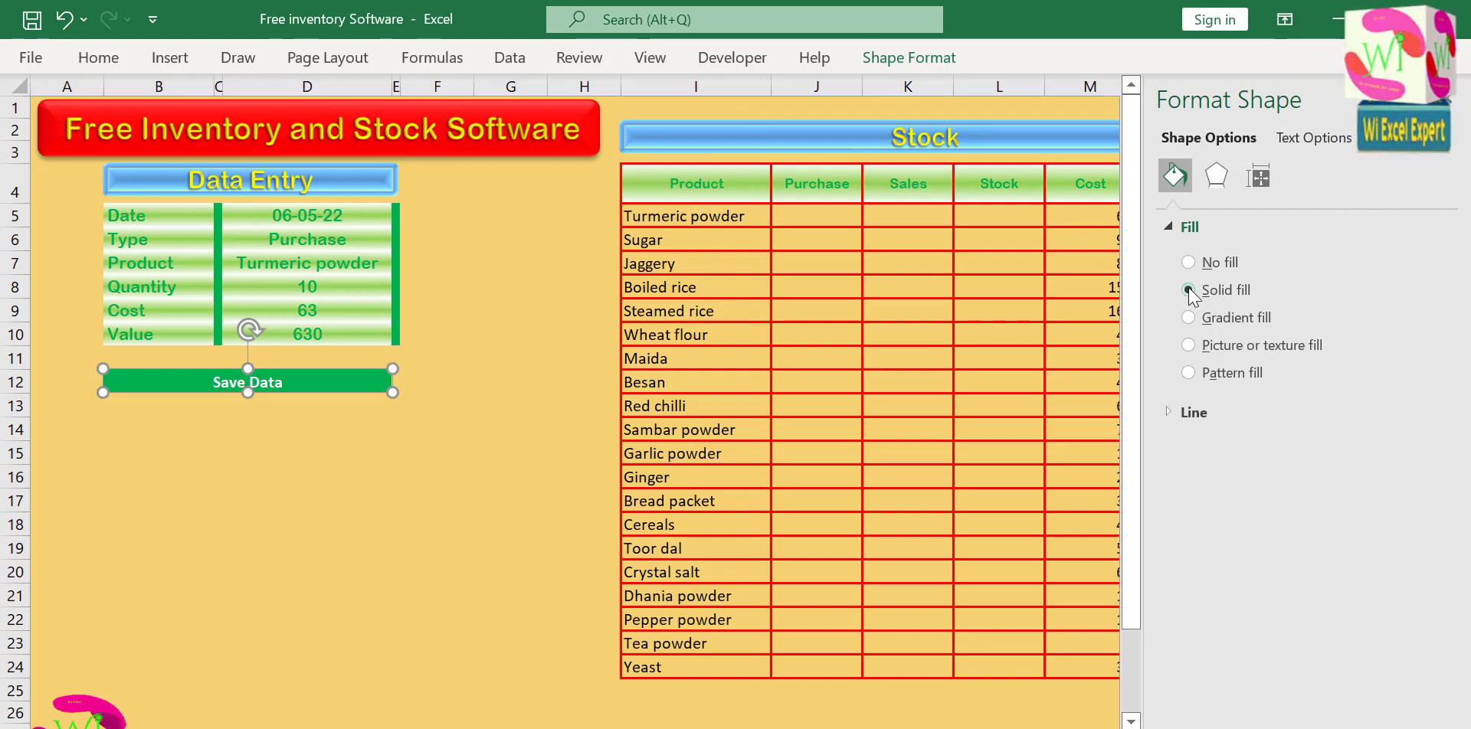
left_click(1189, 291)
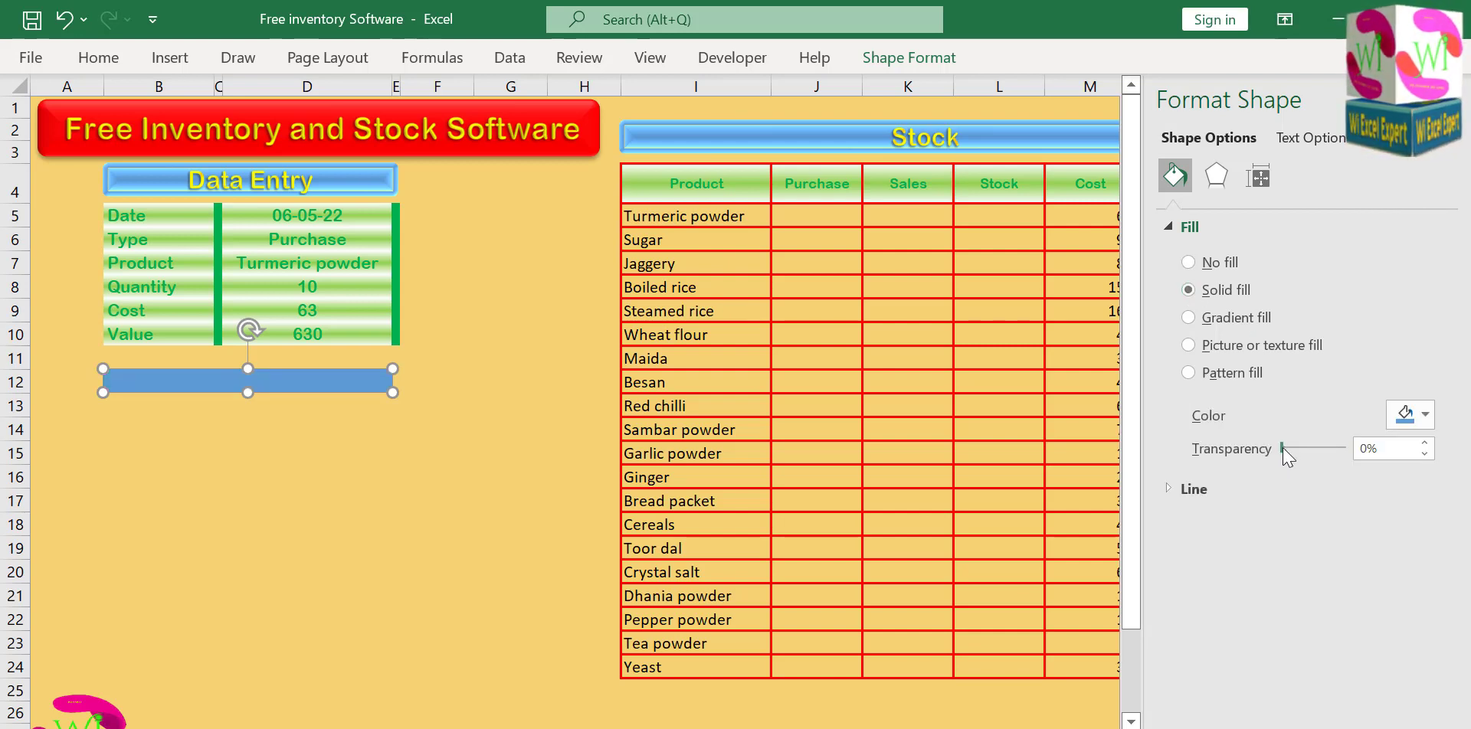
left_click_drag(1283, 450, 1334, 453)
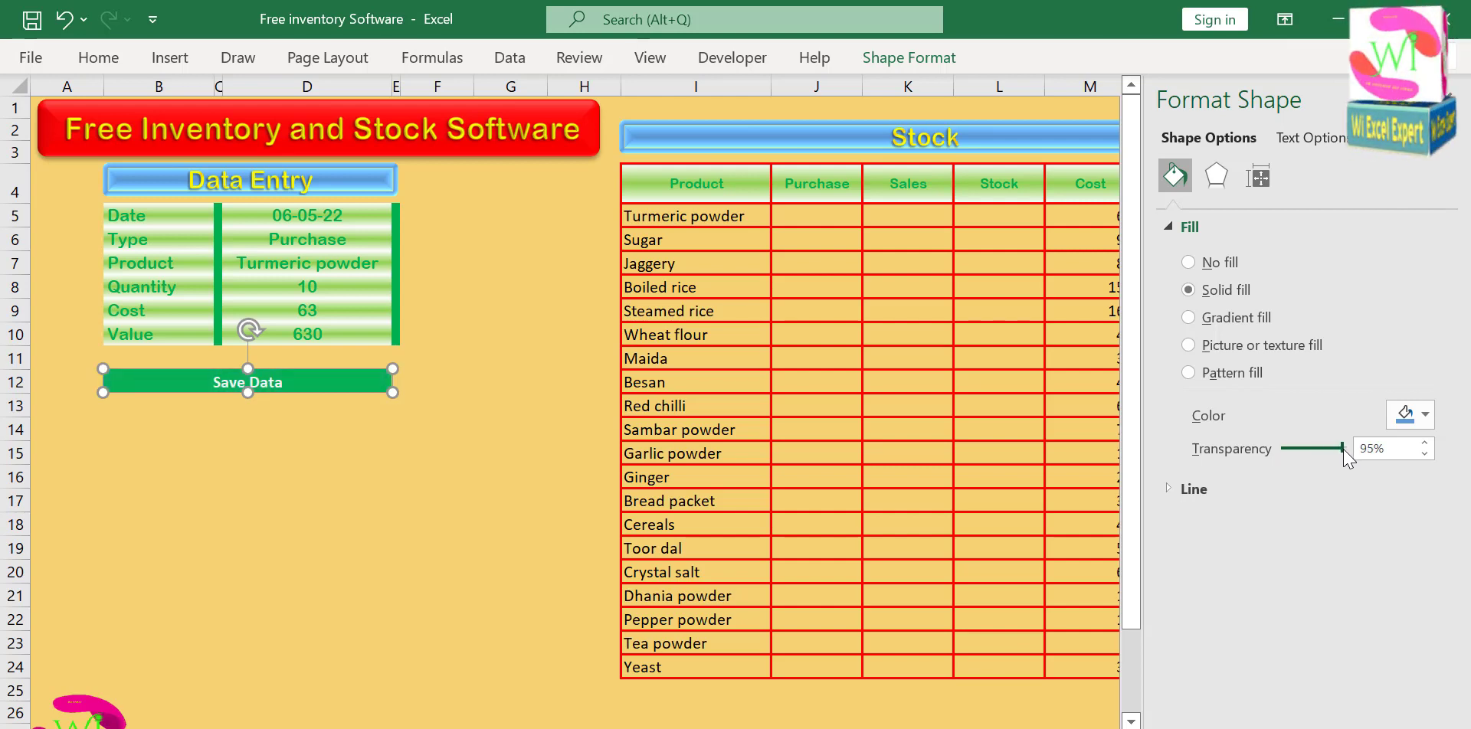
left_click(1454, 97)
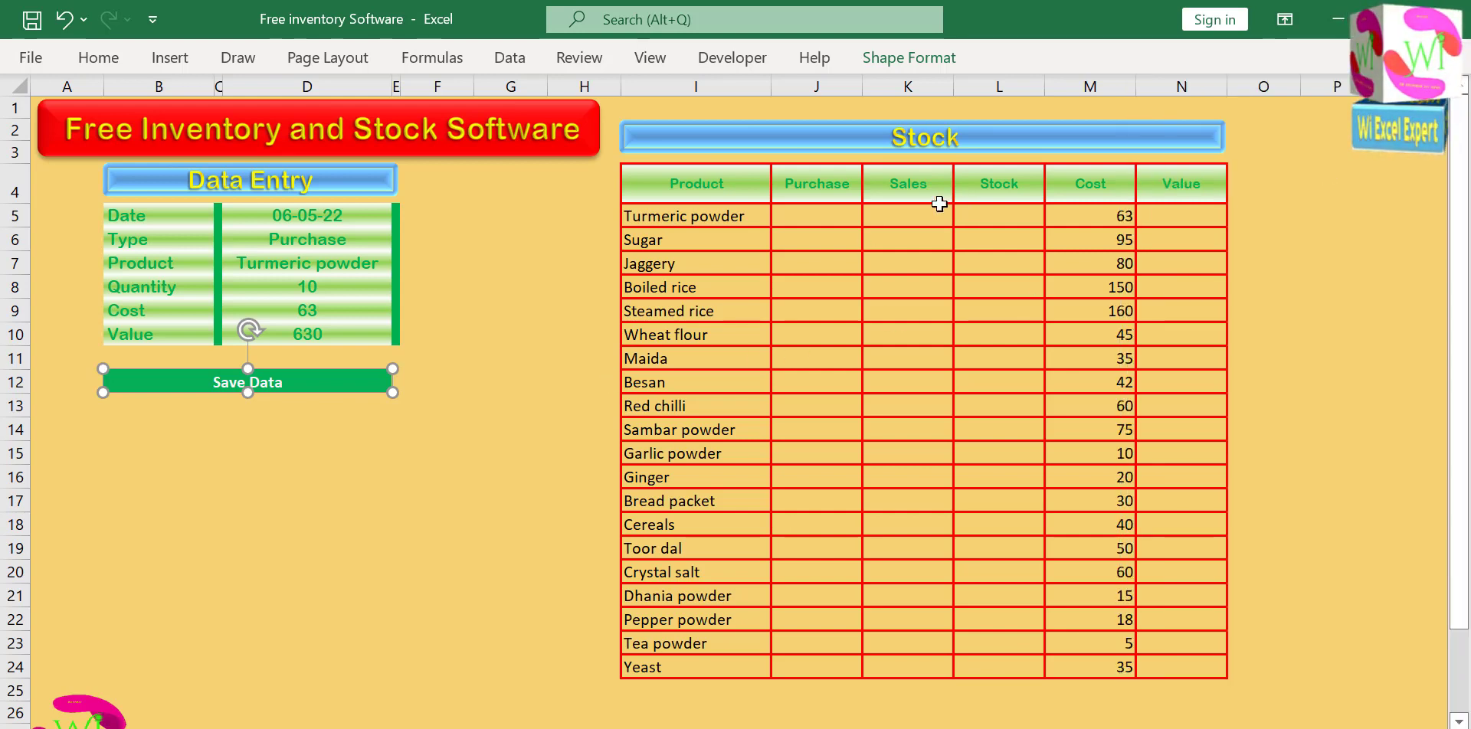
Clear the Type entry in the Data Entry form to test how Save Data looks under the rectangle.
left_click(402, 244)
left_click(350, 242)
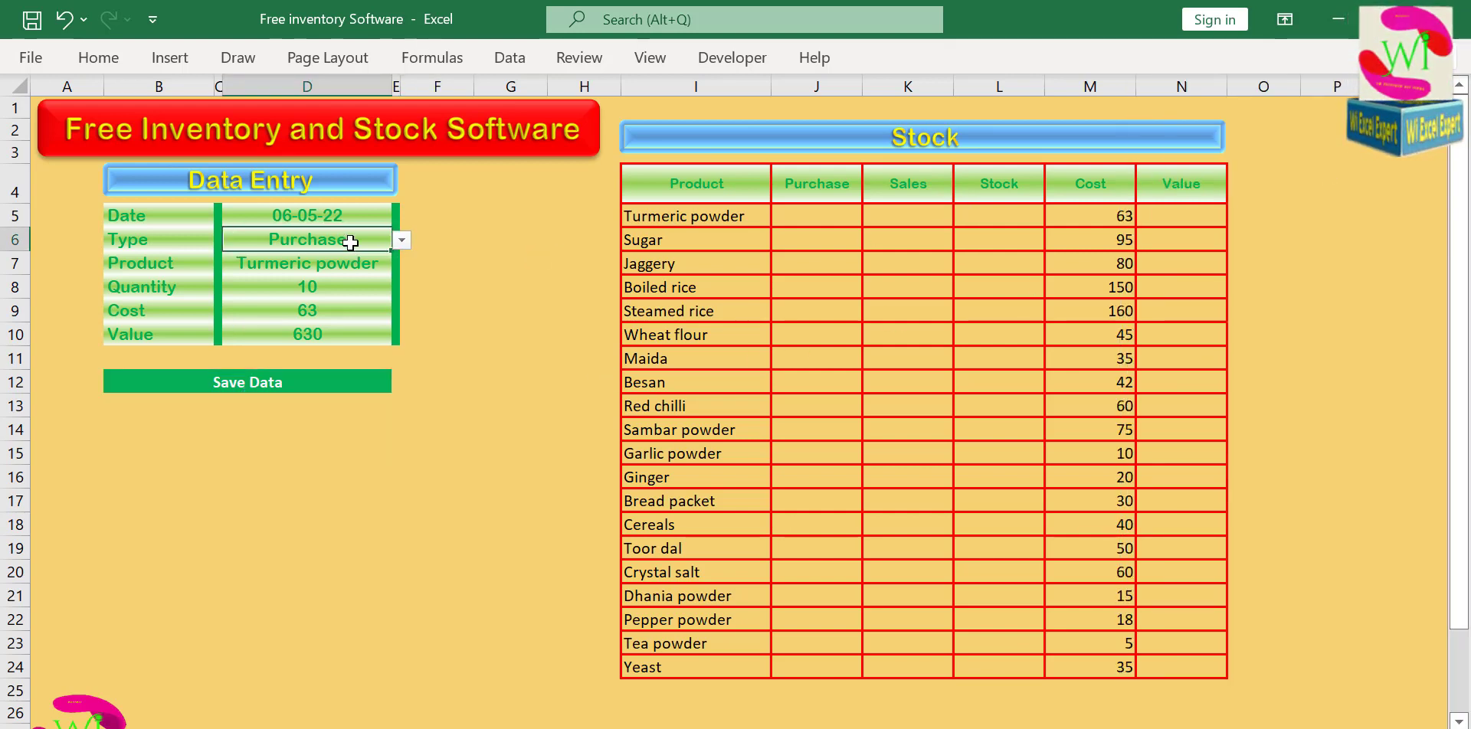
key("Delete")
left_click(570, 312)
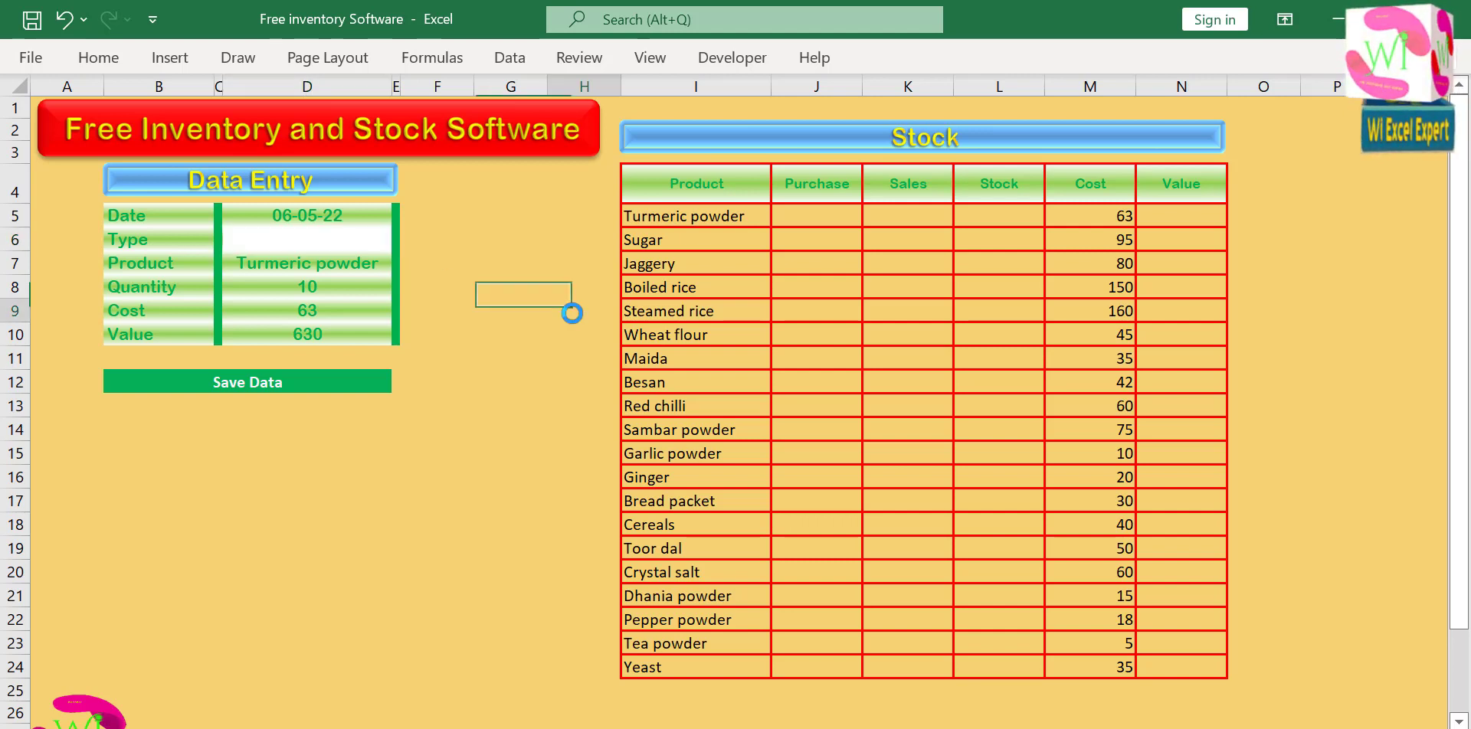
left_click(357, 382)
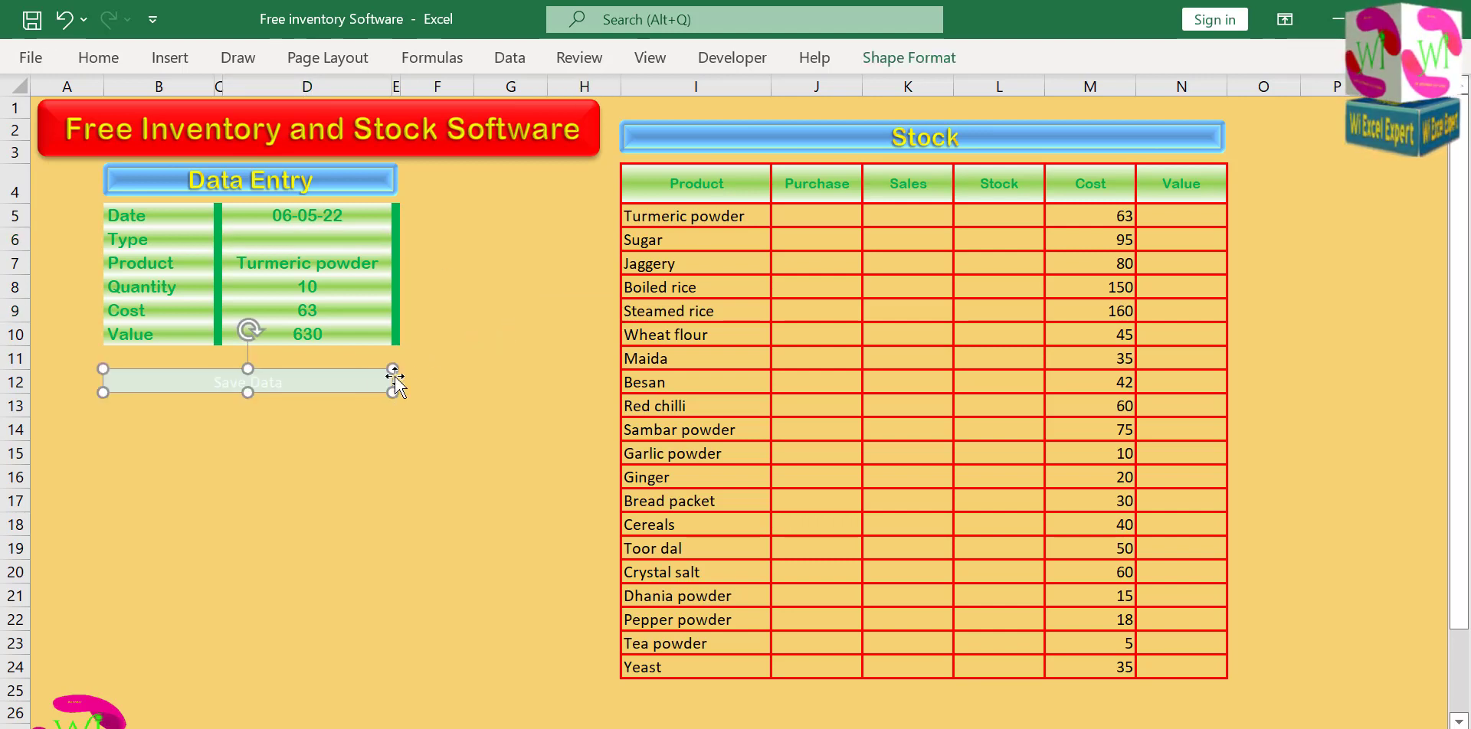
left_click(437, 358)
Give the rectangle over Save Data a standard green outline.
left_click(319, 387)
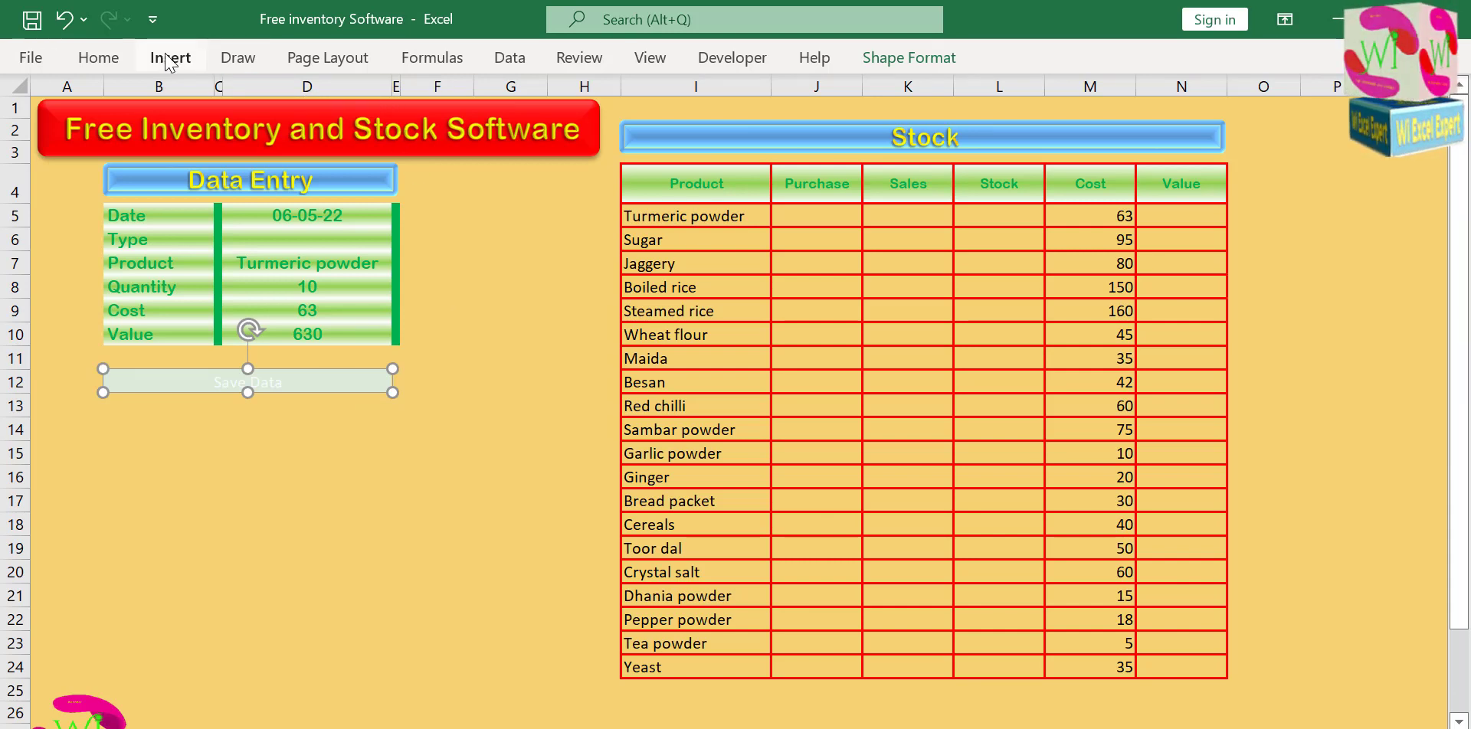
left_click(908, 58)
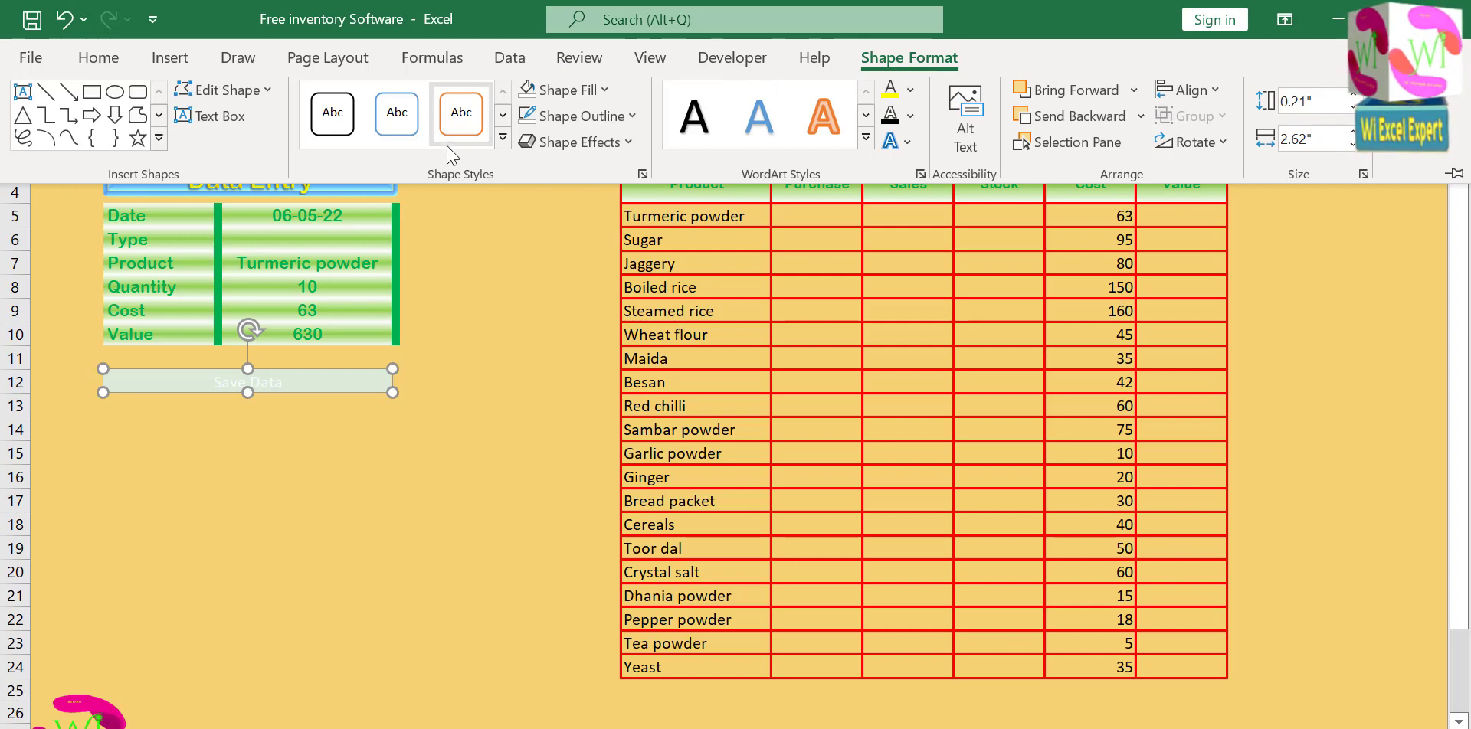
left_click(503, 140)
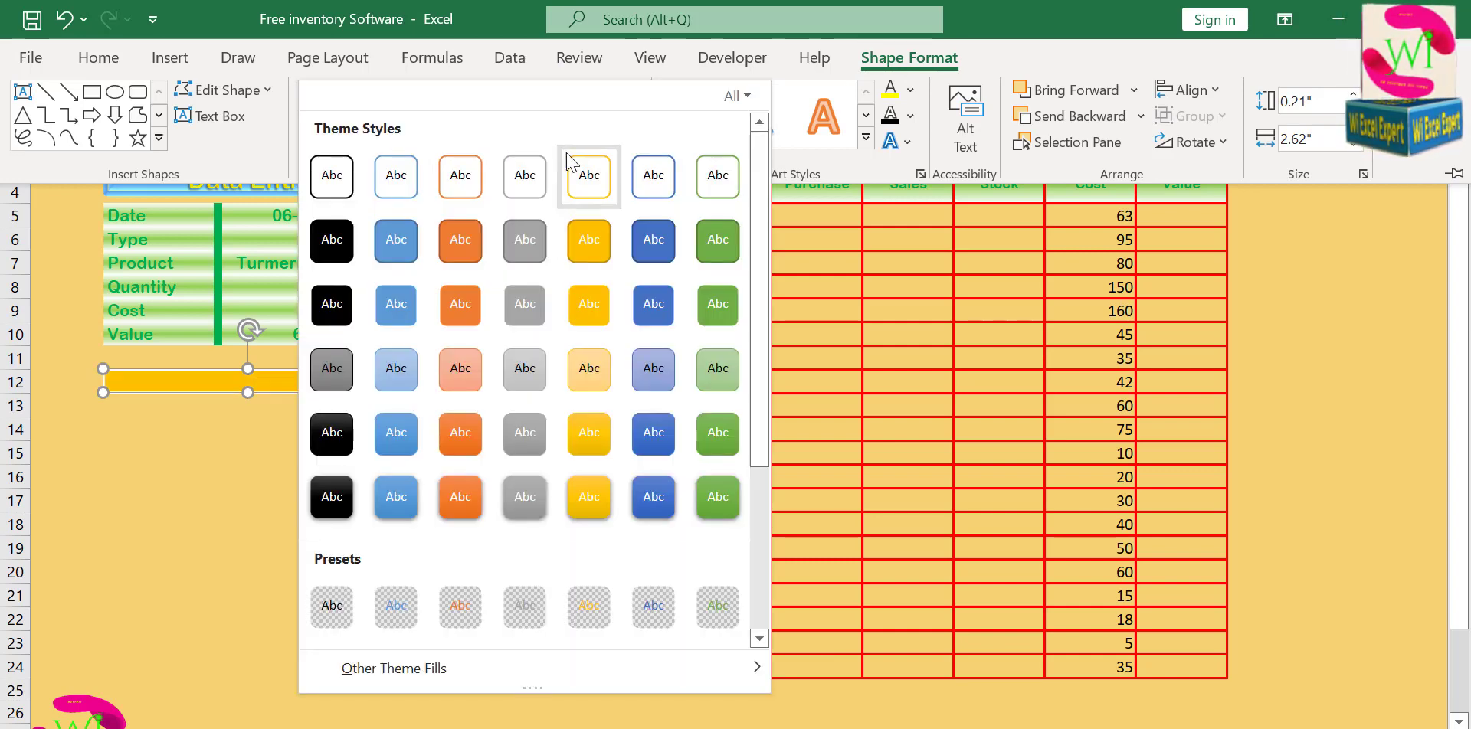
left_click(251, 444)
left_click(595, 143)
mouse_move(647, 192)
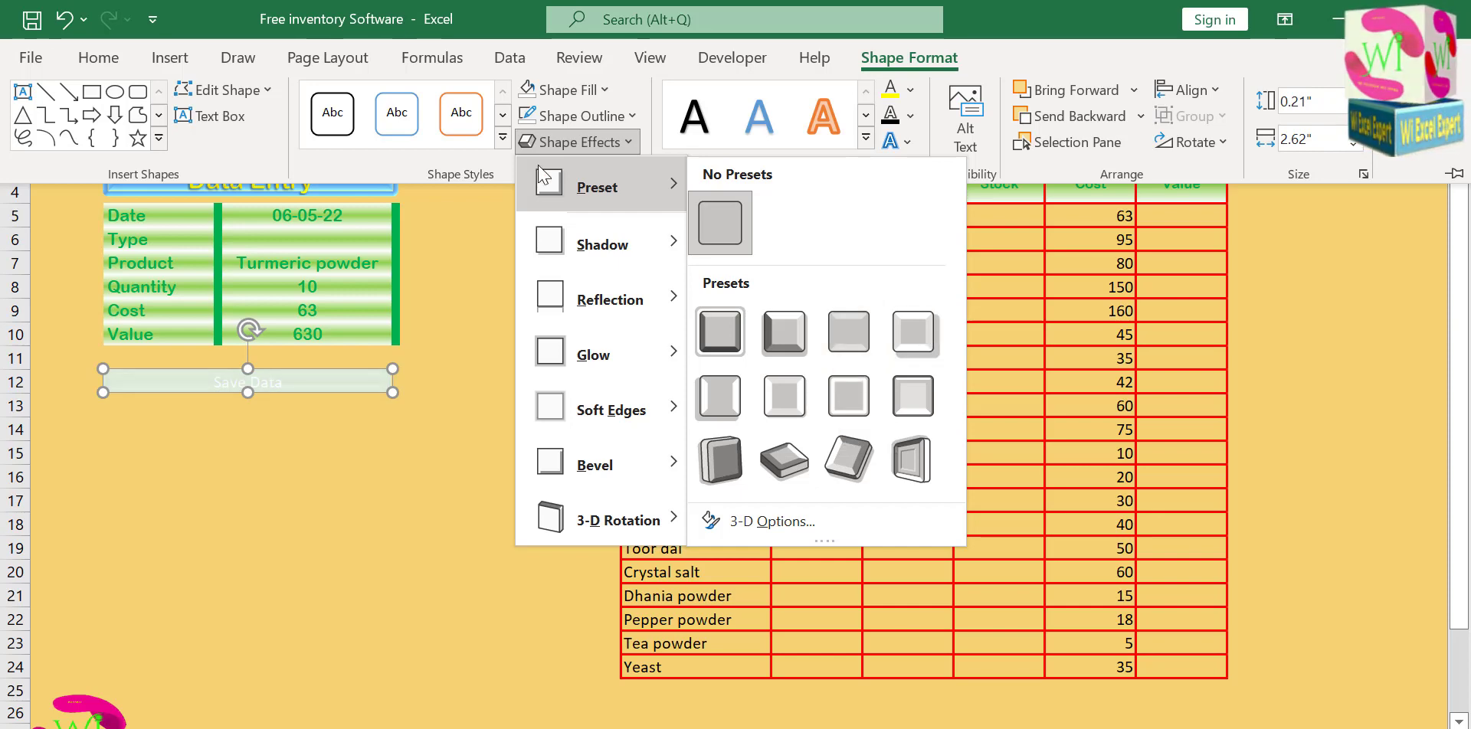
left_click(599, 121)
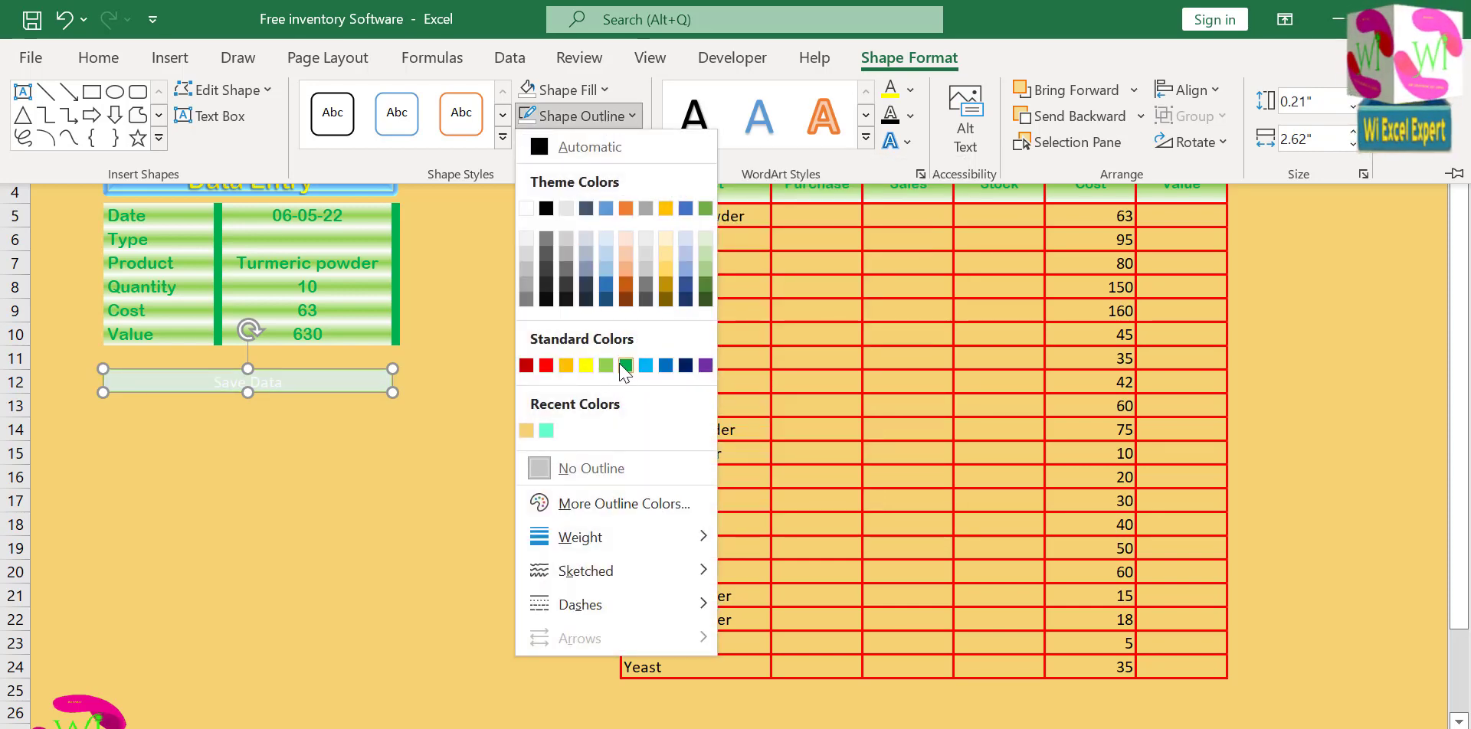
left_click(626, 365)
Open the shape effects choices for the rectangle over Save Data.
left_click(576, 142)
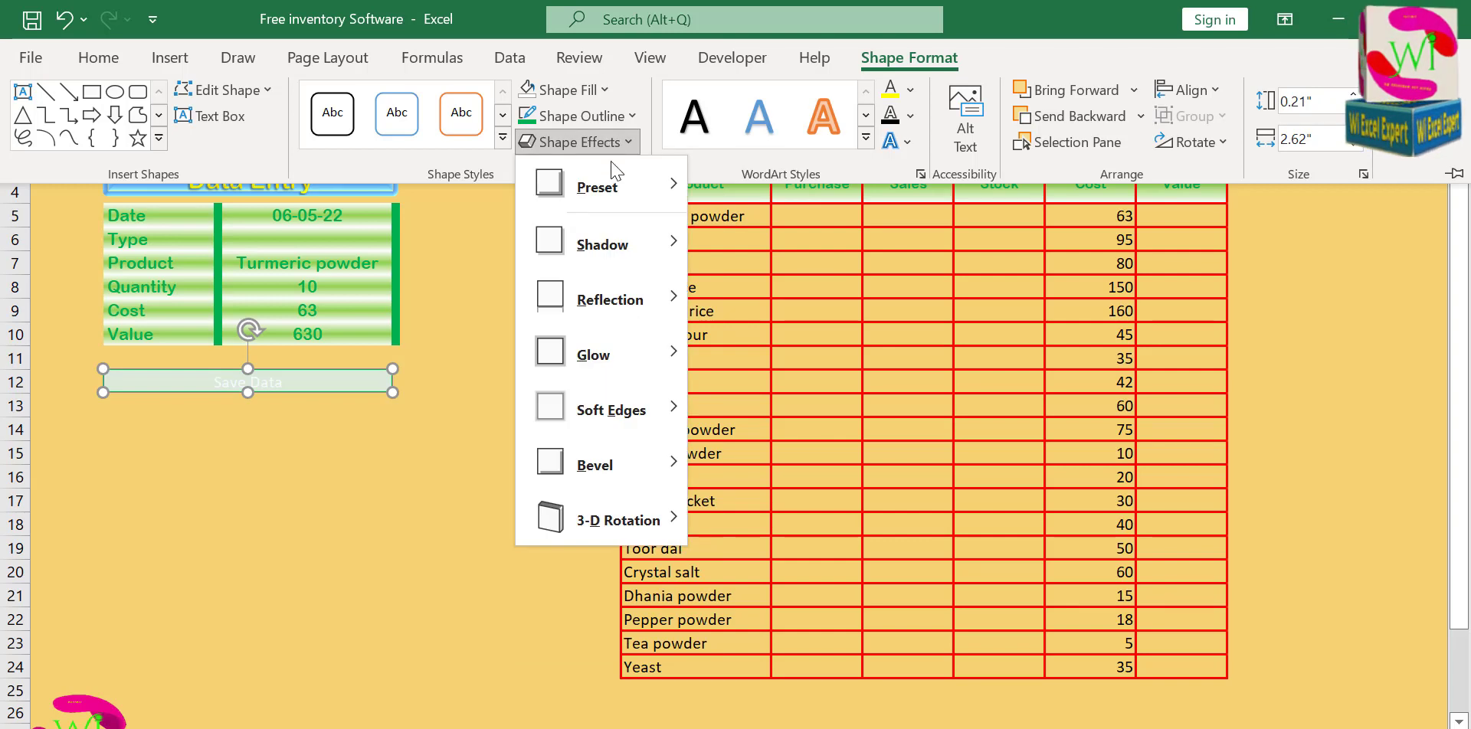
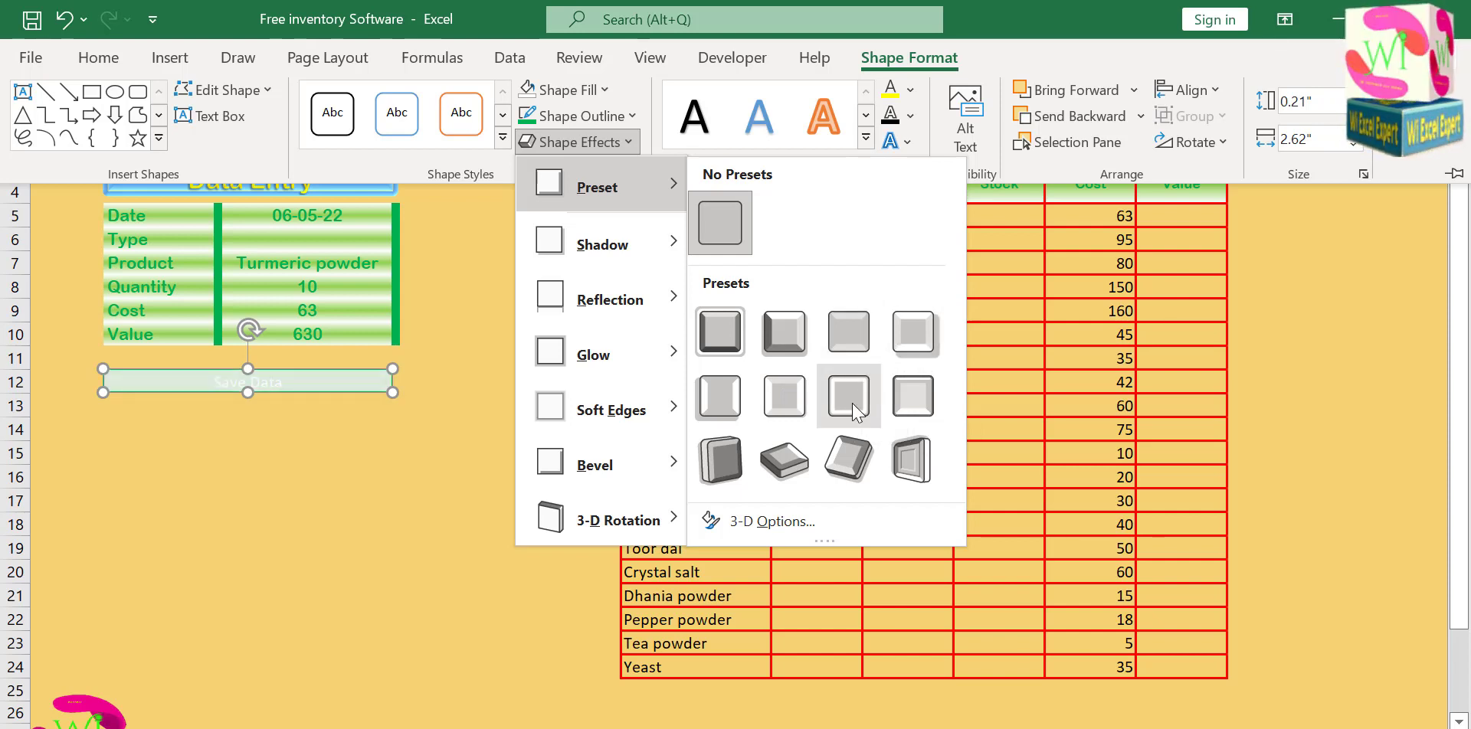
Apply the second preset effect in the second row of presets to the rectangle over Save Data and deselect the rectangle.
left_click(796, 399)
left_click(471, 384)
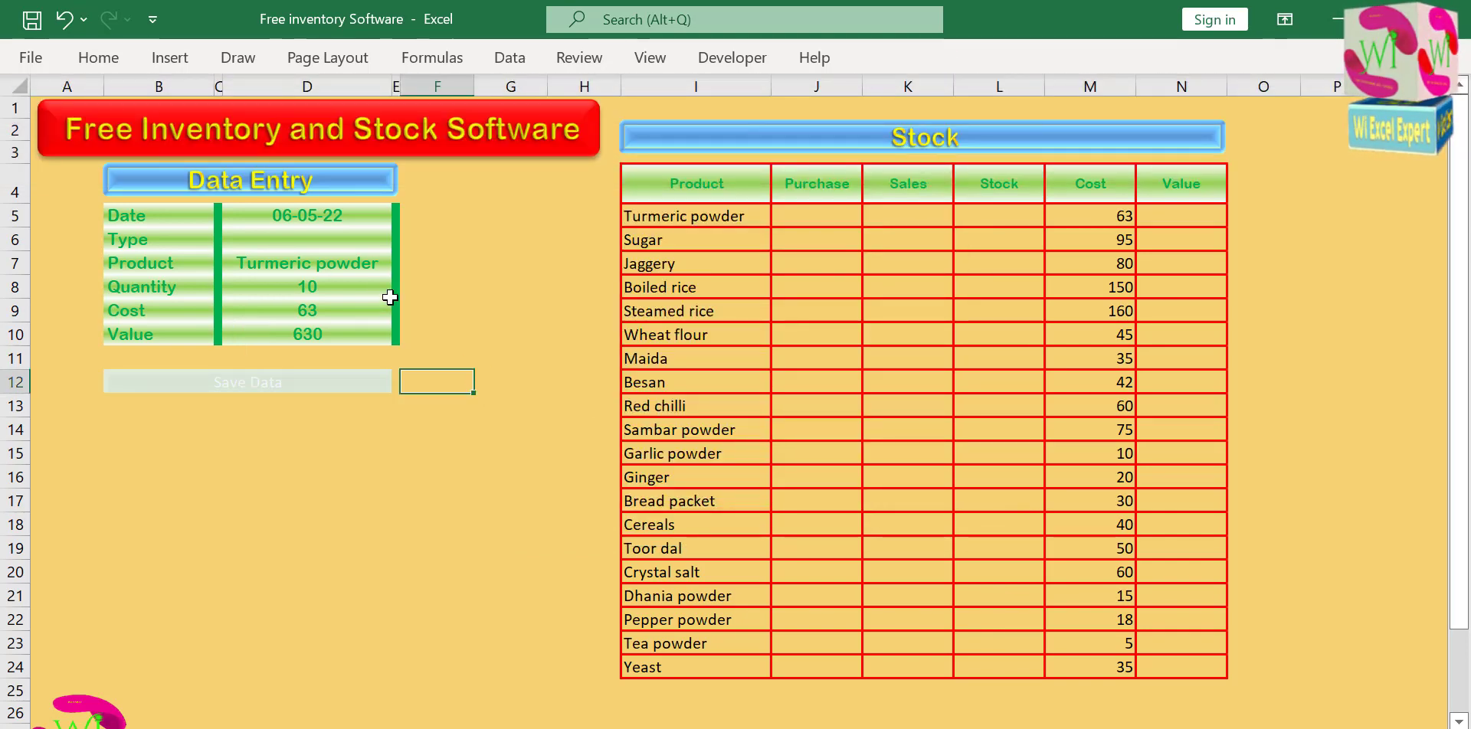
Set Type to Sales in the Data Entry form to test how Save Data looks with the entry complete.
left_click(343, 242)
left_click(402, 239)
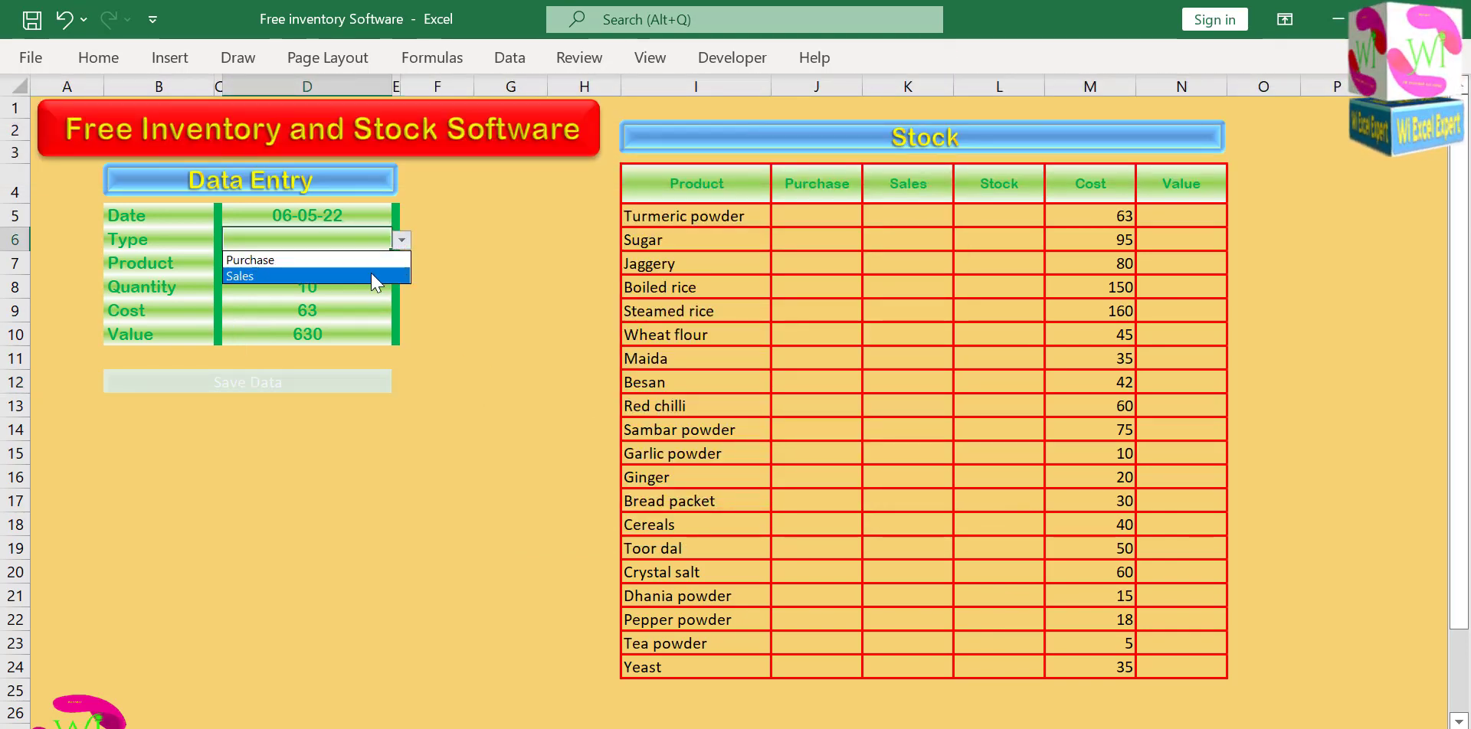
left_click(374, 277)
left_click(445, 394)
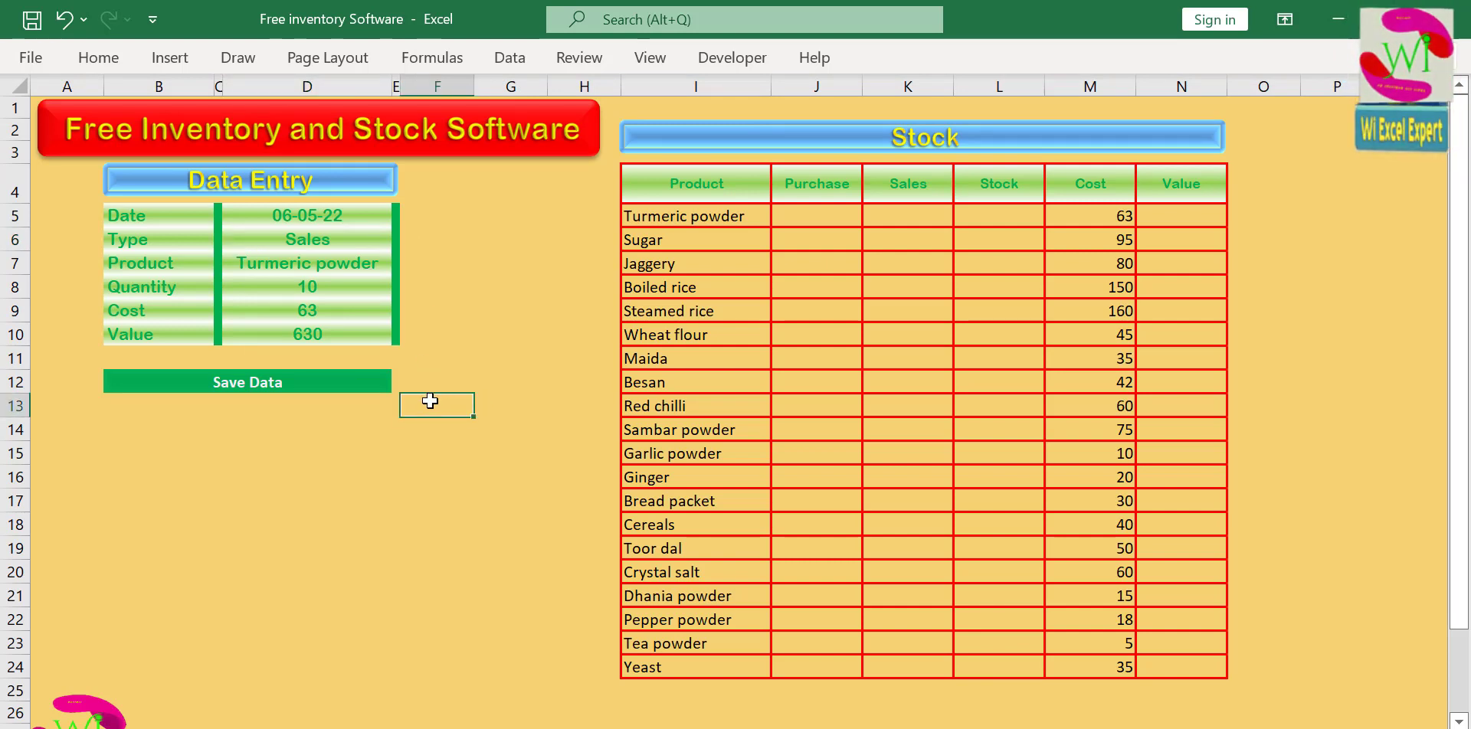
left_click(545, 332)
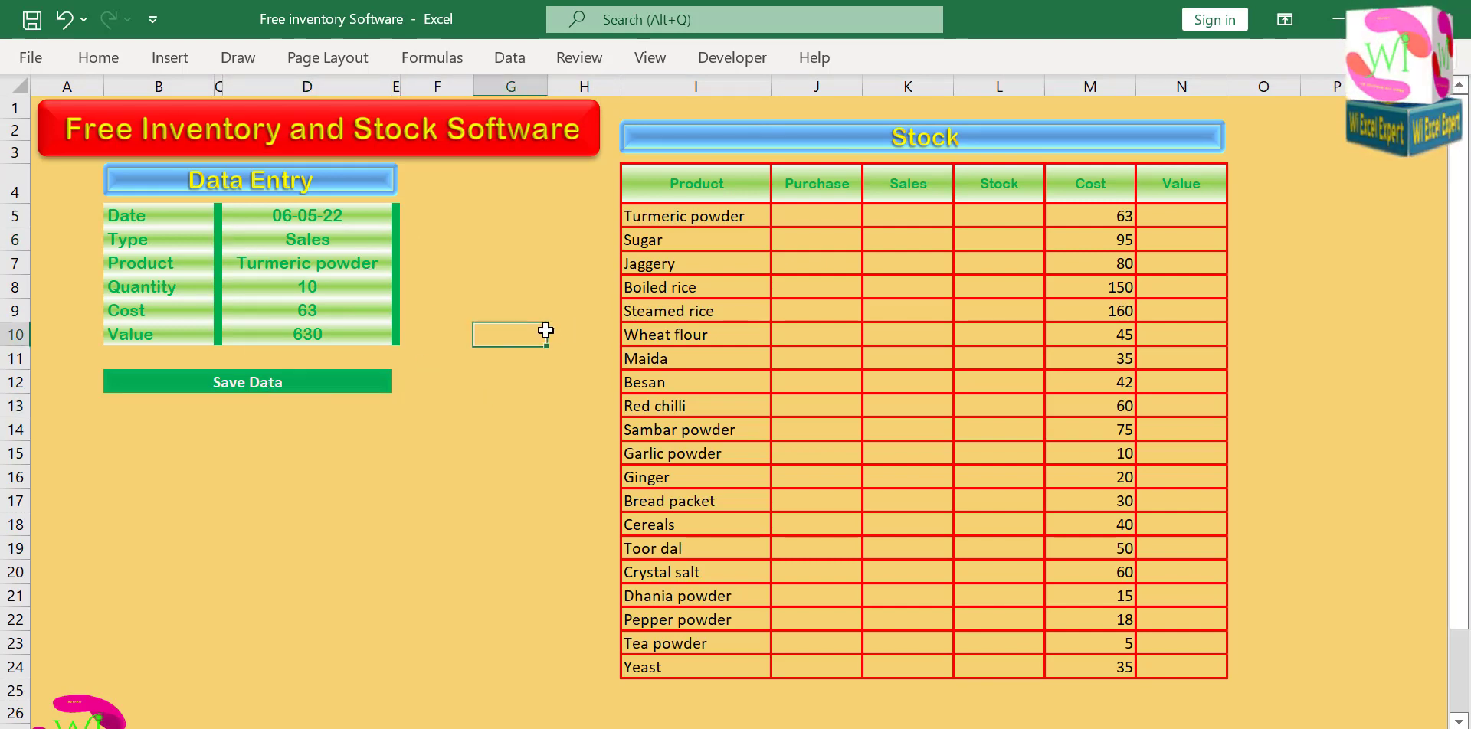
Set Type to Purchase in the Data Entry form.
left_click(326, 237)
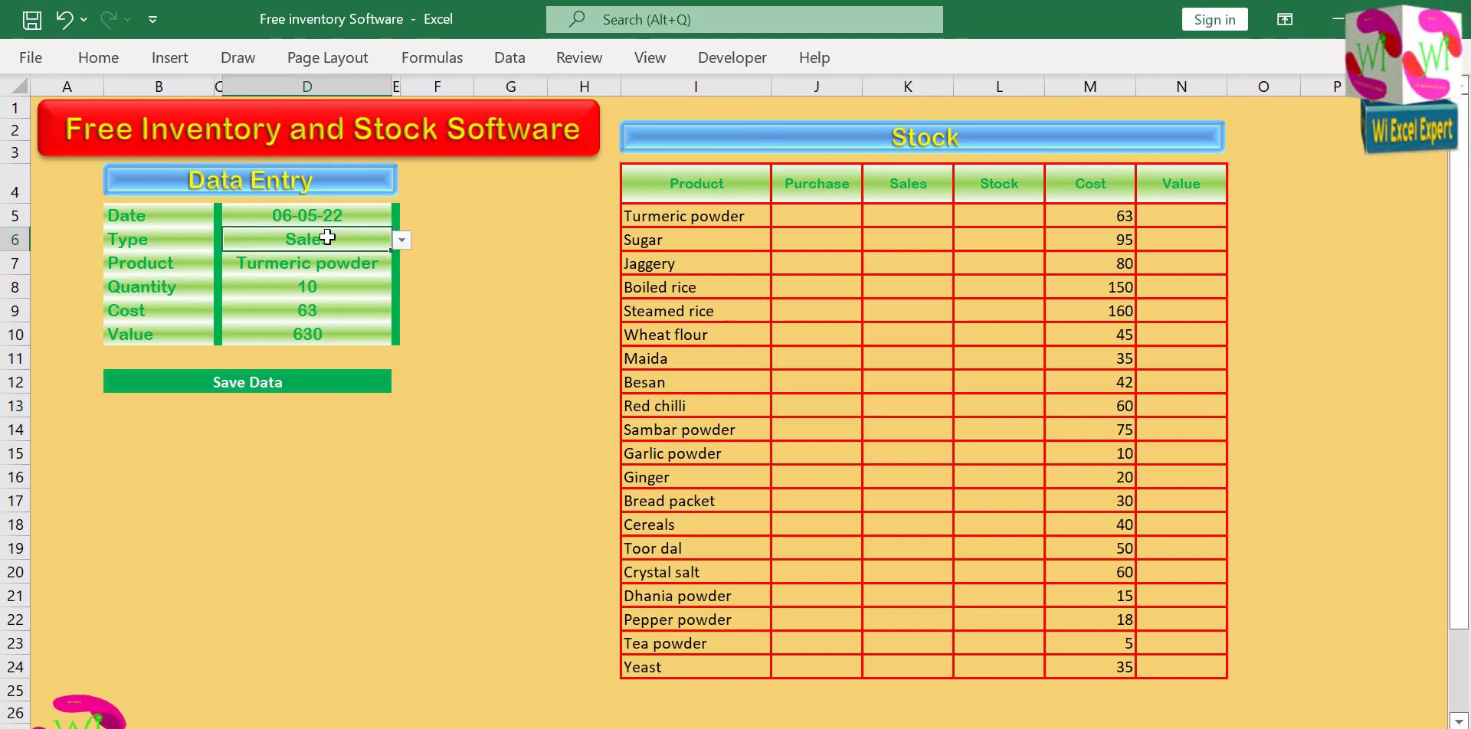
left_click(401, 242)
left_click(358, 261)
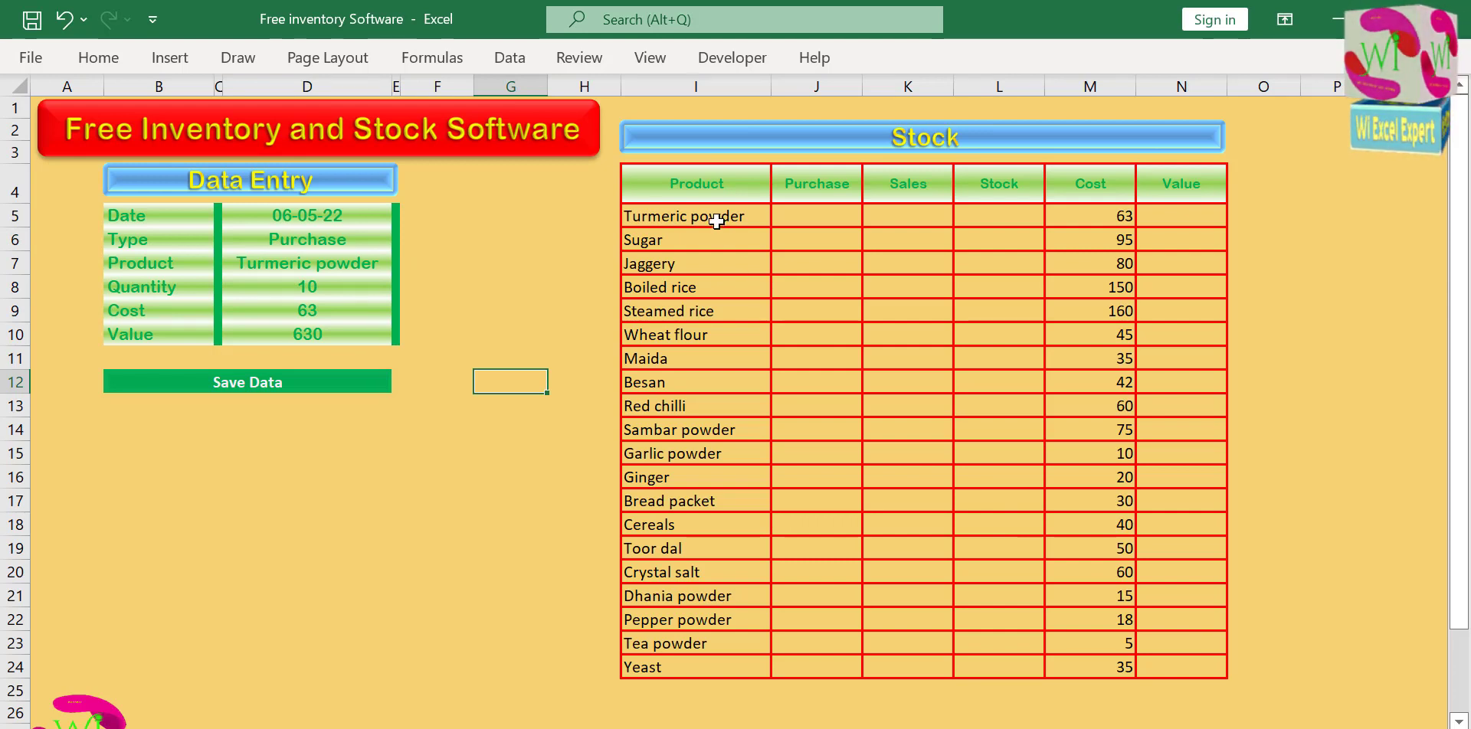
Start a formula-based conditional formatting rule for cells I5:N24 of the Stock table.
left_click_drag(714, 222, 877, 272)
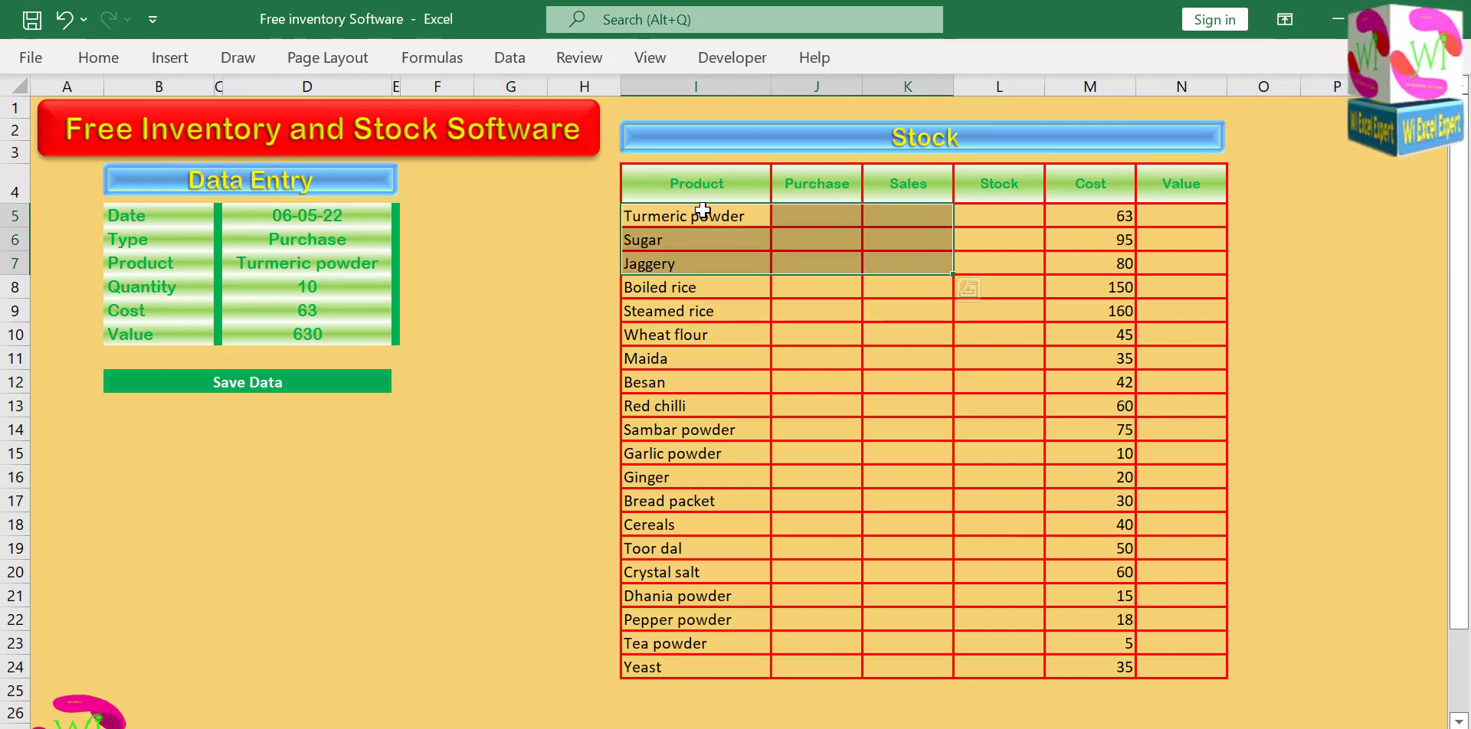
left_click_drag(656, 217, 1188, 670)
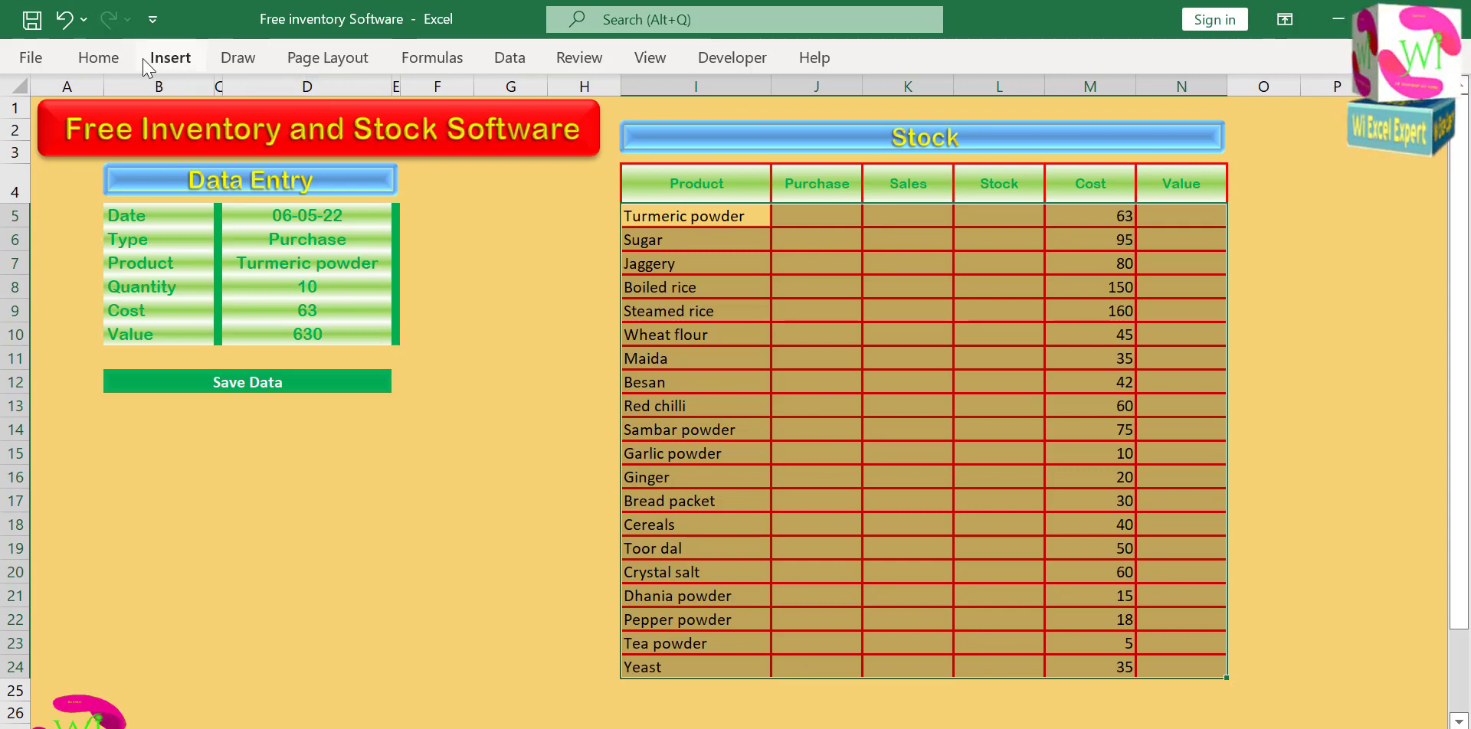
left_click(98, 57)
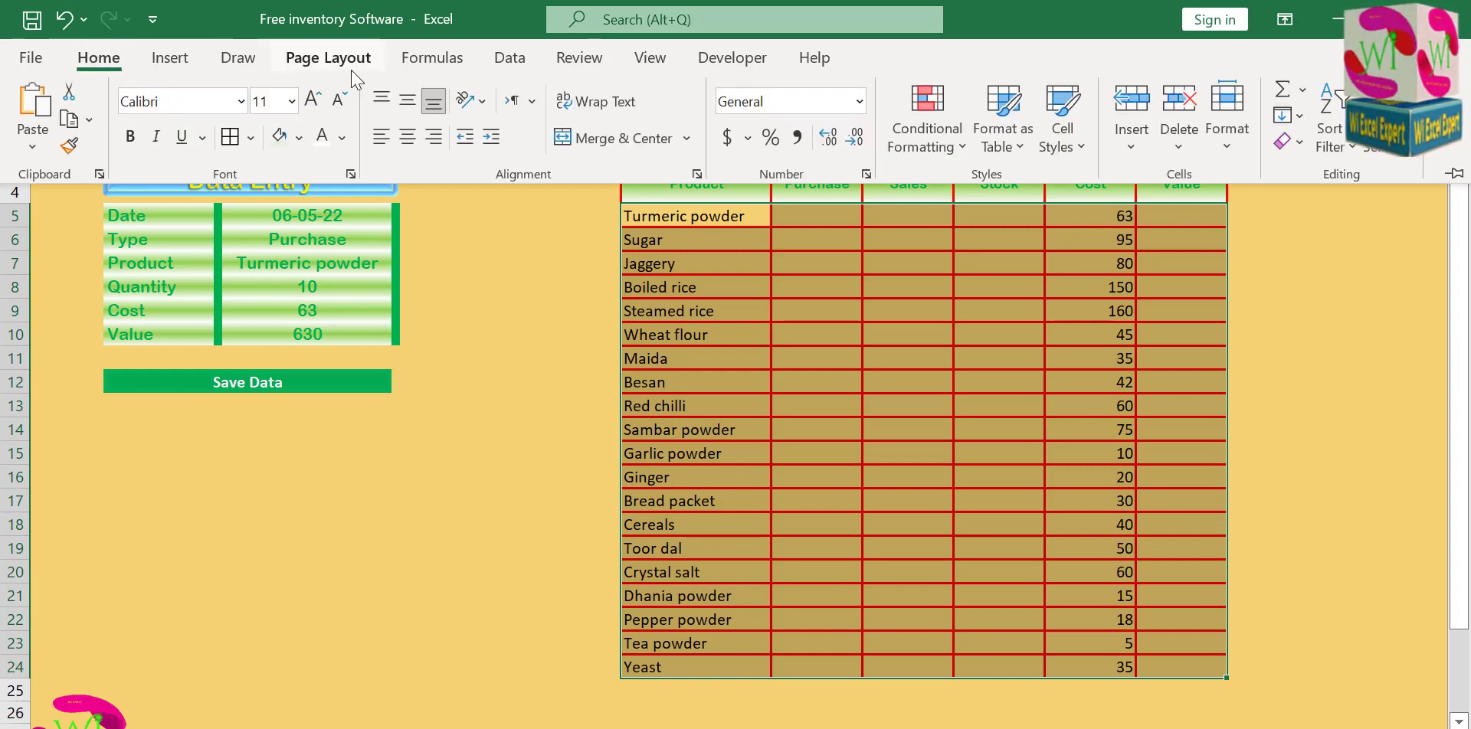
left_click(963, 150)
left_click(964, 461)
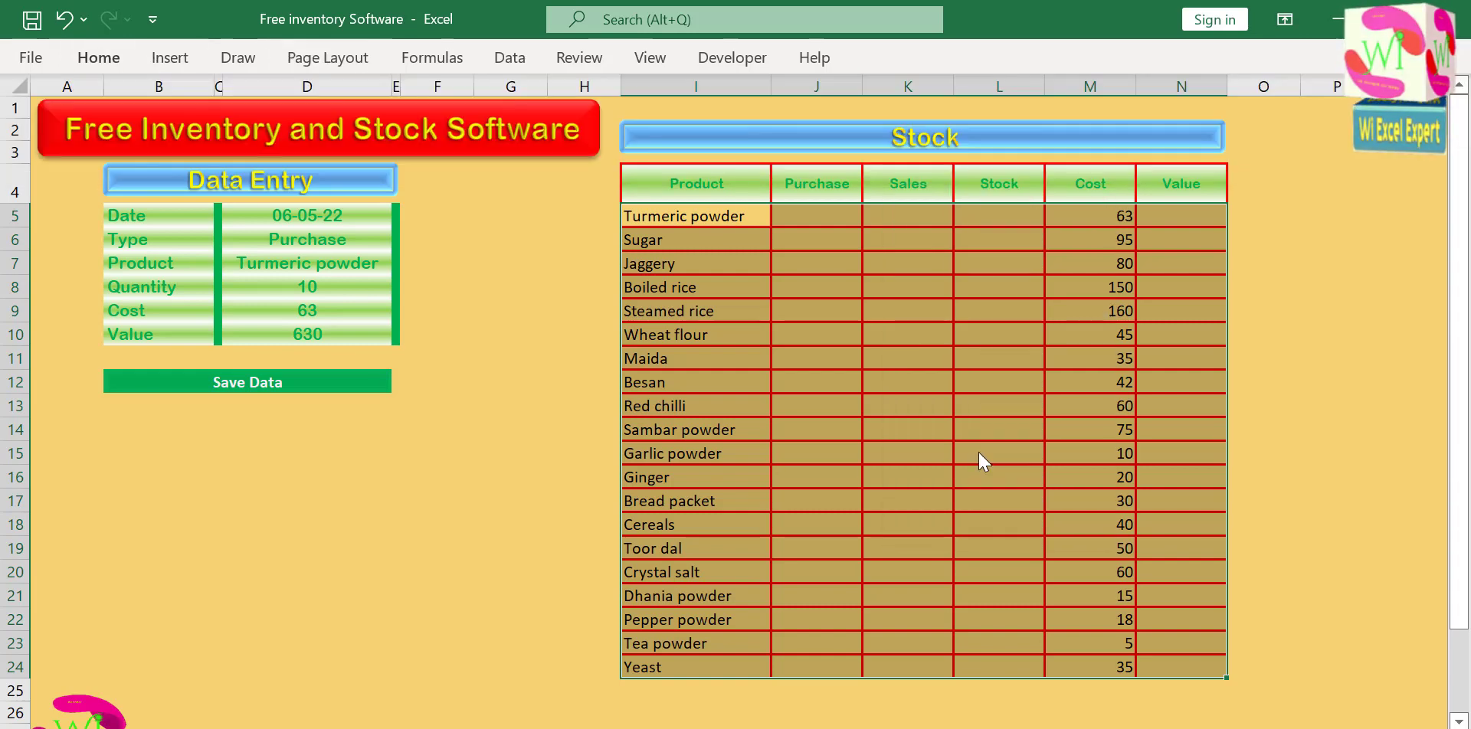
left_click(481, 247)
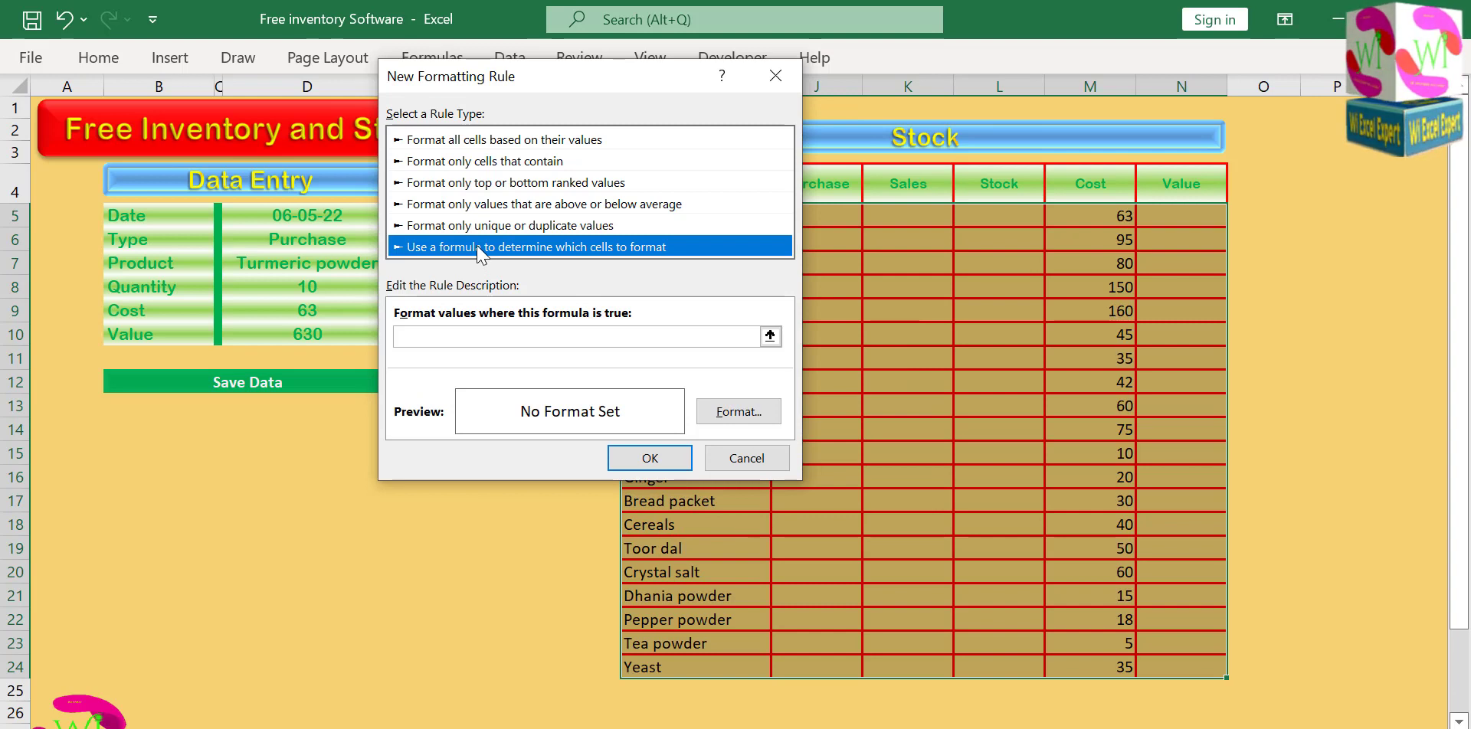
left_click_drag(544, 71, 767, 274)
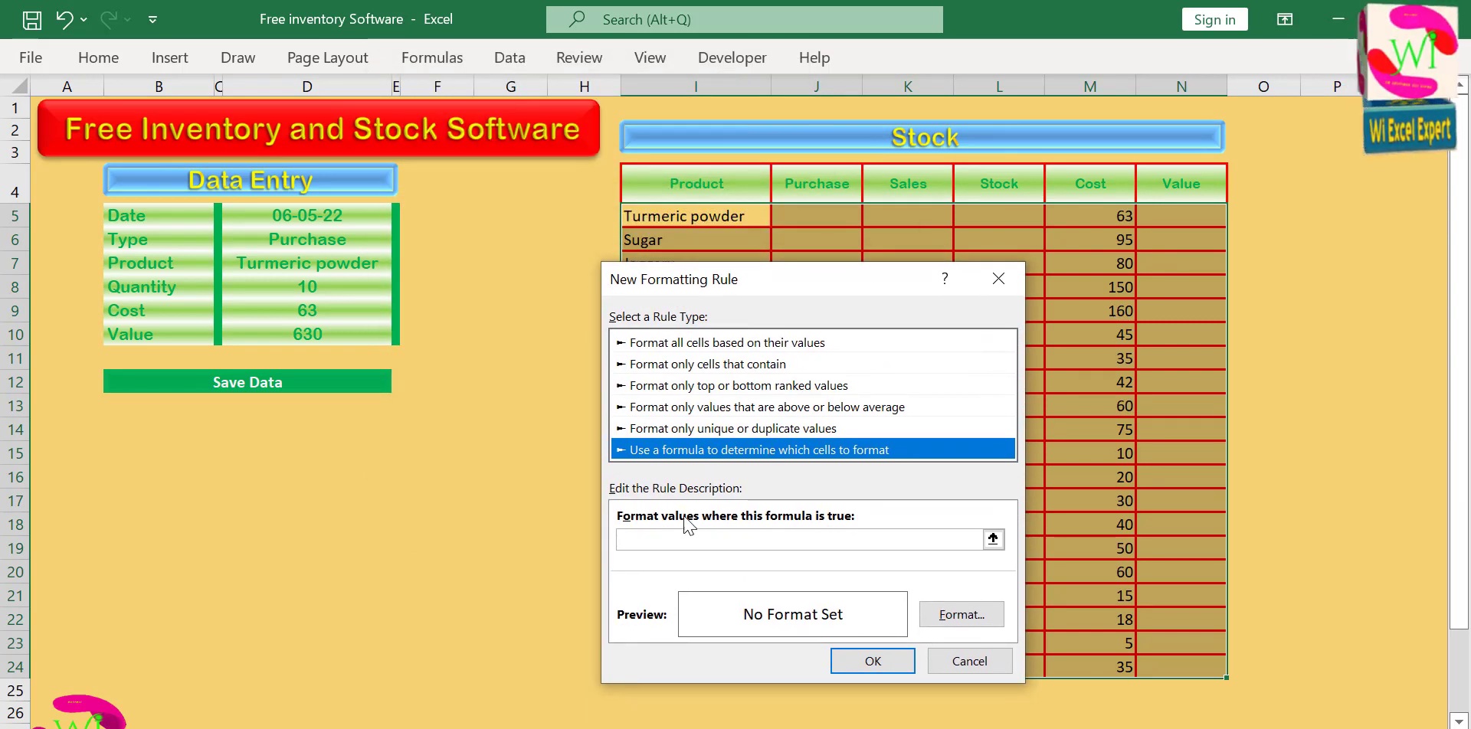
Enter the rule formula =$I5=$D$7 to match each Stock product with the Product chosen in the form.
left_click(652, 541)
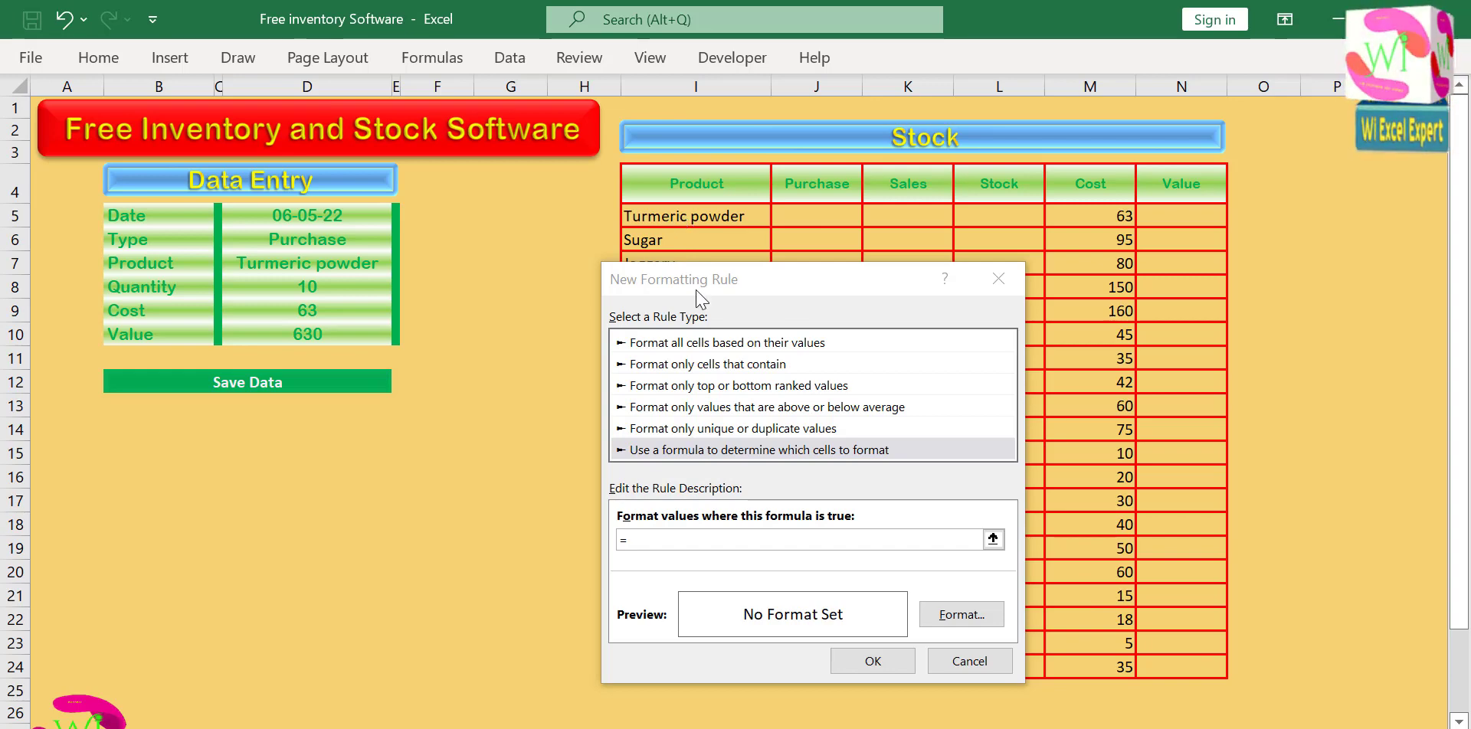
left_click_drag(697, 284, 248, 207)
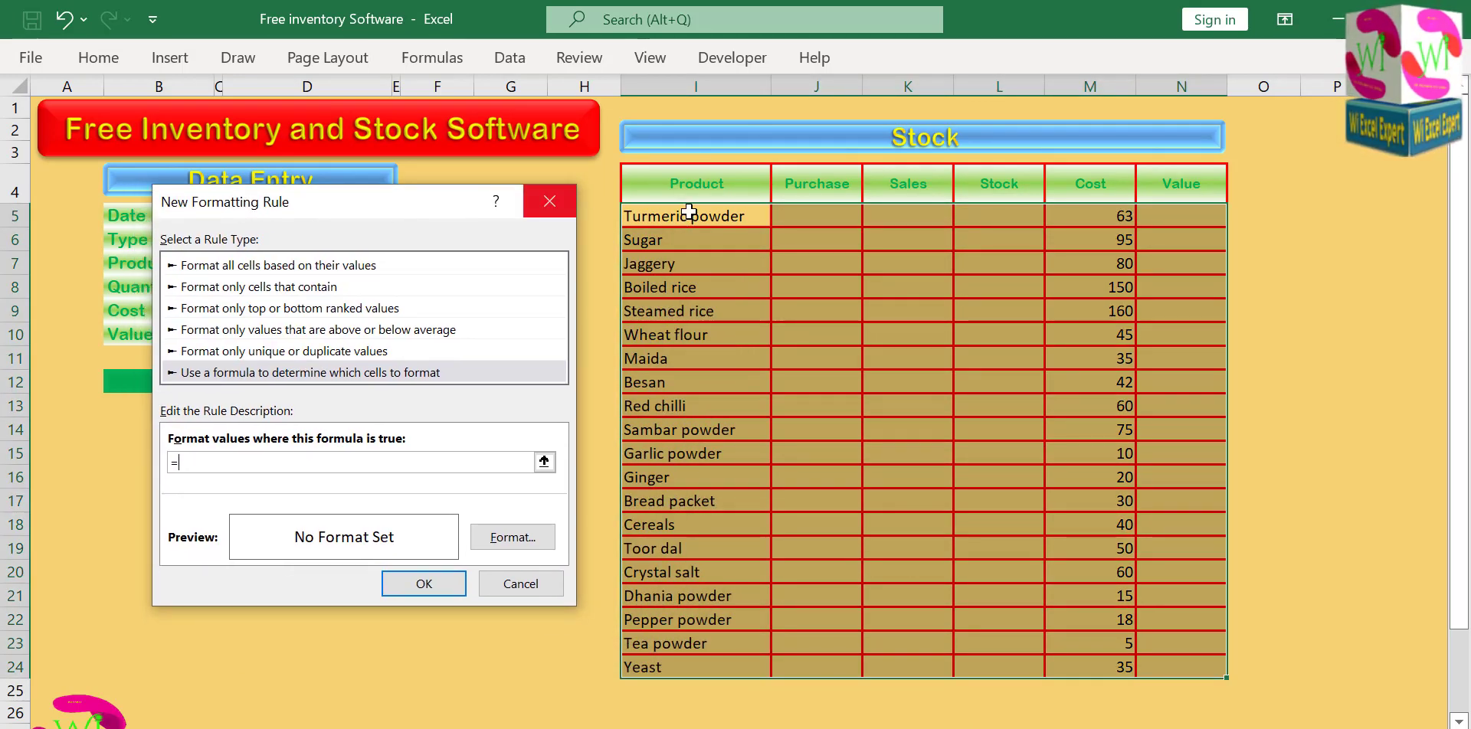
left_click(688, 218)
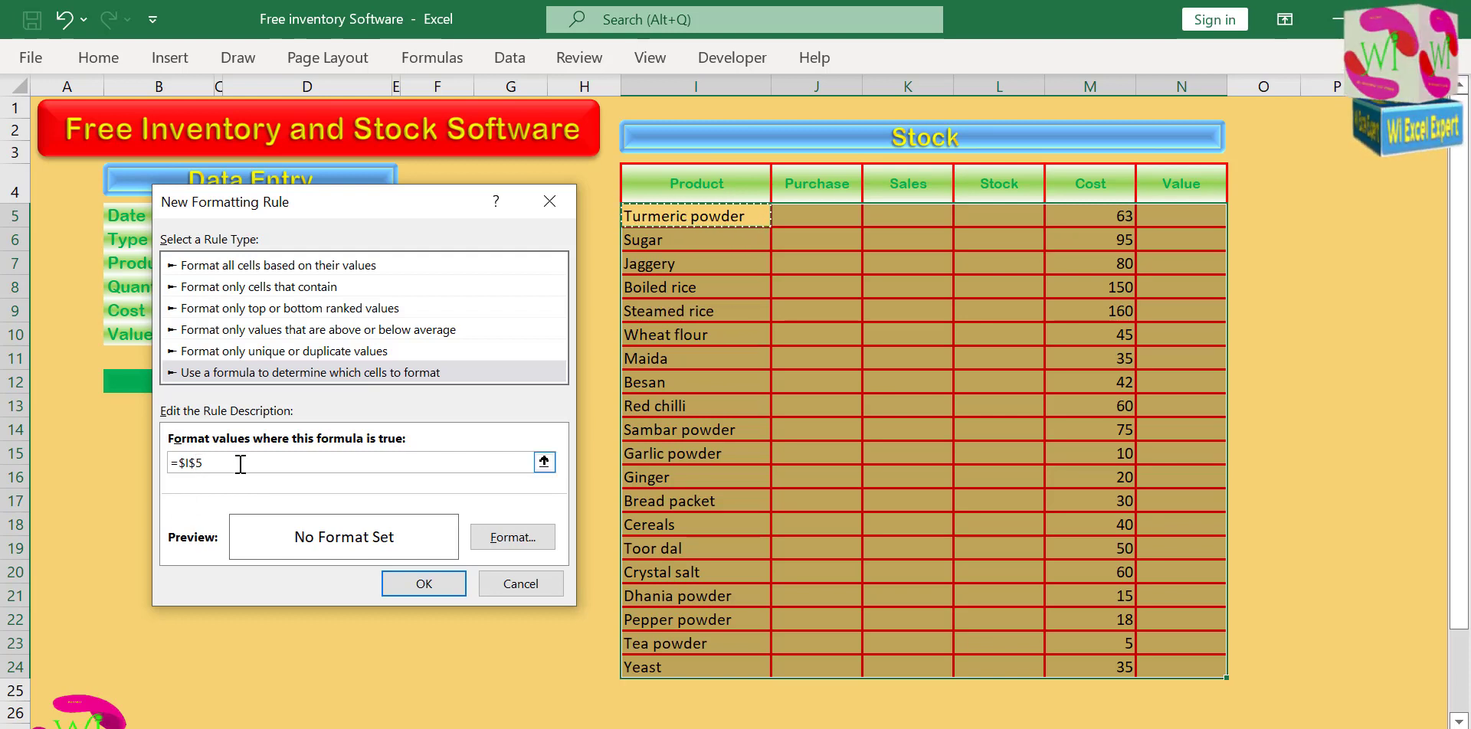
key("Left")
key("BackSpace")
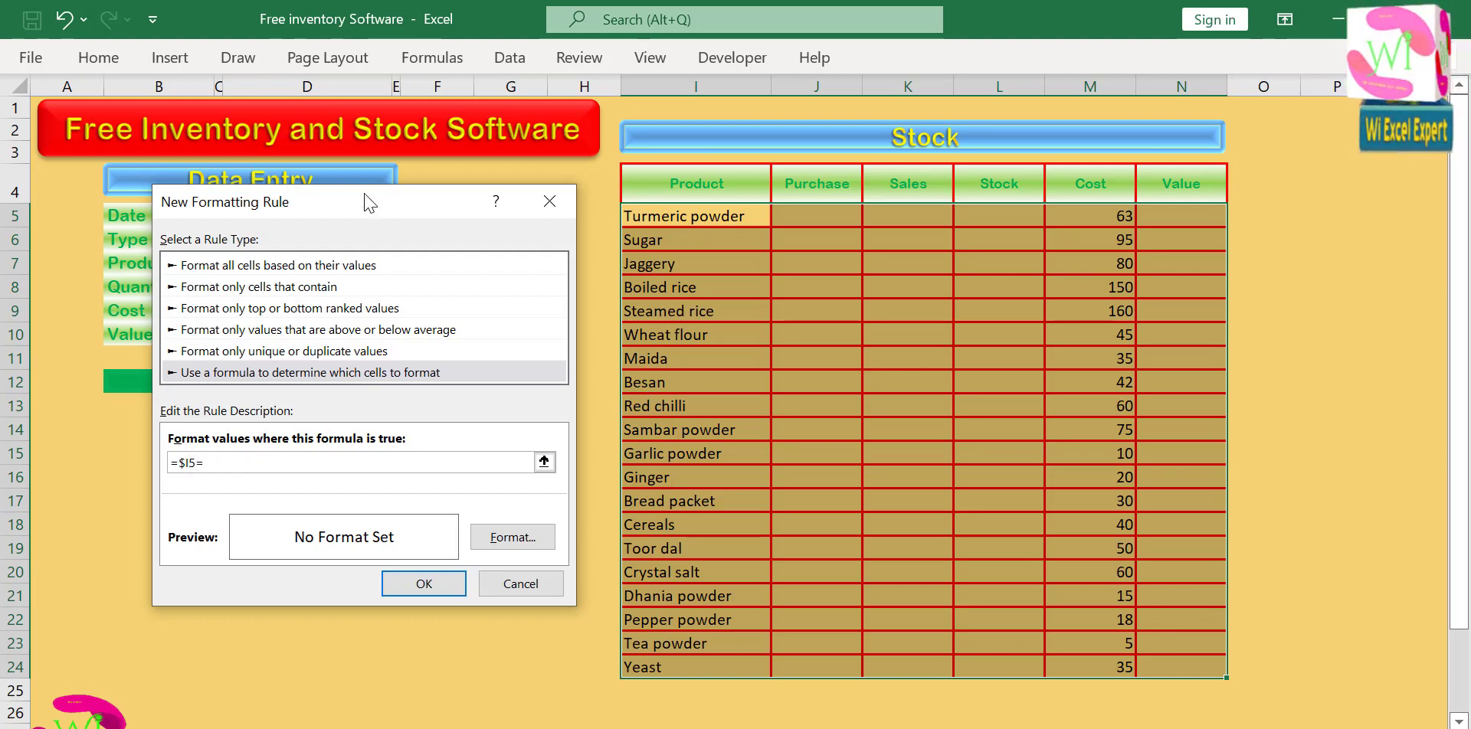
left_click_drag(371, 202, 628, 200)
left_click(332, 266)
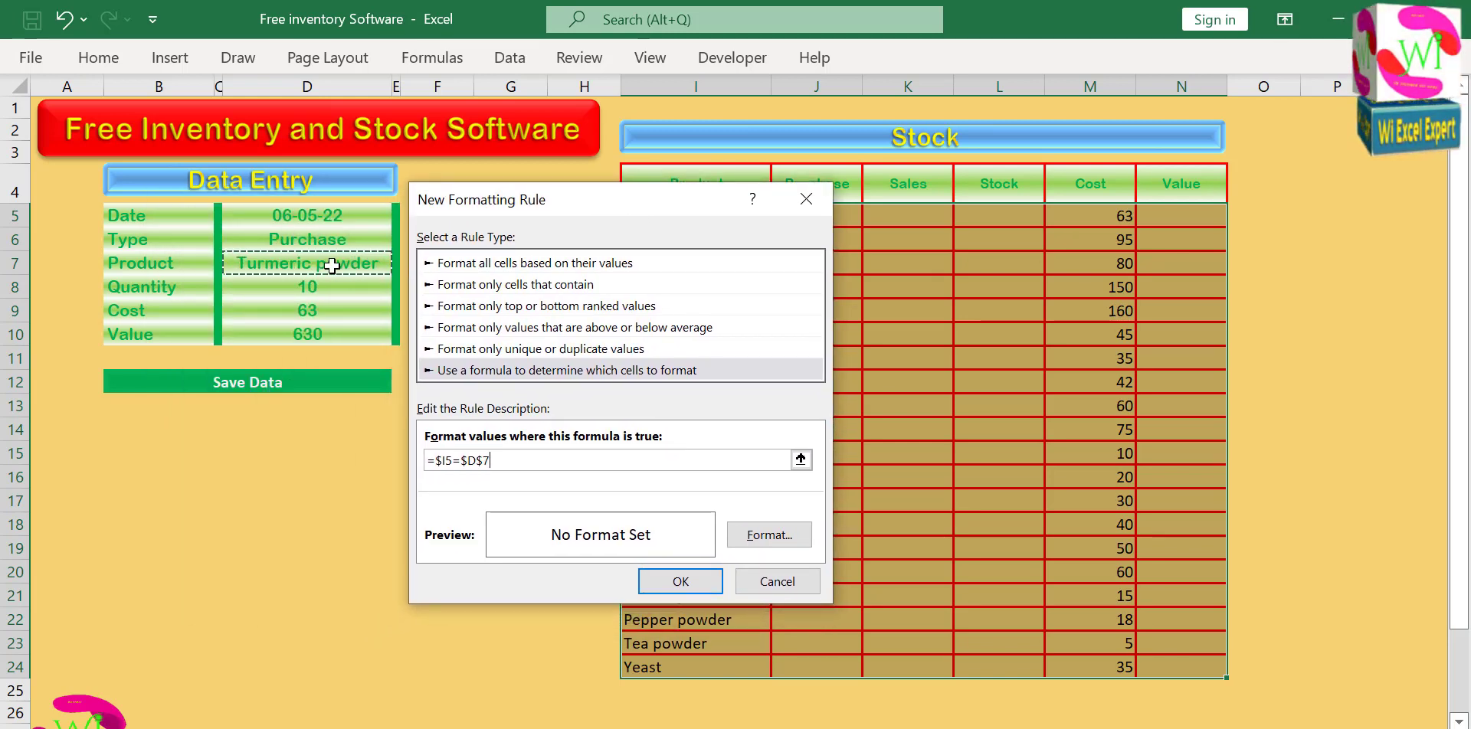
Give the rule a custom light green fill and apply it to the Stock table.
left_click(769, 535)
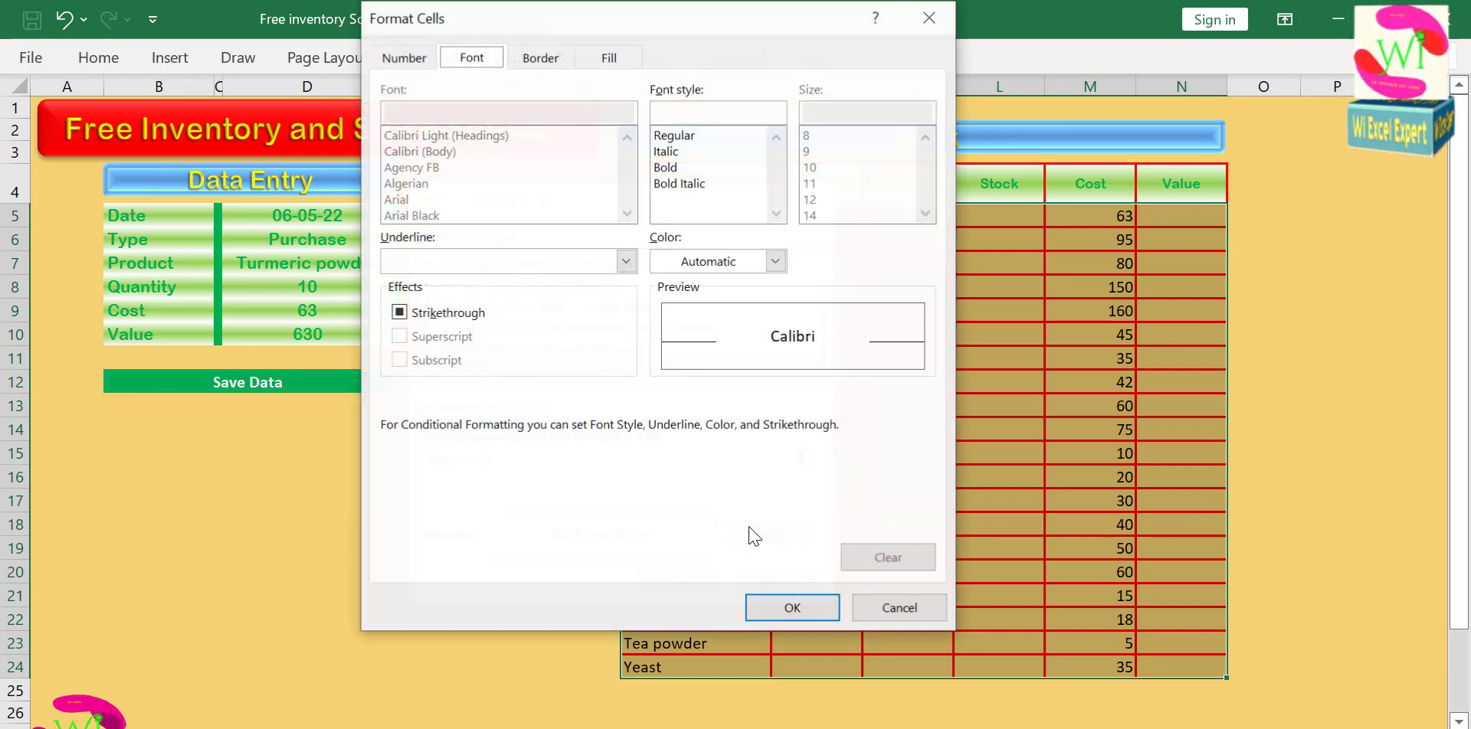
left_click(615, 60)
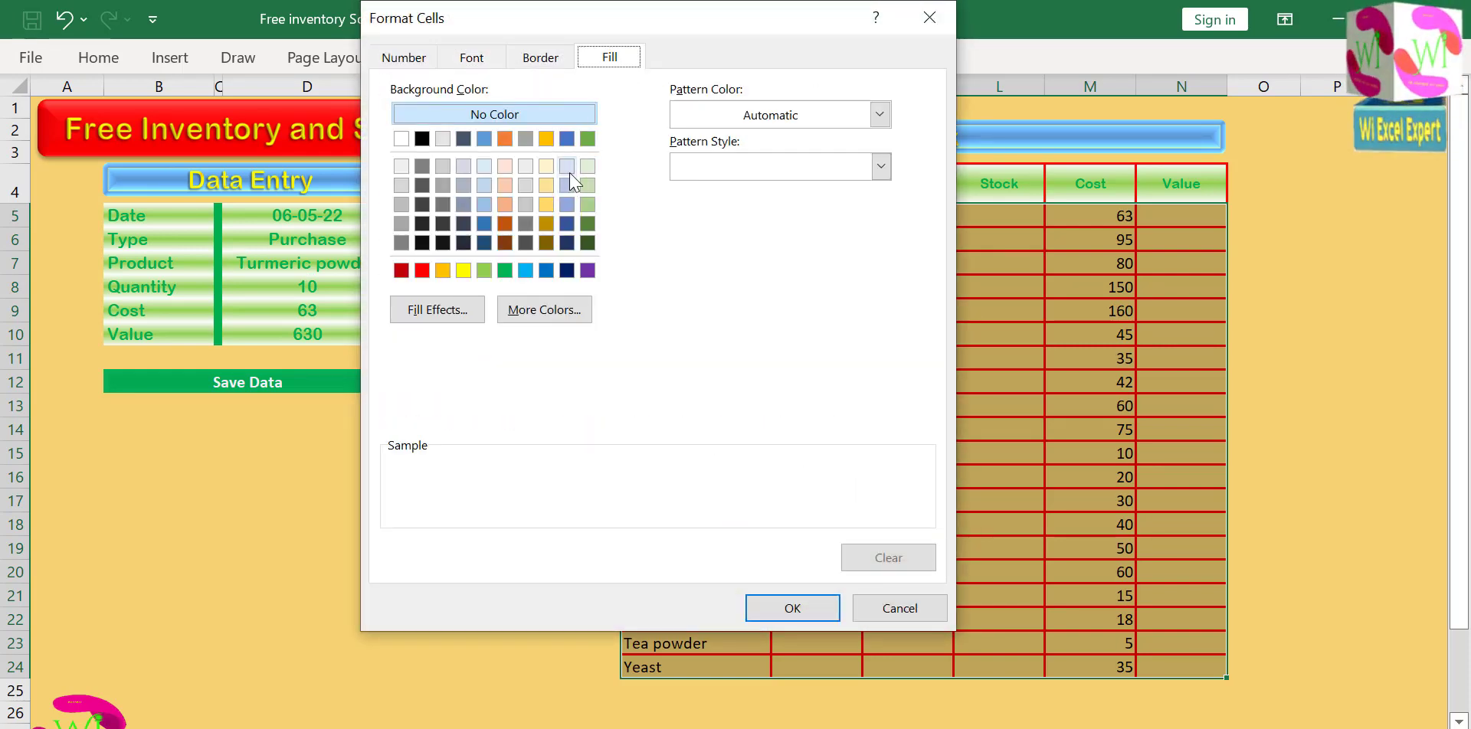
left_click(526, 185)
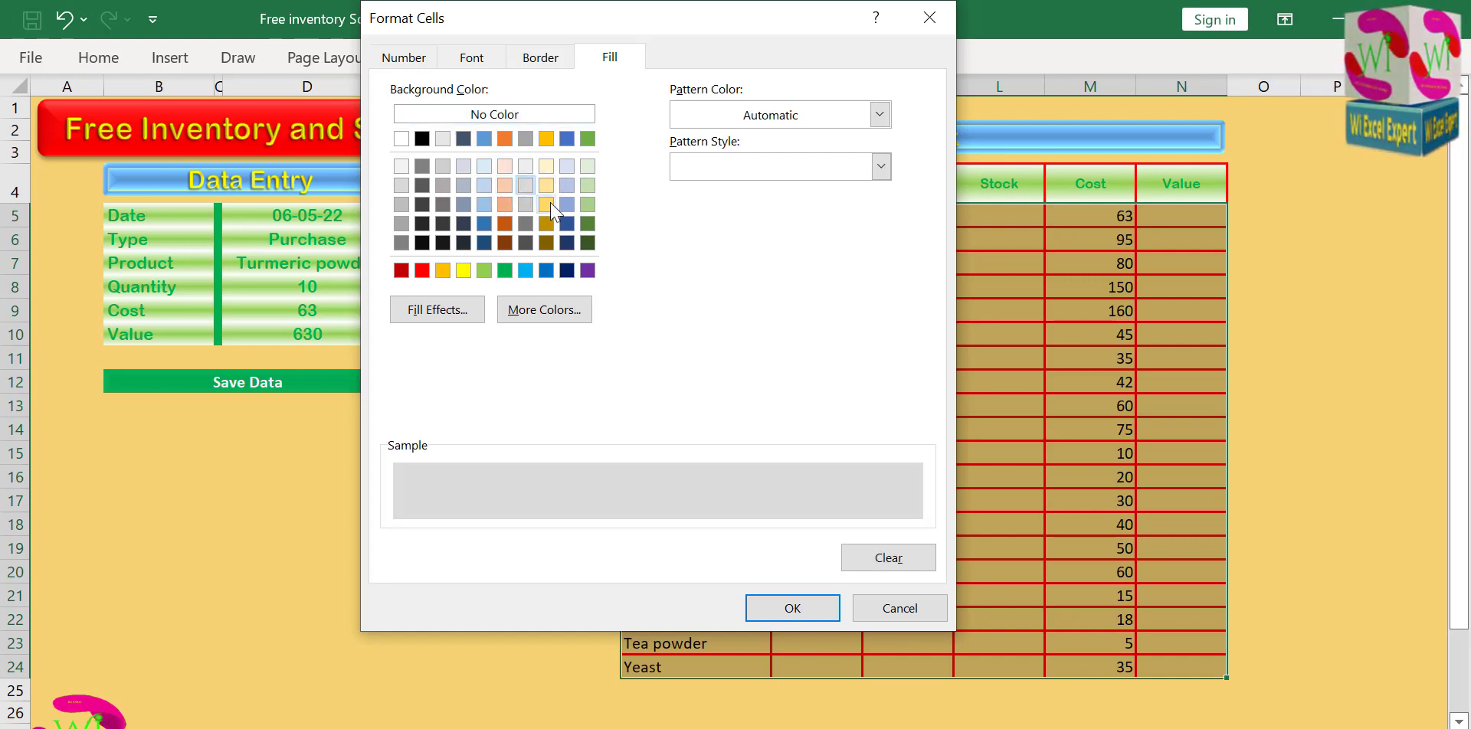
left_click(543, 309)
left_click_drag(563, 190, 547, 175)
left_click(750, 127)
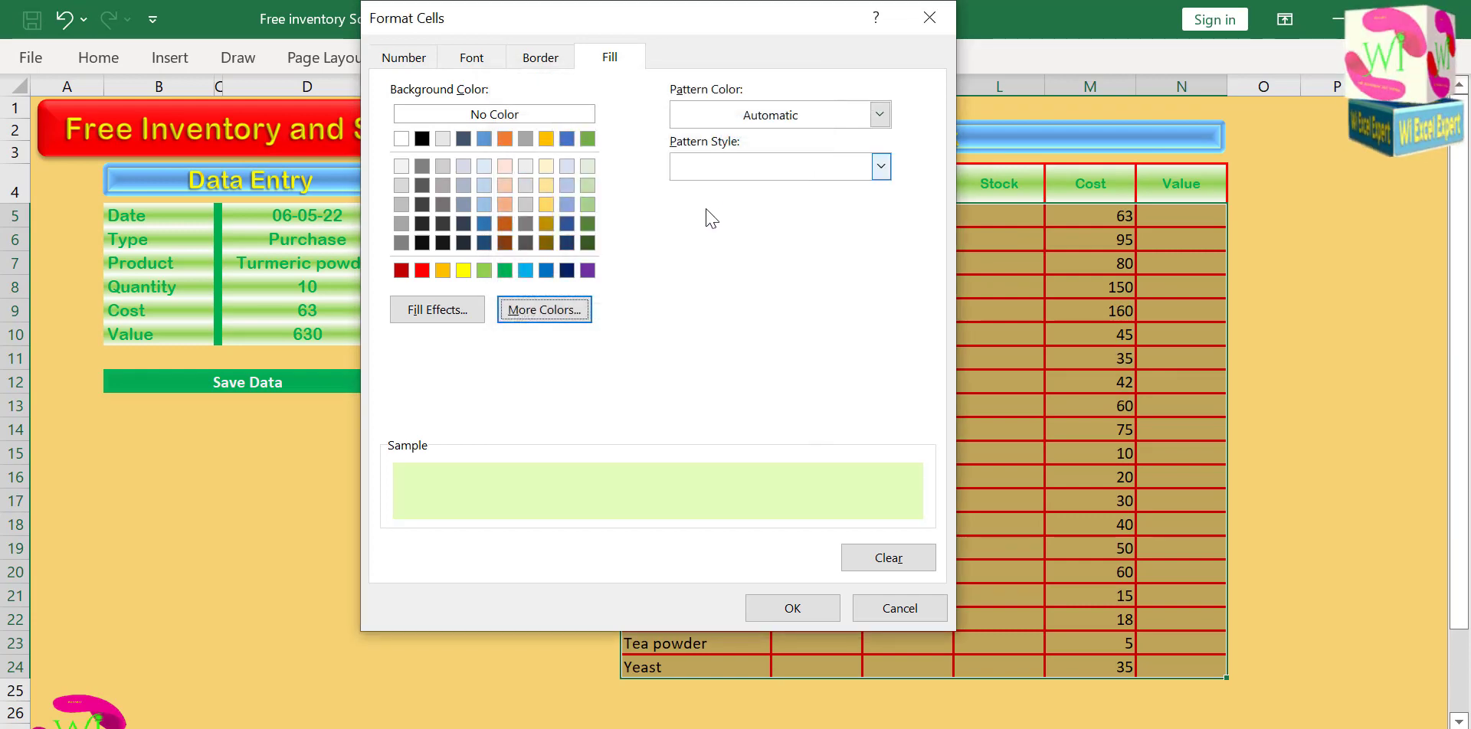
left_click(774, 608)
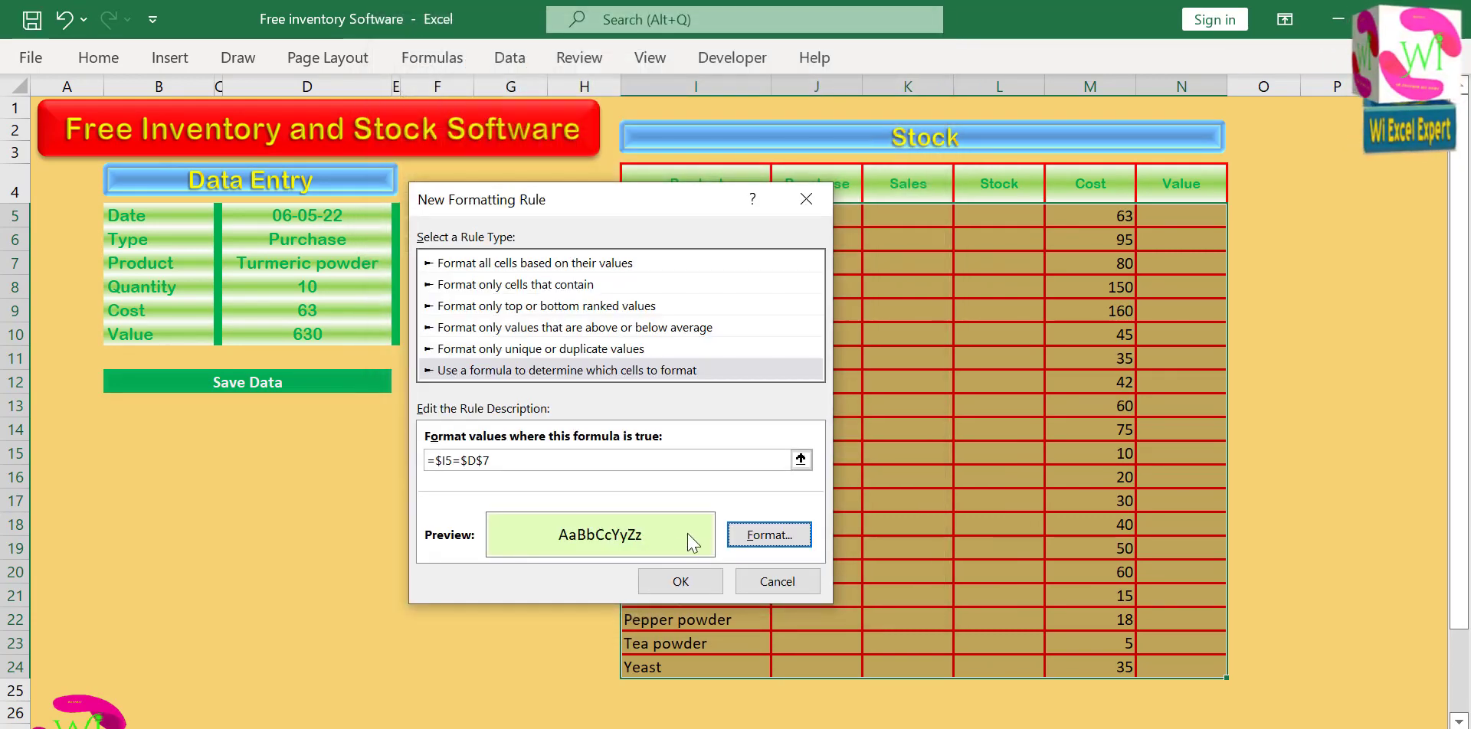
left_click(663, 572)
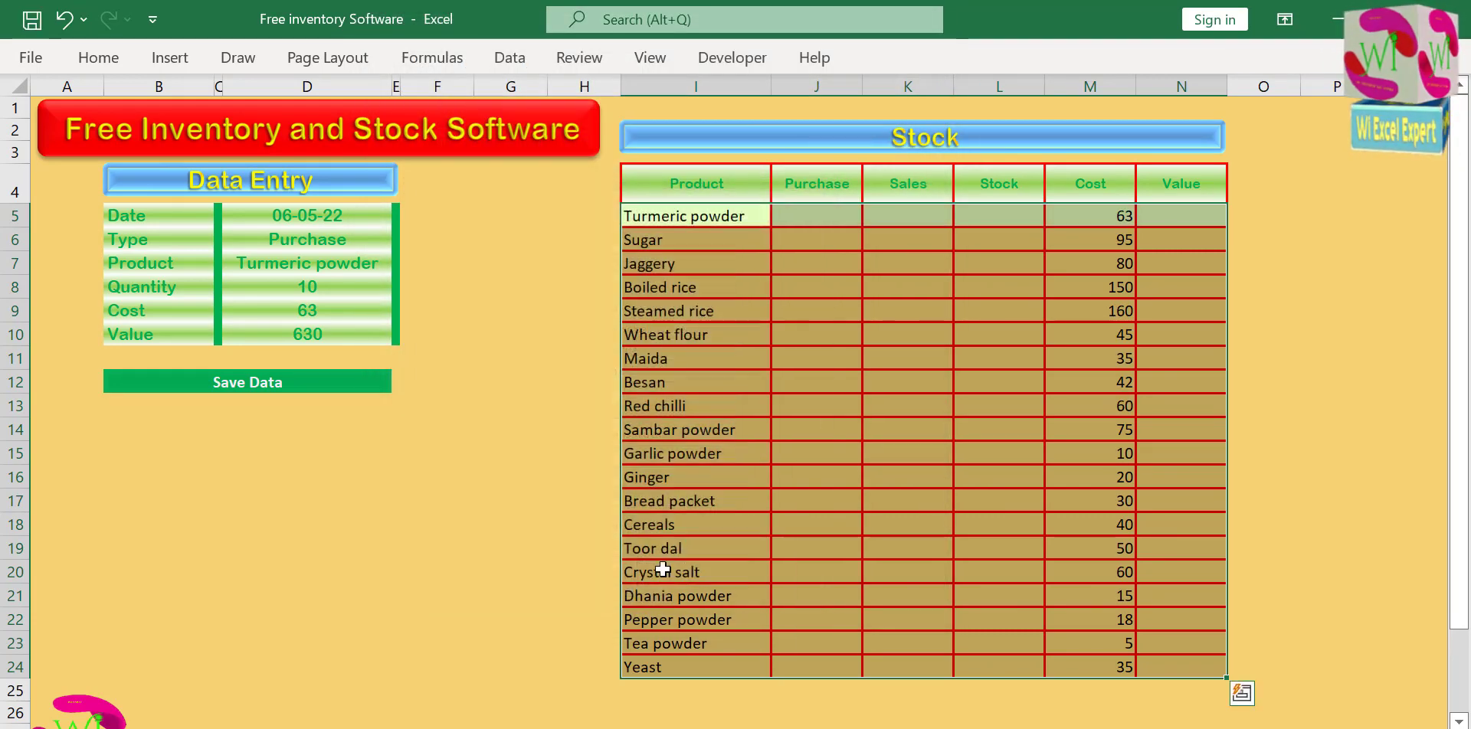
Test the Stock row highlighting by choosing Sugar and after it Tea powder as the Product in the Data Entry form.
left_click(719, 335)
left_click(352, 265)
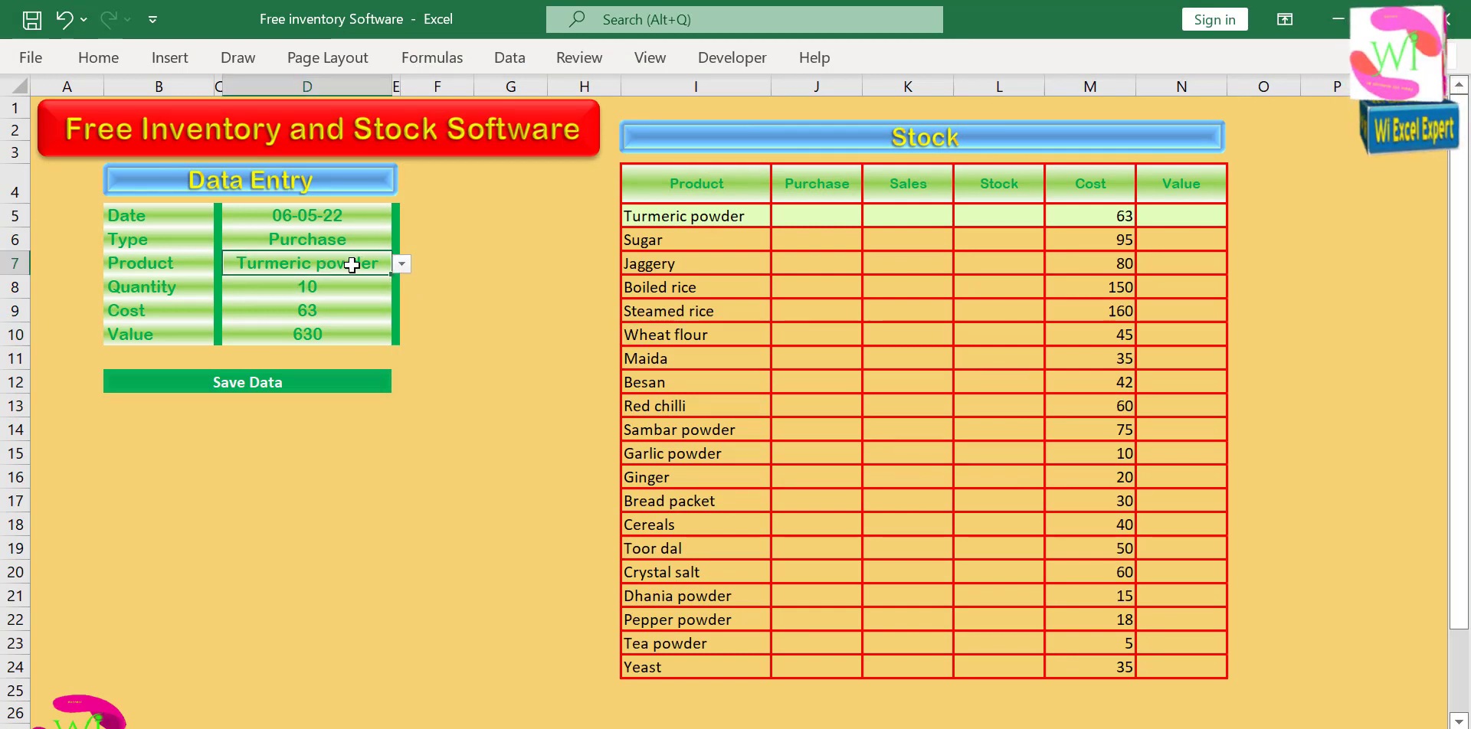
left_click(401, 265)
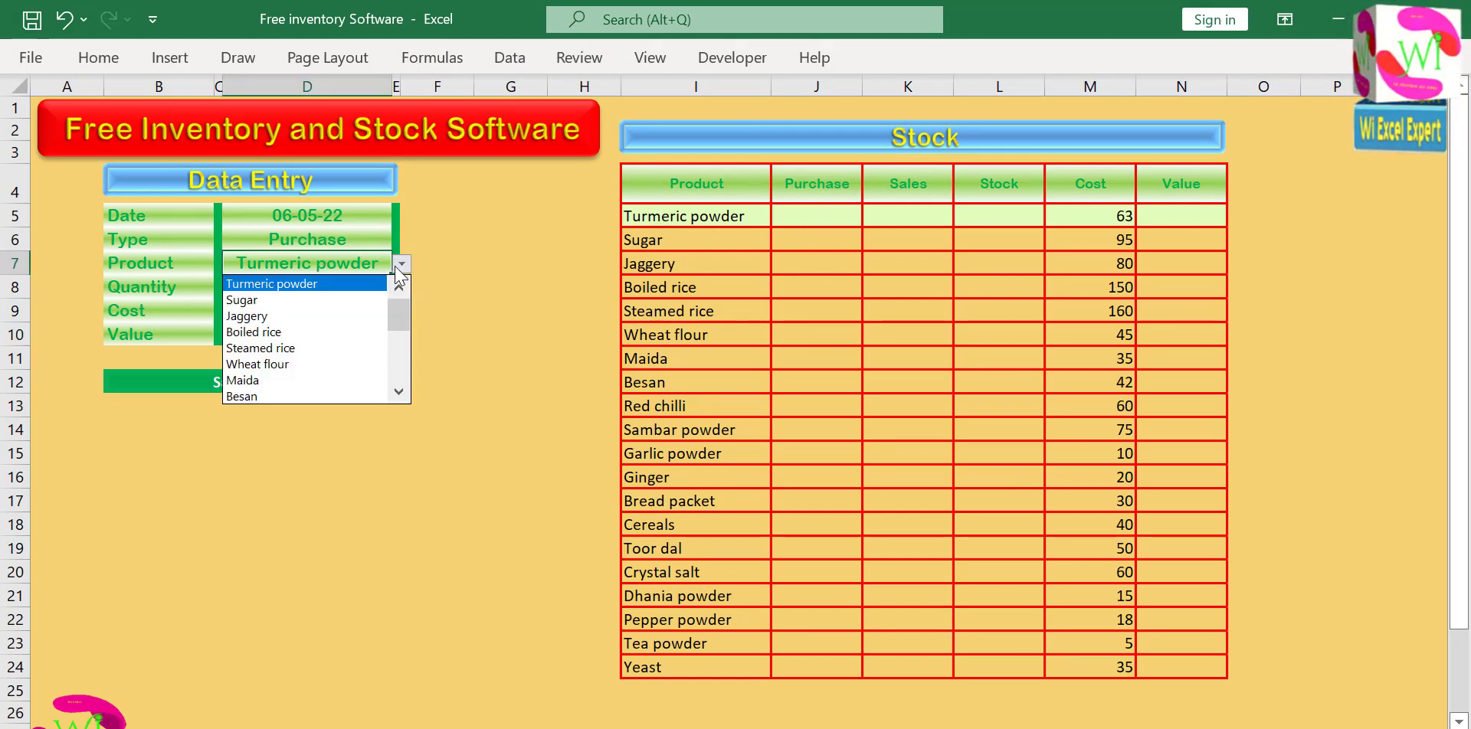
left_click(329, 300)
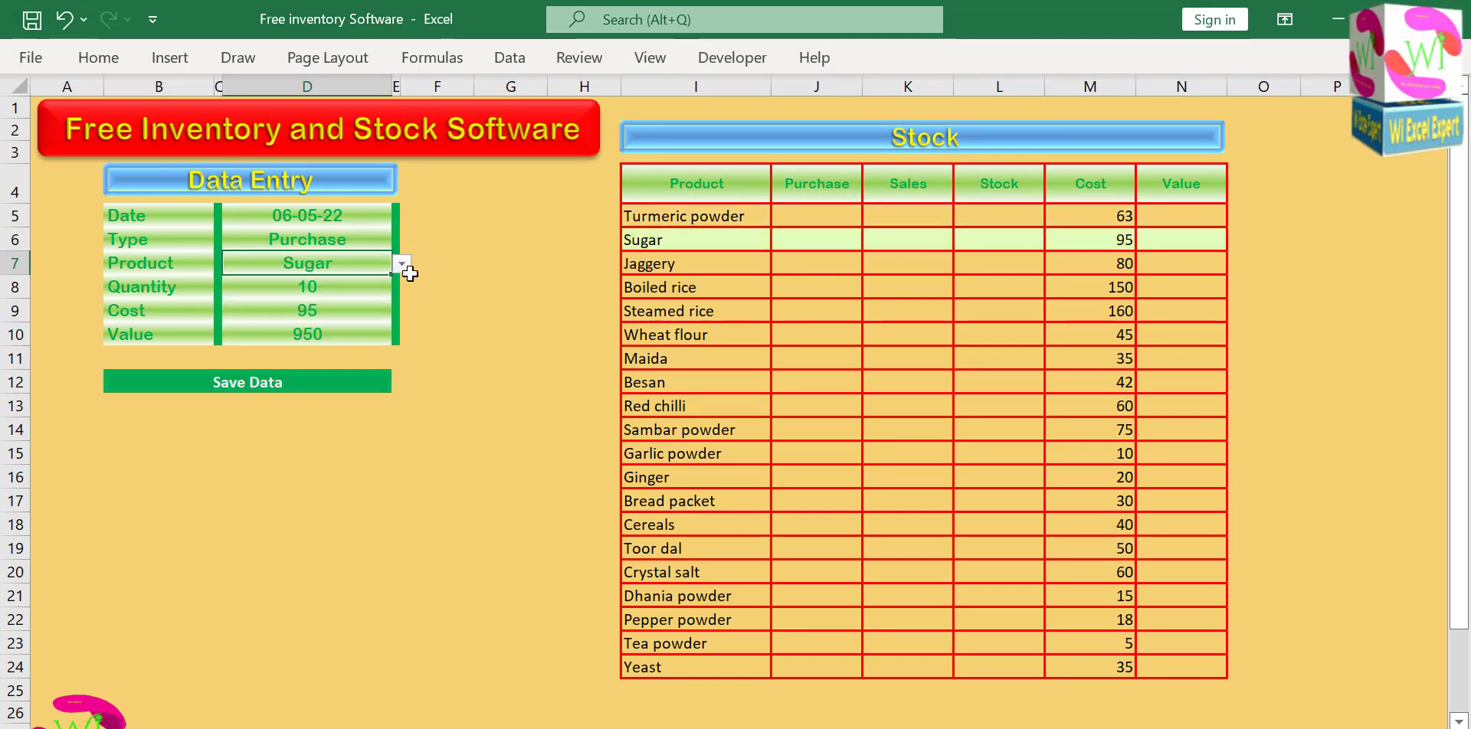
left_click(401, 265)
scroll(337, 337, "down", 4)
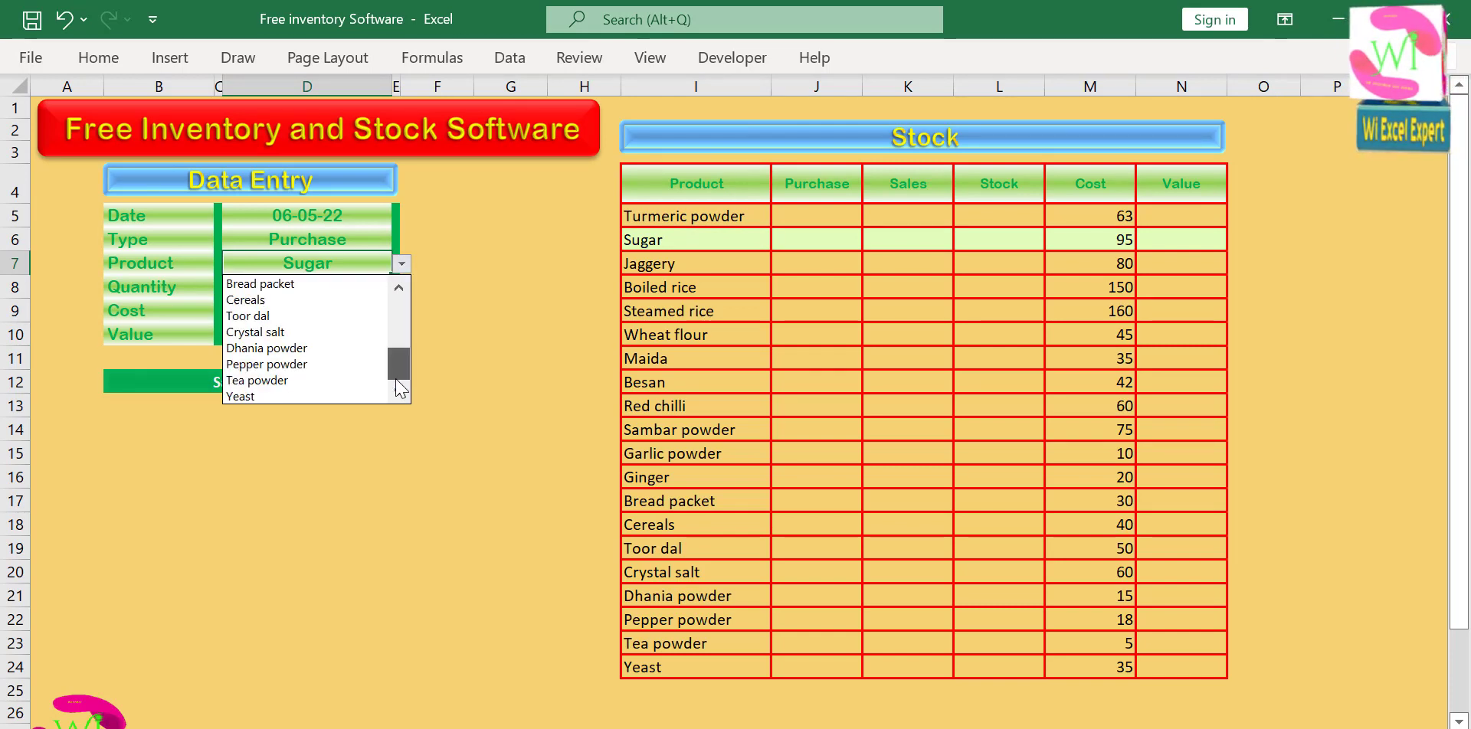
left_click(338, 380)
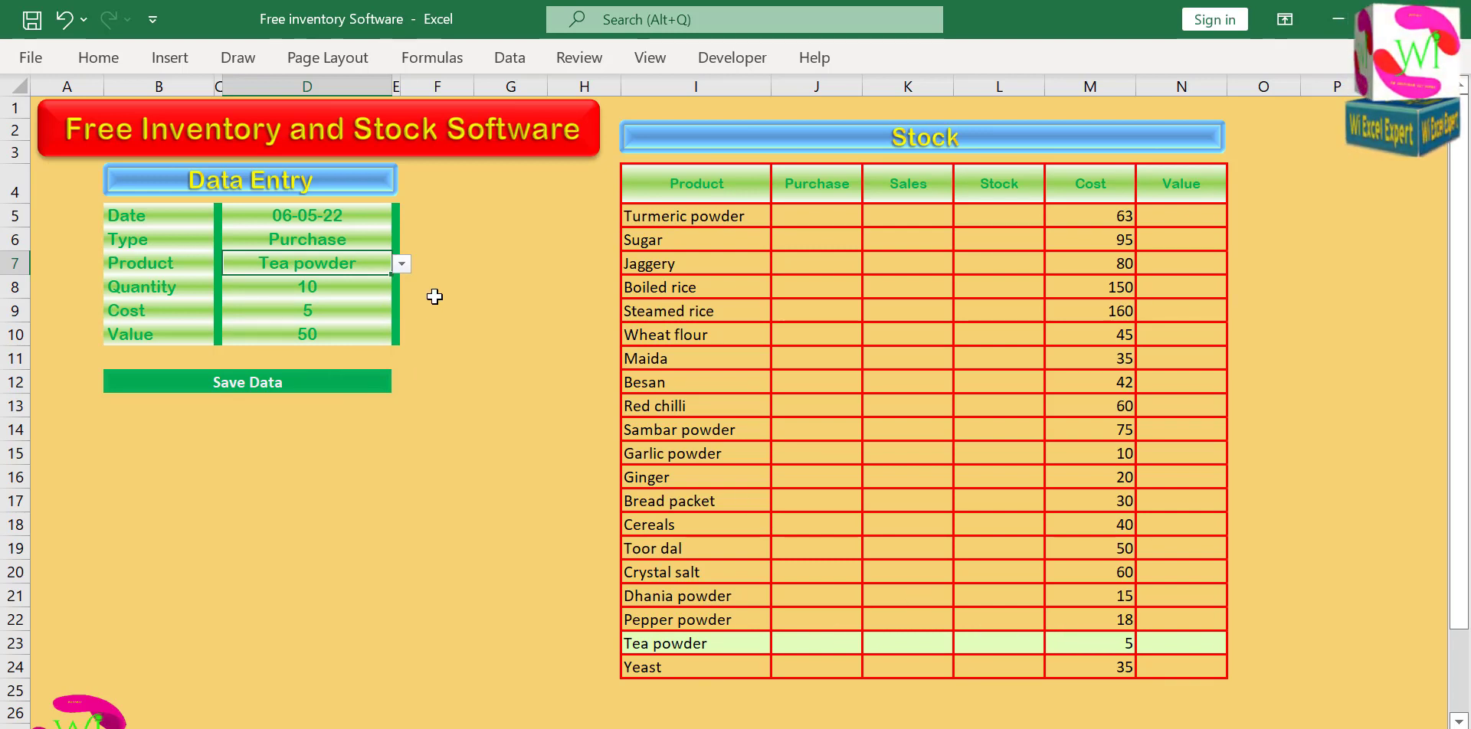
Set Product to Boiled rice in the Data Entry form to test the row highlighting again.
left_click(401, 264)
scroll(398, 370, "up", 4)
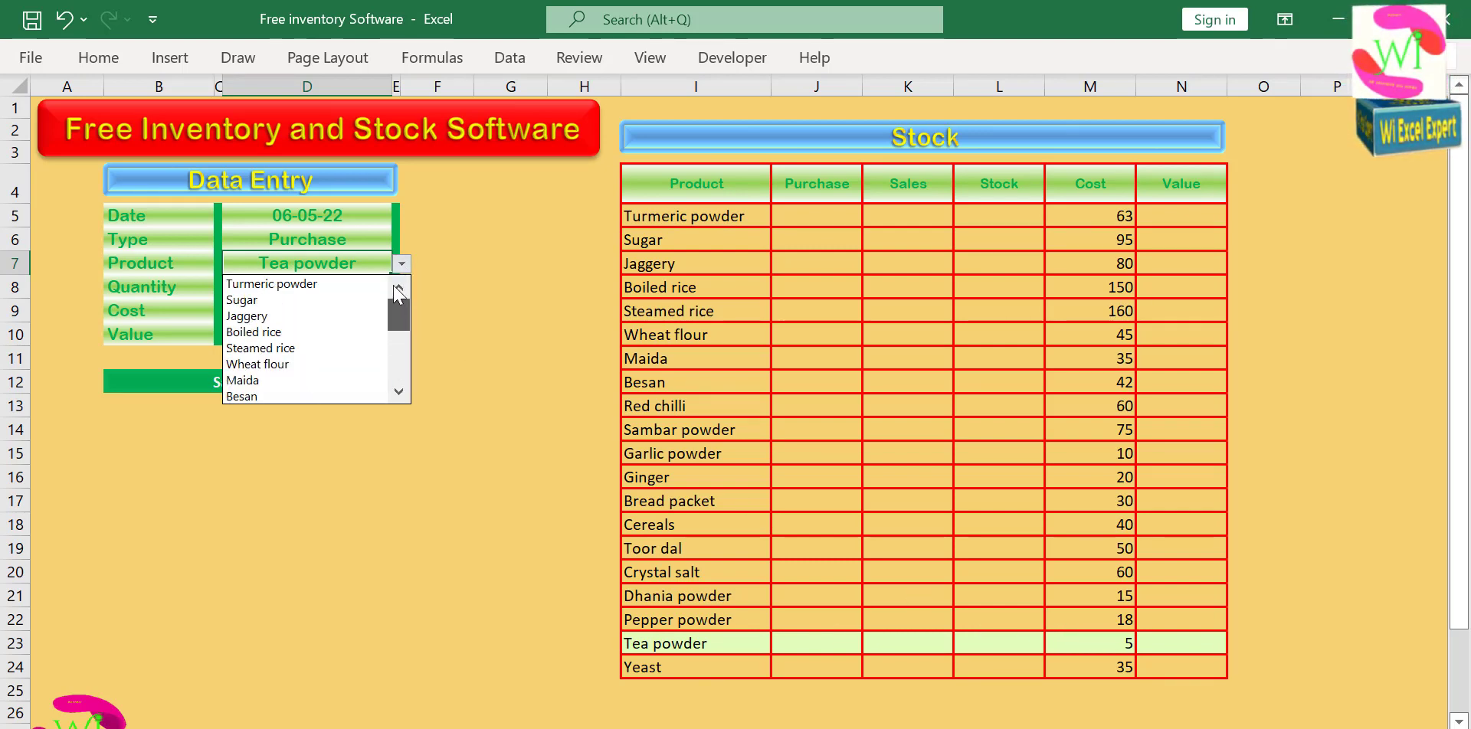
left_click(265, 329)
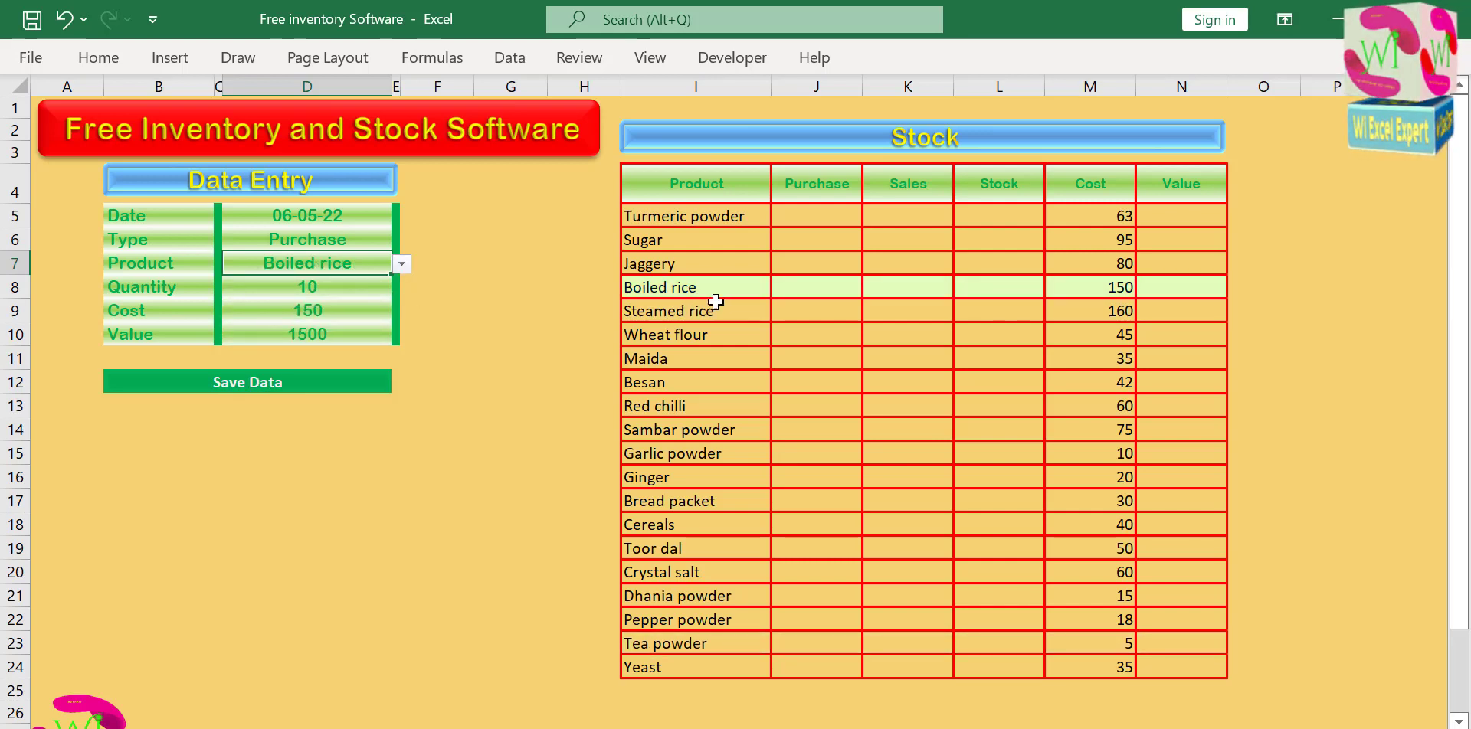
left_click(402, 264)
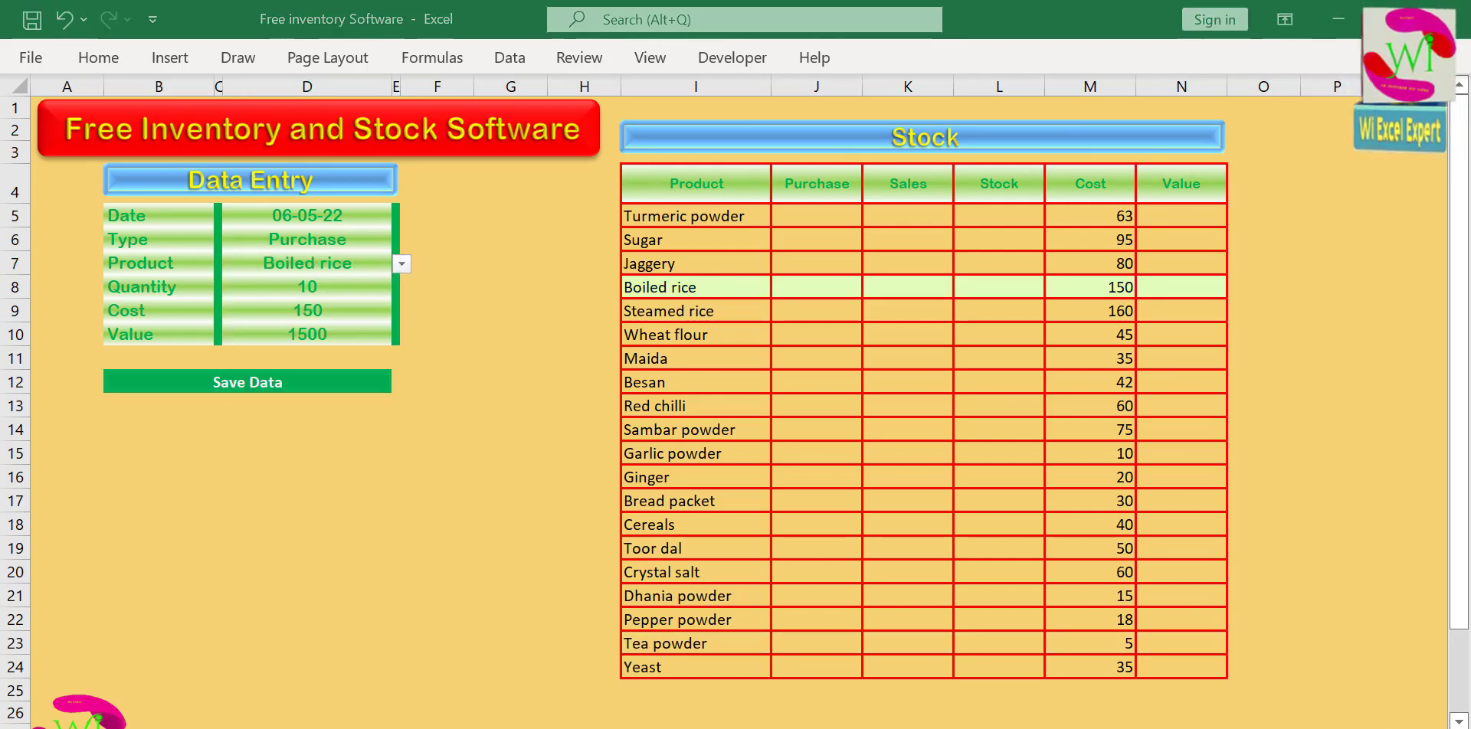
left_click(487, 363)
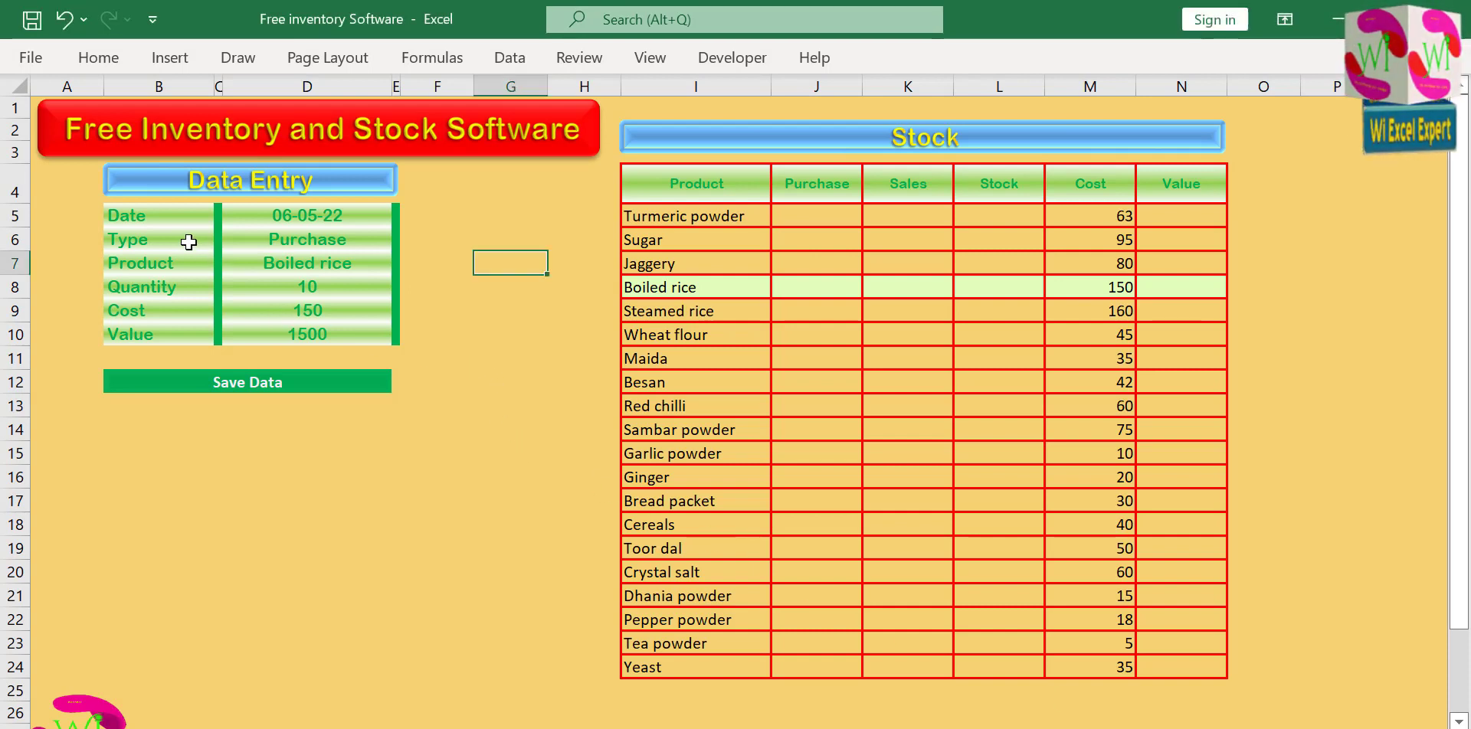
Copy the Data Entry field labels, Date through Value, and paste them as transposed values into the blank data sheet from cell A1.
left_click_drag(162, 216, 178, 338)
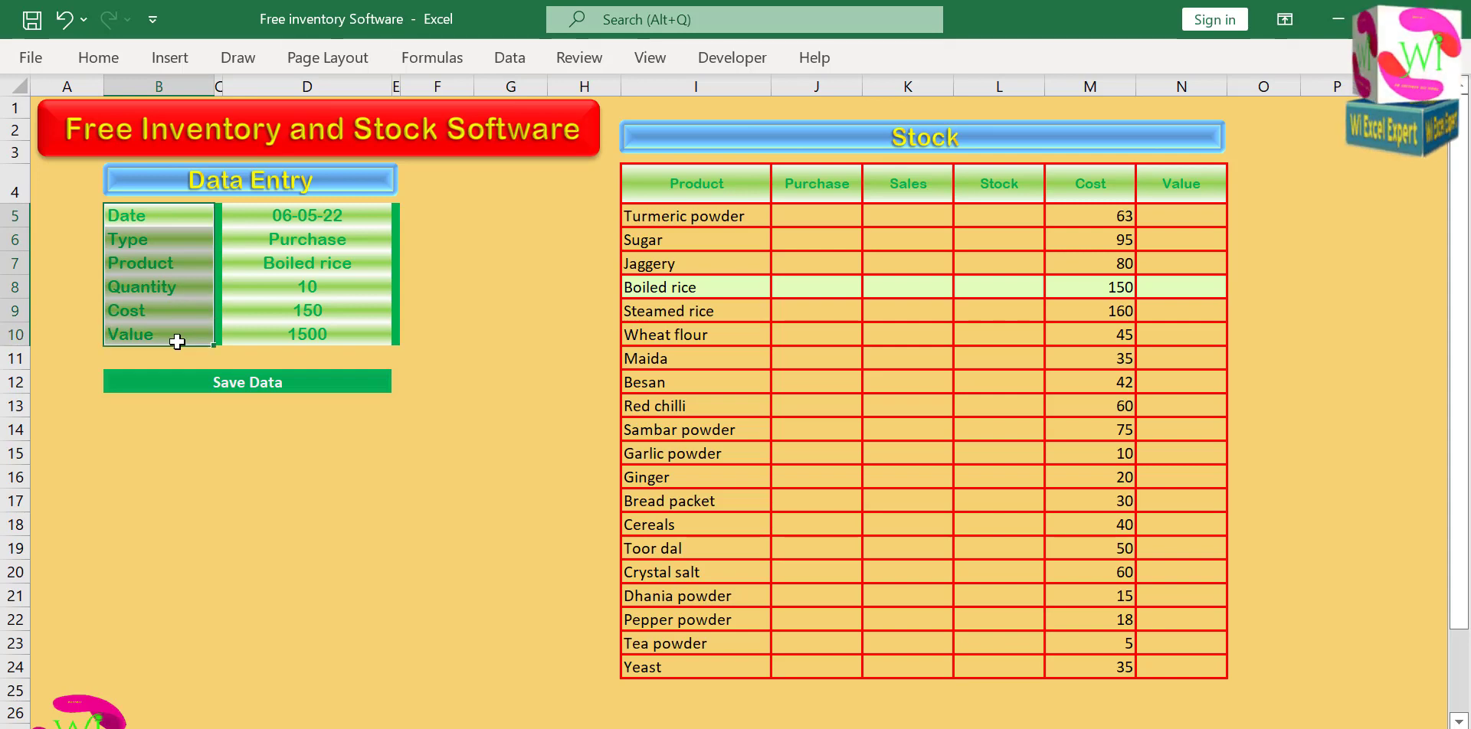
key("ctrl+c")
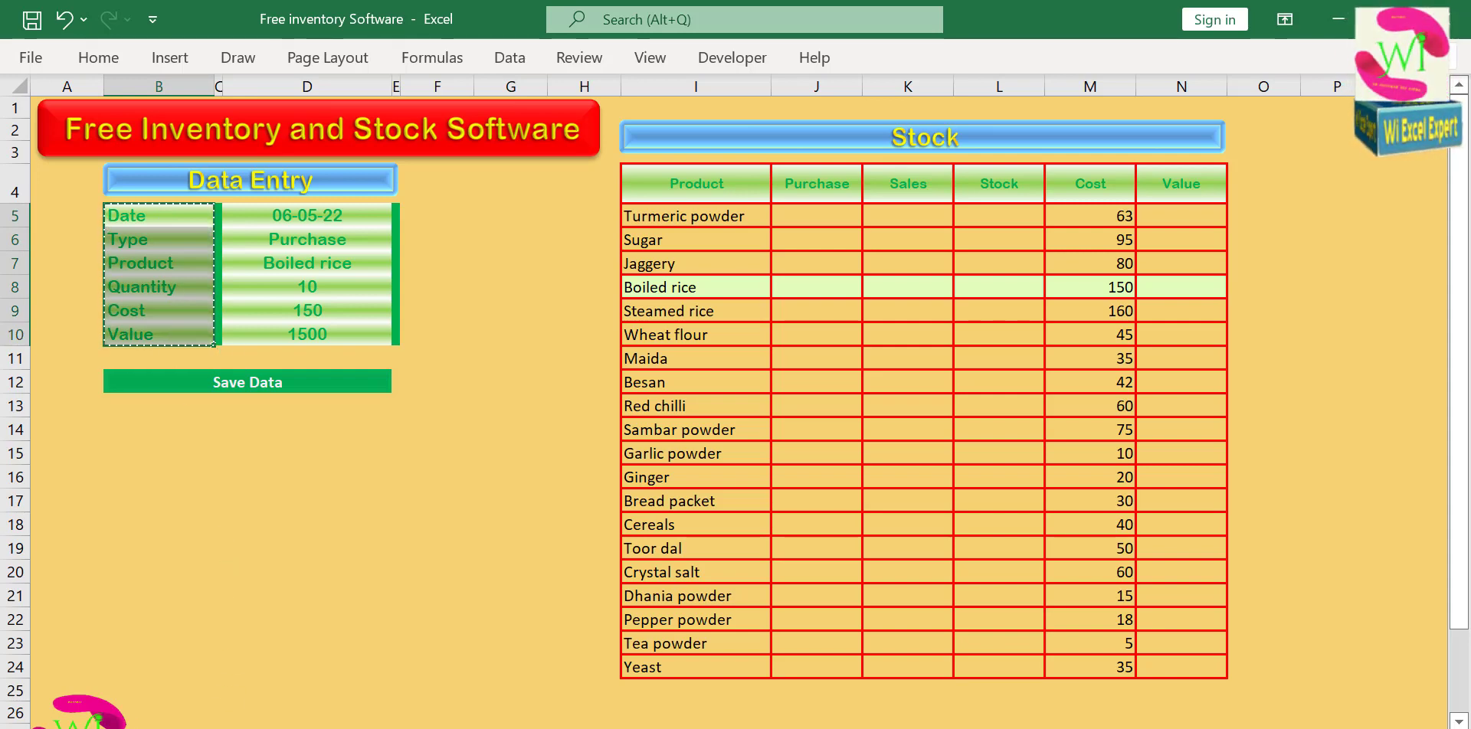
left_click(222, 728)
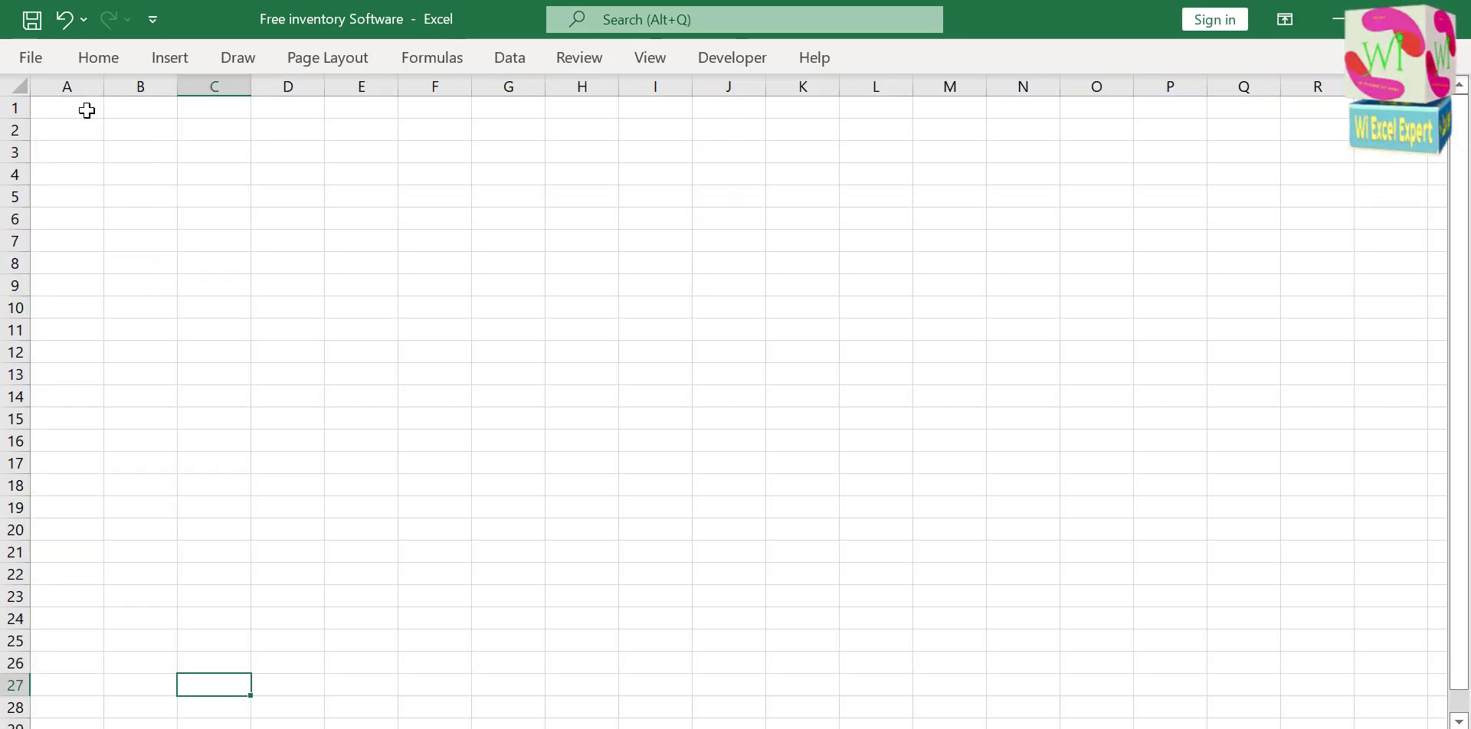
left_click(86, 110)
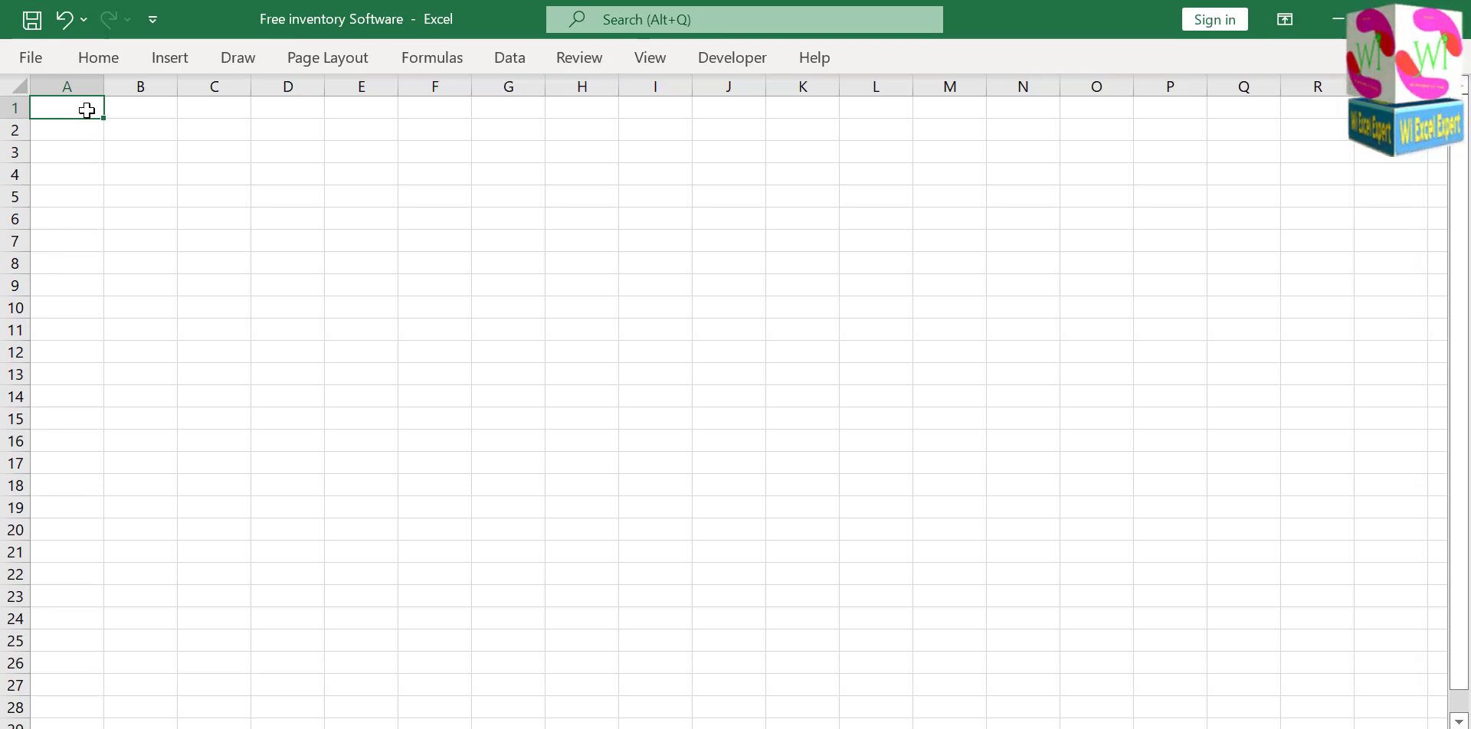
key("ctrl+alt+v")
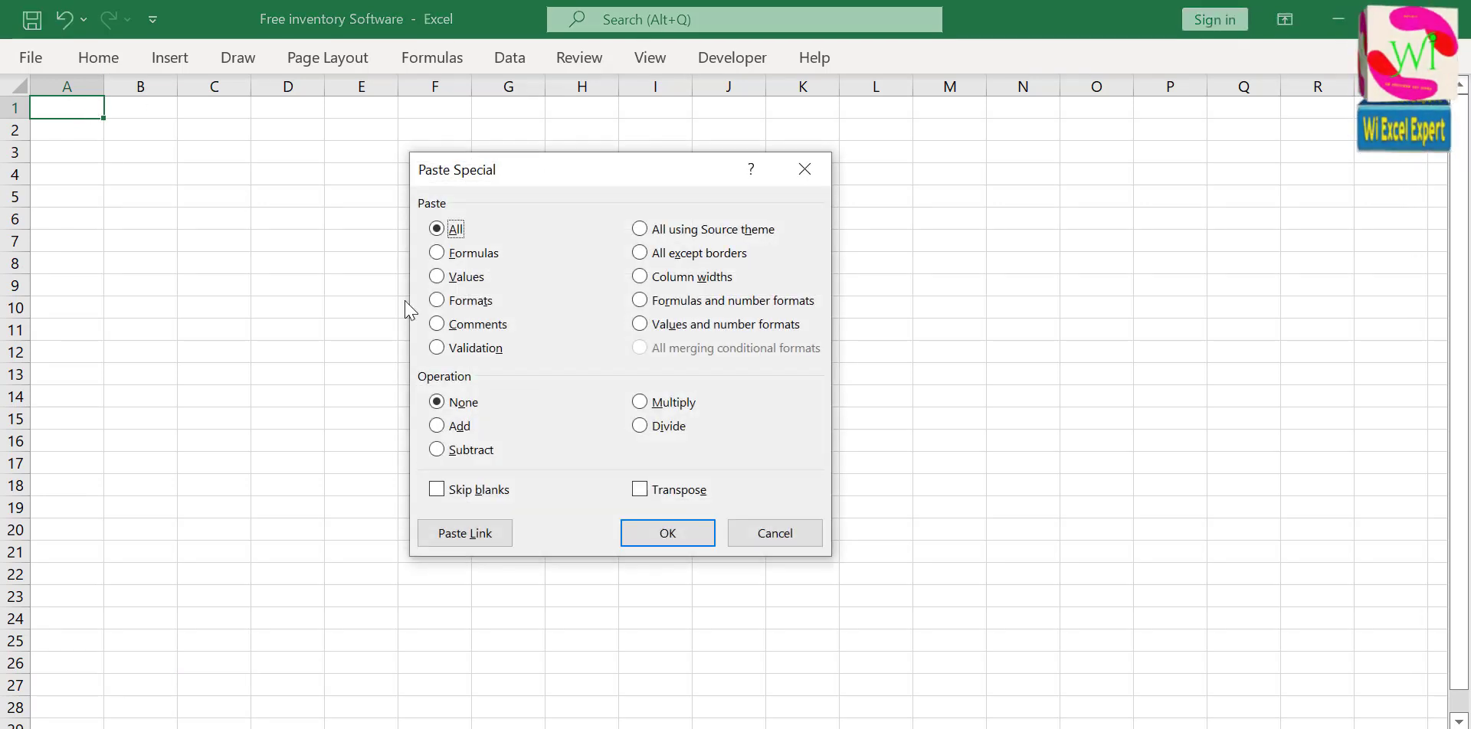
left_click(436, 277)
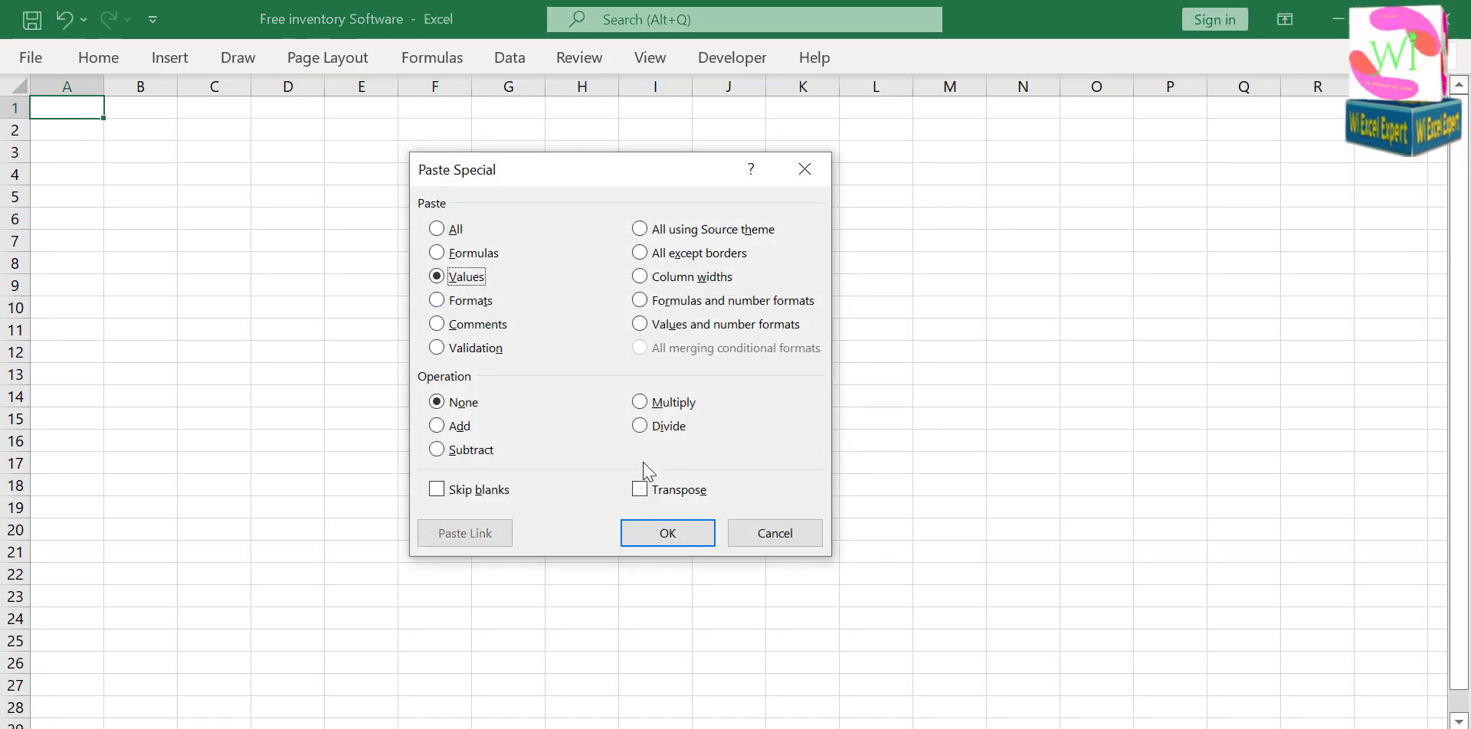
left_click(639, 489)
left_click(632, 535)
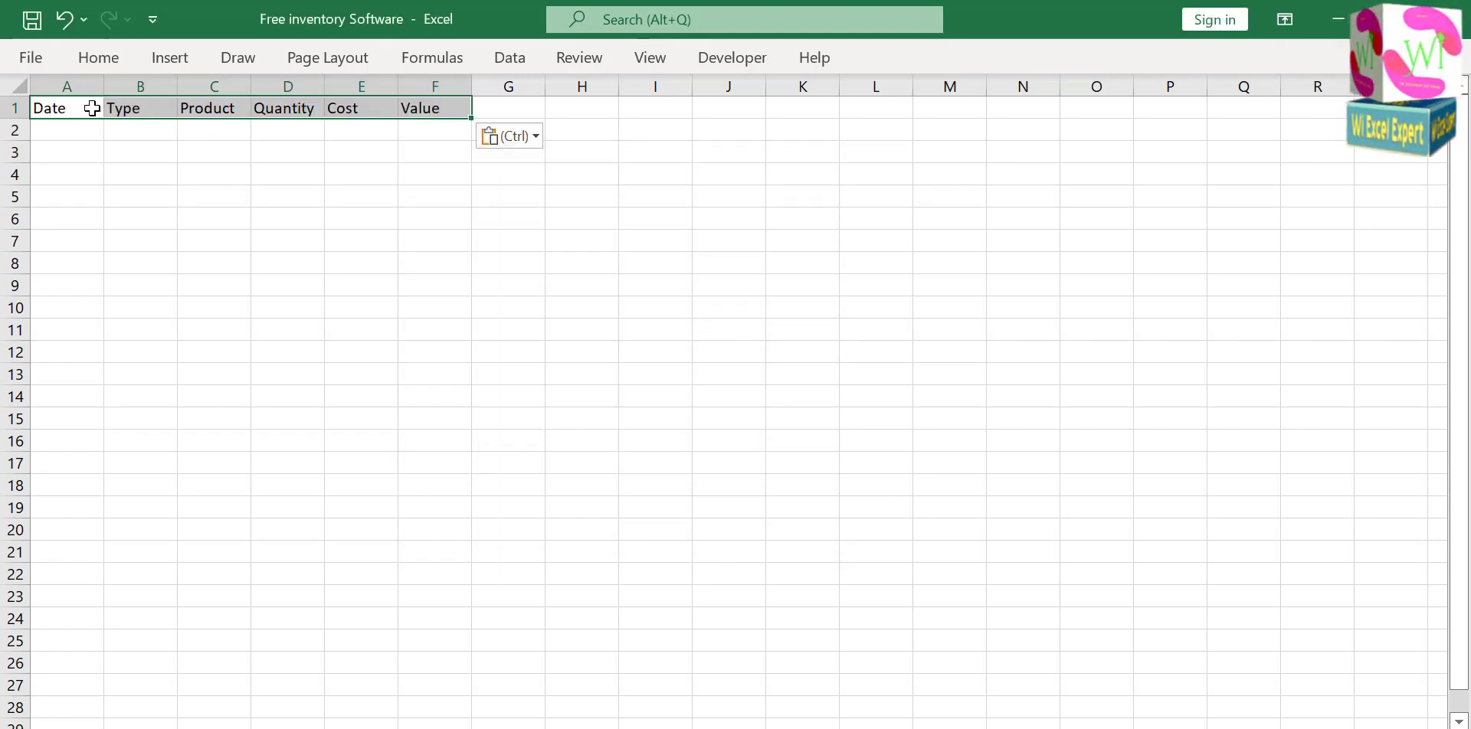
Widen columns A to F on the data sheet and center the header cells in row 1 horizontally and vertically.
left_click_drag(105, 85, 733, 76)
left_click(159, 104)
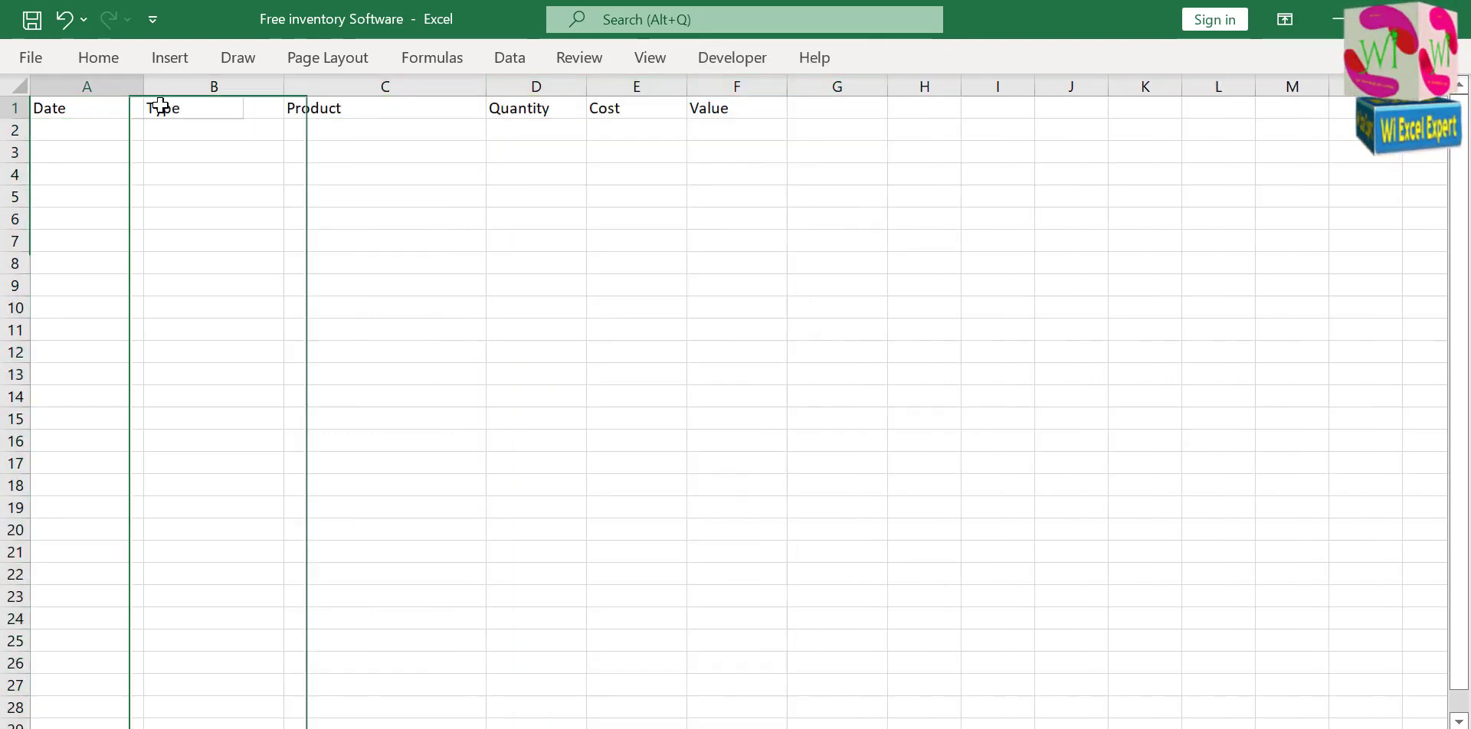
left_click_drag(77, 108, 722, 108)
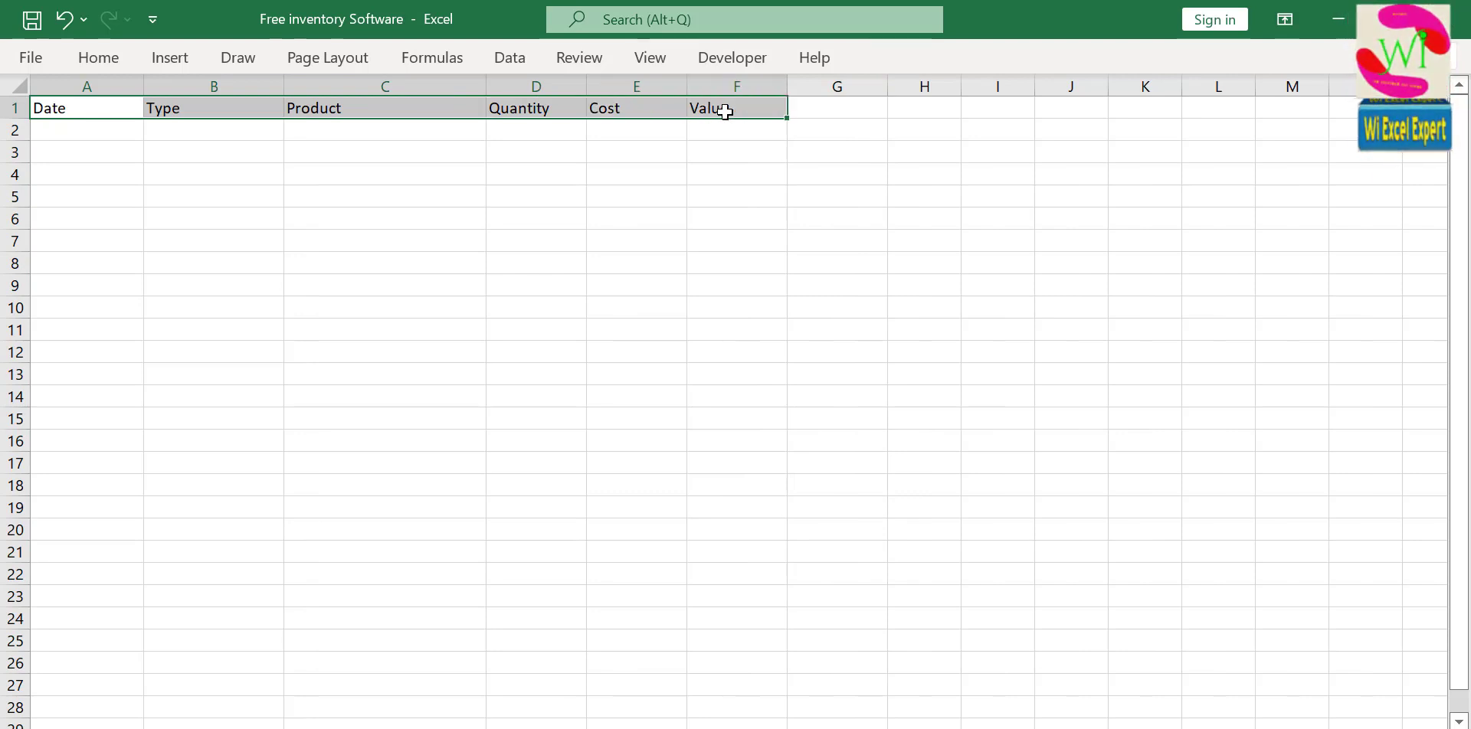
left_click(99, 59)
left_click(407, 100)
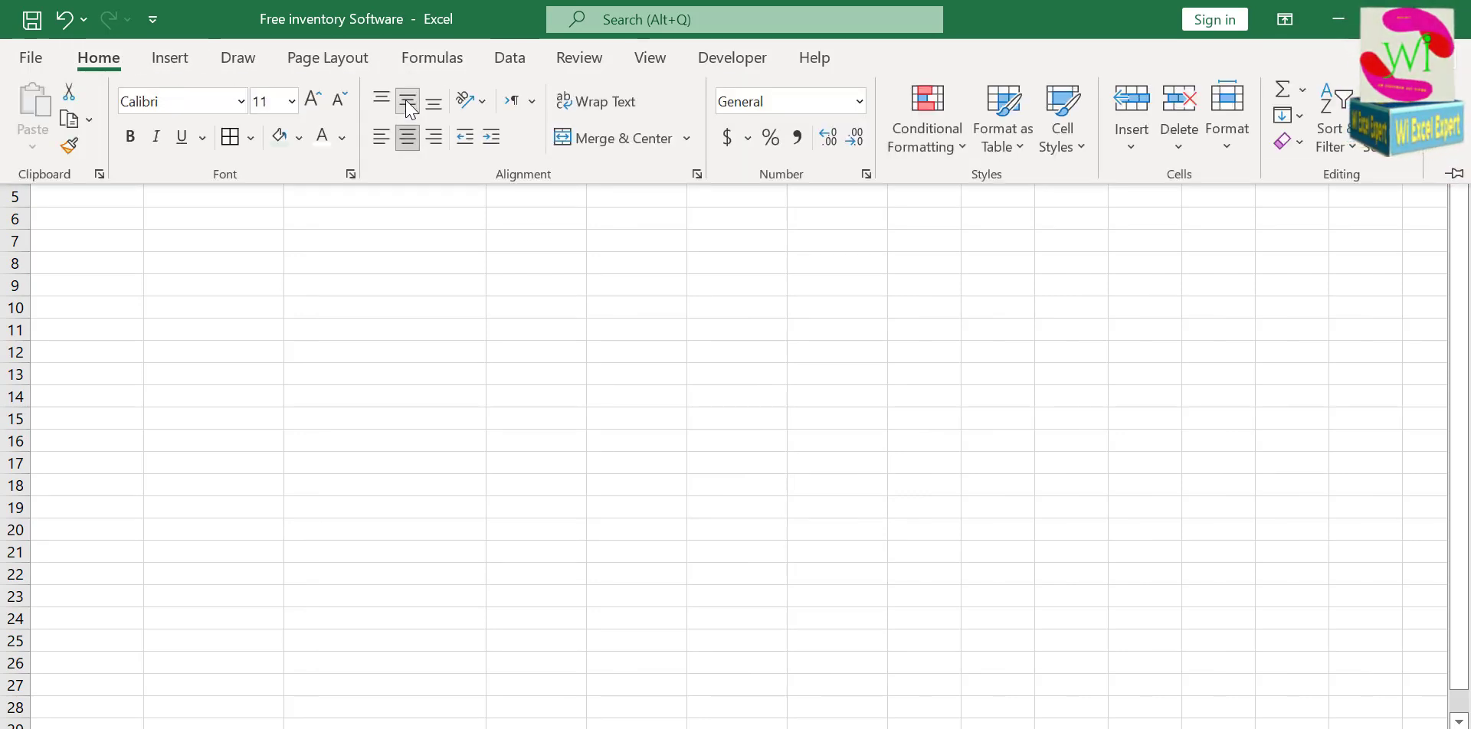
Format the header row A1:F1 with a green fill, white text, red borders and the Arial Rounded MT Bold font.
left_click(299, 137)
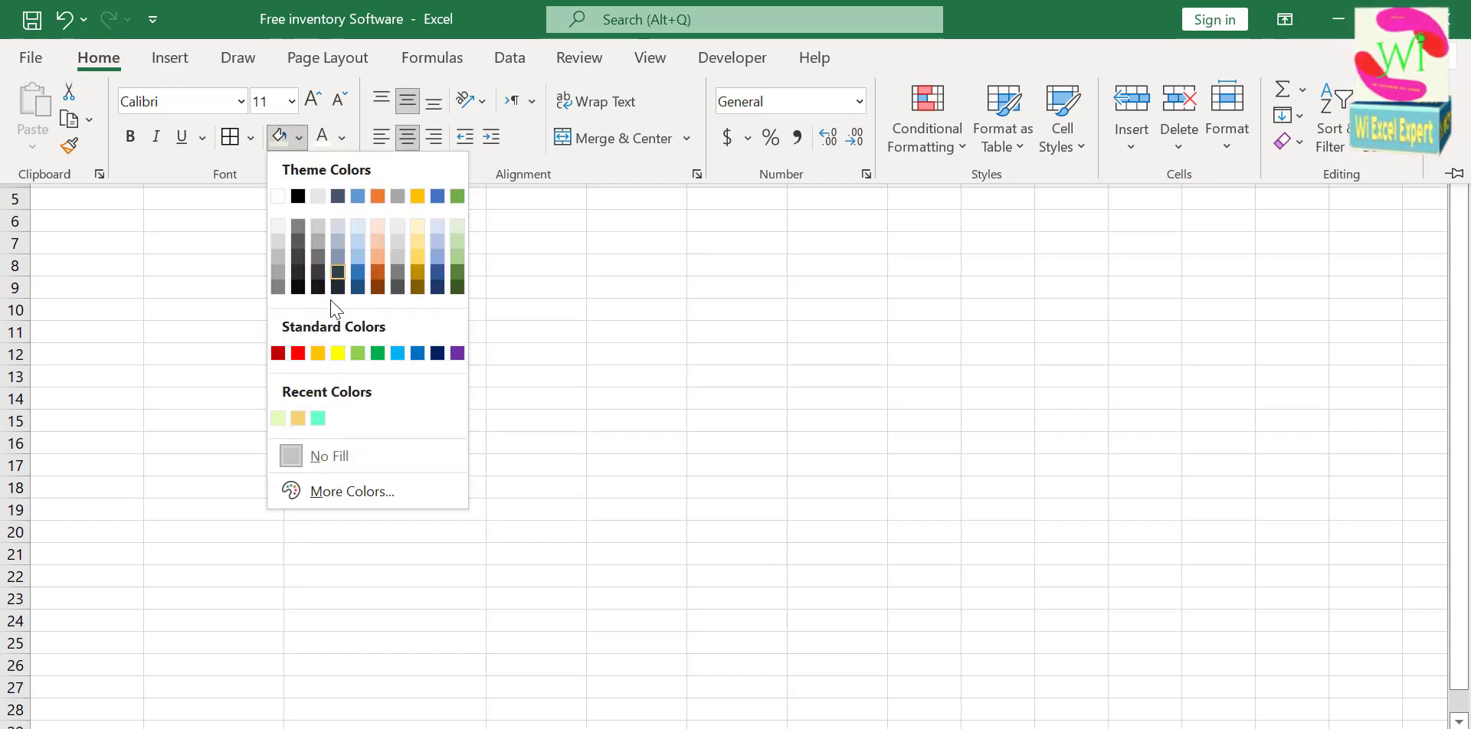
left_click(375, 353)
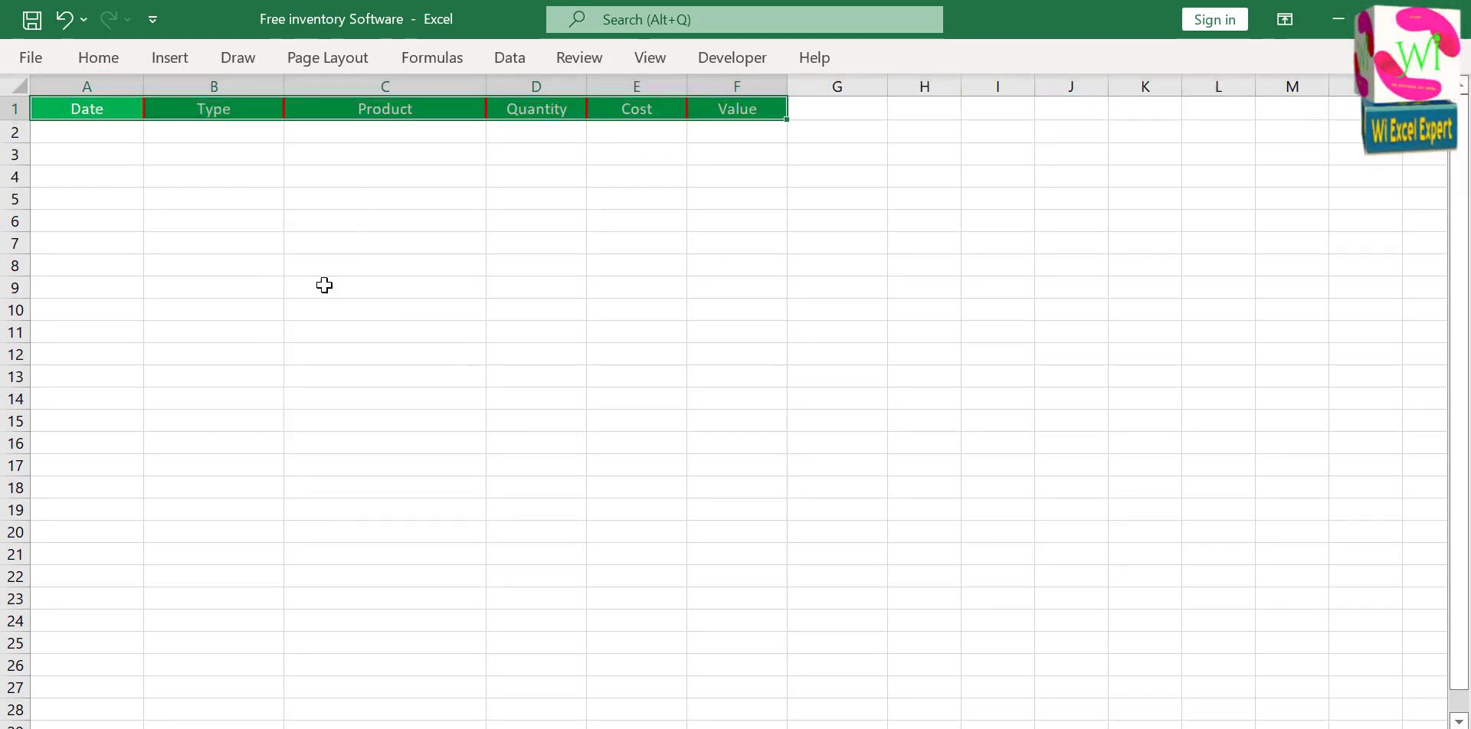
left_click(104, 60)
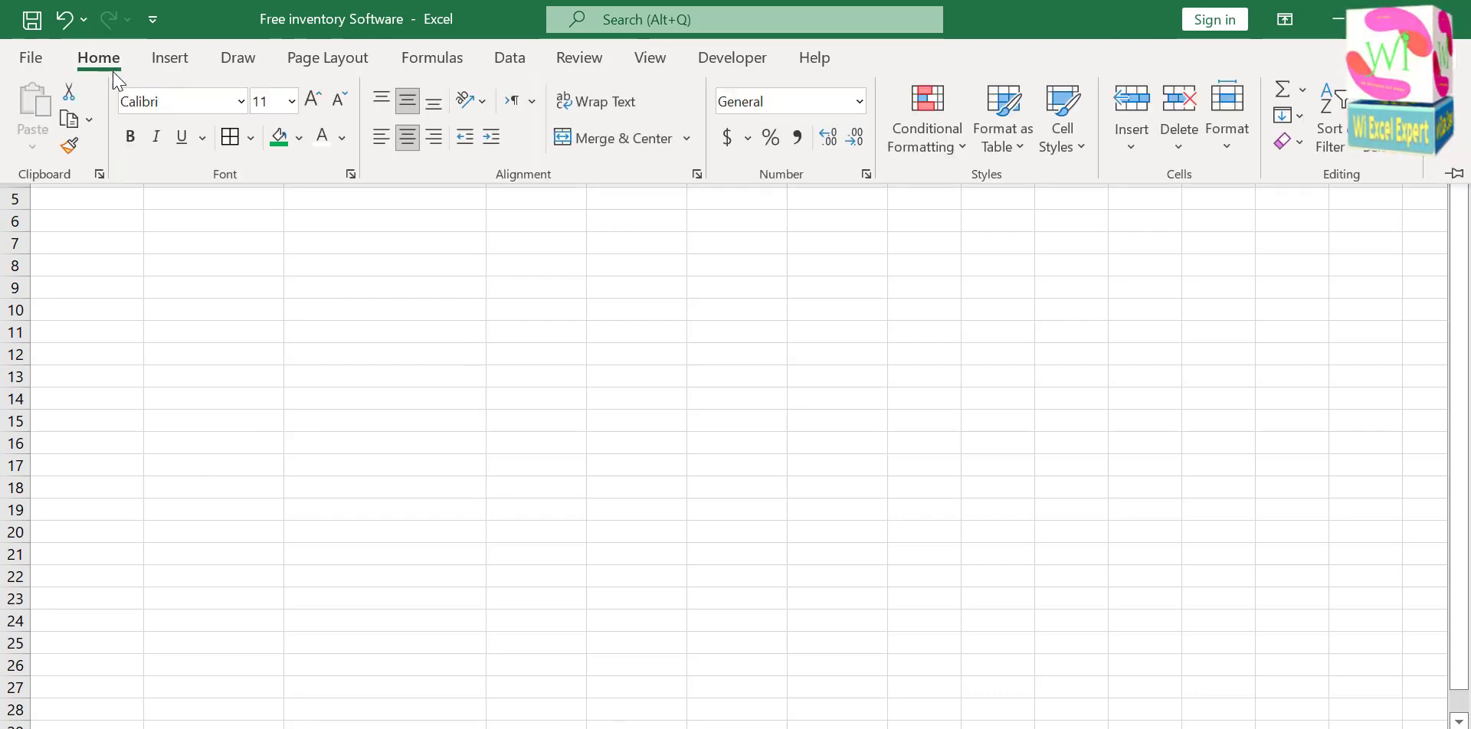
left_click(242, 102)
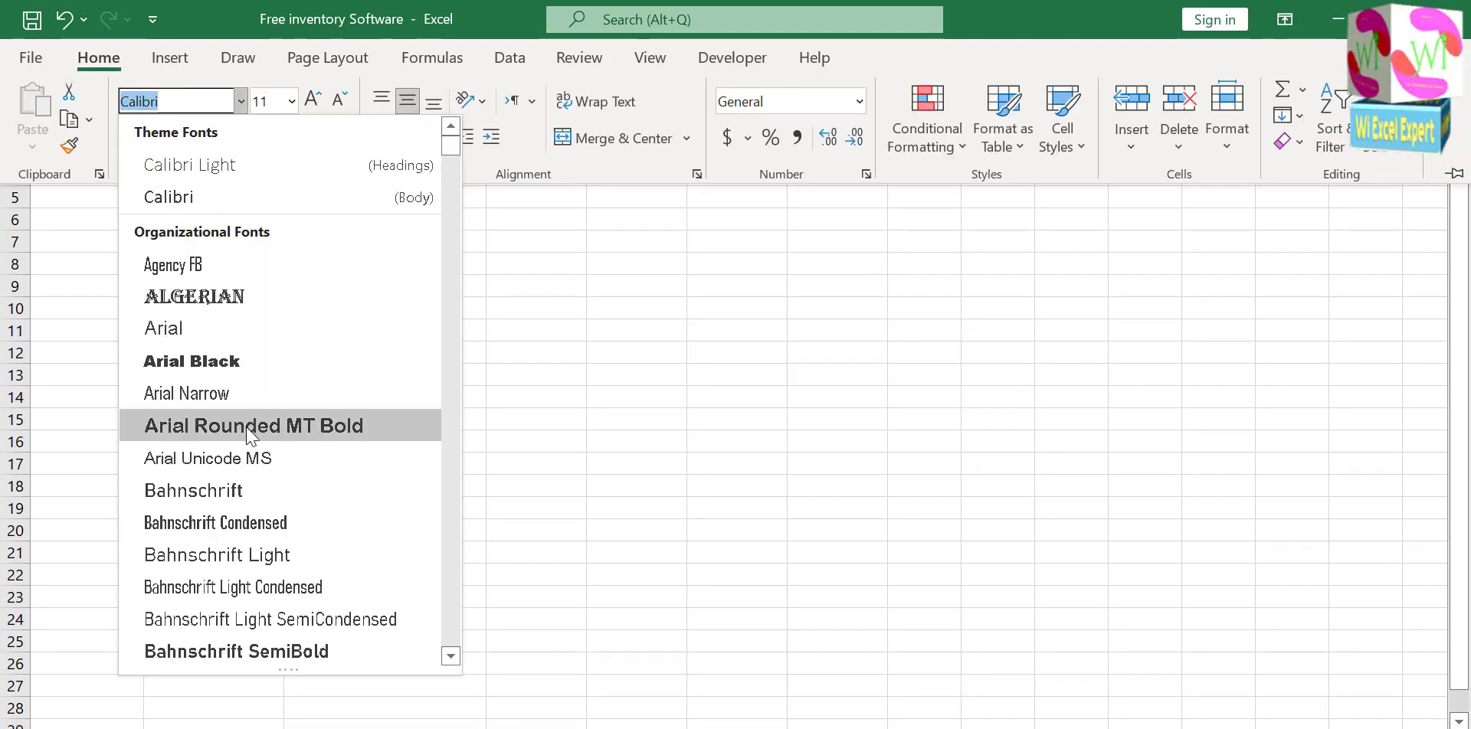
left_click(252, 435)
left_click(332, 221)
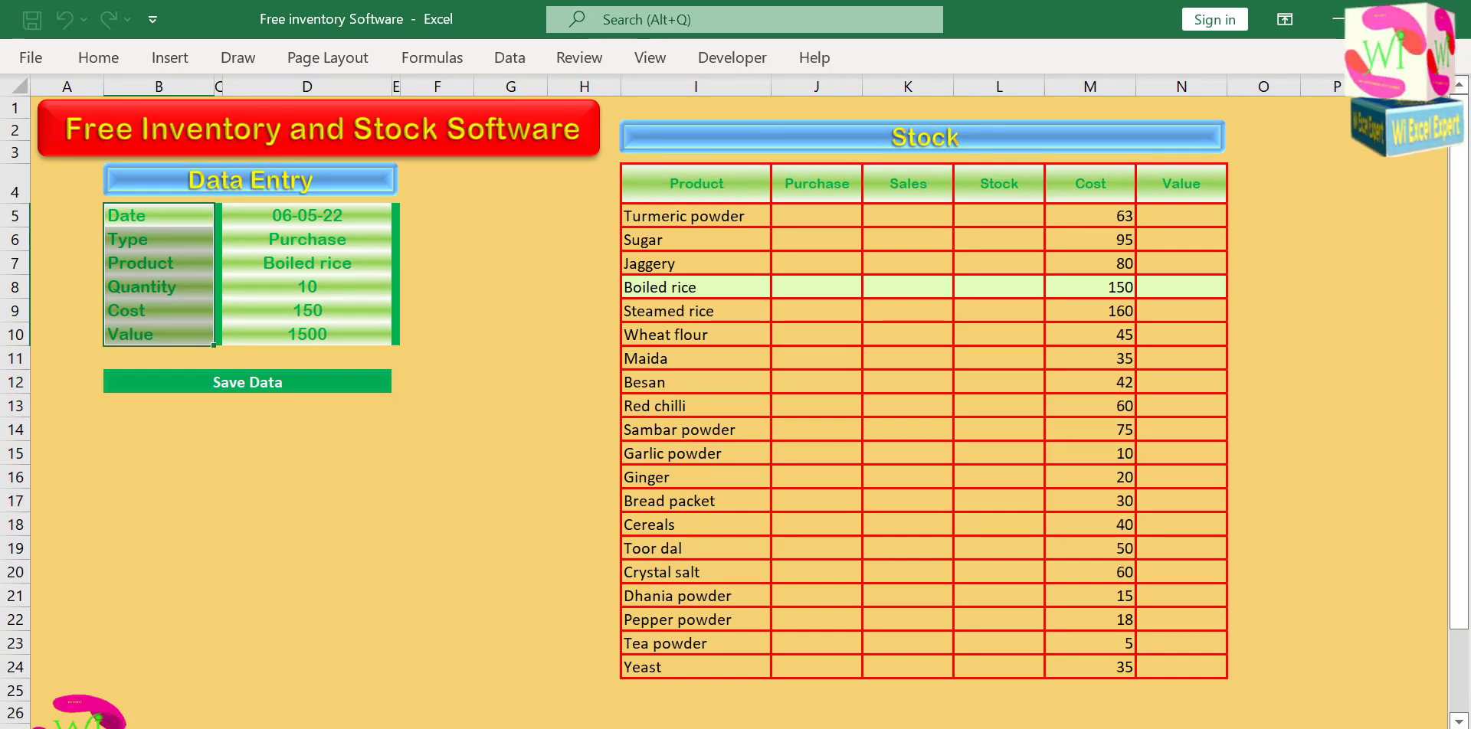
Set Product to Turmeric powder in the Data Entry form.
left_click(200, 641)
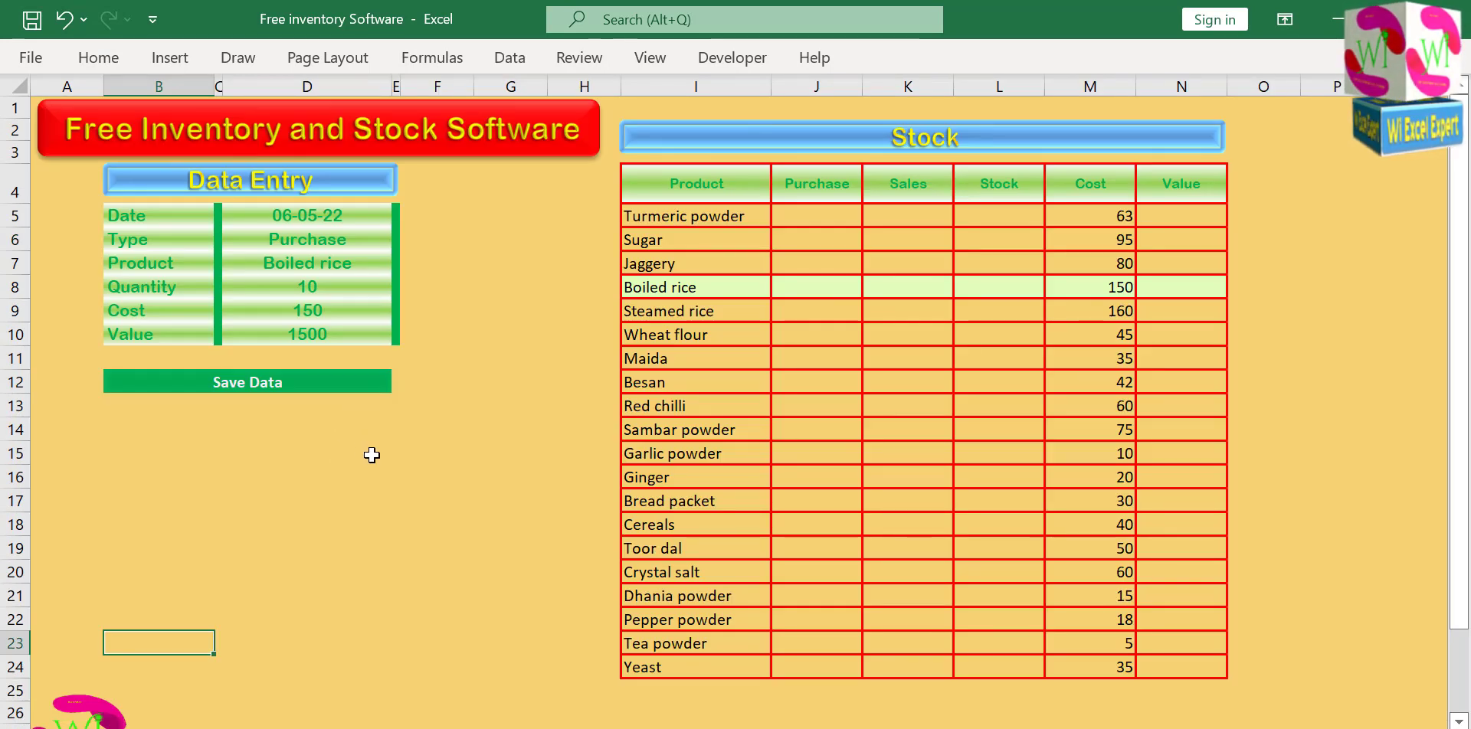
left_click(374, 454)
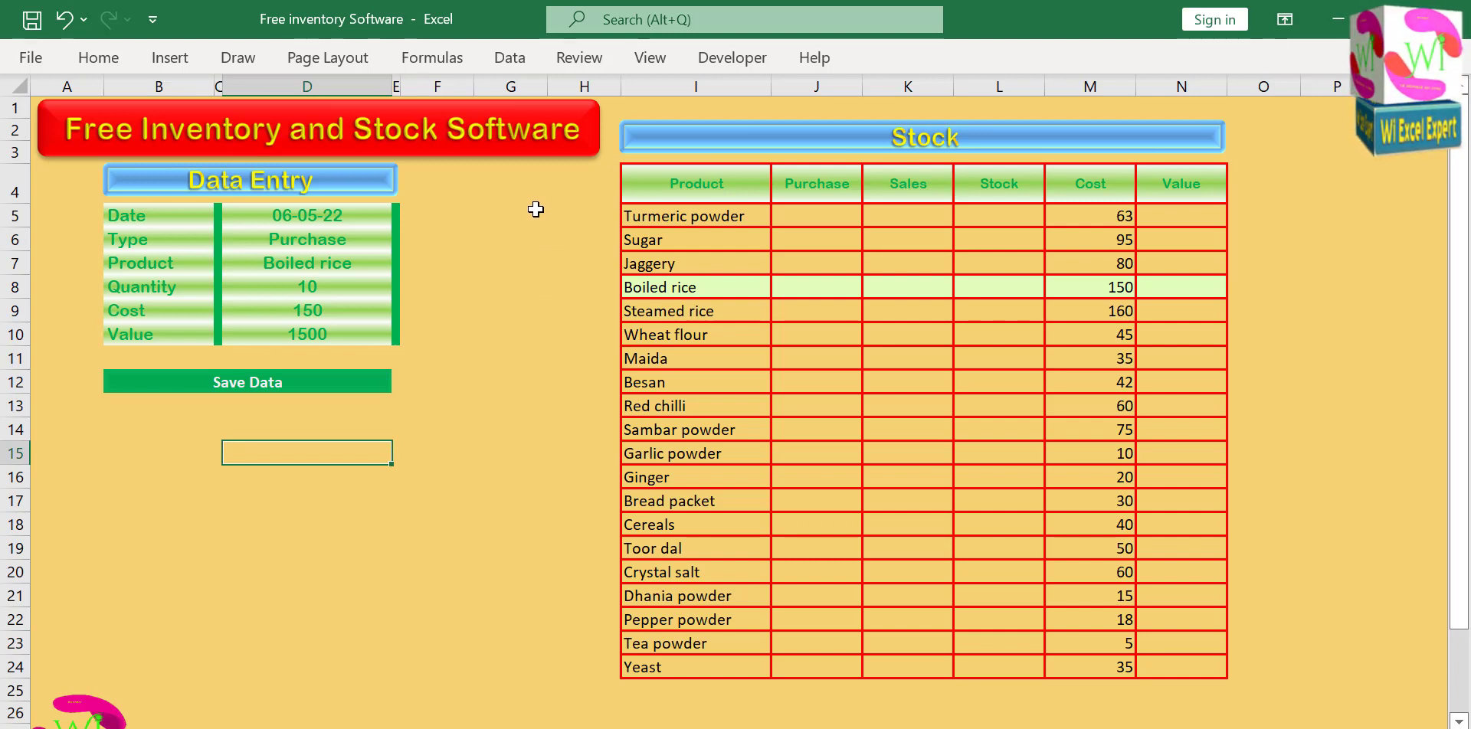
left_click(505, 227)
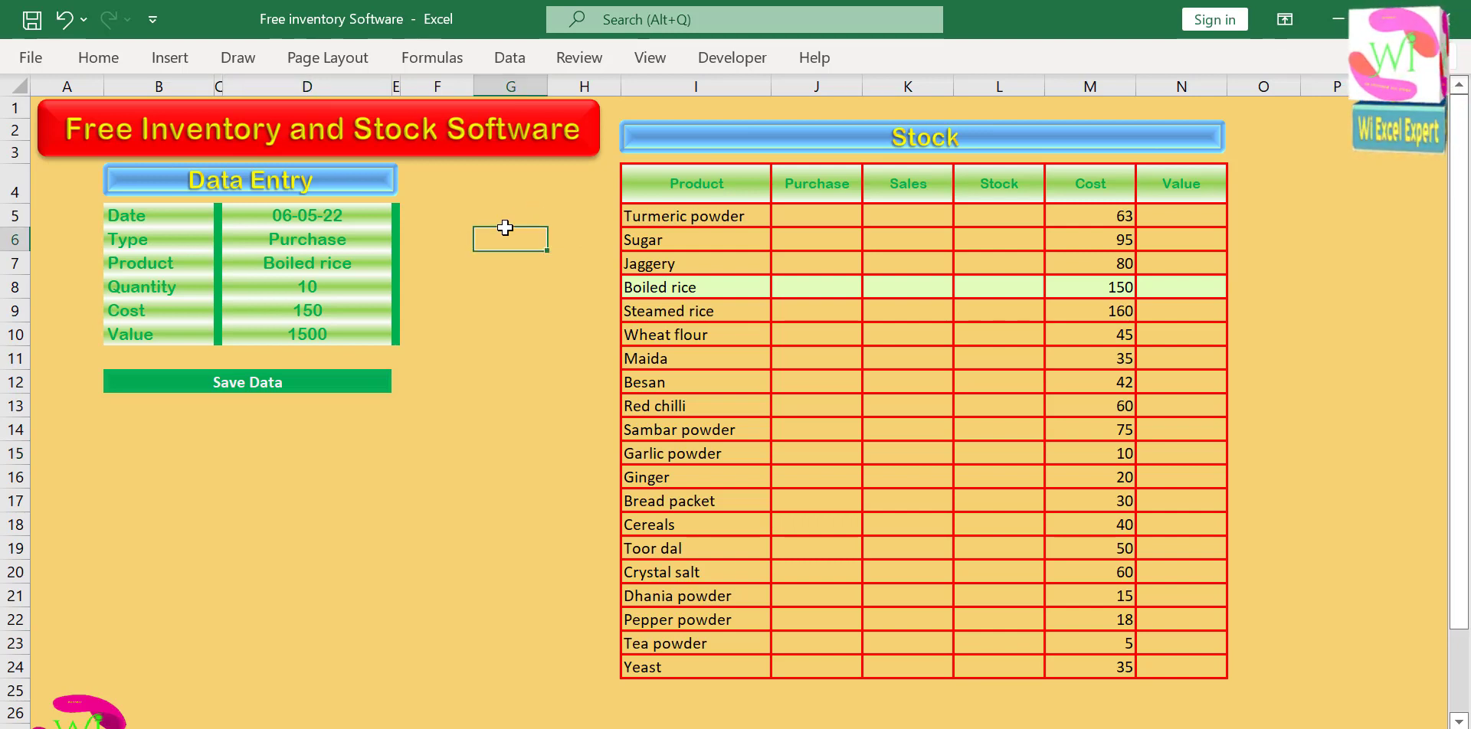
left_click(360, 260)
left_click(401, 264)
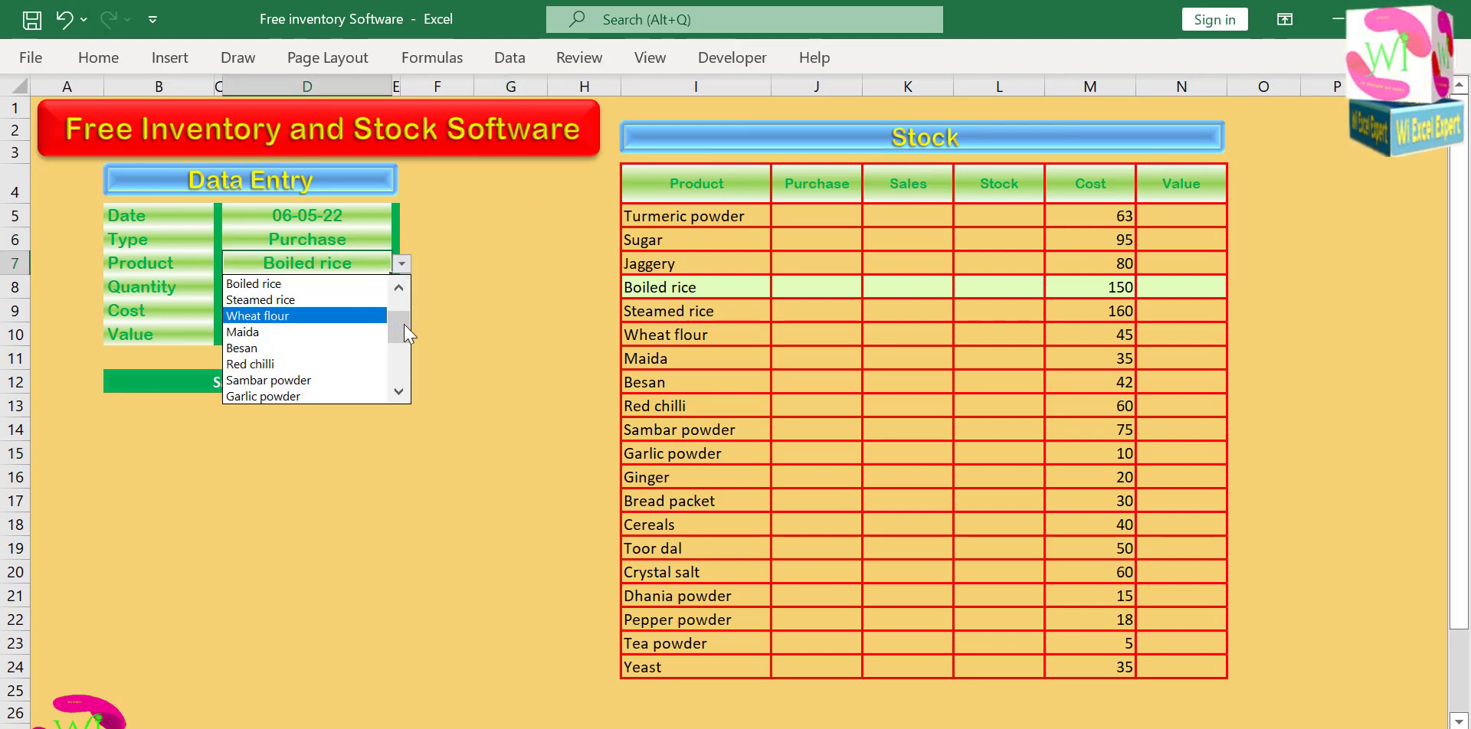
scroll(360, 318, "up", 1)
left_click(352, 294)
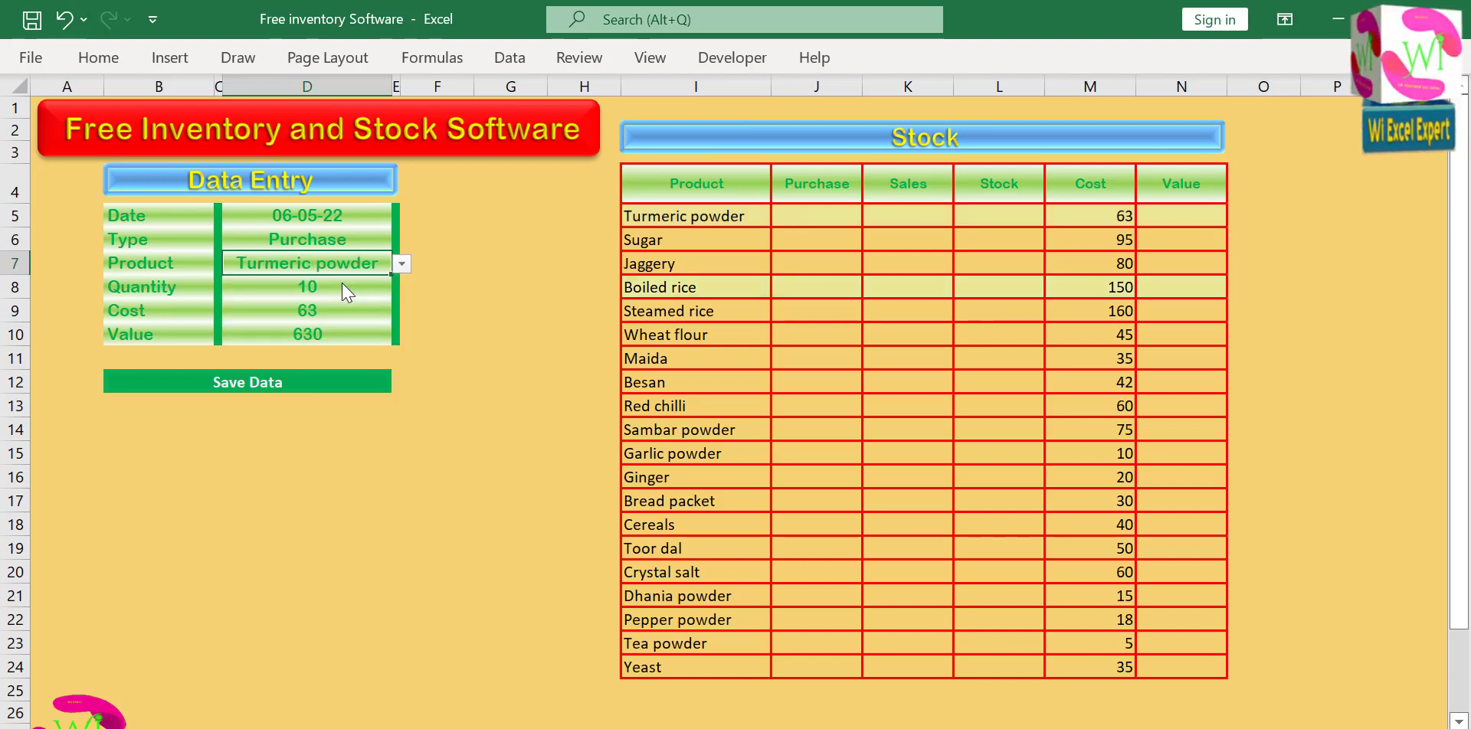
left_click(466, 300)
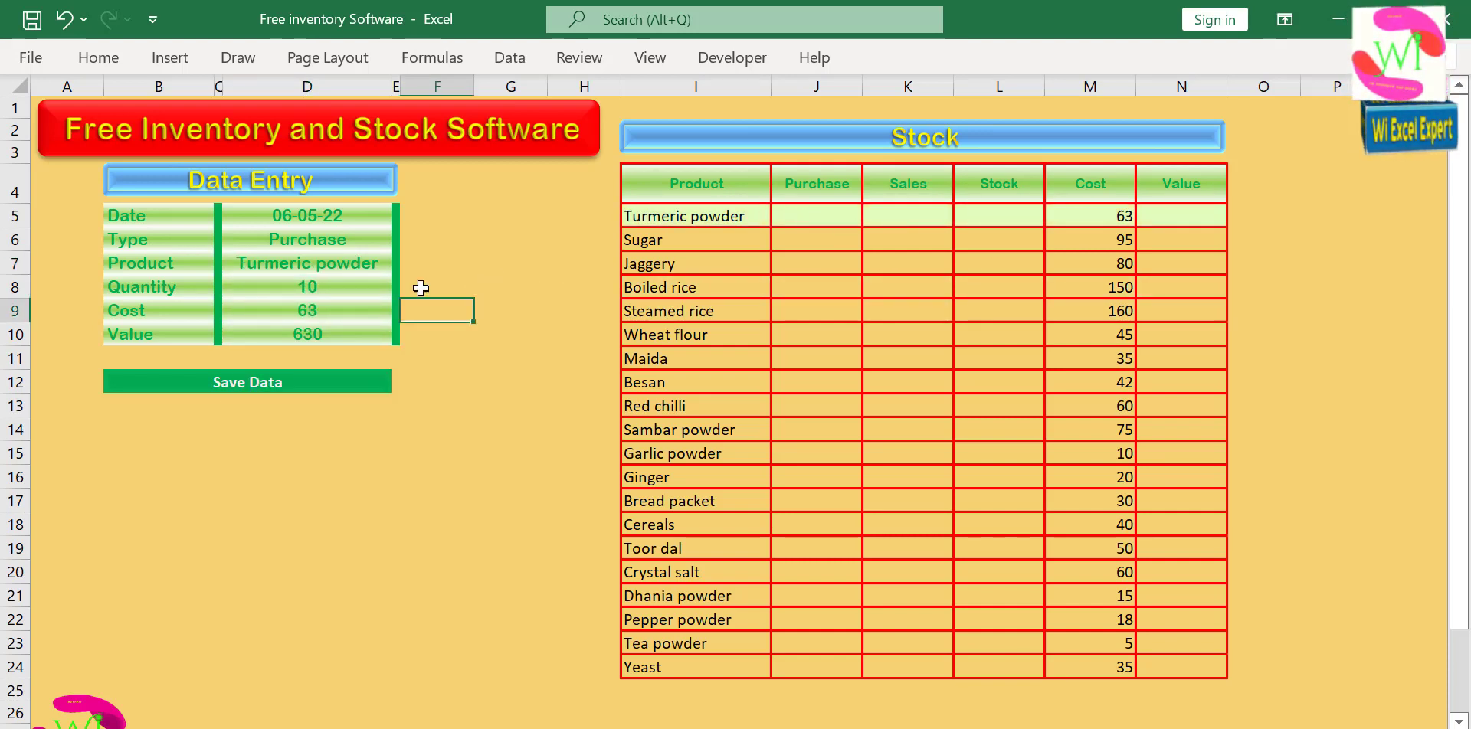
left_click(497, 256)
left_click_drag(325, 218, 323, 323)
key("ctrl+c")
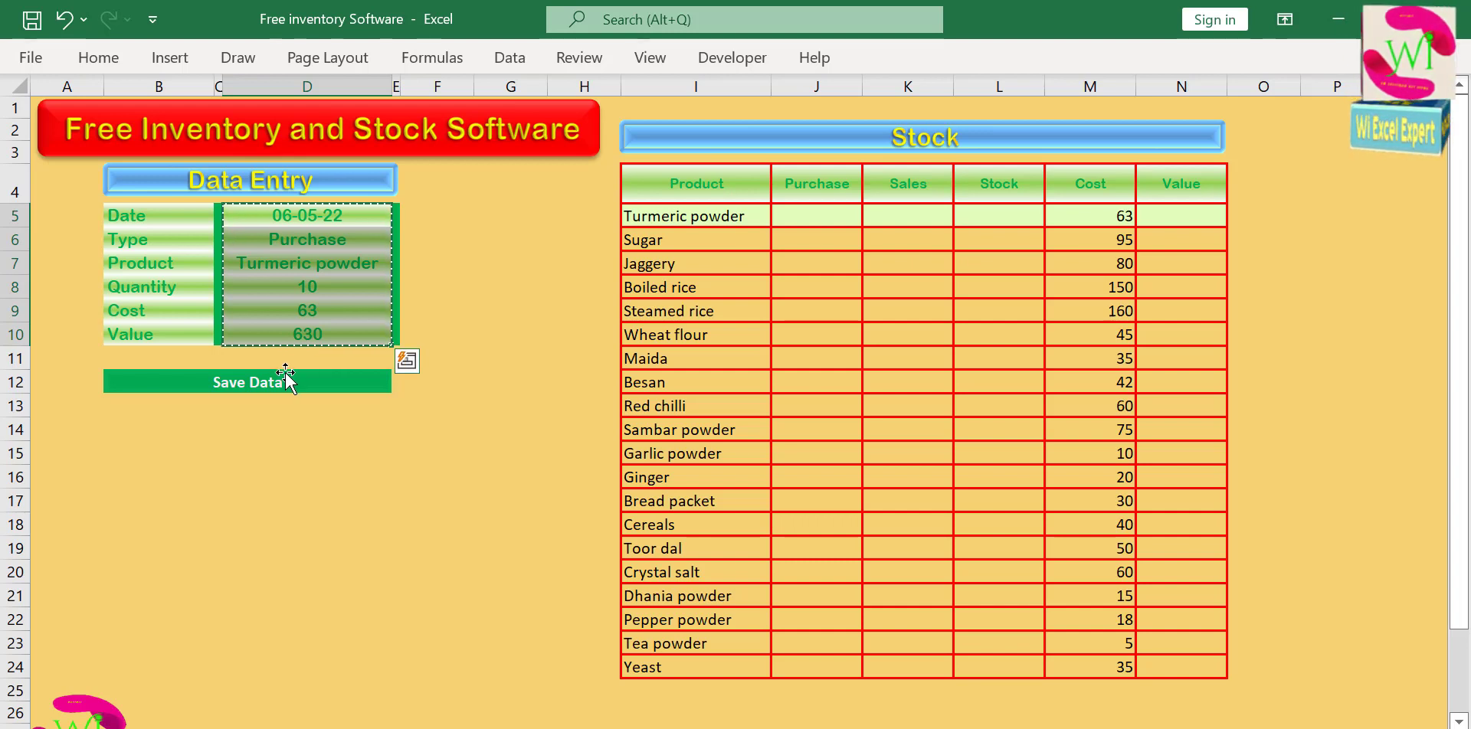
key("Escape")
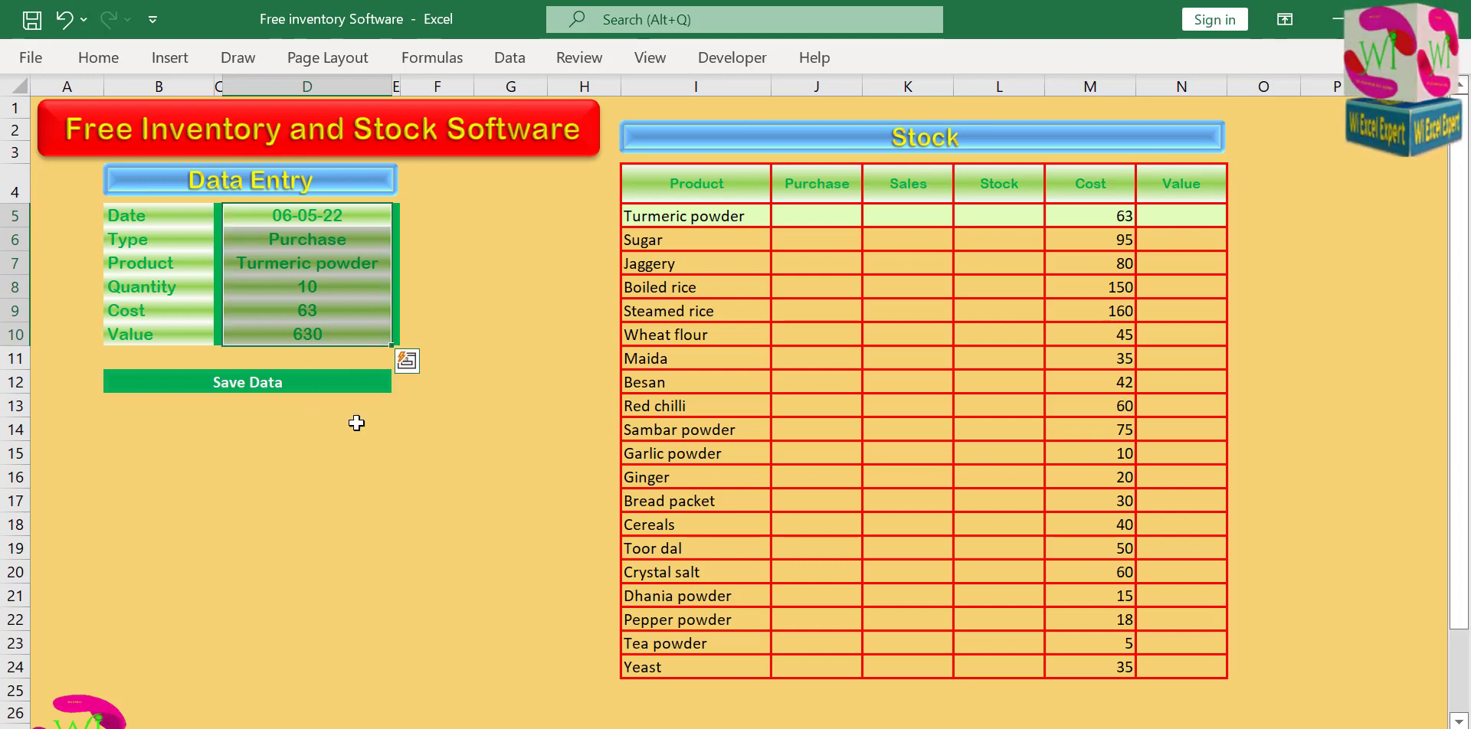
Start recording a new macro with the default name, stored in this workbook, with the form's Date entry cell selected.
left_click(432, 453)
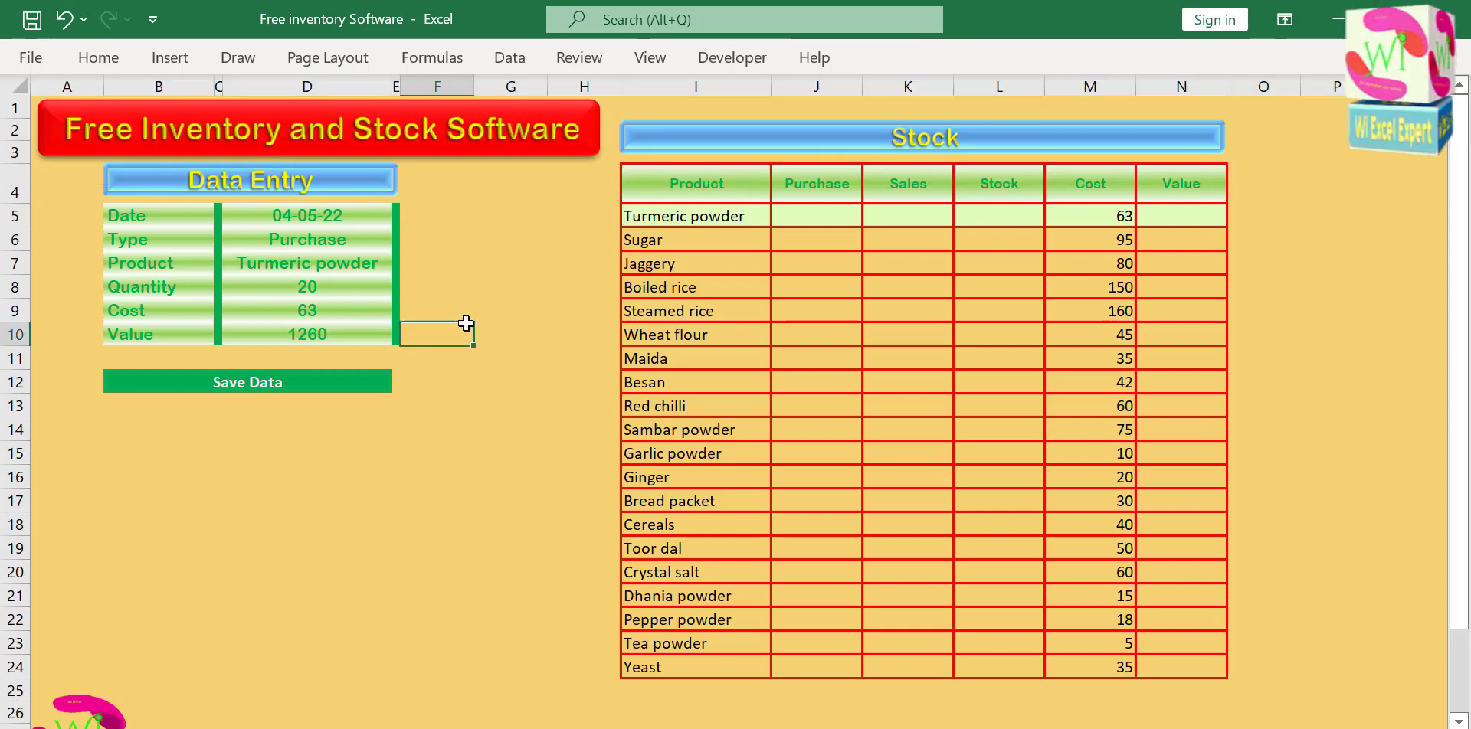
left_click(361, 214)
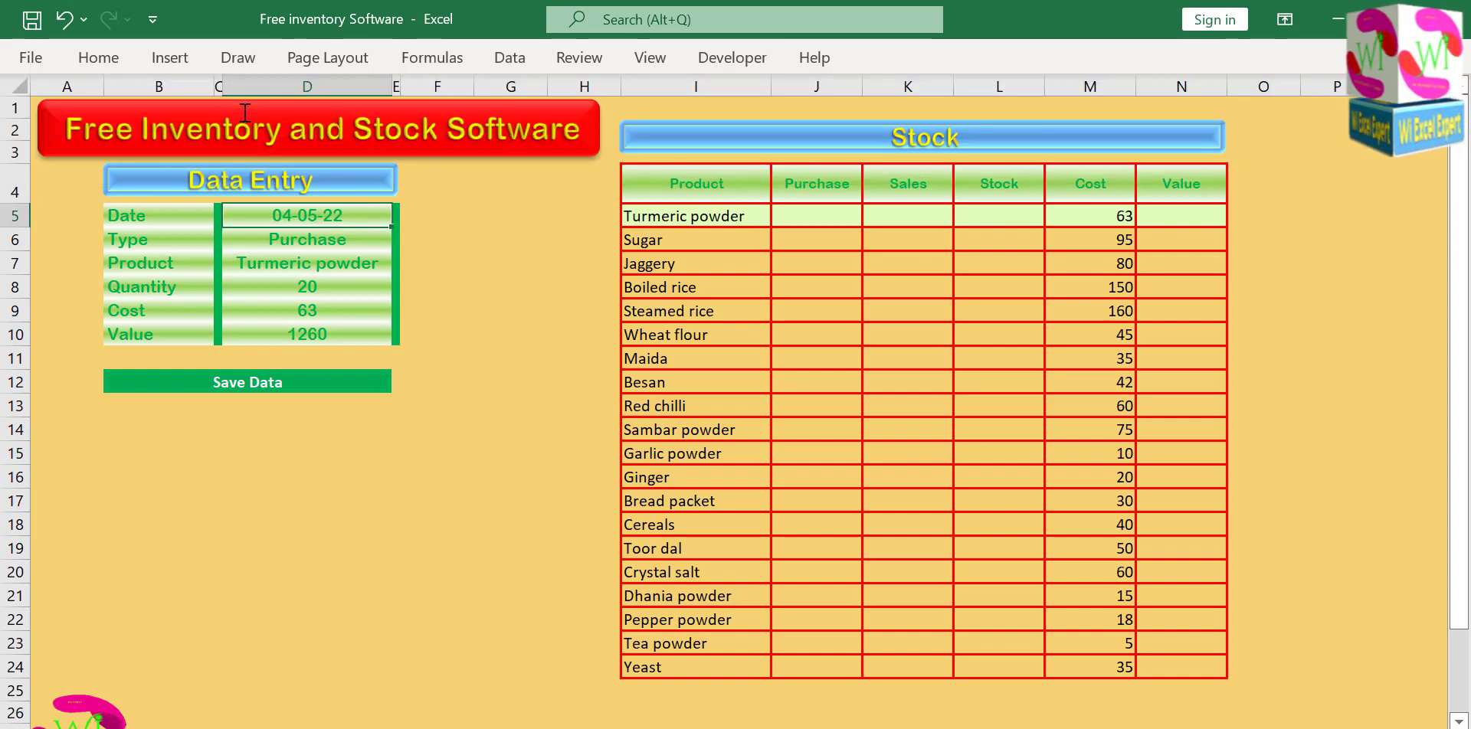
left_click(732, 58)
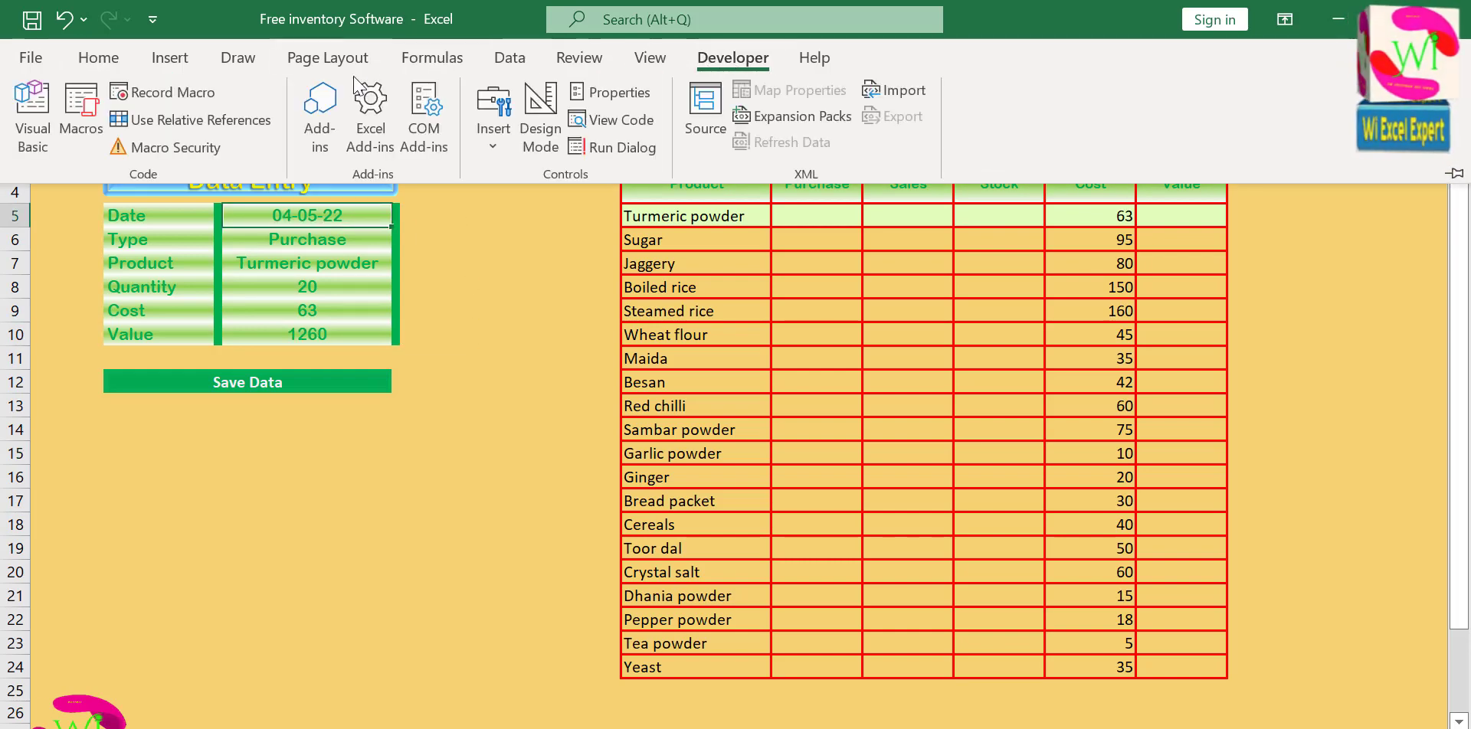
left_click(208, 98)
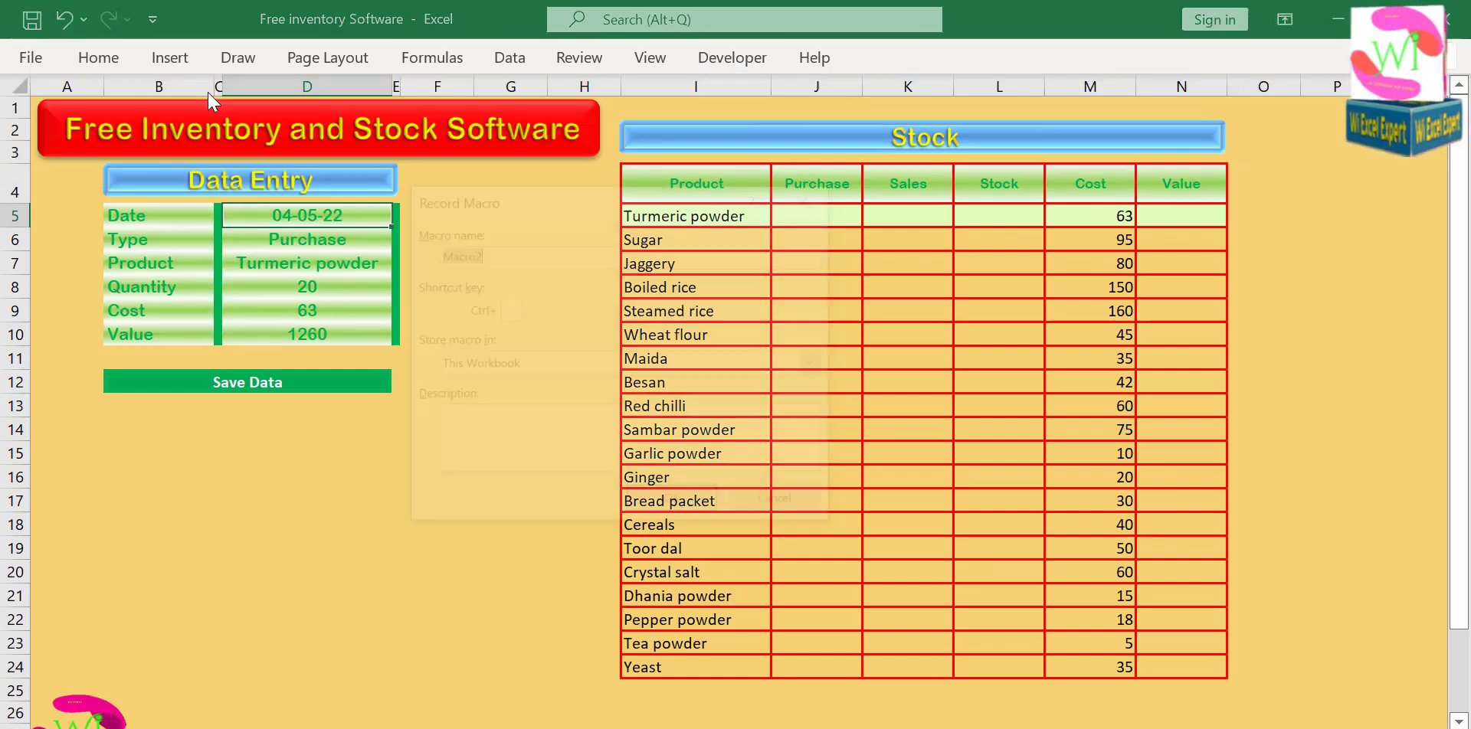
left_click(671, 507)
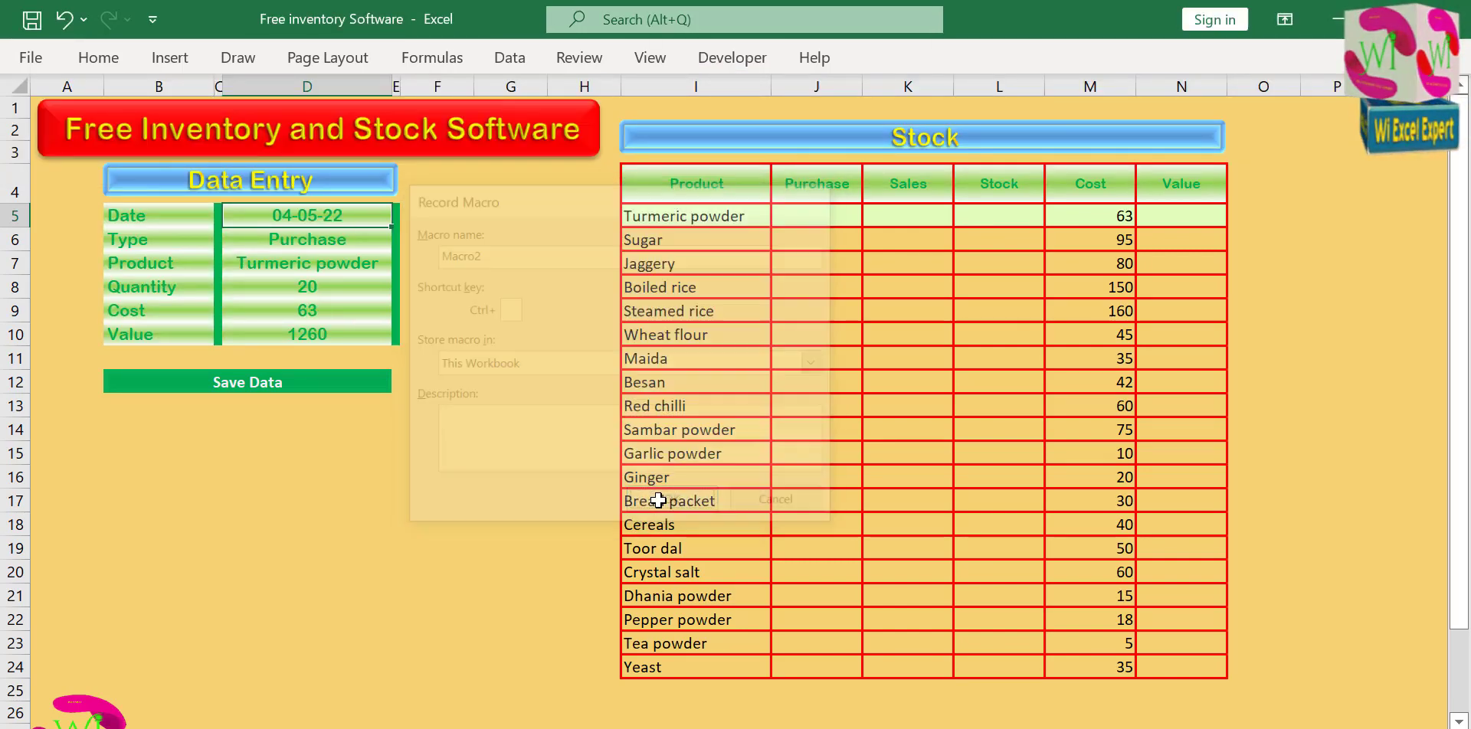
Copy the form entries in D5:D10 and go to the last filled cell of column A on the data sheet.
left_click_drag(299, 211, 301, 332)
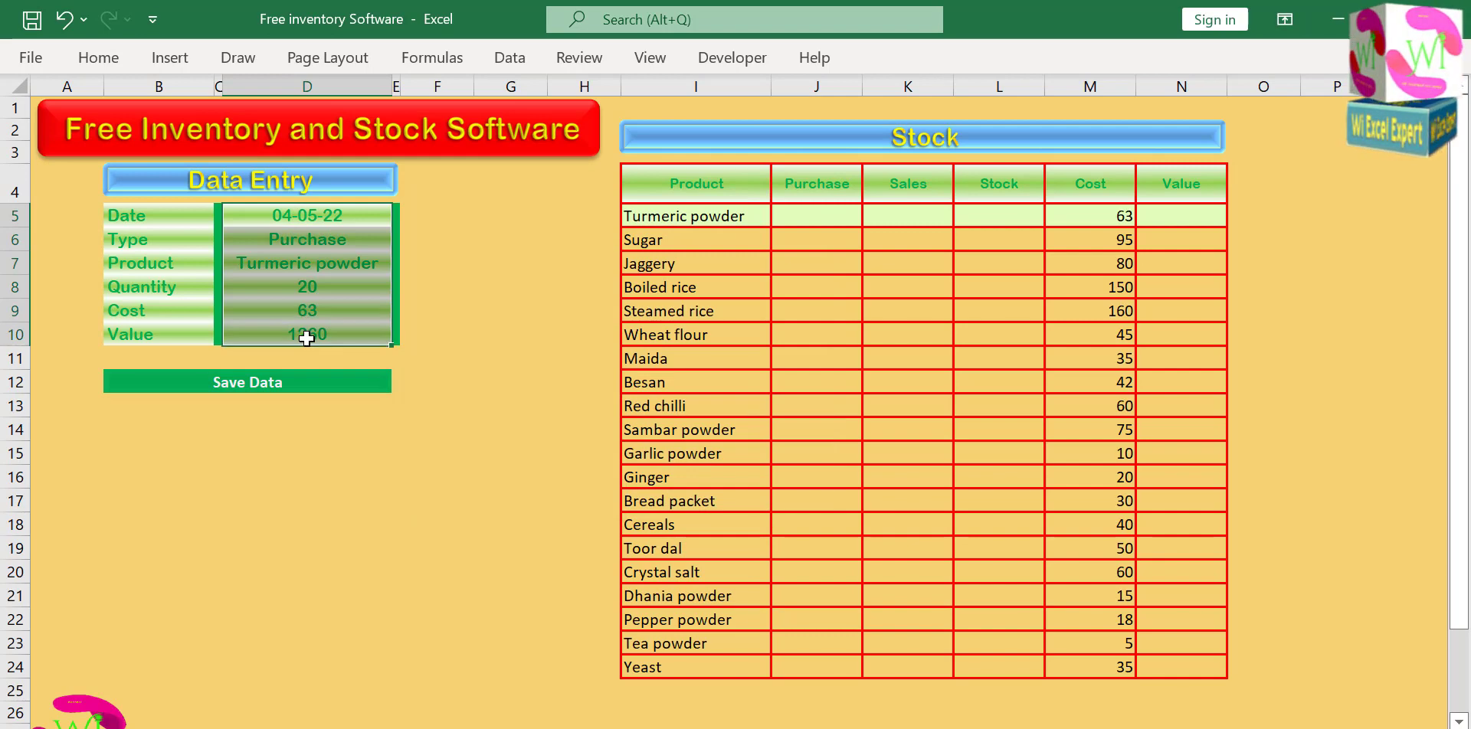
key("ctrl+c")
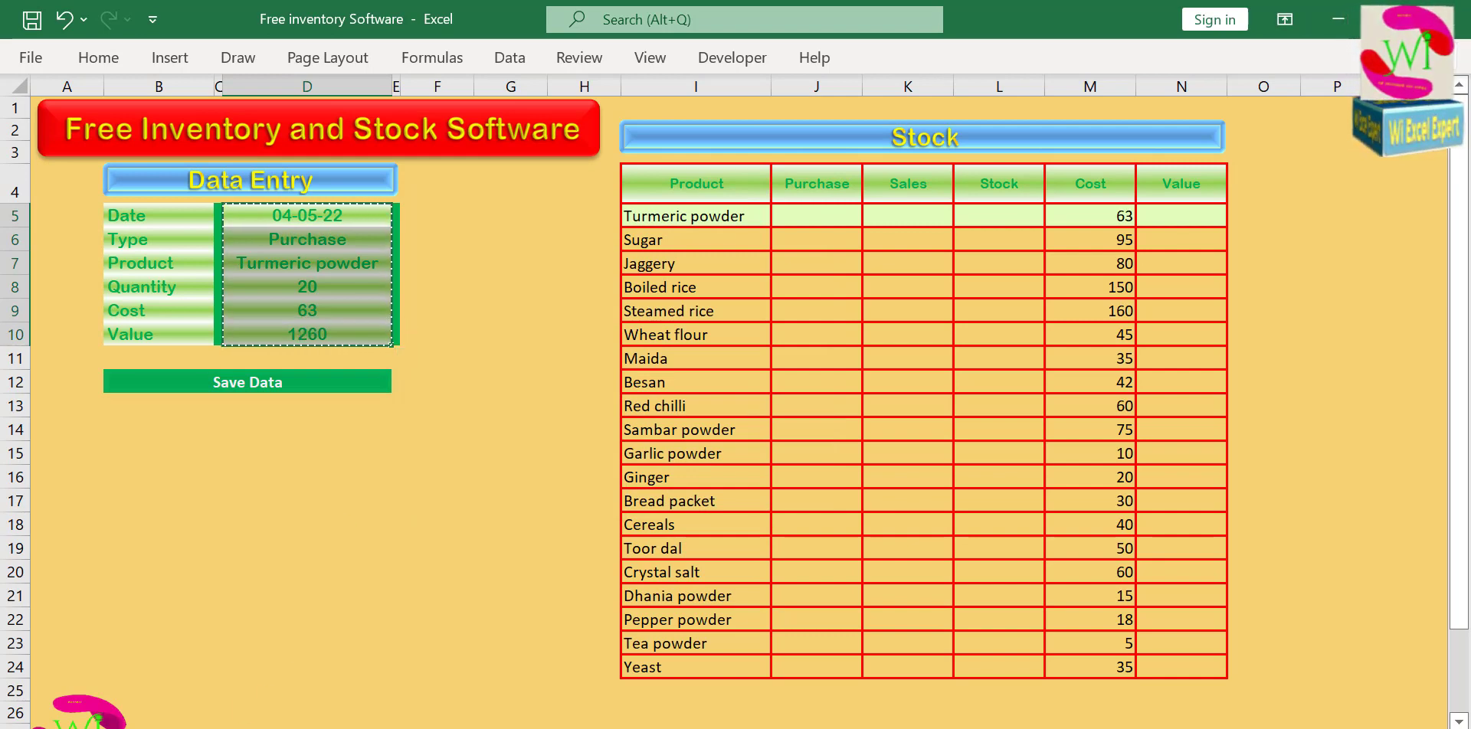
key("ctrl+Page_Down")
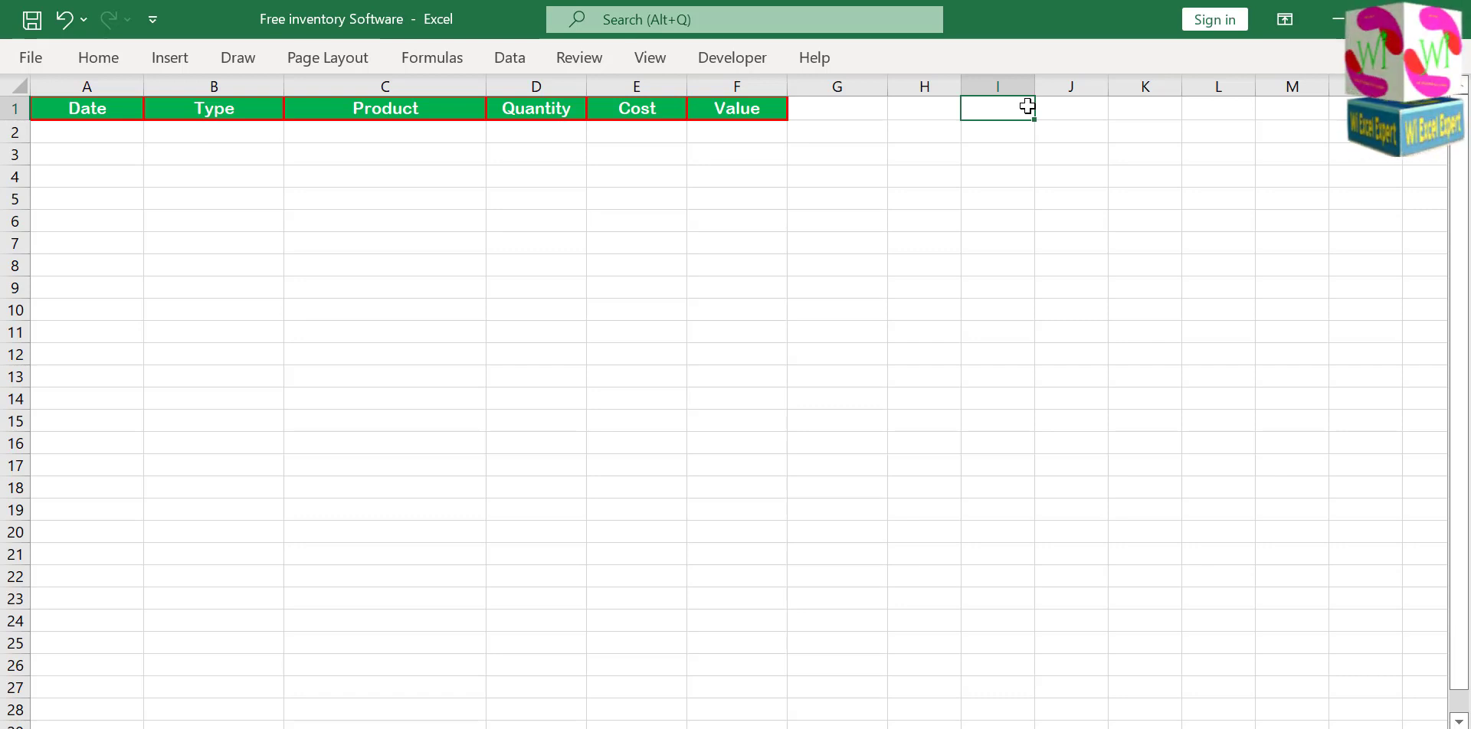
key("ctrl+Down")
key("ctrl+Left")
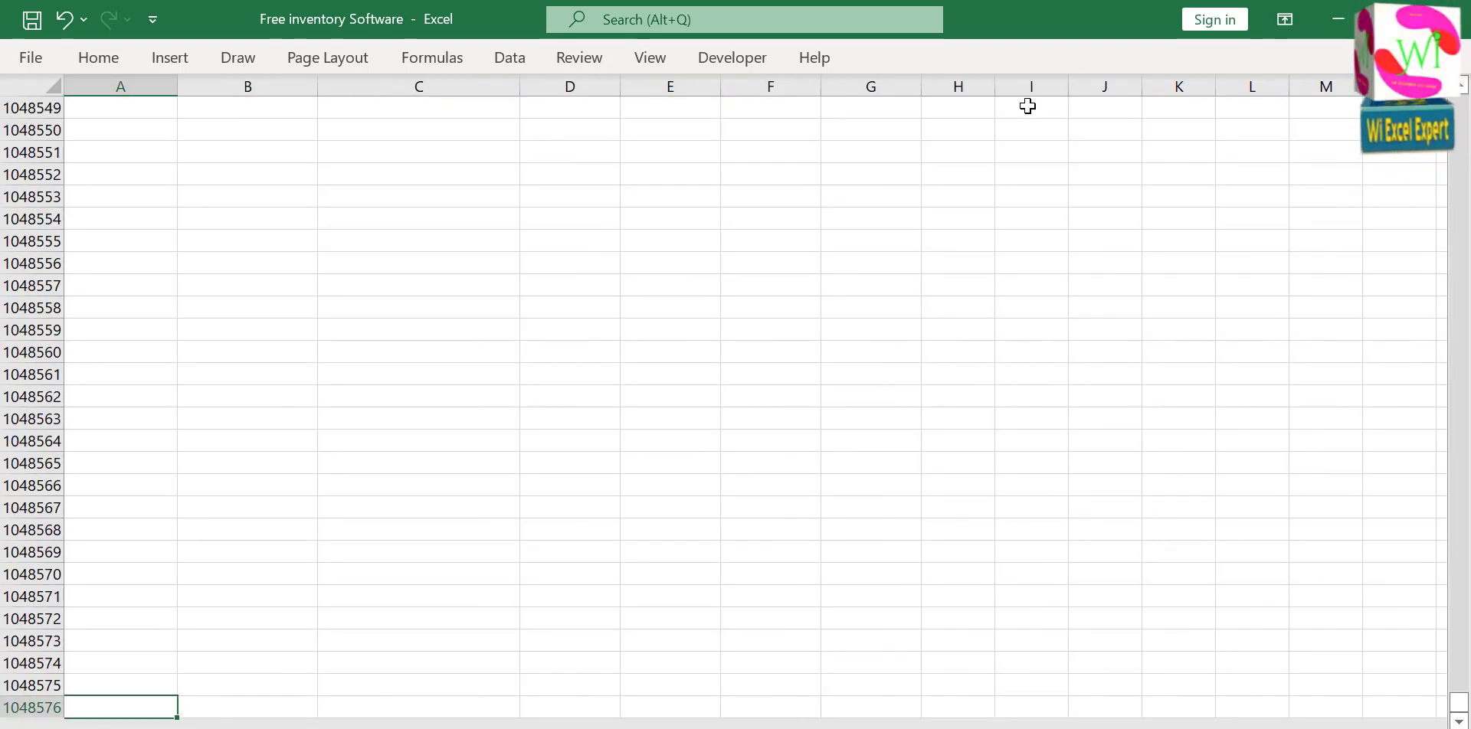
key("ctrl+Up")
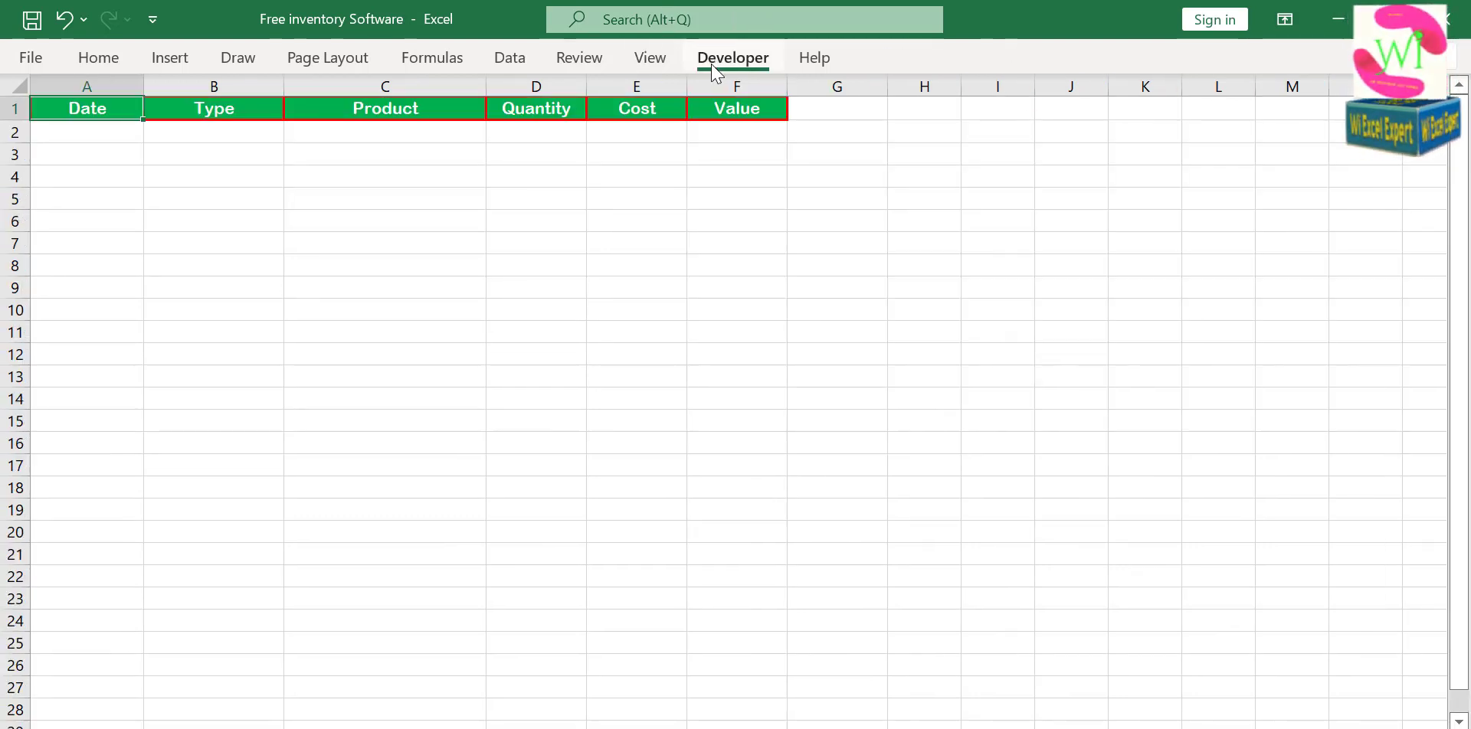
Turn on relative references for the macro being recorded.
left_click(714, 72)
left_click(212, 128)
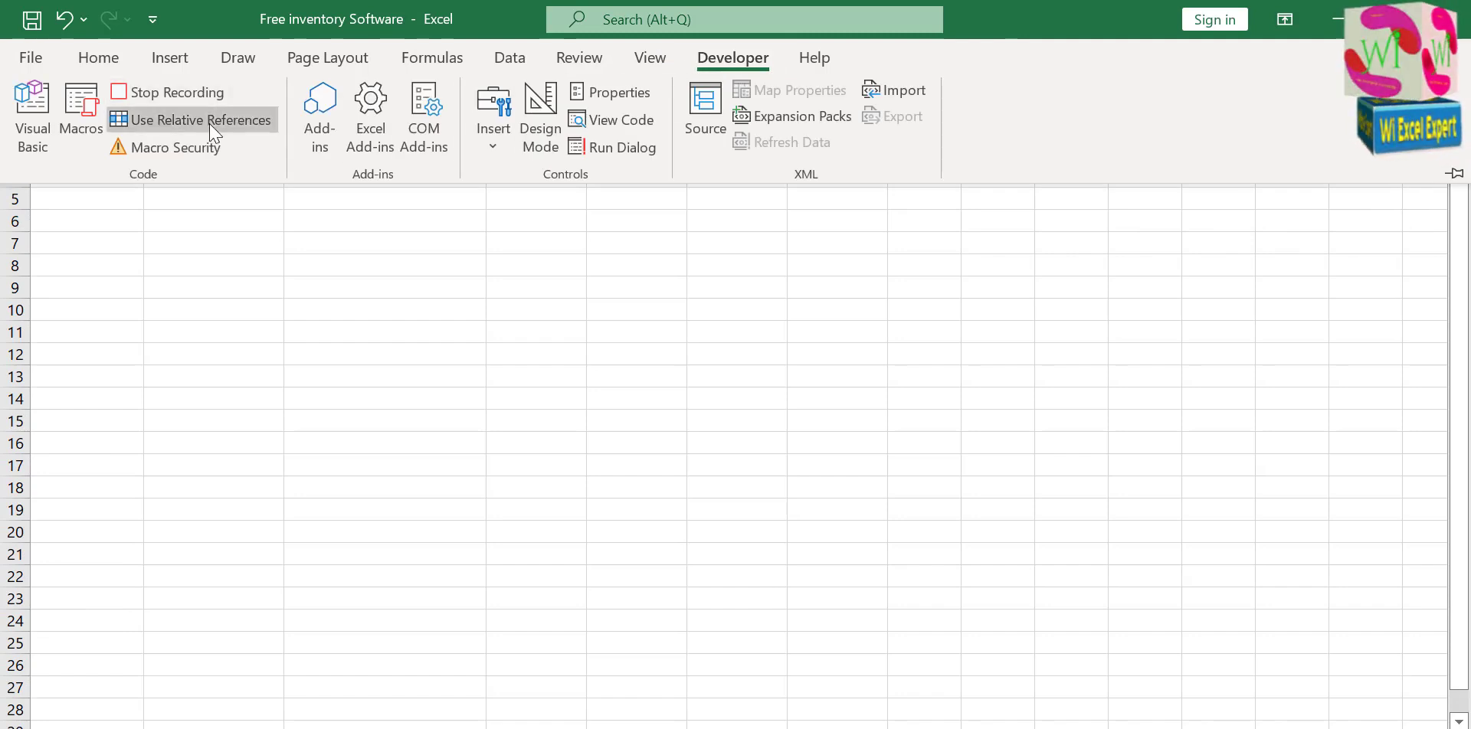
left_click(220, 216)
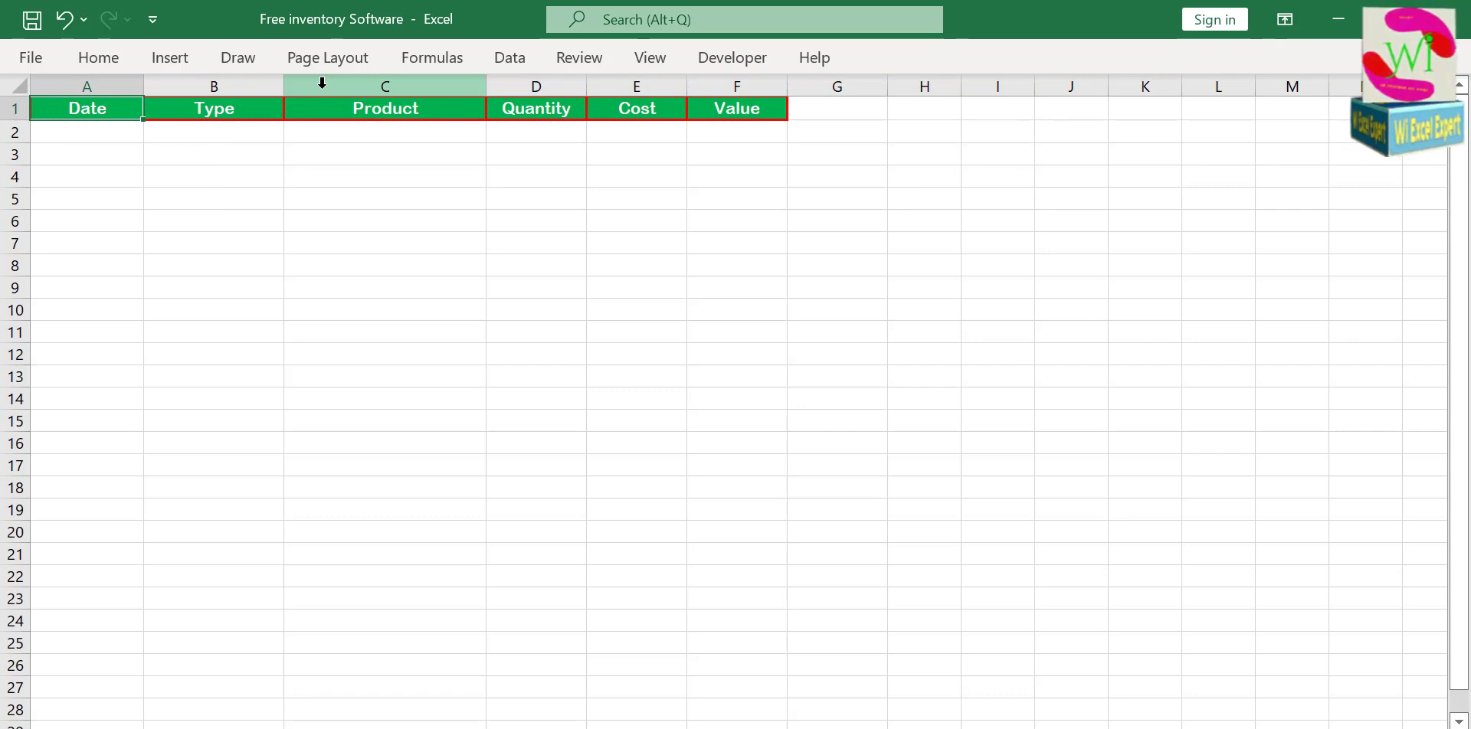
Paste the copied form entries into row 2 of the data sheet, starting at A2, as transposed values.
key("Down")
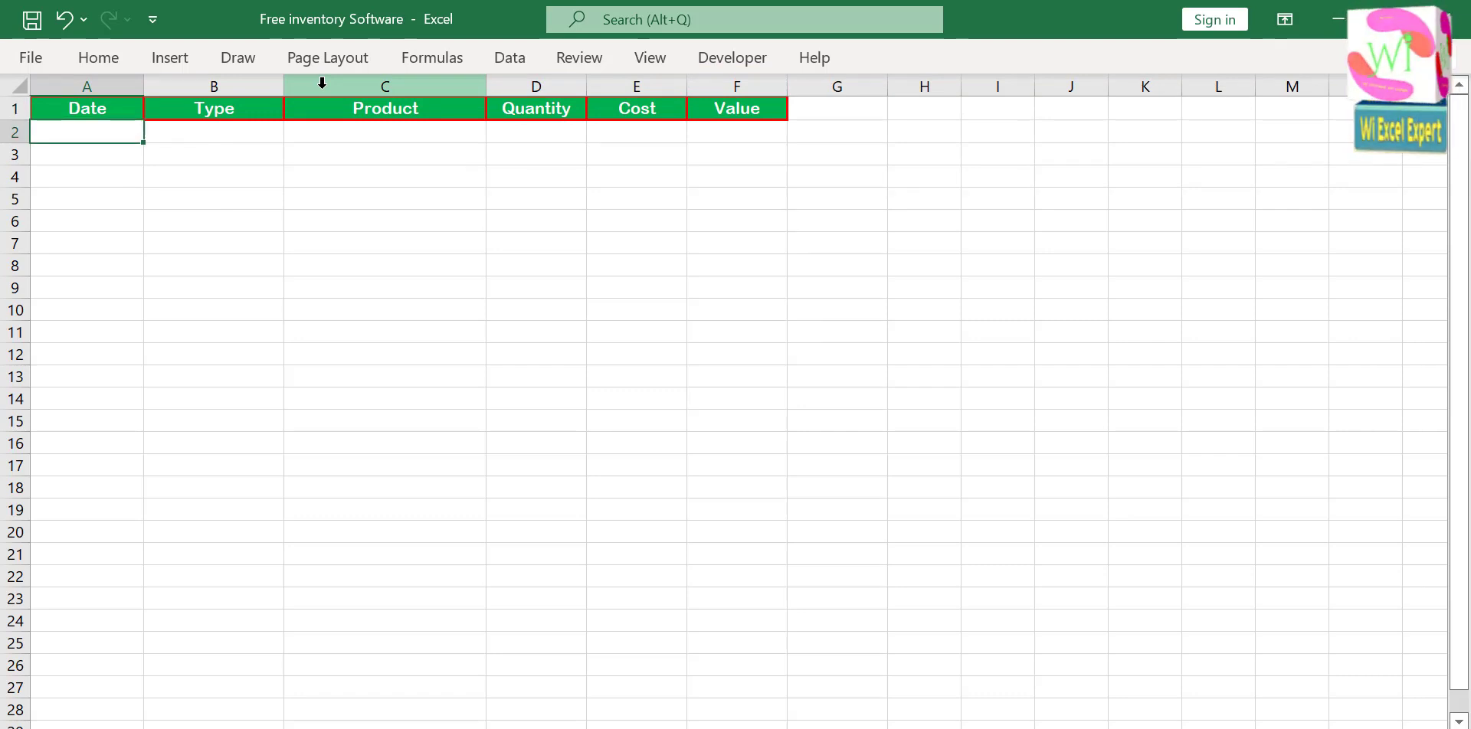
key("ctrl+alt+v")
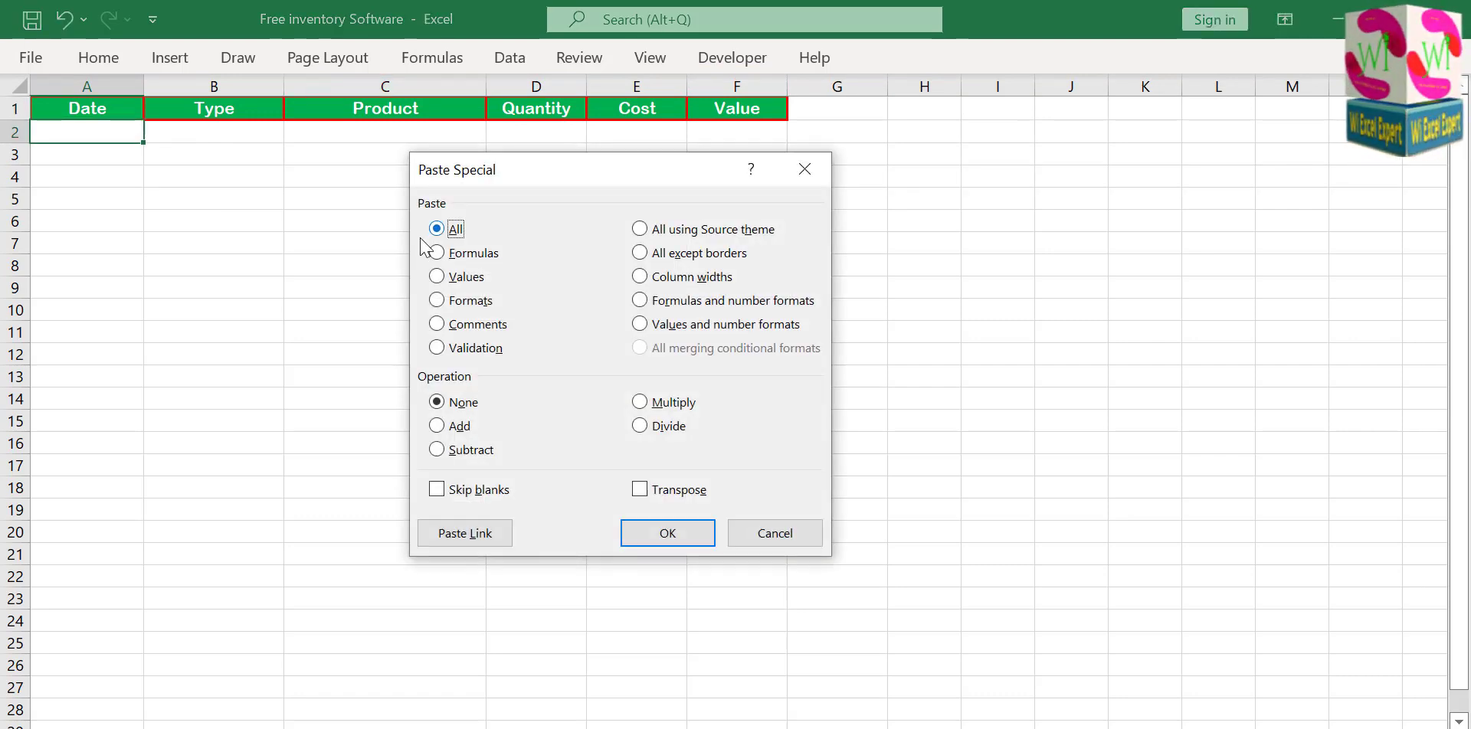
left_click(437, 276)
left_click(638, 488)
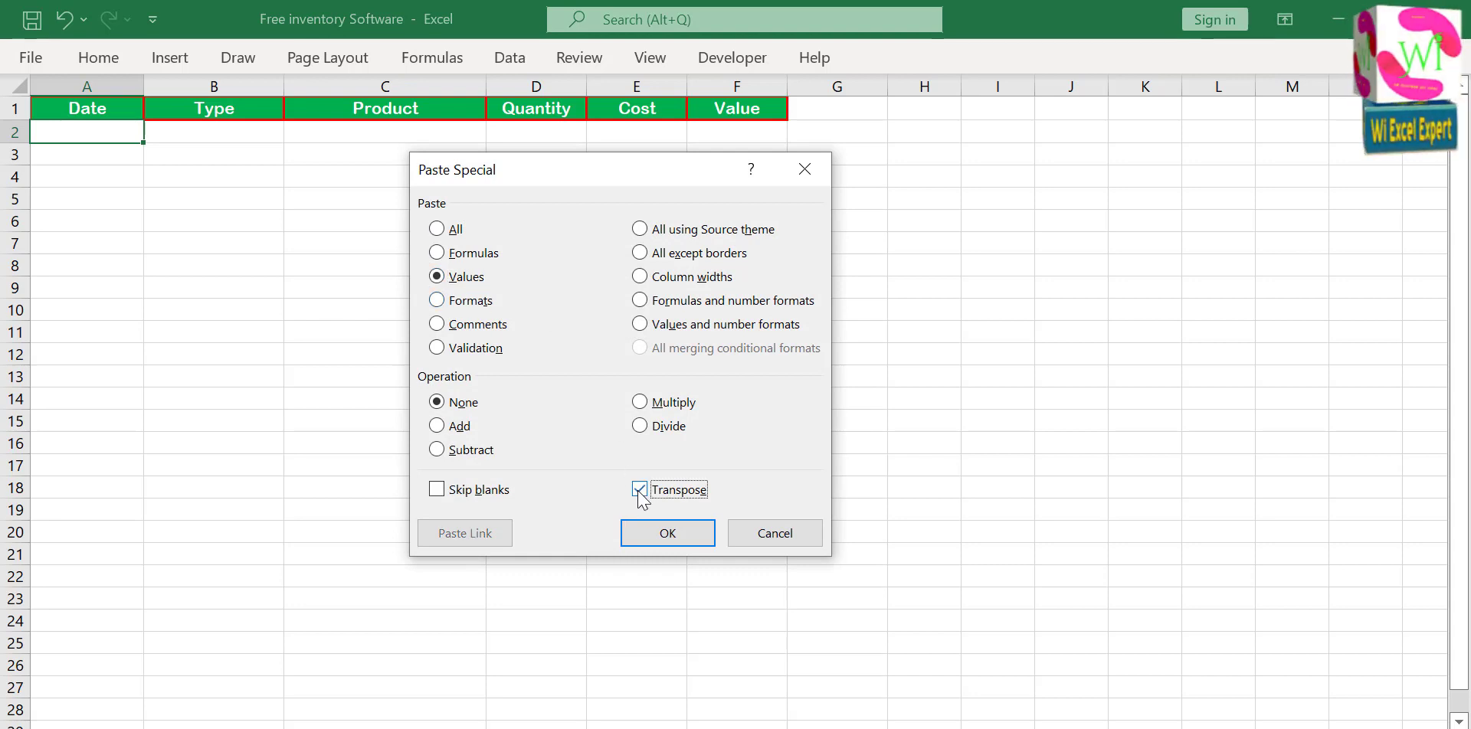
left_click(667, 533)
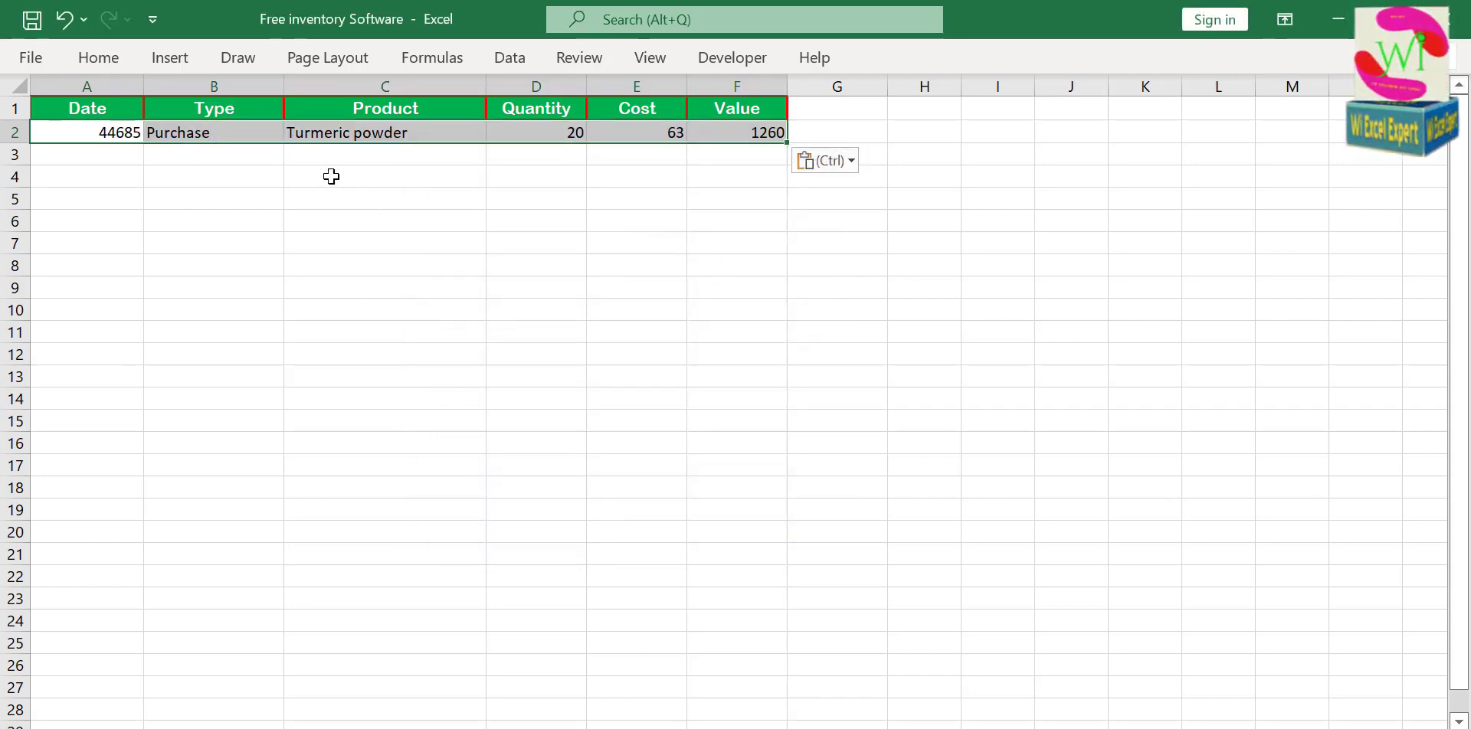
Add red borders to the pasted row A2:F2 and format its date in A2 as Short Date.
left_click(106, 60)
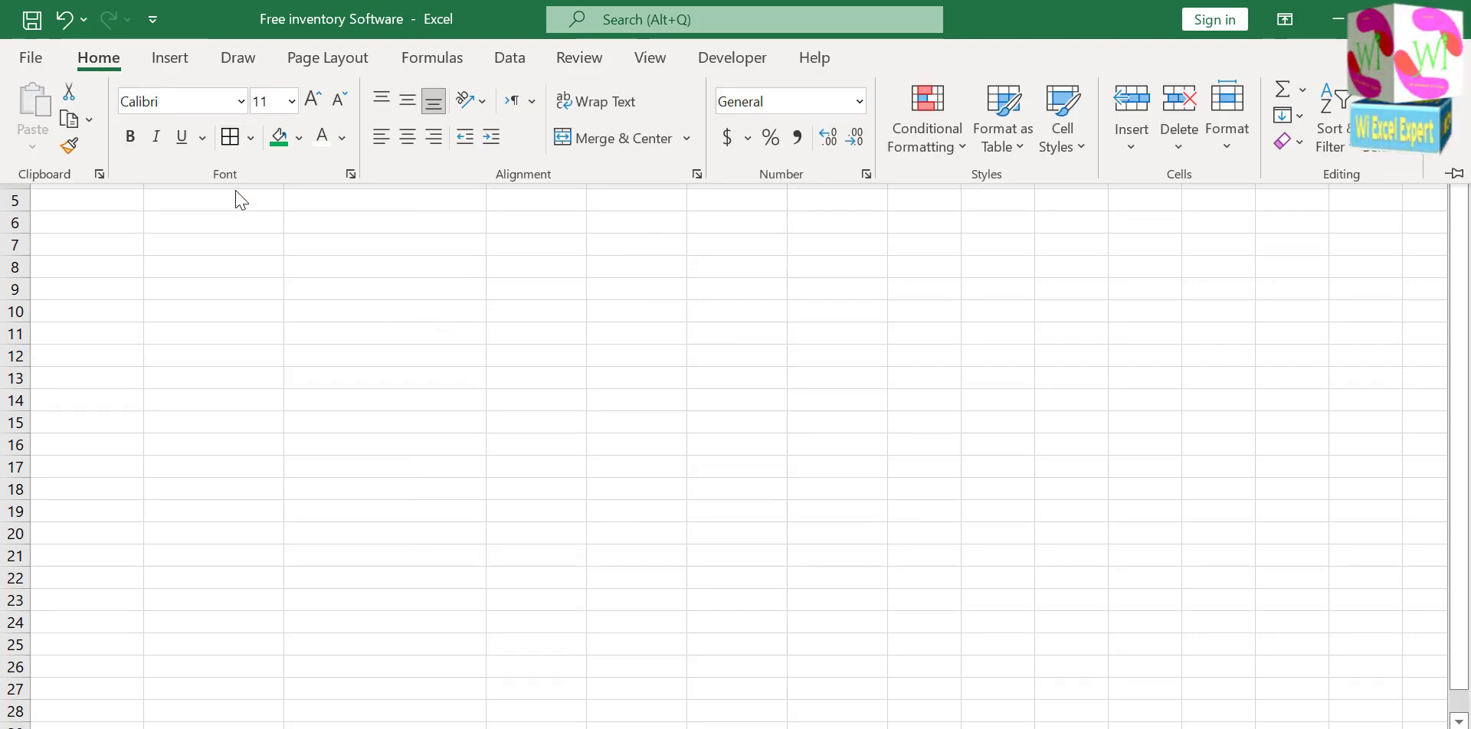
left_click(228, 208)
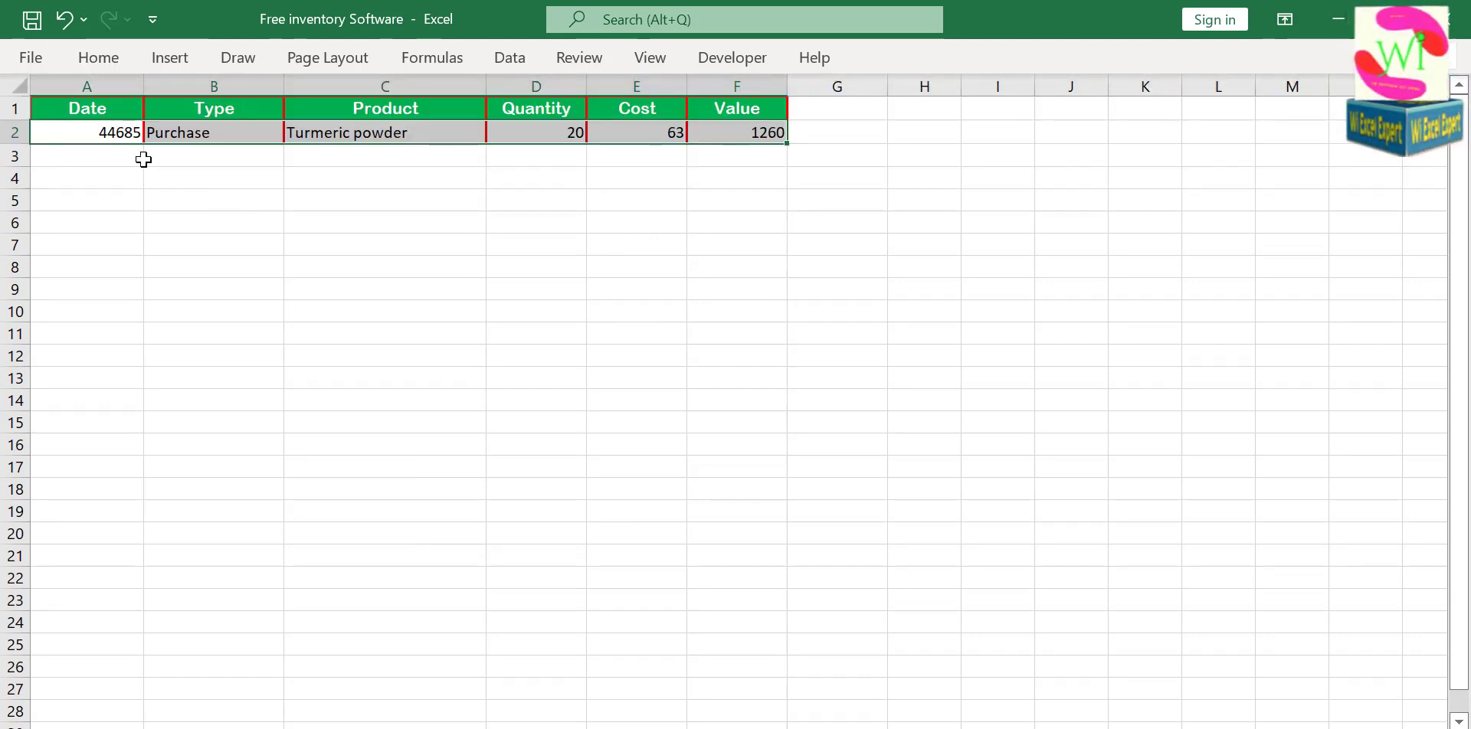
left_click(112, 131)
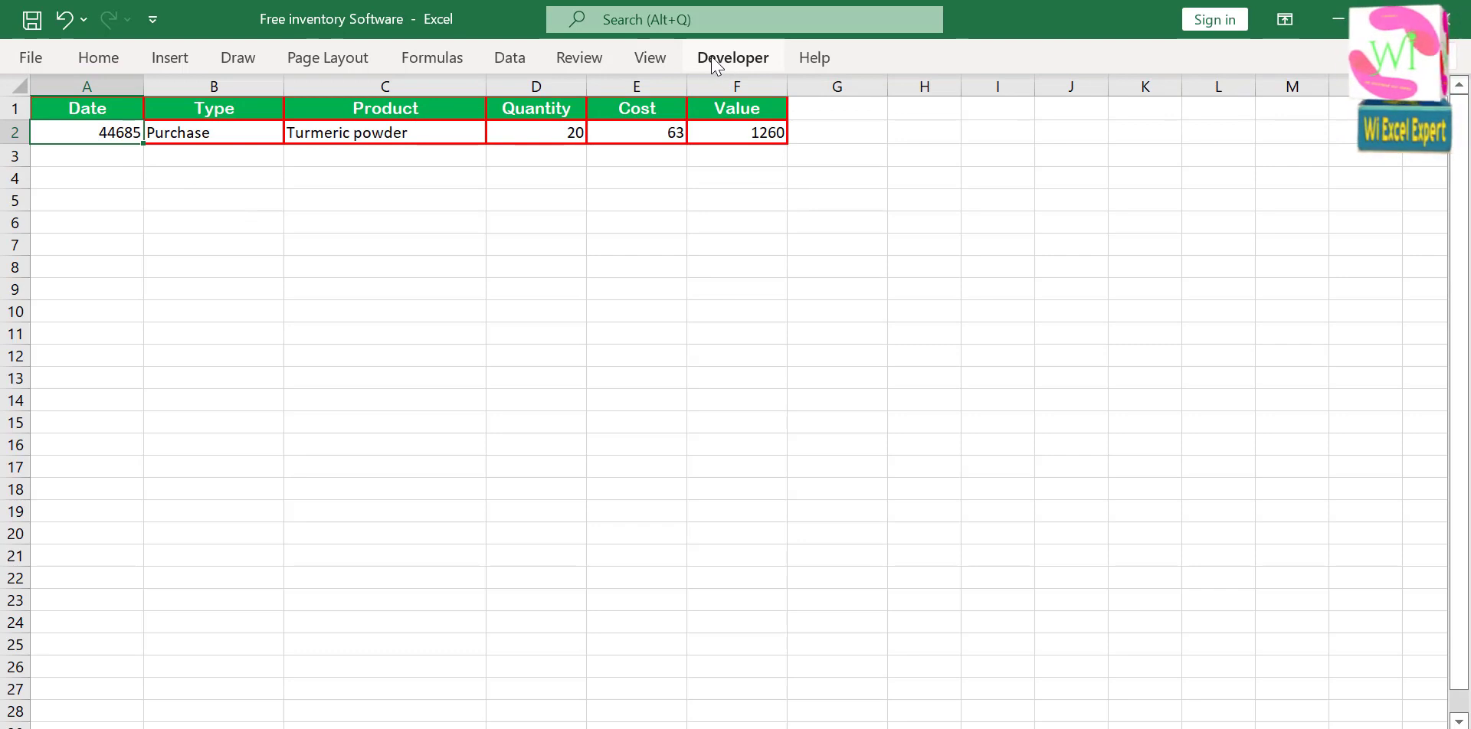
left_click(88, 60)
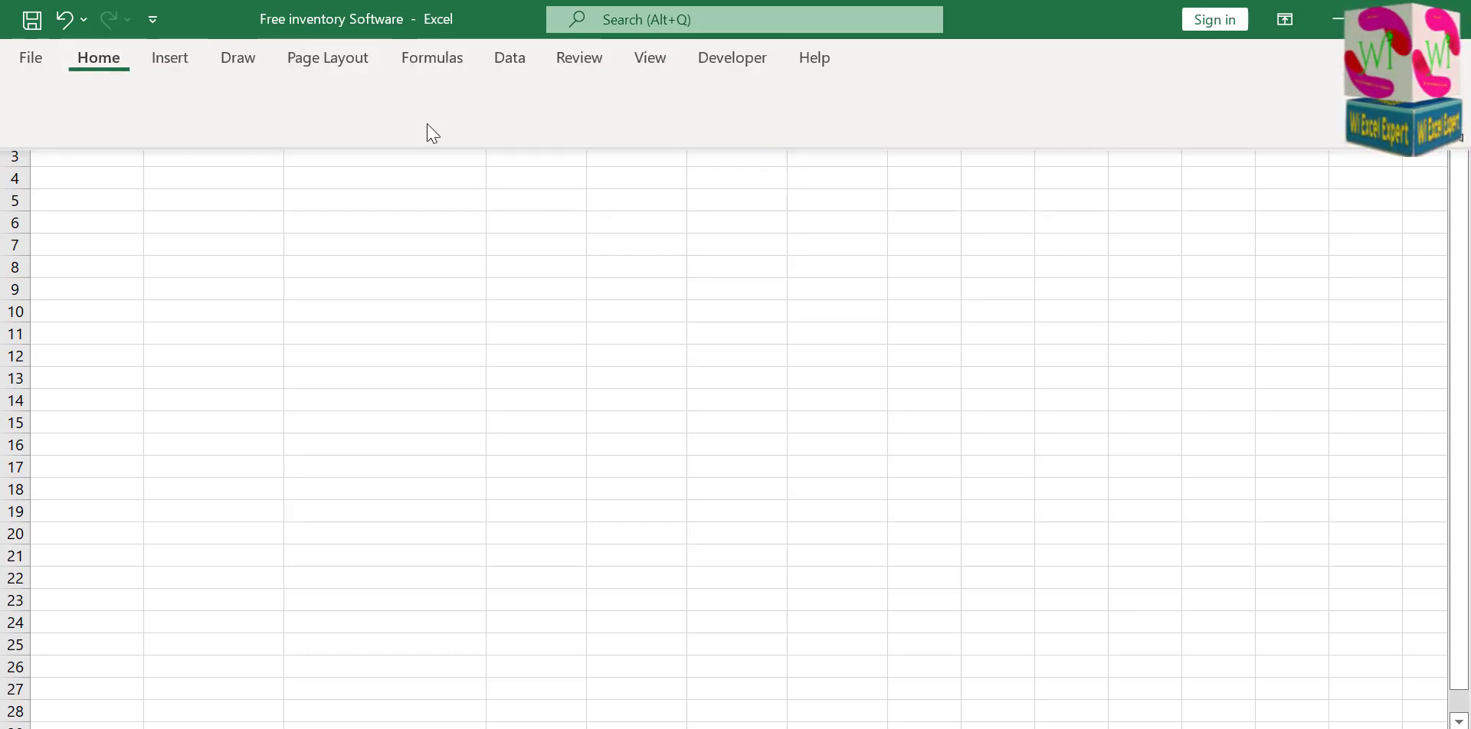
left_click(861, 102)
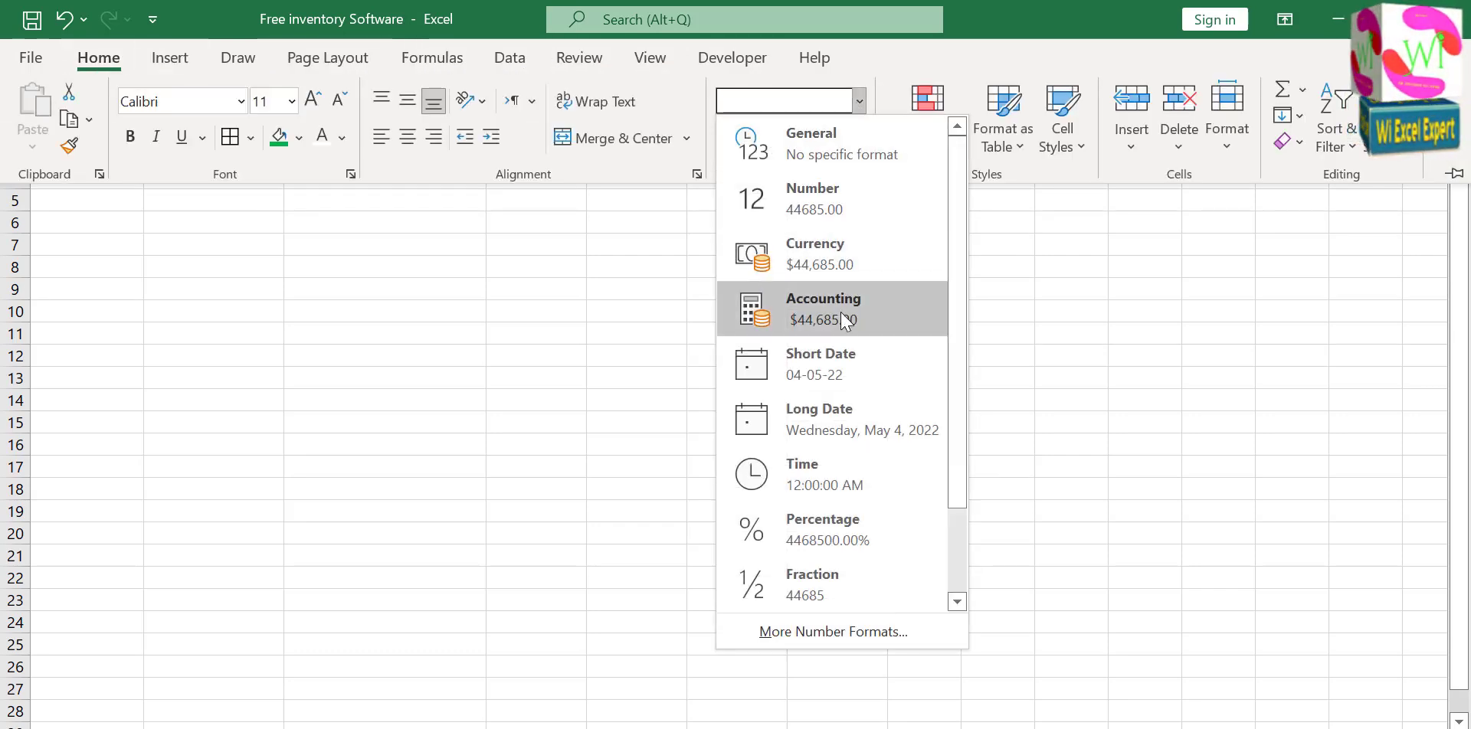
left_click(840, 371)
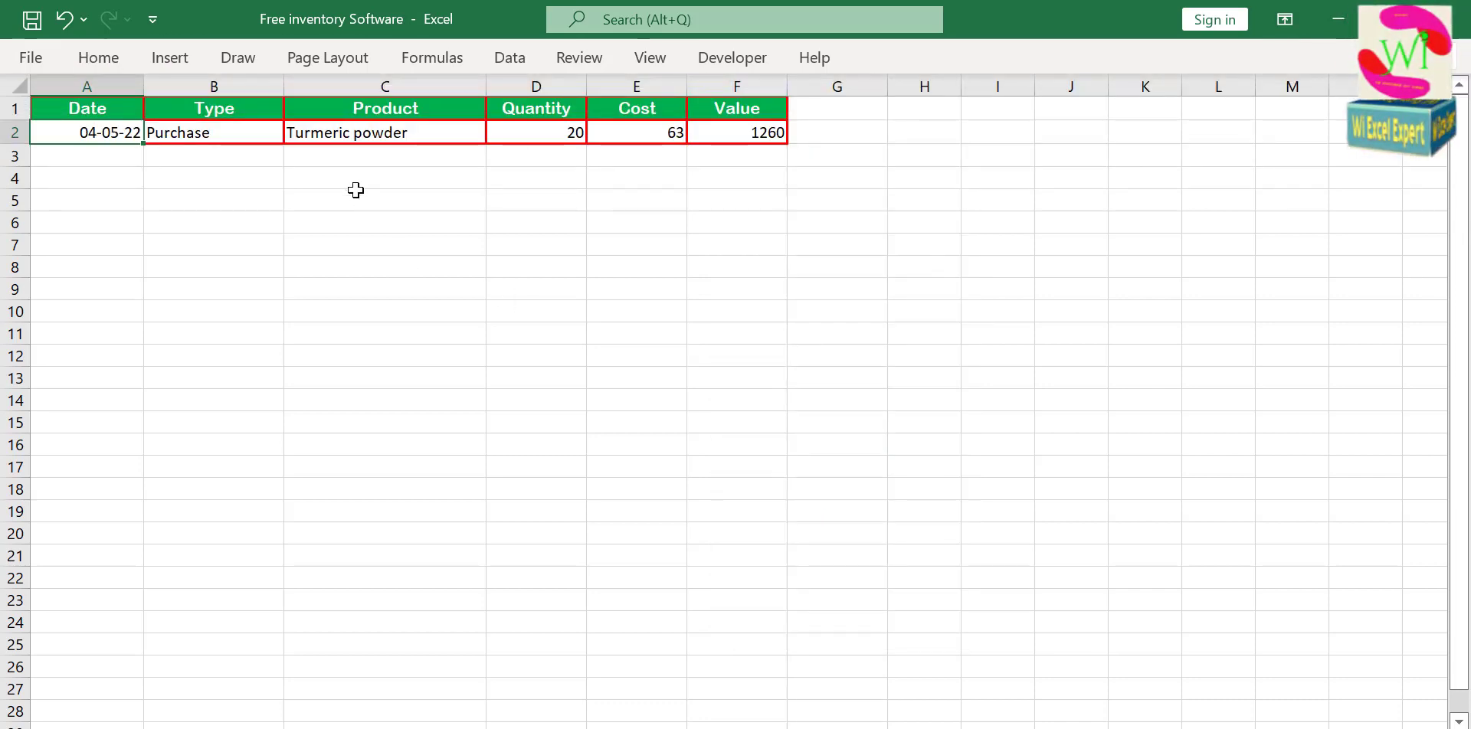
Move the selection from the row's Value cell to the empty cell H2, two columns further along.
left_click(757, 133)
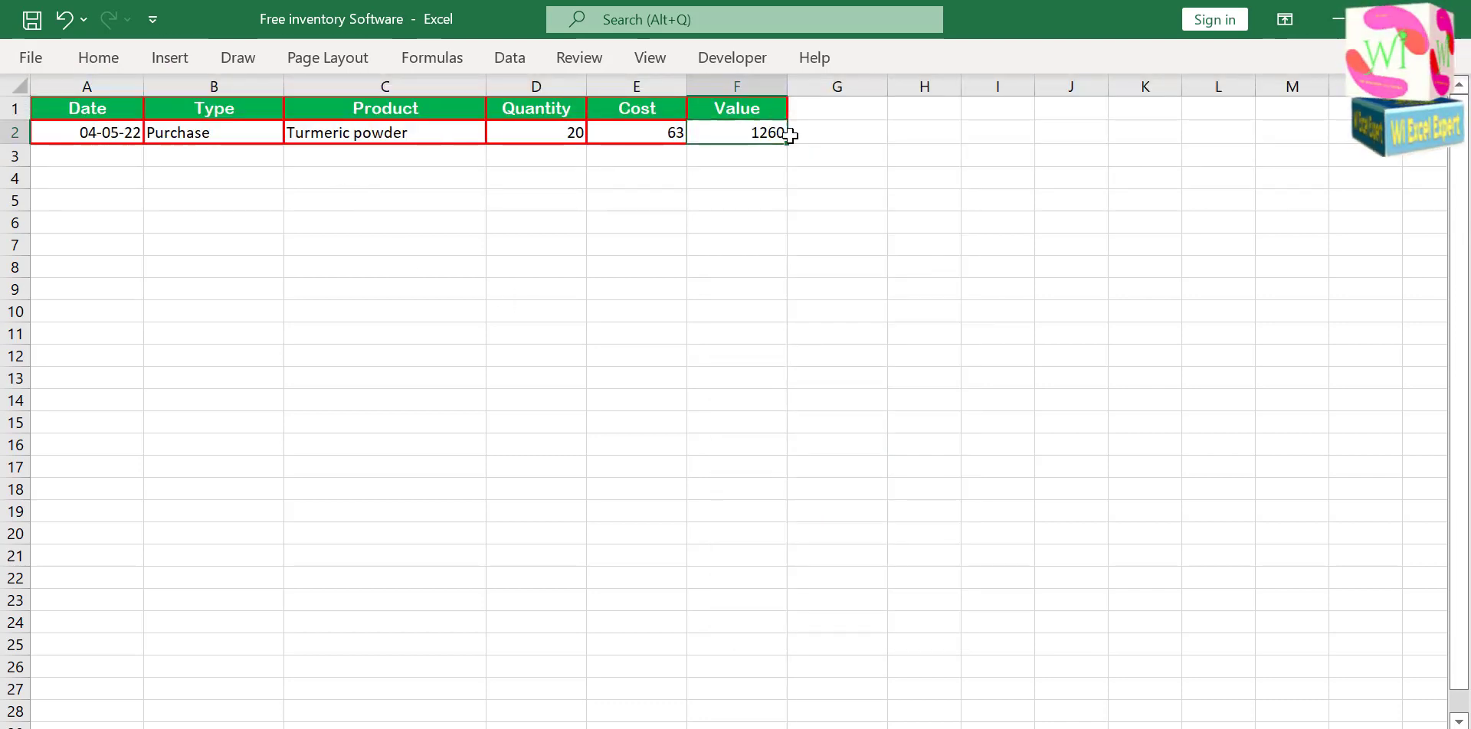
key("Right")
key("Right")
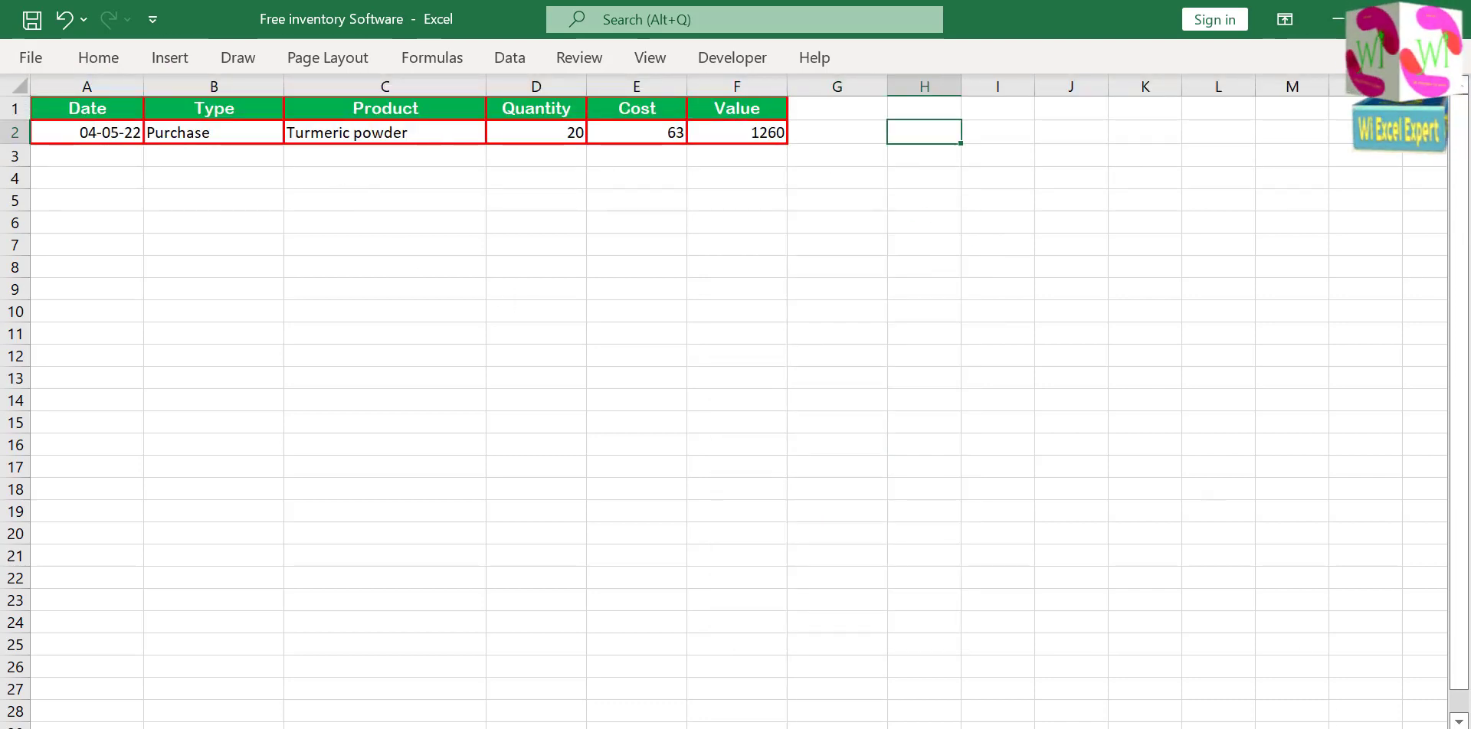
key("alt+F11")
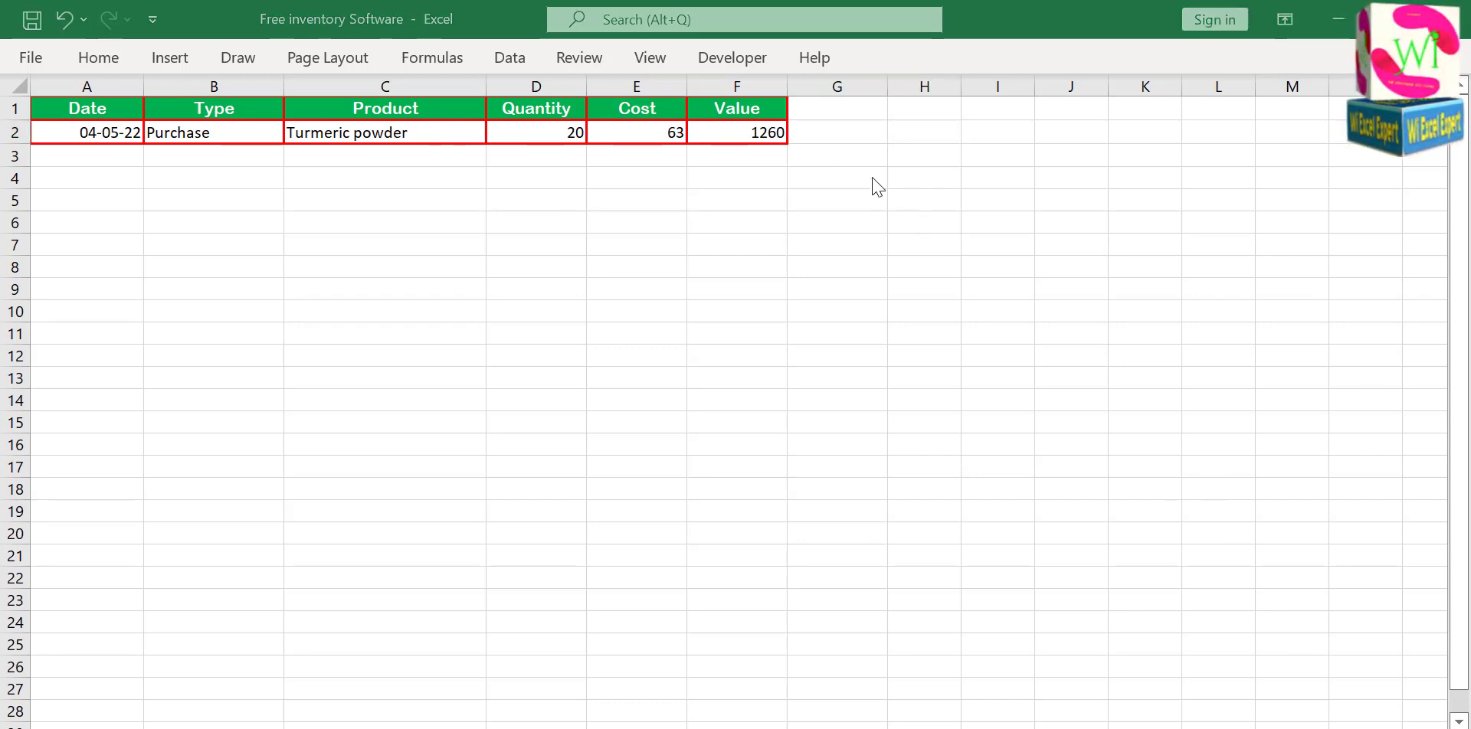
left_click(913, 123)
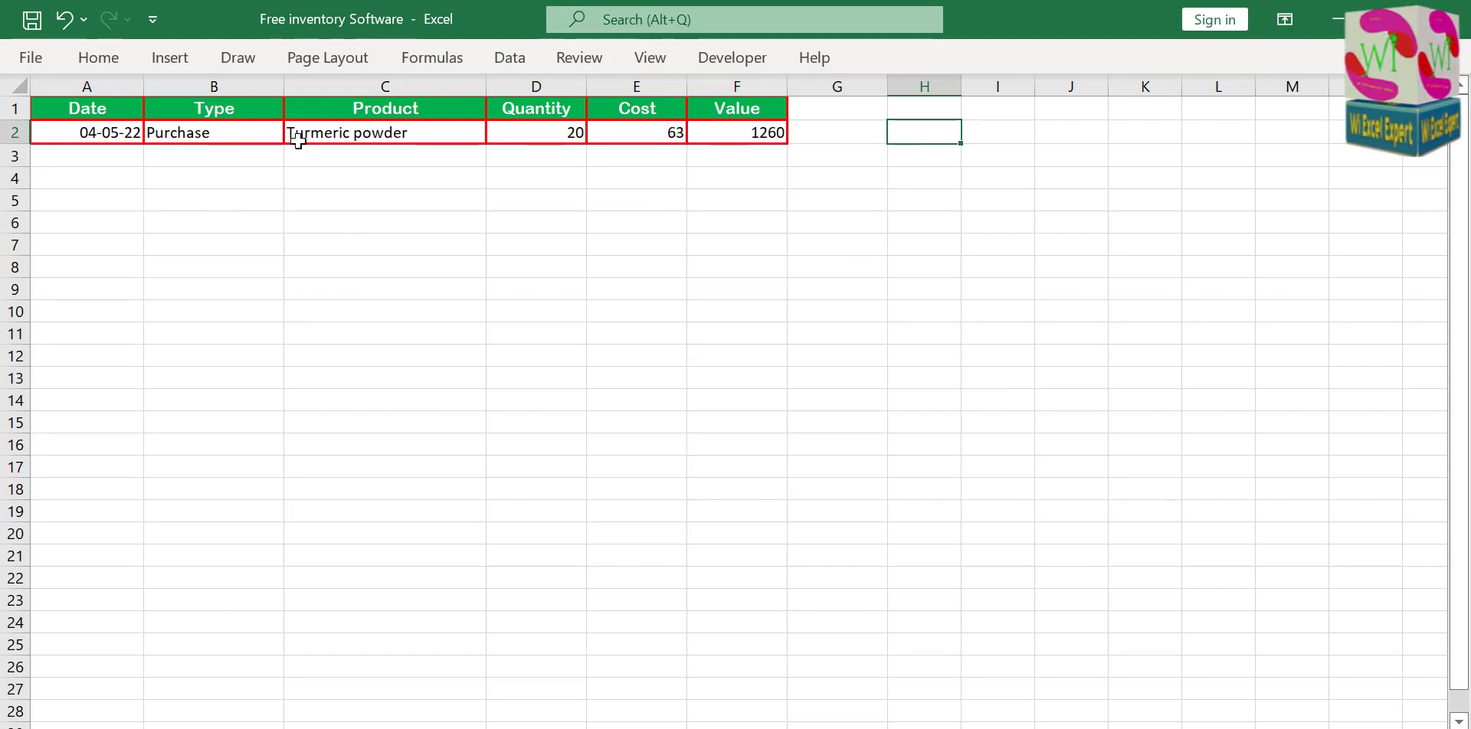
Turn off relative references for the macro being recorded and return to the sheet with the Data Entry form.
left_click(739, 59)
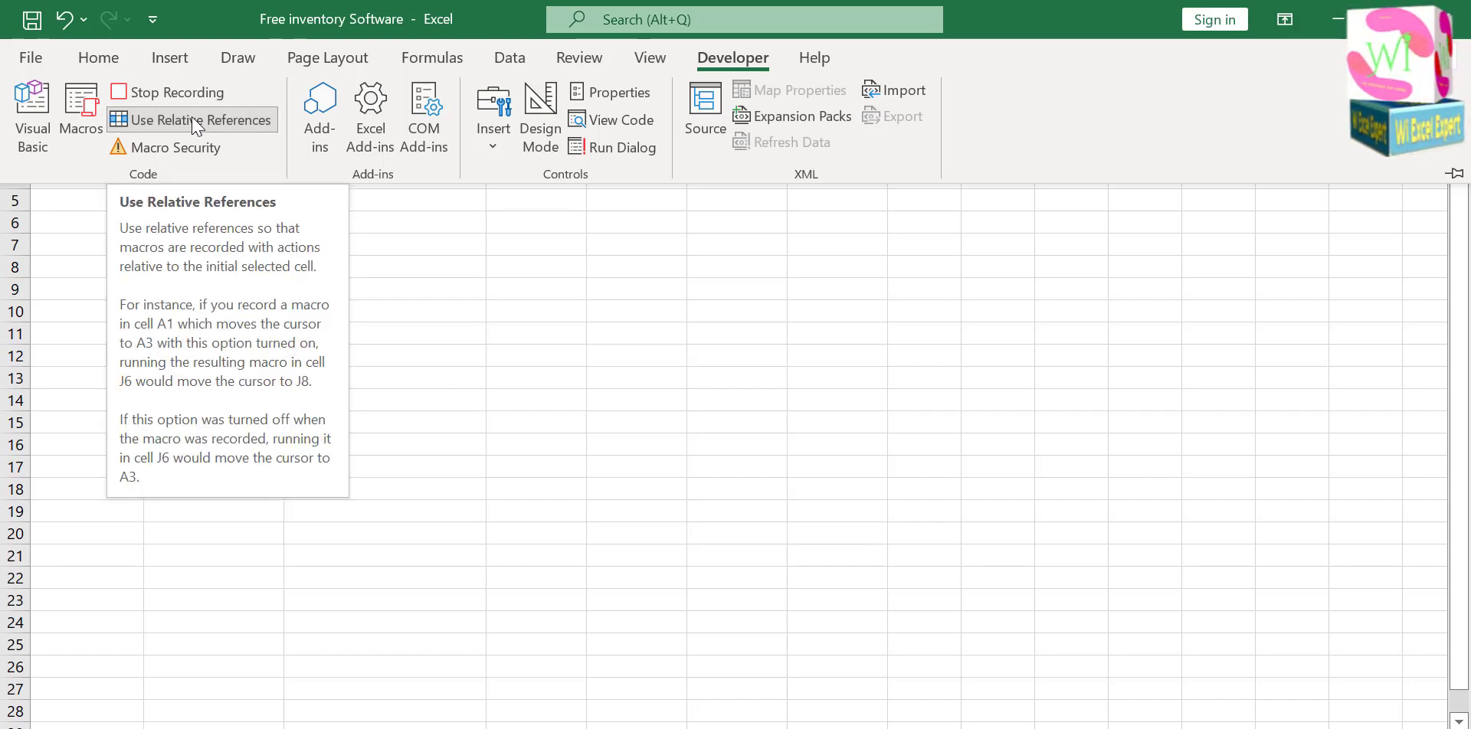
left_click(207, 246)
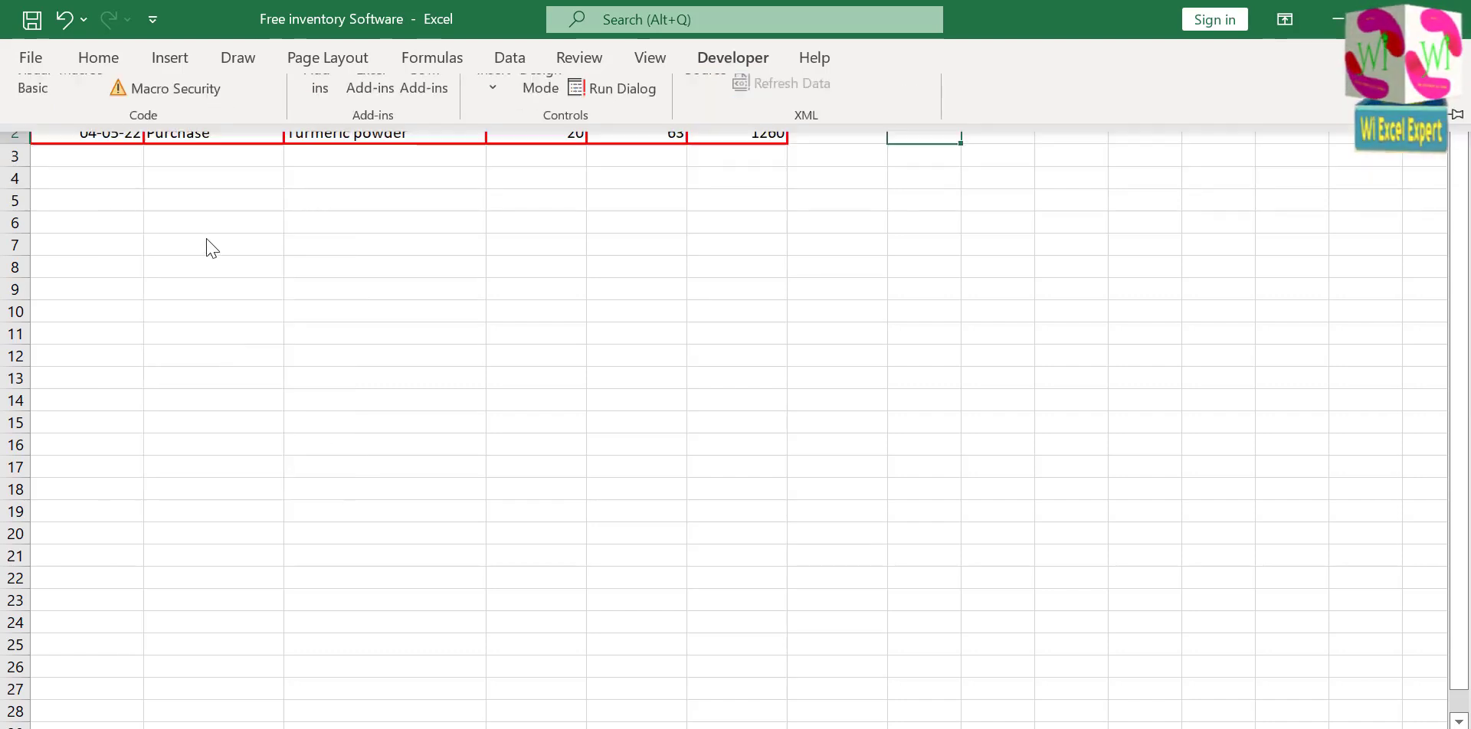
key("ctrl+Page_Up")
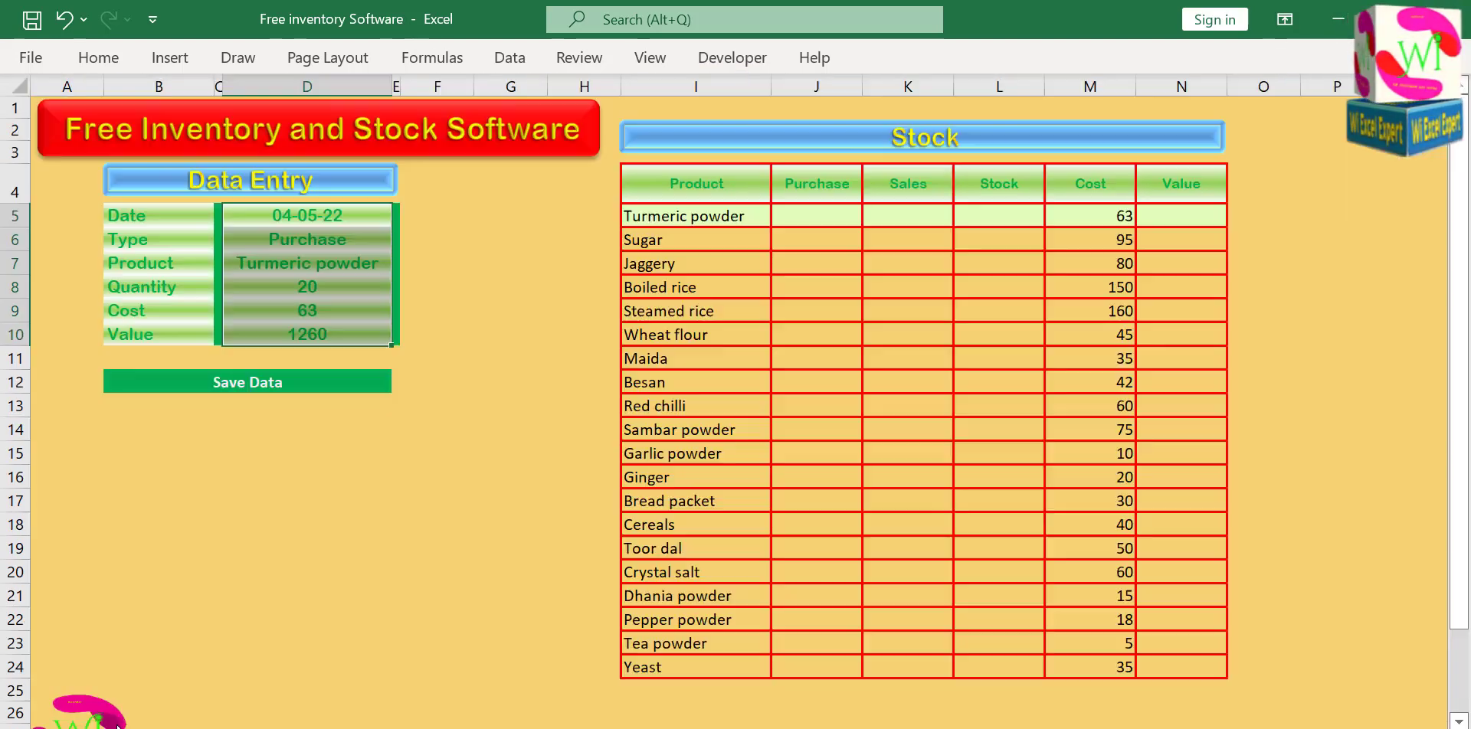
Clear the Date, Type, Product and Quantity entries in the Data Entry form.
left_click(345, 219)
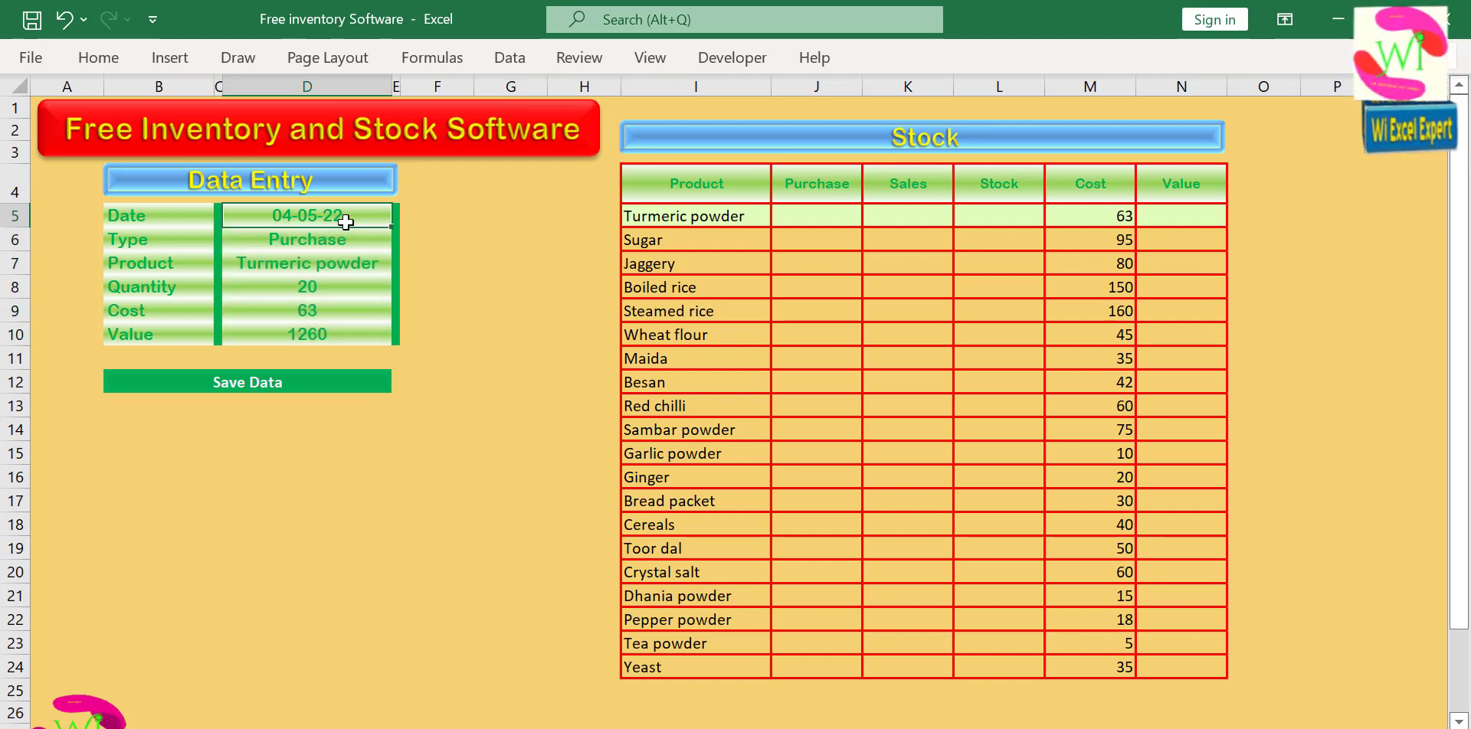
key("Delete")
left_click(351, 242)
key("Delete")
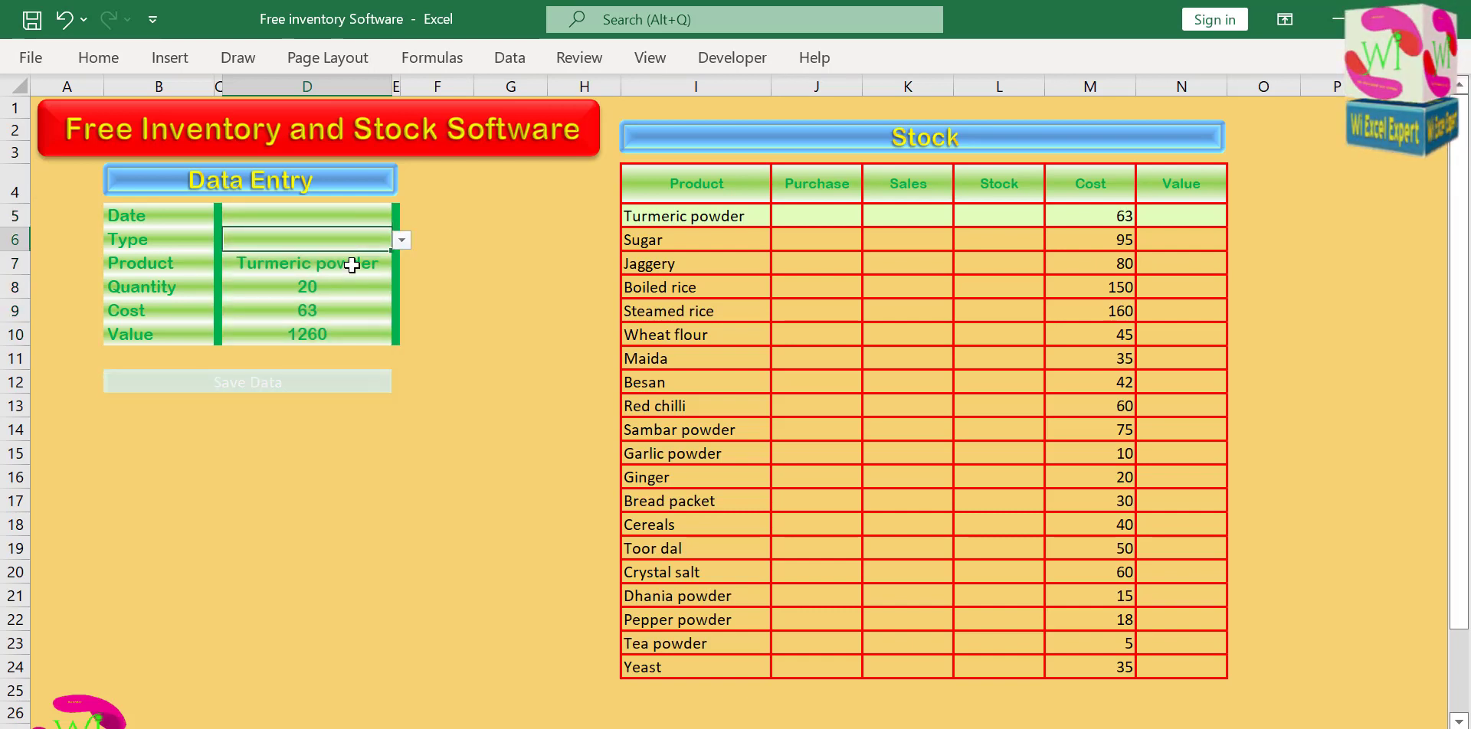
left_click(350, 264)
key("Delete")
left_click(350, 293)
key("Delete")
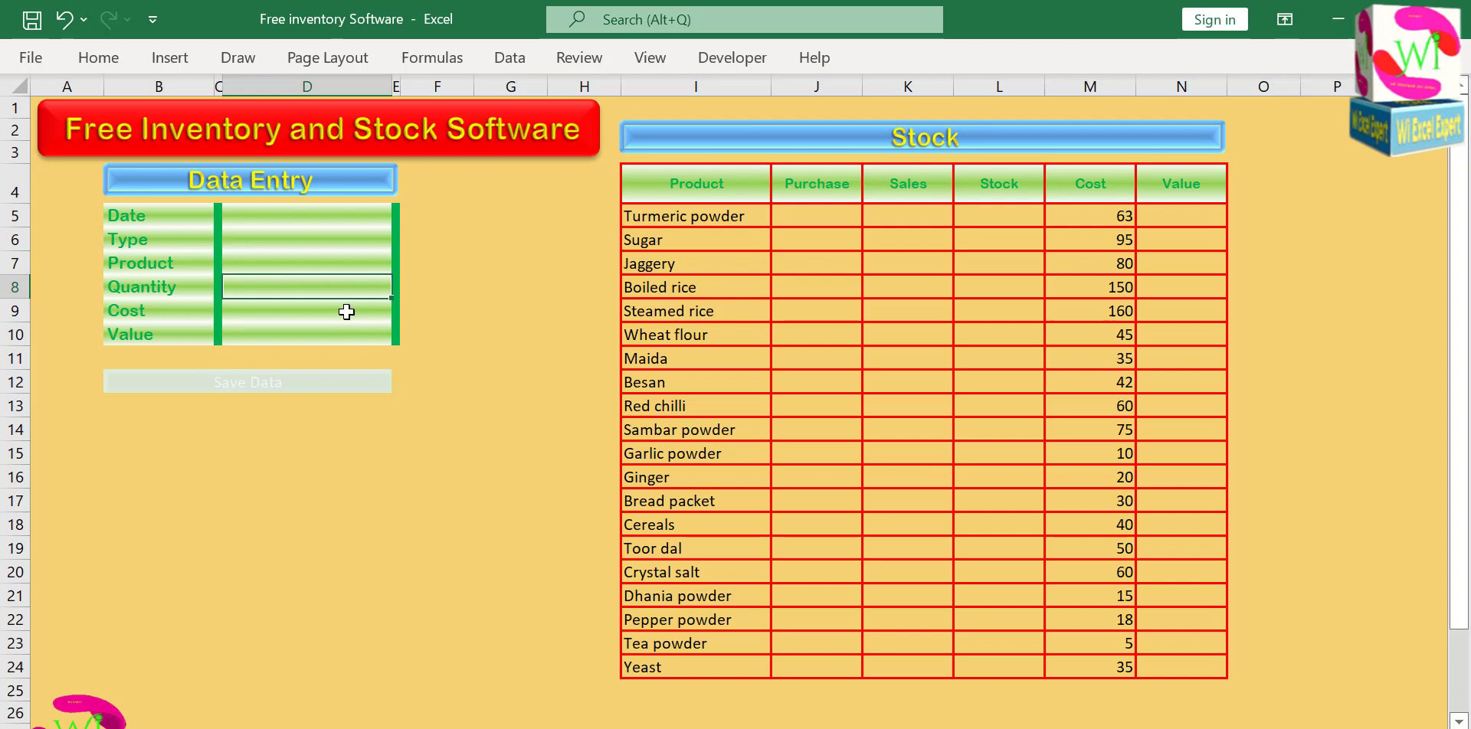
Select the form's Date entry cell and stop recording the macro.
left_click(331, 219)
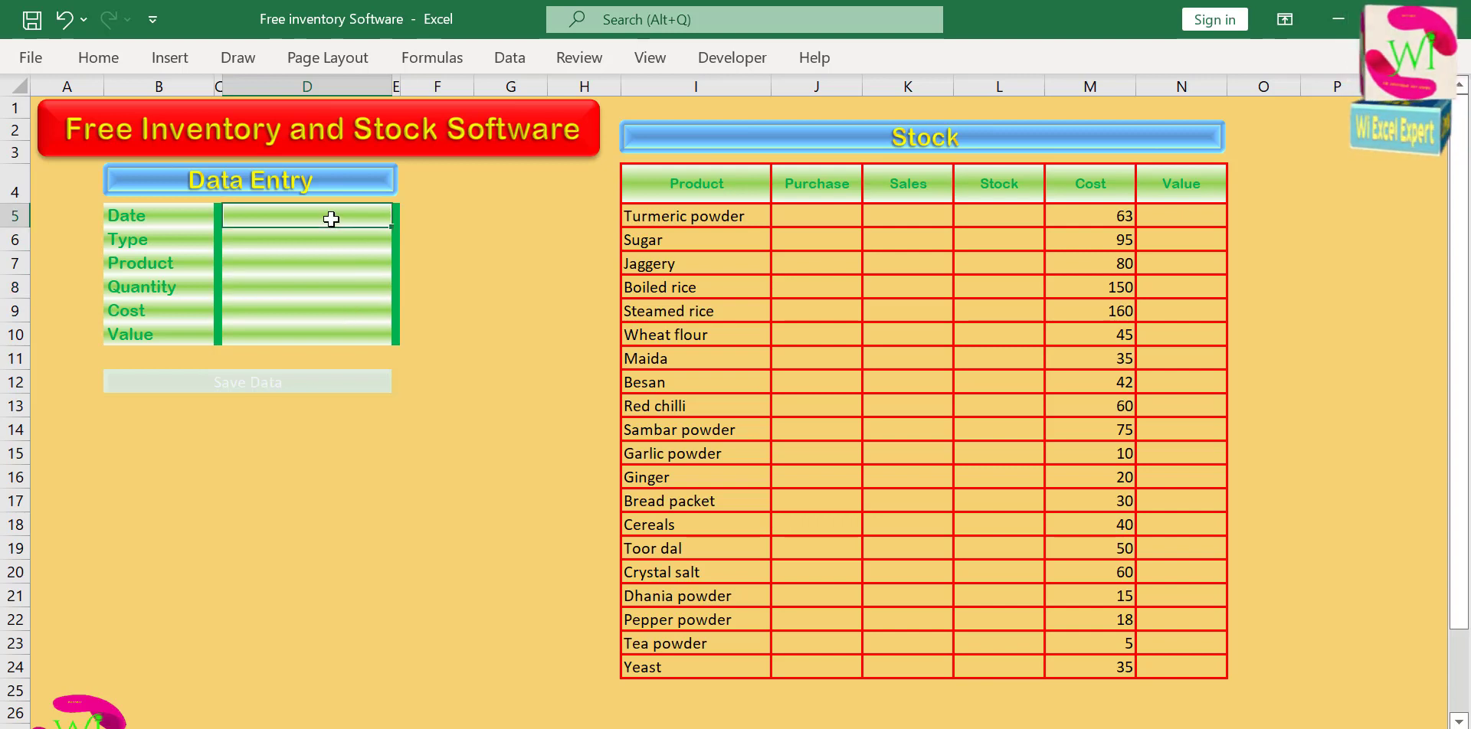
left_click(732, 58)
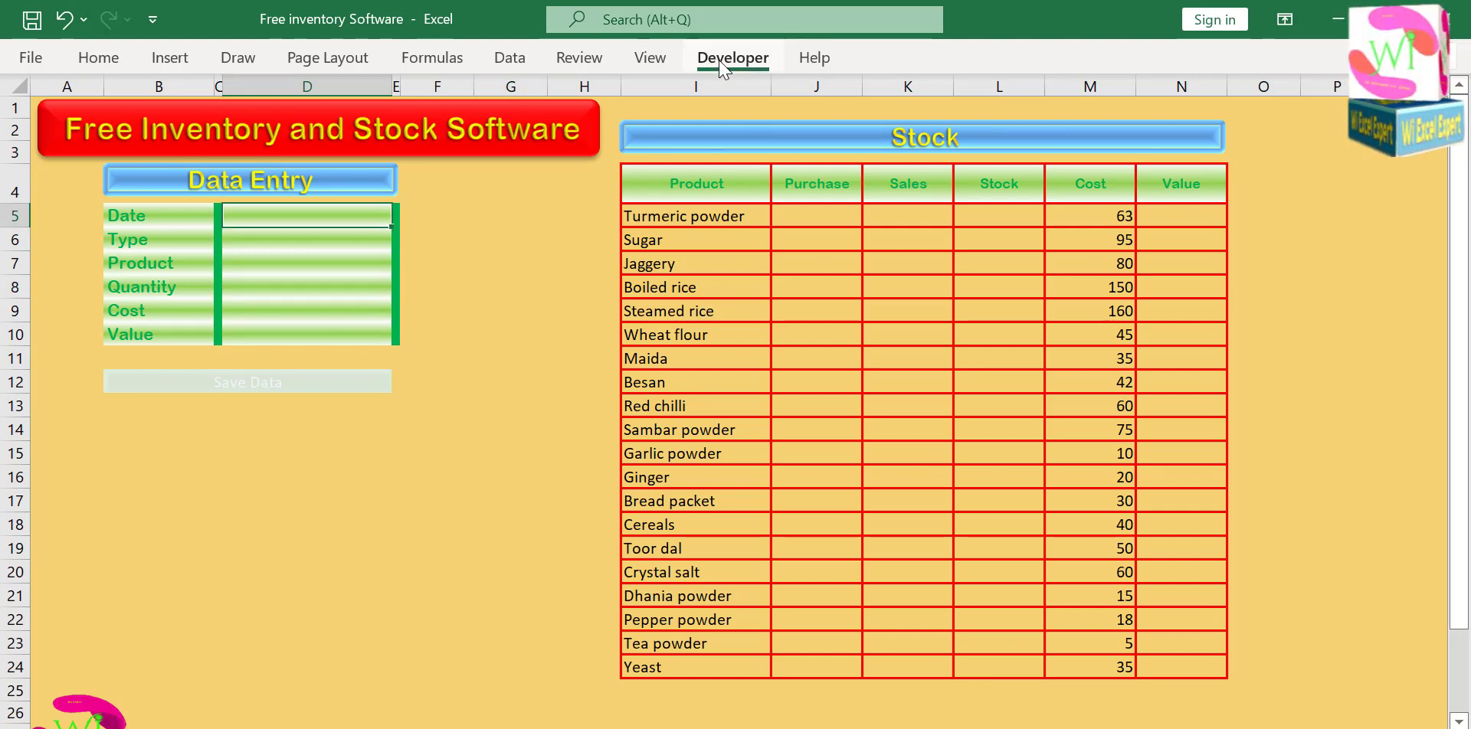
left_click(170, 92)
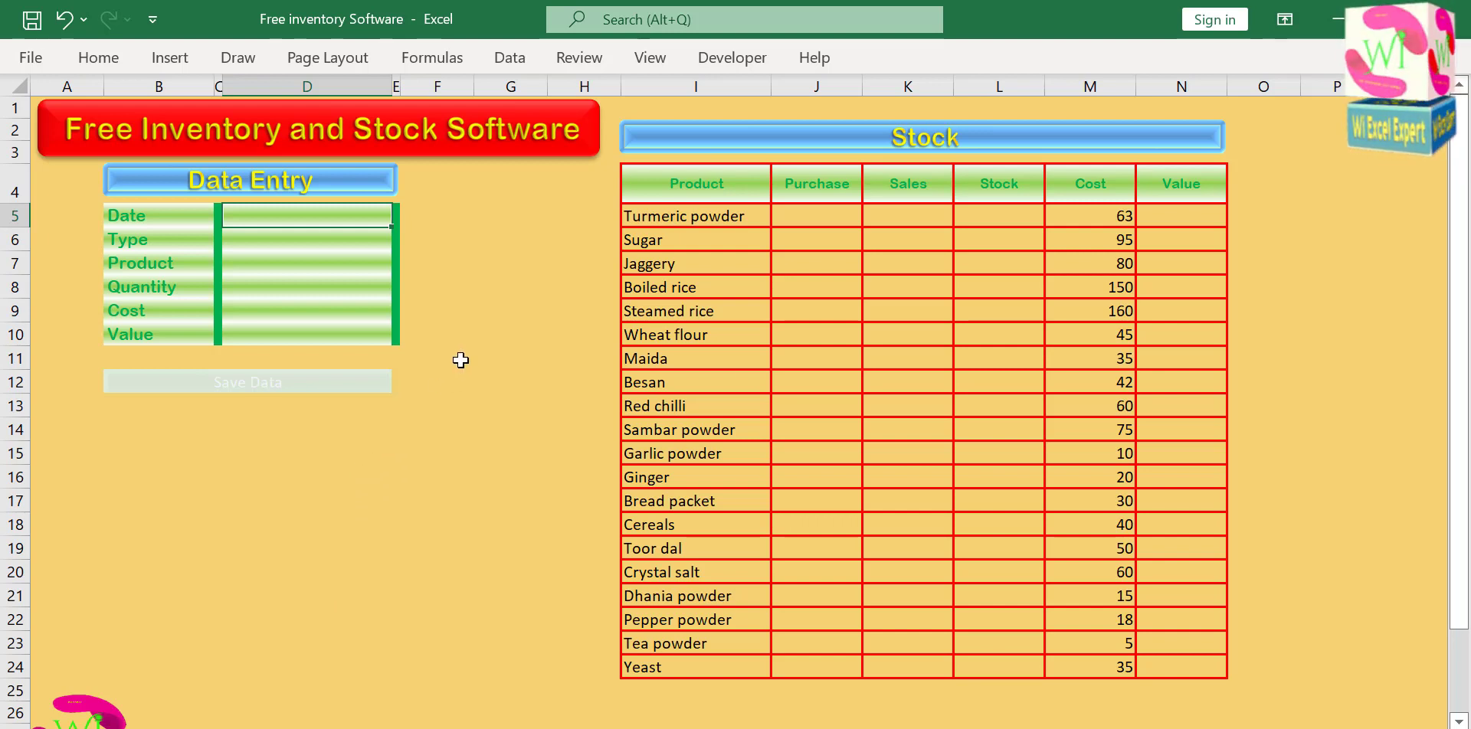
Assign Macro2 to the Save Data shape and deselect the shape.
left_click(308, 383, "ctrl")
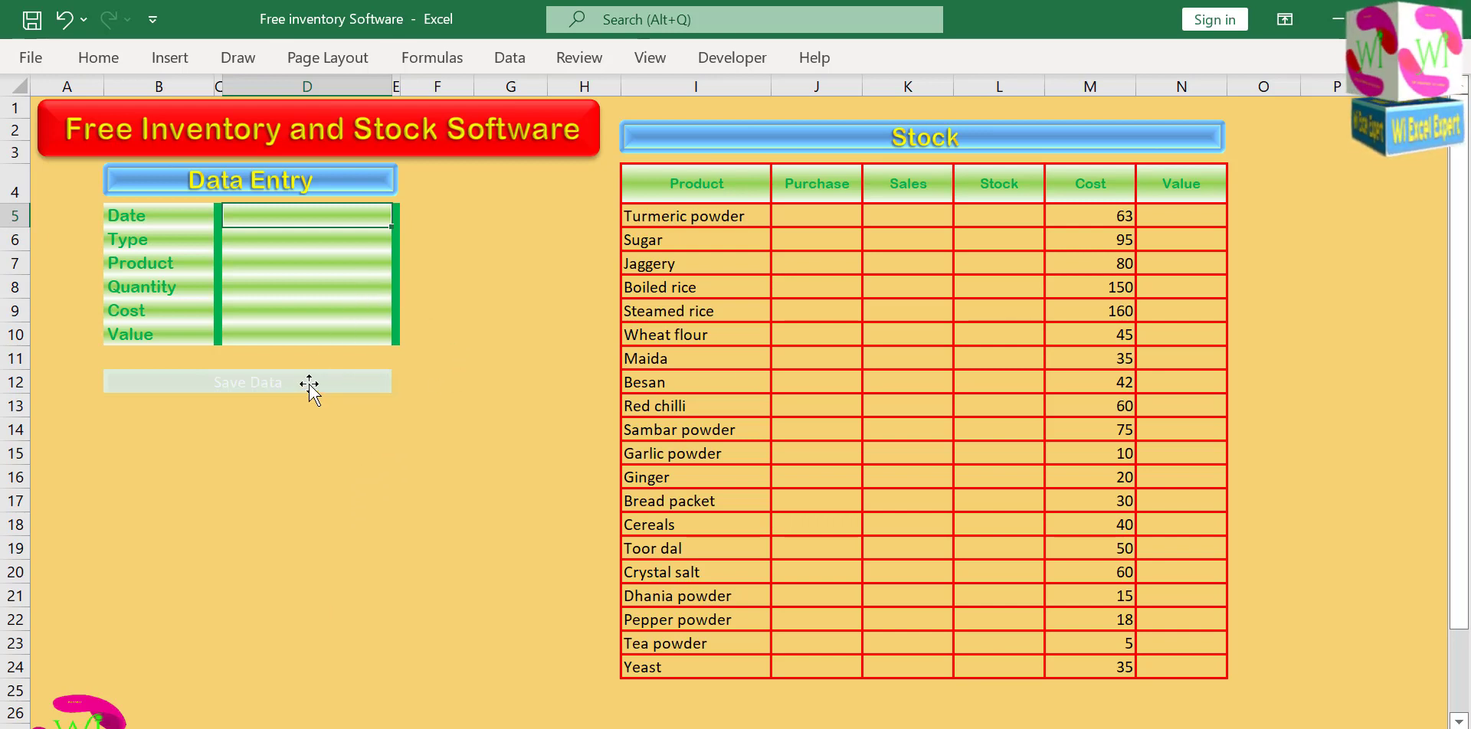
right_click(309, 383)
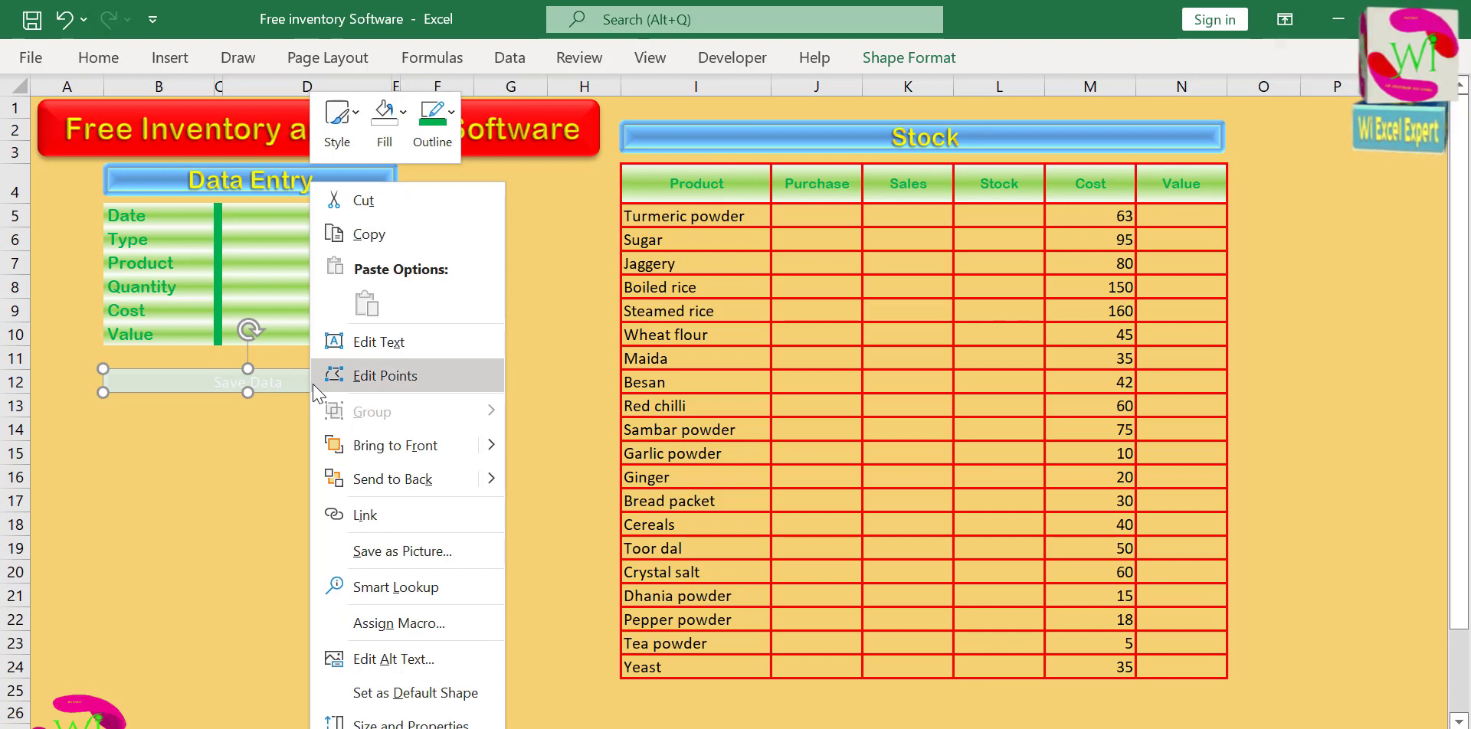
left_click(396, 625)
left_click(197, 446)
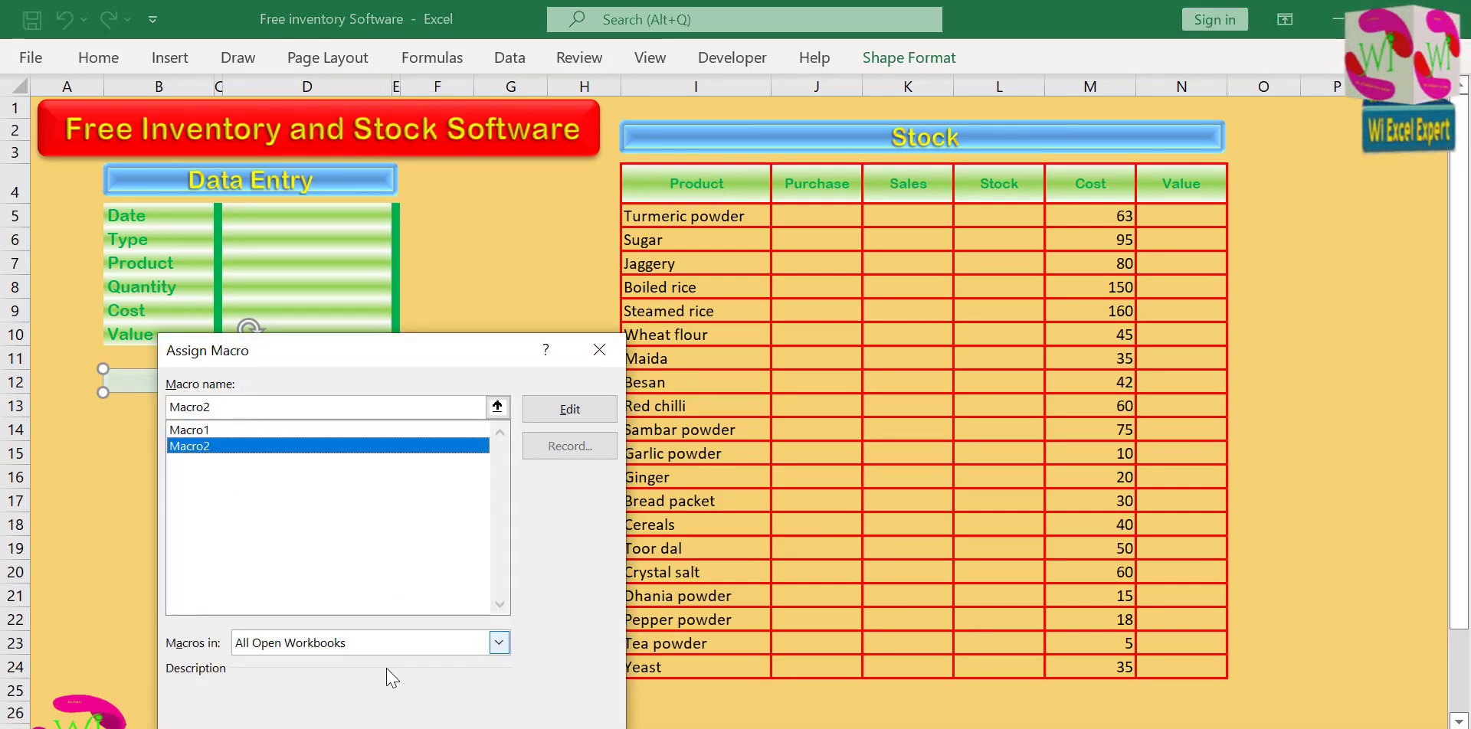
key("Return")
left_click(420, 460)
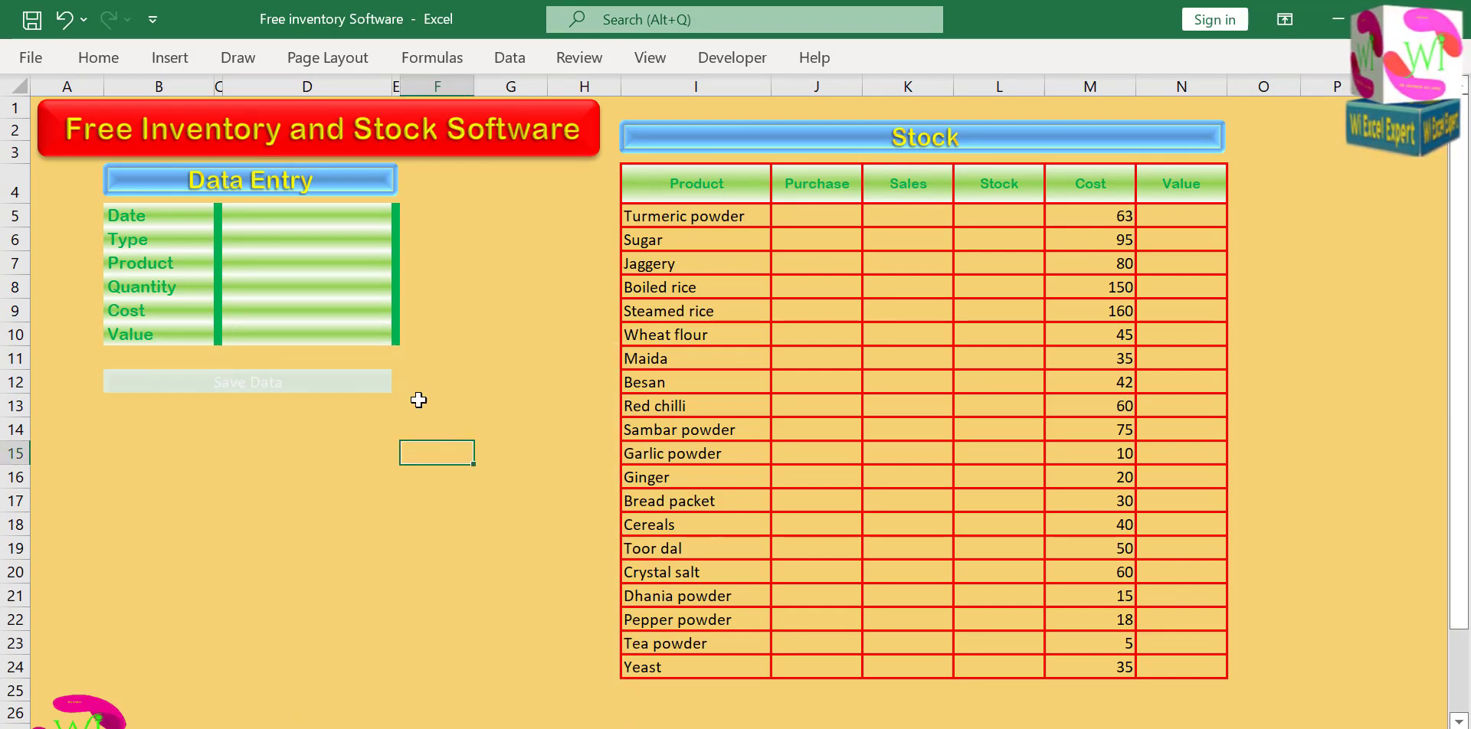
Set the form's Date to 05-05-22 and its Type to Purchase.
left_click(303, 216)
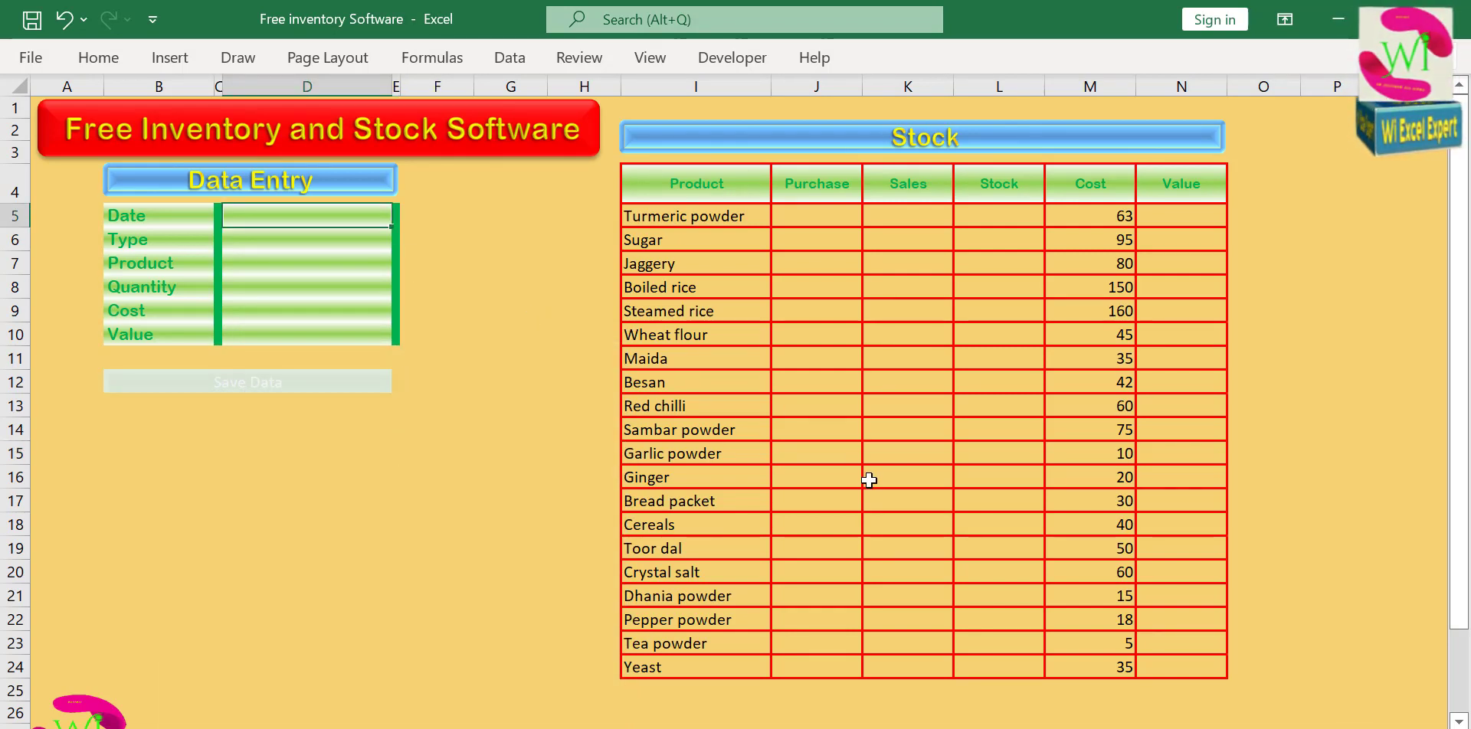
type("5-")
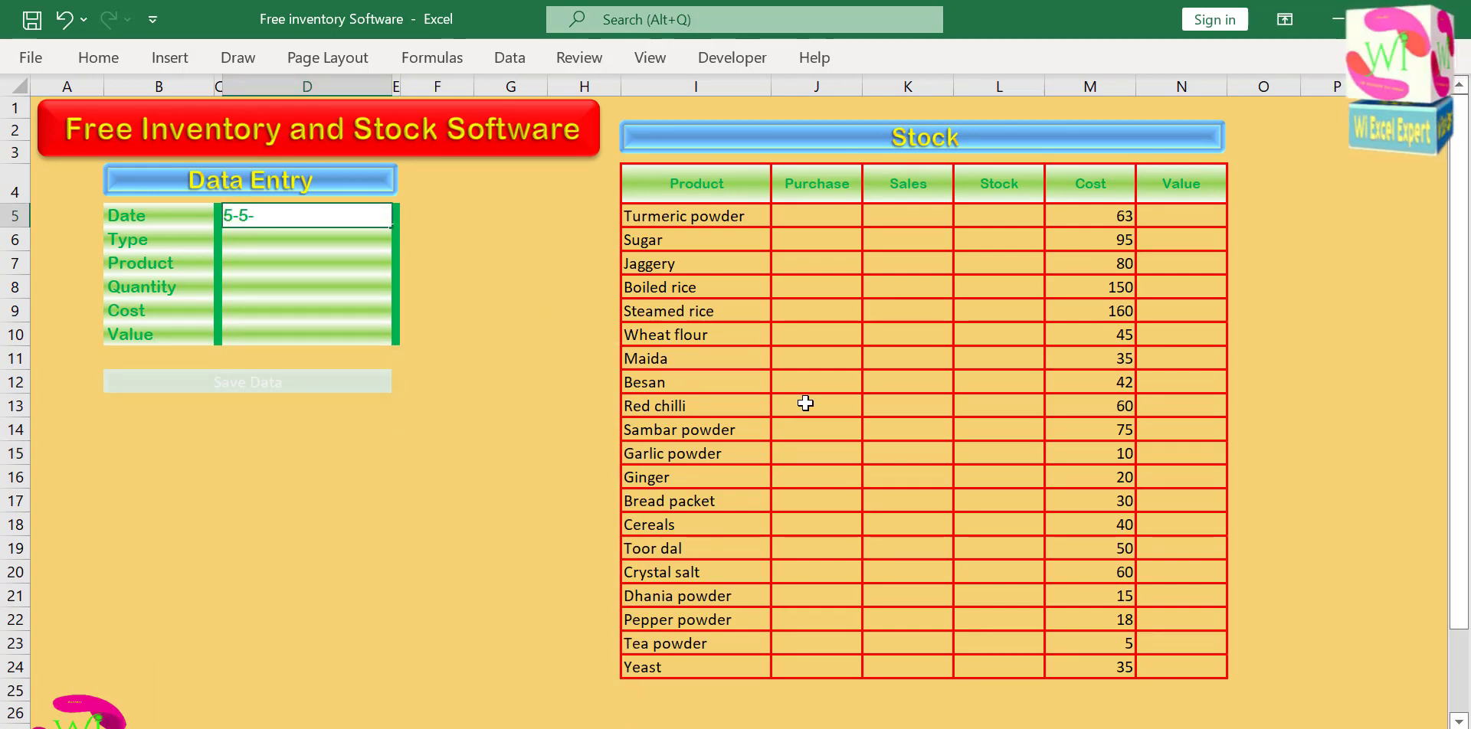
type("05-22")
key("Return")
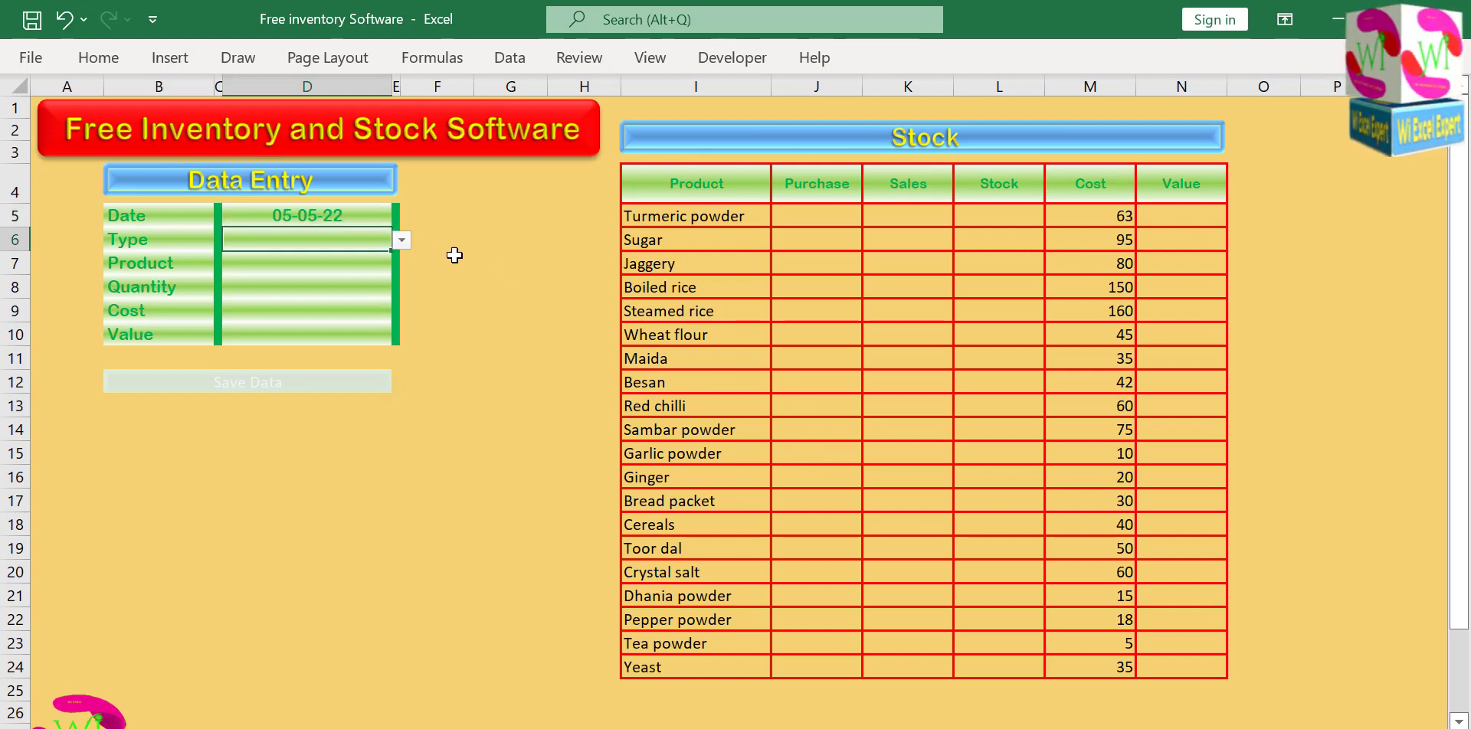
left_click(401, 240)
left_click(345, 262)
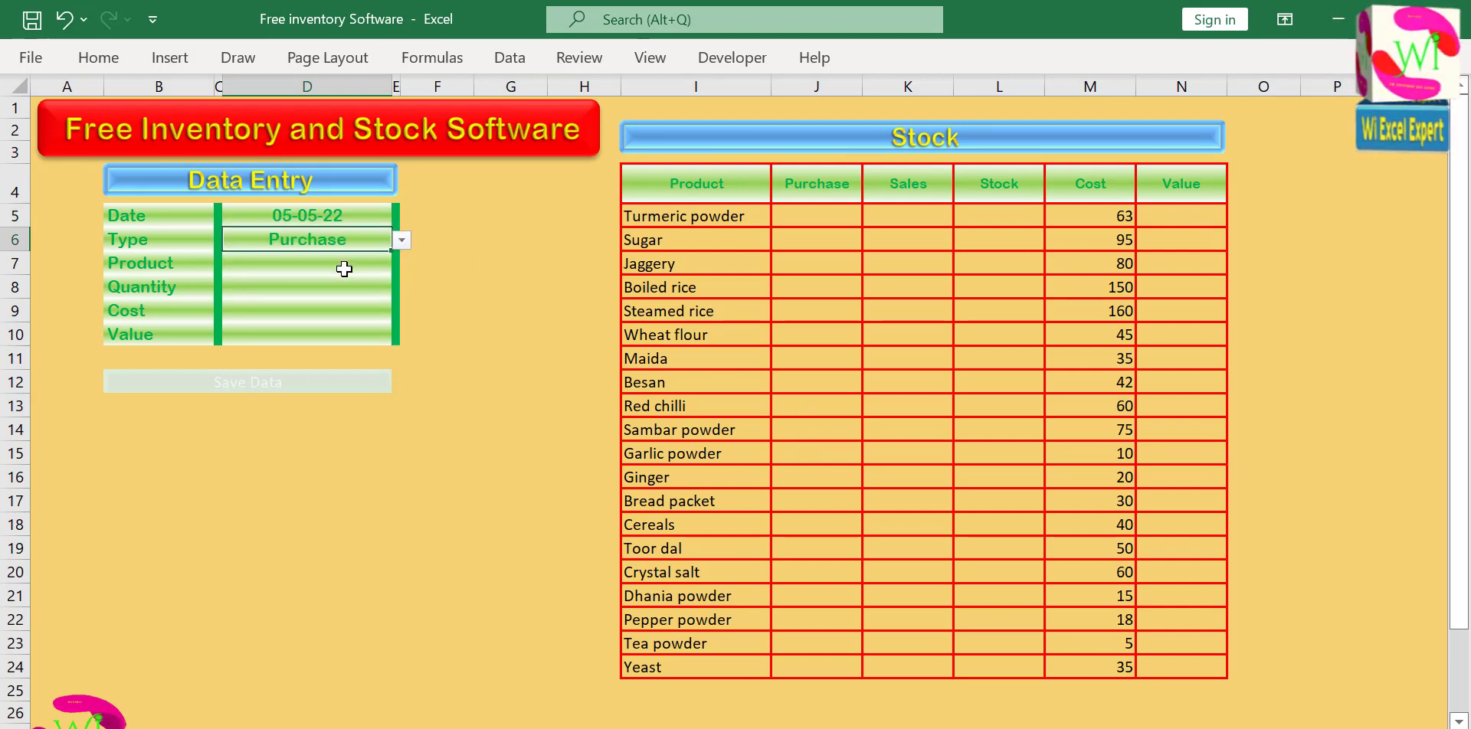
Set the form's Product to Sugar and its Quantity to 20.
left_click(344, 266)
left_click(401, 264)
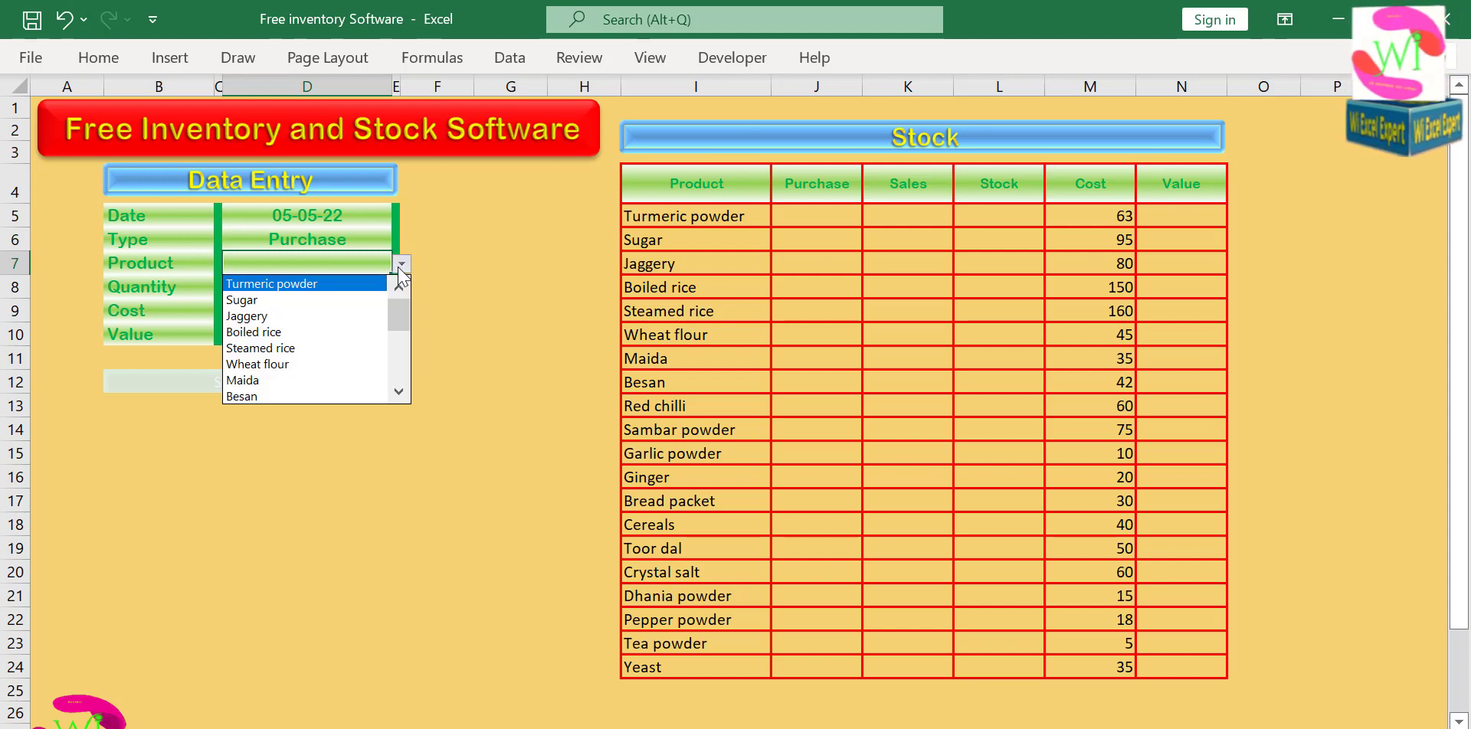
left_click(356, 300)
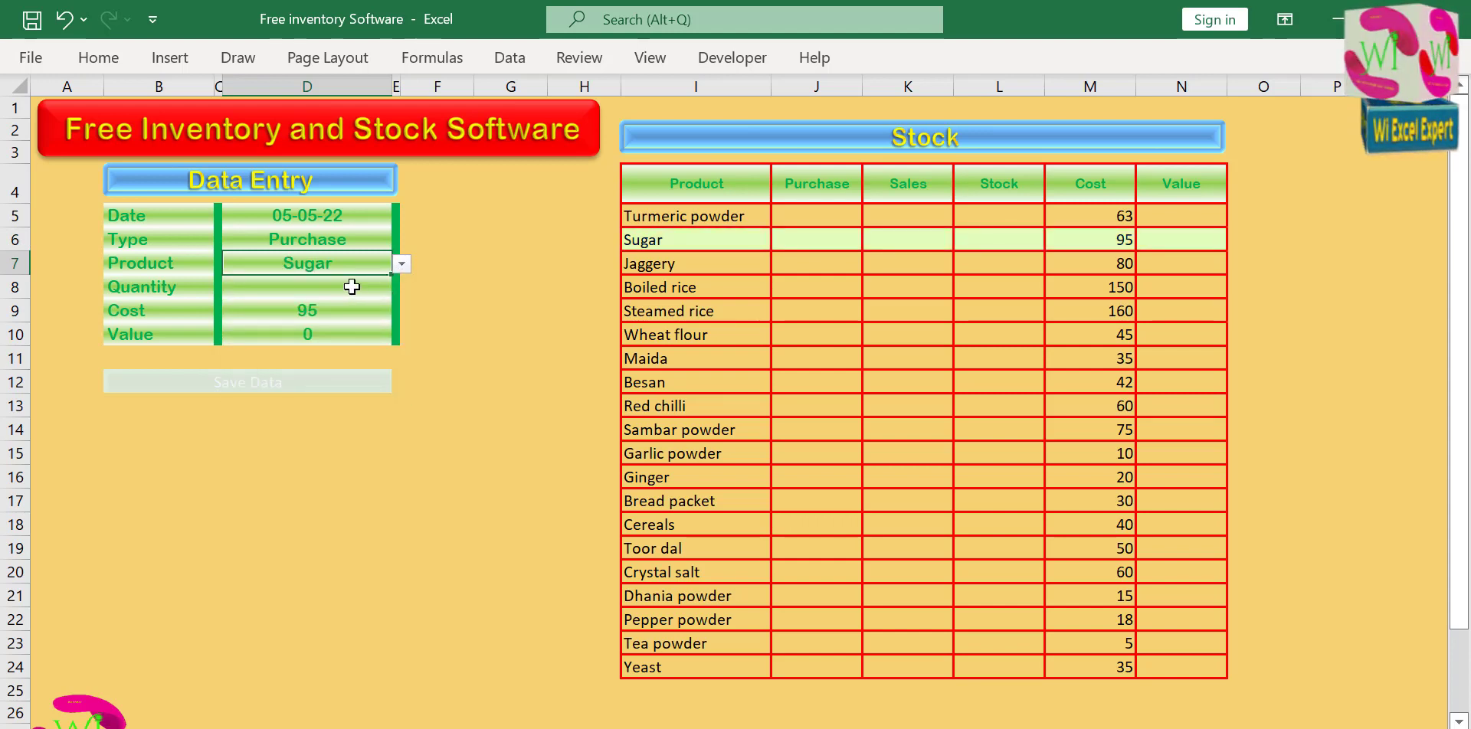
left_click(351, 286)
type("20")
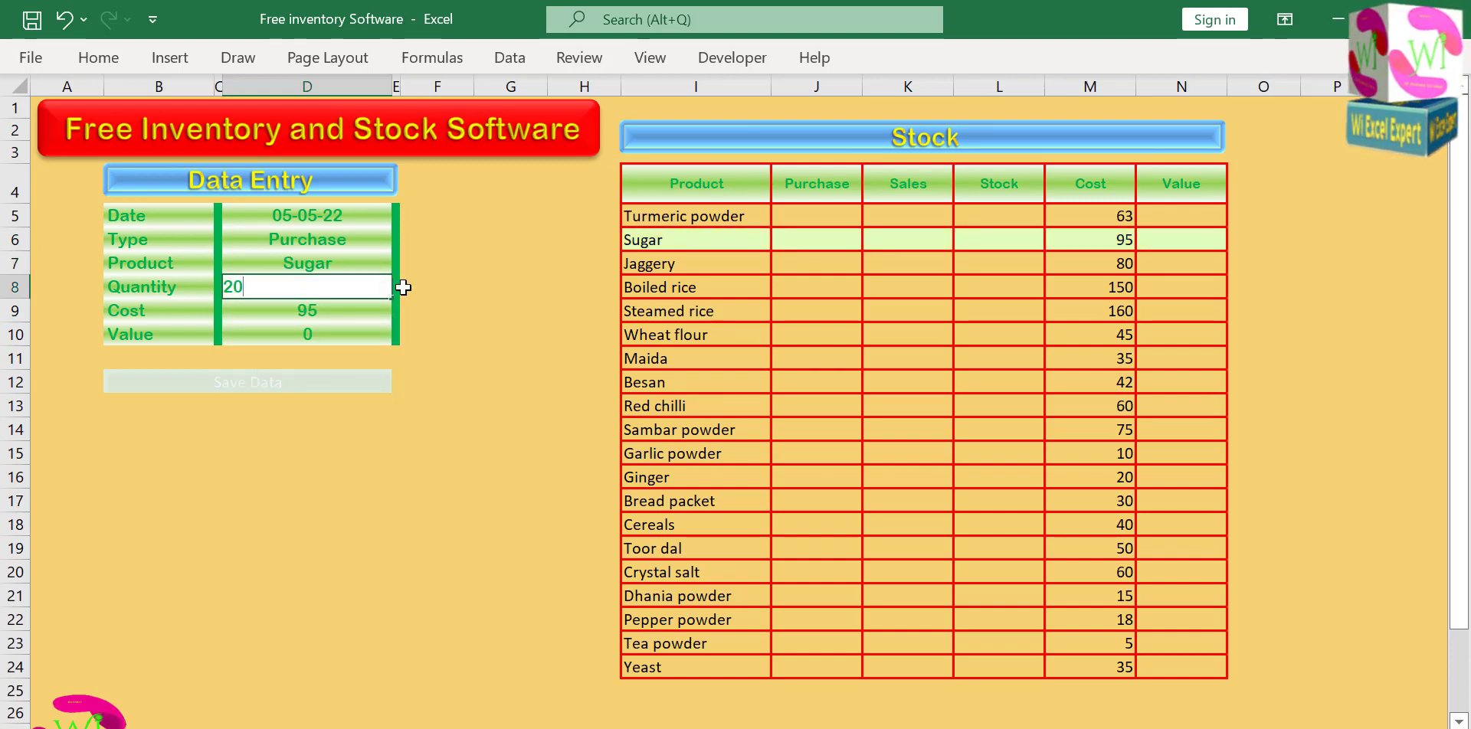
left_click(448, 288)
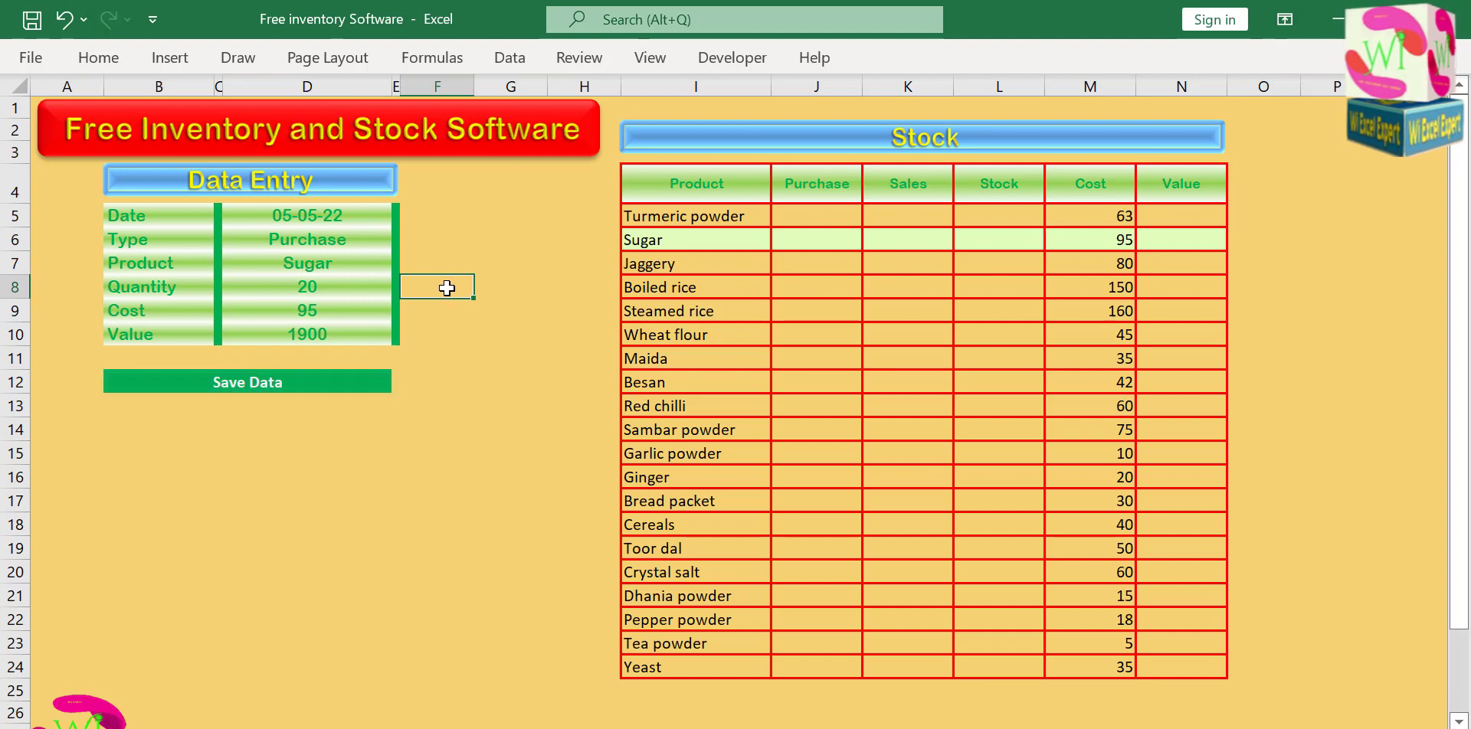
Save the Sugar purchase entry with the Save Data macro and check the recorded row on the Data sheet.
left_click(268, 389)
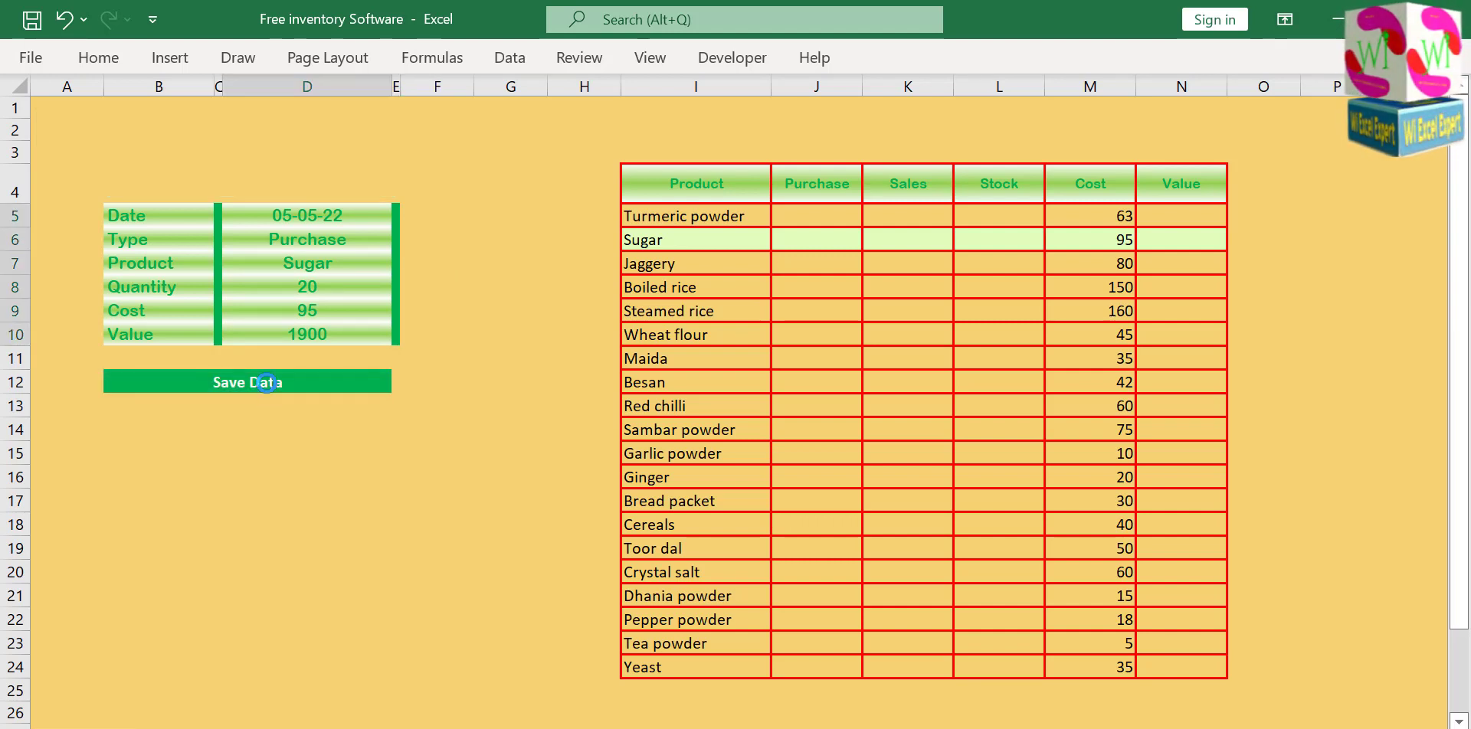
left_click(493, 292)
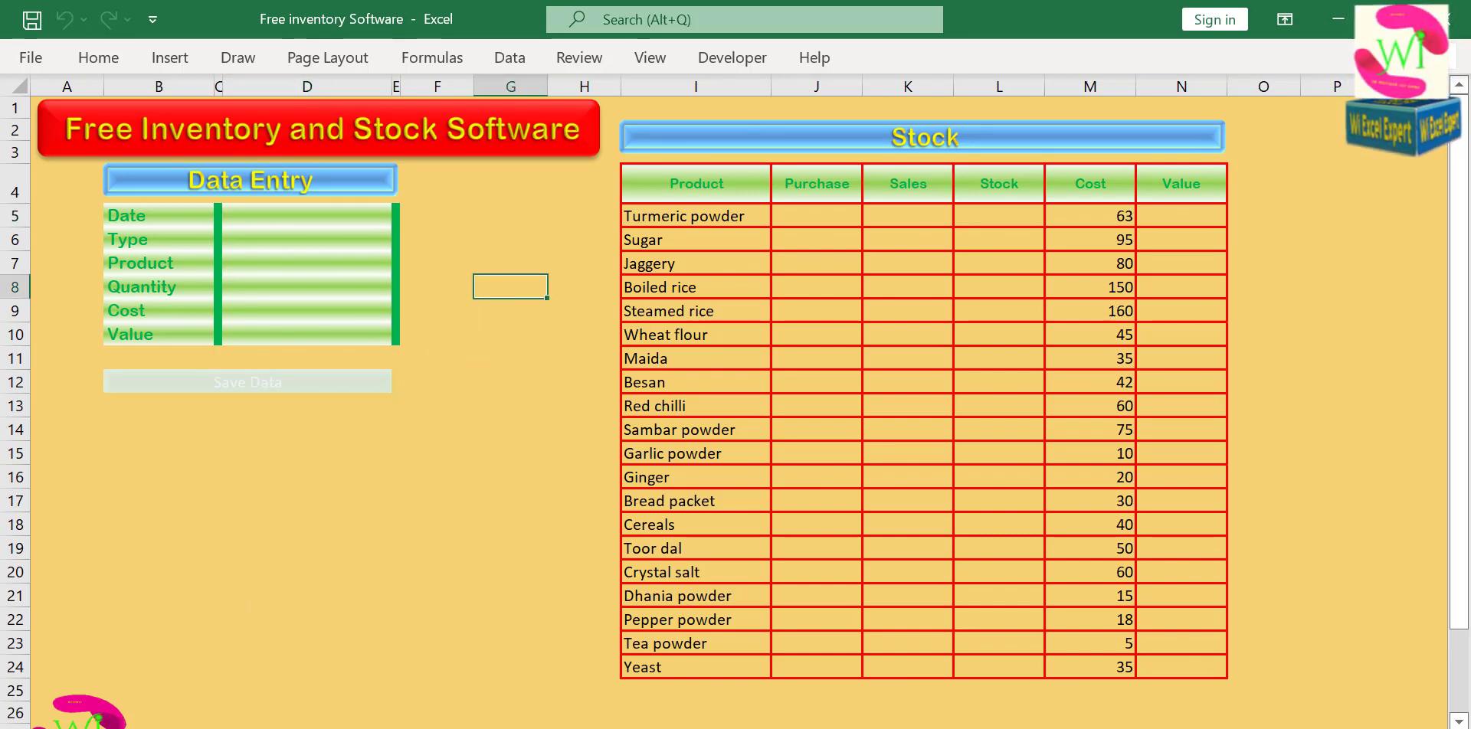
key("ctrl+Page_Down")
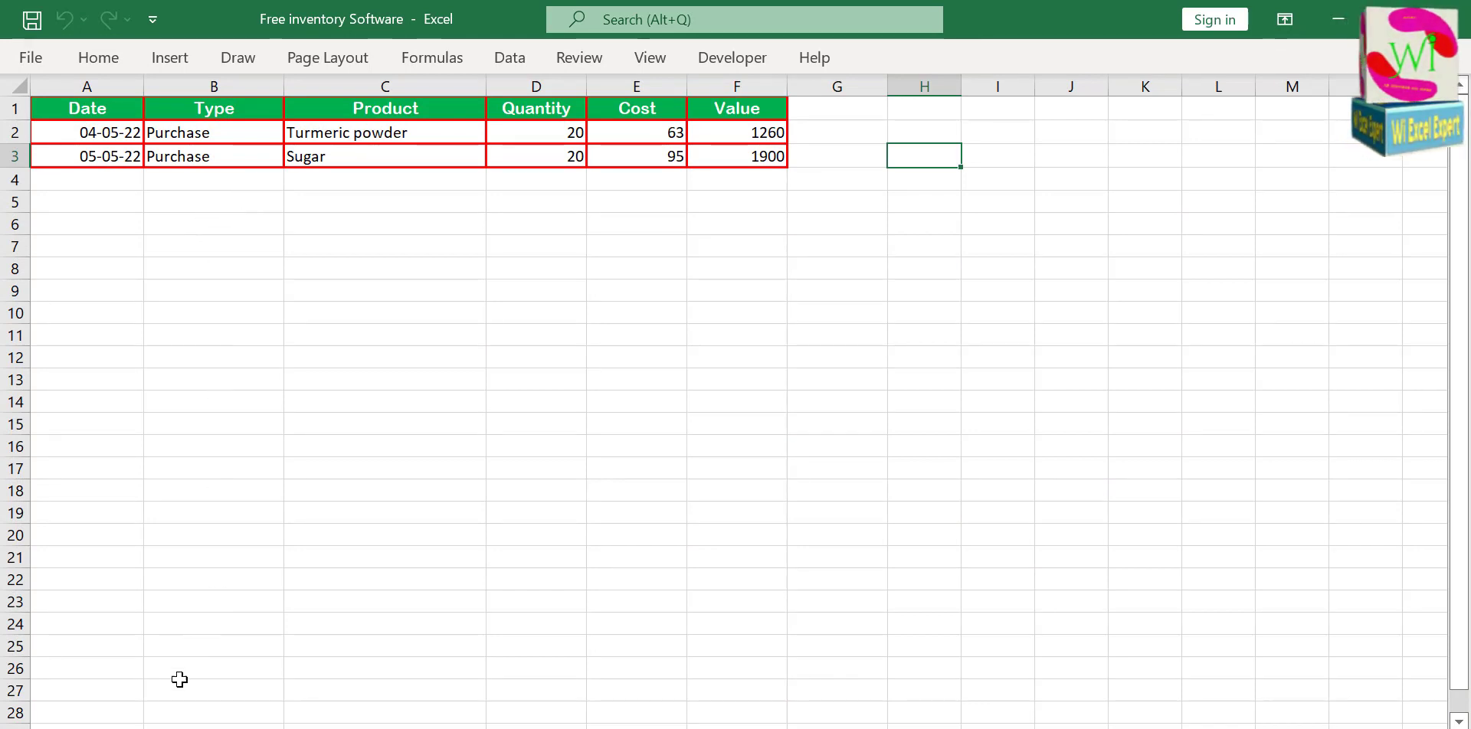
key("ctrl+Page_Up")
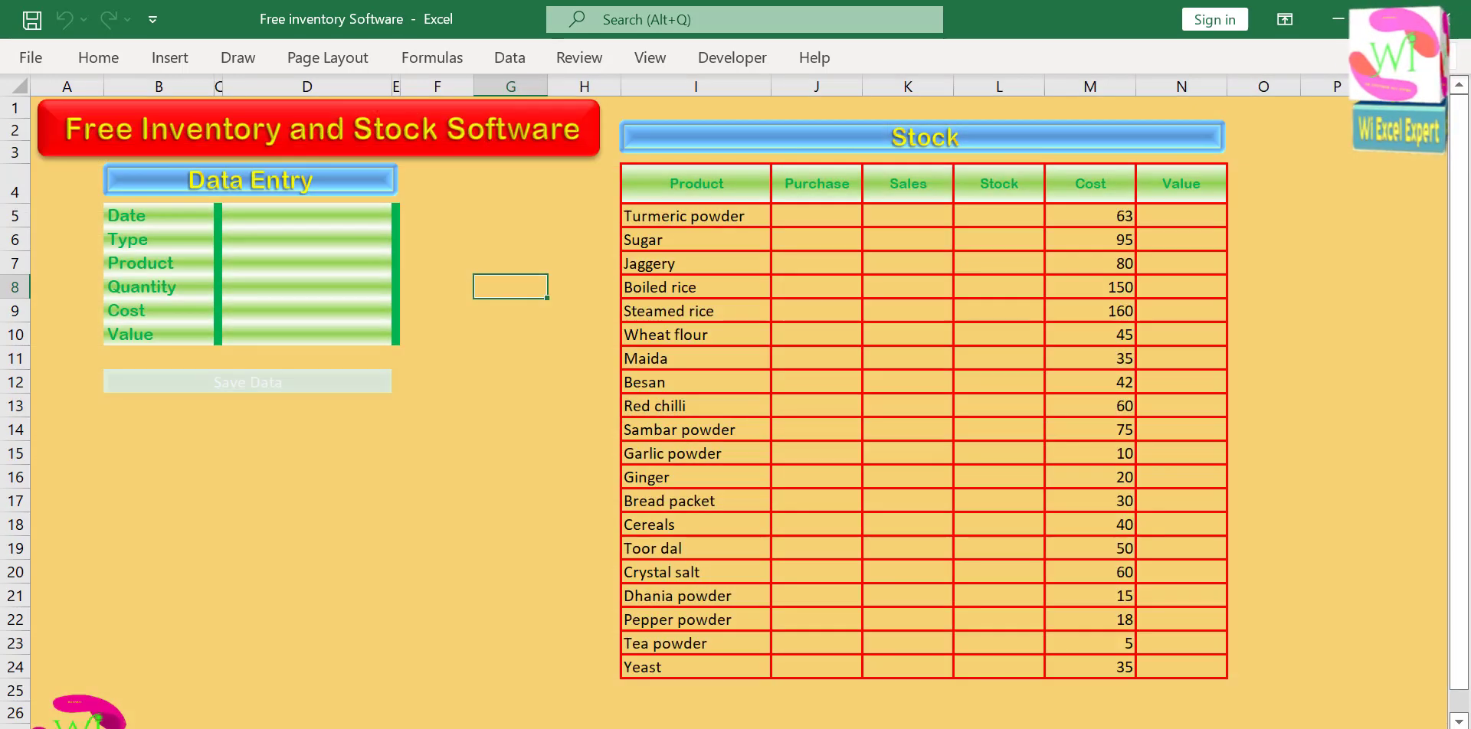
left_click(404, 415)
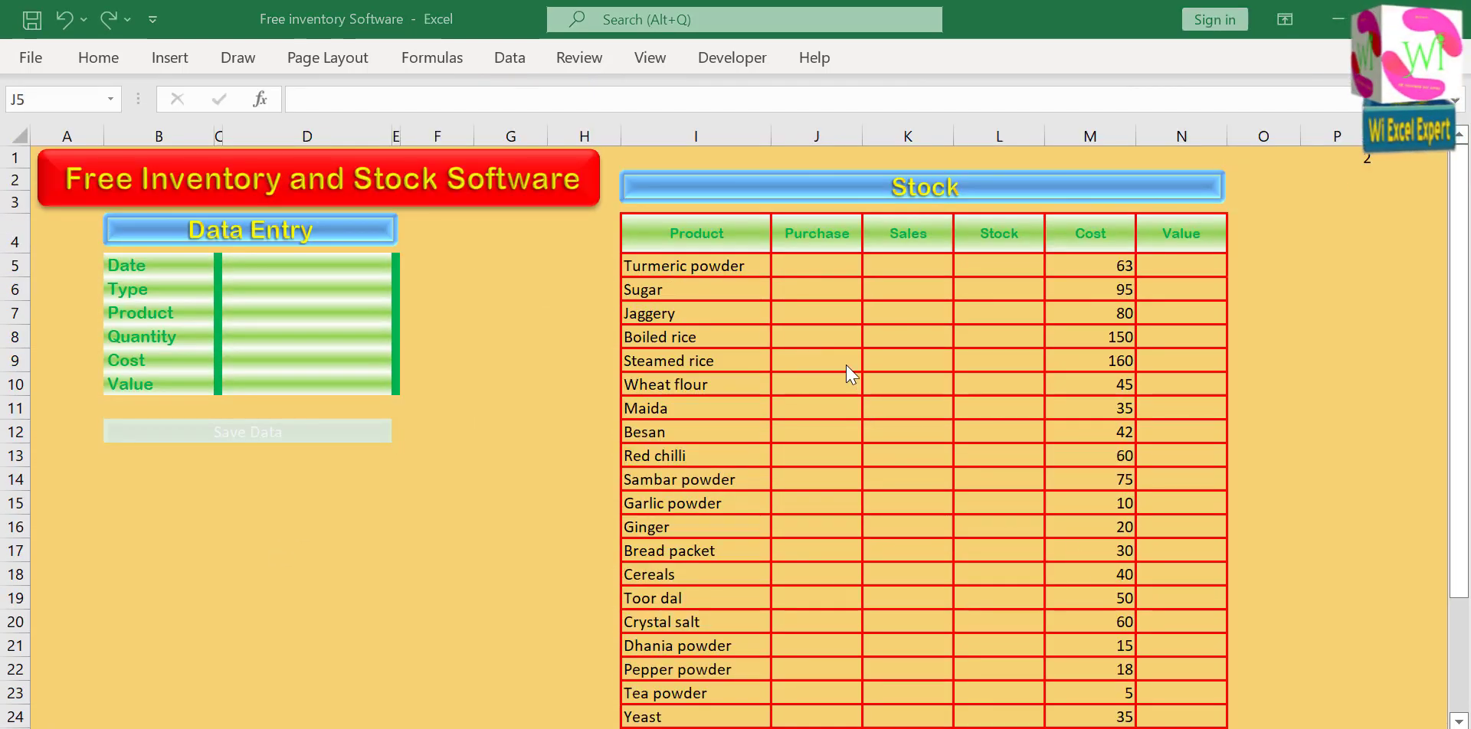
Start a SUMIFS formula in Turmeric powder's Purchase cell J5, using Data column D (Quantity) as the sum range.
left_click(815, 264)
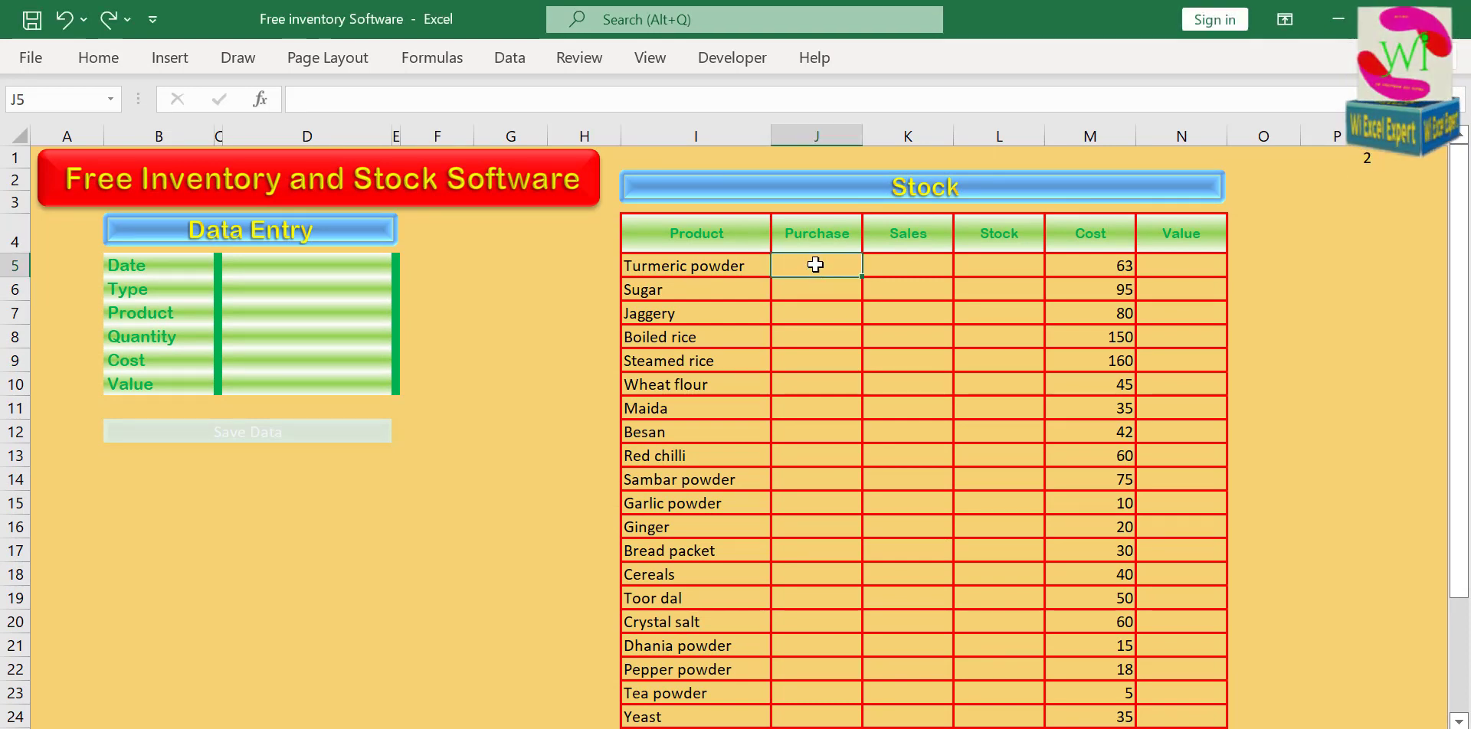
type("=")
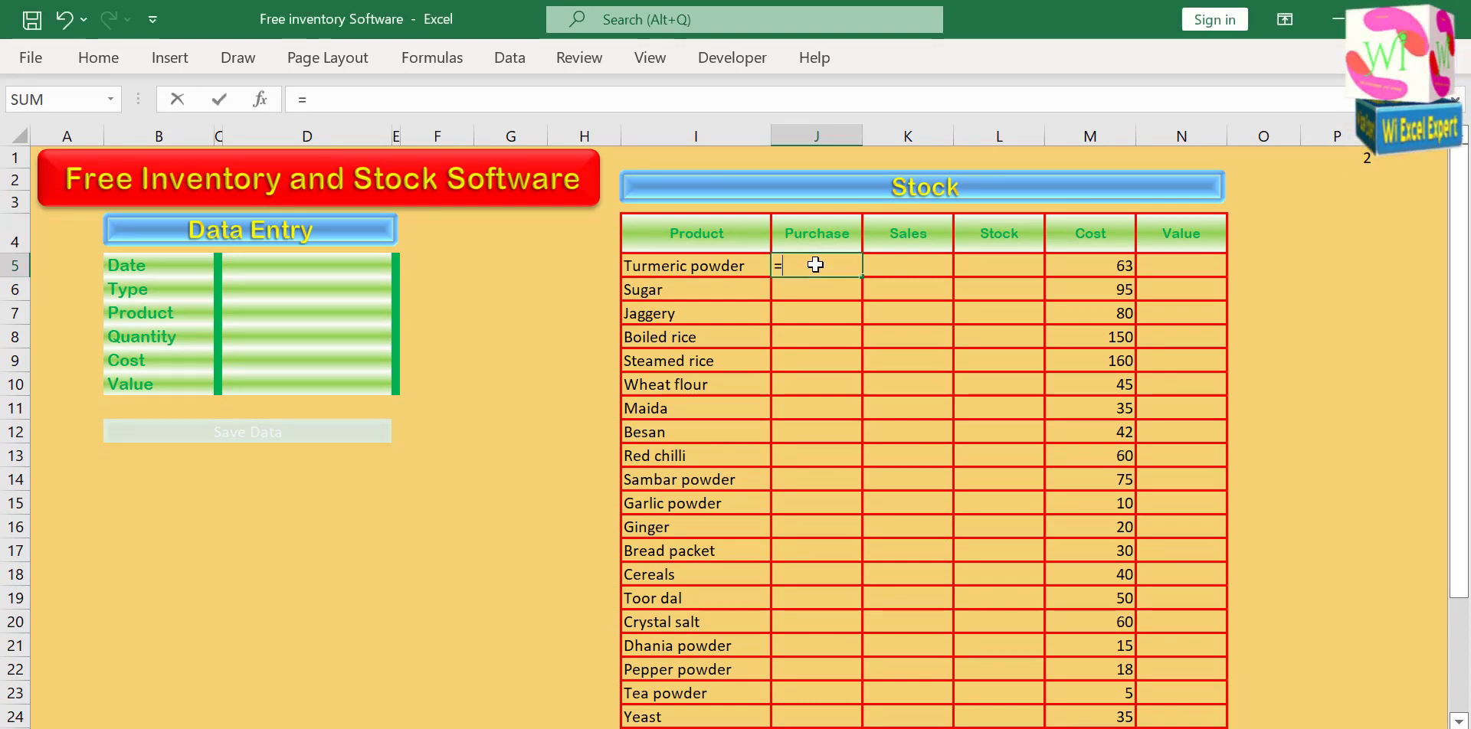
type("Sumifs")
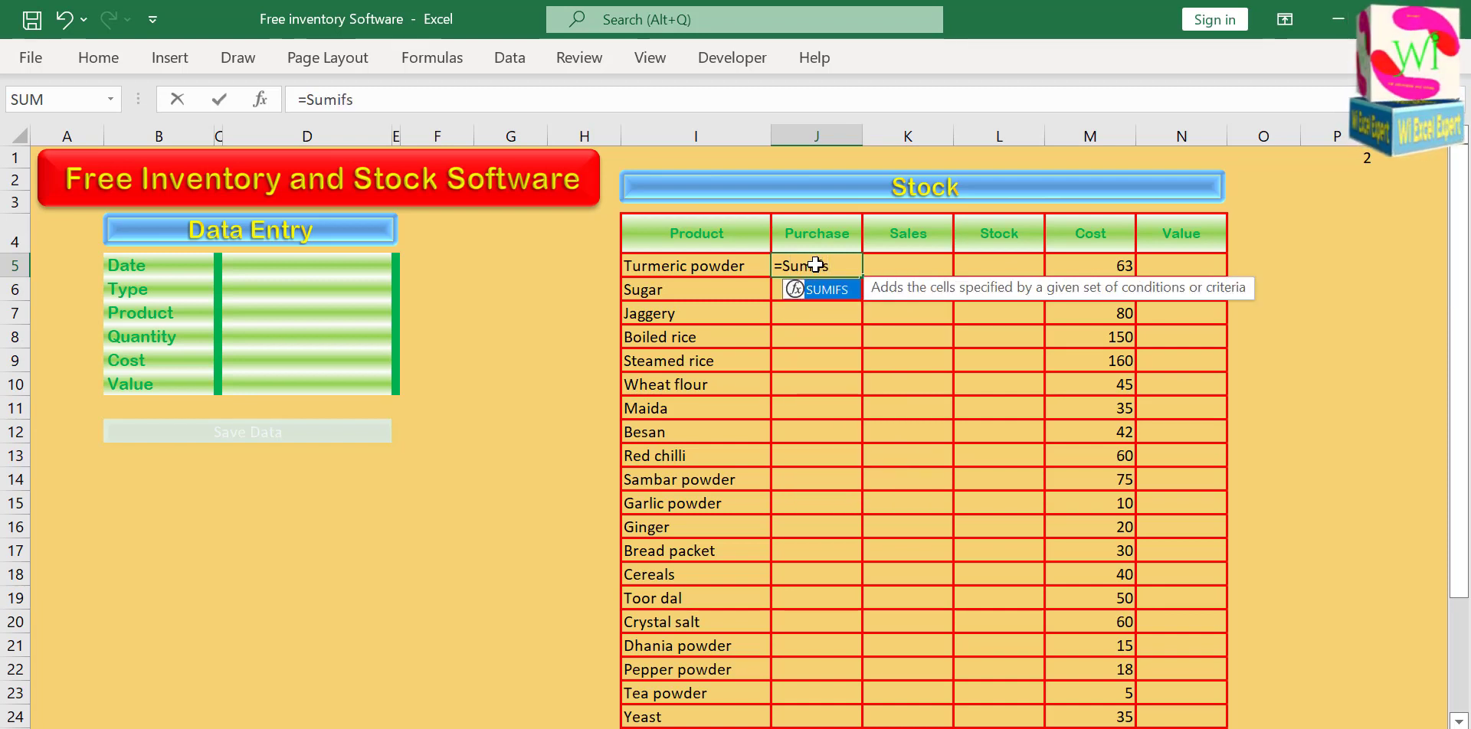
double_click(829, 297)
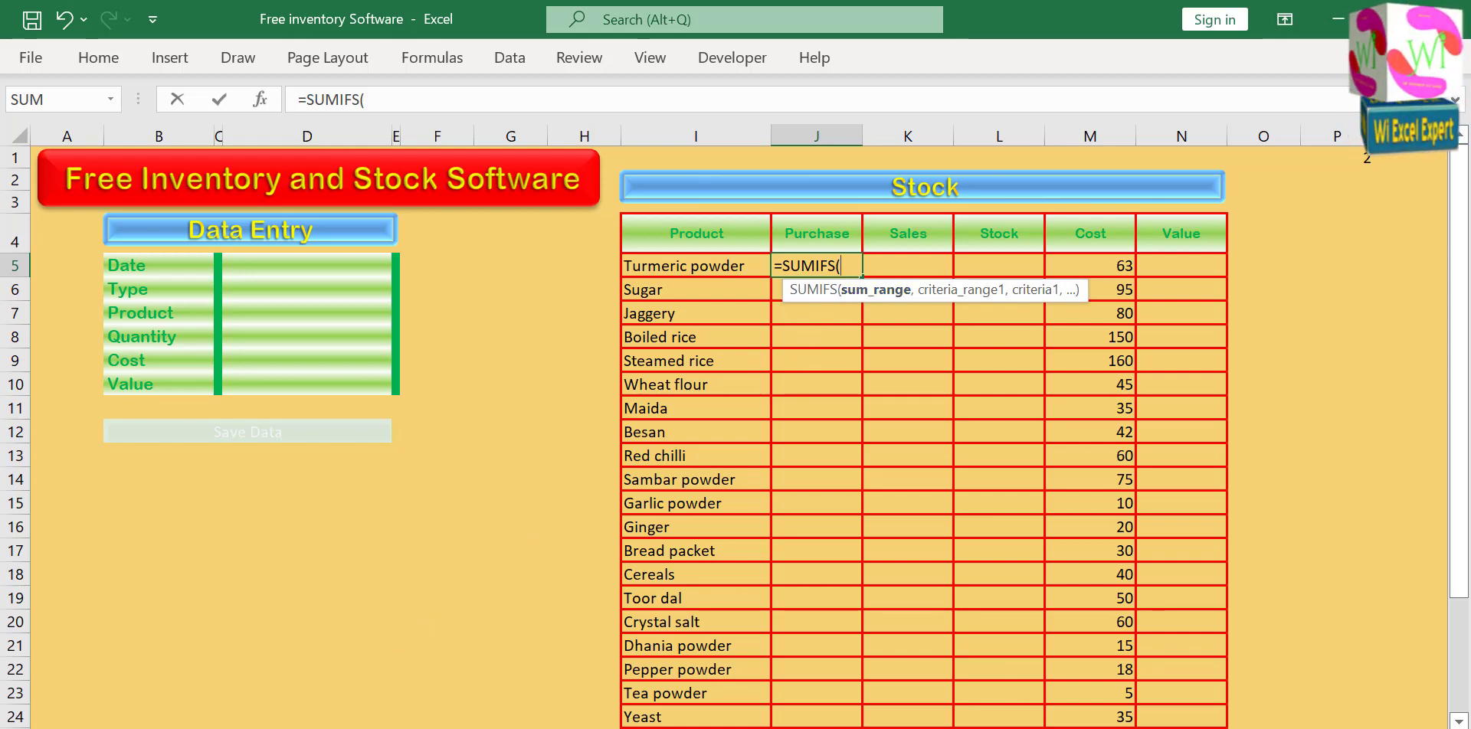
left_click(222, 728)
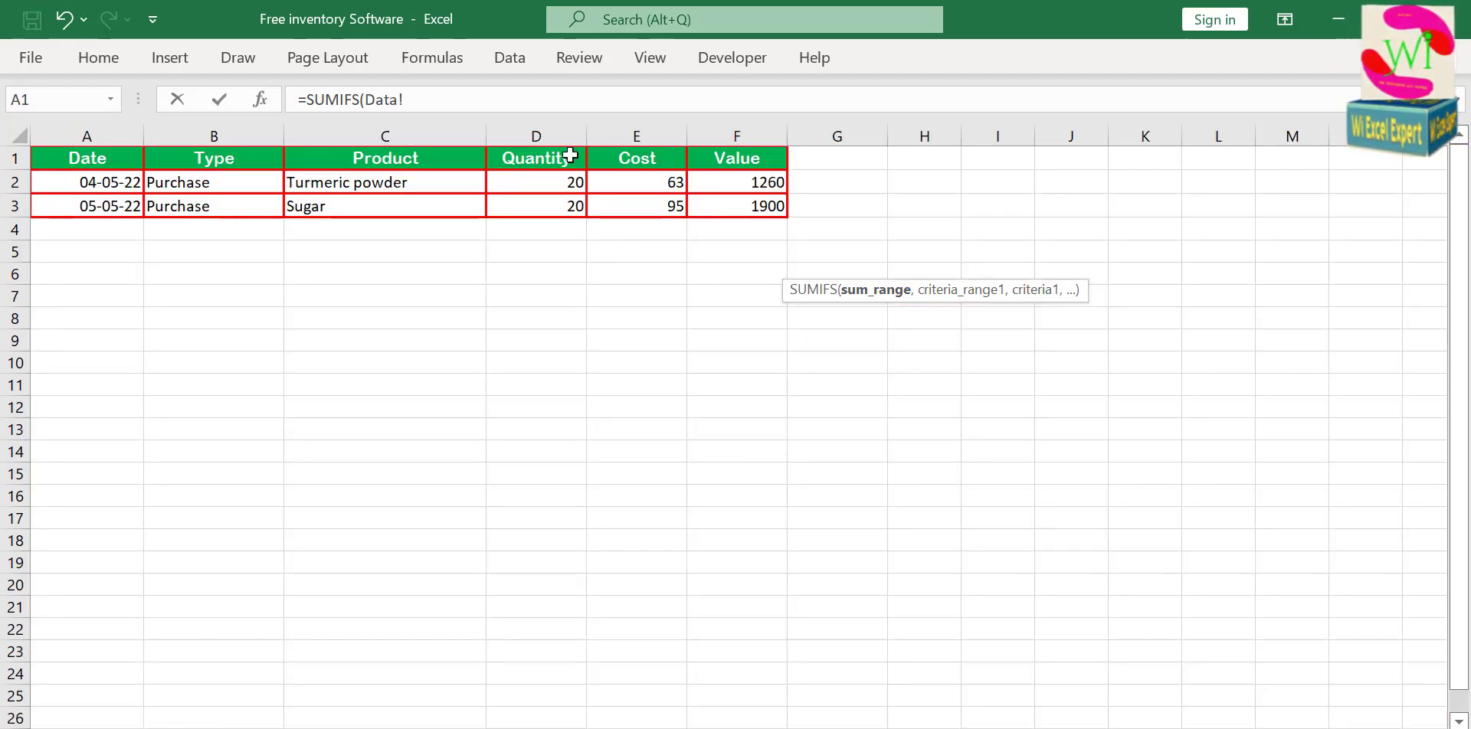
left_click(543, 133)
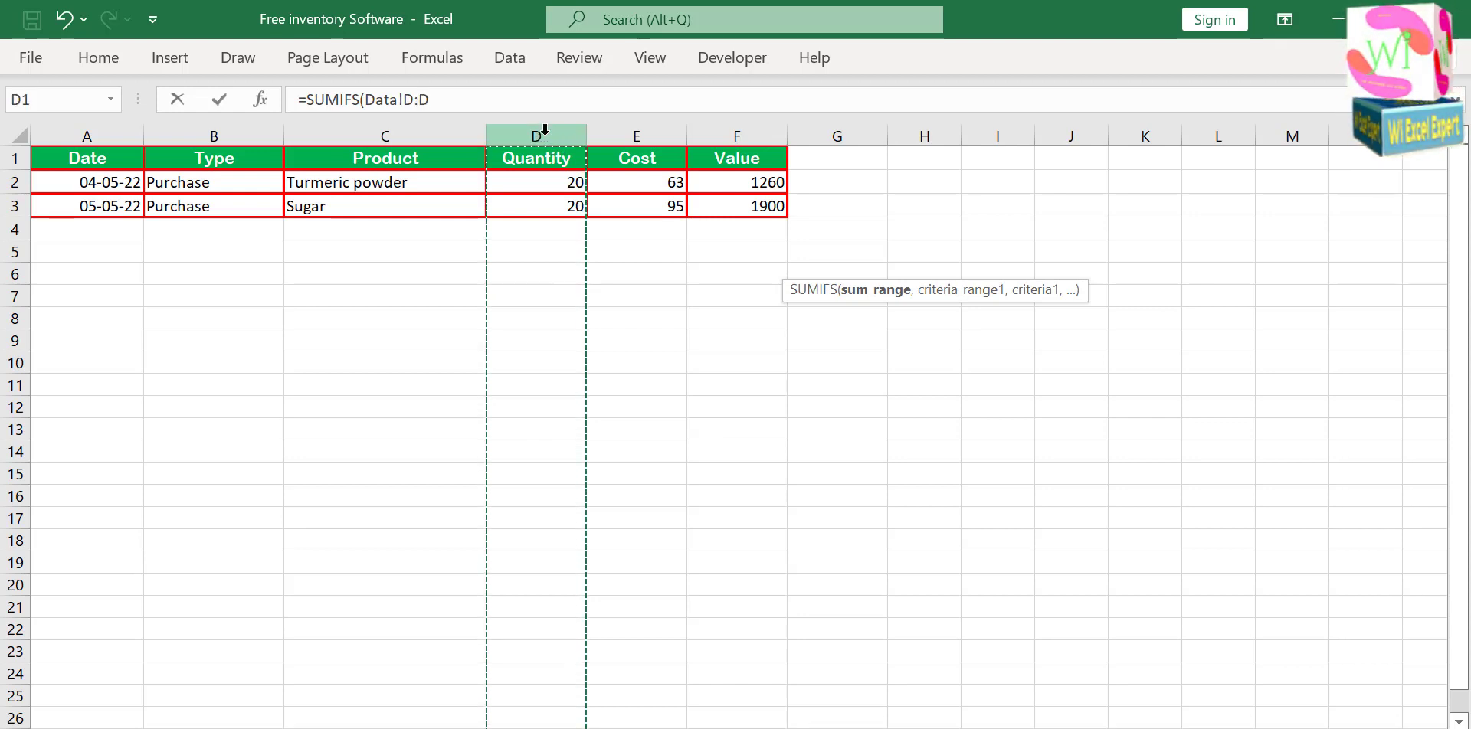
type(",")
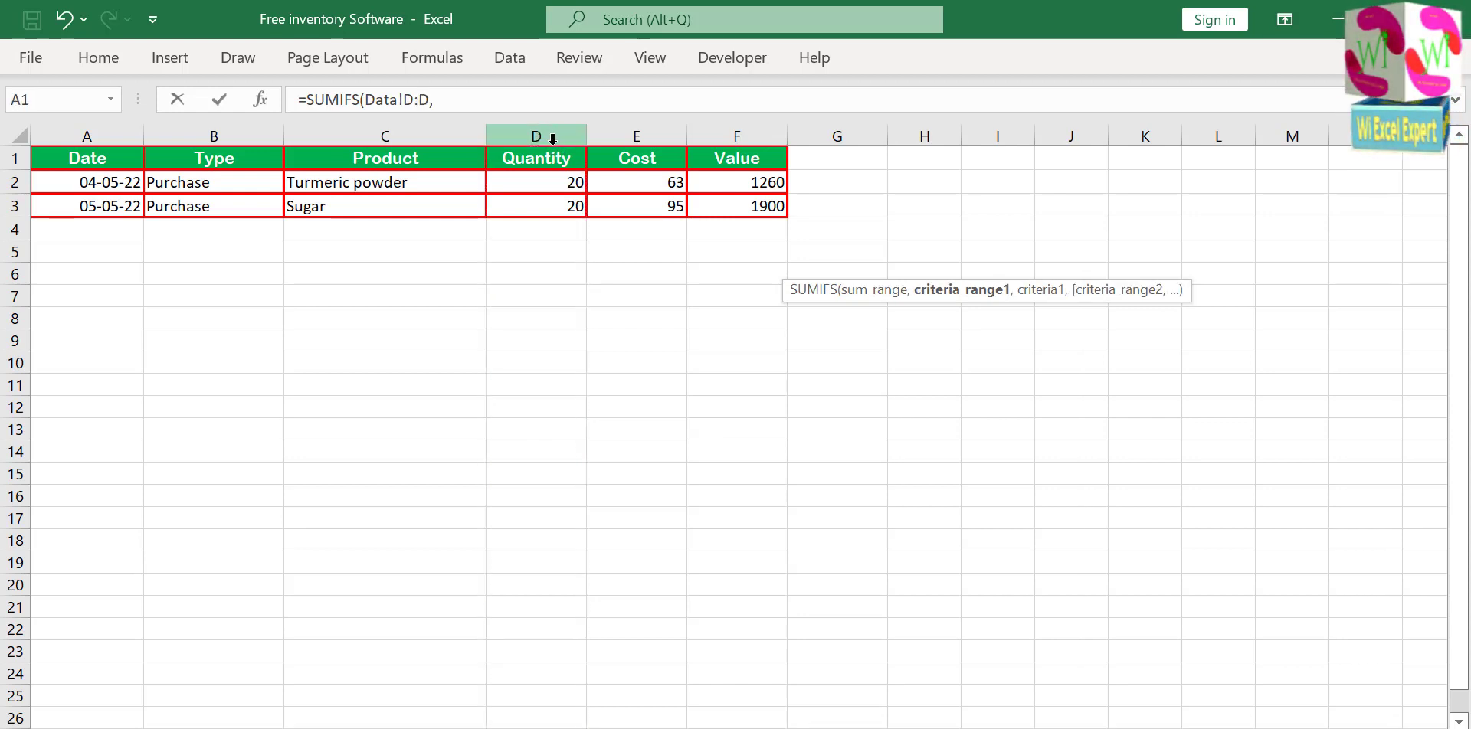
Add the first criterion to the Purchase formula, matching Data column C (Product) with Home cell I5.
left_click(368, 135)
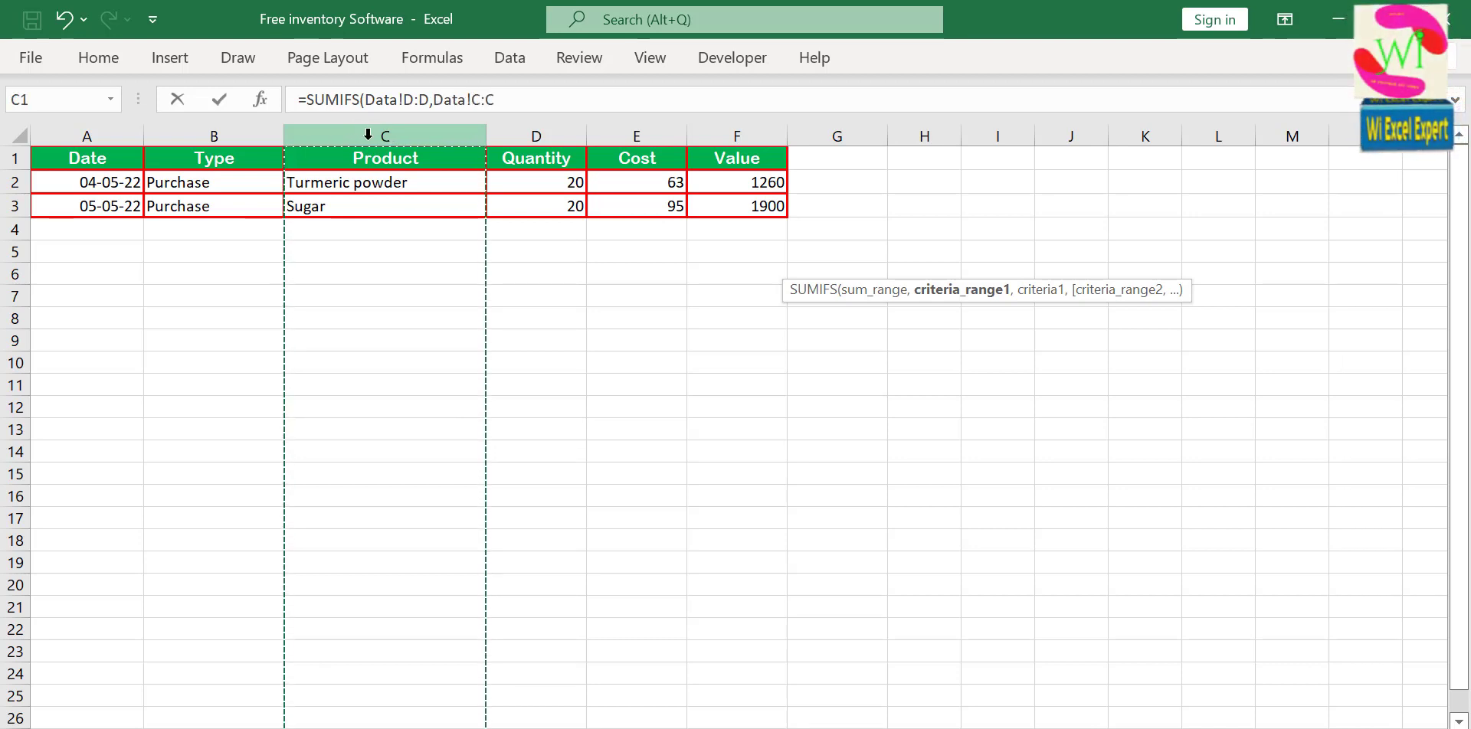
type(",")
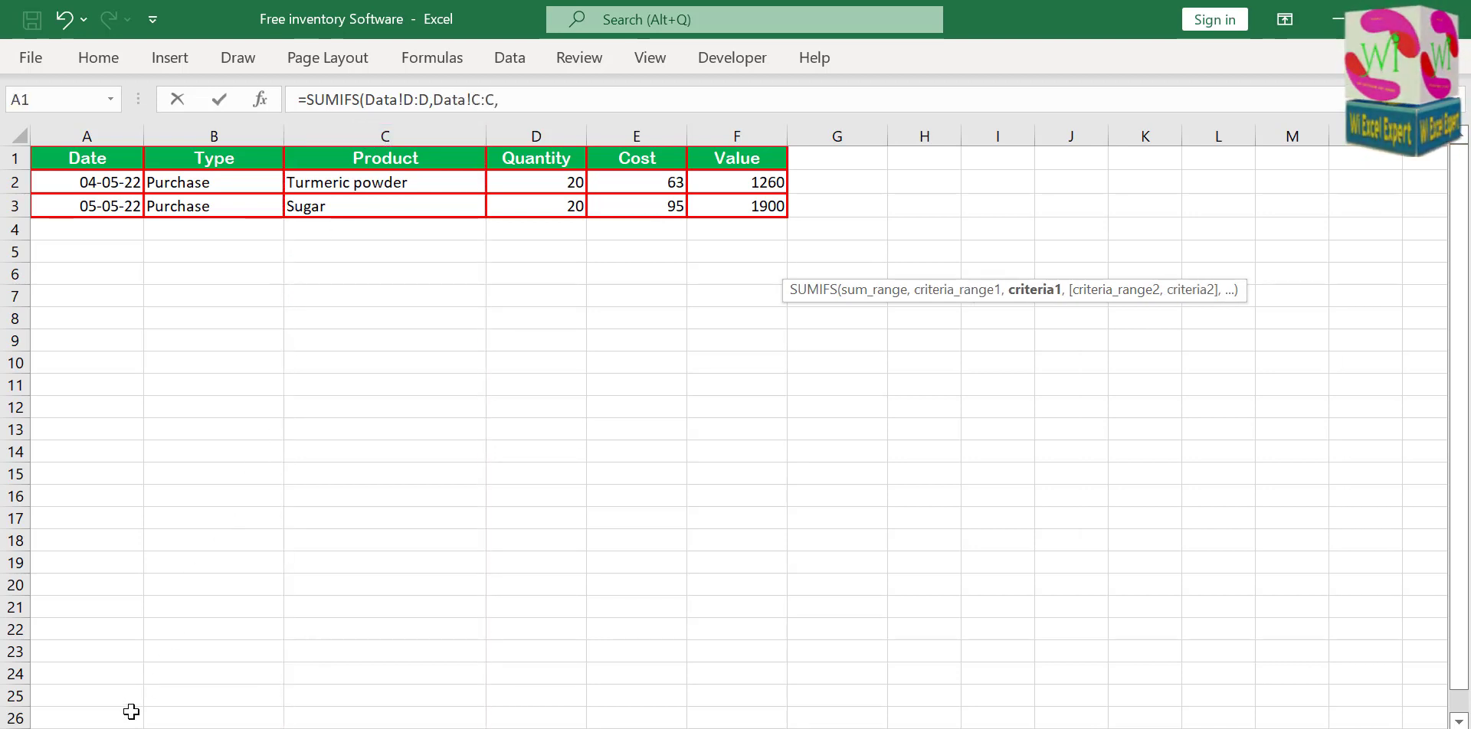
key("ctrl+Page_Up")
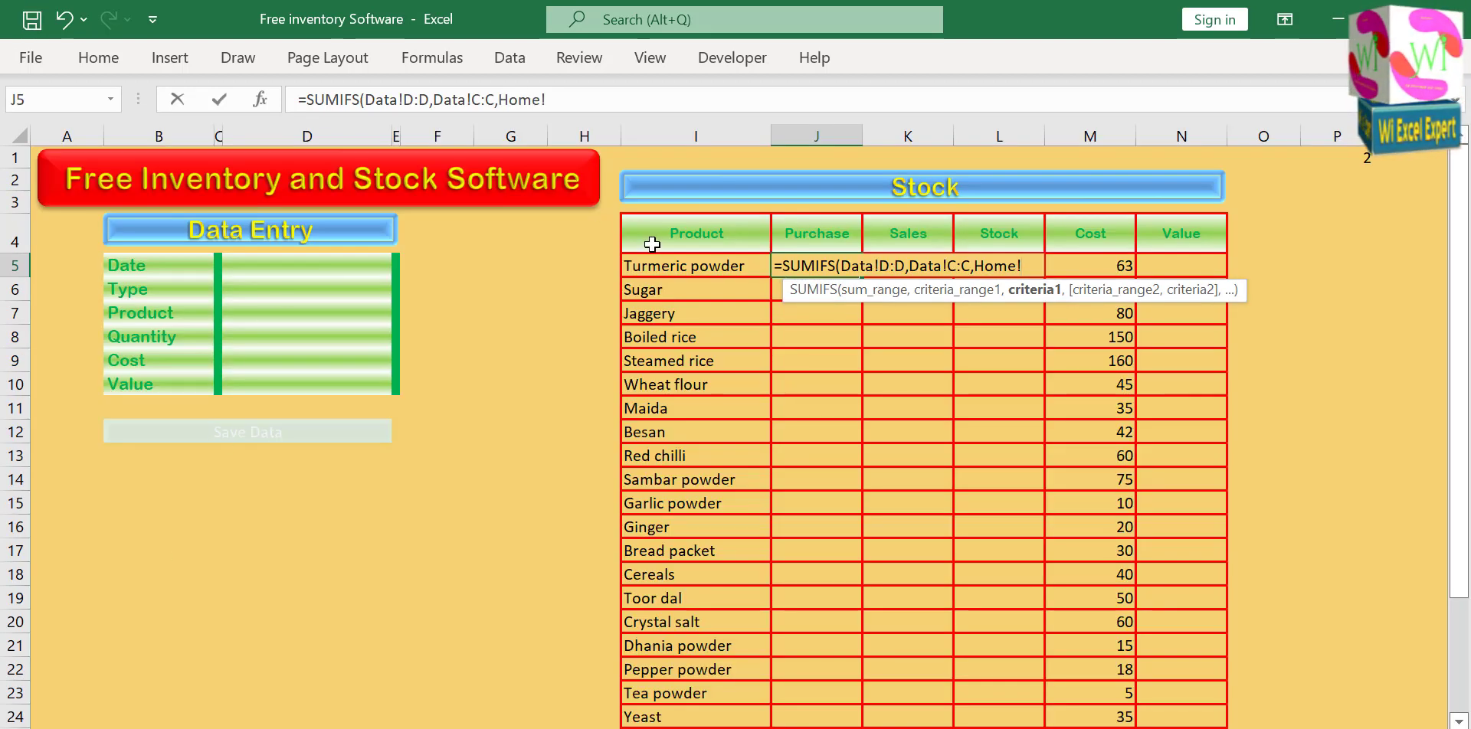
left_click(664, 265)
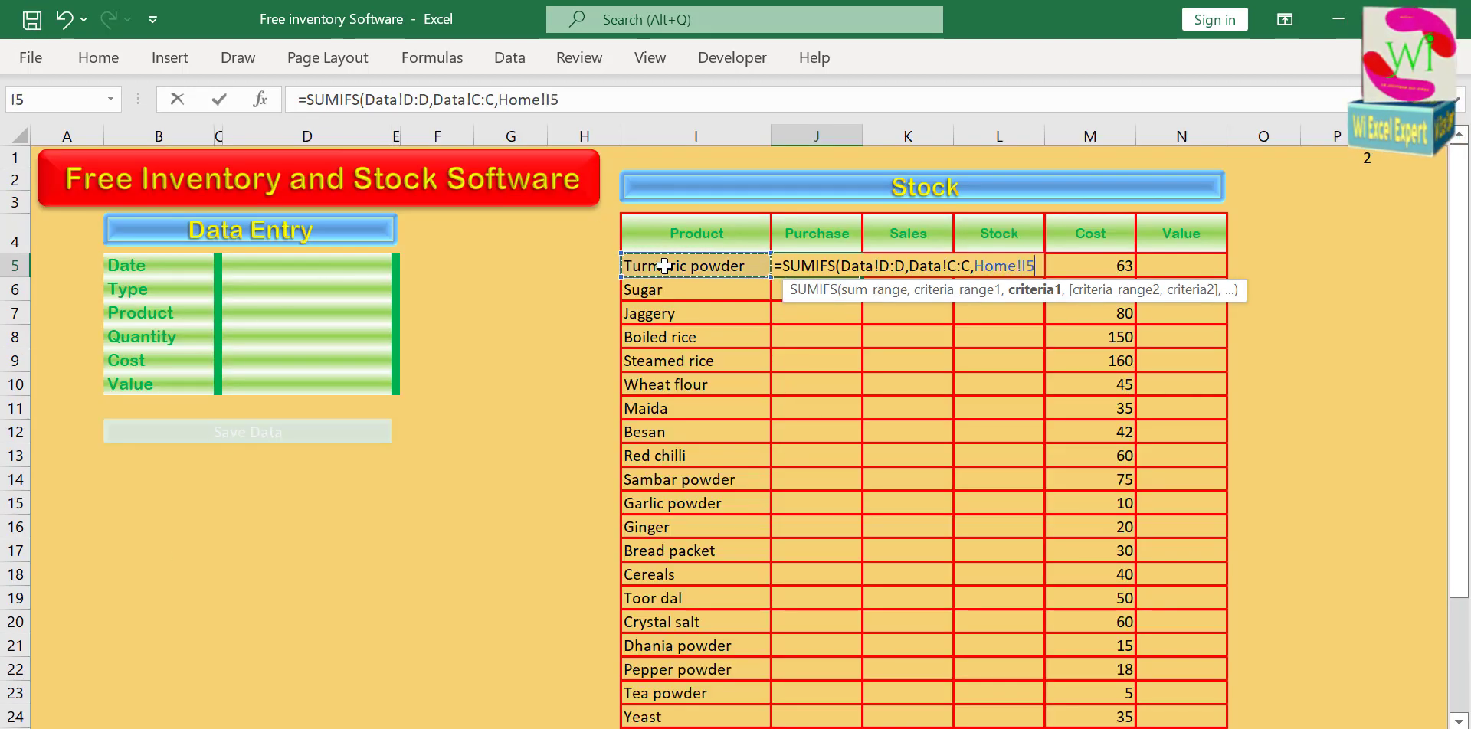
type(",")
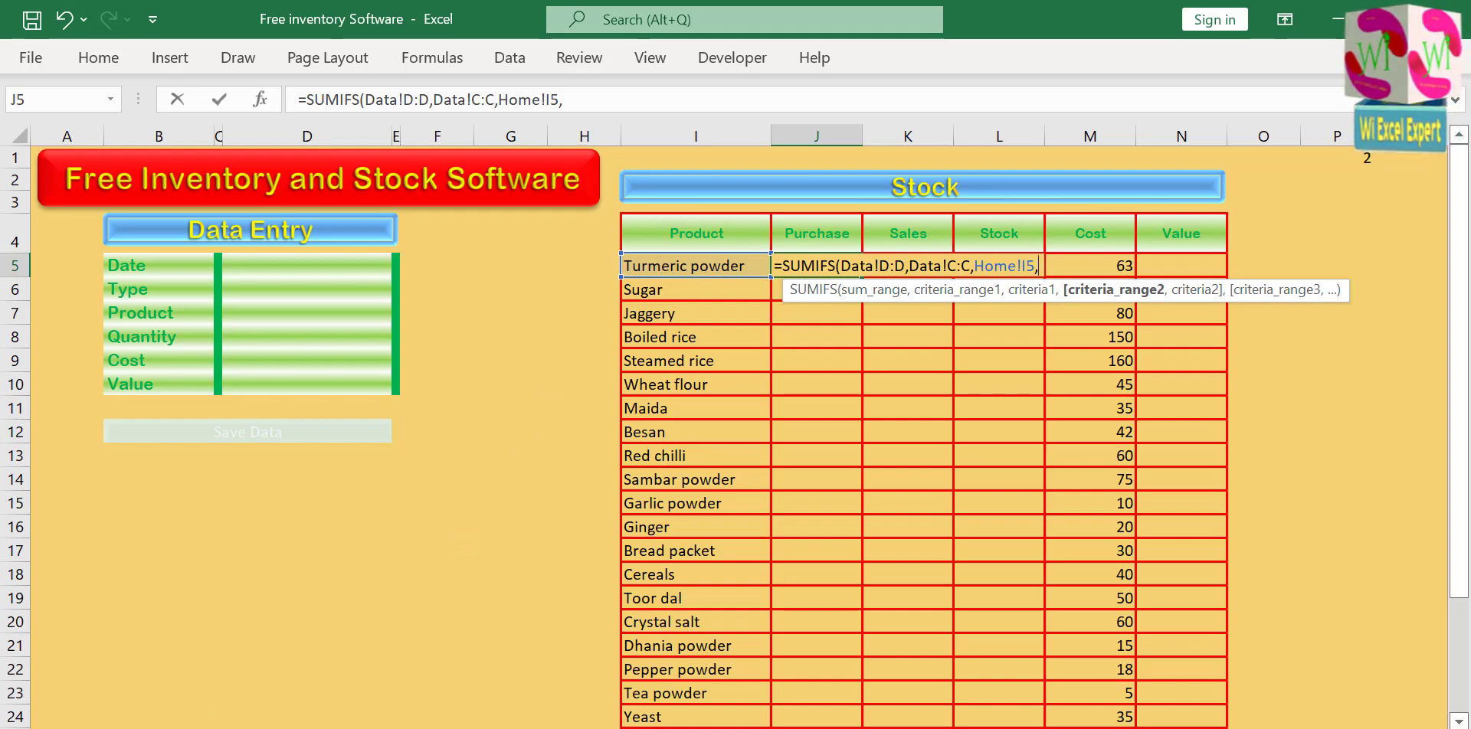
Complete the Purchase formula with a second criterion matching Data column B (Type) with "Purchase".
left_click(218, 727)
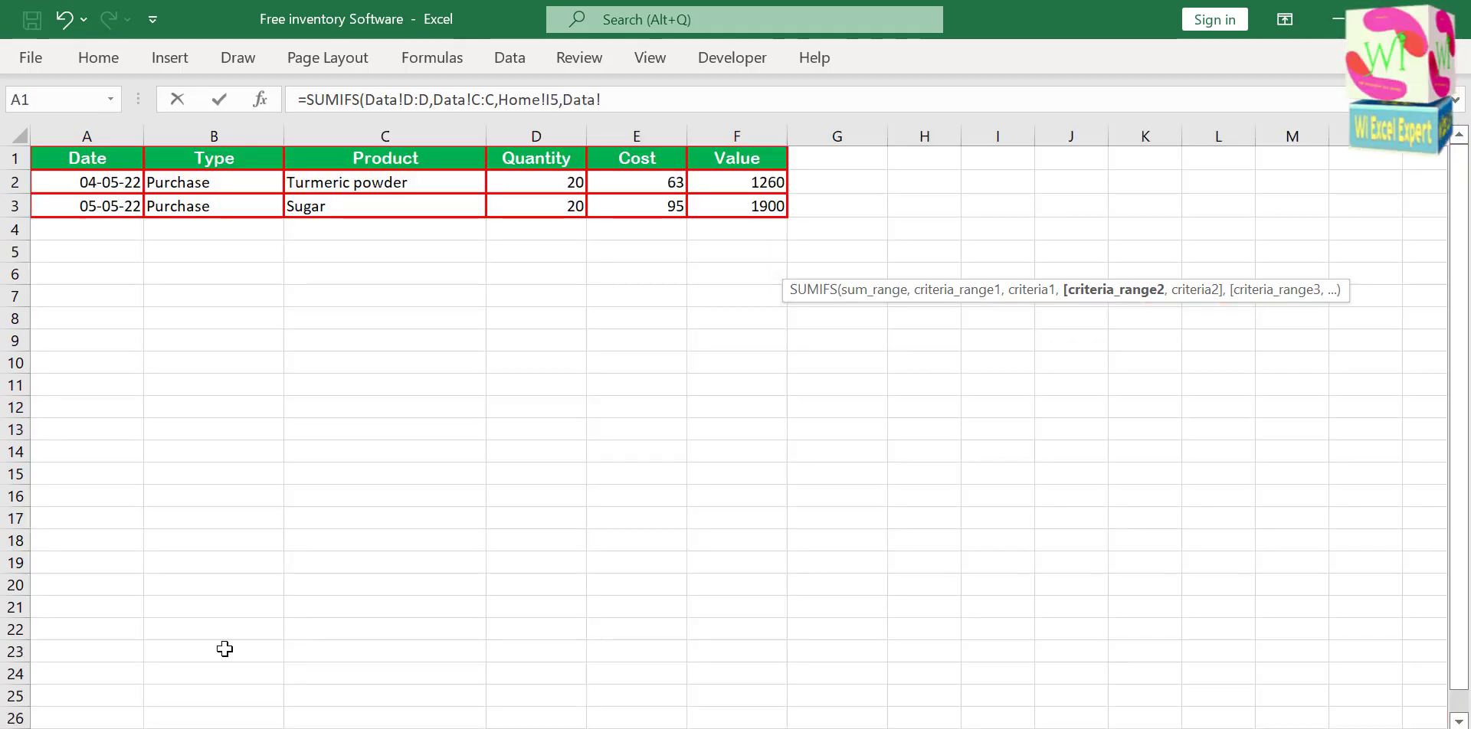
left_click(243, 134)
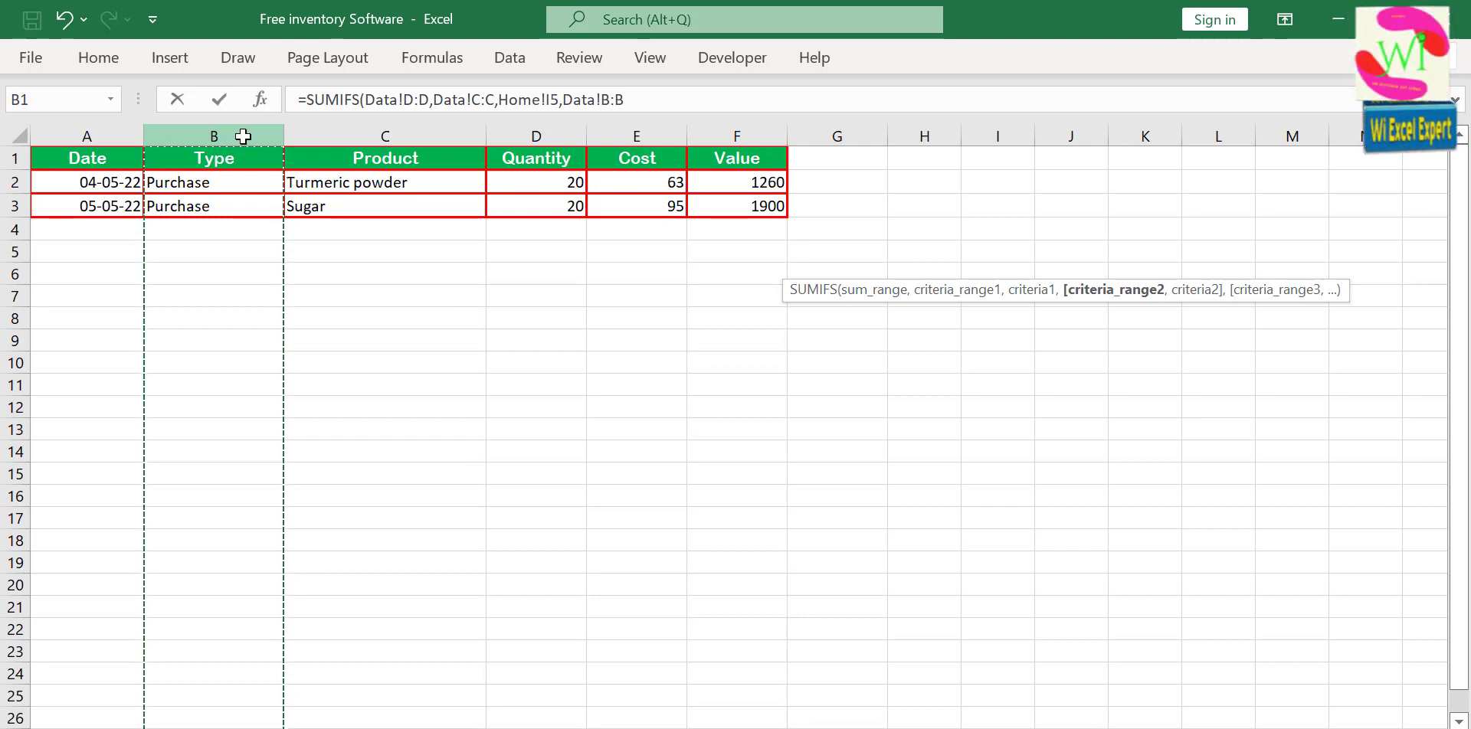
type(",")
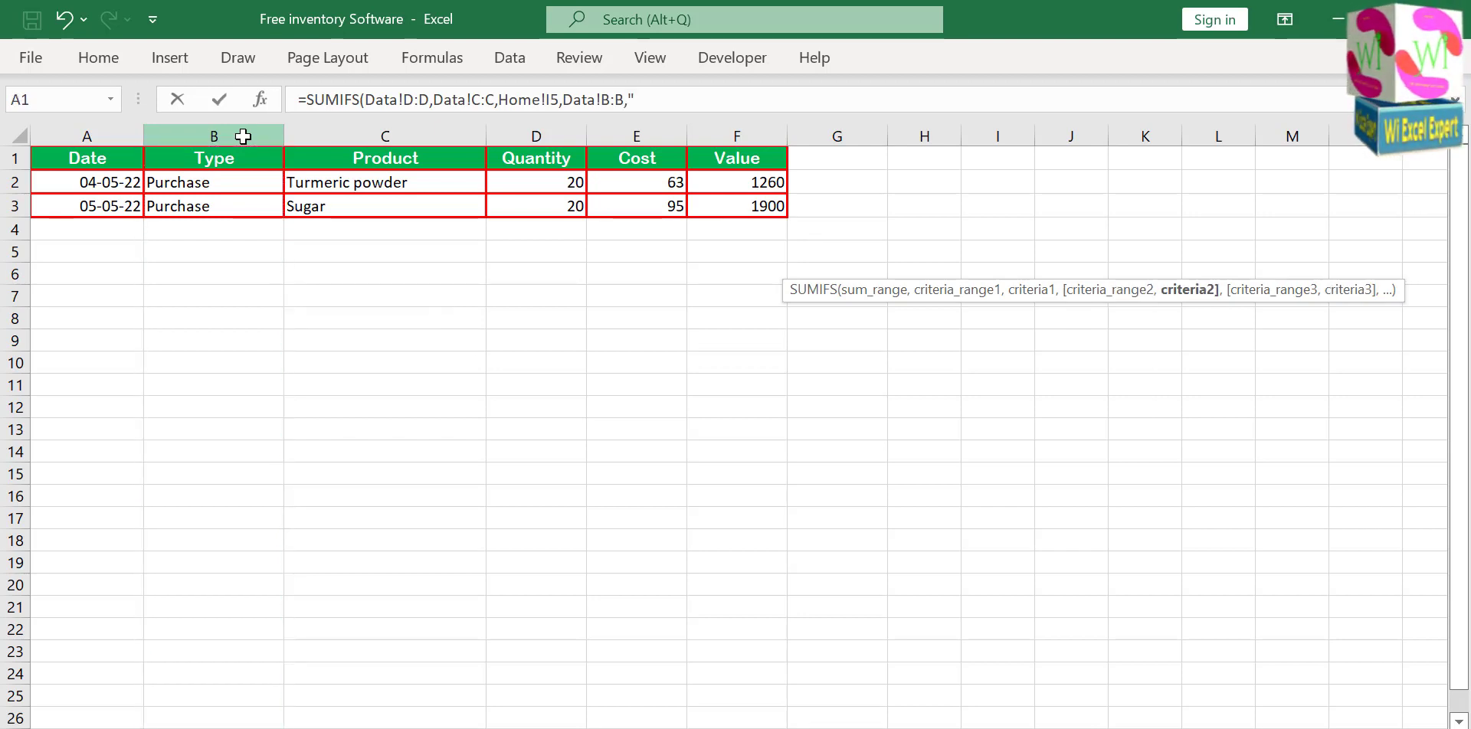
type("\"Purchase")
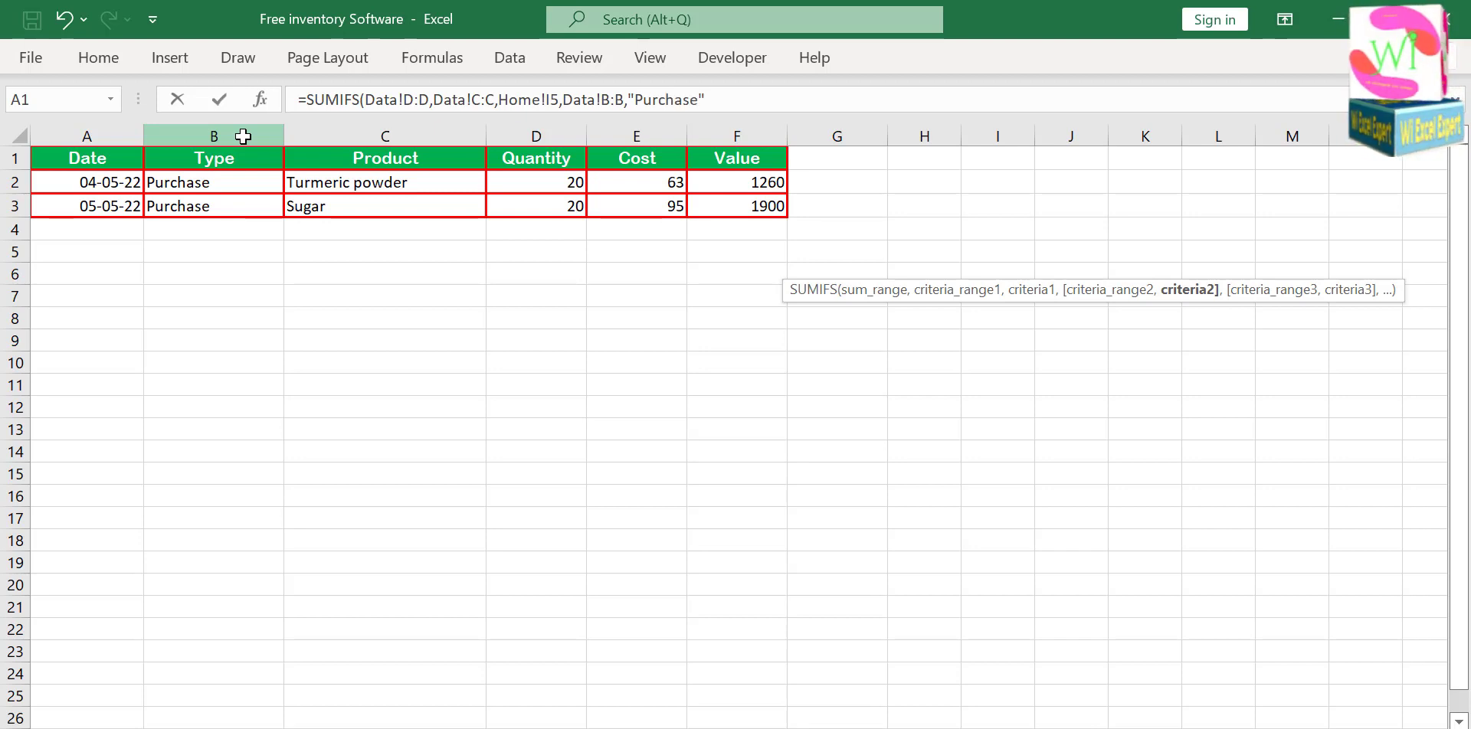
type("\")")
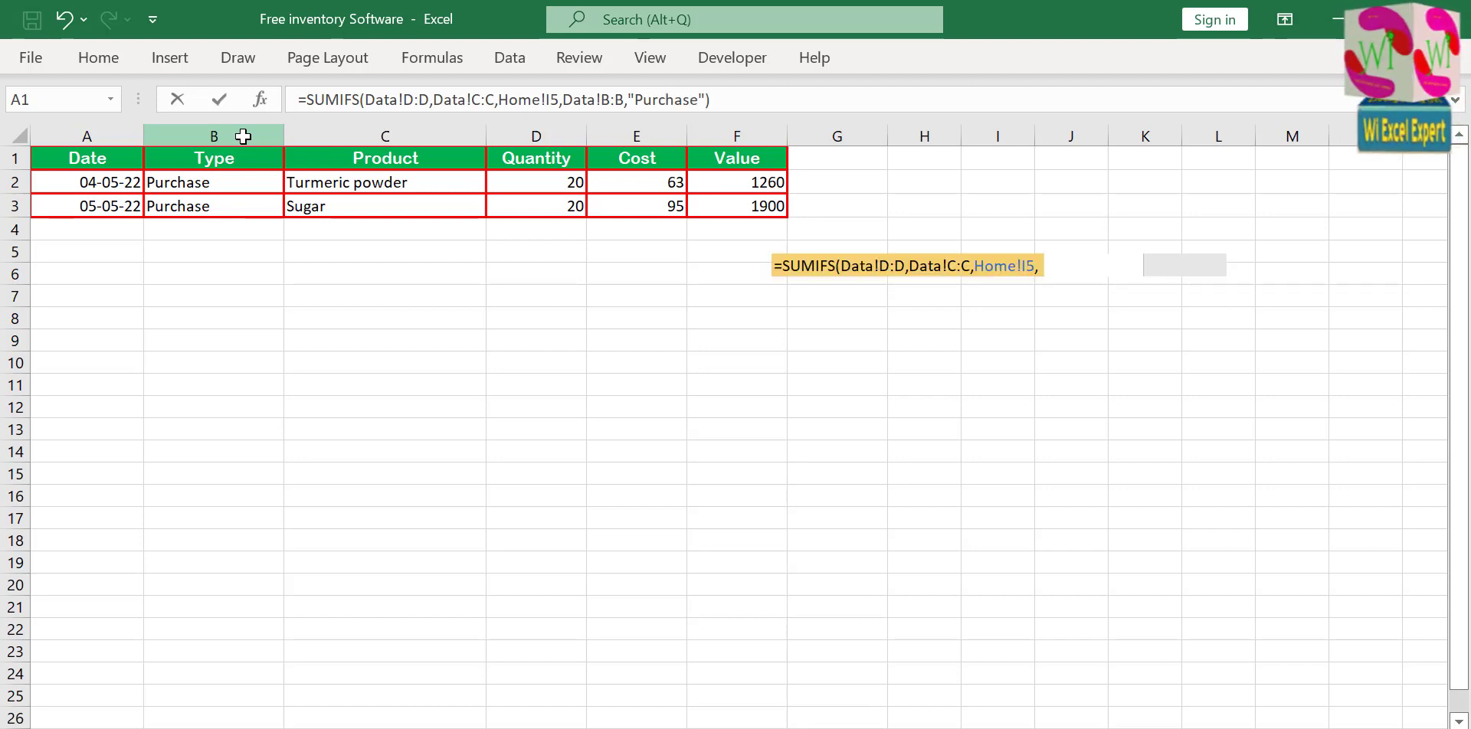
key("Return")
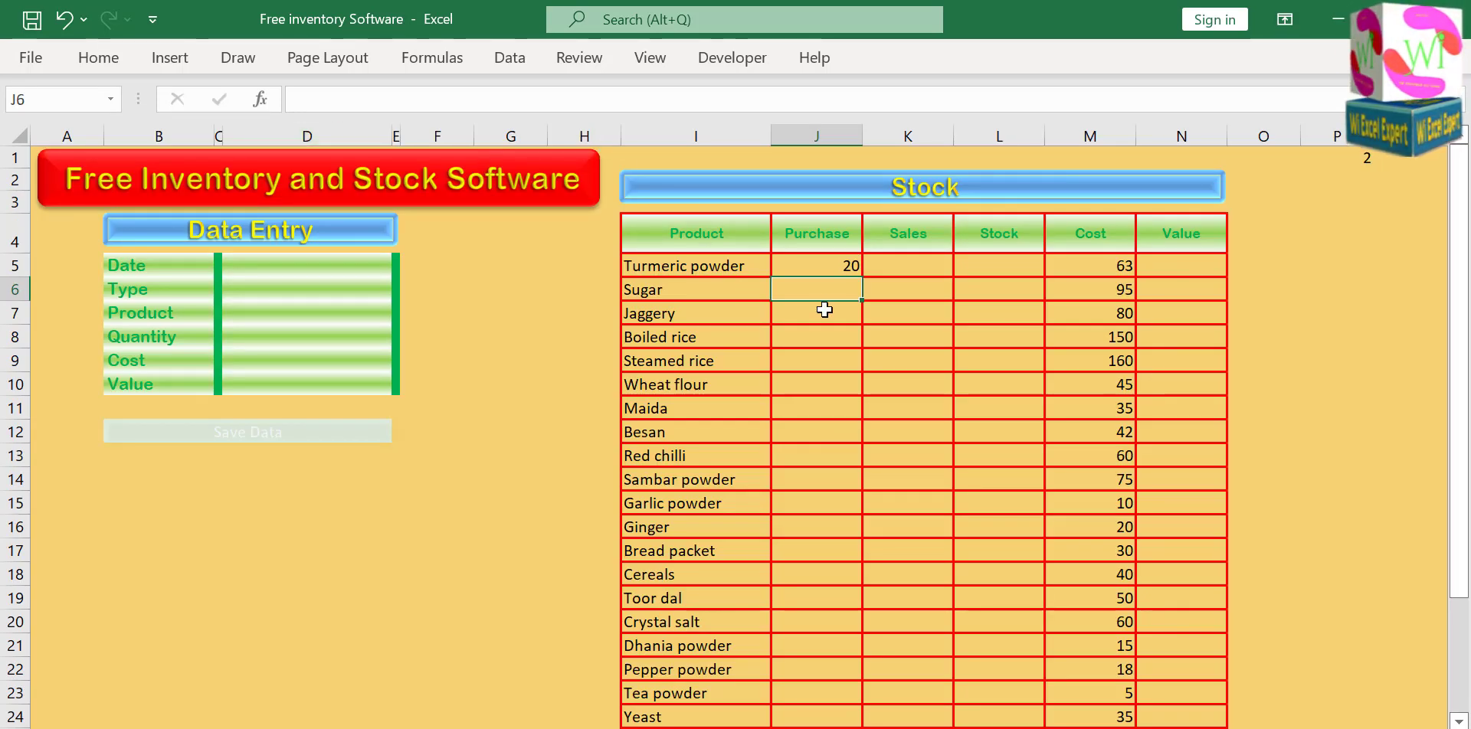
Fill the J5 formula down the Purchase column through the Yeast row and check the filled cells.
left_click(820, 276)
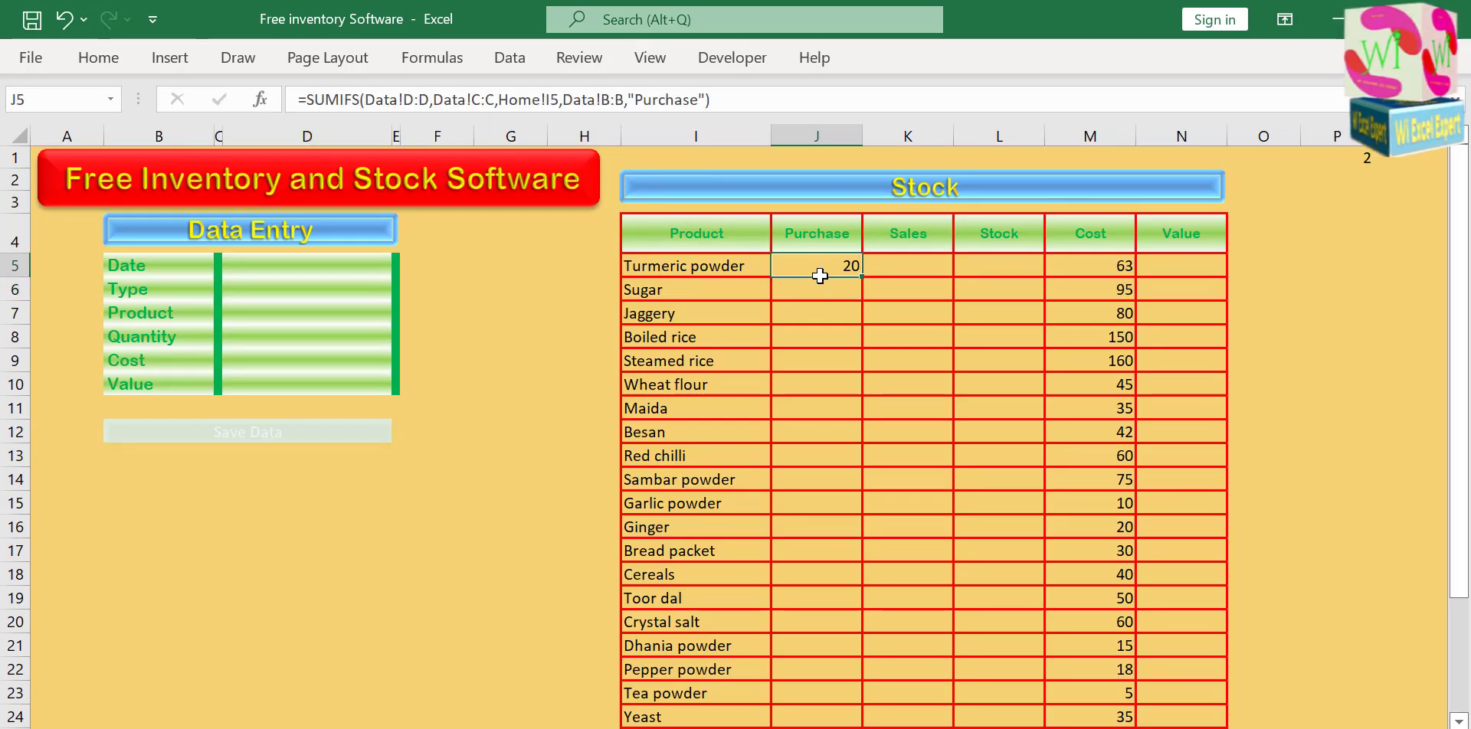
double_click(864, 277)
scroll(827, 379, "down", 2)
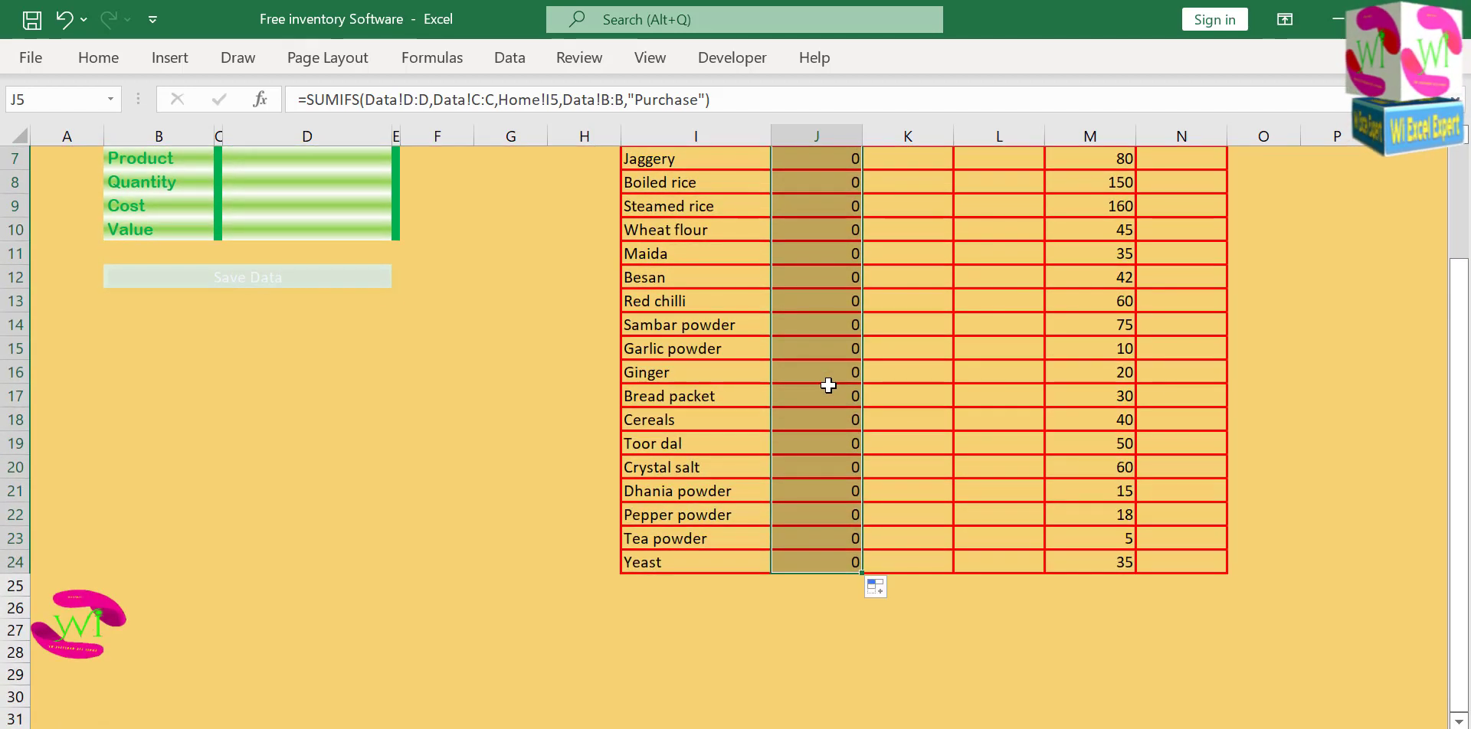
scroll(827, 379, "up", 2)
Start a SUMIFS formula in Turmeric powder's Sales cell K5, using Data column D (Quantity) as the sum range.
left_click(906, 263)
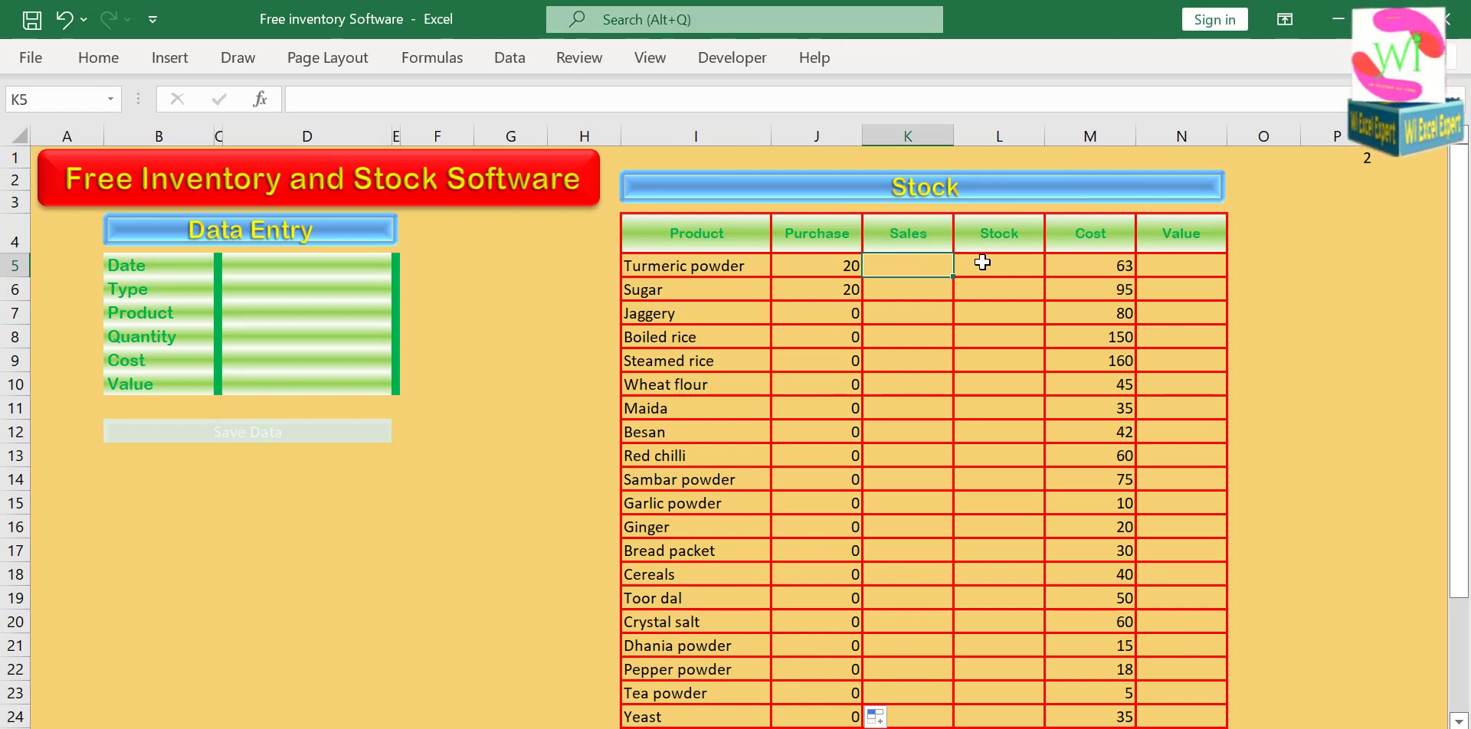
type("=")
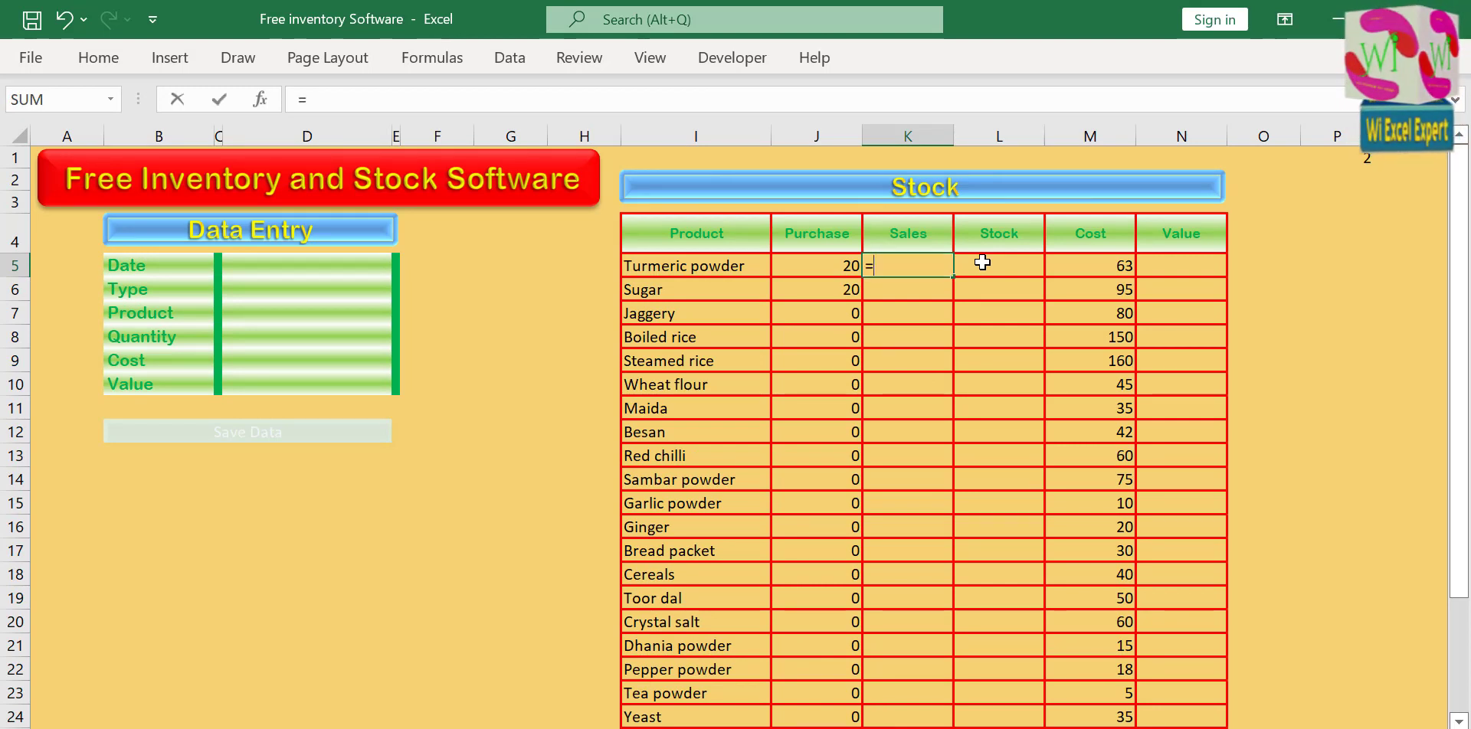
type("Sumifs")
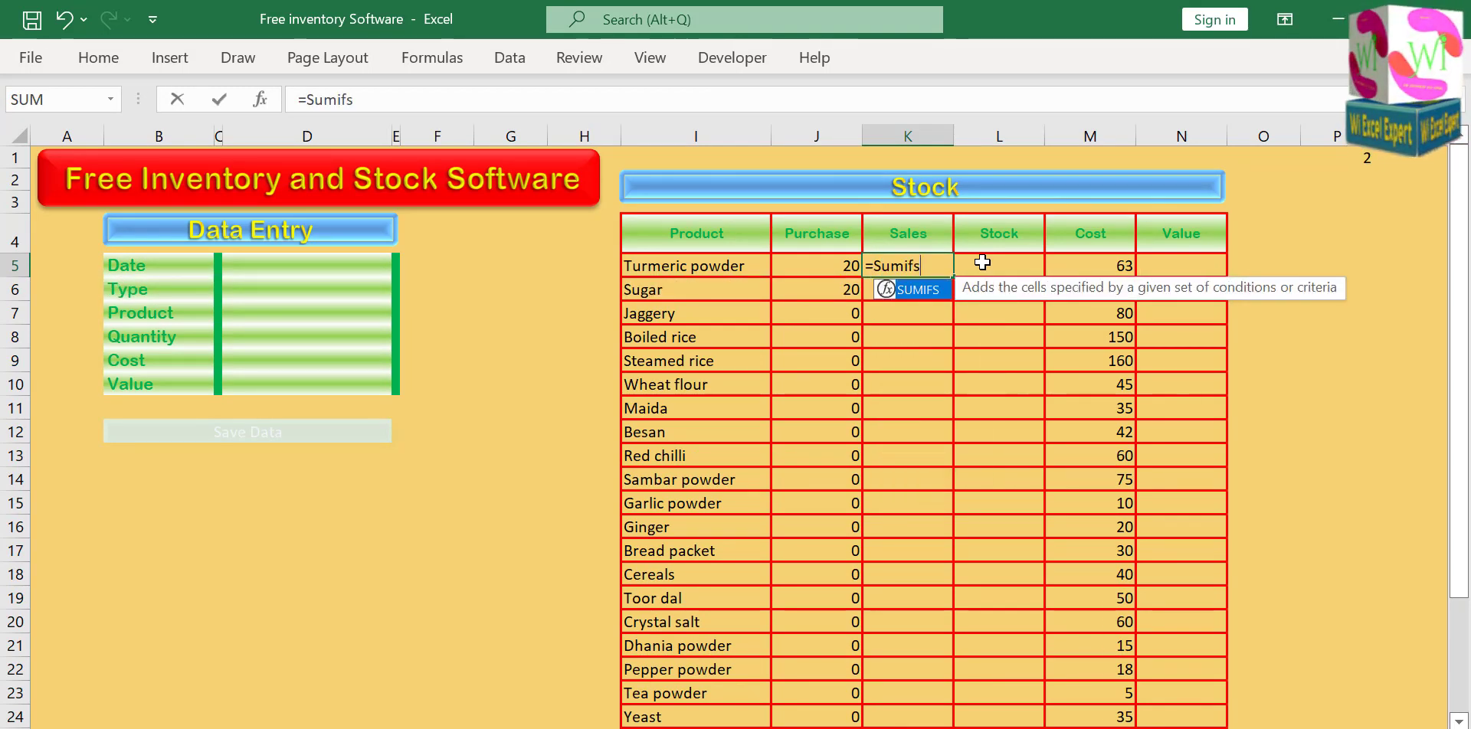
double_click(925, 291)
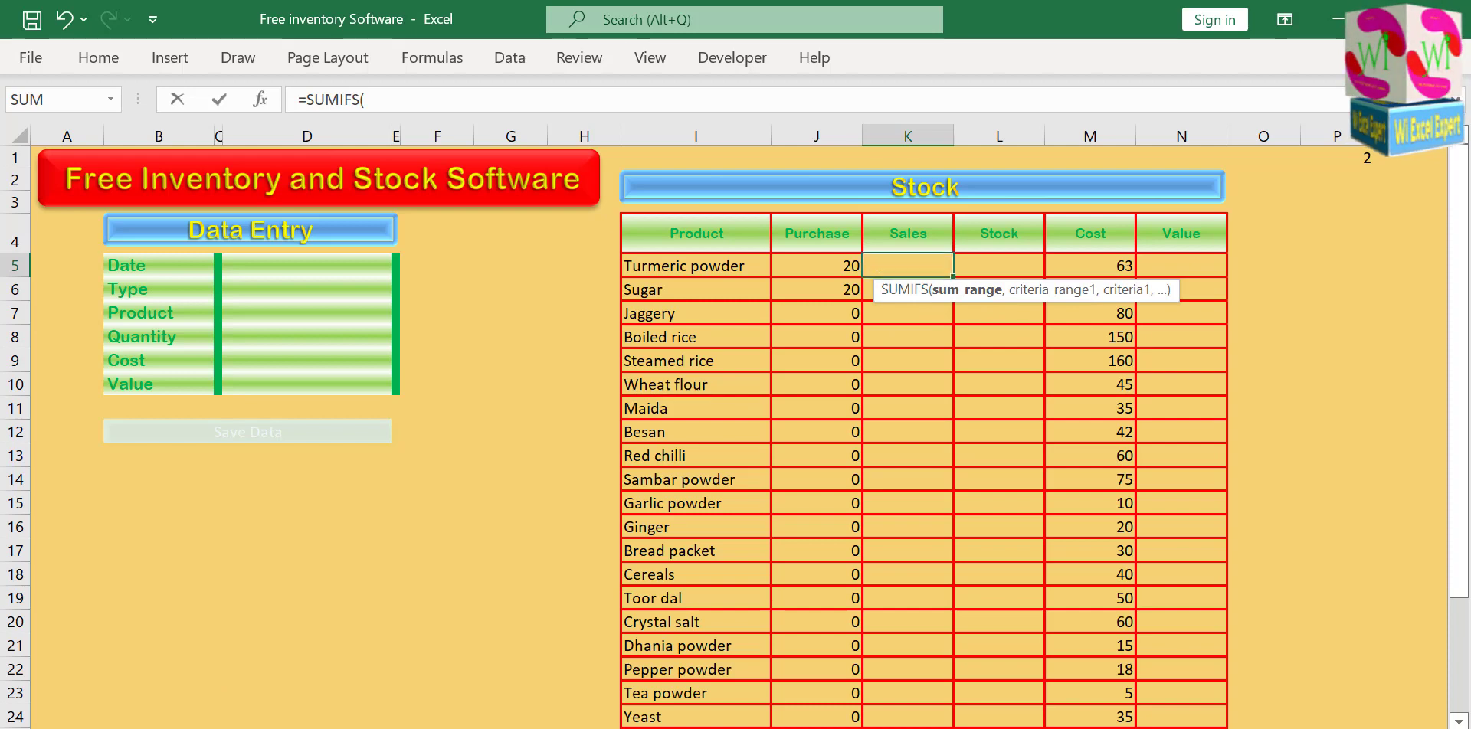
key("ctrl+Page_Down")
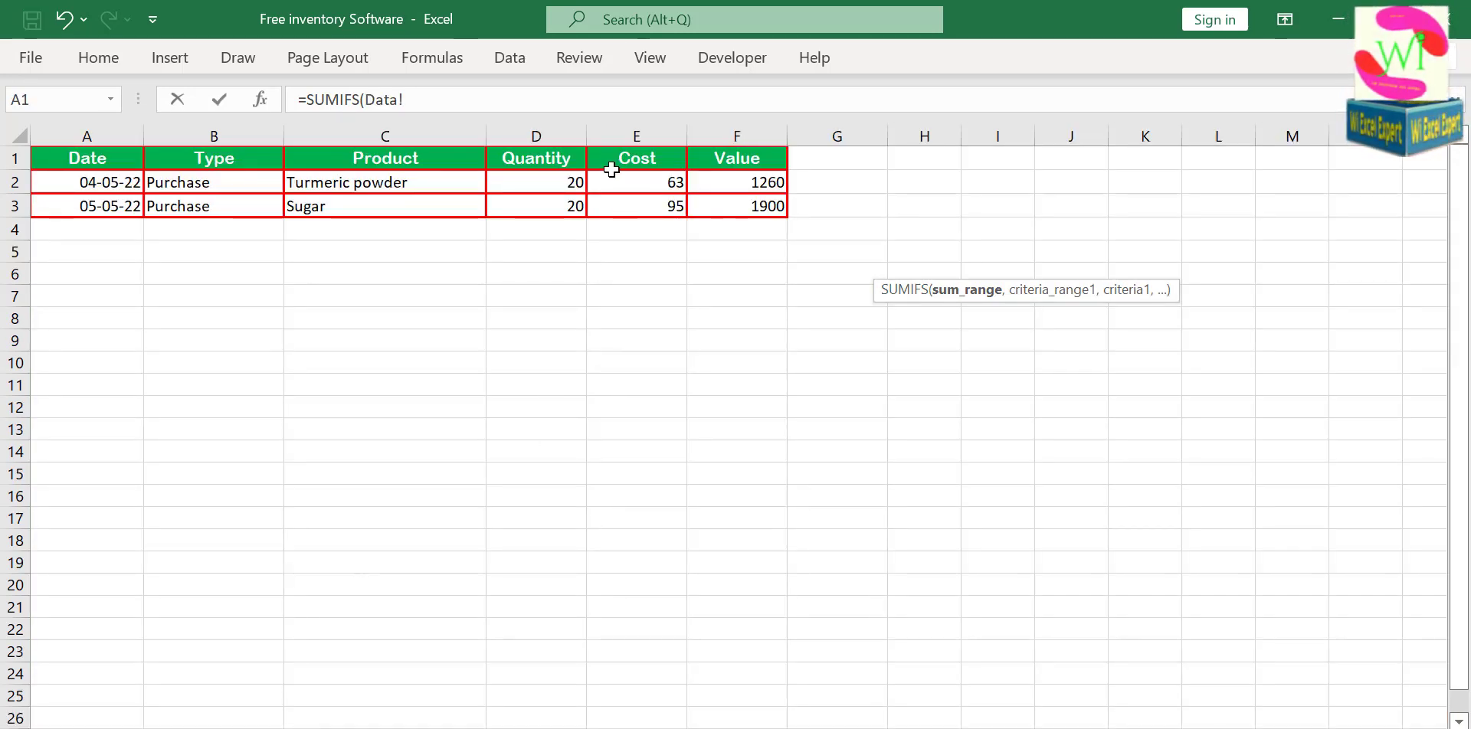
left_click(556, 133)
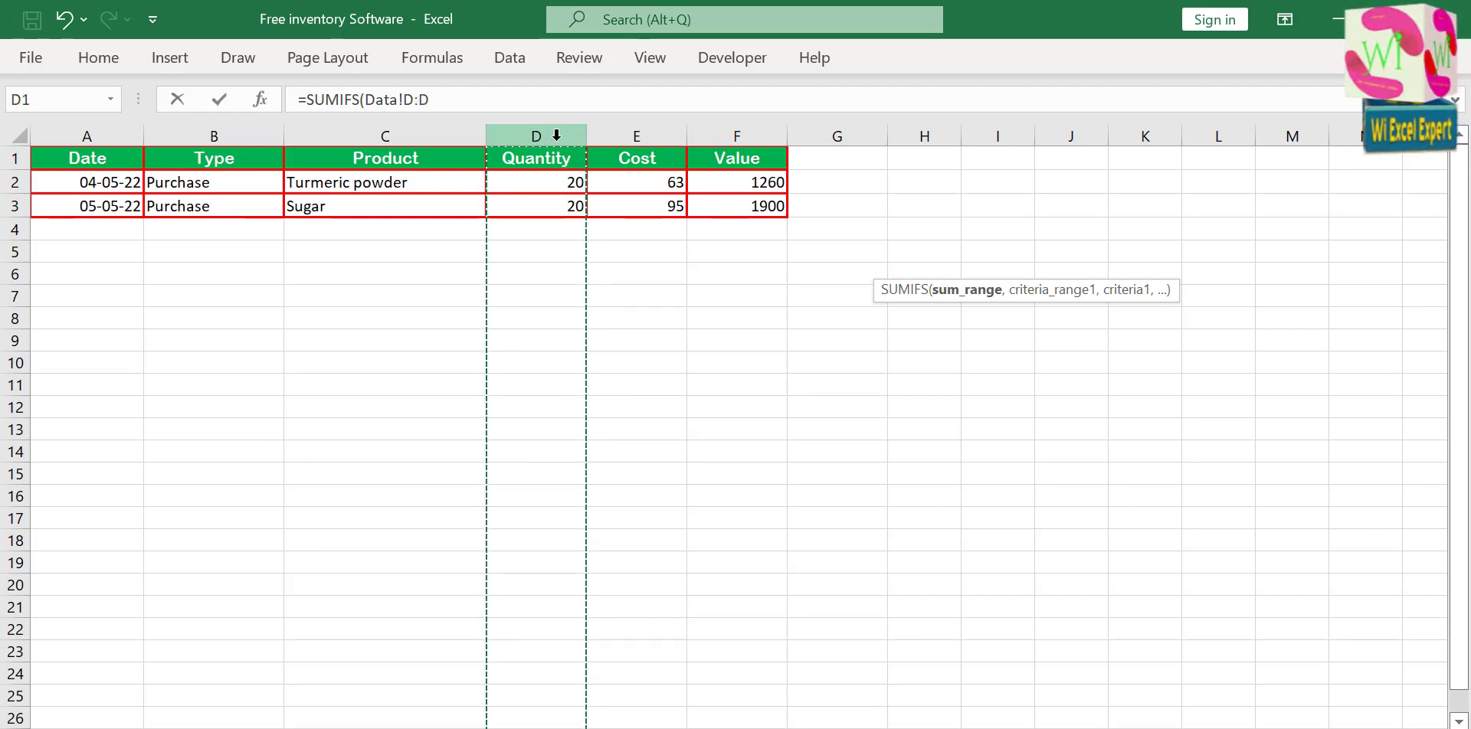
type(",")
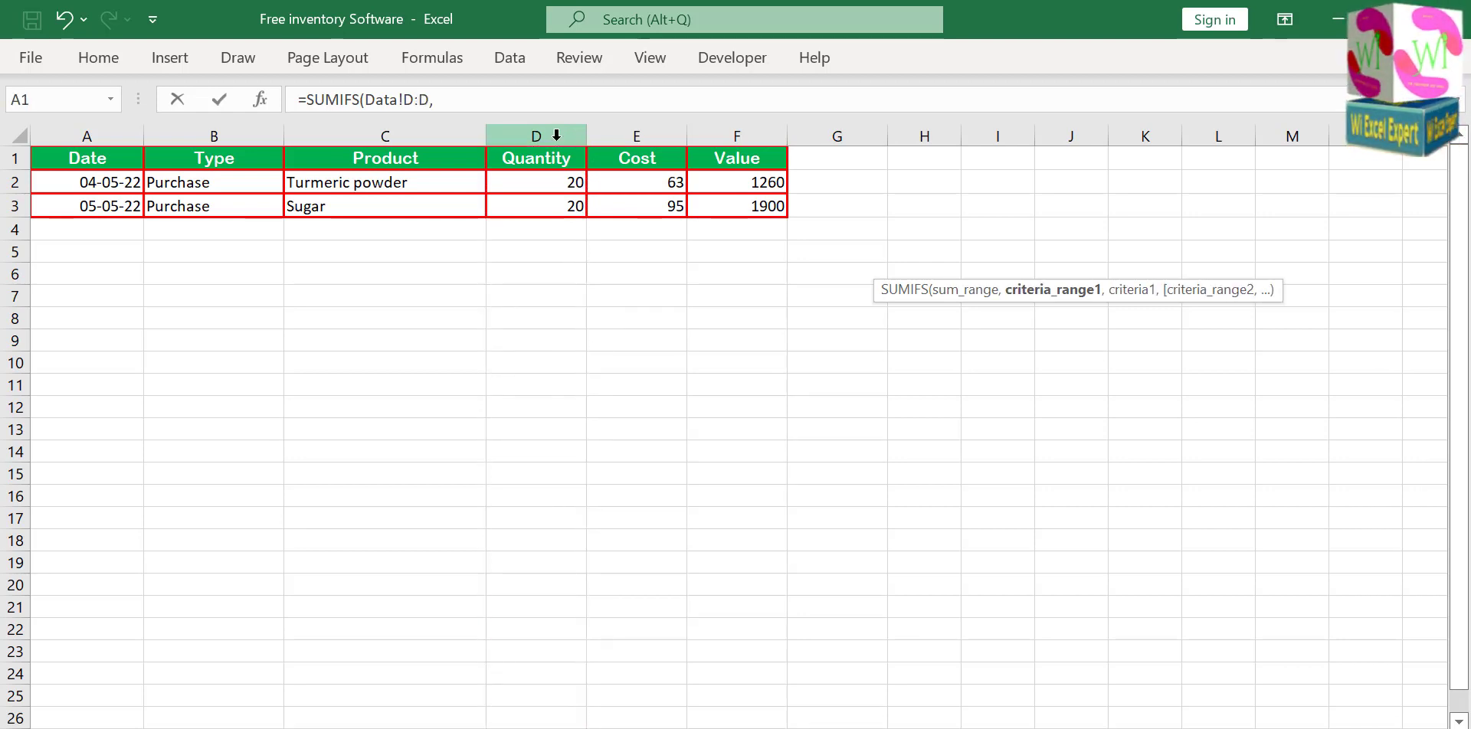
Add the first criterion to the Sales formula, matching Data column C (Product) with Home cell I5.
left_click(369, 140)
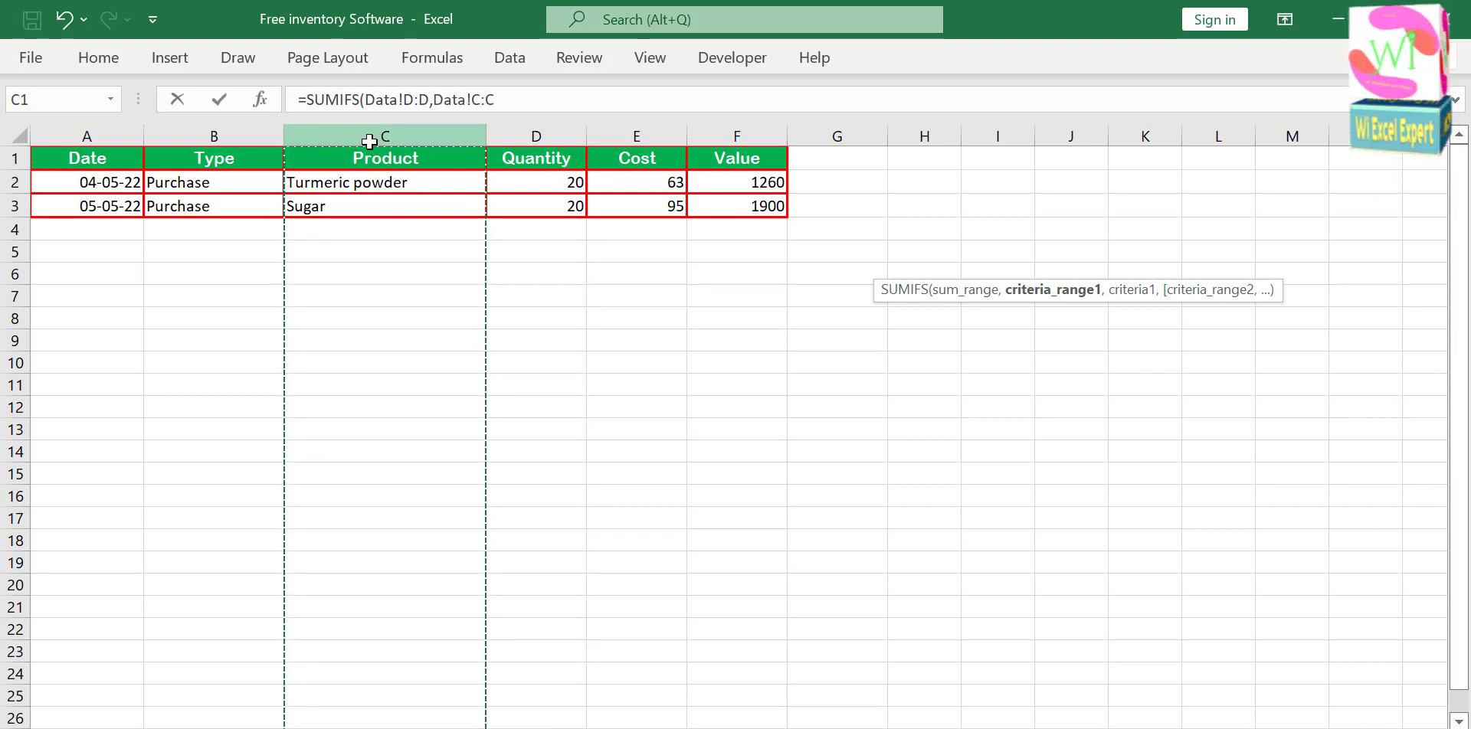
type(",")
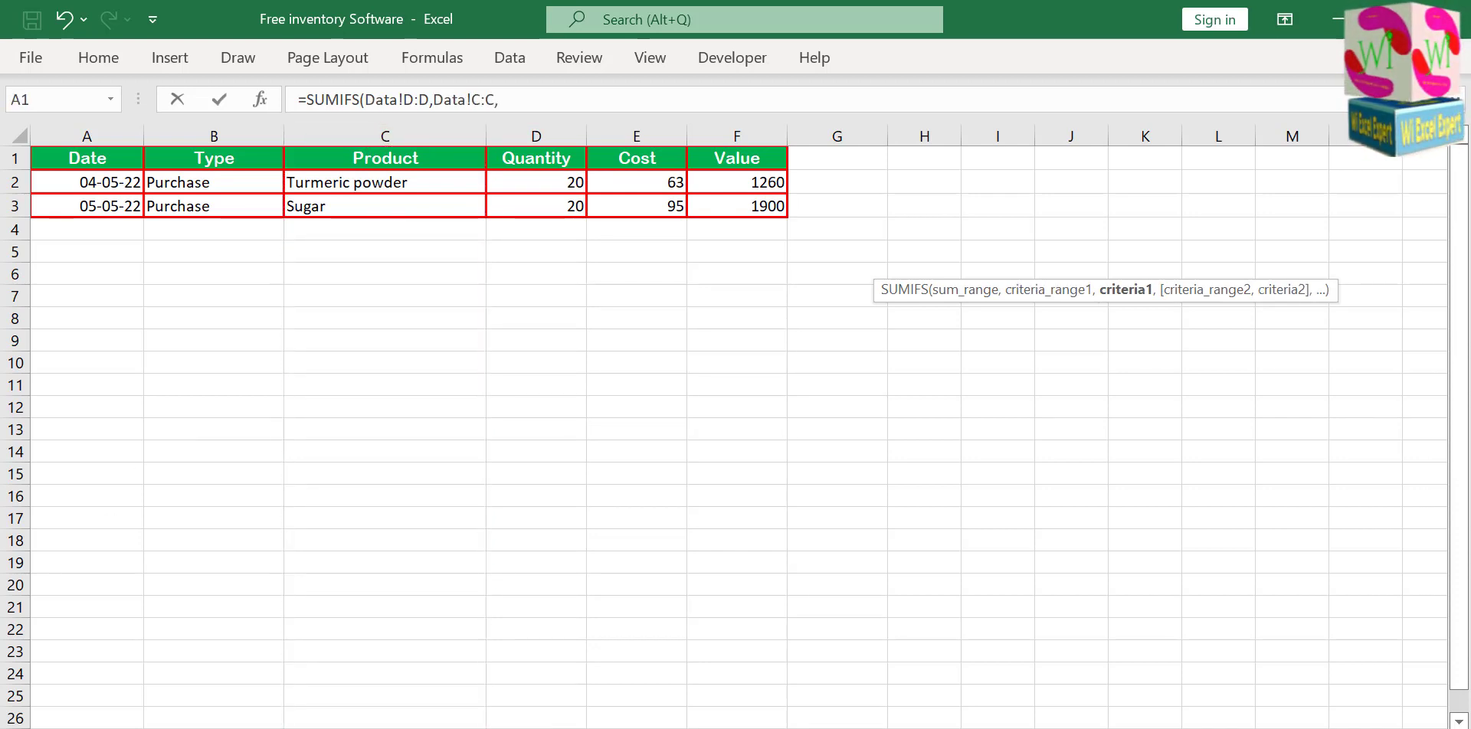
left_click(95, 727)
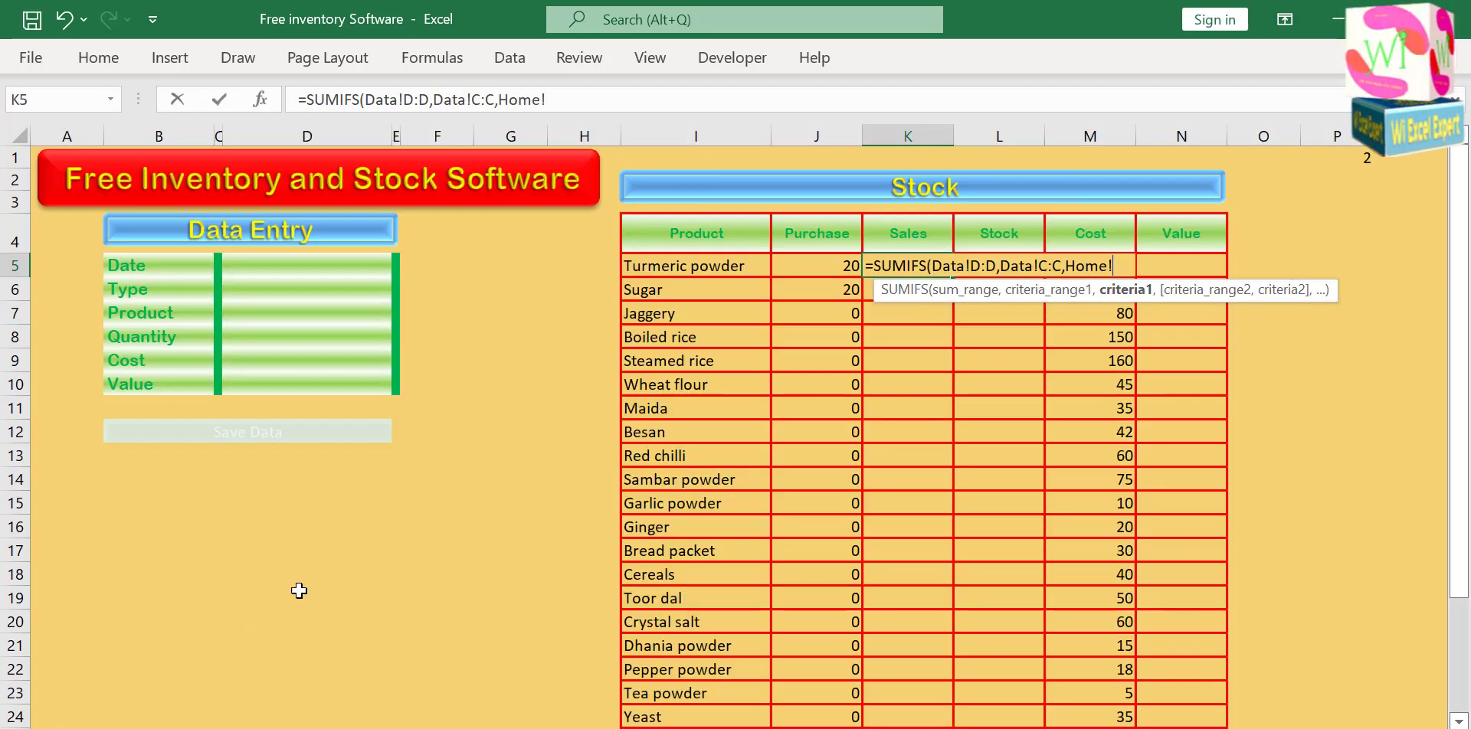
left_click(675, 272)
type(",")
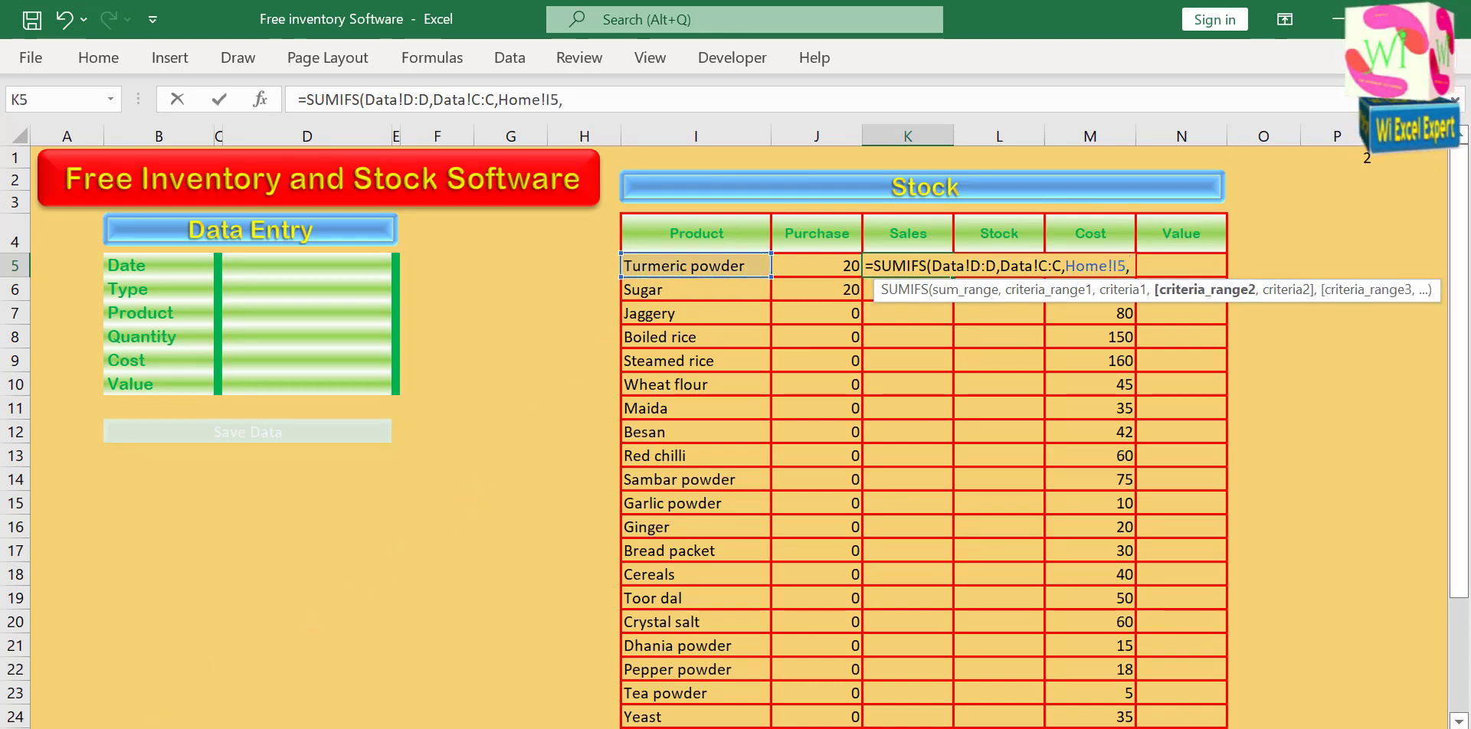
Complete the Sales formula with a second criterion matching Data column B (Type) with "Sales", and fill K5 down through the Yeast row.
key("ctrl+Page_Down")
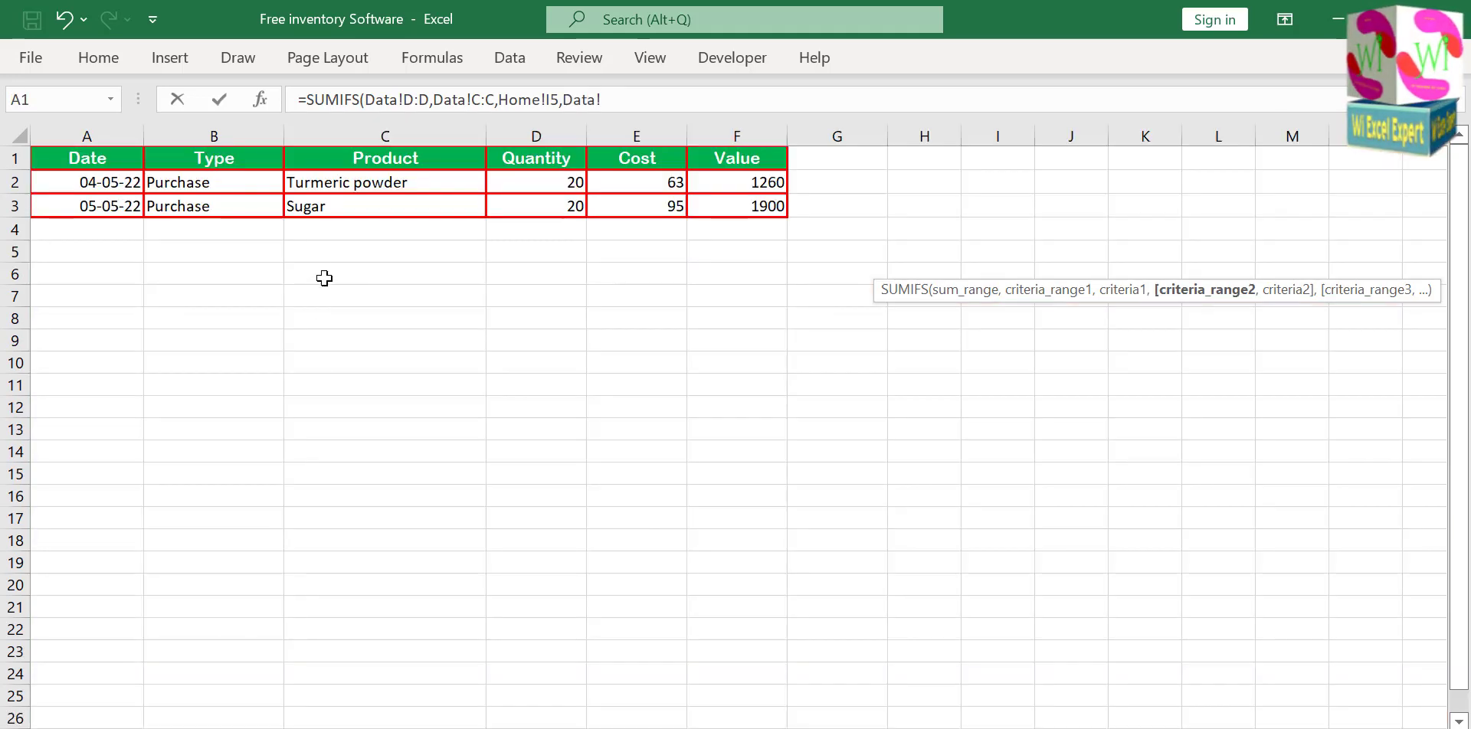
left_click(214, 137)
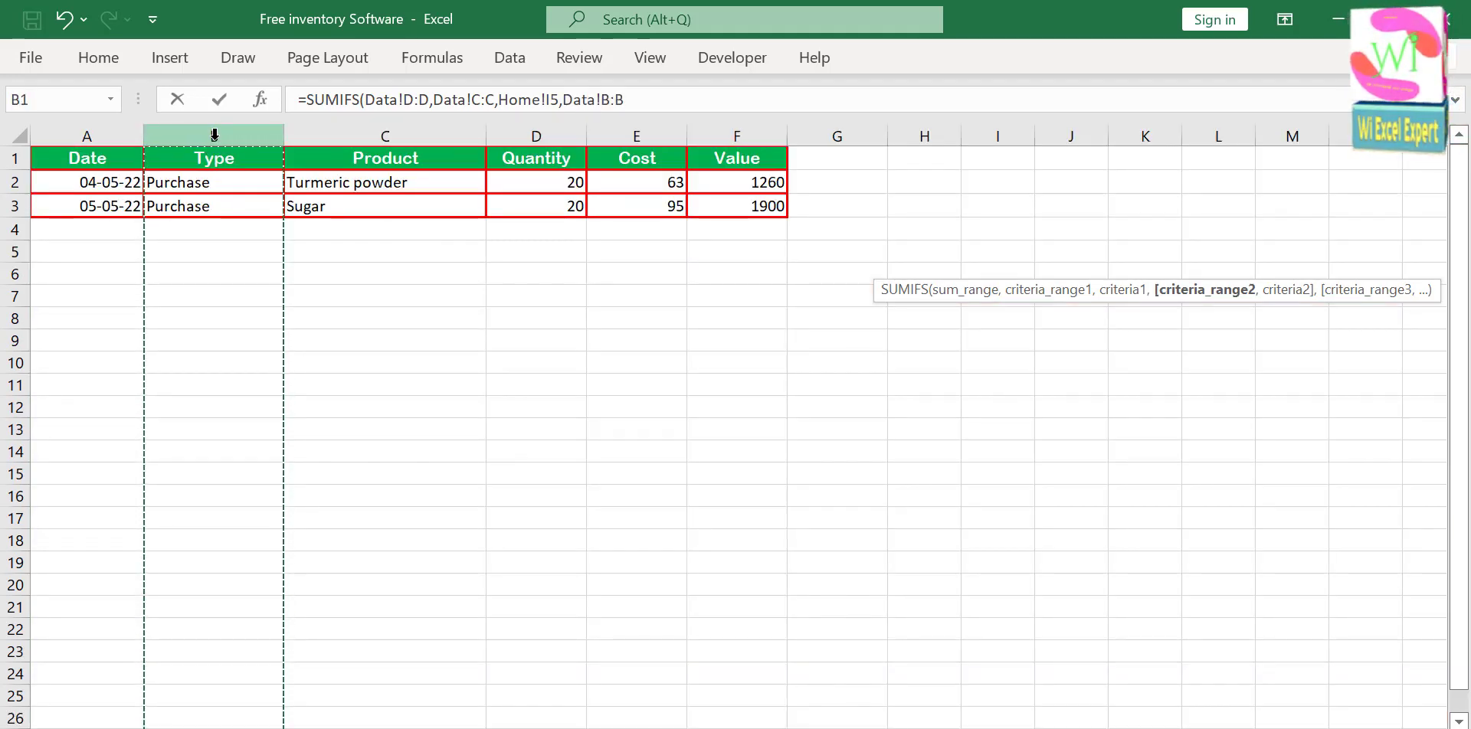
type(",")
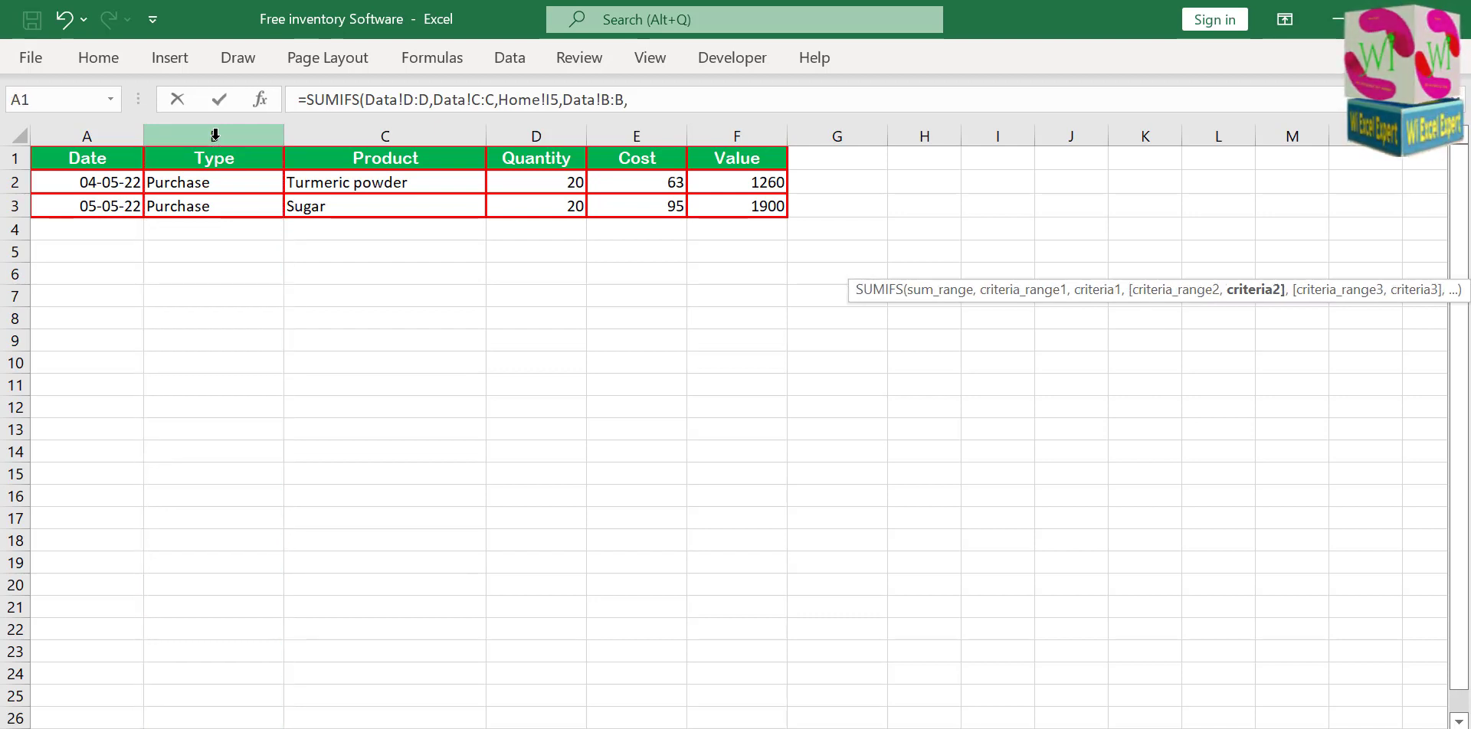
left_click(640, 101)
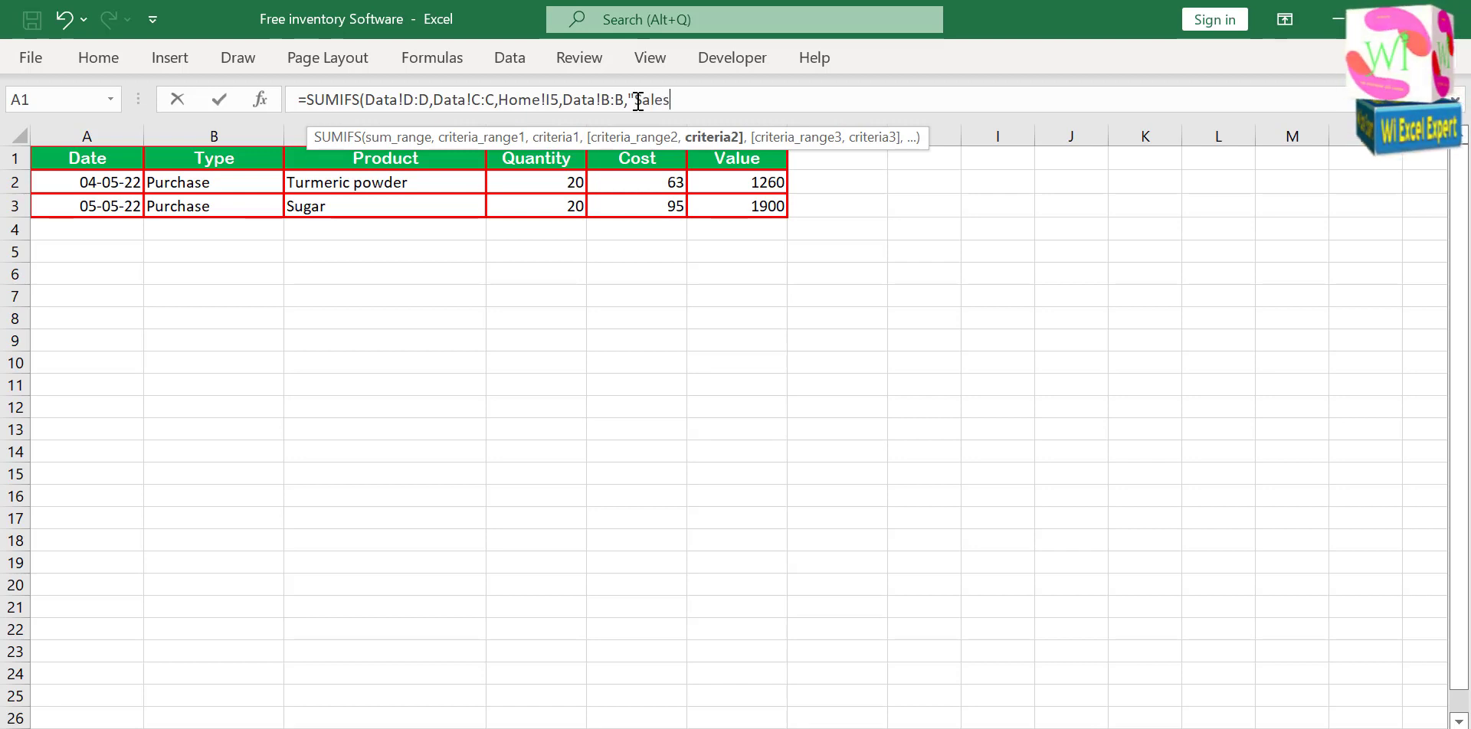
type(")")
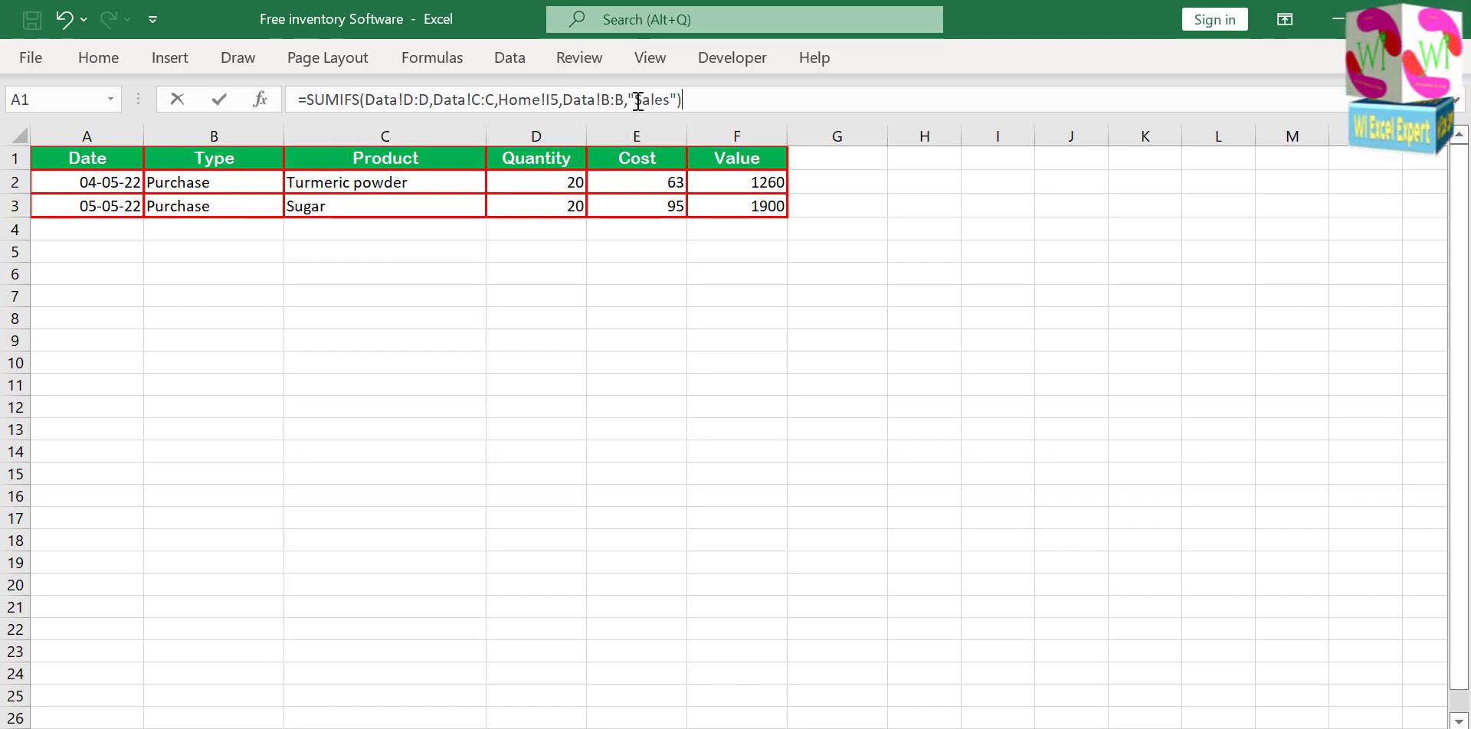
key("Return")
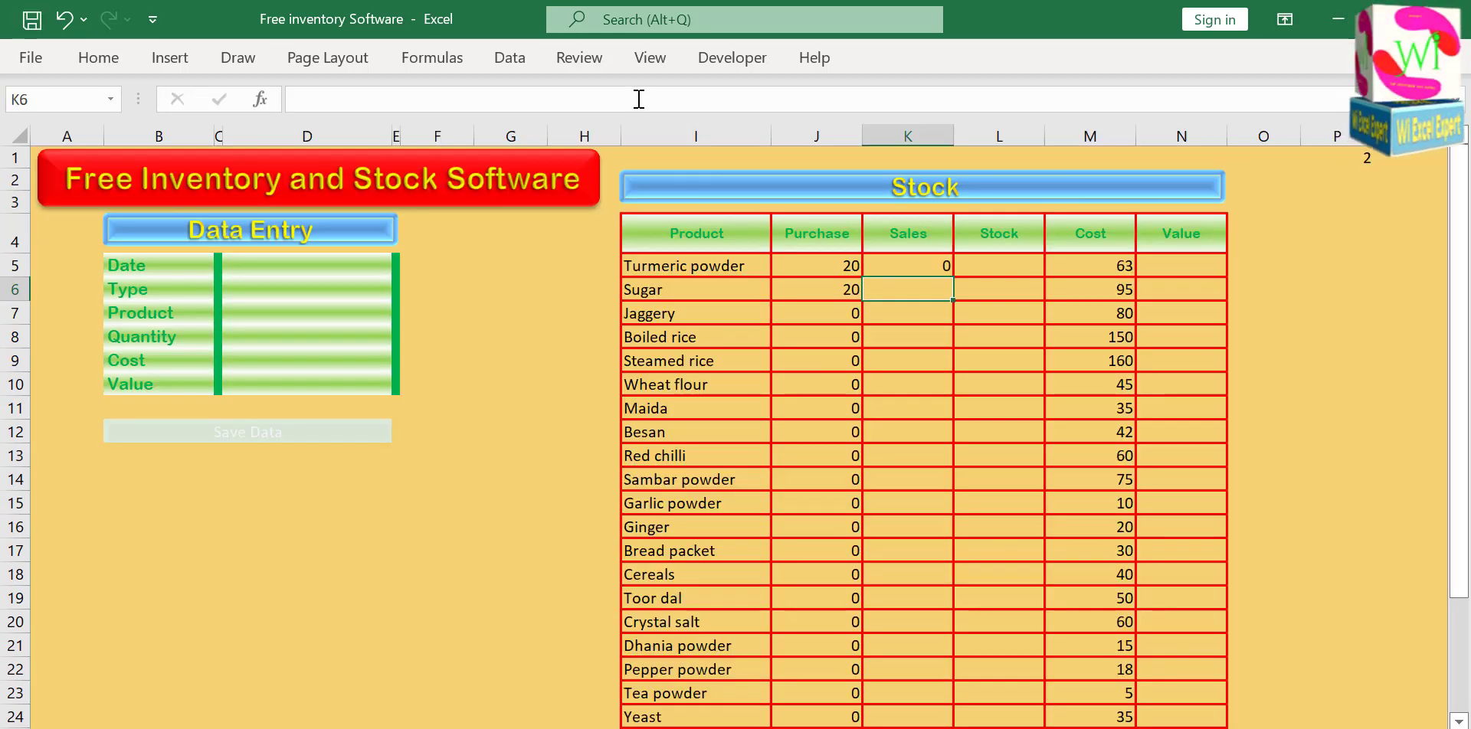
left_click(921, 267)
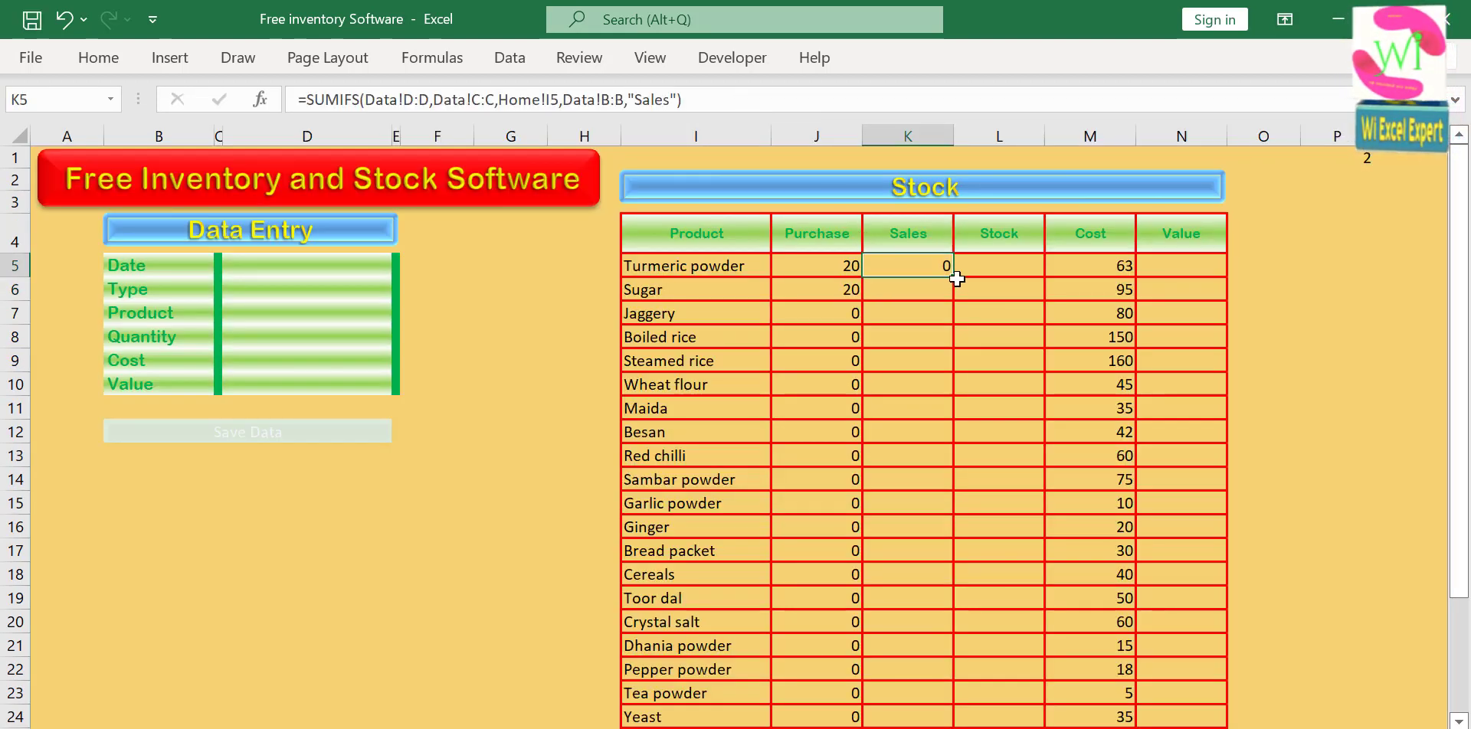
double_click(955, 278)
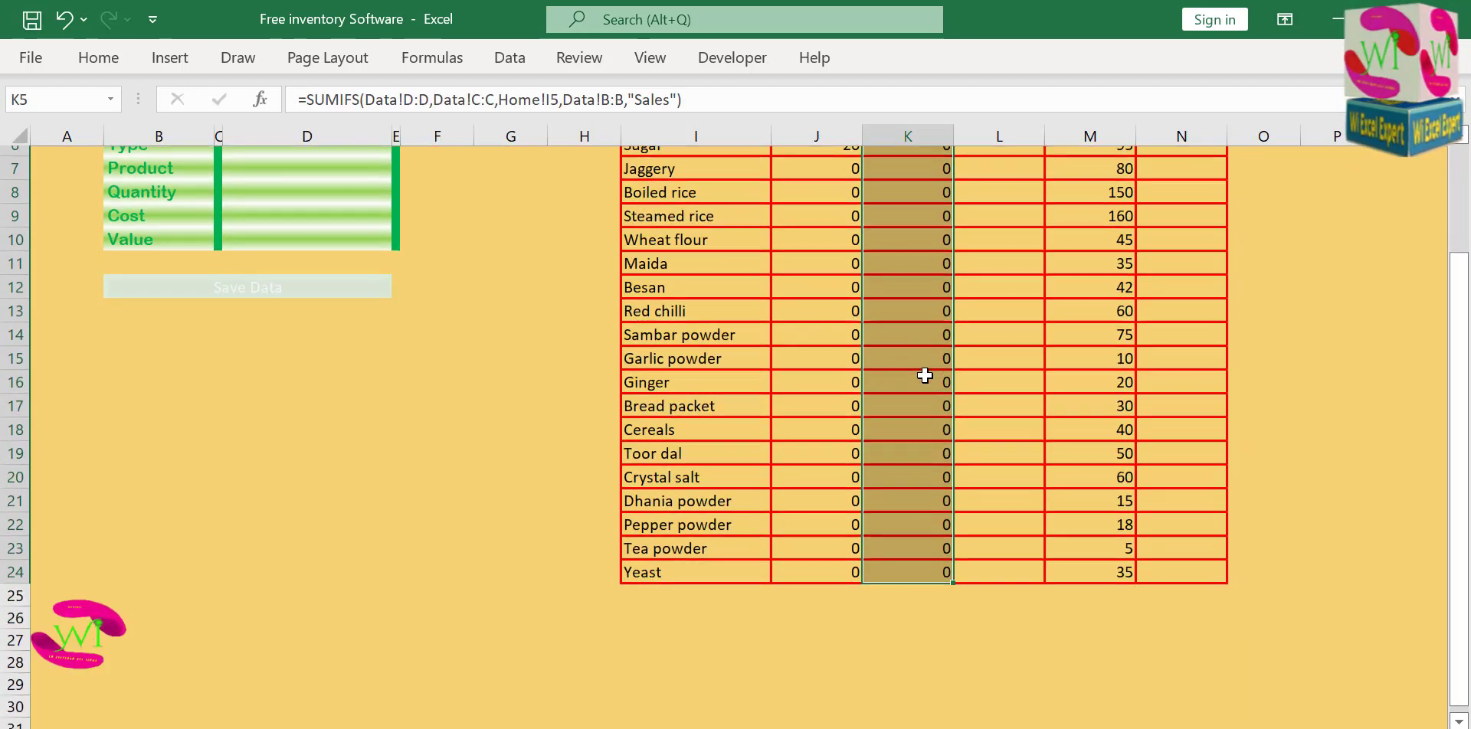
Enter the formula =J5-K5 in Turmeric powder's Stock cell L5 to subtract sales from purchases.
left_click(995, 267)
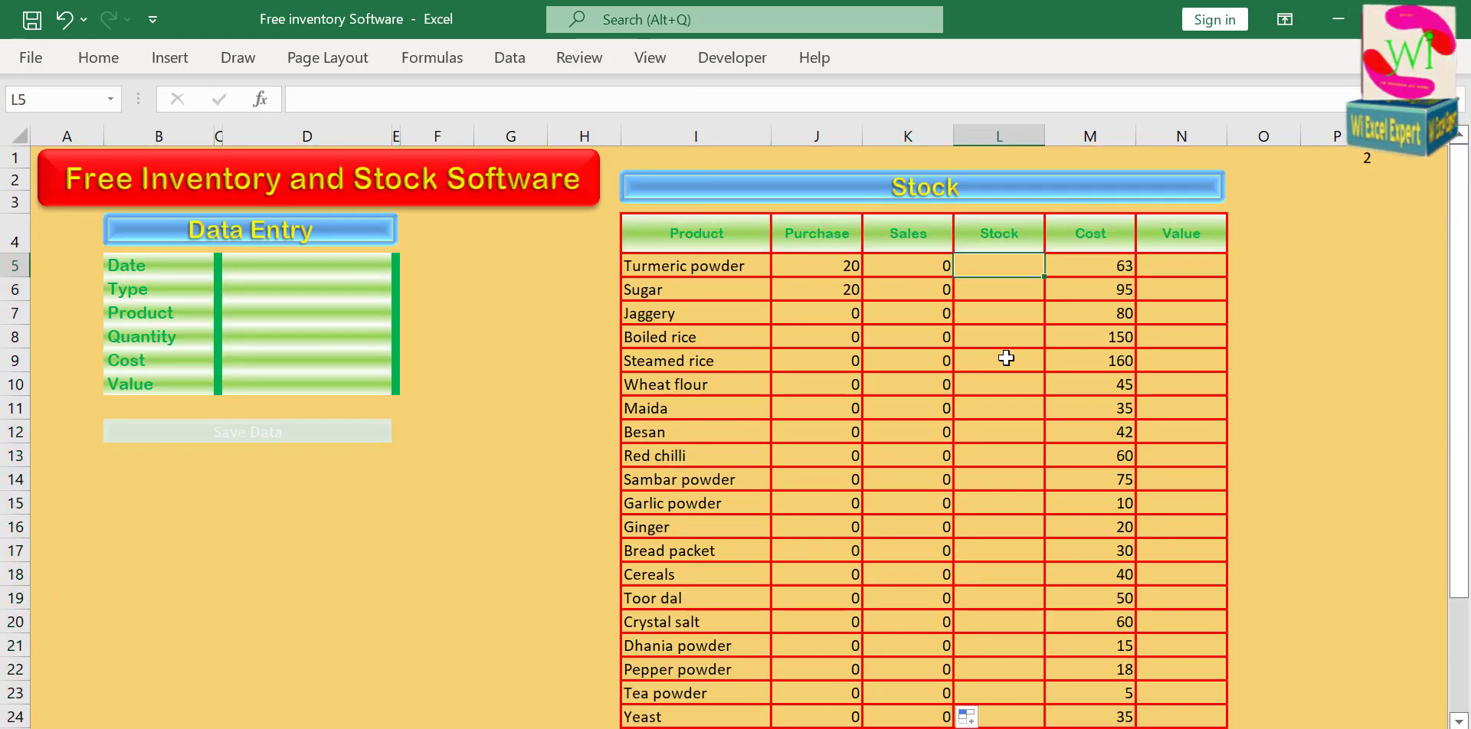
type("=")
key("Left")
key("Left")
type("-")
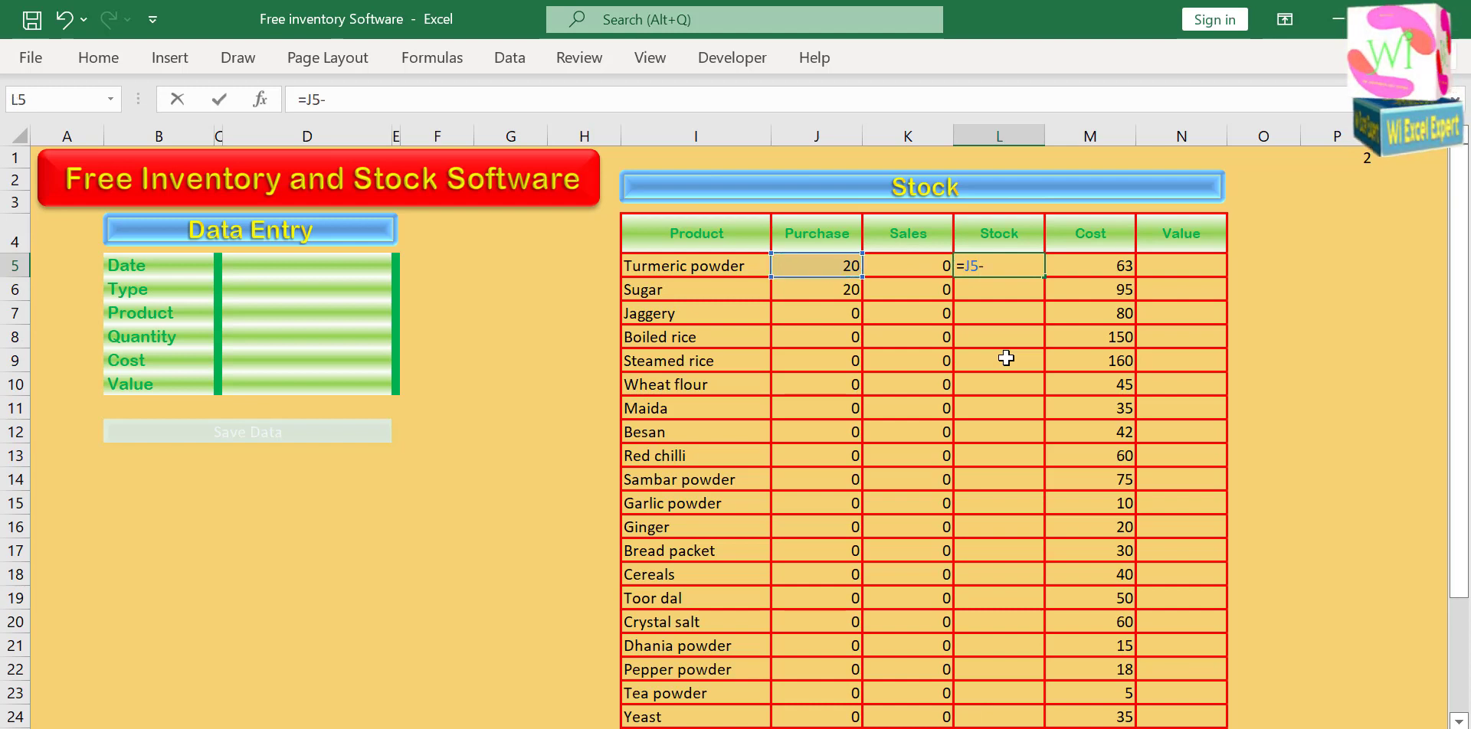
key("Left")
key("Return")
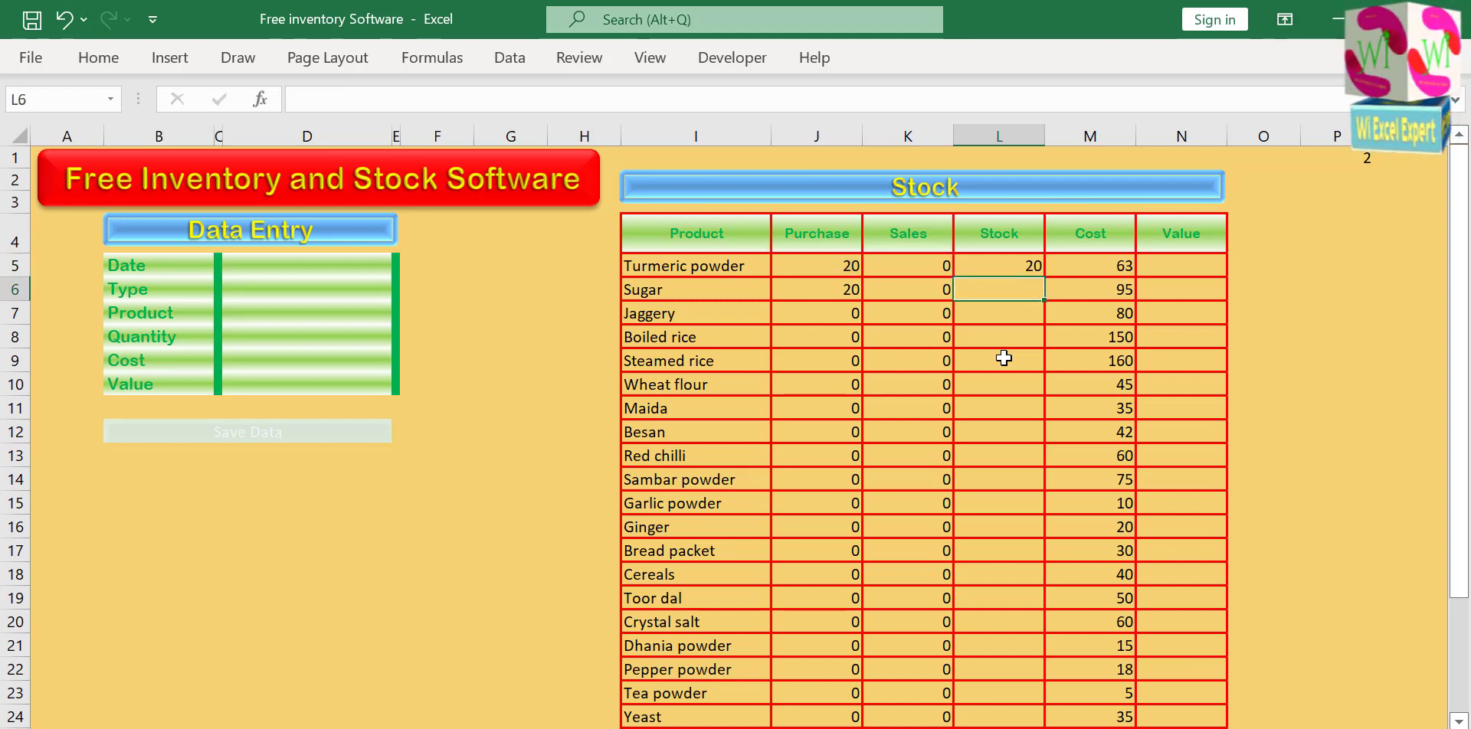
Fill the L5 formula down the Stock column through the Yeast row and check the filled cells.
left_click(1003, 265)
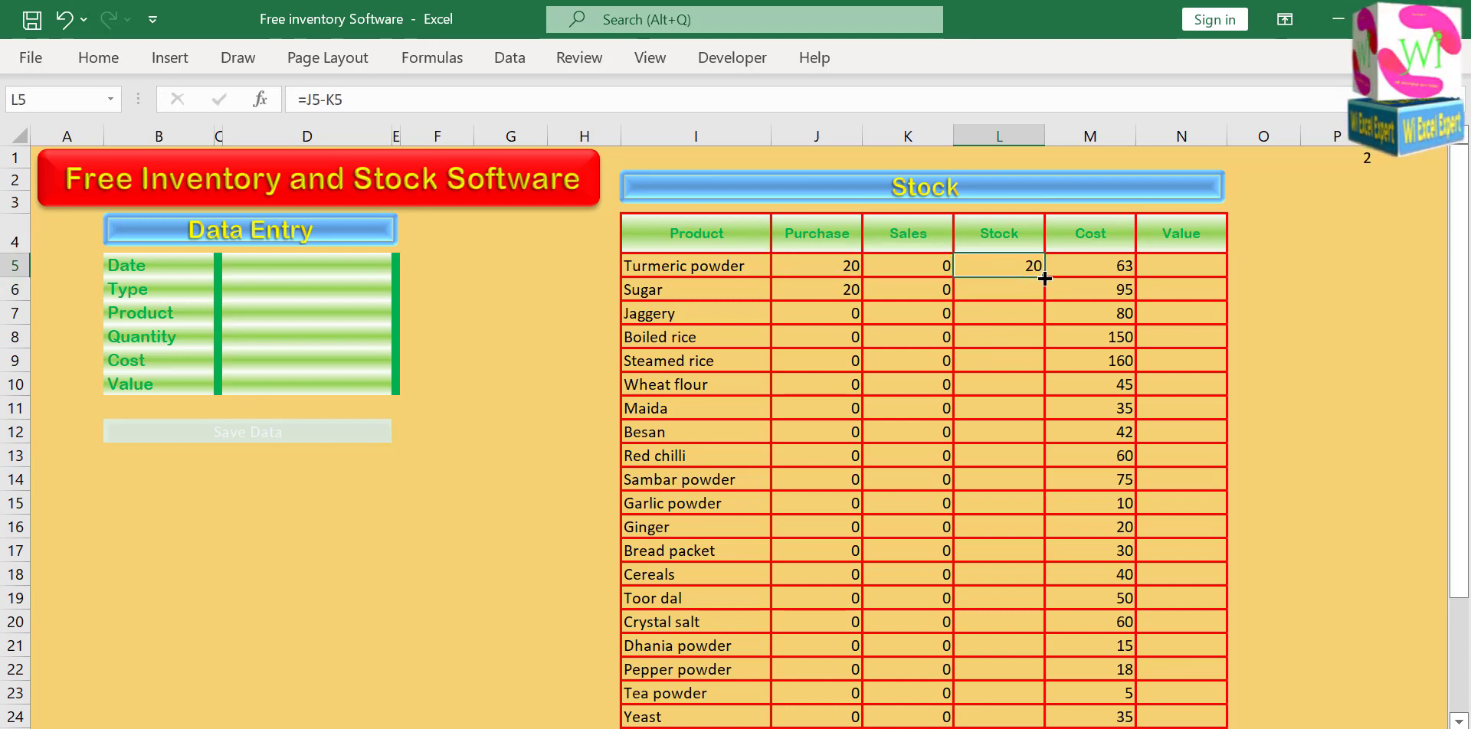
double_click(1044, 278)
scroll(1011, 417, "down", 1)
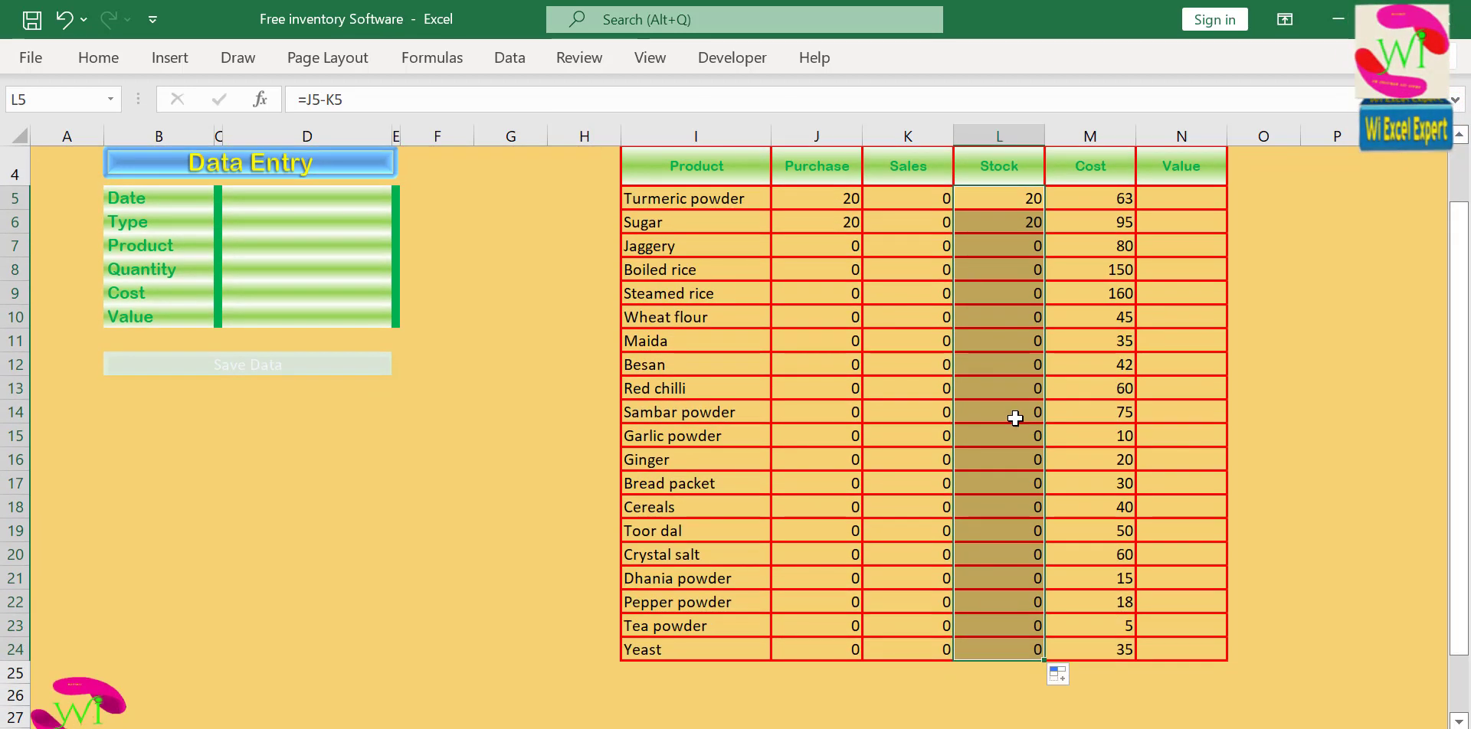
scroll(1015, 416, "up", 1)
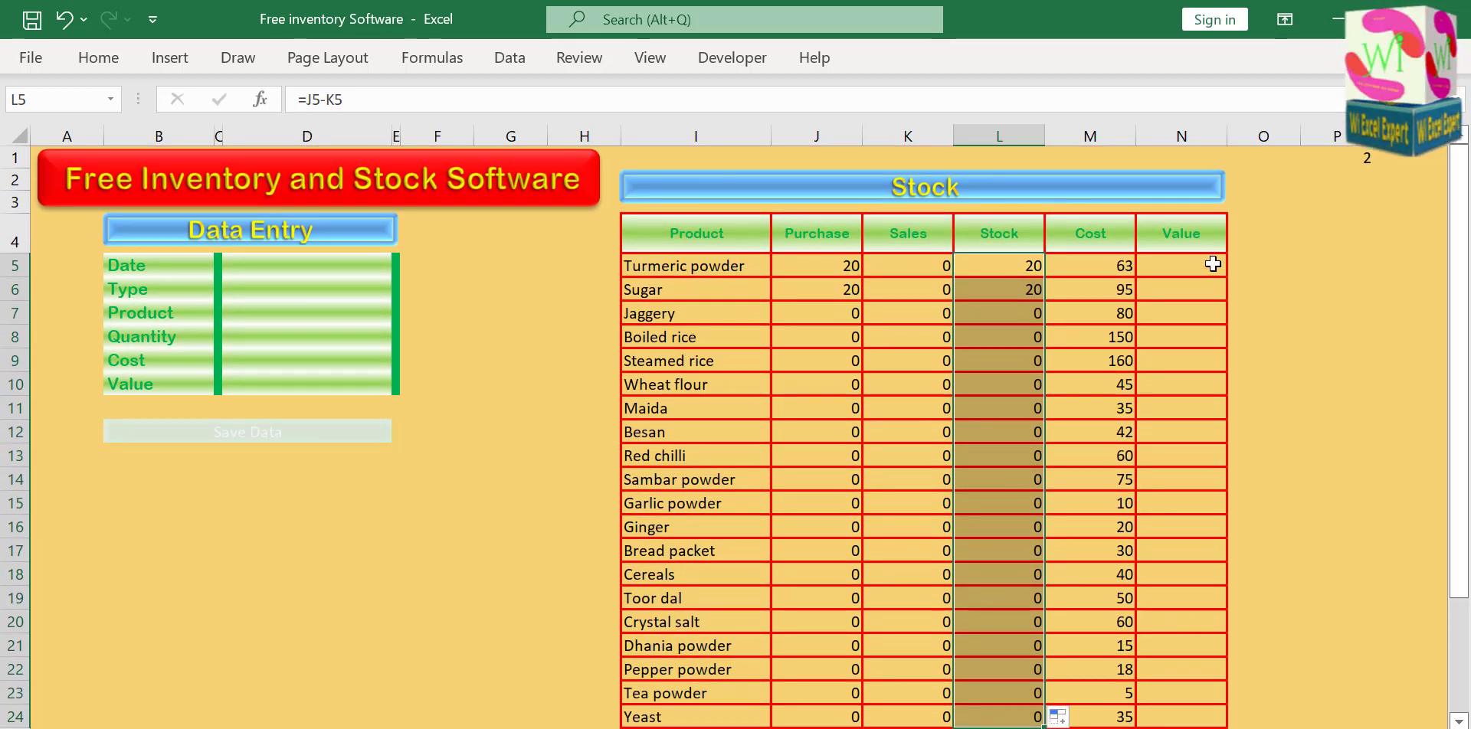
Enter the formula =M5*L5 in Turmeric powder's Value cell N5 to multiply cost by stock.
left_click(1218, 265)
type("=")
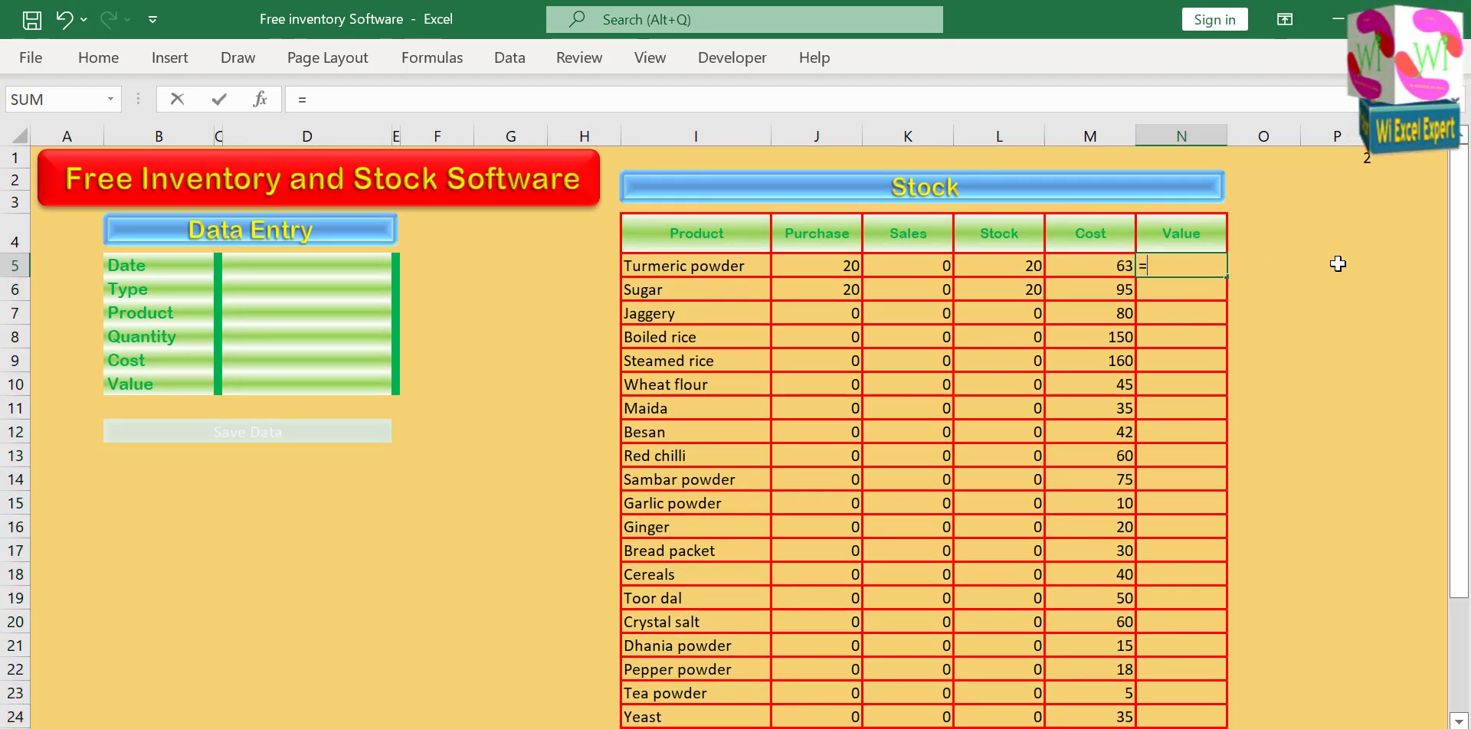
key("Left")
type("*")
key("Left")
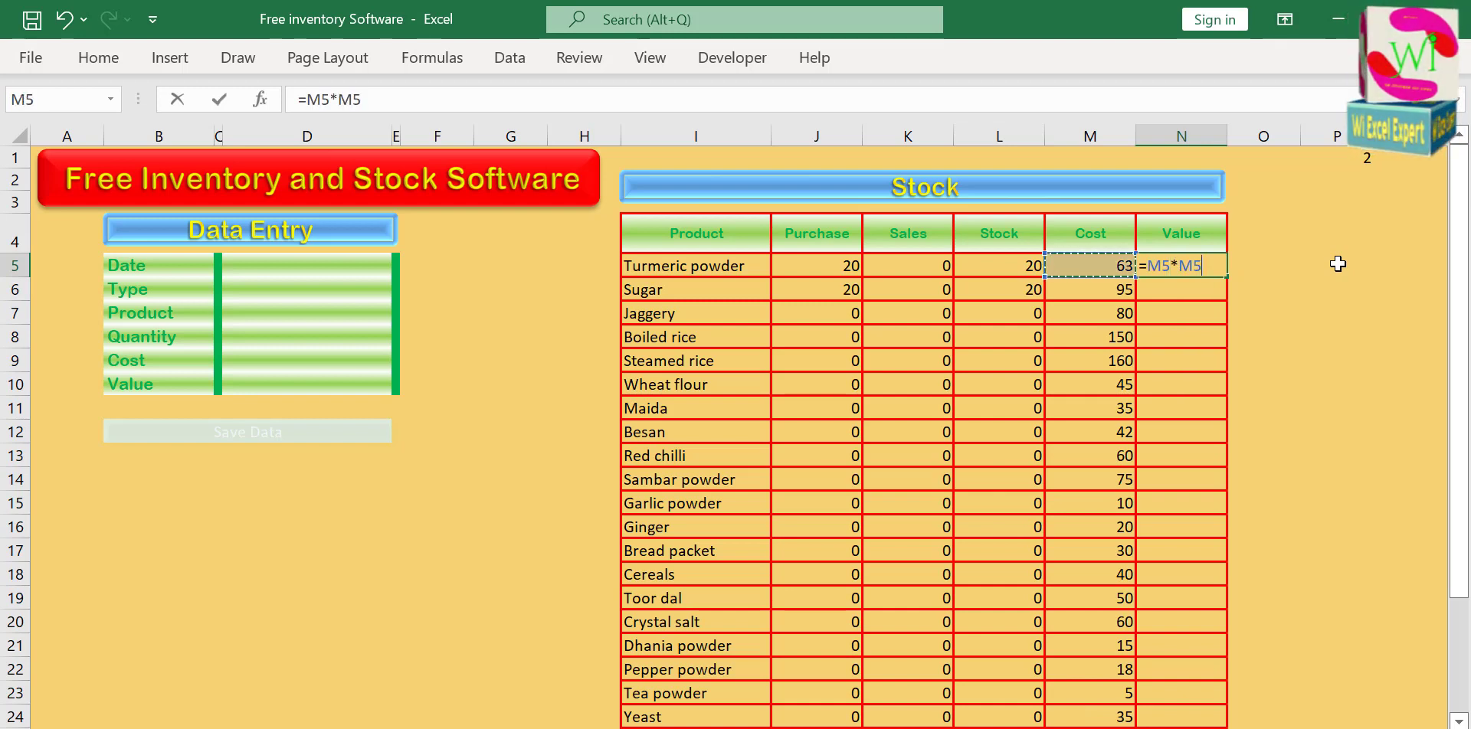
key("Left")
key("Return")
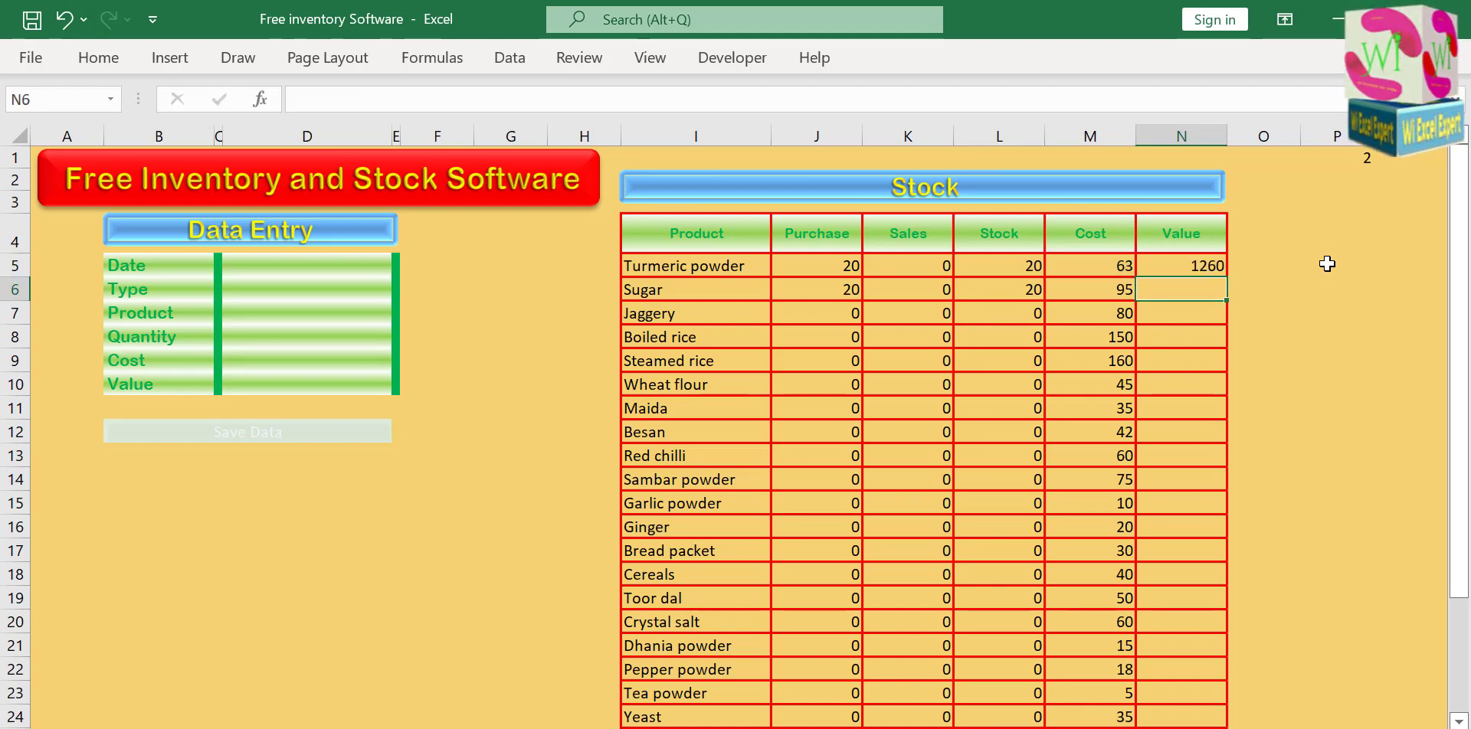
Fill the N5 formula down the Value column through the Yeast row and check Jaggery's formula.
left_click(1214, 266)
double_click(1228, 280)
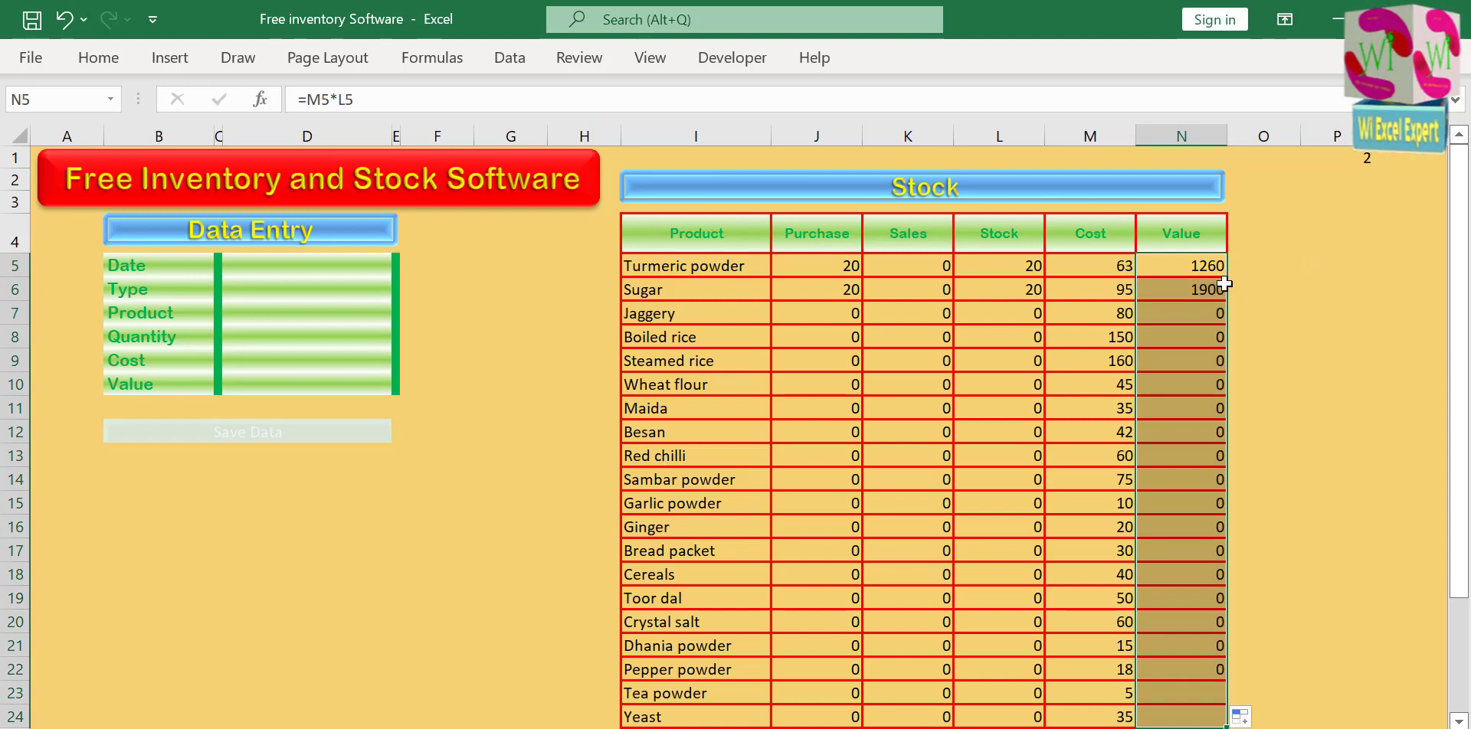
left_click(1183, 312)
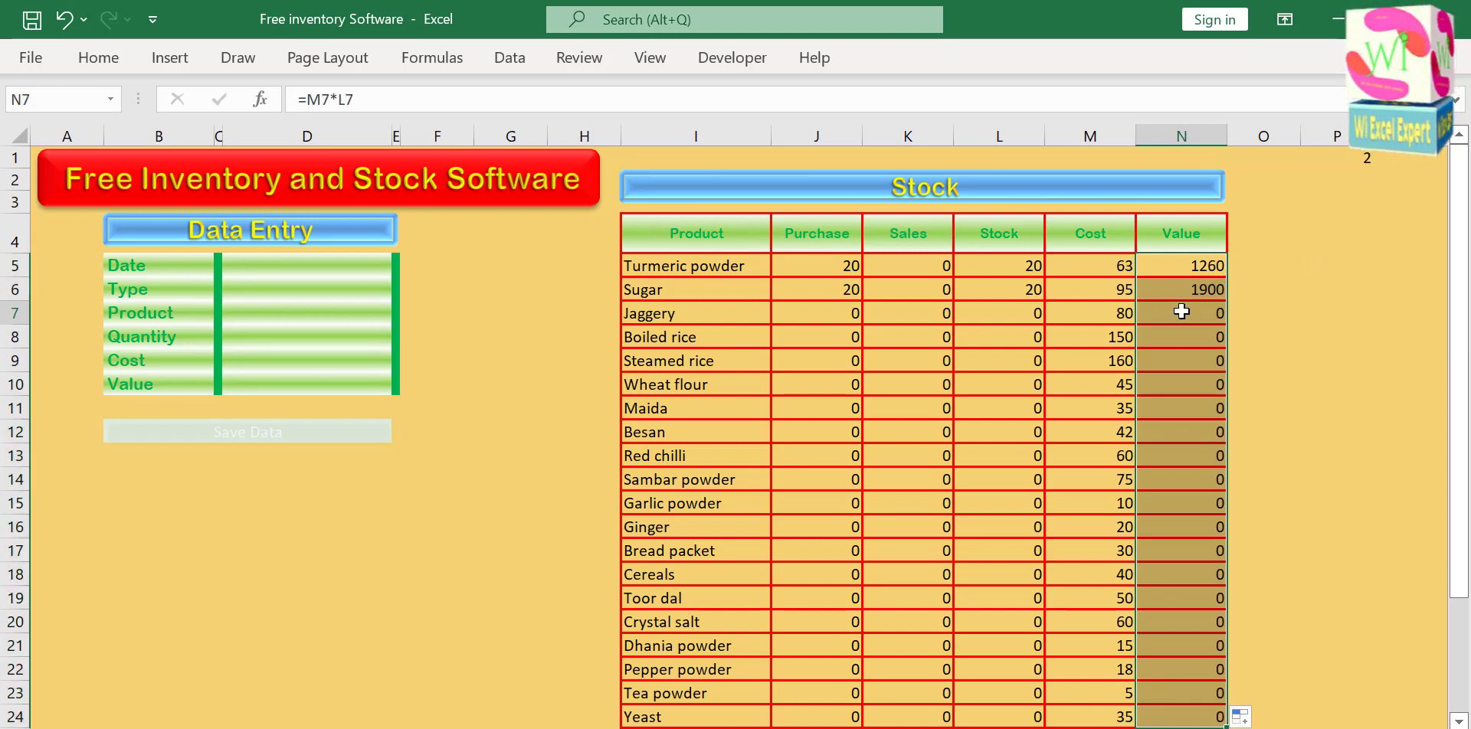
Start a test entry in the Data Entry form with the date 04-05-22 and the type Sales.
left_click(252, 266)
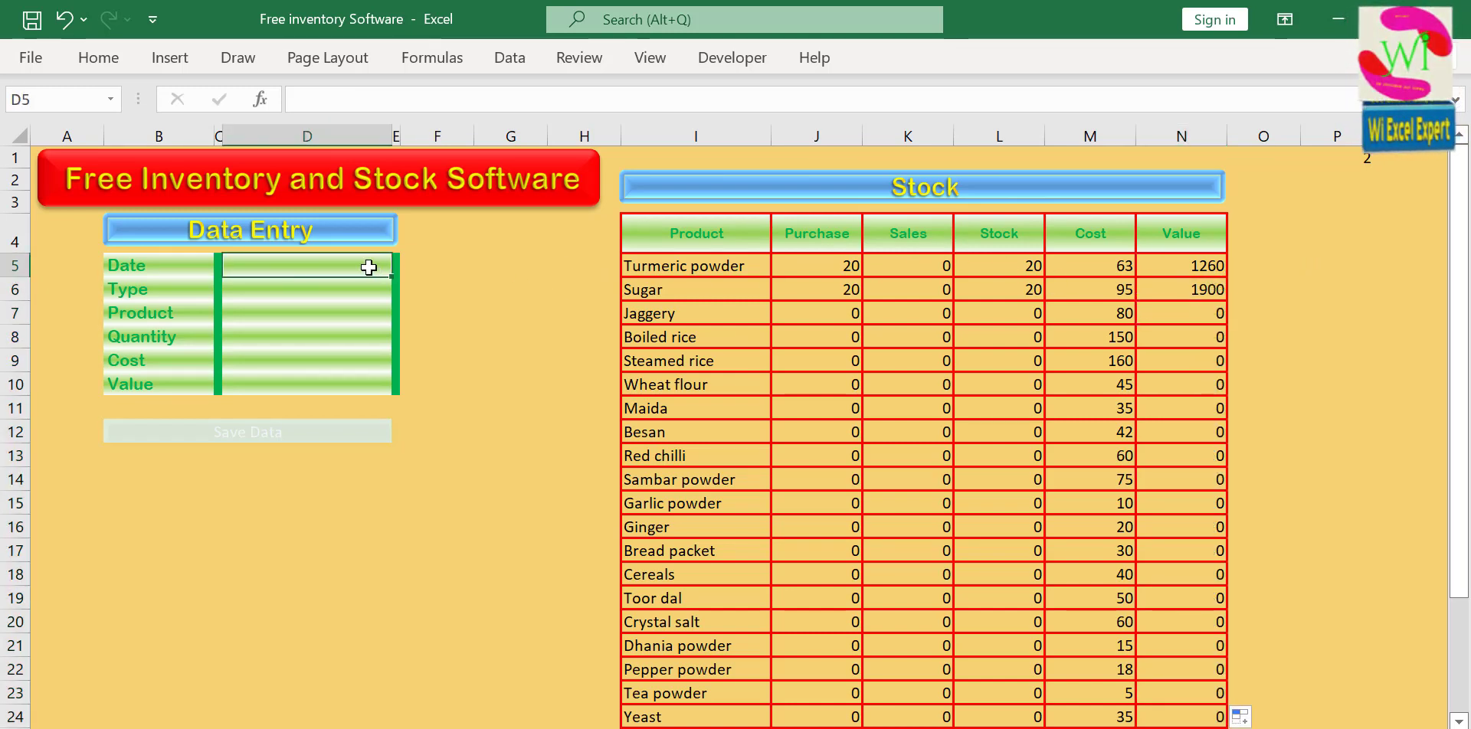
type("4-")
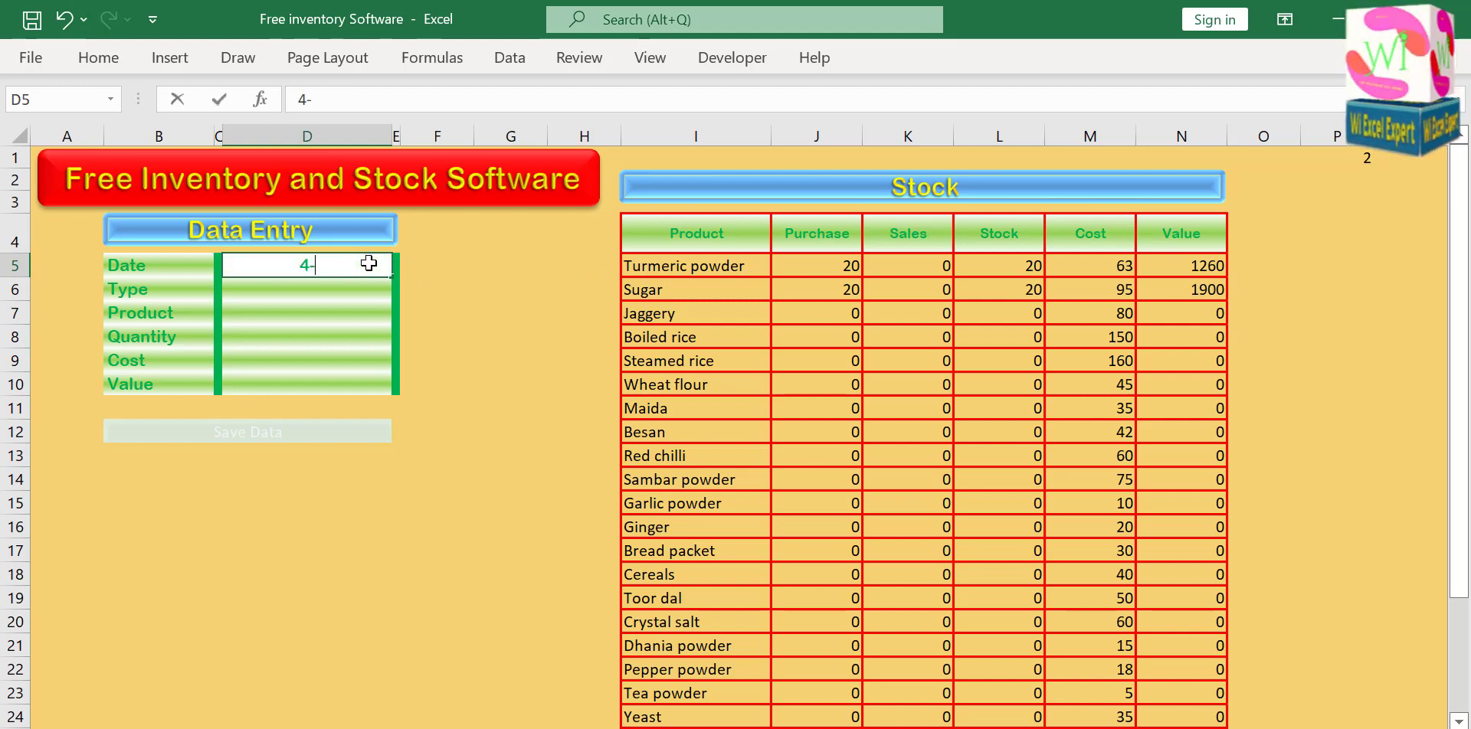
type("5-20200")
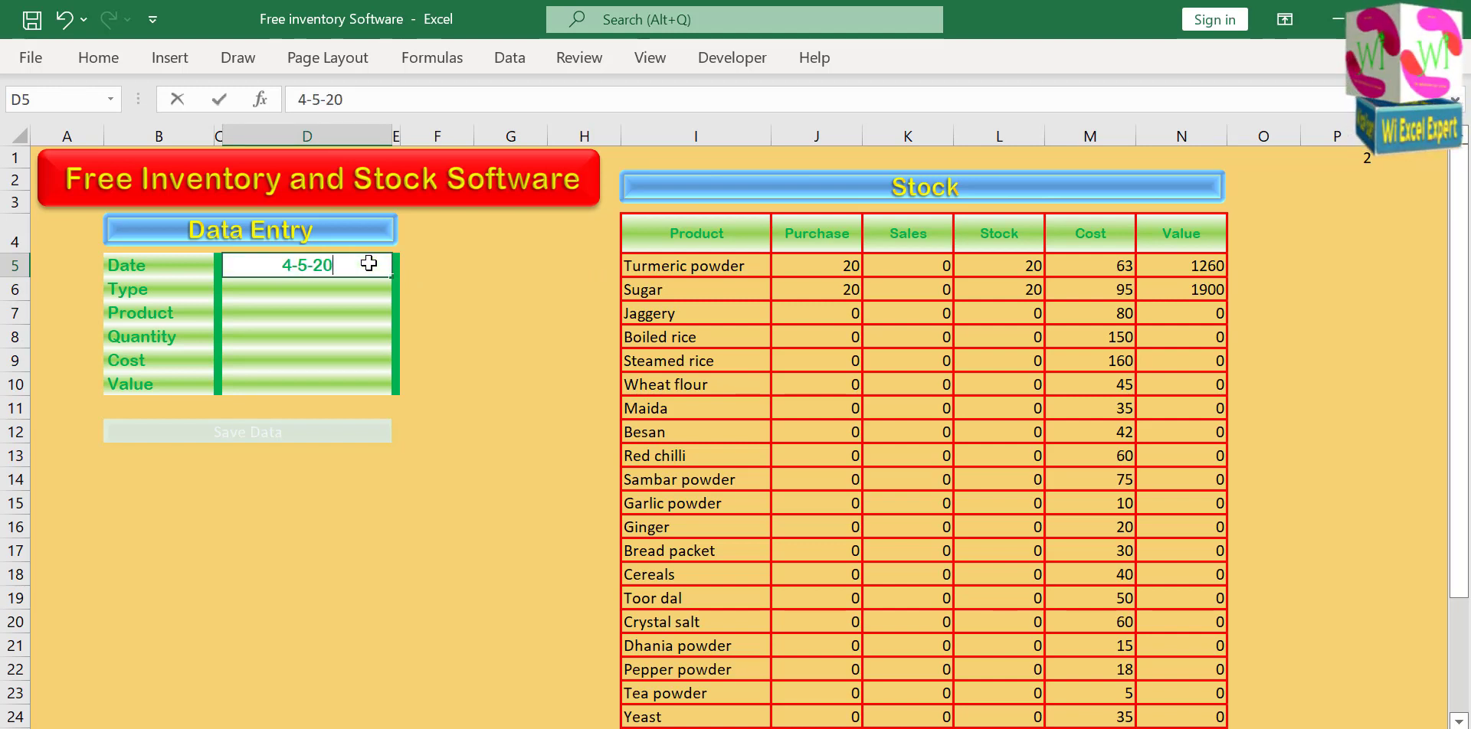
key("BackSpace")
key("BackSpace")
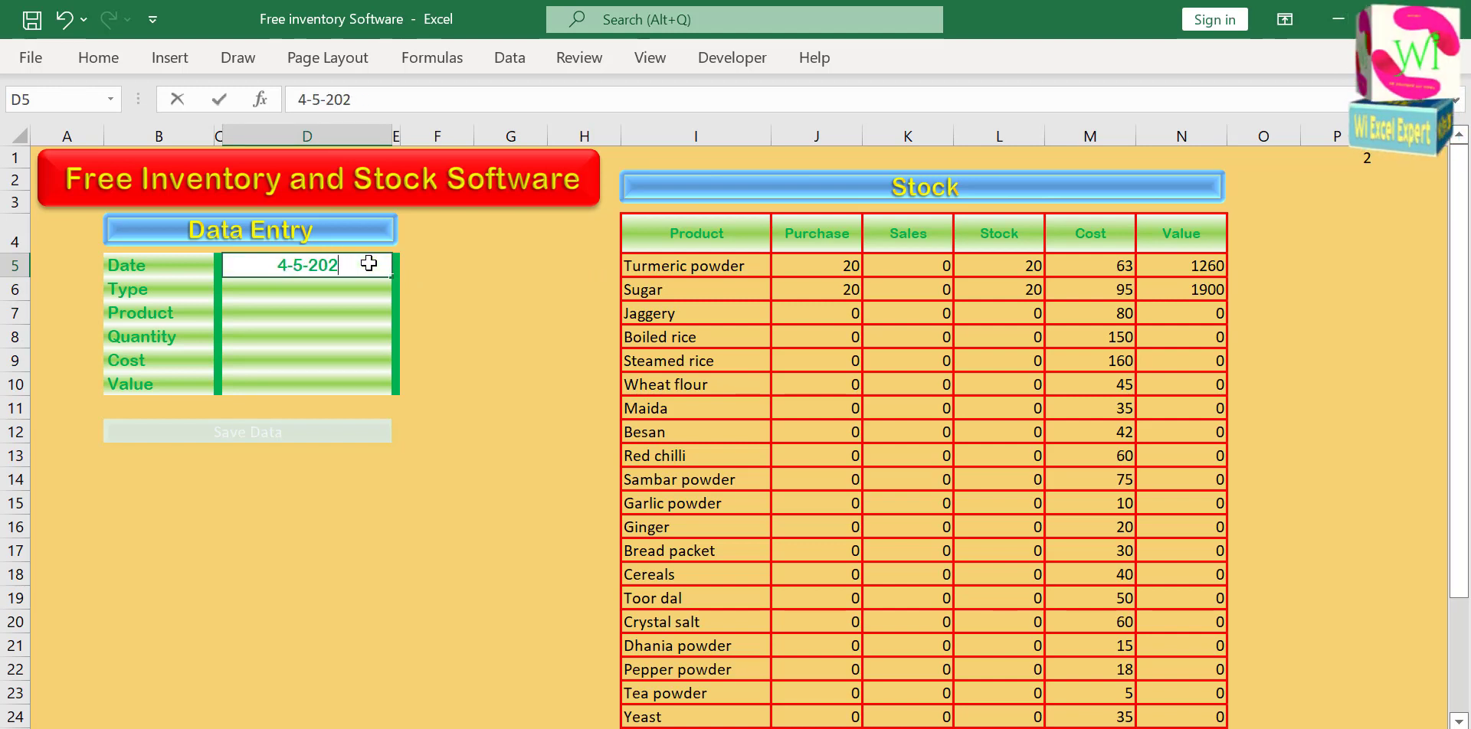
type("2")
key("Return")
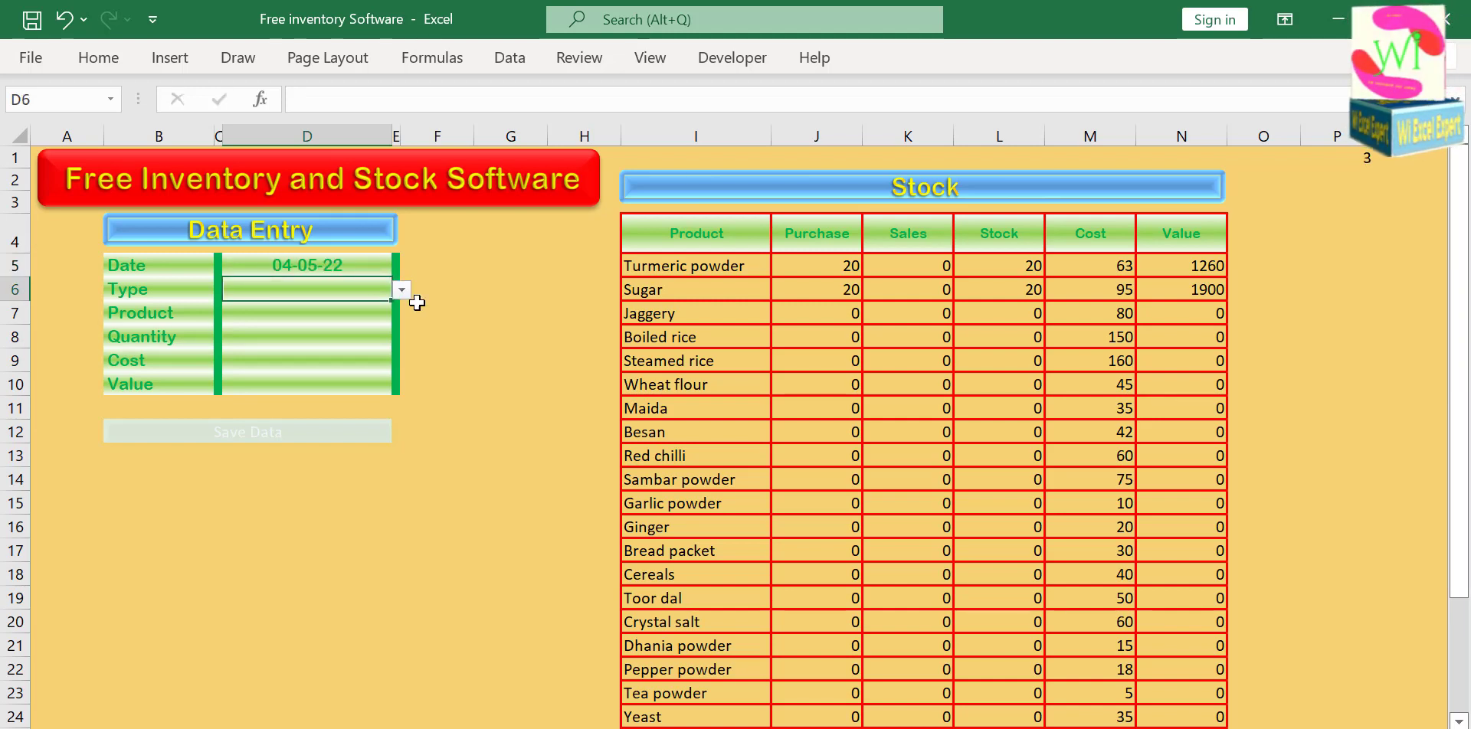
left_click(401, 291)
left_click(374, 322)
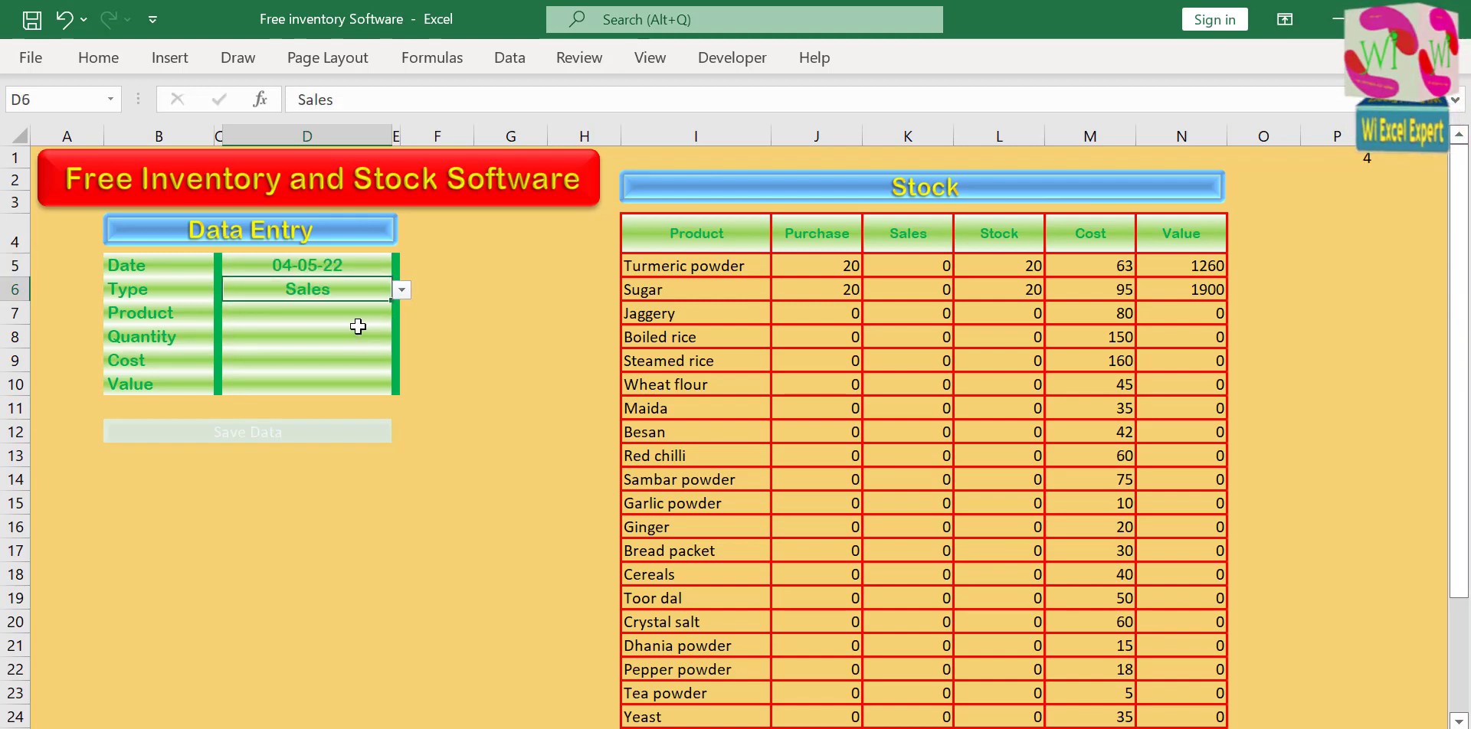
Choose Turmeric powder as the product of the test entry and enter a quantity of 10.
left_click(348, 312)
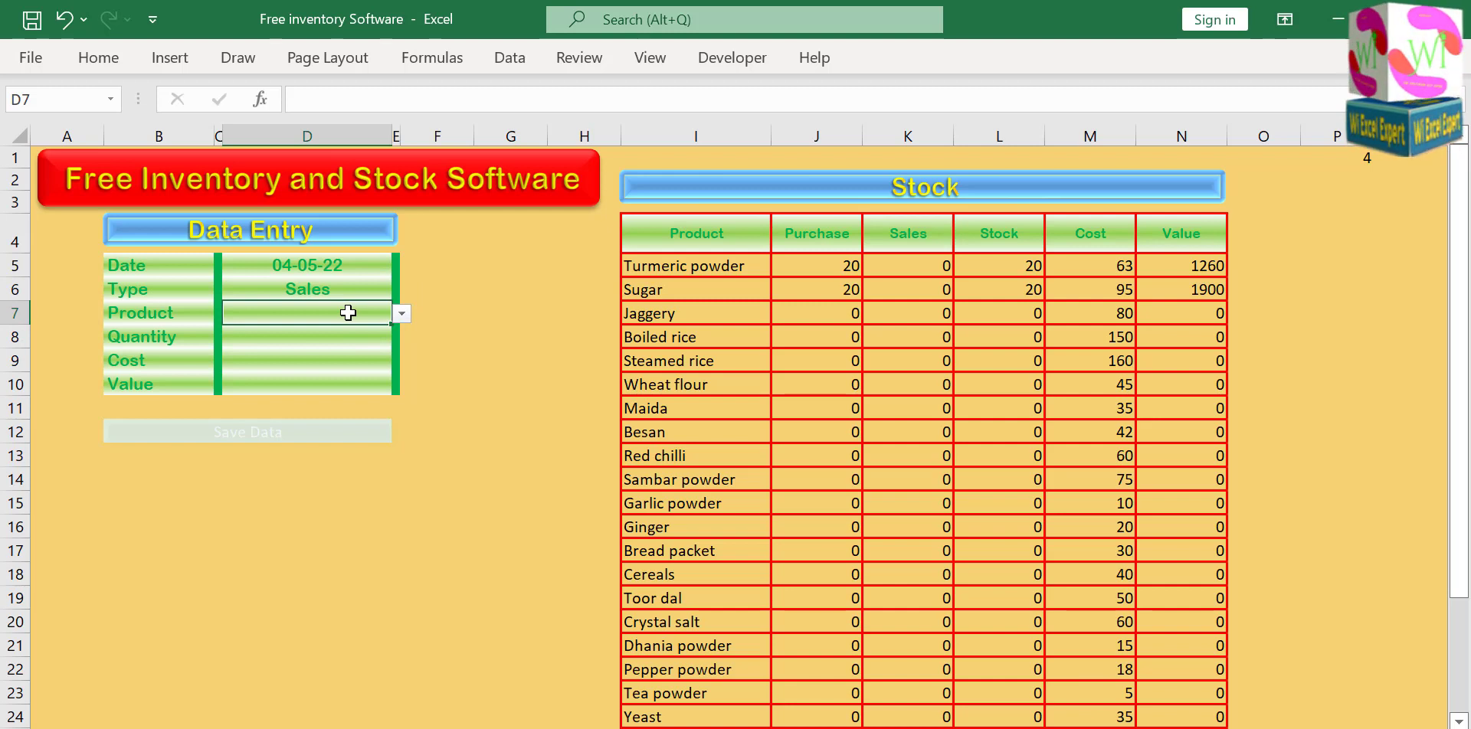
left_click(402, 314)
left_click(322, 331)
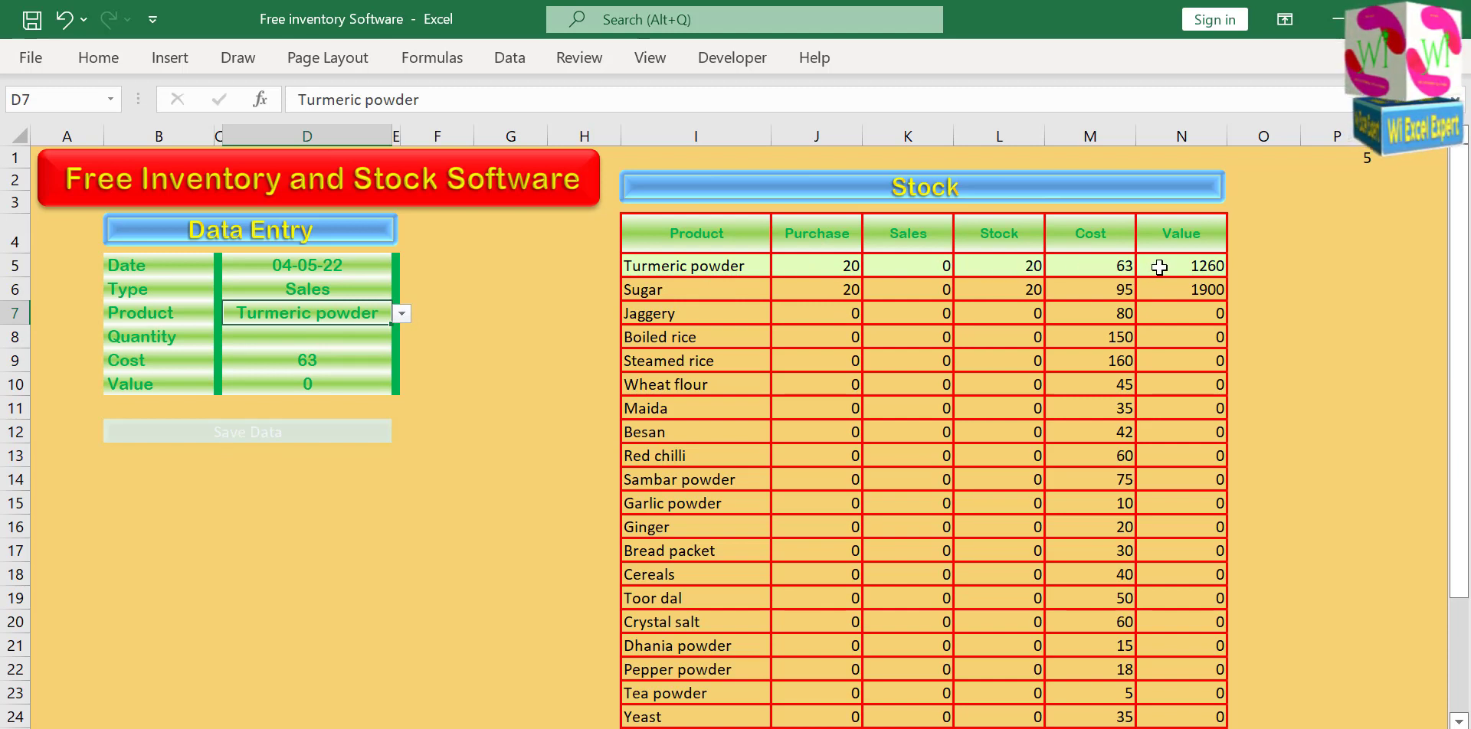
left_click(361, 344)
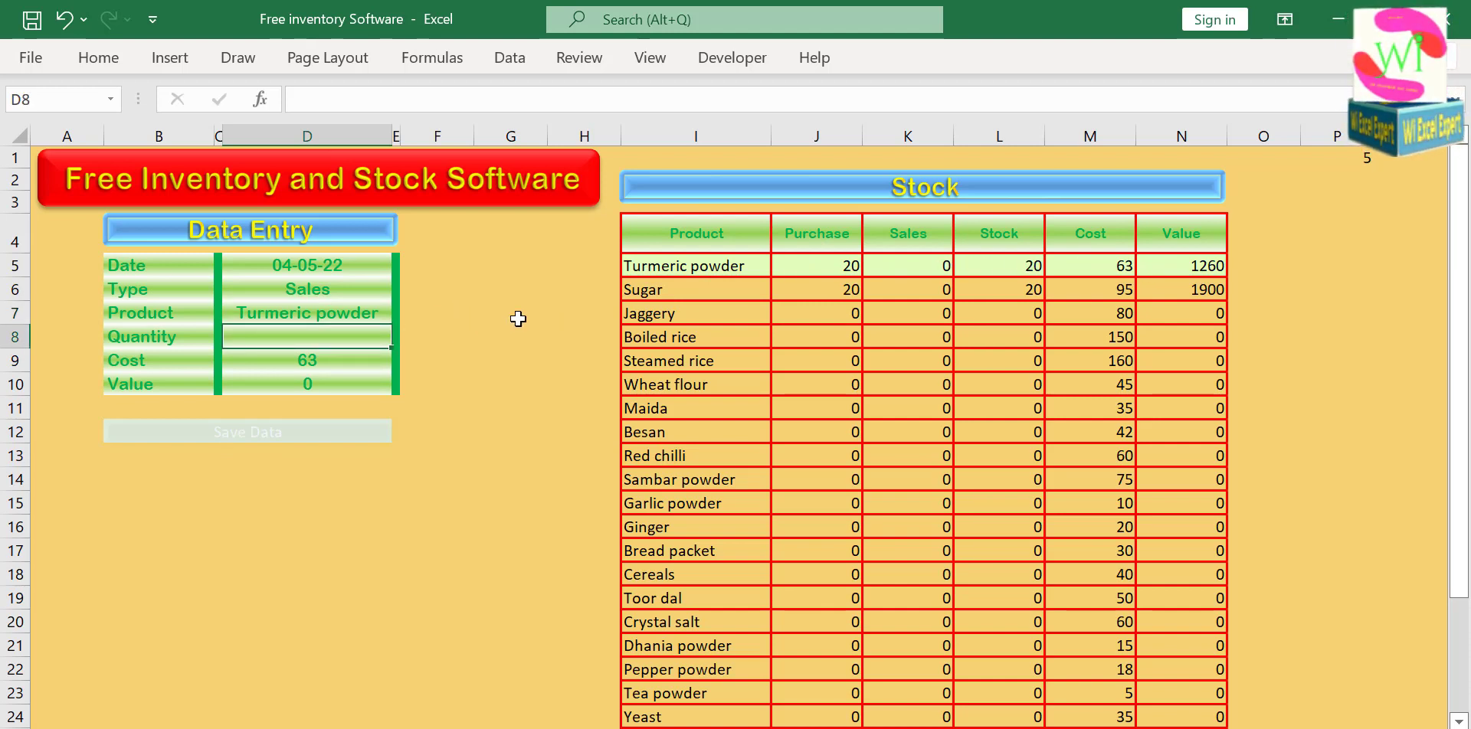
type("10")
left_click(520, 314)
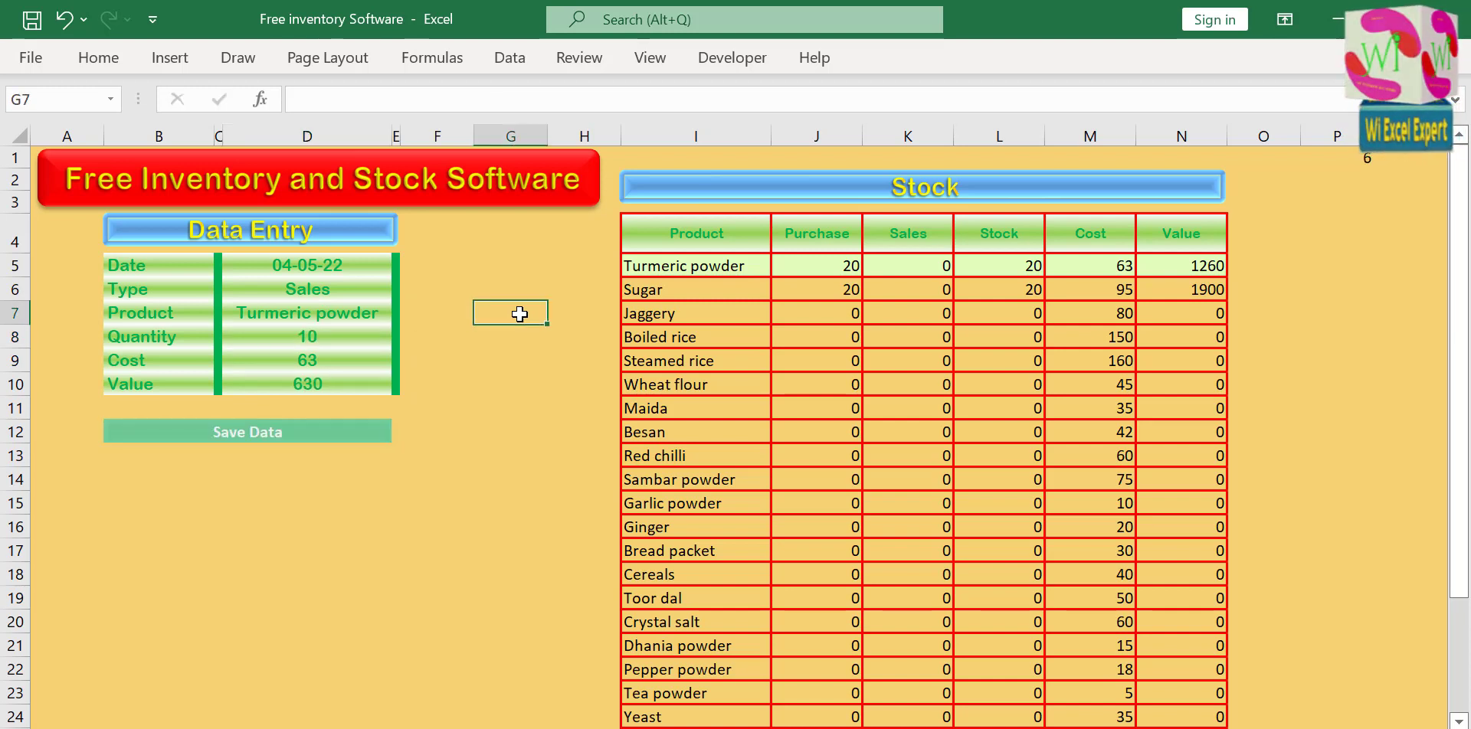
Save the Turmeric powder sales entry and check its new row on the Data sheet.
left_click(261, 434)
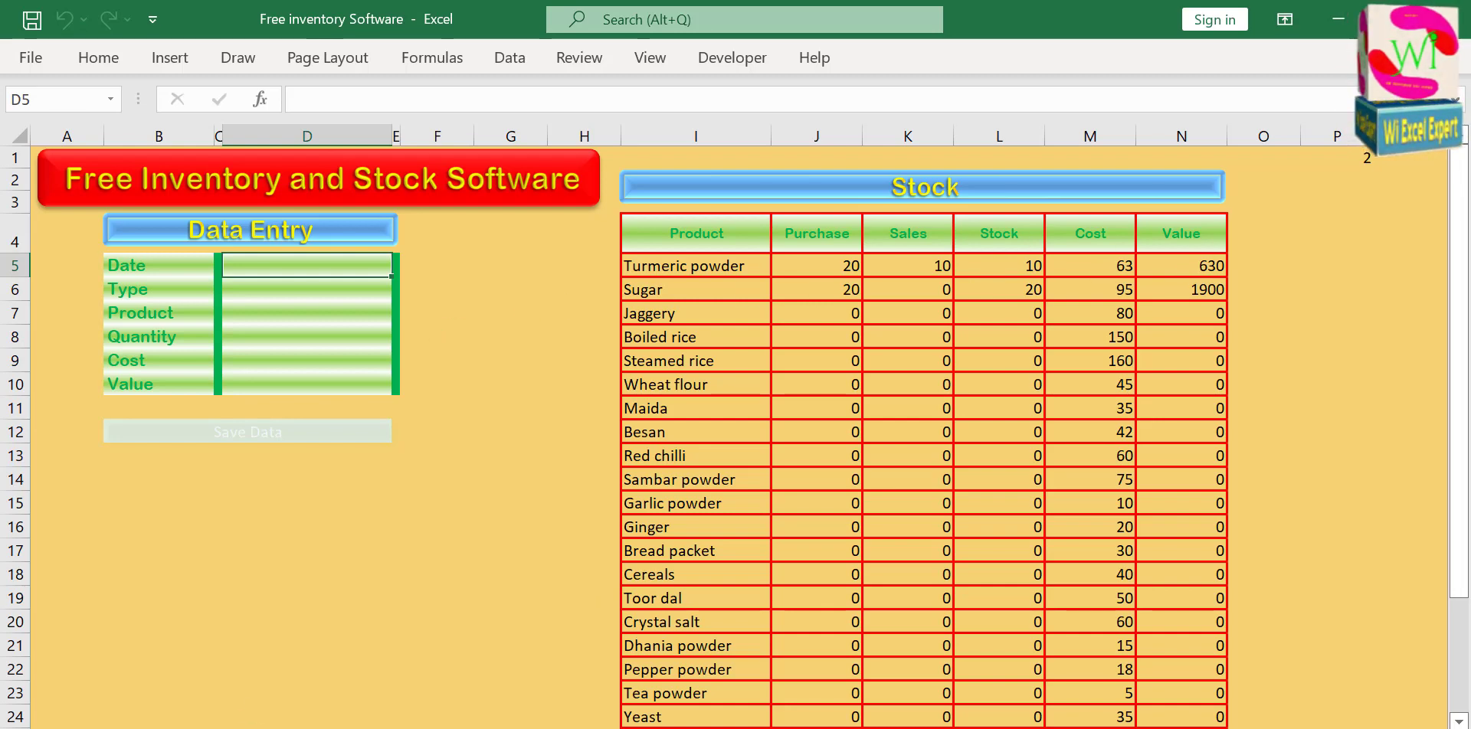
left_click(285, 728)
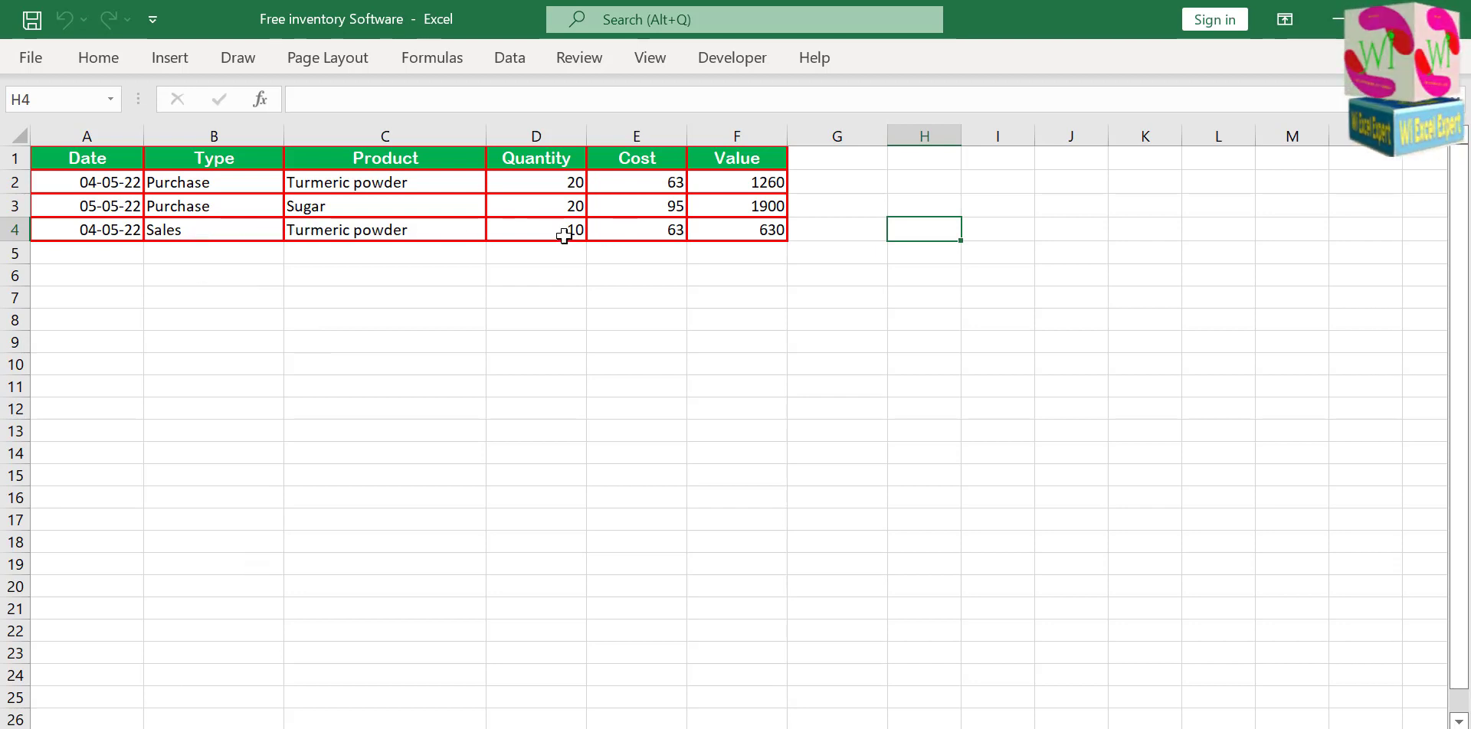
Start another test entry in the Data Entry form with the date 04-05-22 and the type Sales.
left_click(130, 727)
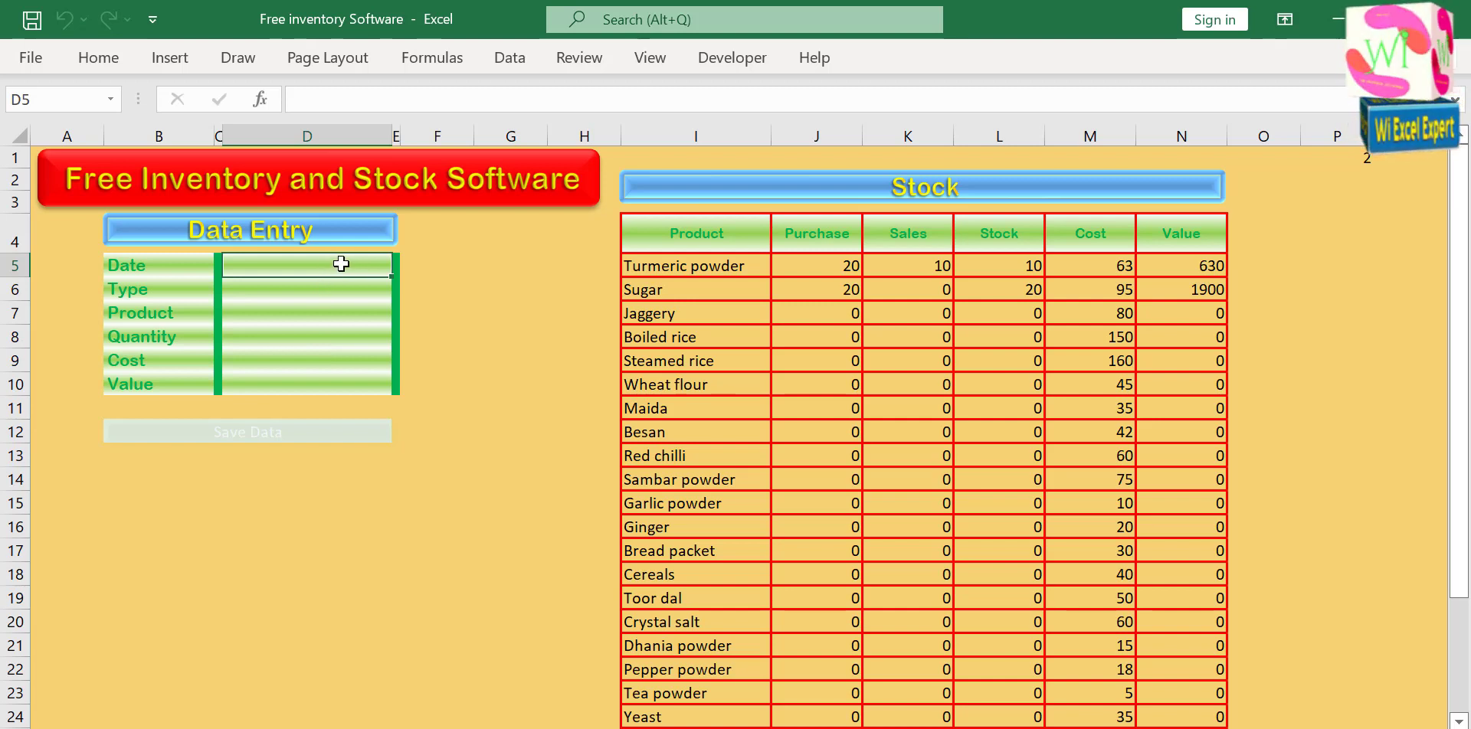
type("4-05-22")
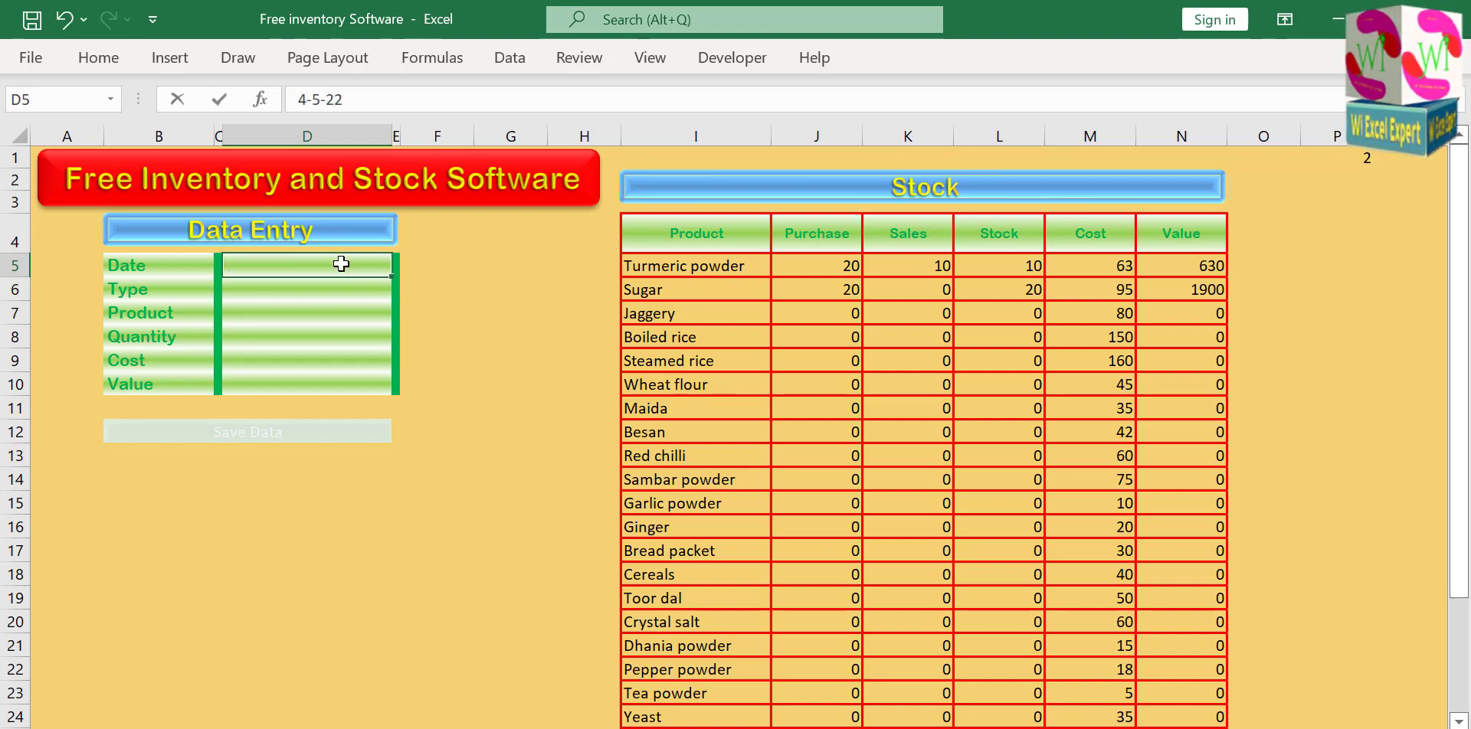
key("Return")
left_click(401, 290)
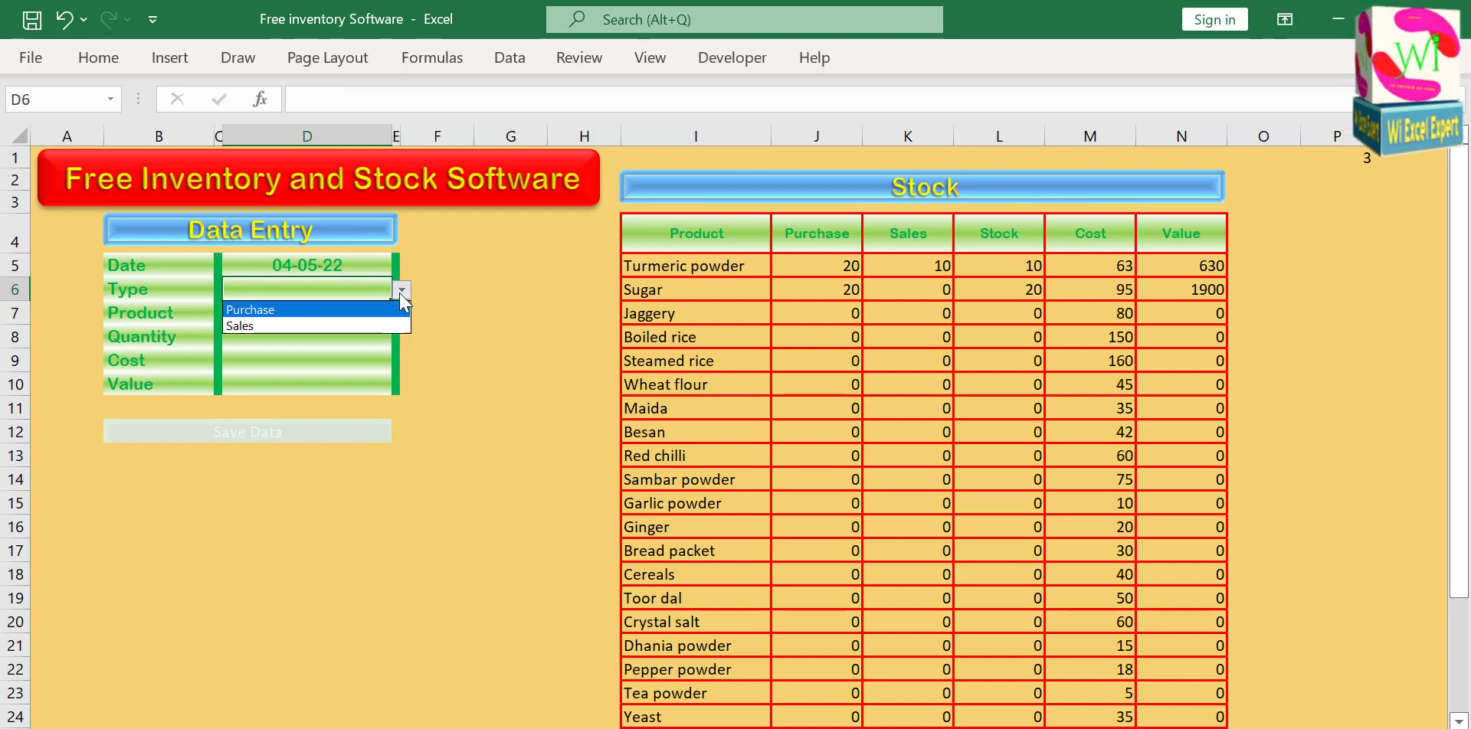
left_click(345, 318)
Choose Sugar as the product of the entry, enter a quantity of 15 and save the entry.
left_click(347, 318)
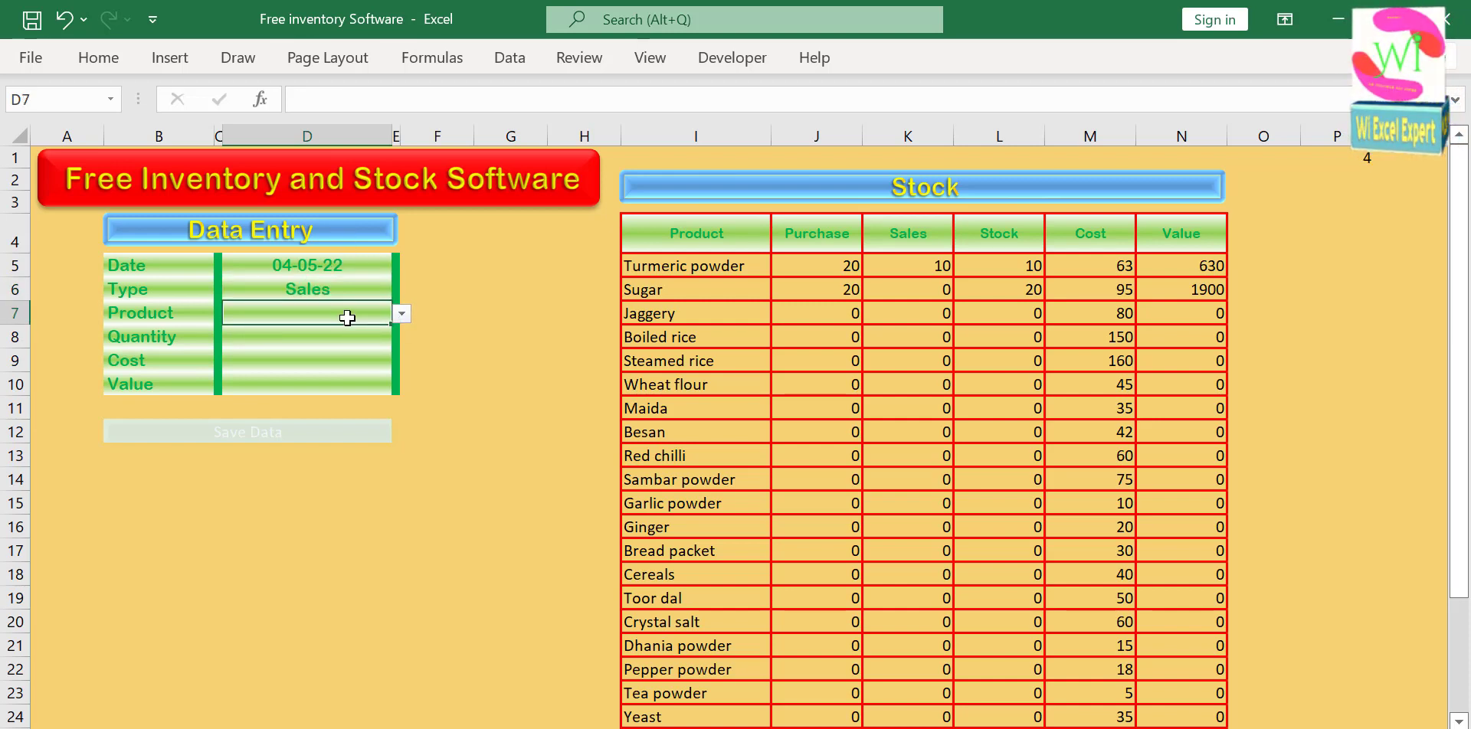
left_click(402, 314)
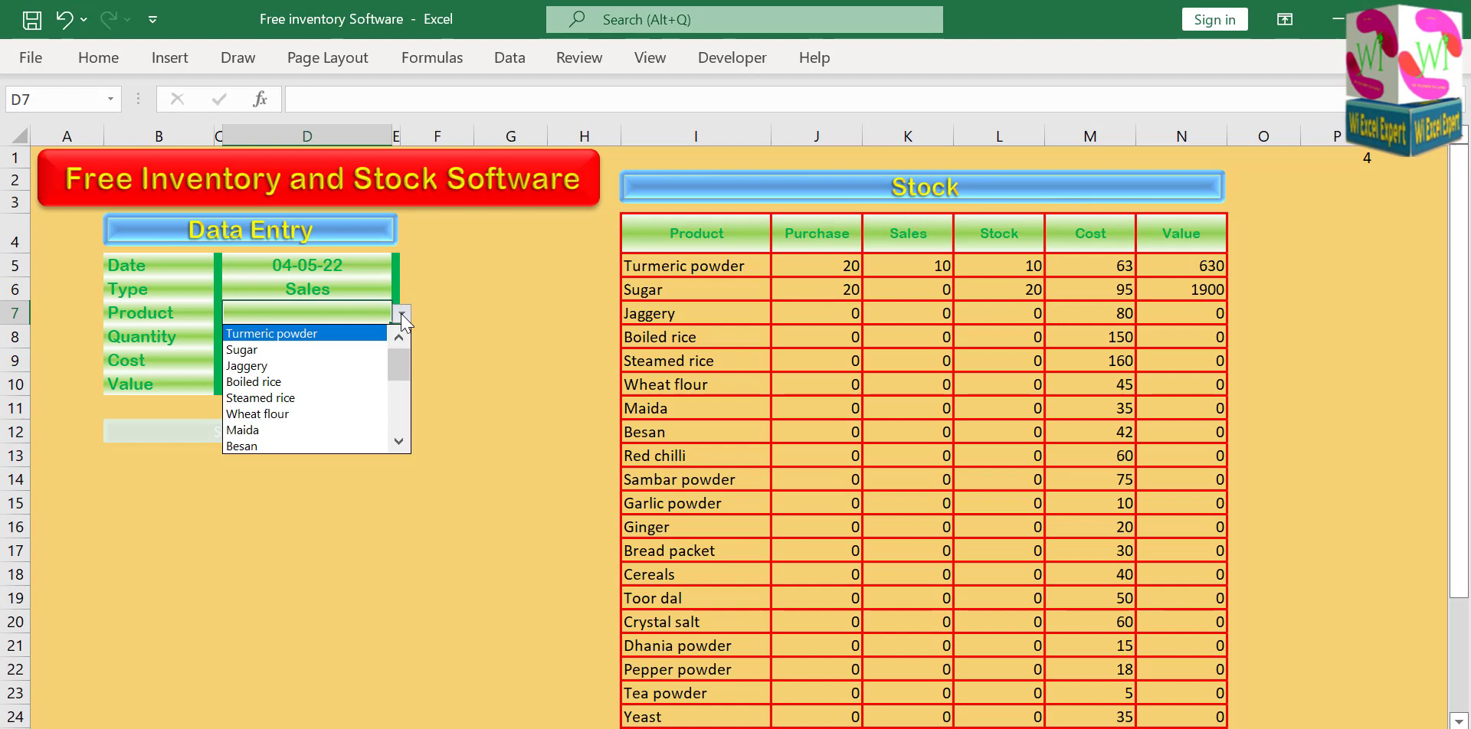
left_click(306, 350)
left_click(313, 341)
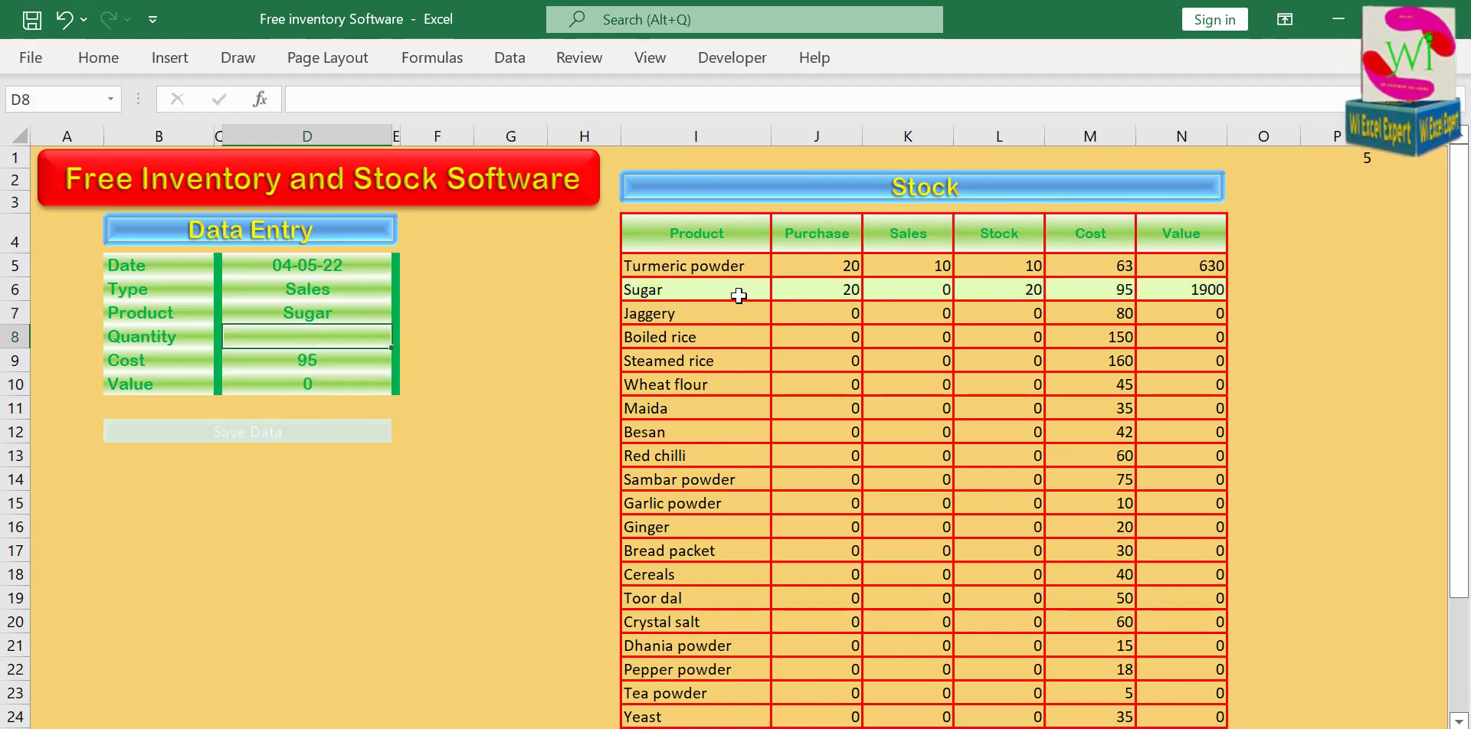
type("15")
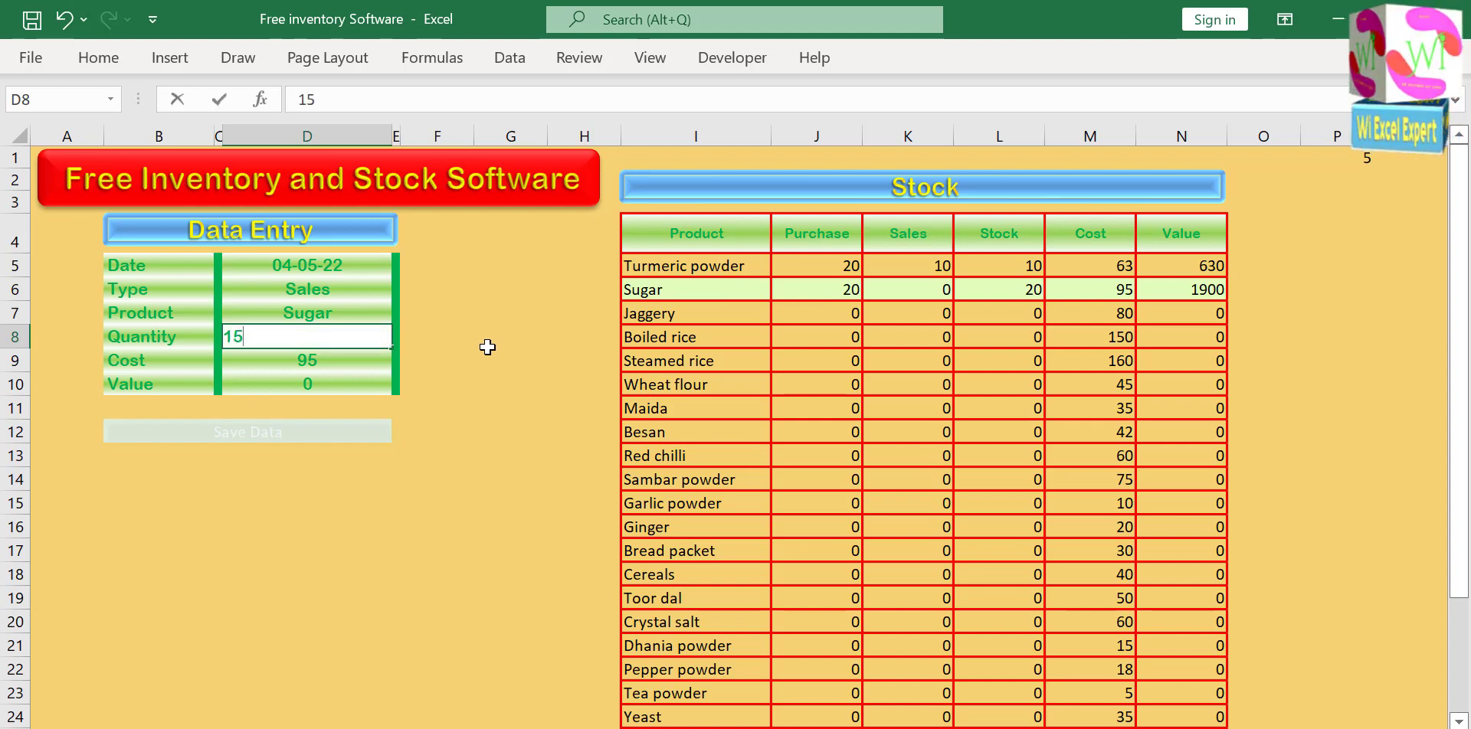
left_click(488, 347)
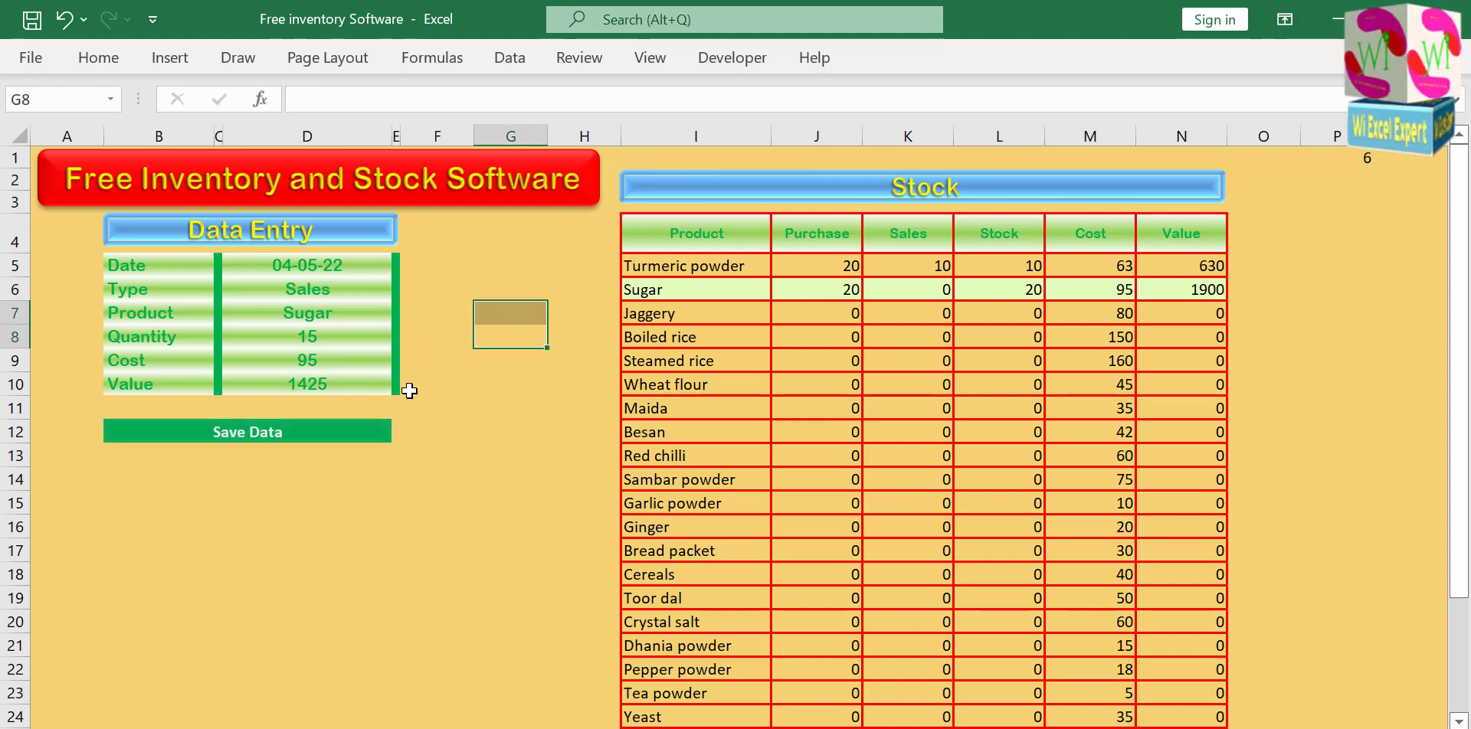
left_click(286, 437)
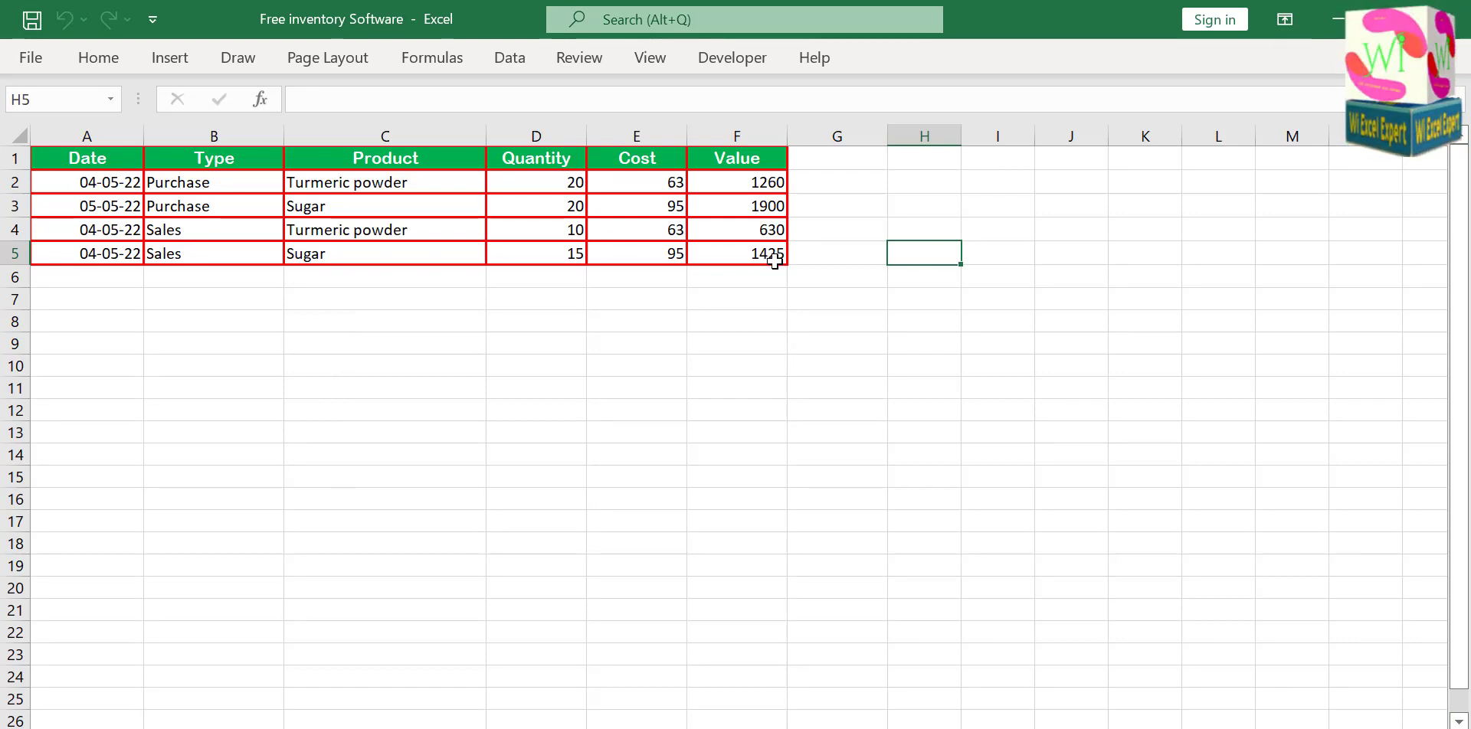
Hide the formula bar and the gridlines on the Data sheet.
left_click(649, 58)
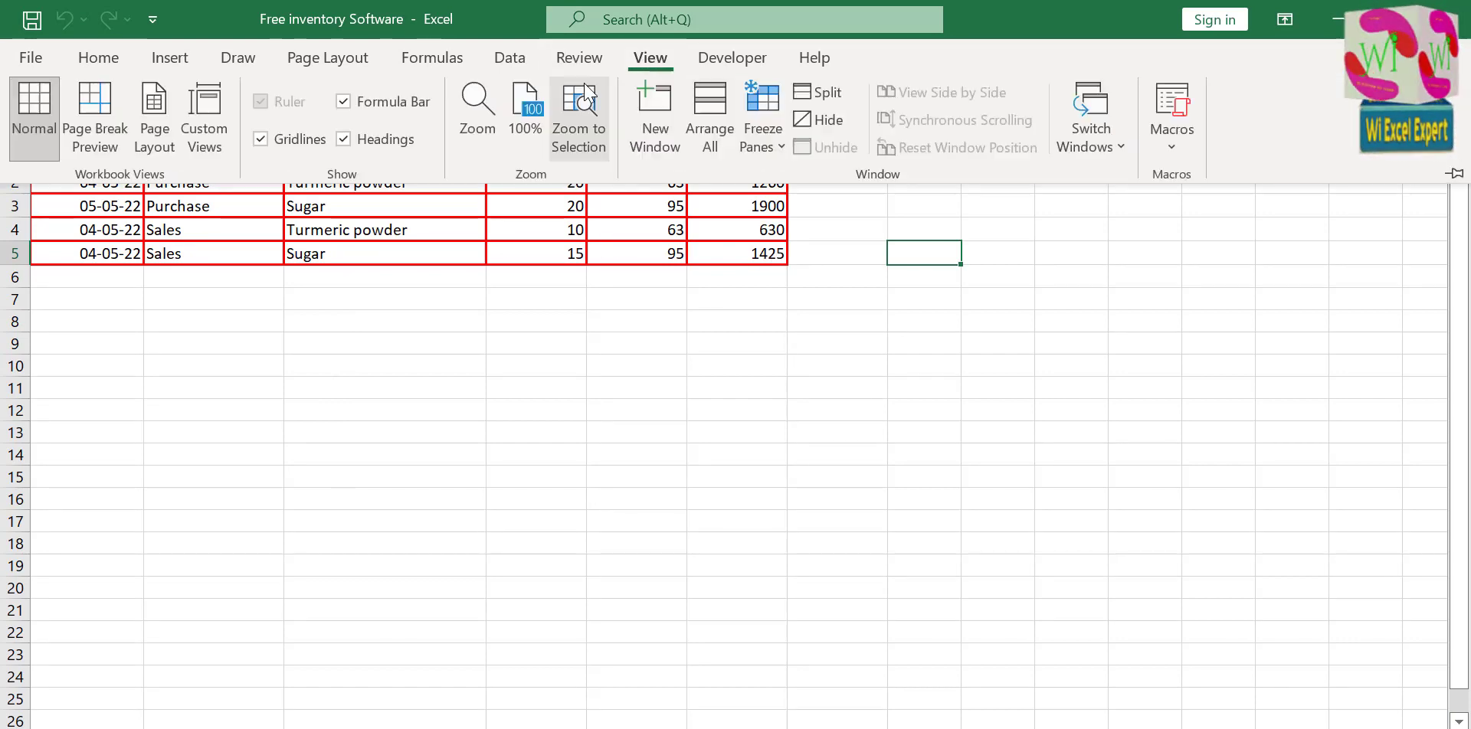
left_click(342, 101)
left_click(261, 138)
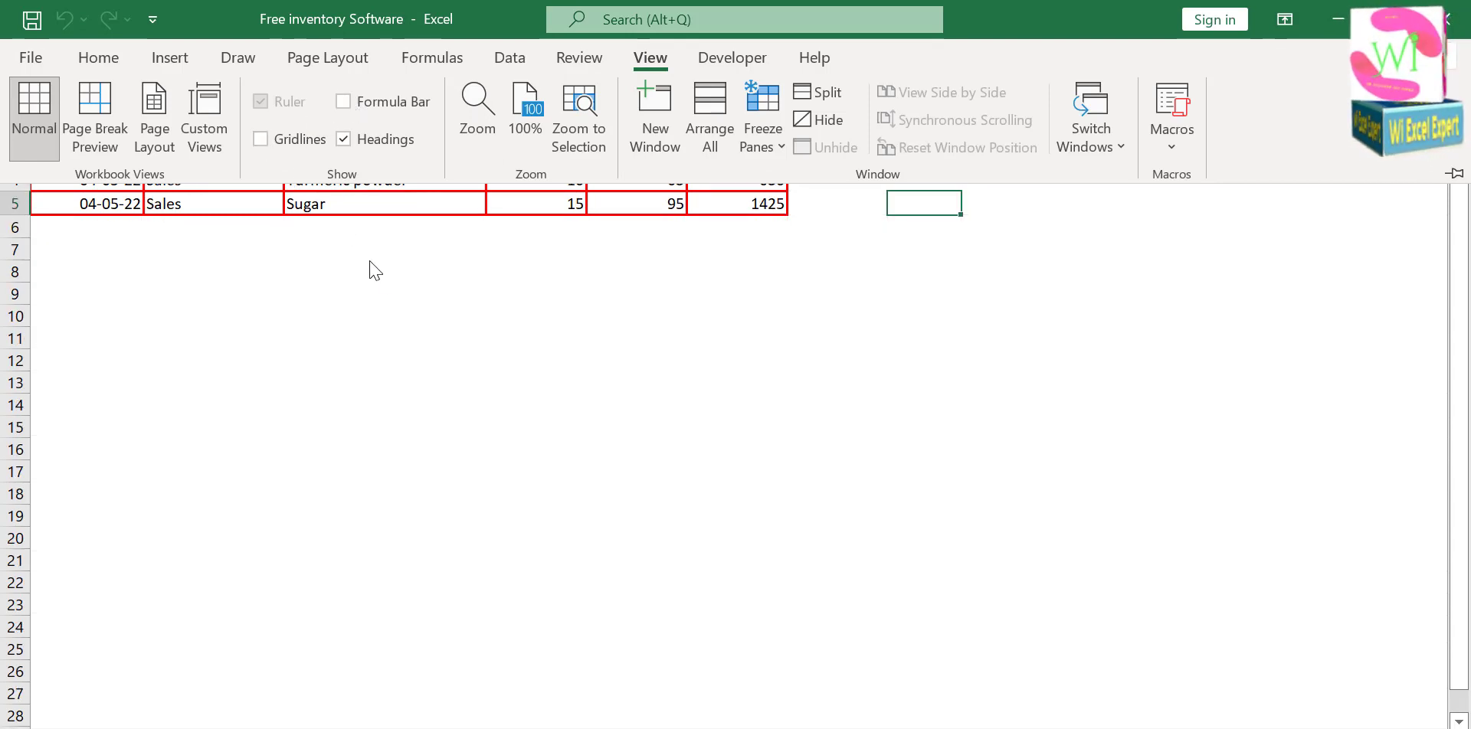
left_click(438, 297)
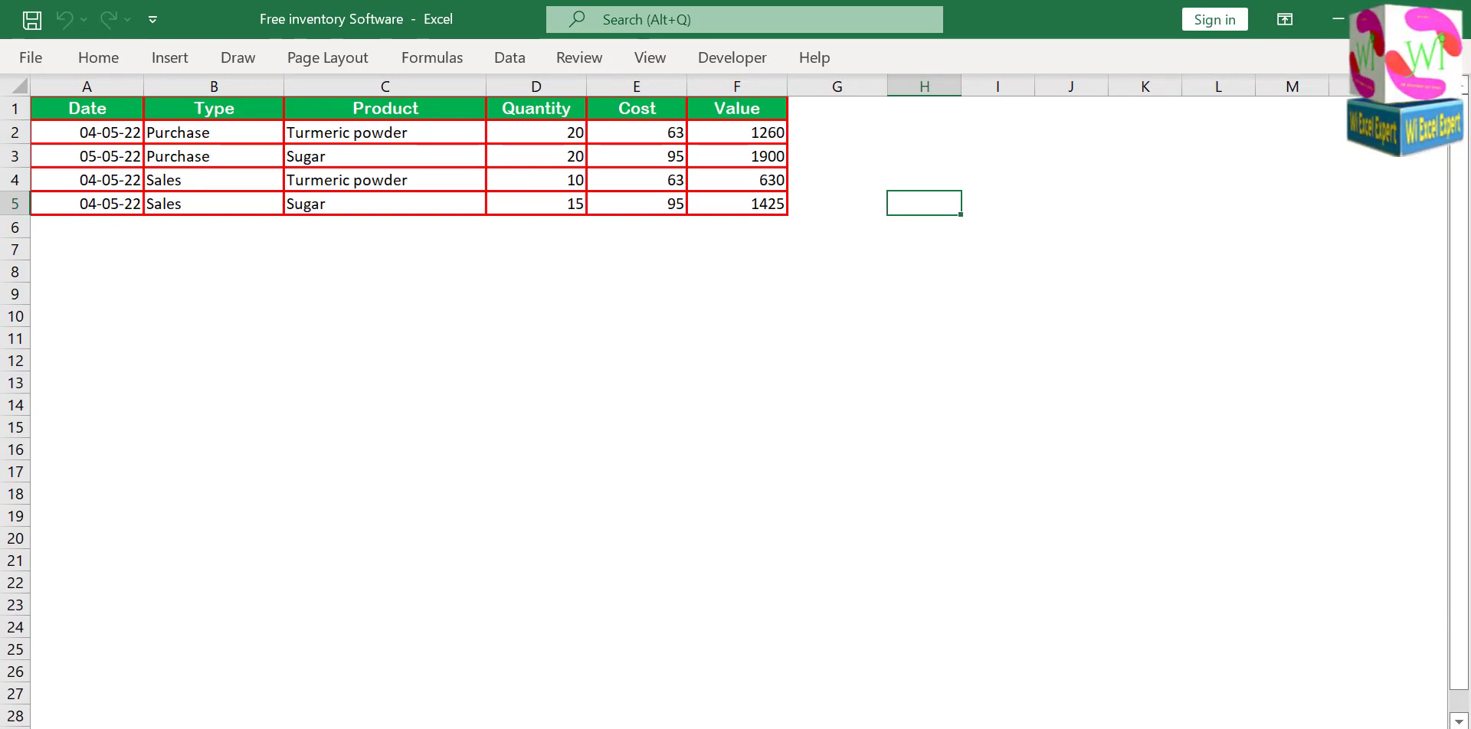
Duplicate the Data Entry banner on the Home sheet and place the copy directly below the Save Data button.
key("ctrl+Page_Up")
left_click(348, 506)
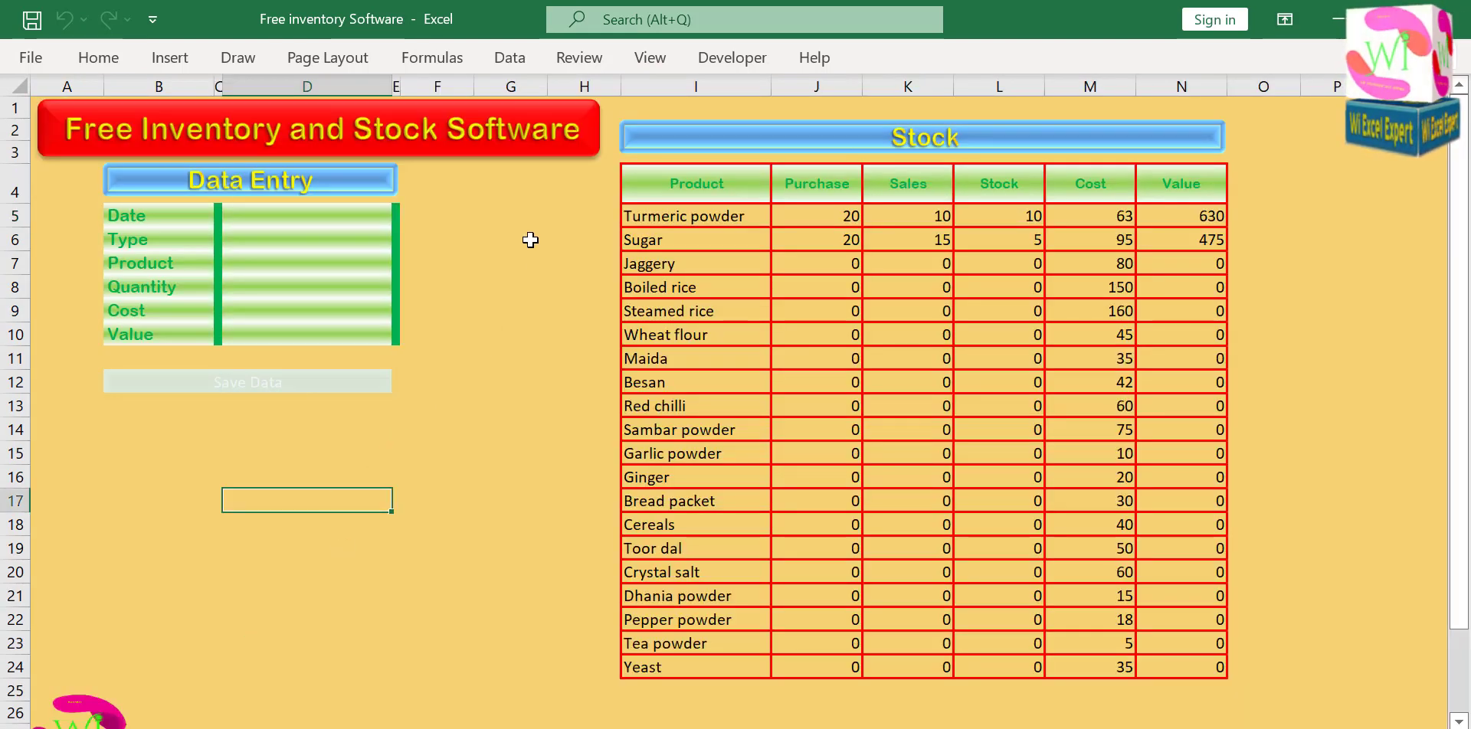
left_click(366, 188)
left_click_drag(368, 188, 362, 427)
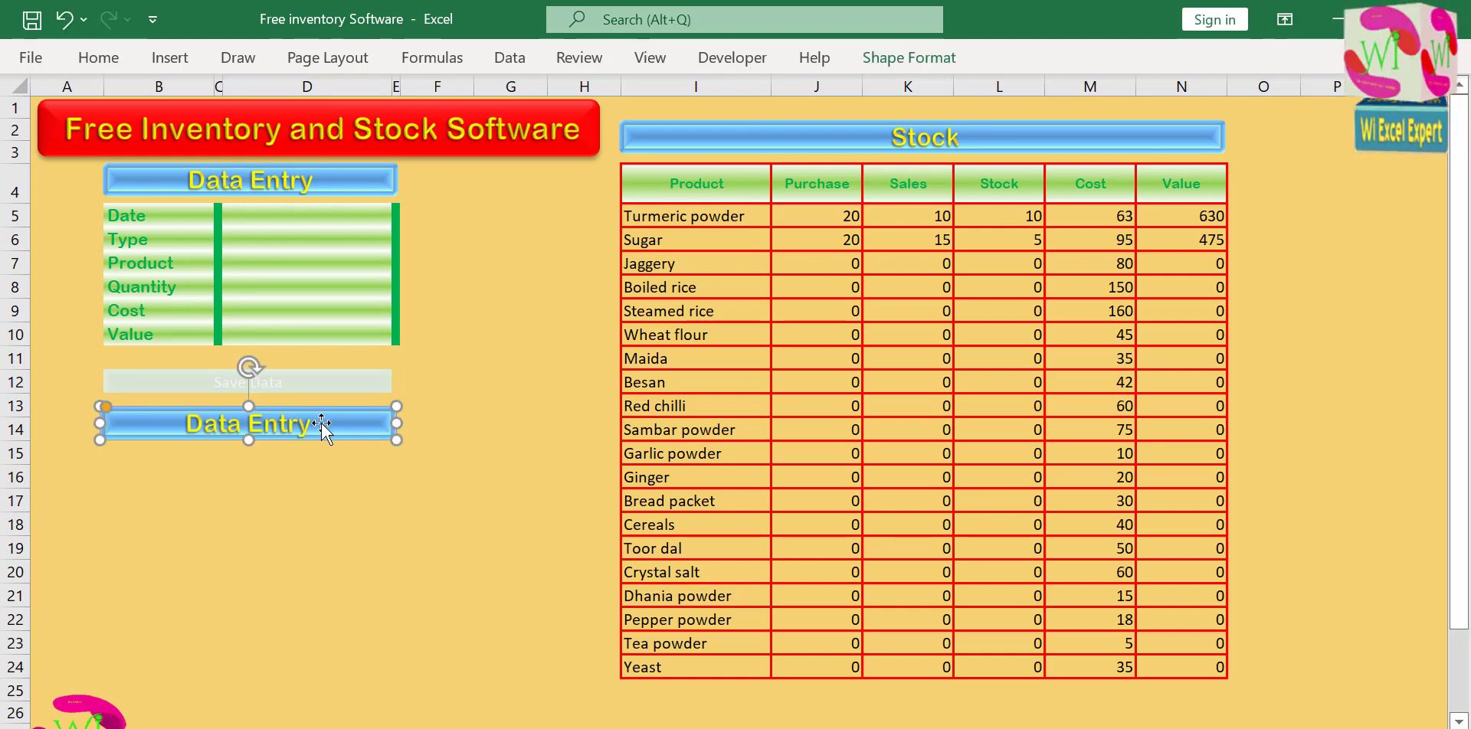
Change the text of the copied banner to "Data Sheet".
left_click_drag(249, 424, 339, 424)
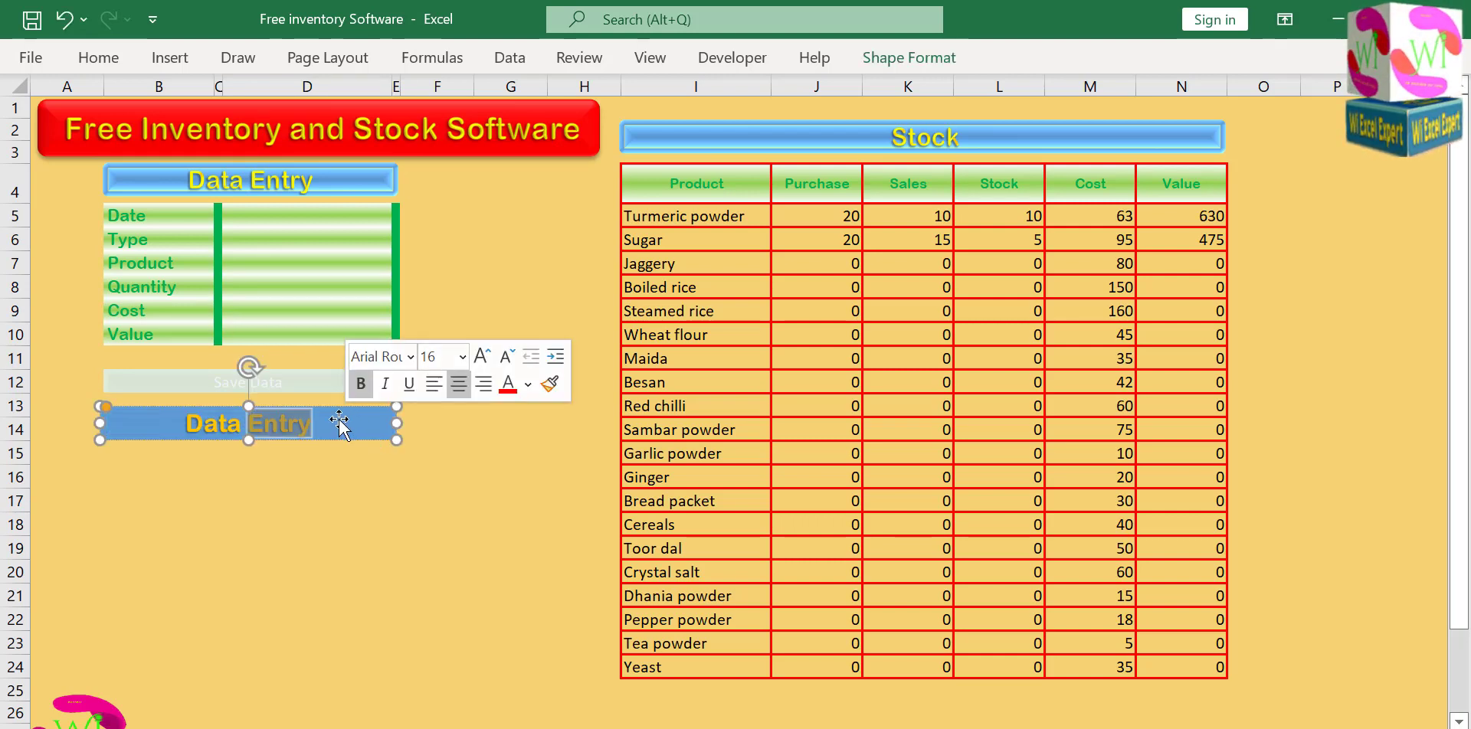
type("Sheet")
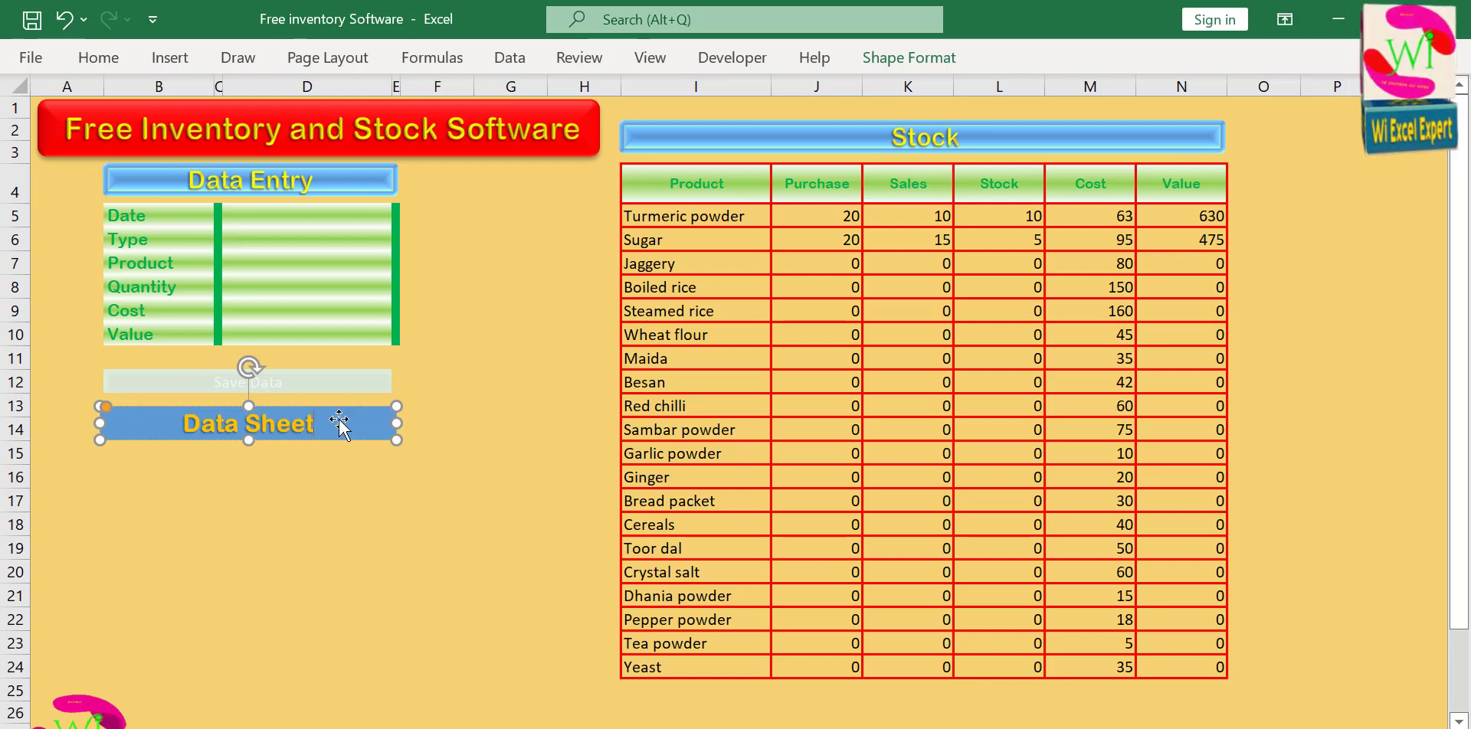
left_click(352, 483)
Apply the dark blue glossy theme style from the last row to the Data Sheet shape and fill its text with yellow.
left_click(382, 431)
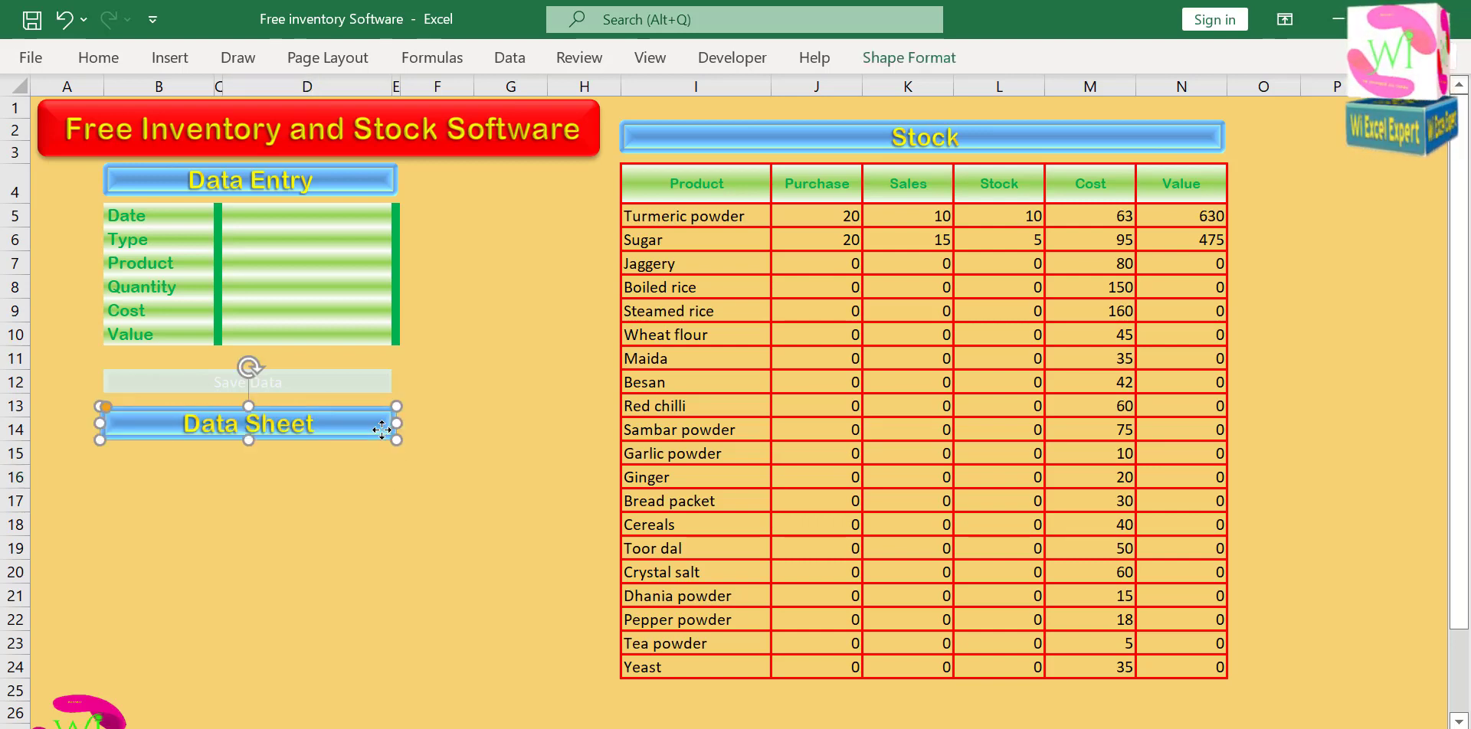
left_click(894, 62)
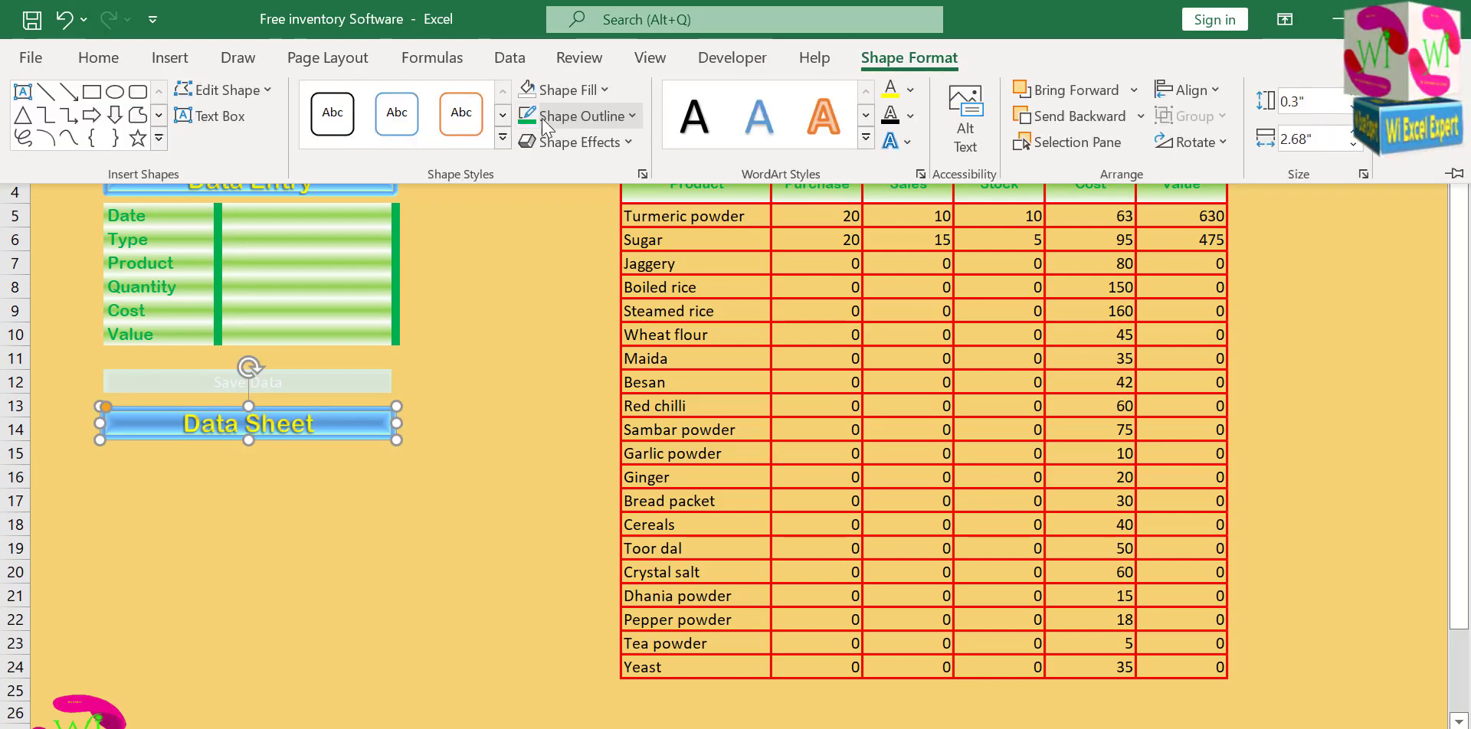
left_click(495, 142)
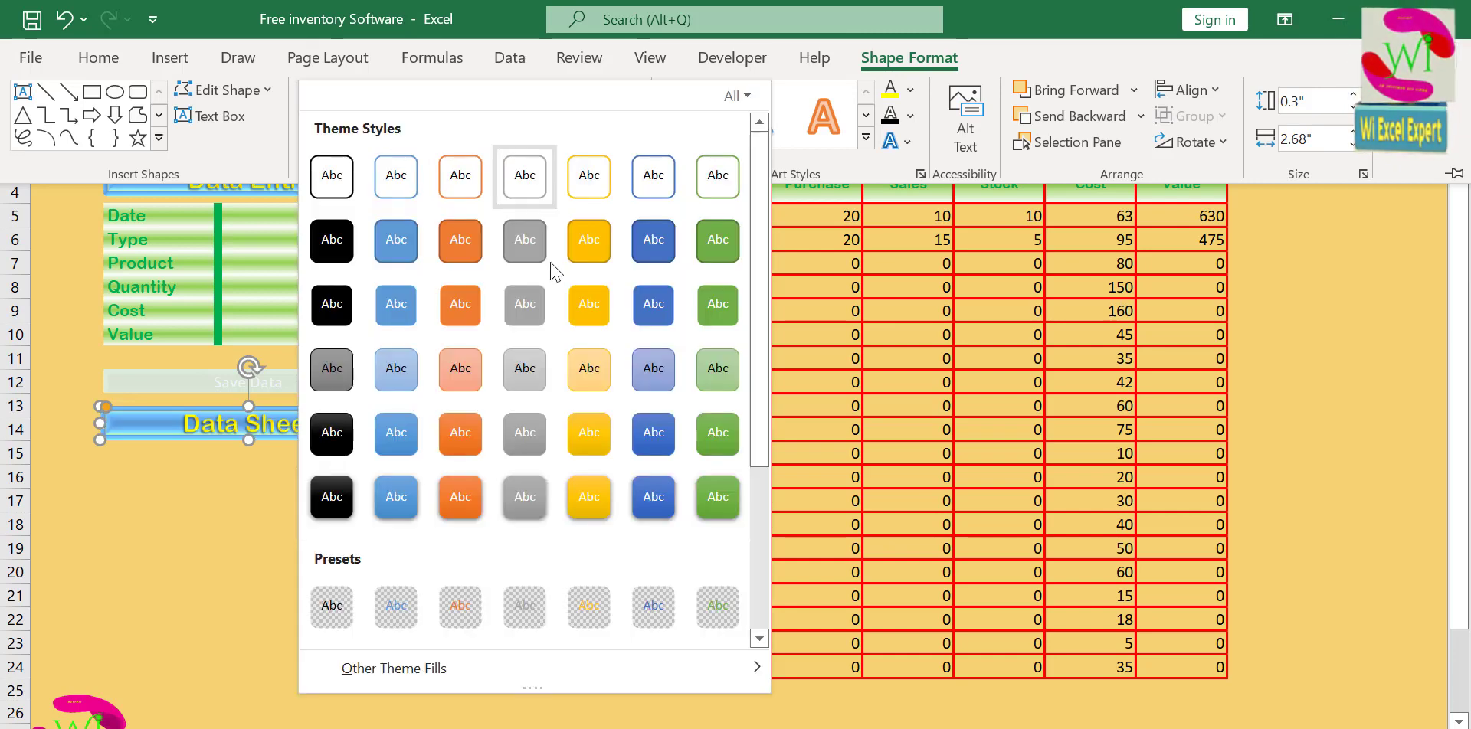
left_click(653, 498)
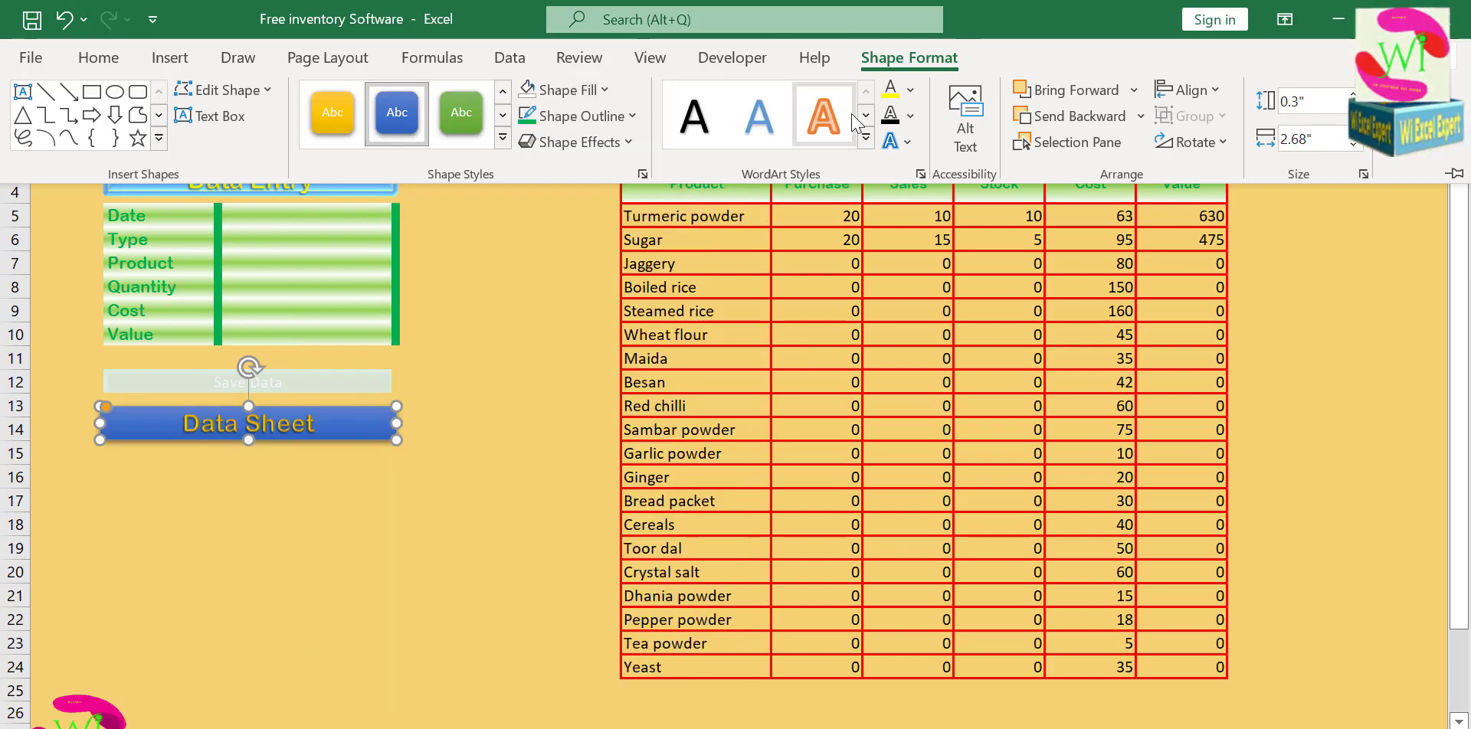
left_click(910, 90)
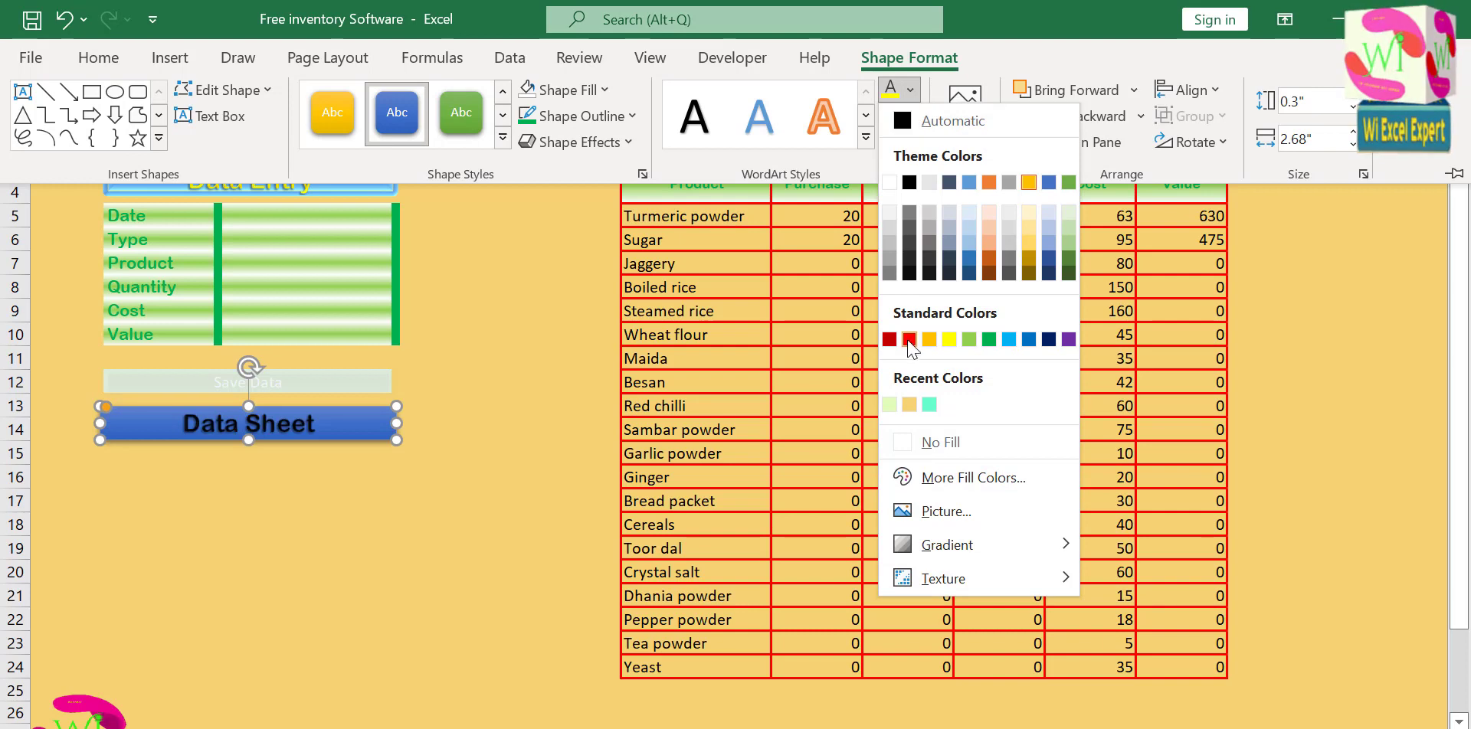
left_click(948, 340)
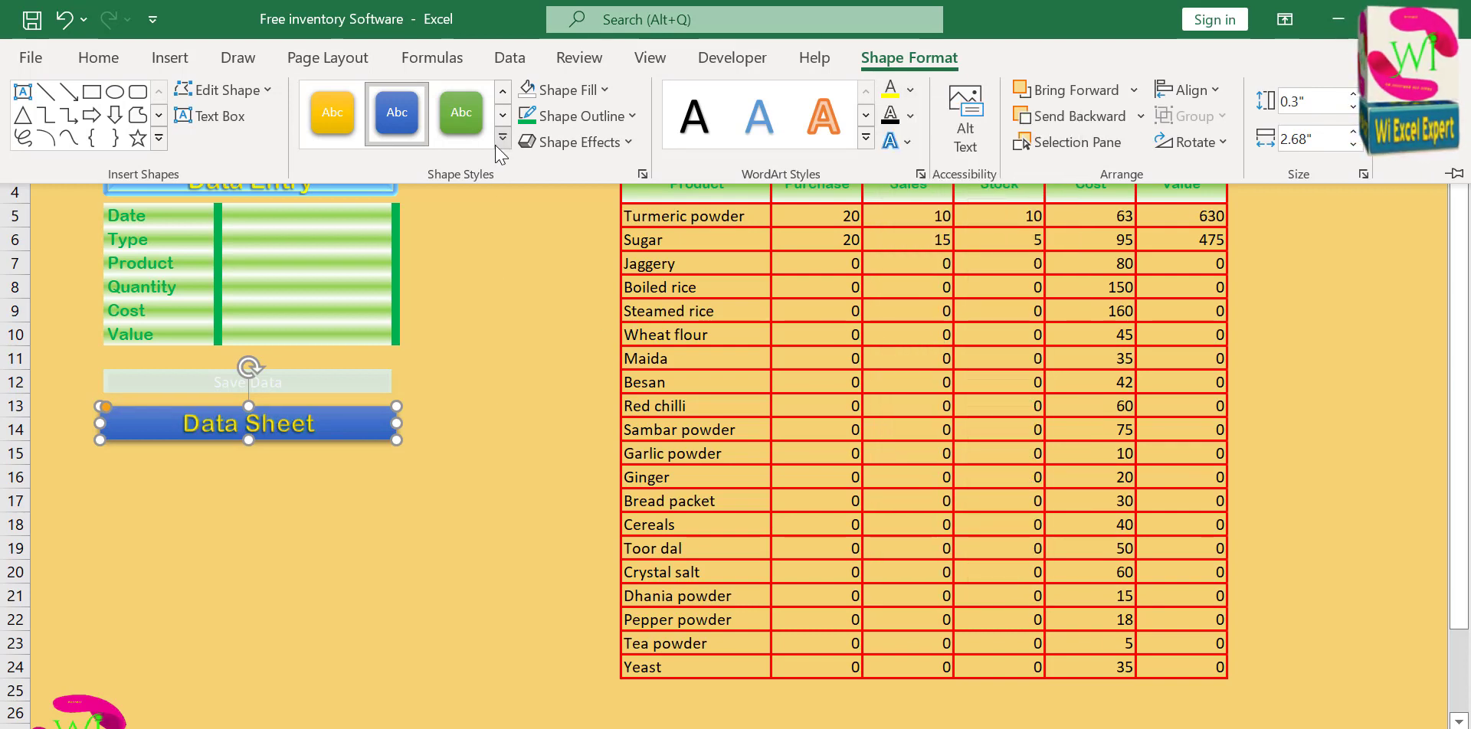
Apply the second preset effect in the second row to the Data Sheet shape.
left_click(575, 142)
mouse_move(586, 205)
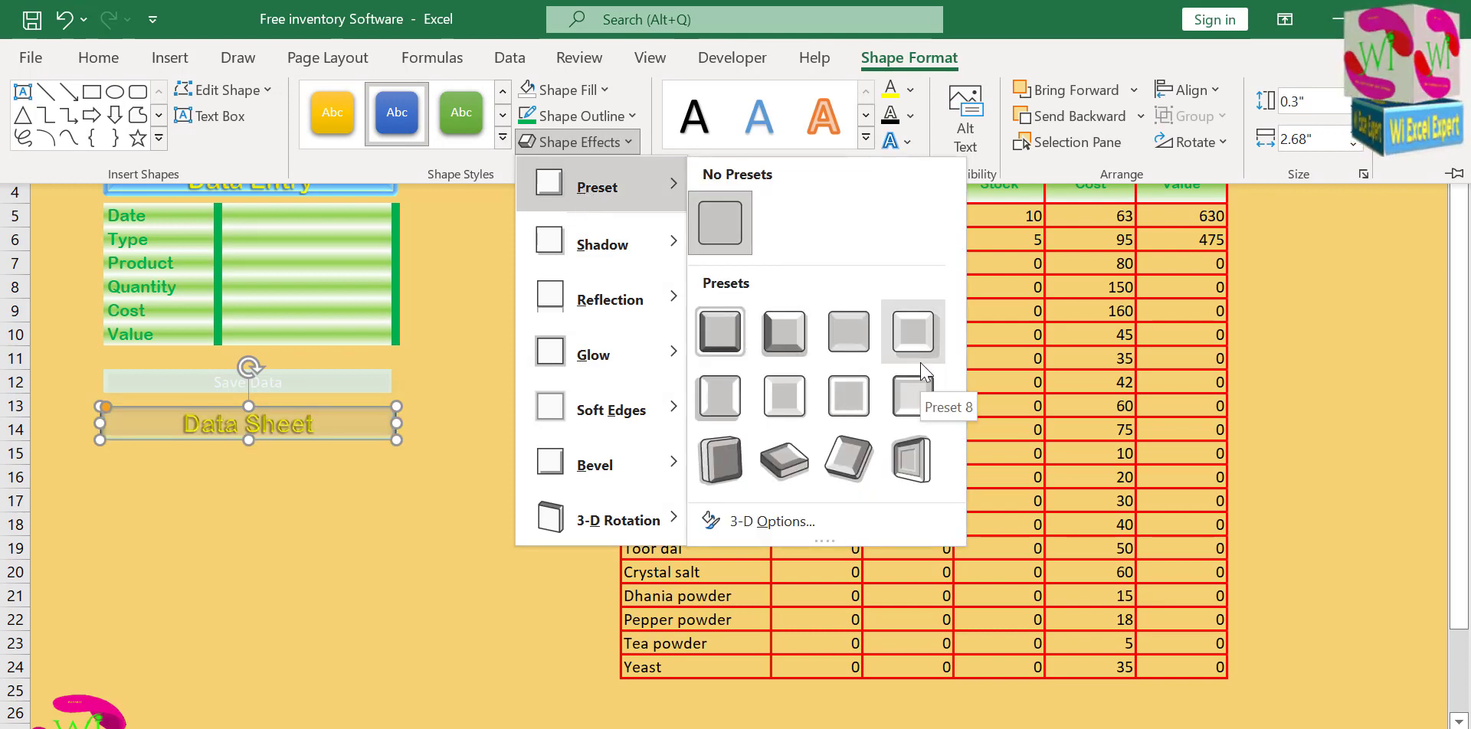
left_click(783, 396)
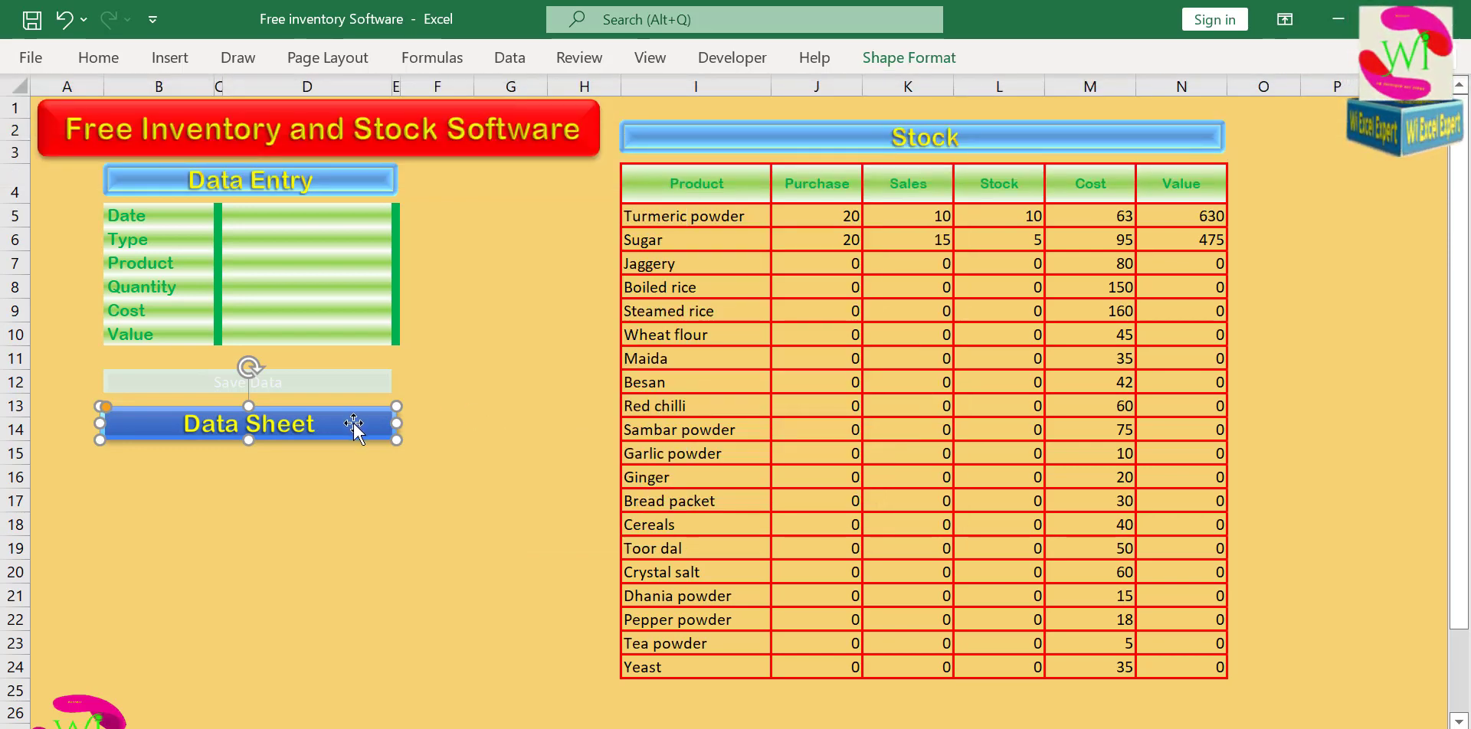
Link the Data Sheet shape to the Data sheet in this document and test the link.
right_click(356, 424)
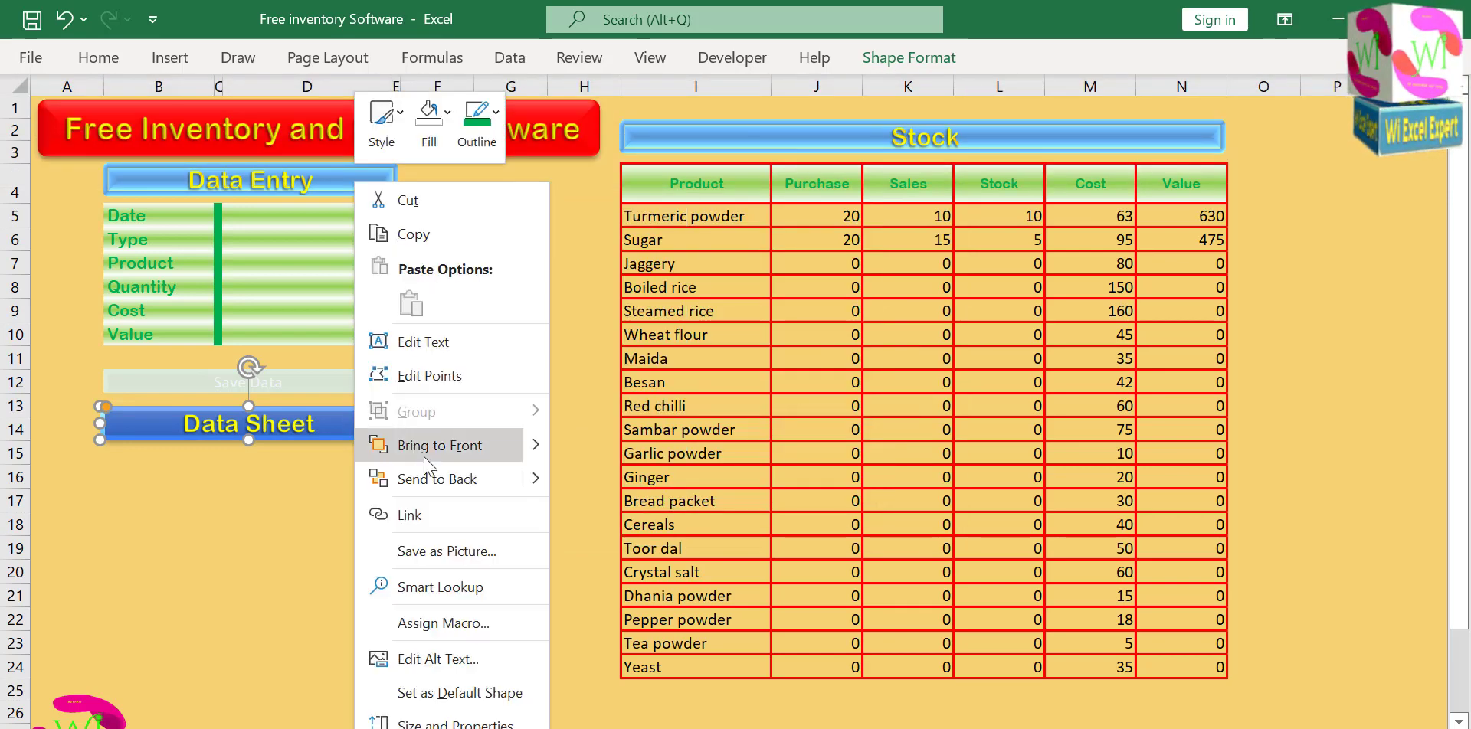
left_click(438, 520)
left_click(98, 462)
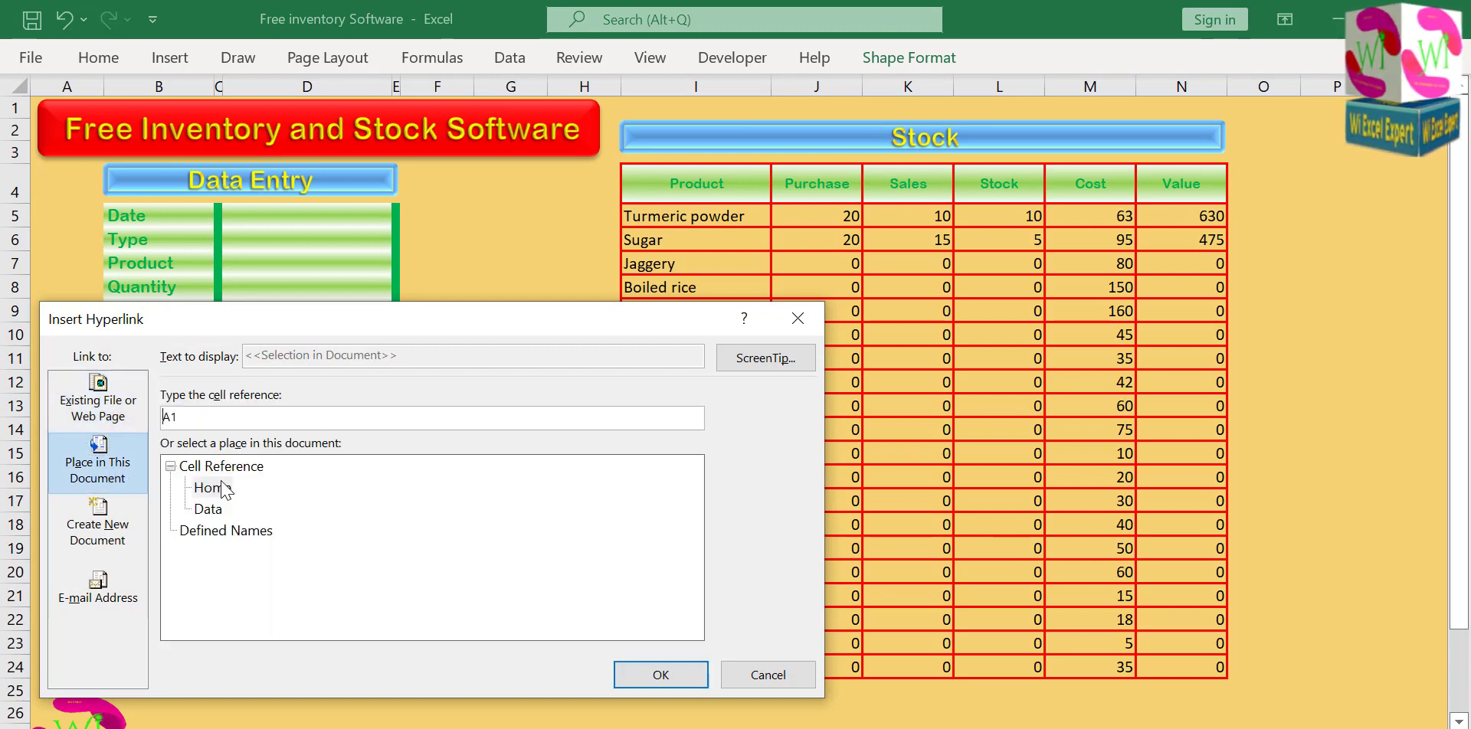
left_click(204, 510)
left_click(659, 676)
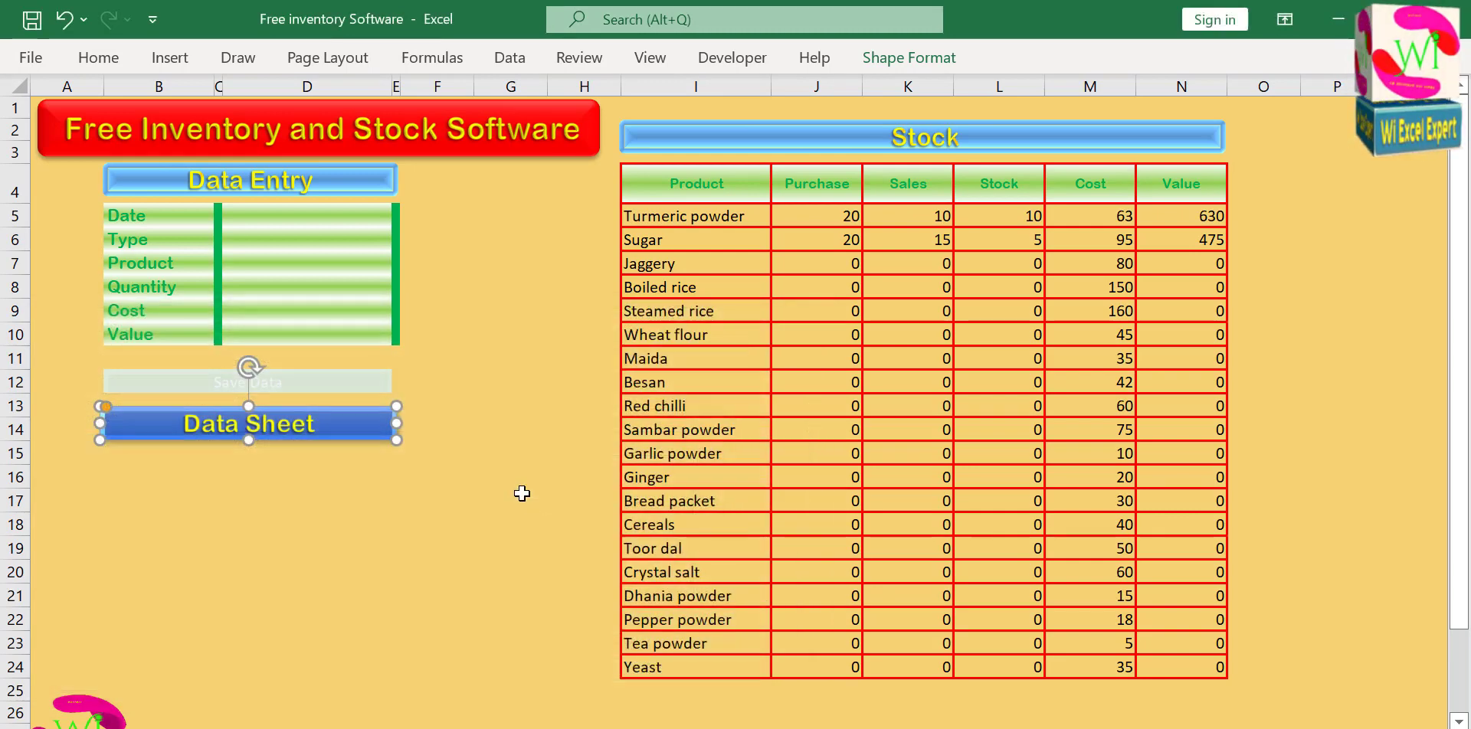
left_click(501, 359)
left_click(325, 423)
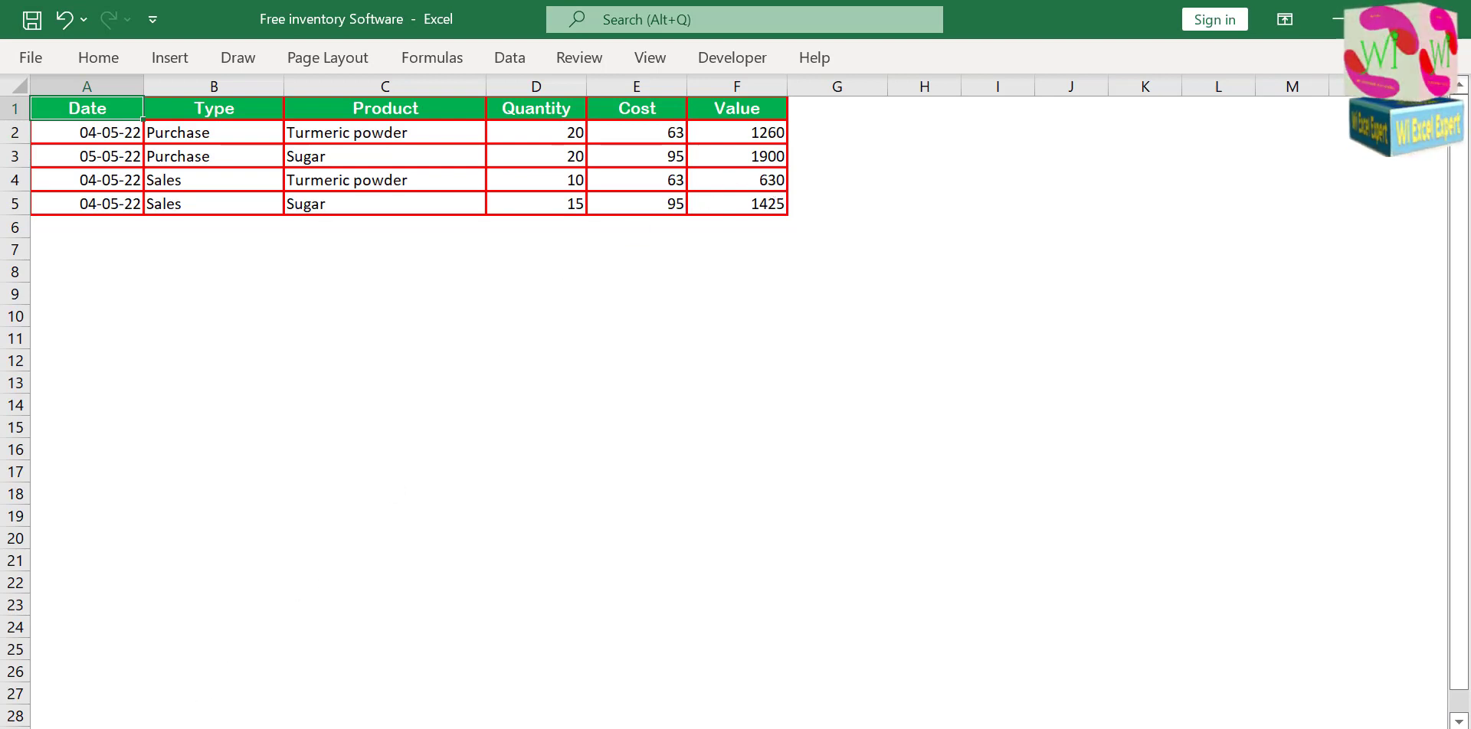
Copy the Data Sheet button from the Home sheet and paste it on the Data sheet at cell H3.
key("ctrl+Page_Up")
left_click(374, 422, "ctrl")
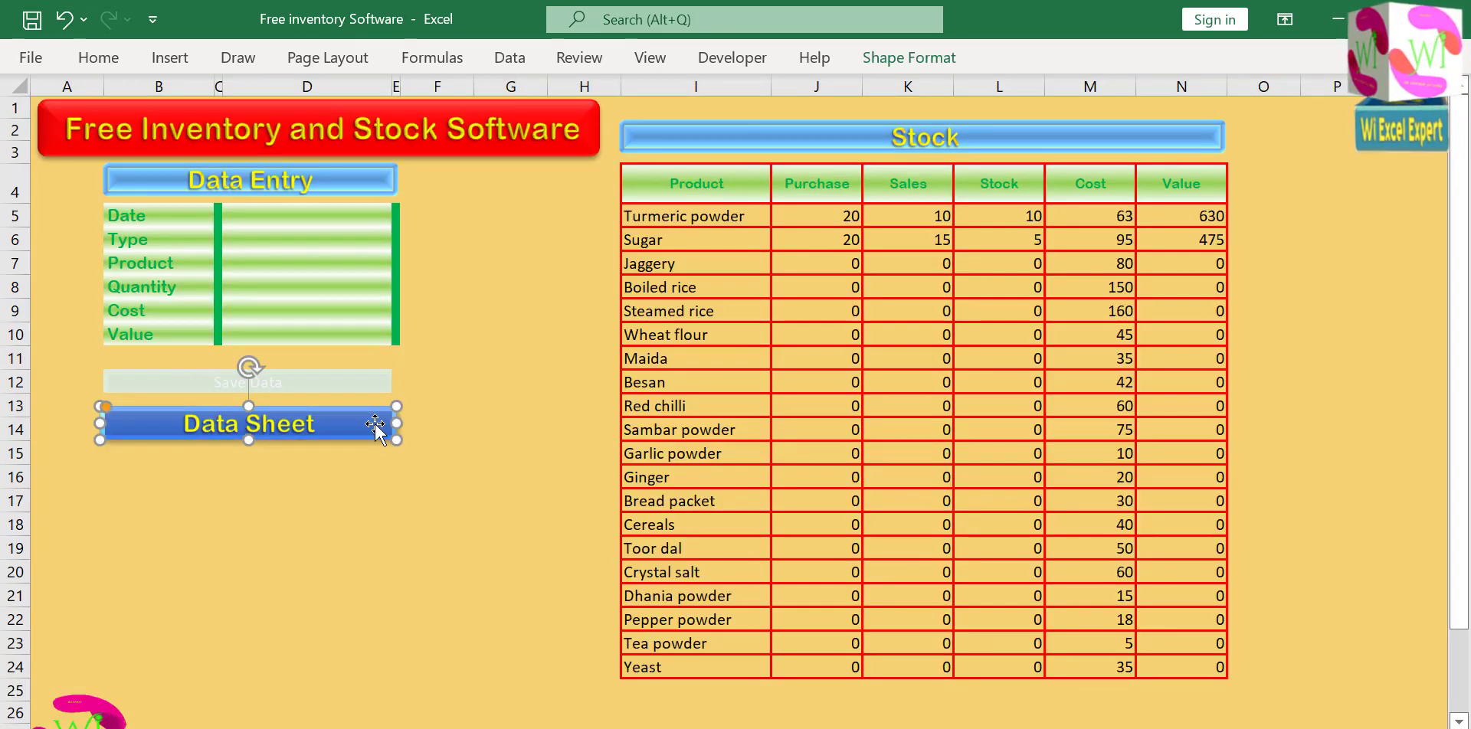
right_click(374, 422)
left_click(439, 172)
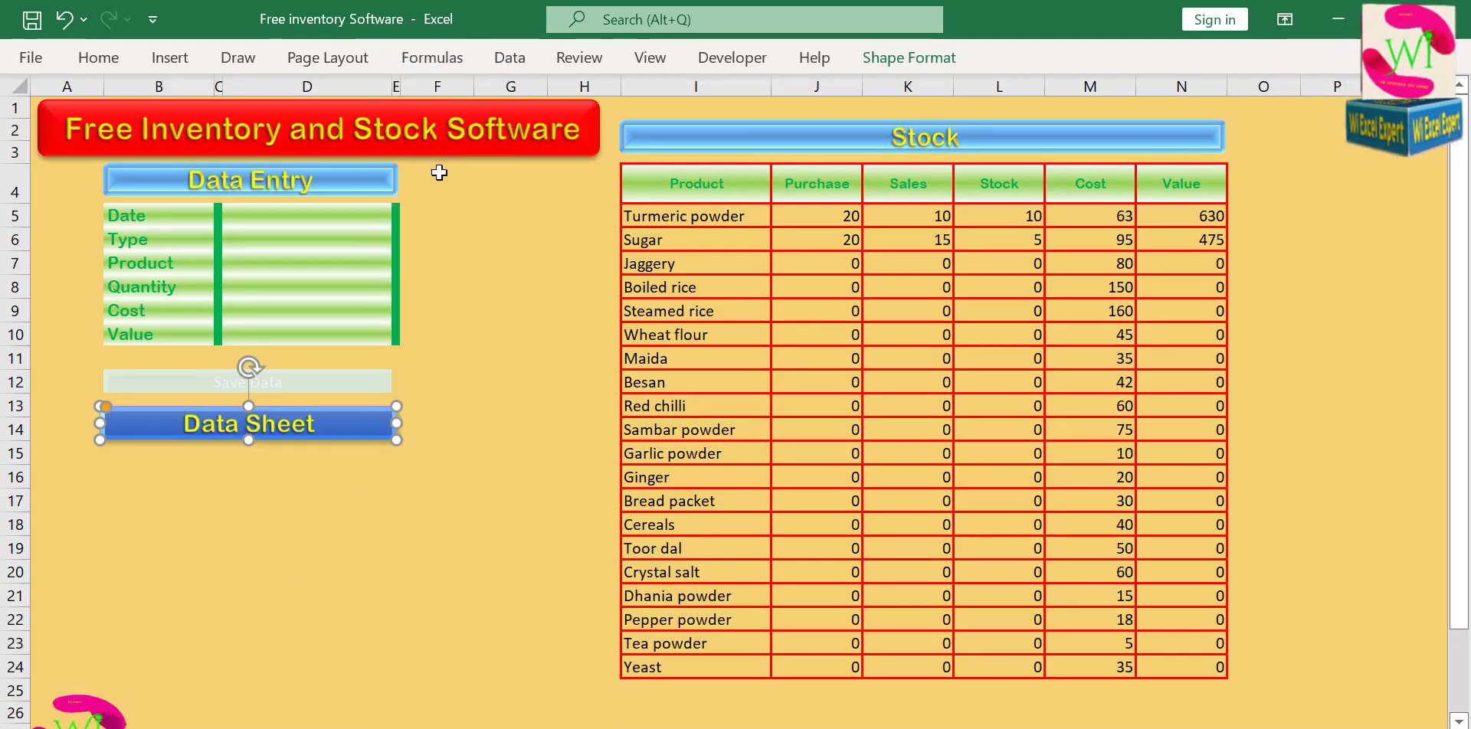
key("ctrl+Page_Down")
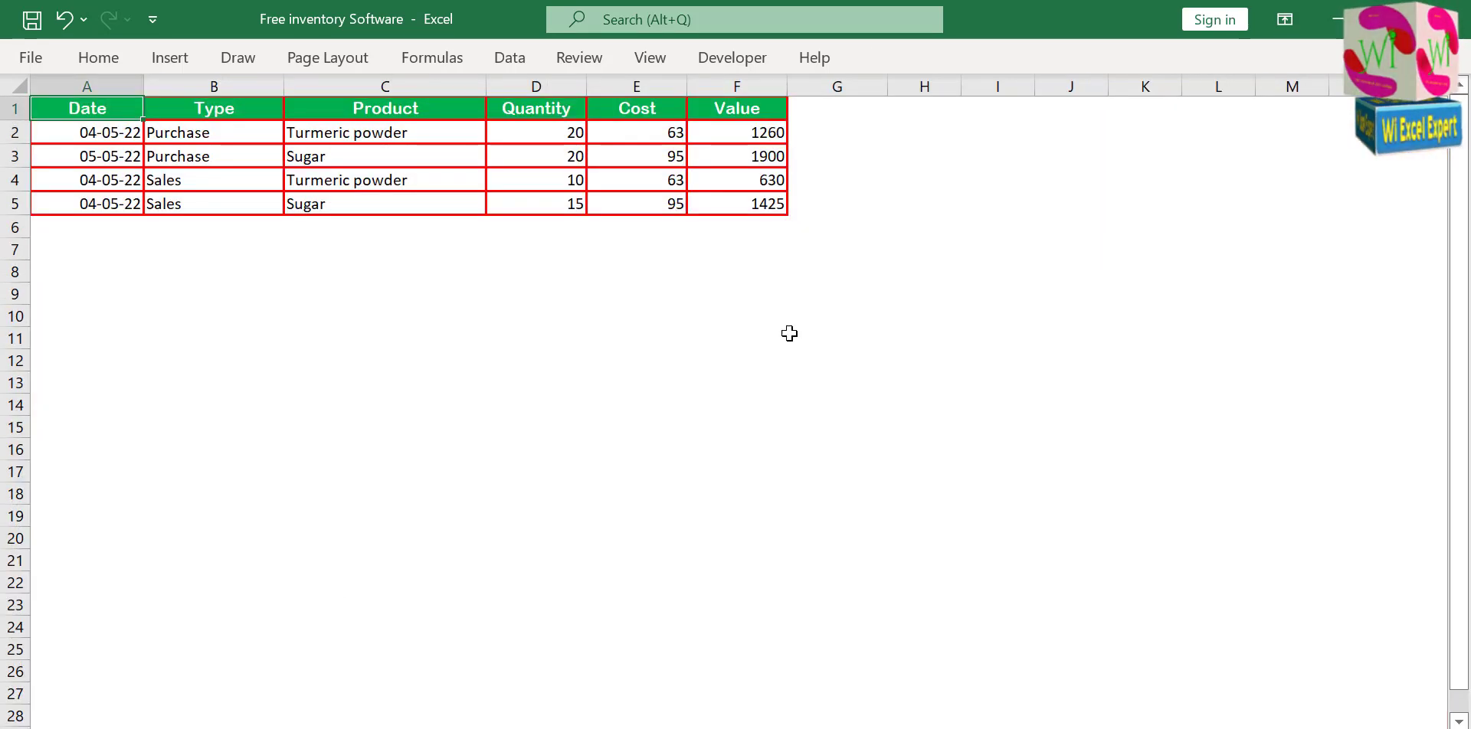
left_click(861, 156)
left_click(926, 156)
right_click(926, 155)
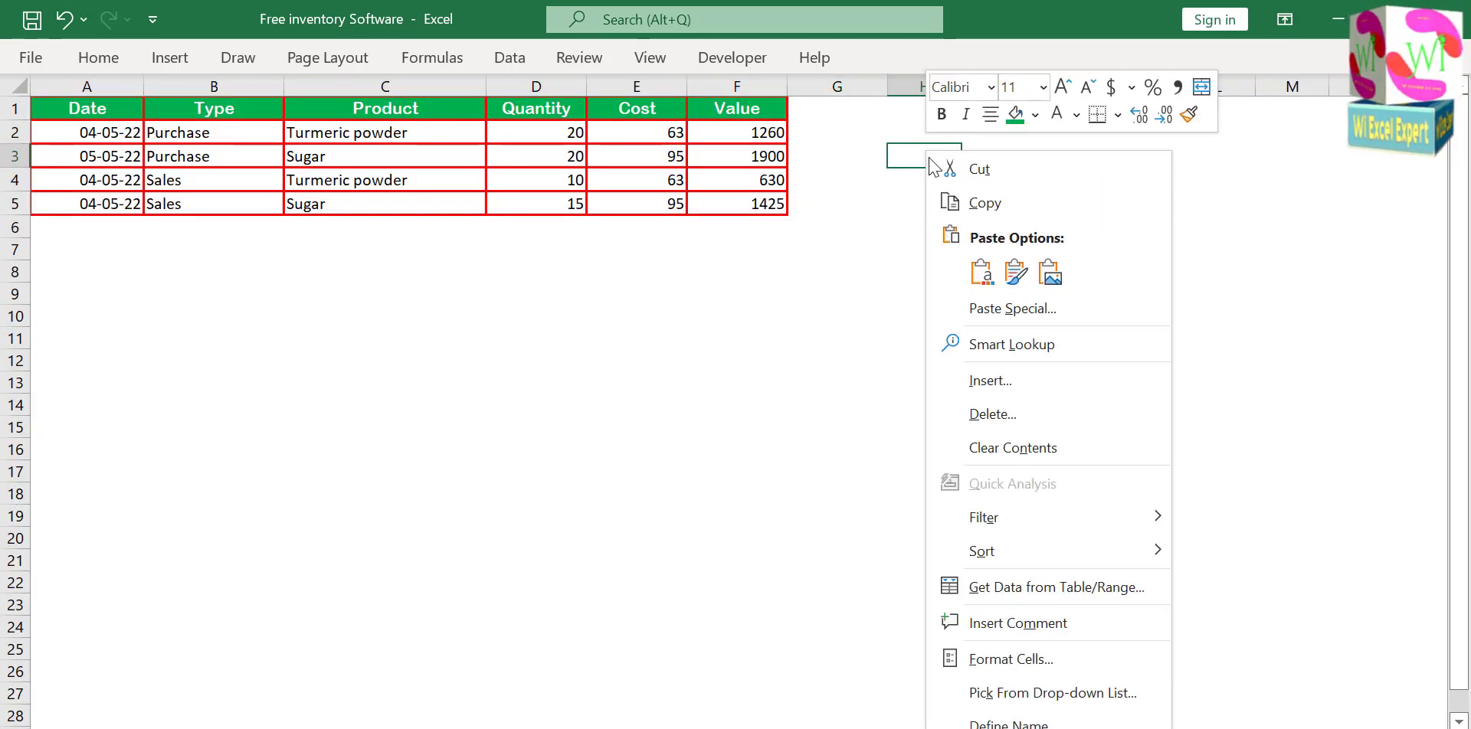
left_click(974, 282)
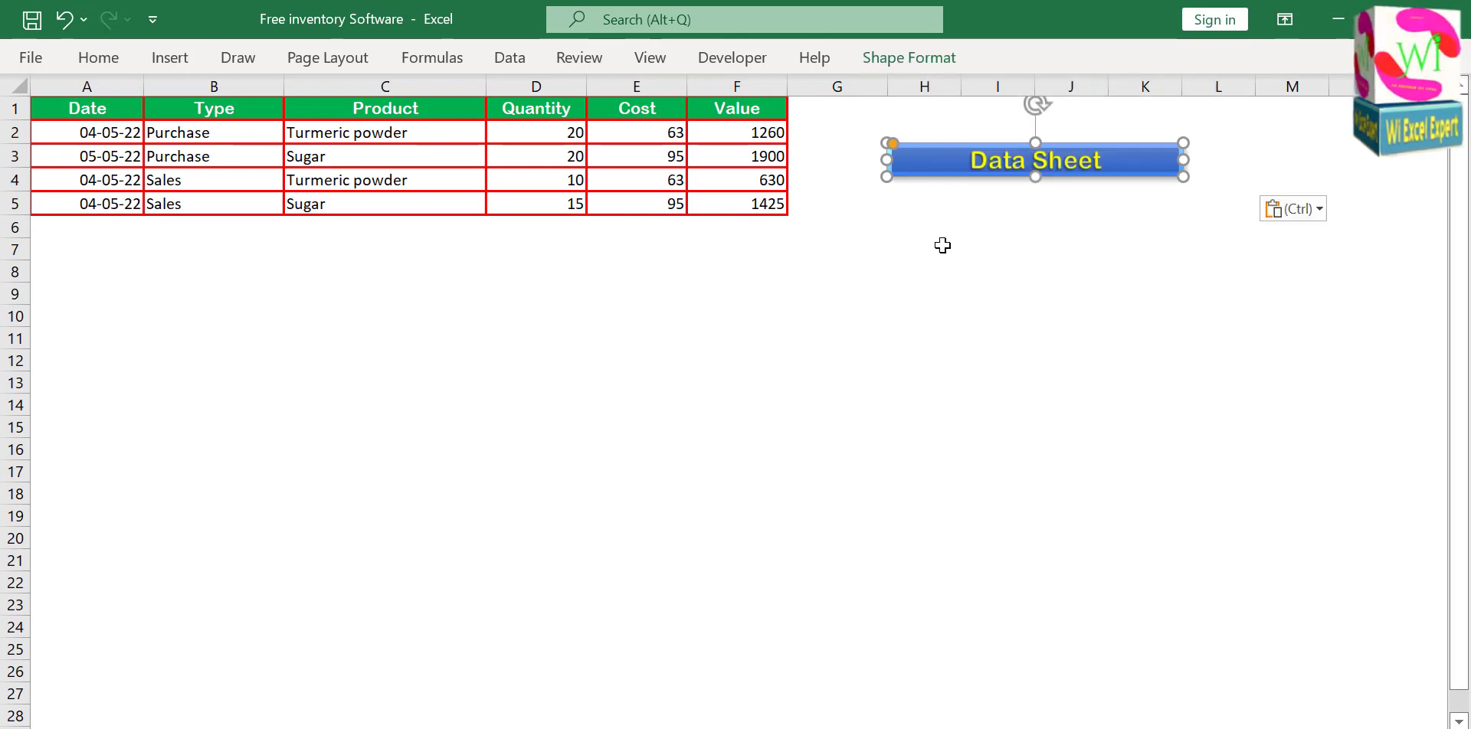
Change the hyperlink of the copied Data Sheet shape on the Data sheet to point to the Home sheet.
left_click(930, 228)
right_click(934, 173)
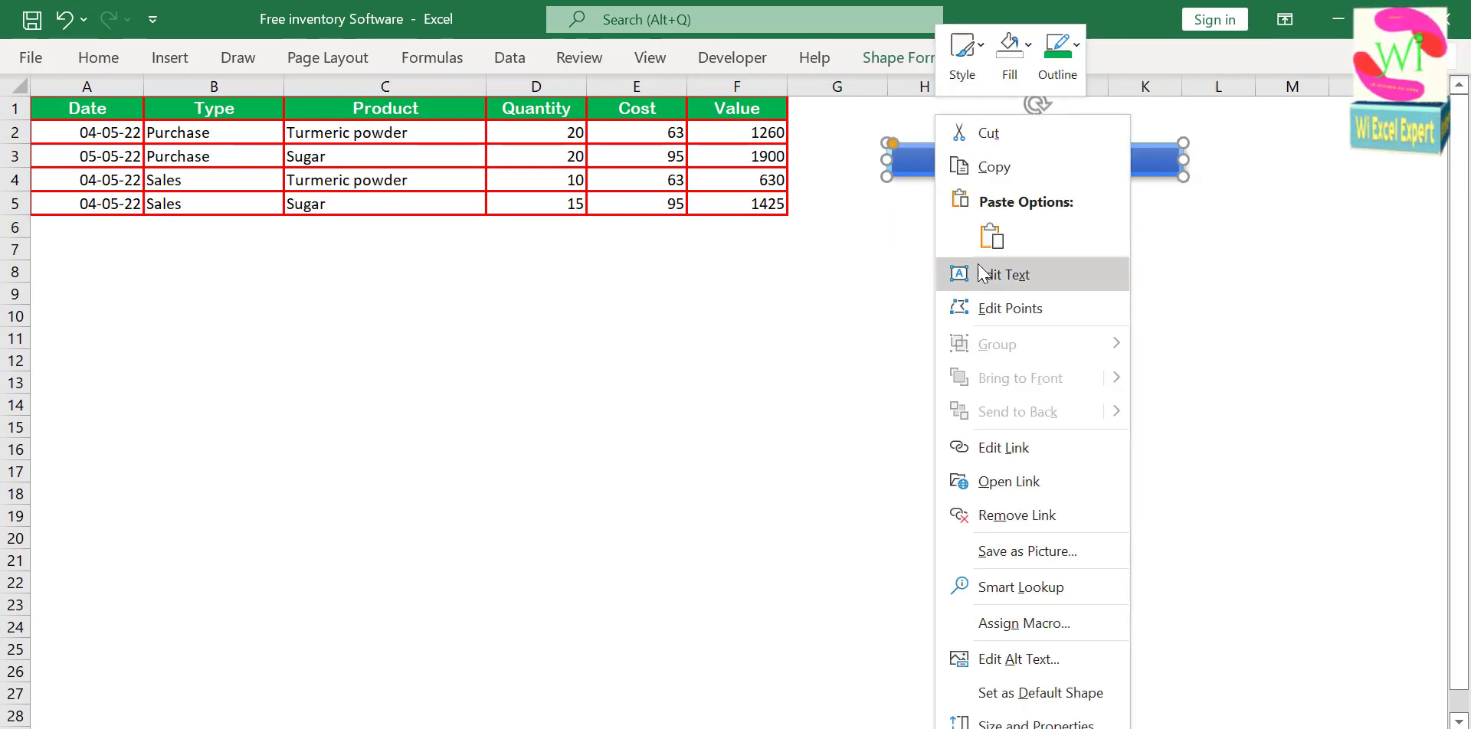
left_click(988, 449)
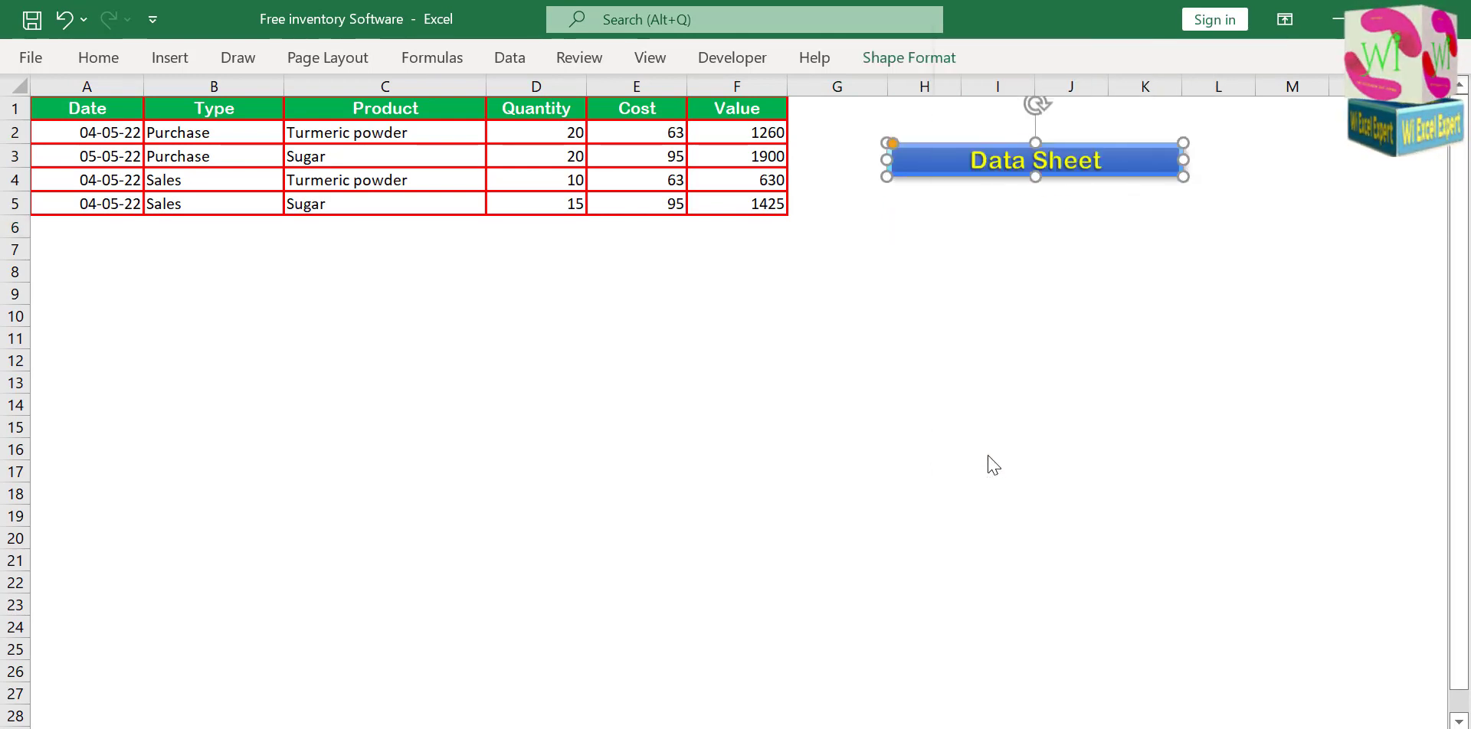
left_click(766, 426)
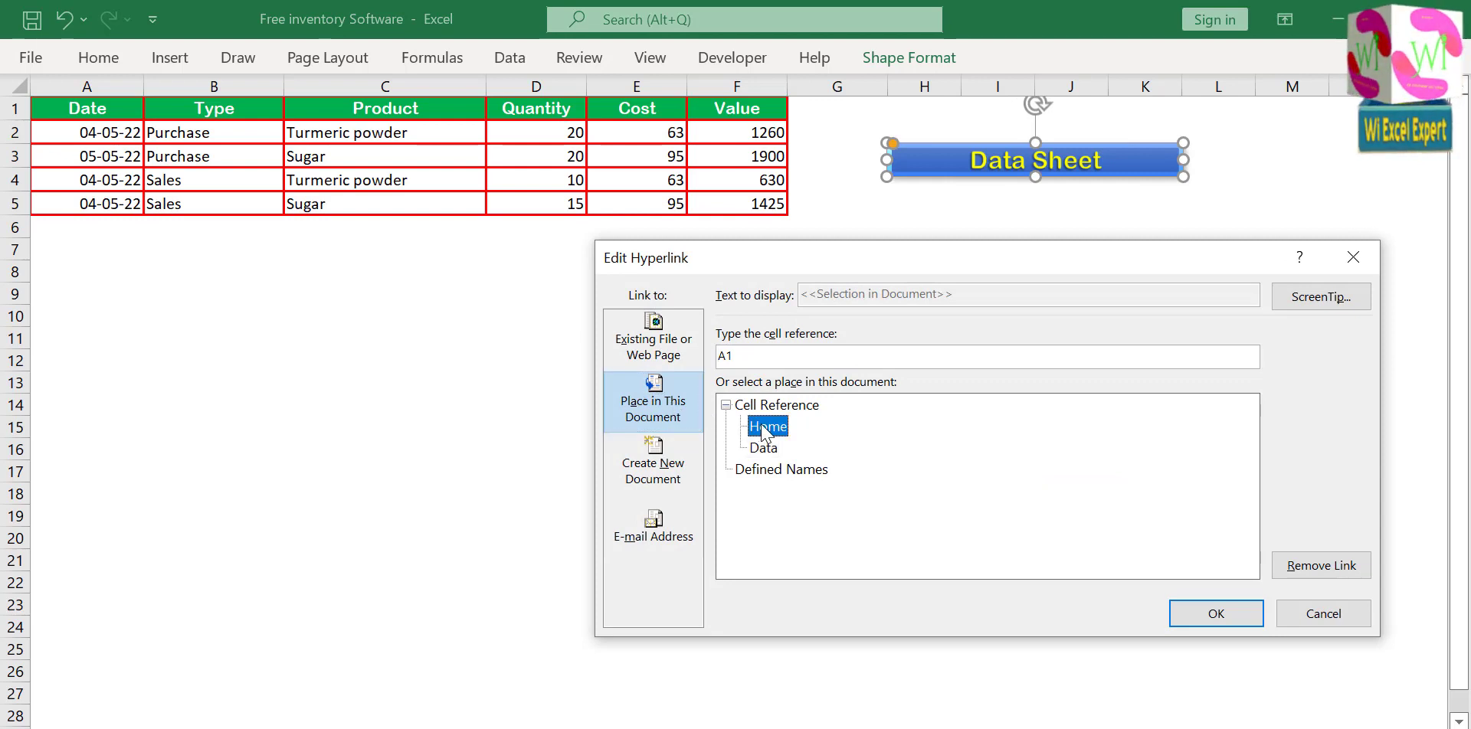
left_click(1216, 613)
left_click(1020, 338)
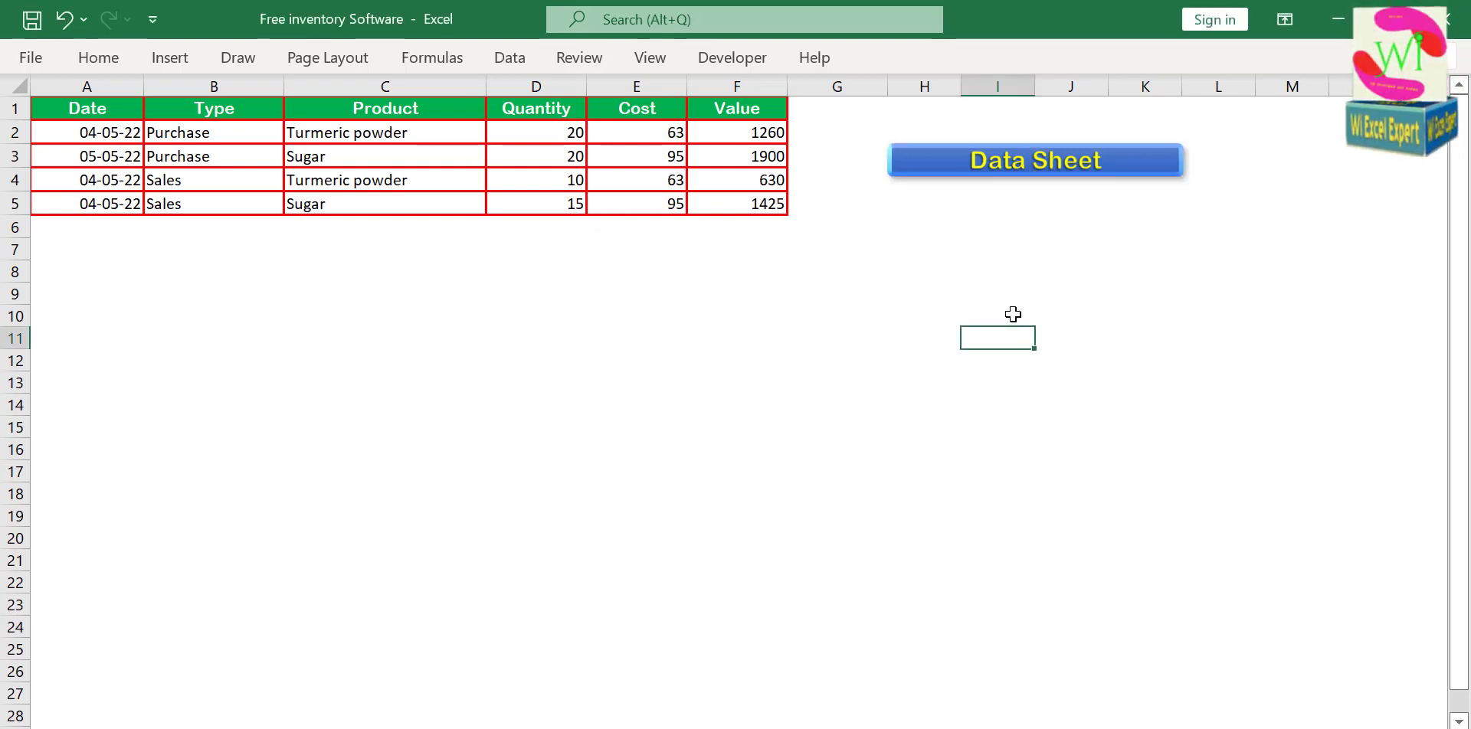
Replace the text of the copied Data Sheet shape with Home.
left_click(1076, 164, "ctrl")
left_click_drag(969, 161, 1126, 168)
type("Home")
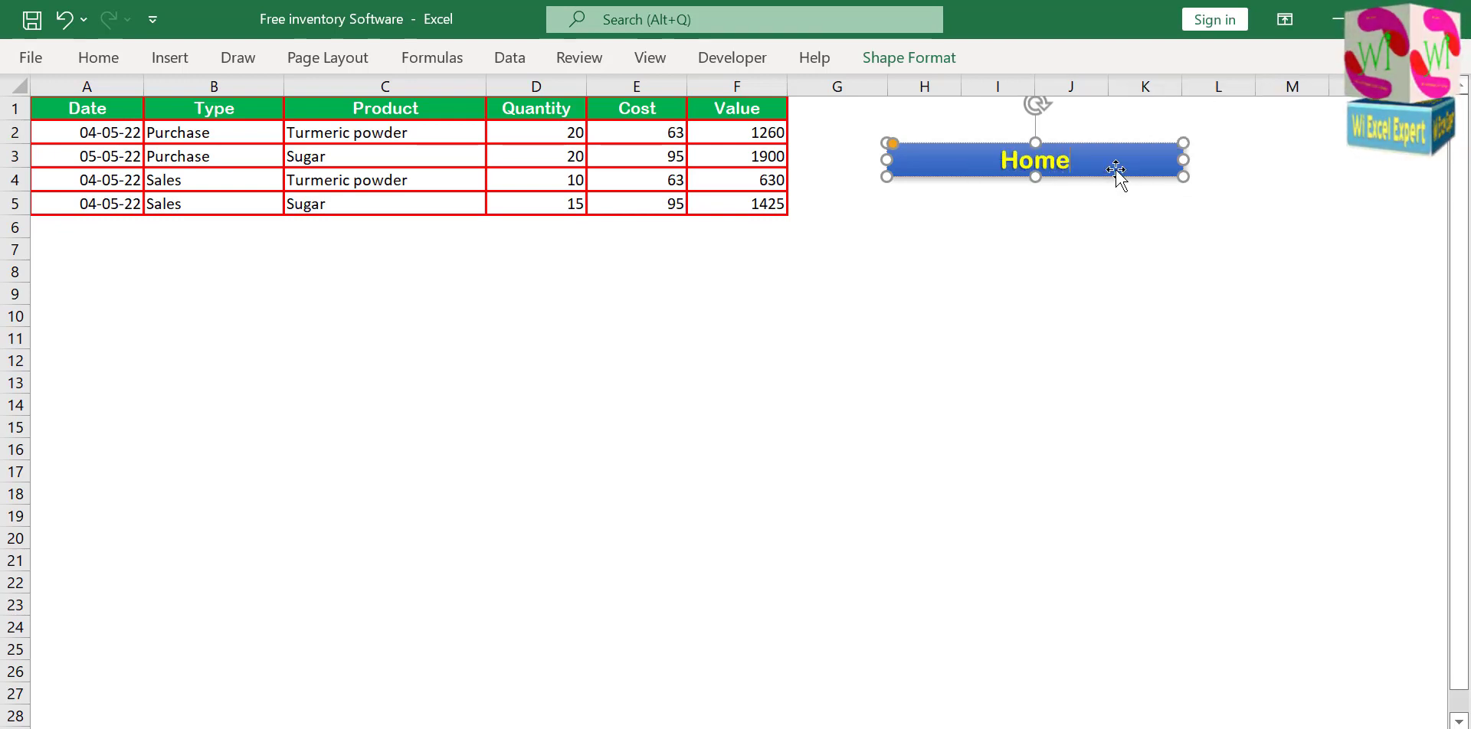
left_click(1061, 314)
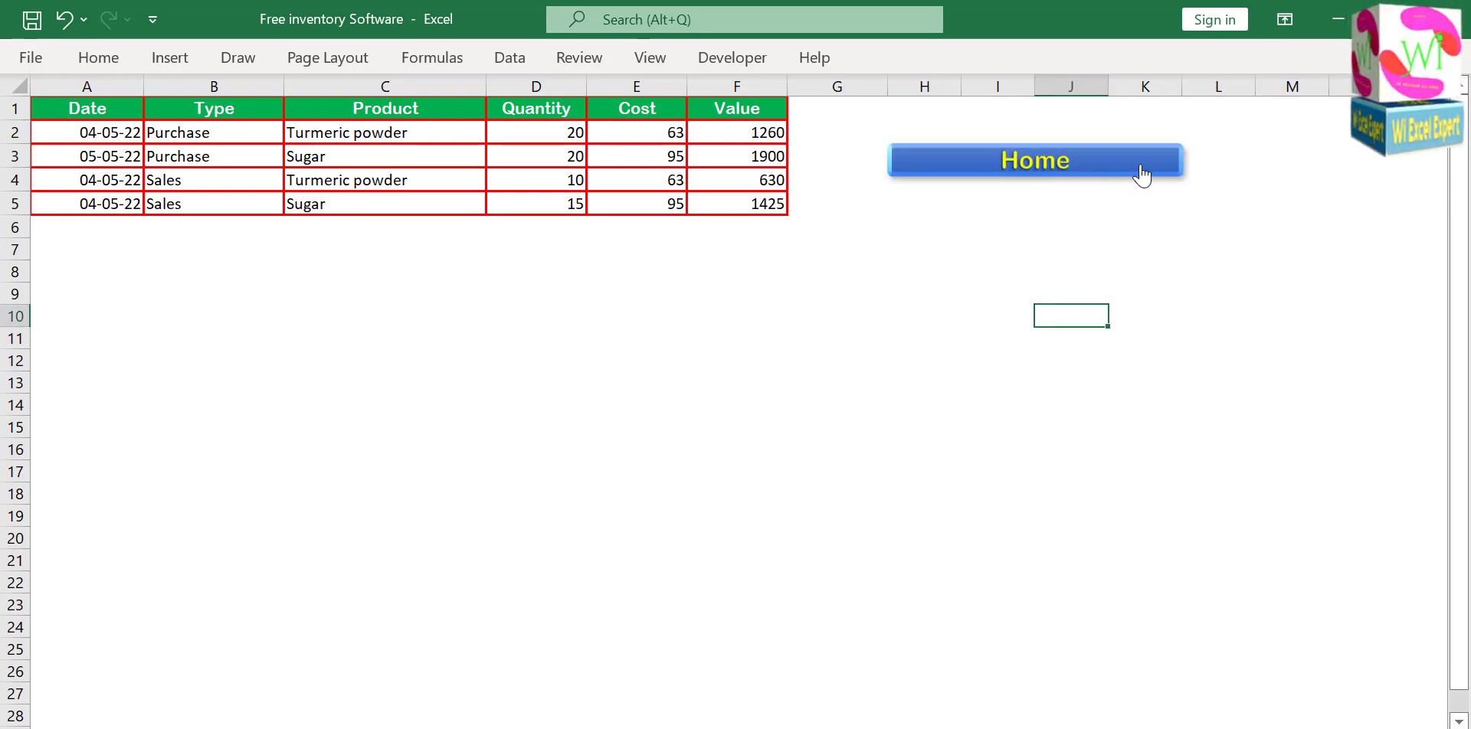
Narrow the Home shape from its right edge to about half its width, keeping its left edge at column H.
left_click(1095, 165, "ctrl")
left_click_drag(1183, 160, 1028, 160)
left_click(991, 205)
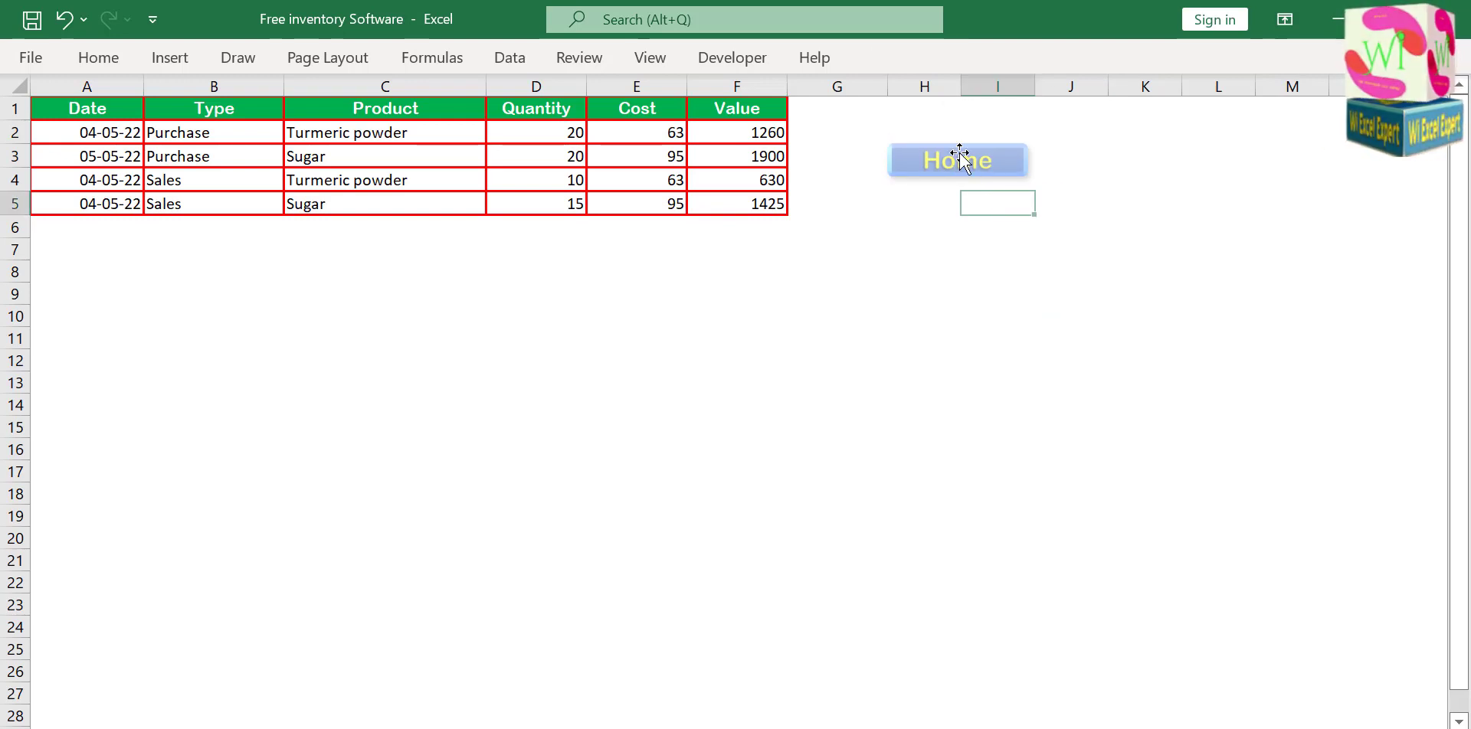
Test the navigation links by going to the Home sheet, back to the Data sheet, and to Home again.
left_click(950, 157)
left_click(293, 428)
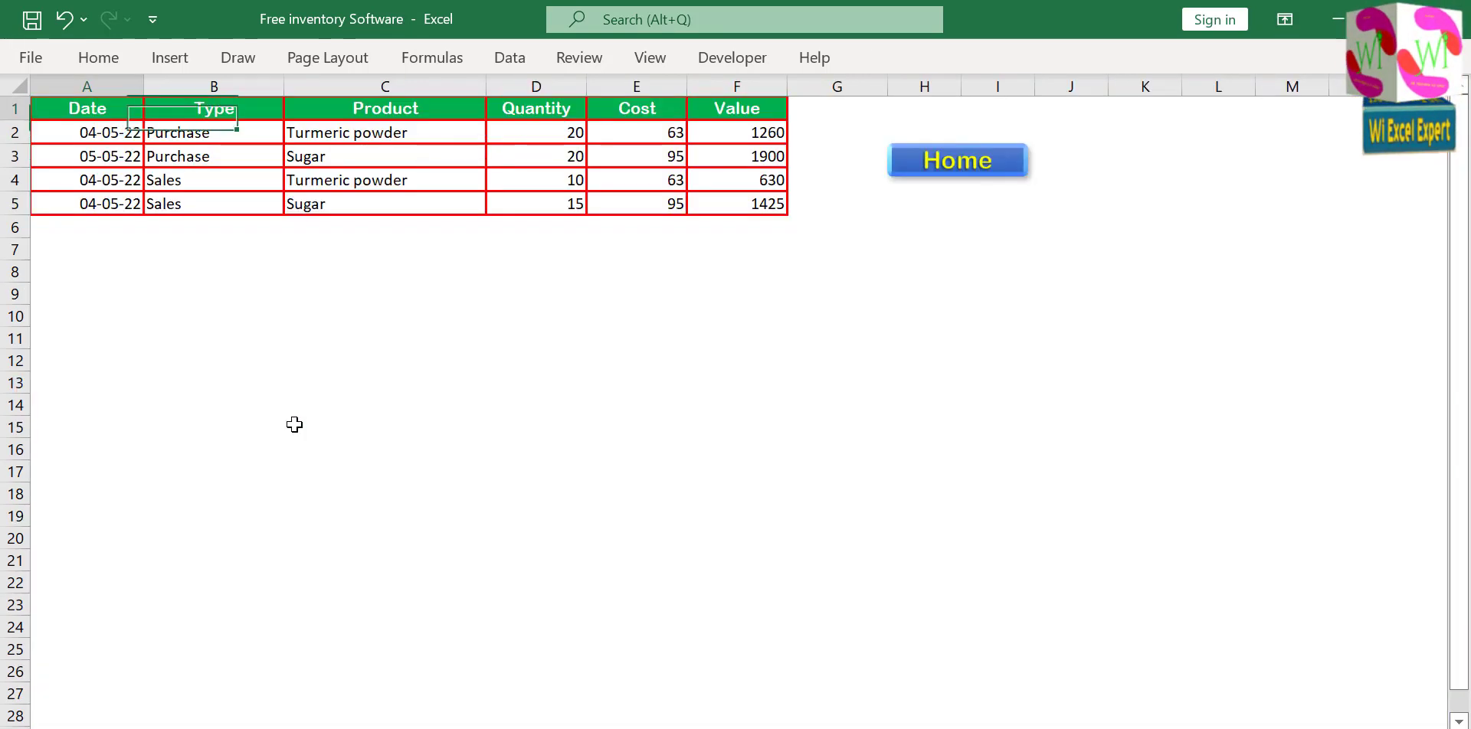
left_click(956, 167)
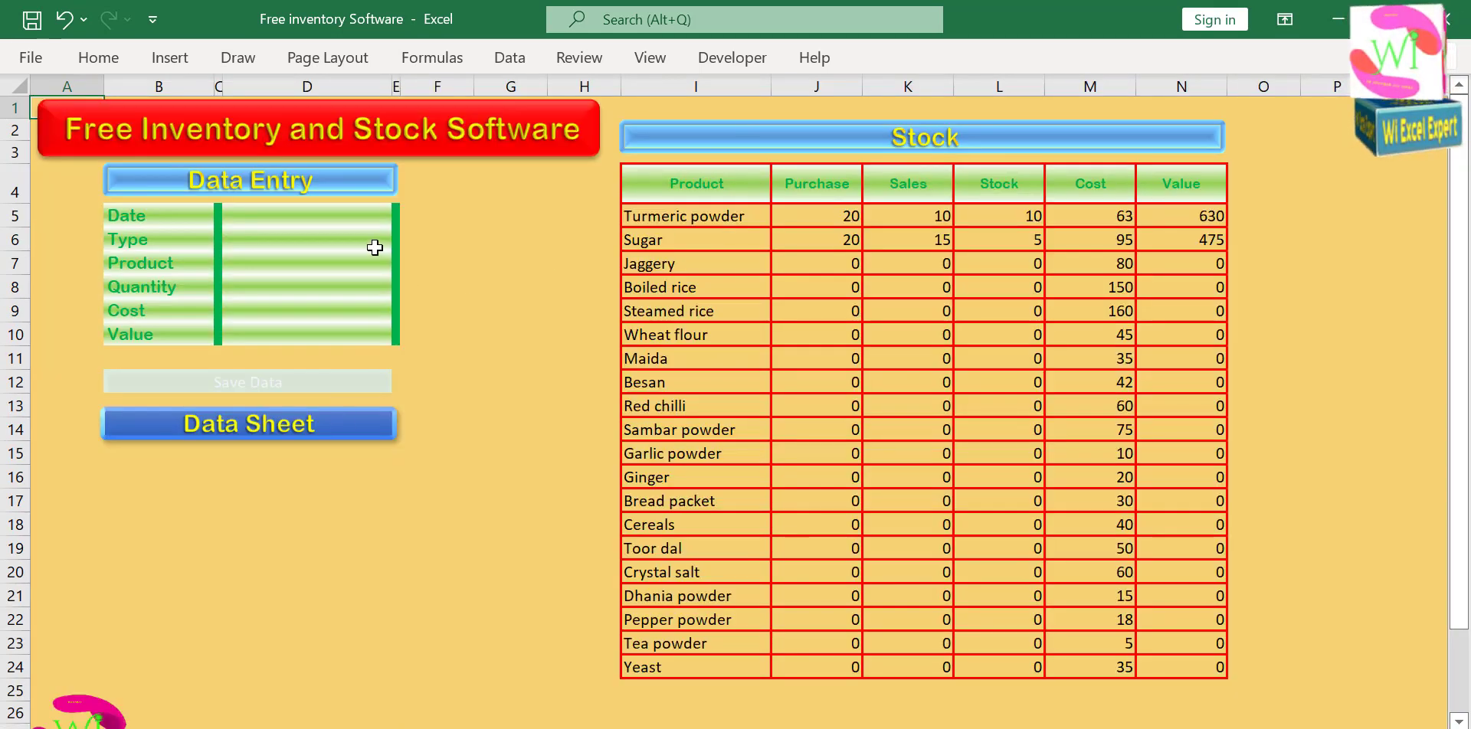
Begin a new record in the Data Entry form with the date 04-05-22 and the type Purchase.
left_click(332, 212)
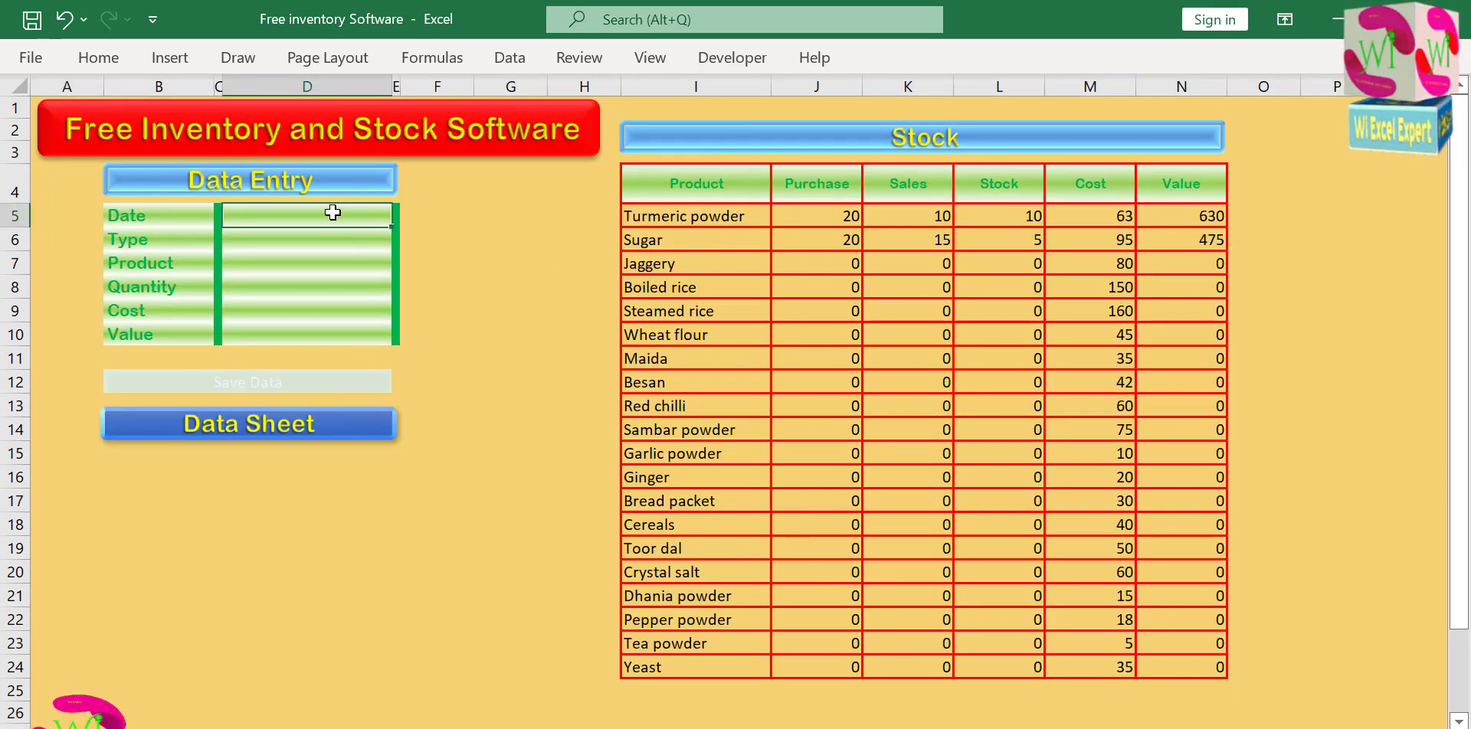
type("4-05-22")
key("Return")
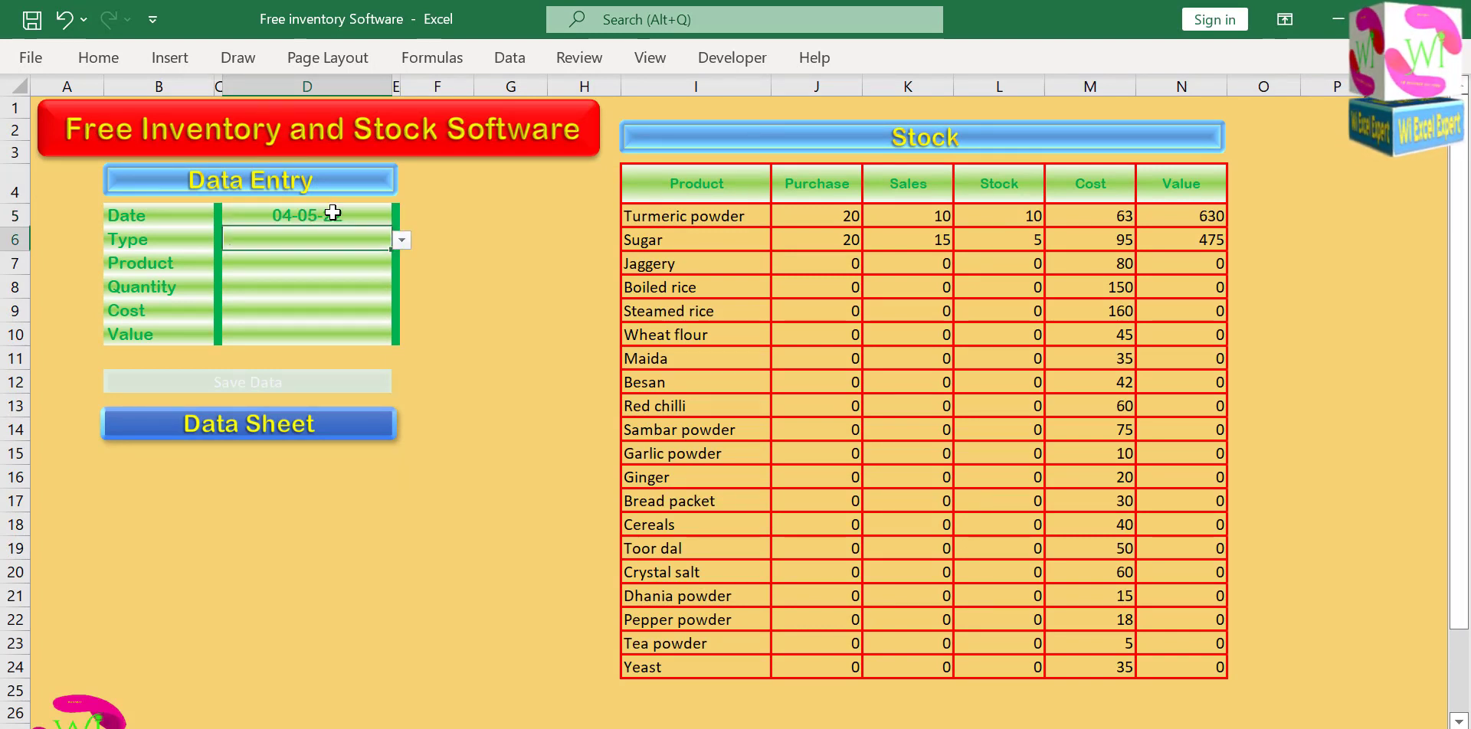
left_click(397, 241)
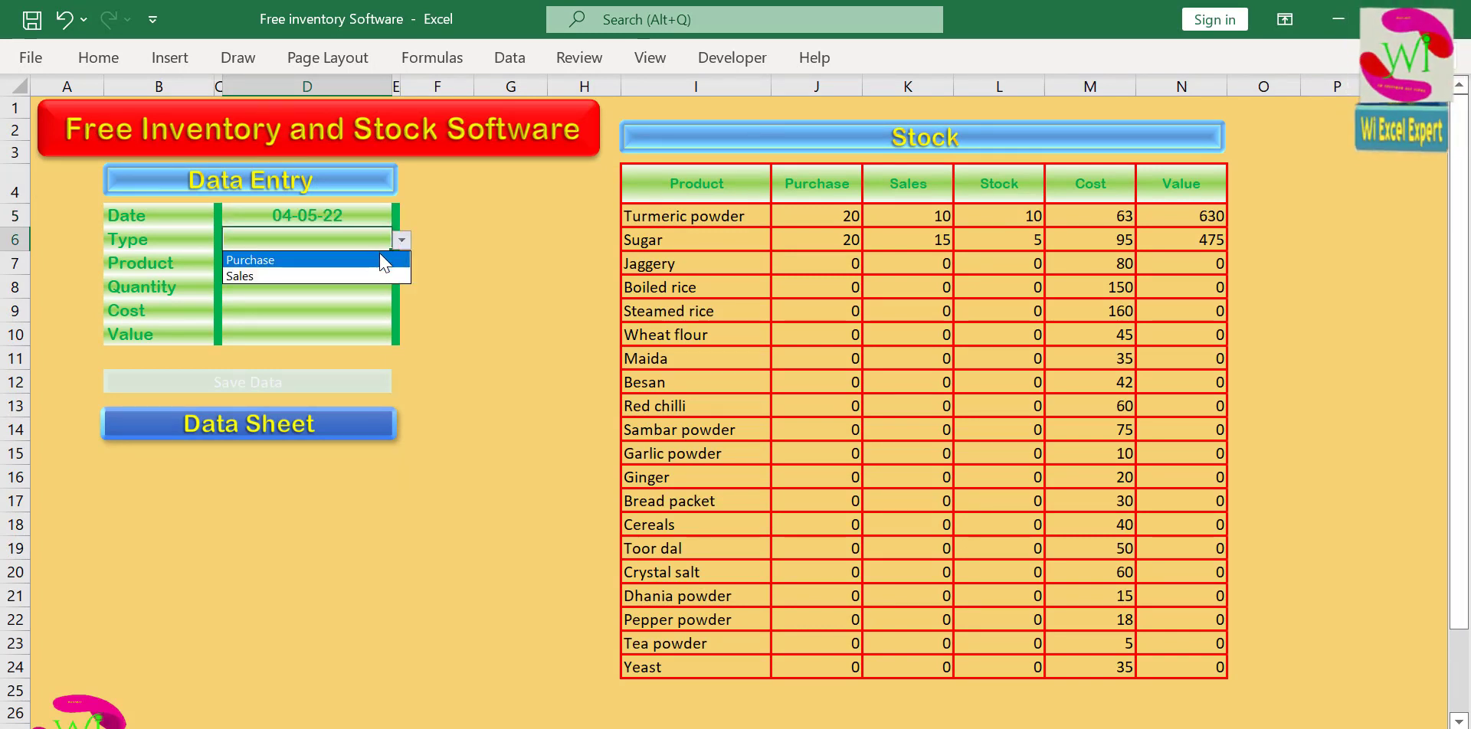
left_click(376, 258)
left_click(367, 274)
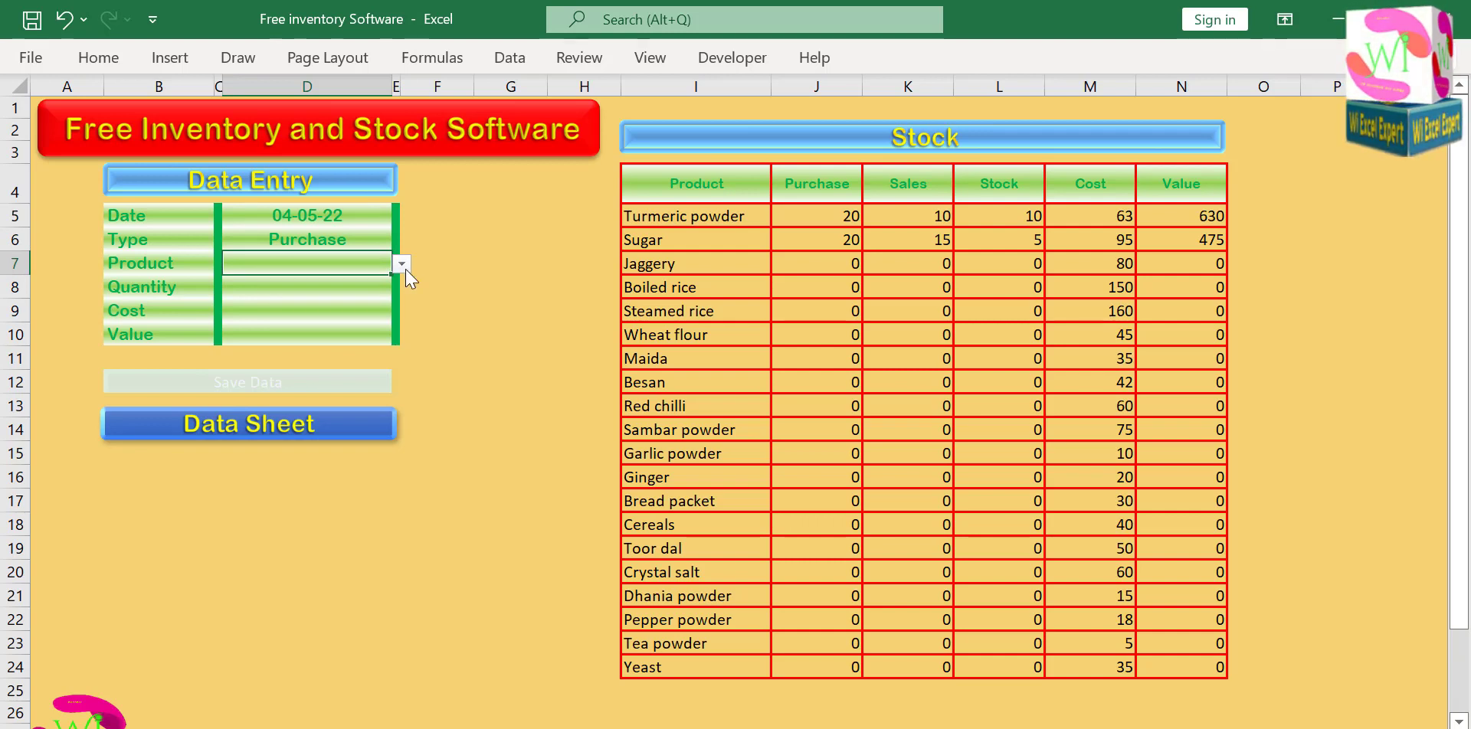
Choose Toor dal as the purchased product, enter a quantity of 100, and save the record.
left_click(402, 264)
left_click_drag(400, 316, 385, 354)
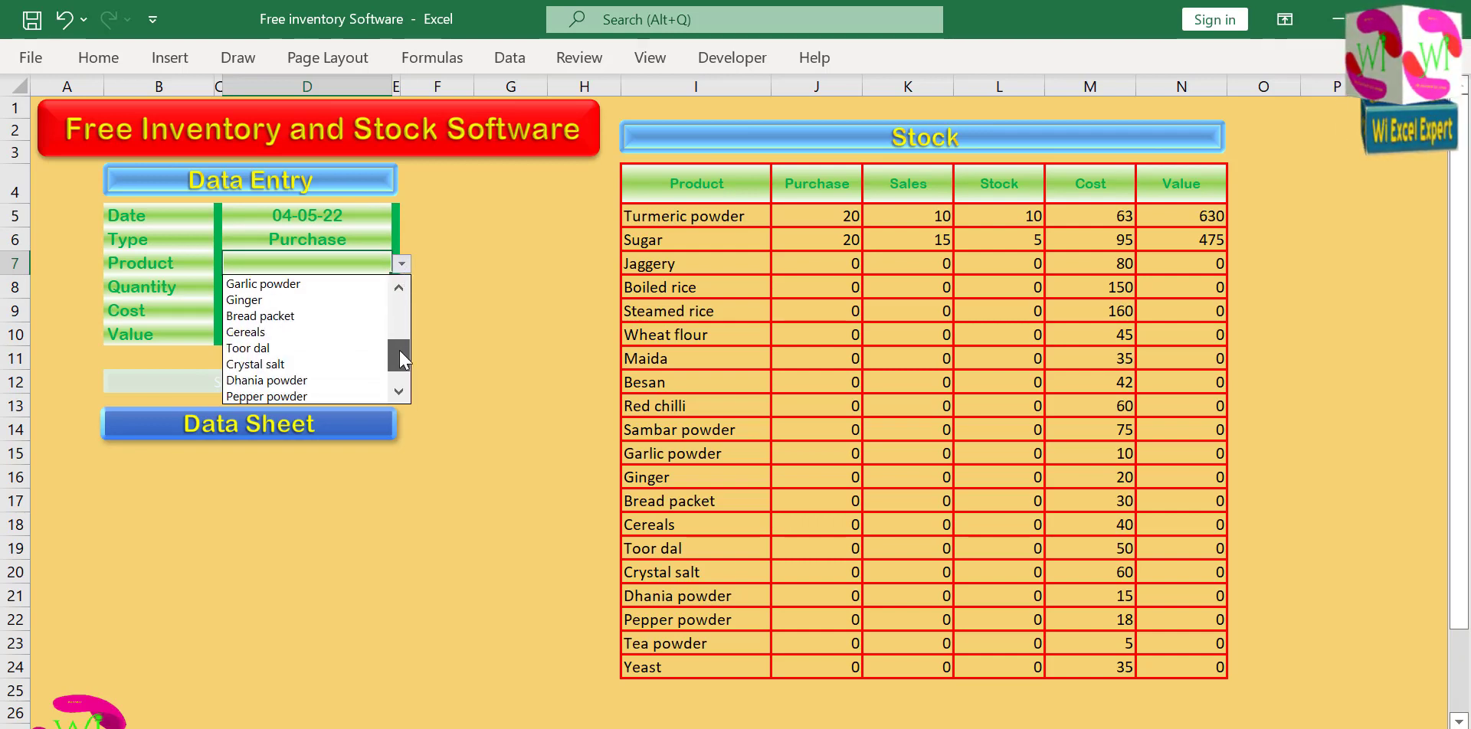
left_click(383, 349)
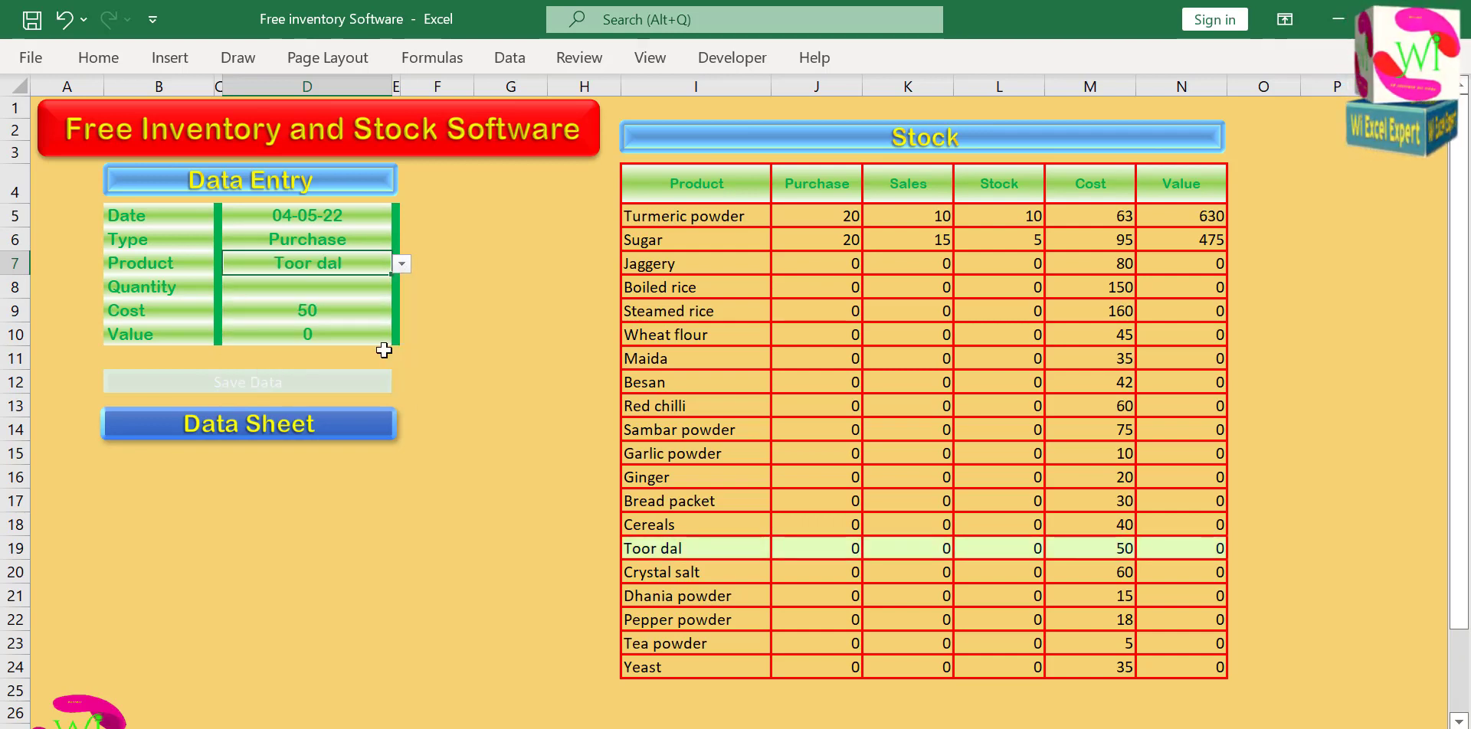
left_click(308, 281)
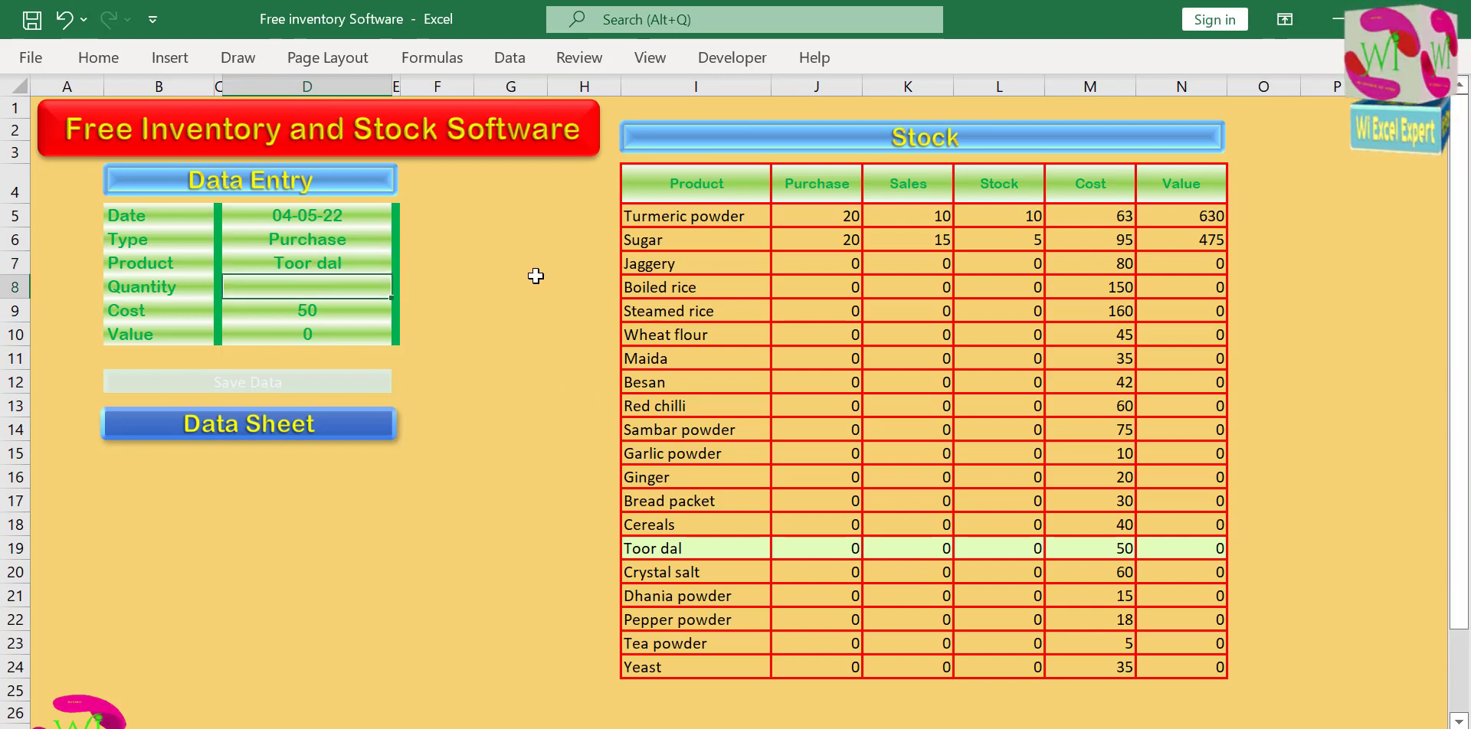
type("100")
key("Return")
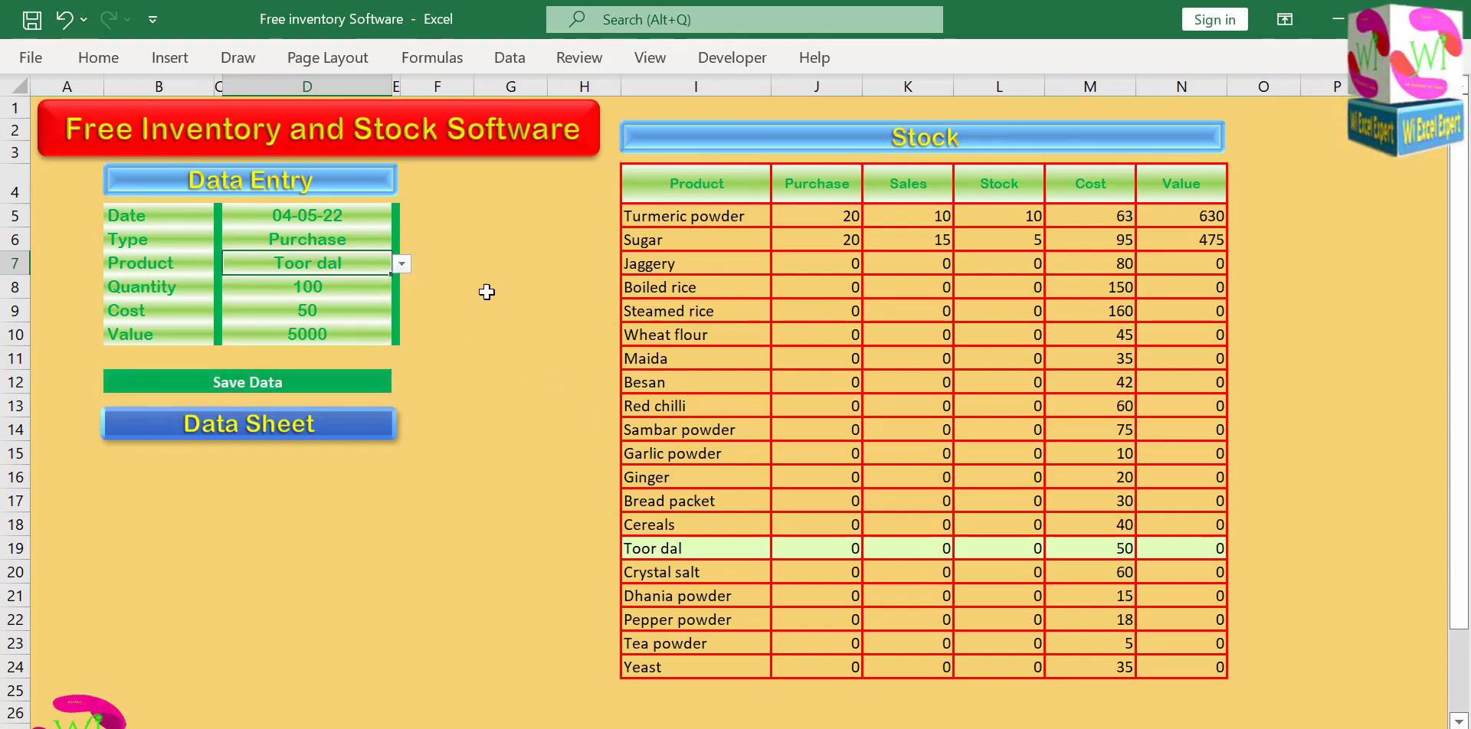
left_click(293, 385)
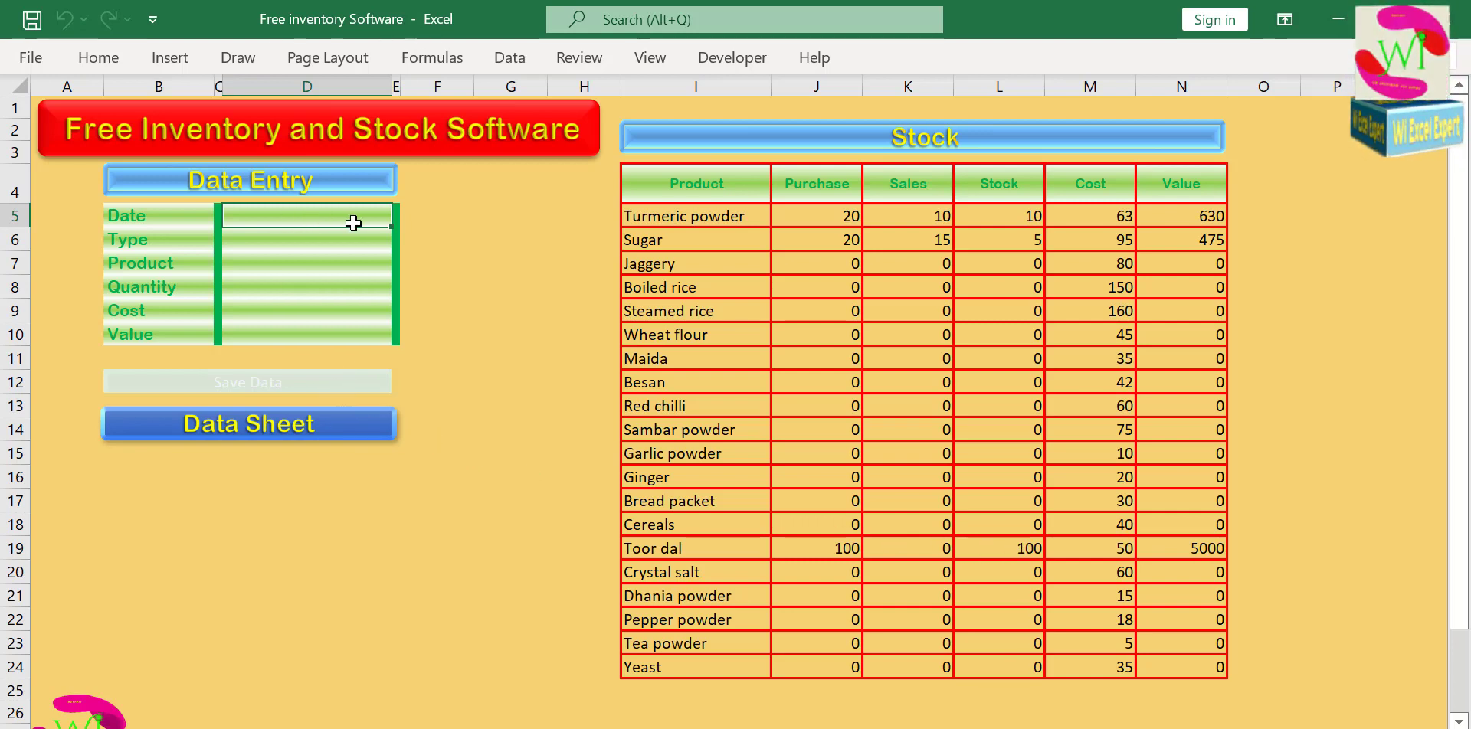
Fill in the date 05-05-22 and choose the type Sales for the next Data Entry record.
type("05-05-22")
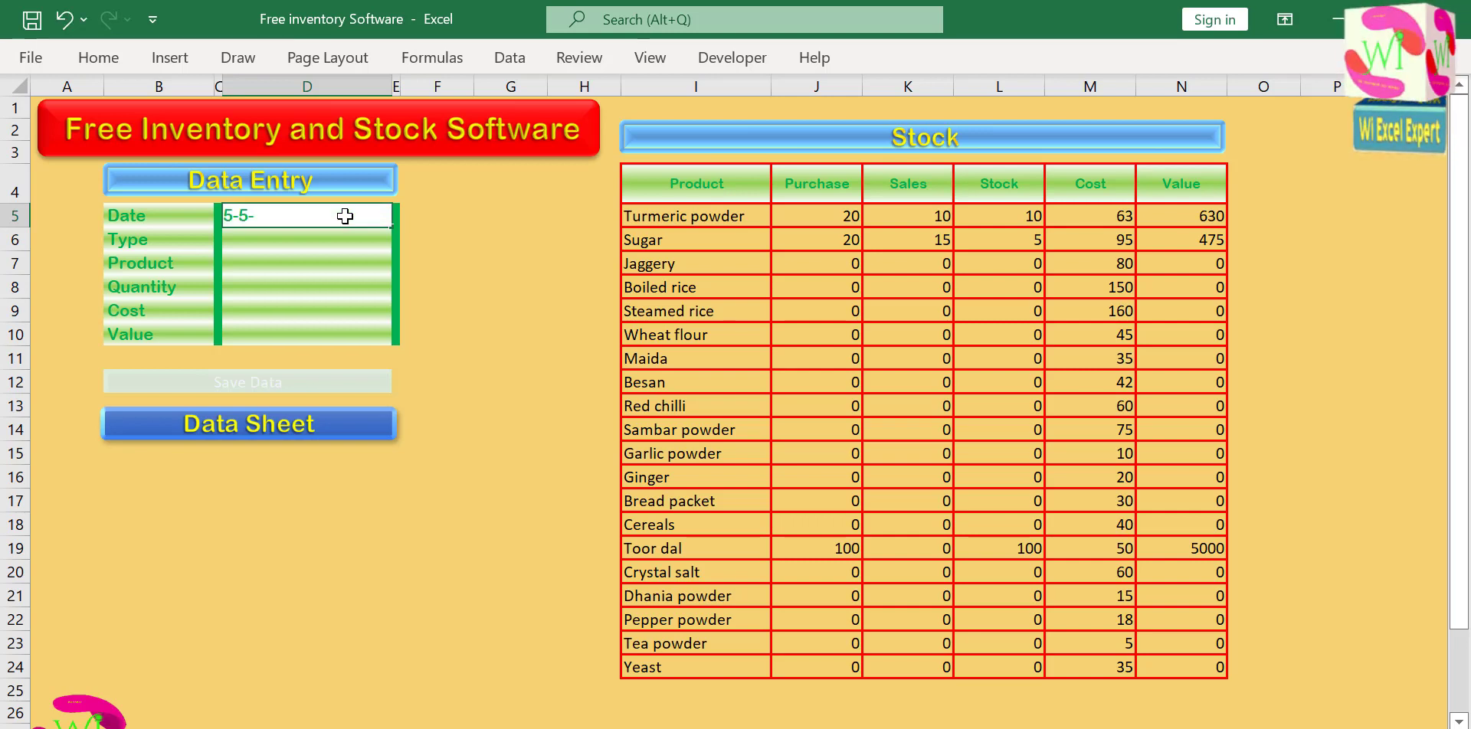
key("Return")
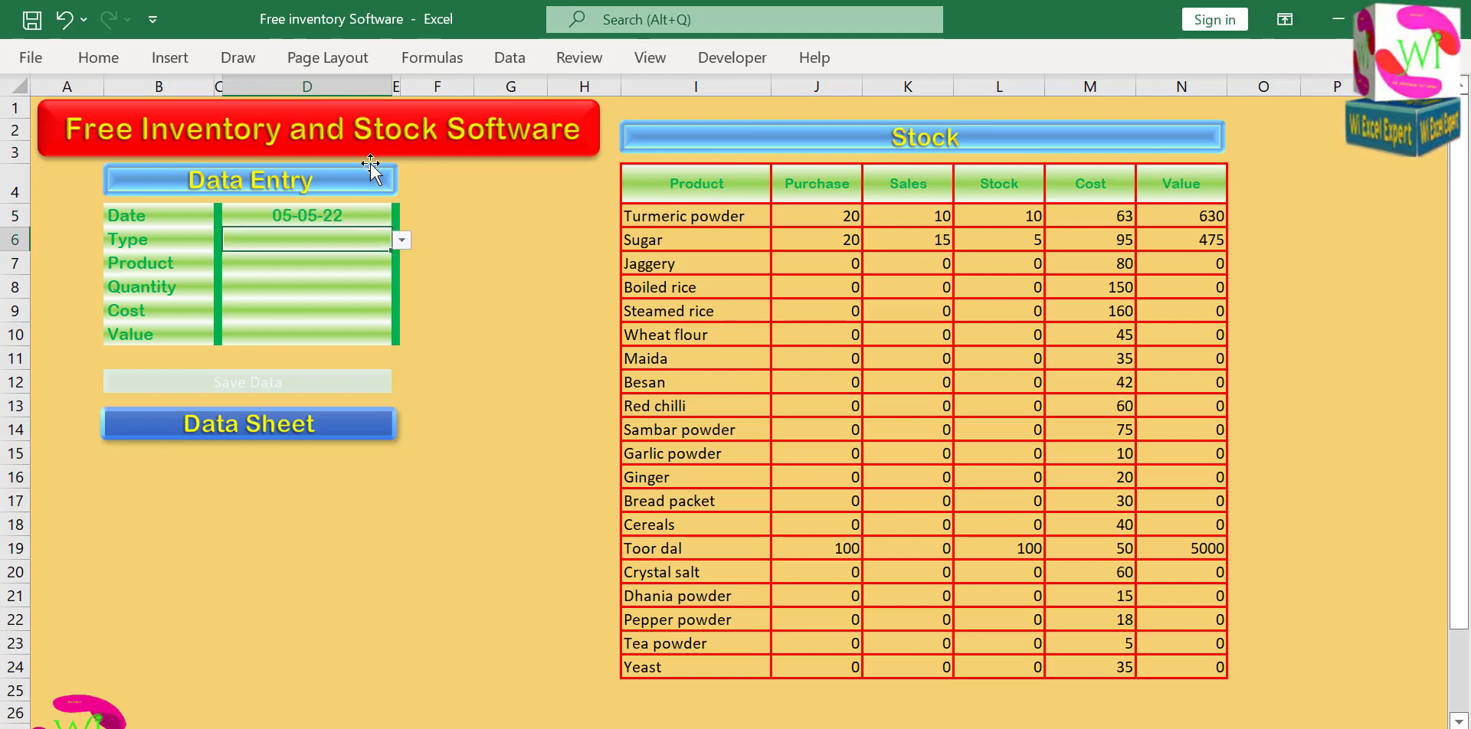
left_click(402, 241)
left_click(349, 276)
left_click(334, 261)
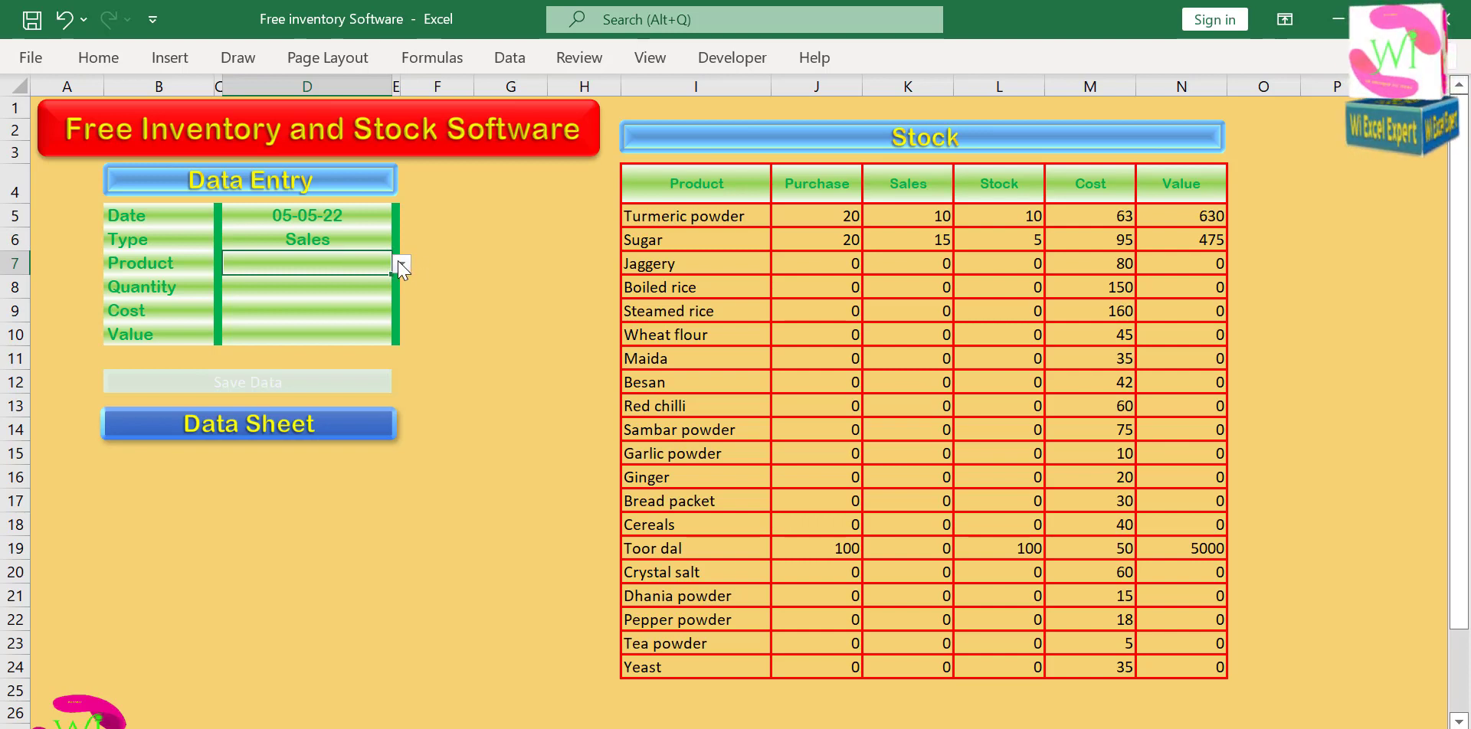
Choose Toor dal as the sold product, enter a quantity of 5, and save the record.
left_click(402, 266)
left_click_drag(395, 312, 400, 356)
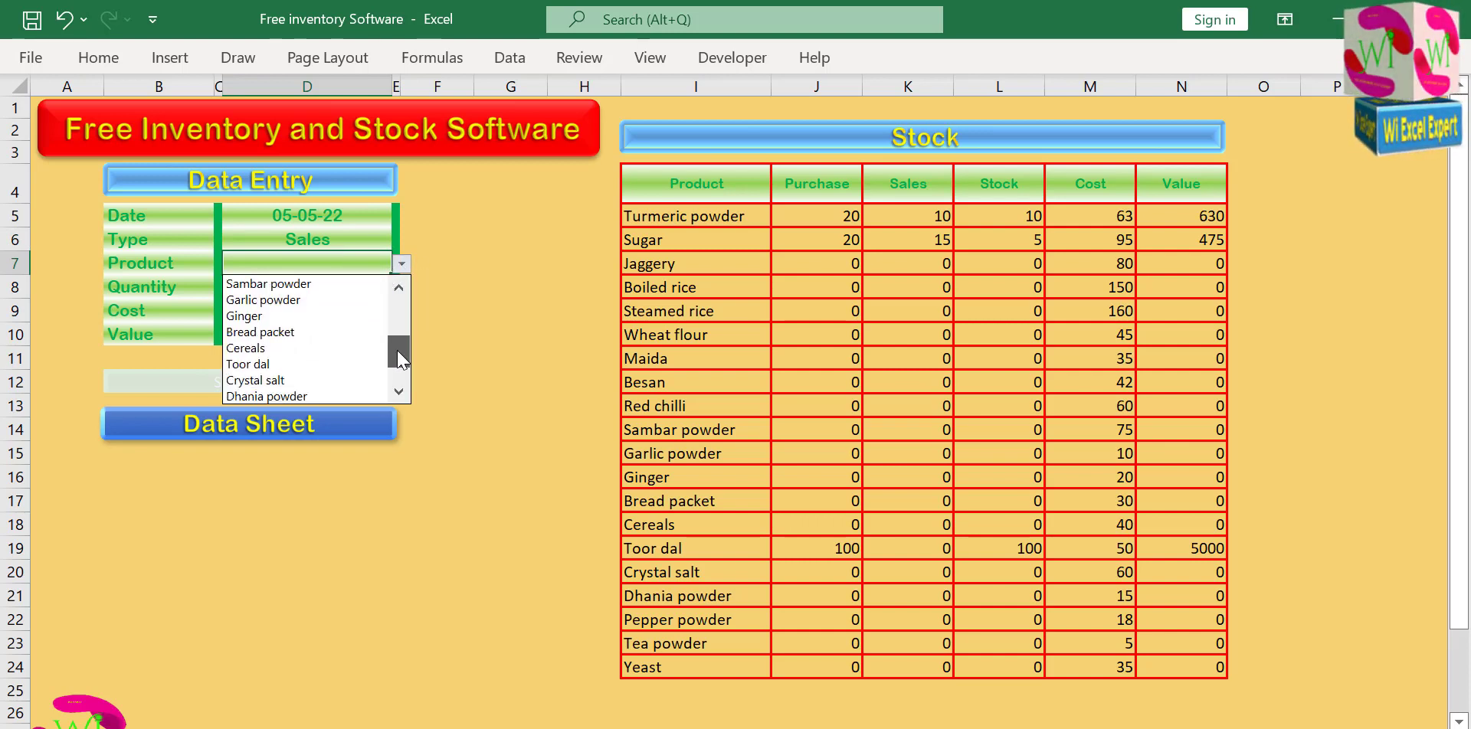
left_click(351, 365)
left_click(320, 289)
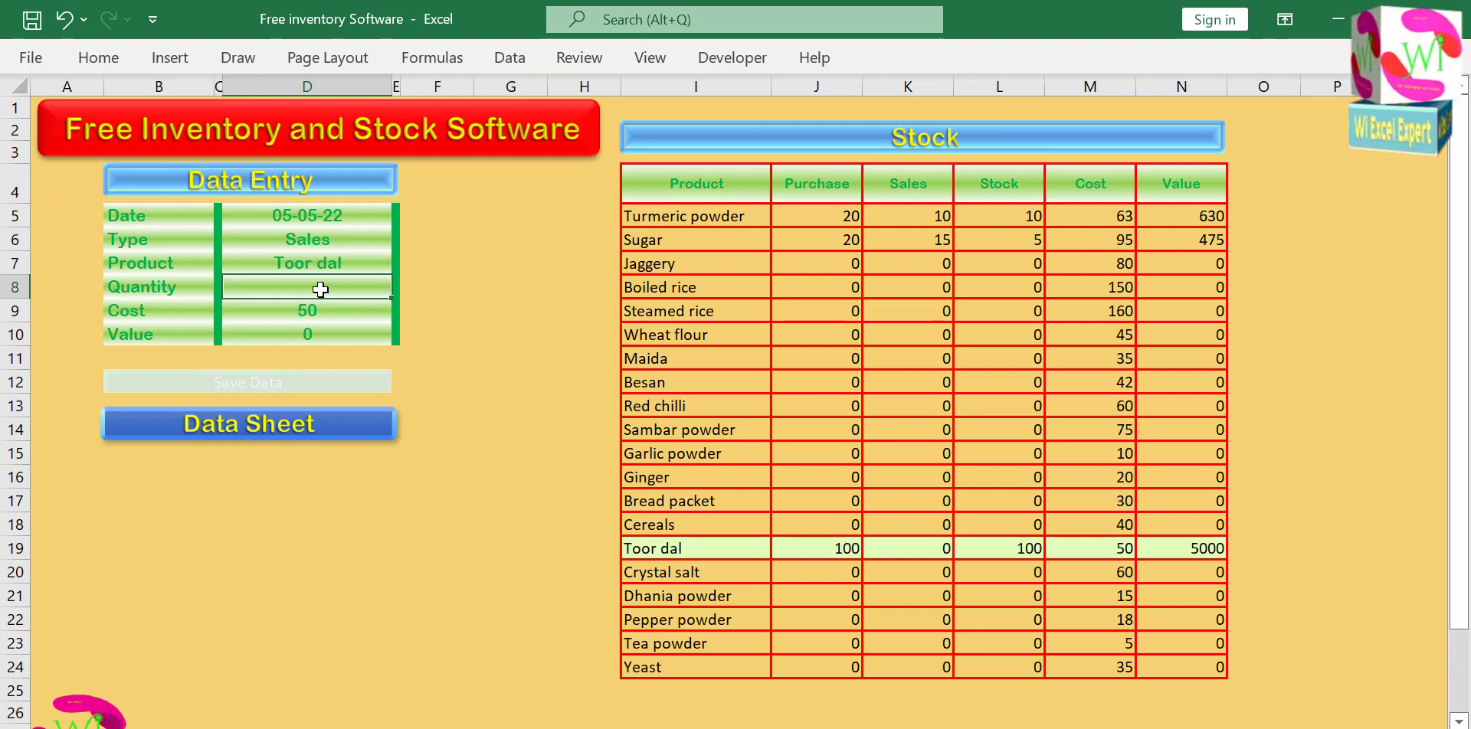
type("5")
left_click(452, 289)
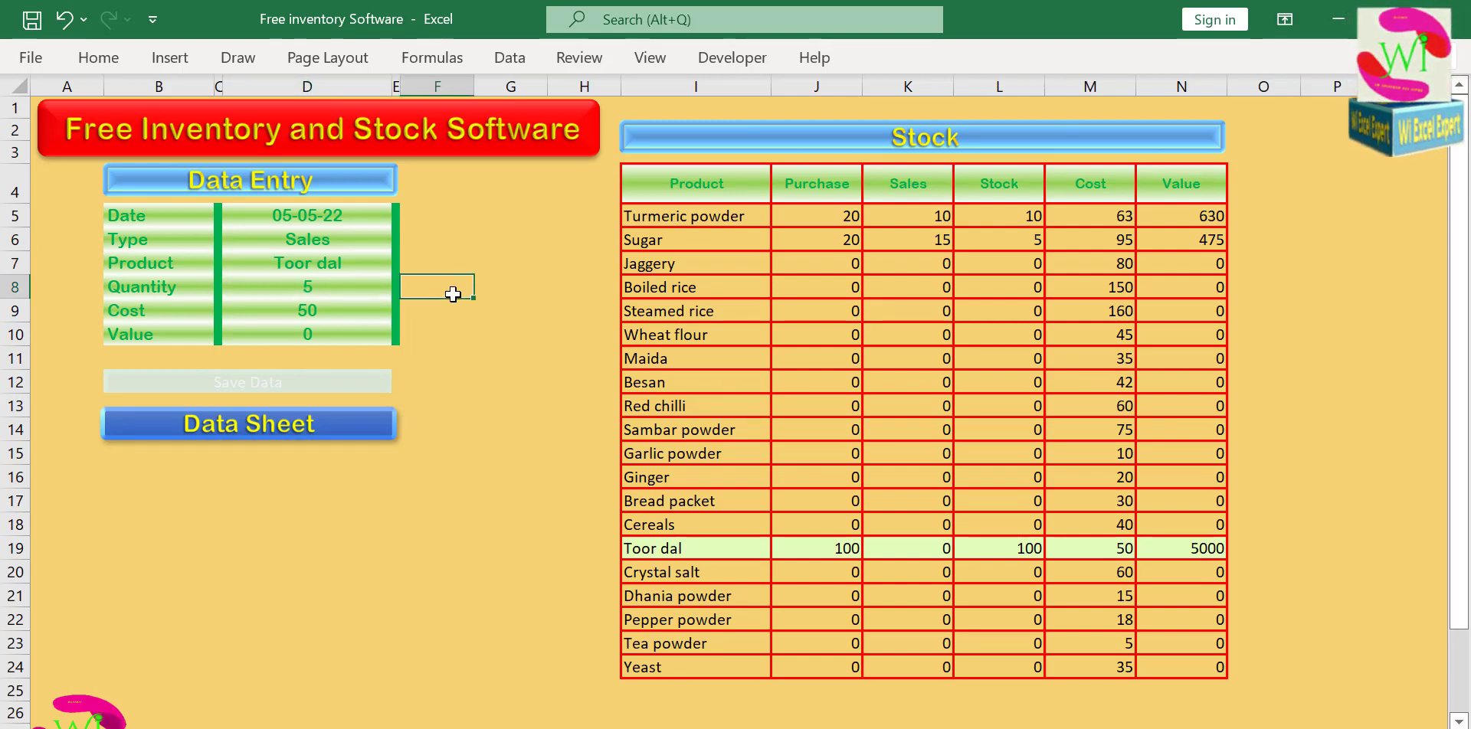
left_click(297, 383)
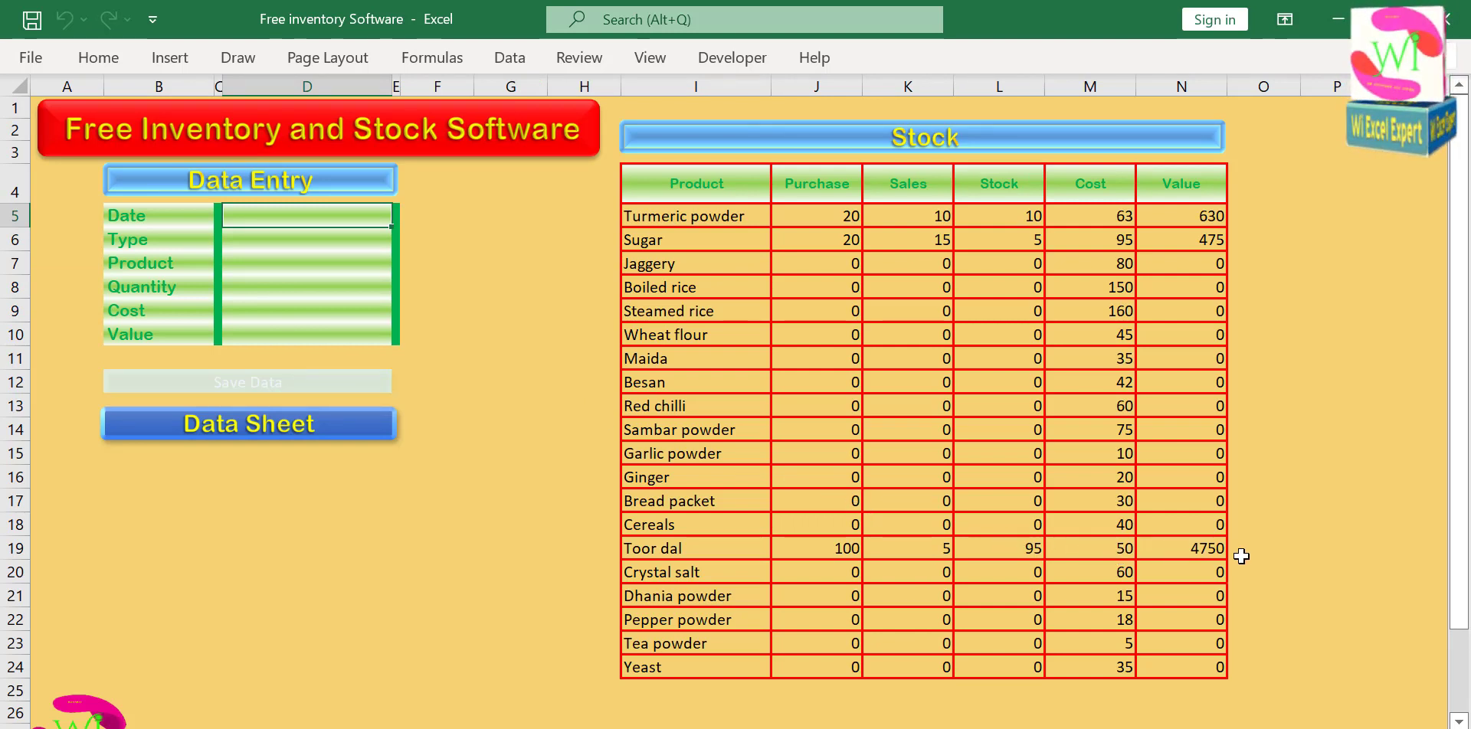
left_click(485, 359)
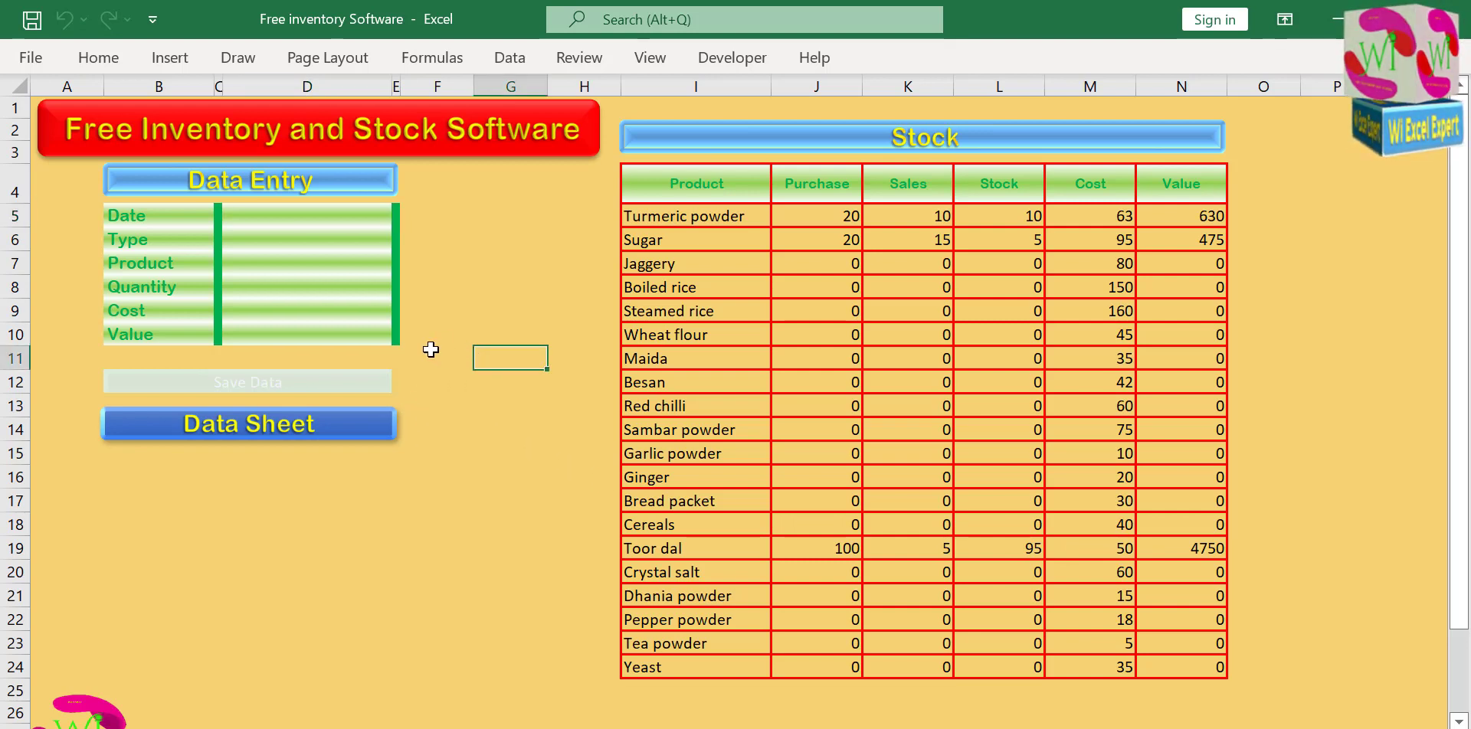
left_click(448, 478)
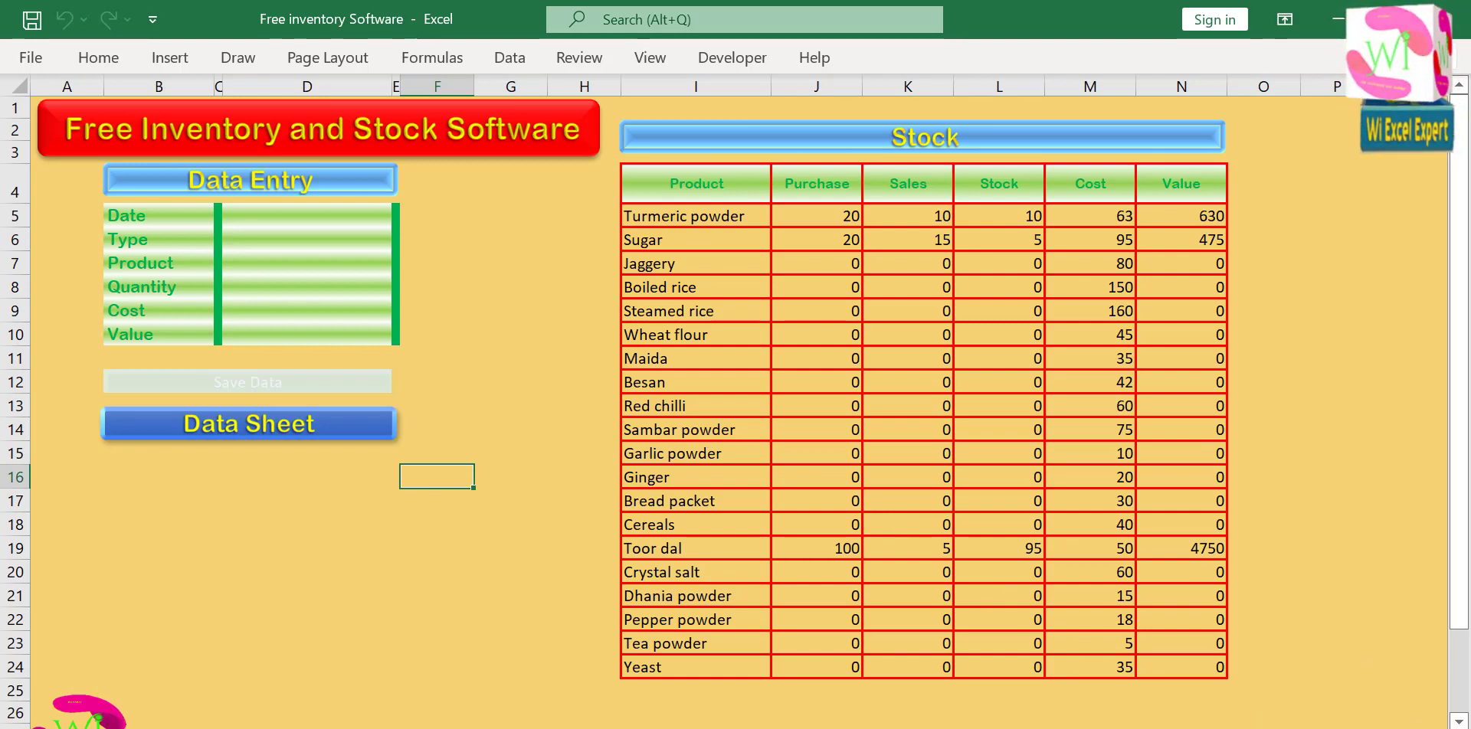
Start another Data Entry record dated 05-05-22 with the type Sales.
left_click(322, 208)
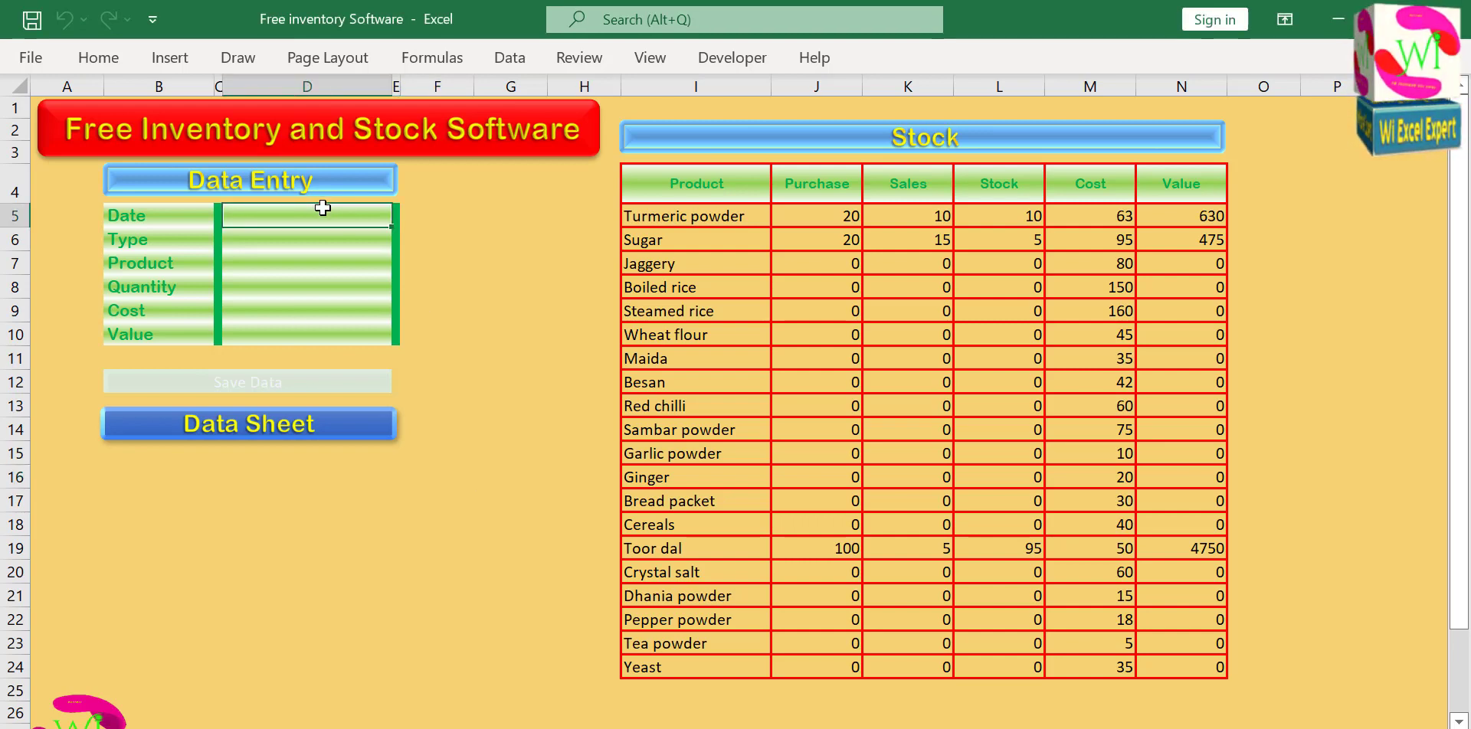
type("5-5-22")
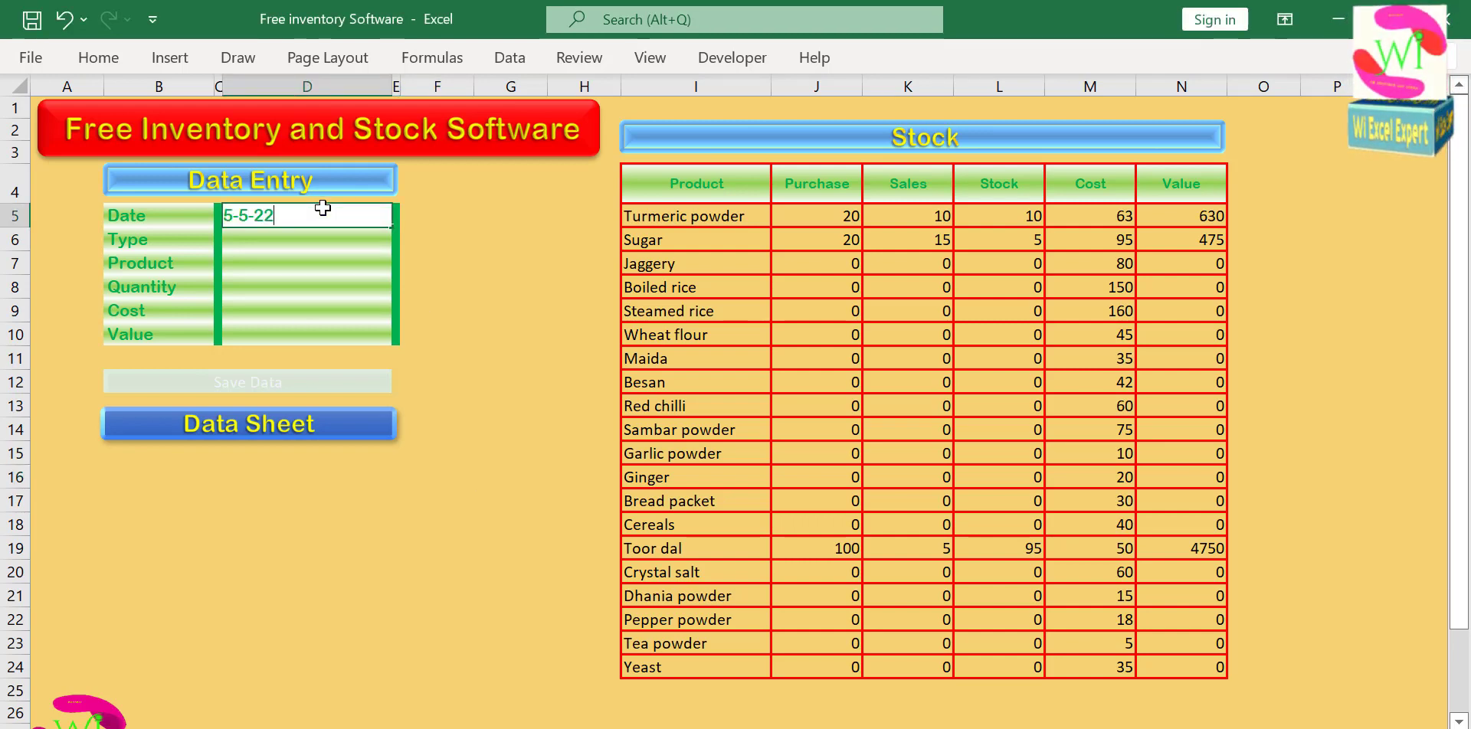
key("Return")
left_click(401, 241)
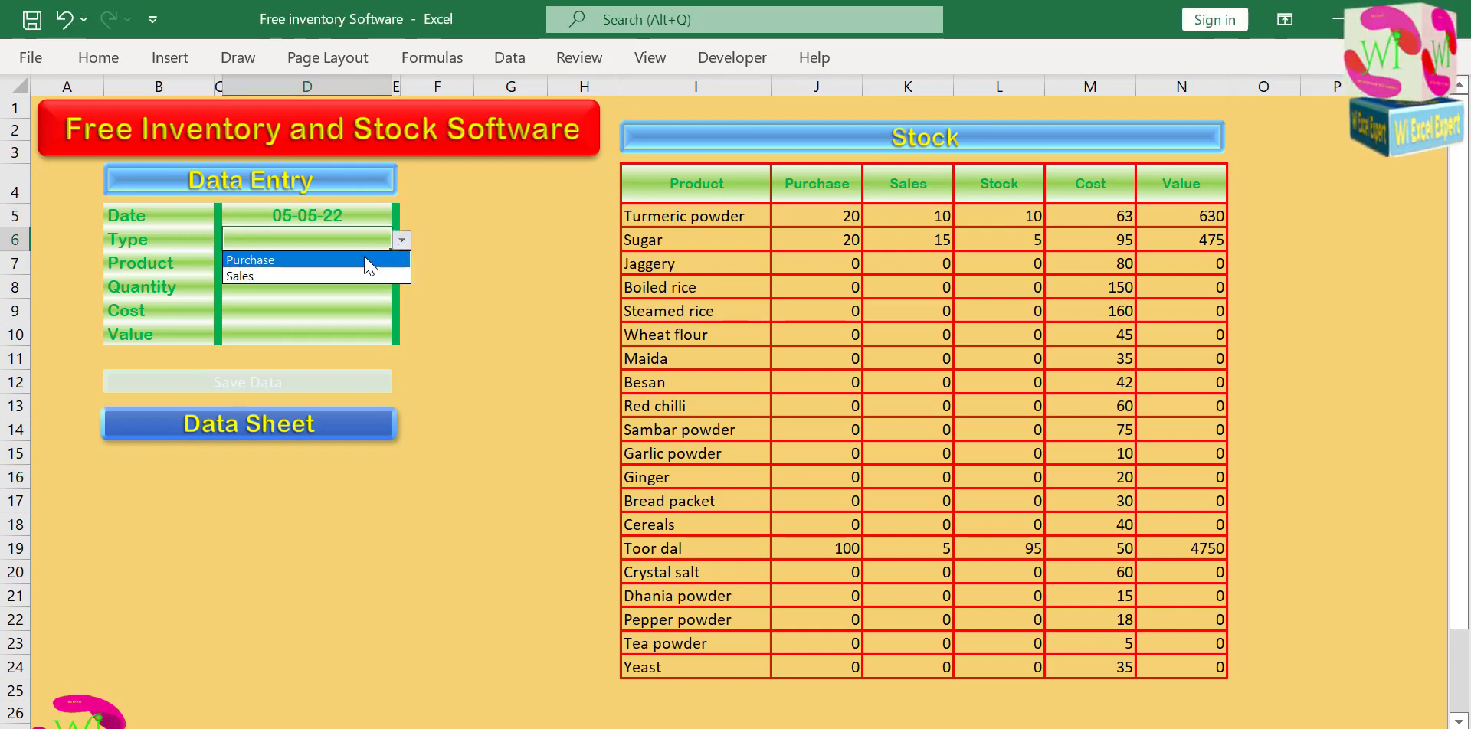
left_click(359, 275)
left_click(347, 265)
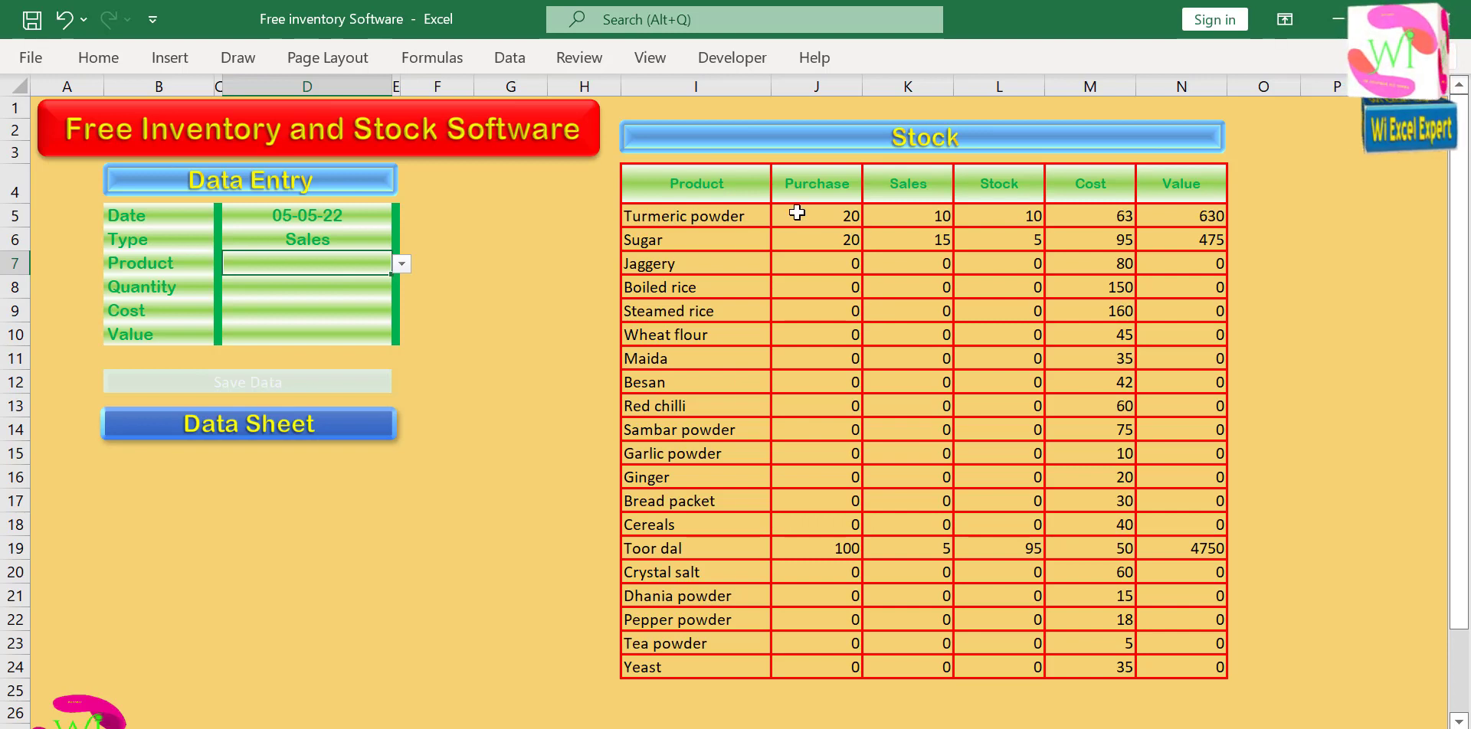
Choose Turmeric powder as the product of the sales entry and enter a quantity of 11.
left_click(400, 264)
left_click(360, 282)
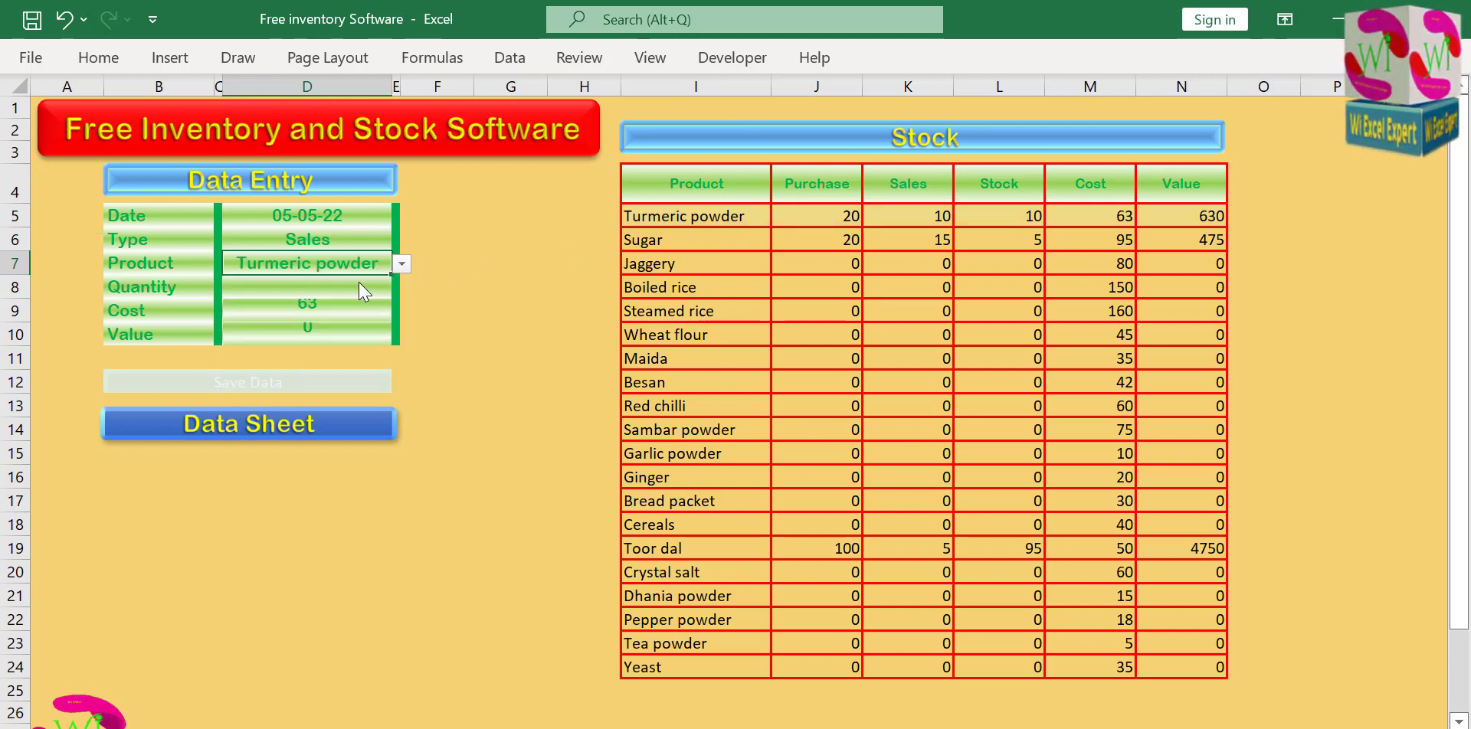
left_click(359, 289)
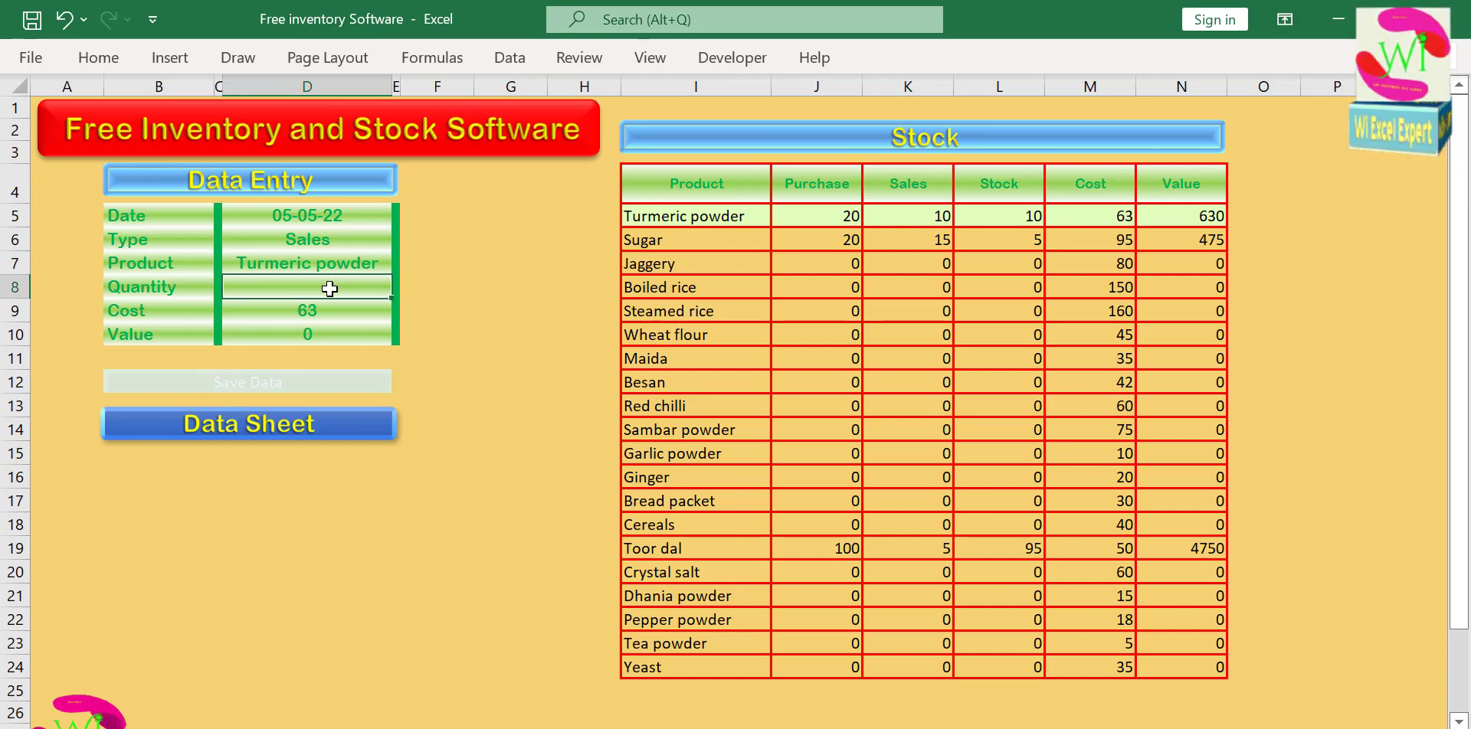
type("11")
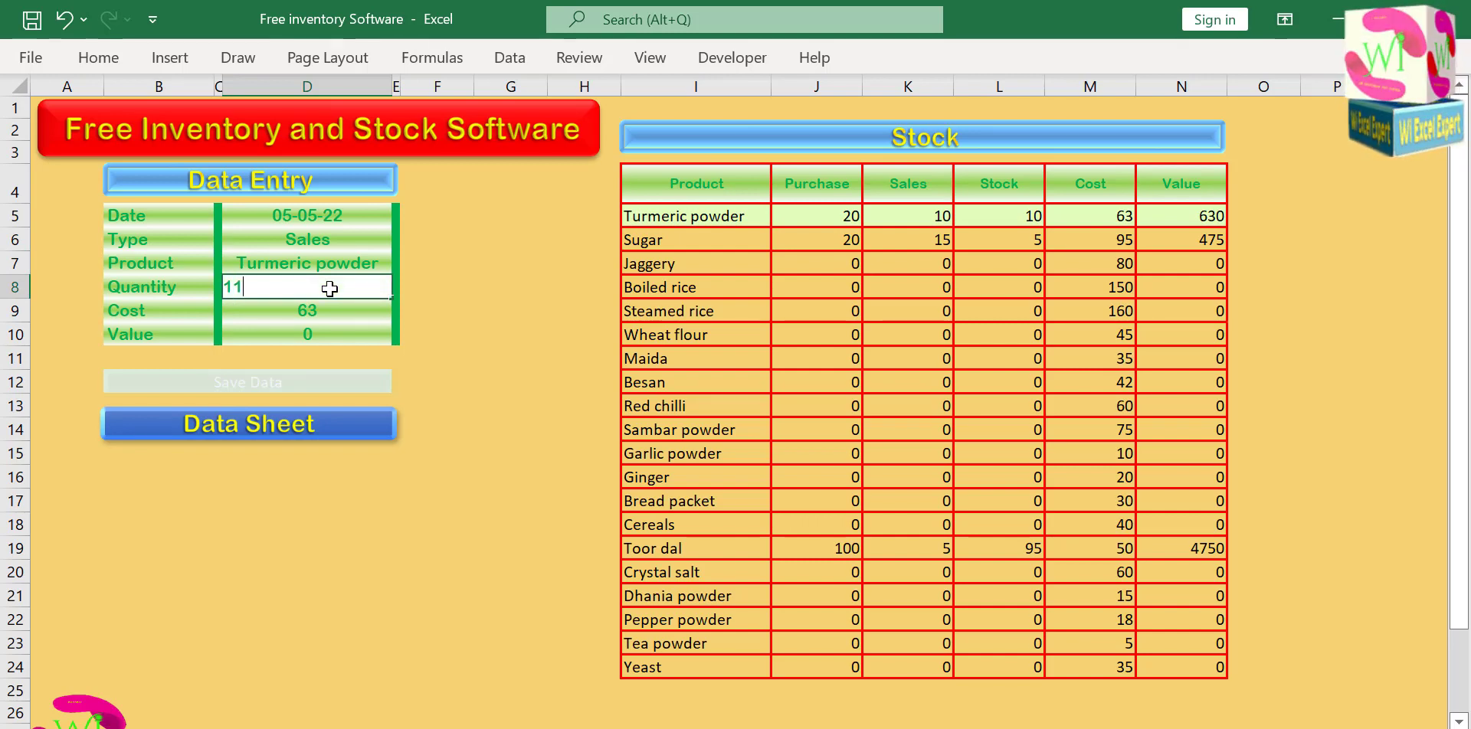
key("Return")
key("Up")
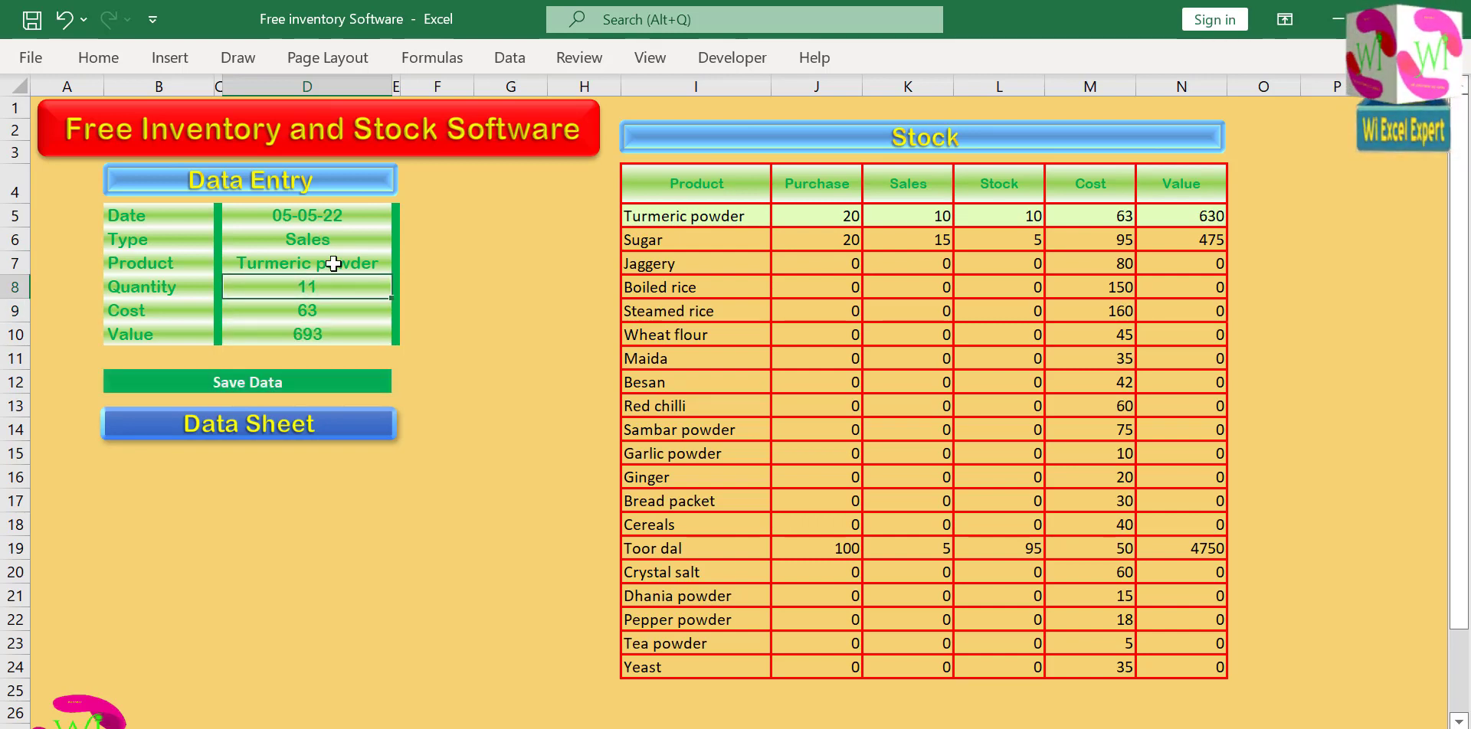
left_click(420, 307)
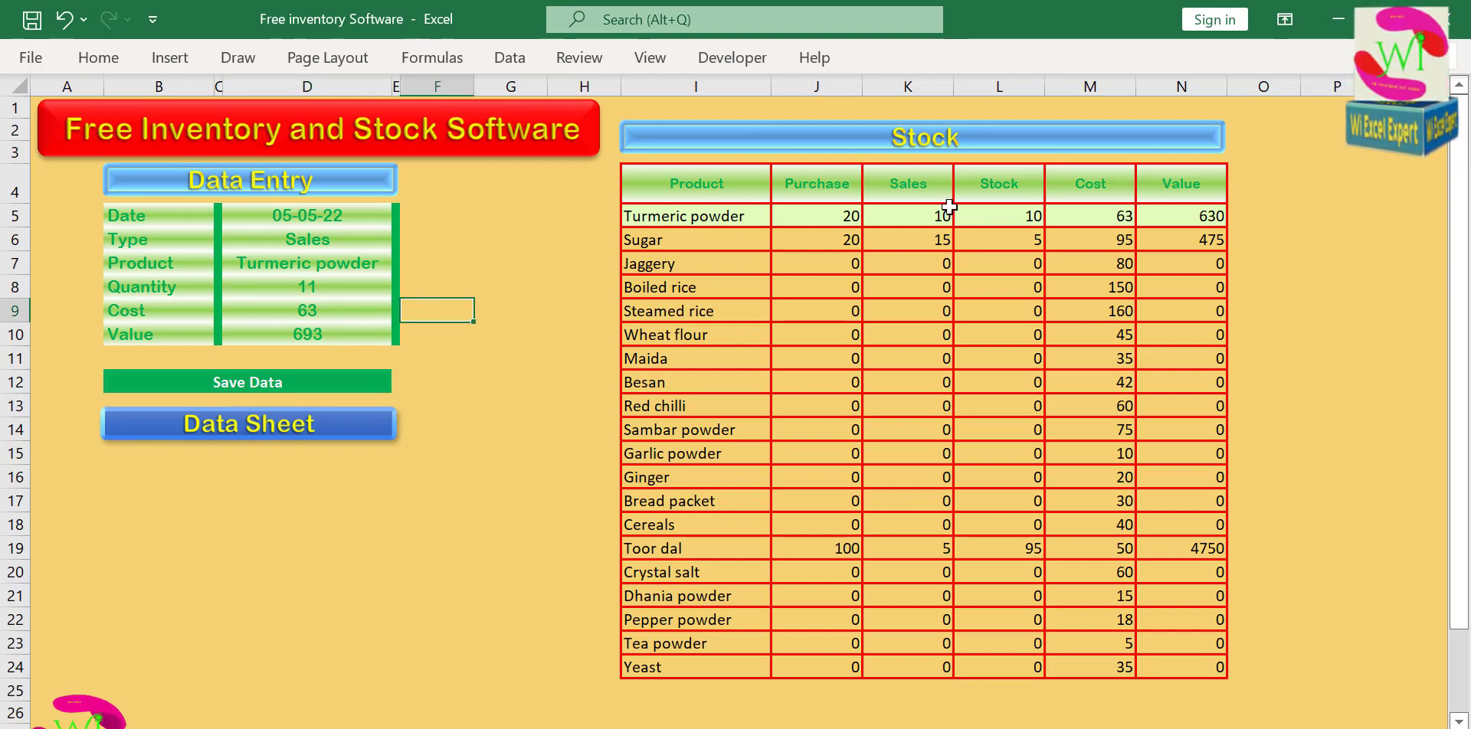
left_click(1023, 215)
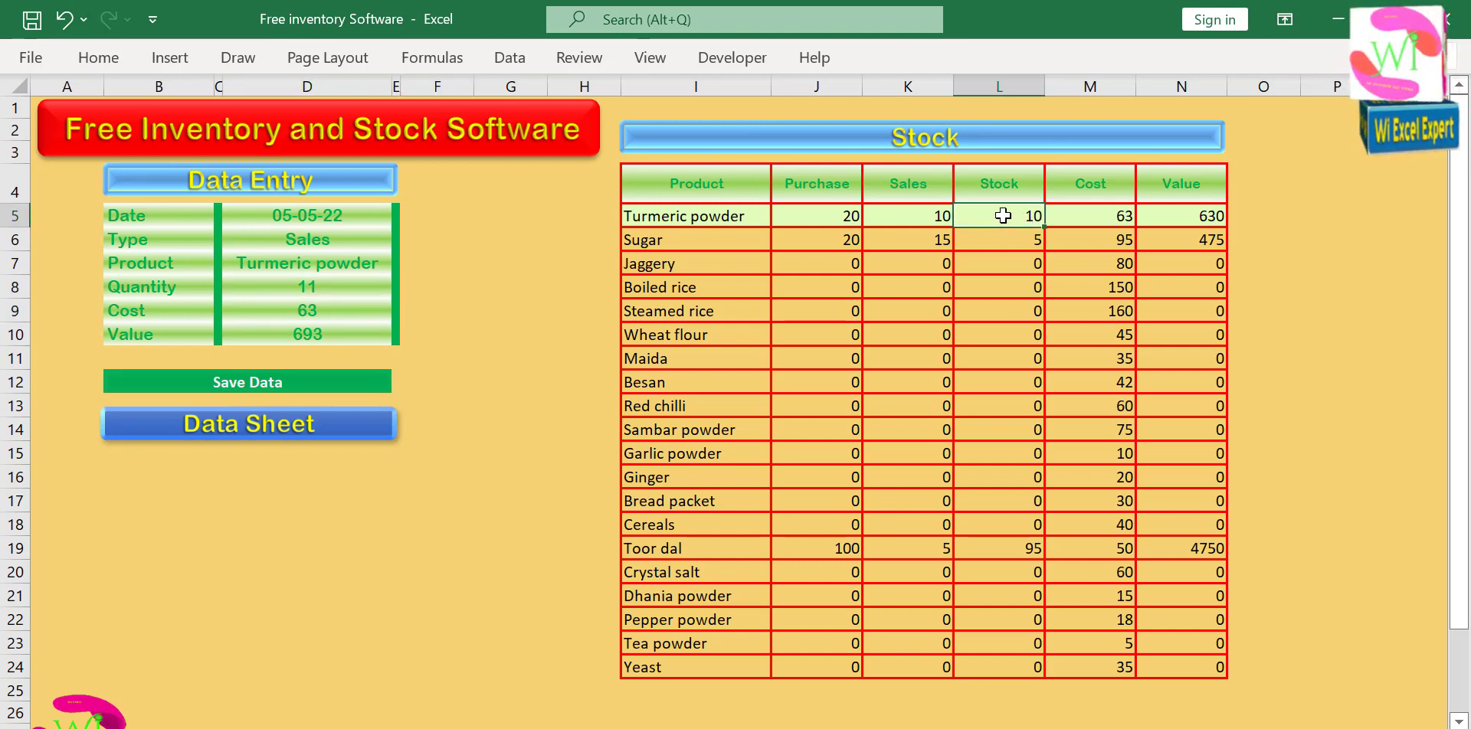
left_click(428, 312)
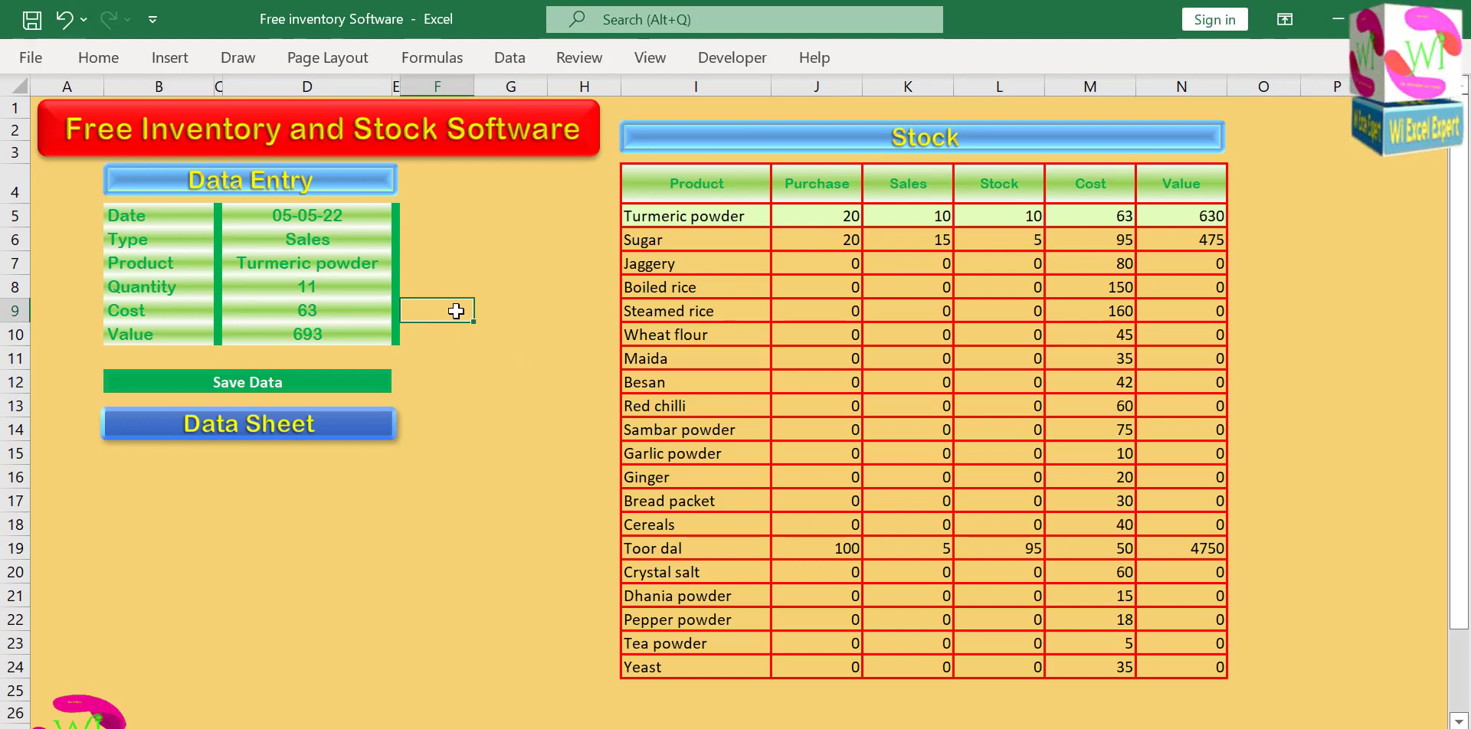
Begin a VLOOKUP formula in F8 beside the quantity, with product cell D7 as lookup value and Stock range I5:N24 as table array.
left_click(446, 288)
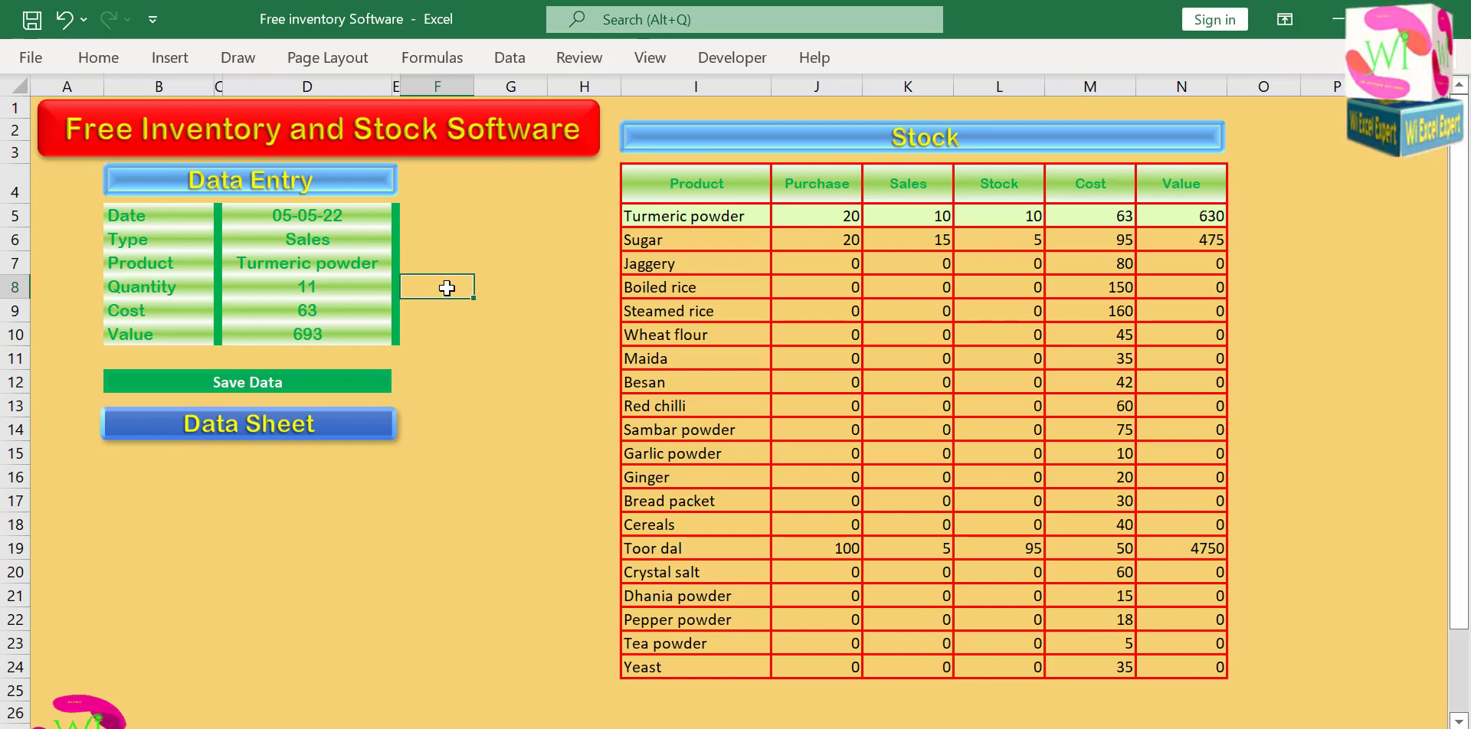
type("=")
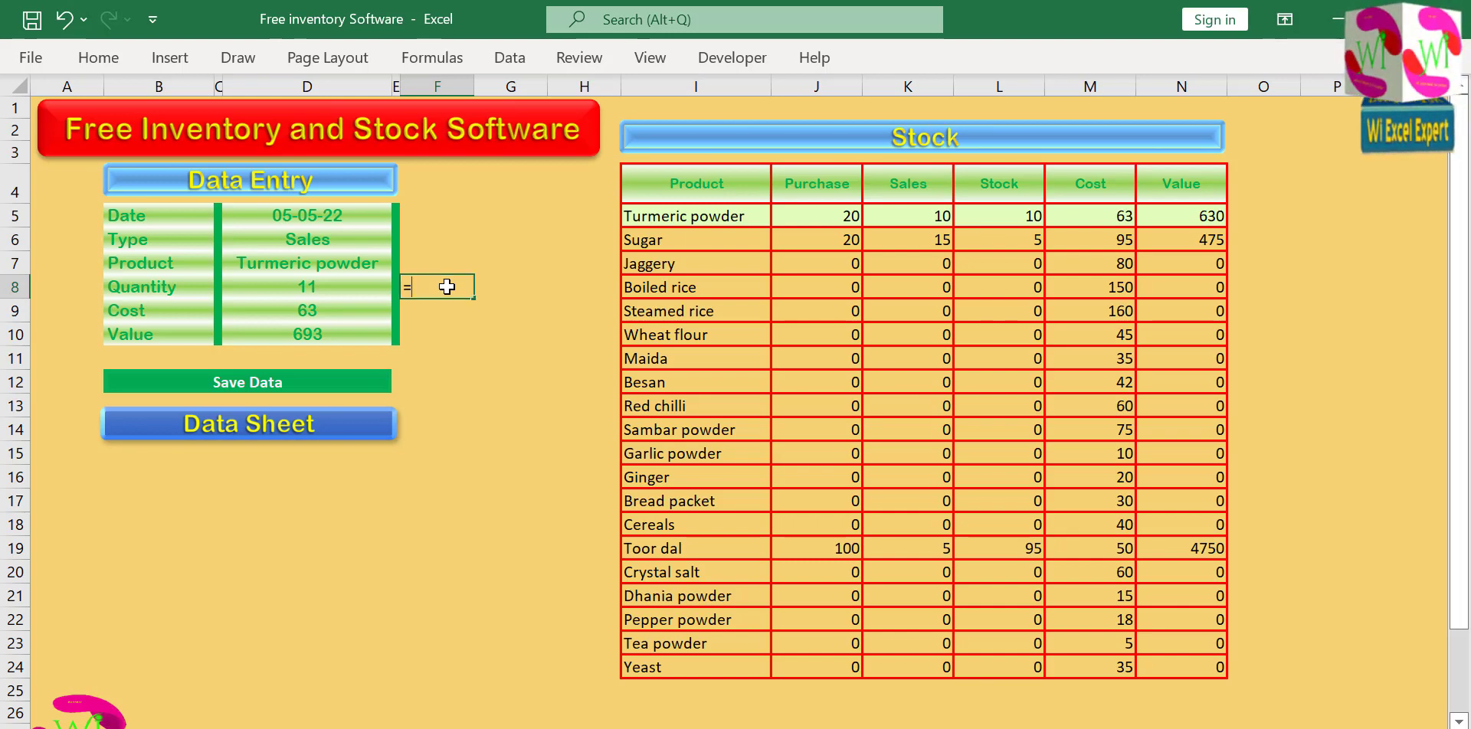
type("vloo")
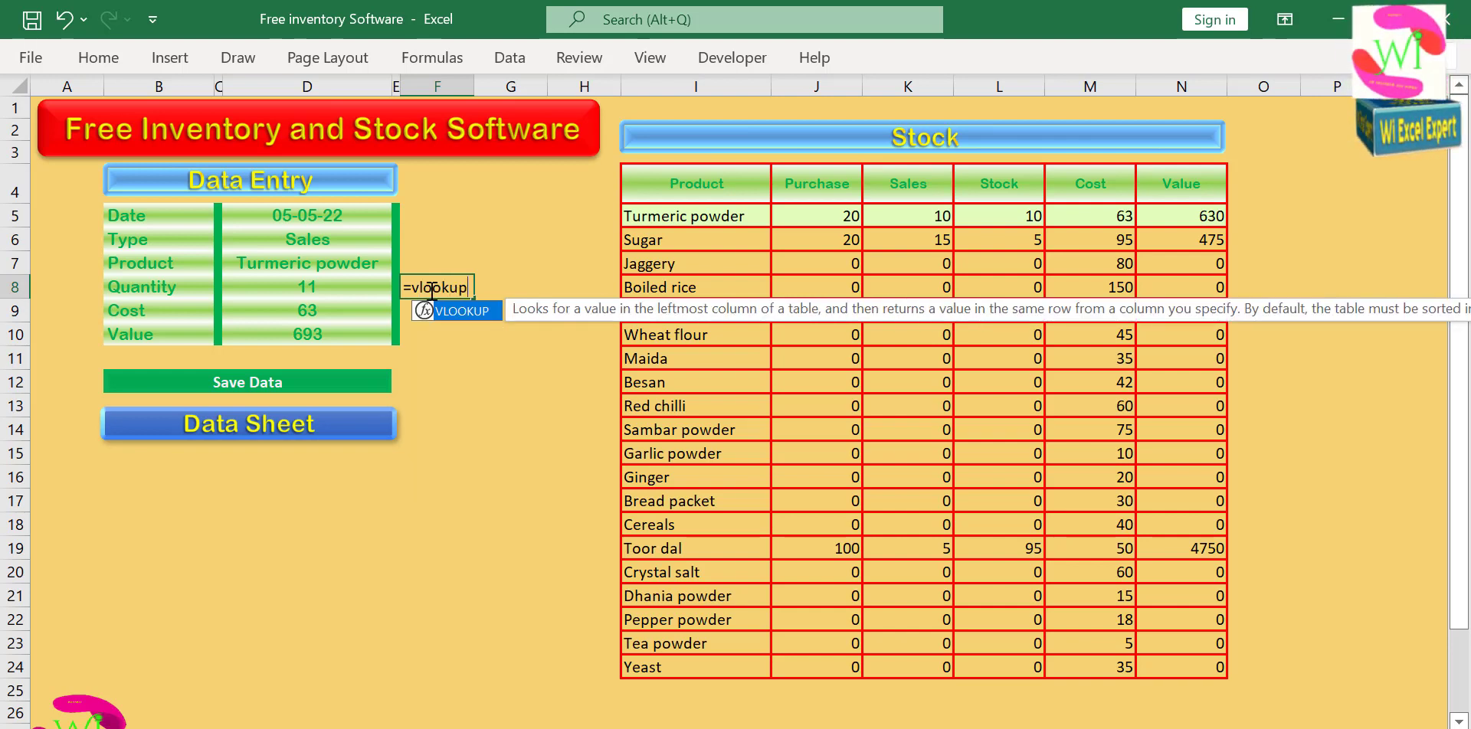
type("kup")
double_click(461, 311)
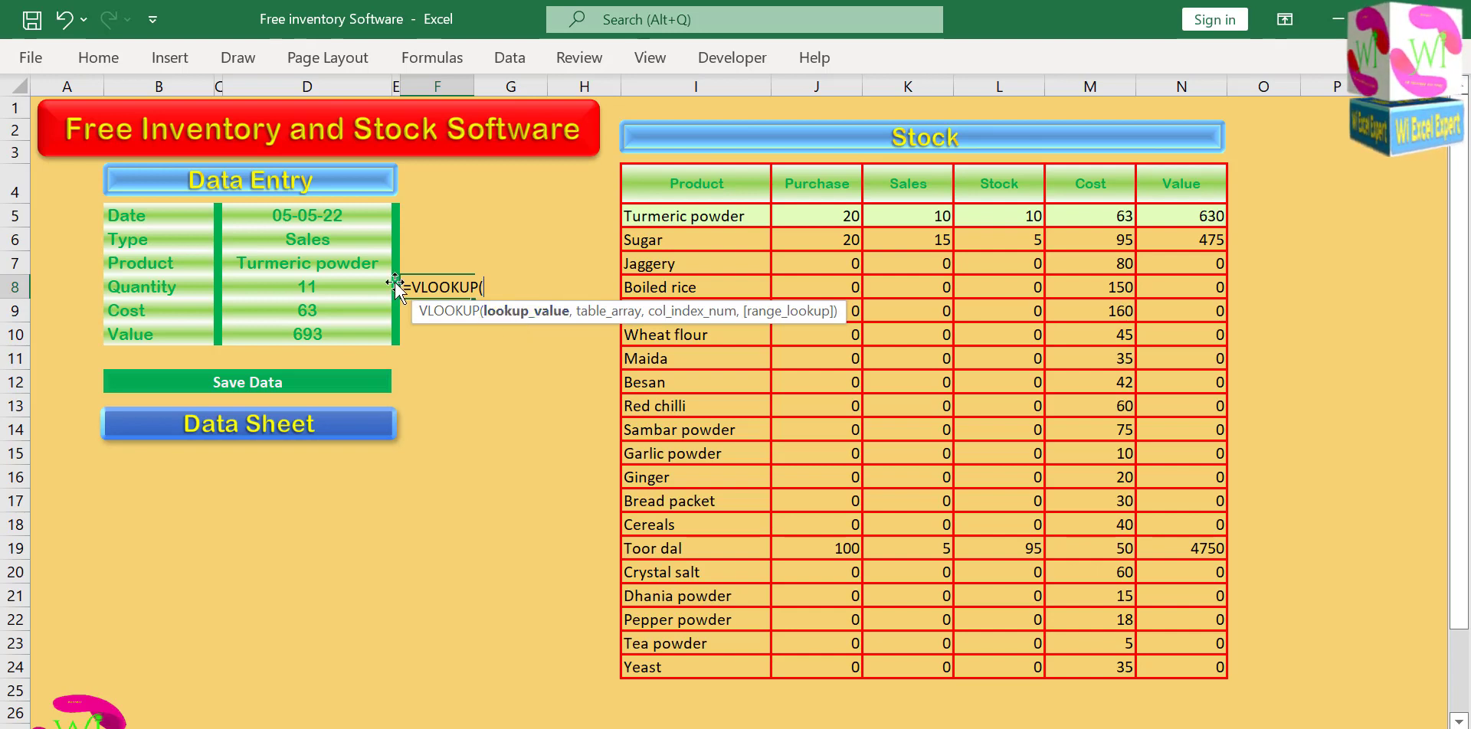
left_click(358, 259)
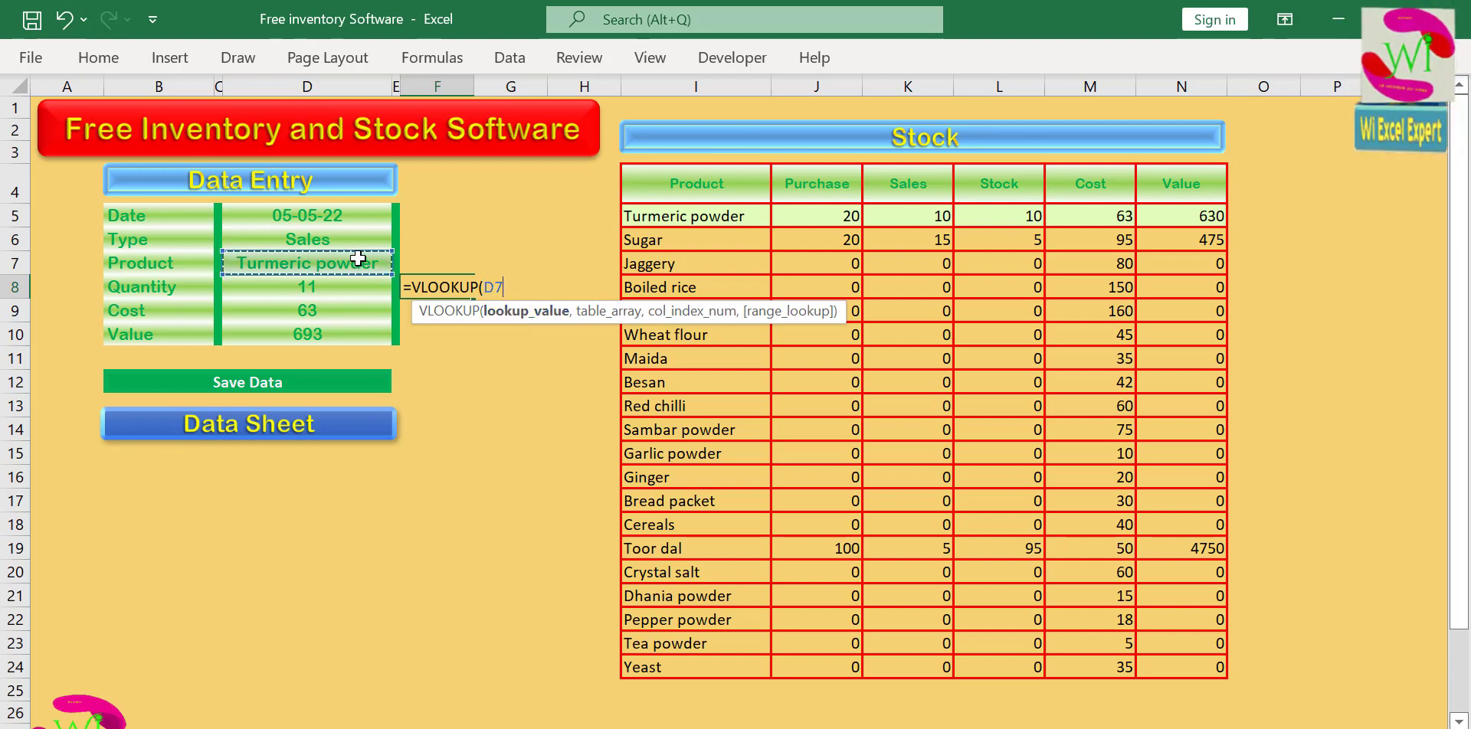
type(",")
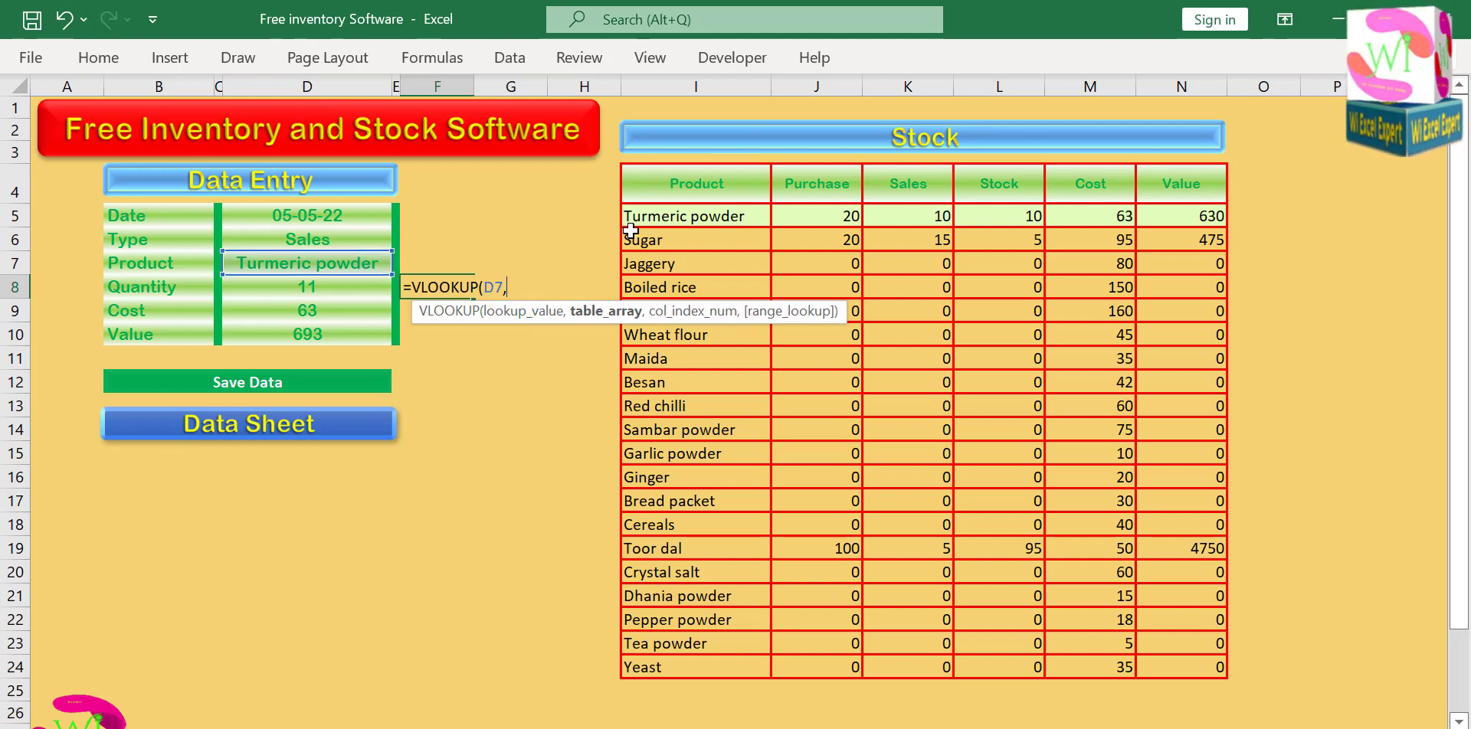
left_click_drag(632, 224, 1173, 660)
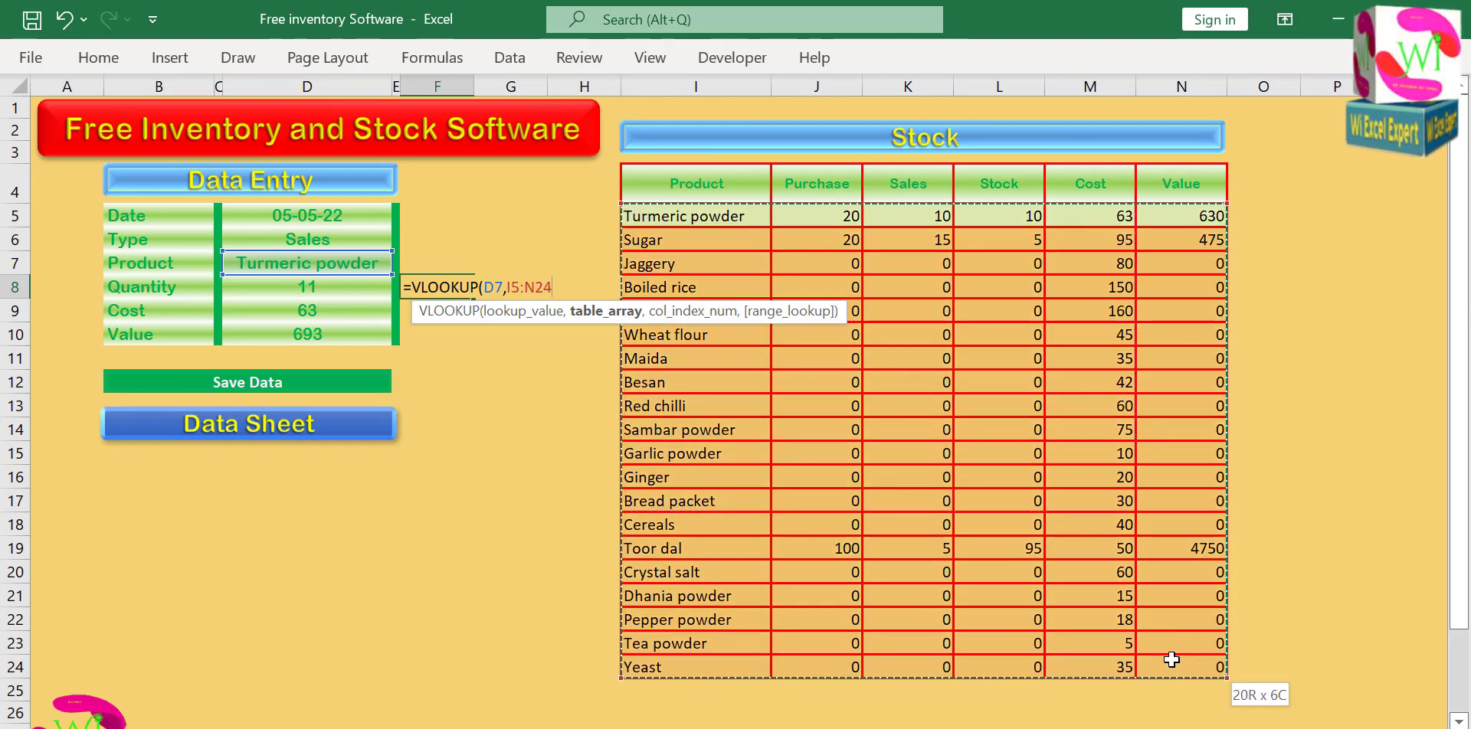
type(",4,0")
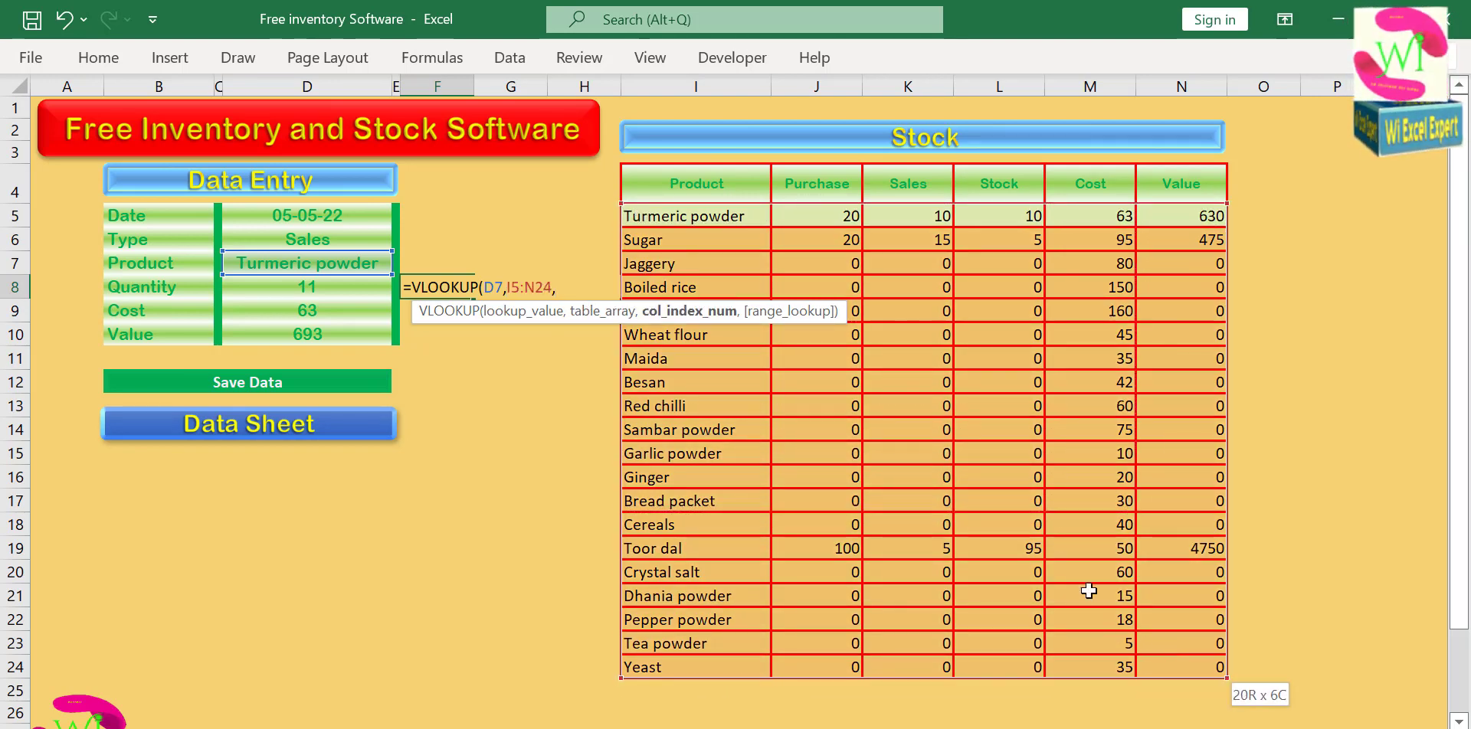
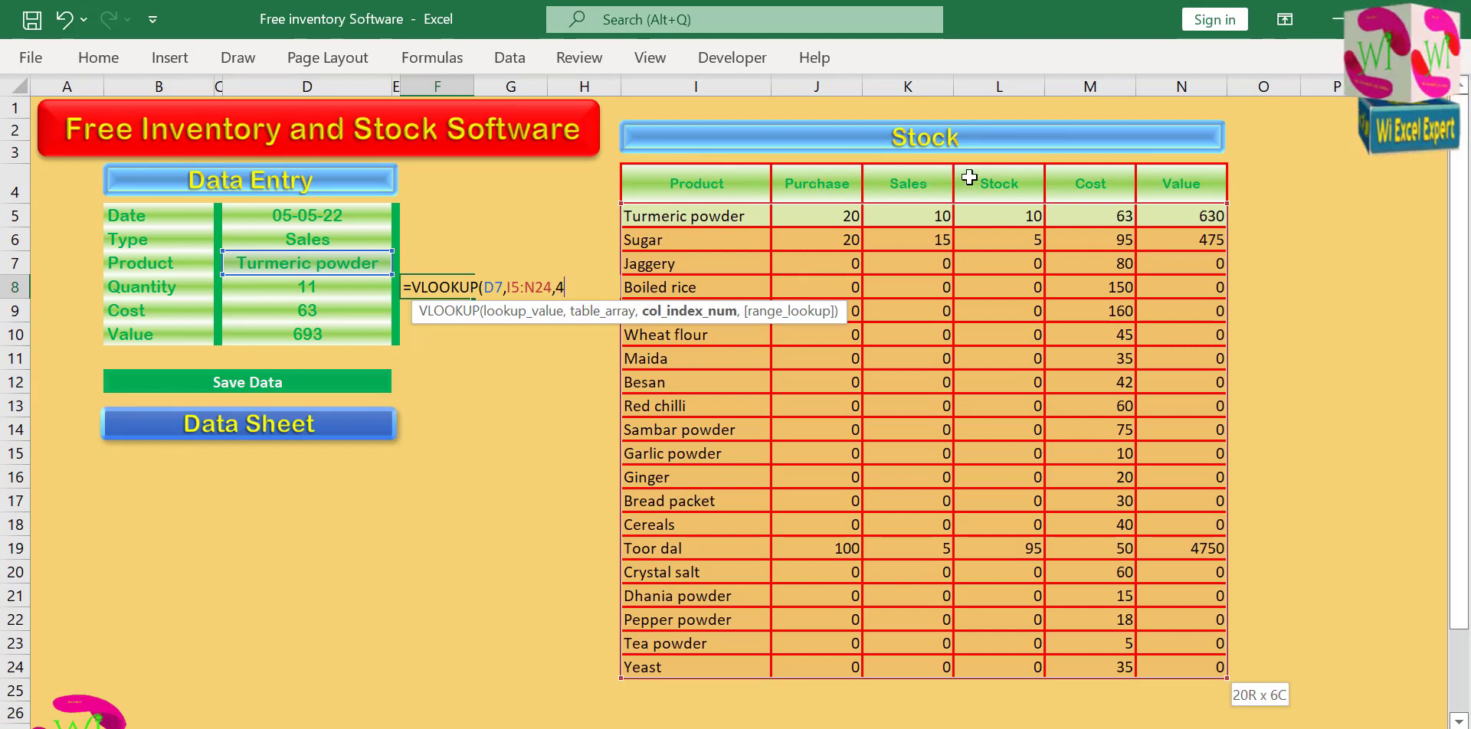
Complete the VLOOKUP formula in F8 with column index 4 and an exact match of 0.
type(",")
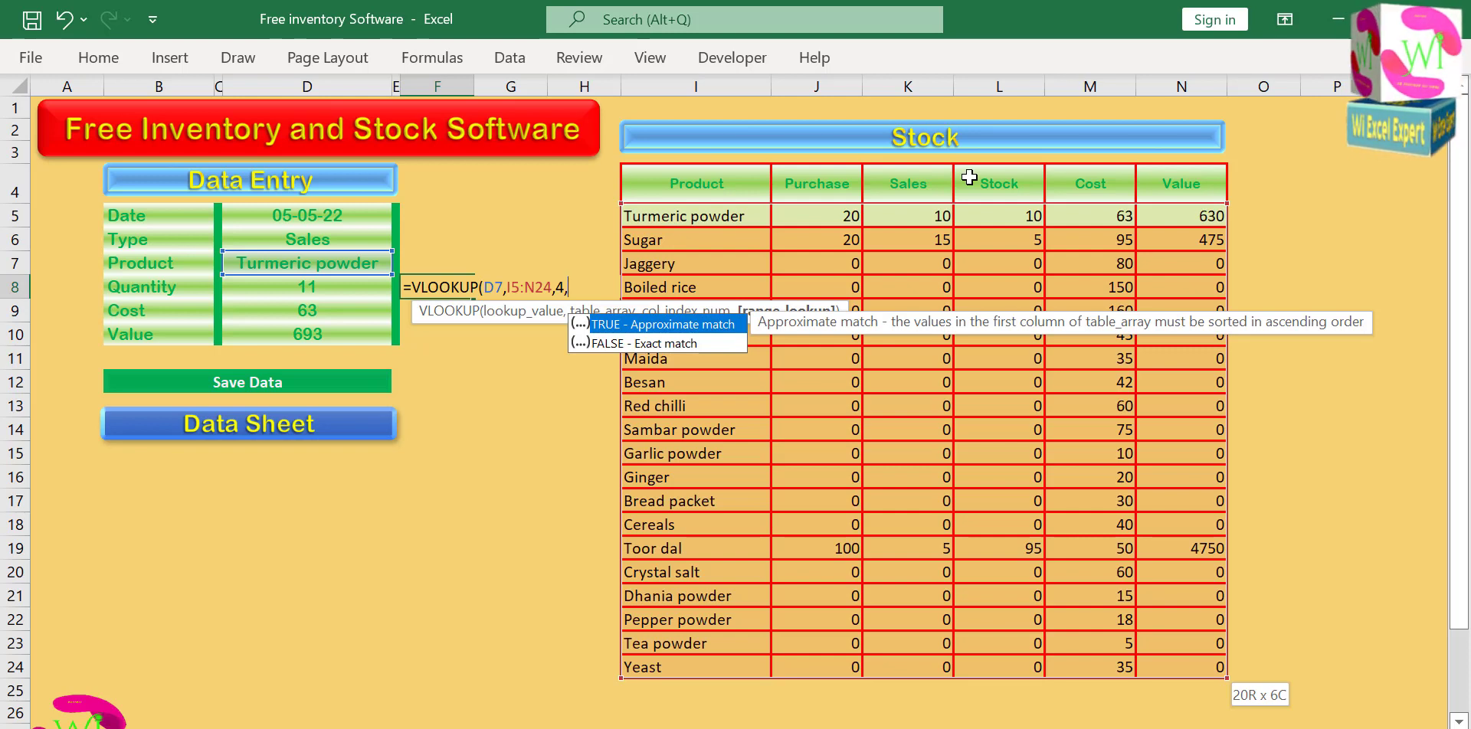
type("0)")
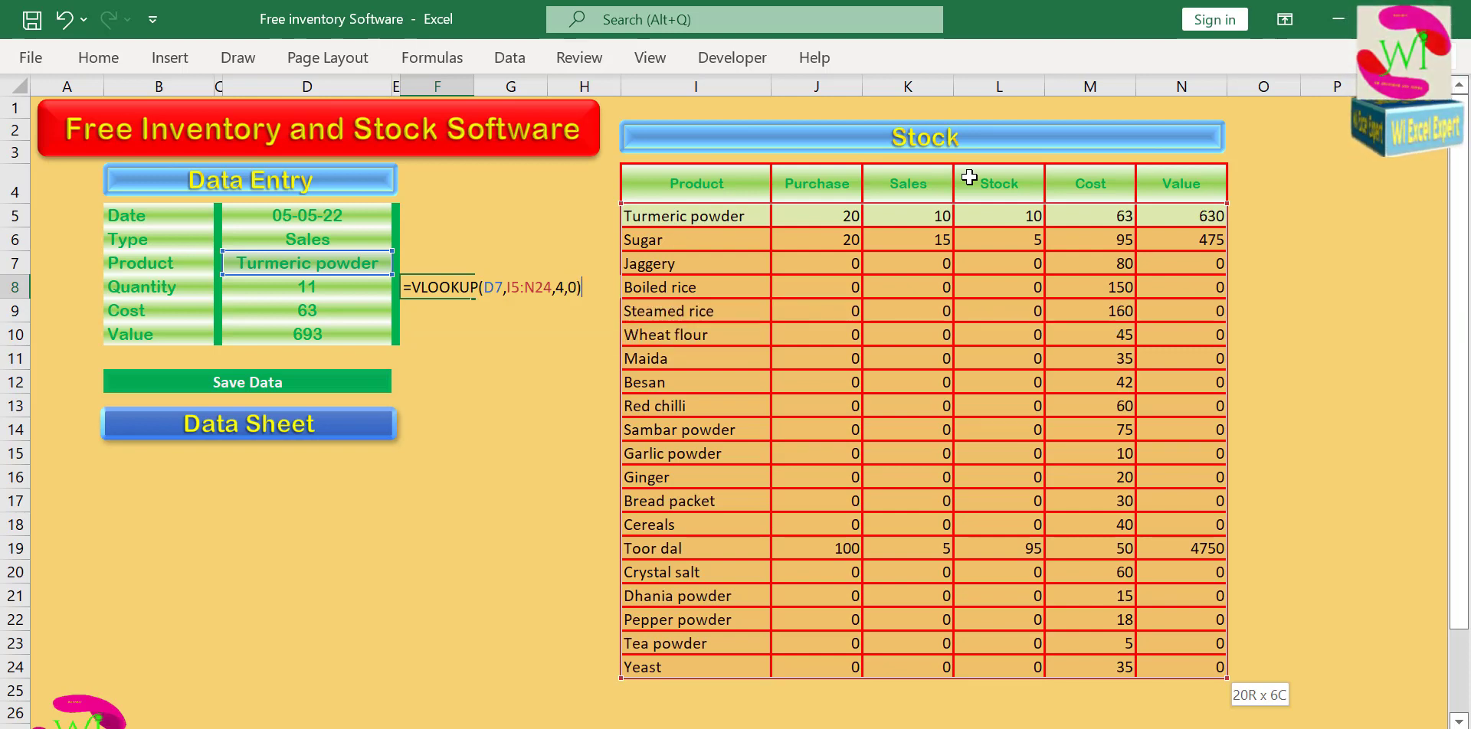
key("Return")
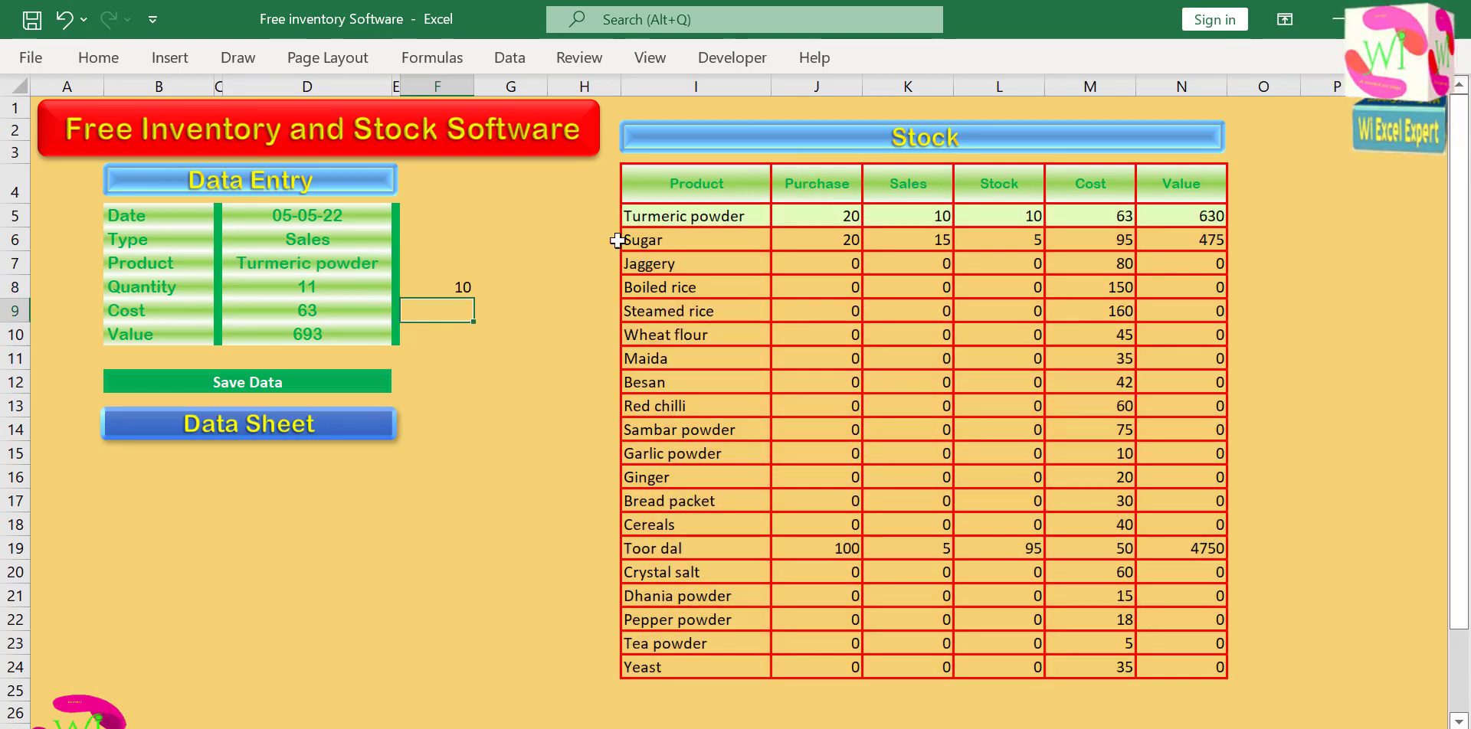
left_click(459, 288)
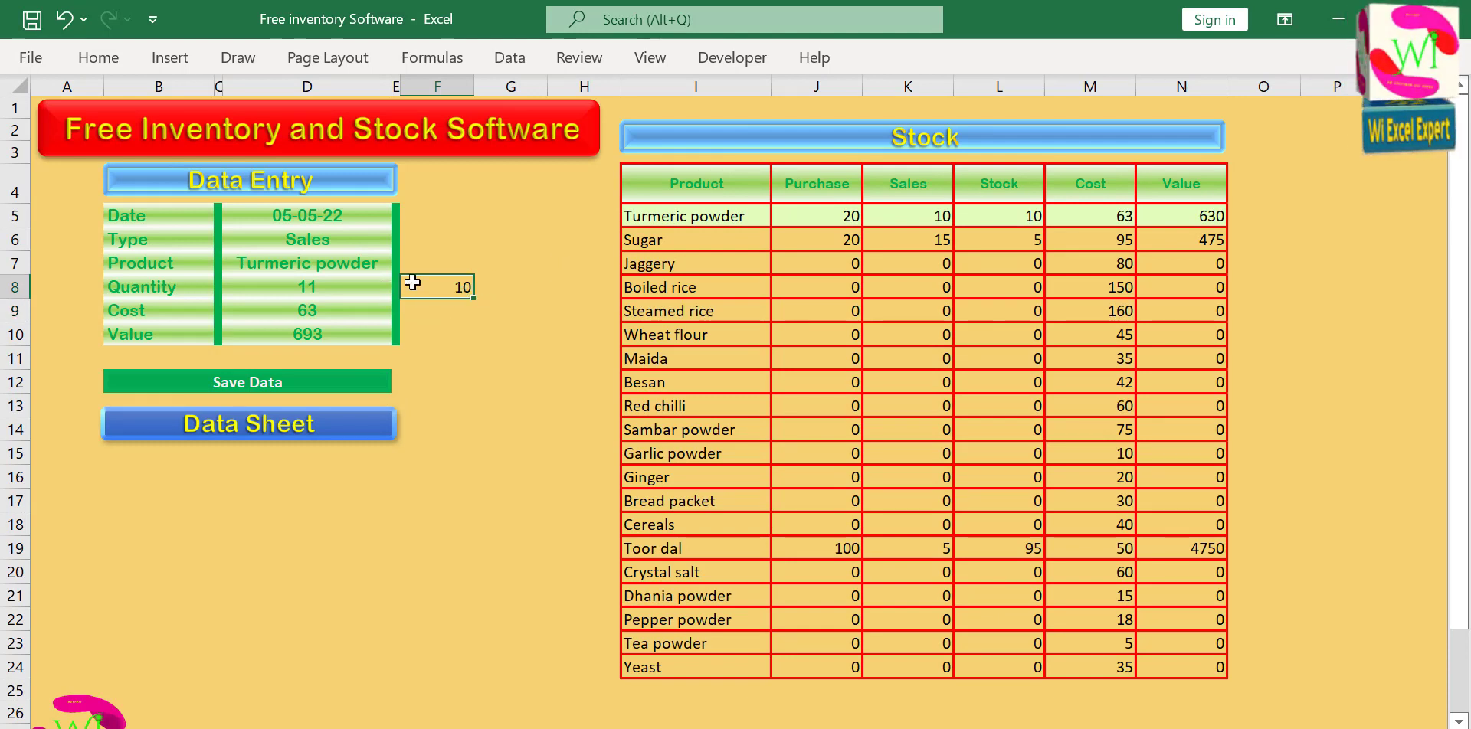
Test the stock lookup by switching the entry's product to Sugar and back to Turmeric powder.
left_click(358, 262)
left_click(401, 264)
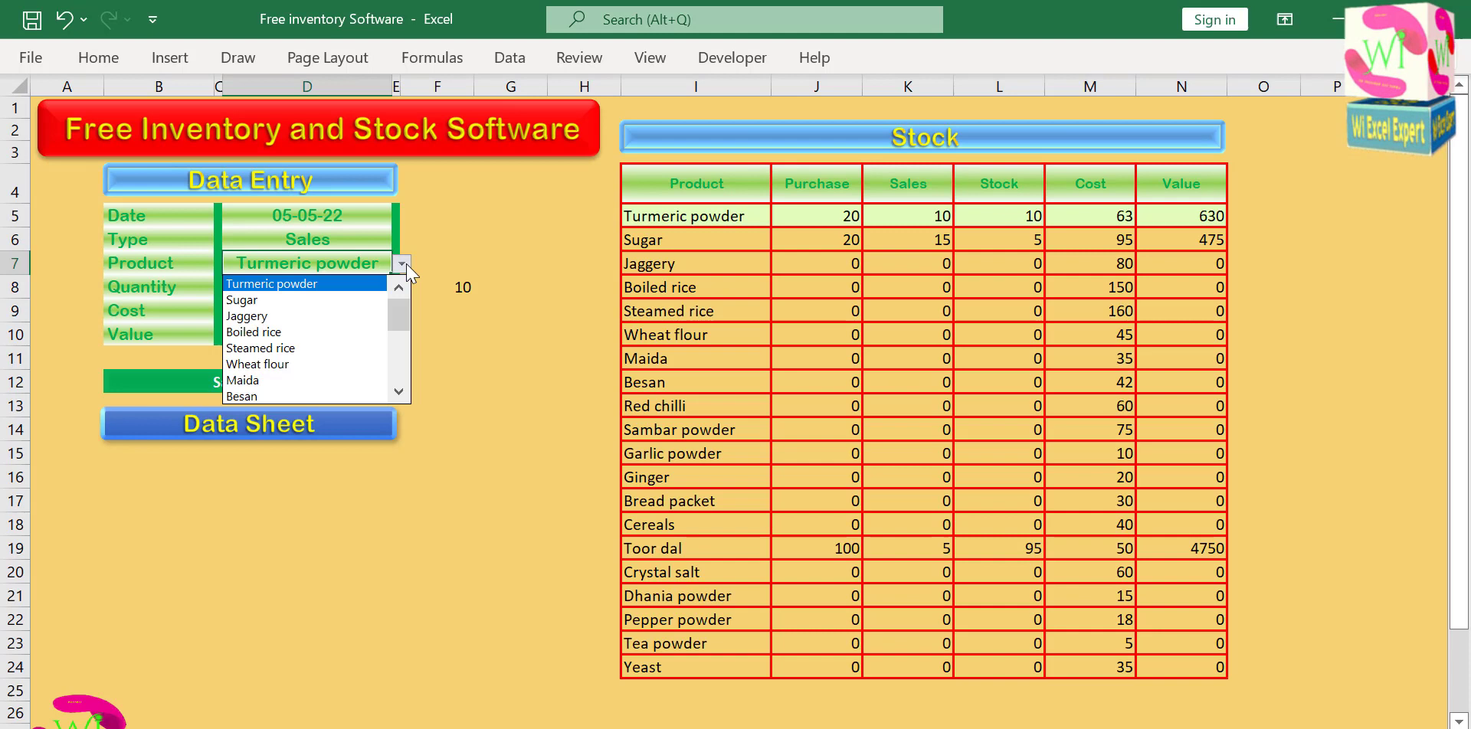
left_click(338, 298)
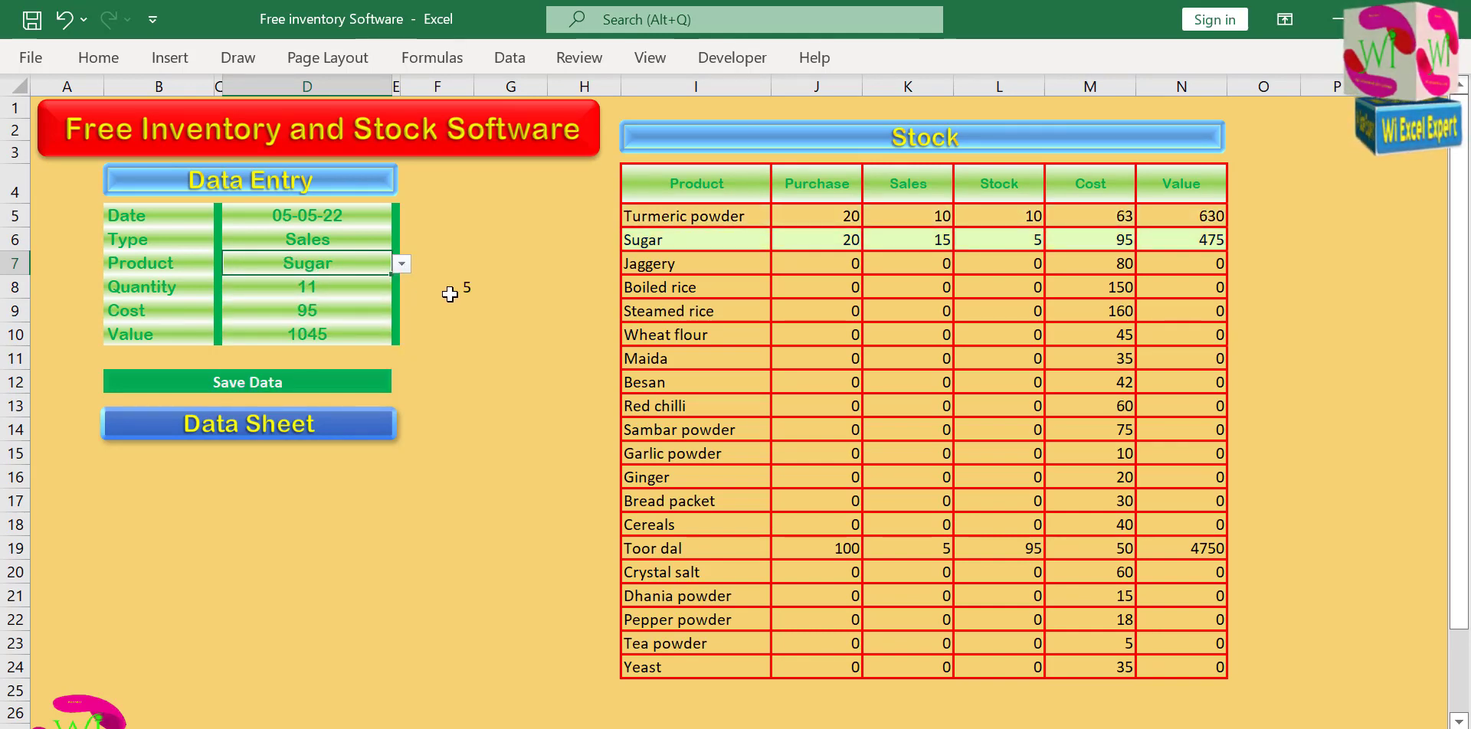
left_click(402, 264)
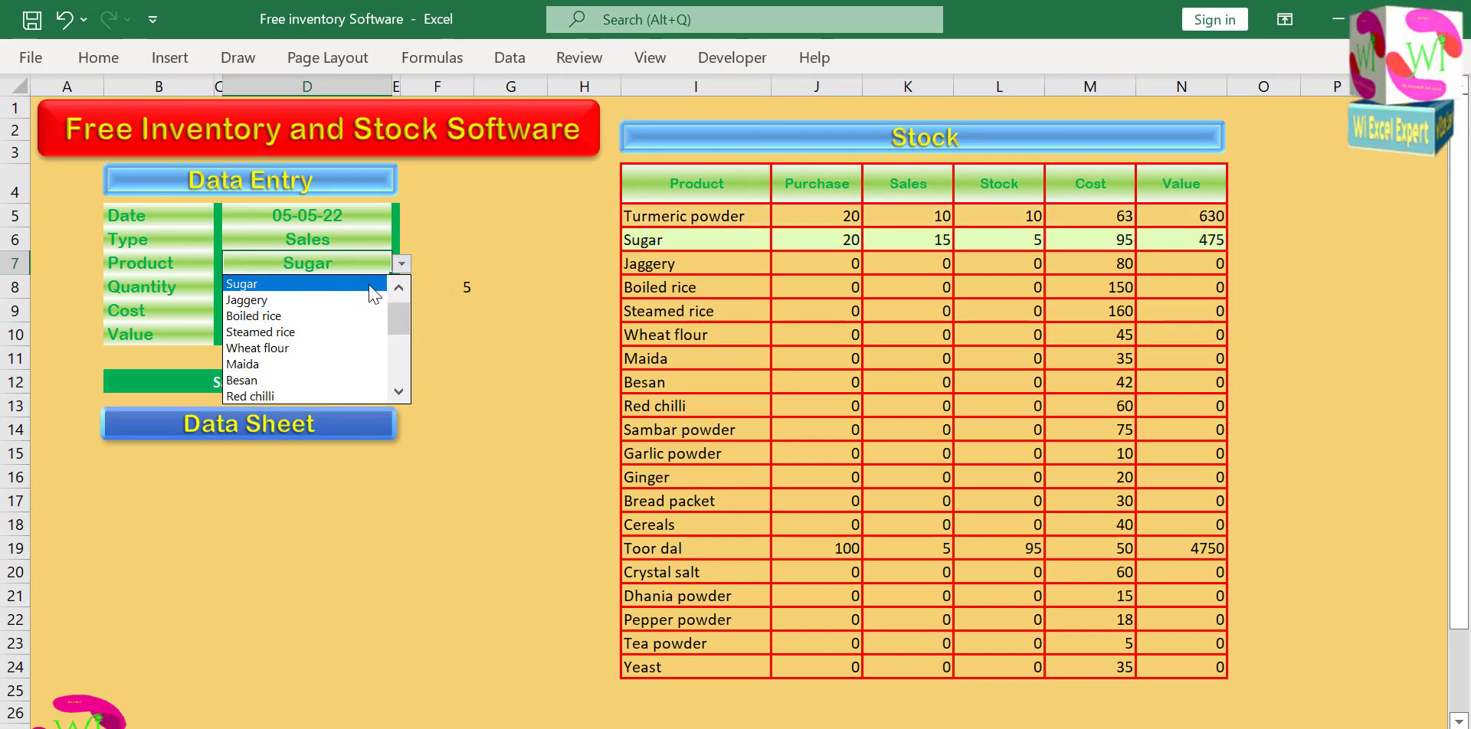
scroll(397, 302, "up", 1)
left_click(372, 284)
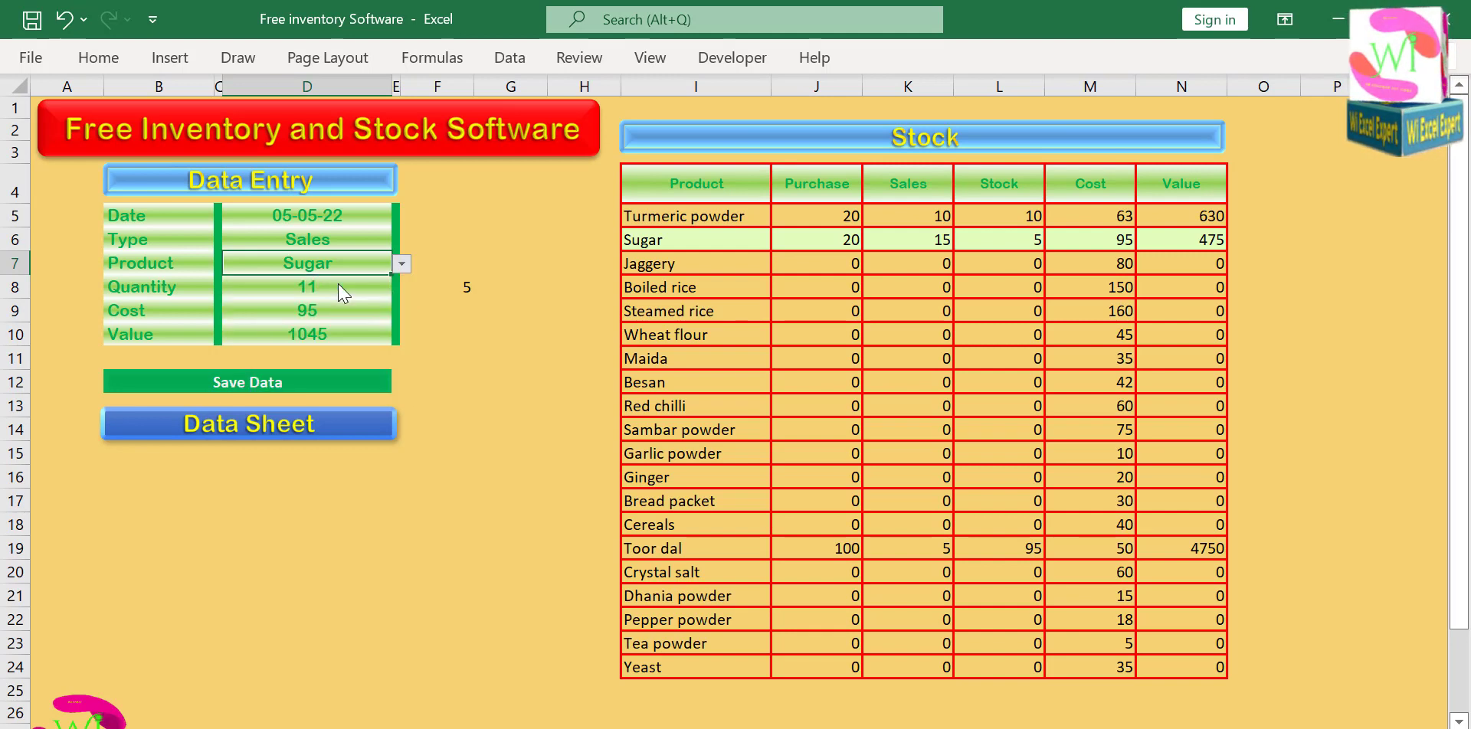
Wrap the VLOOKUP in F8 in an IF function and add a less-than comparison against quantity cell D8.
left_click(438, 287)
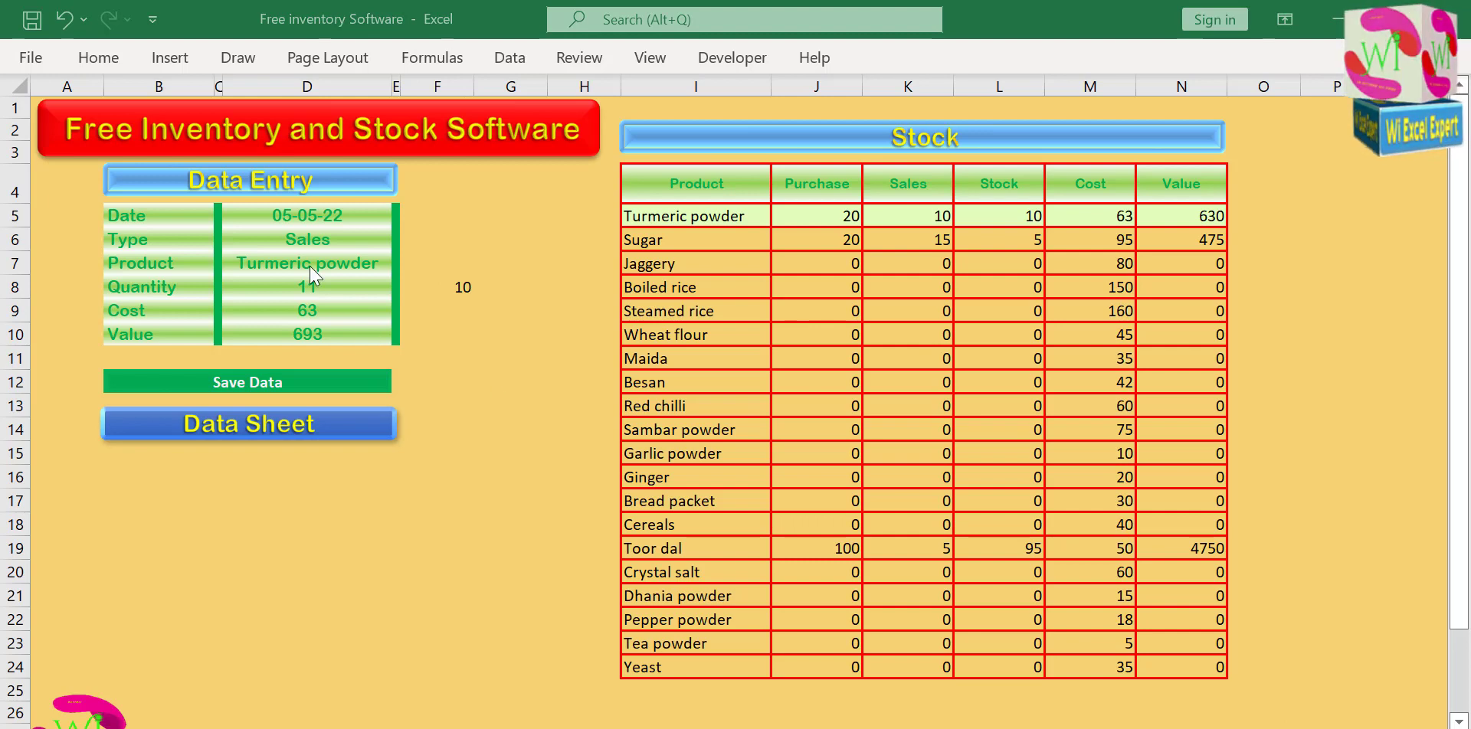
left_click(426, 284)
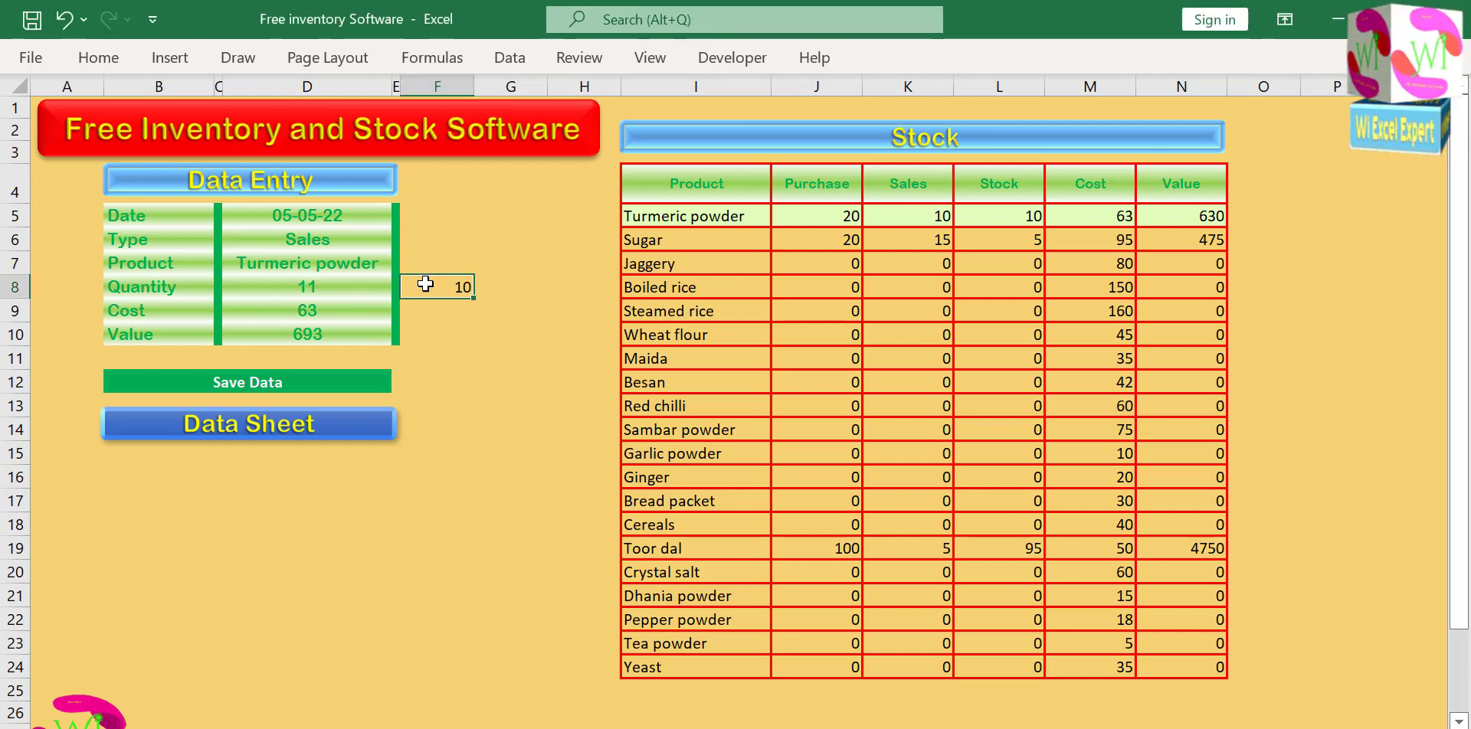
double_click(417, 284)
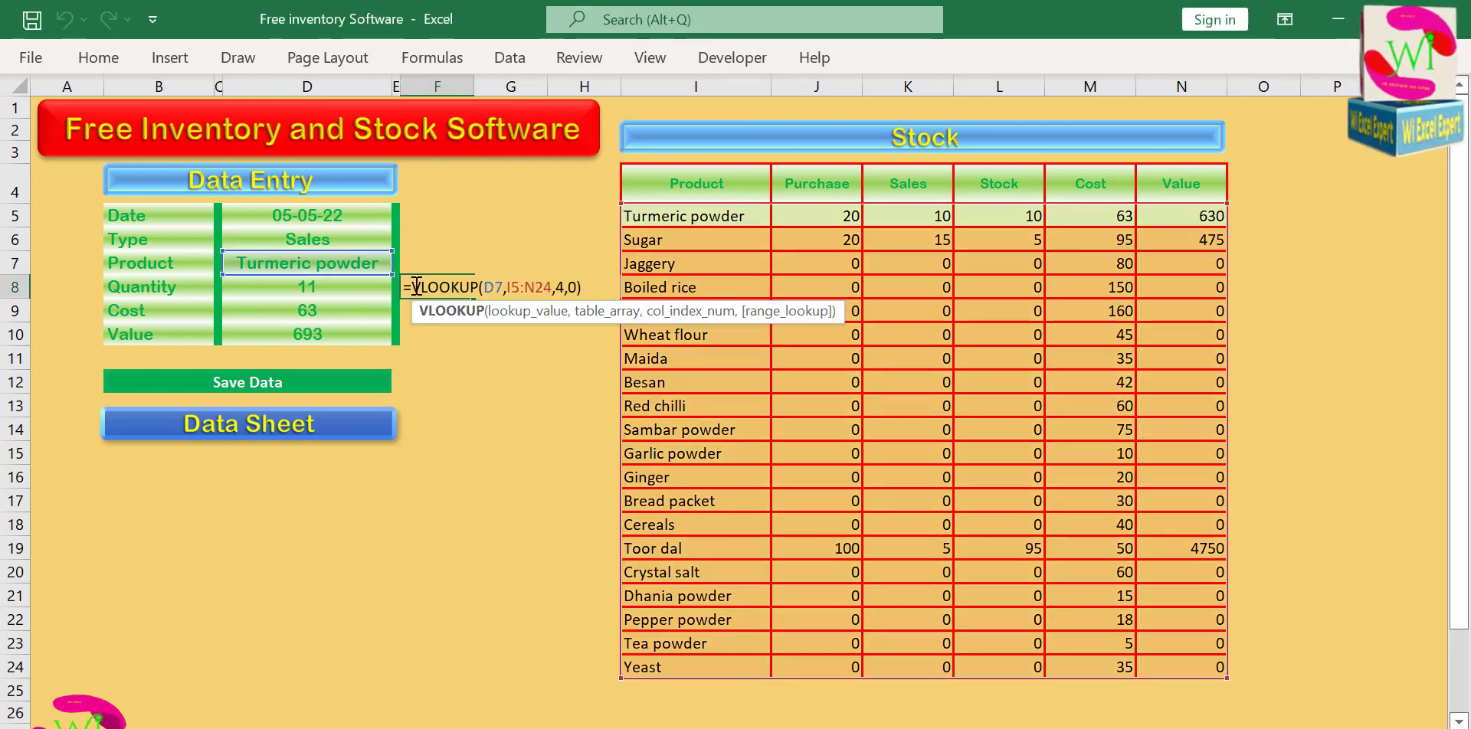
left_click(416, 286)
type("if")
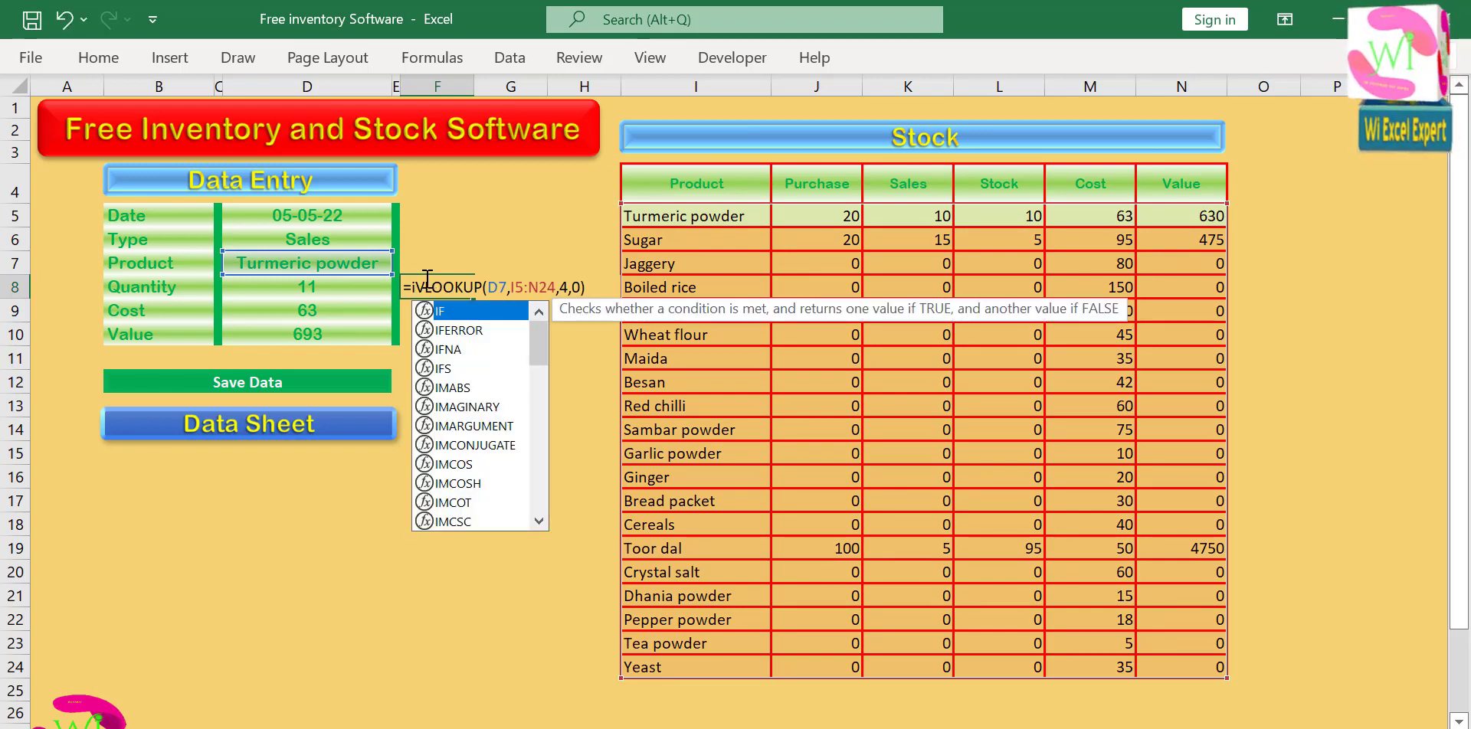
type("(")
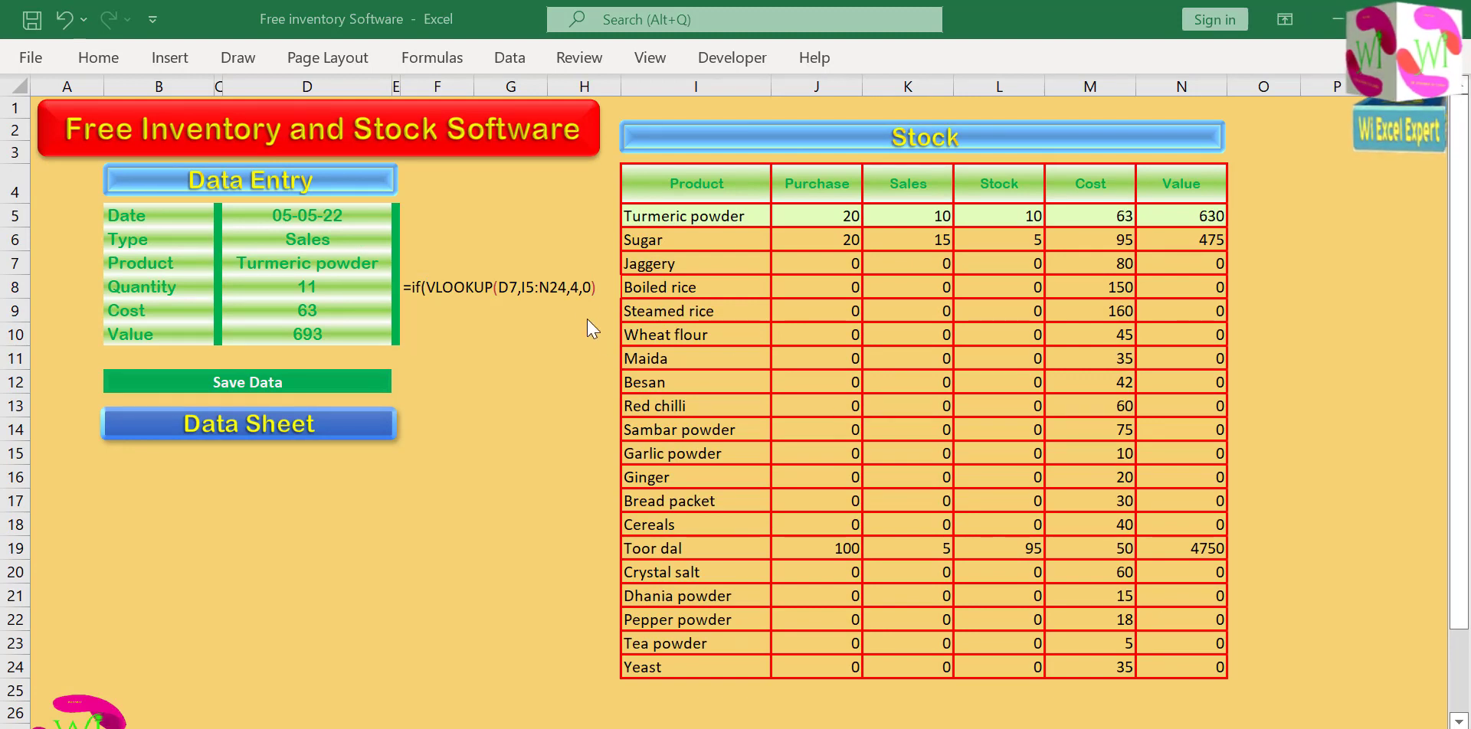
type(")")
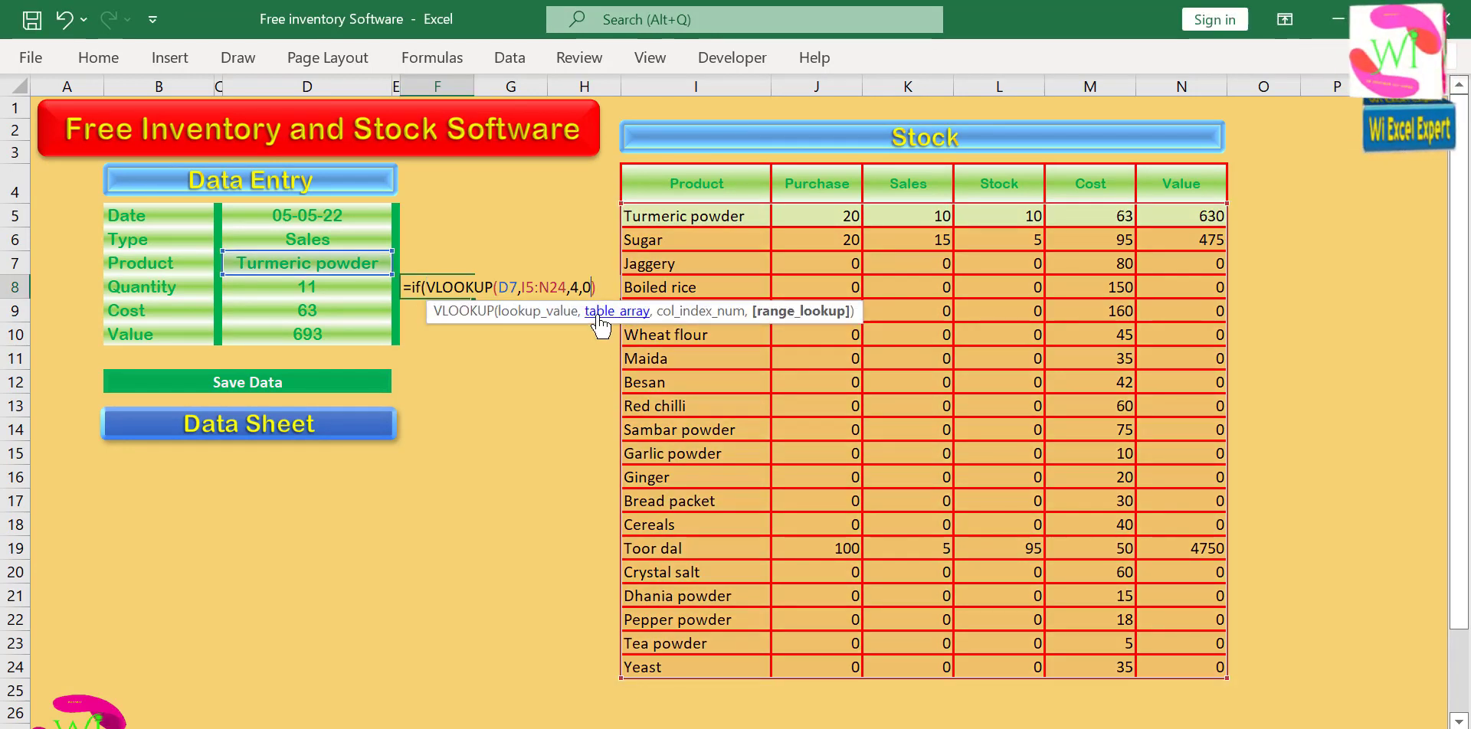
type("<")
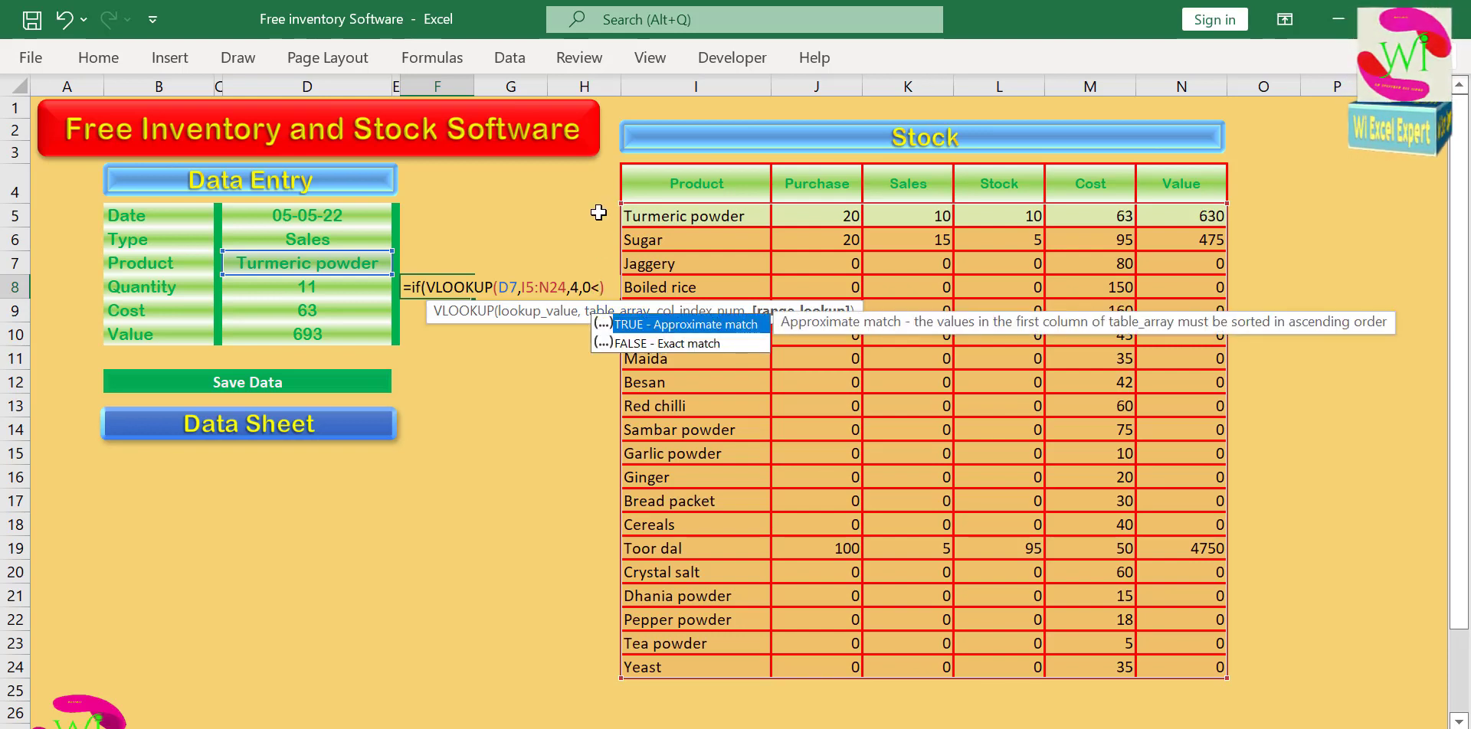
left_click(331, 287)
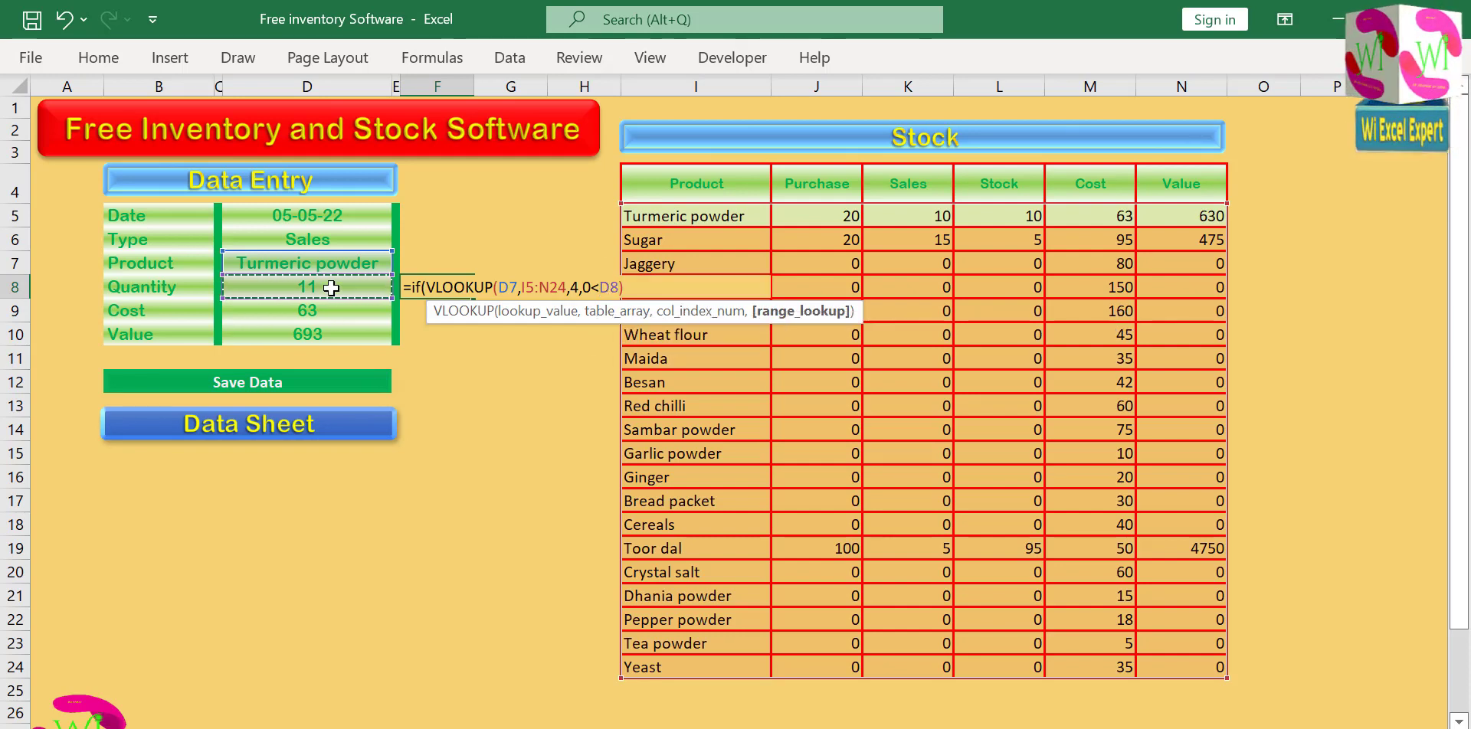
type("<")
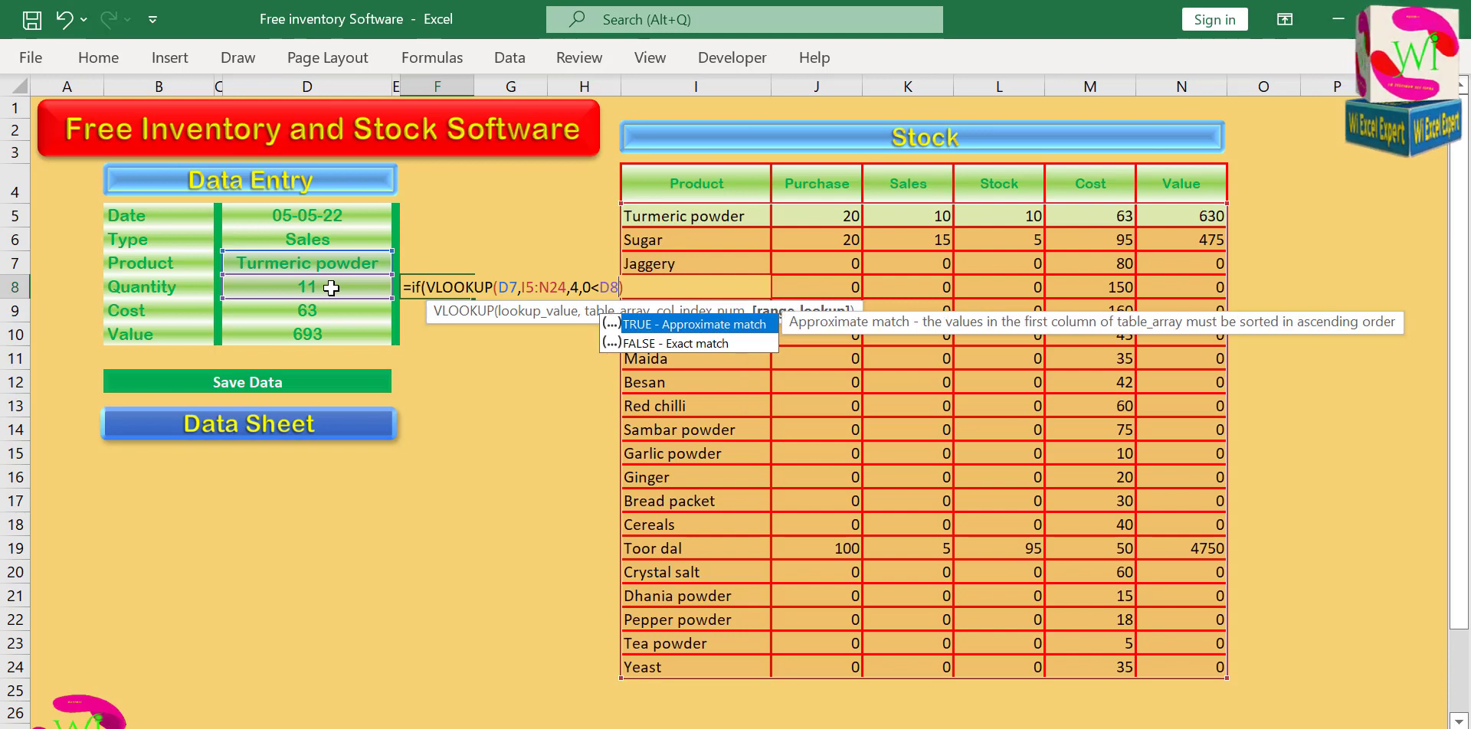
key("BackSpace")
Add "out of stock" as the true result and empty text "" as the false result in F8, and submit the formula.
type(",")
type("Ou")
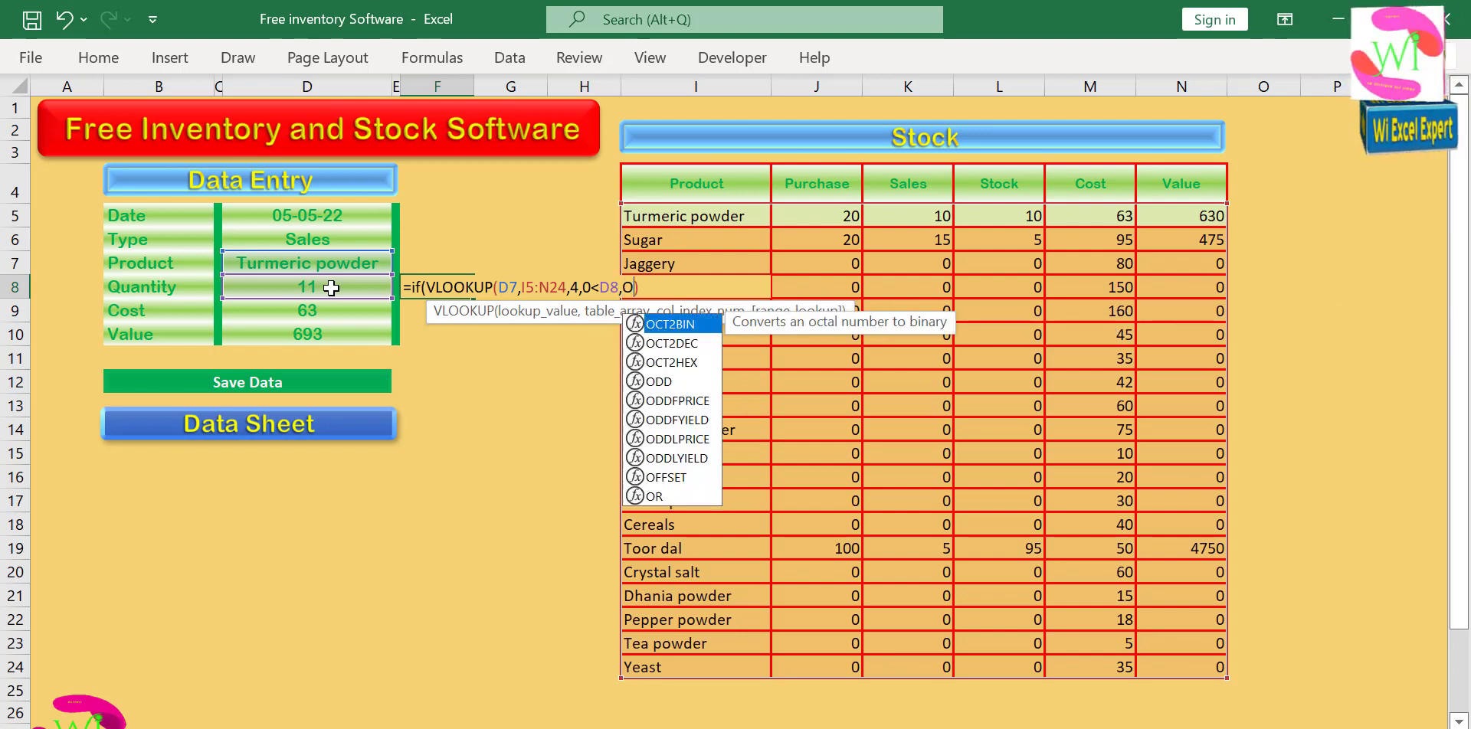
key("BackSpace")
key("BackSpace")
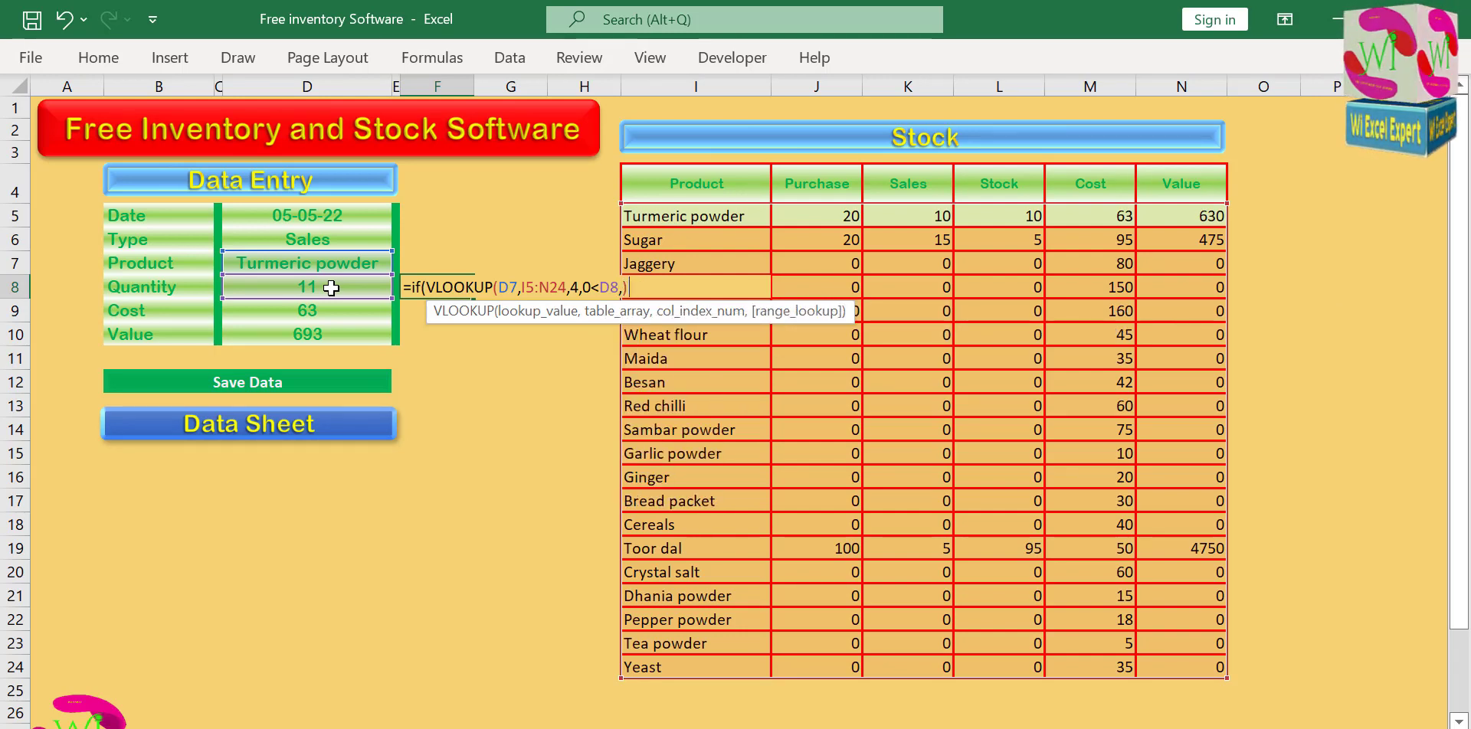
type("\"out of st")
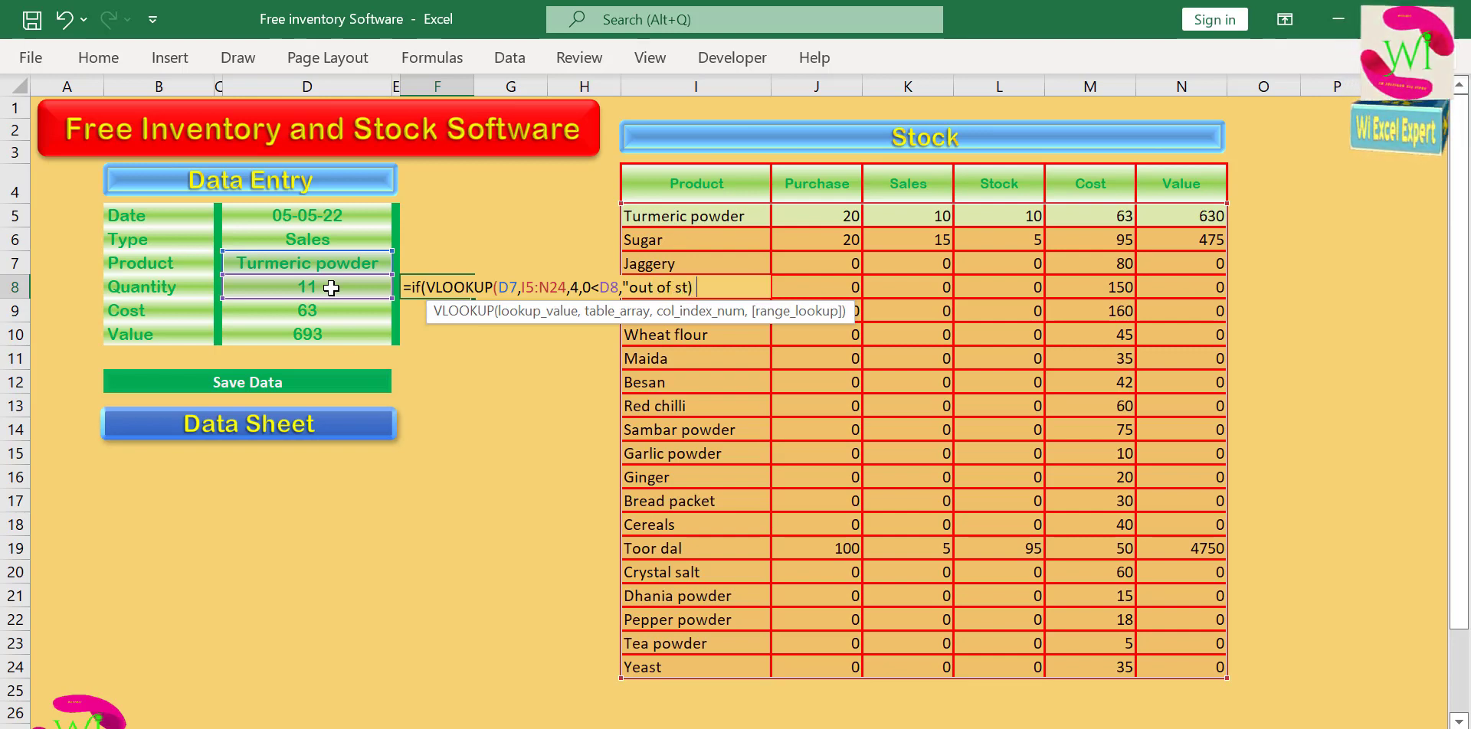
type("ock\"")
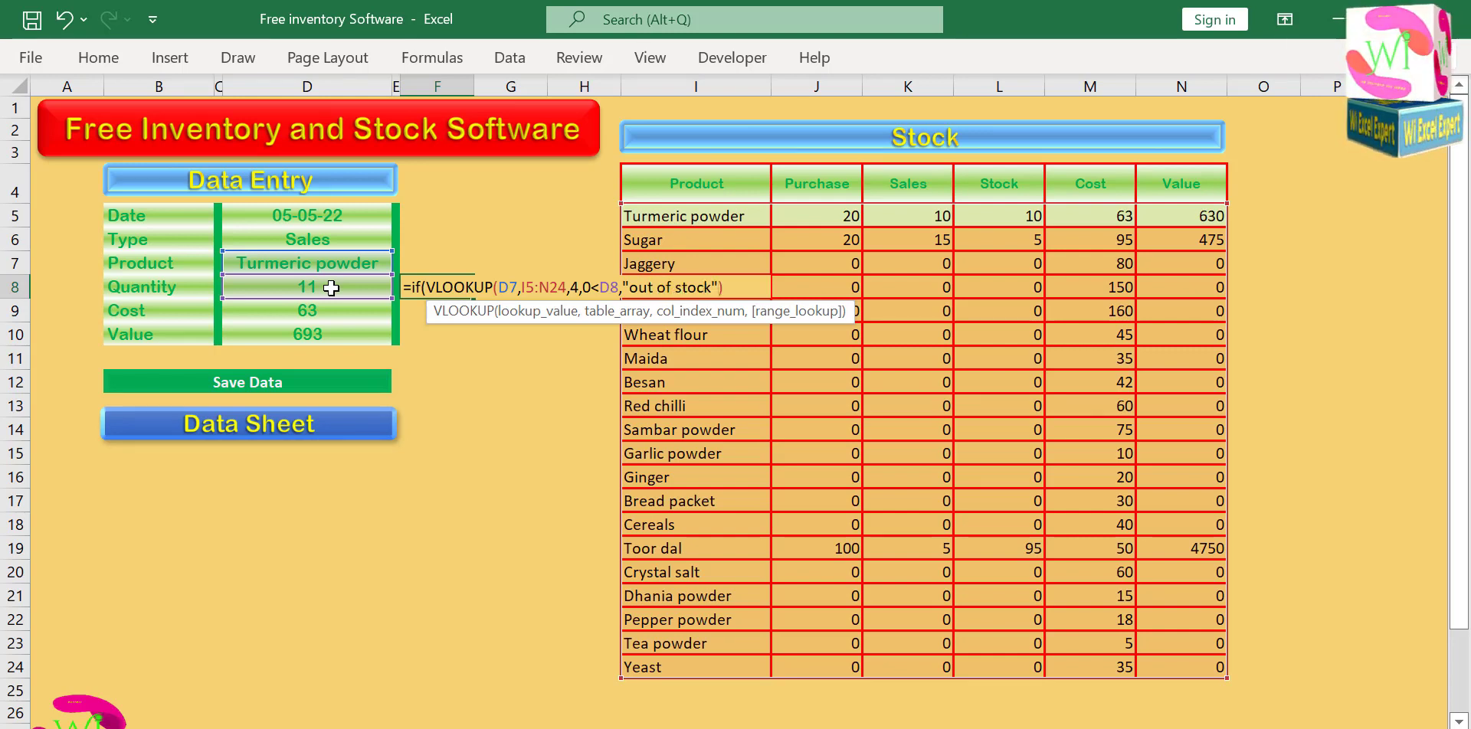
type(",")
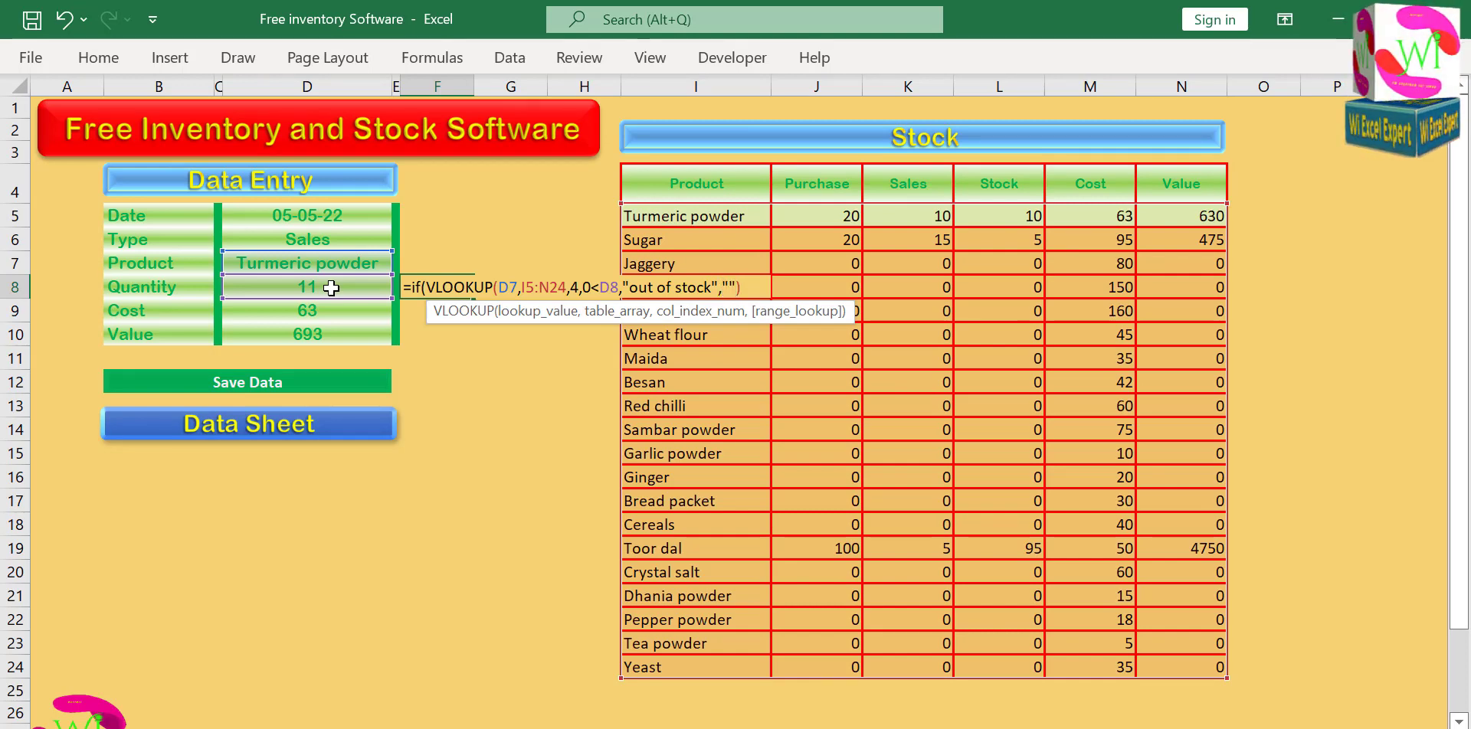
key("Return")
key("Return")
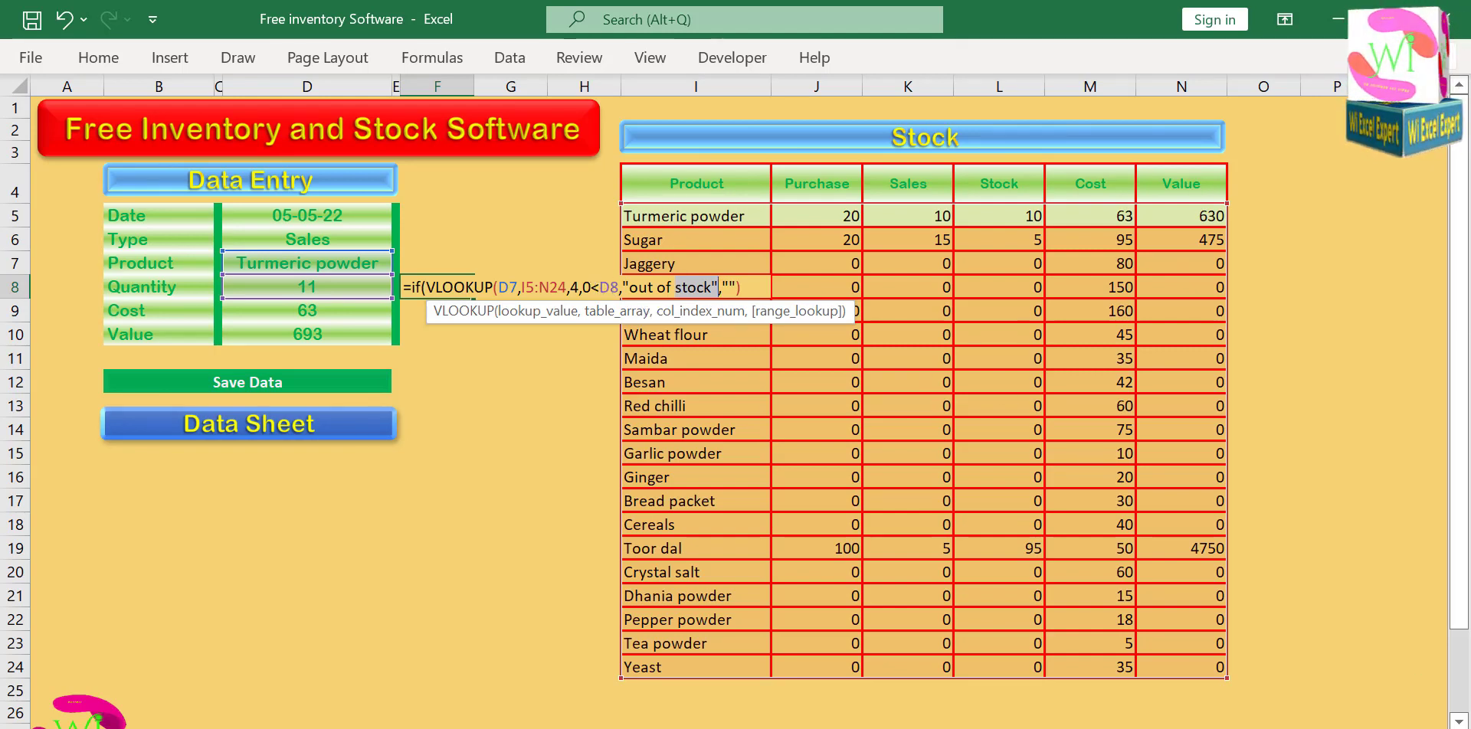
key("Return")
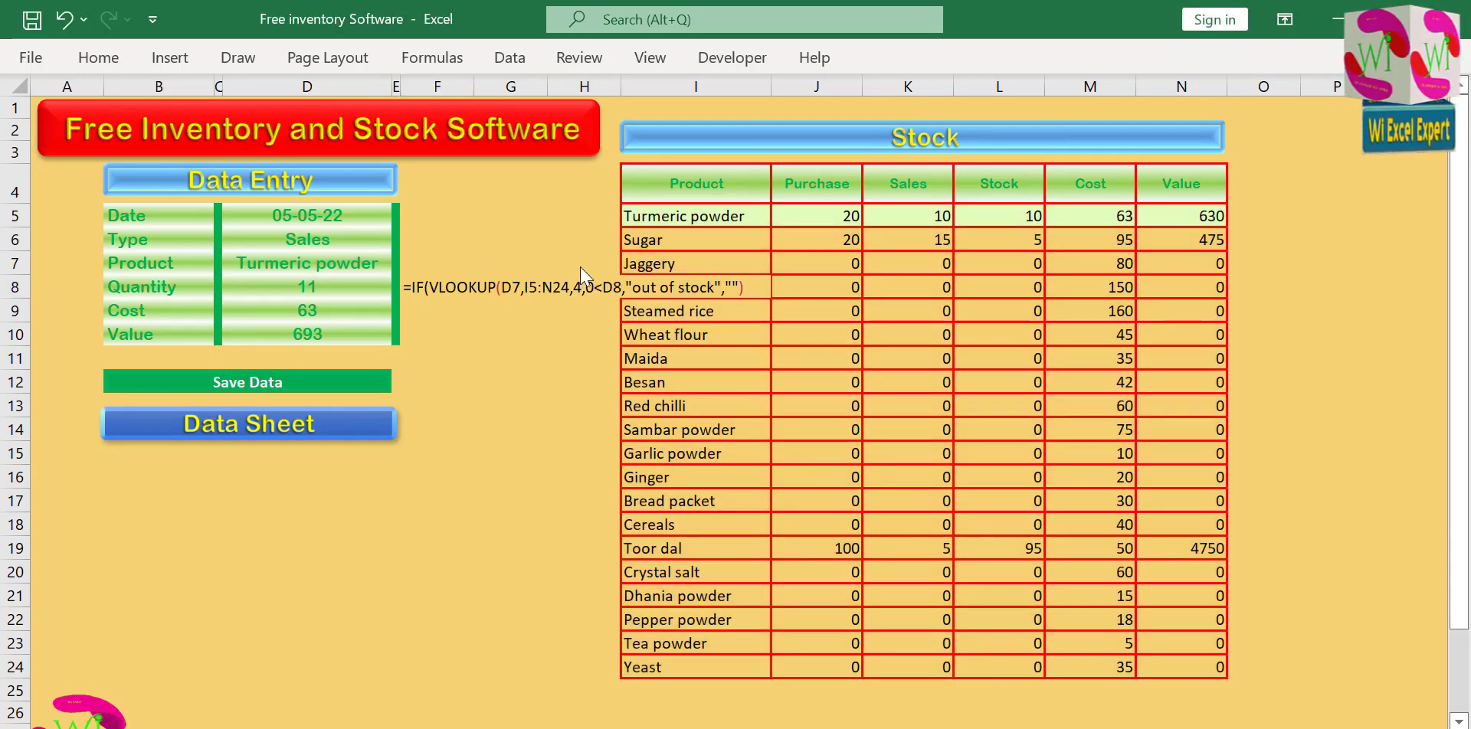
Correct the F8 formula by closing the VLOOKUP parenthesis before the less-than sign, and enter it.
double_click(590, 287)
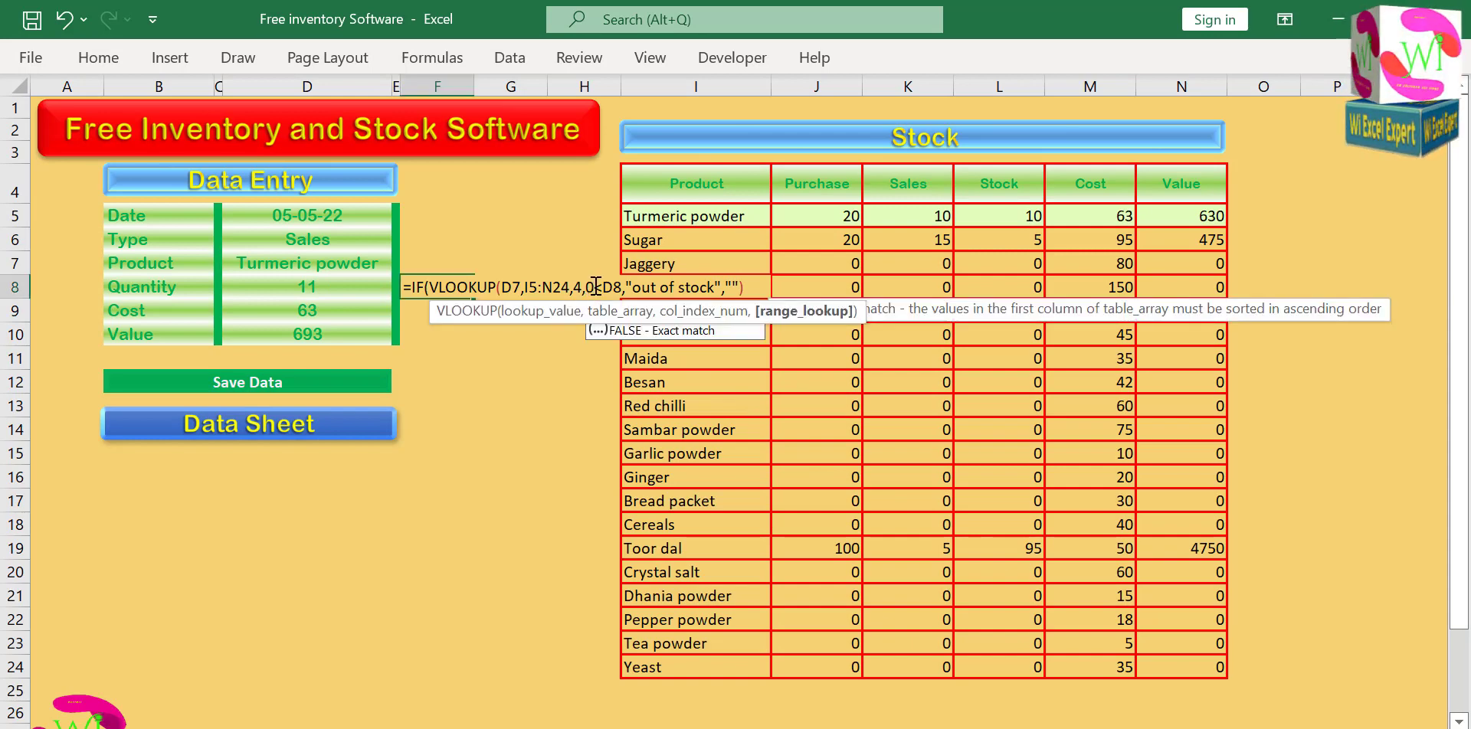
type(")")
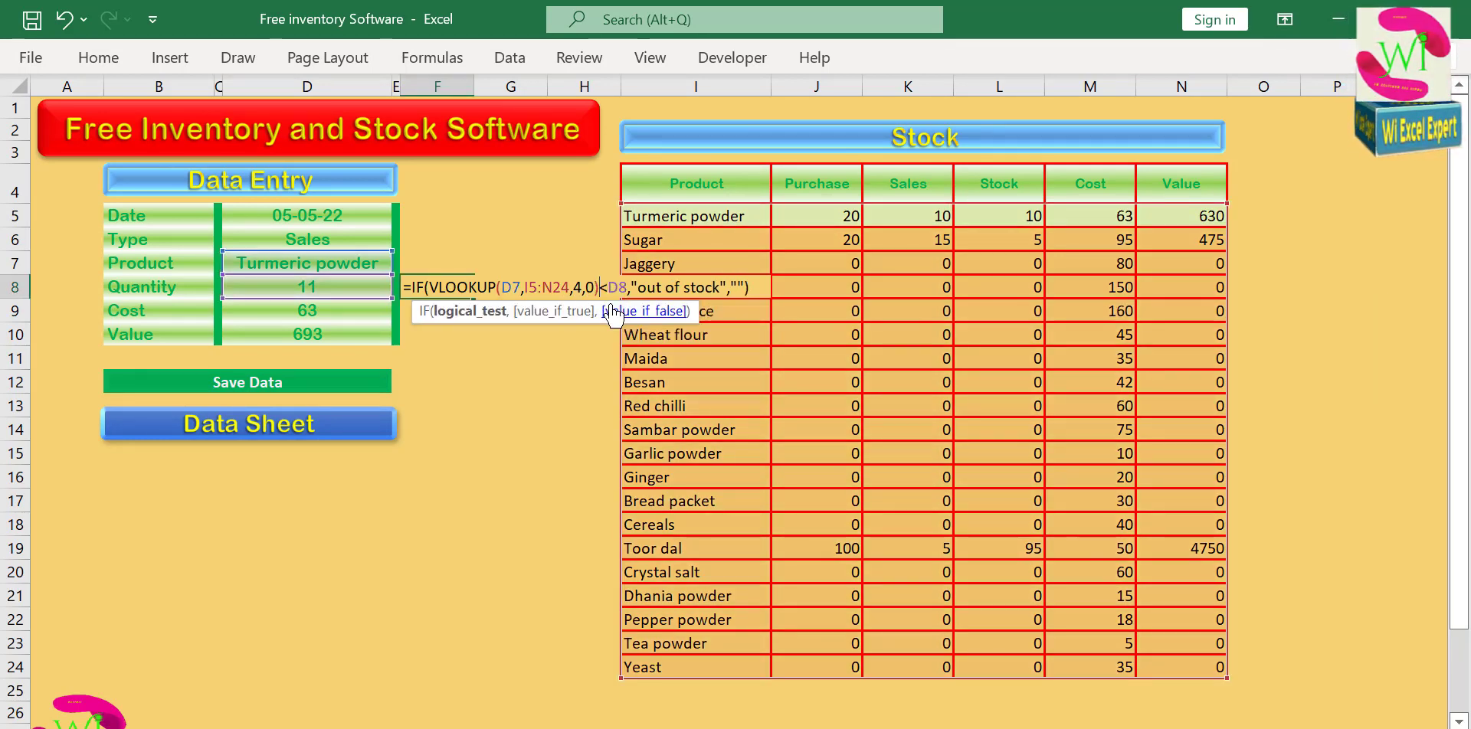
key("Return")
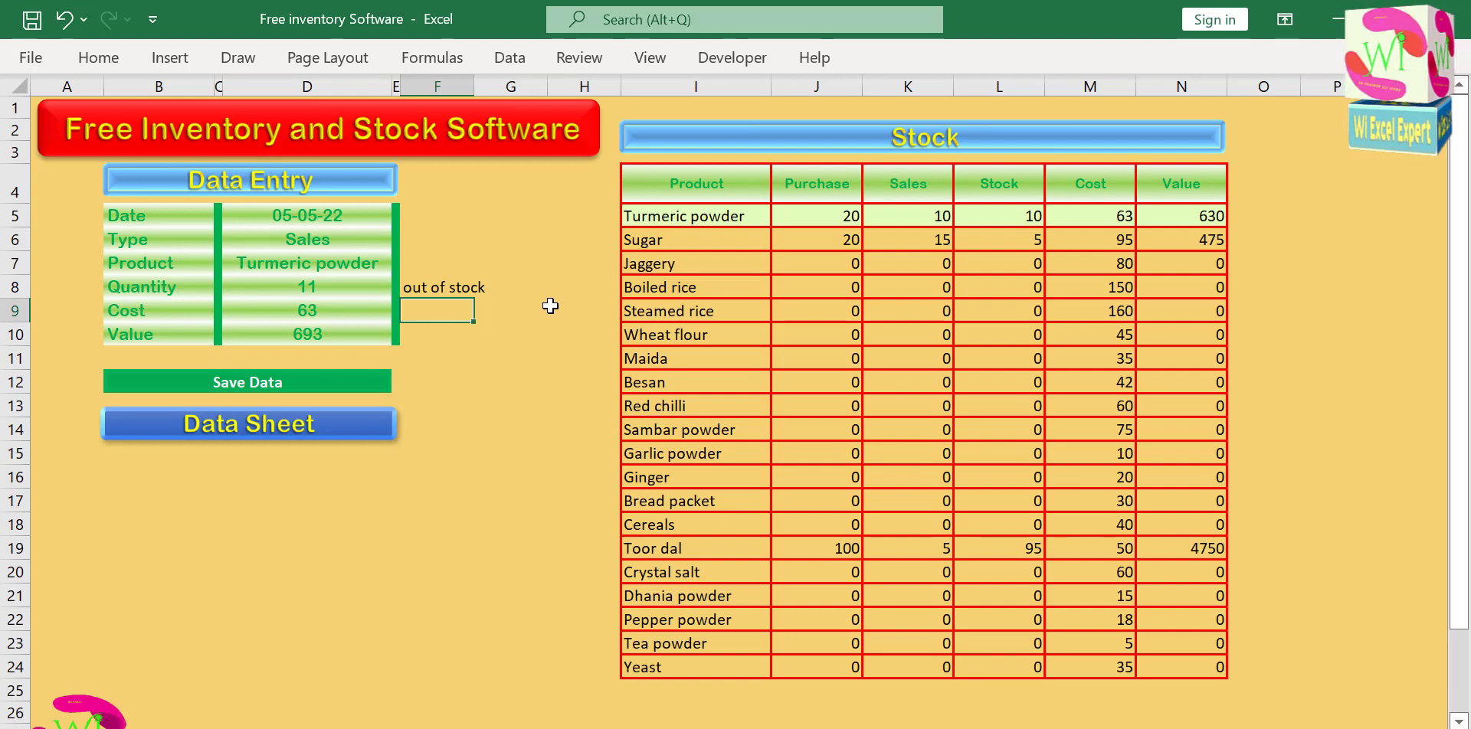
Test the out-of-stock check by setting the Turmeric powder sales quantity to 10, 5 and finally 15.
left_click(315, 281)
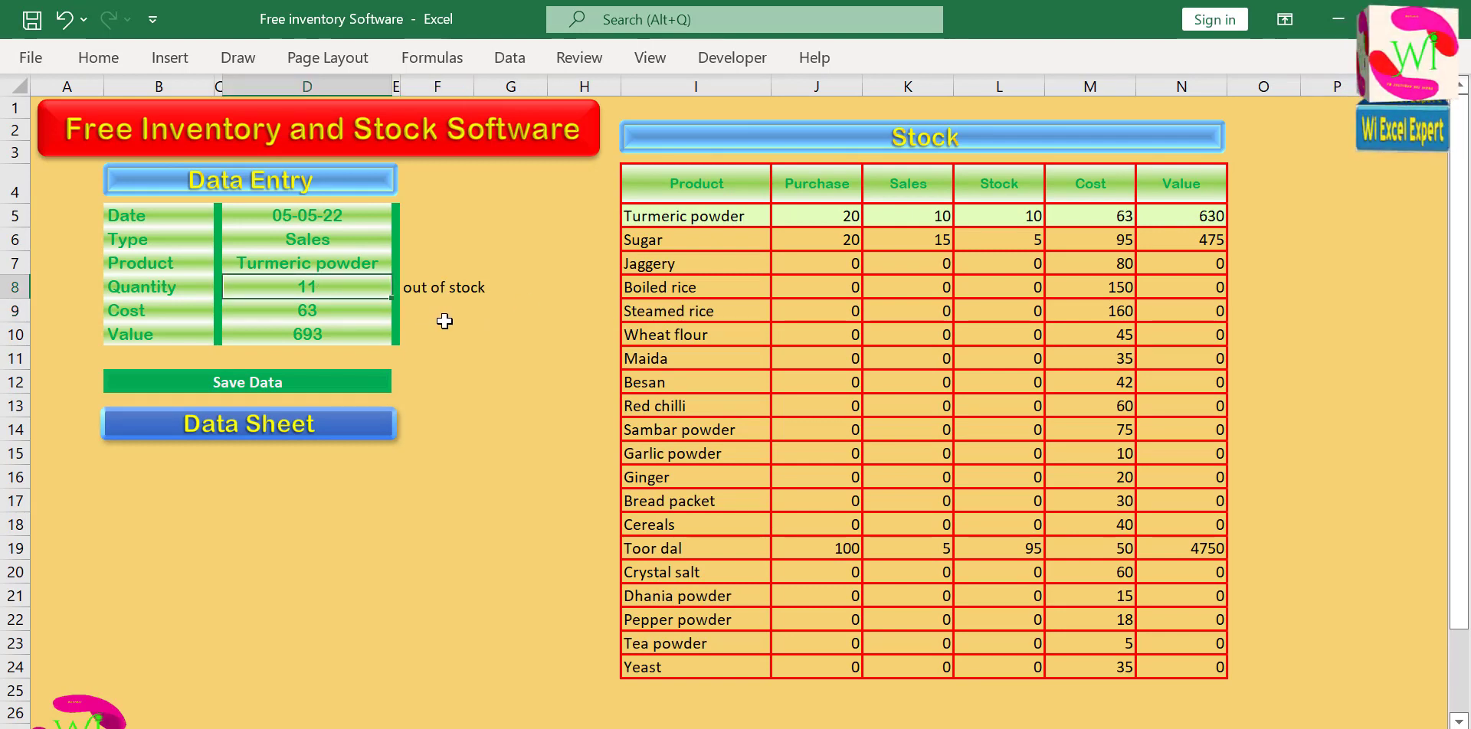
type("10")
key("Return")
key("Up")
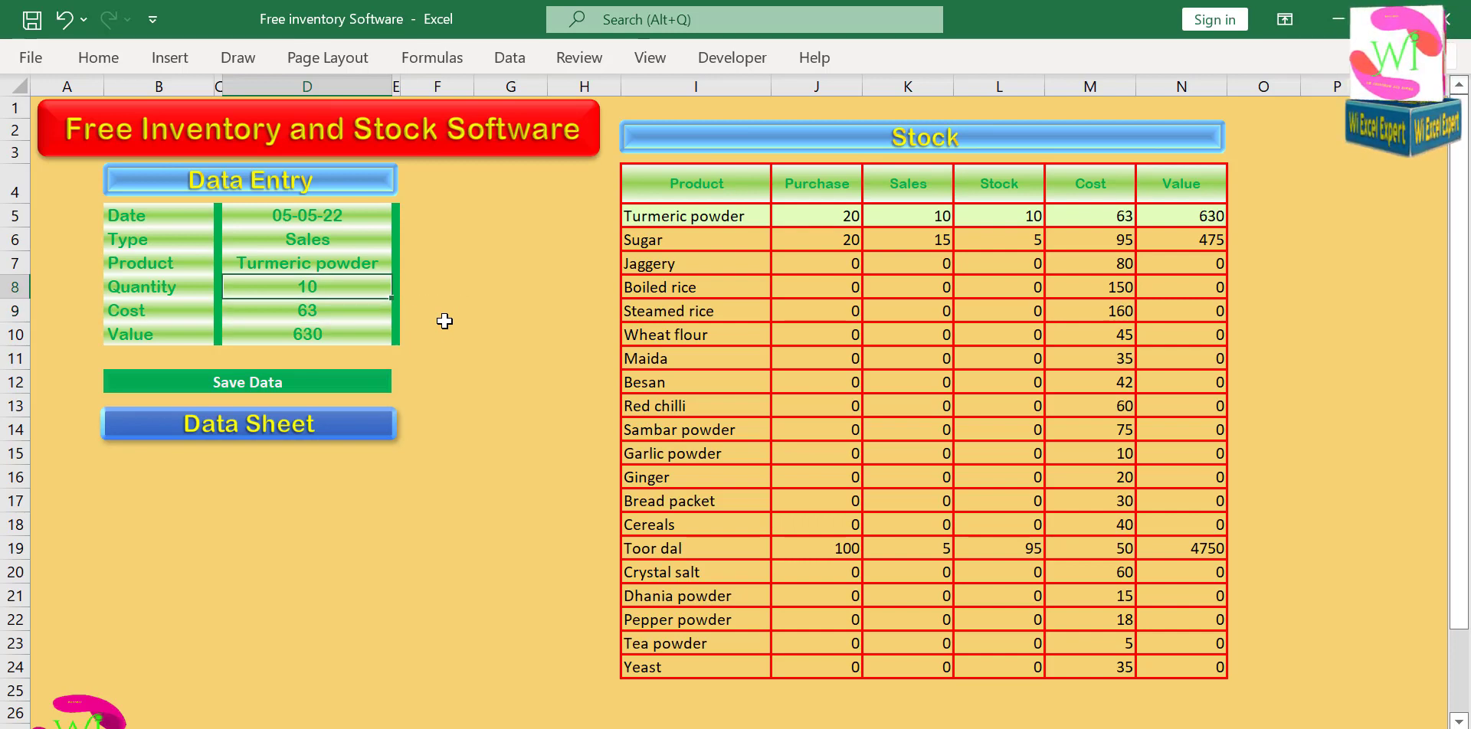
type("5")
key("Return")
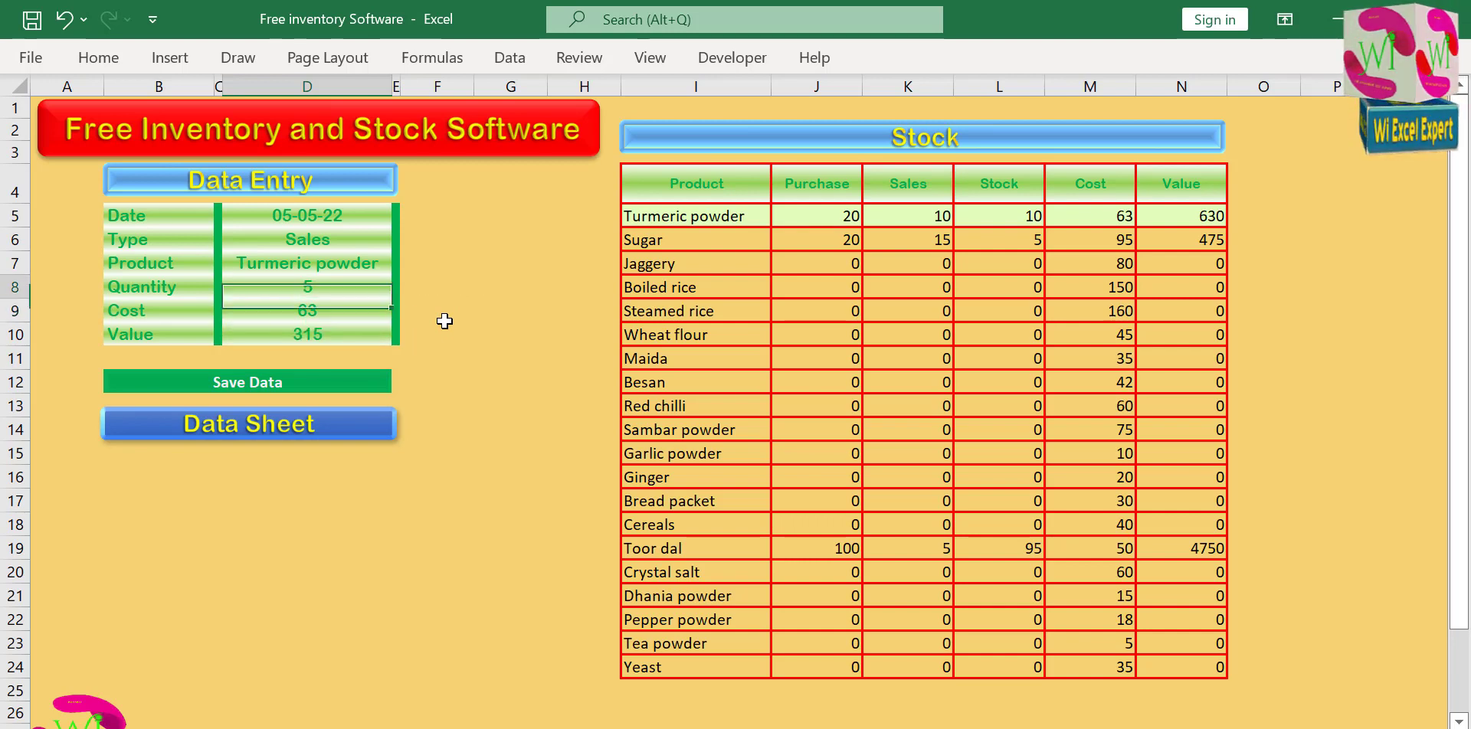
type("1")
key("Return")
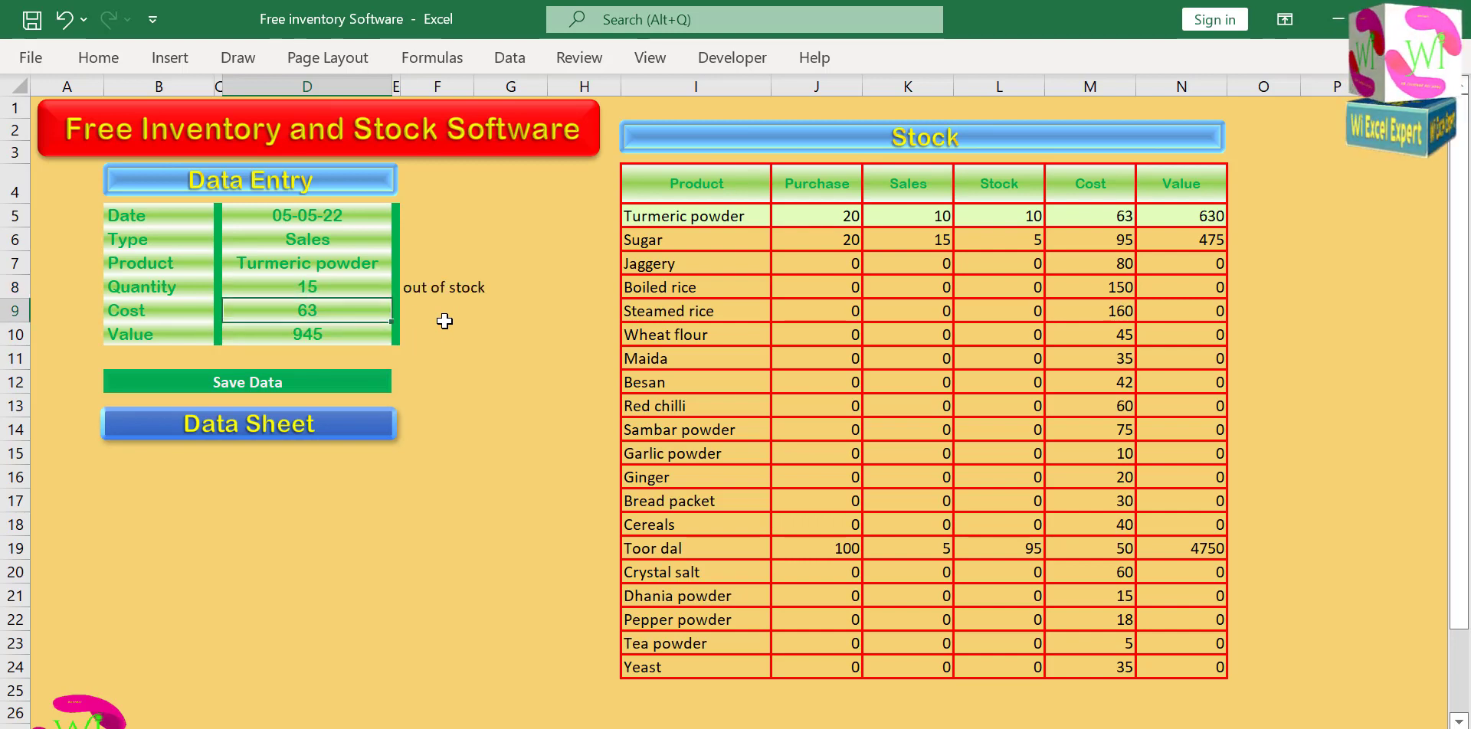
key("Up")
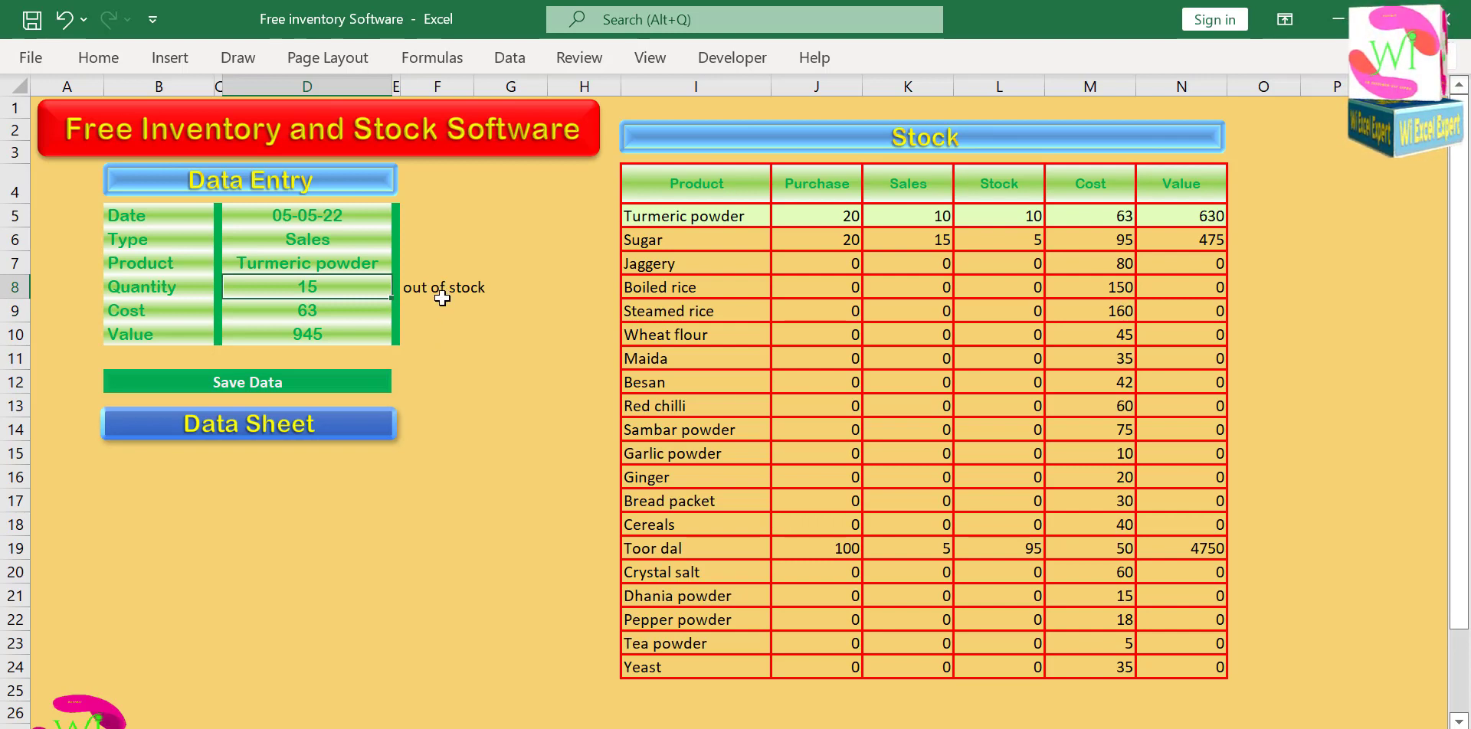
Test the out-of-stock check by switching the entry's product to Boiled rice and back to Turmeric powder.
left_click(351, 247)
left_click(360, 259)
left_click(401, 264)
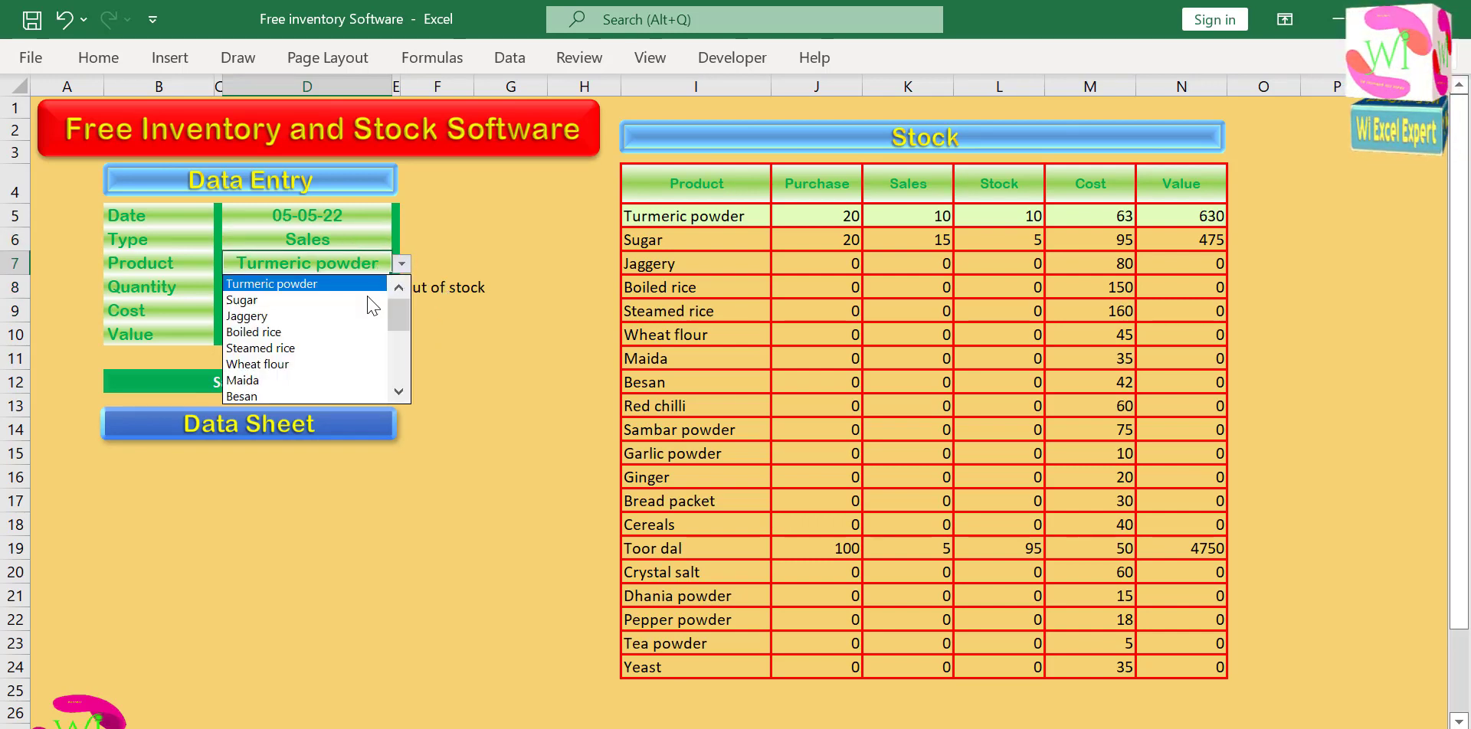
left_click(348, 328)
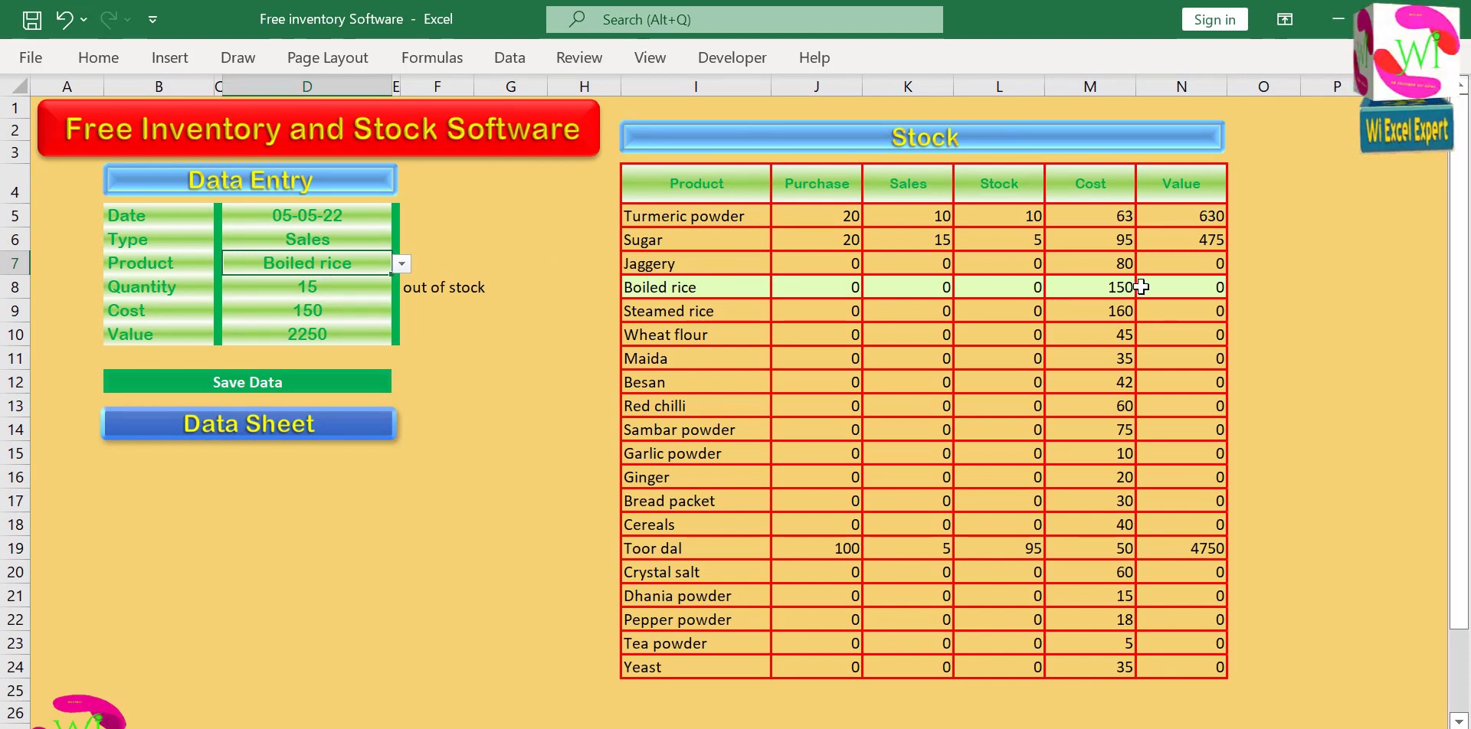
left_click(401, 264)
scroll(399, 282, "up", 1)
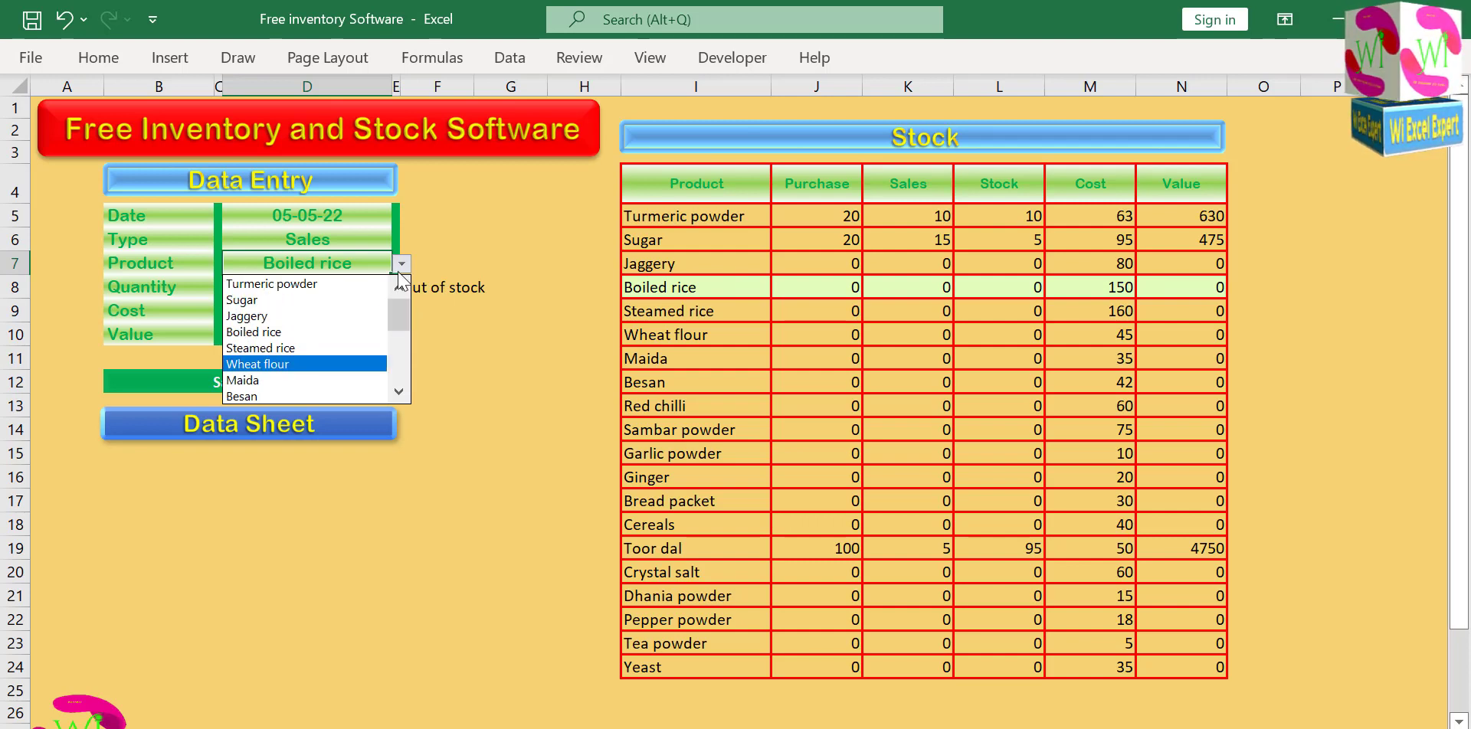
left_click(306, 283)
Set the Turmeric powder sales quantity to 10 and save the entry.
left_click(322, 287)
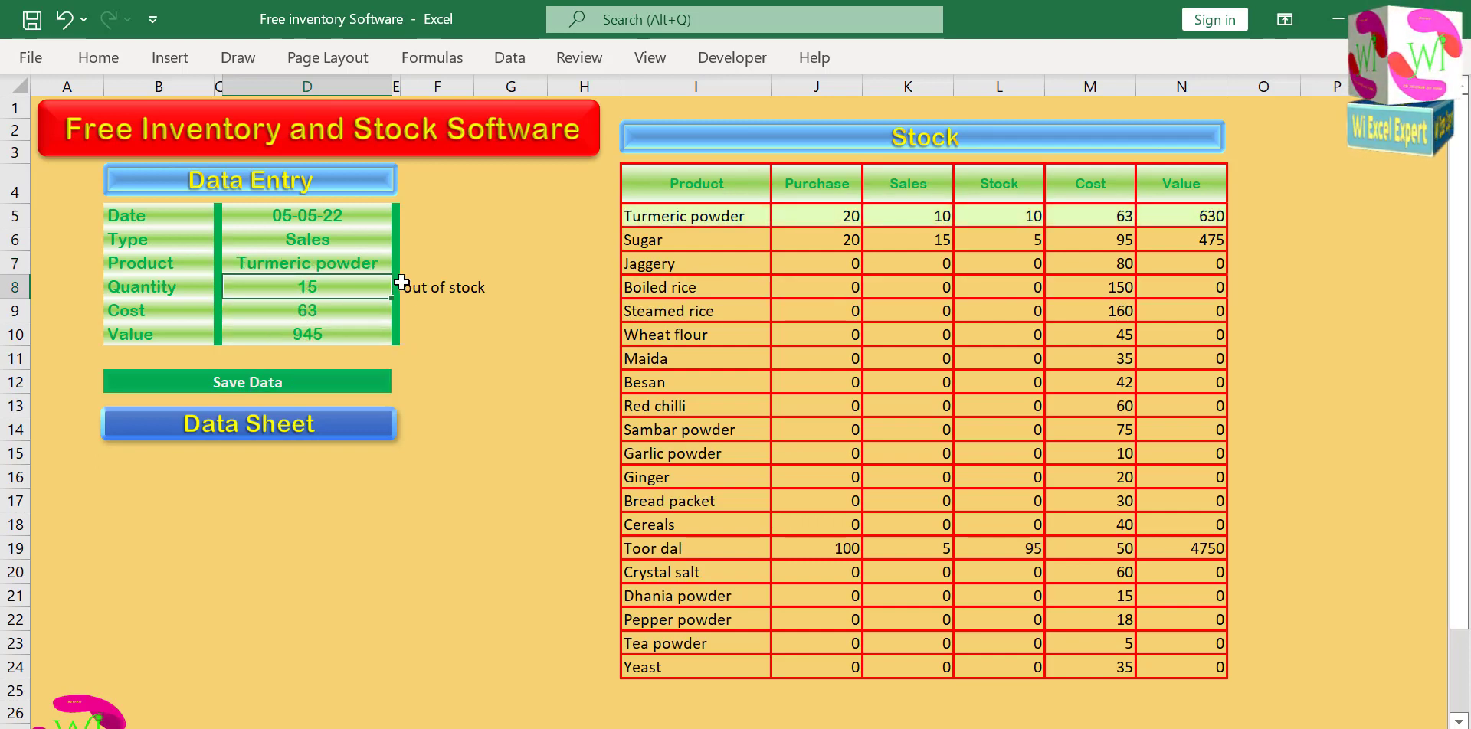
type("10")
left_click(418, 266)
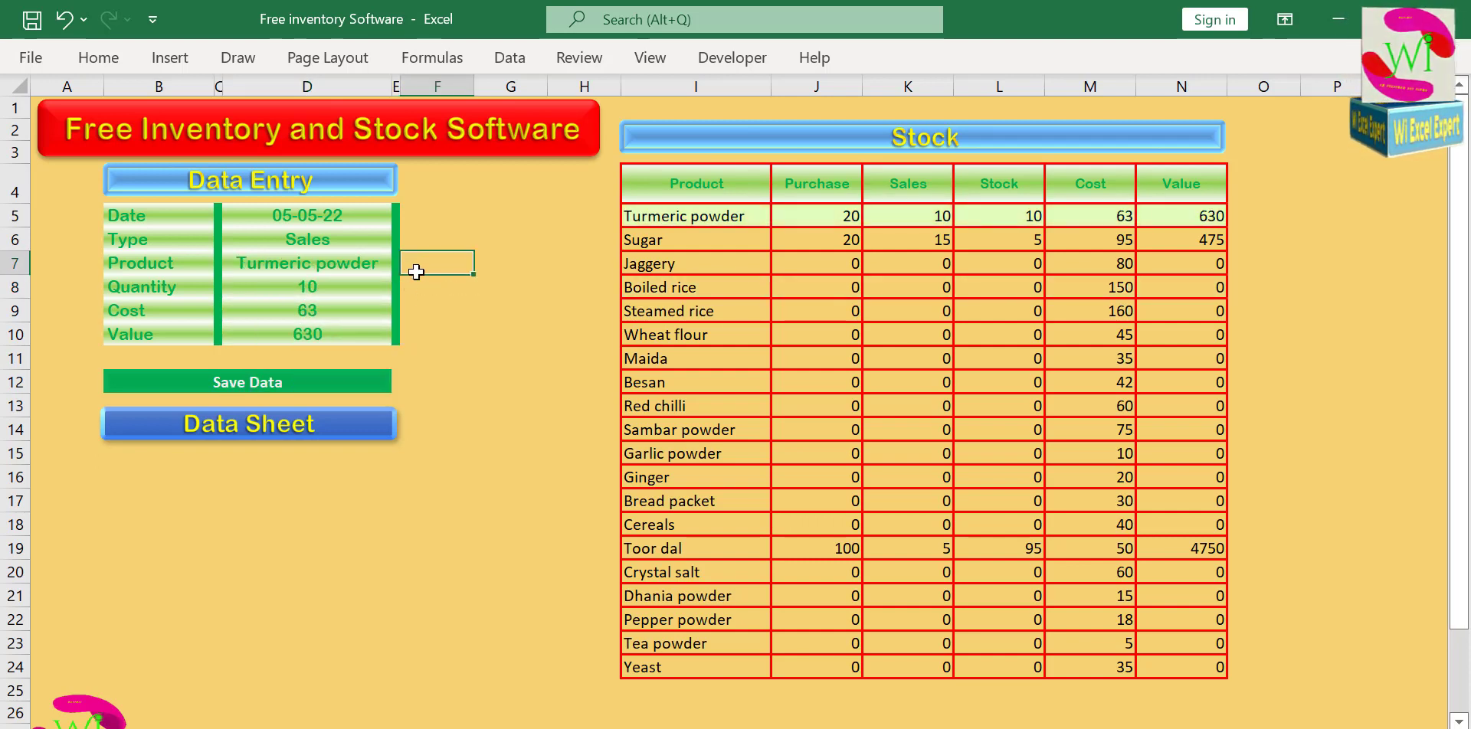
left_click(335, 291)
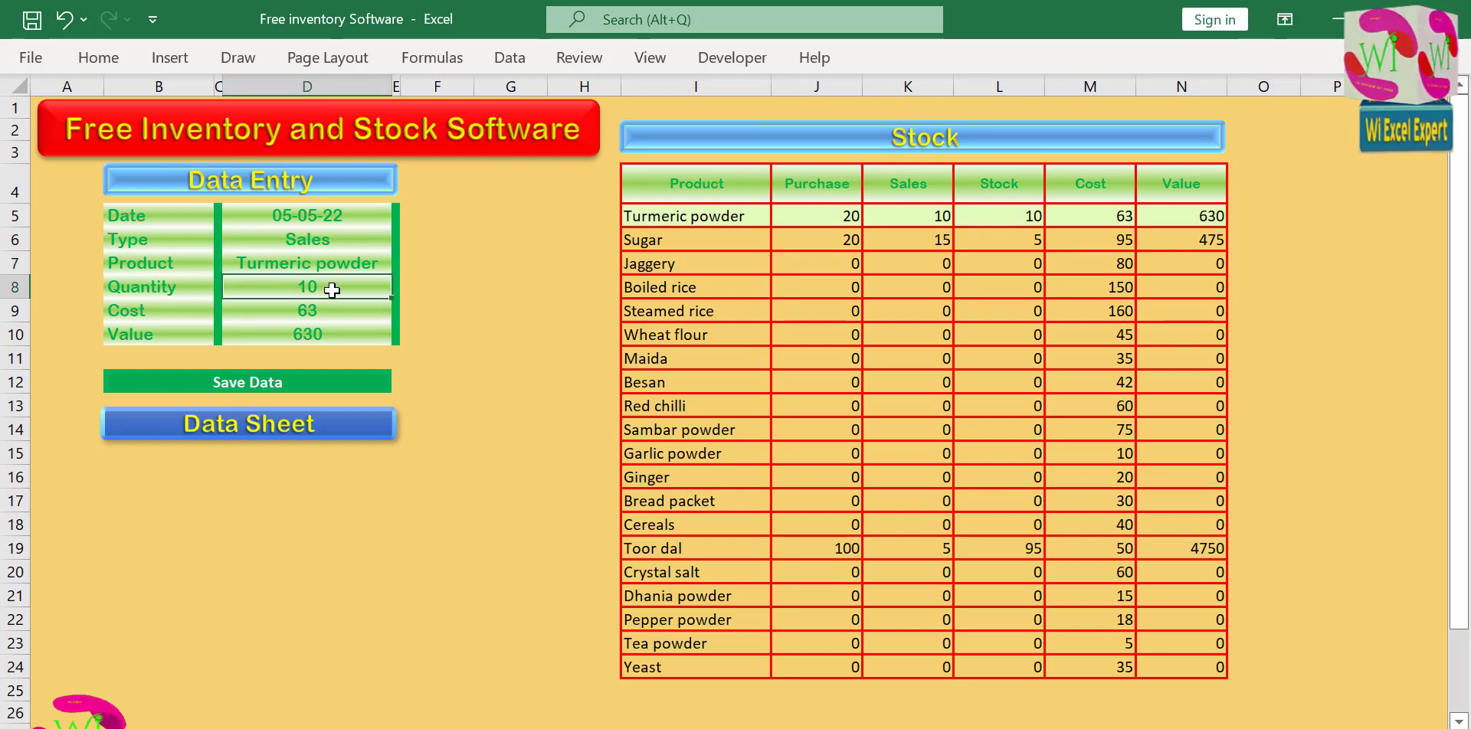
left_click(300, 383)
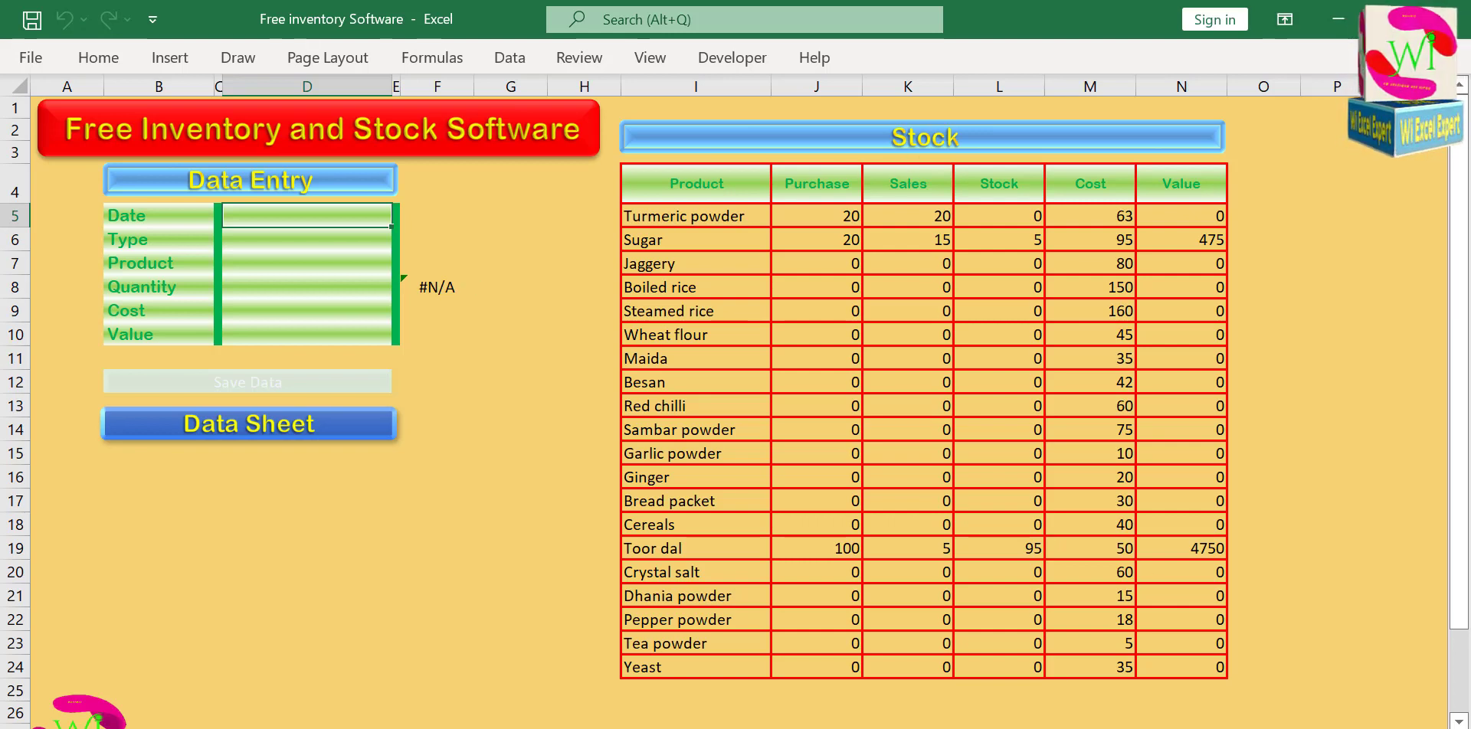
Start a new entry dated 05-05-22 and set its type to Purchase.
left_click(283, 216)
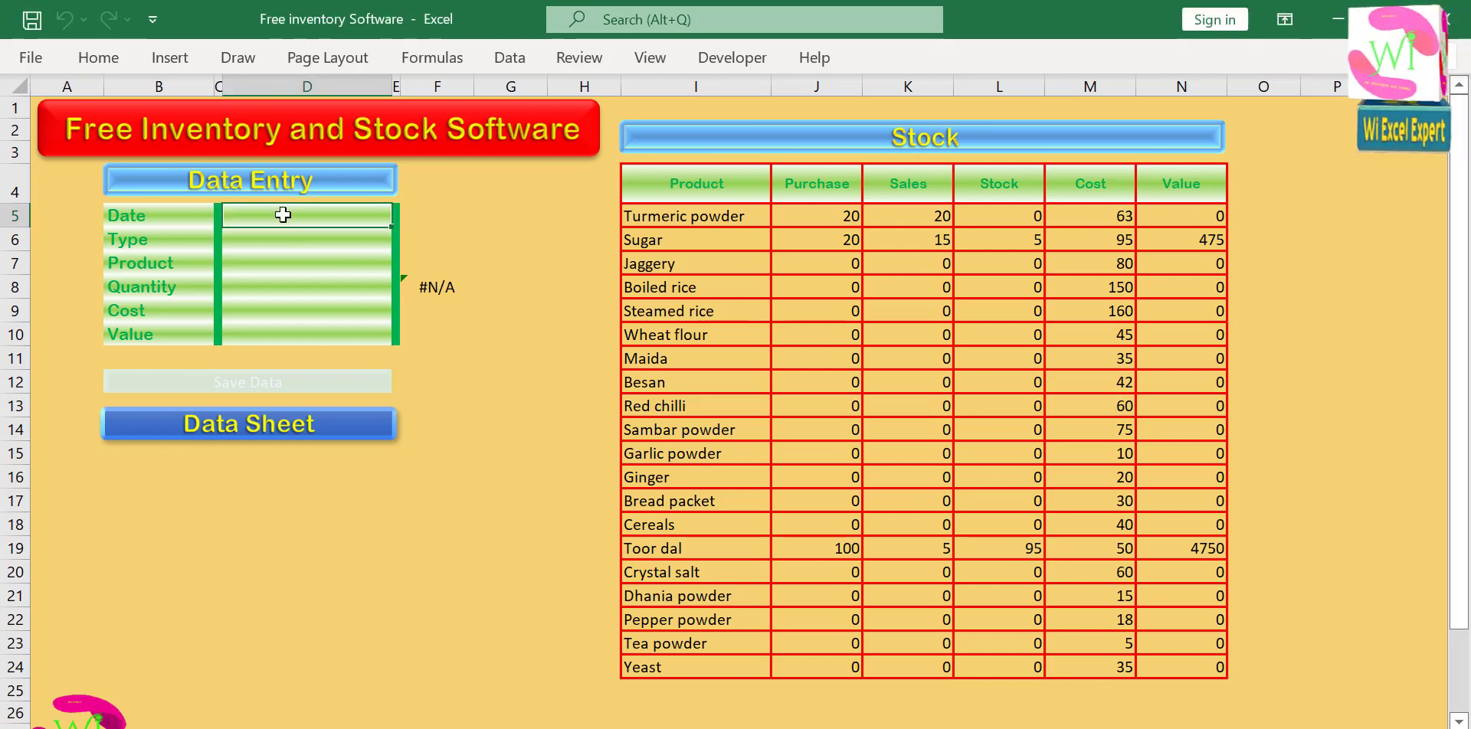
double_click(283, 215)
type("5-5-22")
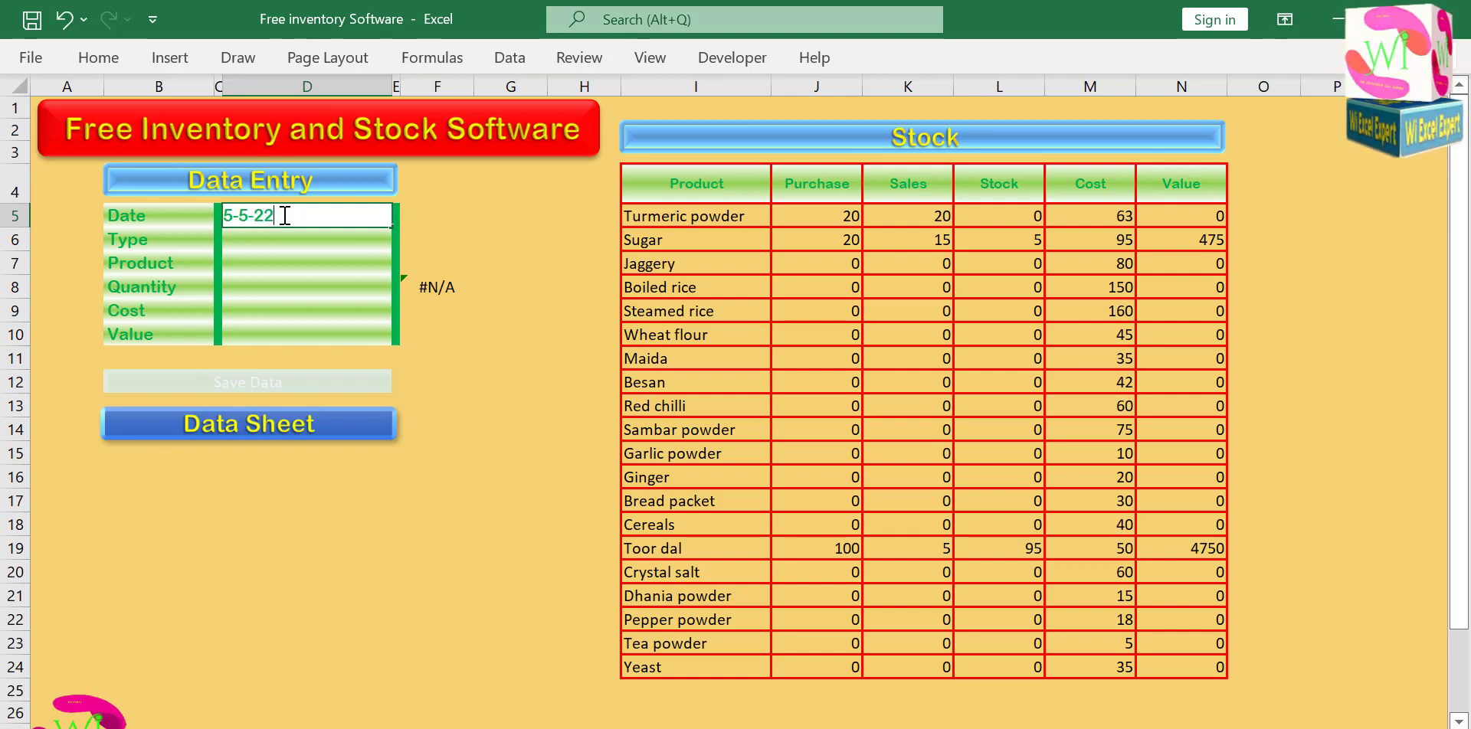
key("Return")
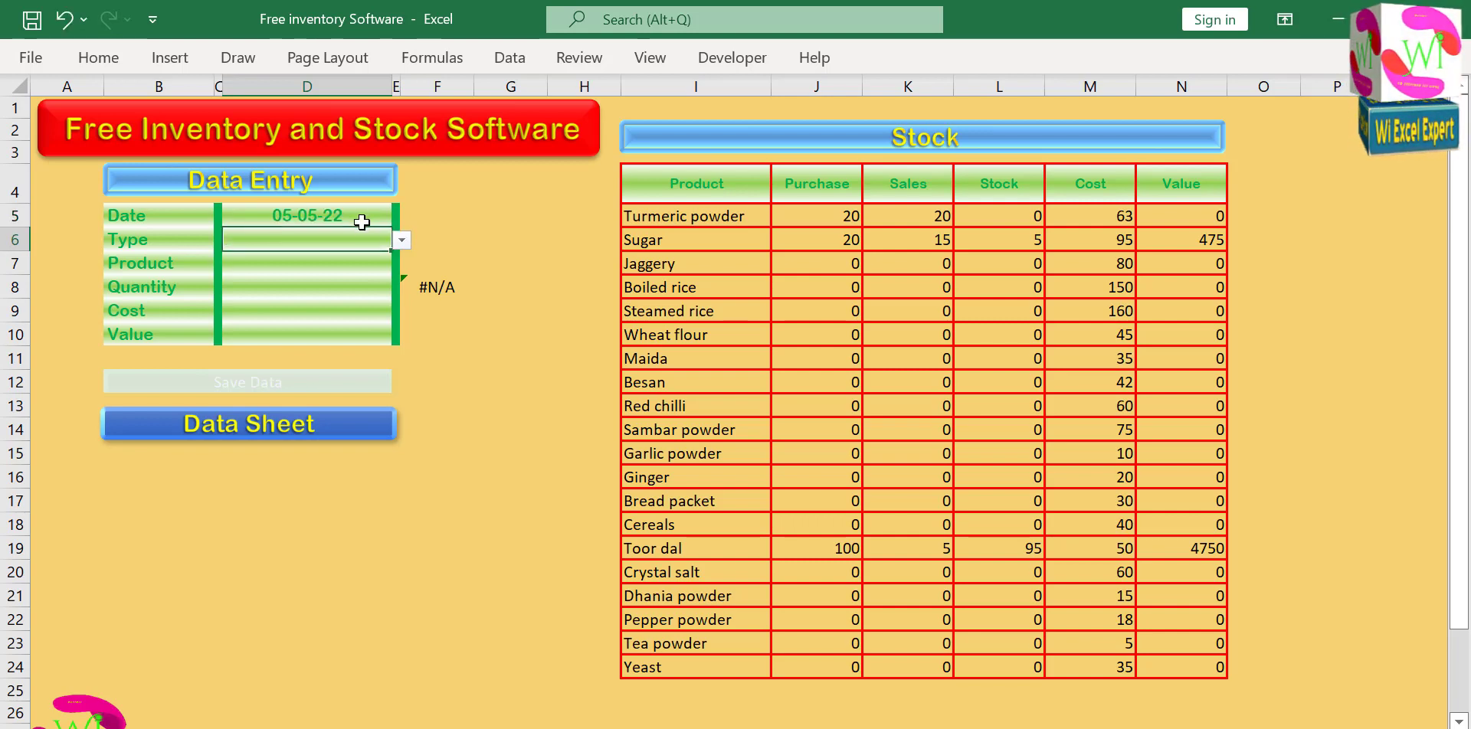
left_click(401, 240)
left_click(346, 275)
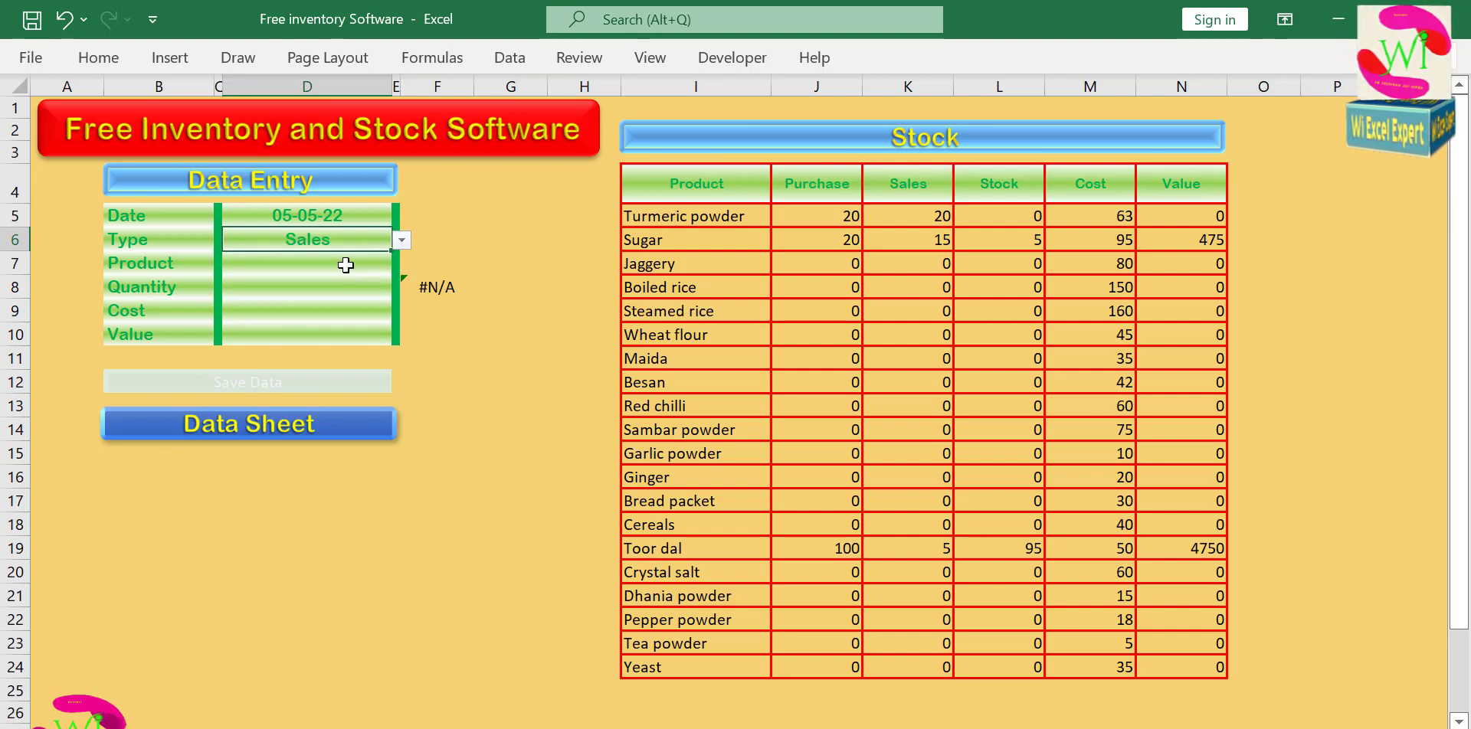
left_click(401, 242)
left_click(366, 272)
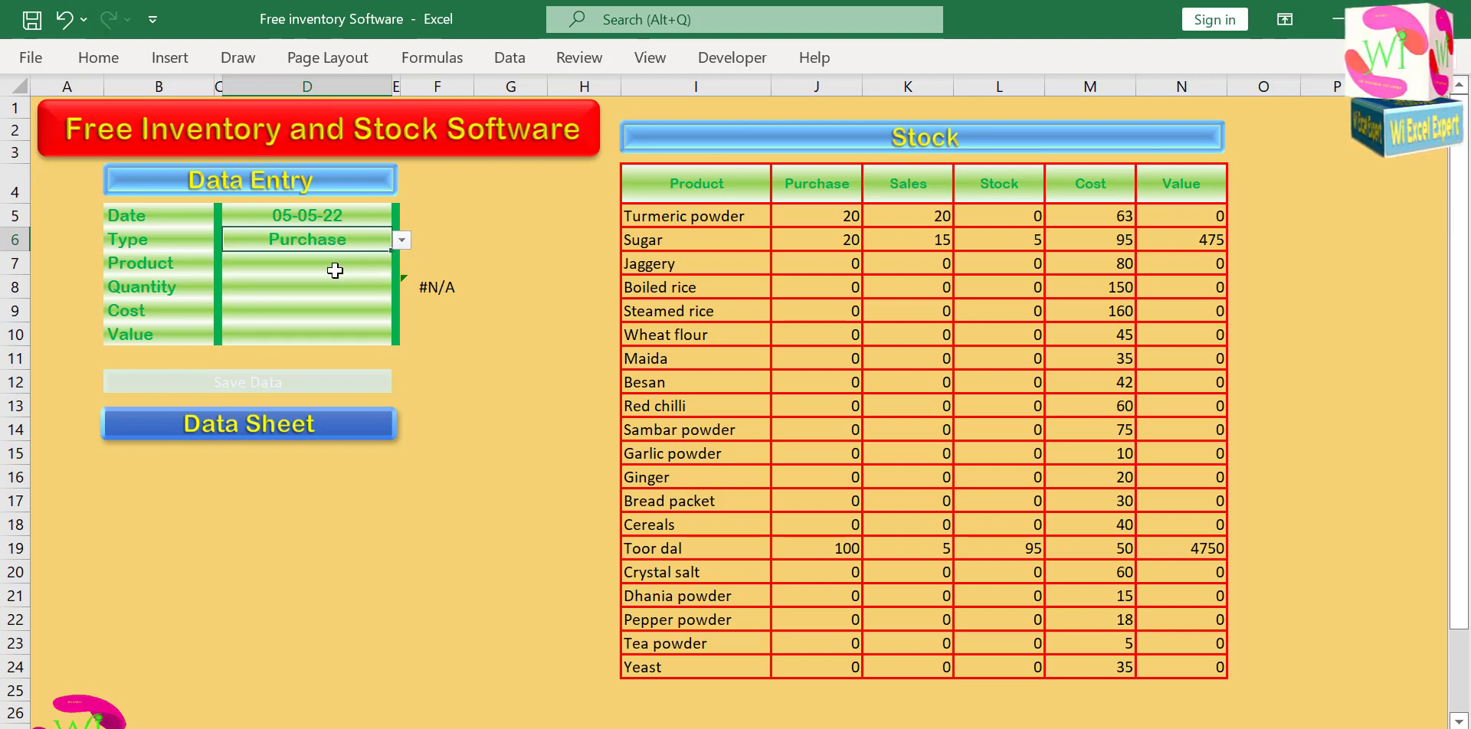
Choose Turmeric powder as the purchase entry's product and enter a quantity of 14.
left_click(335, 270)
left_click(401, 264)
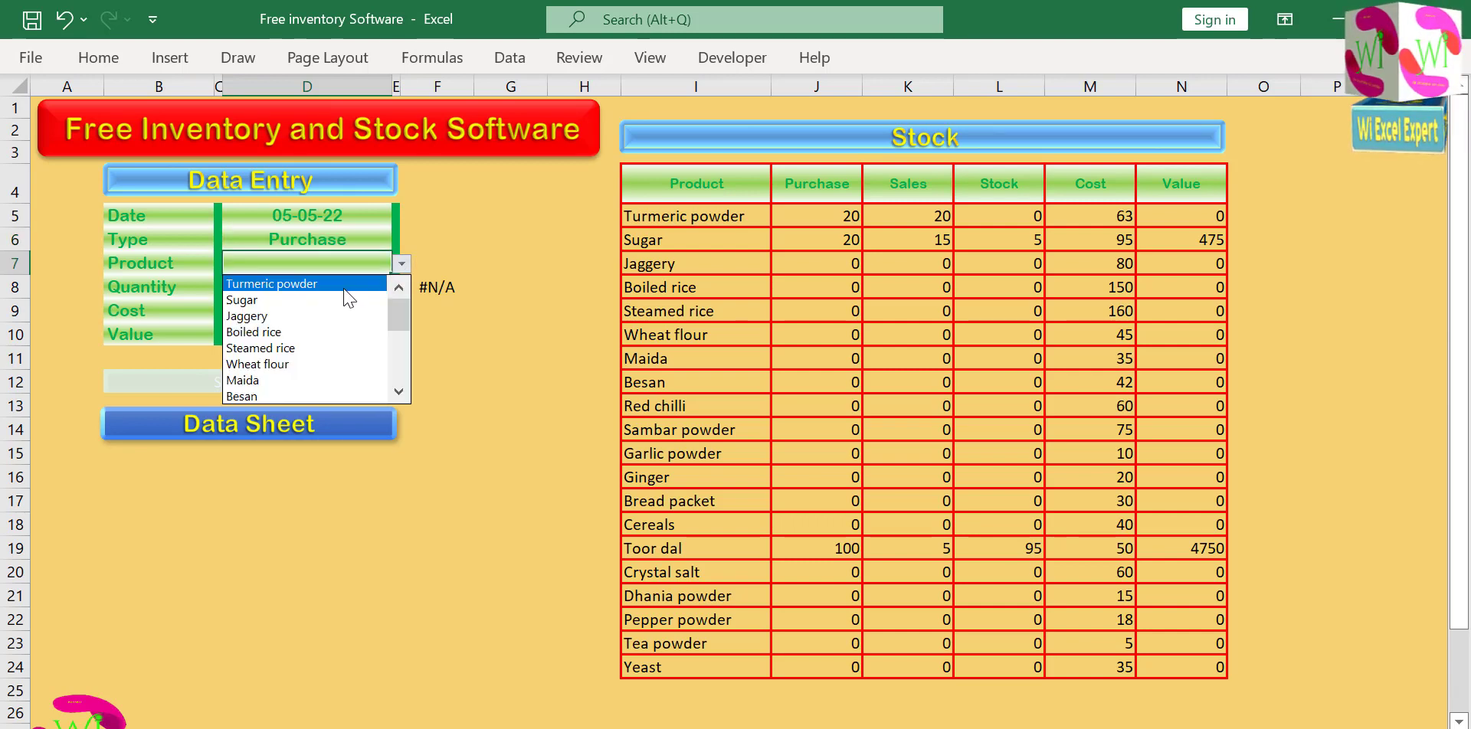
left_click(346, 282)
left_click(331, 290)
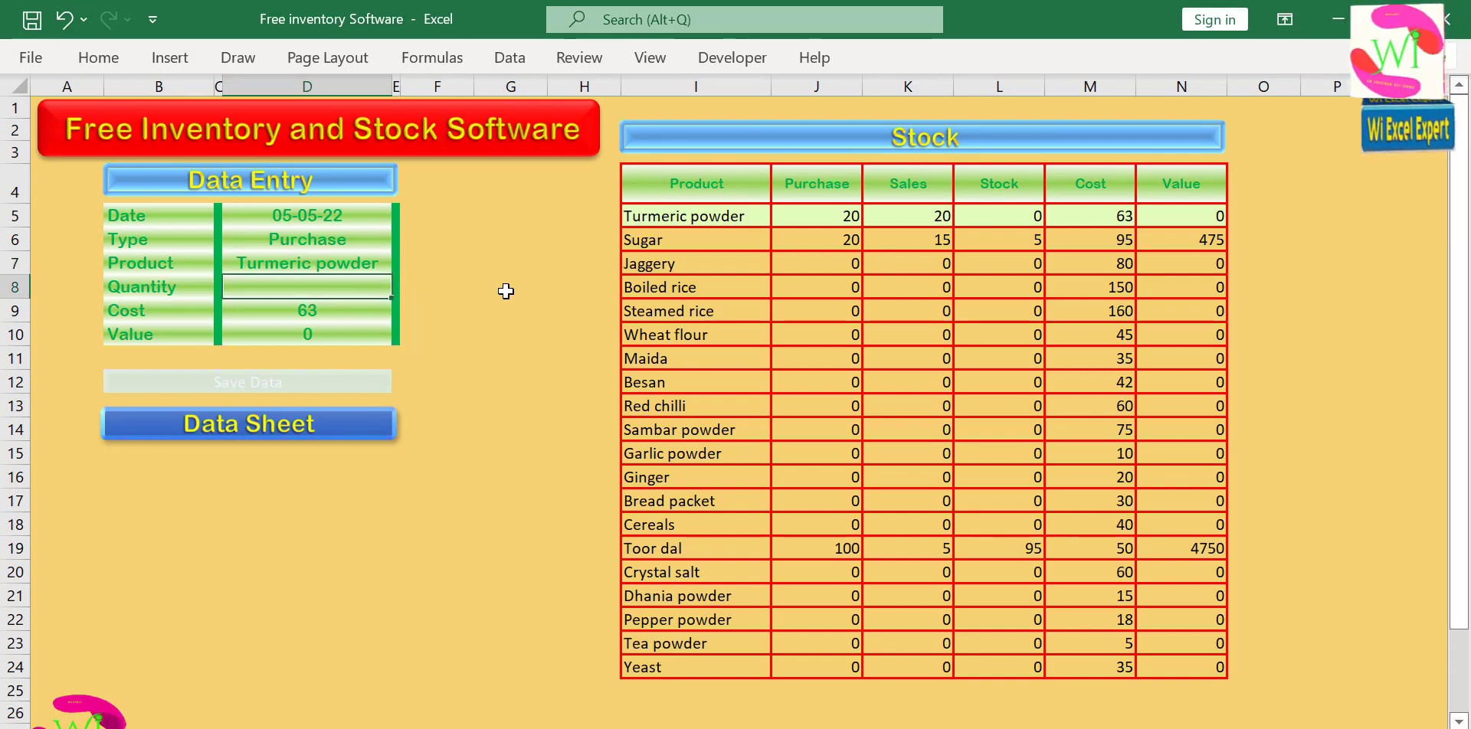
type("14")
key("Return")
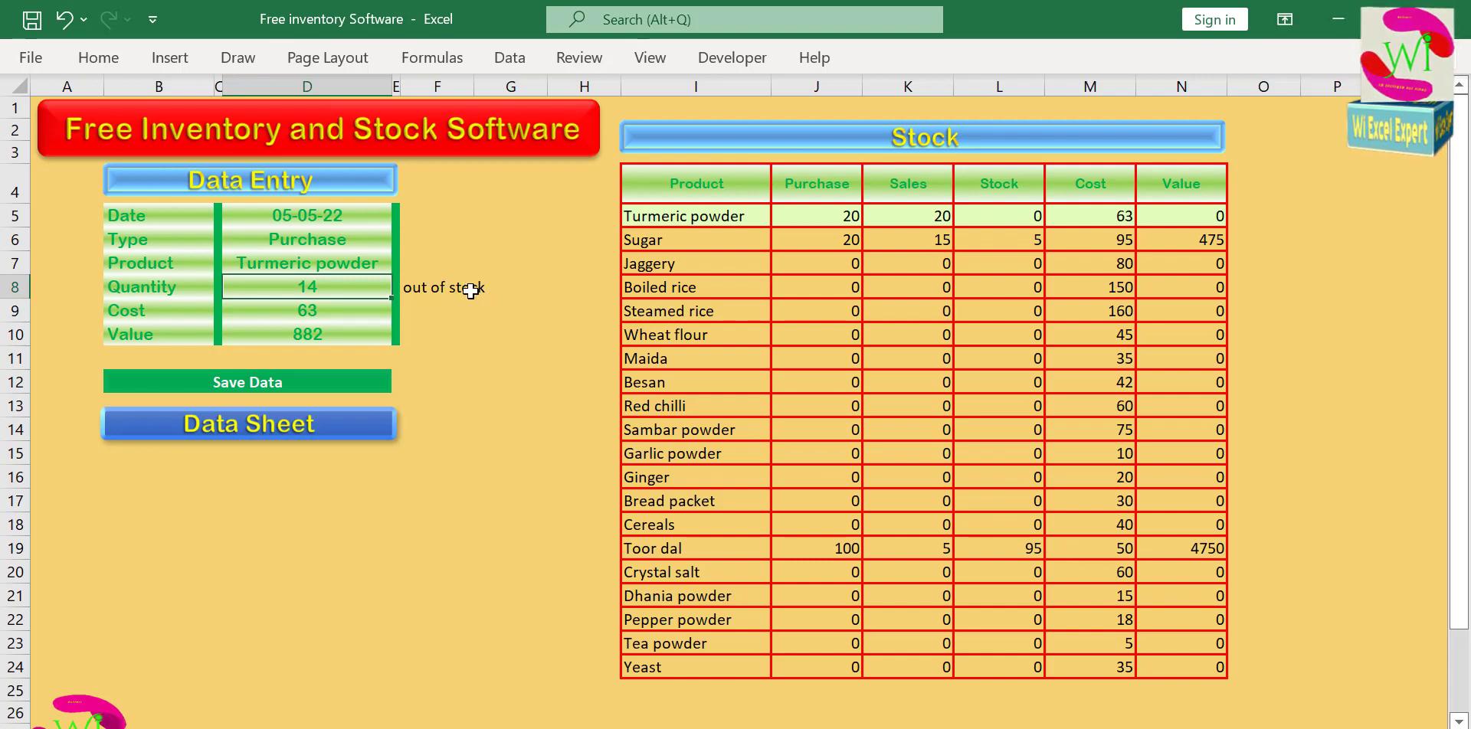
Insert an outer IF before the existing IF in the F8 formula, referencing type cell D6 in its logical test.
double_click(470, 290)
left_click(414, 290)
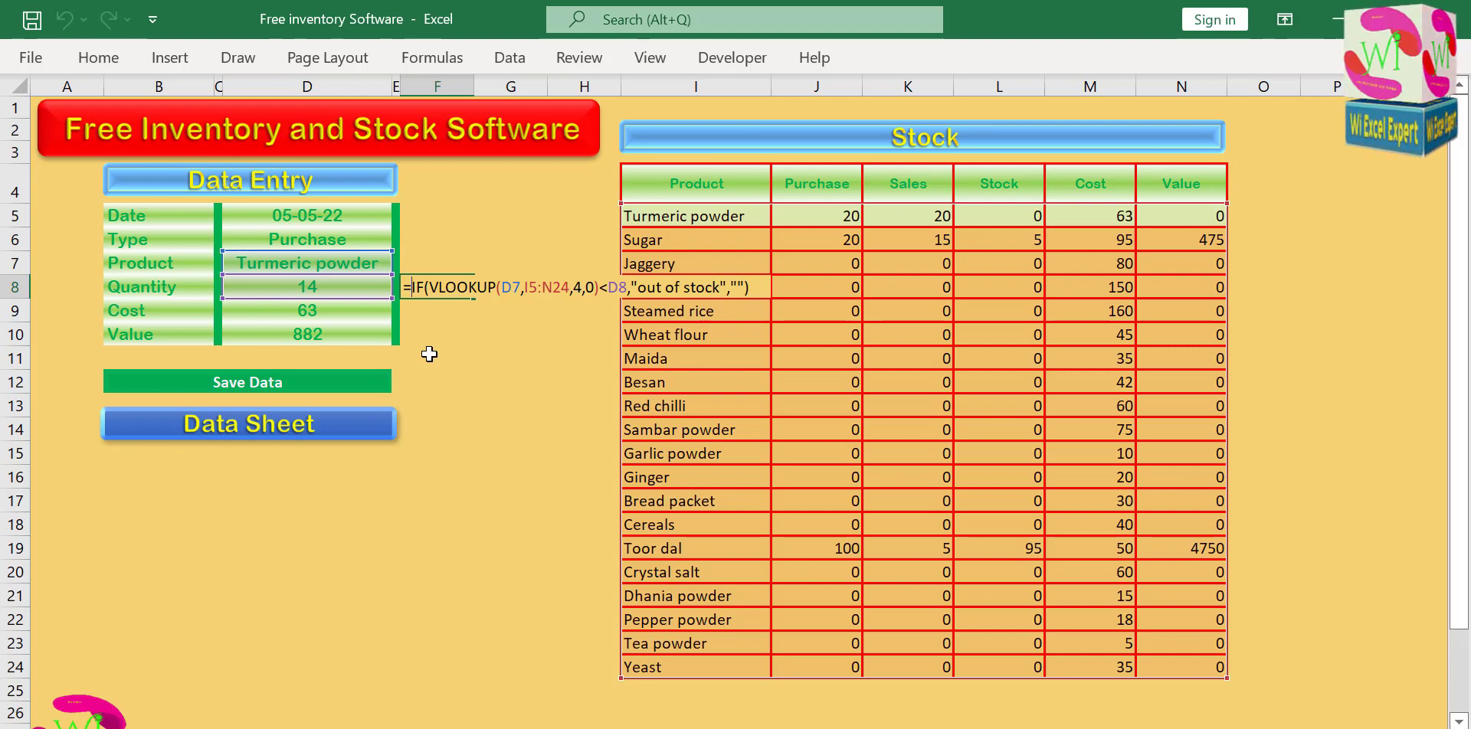
type("if")
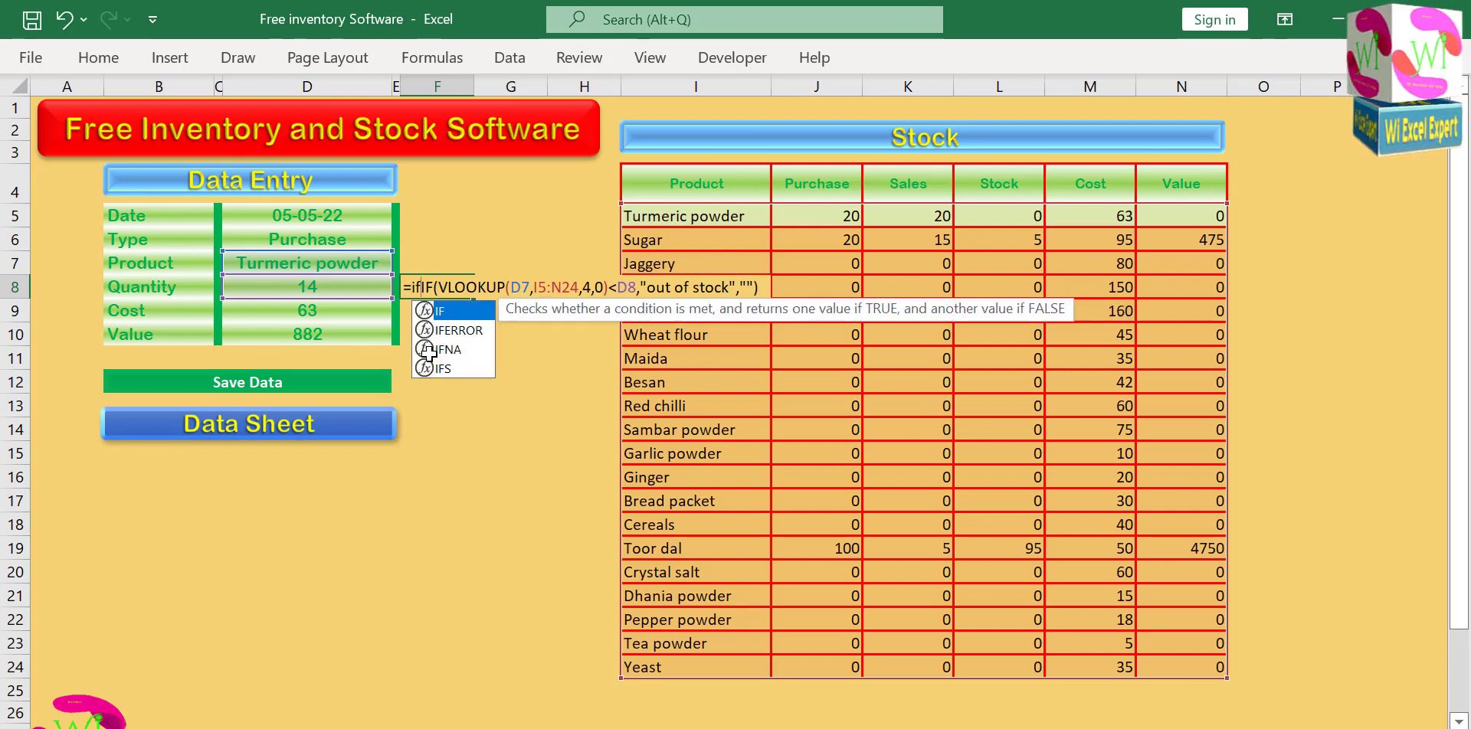
double_click(455, 313)
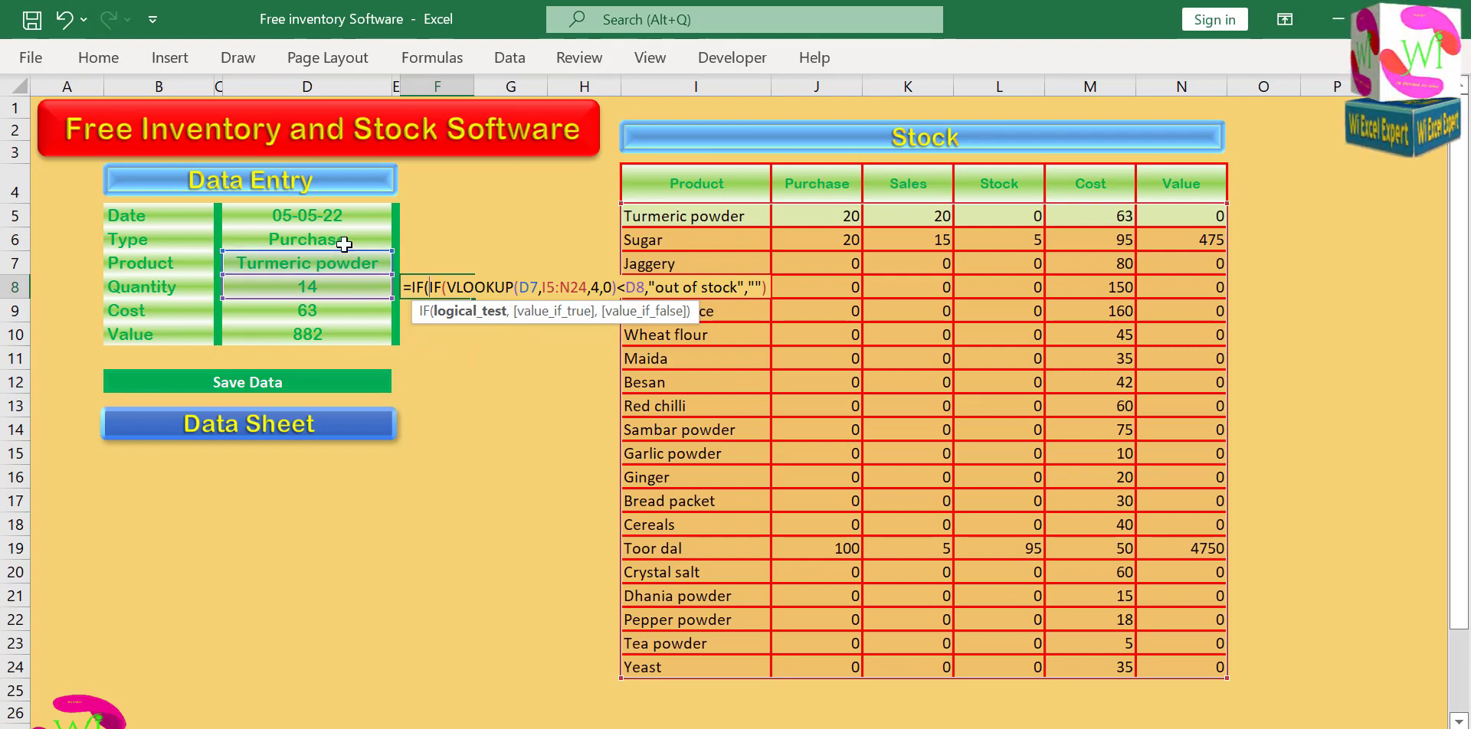
left_click(344, 242)
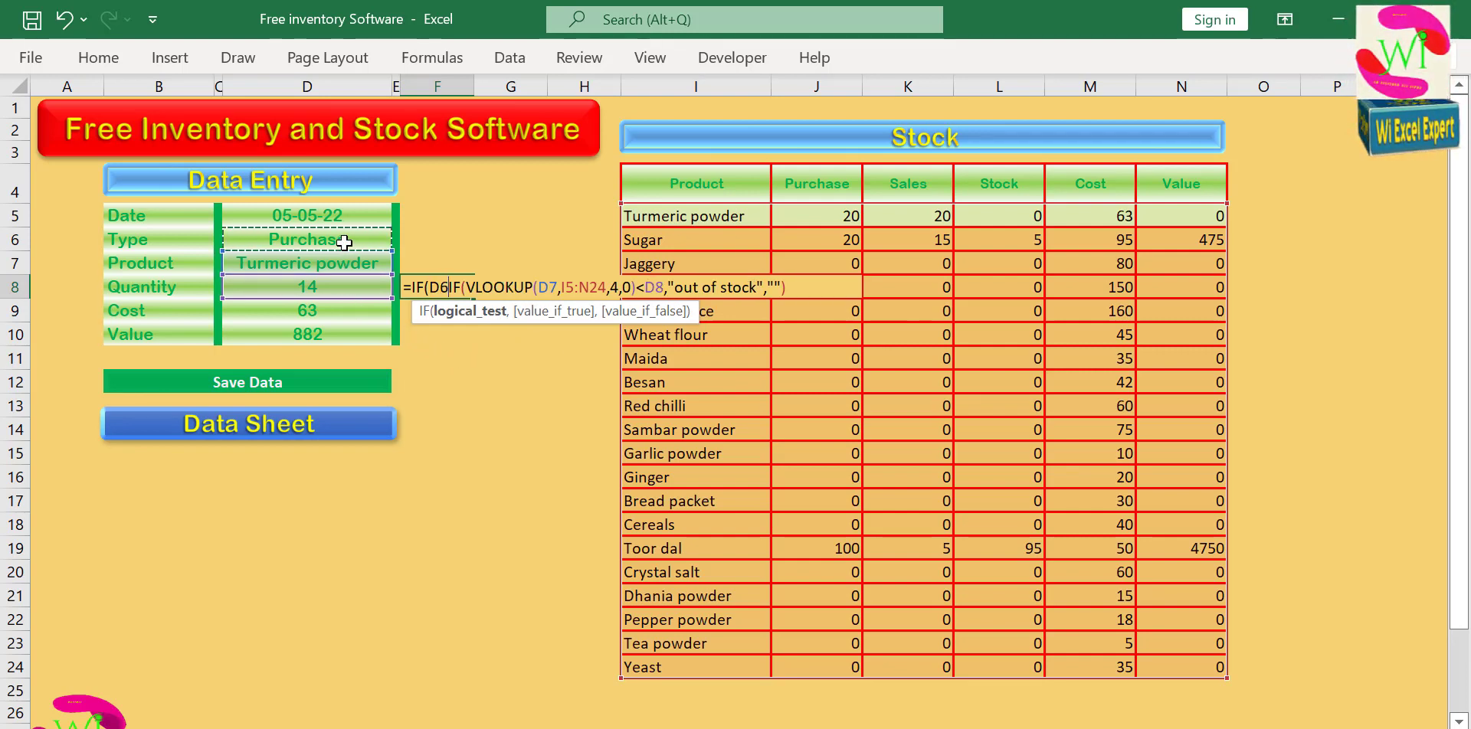
Complete the outer IF's test as D6="Sales" and separate it with a comma from the inner IF.
type("=S")
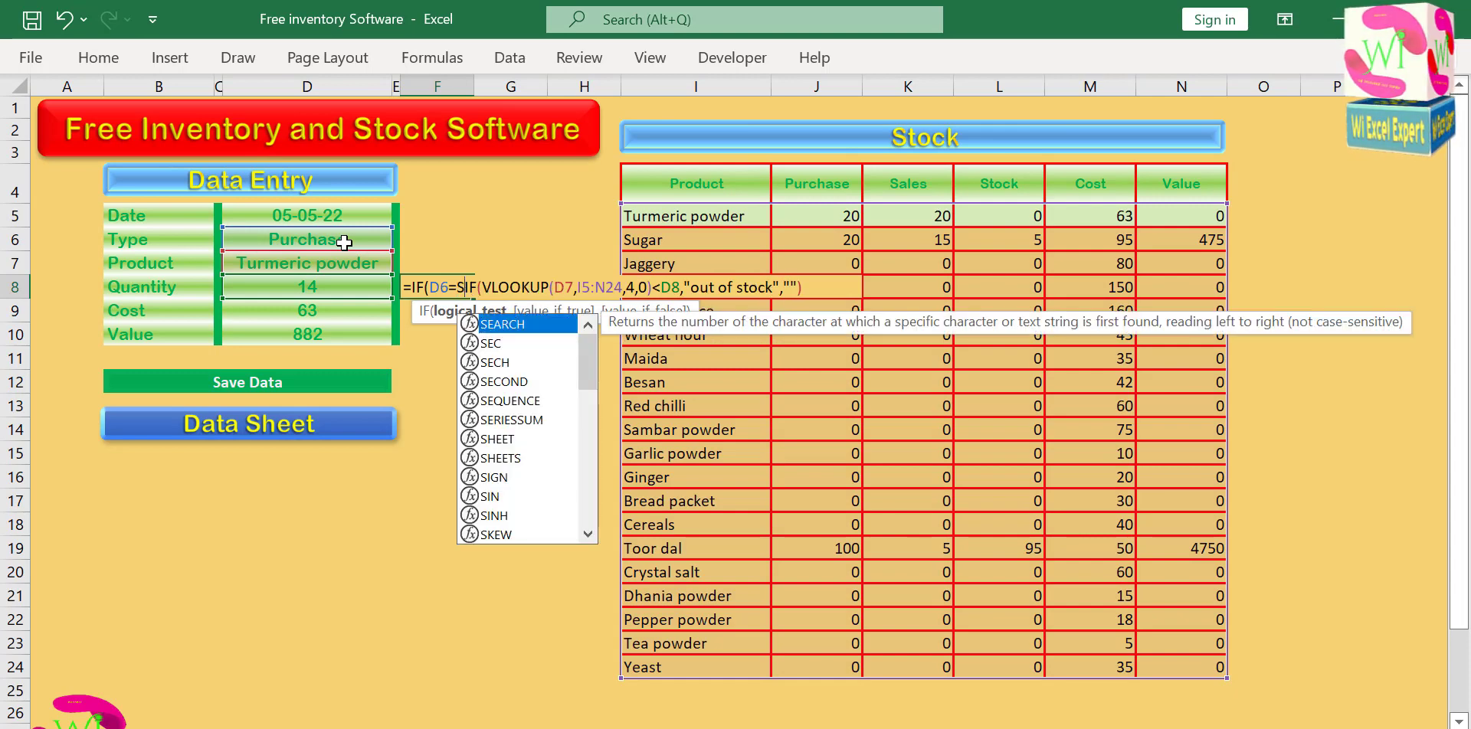
key("BackSpace")
type("Sa")
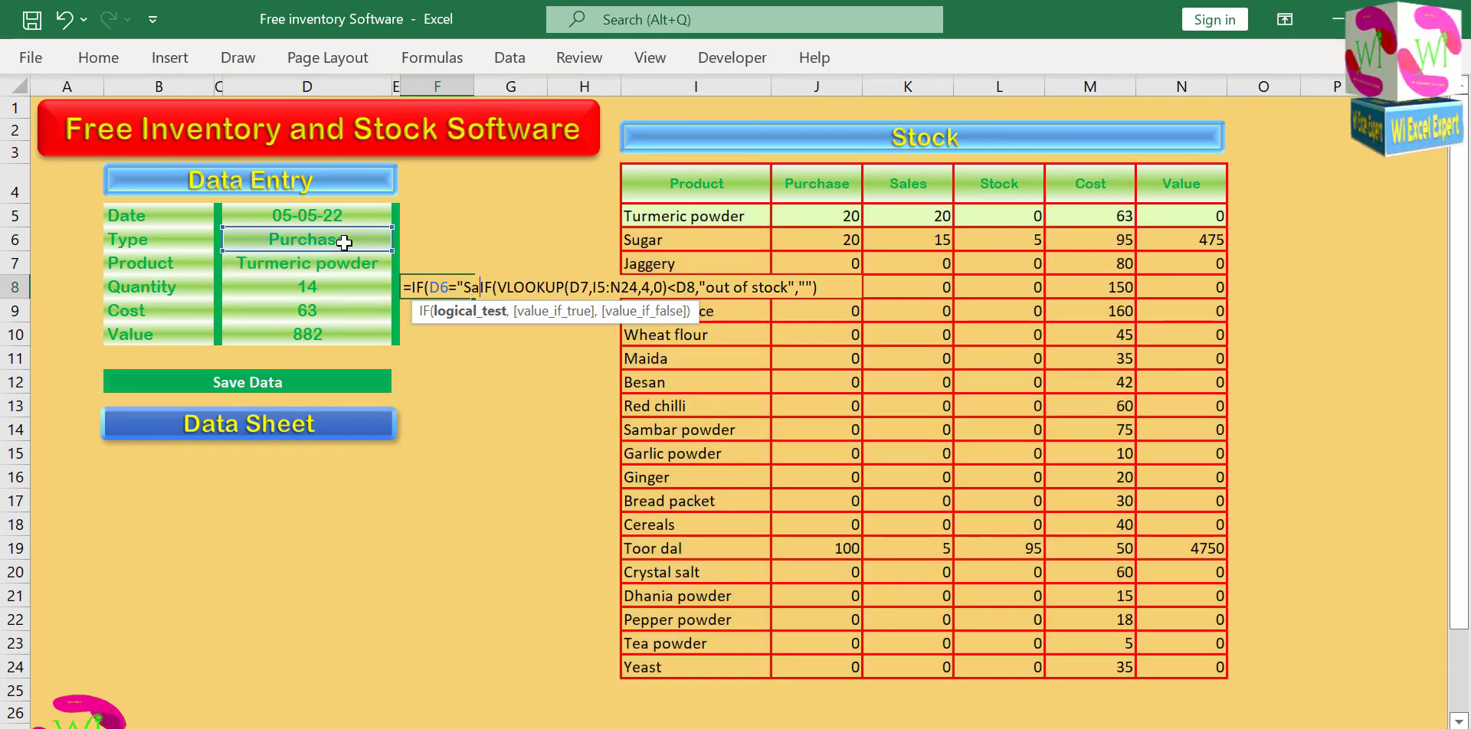
type("'es")
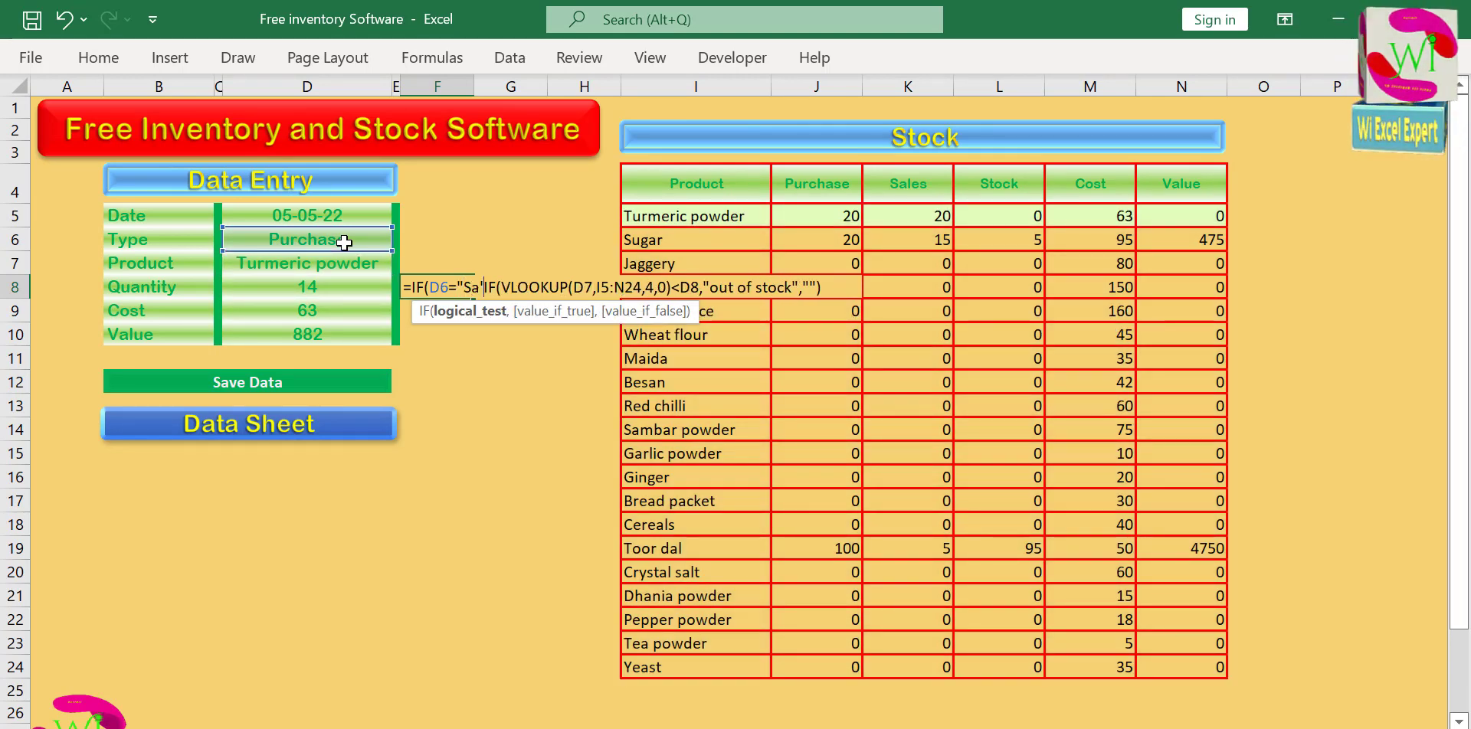
key("BackSpace")
key("BackSpace")
key("BackSpace")
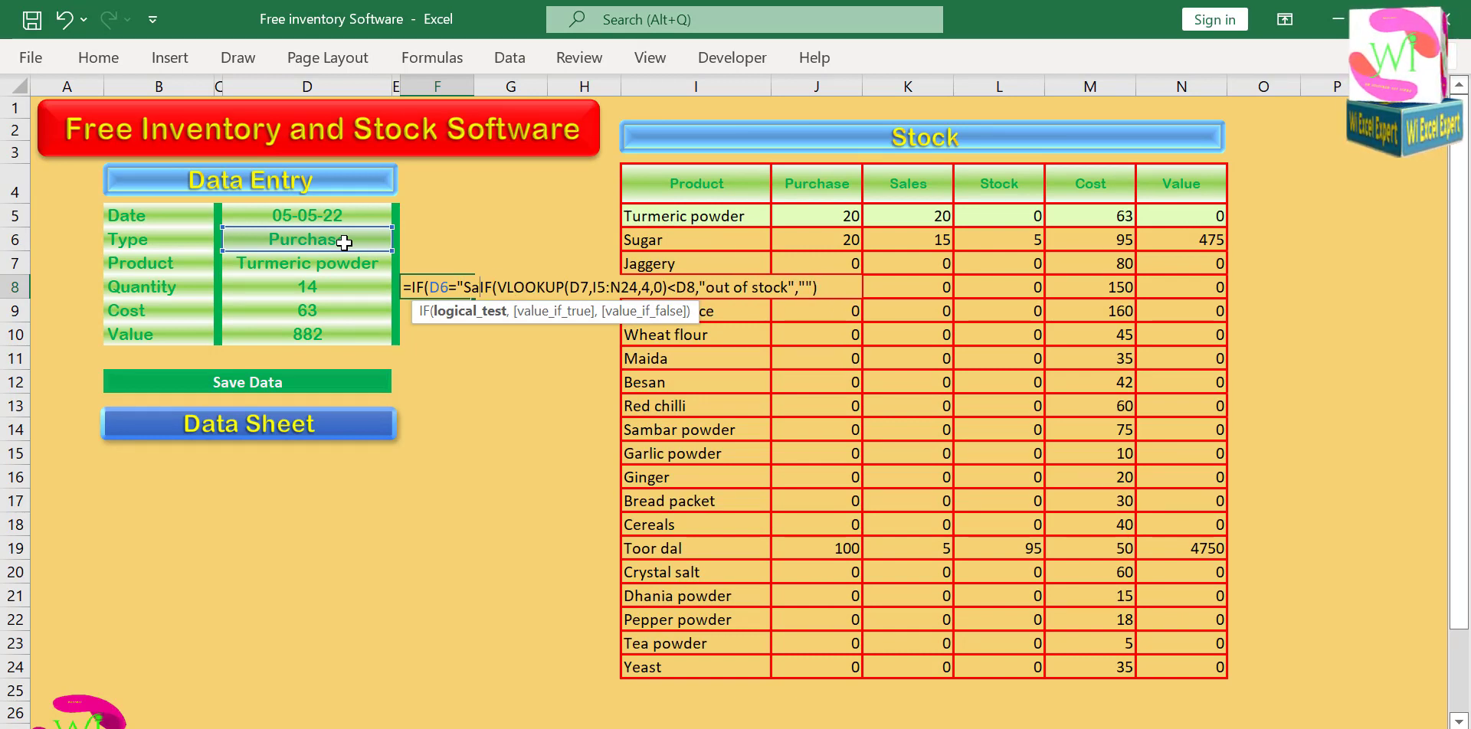
type("les")
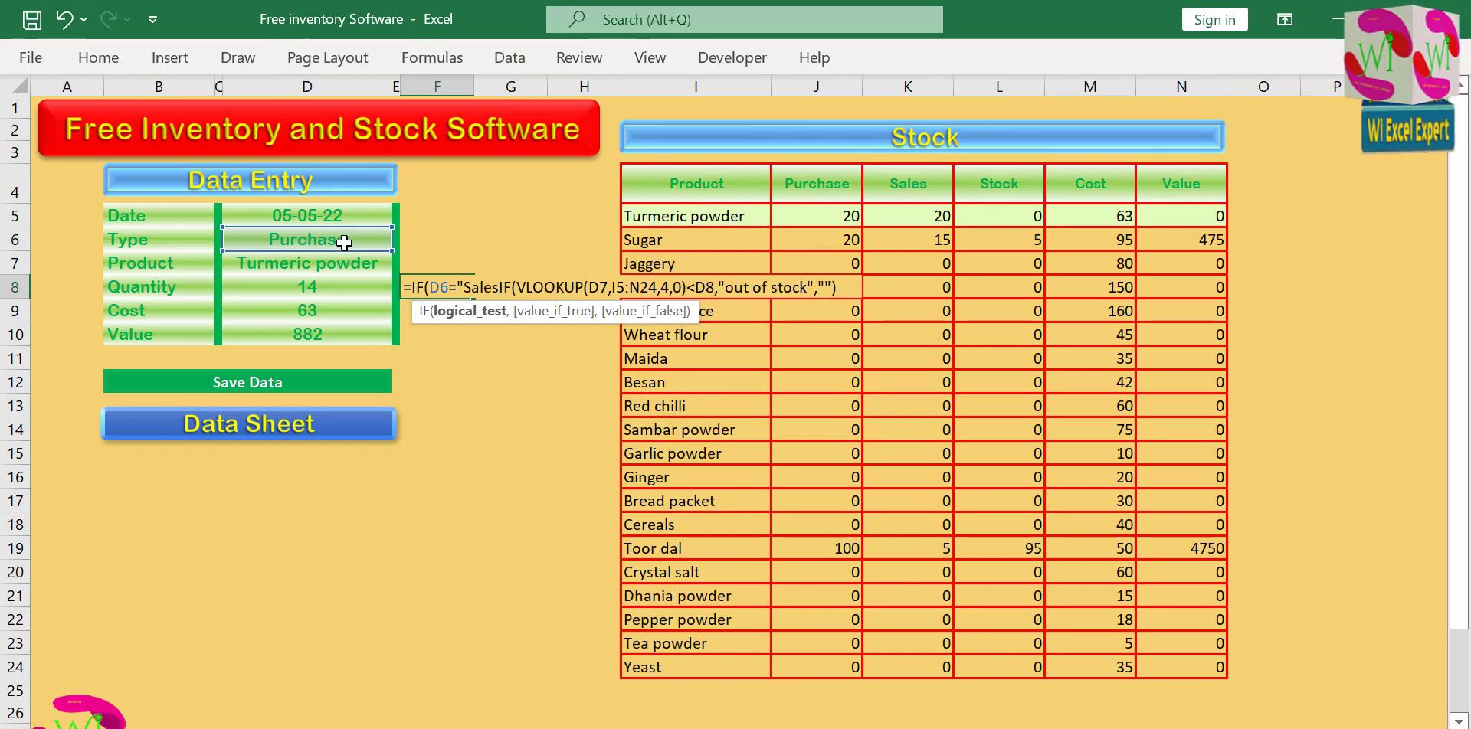
type("\"")
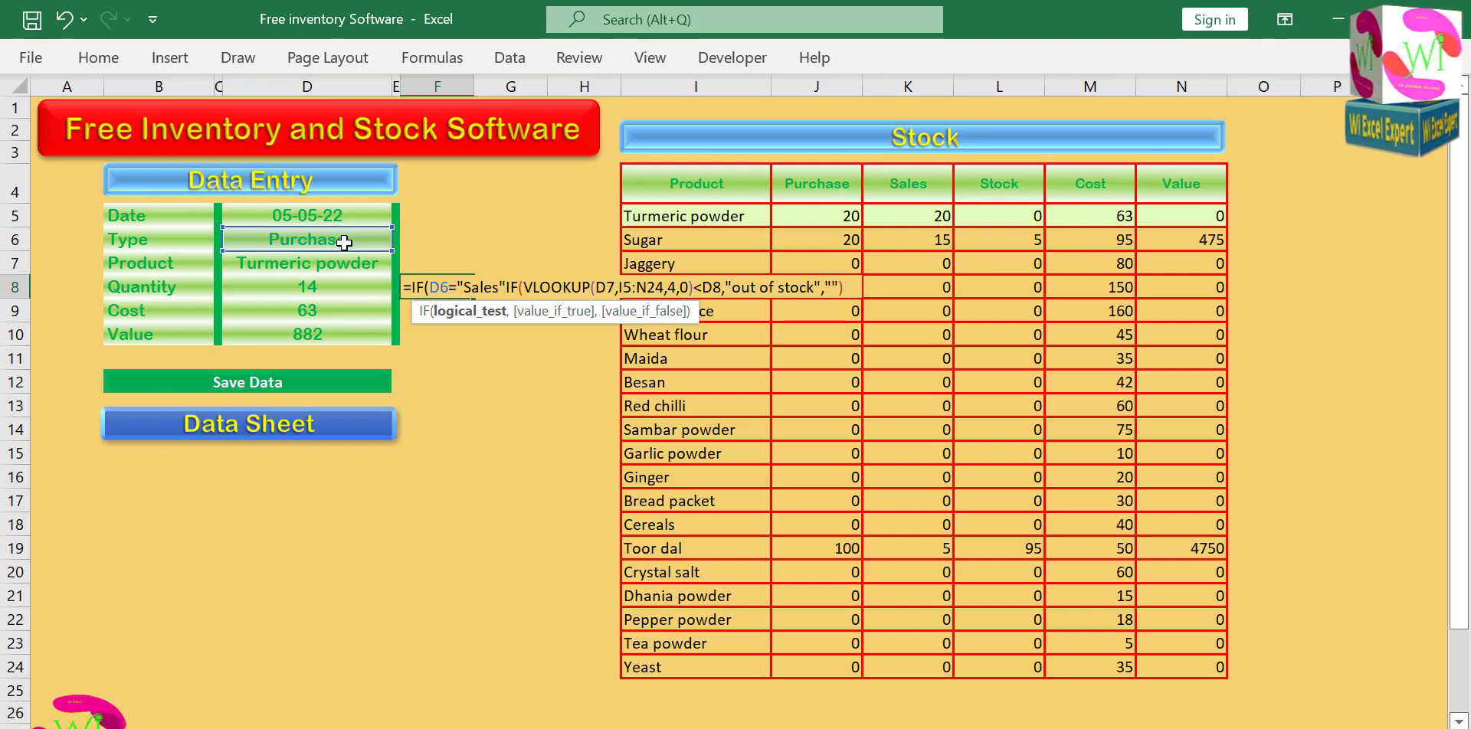
type("'")
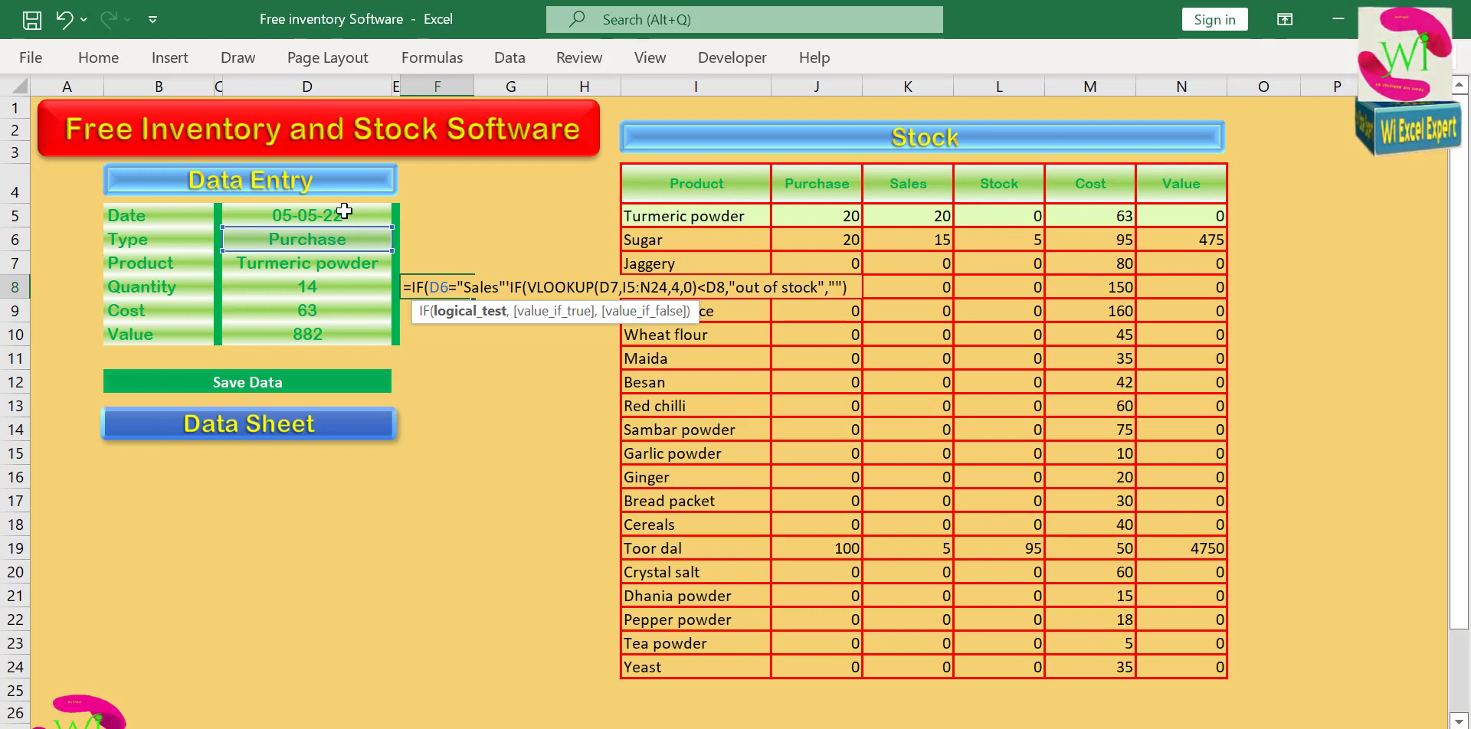
key("BackSpace")
type(",\"\")")
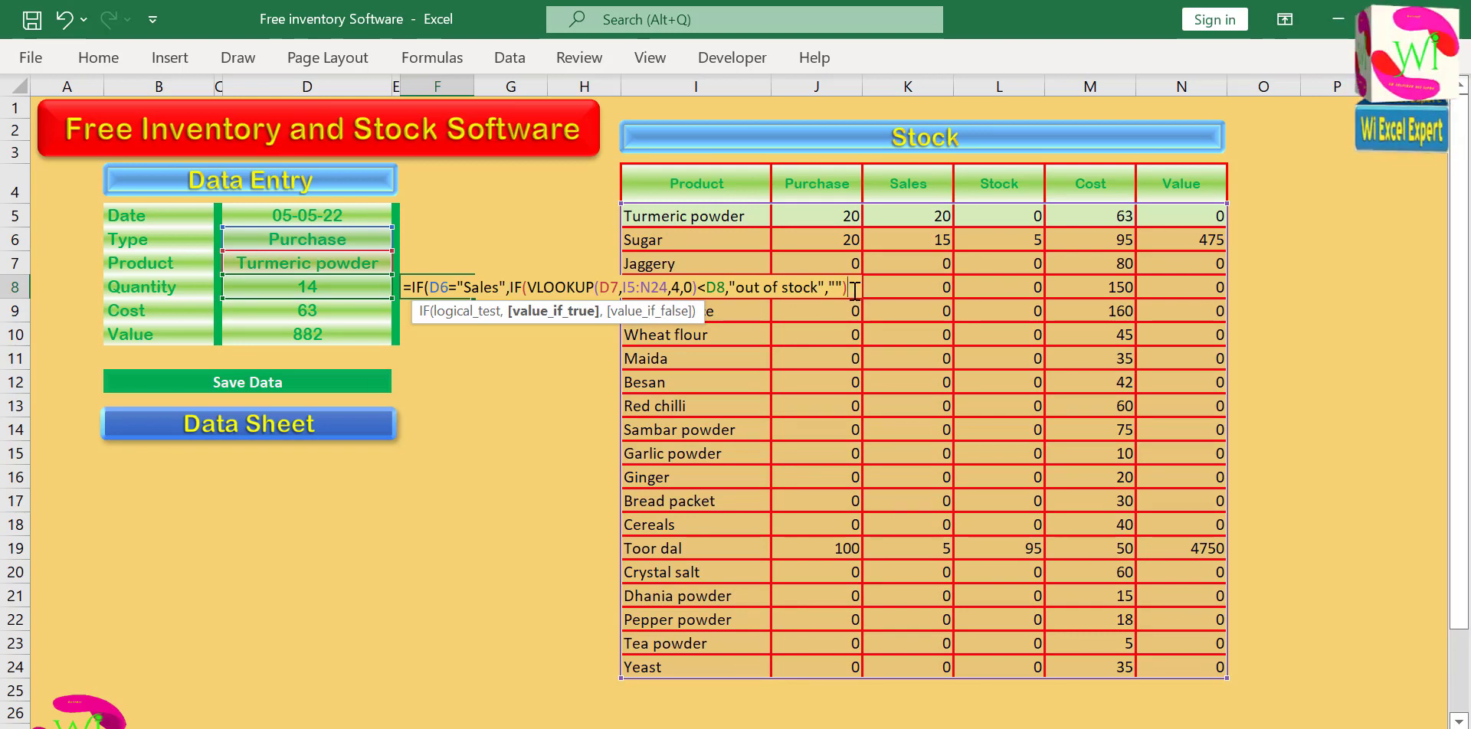
type(",\"\"")
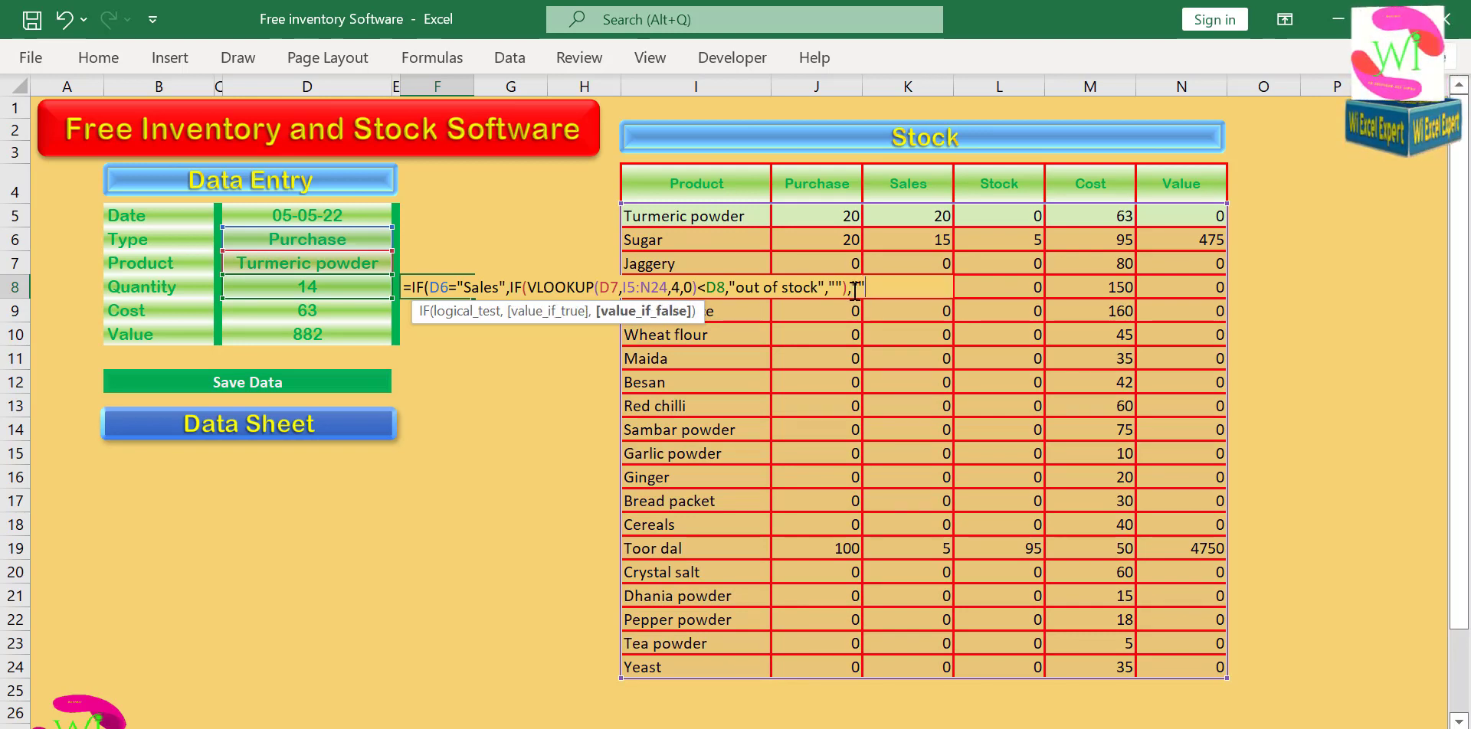
type(")")
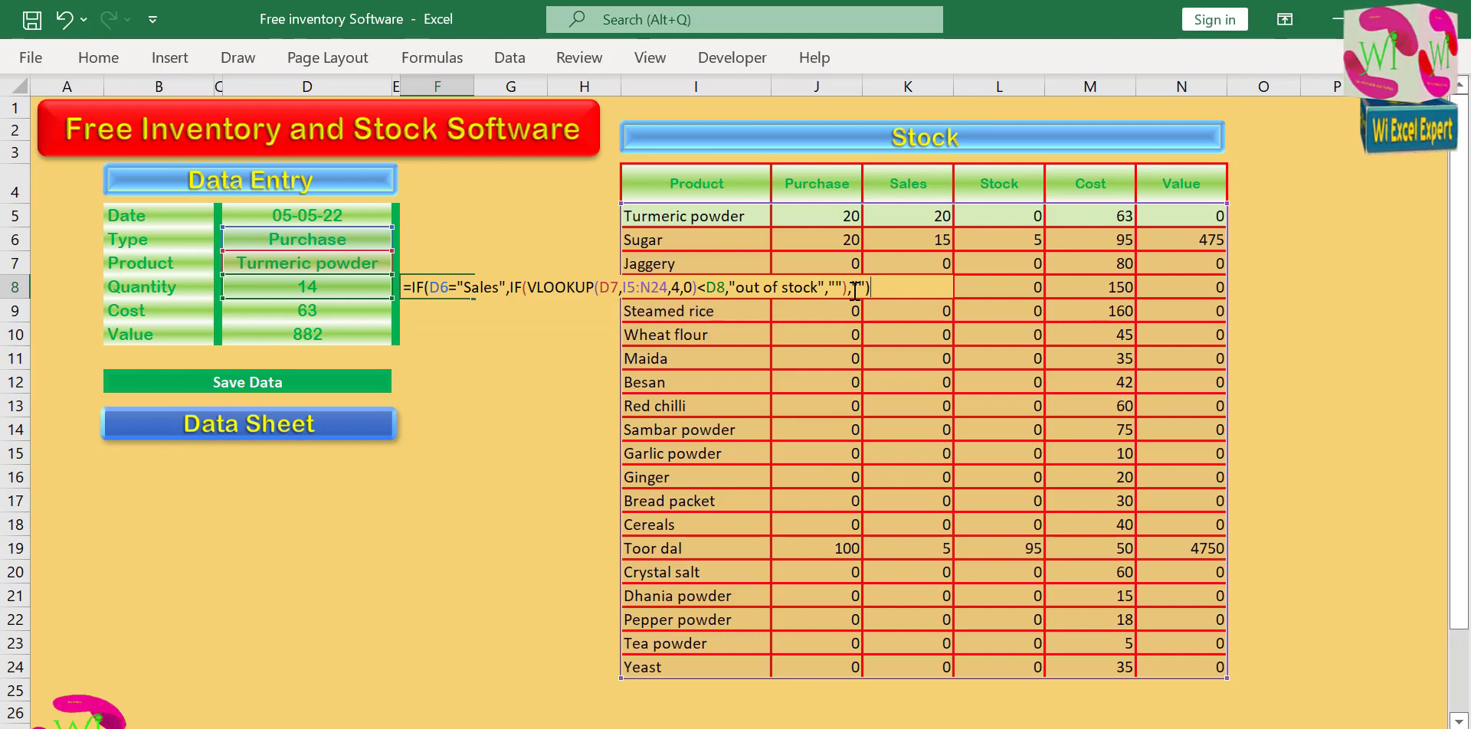
Add empty text "" as the outer IF's false result, close the parenthesis and enter the F8 formula.
key("Return")
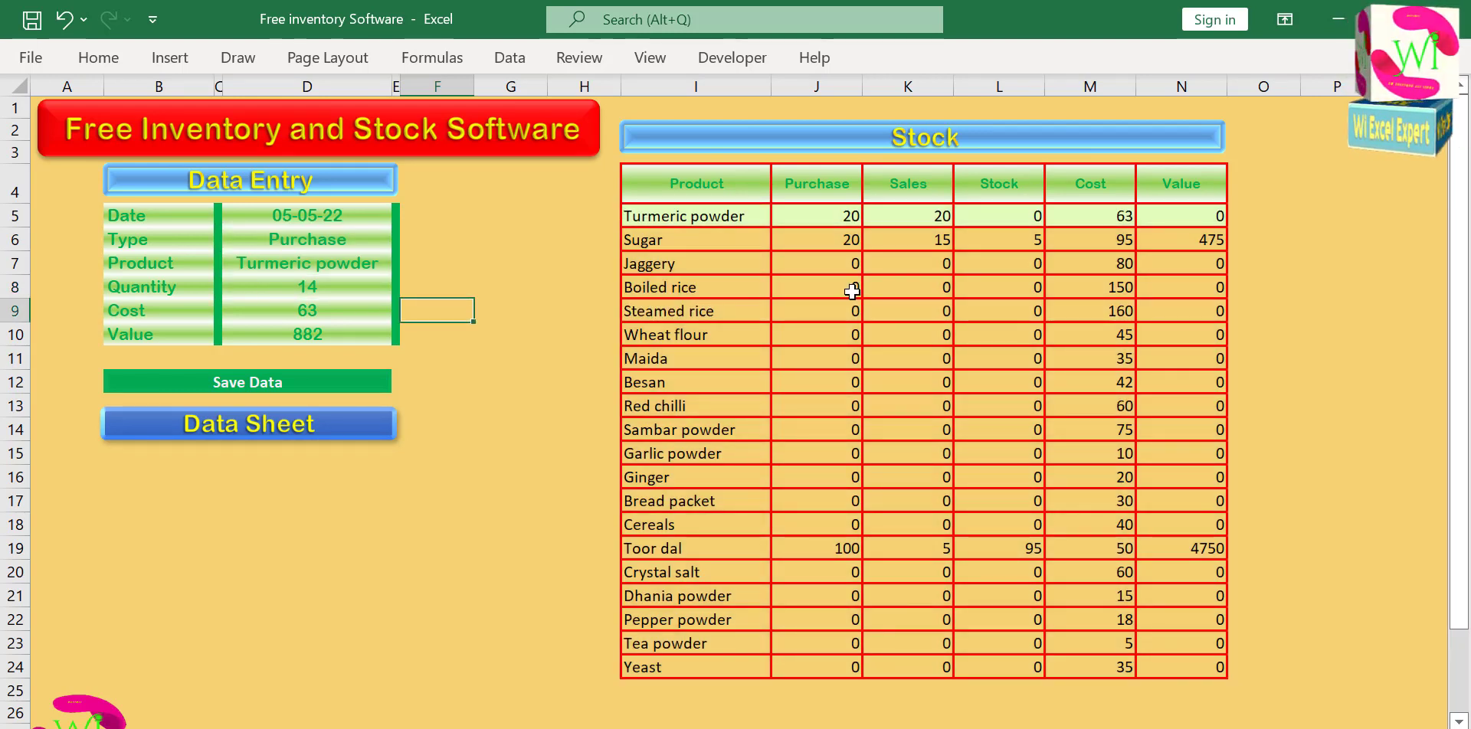
Test the revised out-of-stock warning by switching the entry's type to Sales.
left_click(437, 291)
left_click(376, 244)
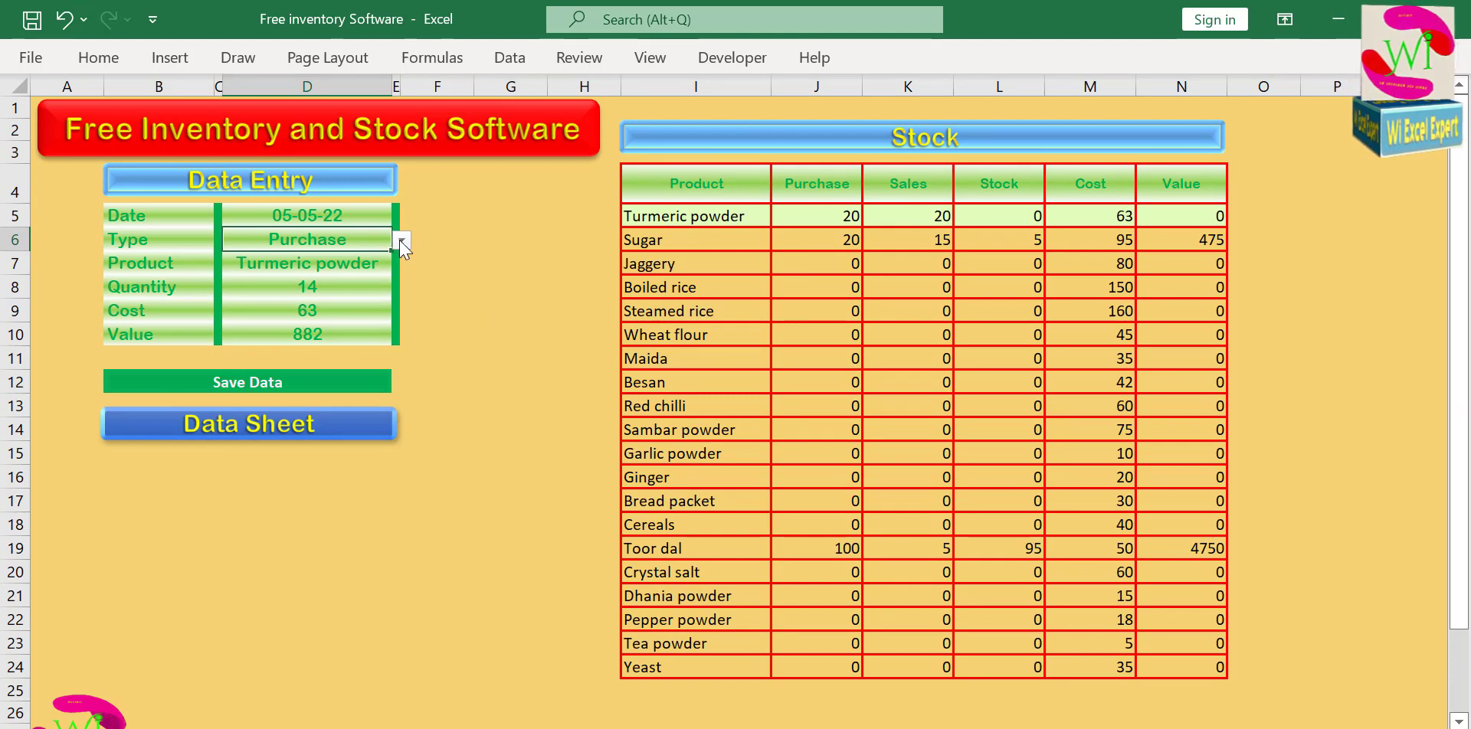
left_click(401, 240)
left_click(370, 274)
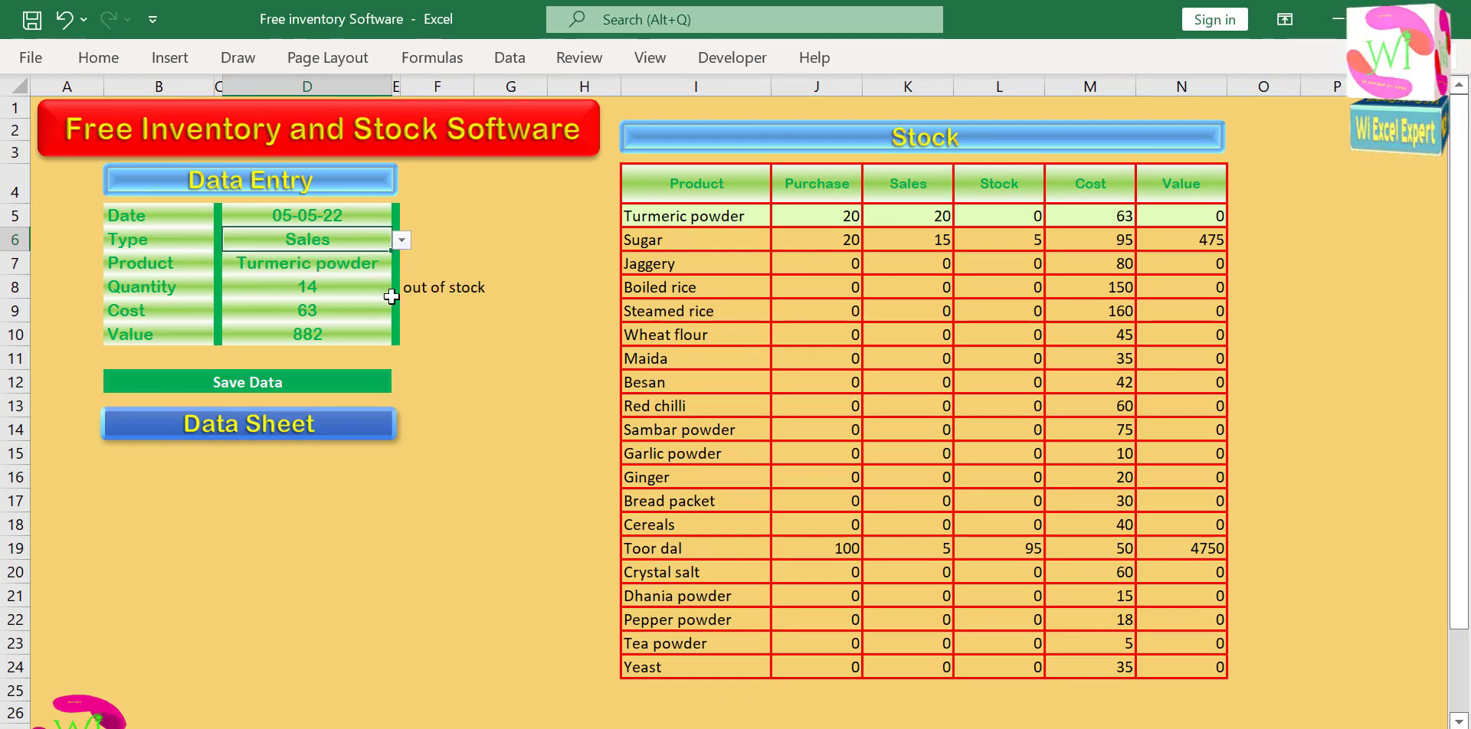
Set the entry's type back to Purchase and save the Turmeric powder entry.
left_click(402, 241)
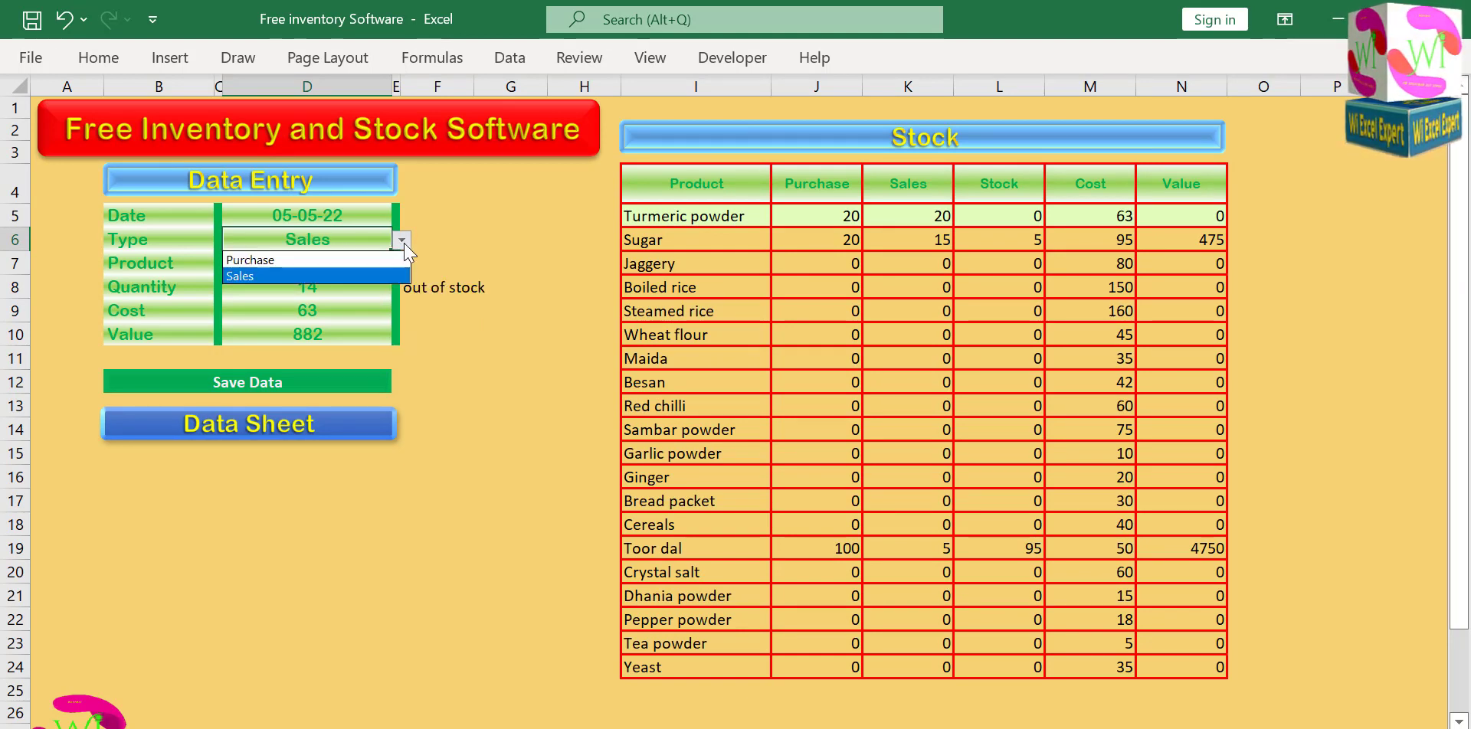
left_click(350, 259)
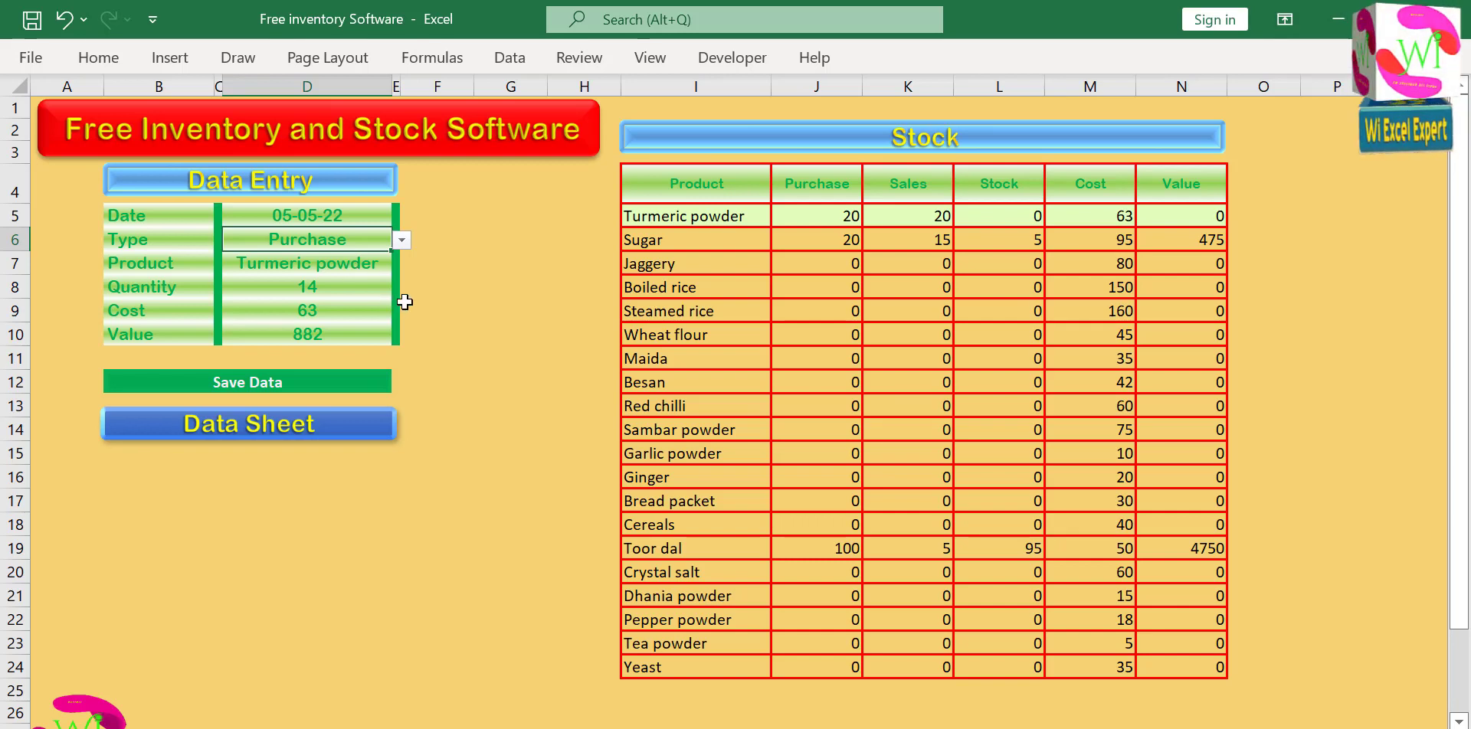
left_click(320, 383)
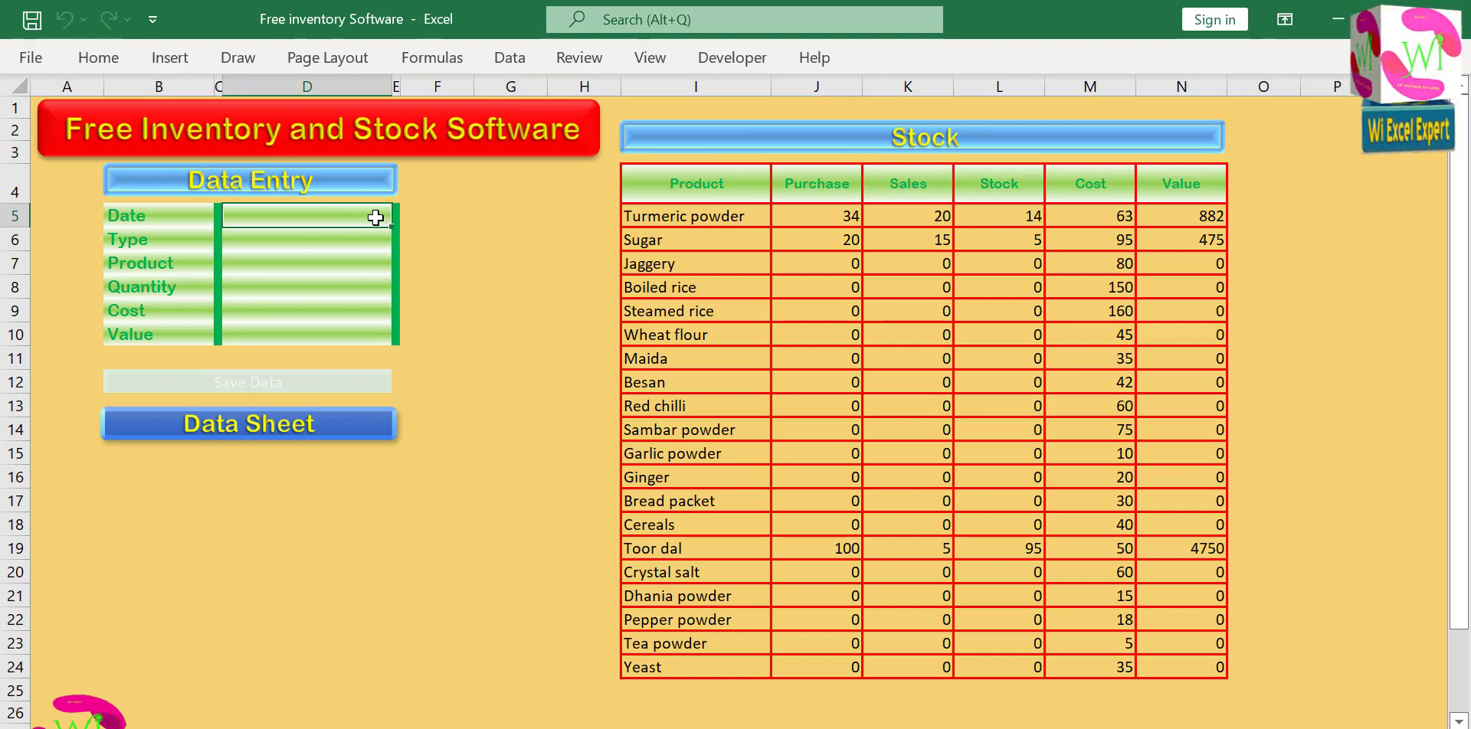
Start a new entry in the data entry form dated 04-05-22 with the type Sales.
type("4-")
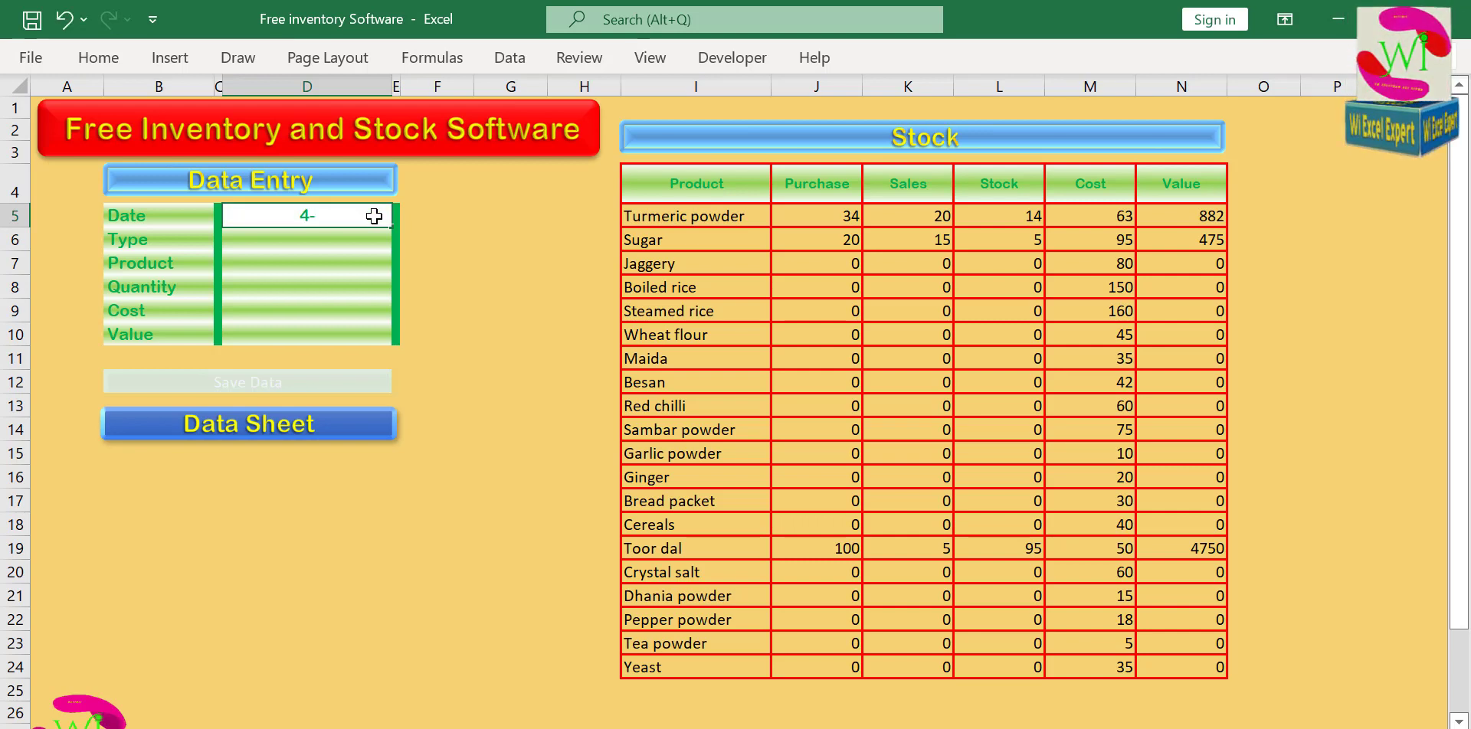
type("05-22")
key("Return")
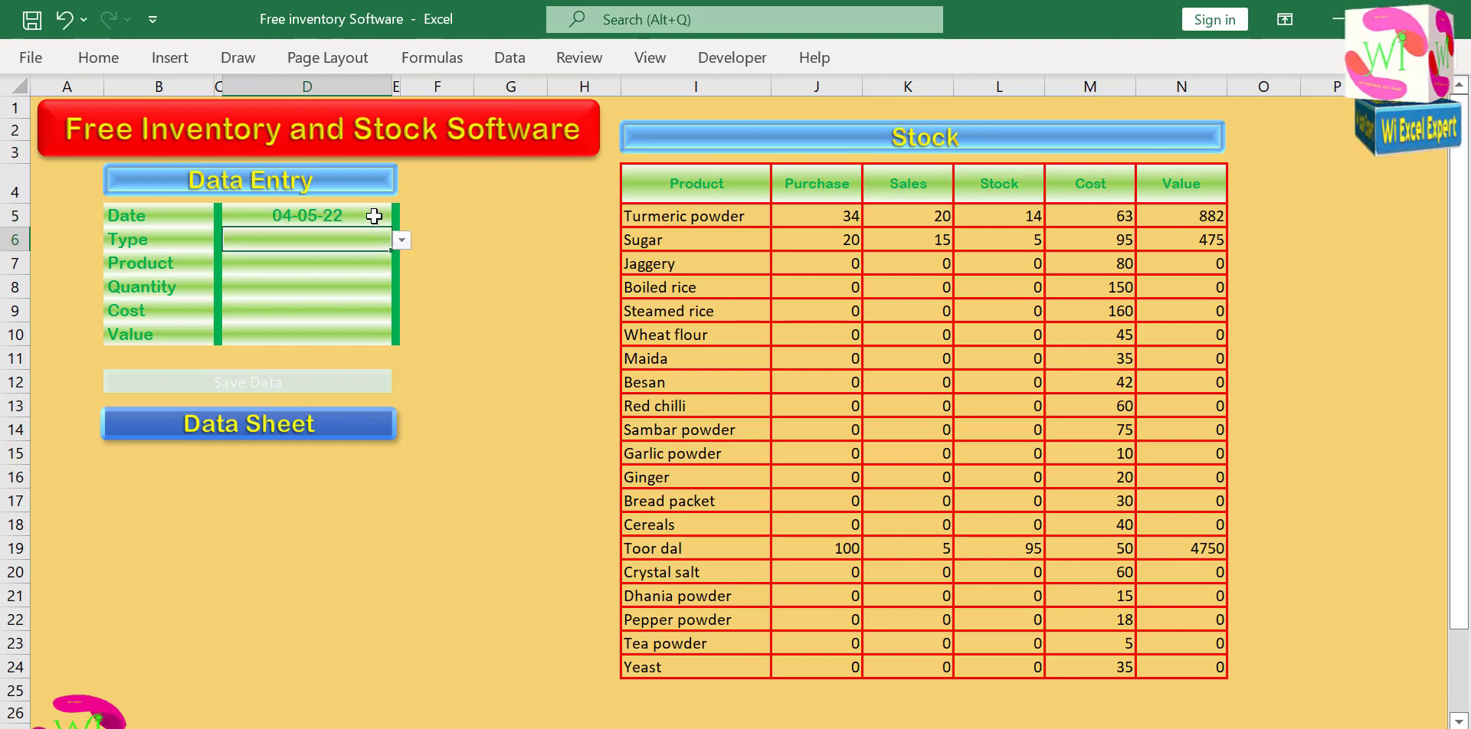
left_click(402, 242)
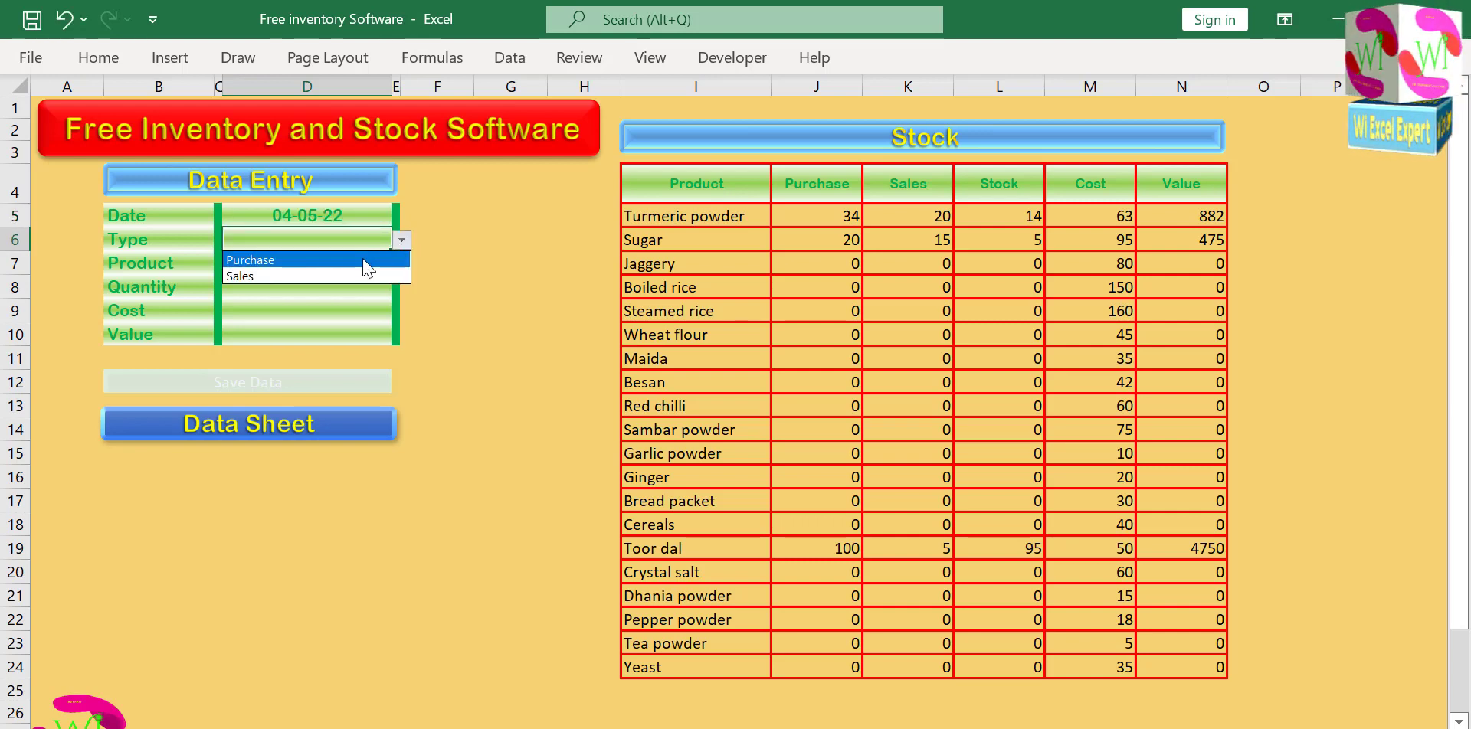
left_click(354, 274)
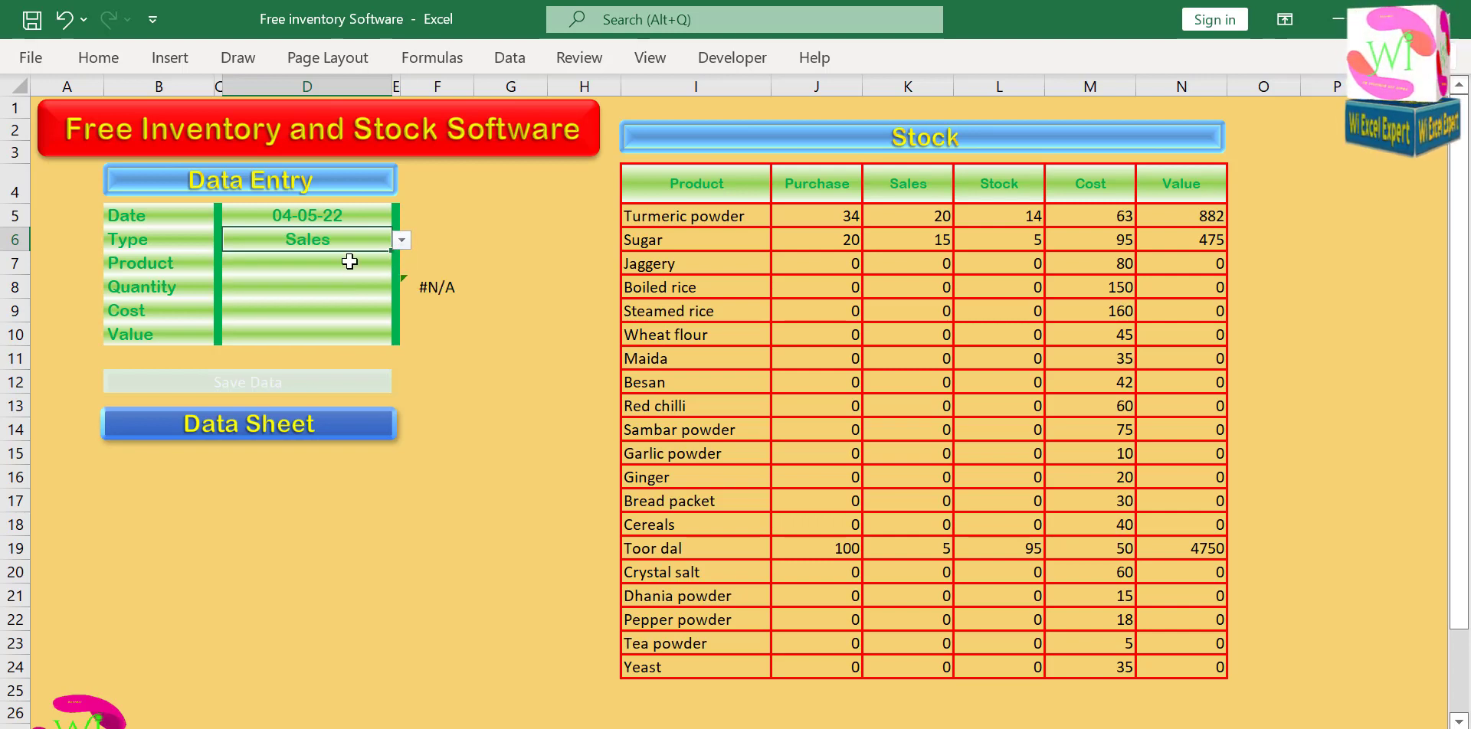
Wrap the F8 warning formula in a new outer IF with the test D7="".
double_click(410, 286)
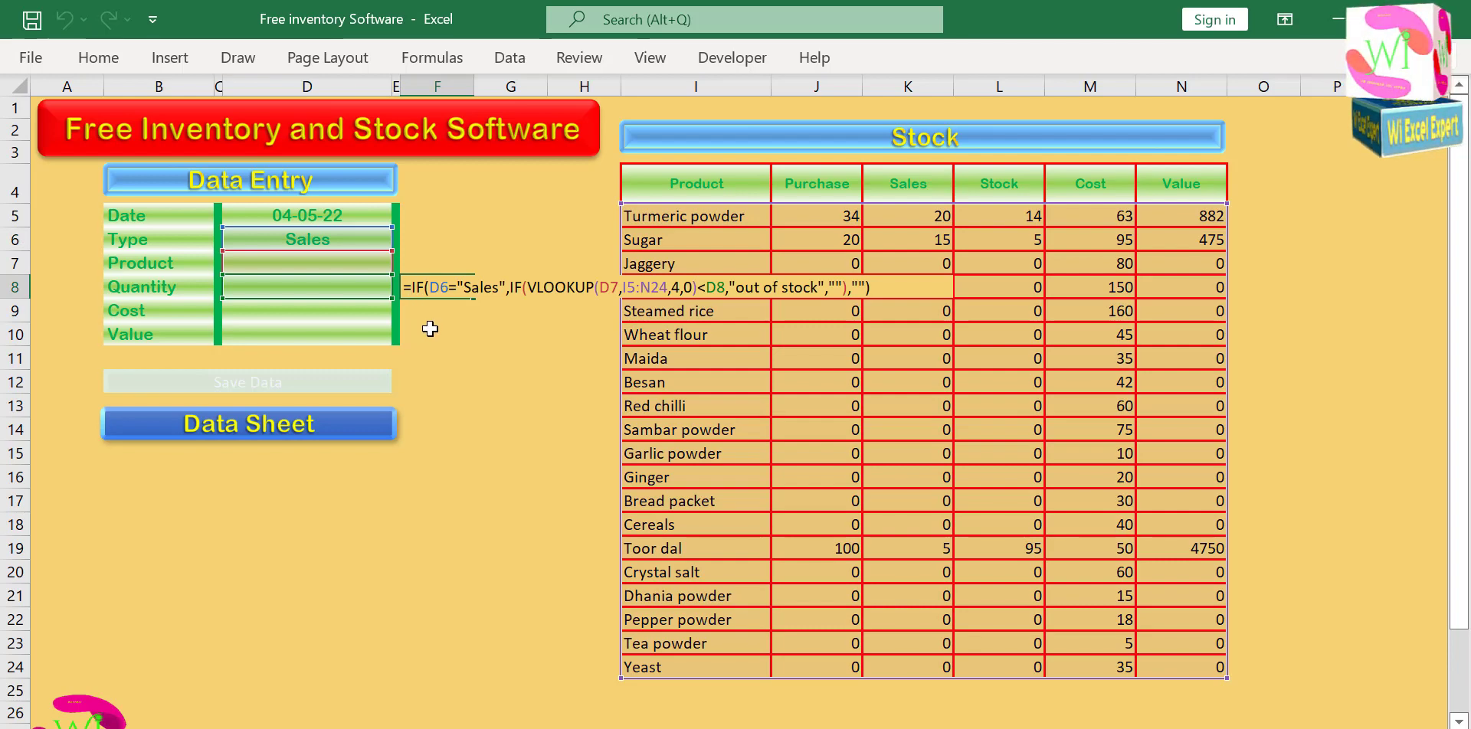
type("if")
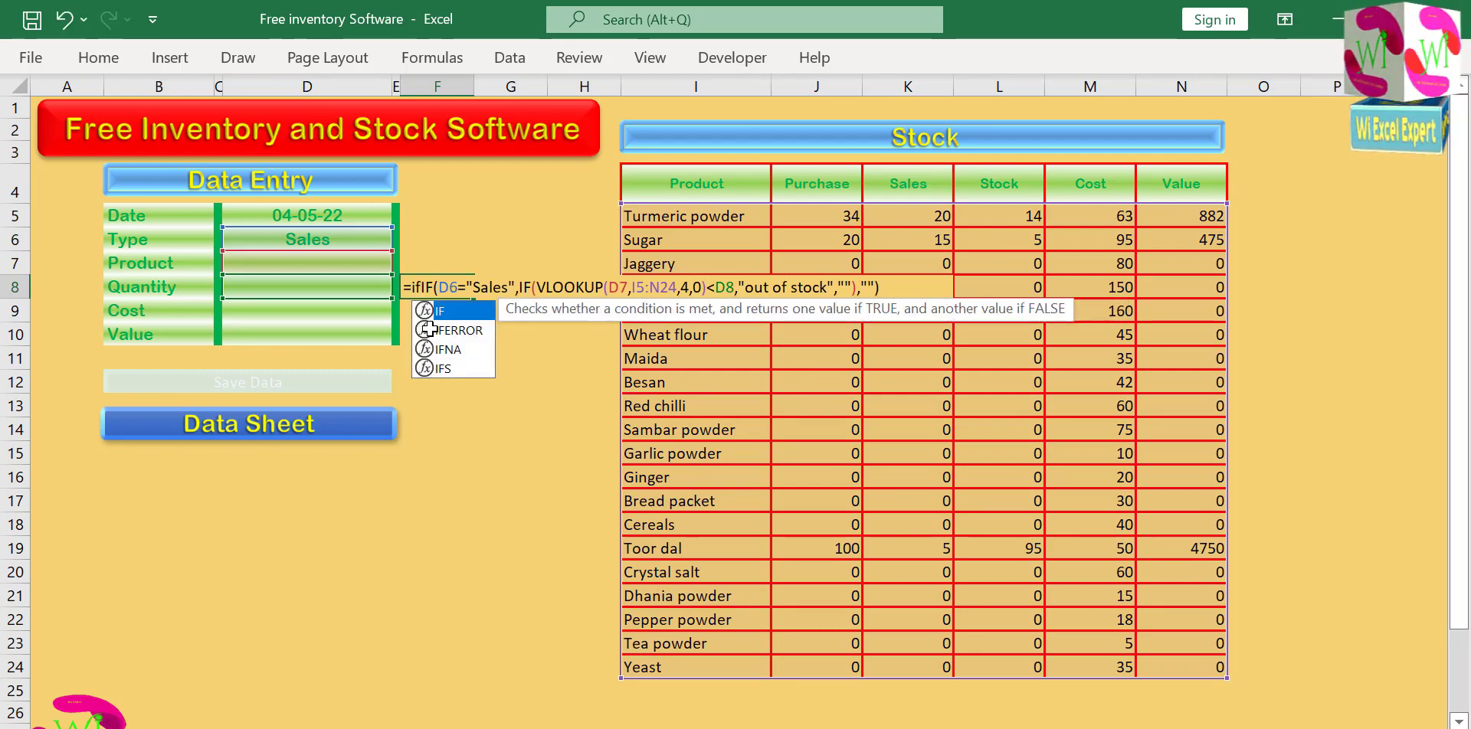
double_click(445, 312)
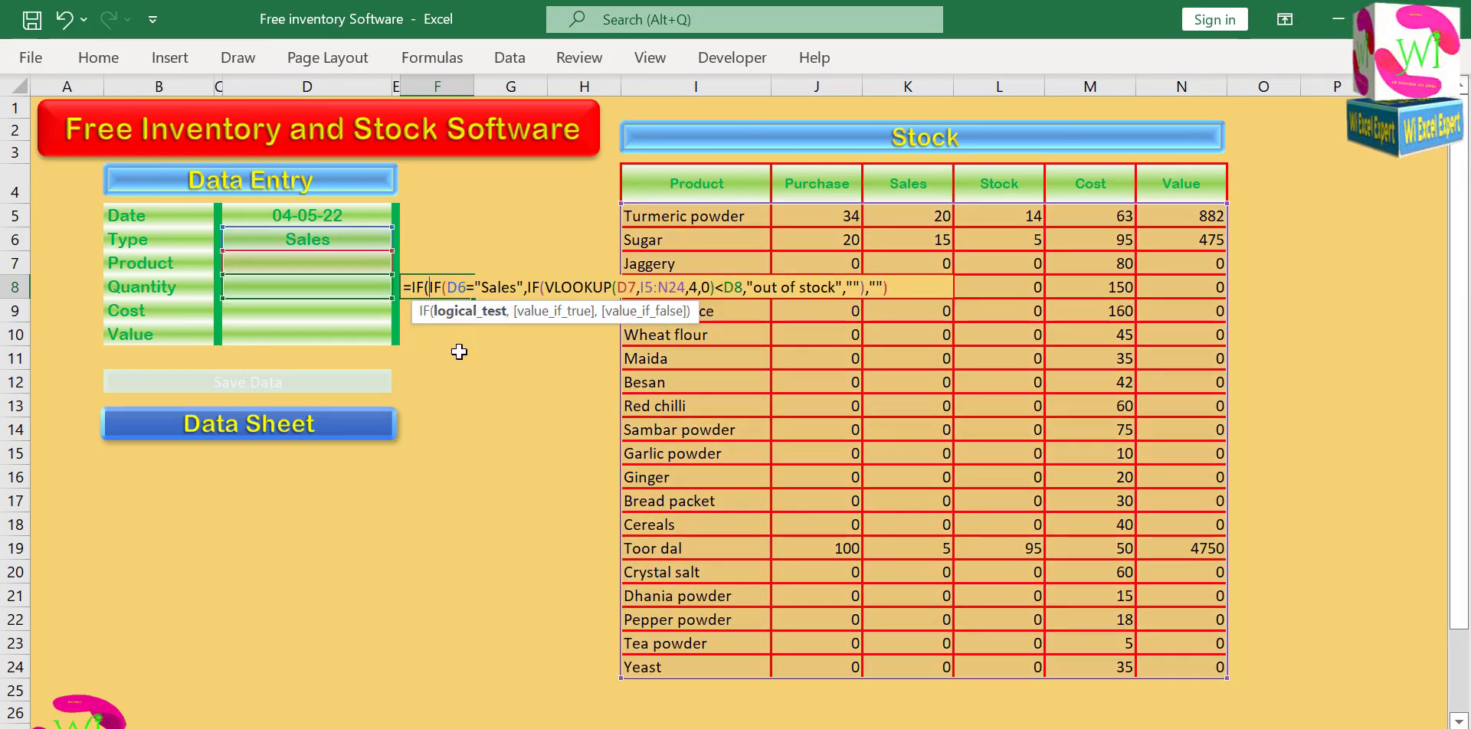
left_click(335, 267)
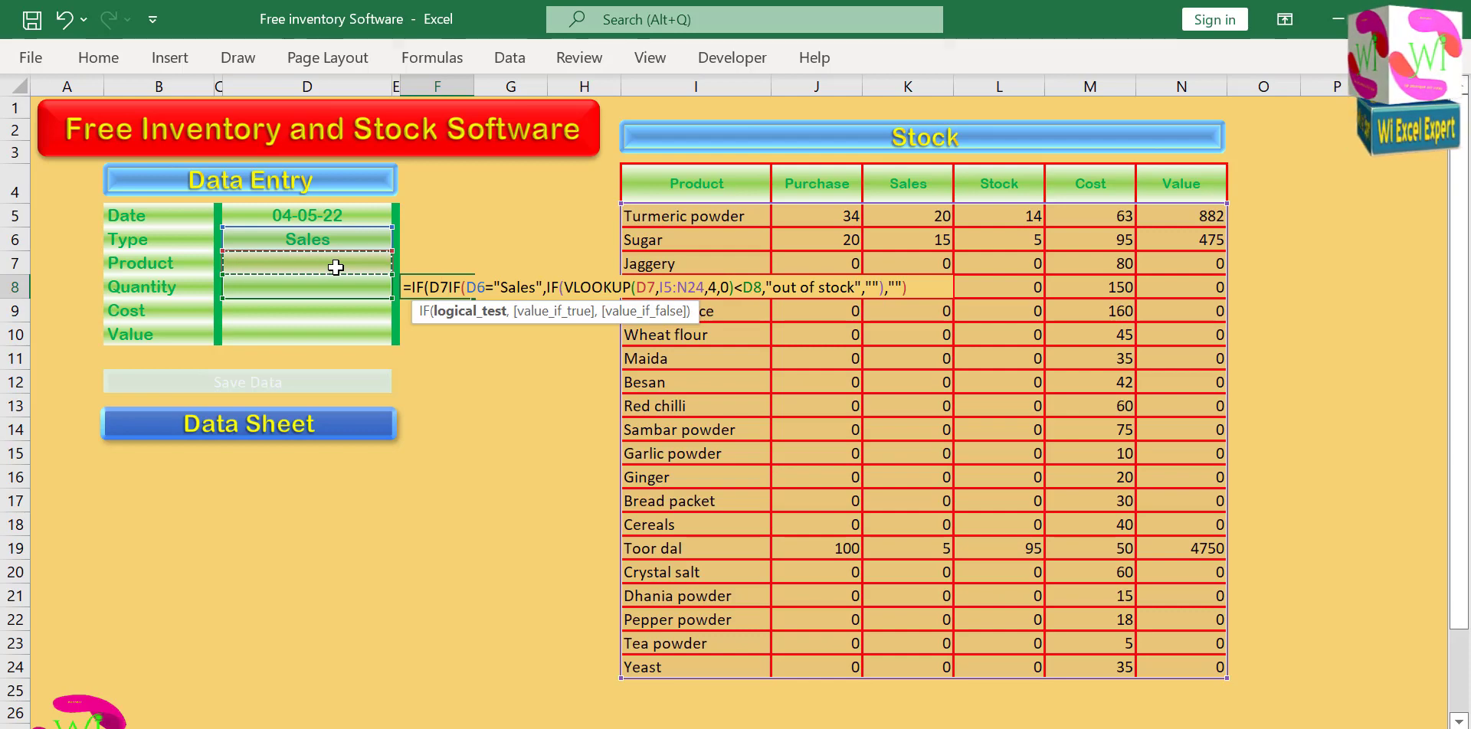
type("=")
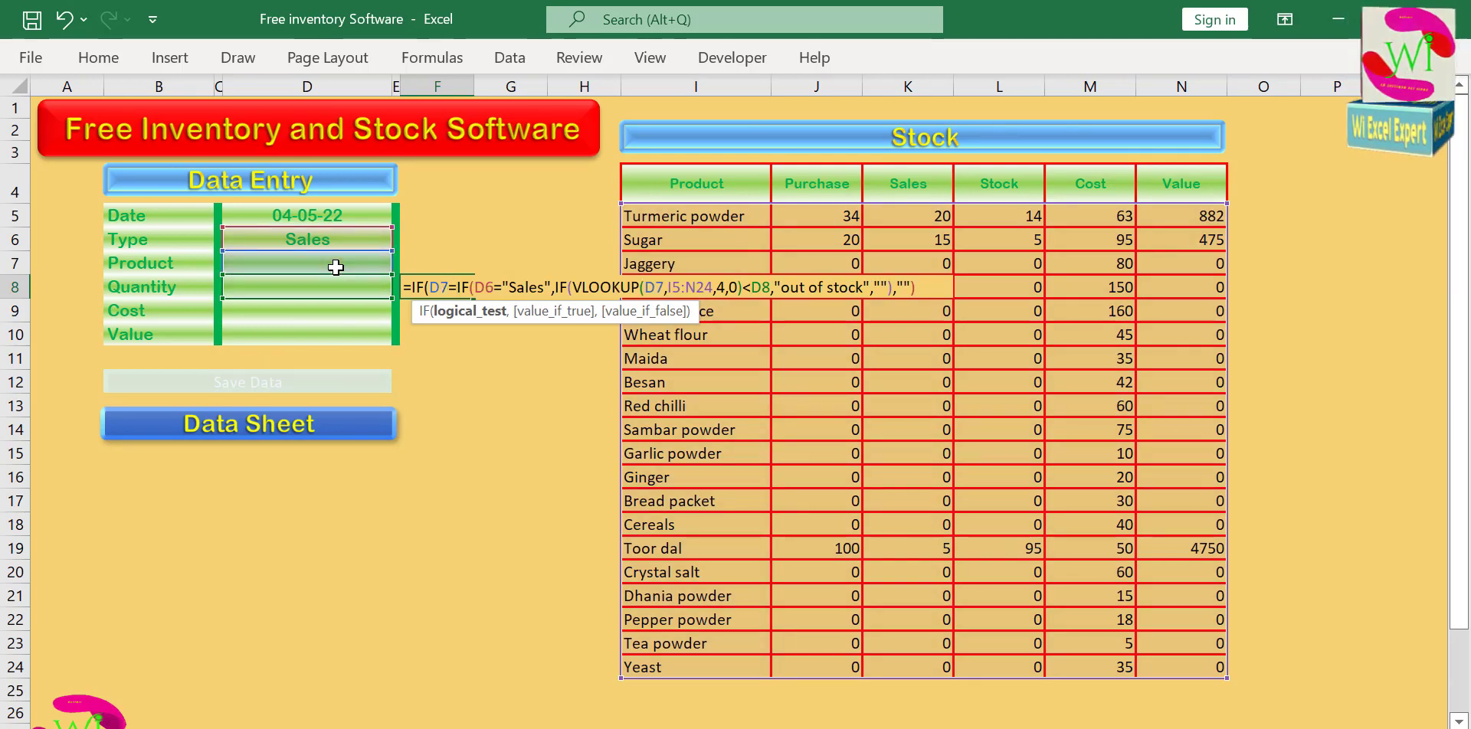
type("\"\"")
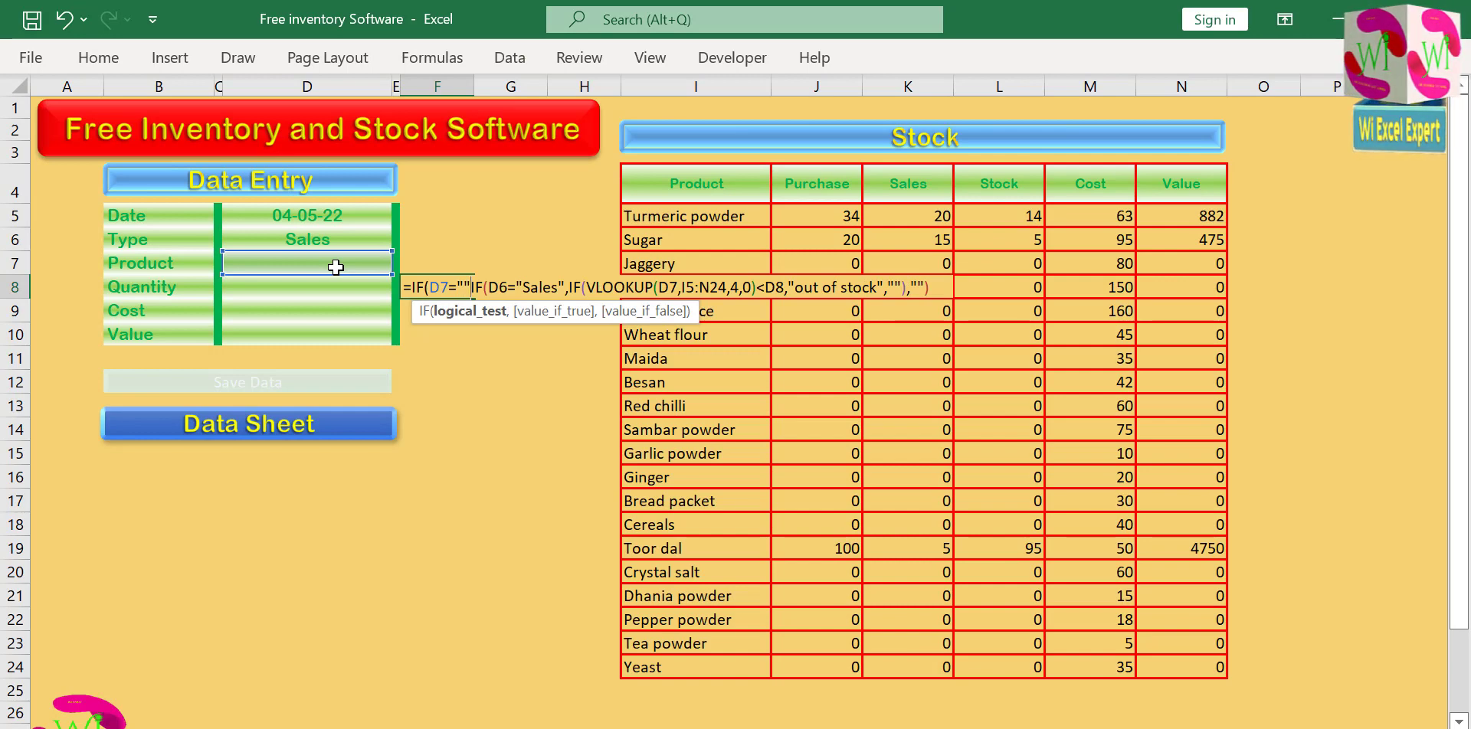
type(",")
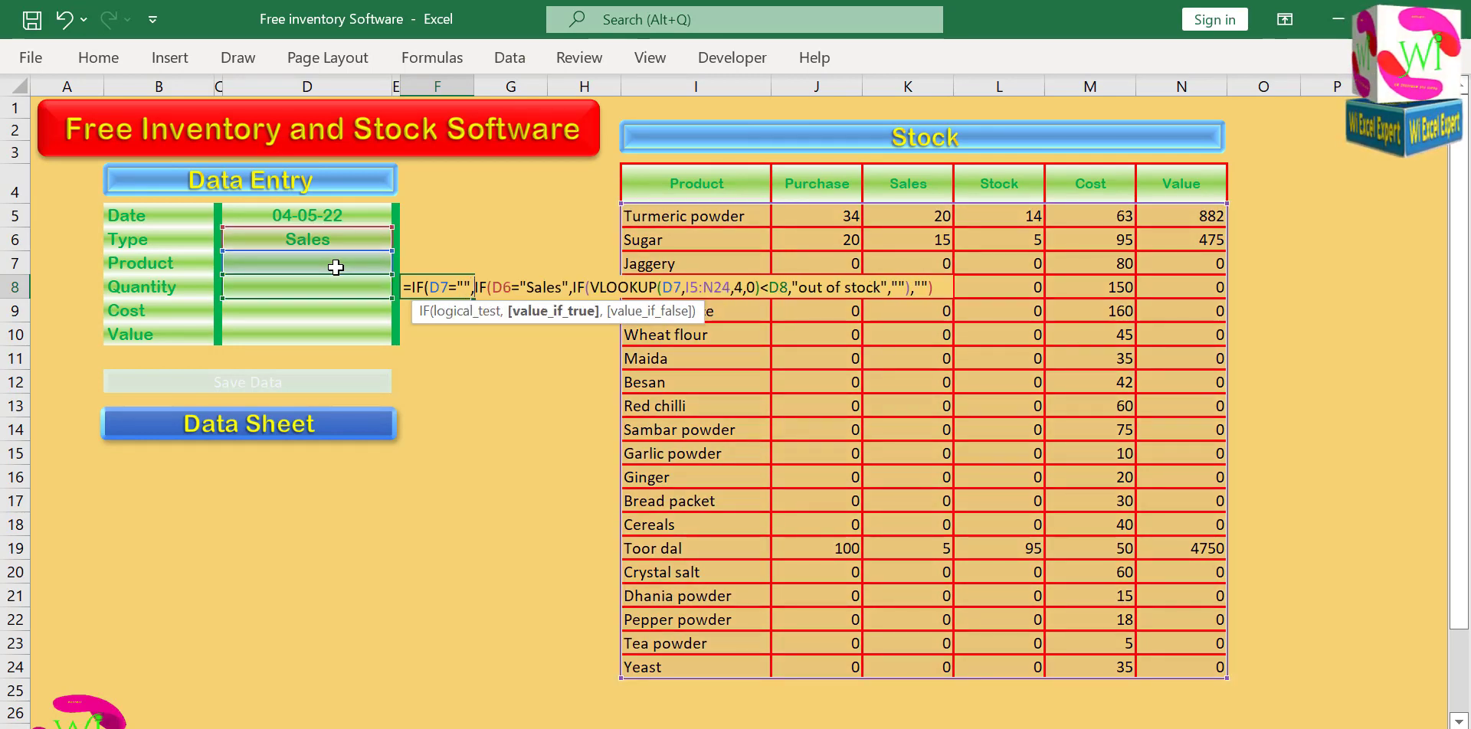
type("\"\"")
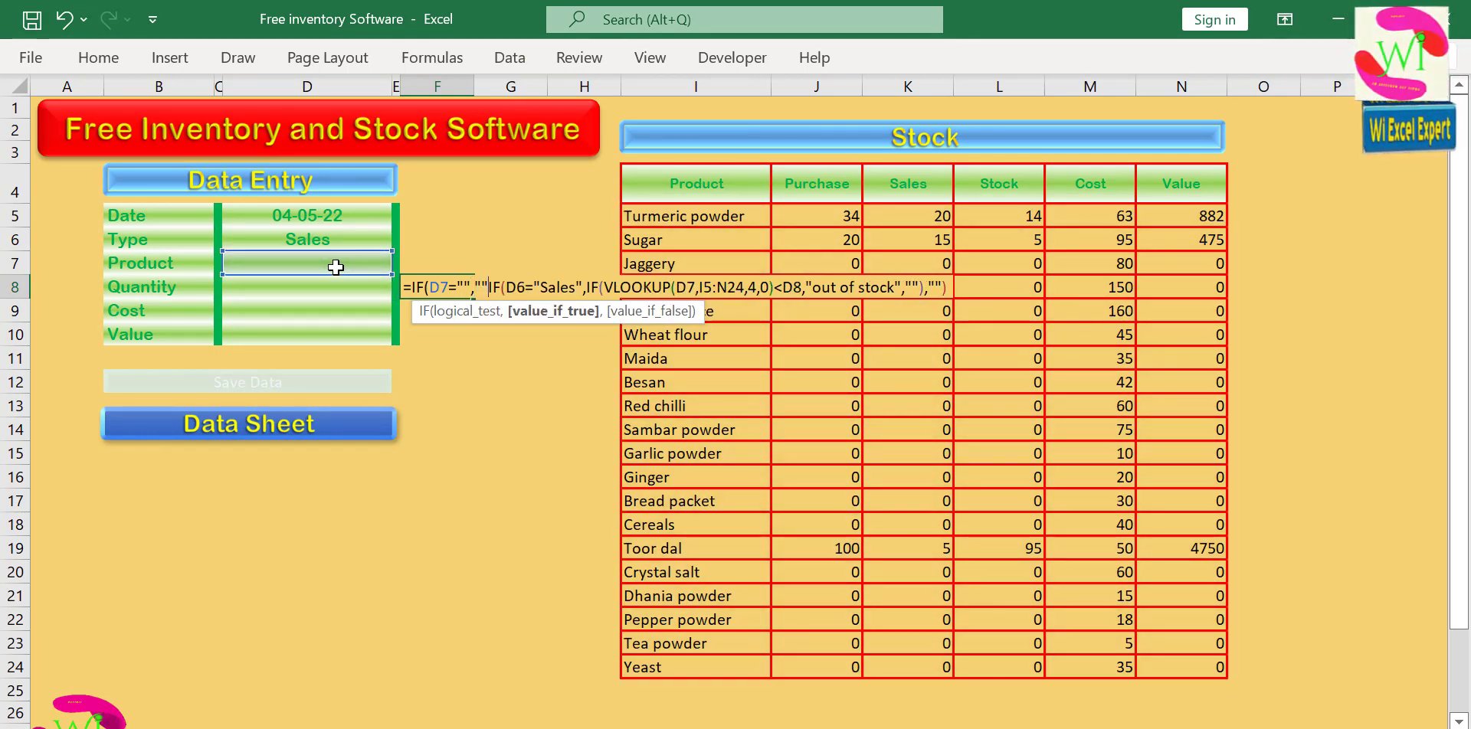
type(",")
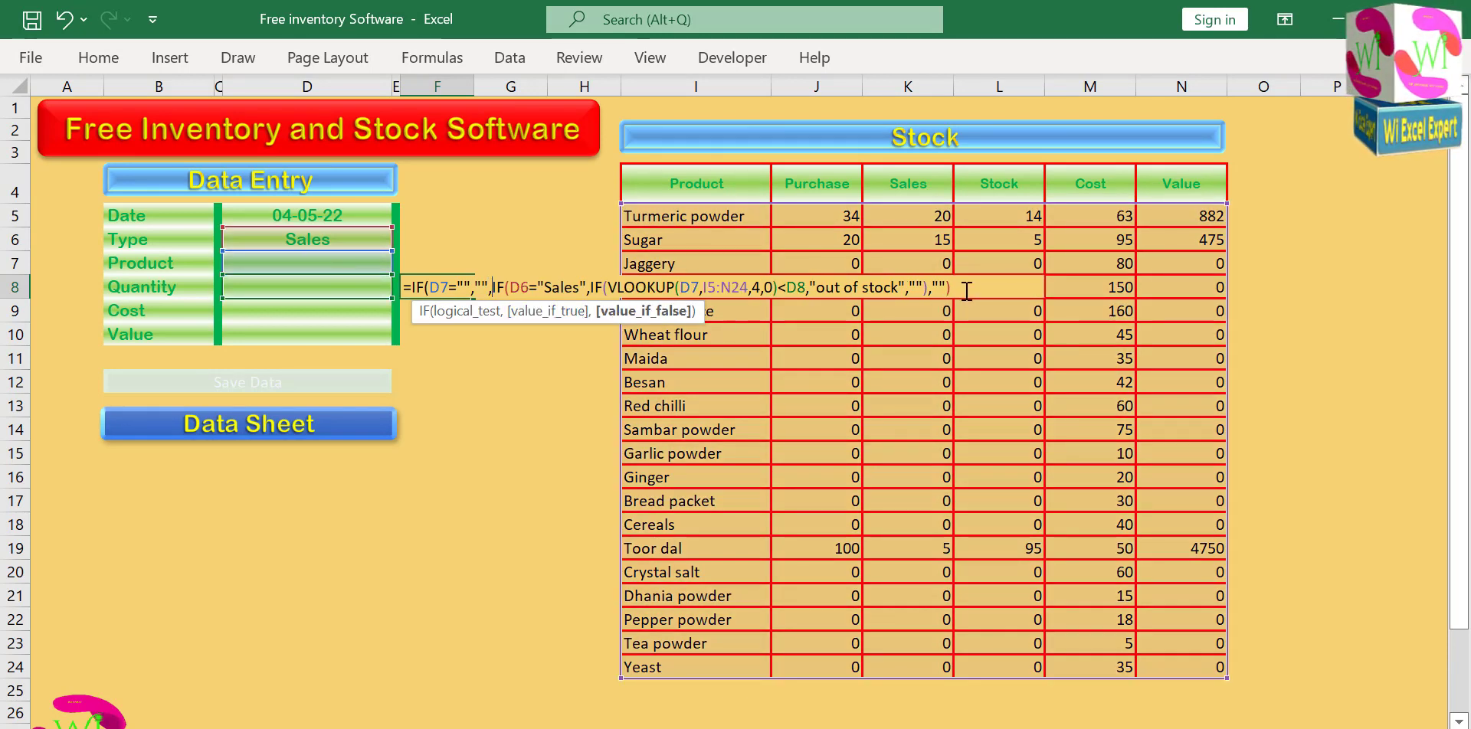
type(")")
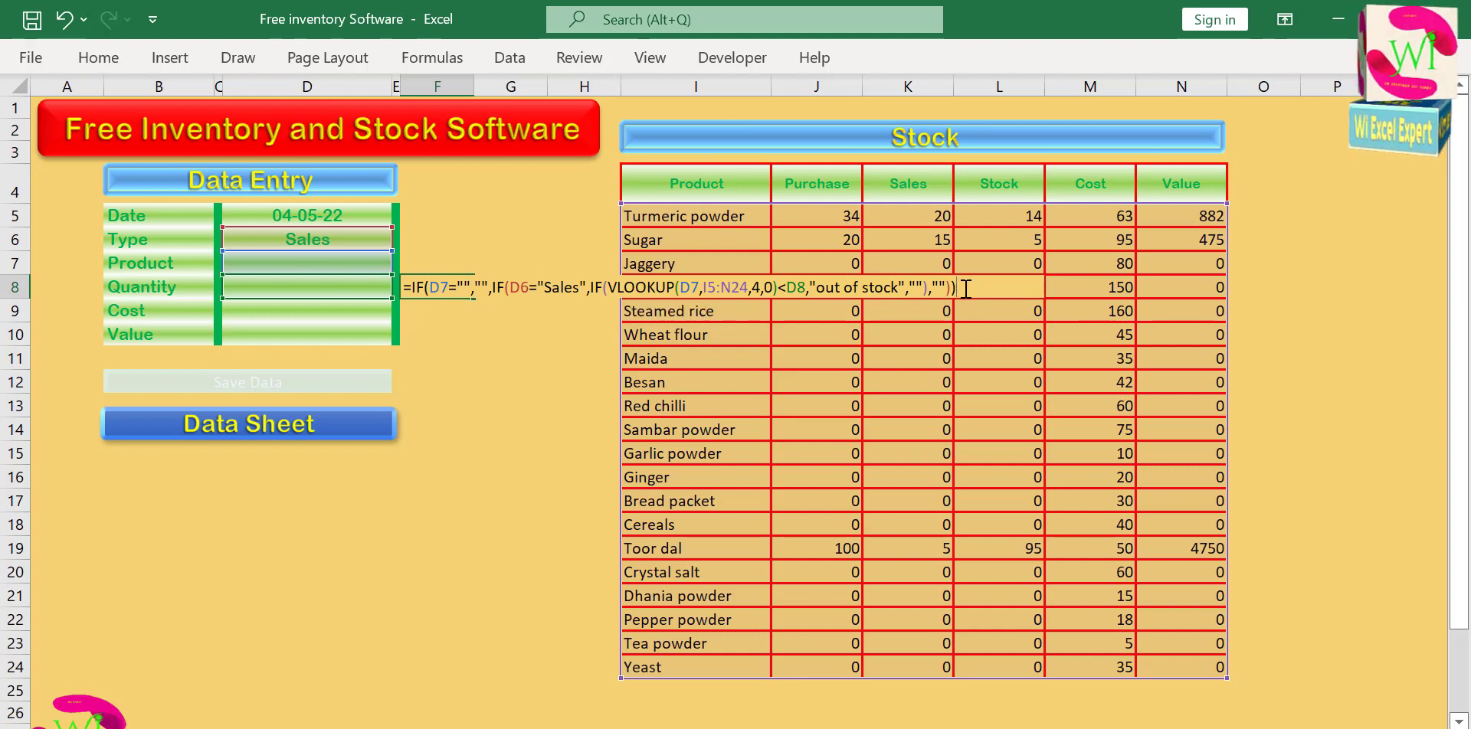
Give the new IF empty text "" as its true result, keep the existing IF as its false result, and enter the formula.
key("Return")
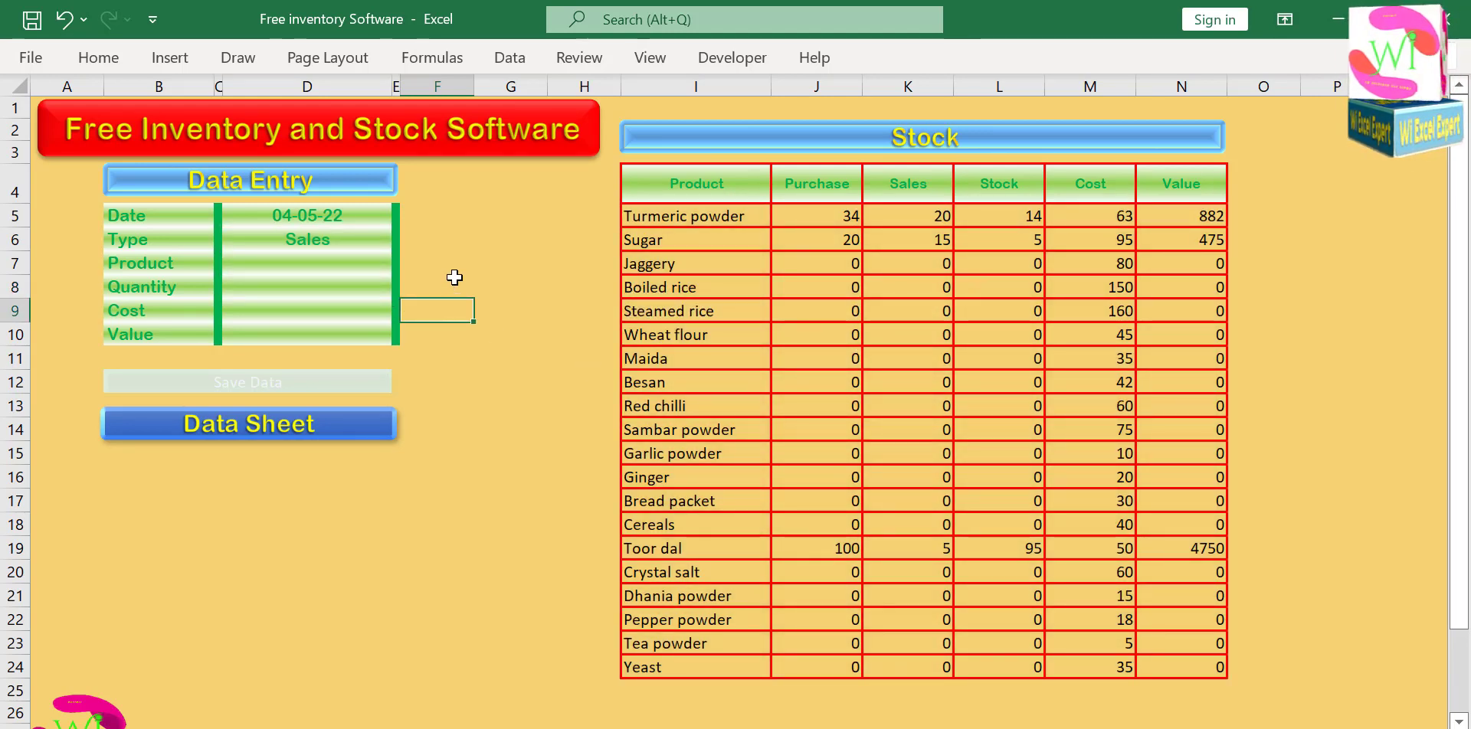
Test the warning formula with no product chosen by switching the type to Purchase and back to Sales.
left_click(375, 248)
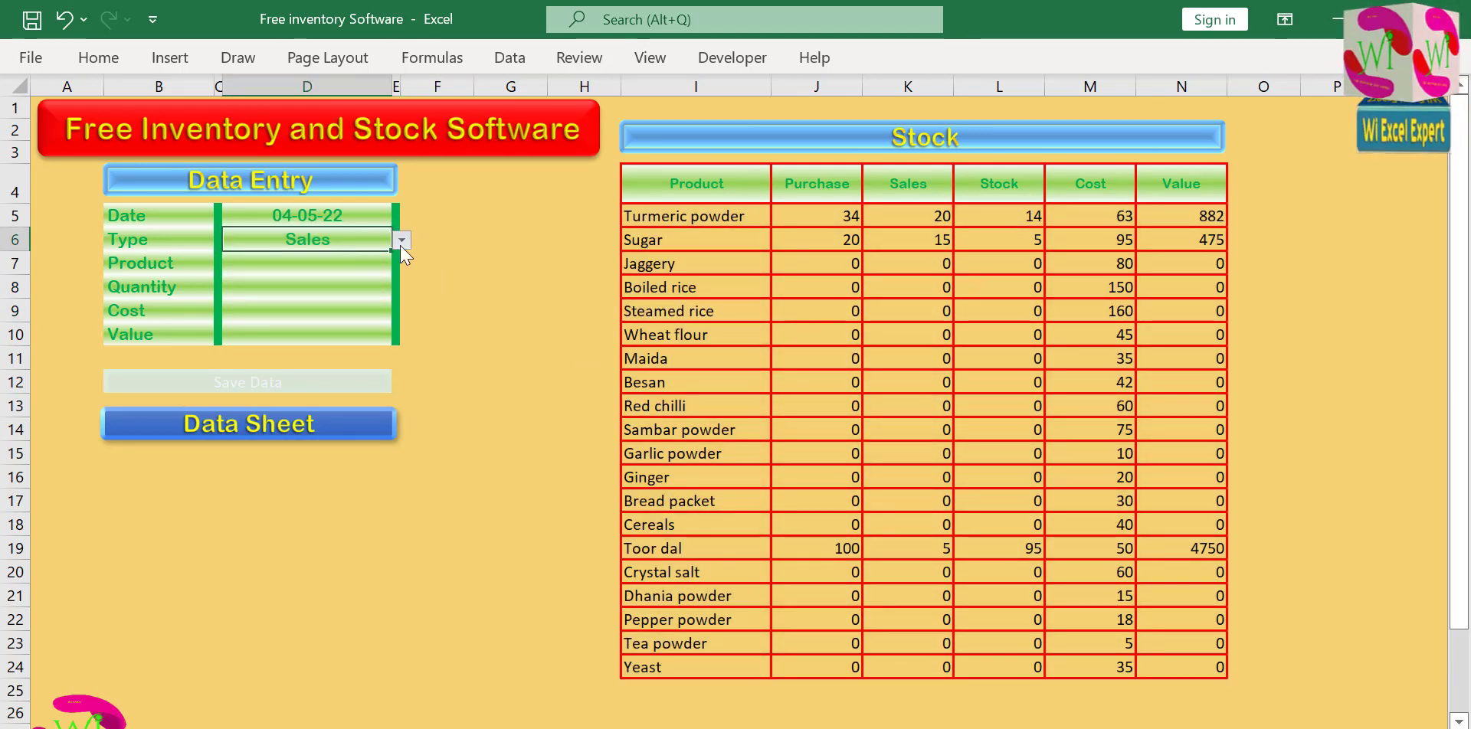
left_click(401, 240)
left_click(371, 261)
left_click(402, 240)
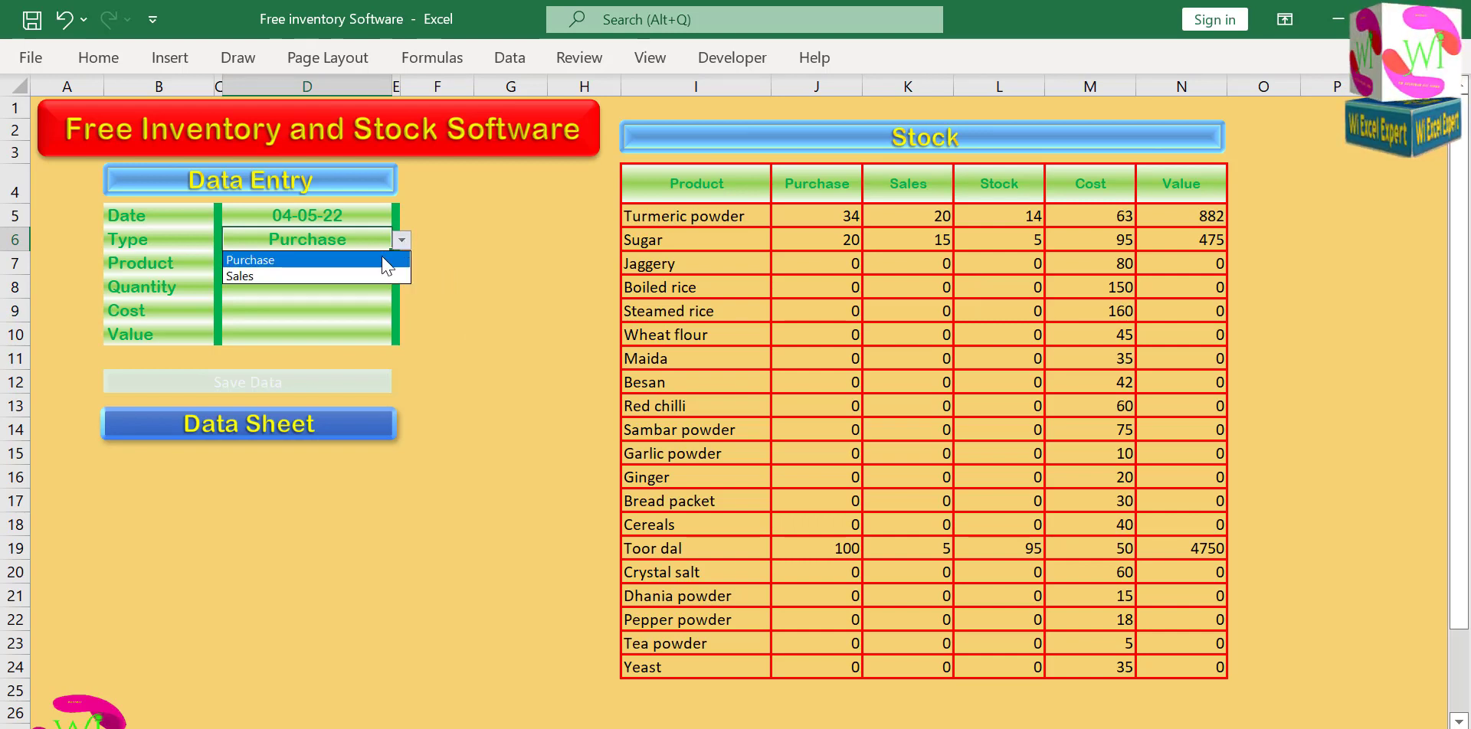
left_click(370, 272)
Choose Boiled rice as the entry's product and set its type to Purchase.
left_click(351, 262)
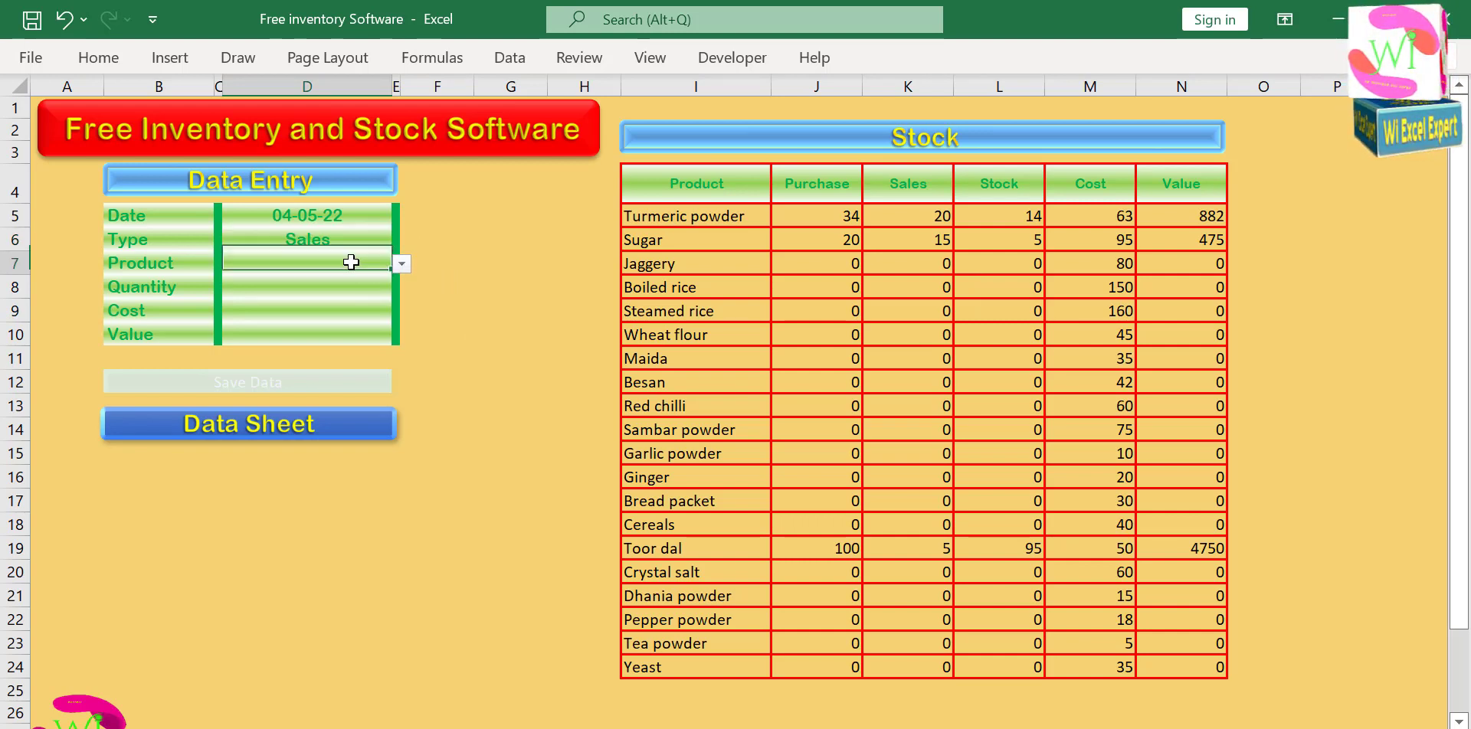
left_click(401, 263)
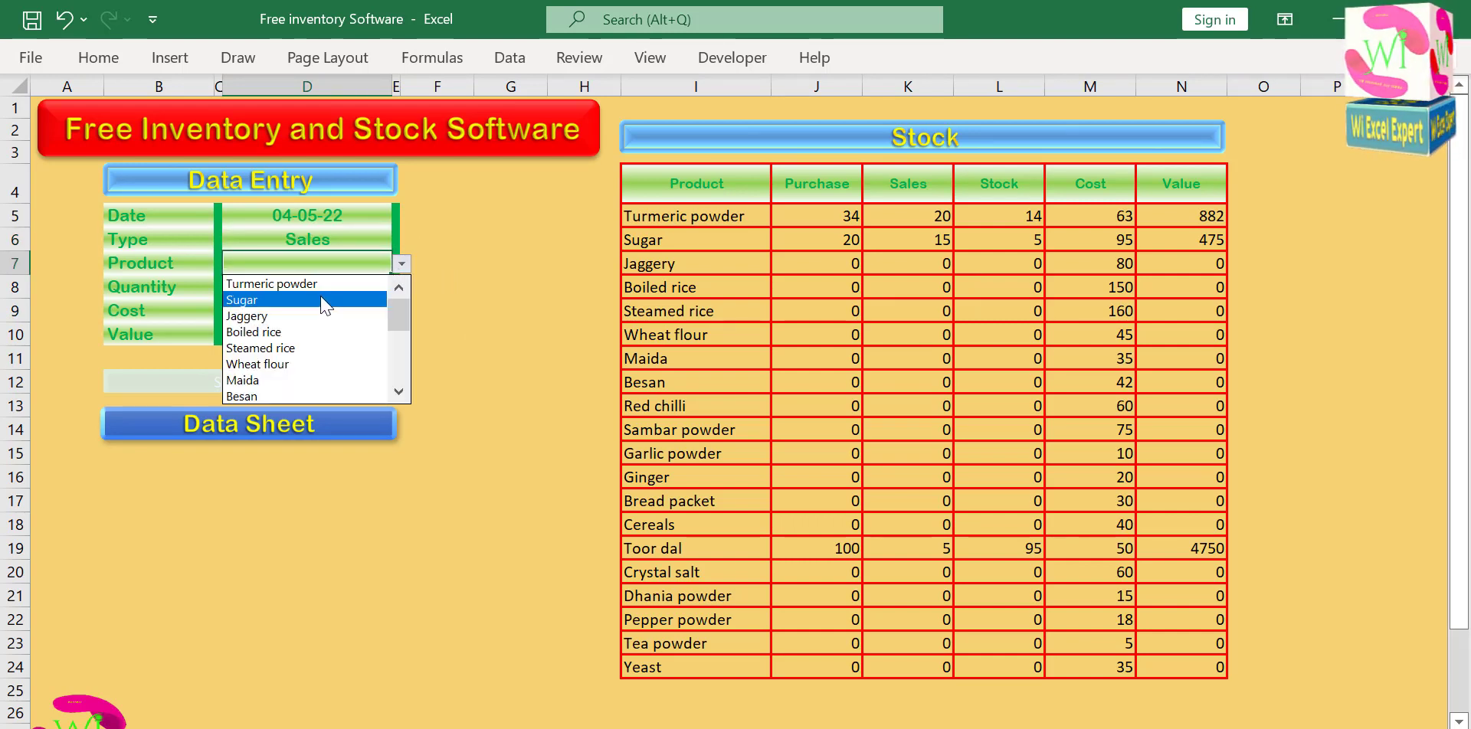
left_click(320, 332)
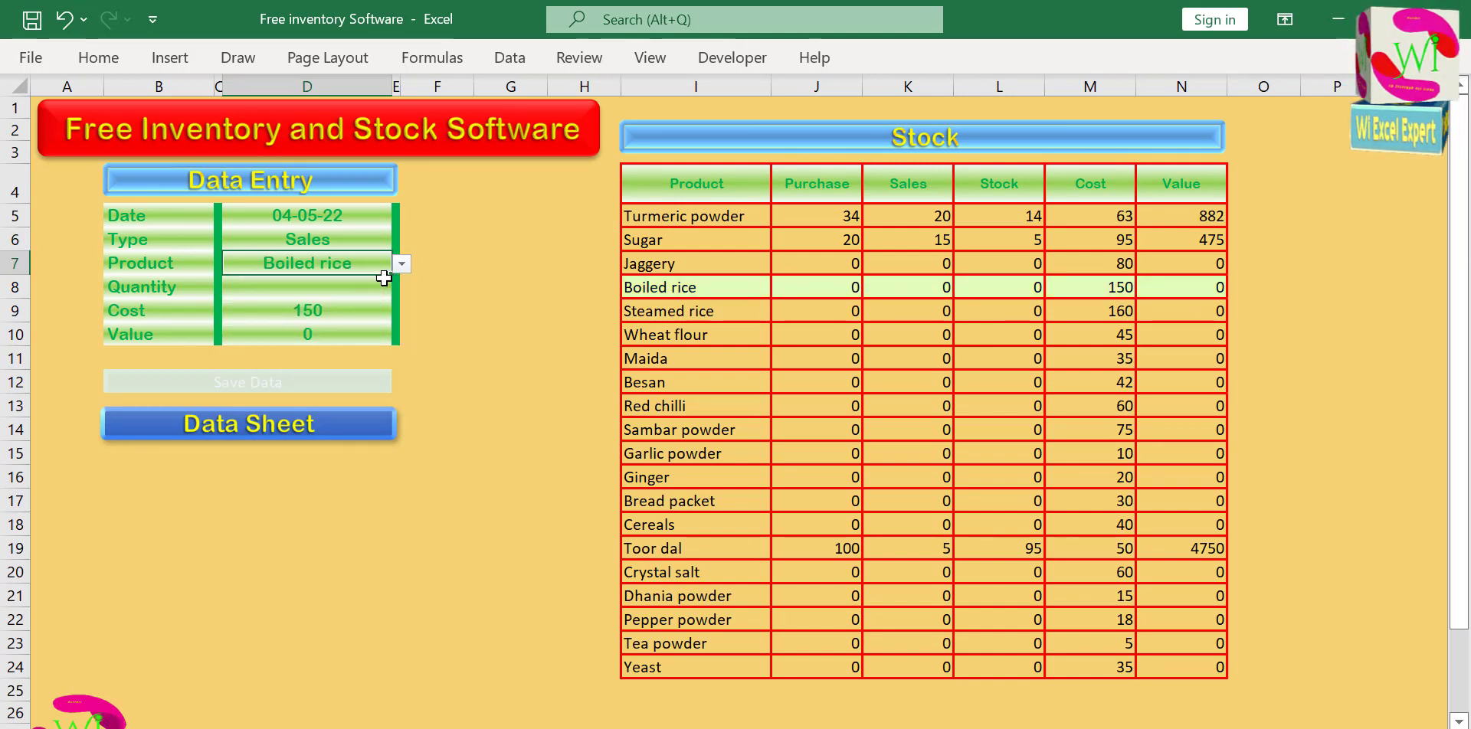
left_click(387, 237)
left_click(402, 240)
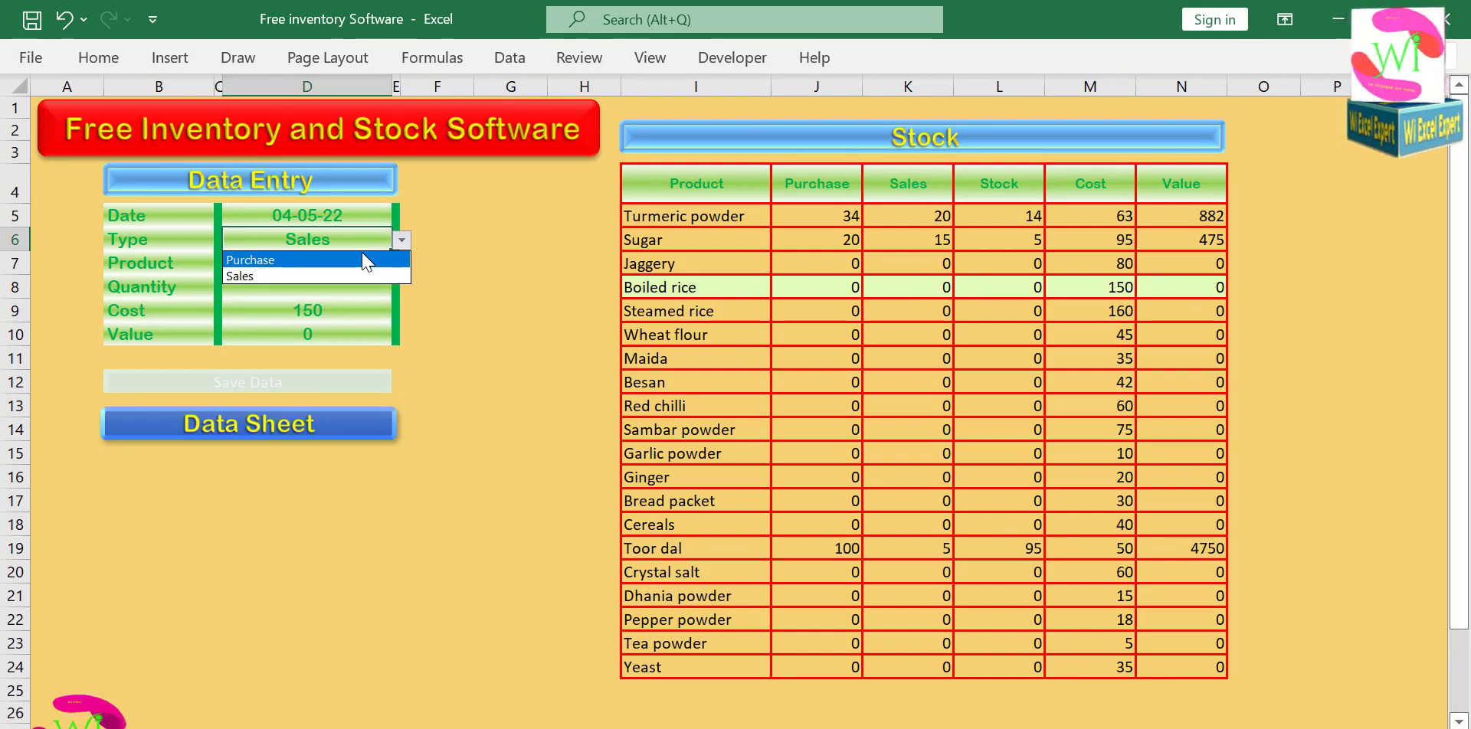
left_click(363, 261)
Set the Boiled rice quantity to 20 and save the entry.
left_click(349, 286)
type("20")
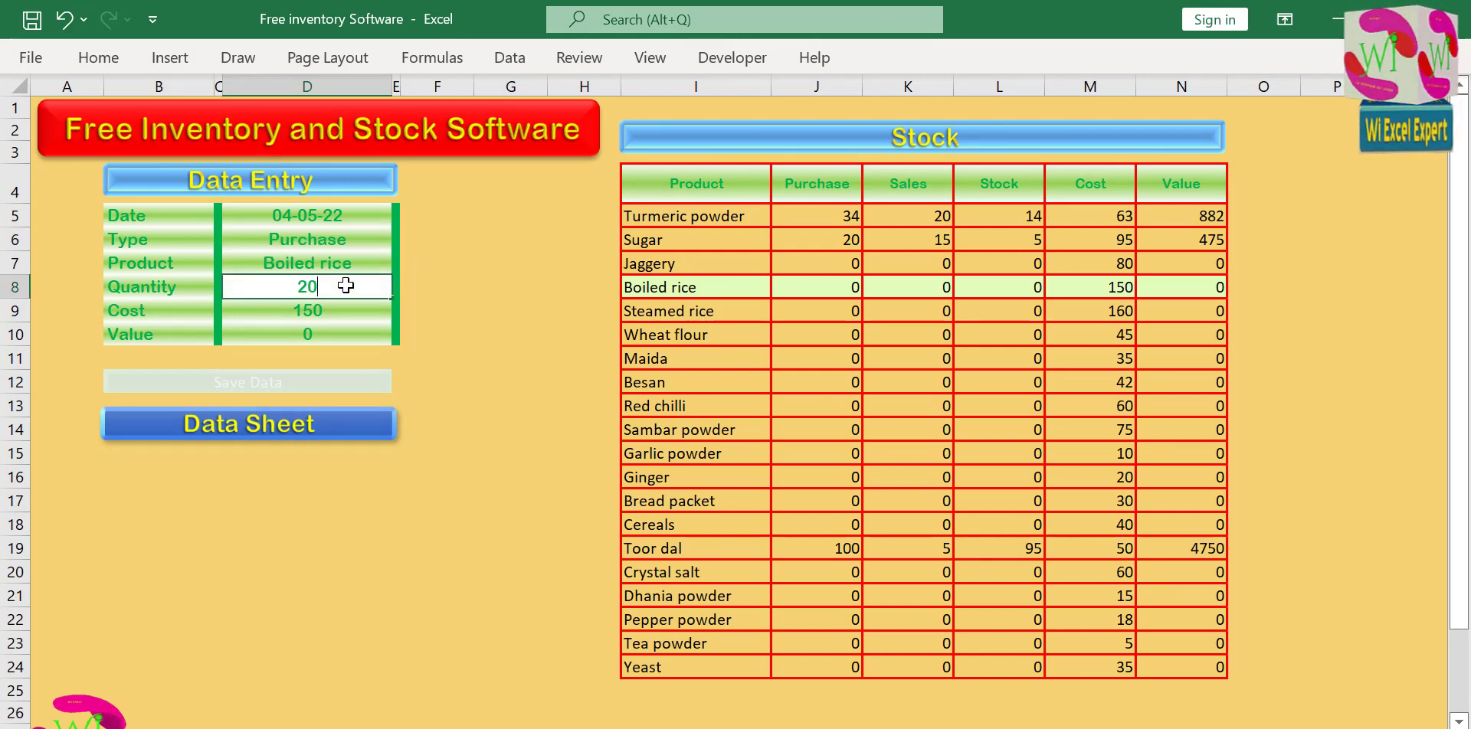
left_click(487, 332)
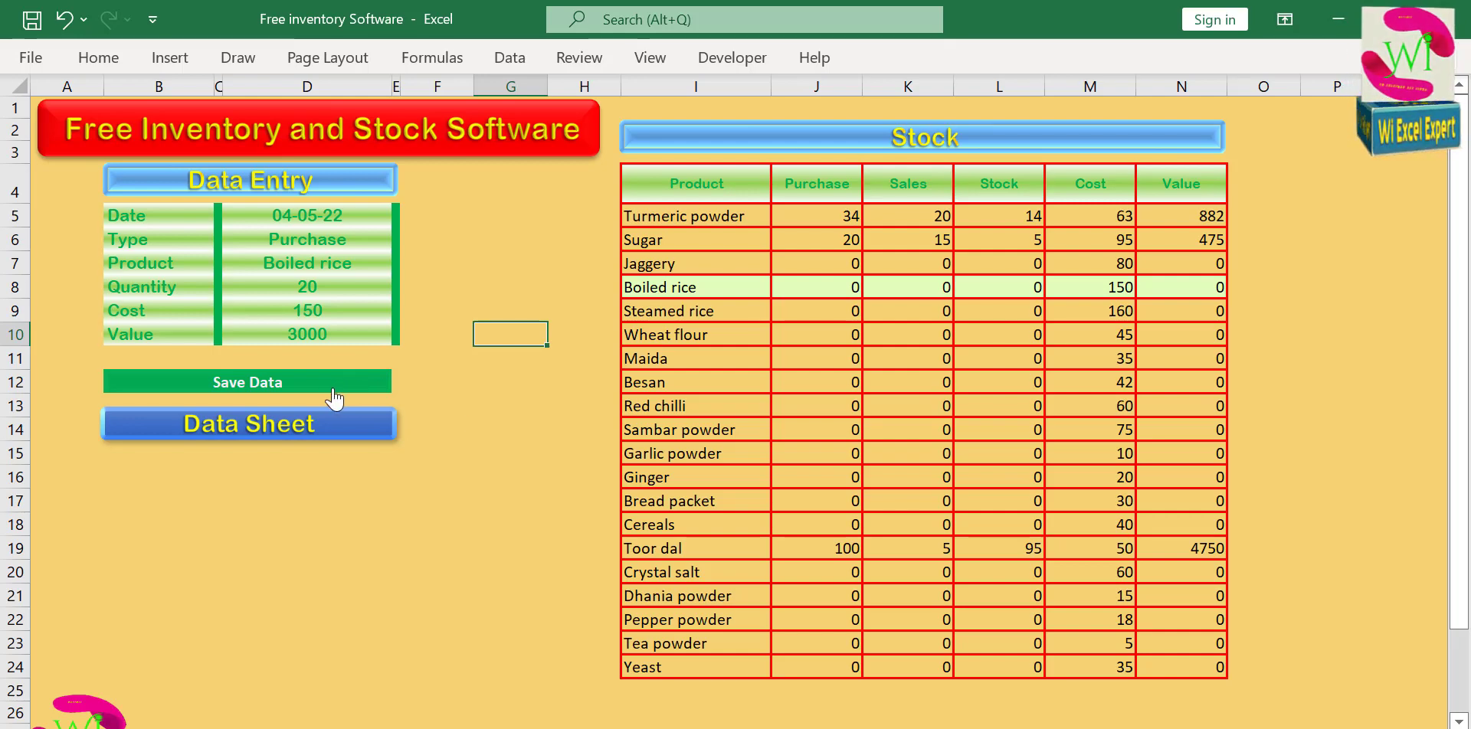
left_click(299, 383)
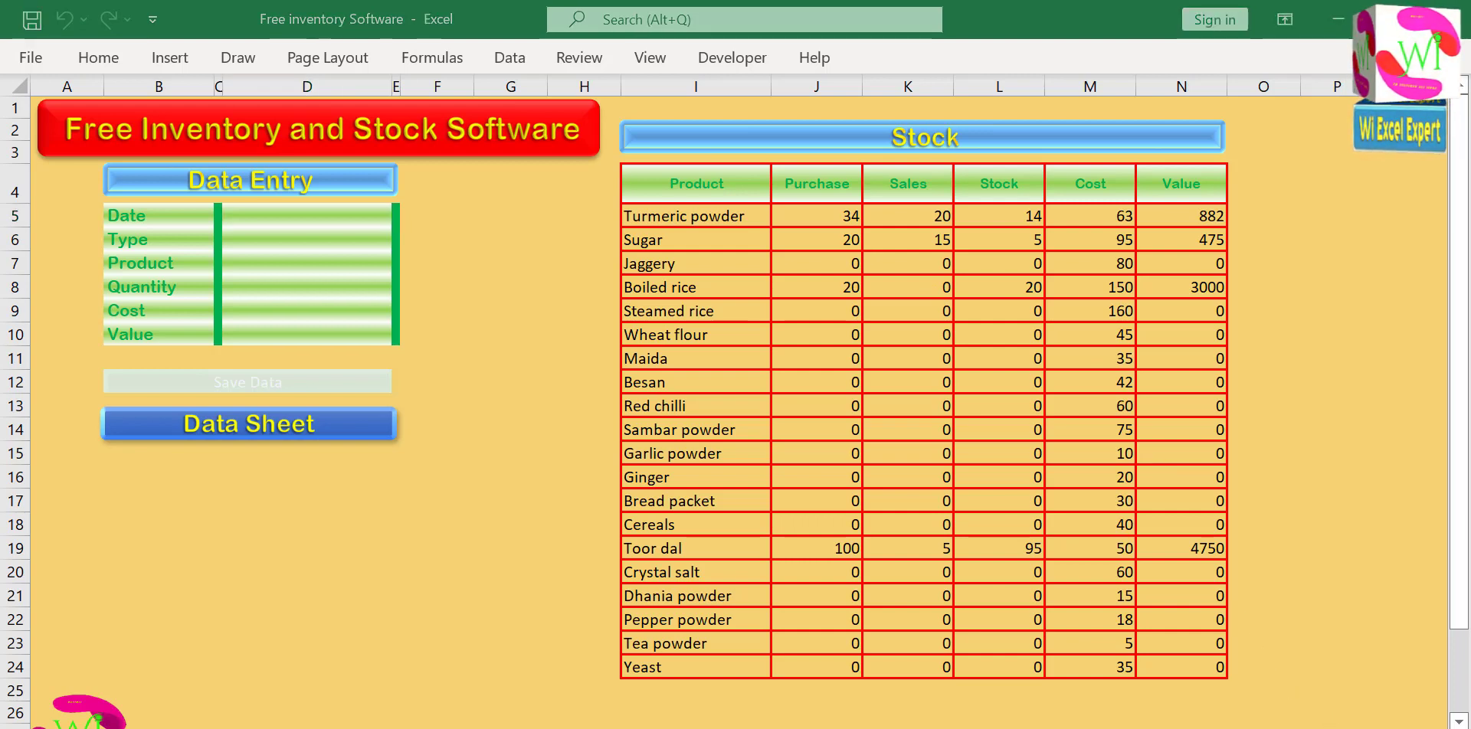
left_click(197, 726)
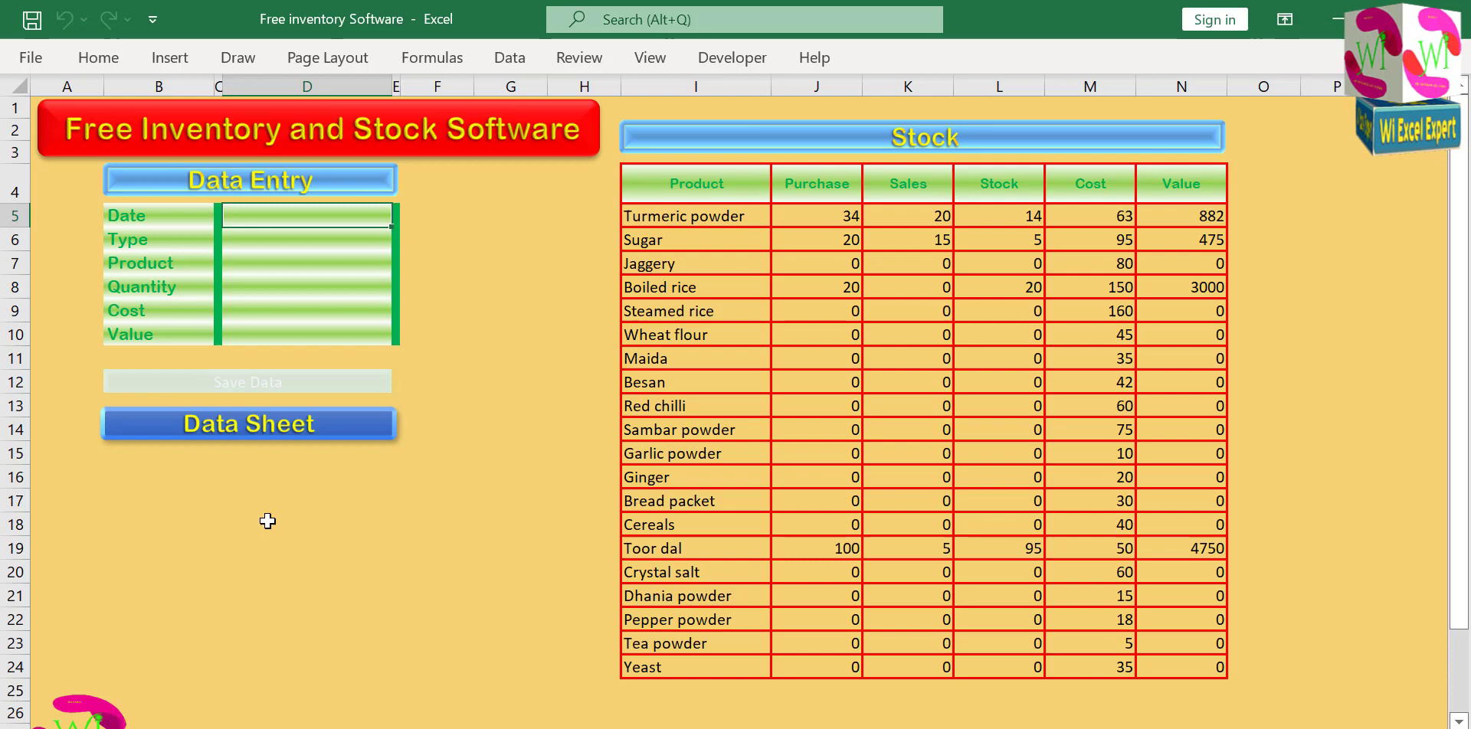
Check the saved Boiled rice purchase on the data sheet and return to the home sheet.
left_click(291, 429)
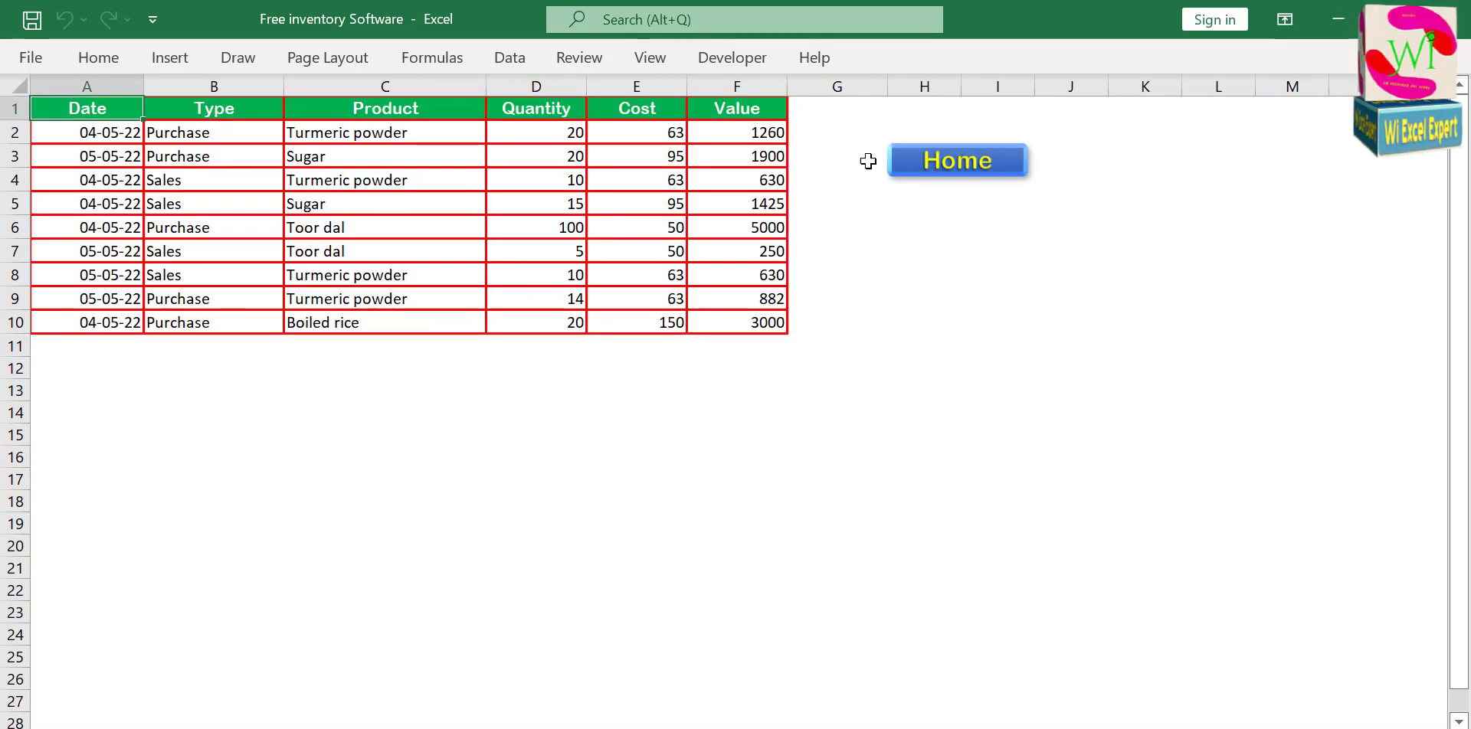
left_click(971, 171)
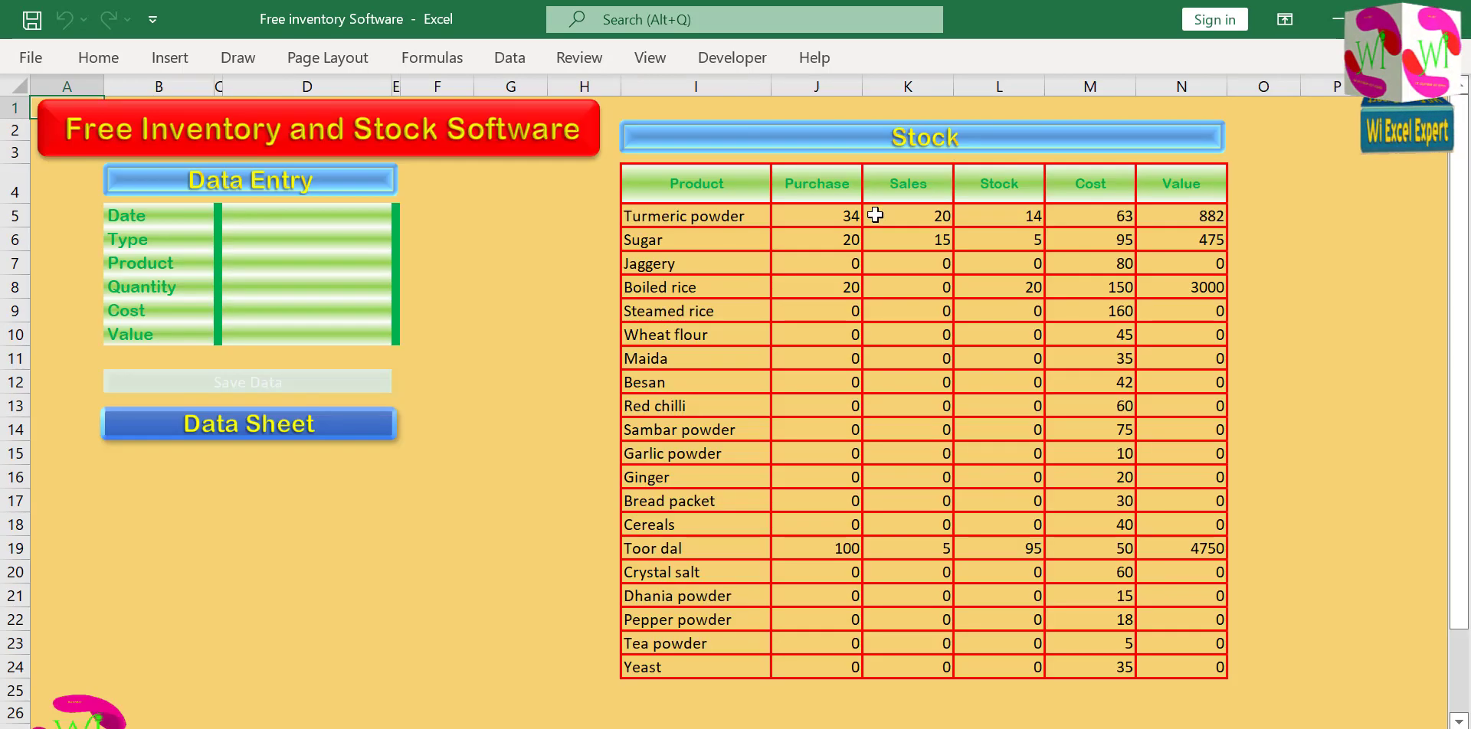
left_click(386, 490)
left_click(444, 457)
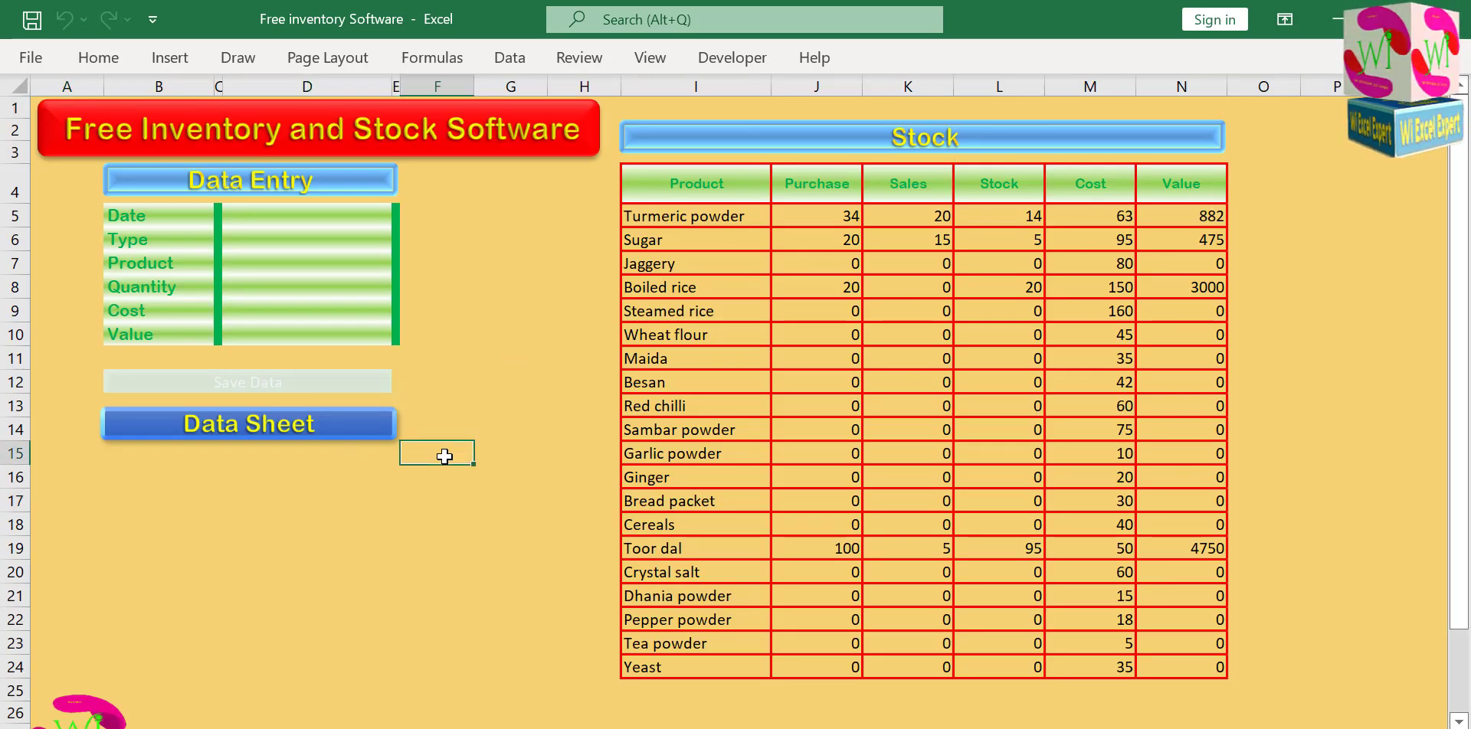
Move the Wi logo picture up slightly so it sits around rows 24 to 26, and deselect it.
left_click_drag(87, 707, 95, 665)
left_click(306, 591)
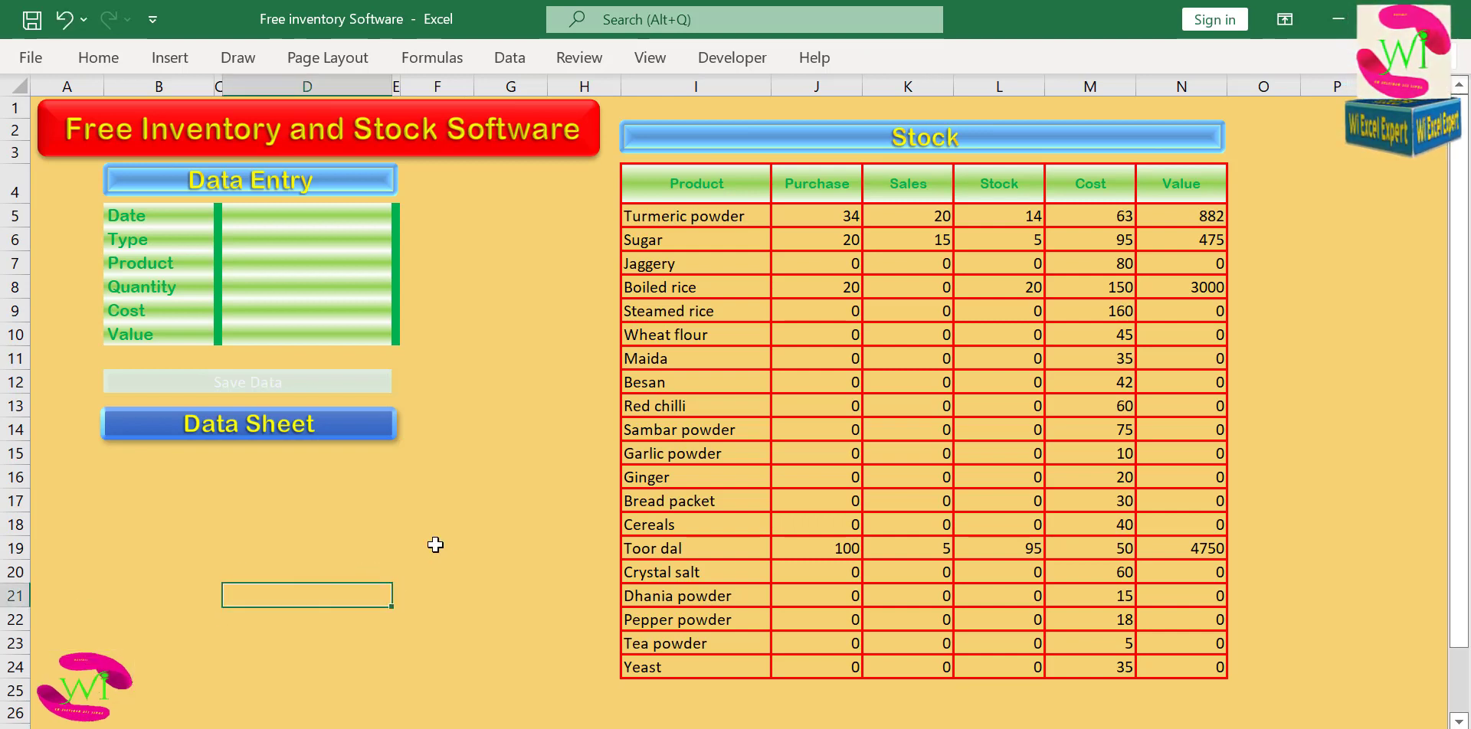
left_click(494, 479)
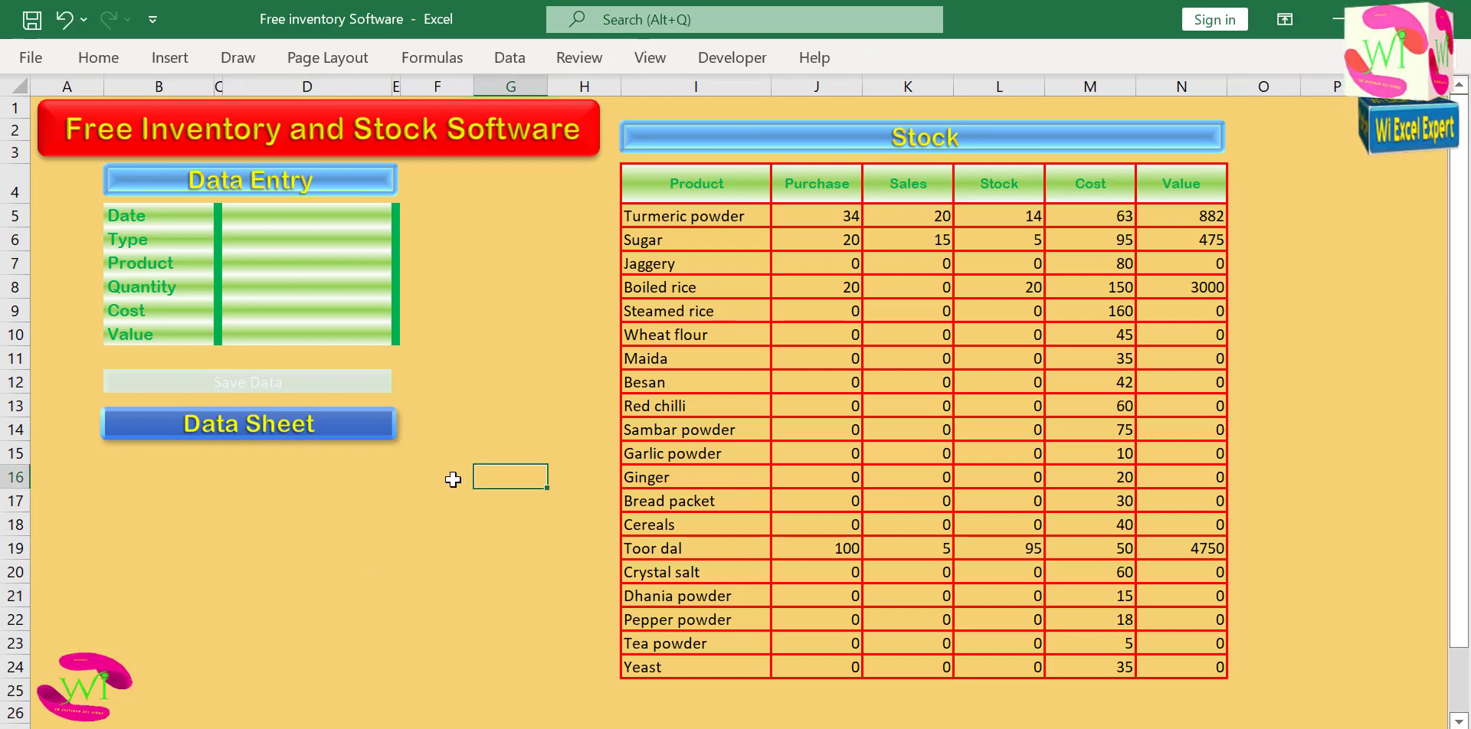
left_click(457, 476)
left_click(505, 357)
left_click(492, 262)
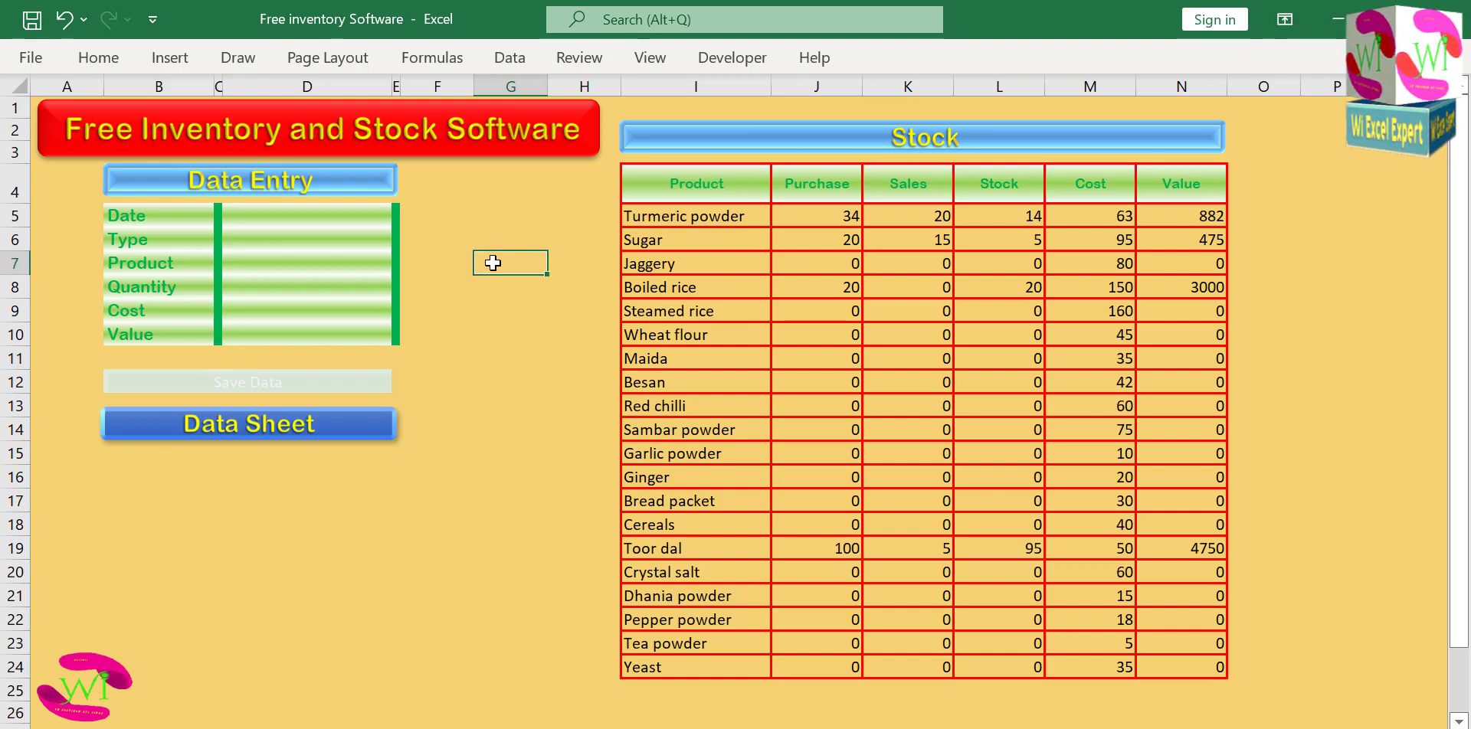